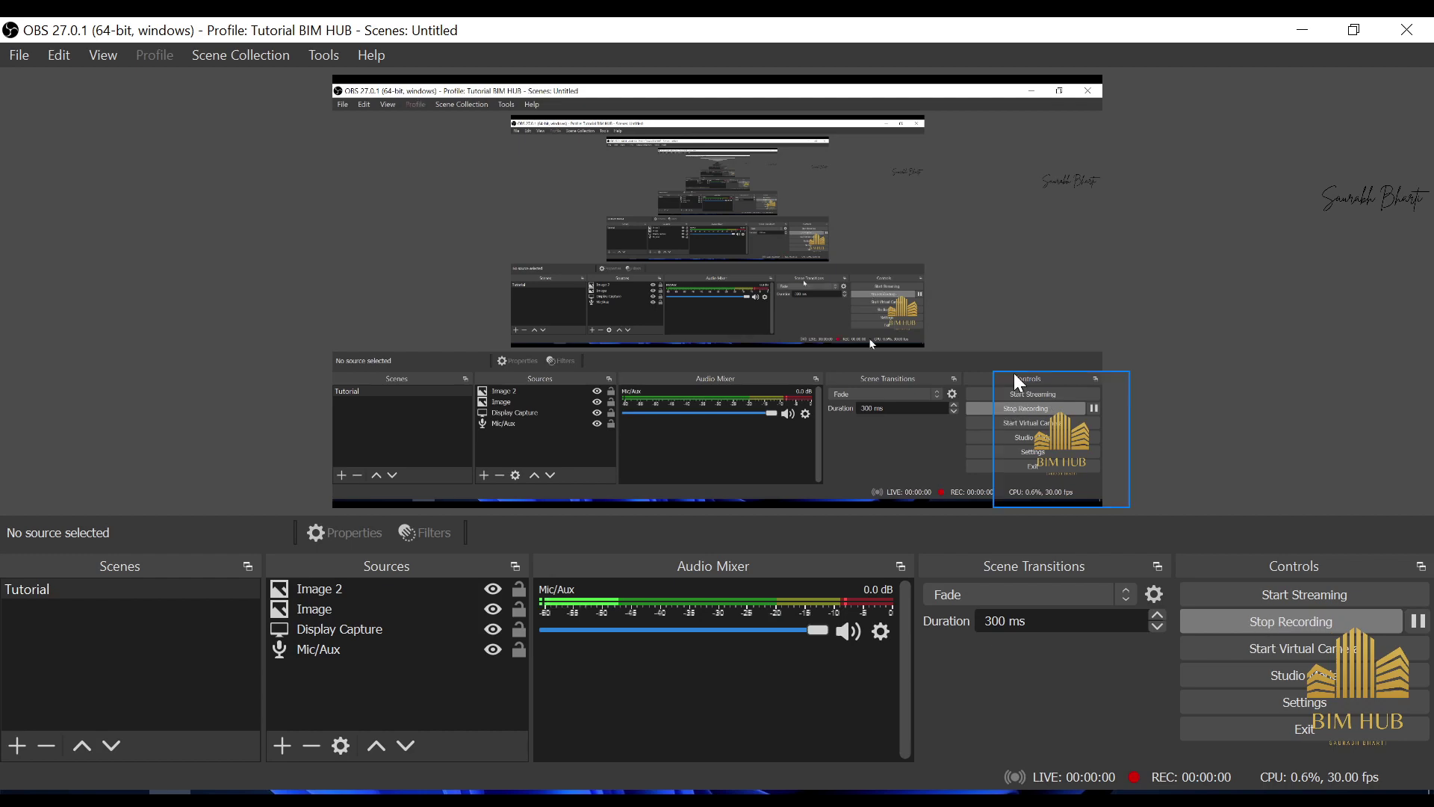
# Switch to Revit and bring up the 3D view of the Part 8 model
pyautogui.click(1301, 32)
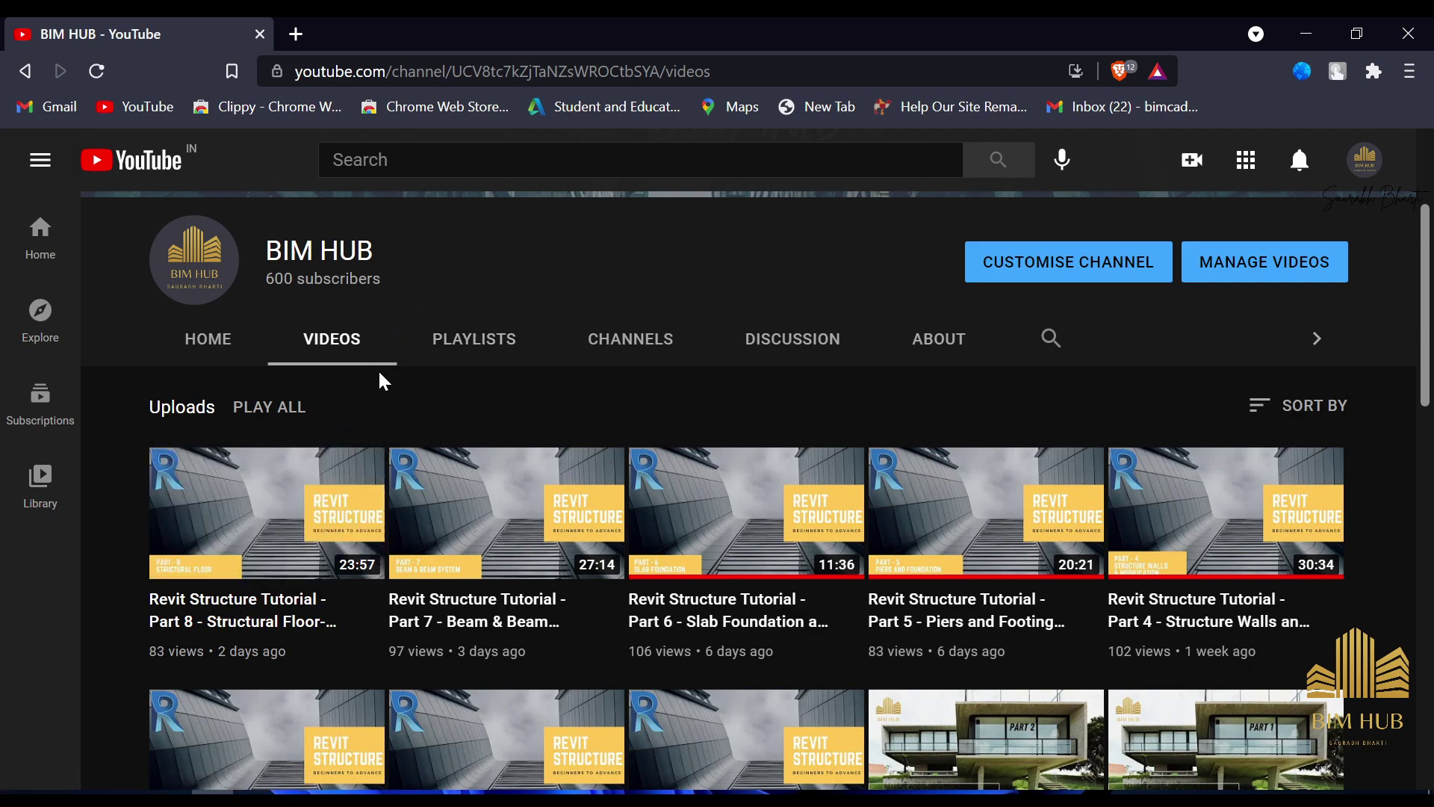
pyautogui.hotkey('alt', 'Tab')
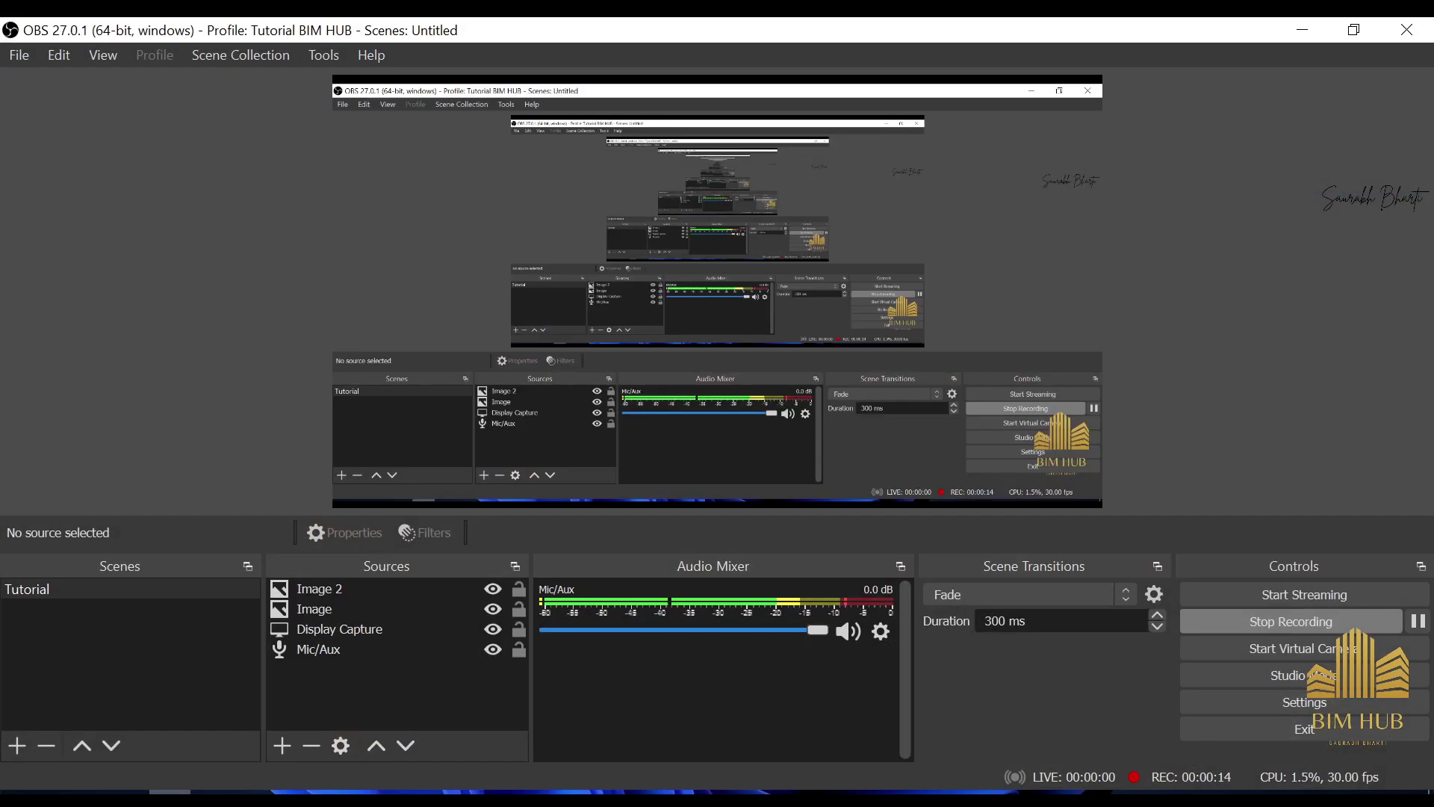
pyautogui.click(170, 798)
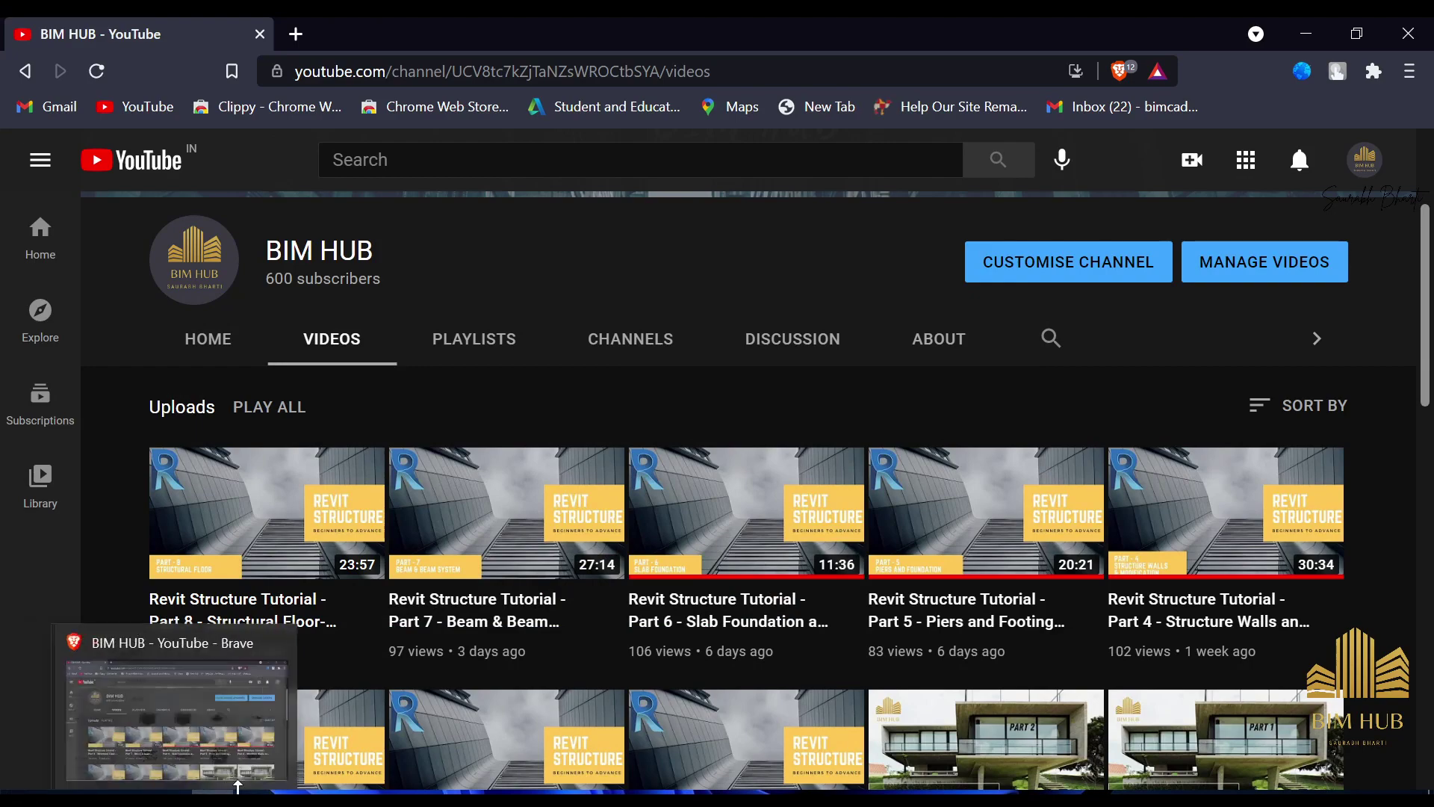
pyautogui.click(215, 798)
pyautogui.click(131, 801)
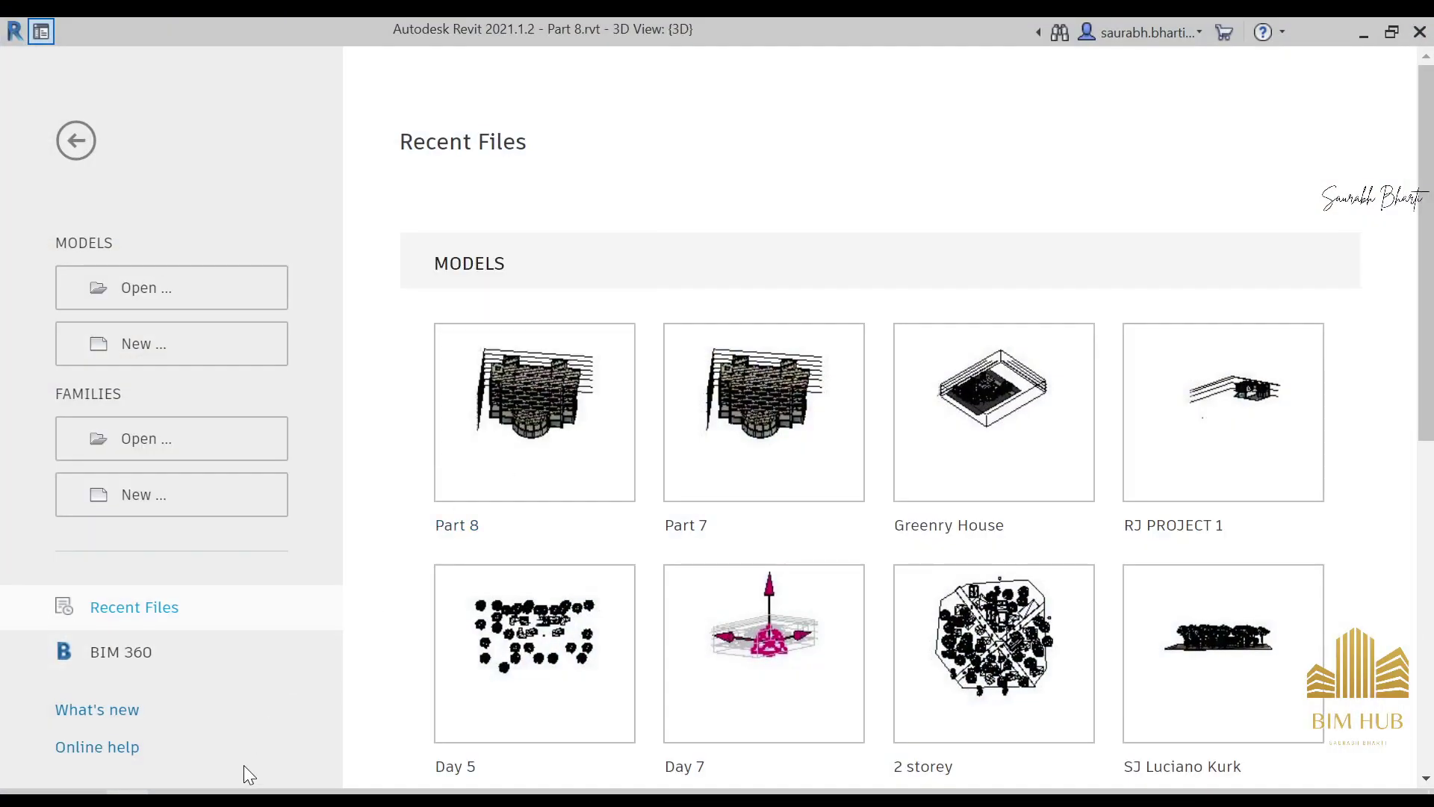
pyautogui.click(215, 798)
pyautogui.moveTo(171, 642)
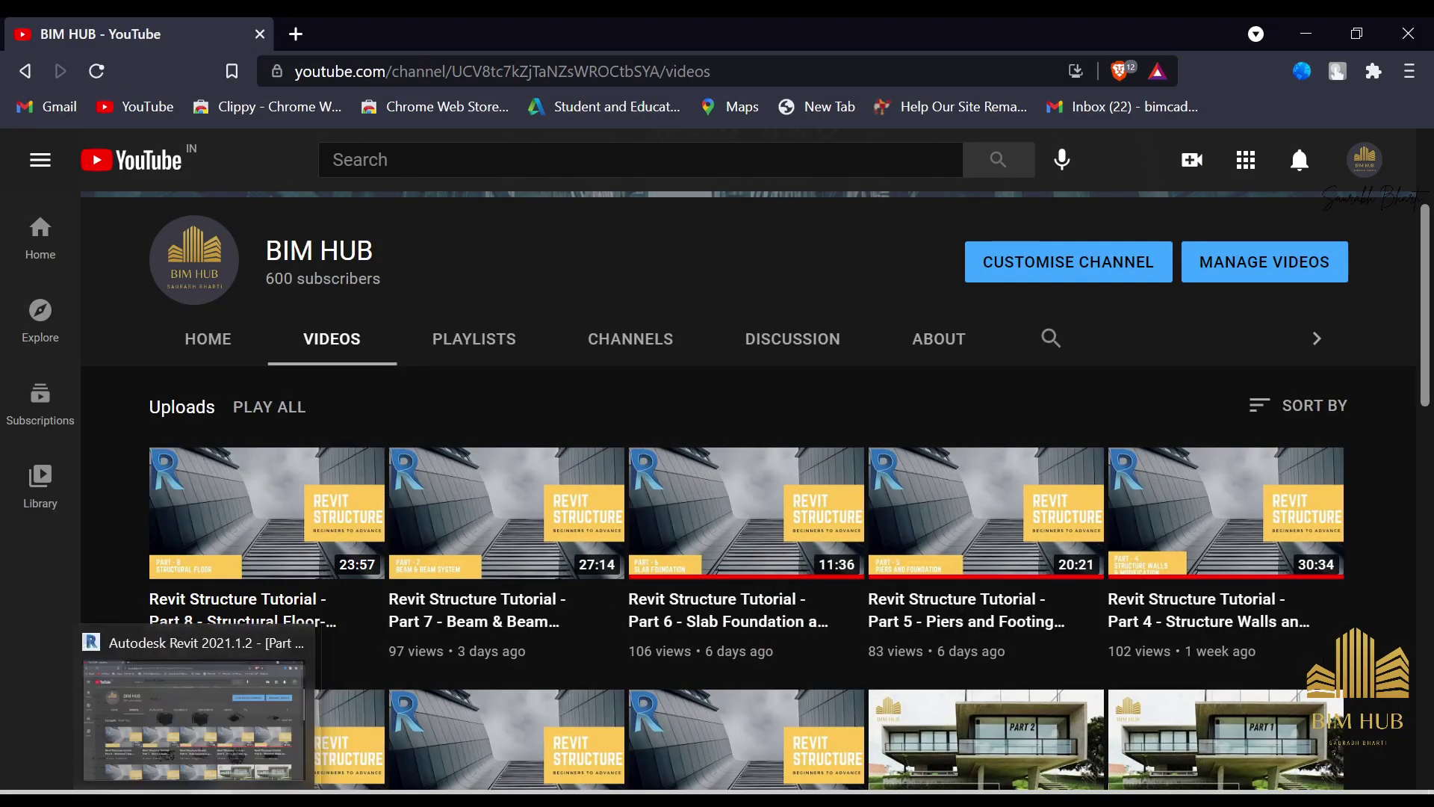
pyautogui.hotkey('alt', 'Tab')
pyautogui.click(441, 499)
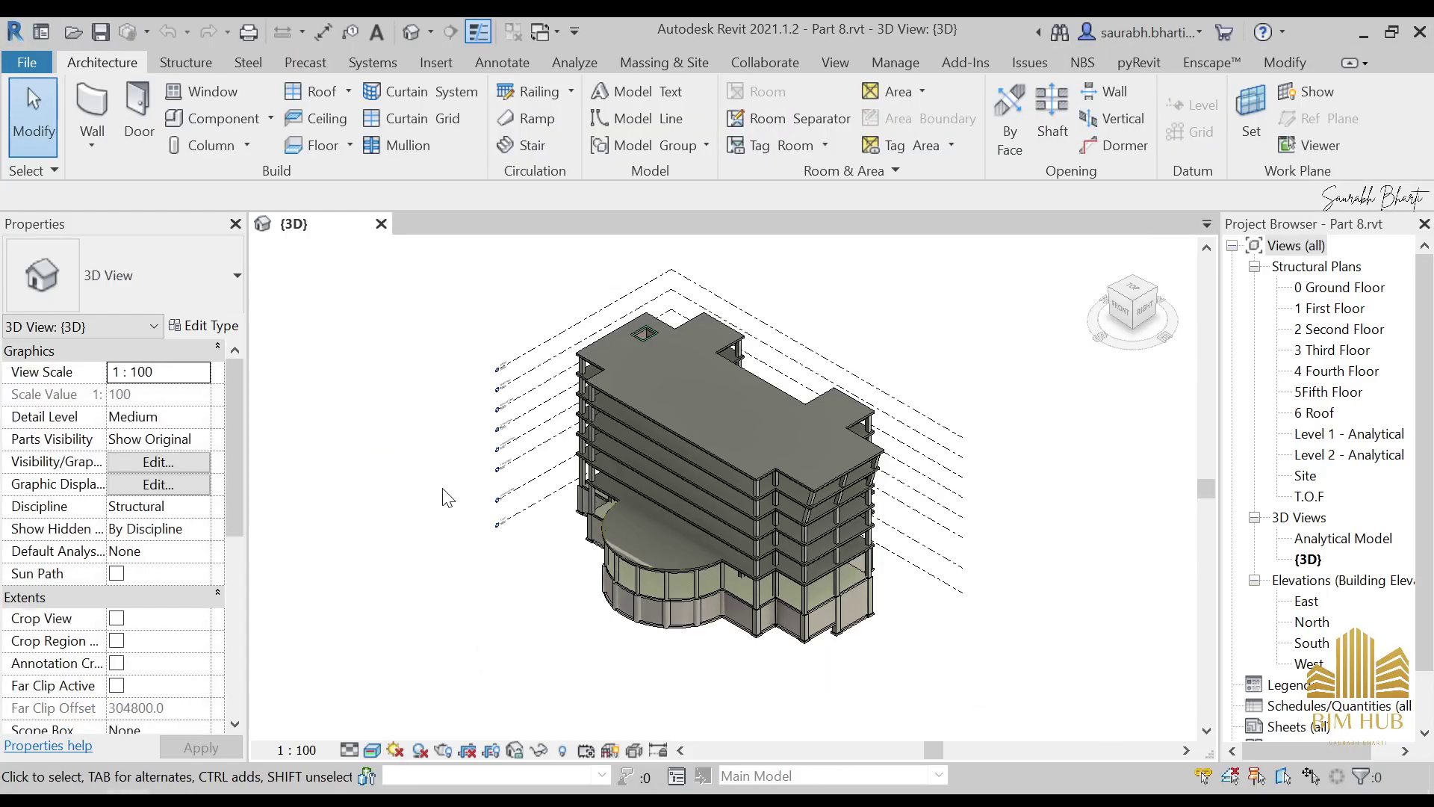
# Examine the building's floors, beams and columns in the 3D view, including straight from the front
pyautogui.keyDown('shift'); pyautogui.moveTo(592, 484); pyautogui.dragTo(741, 378, button='middle'); pyautogui.keyUp('shift')
pyautogui.keyDown('shift'); pyautogui.moveTo(754, 432); pyautogui.dragTo(770, 369, button='middle'); pyautogui.keyUp('shift')
pyautogui.scroll(6, 746, 418)
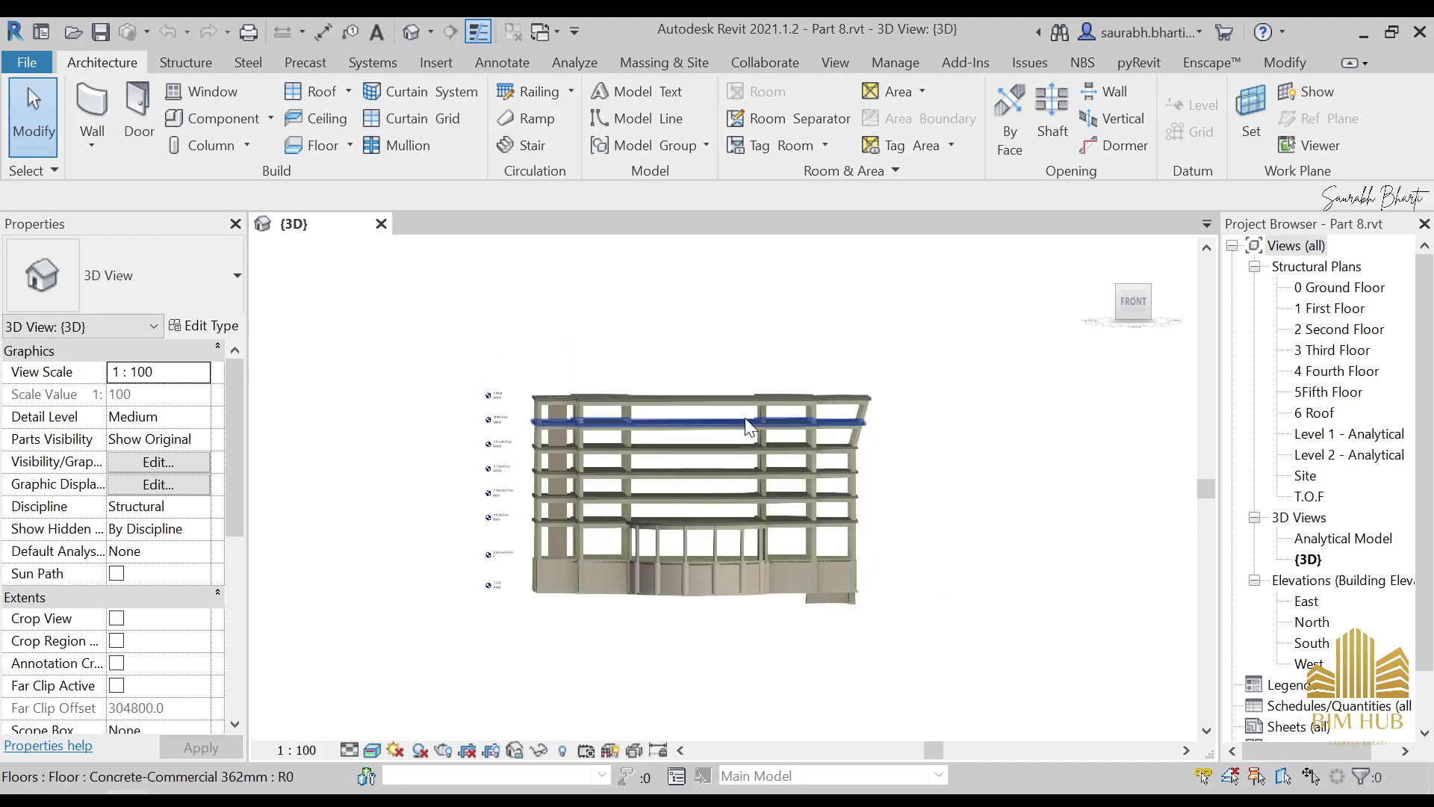
pyautogui.scroll(-4, 717, 443)
pyautogui.scroll(2, 718, 444)
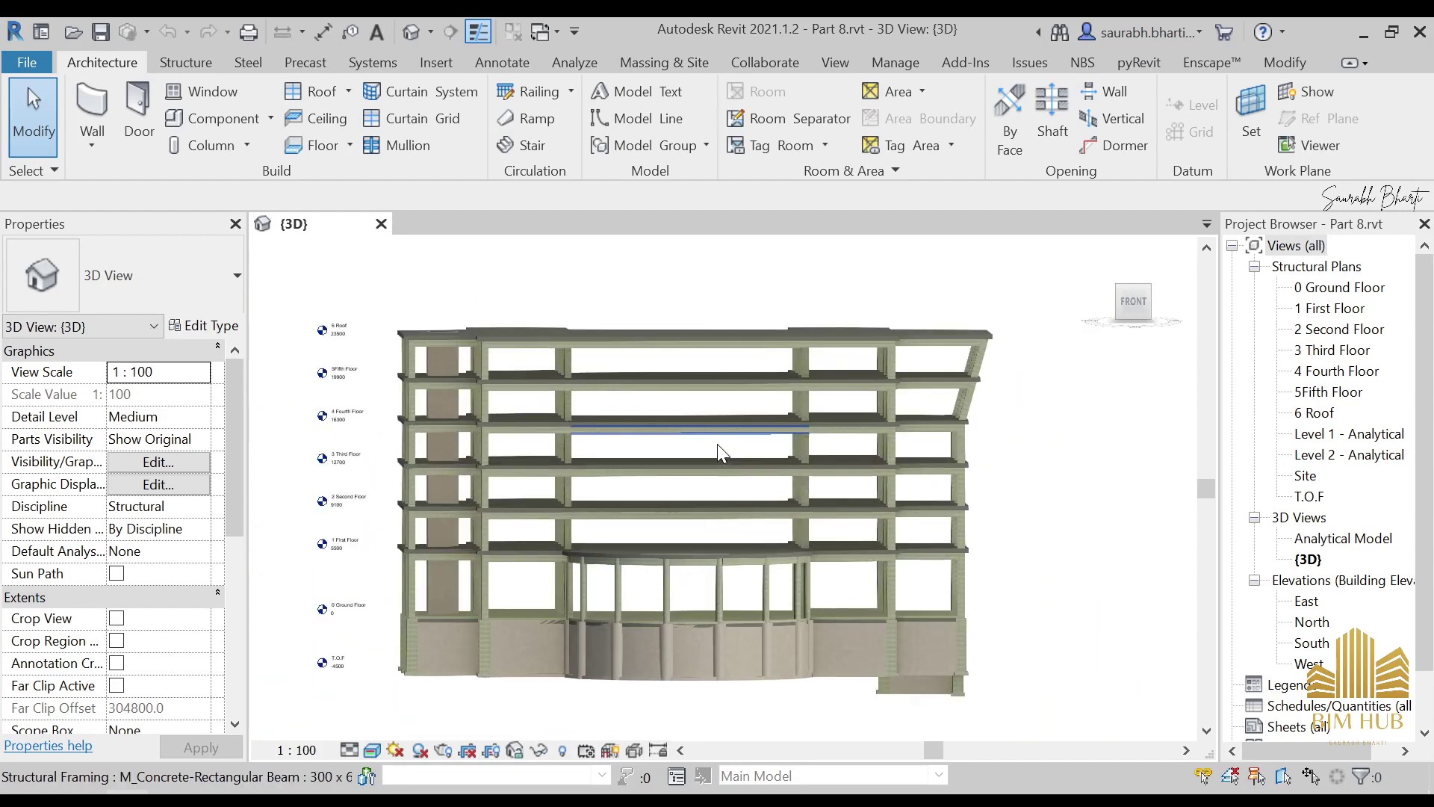
pyautogui.keyDown('shift'); pyautogui.moveTo(812, 406); pyautogui.dragTo(806, 440, button='middle'); pyautogui.keyUp('shift')
pyautogui.scroll(-4, 842, 455)
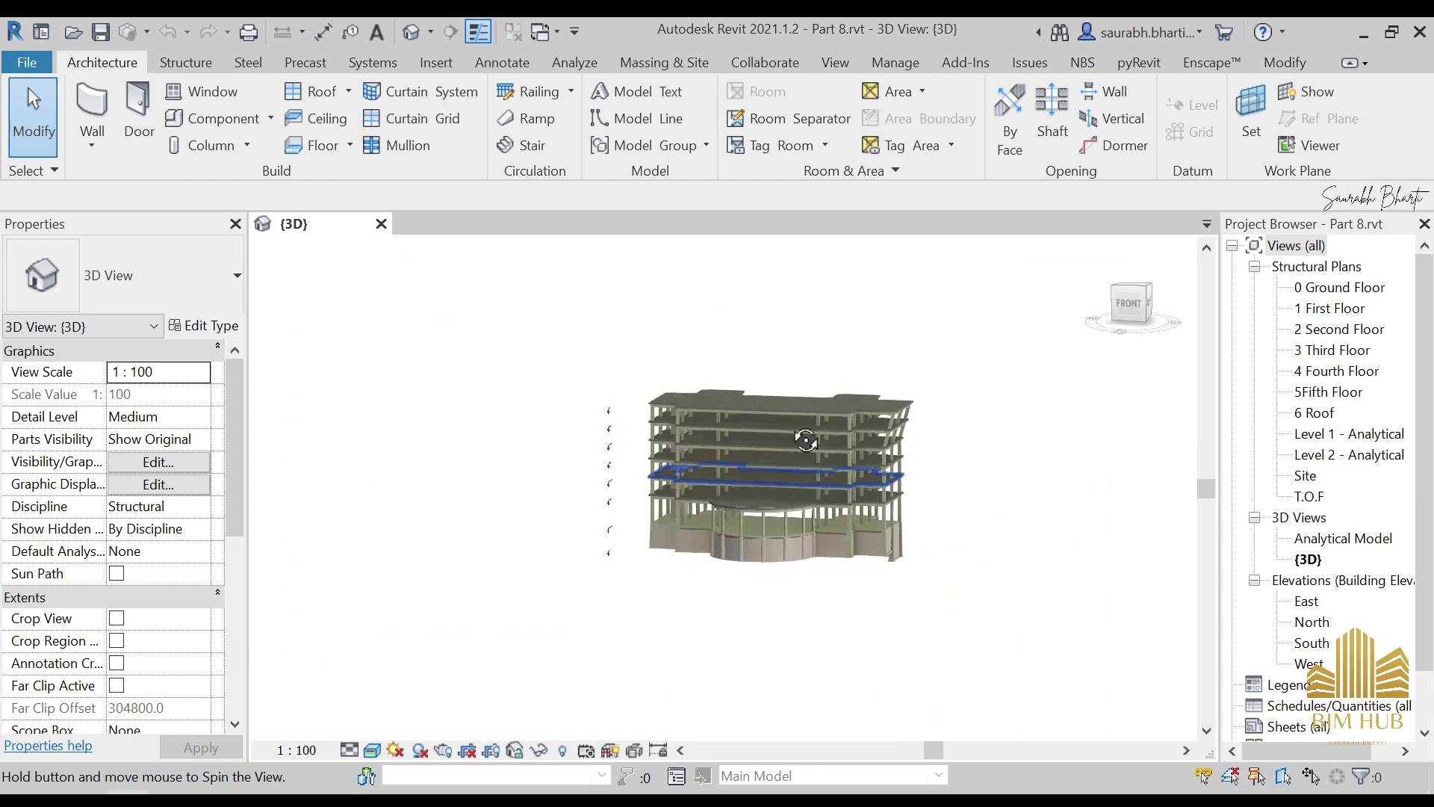
pyautogui.click(1129, 303)
pyautogui.scroll(5, 773, 479)
pyautogui.scroll(-3, 767, 430)
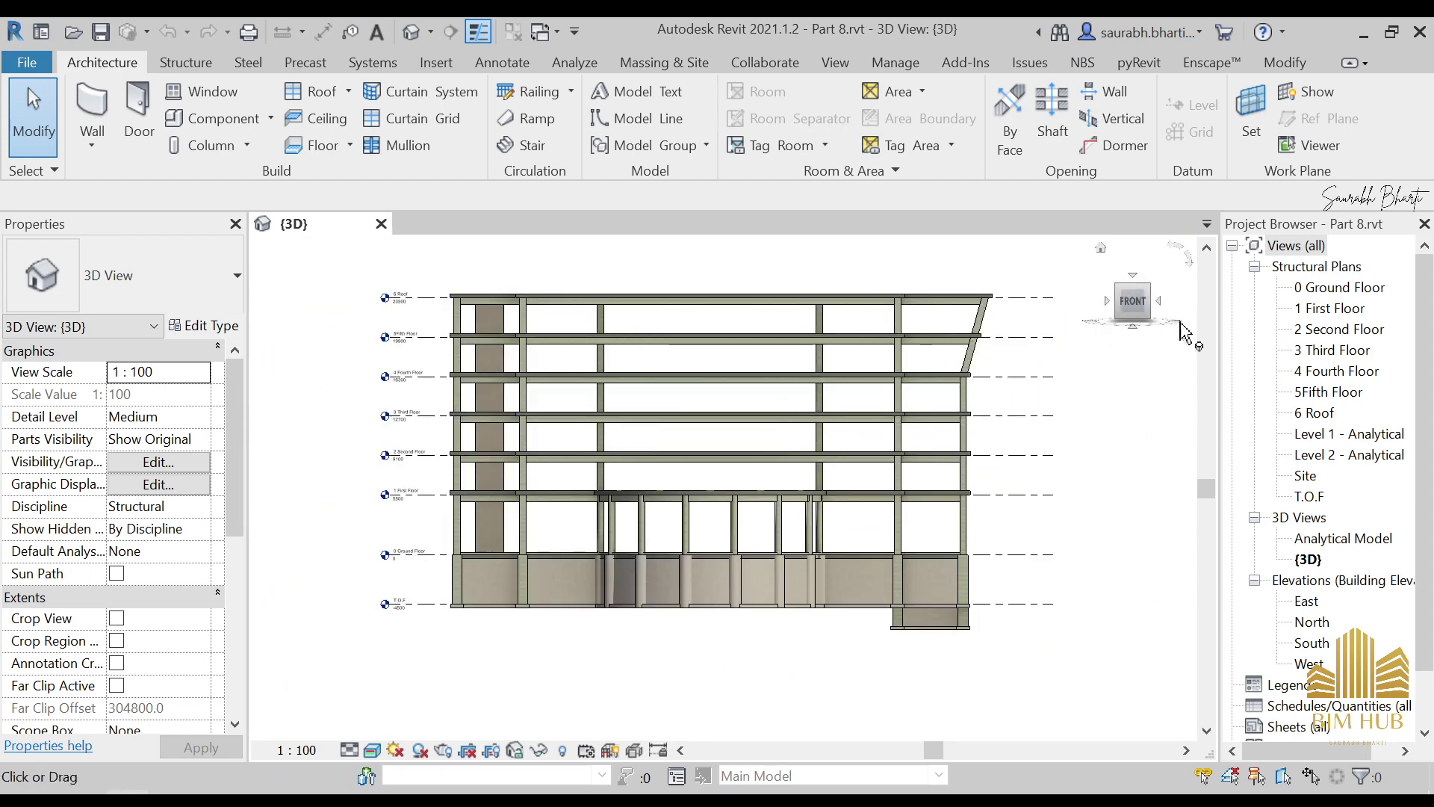
# Open the 1 First Floor structural plan, leaving its grids unchanged and deselected
pyautogui.doubleClick(1338, 310)
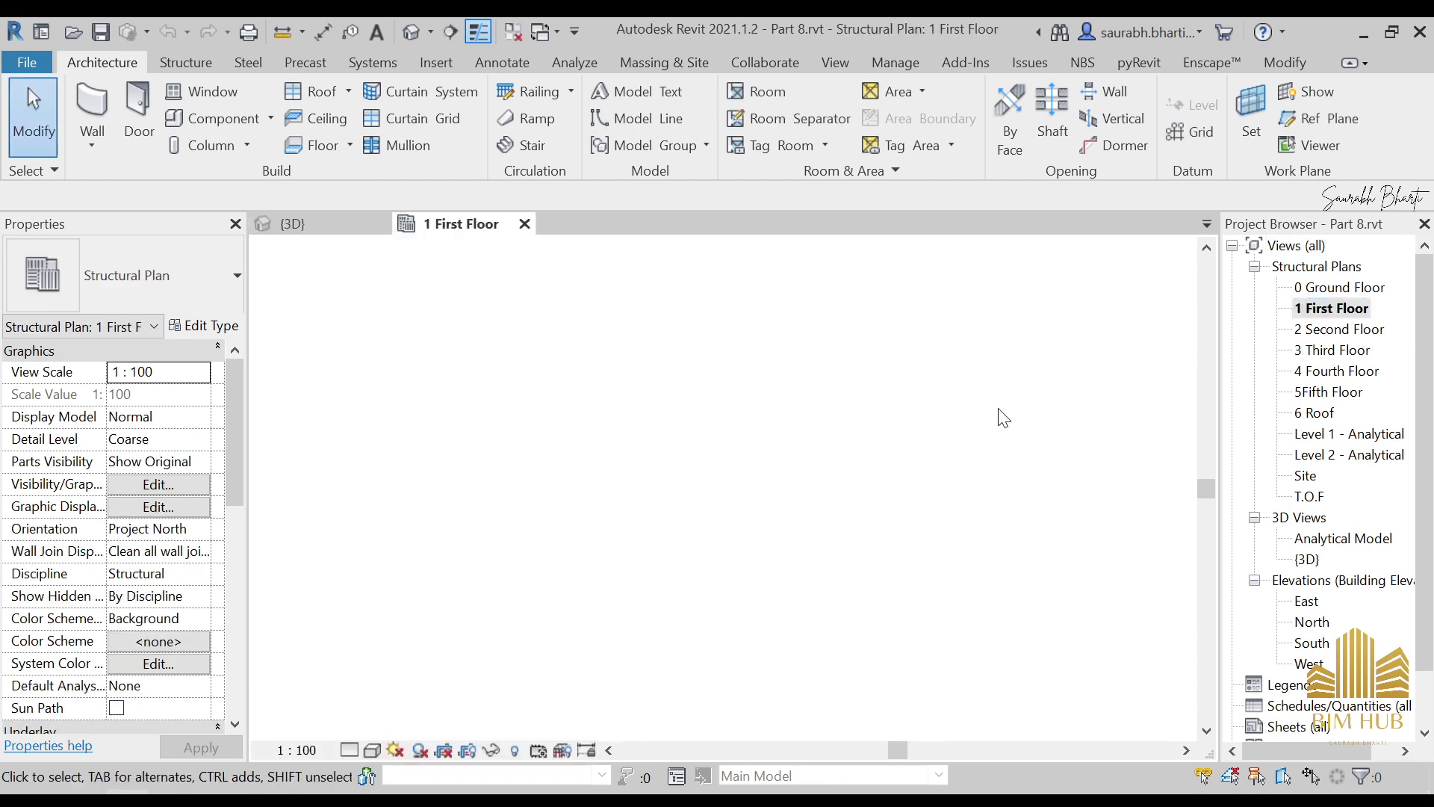
pyautogui.moveTo(826, 336); pyautogui.dragTo(822, 337)
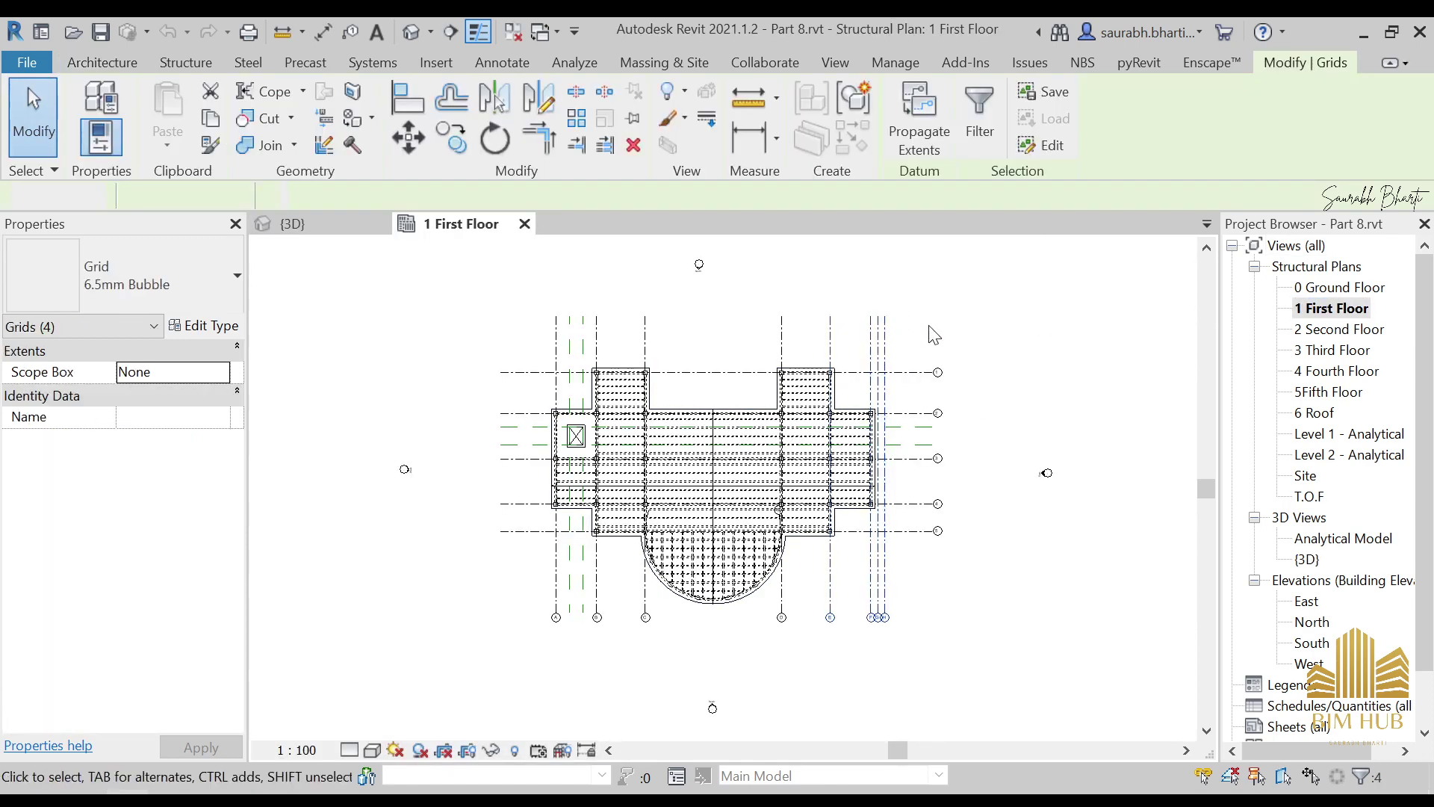
pyautogui.click(907, 336)
pyautogui.rightClick(896, 338)
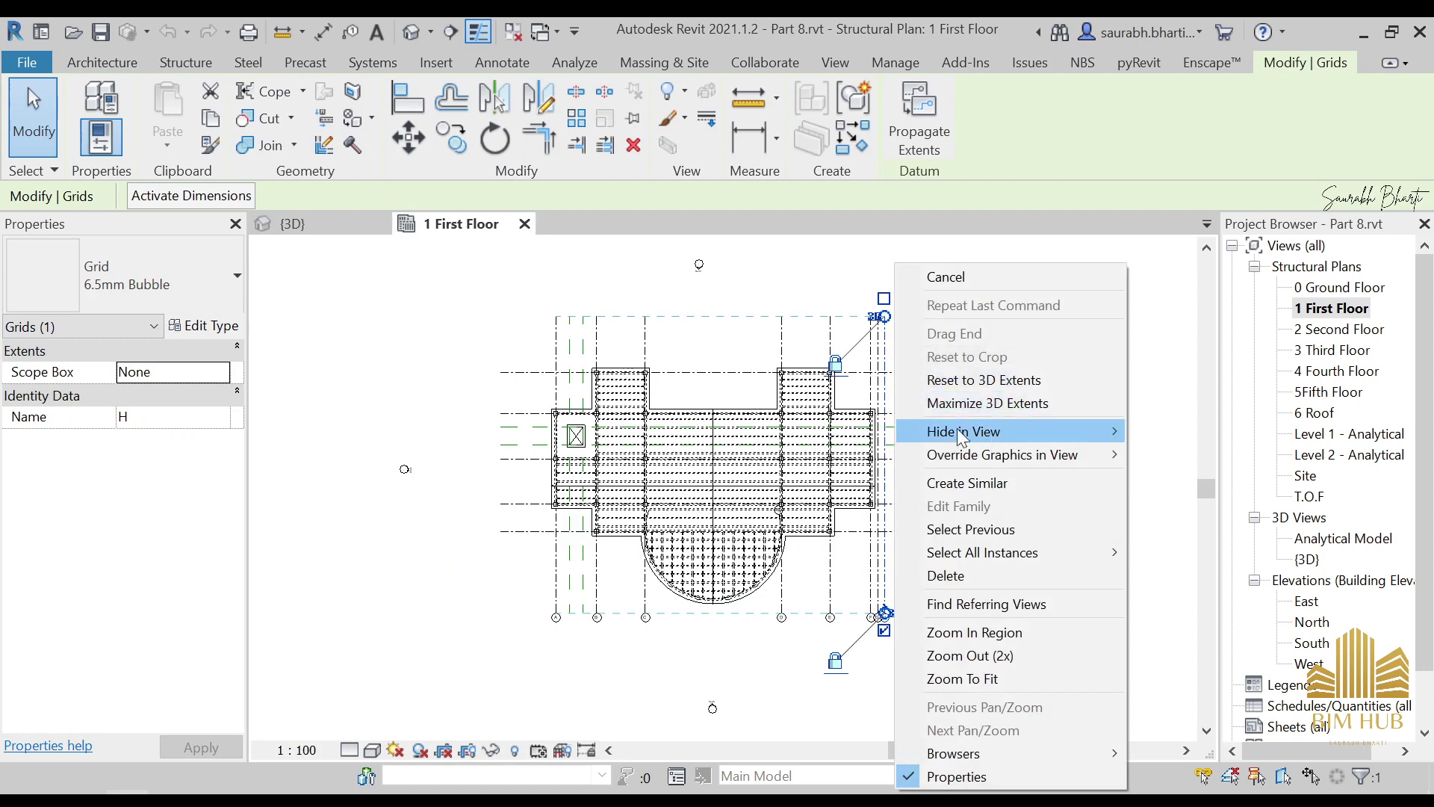
pyautogui.press('Escape')
pyautogui.click(681, 301)
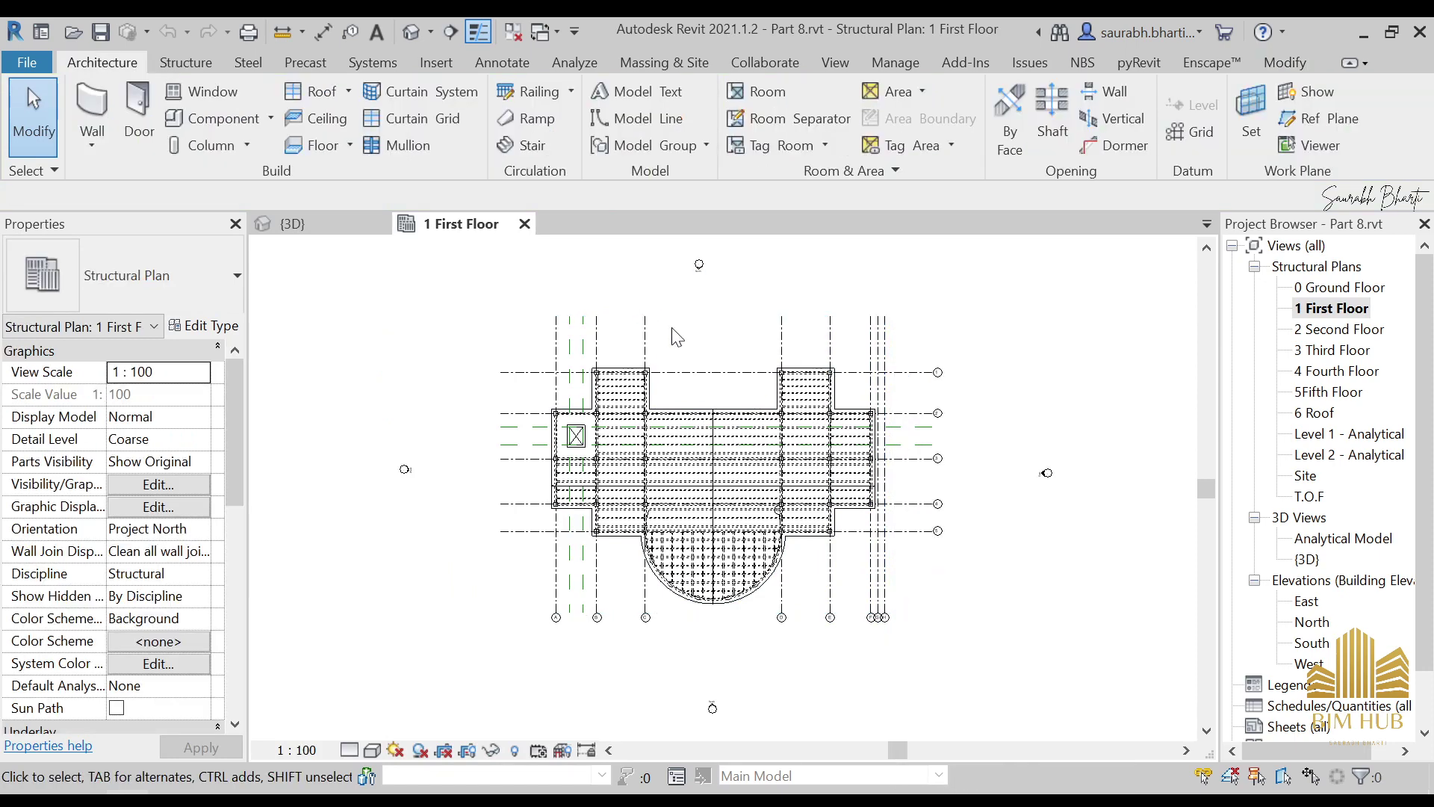
pyautogui.scroll(3, 676, 336)
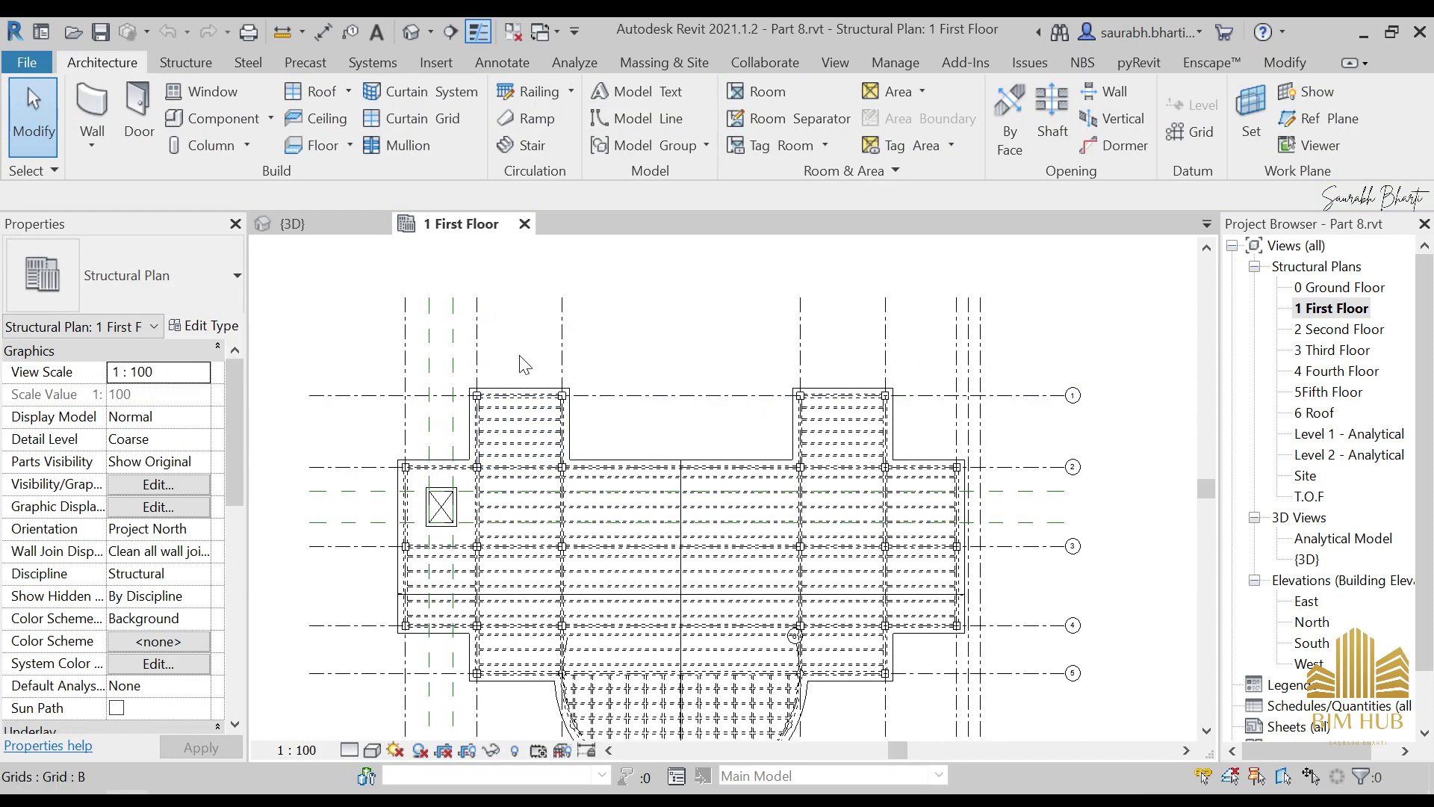
# Duplicate the 1 First Floor plan view without detailing and compare the copy with the original
pyautogui.rightClick(1319, 310)
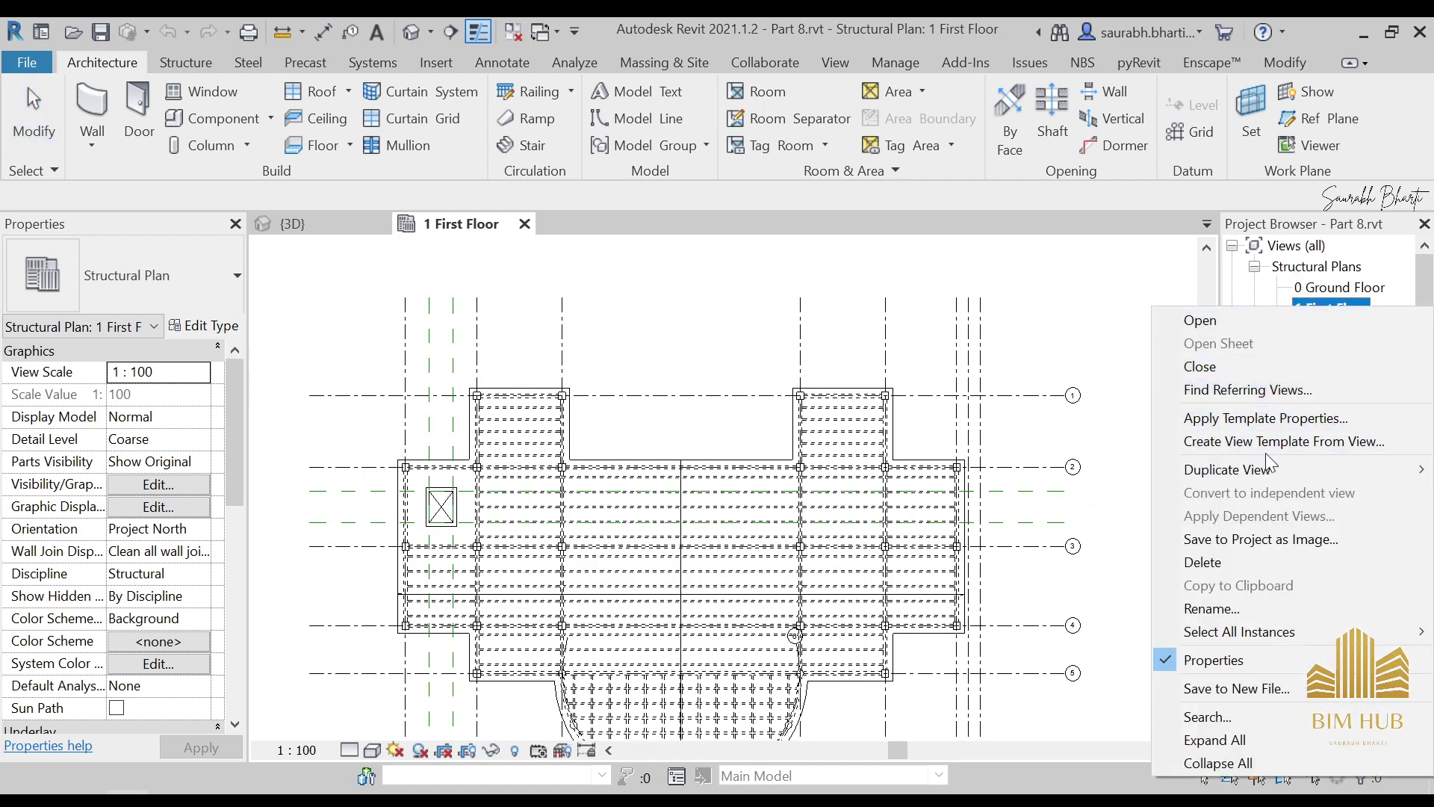
pyautogui.moveTo(1262, 467)
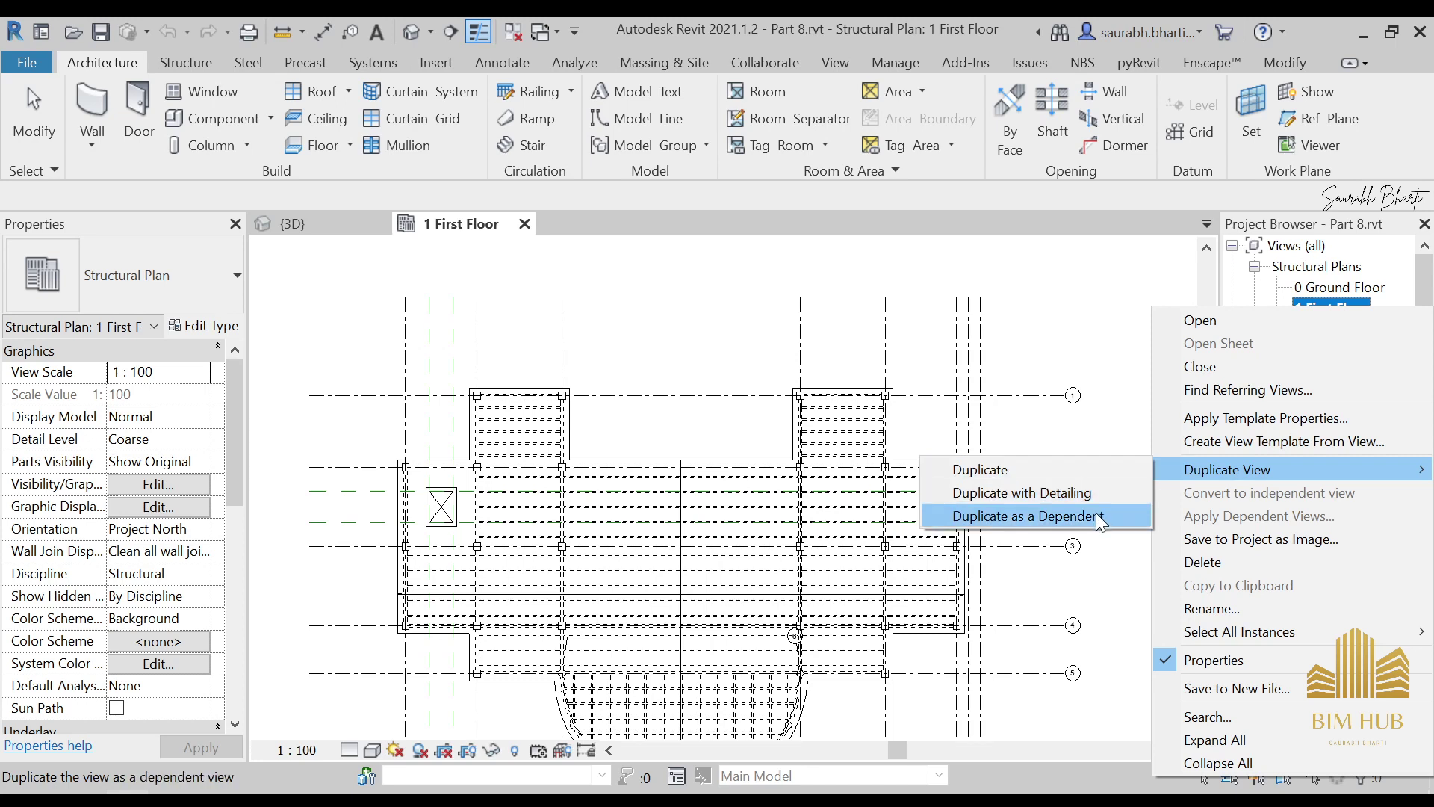
pyautogui.click(1091, 472)
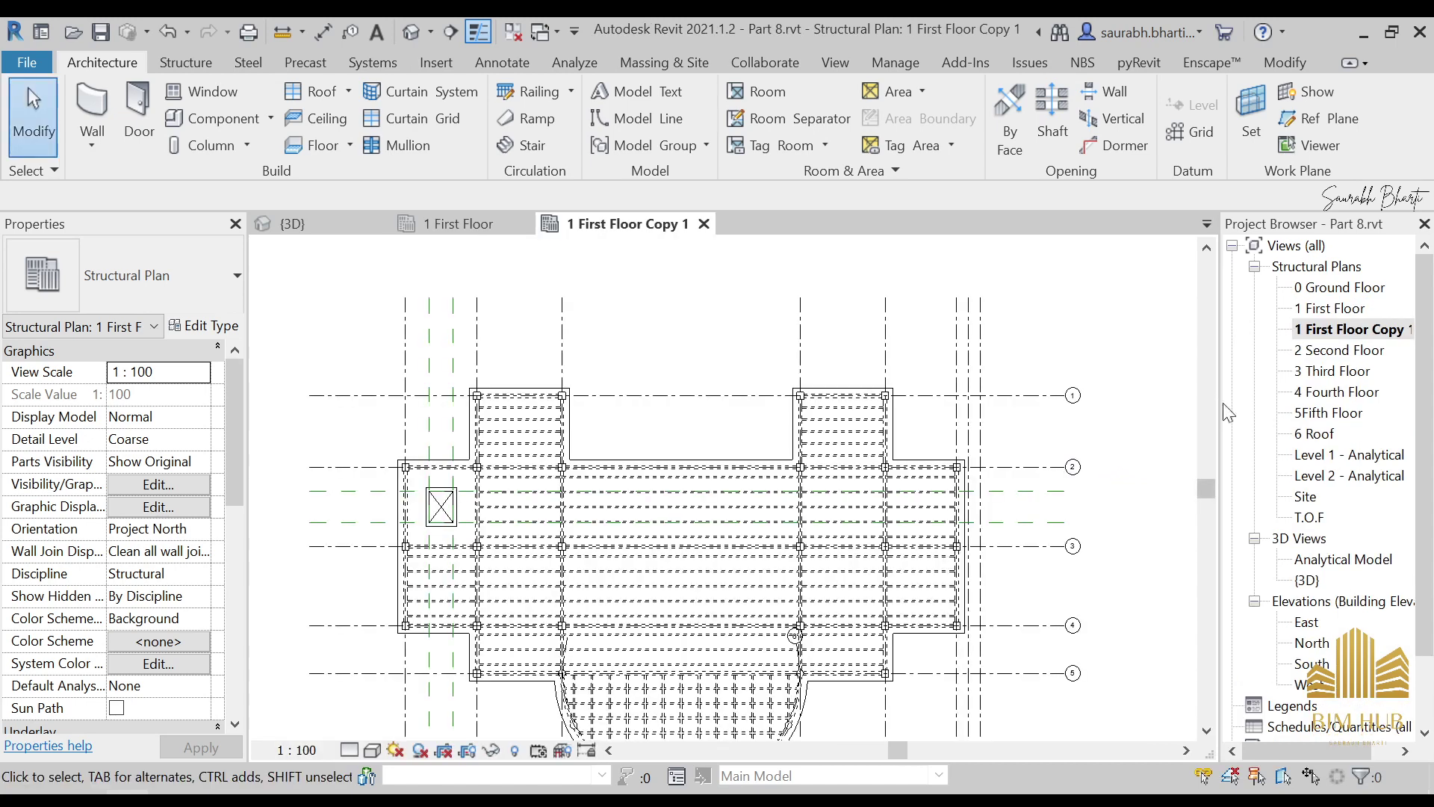
pyautogui.doubleClick(1351, 313)
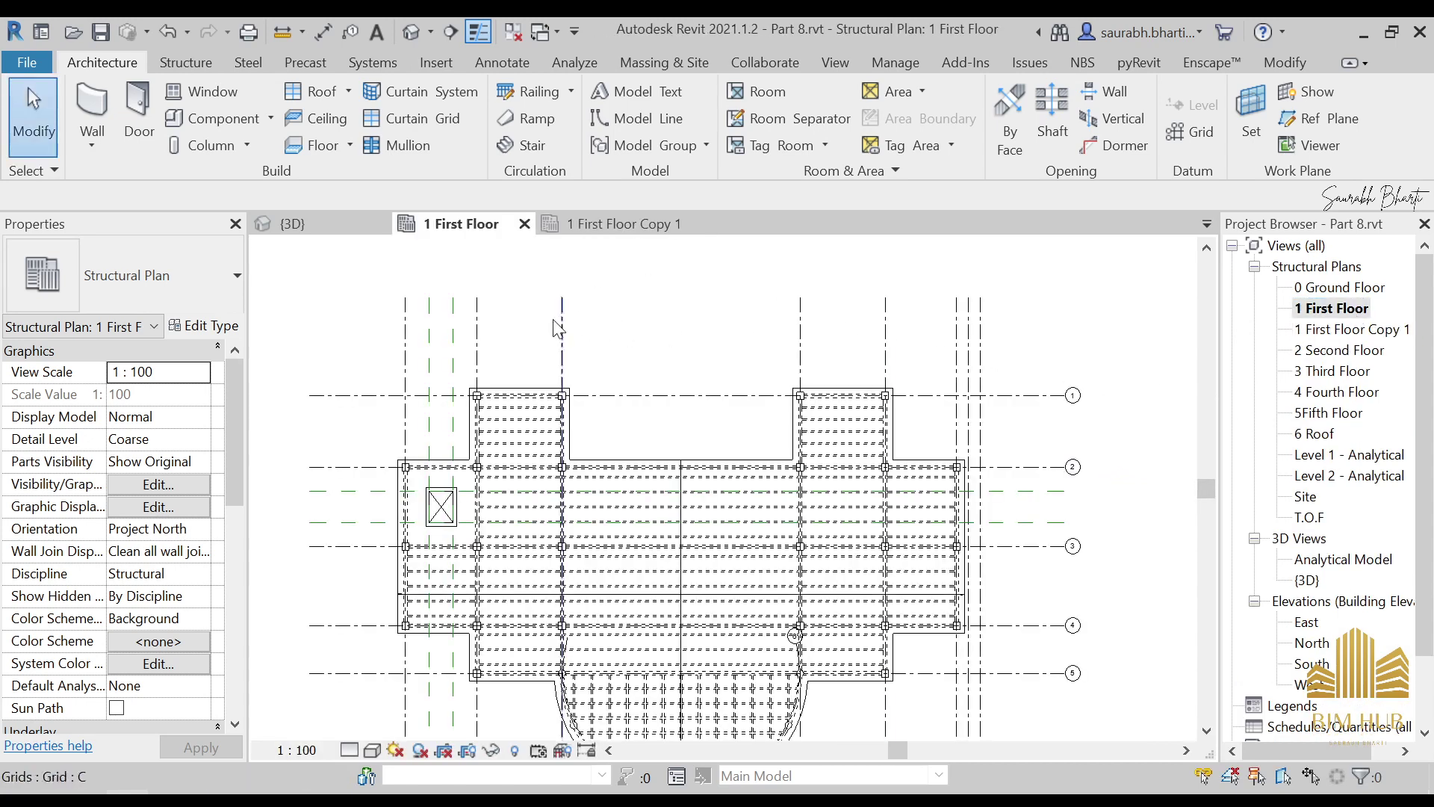
pyautogui.doubleClick(1361, 335)
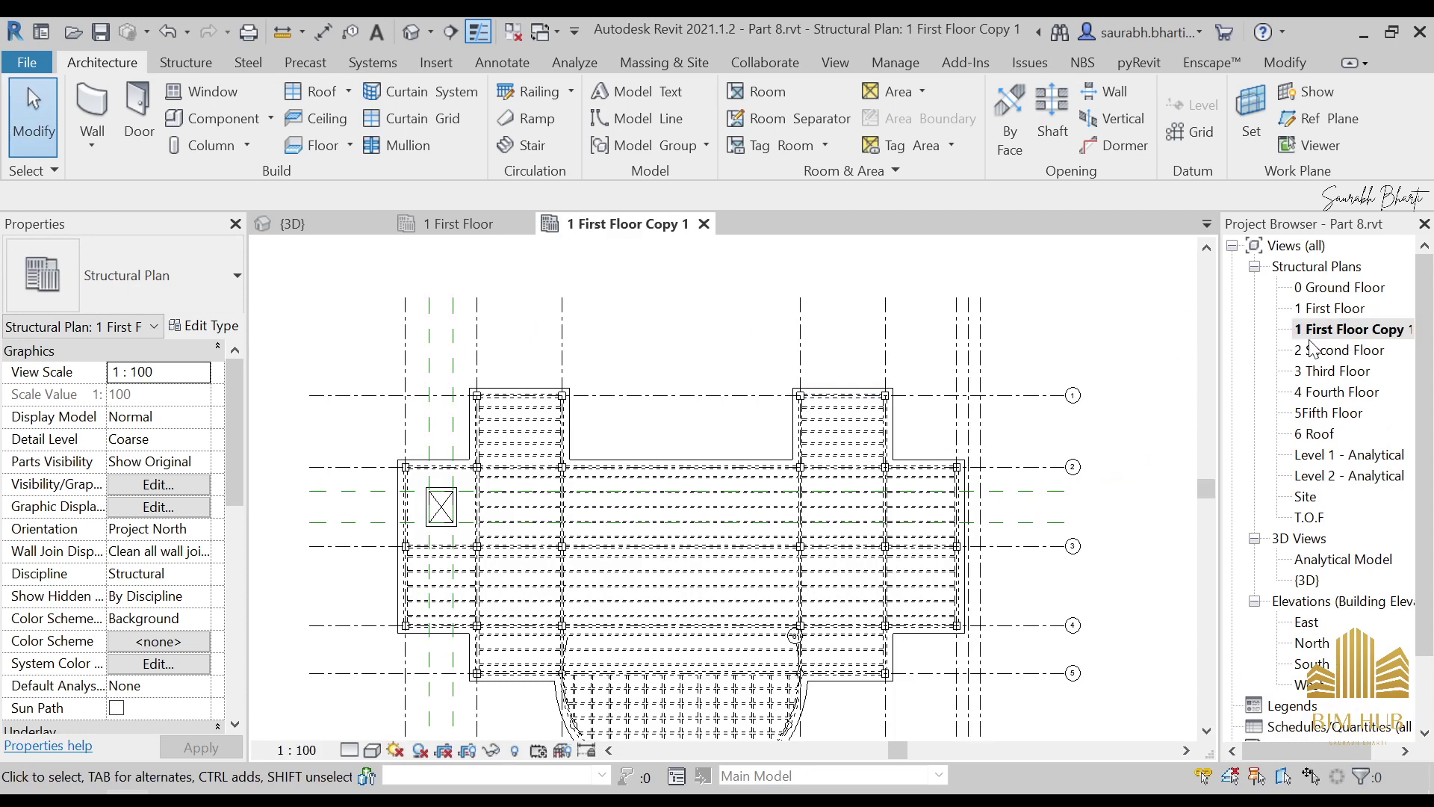
pyautogui.doubleClick(1337, 309)
# Delete the 1 First Floor Copy 1 view from the project
pyautogui.click(1361, 333)
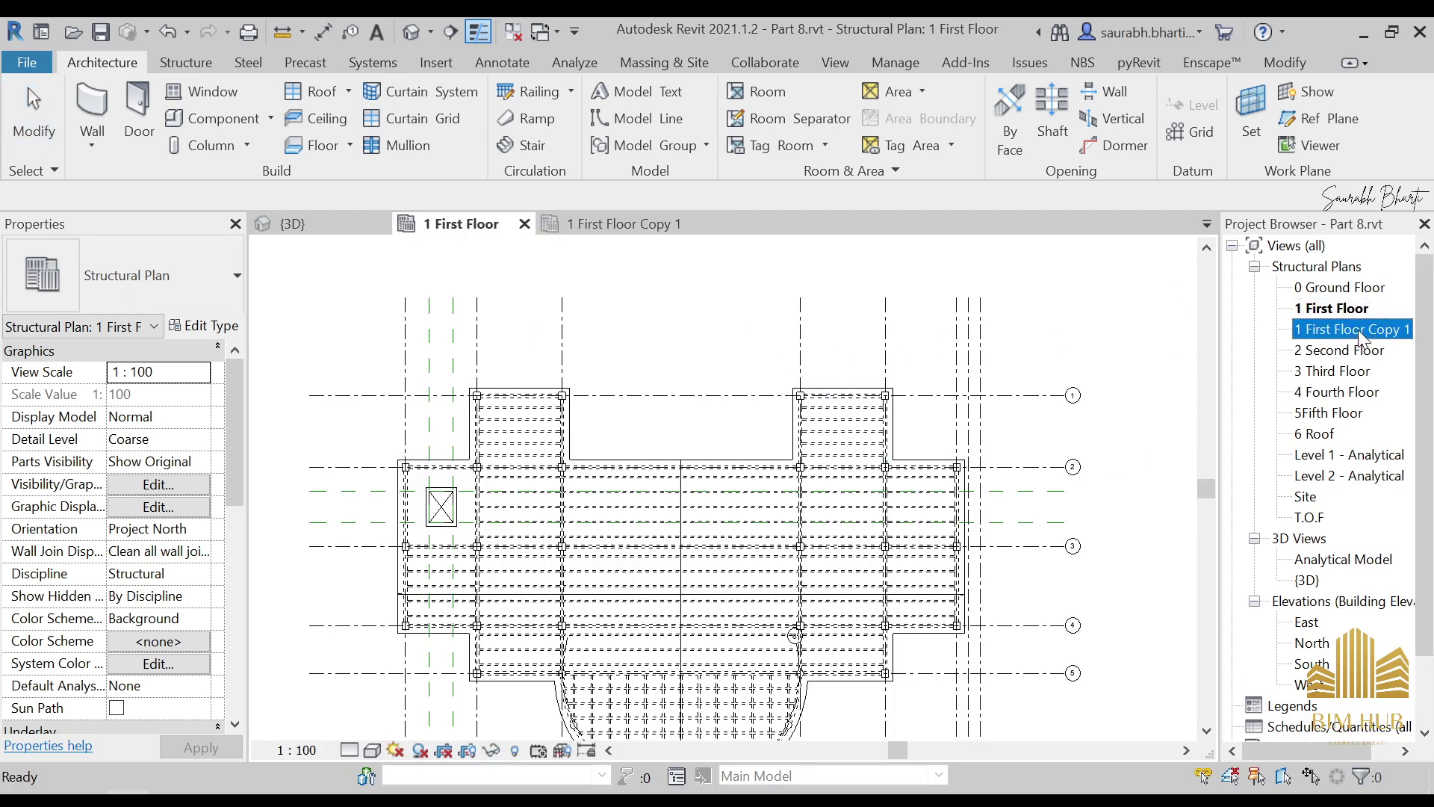
pyautogui.rightClick(1361, 334)
pyautogui.click(1199, 573)
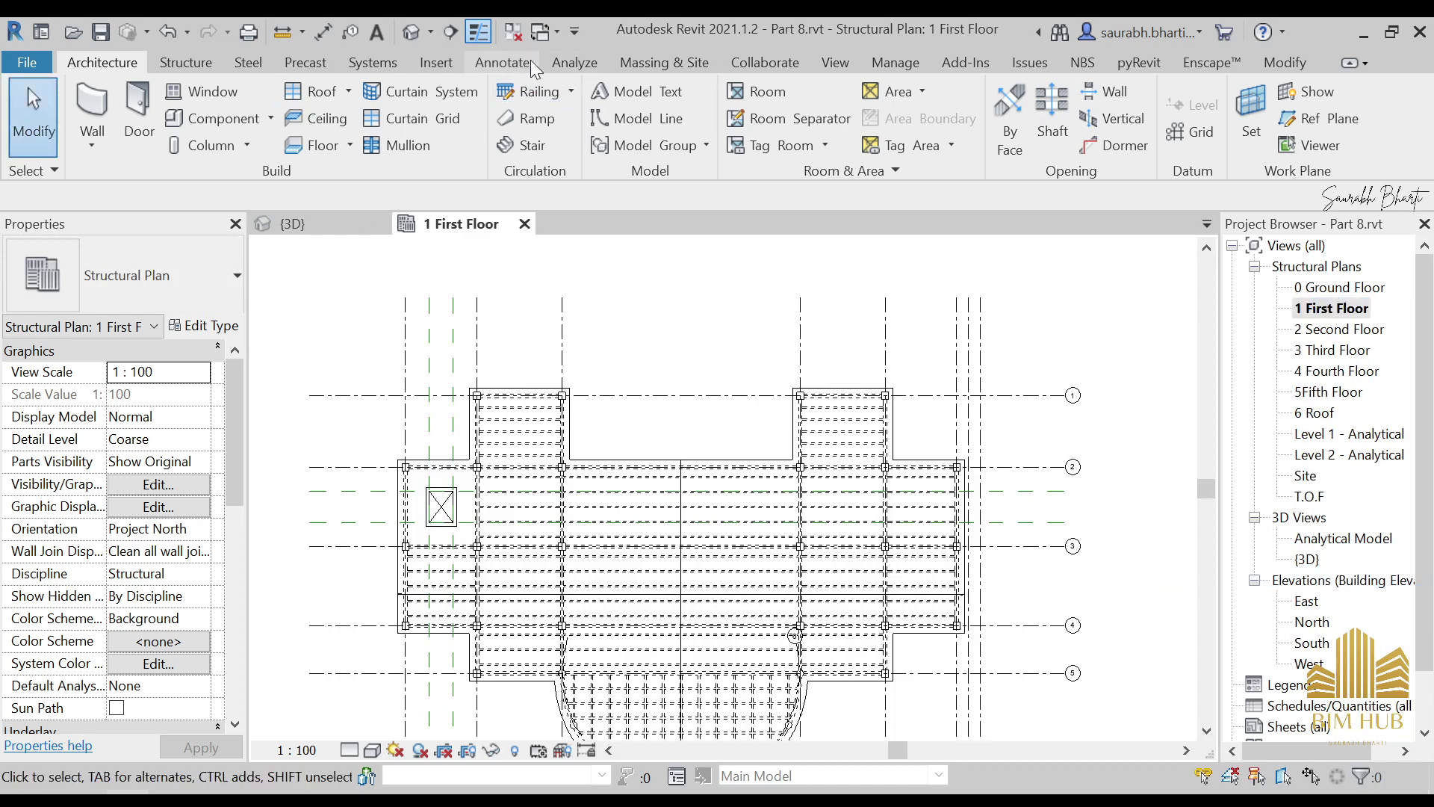
# Place an aligned dimension chain across vertical grids A, B, C, D, E, F and H above the first floor plan
pyautogui.click(508, 64)
pyautogui.click(94, 108)
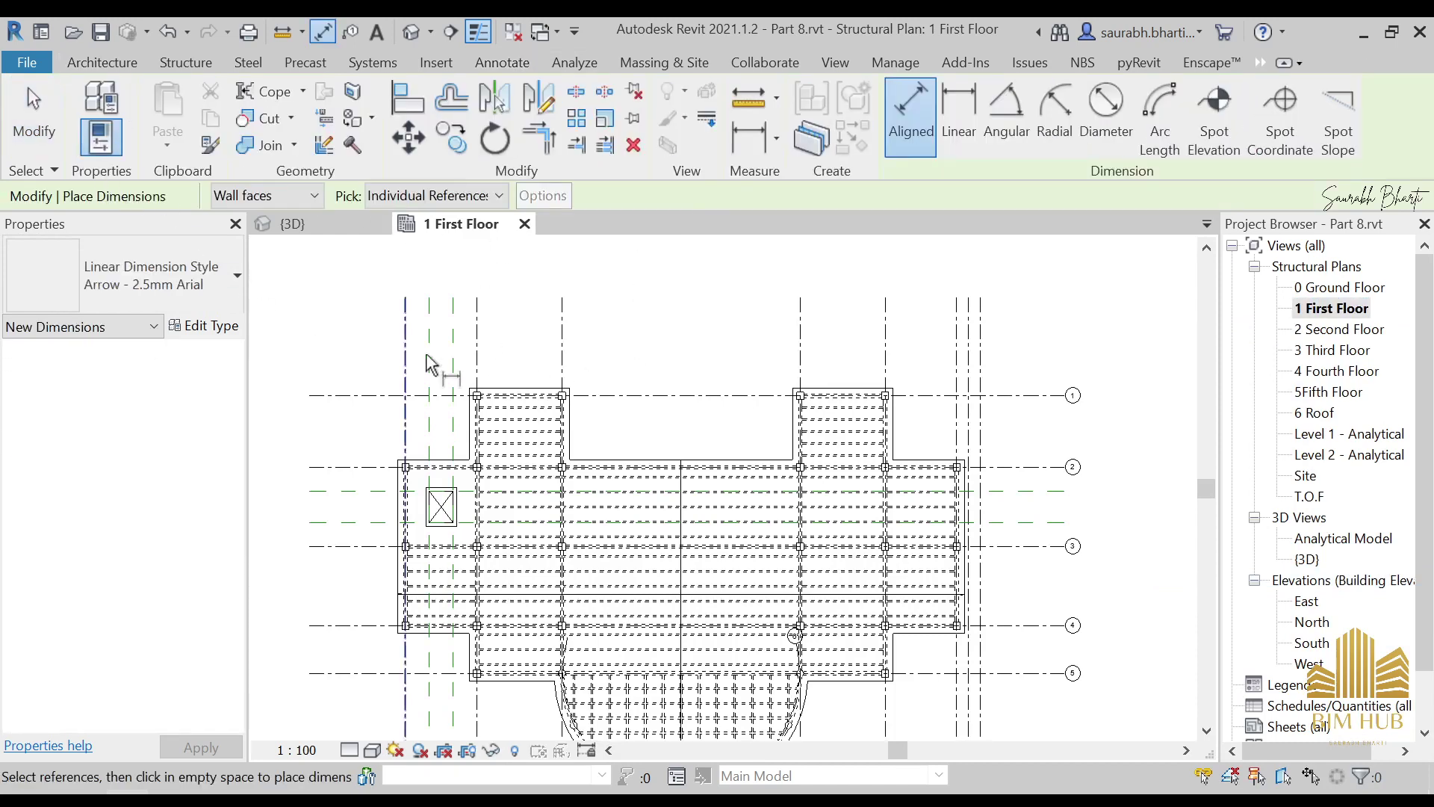
pyautogui.click(404, 345)
pyautogui.click(477, 359)
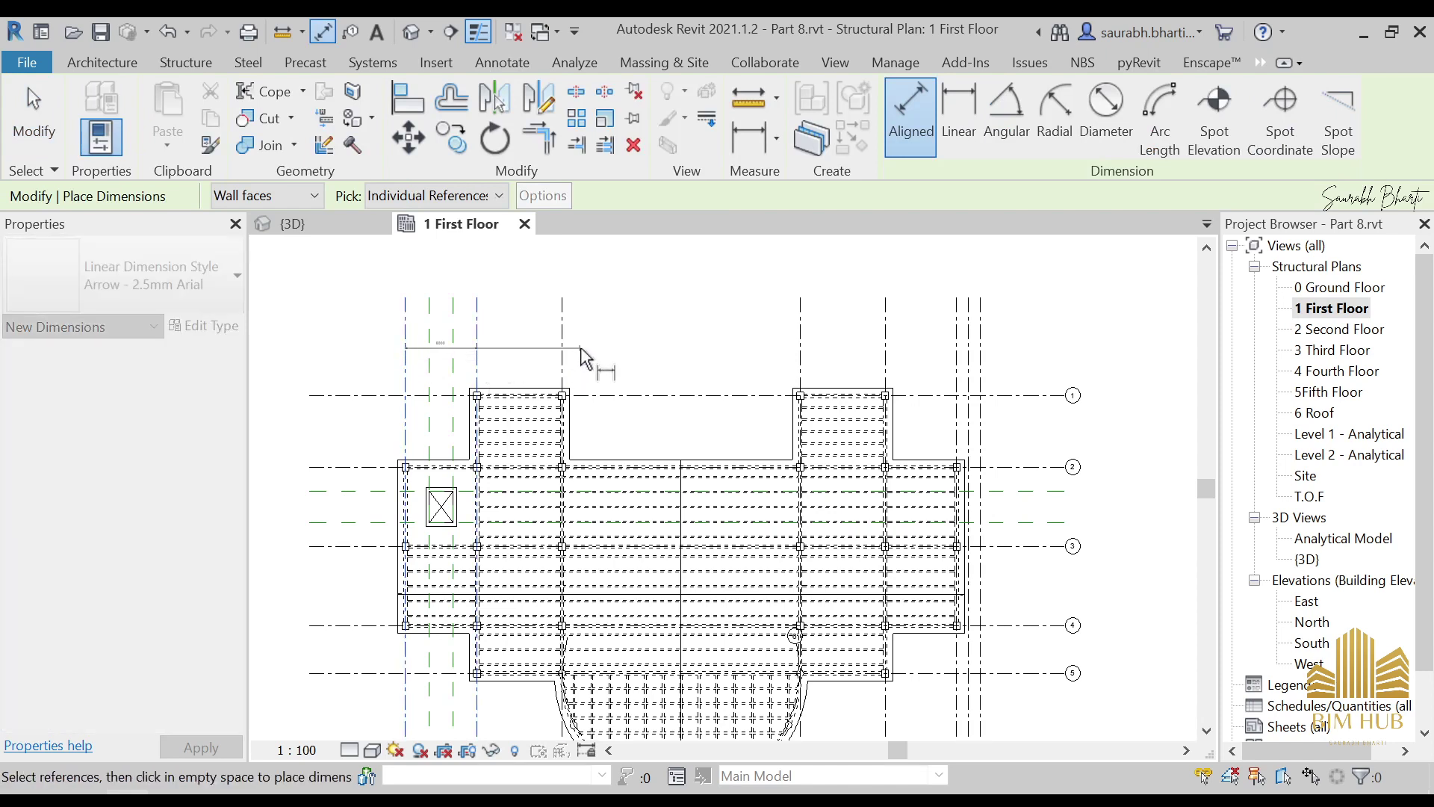
pyautogui.click(563, 354)
pyautogui.click(800, 348)
pyautogui.click(885, 351)
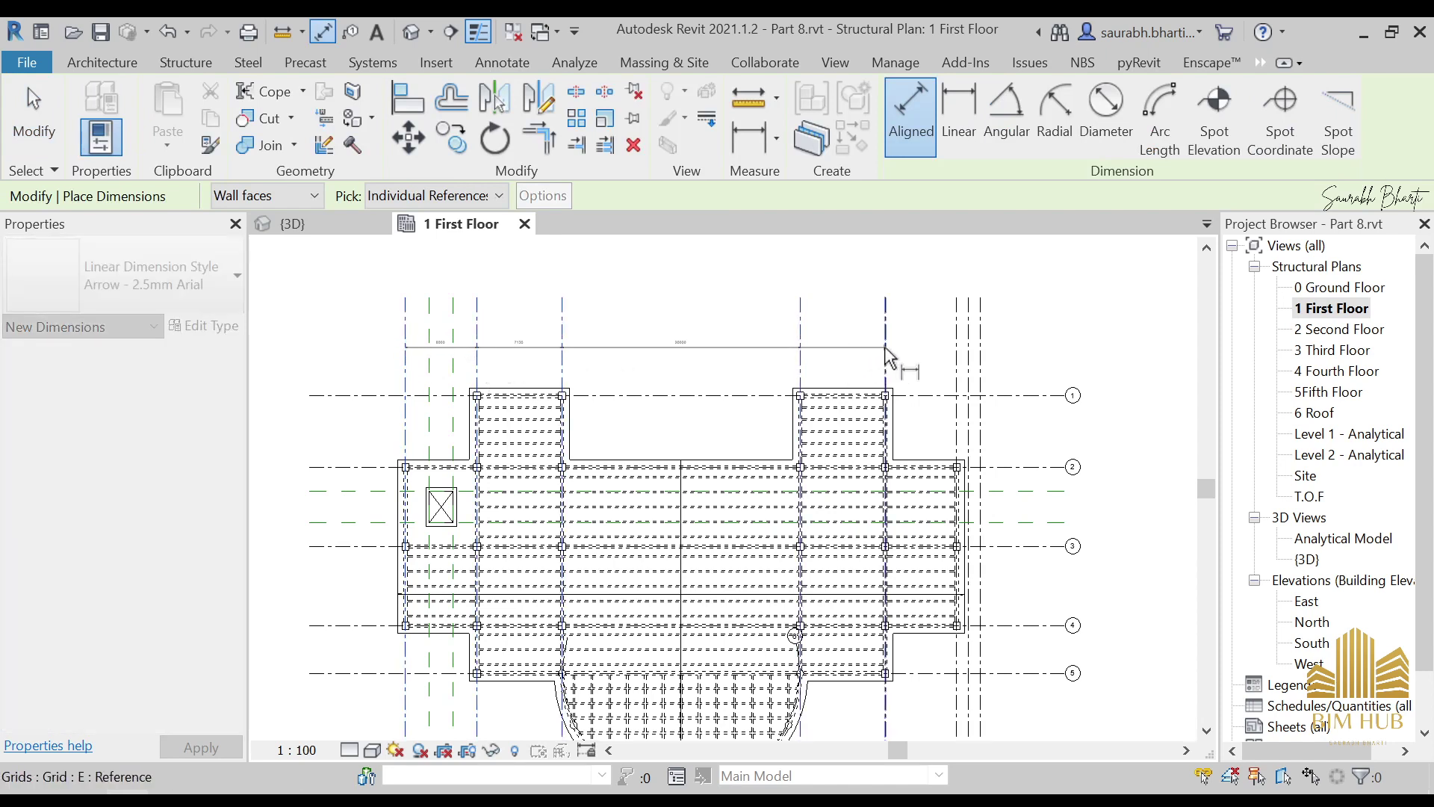
pyautogui.click(956, 351)
pyautogui.click(981, 358)
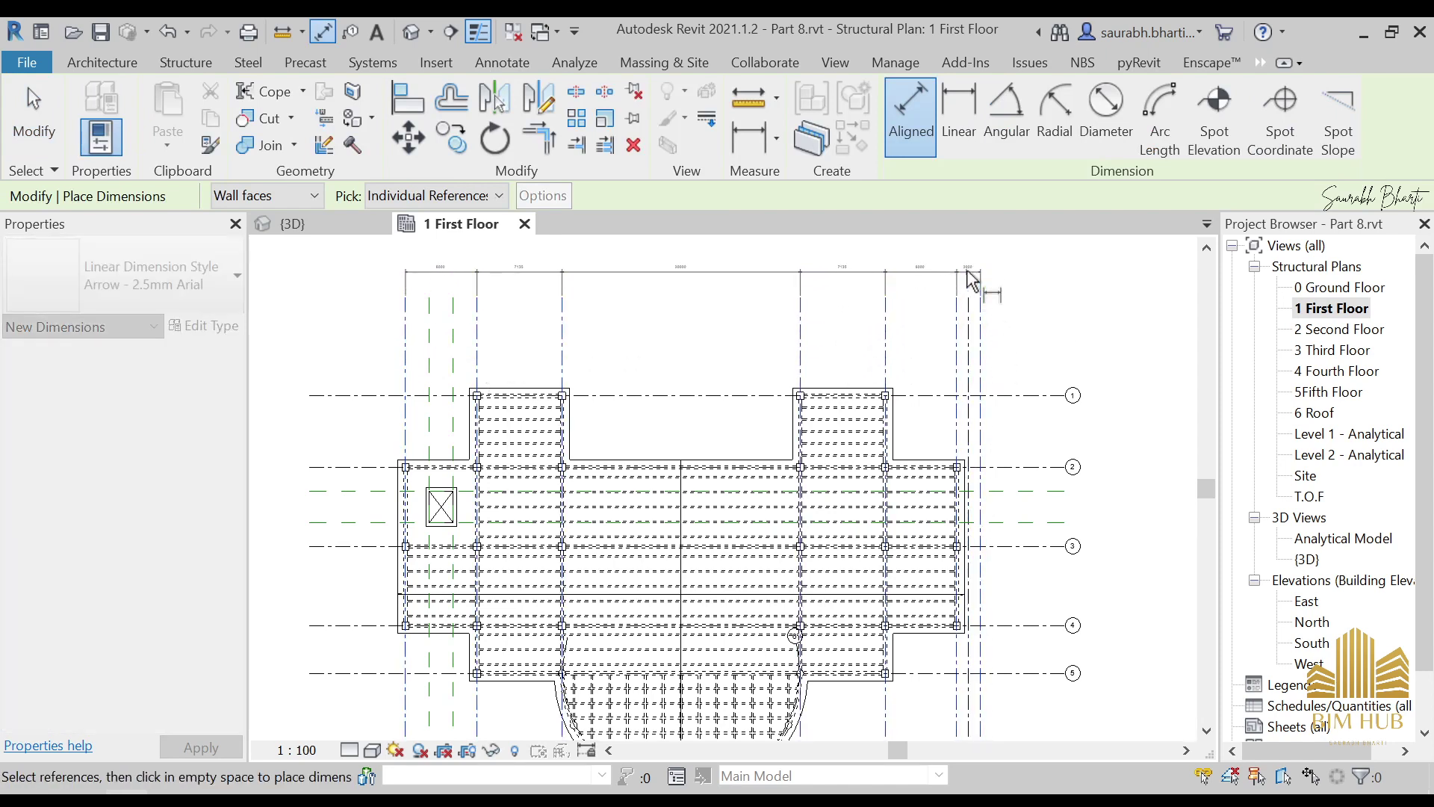
pyautogui.click(971, 271)
# Set the first floor plan's view scale to 1:200 and end the dimension command
pyautogui.click(298, 750)
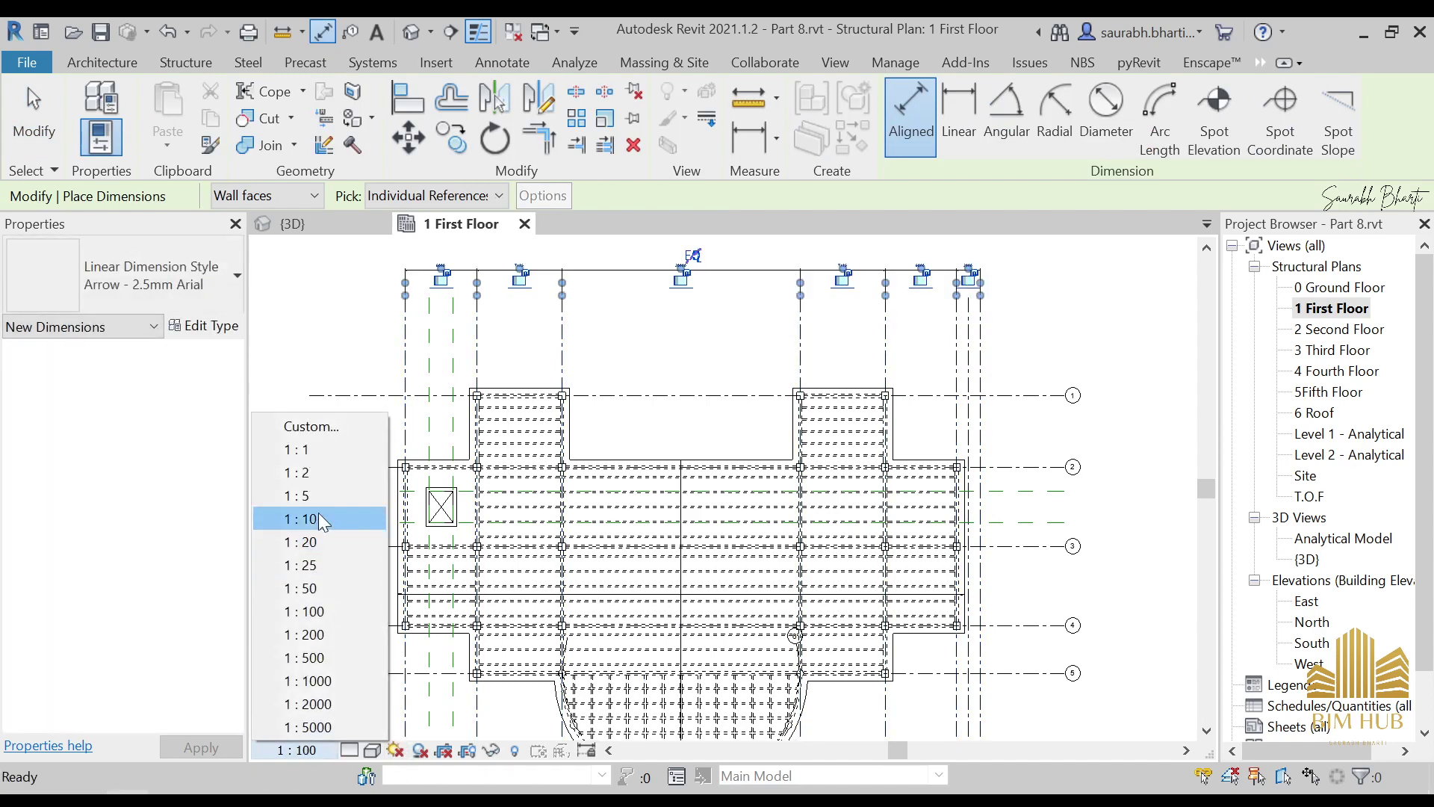
pyautogui.click(323, 634)
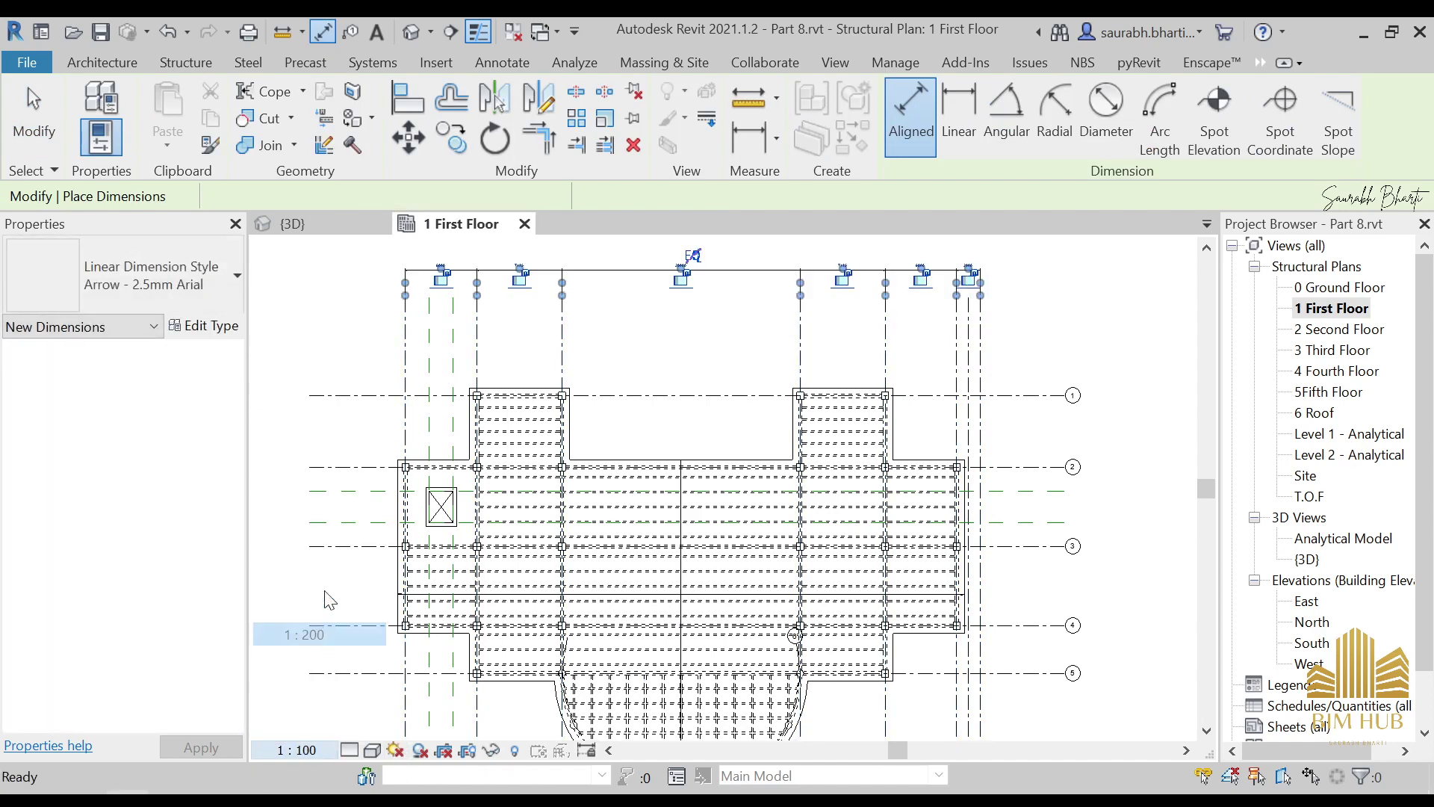
pyautogui.scroll(2, 453, 304)
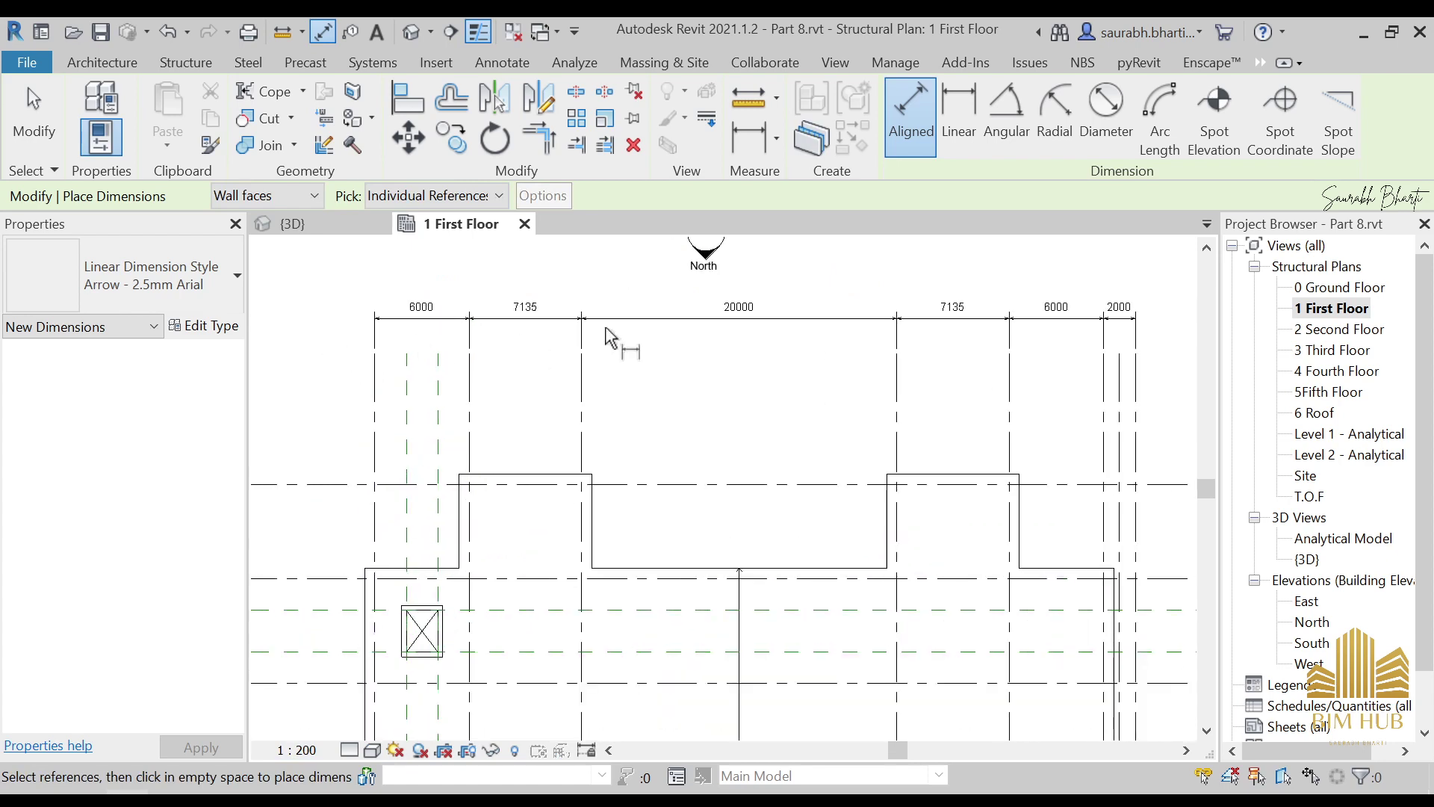
pyautogui.press('Escape')
pyautogui.press('Escape')
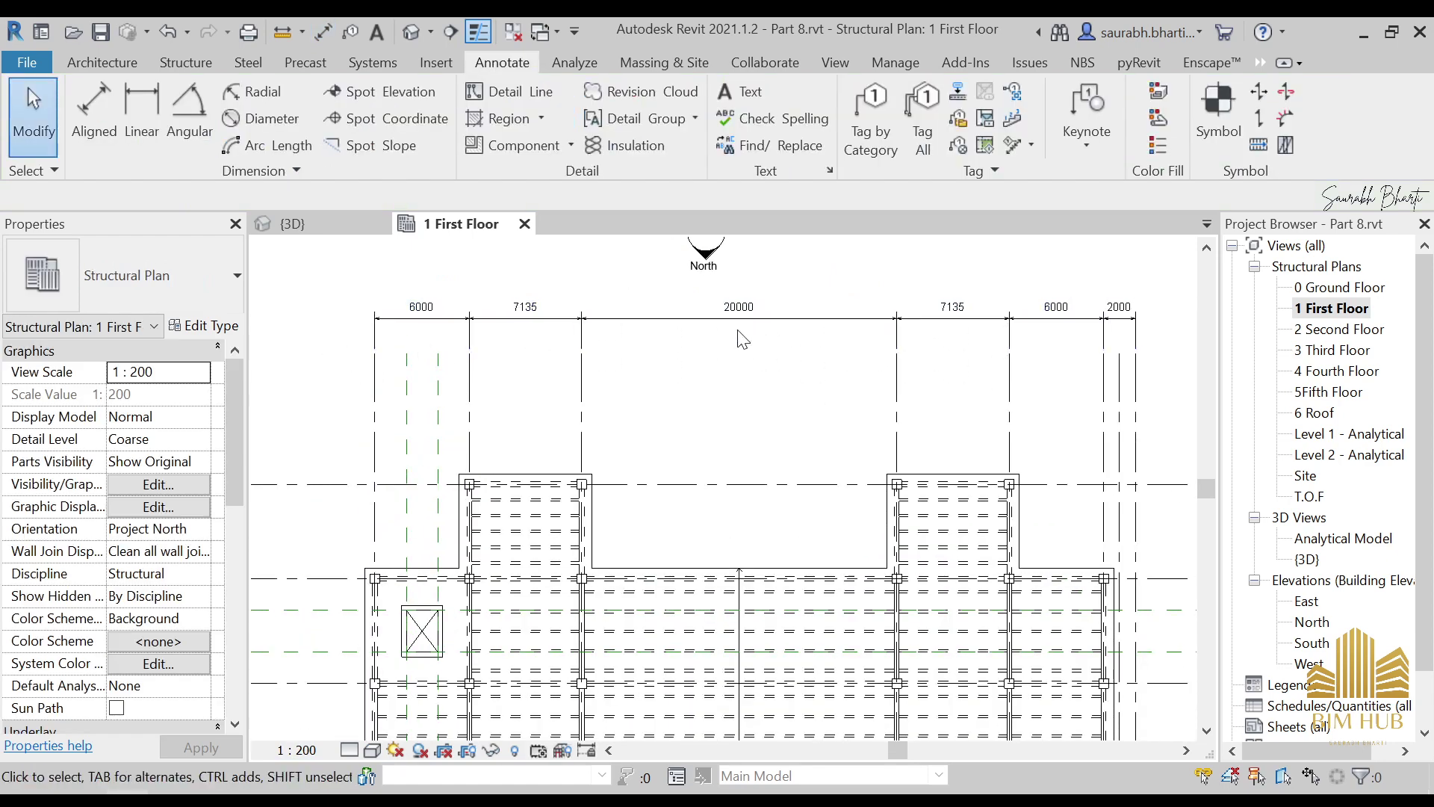
pyautogui.click(828, 333)
pyautogui.click(767, 351)
# Duplicate the dimensioned 1 First Floor plan without detailing and compare the copy with the original
pyautogui.rightClick(1348, 313)
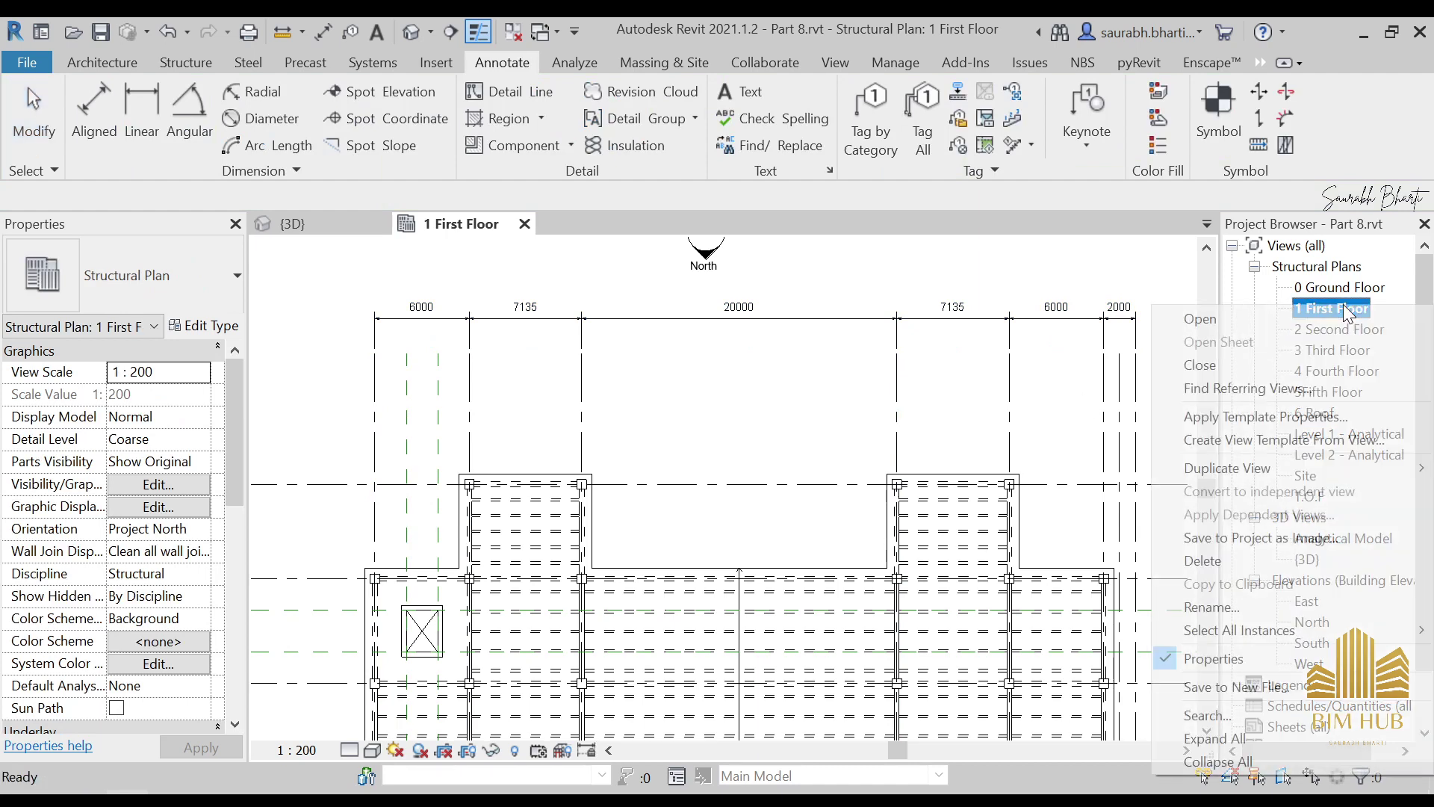
pyautogui.click(980, 468)
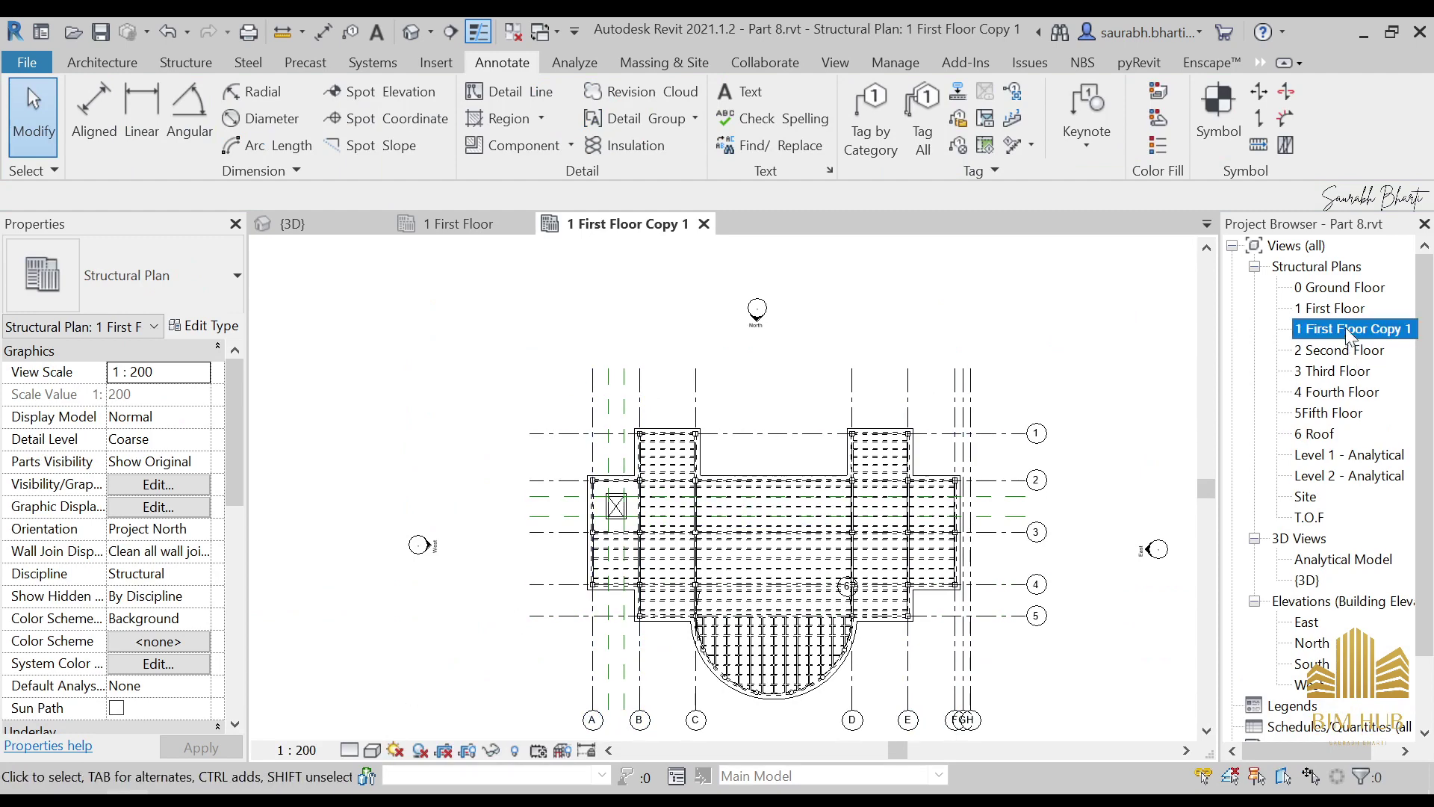
pyautogui.doubleClick(1337, 308)
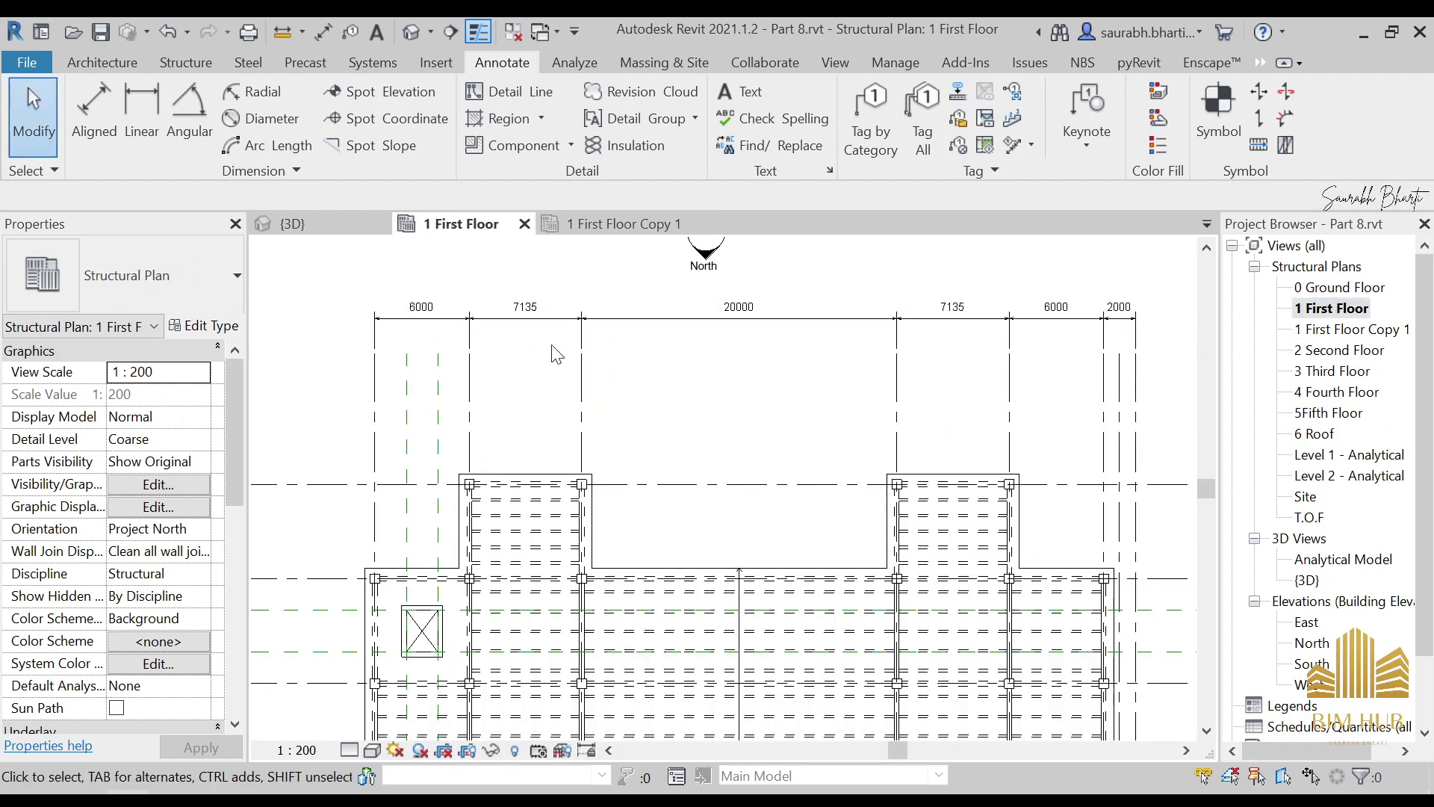
pyautogui.scroll(-4, 679, 350)
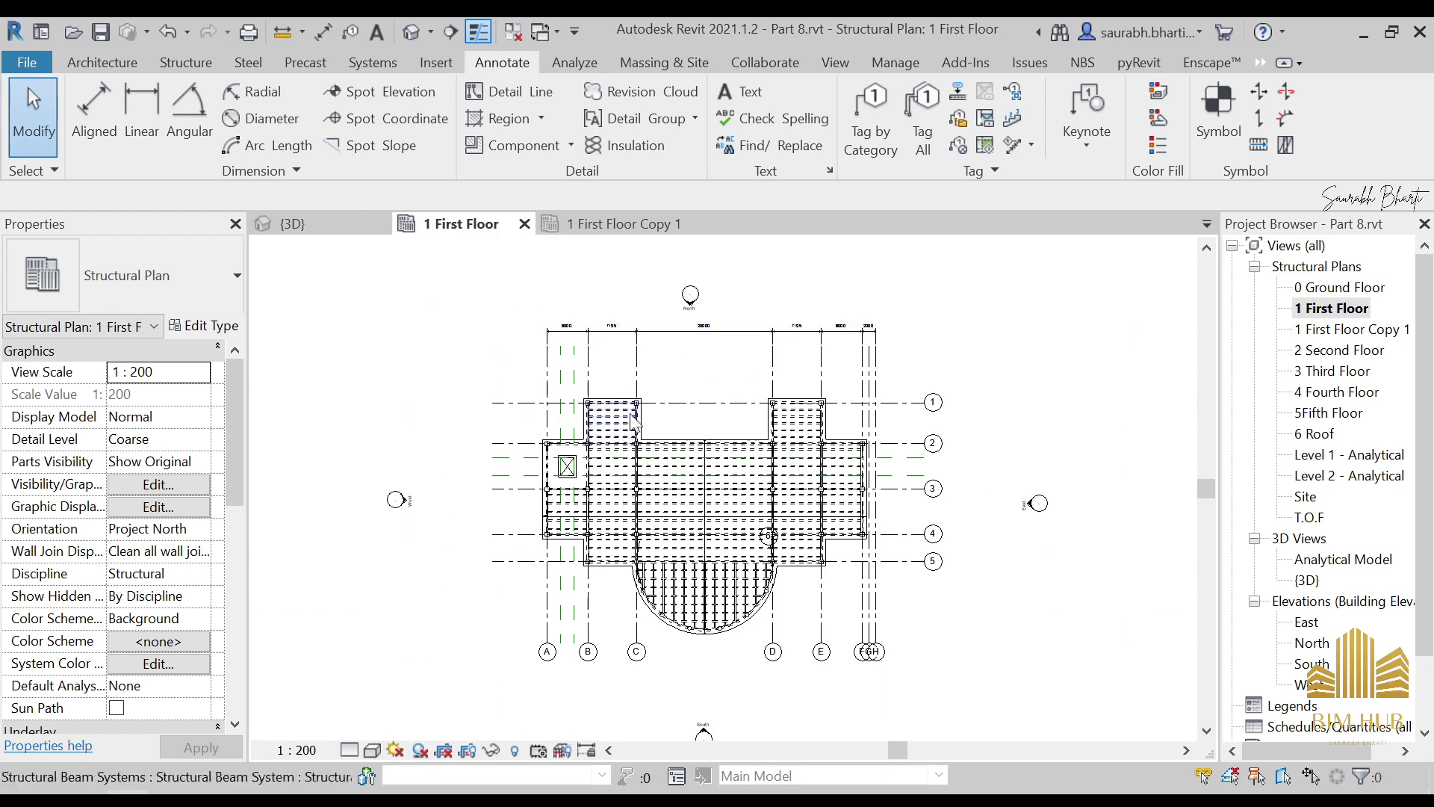
pyautogui.doubleClick(1344, 329)
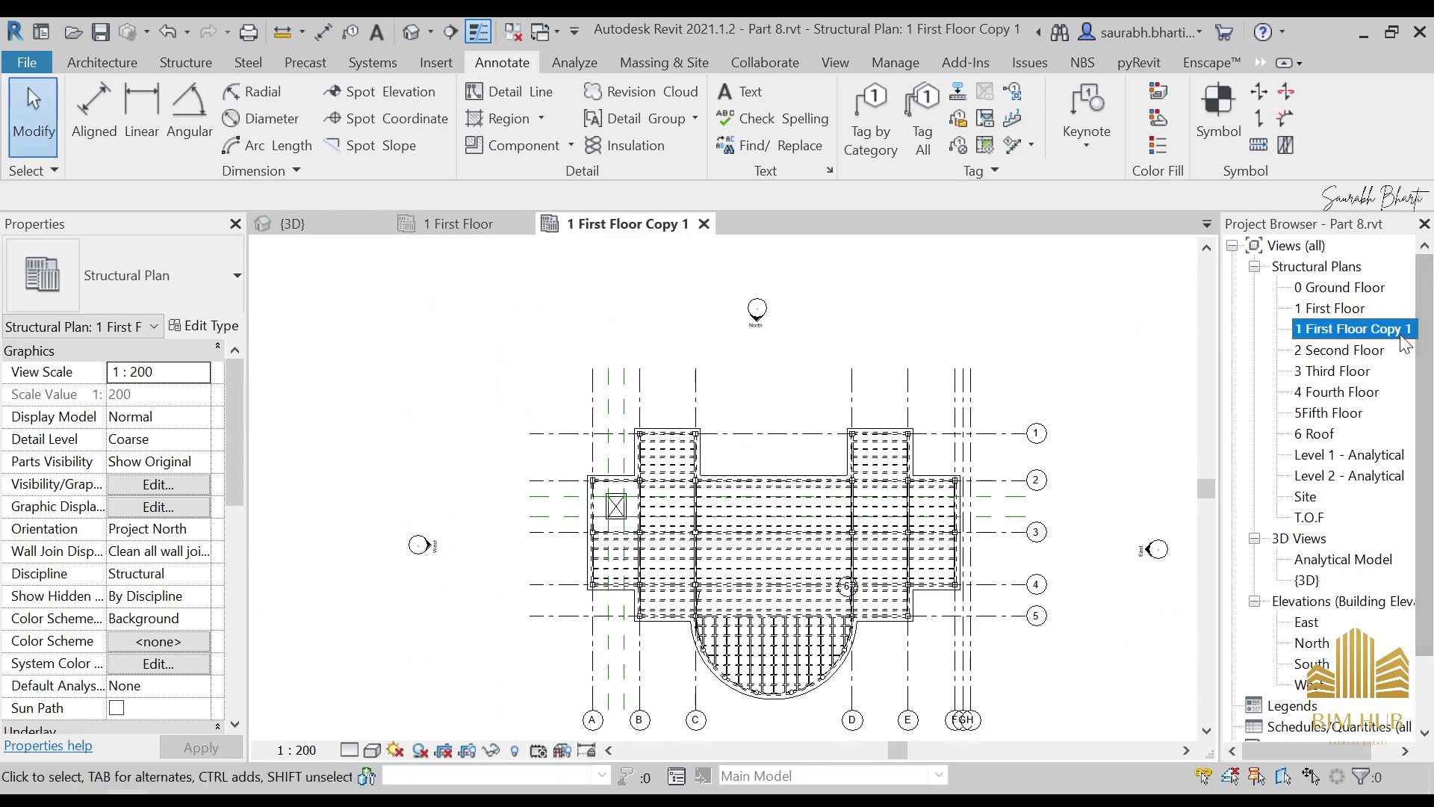
# Rename the 1 First Floor Copy 1 view as 1 First Floor without Dimension
pyautogui.rightClick(1349, 329)
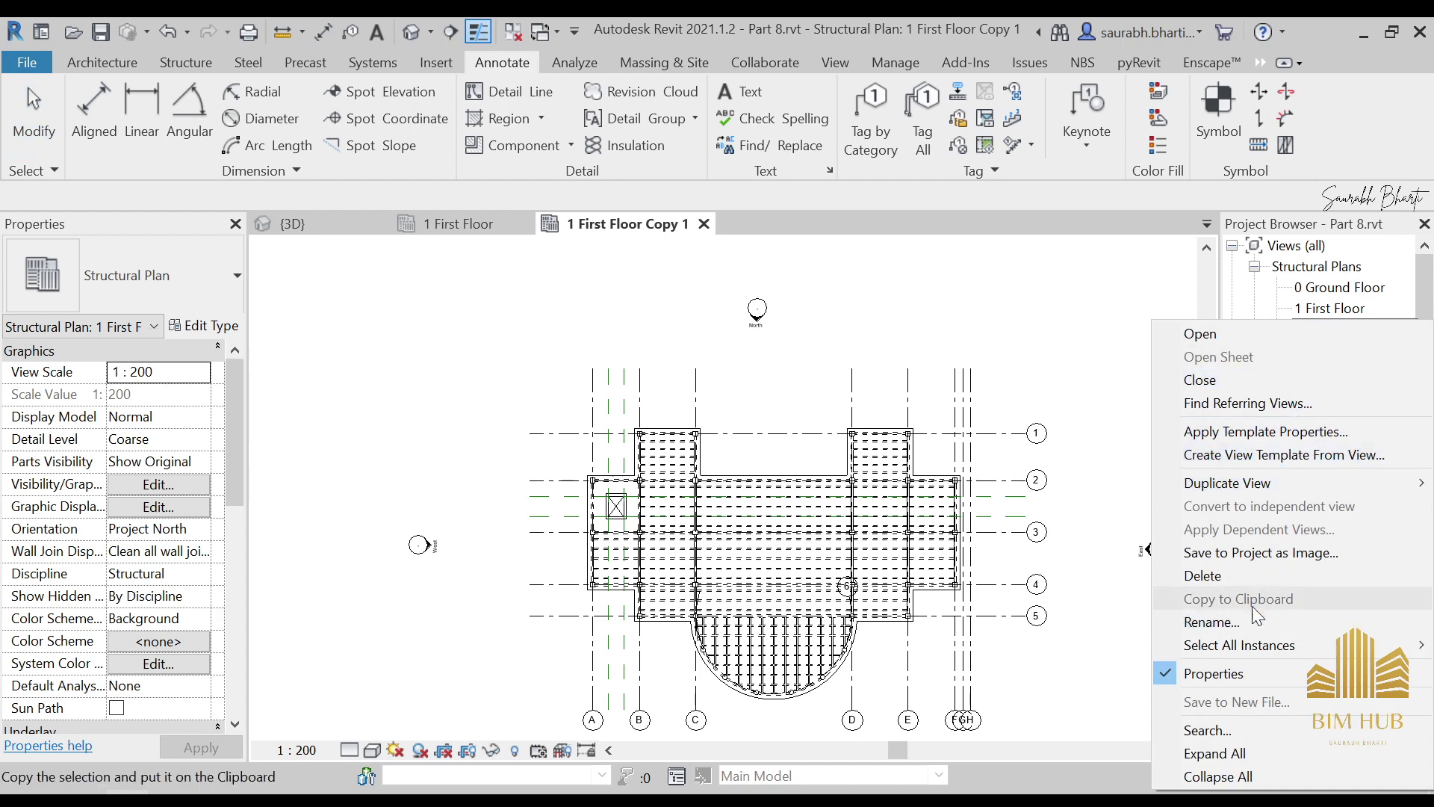
pyautogui.press('Escape')
pyautogui.click(1377, 349)
pyautogui.click(1352, 329)
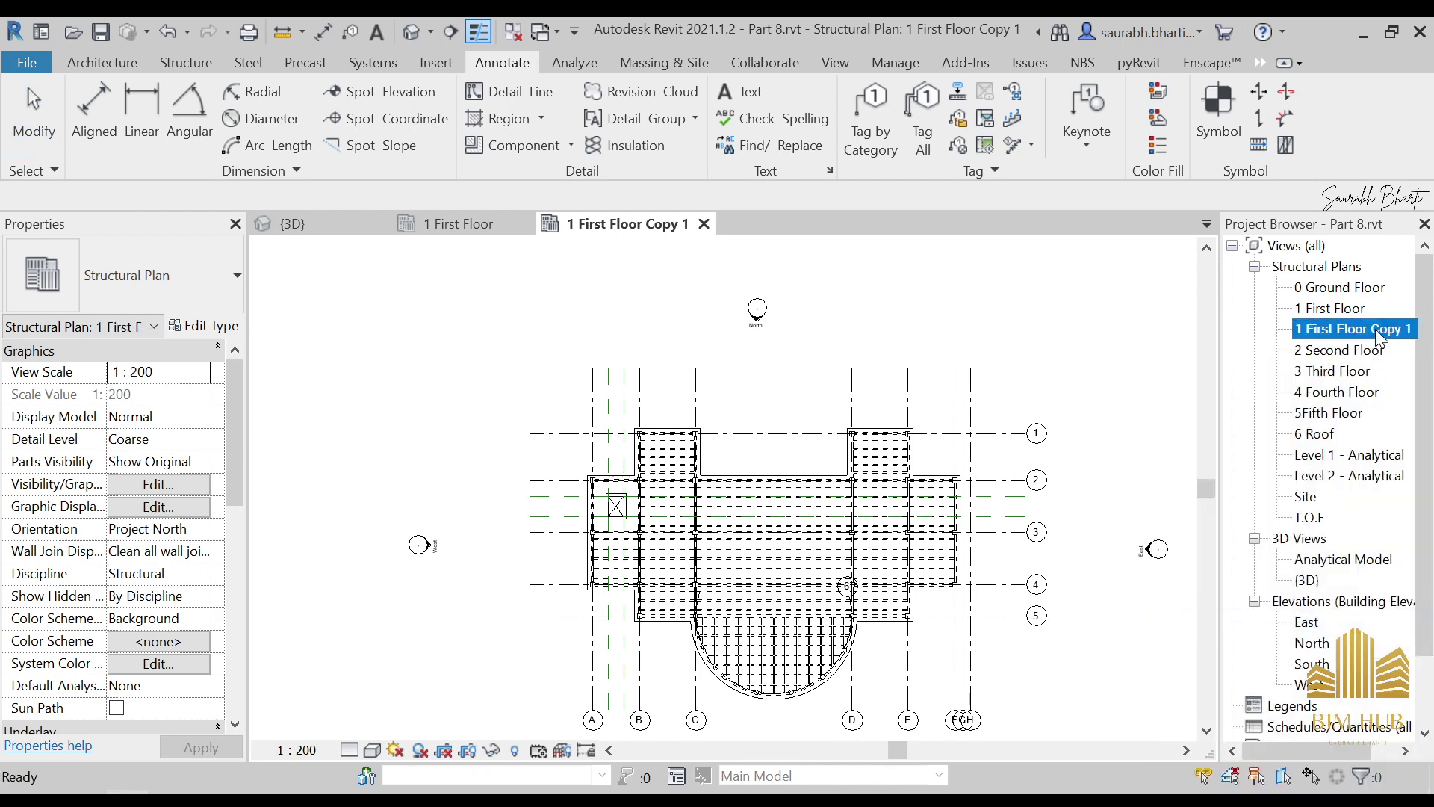
pyautogui.rightClick(1352, 329)
pyautogui.click(1204, 623)
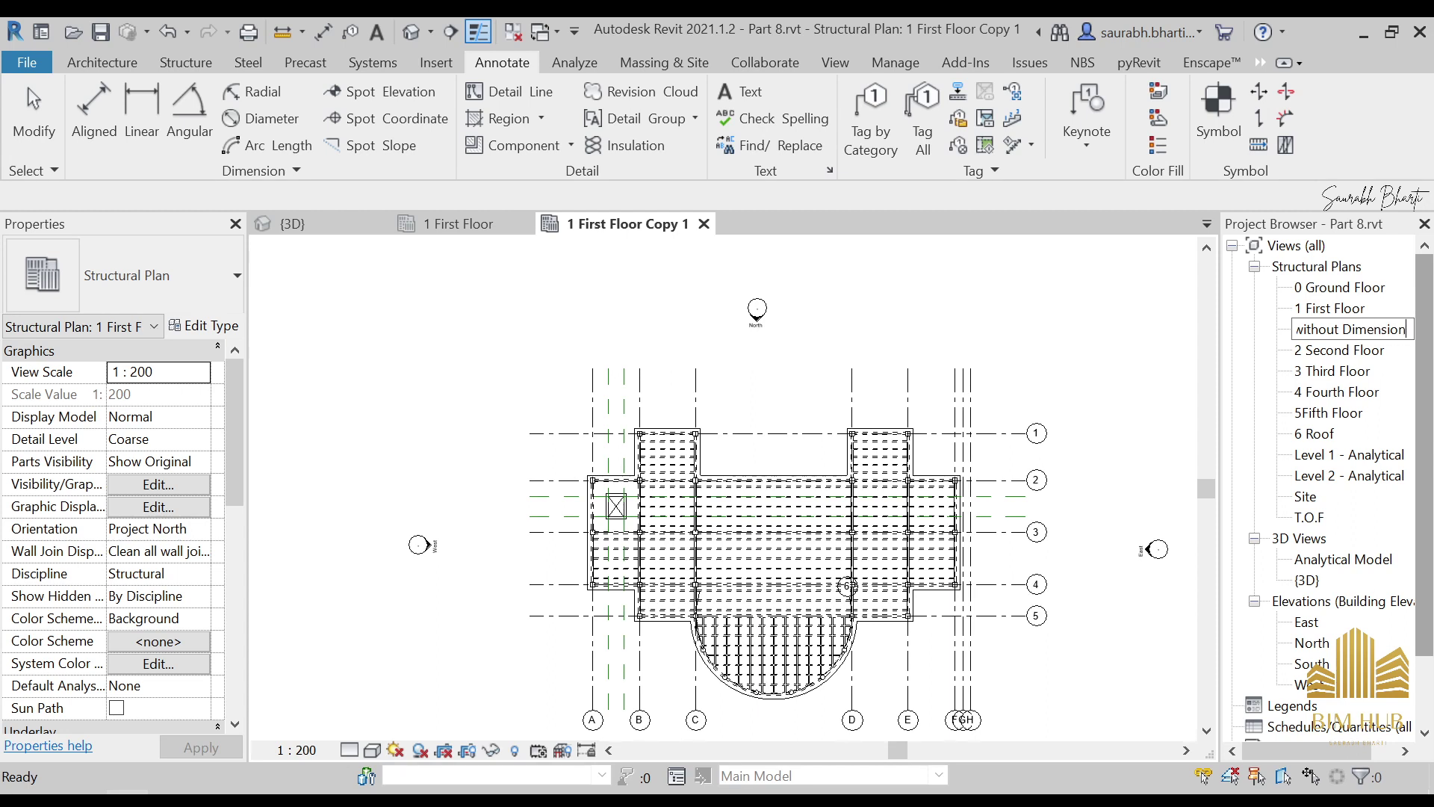
pyautogui.press('Return')
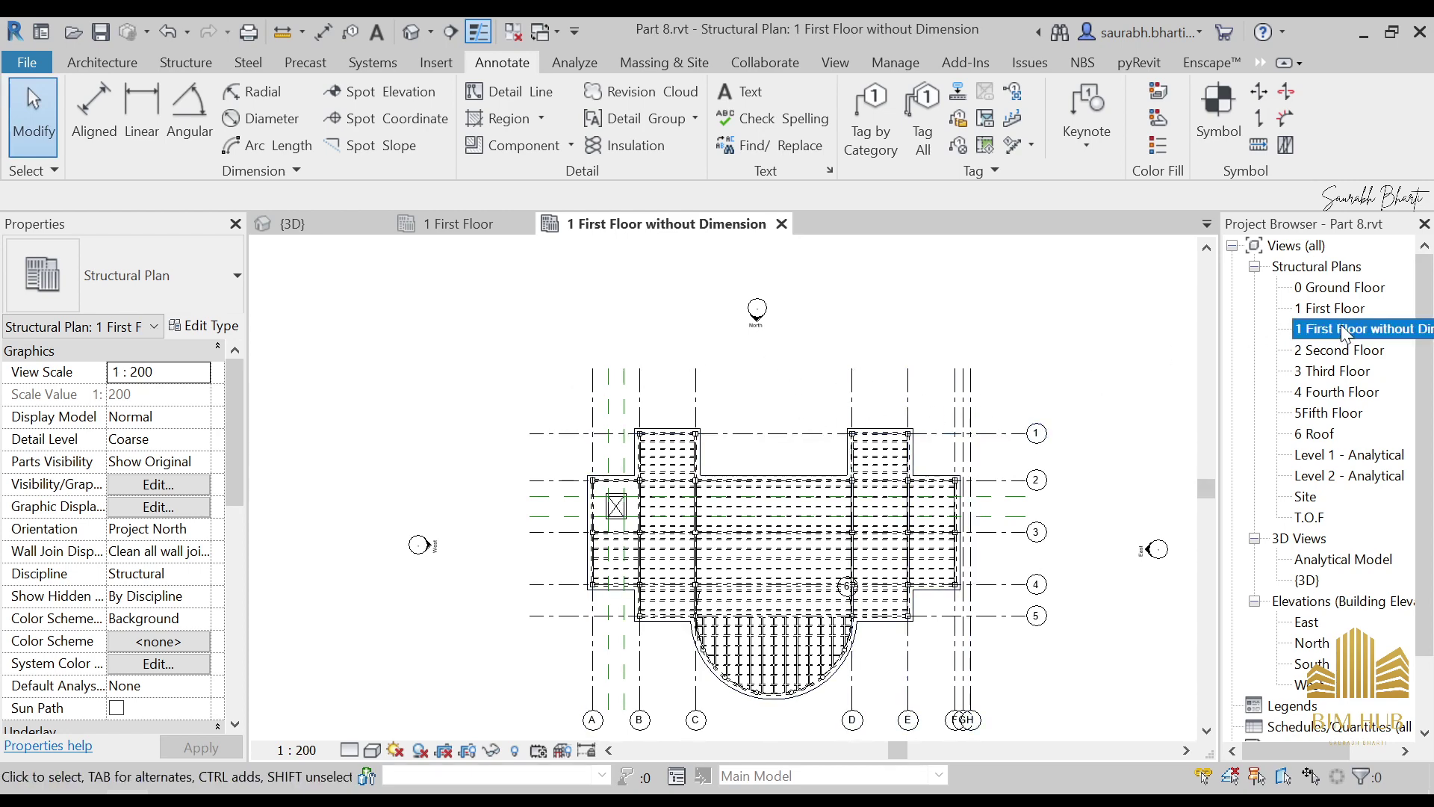
# Open the 1 First Floor plan and sketch a zigzag chain of thin detail lines between grids C and D, below the dimension chain
pyautogui.click(1322, 312)
pyautogui.doubleClick(1322, 314)
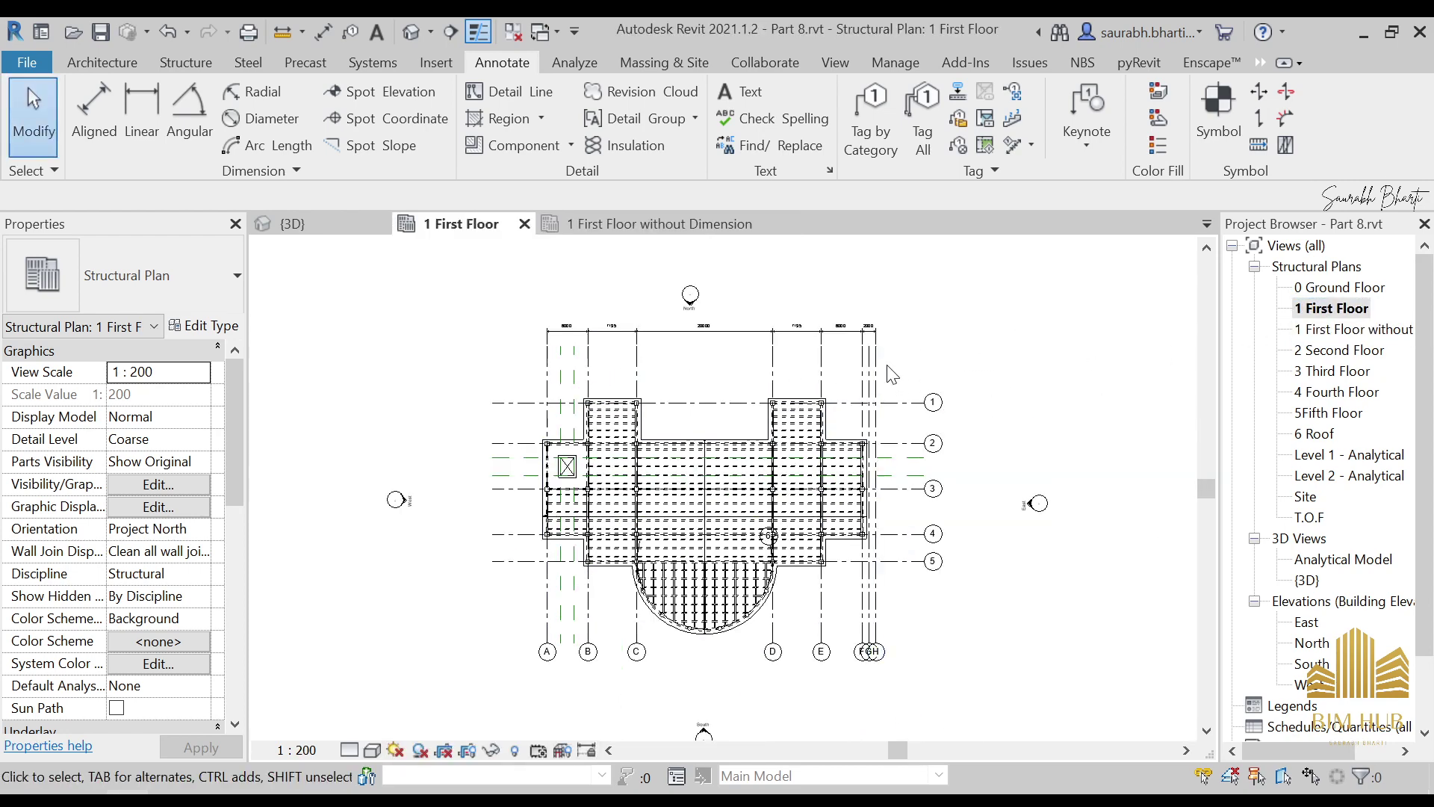
pyautogui.scroll(3, 630, 446)
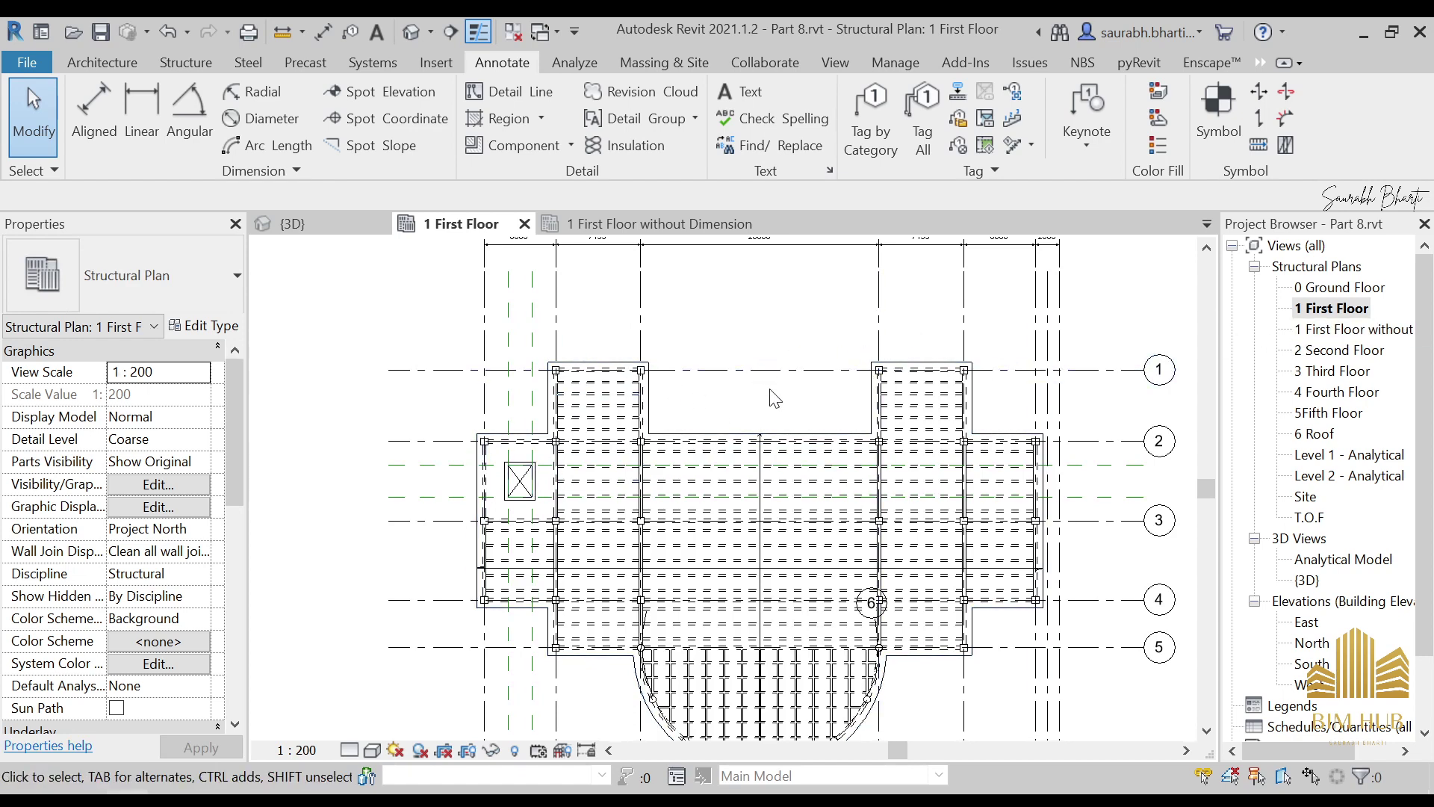
pyautogui.scroll(-2, 775, 398)
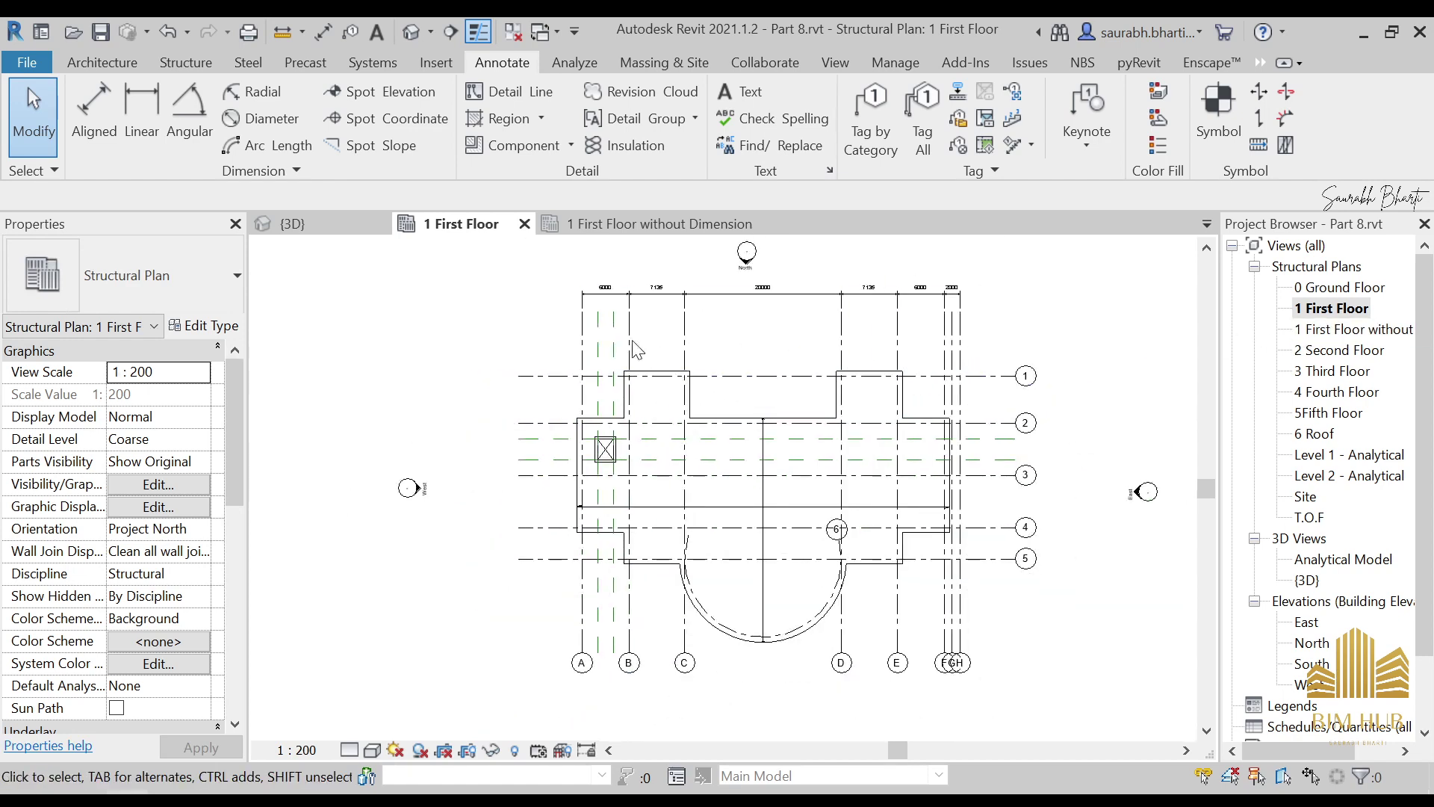
pyautogui.click(527, 95)
pyautogui.click(688, 371)
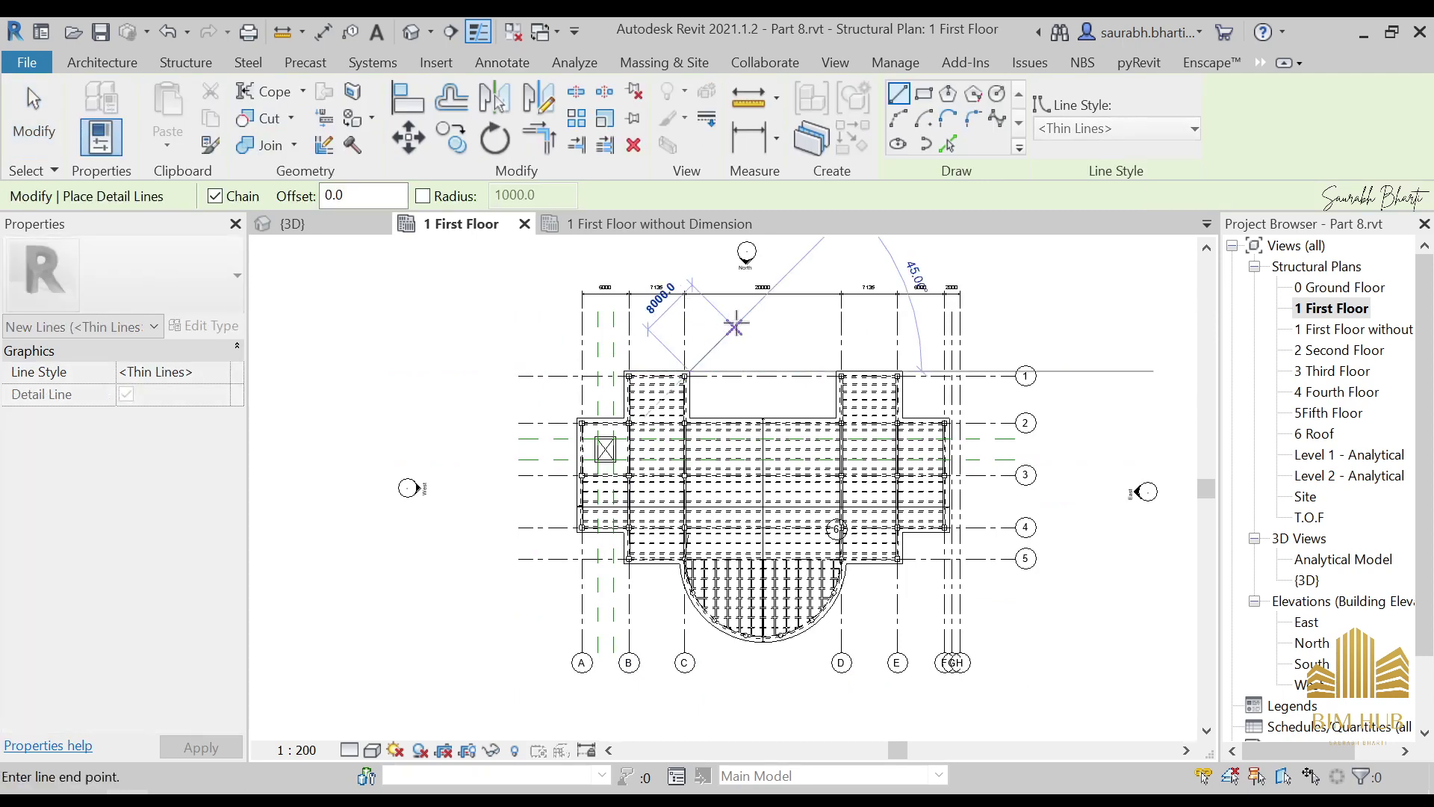
pyautogui.click(757, 306)
pyautogui.click(780, 345)
pyautogui.click(806, 325)
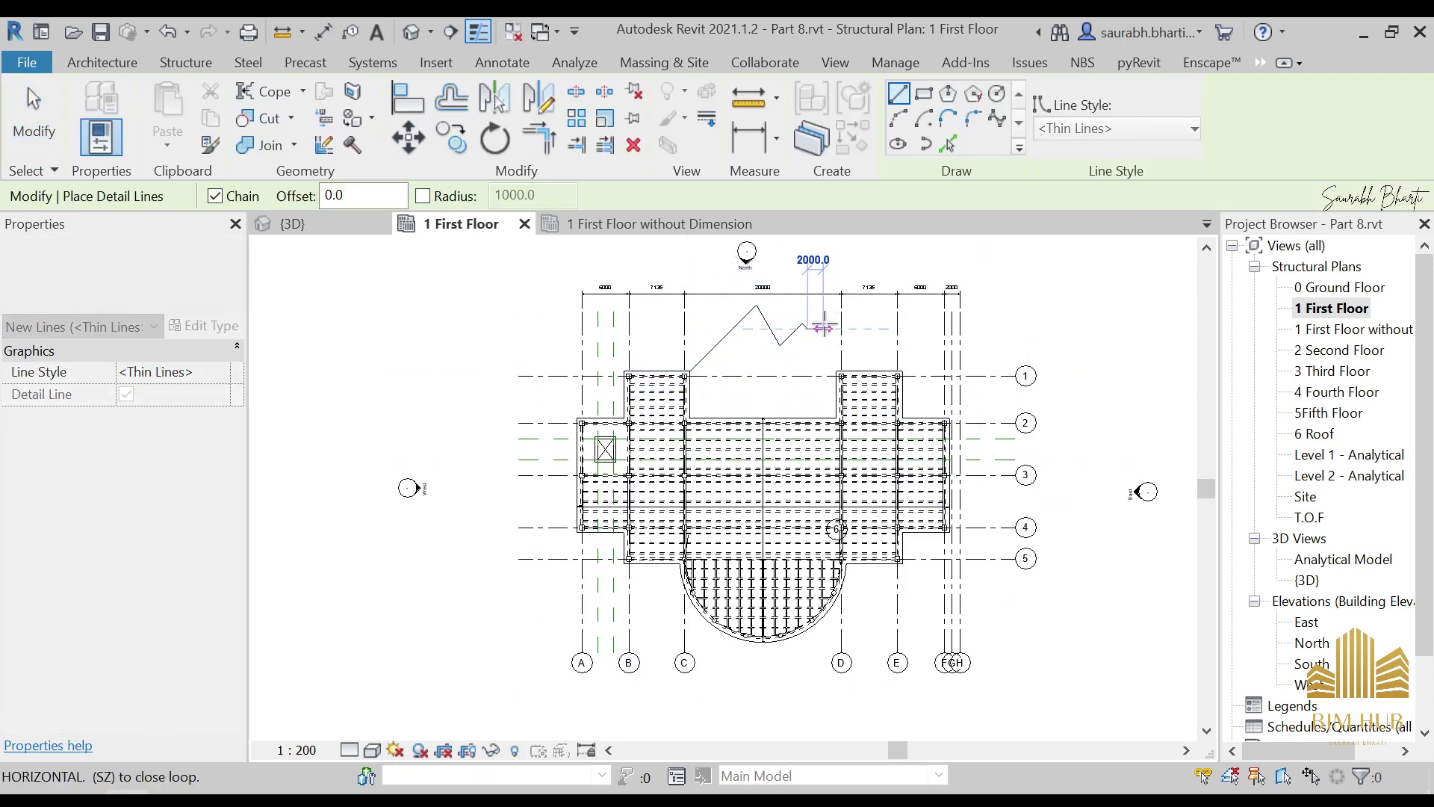
pyautogui.click(840, 312)
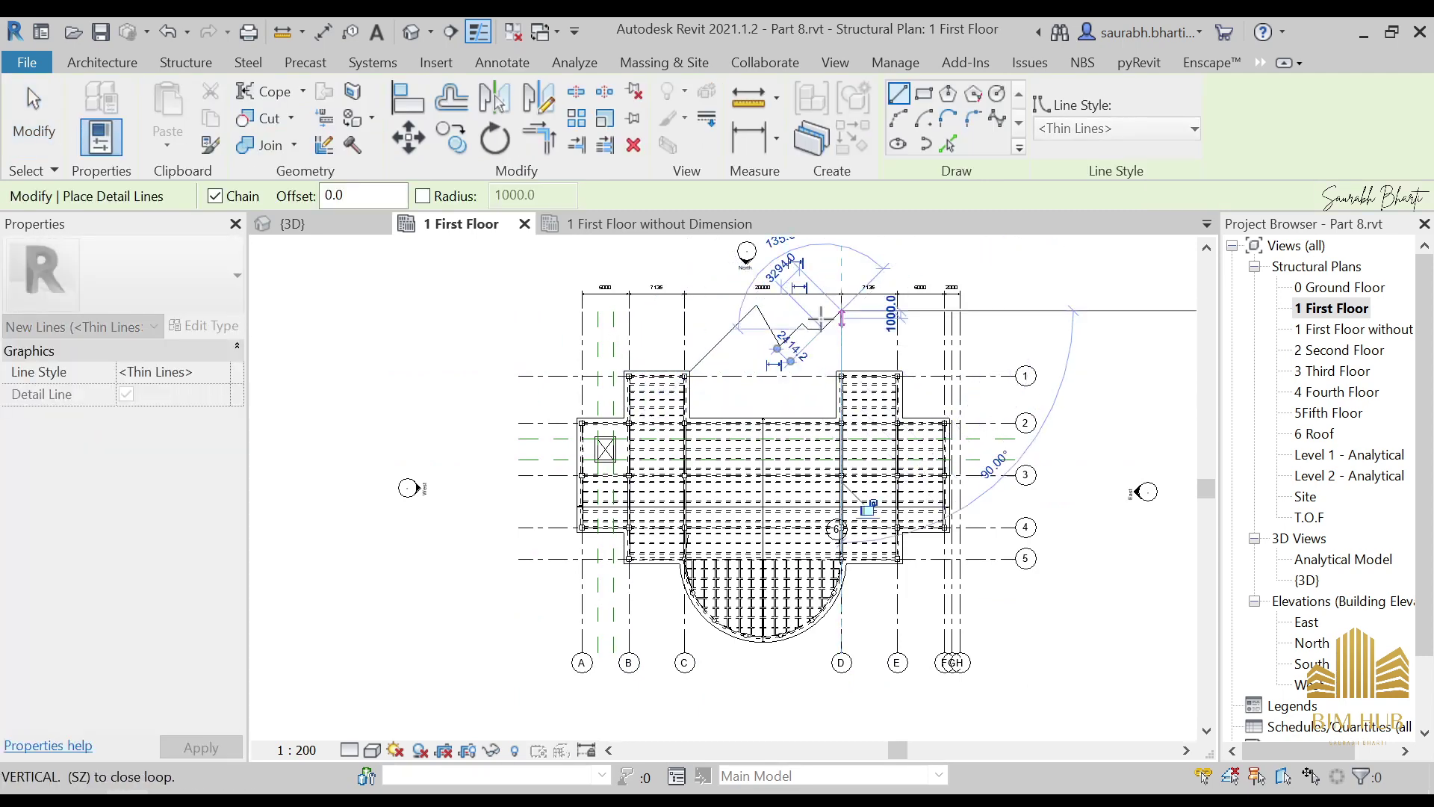
pyautogui.click(818, 360)
pyautogui.click(719, 343)
pyautogui.press('Escape')
pyautogui.press('Escape')
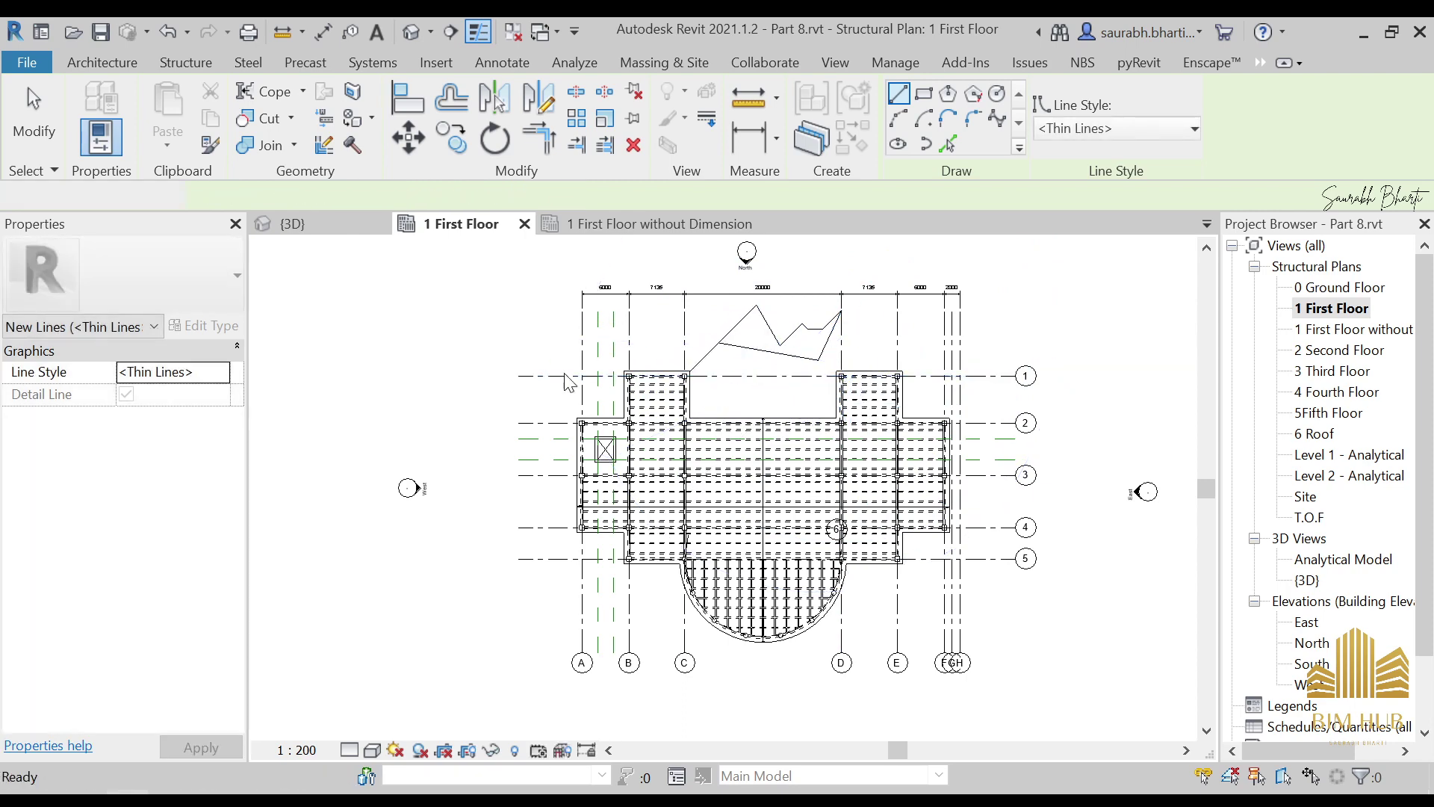
# Examine the detail lines on the first floor plan and compare it with the 1 First Floor without Dimension view
pyautogui.scroll(5, 823, 360)
pyautogui.scroll(1, 704, 325)
pyautogui.scroll(-9, 852, 346)
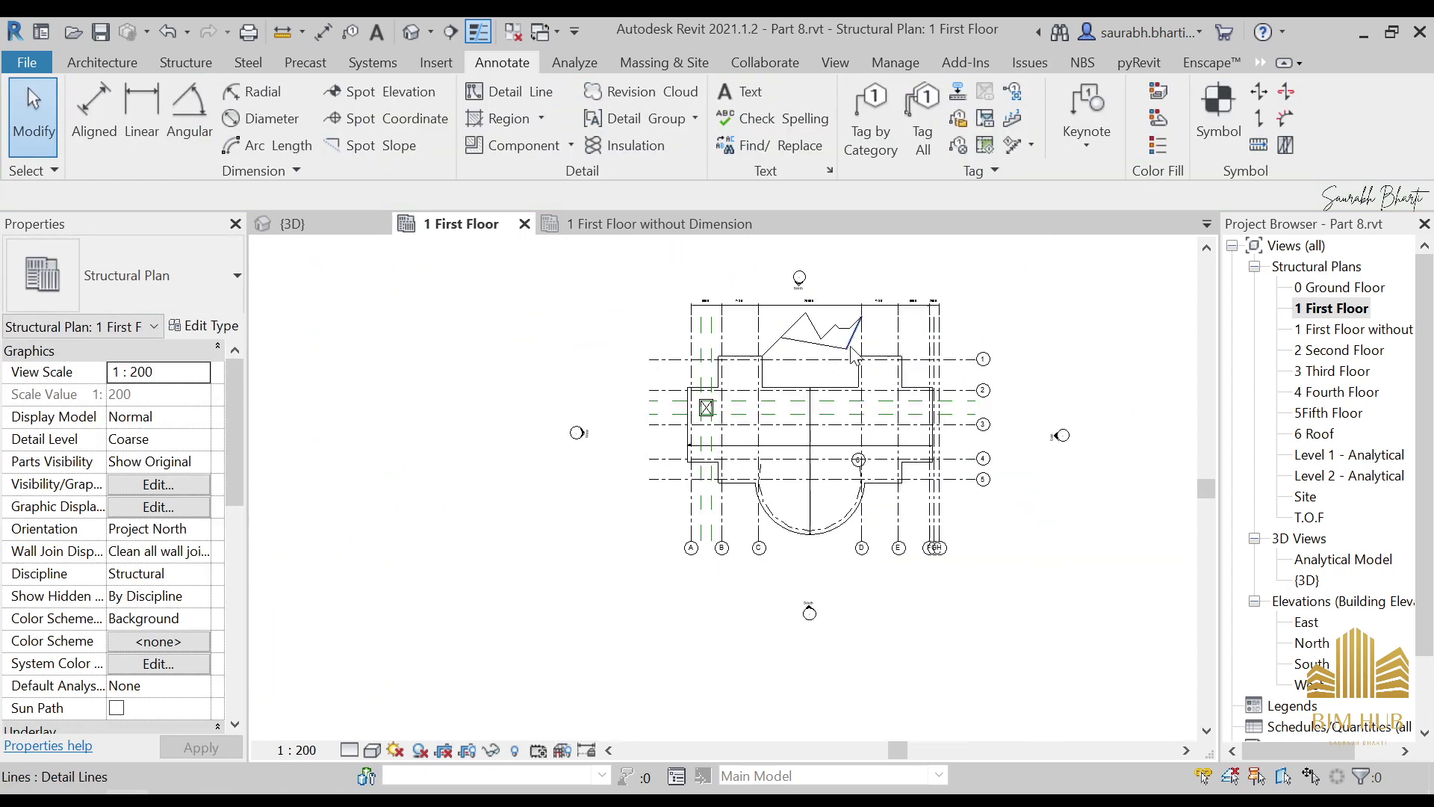
pyautogui.scroll(2, 852, 351)
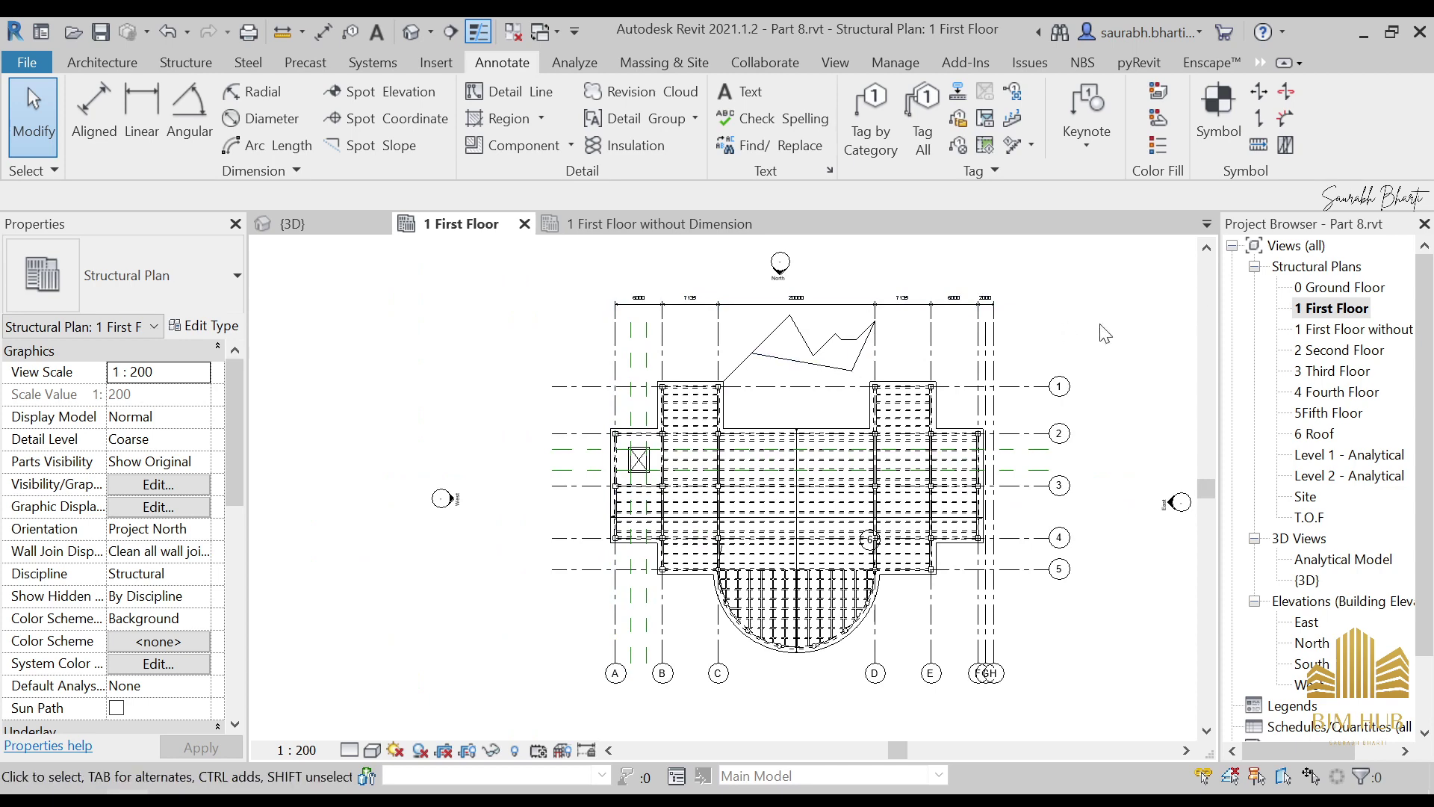
pyautogui.doubleClick(1353, 330)
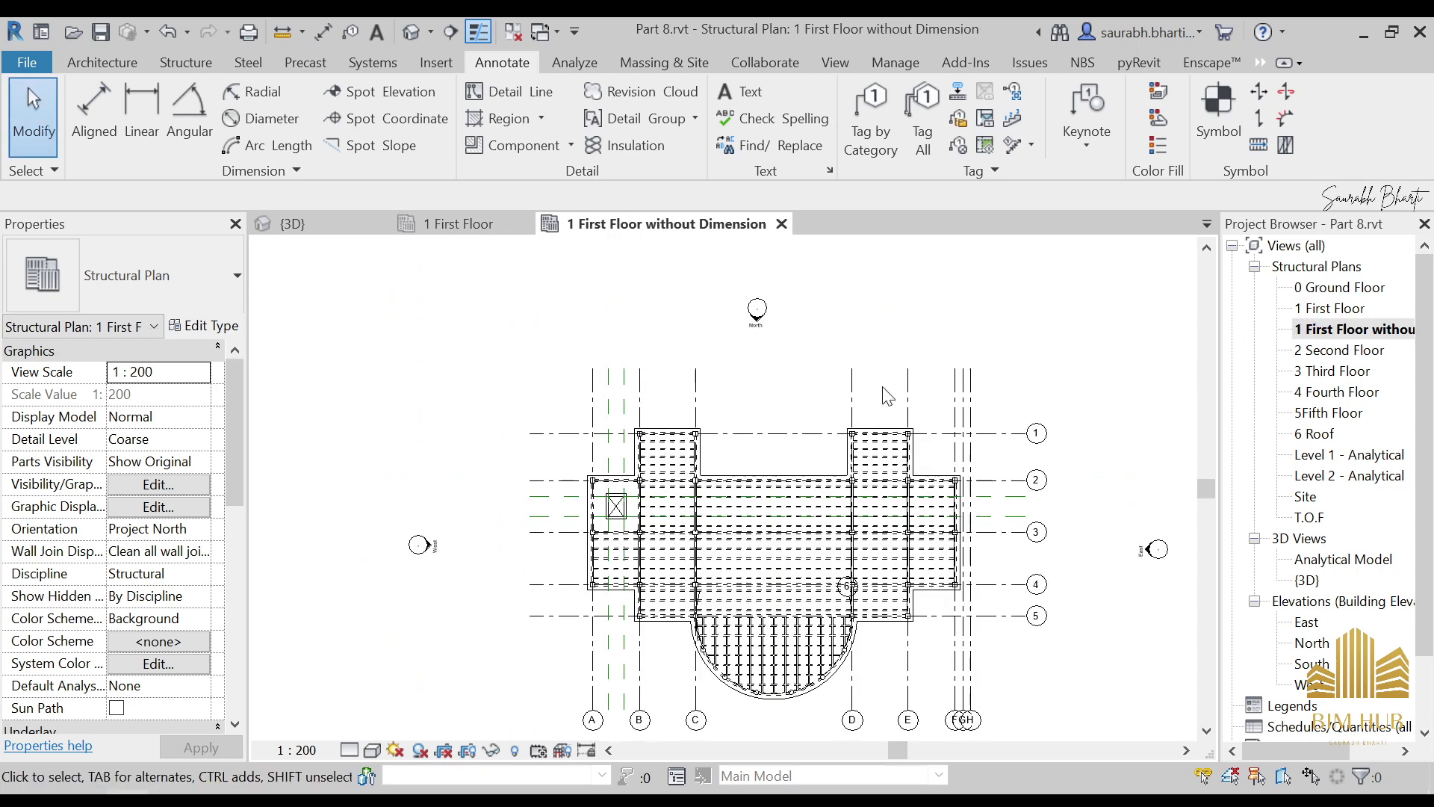
# Duplicate the 1 First Floor plan with its detail lines and dimensions, using the plain Duplicate option
pyautogui.doubleClick(1340, 310)
pyautogui.rightClick(1339, 311)
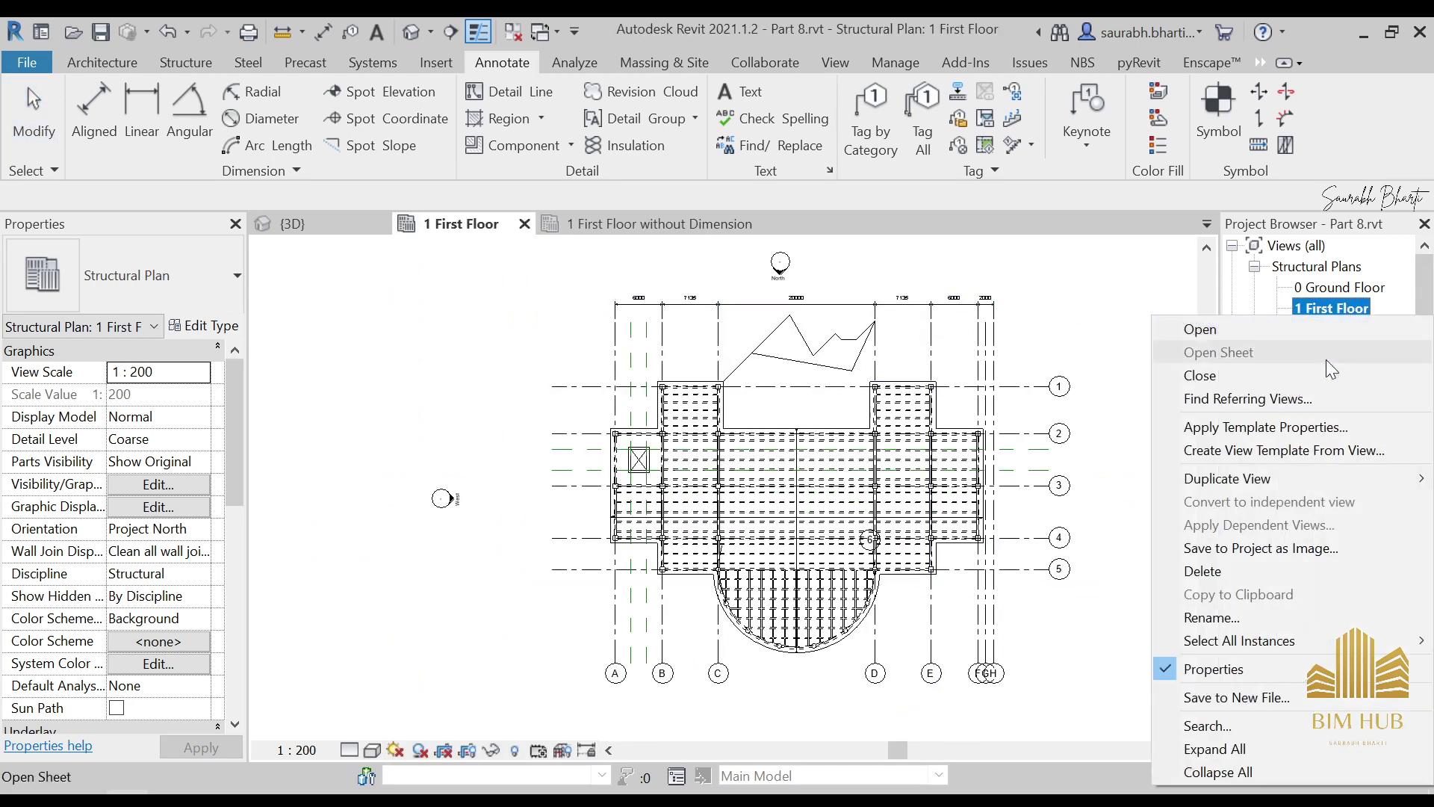
pyautogui.moveTo(1285, 478)
pyautogui.click(1124, 482)
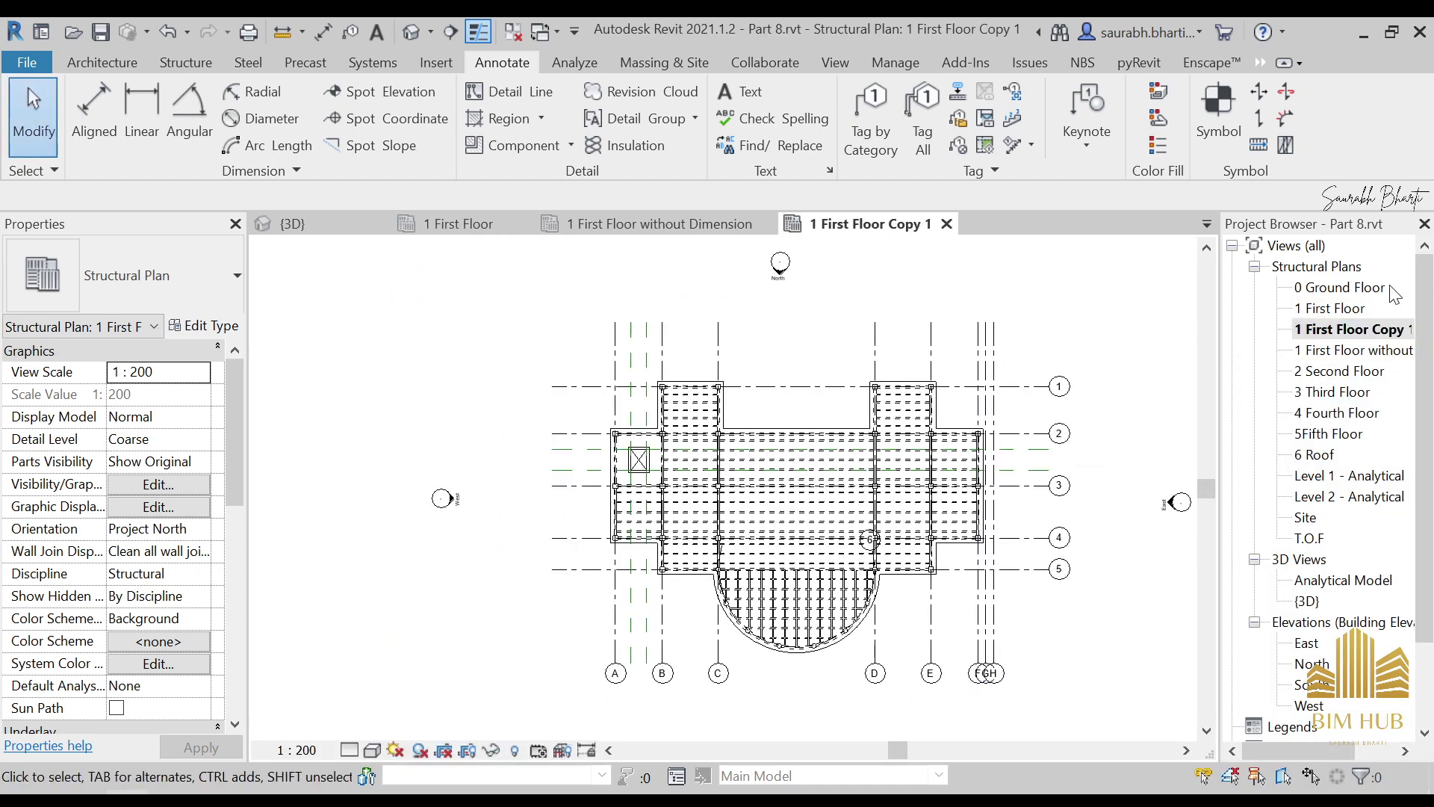
# Return to the original 1 First Floor plan and examine its detail lines and dimension chain against the plain duplicate
pyautogui.doubleClick(1337, 309)
pyautogui.click(840, 372)
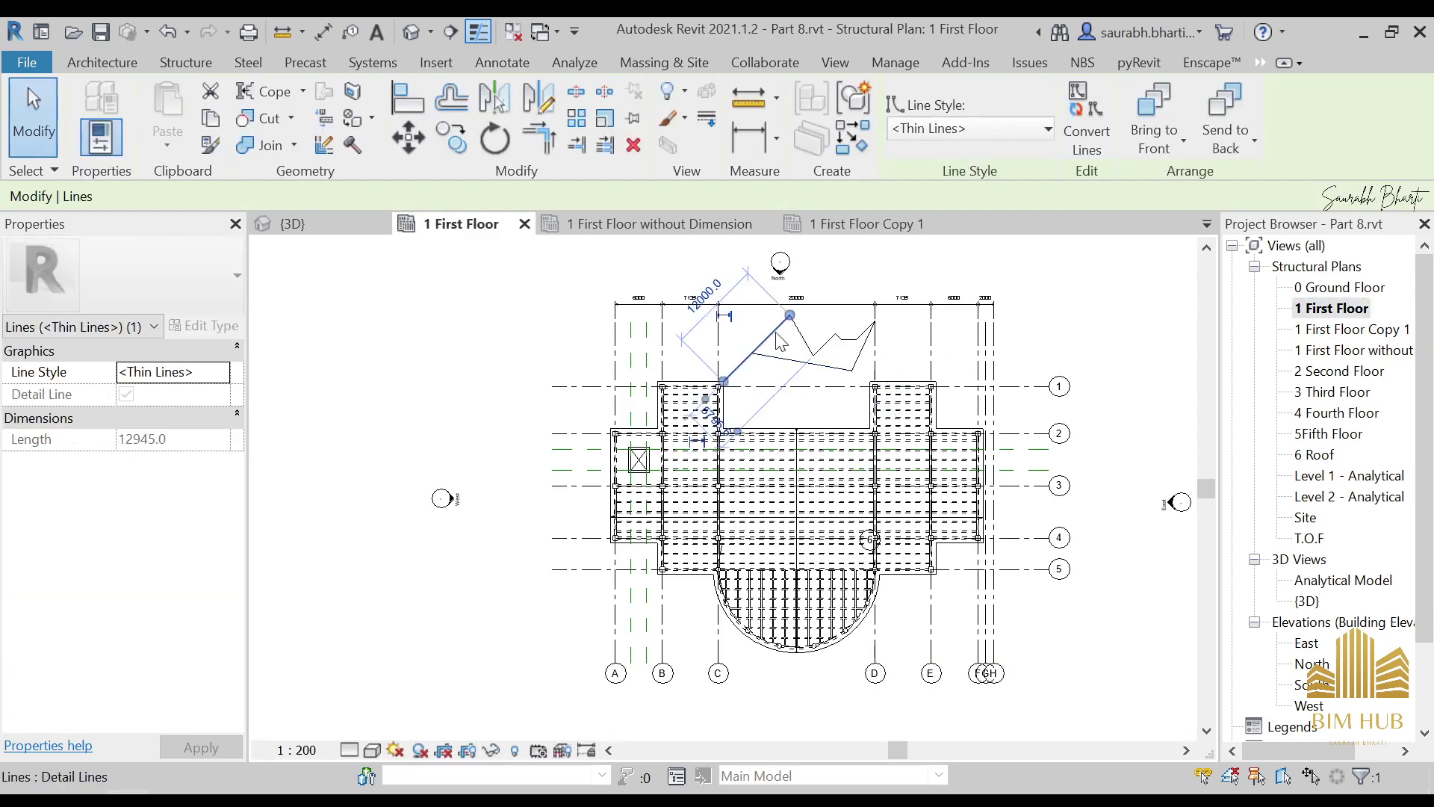
pyautogui.press('Escape')
pyautogui.scroll(2, 743, 325)
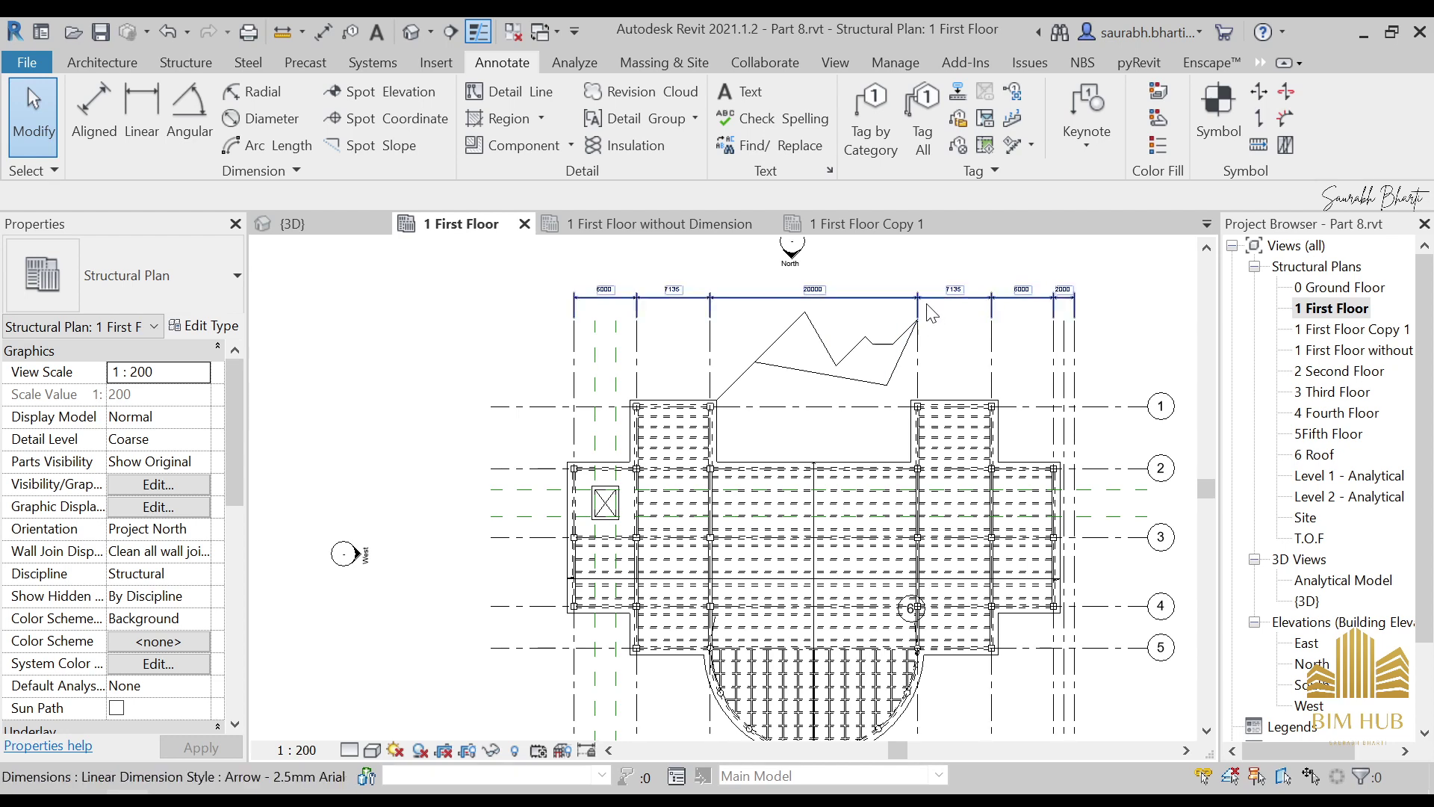
pyautogui.click(901, 297)
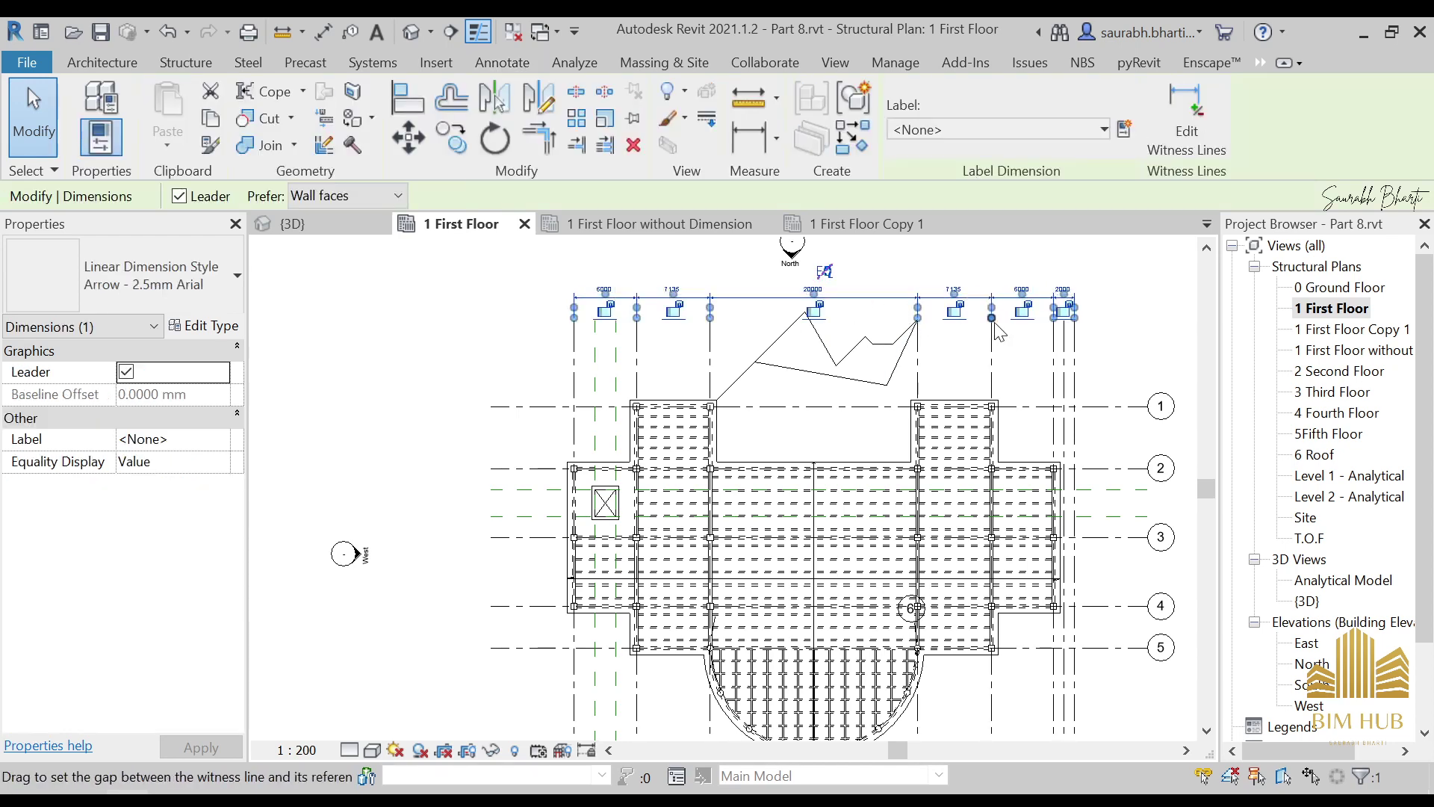
pyautogui.moveTo(956, 293); pyautogui.dragTo(860, 314, button='middle')
pyautogui.click(1068, 312)
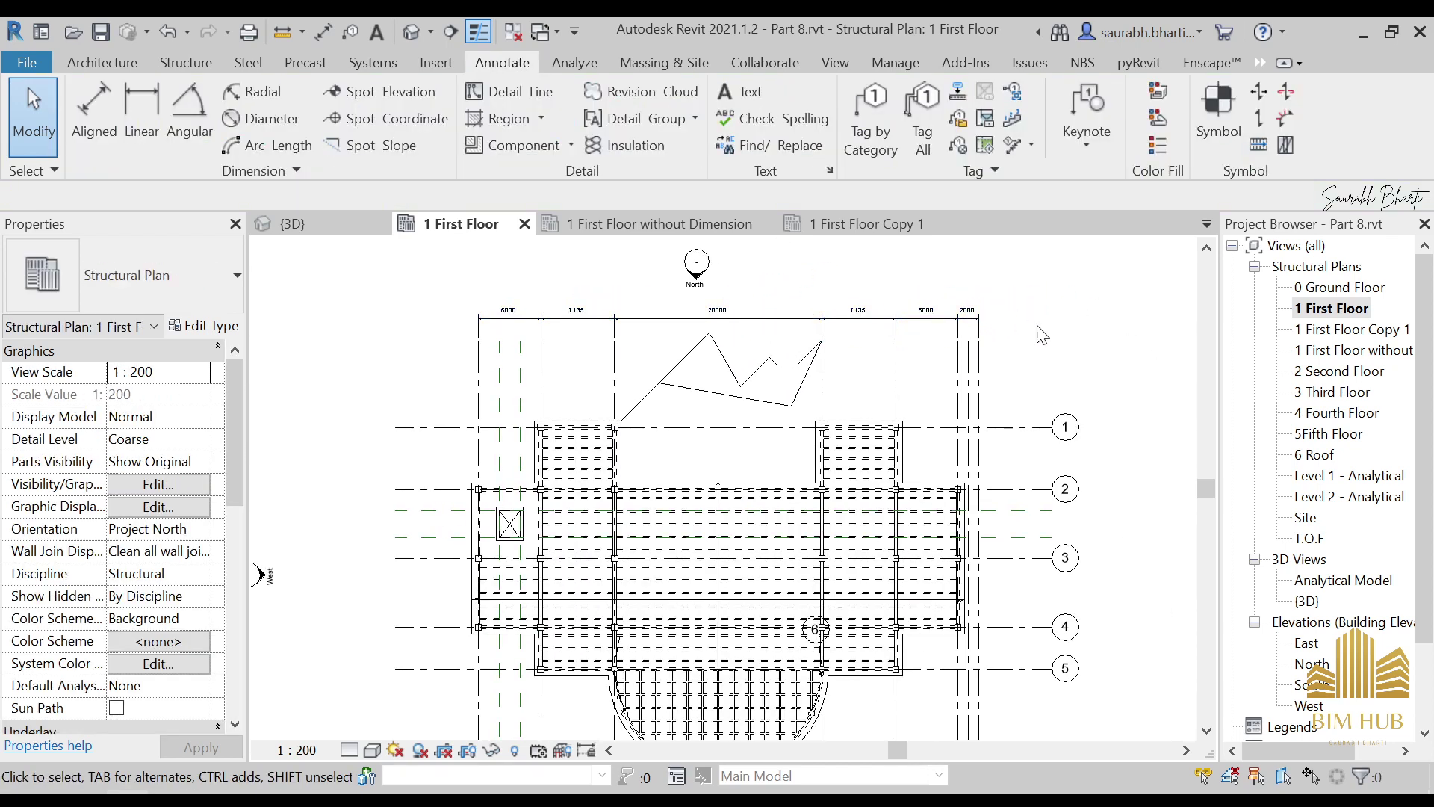
# Duplicate the 1 First Floor plan with detailing
pyautogui.click(1327, 308)
pyautogui.rightClick(1327, 308)
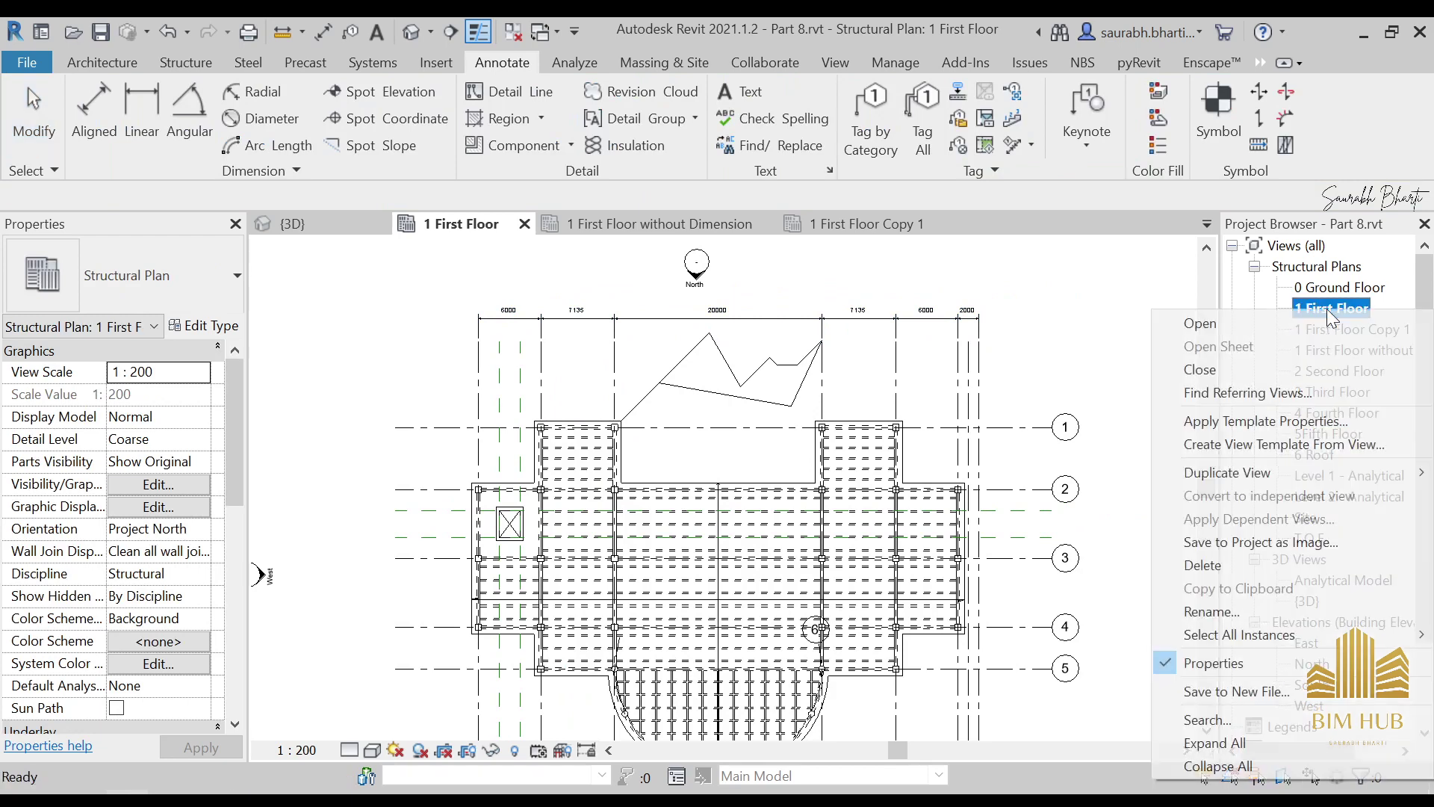
pyautogui.moveTo(1297, 466)
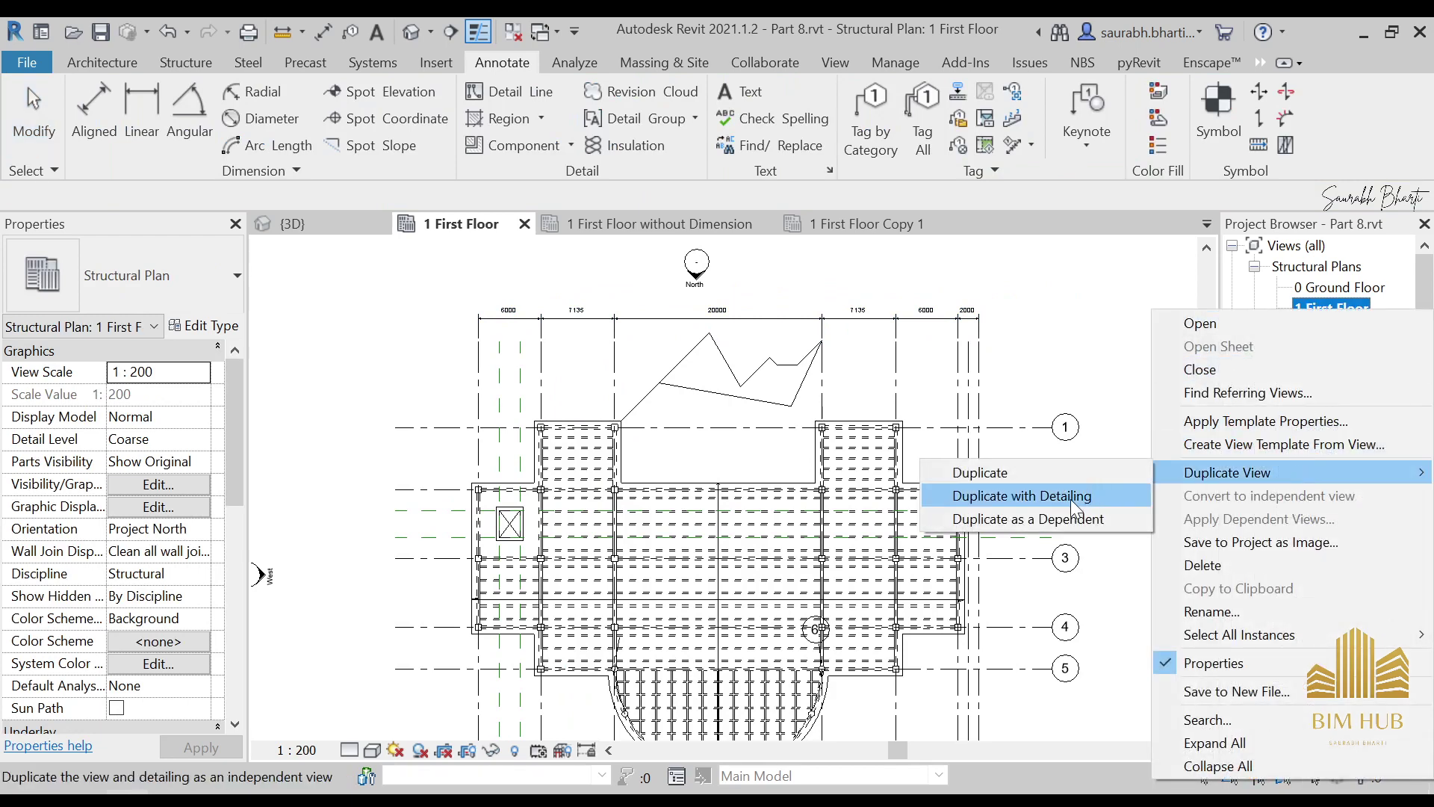
pyautogui.click(1033, 496)
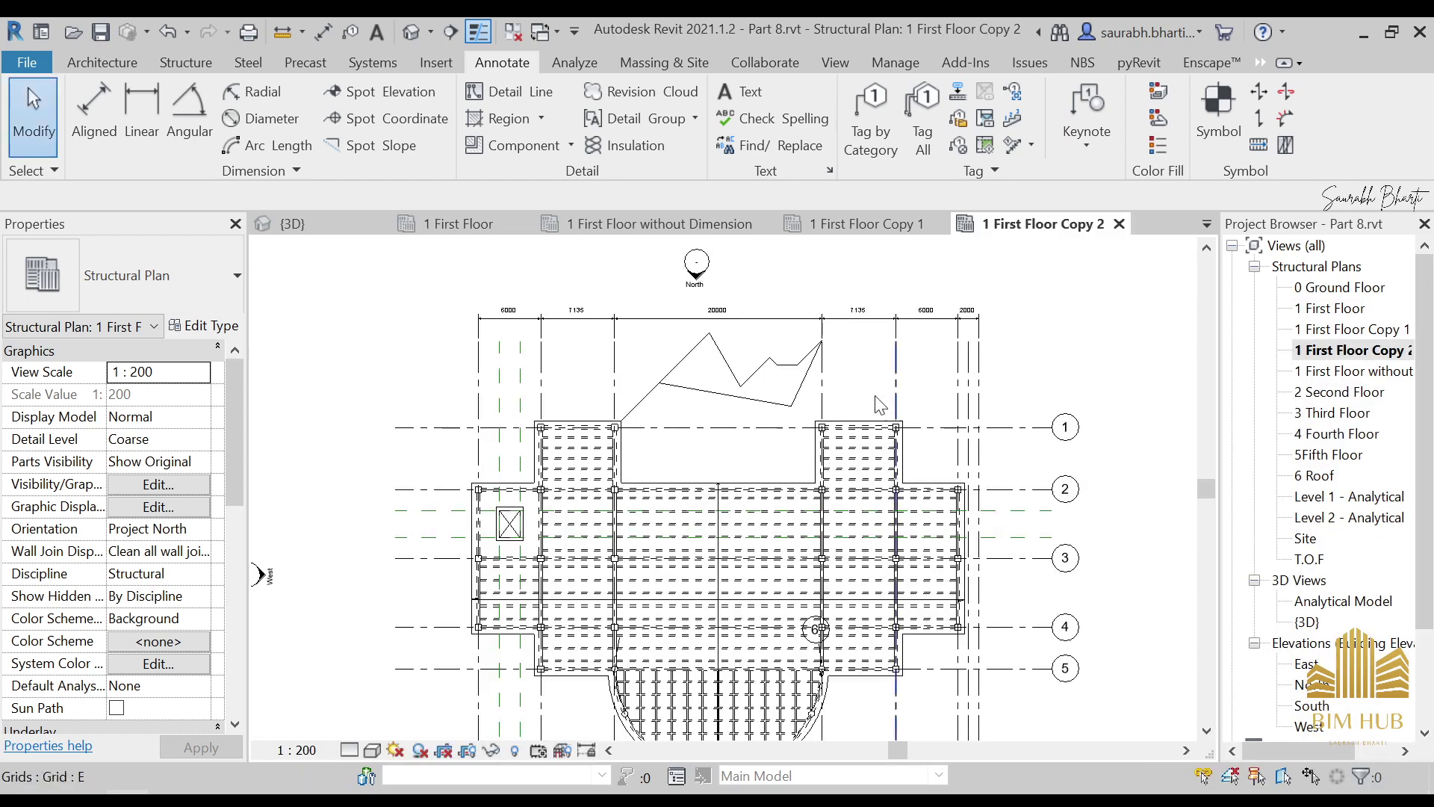
# Examine the dimension chain and detail lines carried into the 1 First Floor Copy 2 view
pyautogui.click(1310, 356)
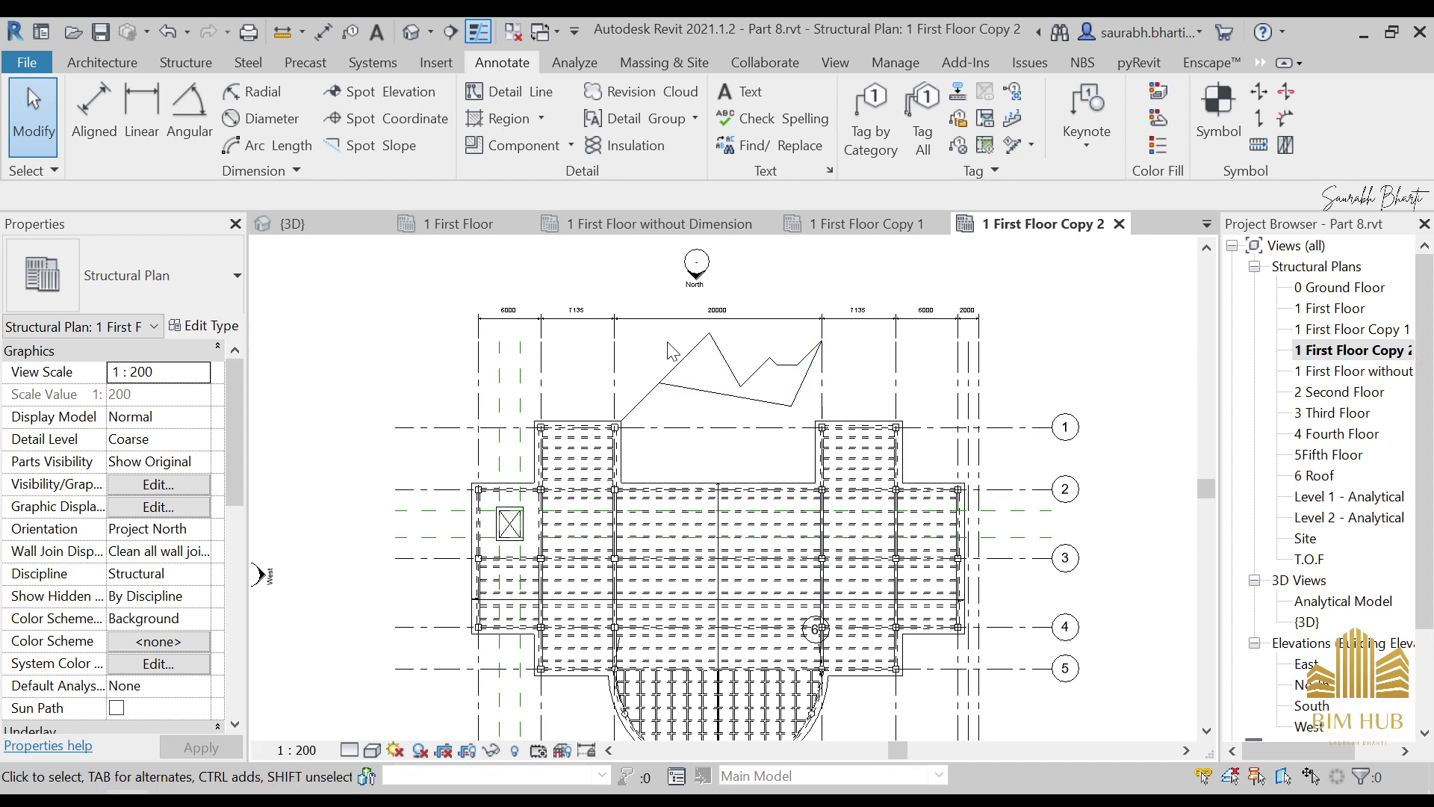
pyautogui.click(732, 321)
pyautogui.click(856, 382)
pyautogui.click(1329, 331)
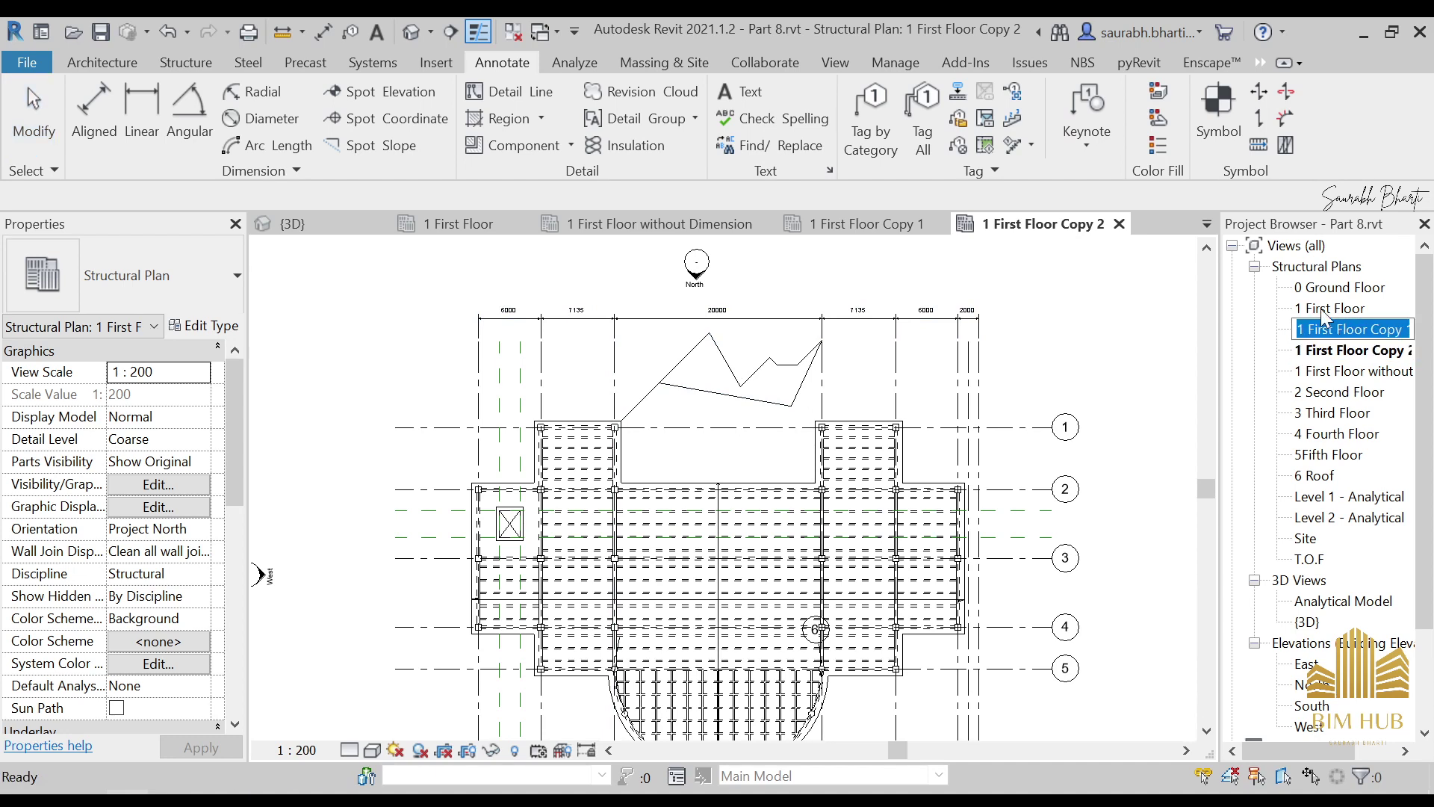
# Return to the original 1 First Floor plan and review its view duplication options
pyautogui.doubleClick(1330, 308)
pyautogui.rightClick(1334, 309)
pyautogui.moveTo(1278, 466)
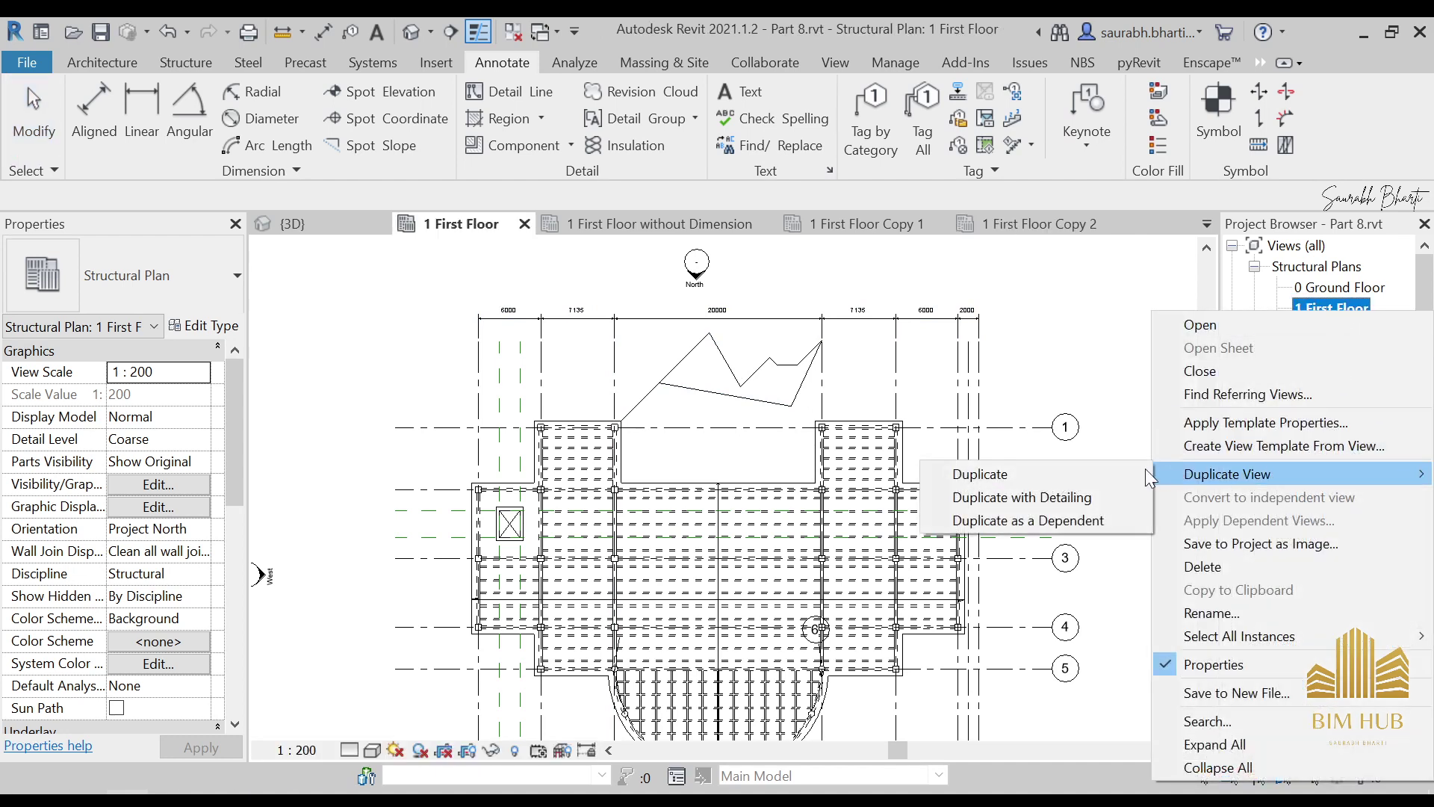
pyautogui.click(1111, 503)
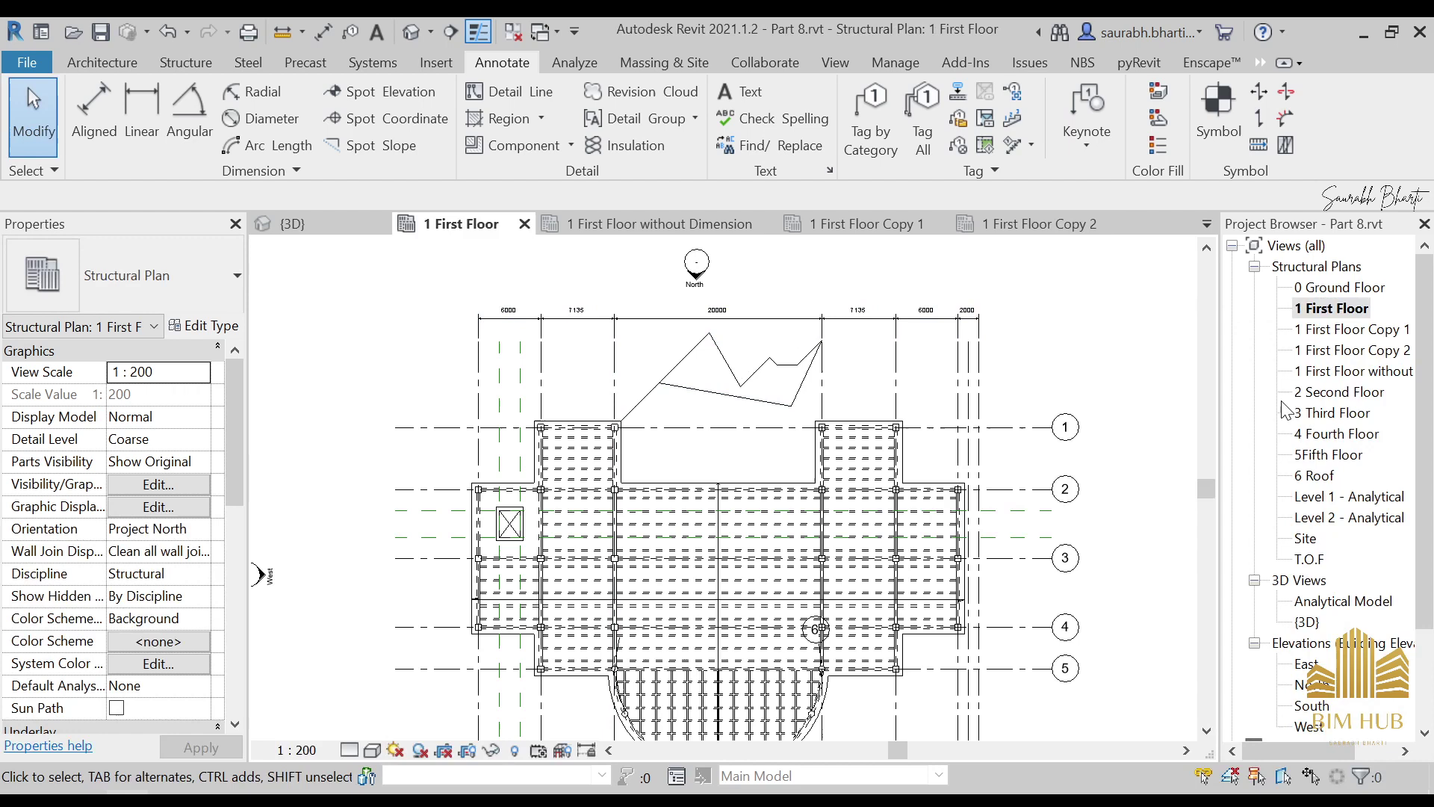
# Delete the 1 First Floor Copy 1, 1 First Floor Copy 2 and 1 First Floor without Dimension views from the project
pyautogui.rightClick(1334, 339)
pyautogui.click(1263, 575)
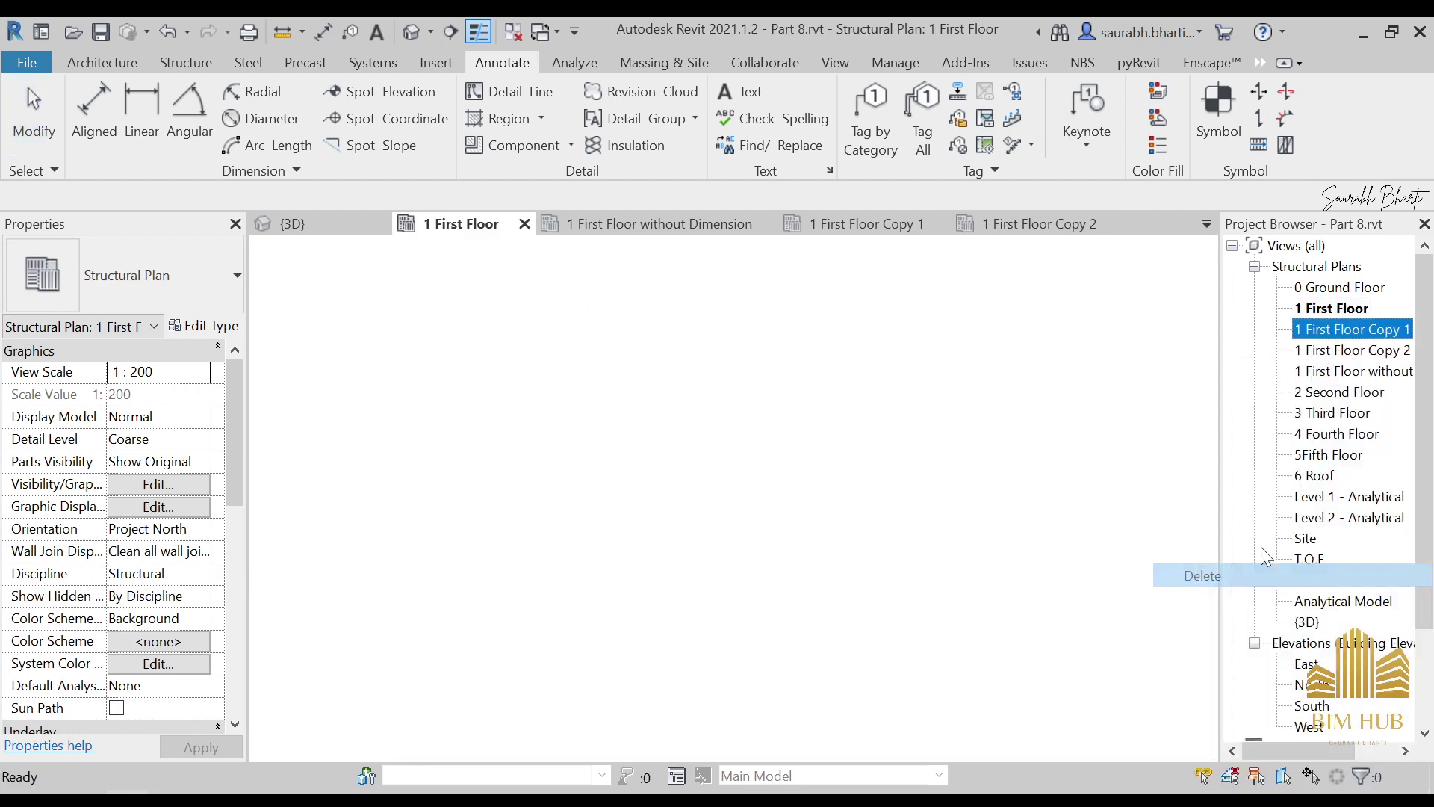
pyautogui.doubleClick(1369, 333)
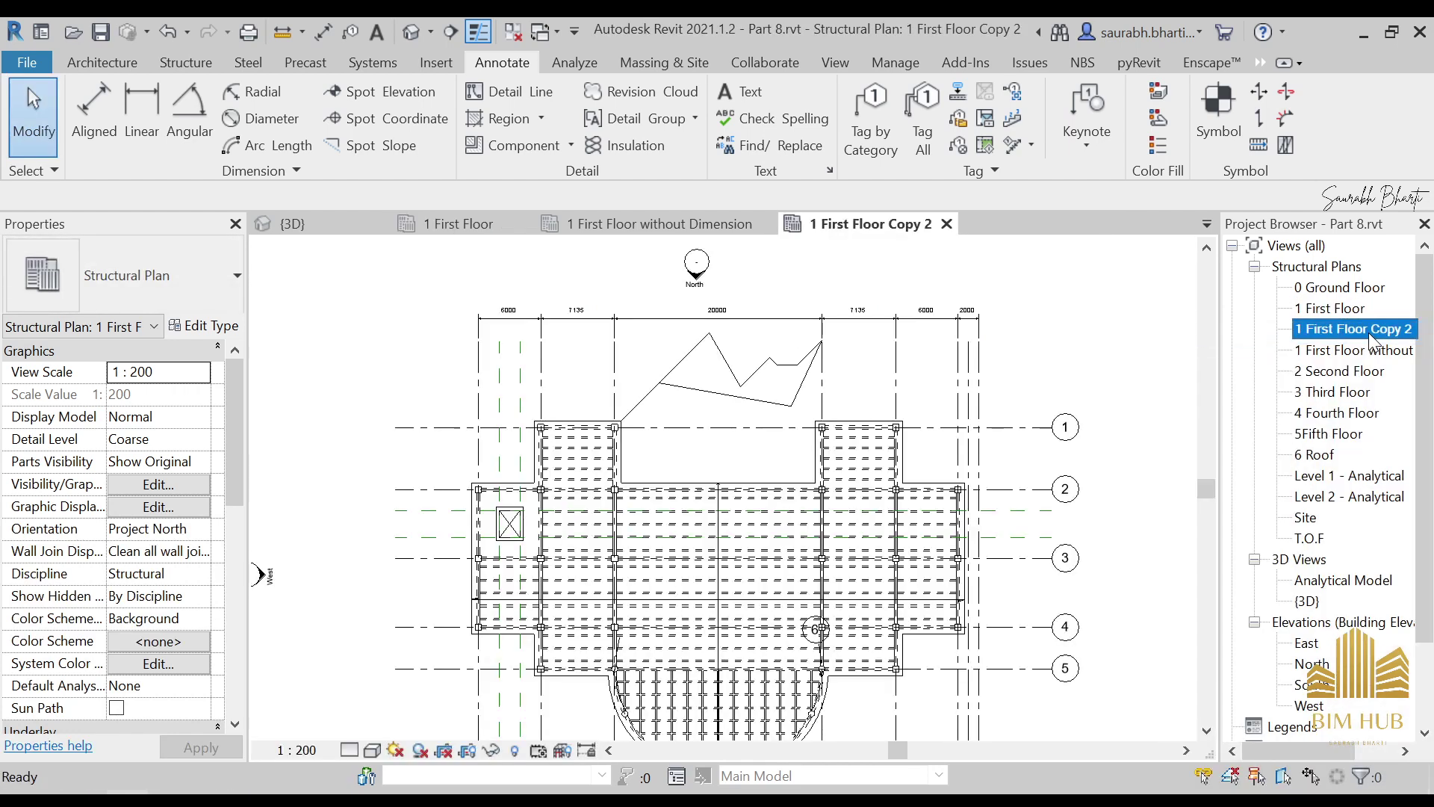
pyautogui.rightClick(1369, 334)
pyautogui.click(1219, 574)
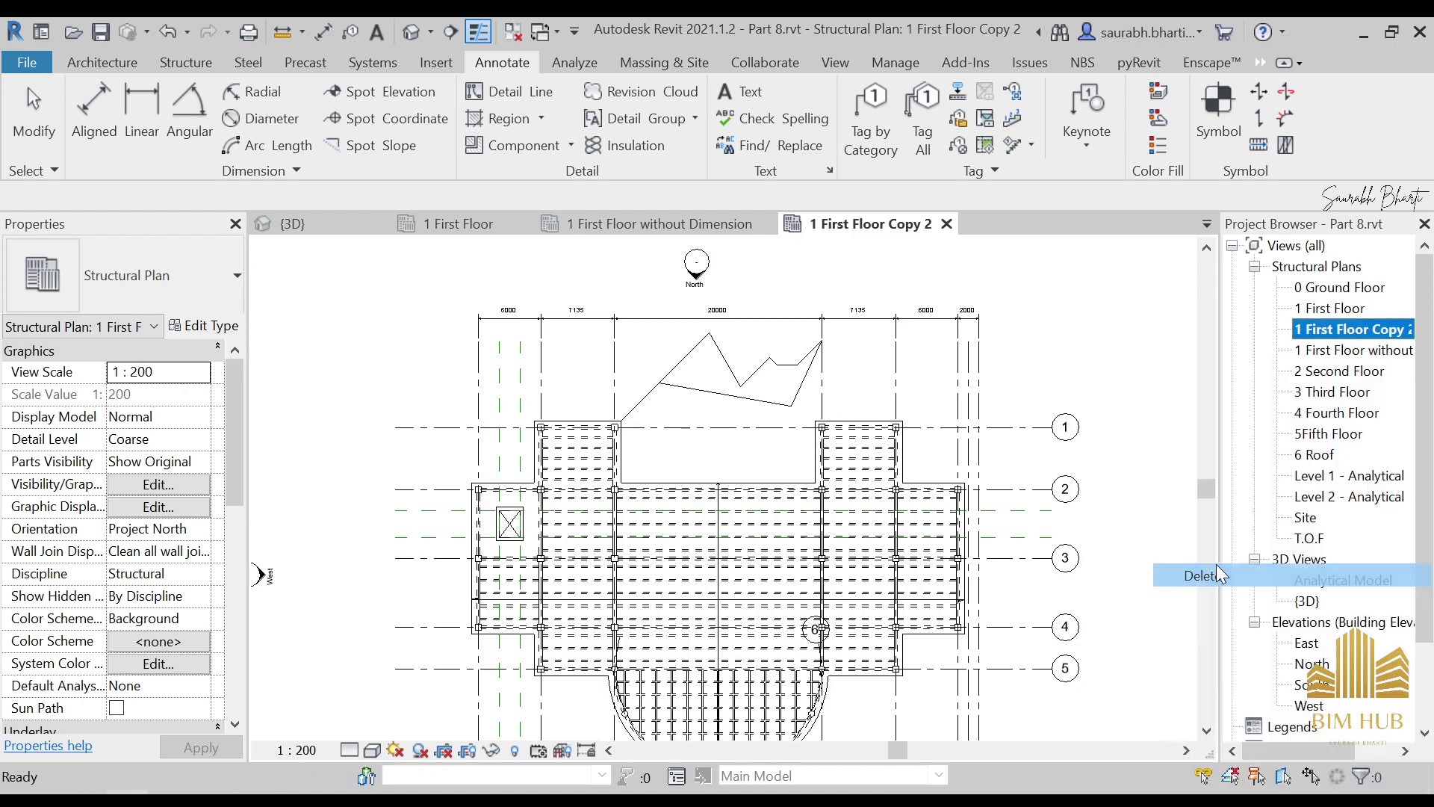
pyautogui.rightClick(1337, 329)
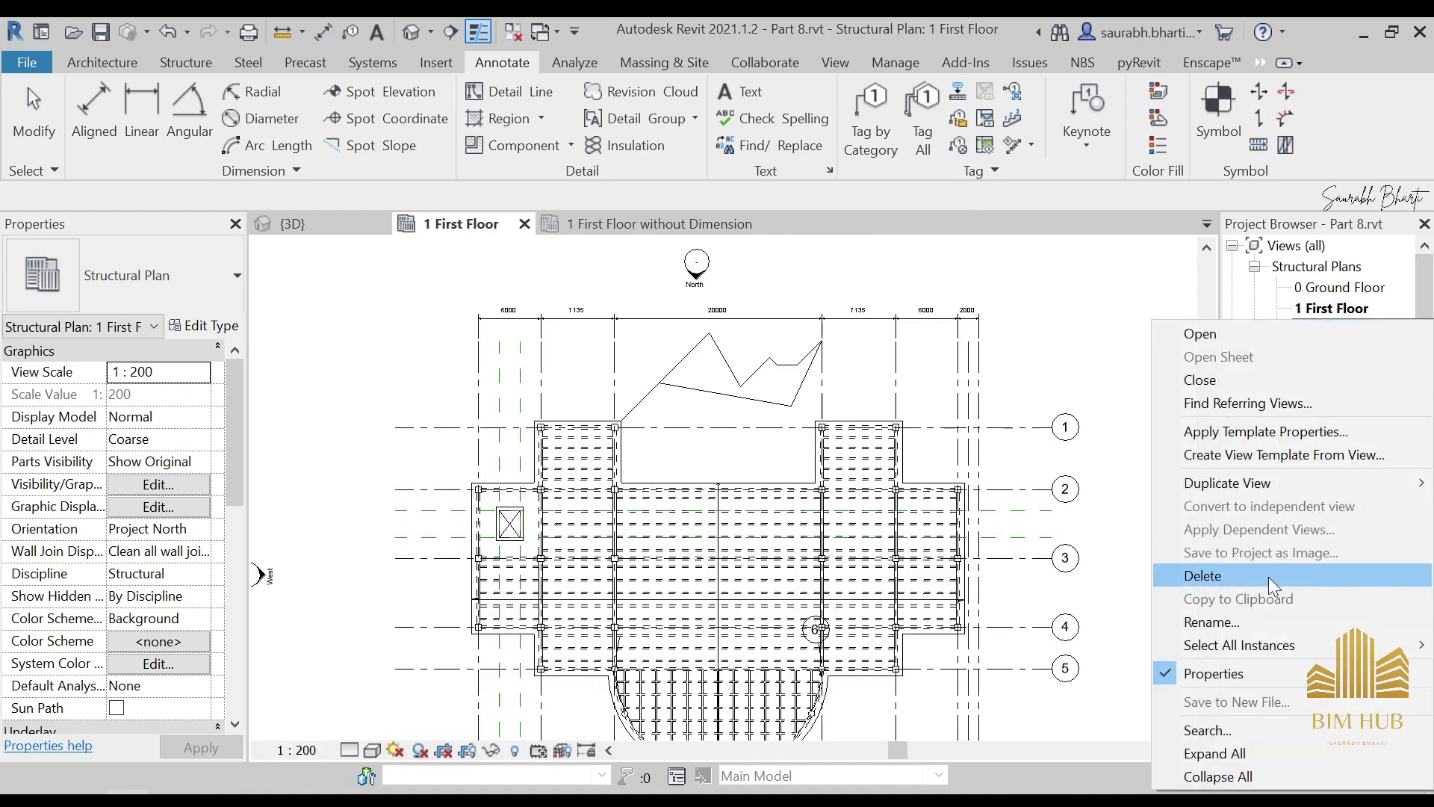
pyautogui.click(1223, 578)
# Delete all the zigzag detail lines drawn above the building outline in the 1 First Floor plan
pyautogui.click(688, 388)
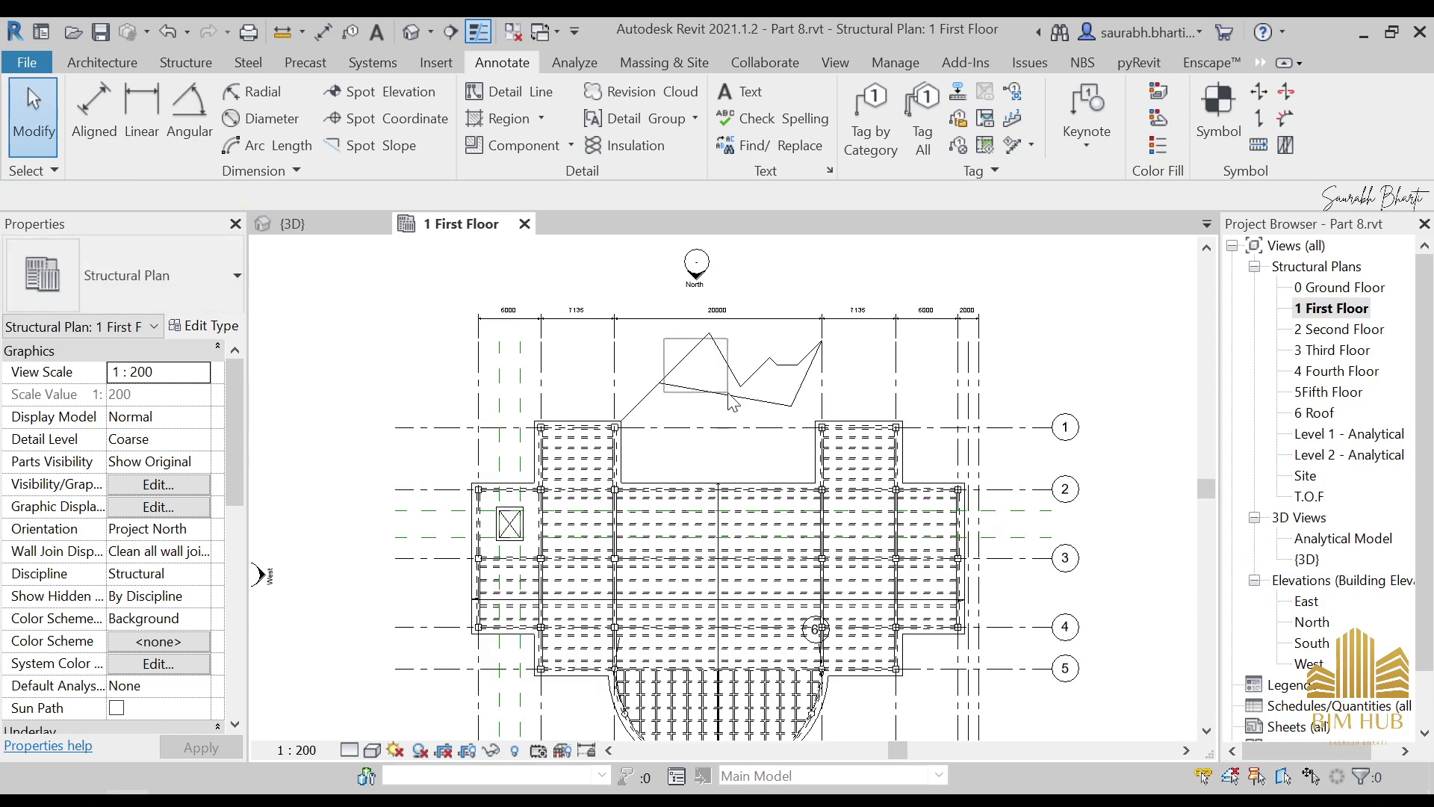
pyautogui.click(725, 361)
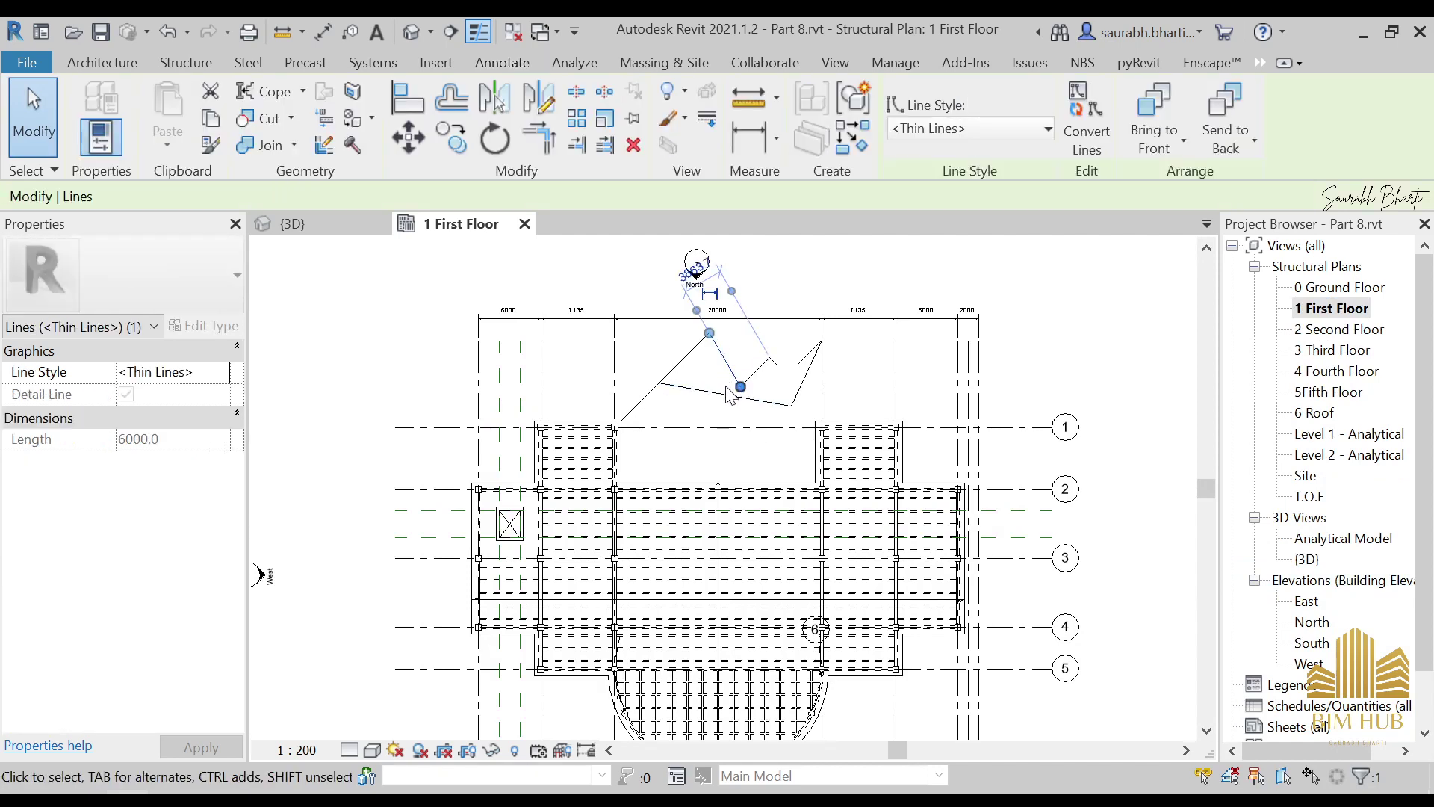
pyautogui.keyDown('ctrl'); pyautogui.click(698, 390); pyautogui.keyUp('ctrl')
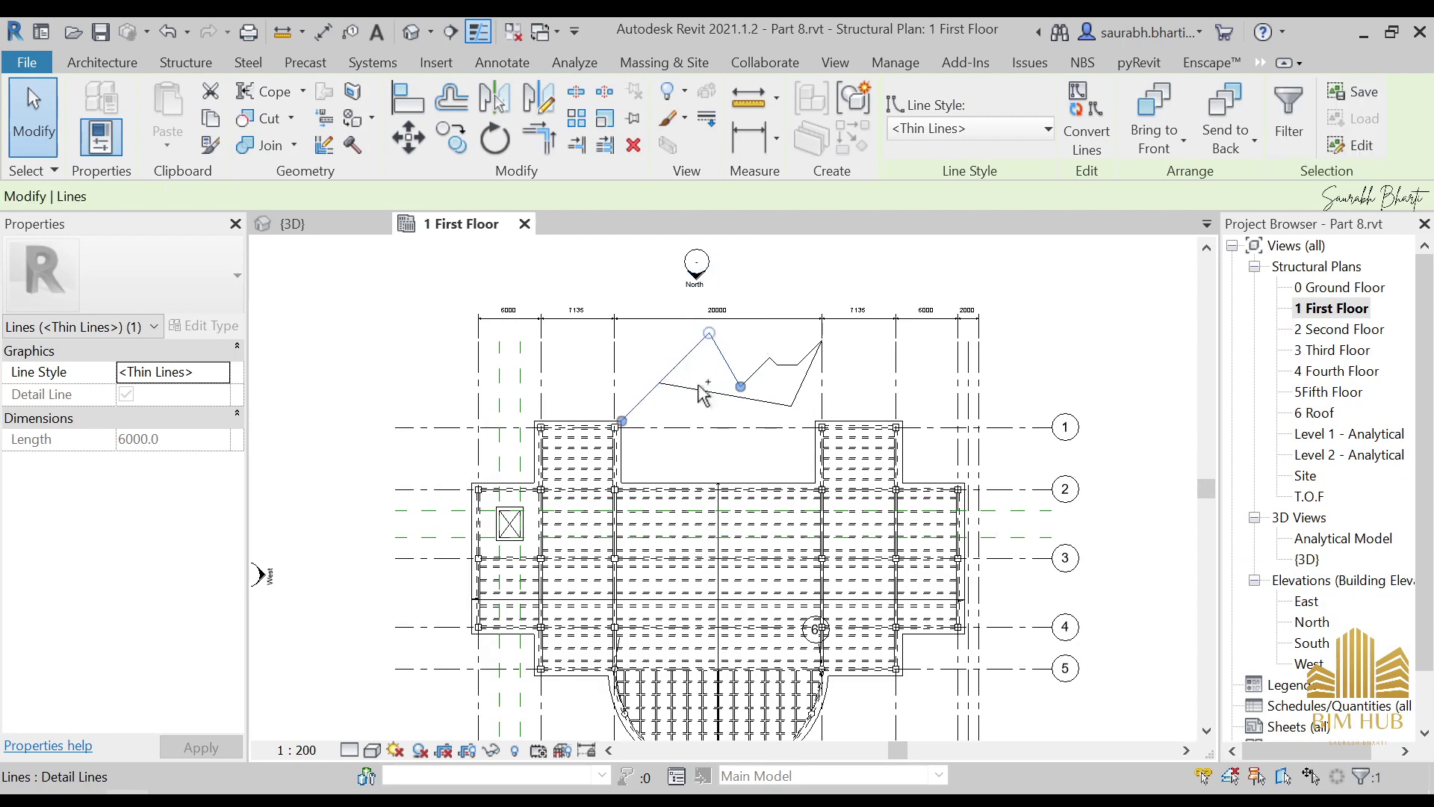
pyautogui.keyDown('ctrl'); pyautogui.click(796, 403); pyautogui.keyUp('ctrl')
pyautogui.keyDown('ctrl'); pyautogui.click(767, 366); pyautogui.keyUp('ctrl')
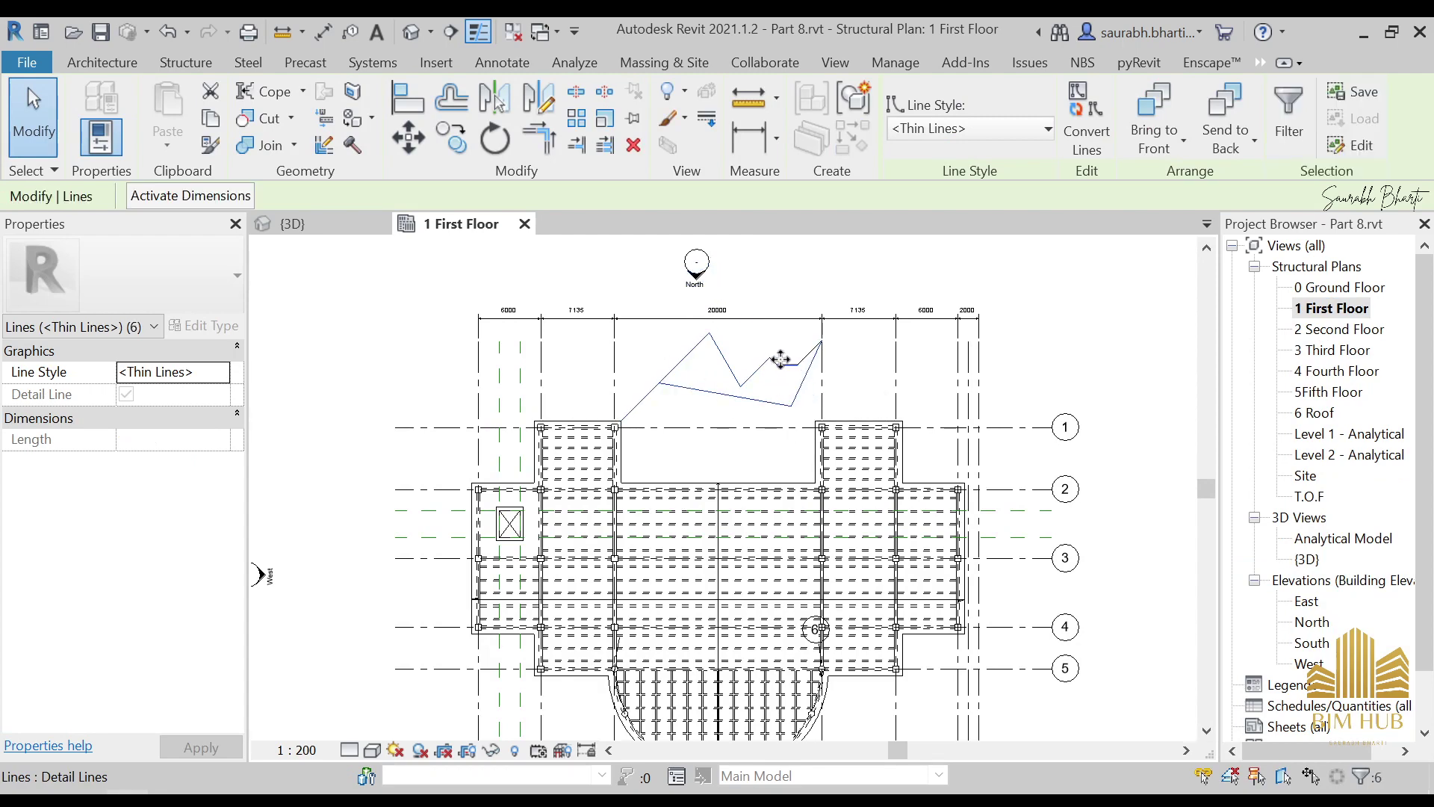
pyautogui.press('Delete')
pyautogui.click(798, 363)
pyautogui.press('Delete')
pyautogui.click(777, 364)
pyautogui.press('Delete')
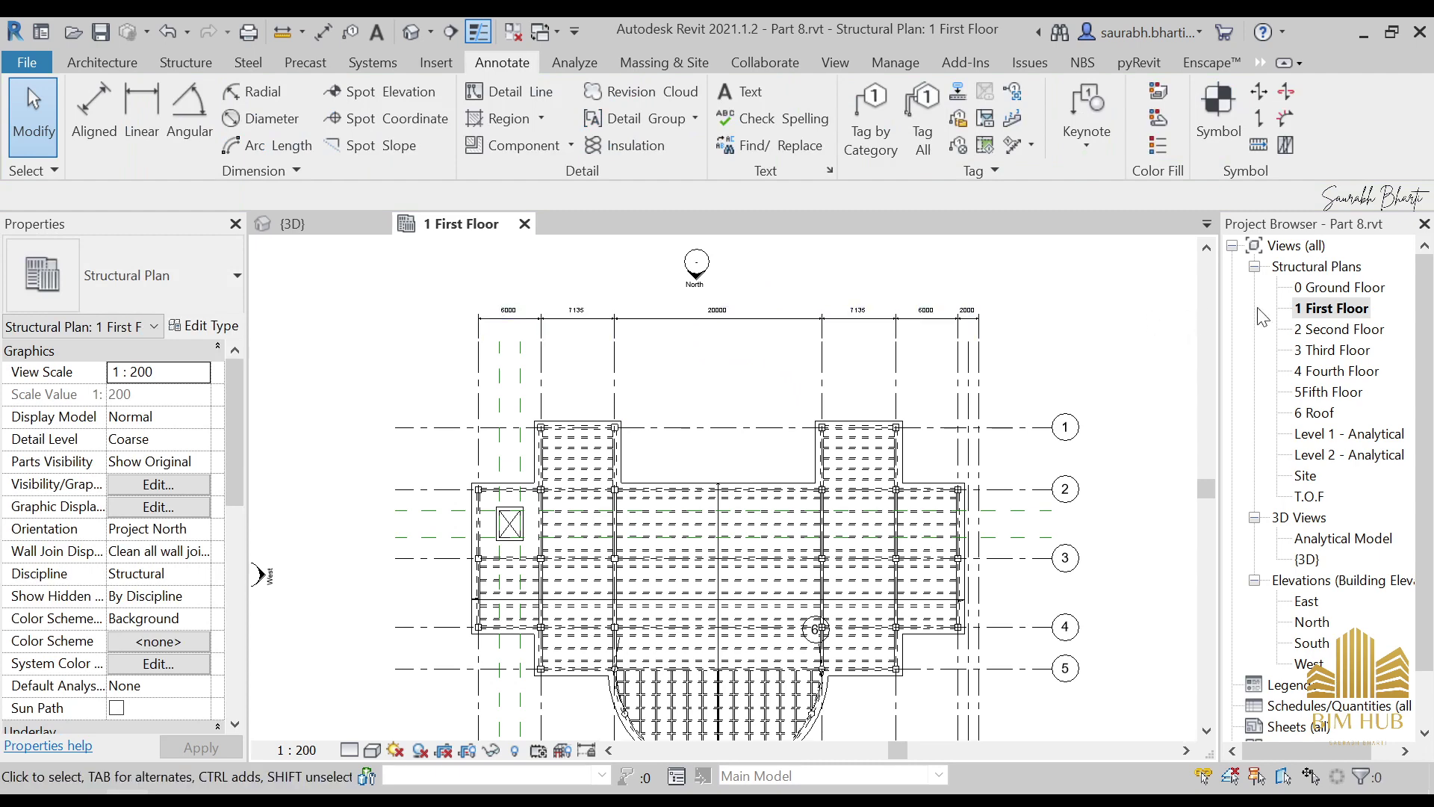
pyautogui.rightClick(1316, 308)
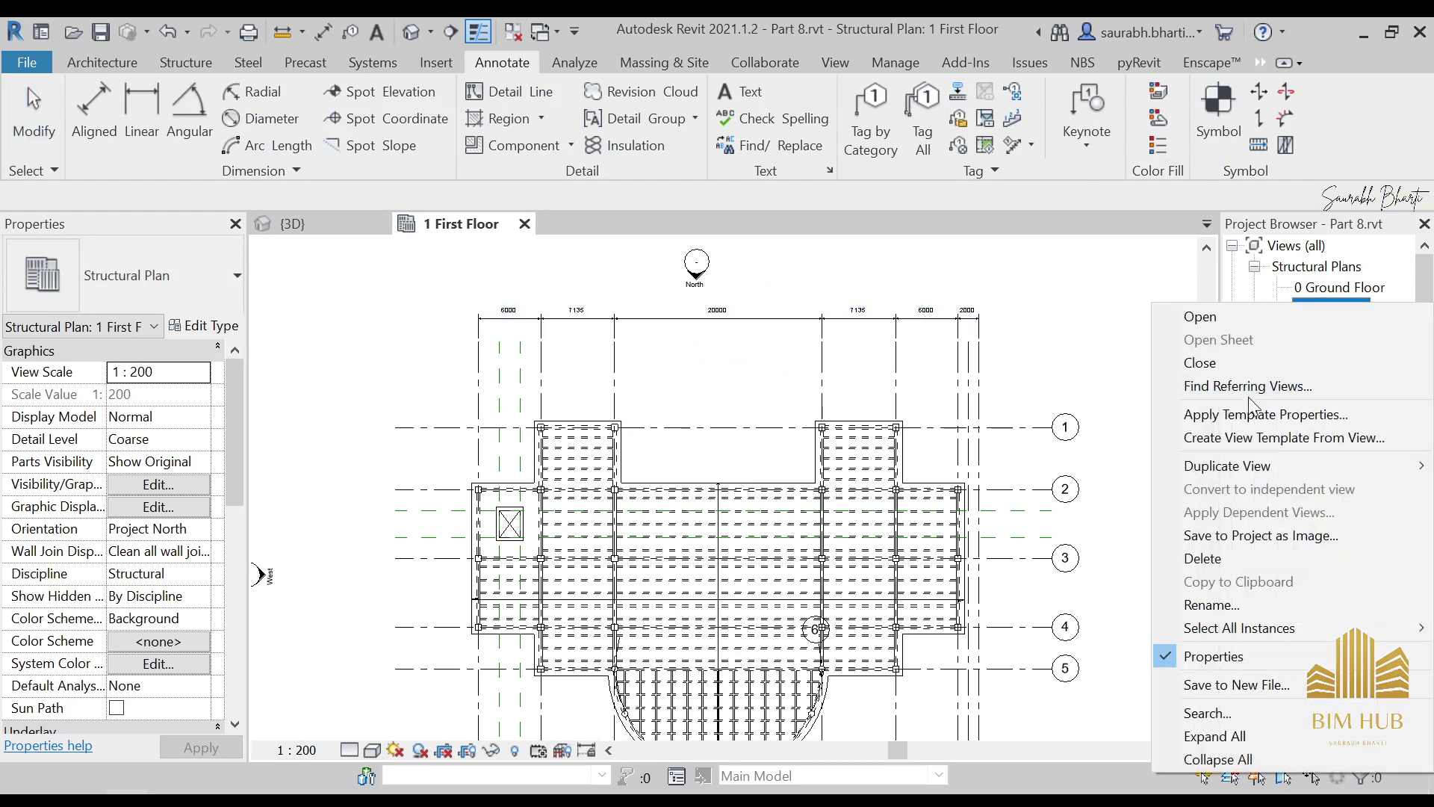
pyautogui.moveTo(1230, 467)
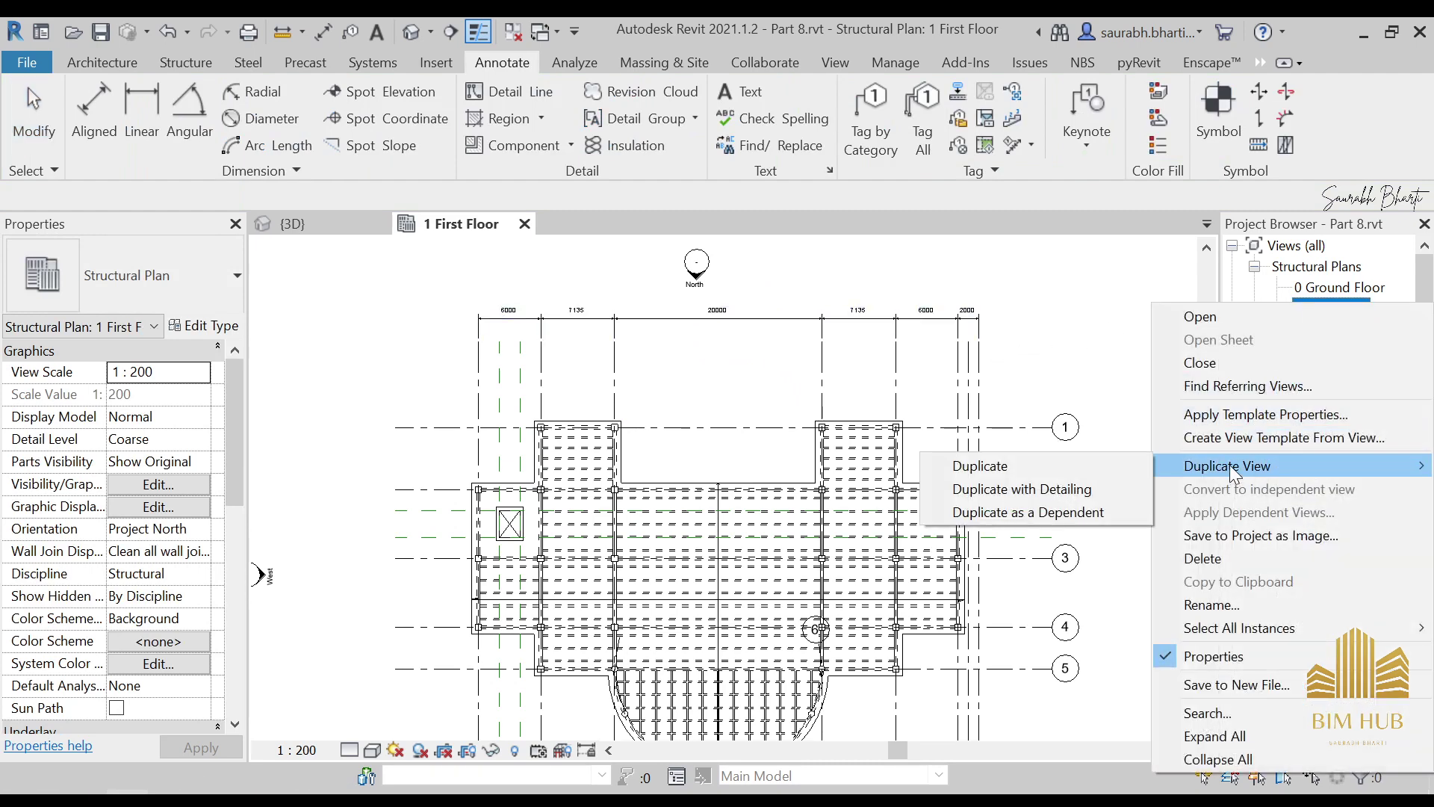
pyautogui.click(1108, 340)
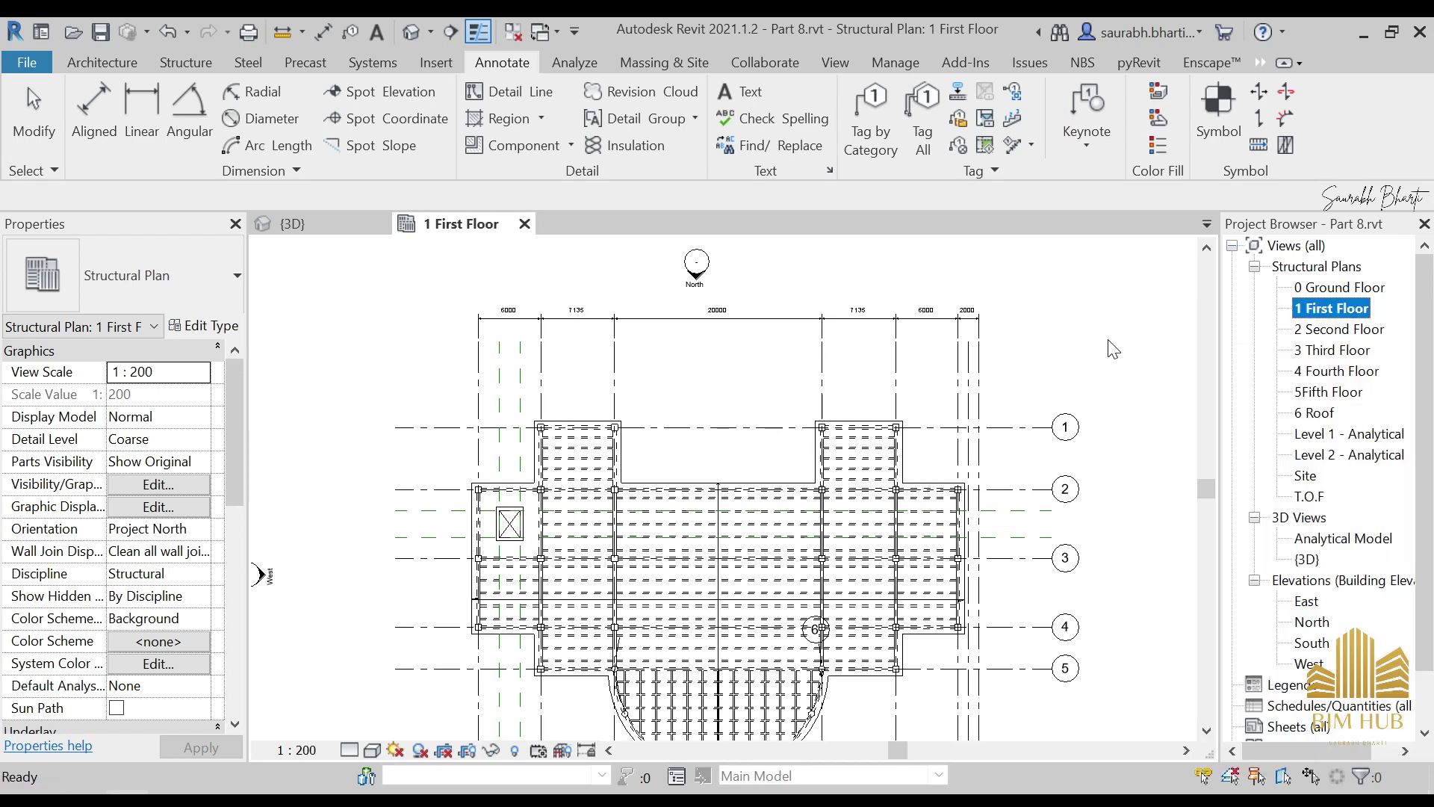
pyautogui.click(1173, 358)
# Duplicate the 1 First Floor plan as an independent view without detailing
pyautogui.click(1322, 320)
pyautogui.rightClick(1322, 315)
pyautogui.moveTo(1270, 470)
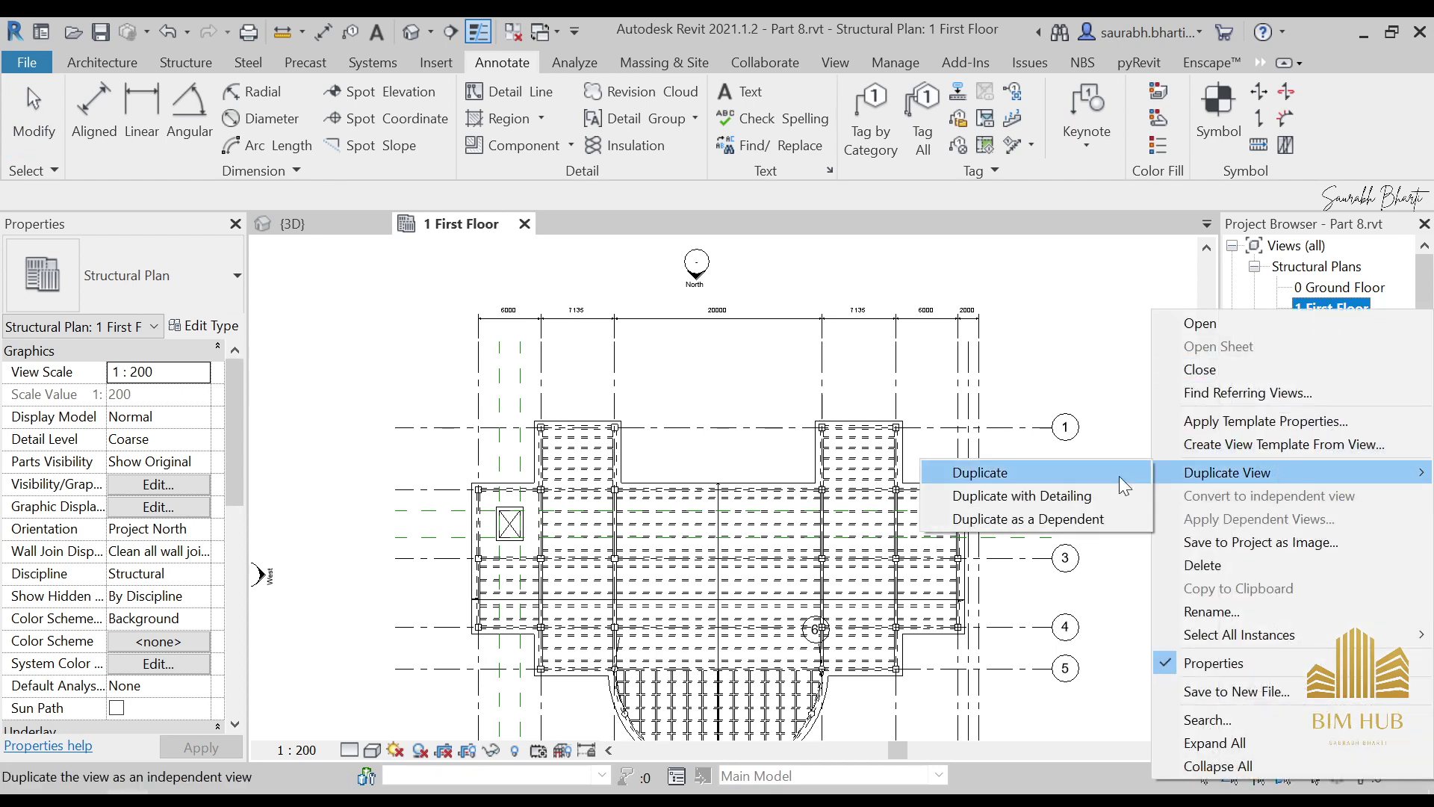
pyautogui.click(1059, 474)
# Rename the 1 First Floor Copy 1 view as 1 First Floor WIthout Beam
pyautogui.rightClick(1334, 329)
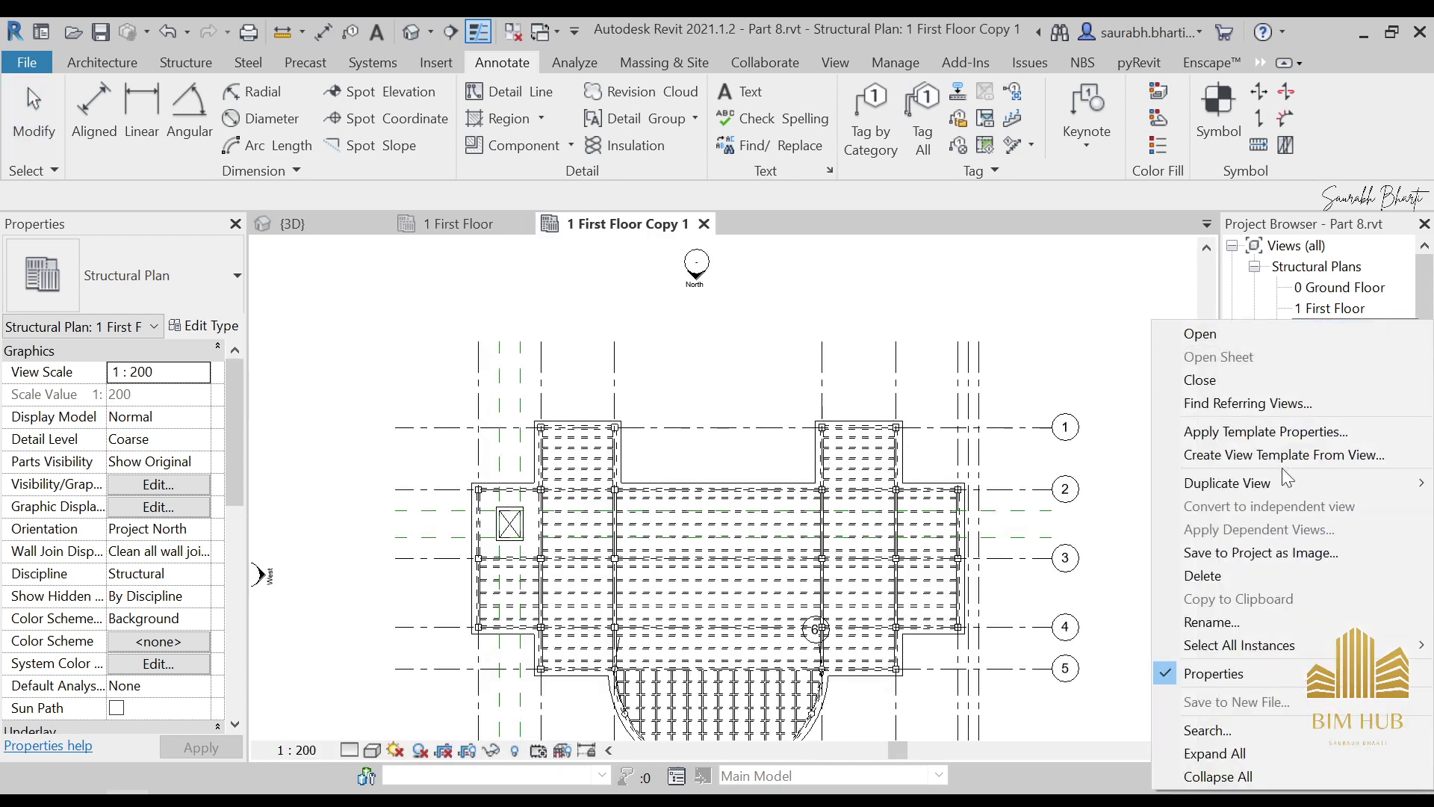
pyautogui.click(1212, 622)
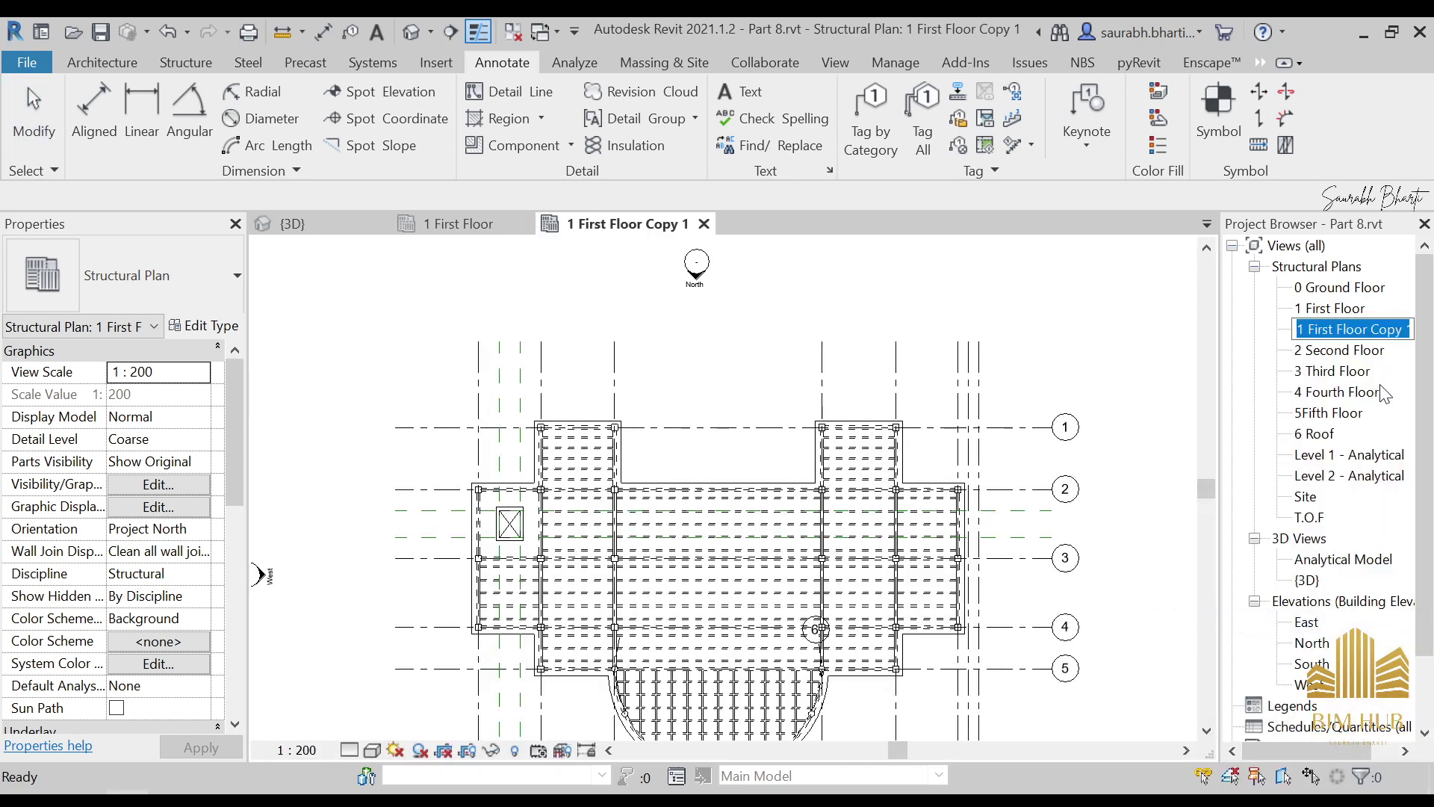
pyautogui.moveTo(1366, 330); pyautogui.dragTo(1414, 331)
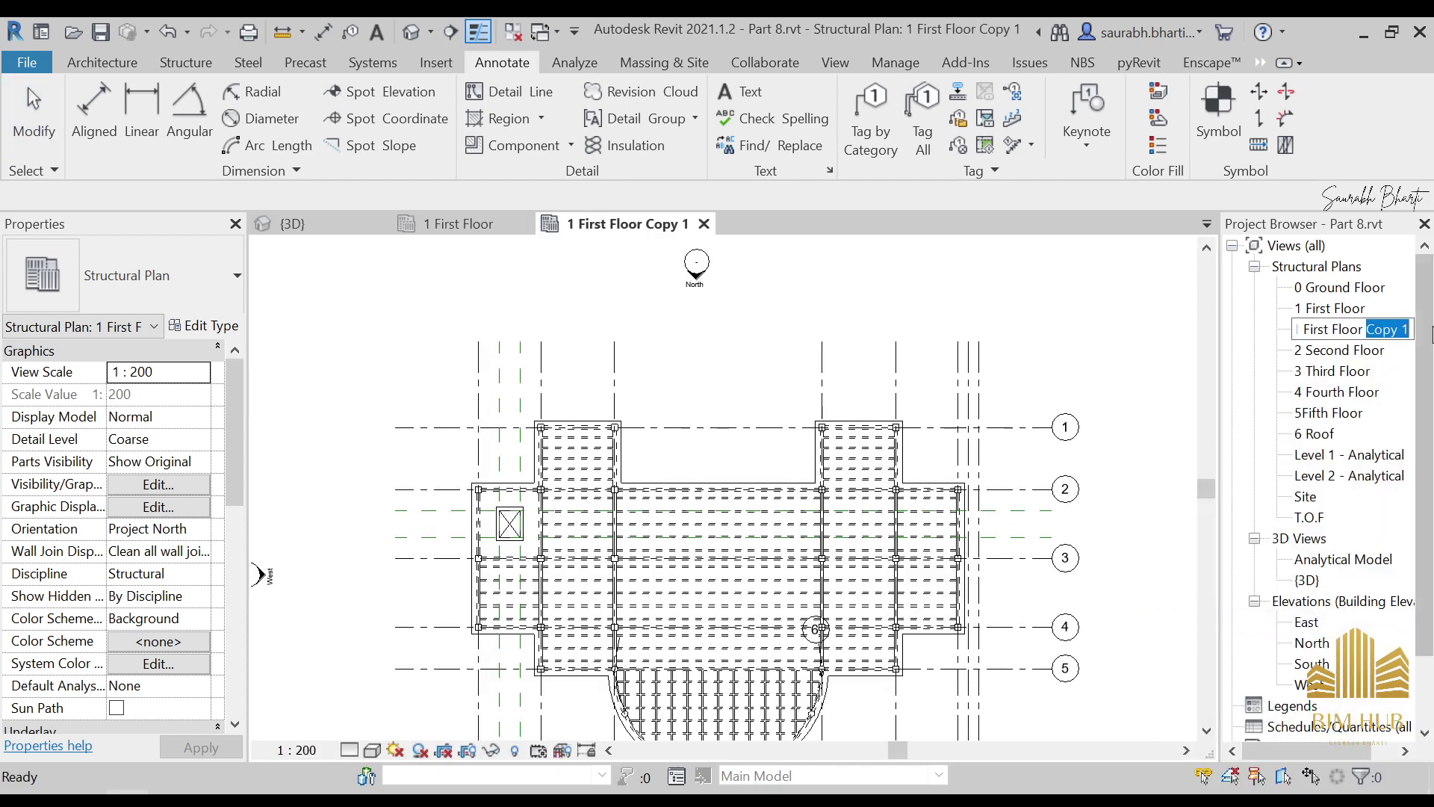
pyautogui.write('WIthou')
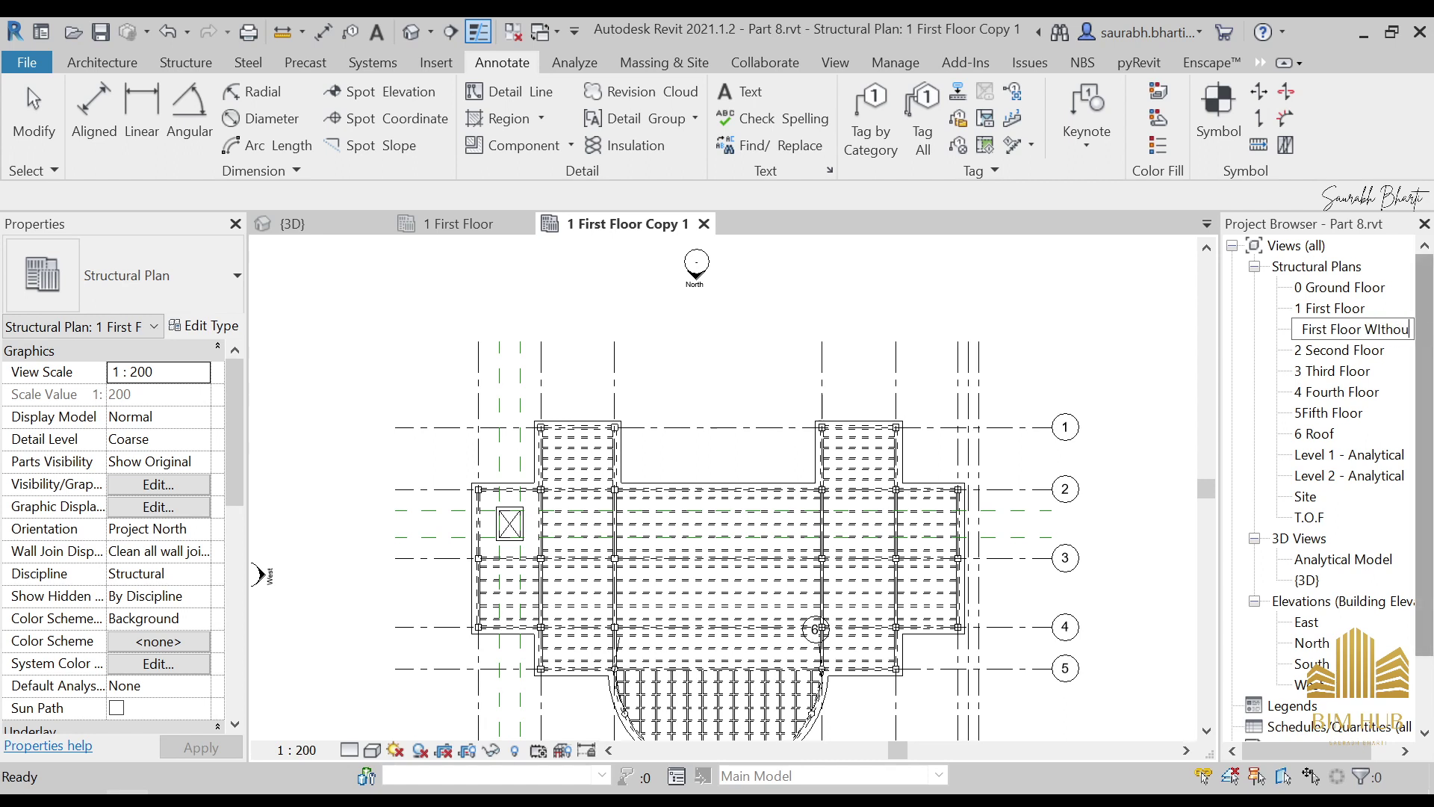
pyautogui.write('t BEam')
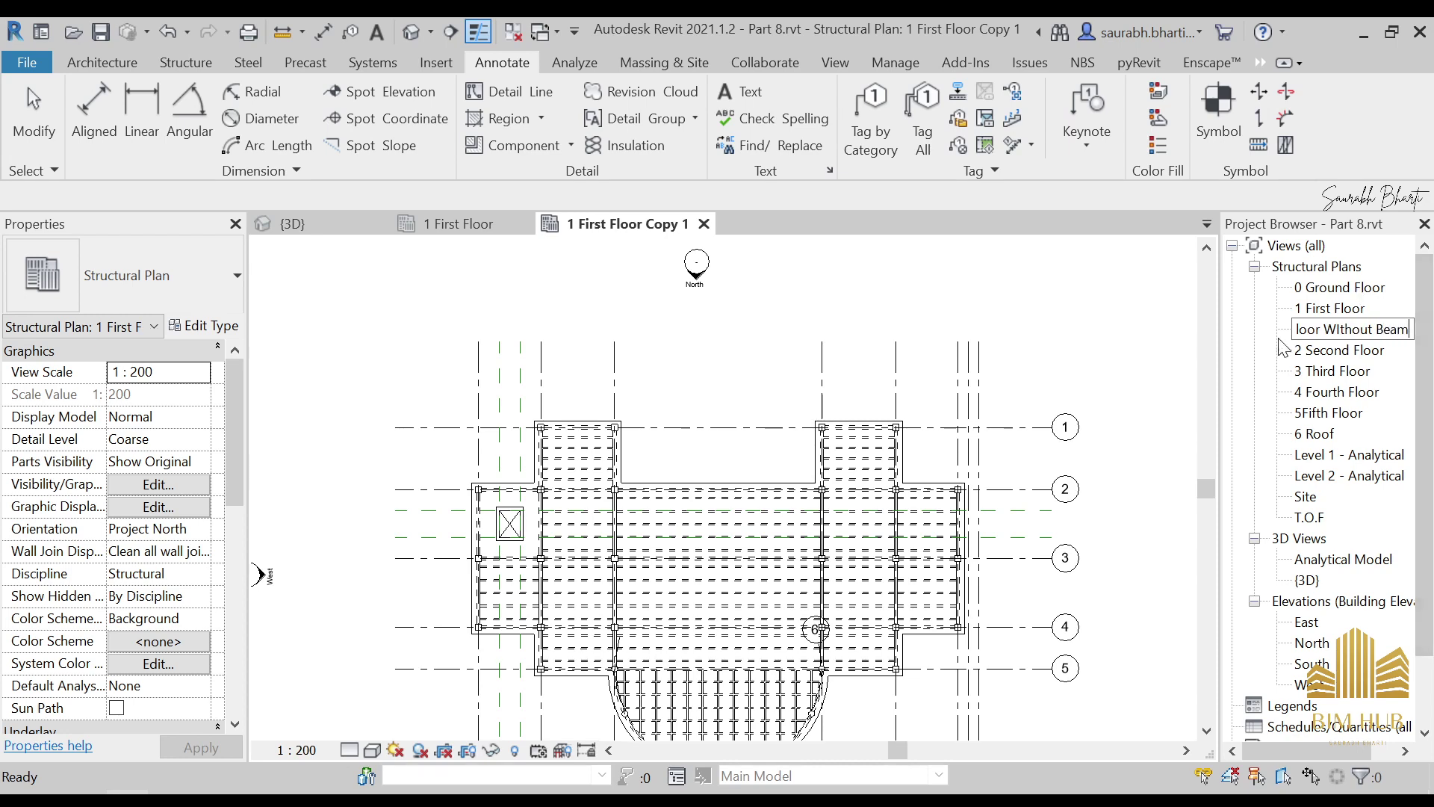
pyautogui.press('Return')
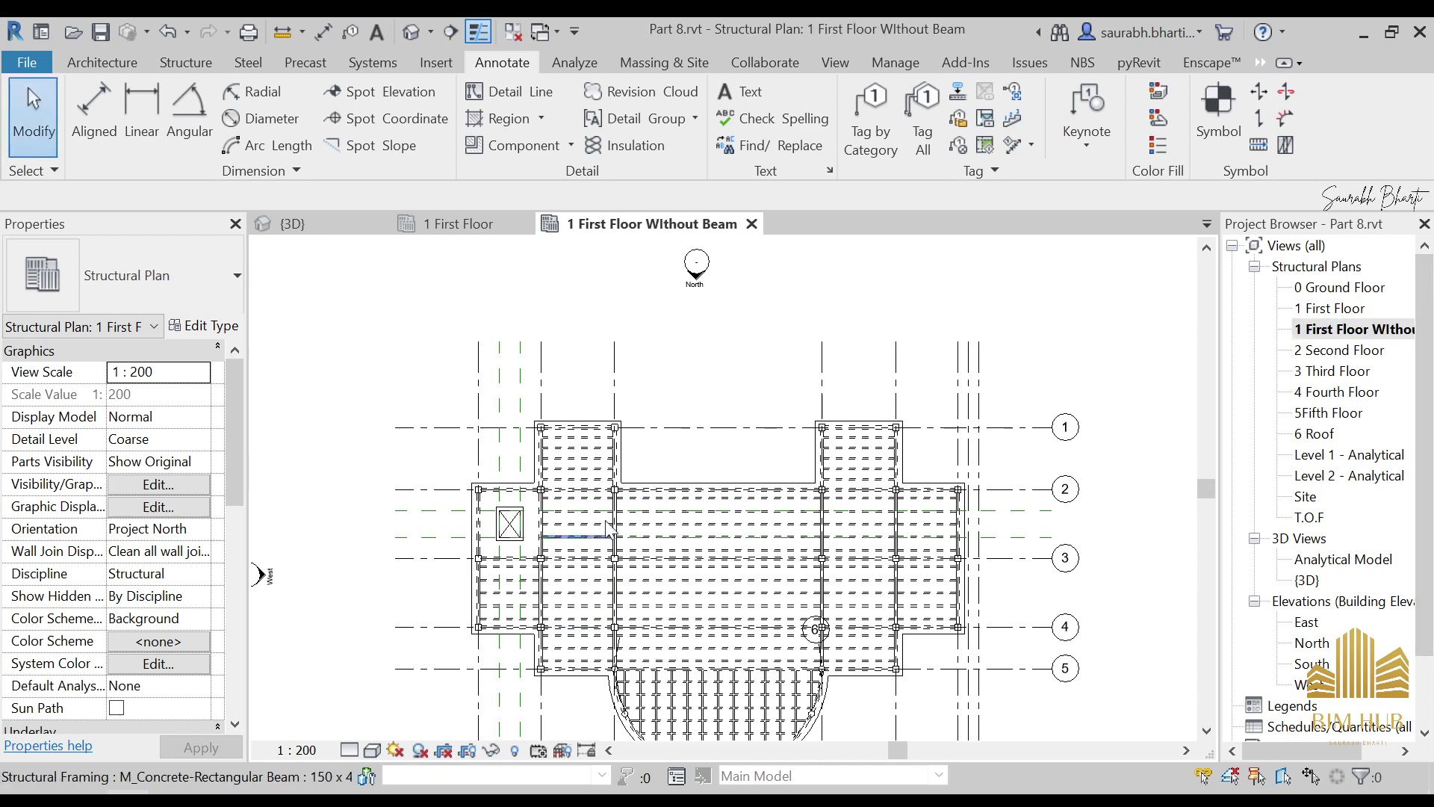
# Review the beam layout in the 1 First Floor WIthout Beam view and select that view in the project
pyautogui.scroll(-3, 577, 492)
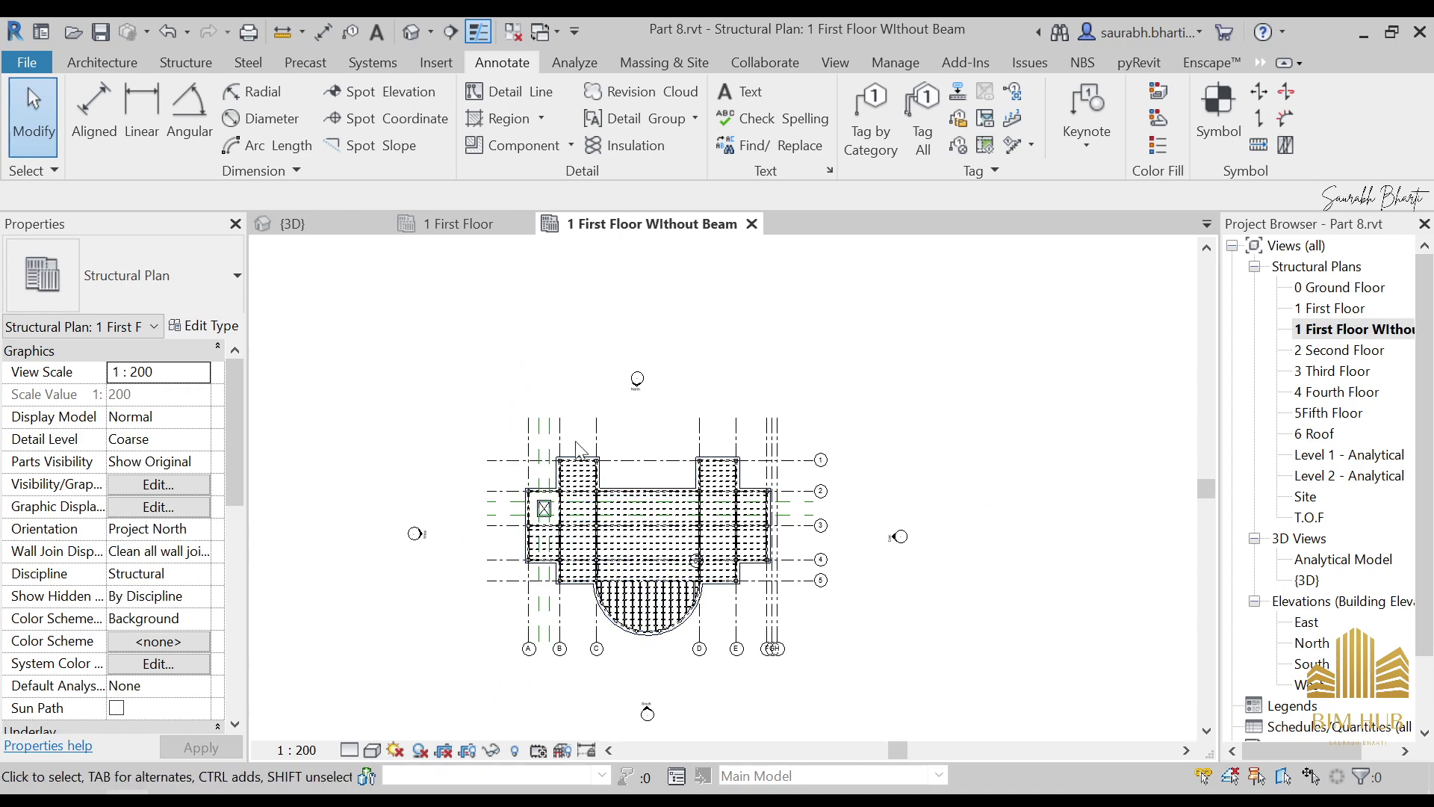
pyautogui.scroll(4, 640, 544)
pyautogui.scroll(3, 689, 376)
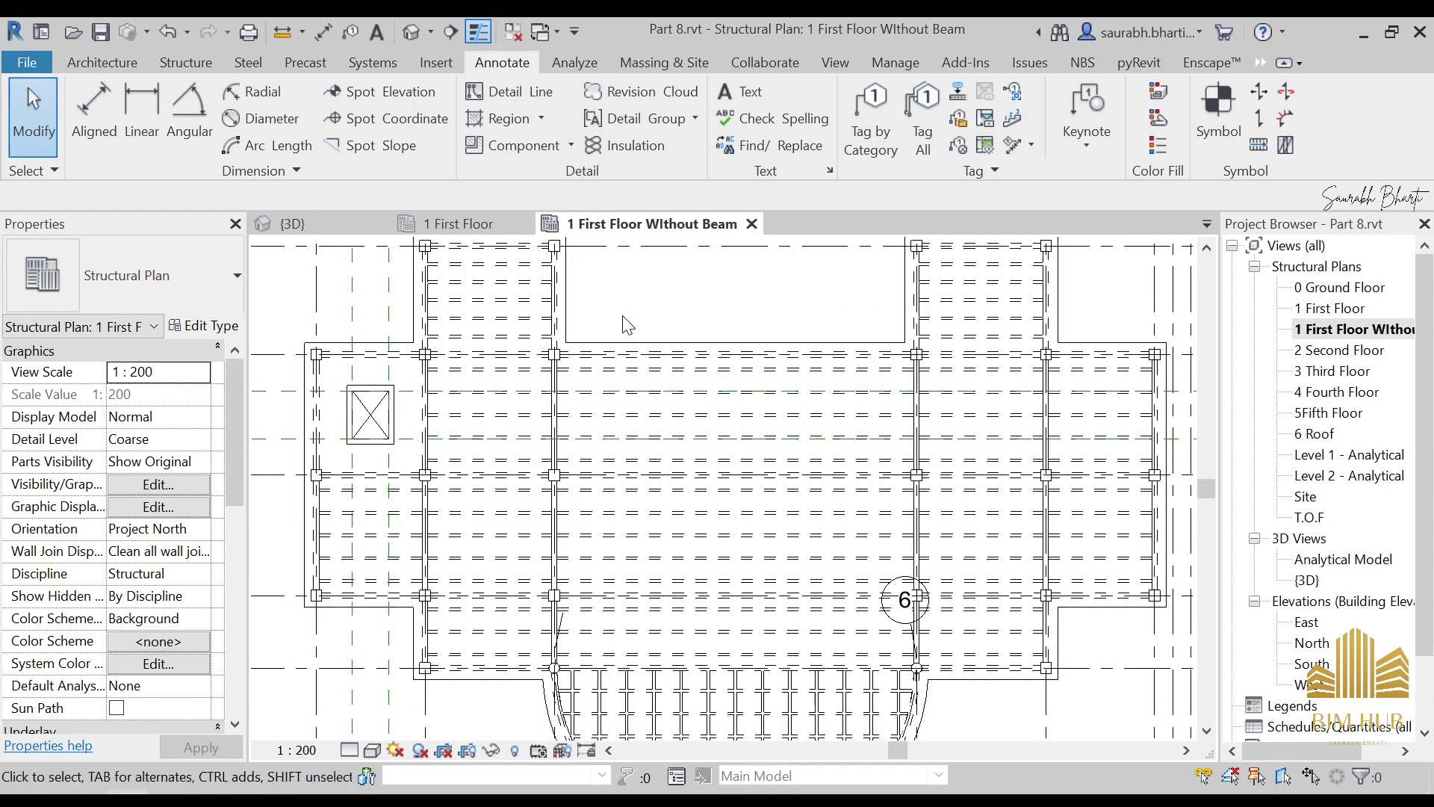
pyautogui.scroll(-2, 658, 359)
pyautogui.click(1347, 334)
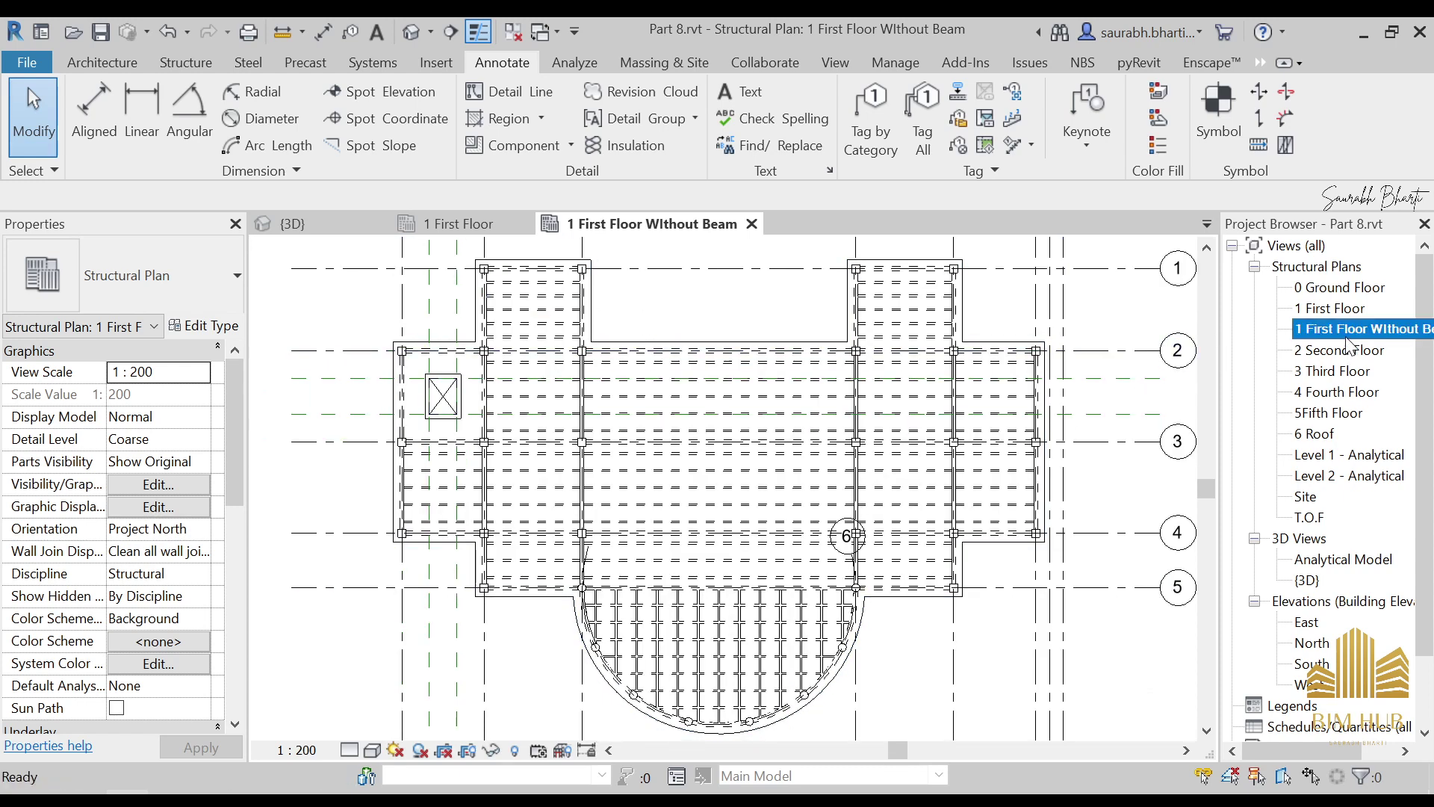
pyautogui.click(1345, 331)
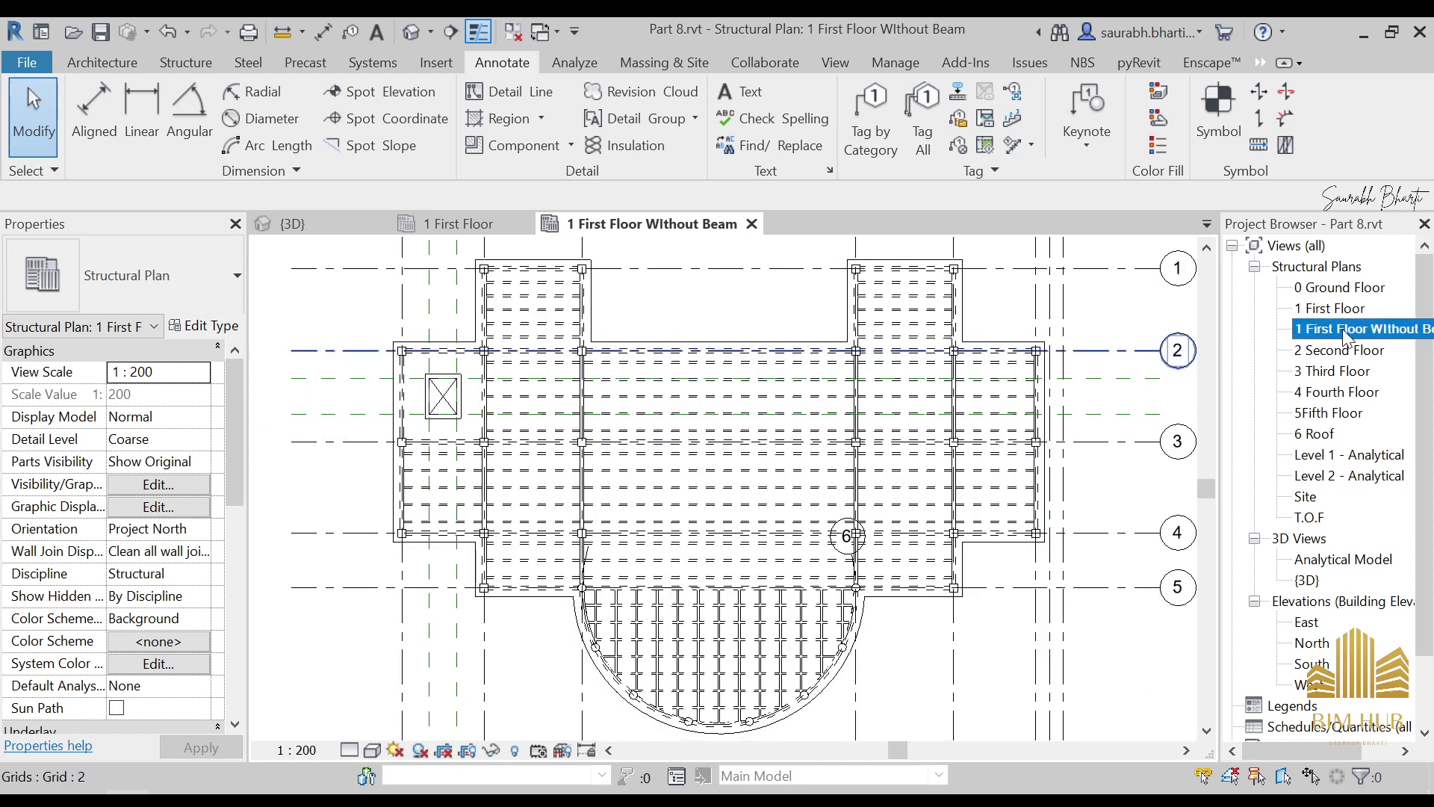
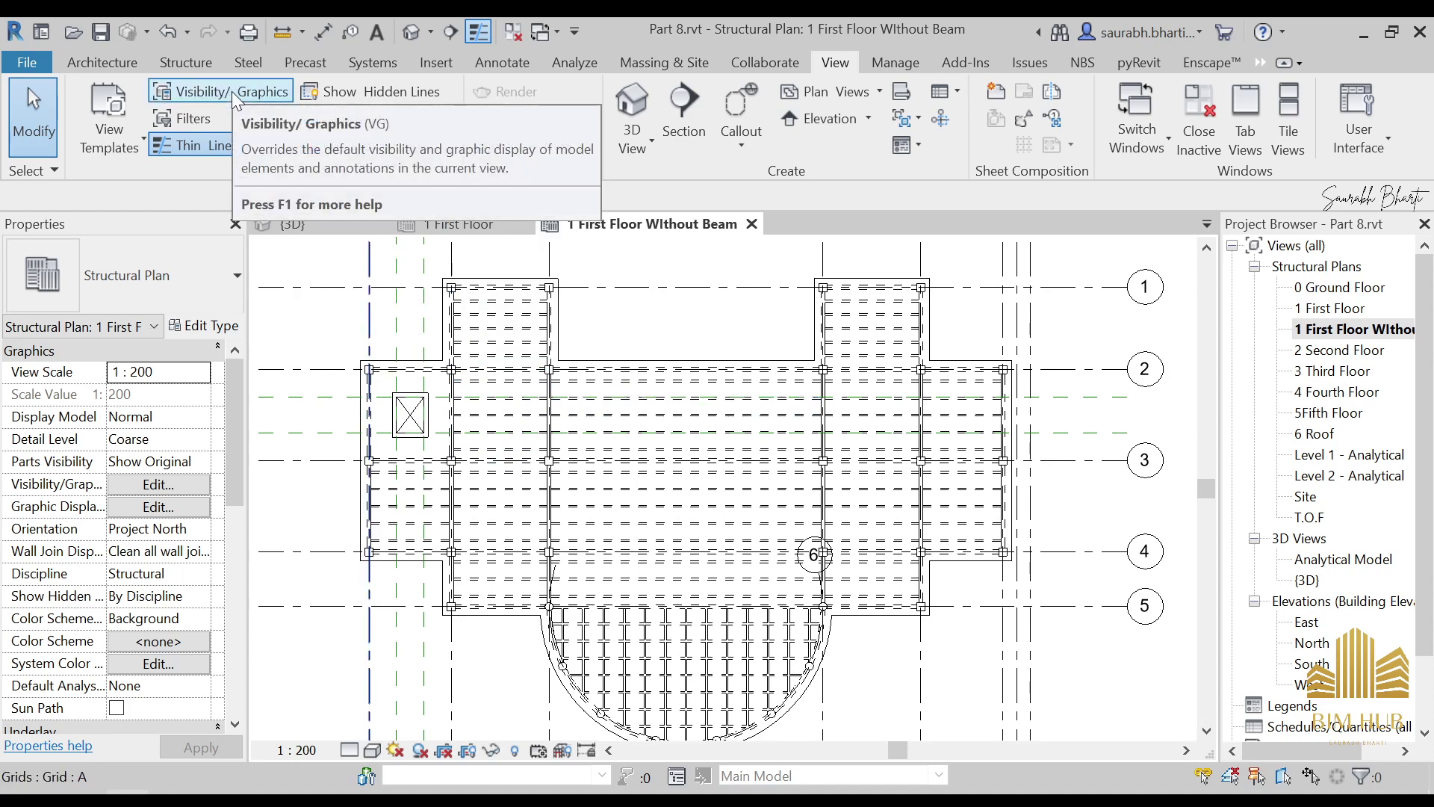
# Open the visibility/graphics overrides of the 1 First Floor WIthout Beam view and check which disciplines filter the model categories
pyautogui.press('v')
pyautogui.press('g')
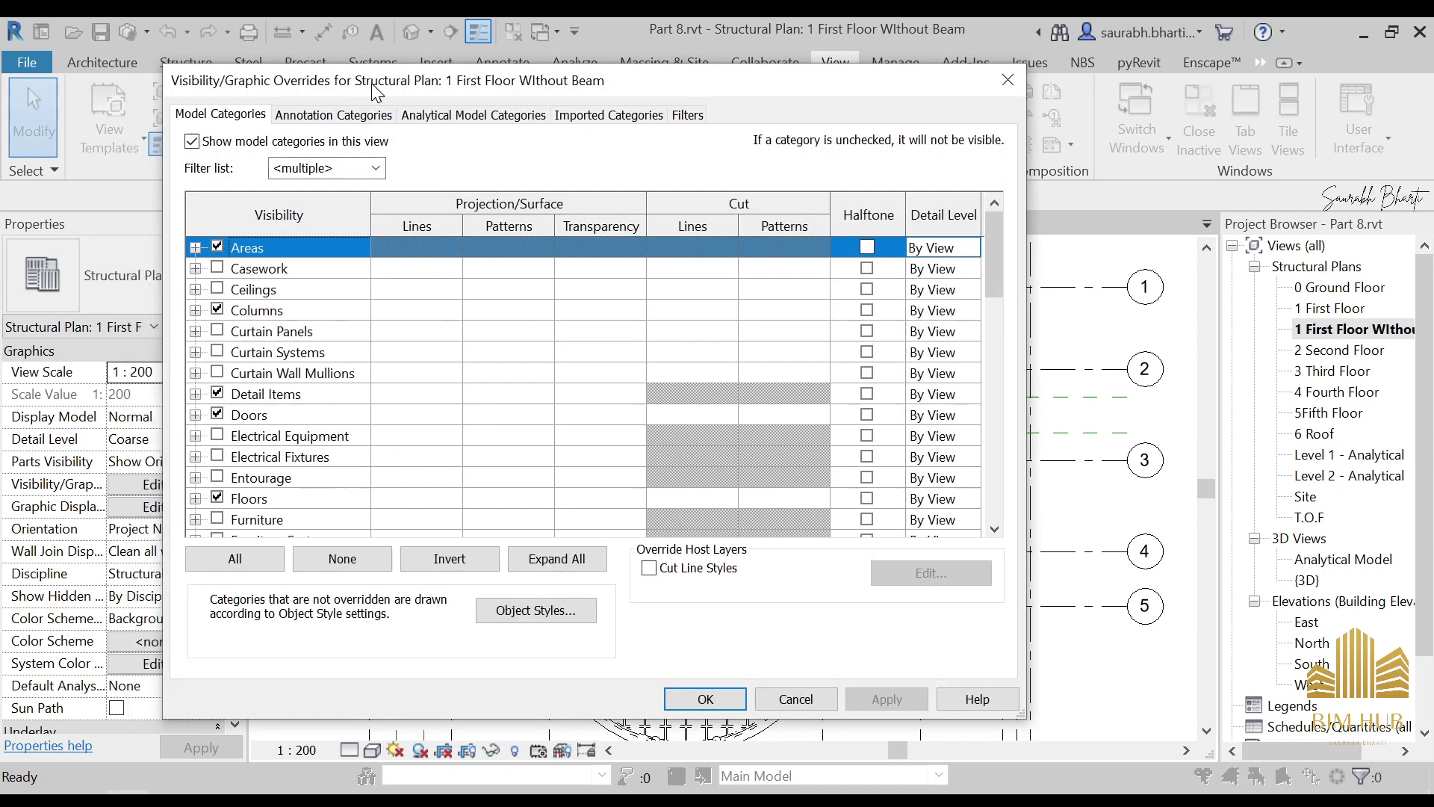
pyautogui.click(386, 171)
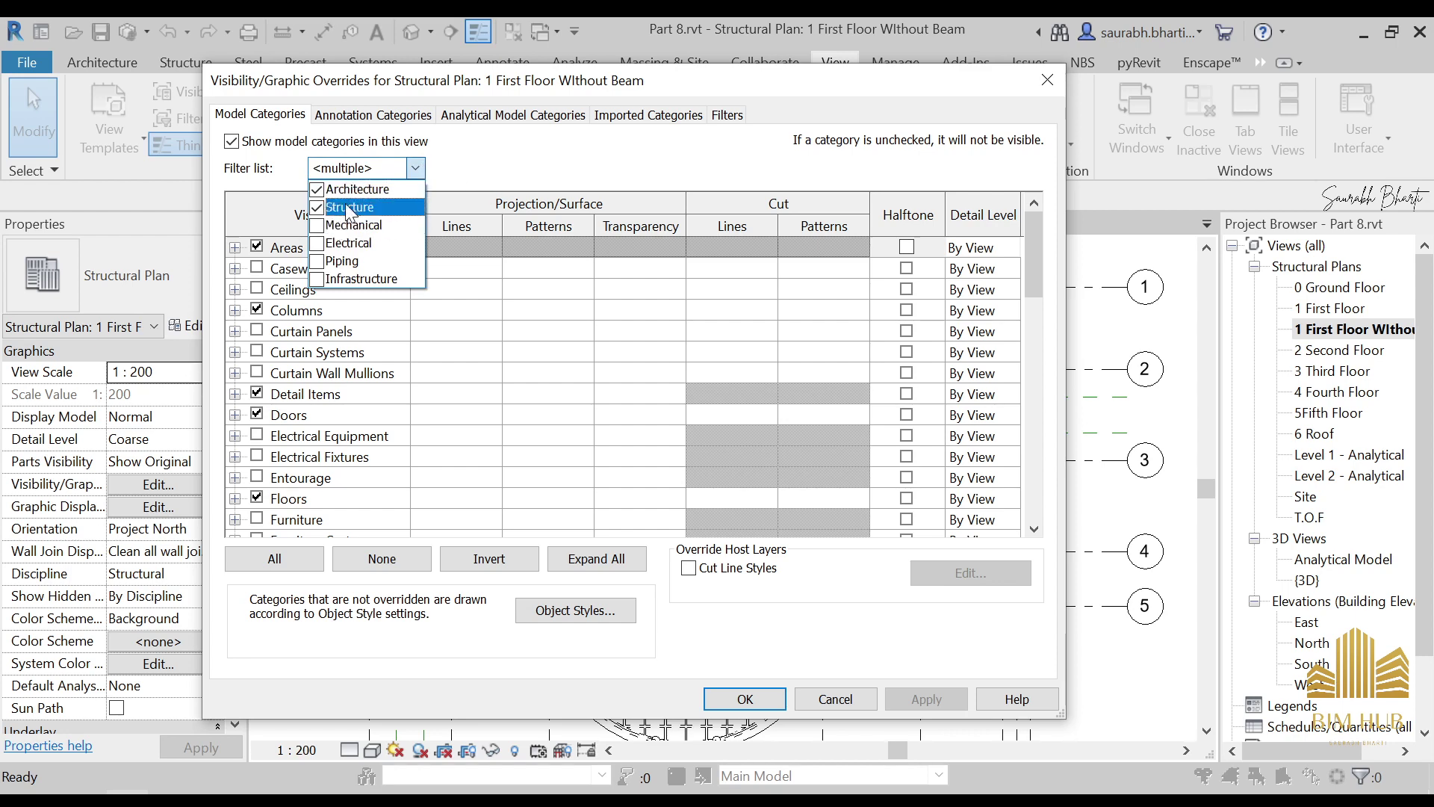
pyautogui.click(415, 169)
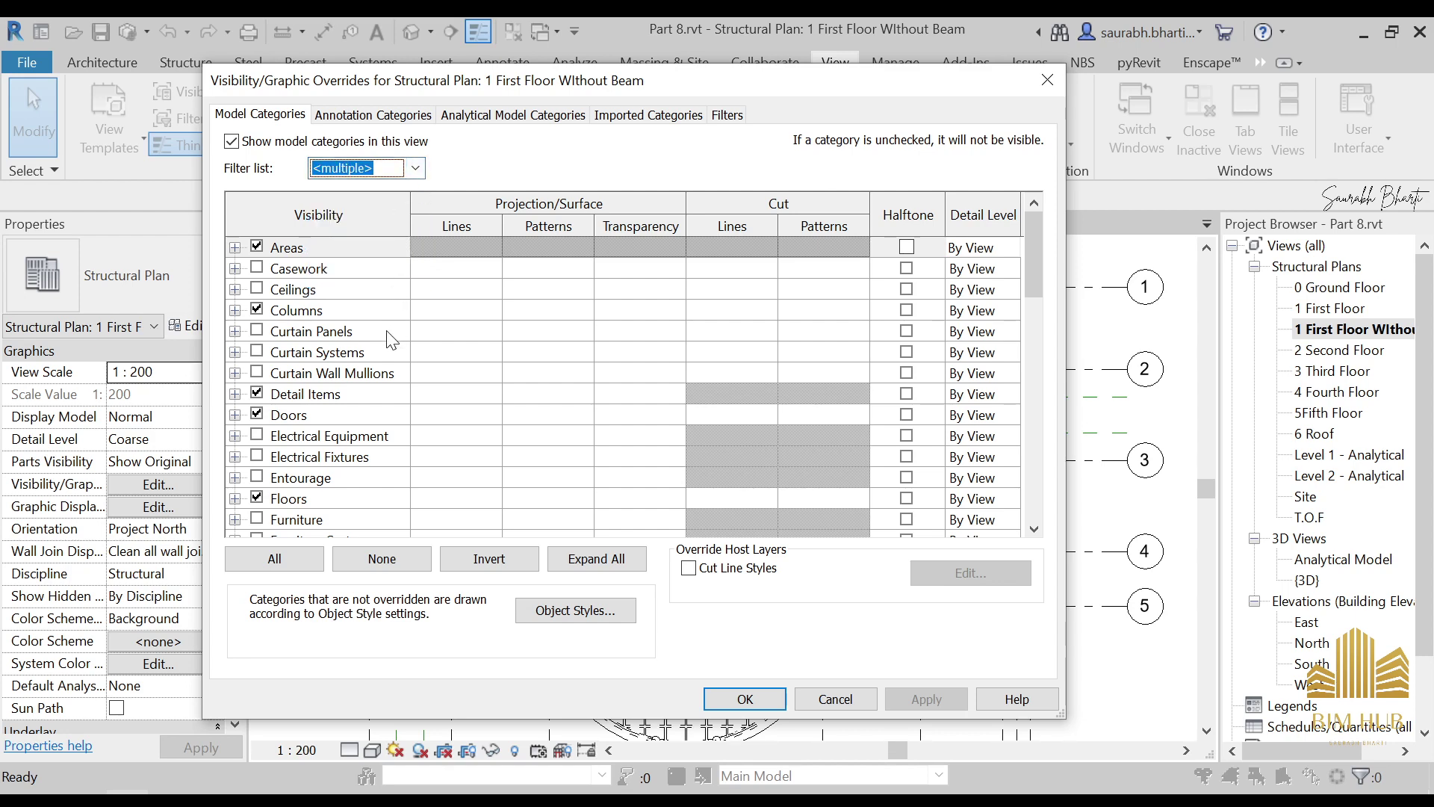
pyautogui.click(416, 169)
pyautogui.click(416, 169)
# Hide the Structural Beam Systems and Structural Framing categories in the 1 First Floor WIthout Beam view and apply the overrides
pyautogui.scroll(-9, 451, 305)
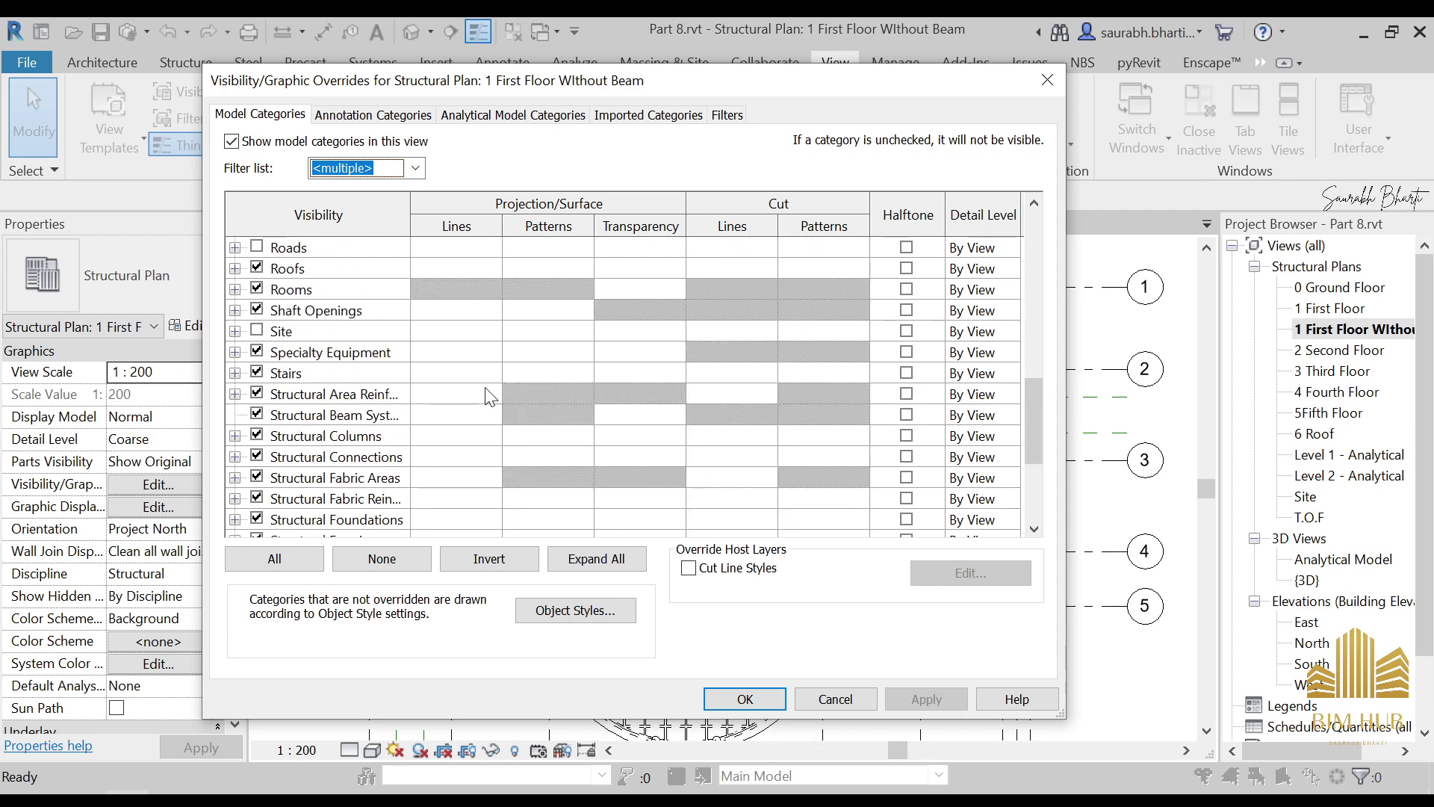
pyautogui.scroll(-2, 461, 422)
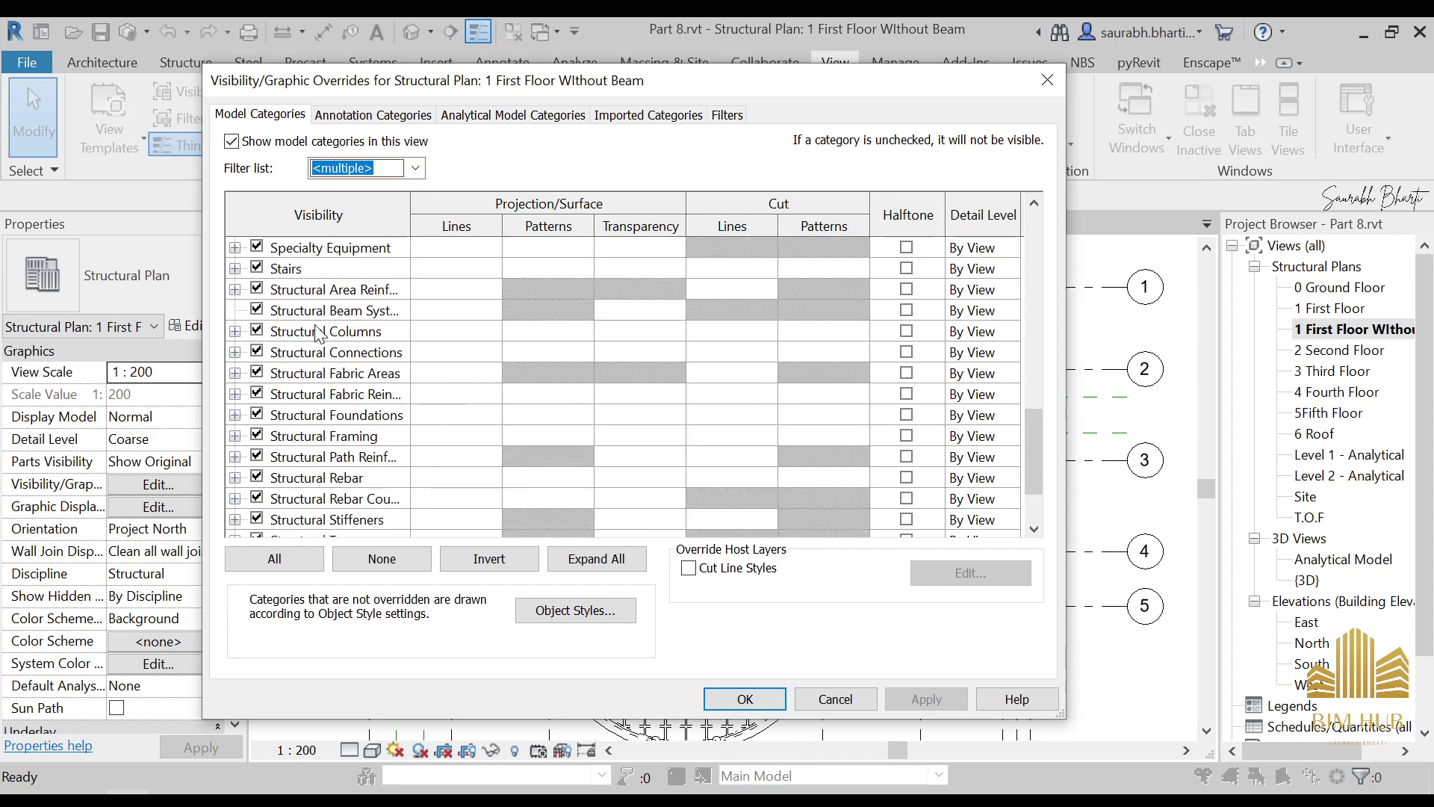
pyautogui.moveTo(647, 83); pyautogui.dragTo(1234, 72)
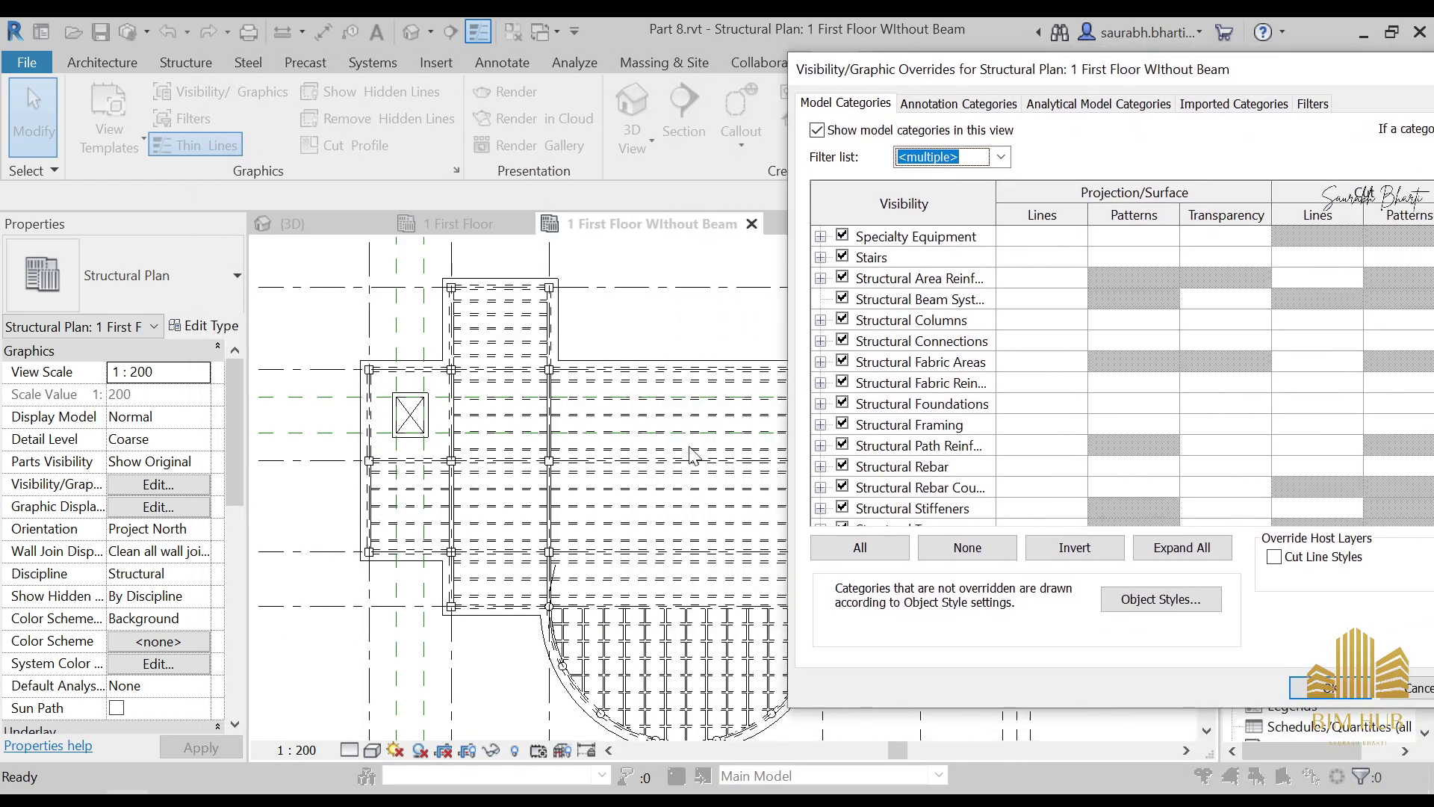
pyautogui.moveTo(1083, 74); pyautogui.dragTo(772, 82)
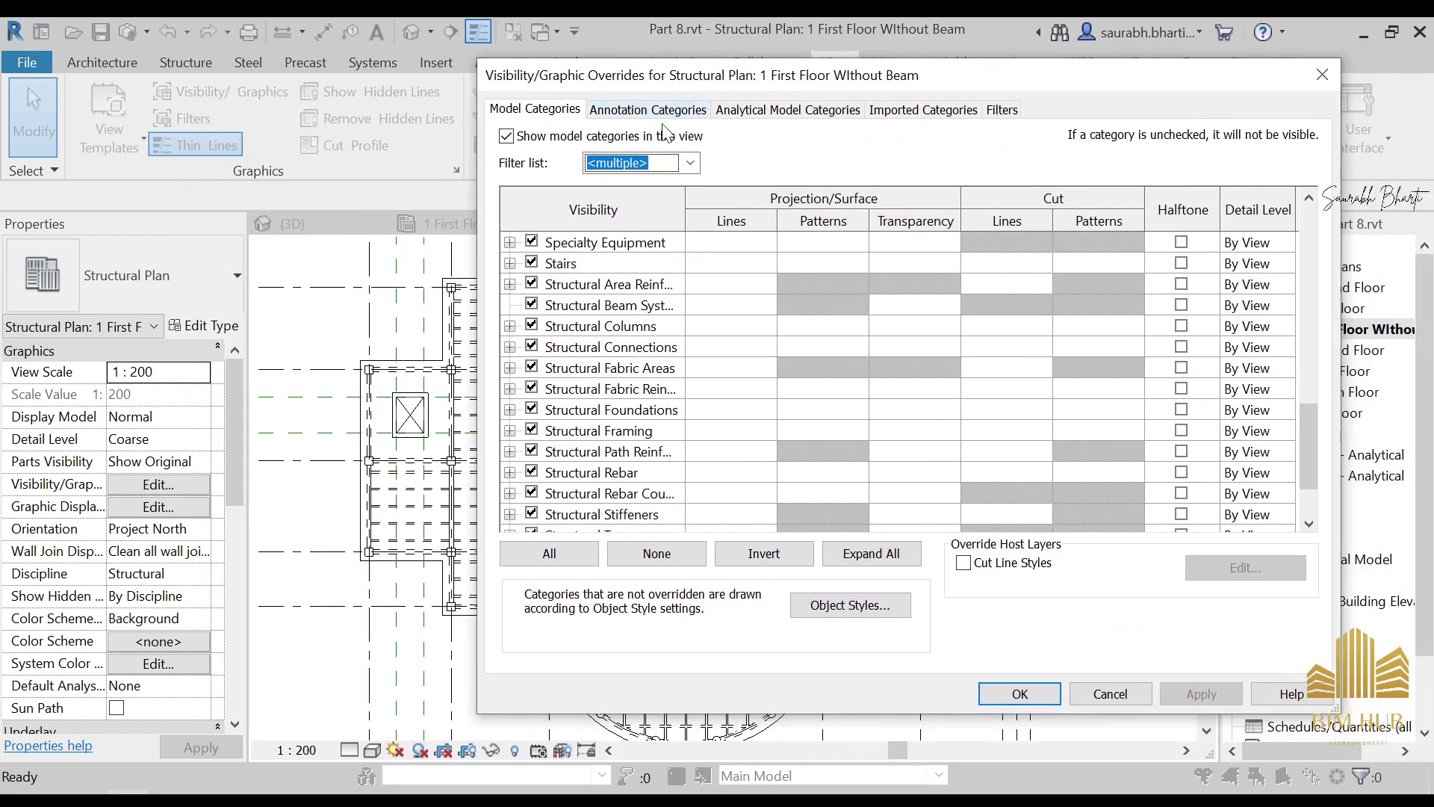
pyautogui.click(532, 304)
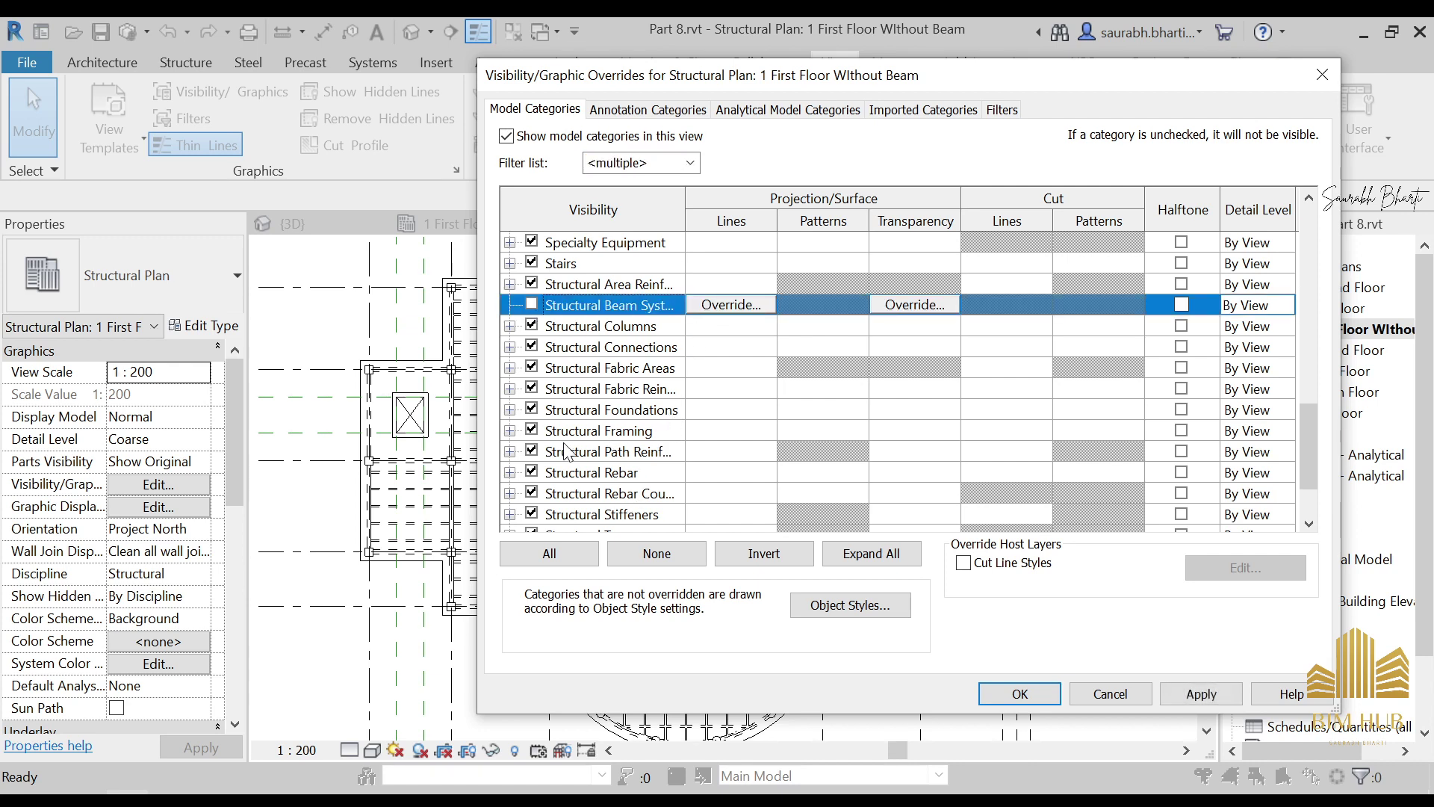
pyautogui.click(532, 430)
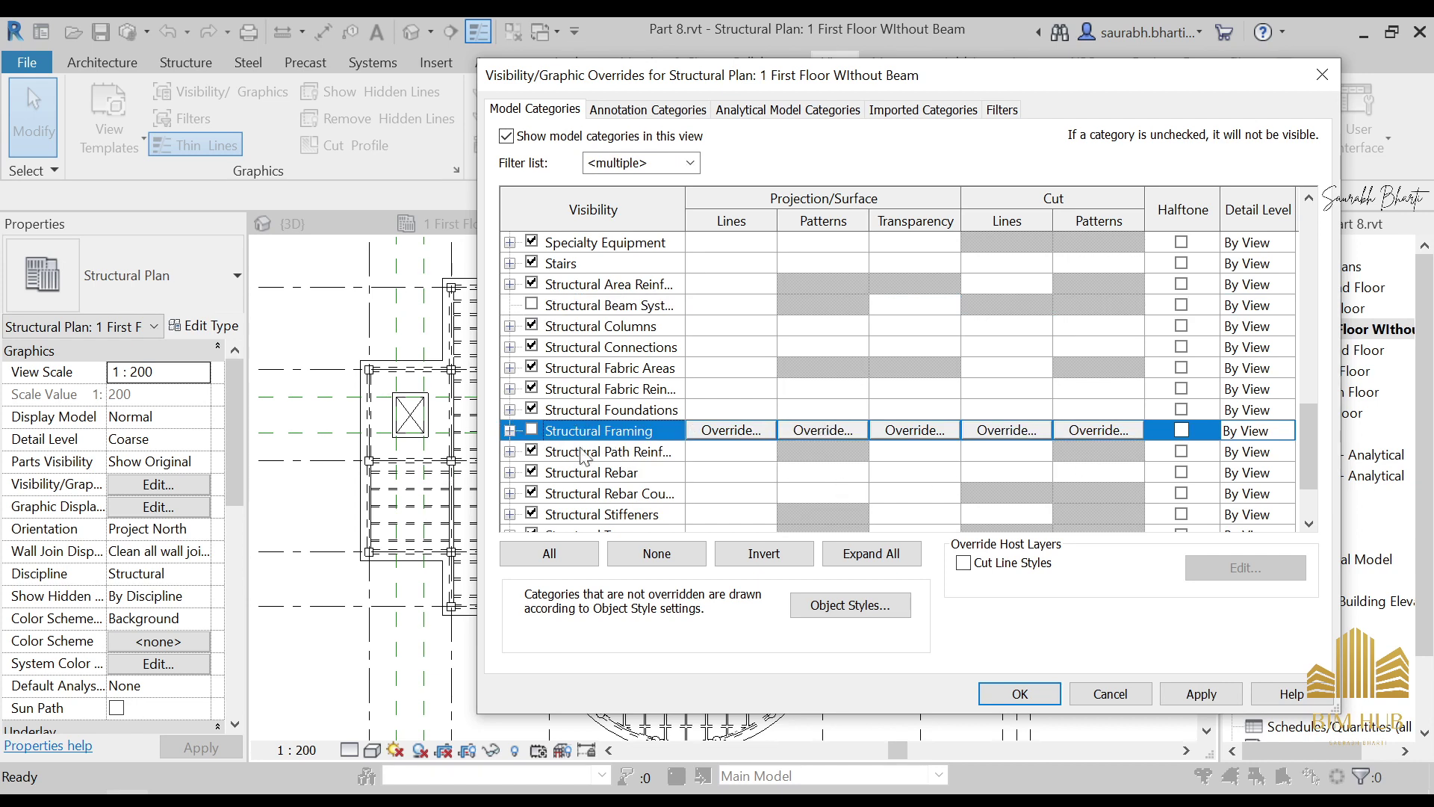
pyautogui.click(1208, 698)
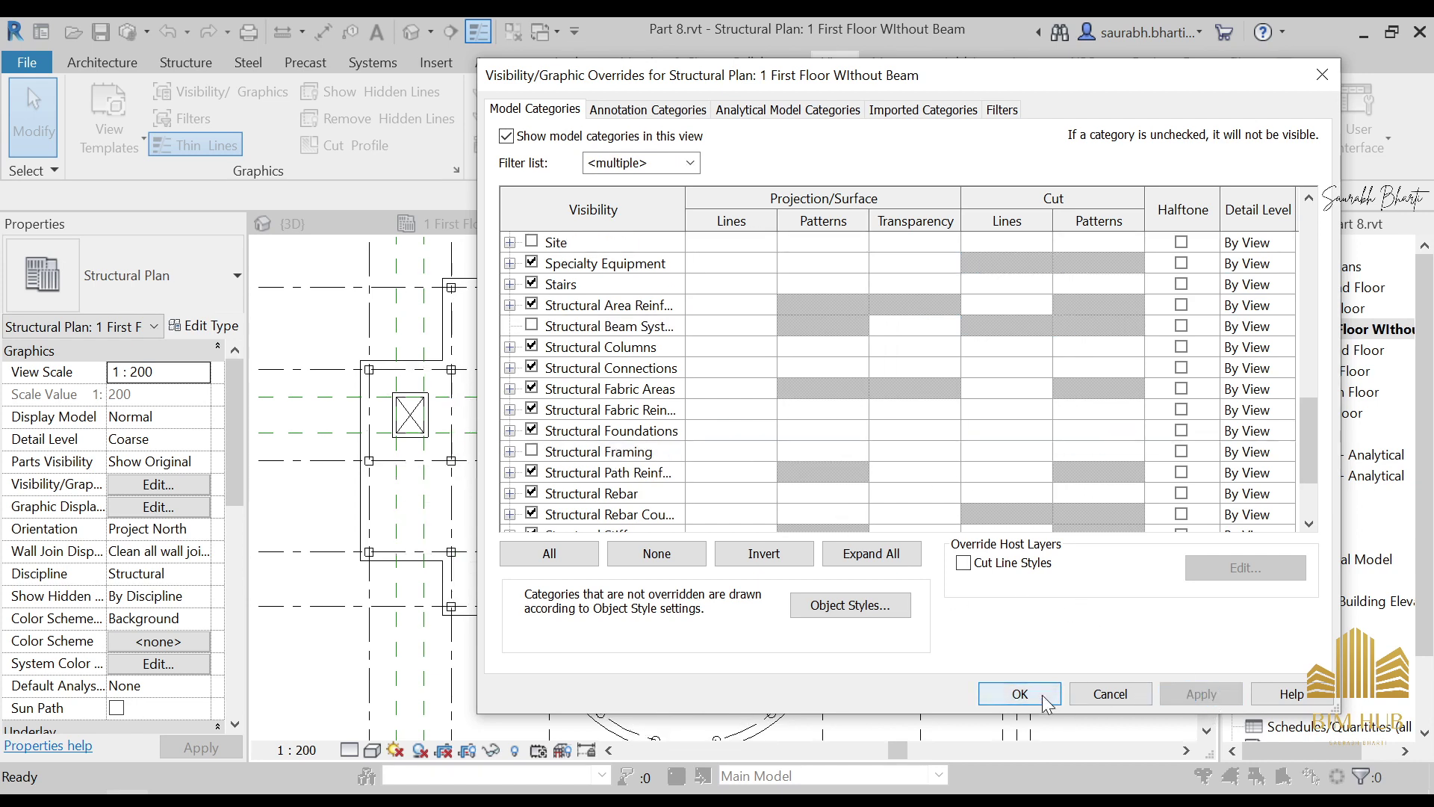
pyautogui.click(1031, 693)
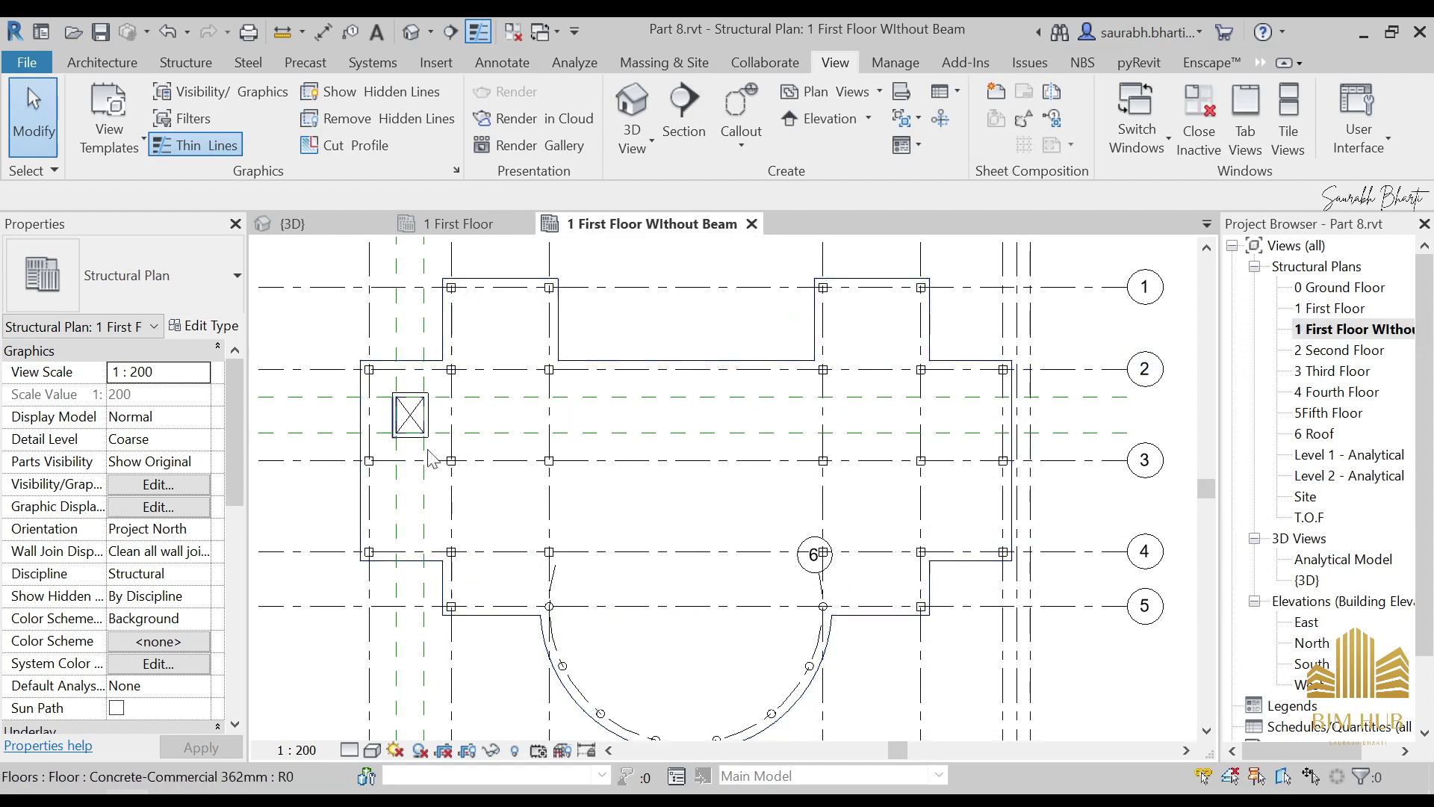
# Hide the whole grid category in the 1 First Floor WIthout Beam view, starting from grid H
pyautogui.scroll(-1, 777, 433)
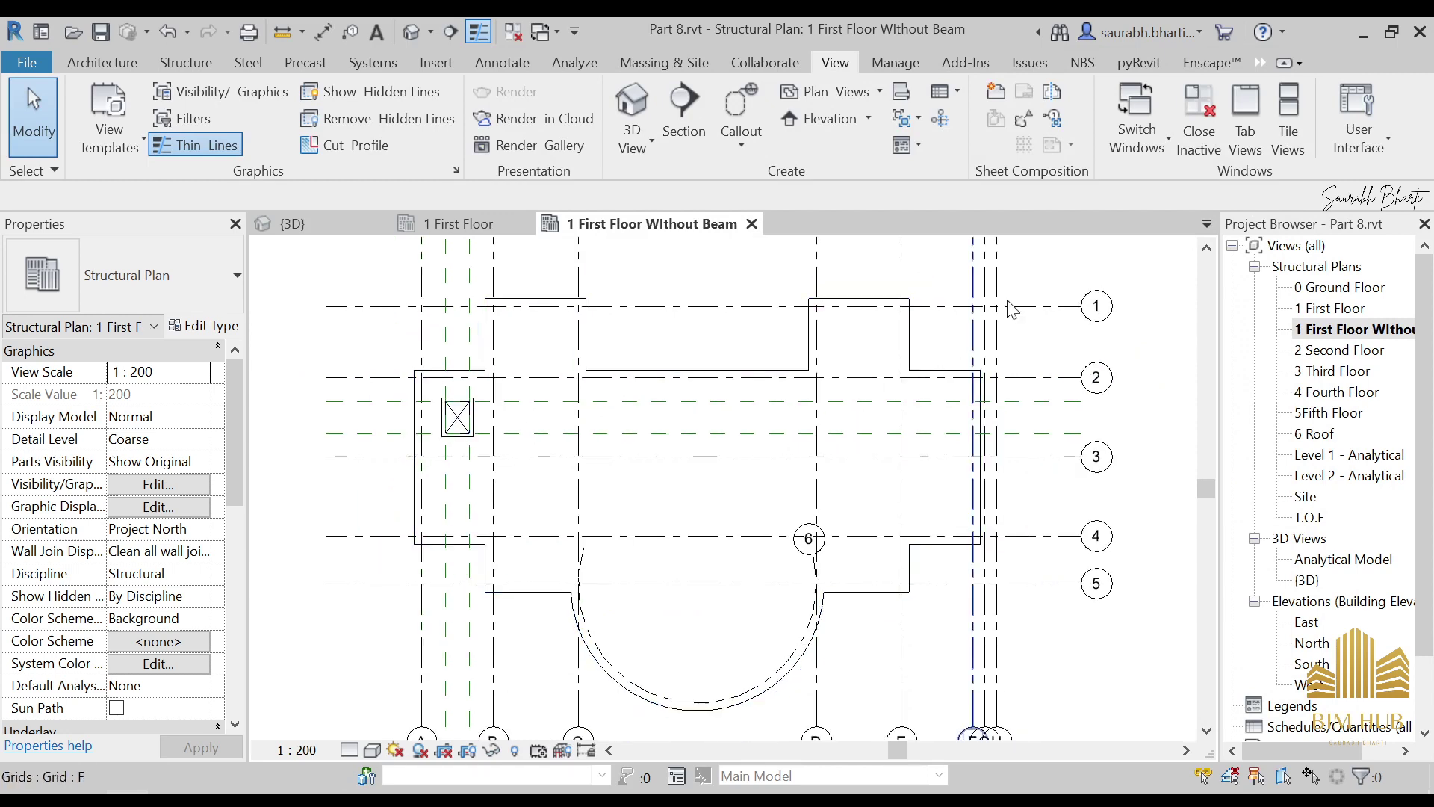
pyautogui.scroll(-2, 1001, 318)
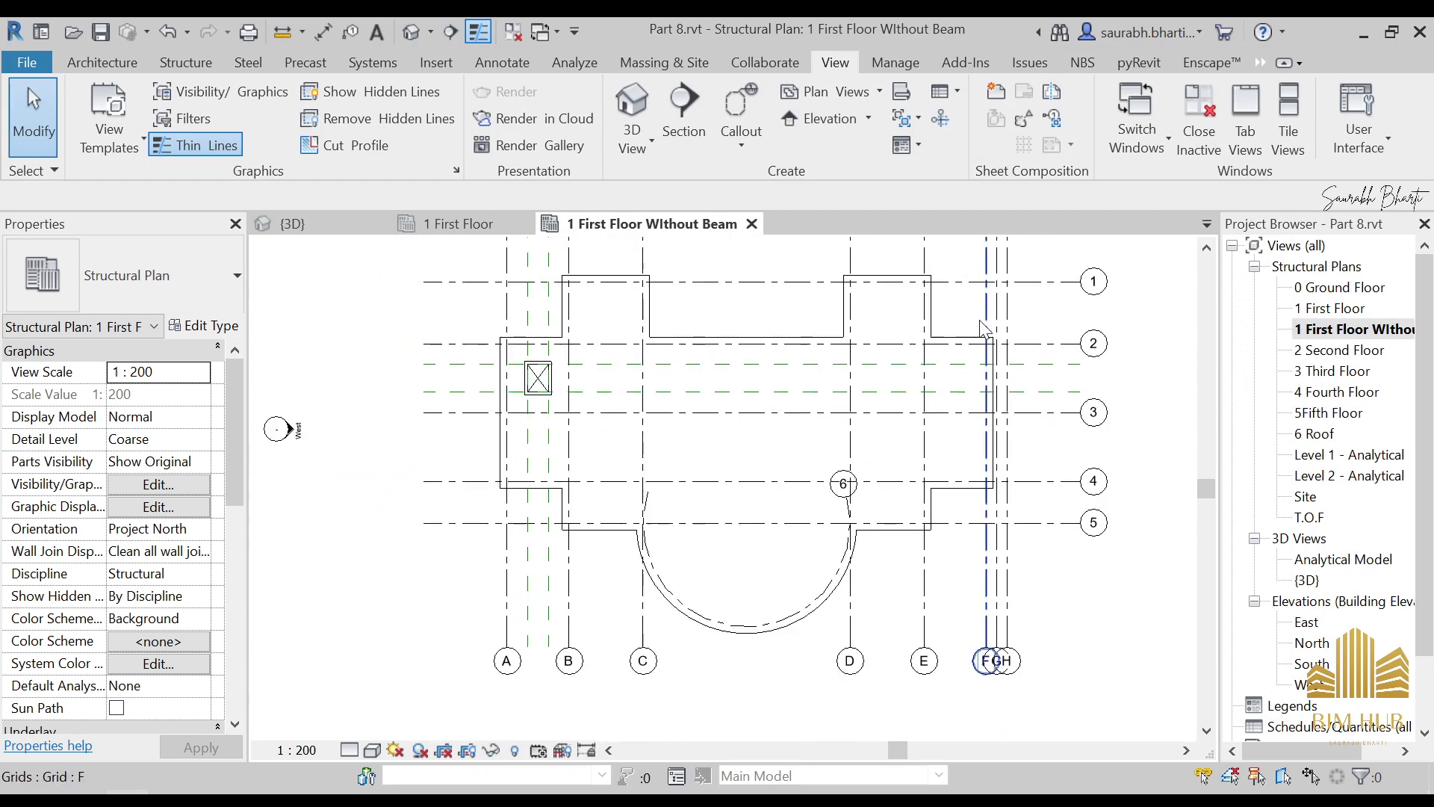
pyautogui.scroll(-5, 980, 322)
pyautogui.moveTo(980, 355); pyautogui.dragTo(927, 458, button='middle')
pyautogui.scroll(4, 940, 416)
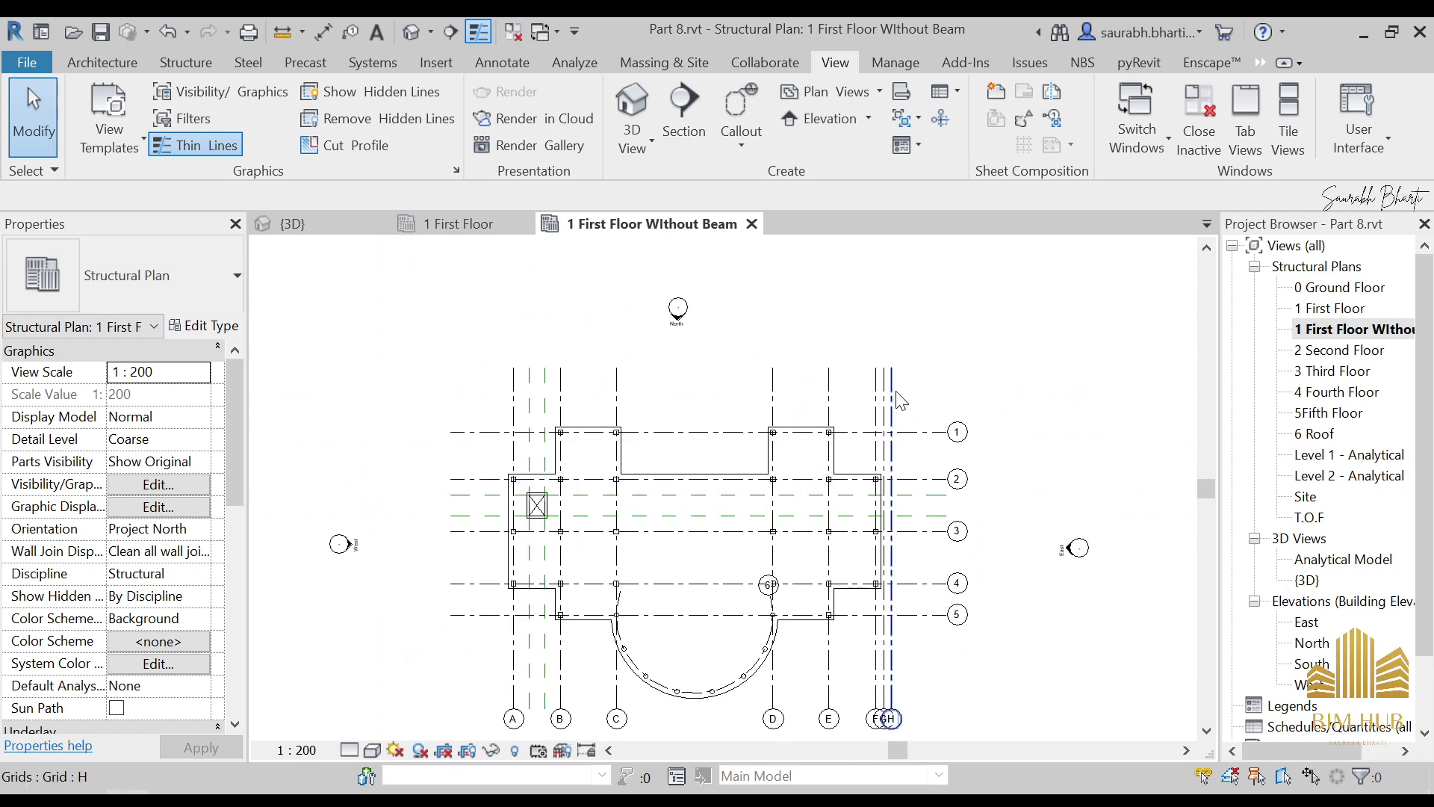
pyautogui.click(892, 396)
pyautogui.scroll(2, 897, 361)
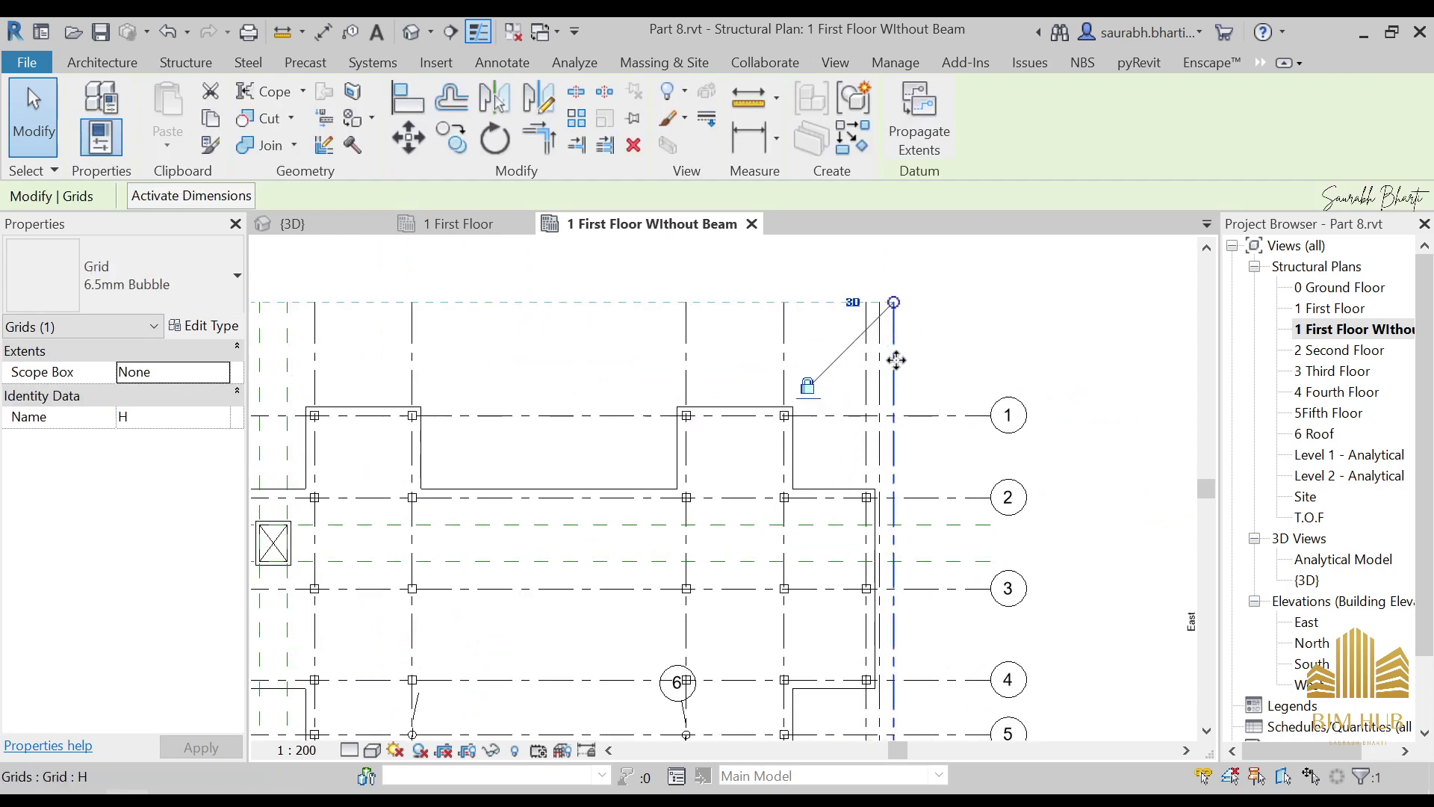
pyautogui.rightClick(896, 360)
pyautogui.moveTo(986, 437)
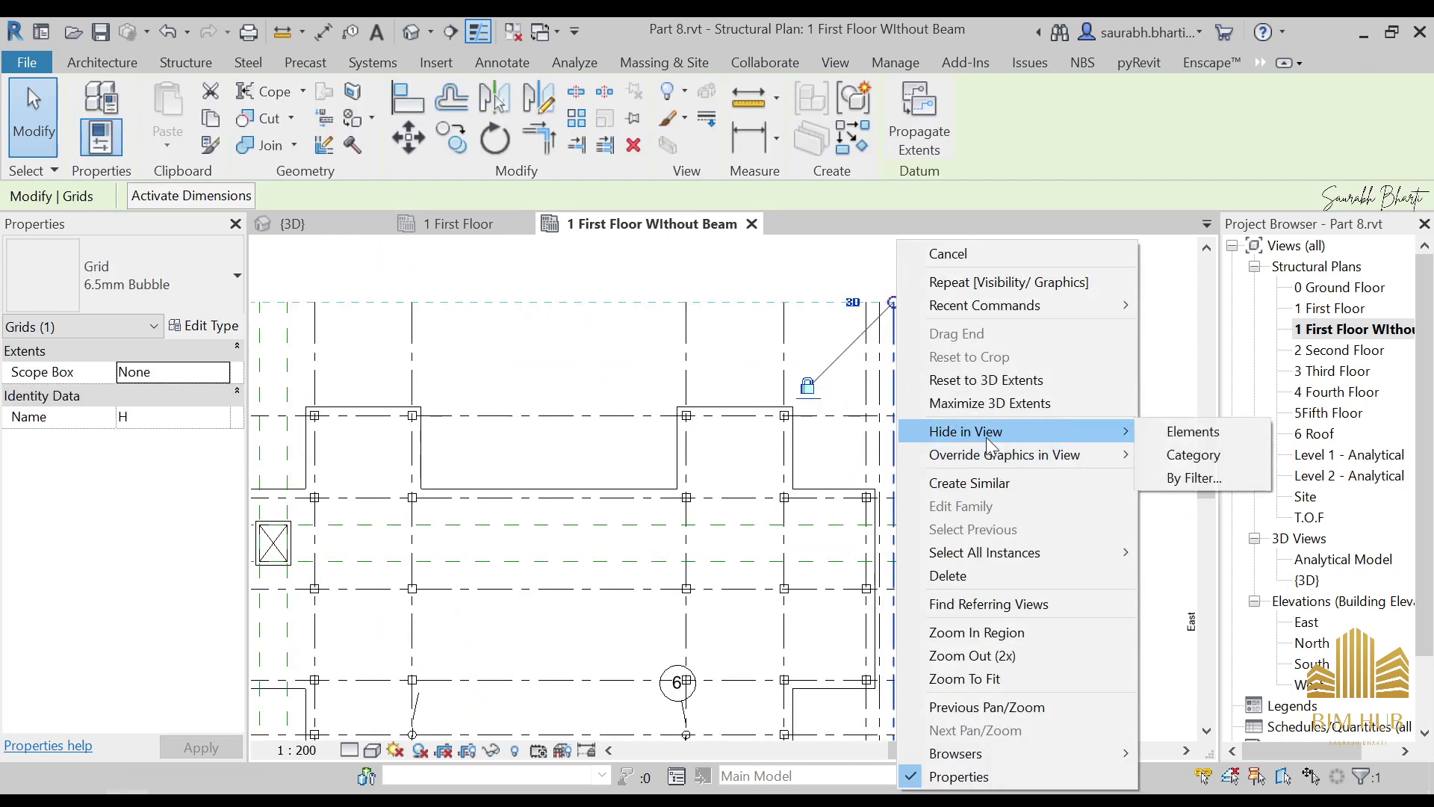
pyautogui.click(1184, 457)
# Hide the reference plane category in the 1 First Floor WIthout Beam view and inspect the cleaned plan
pyautogui.scroll(3, 762, 464)
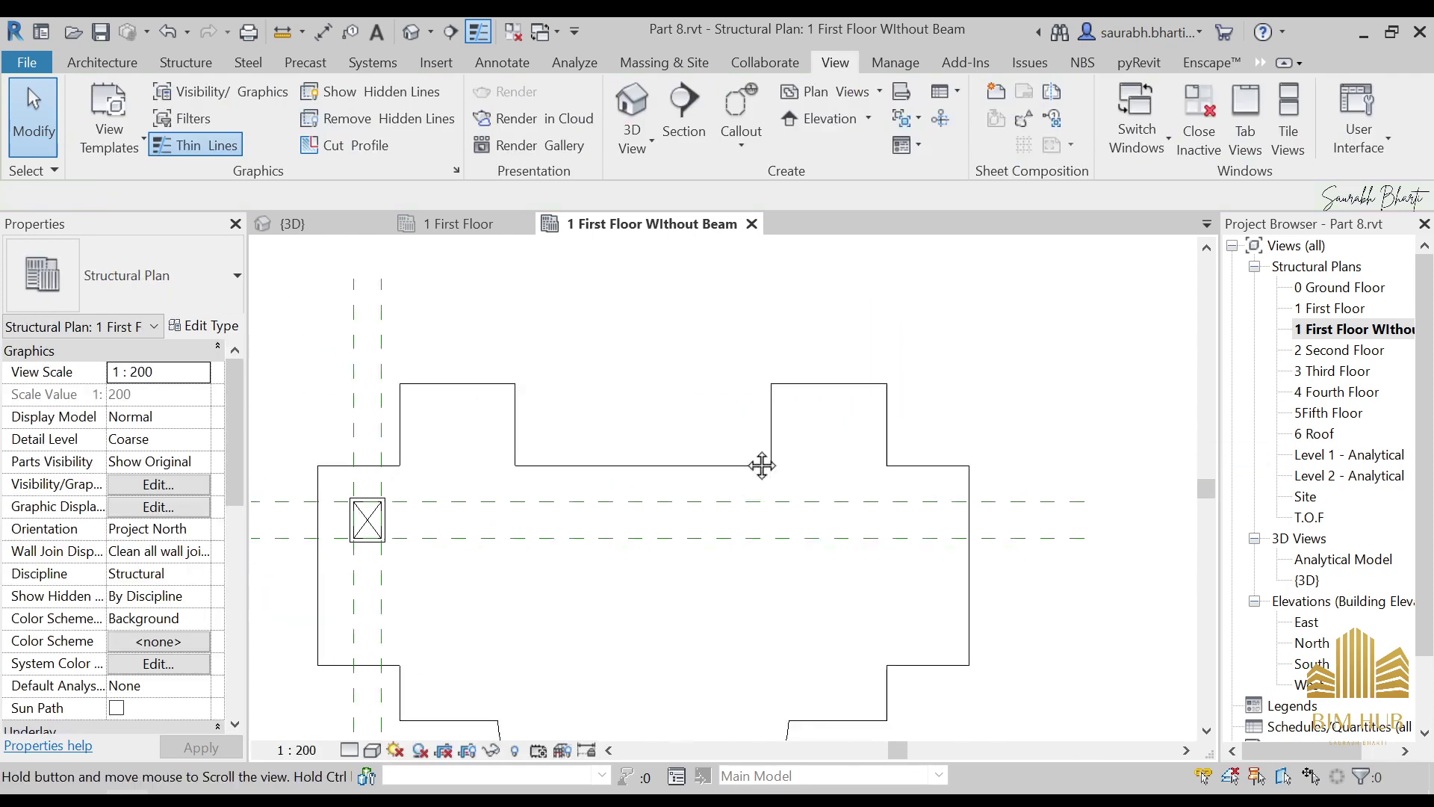
pyautogui.rightClick(609, 385)
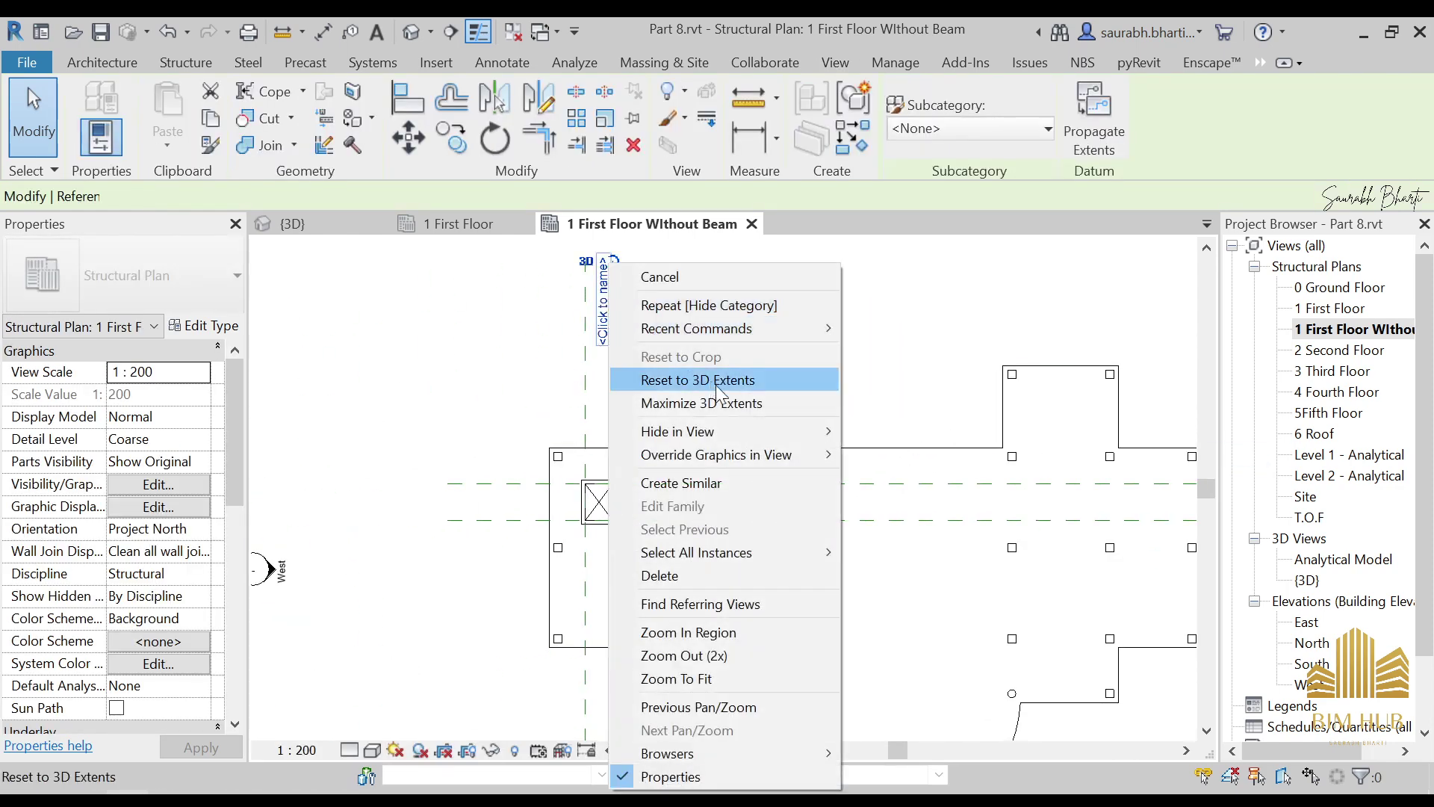
pyautogui.moveTo(737, 429)
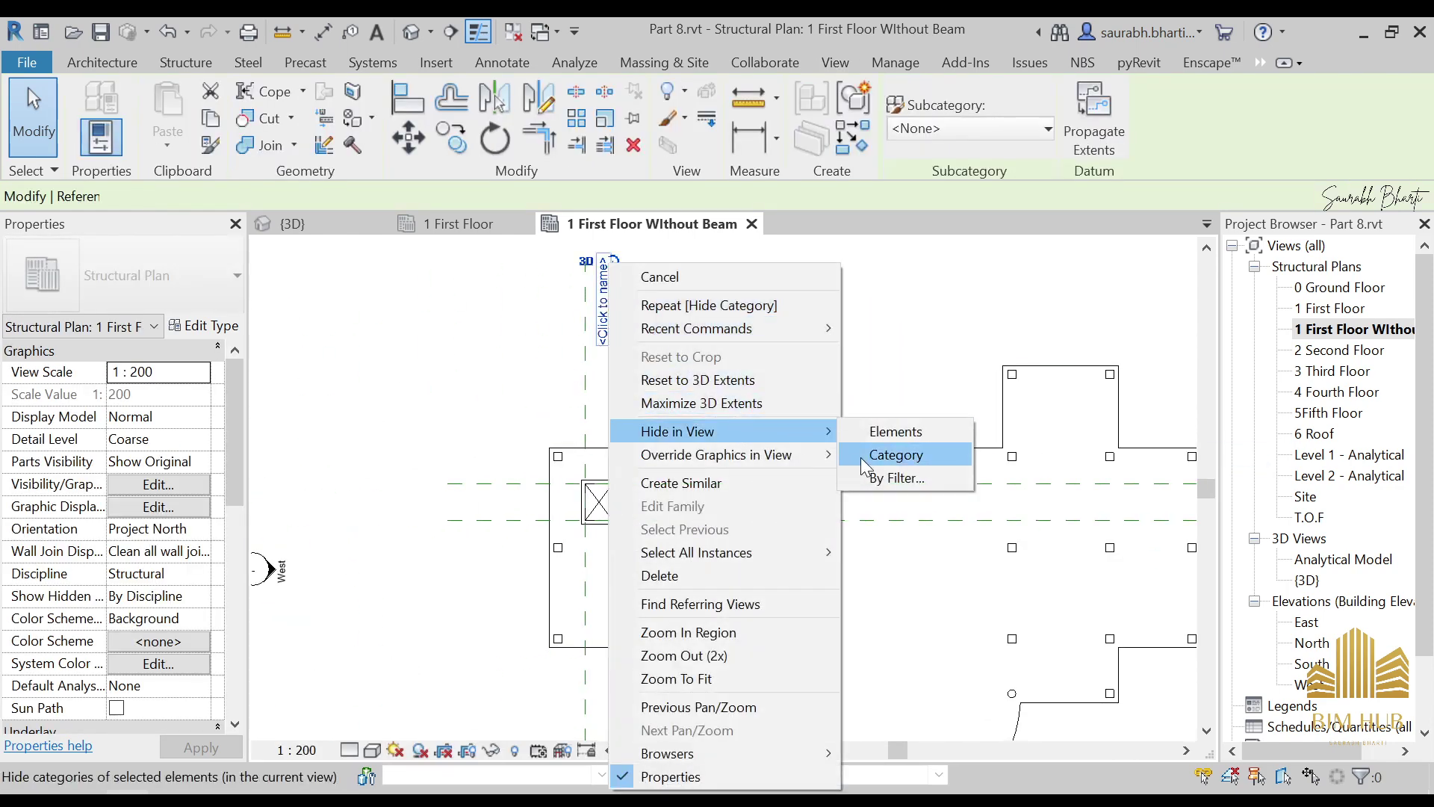
pyautogui.click(861, 457)
pyautogui.scroll(3, 770, 367)
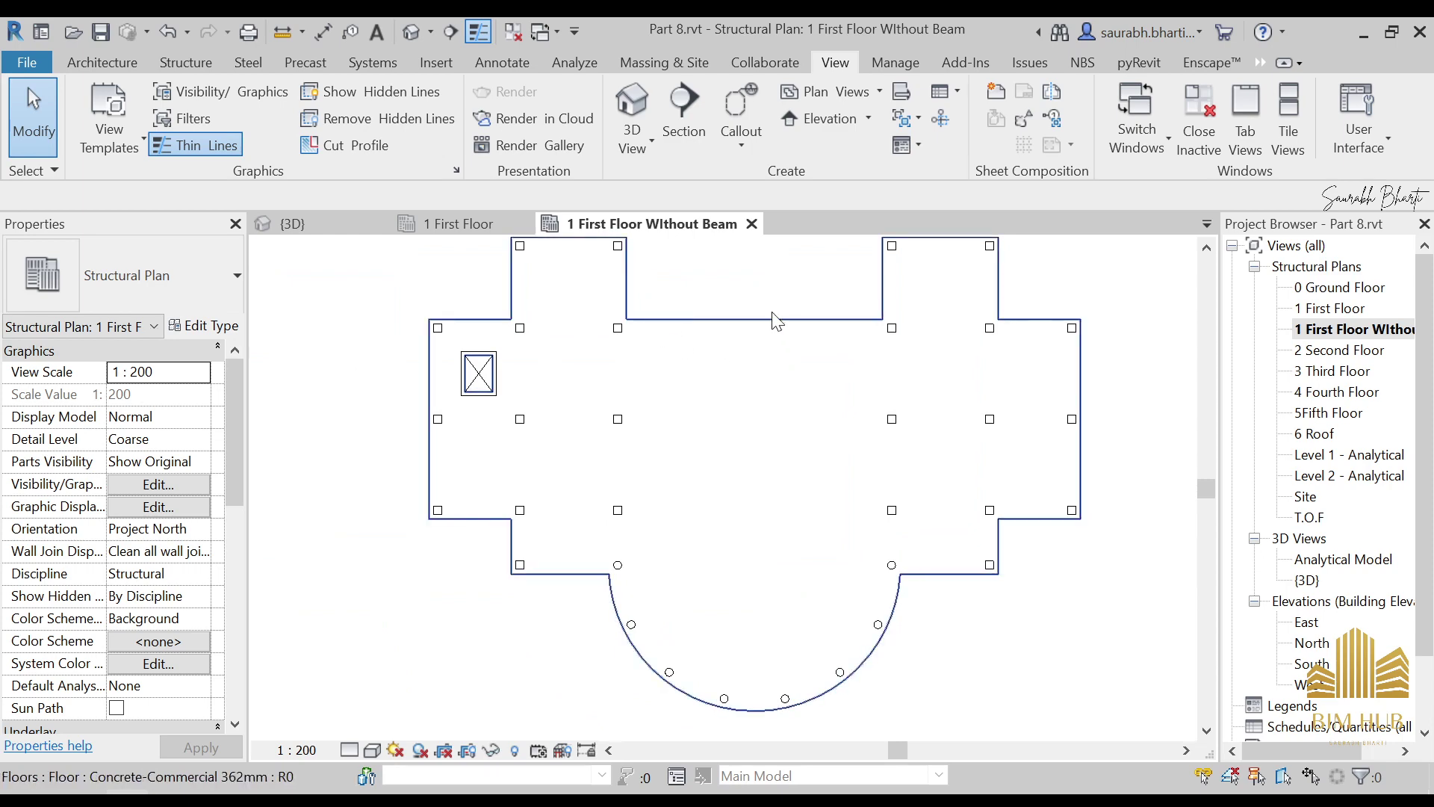
pyautogui.scroll(1, 710, 409)
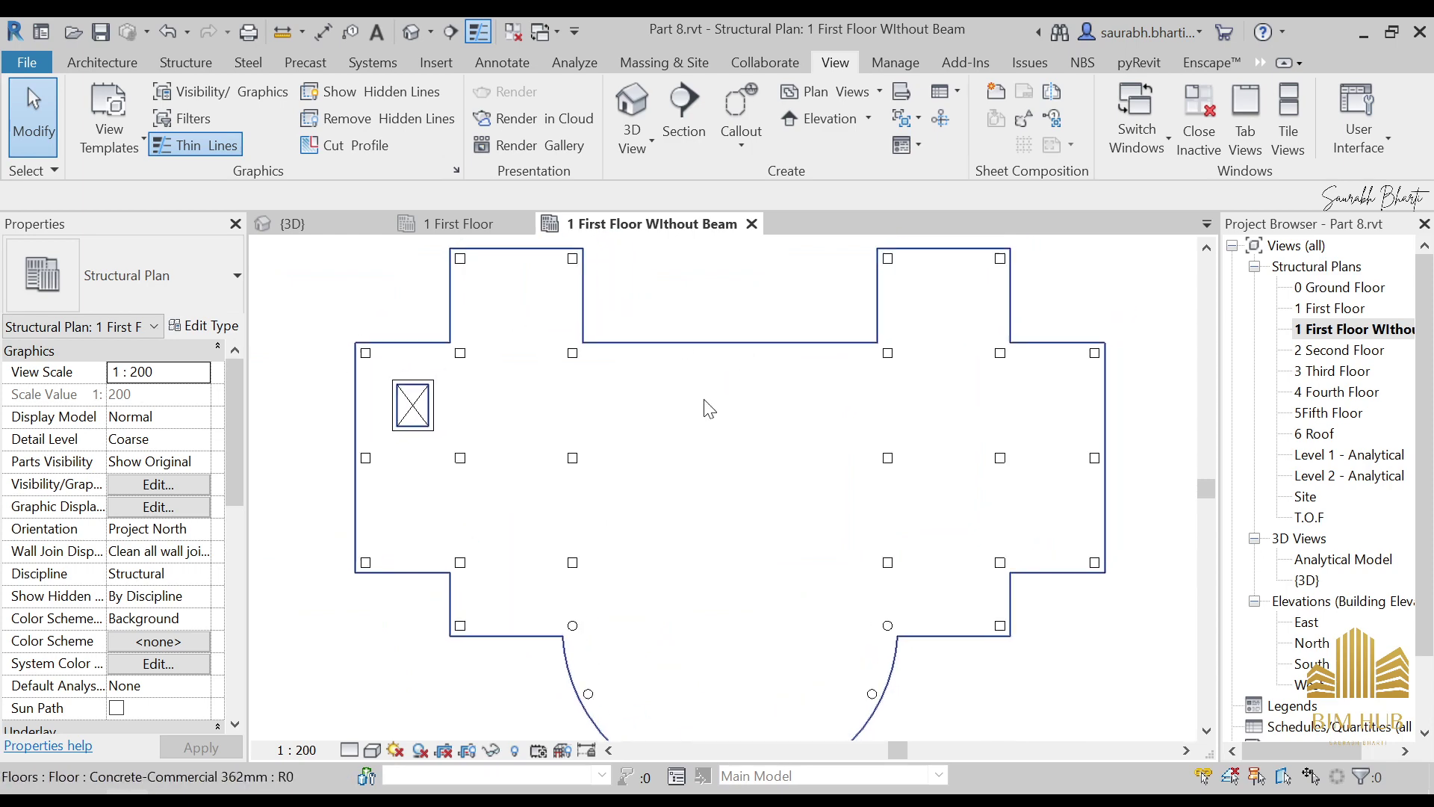
# Open the original 1 First Floor plan and duplicate it as a dependent view
pyautogui.doubleClick(1333, 309)
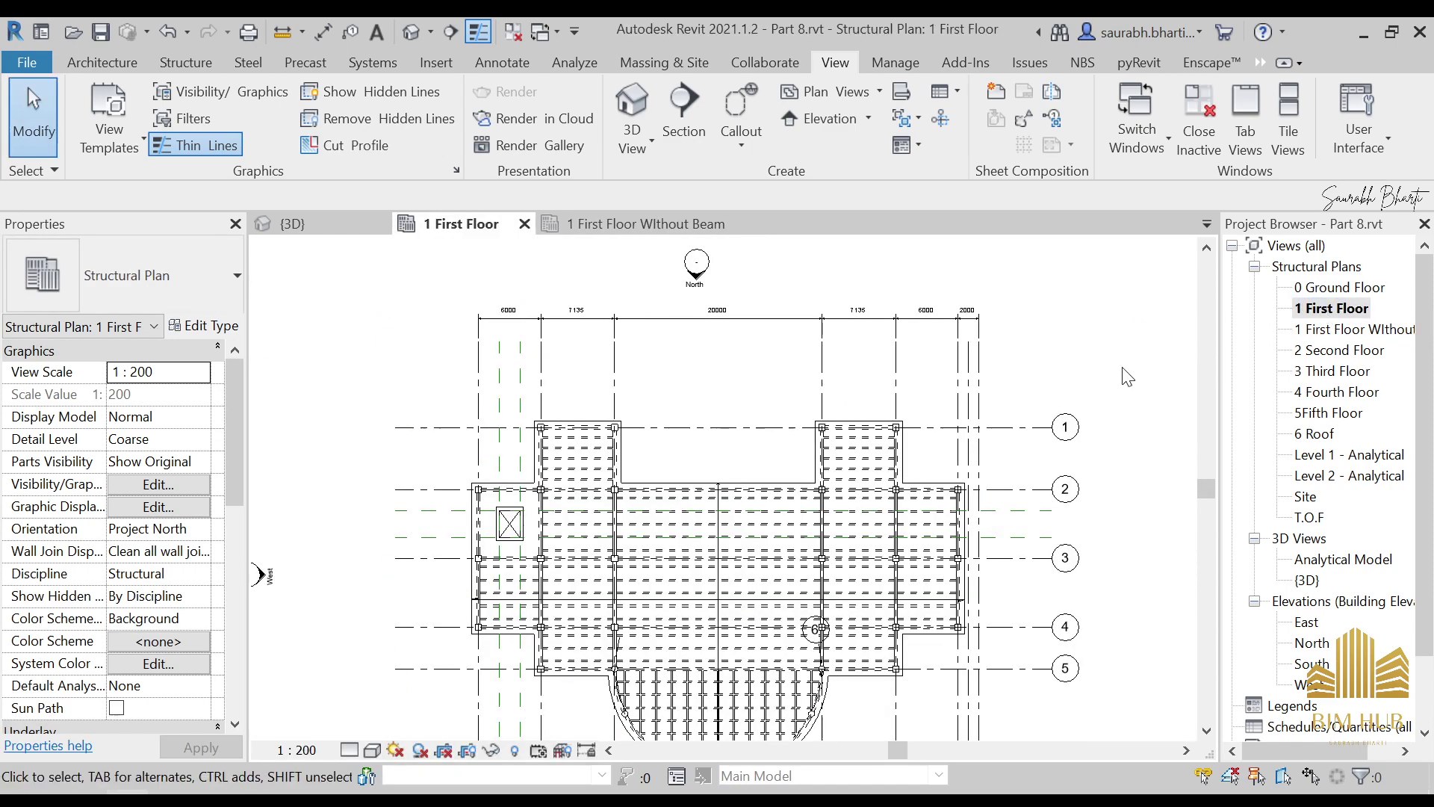
pyautogui.moveTo(655, 511); pyautogui.dragTo(645, 449, button='middle')
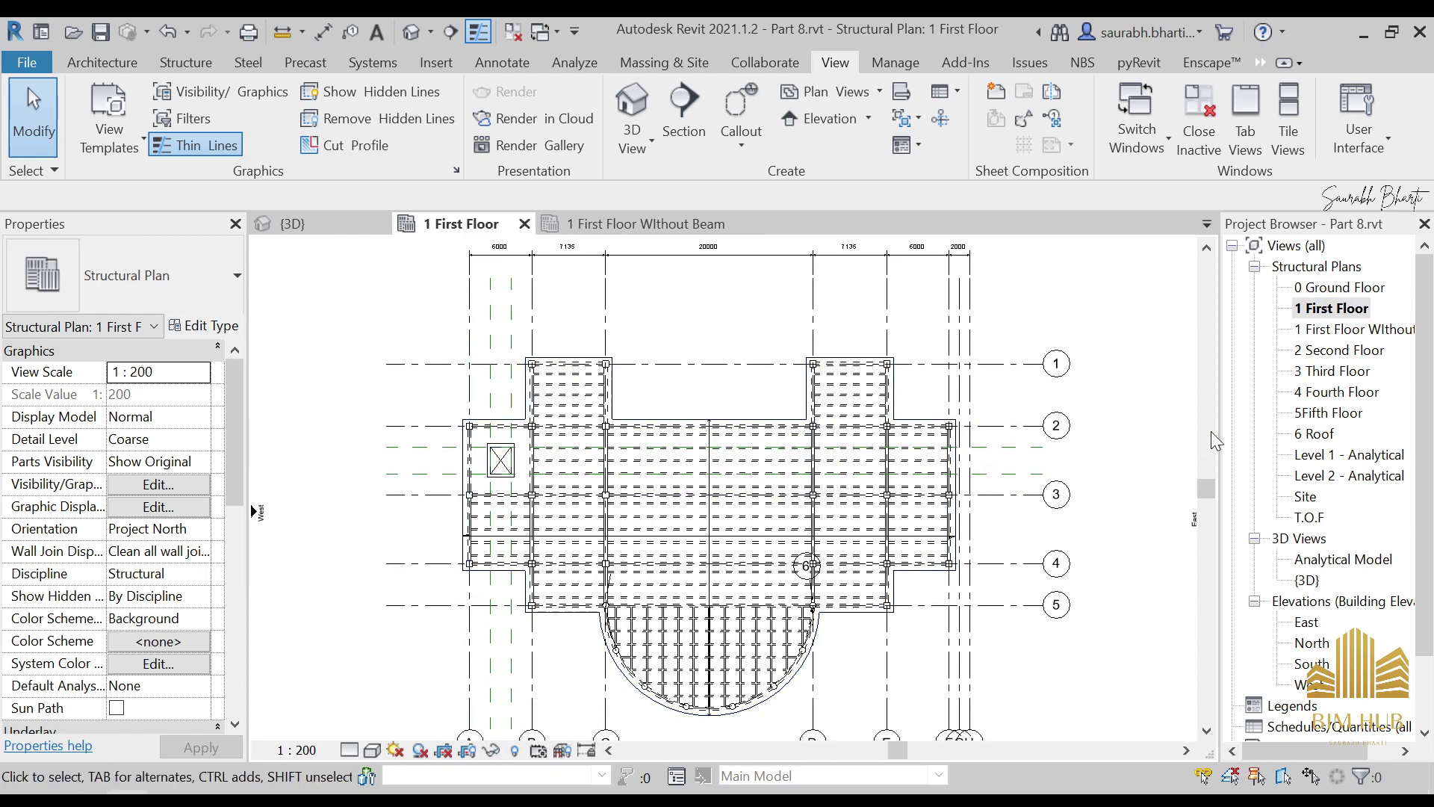
pyautogui.rightClick(1350, 312)
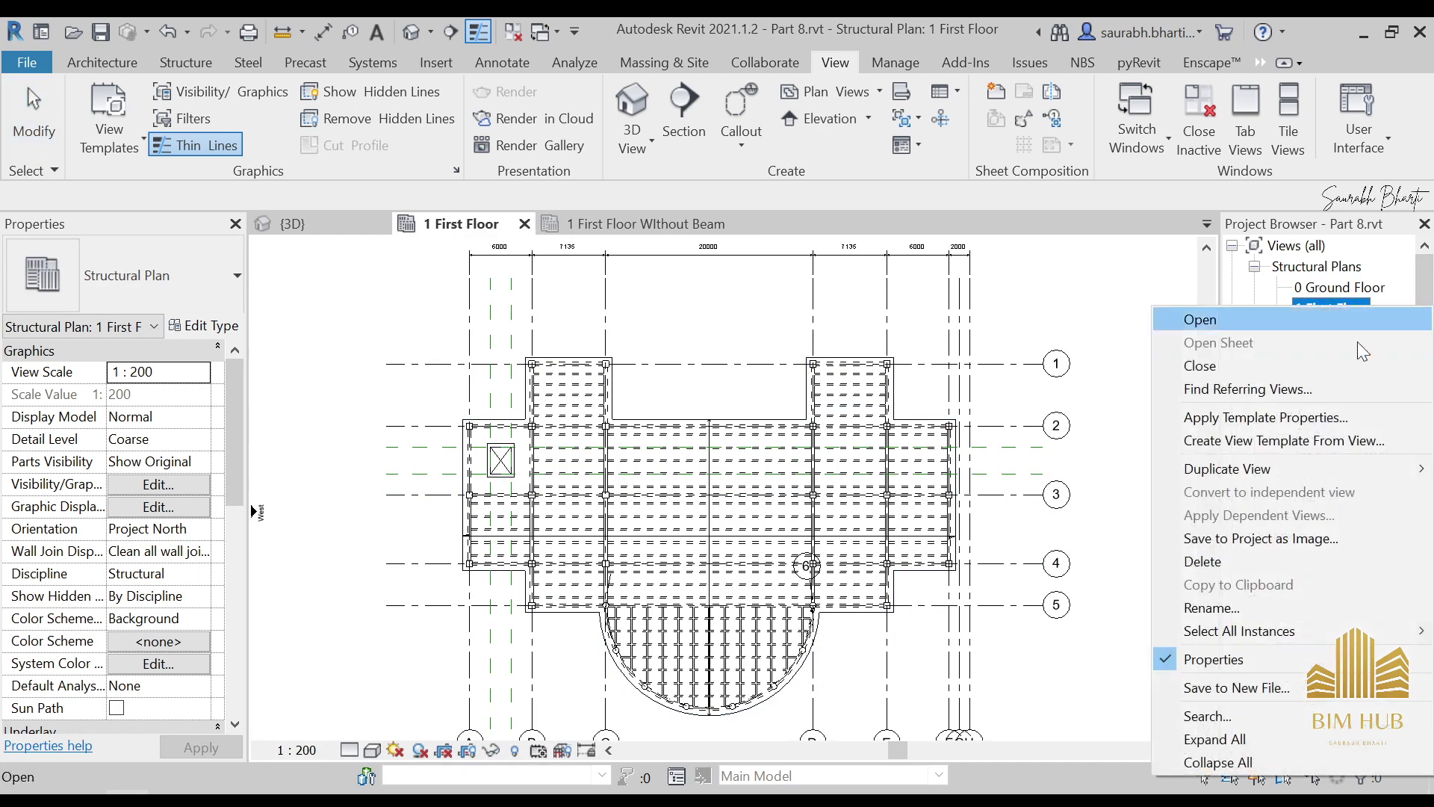
pyautogui.moveTo(1310, 466)
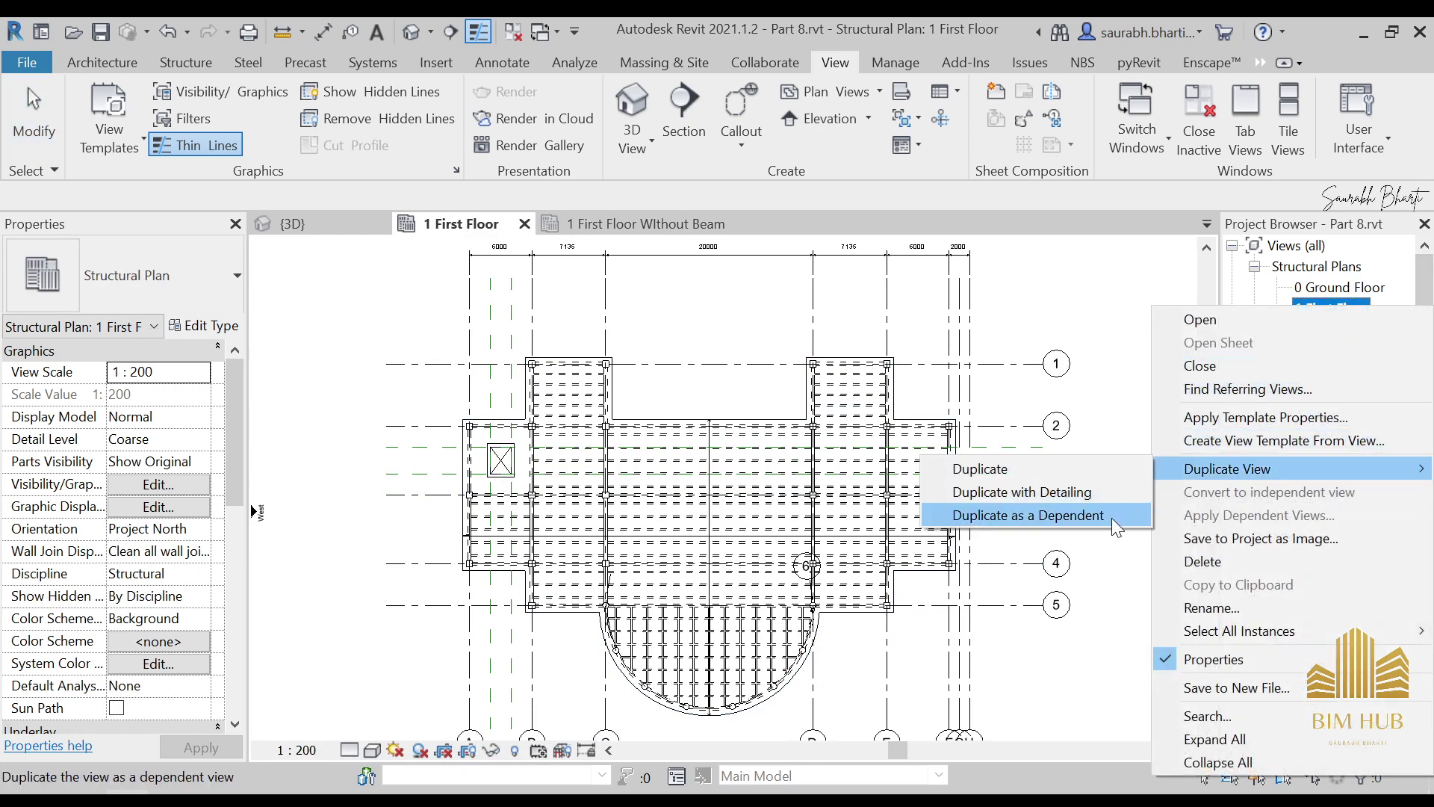
pyautogui.click(1111, 515)
pyautogui.scroll(-3, 945, 402)
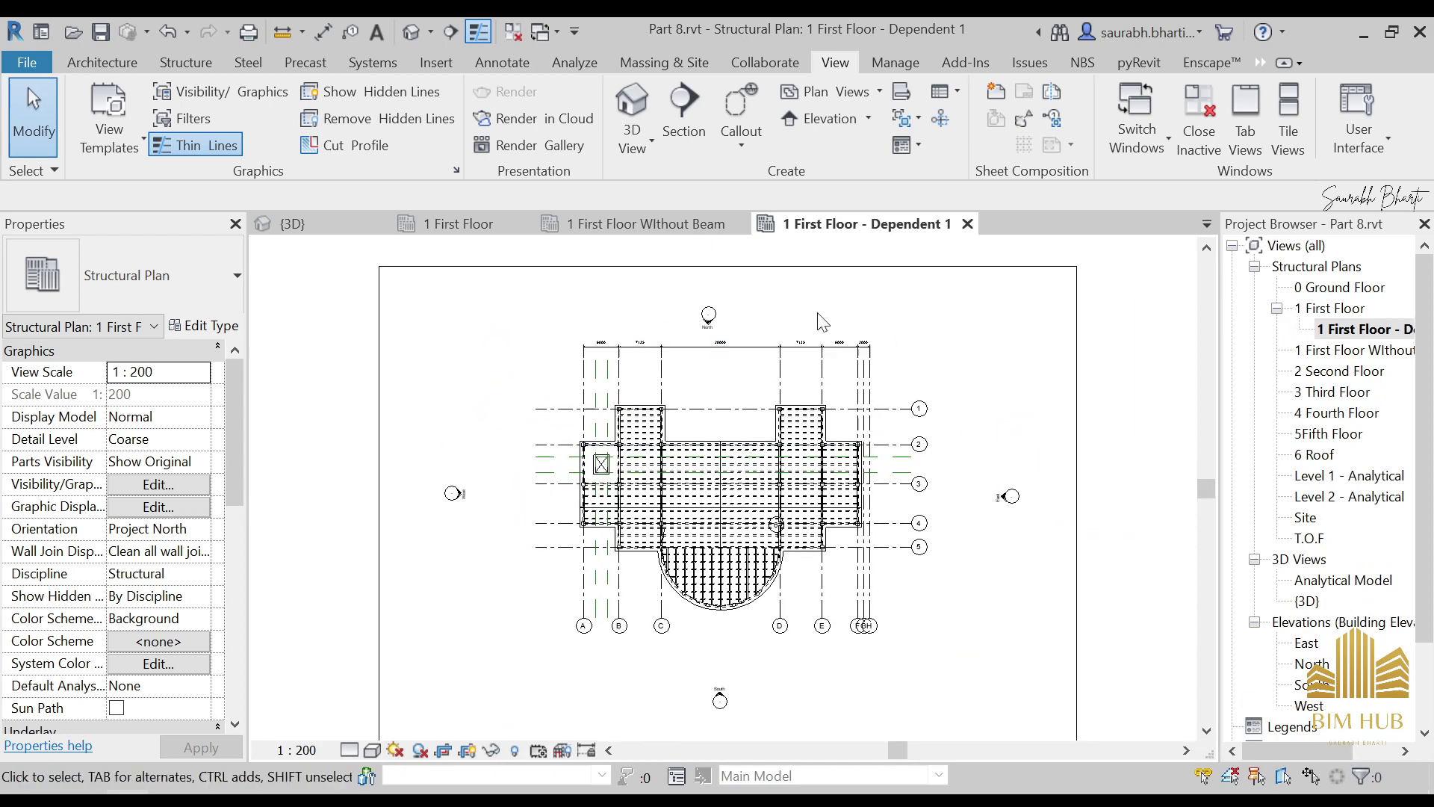
pyautogui.rightClick(1391, 330)
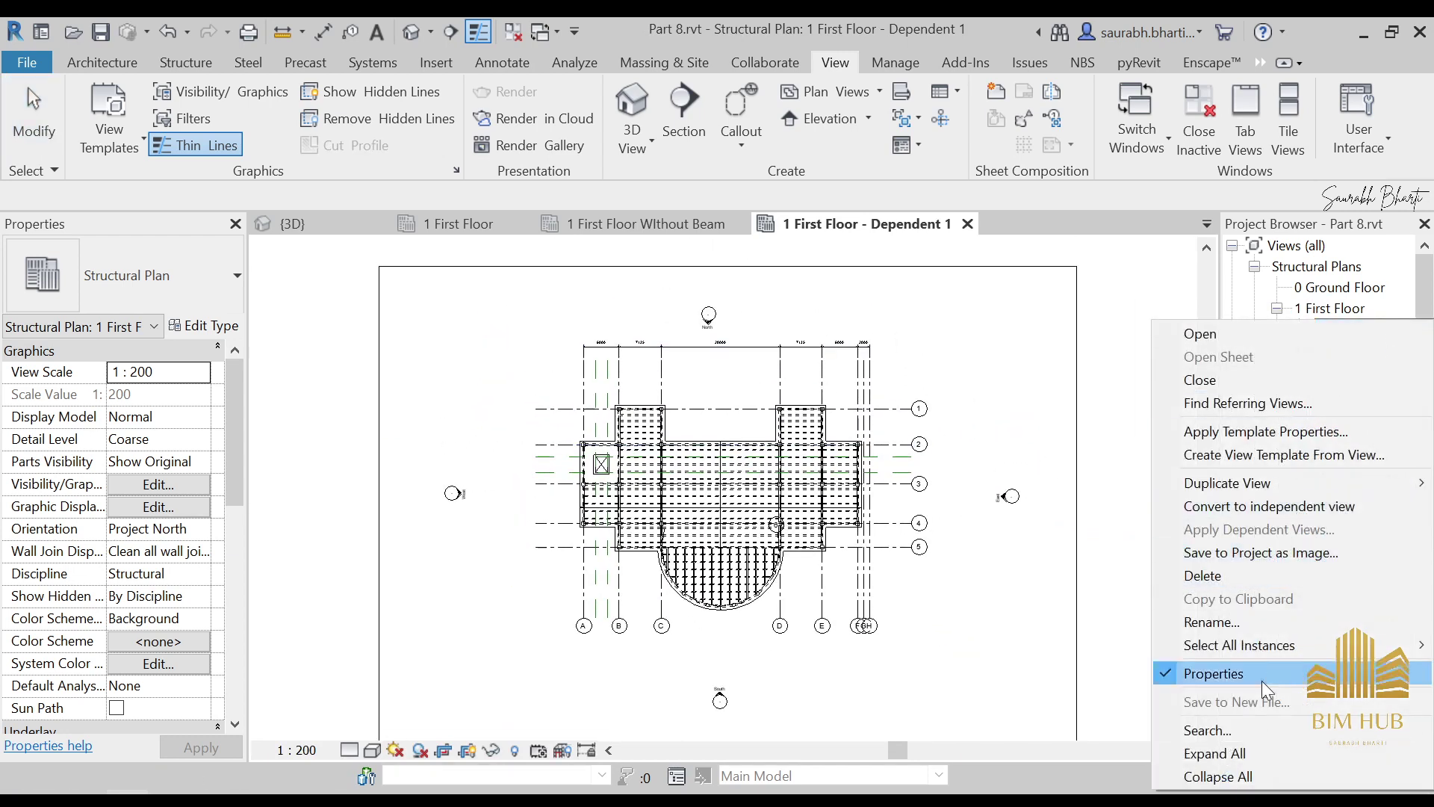
pyautogui.click(1212, 622)
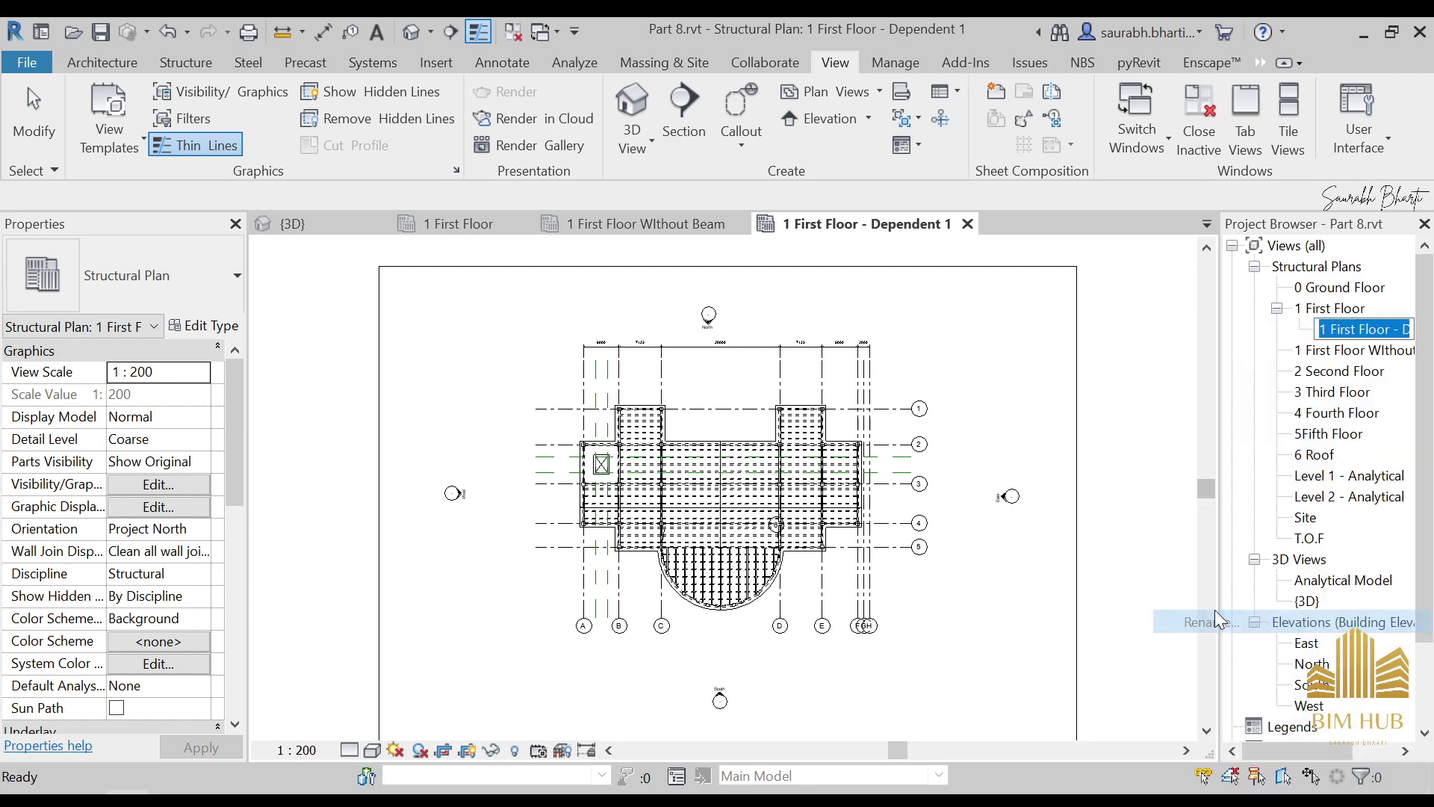
pyautogui.click(1390, 329)
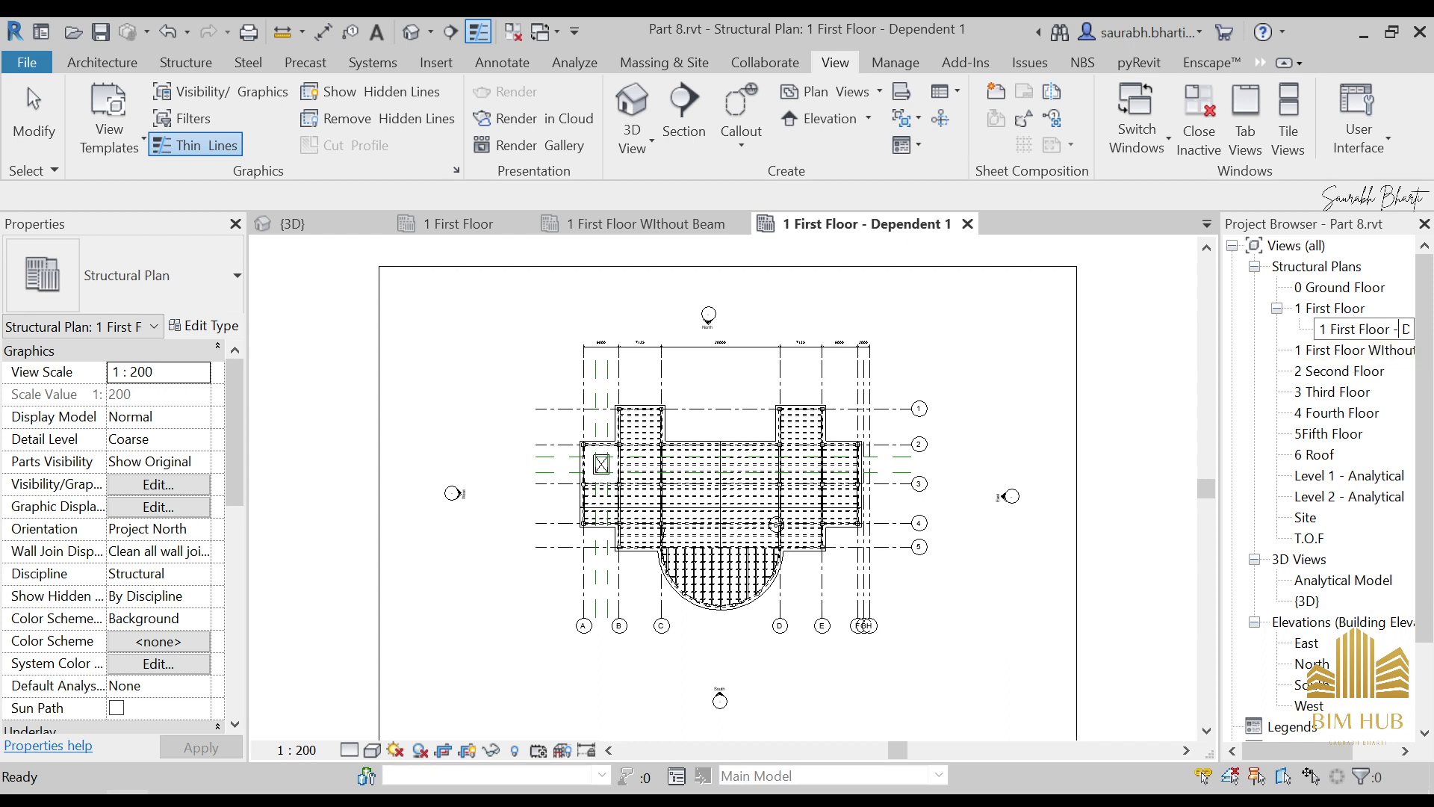
pyautogui.scroll(-1, 799, 421)
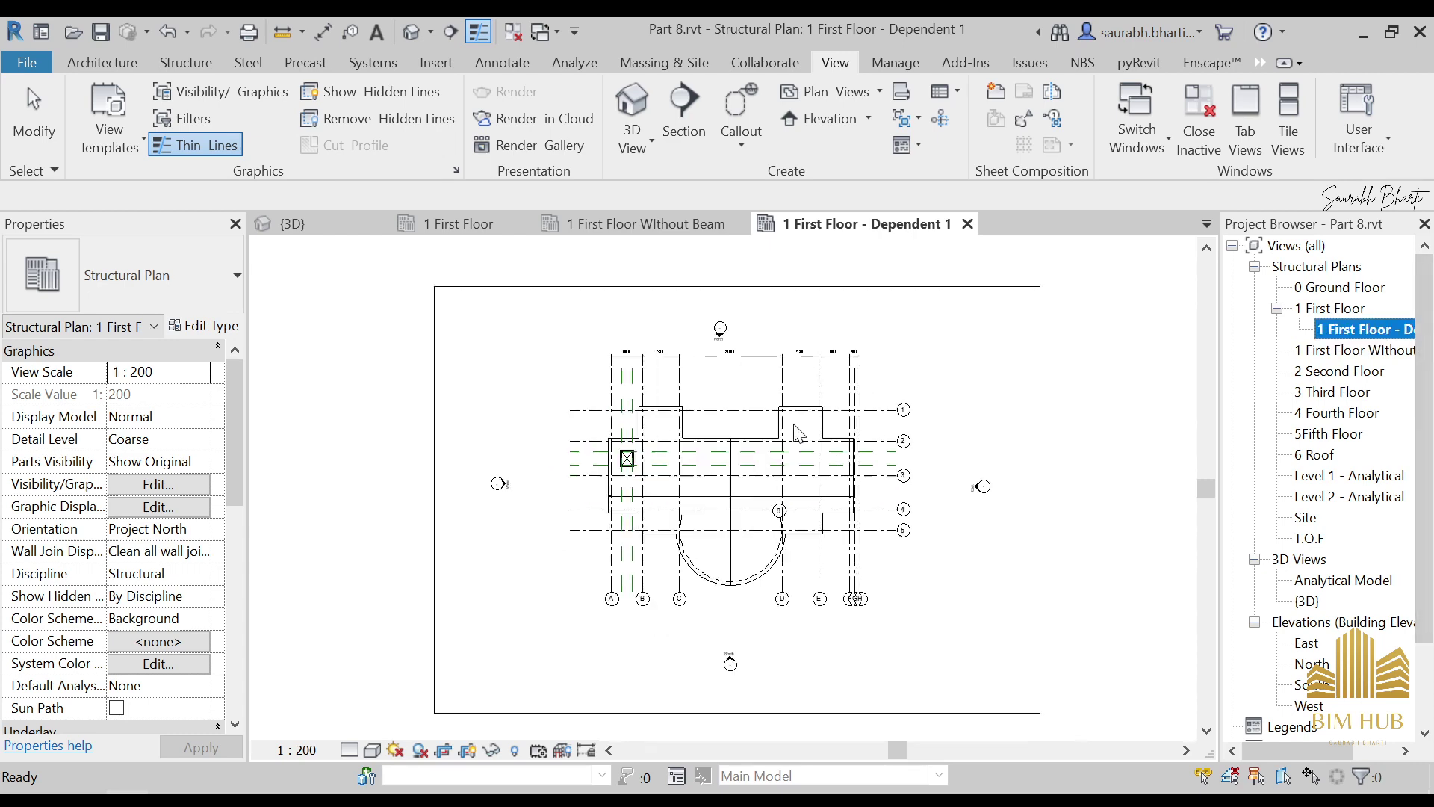
pyautogui.rightClick(1348, 329)
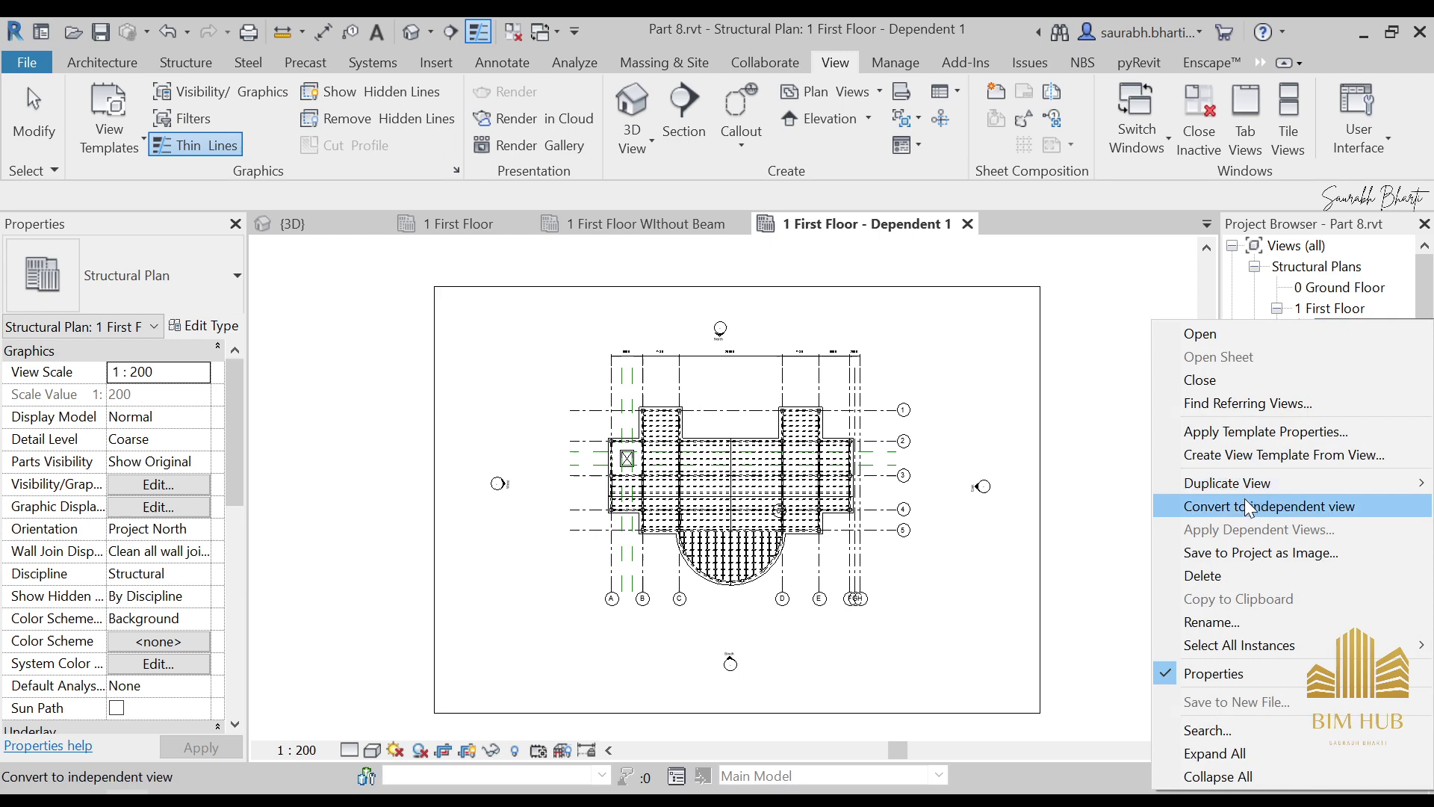
pyautogui.click(1241, 624)
pyautogui.click(1399, 329)
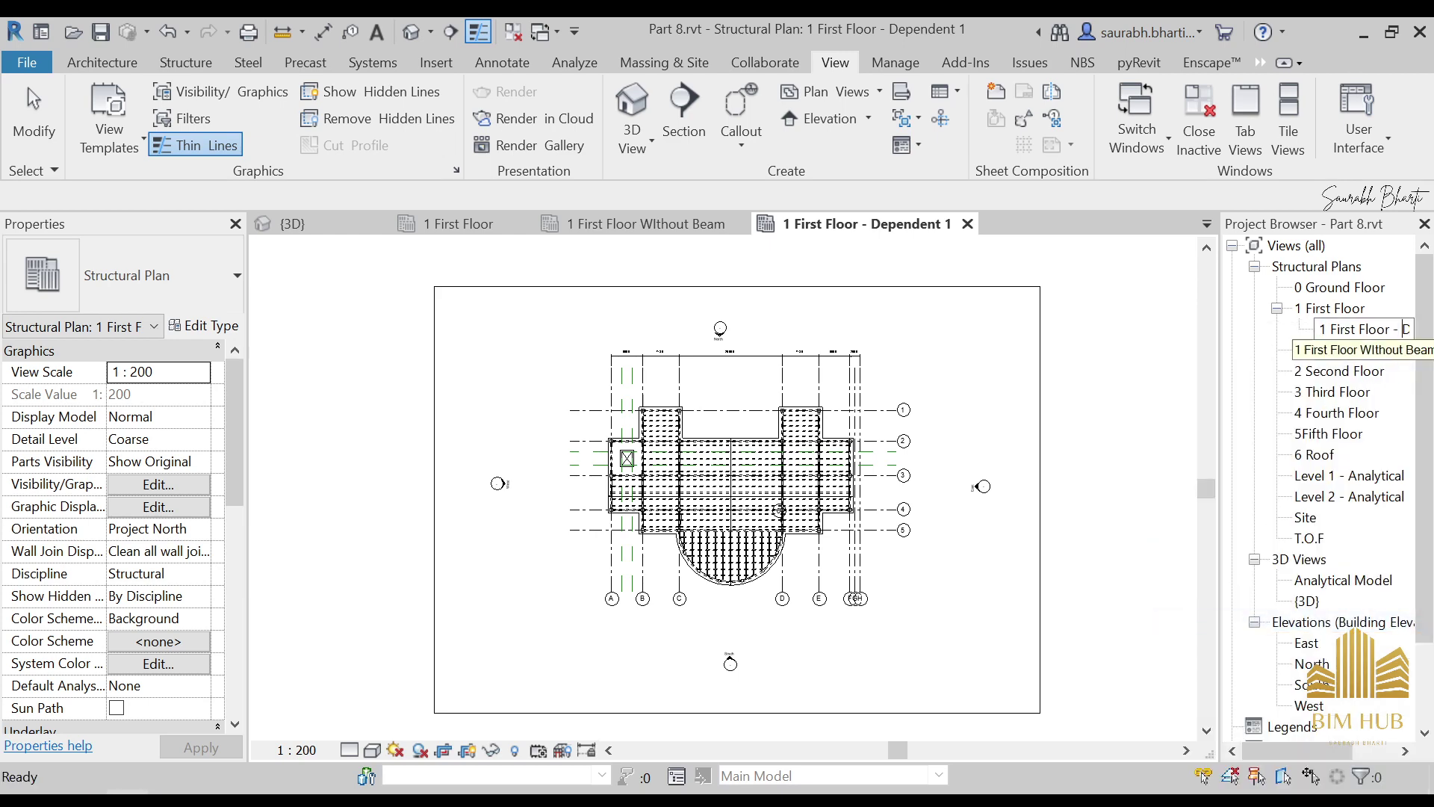
pyautogui.moveTo(1402, 330); pyautogui.dragTo(1428, 331)
pyautogui.scroll(-2, 719, 632)
pyautogui.scroll(6, 735, 675)
pyautogui.scroll(-3, 695, 529)
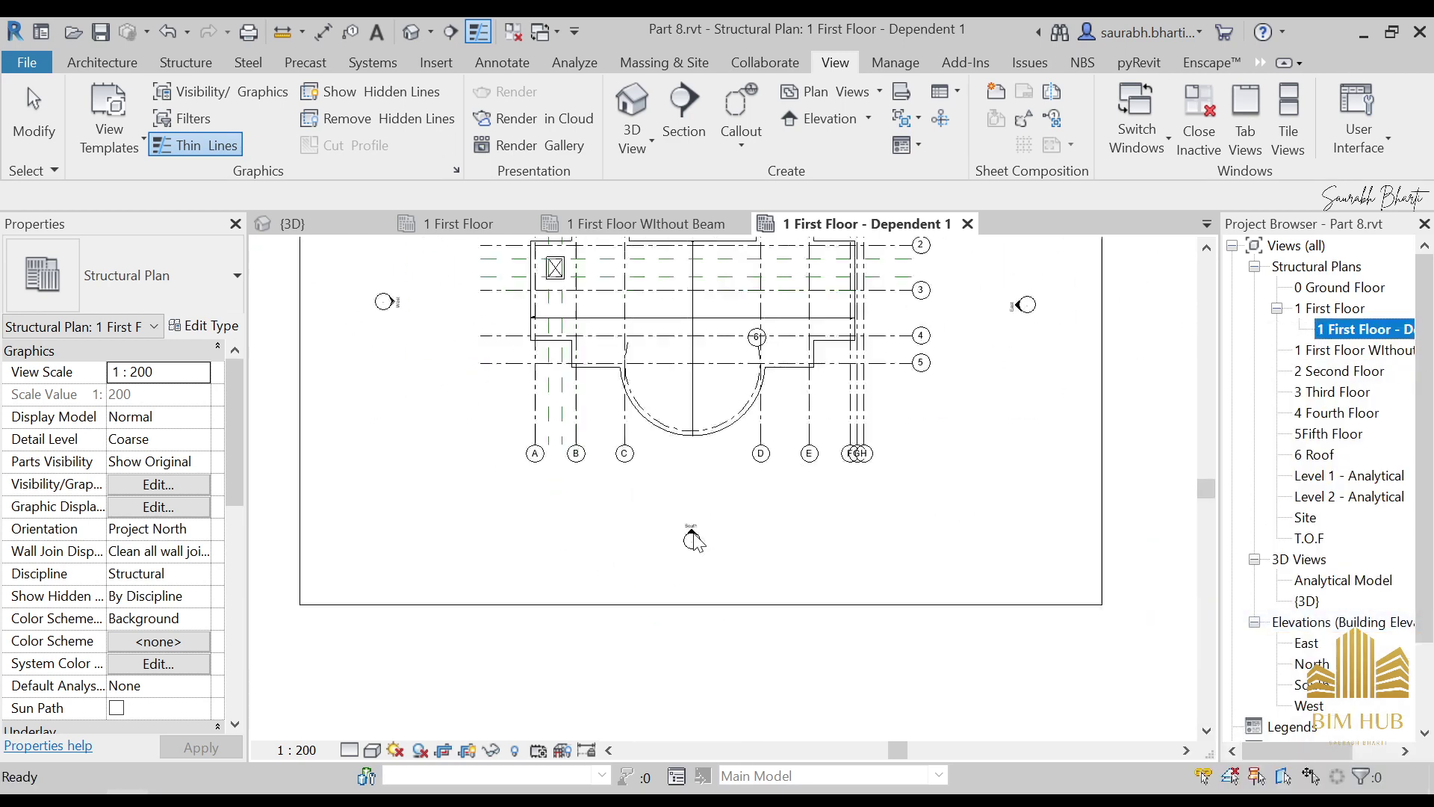
pyautogui.scroll(-1, 694, 532)
pyautogui.click(708, 520)
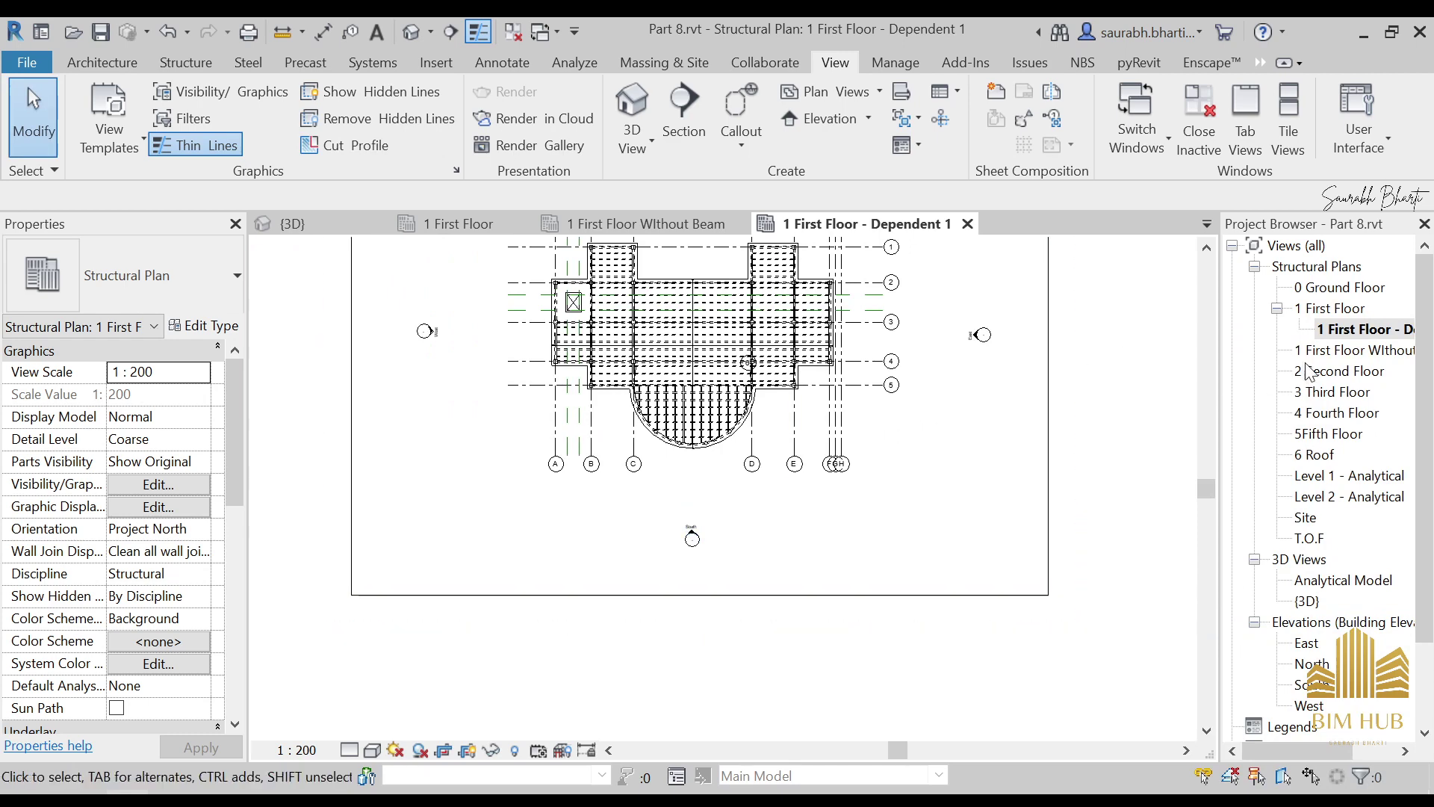
# Duplicate the 1 First Floor structural plan as a second dependent view
pyautogui.click(1378, 330)
pyautogui.rightClick(1374, 329)
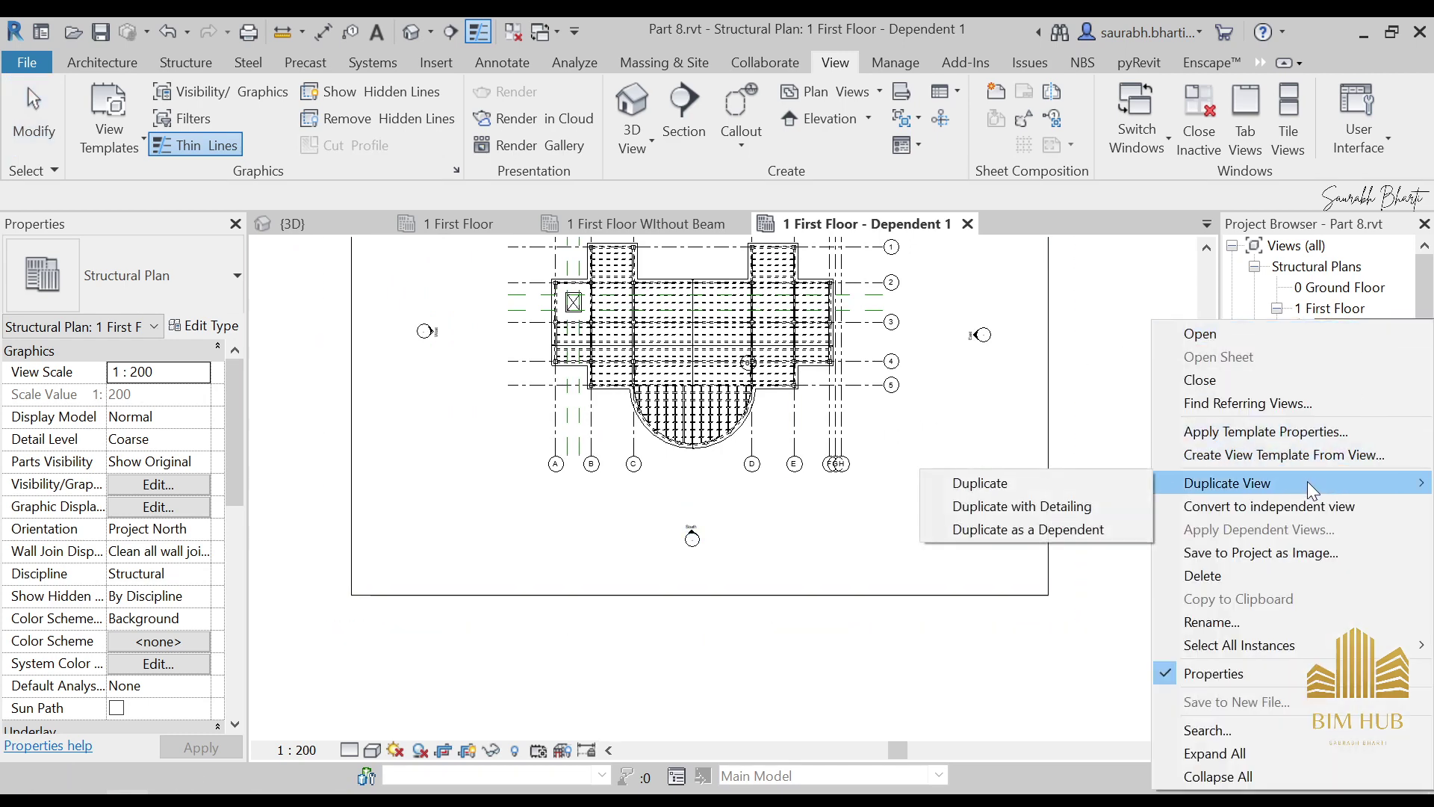
pyautogui.press('Escape')
pyautogui.rightClick(1352, 323)
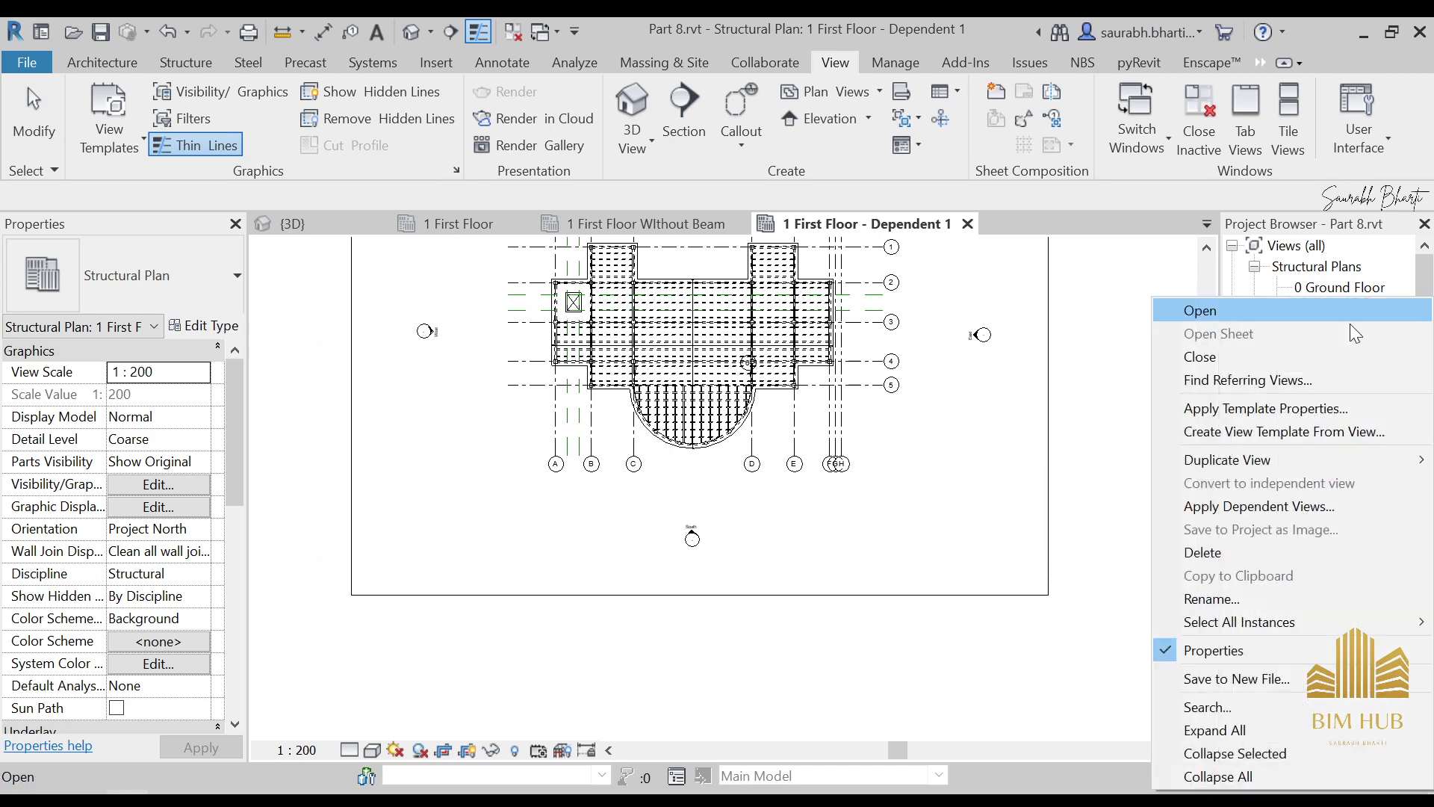
pyautogui.moveTo(1261, 460)
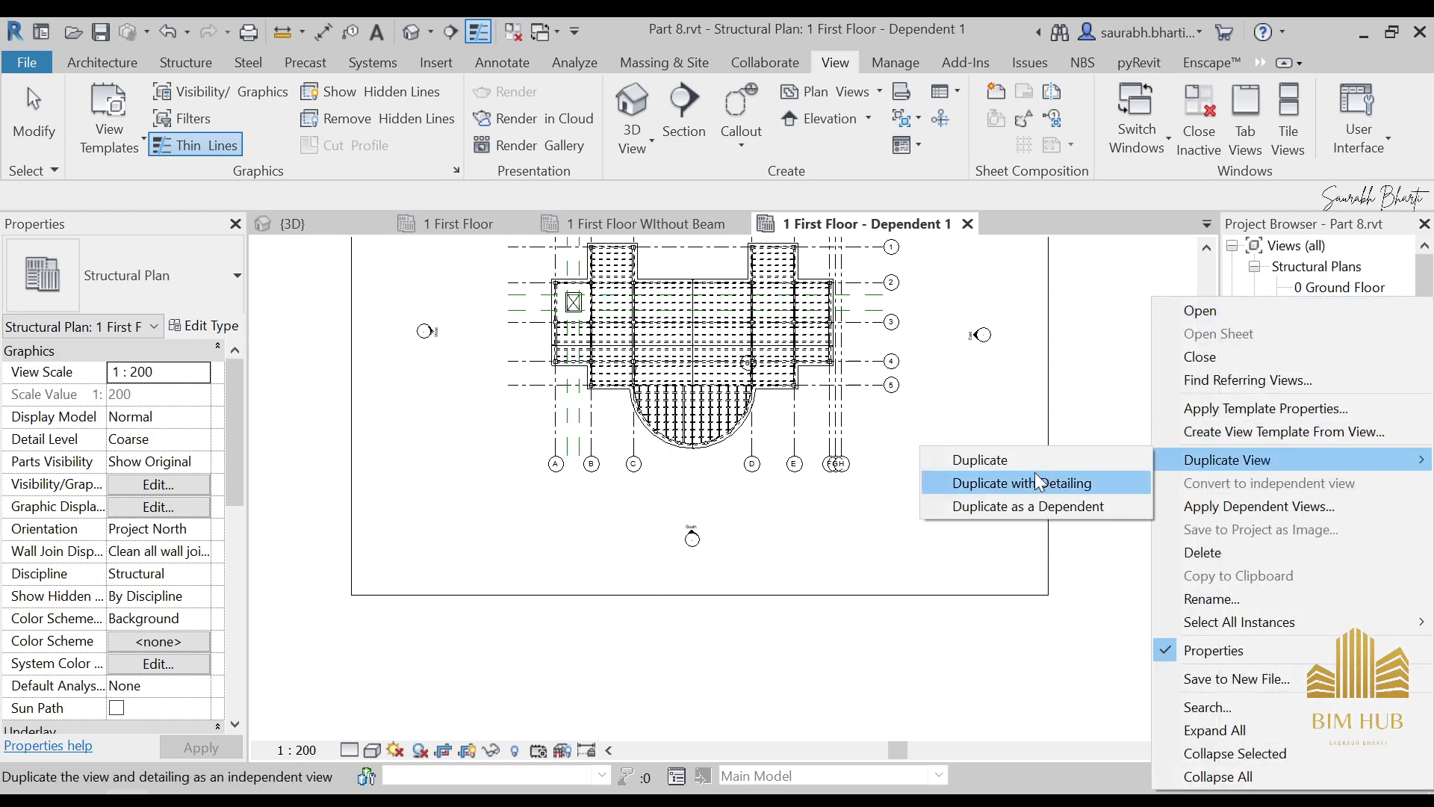
pyautogui.click(1059, 505)
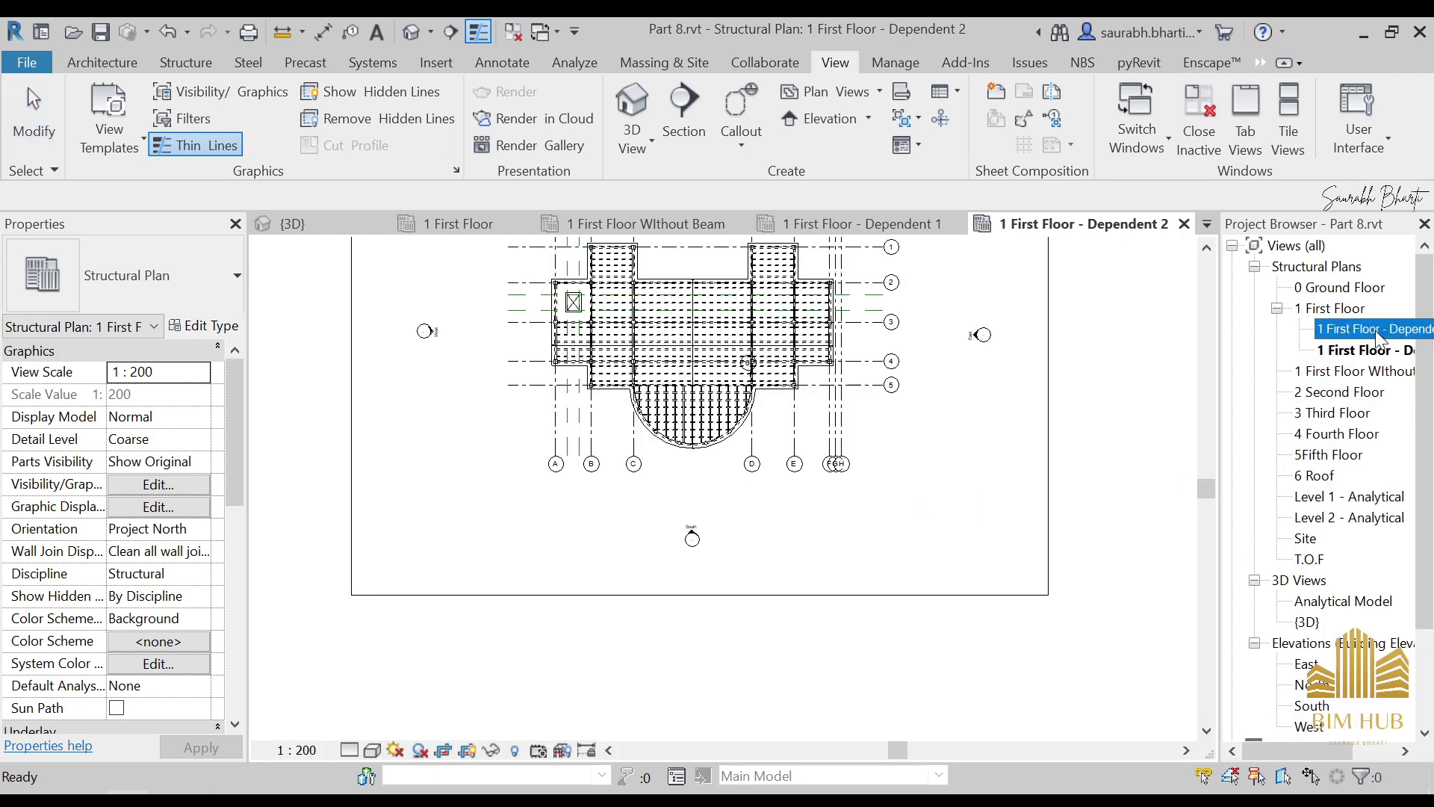
# Rename the first dependent view as 1 First Floor -North
pyautogui.click(1377, 331)
pyautogui.rightClick(1402, 331)
pyautogui.click(1399, 329)
pyautogui.moveTo(1399, 329); pyautogui.dragTo(1423, 329)
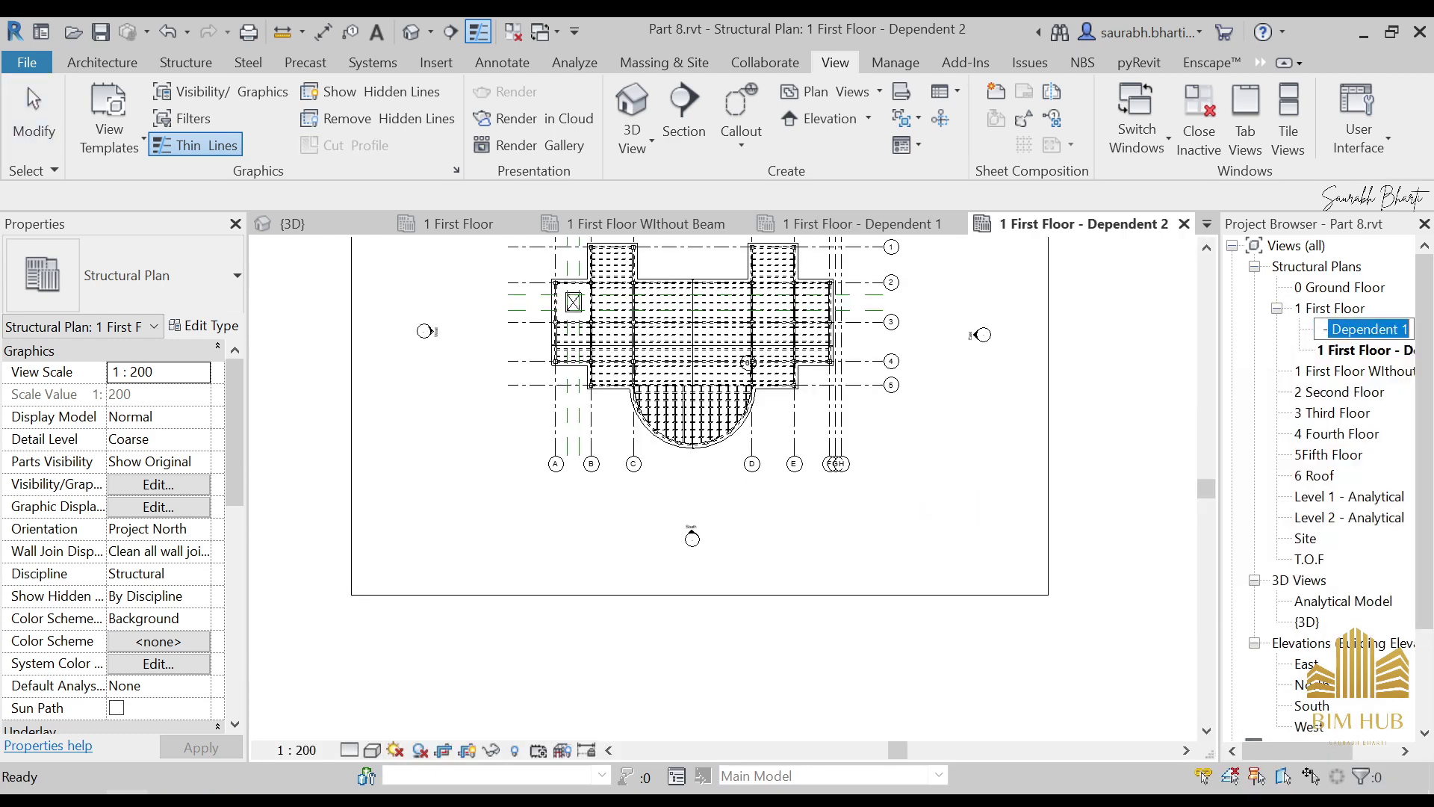
pyautogui.write('North')
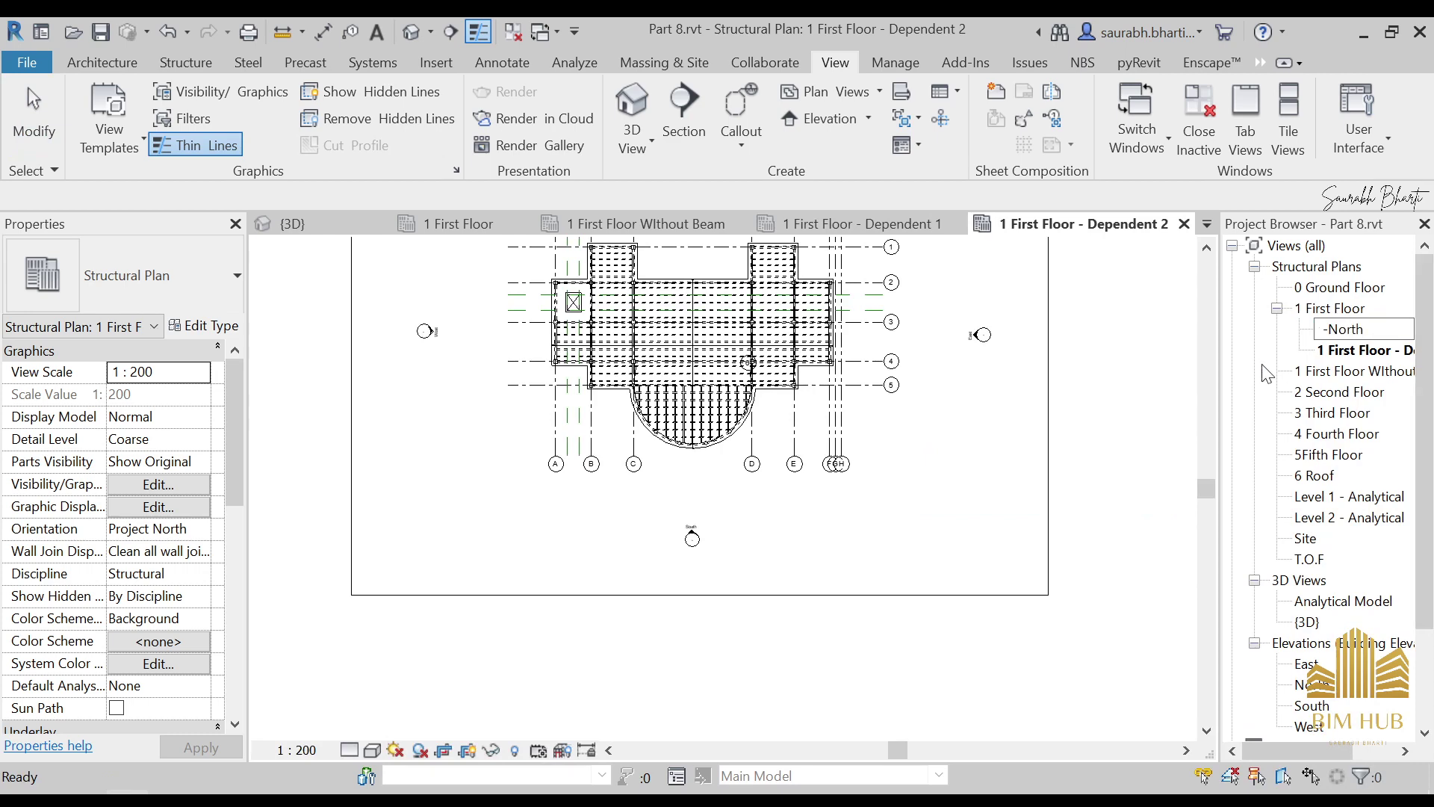
pyautogui.press('Return')
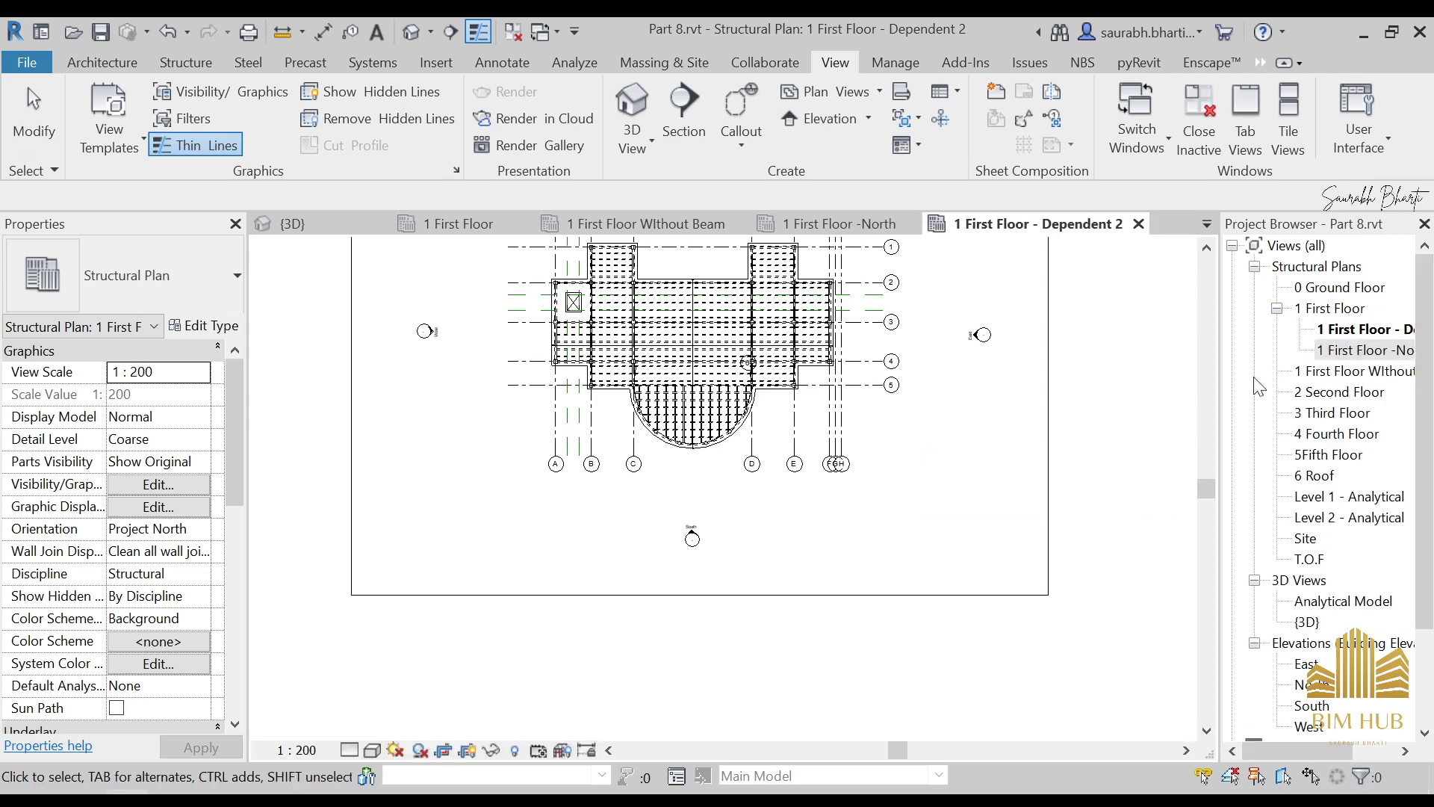
# Rename the second dependent view as 1 First Floor - South and widen the project browser to show the full view names
pyautogui.rightClick(1404, 357)
pyautogui.click(1386, 334)
pyautogui.rightClick(1392, 333)
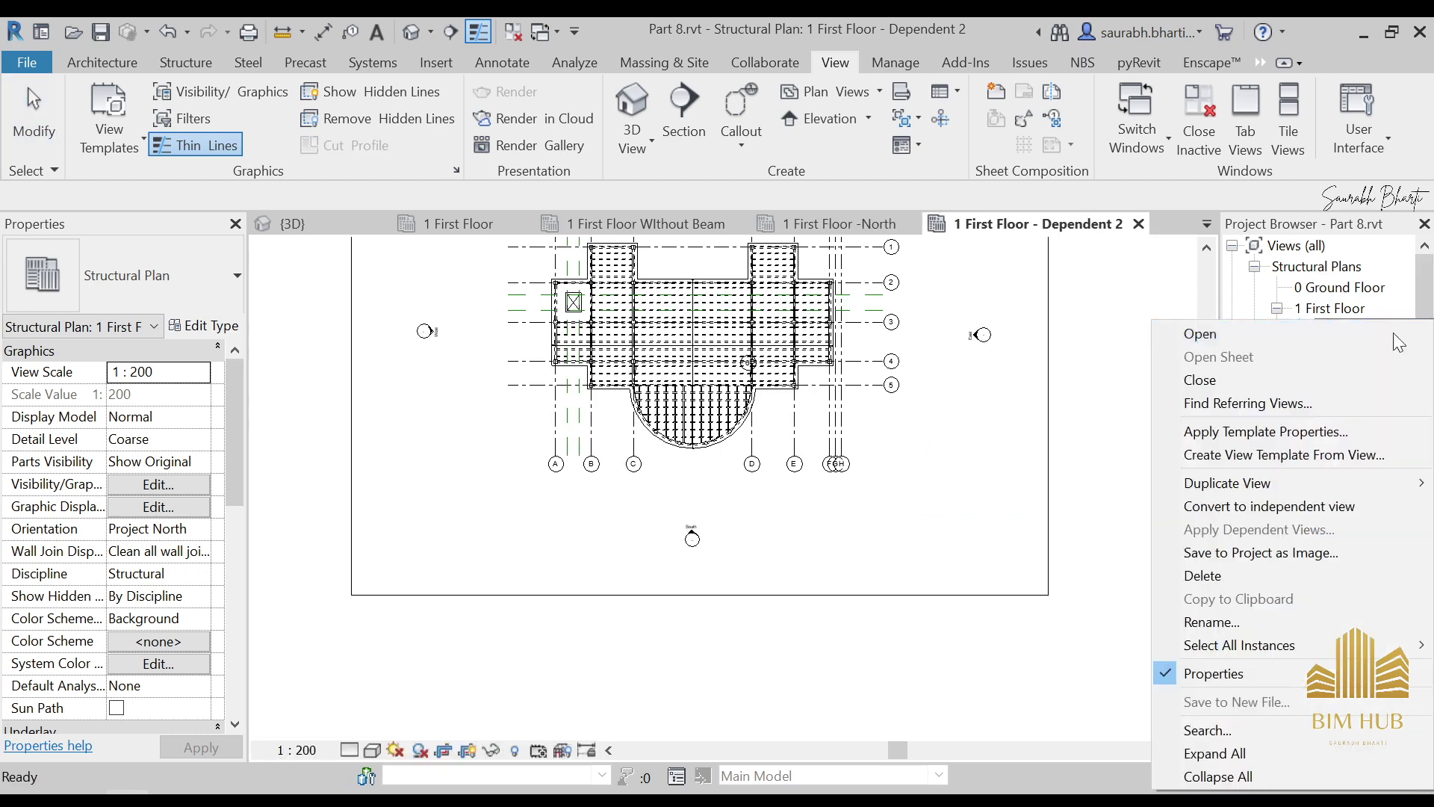
pyautogui.click(1290, 620)
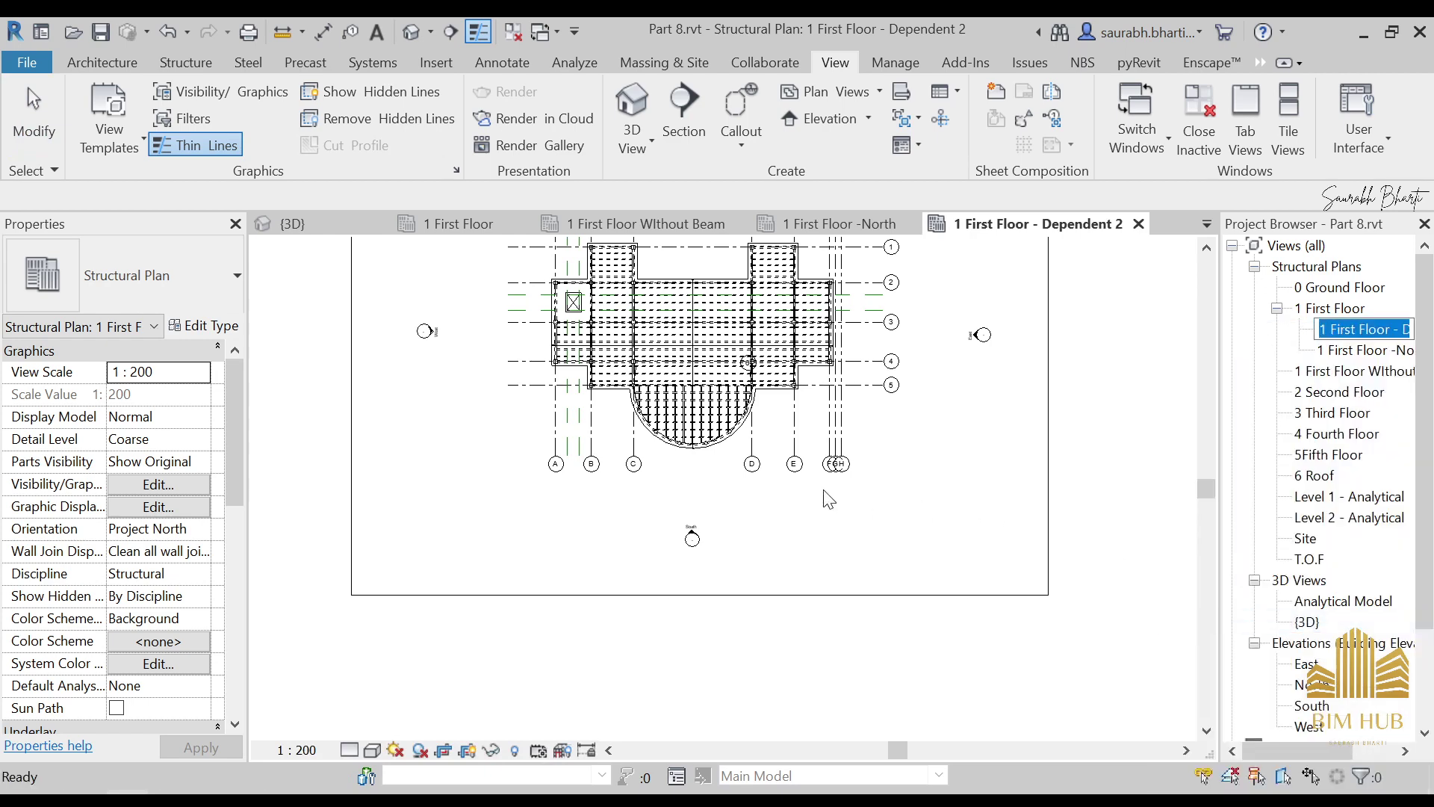
pyautogui.moveTo(1400, 330); pyautogui.dragTo(1427, 331)
pyautogui.write('South')
pyautogui.press('Return')
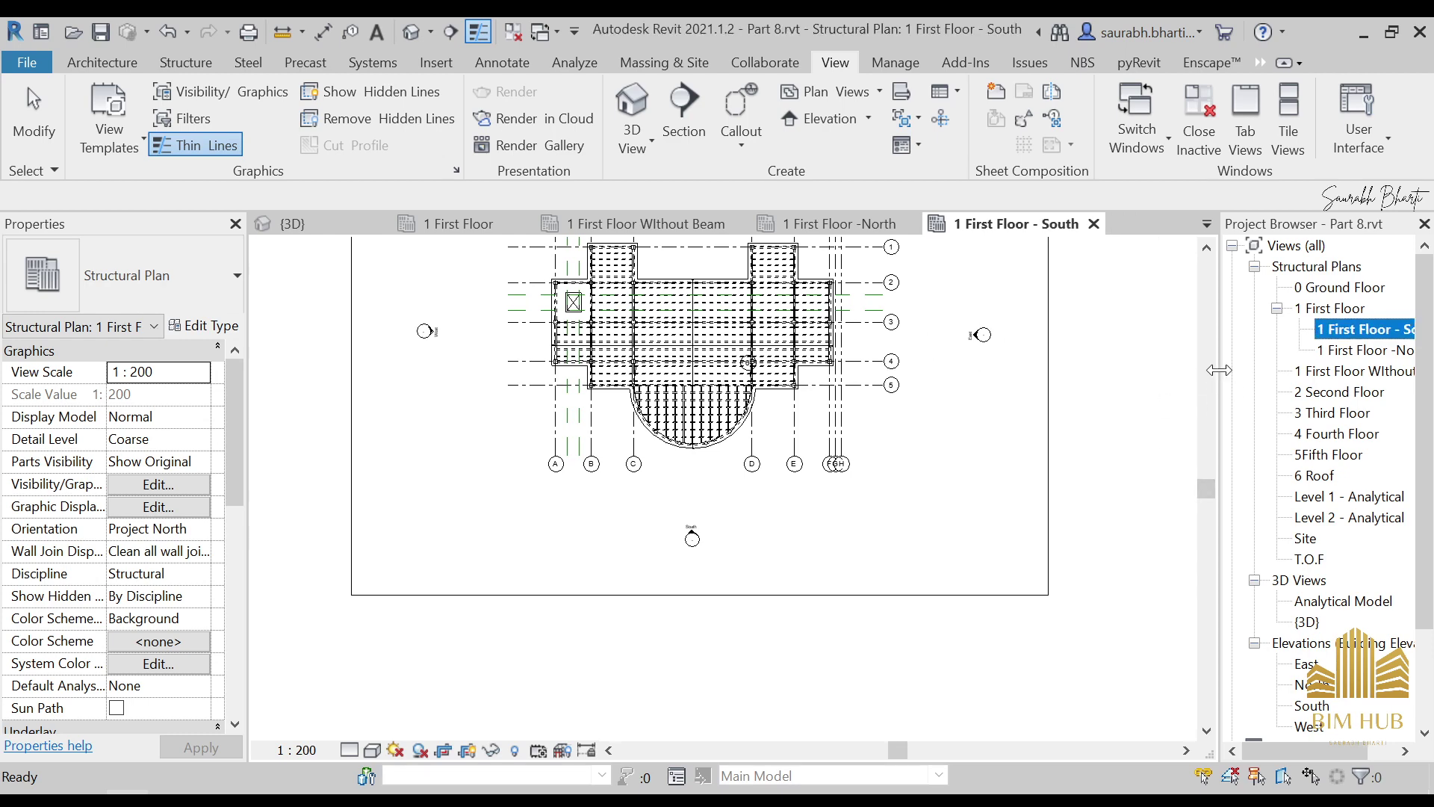
pyautogui.moveTo(1219, 370); pyautogui.dragTo(1176, 370)
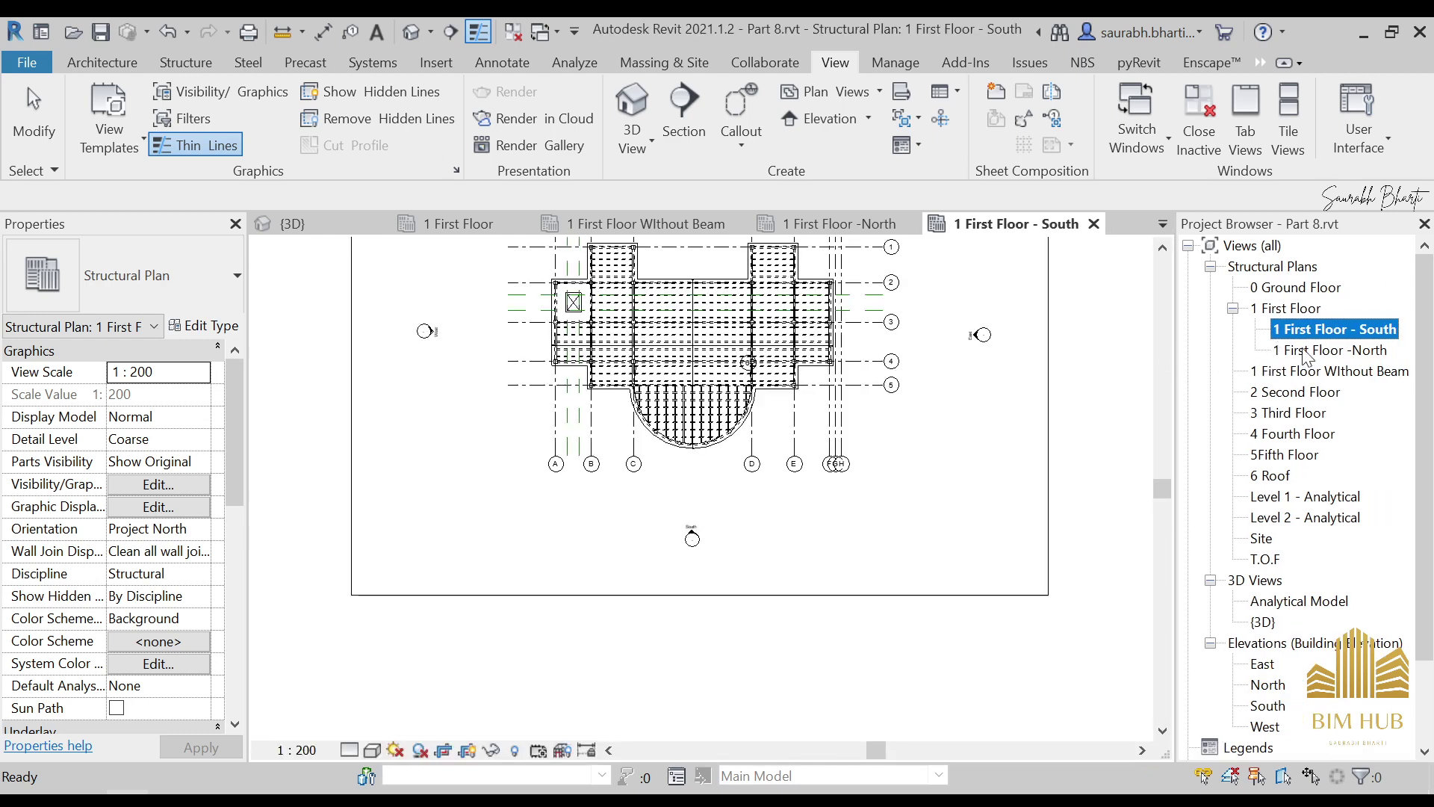
# Select the crop region around the 1 First Floor - South plan and examine its boundary and controls
pyautogui.scroll(3, 721, 431)
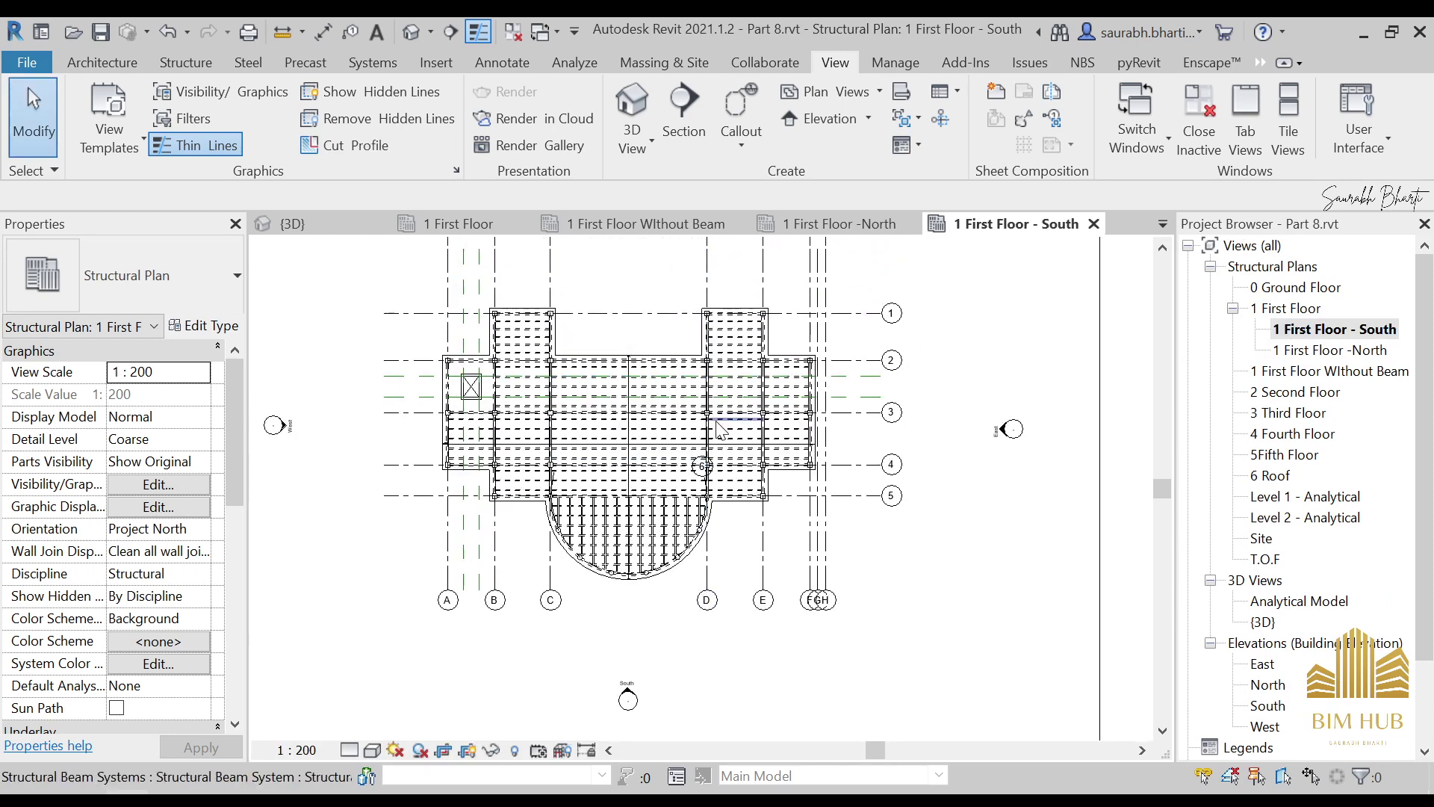
pyautogui.scroll(-5, 719, 430)
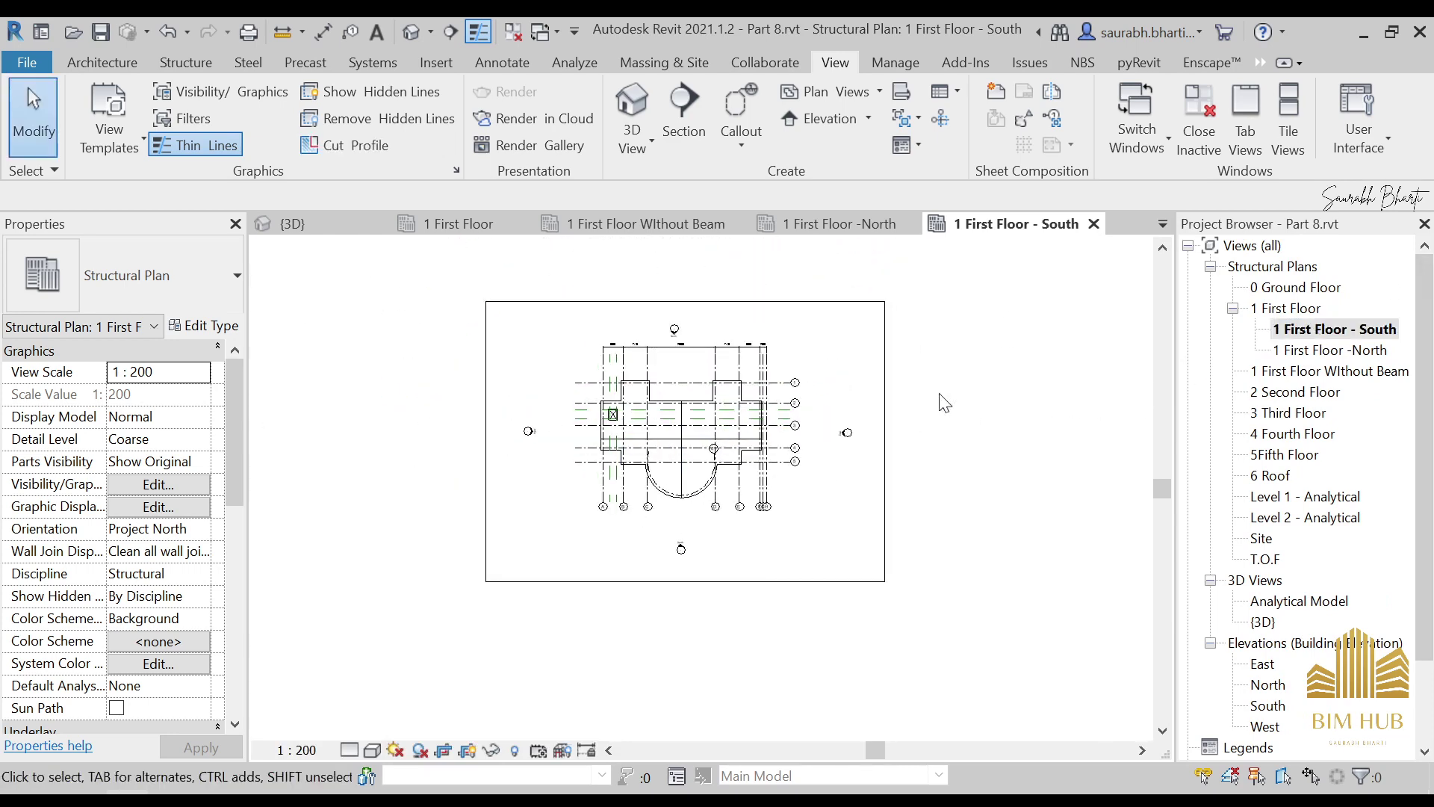
pyautogui.click(706, 302)
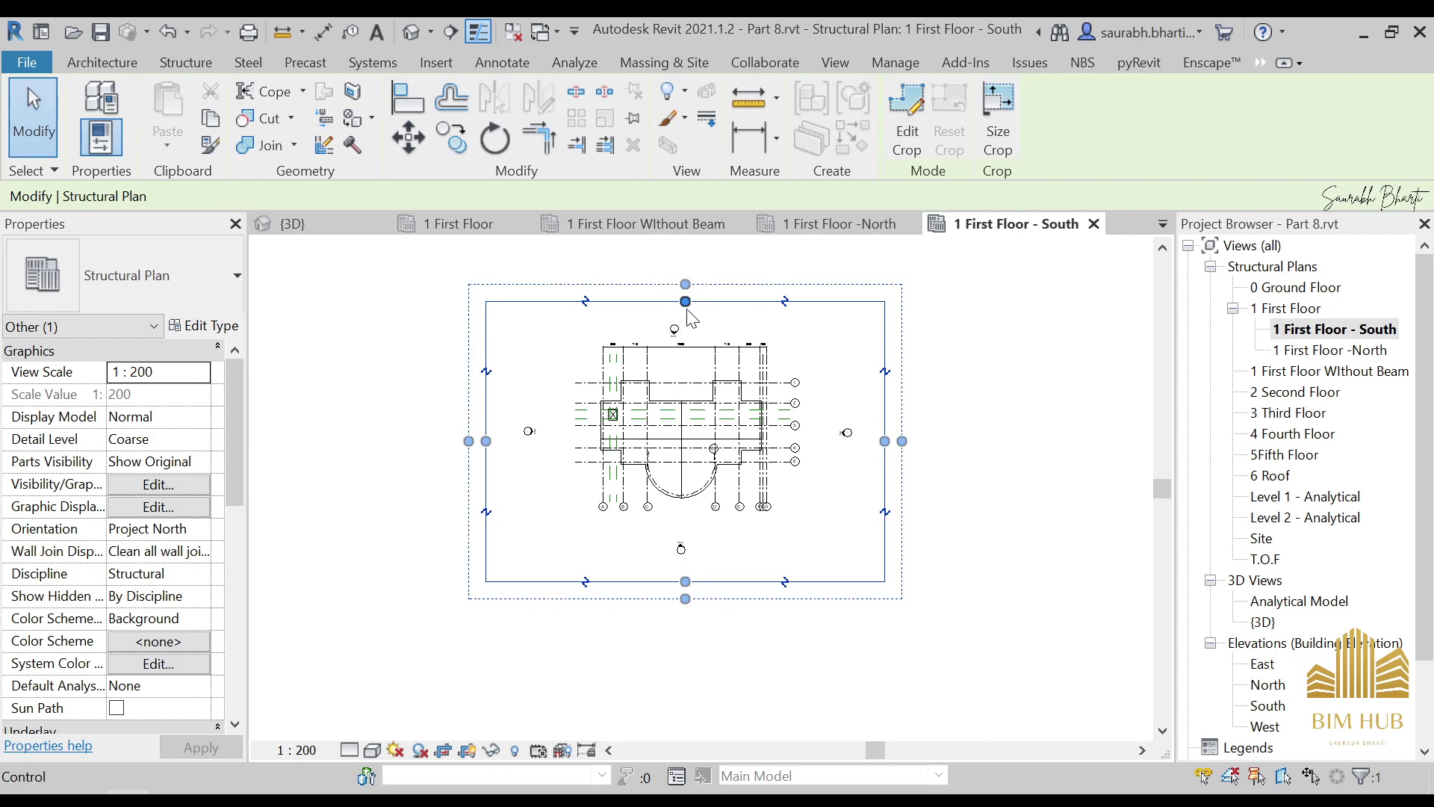
pyautogui.scroll(2, 692, 326)
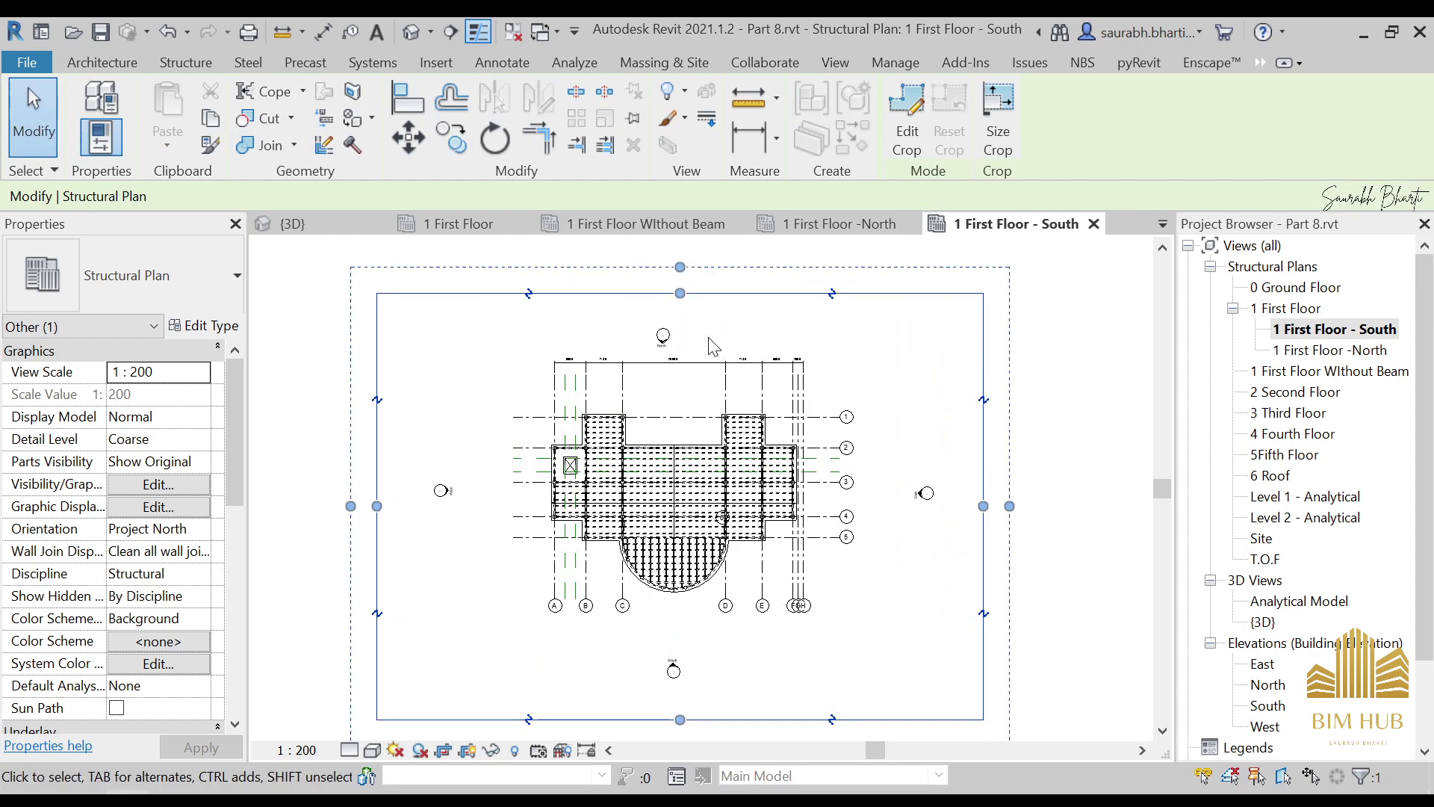
pyautogui.scroll(3, 681, 308)
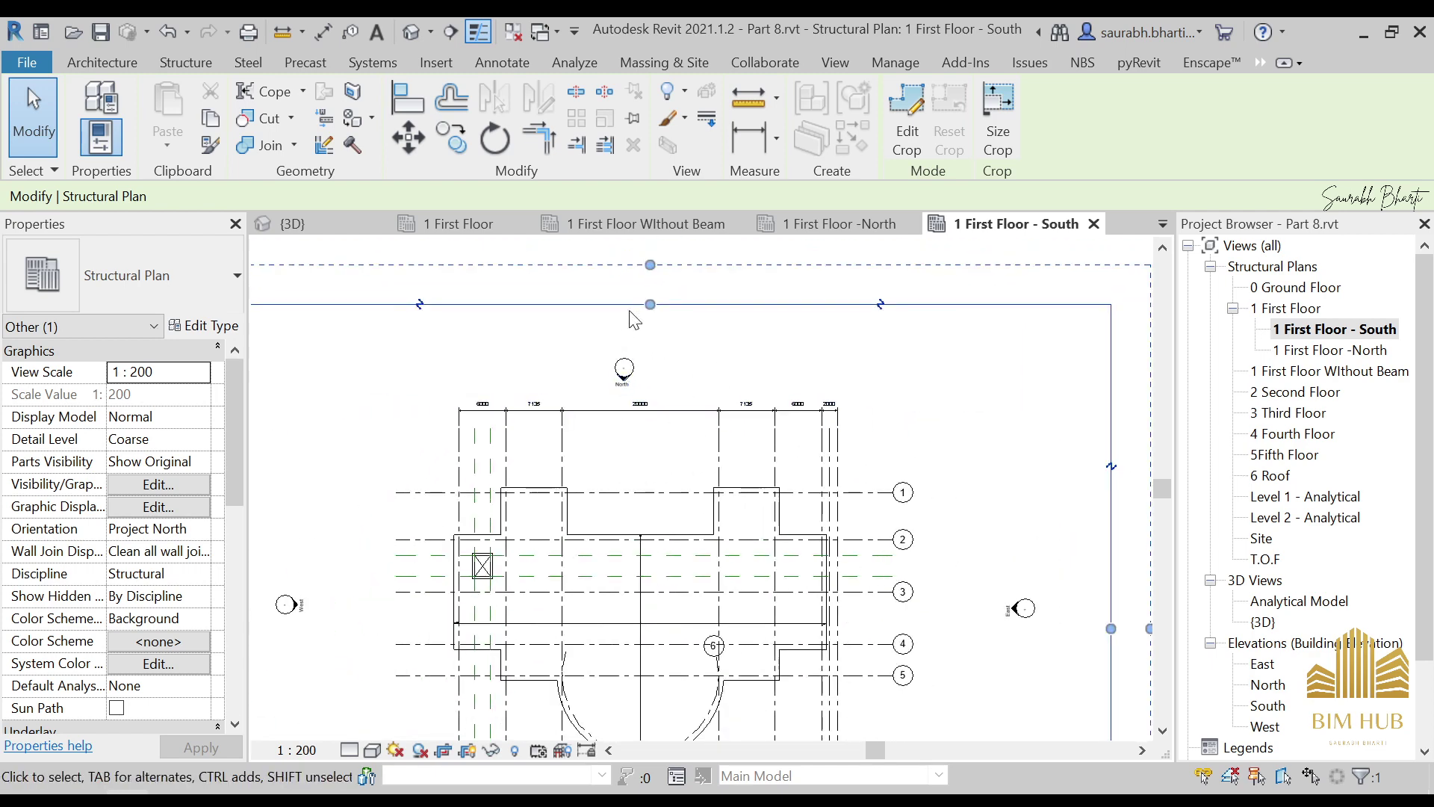
pyautogui.scroll(-5, 674, 343)
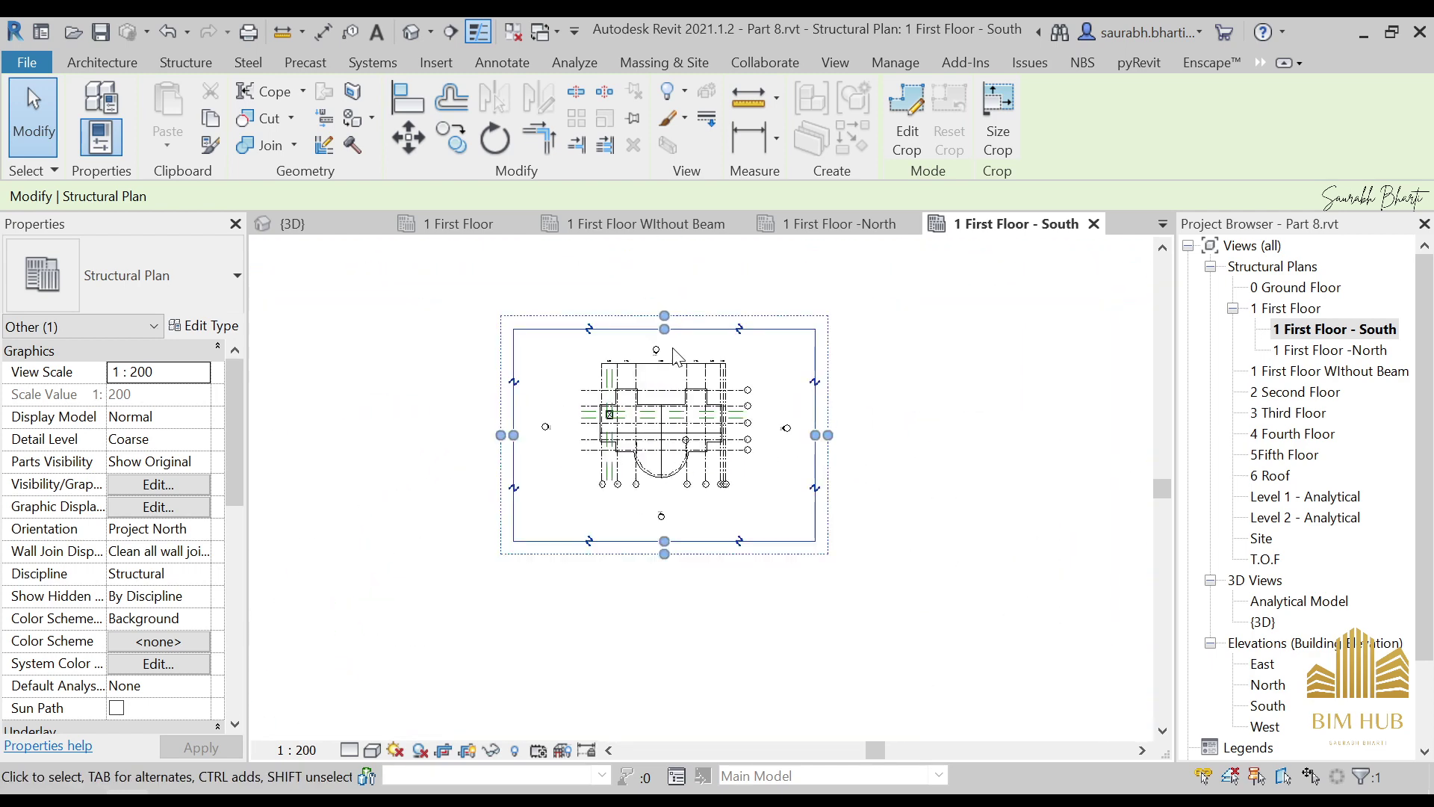
pyautogui.click(581, 353)
pyautogui.scroll(3, 731, 342)
pyautogui.click(731, 317)
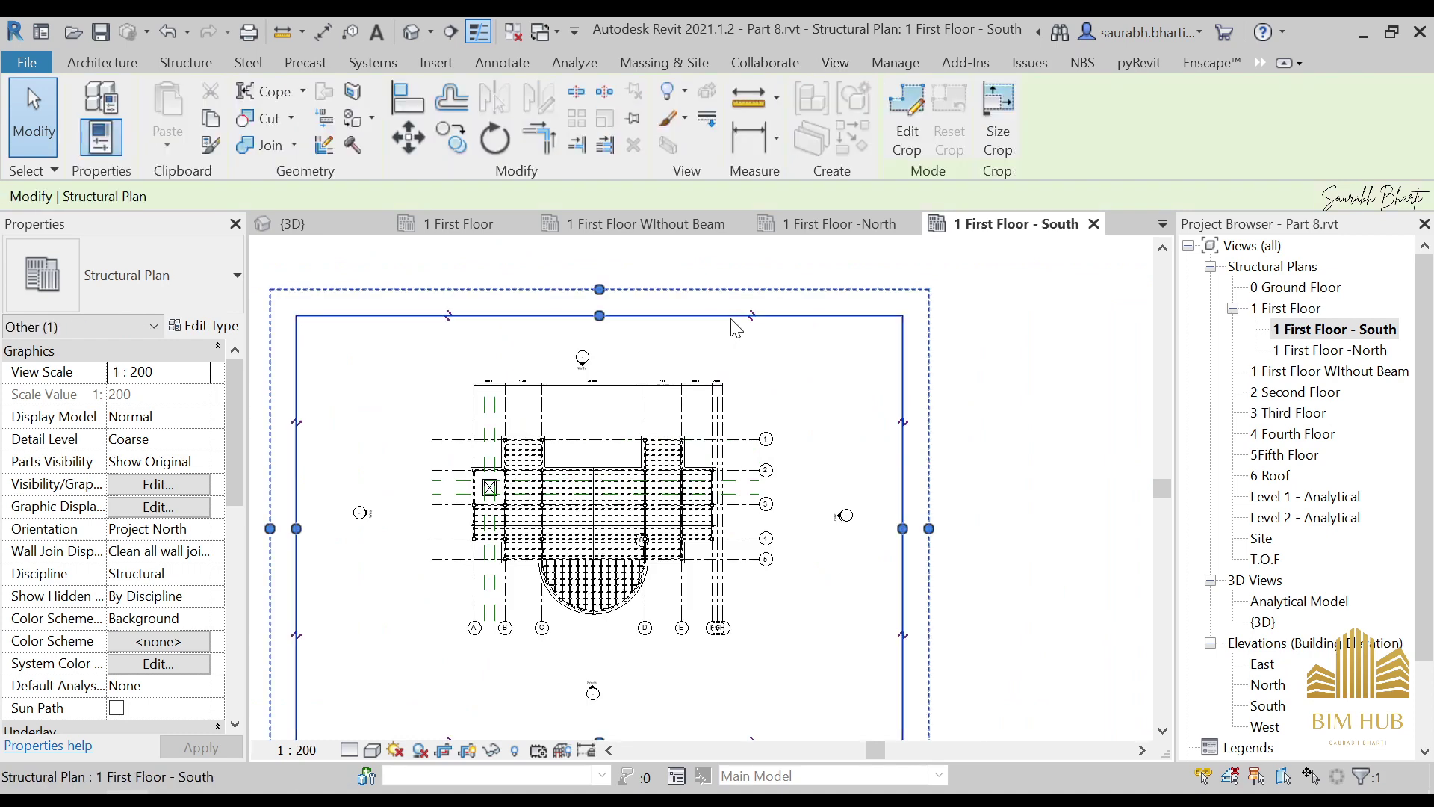
pyautogui.click(967, 341)
pyautogui.click(771, 317)
pyautogui.scroll(-4, 807, 324)
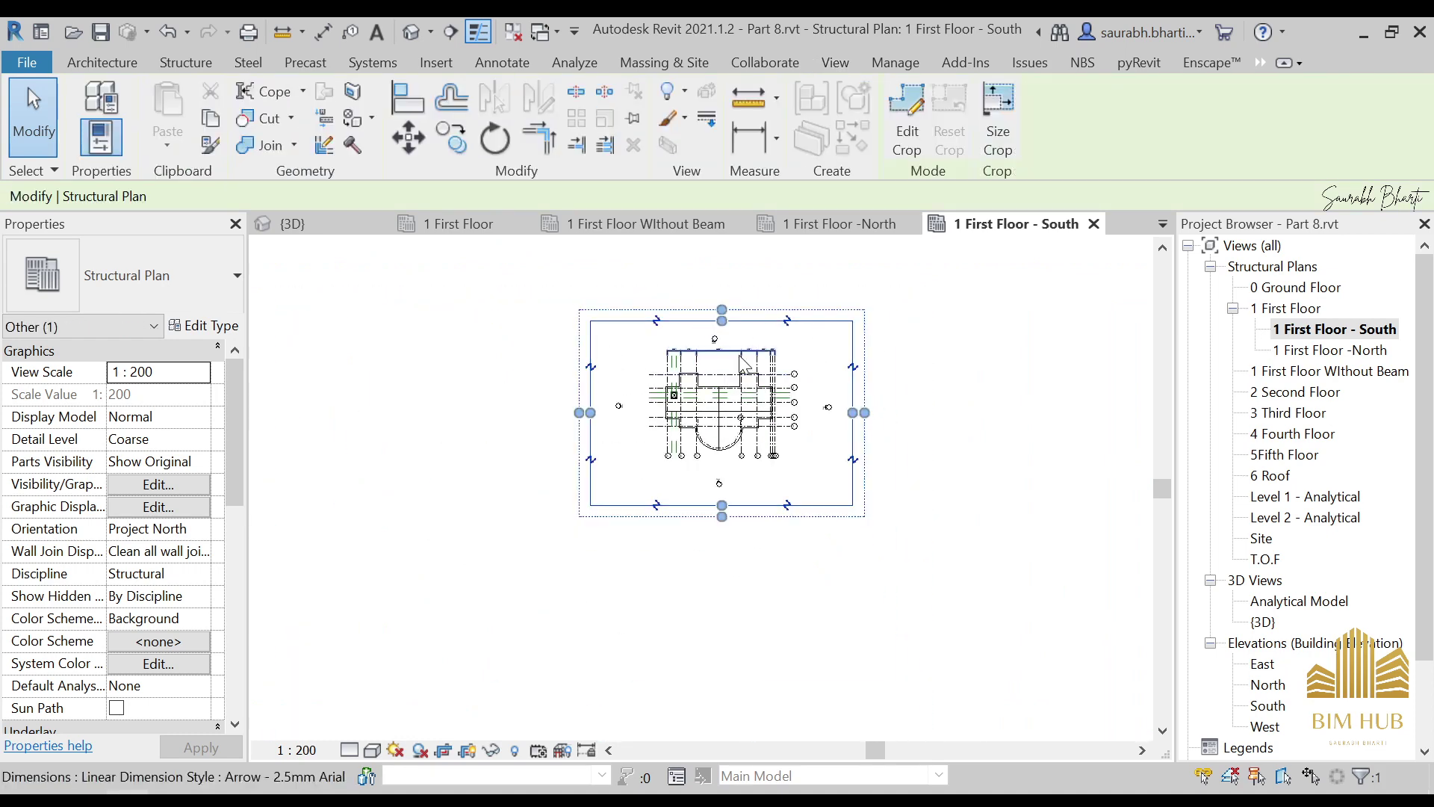
# Examine the Extents crop settings of the 1 First Floor - South view against its selected crop region
pyautogui.scroll(-4, 168, 567)
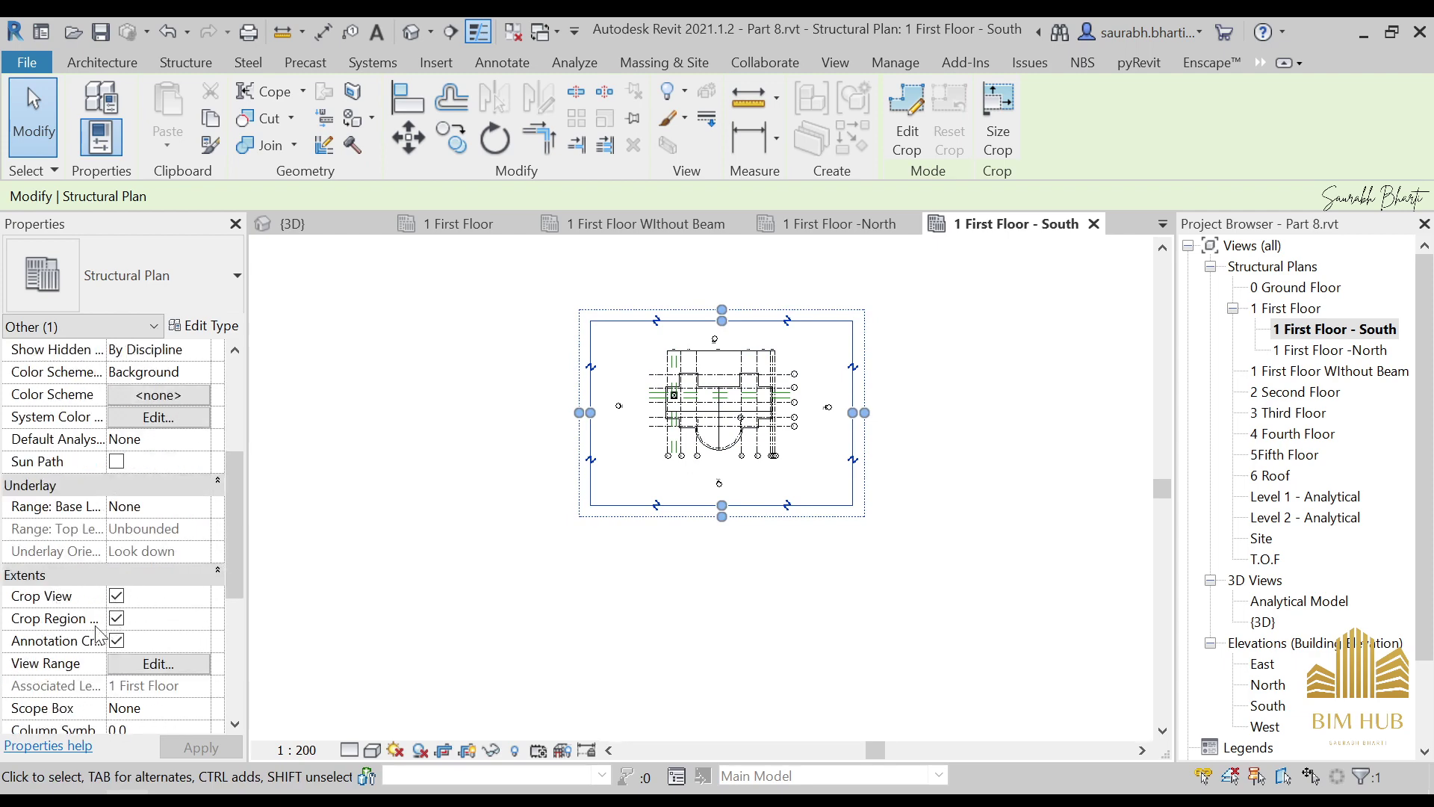
pyautogui.scroll(-3, 30, 604)
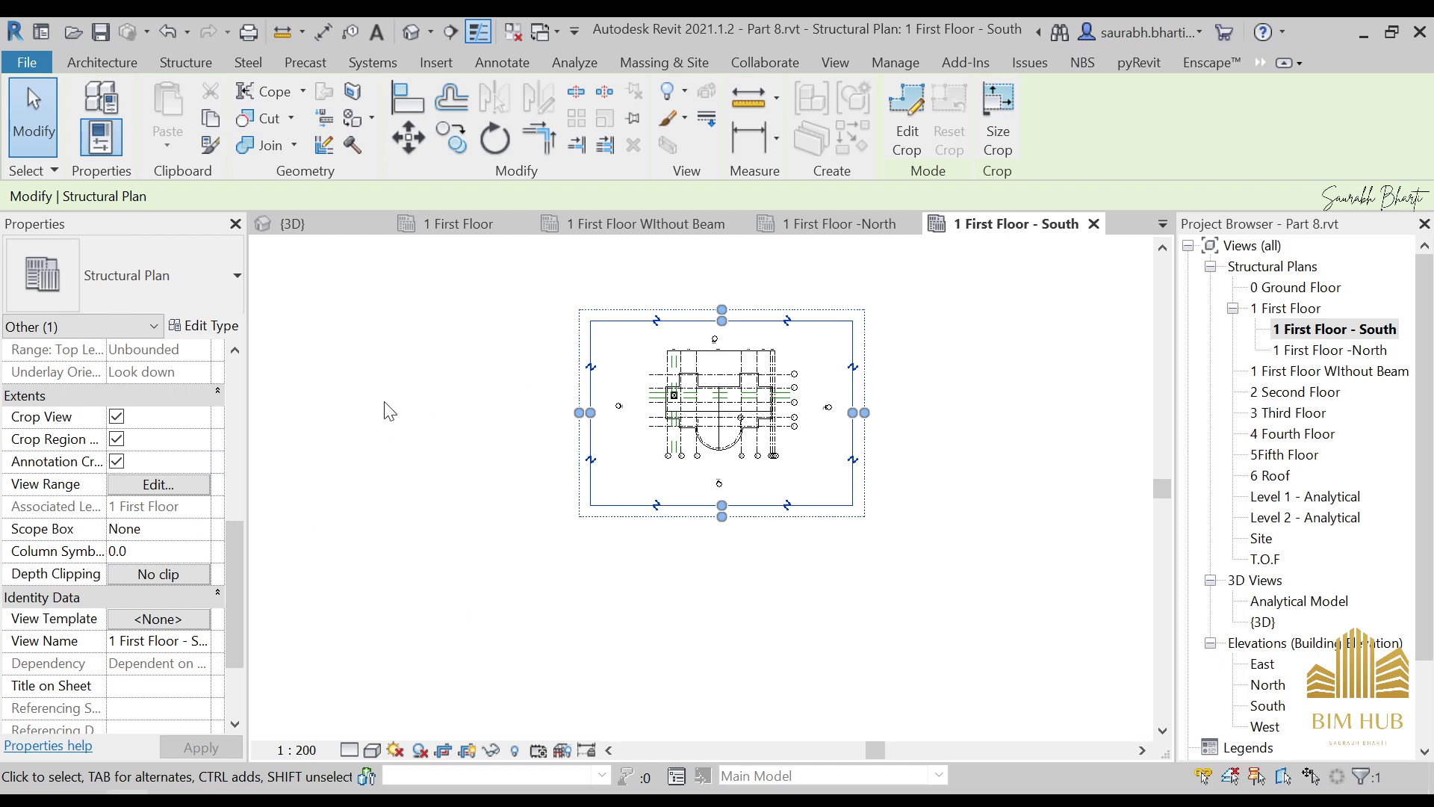
pyautogui.scroll(2, 661, 355)
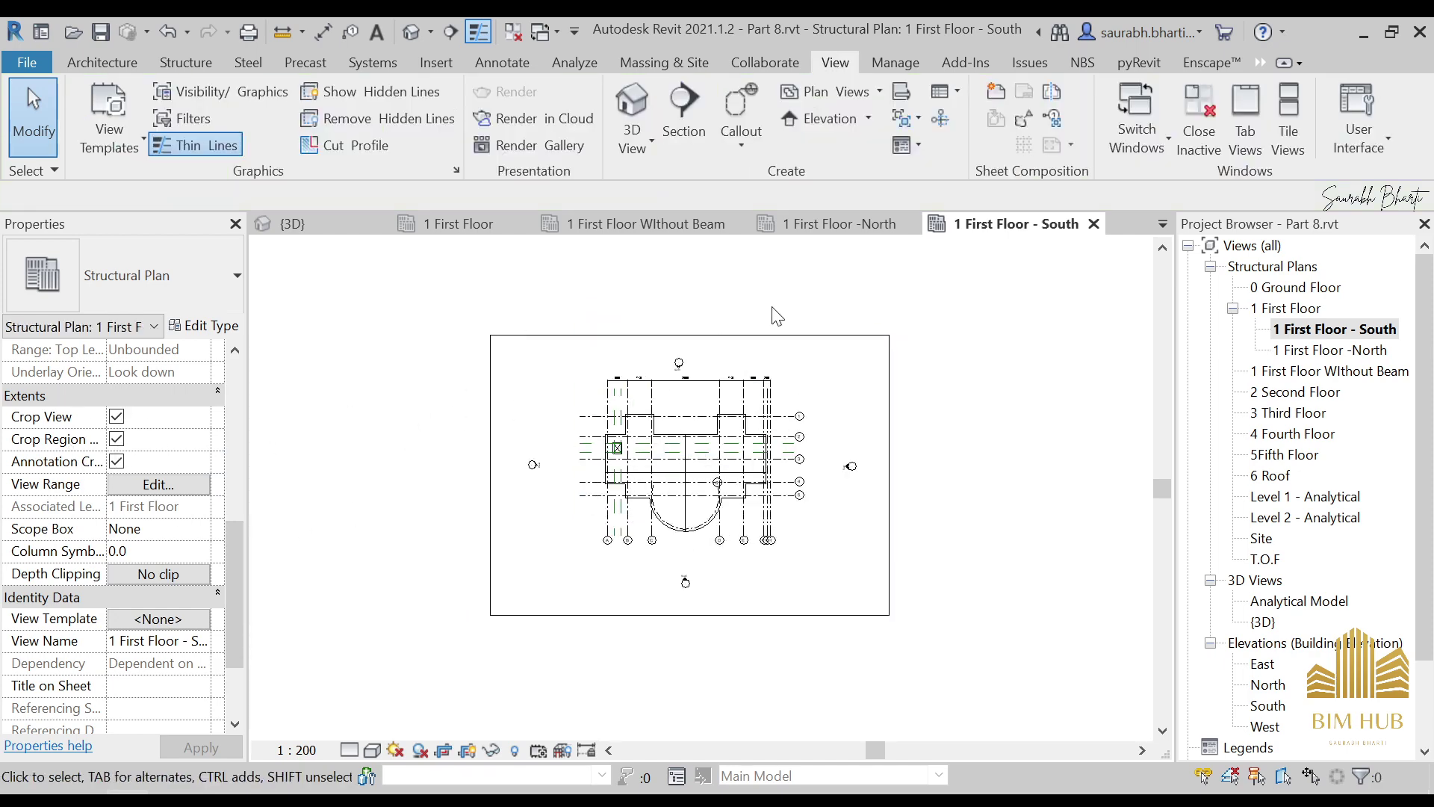
pyautogui.click(695, 330)
pyautogui.scroll(4, 695, 332)
pyautogui.scroll(-5, 717, 358)
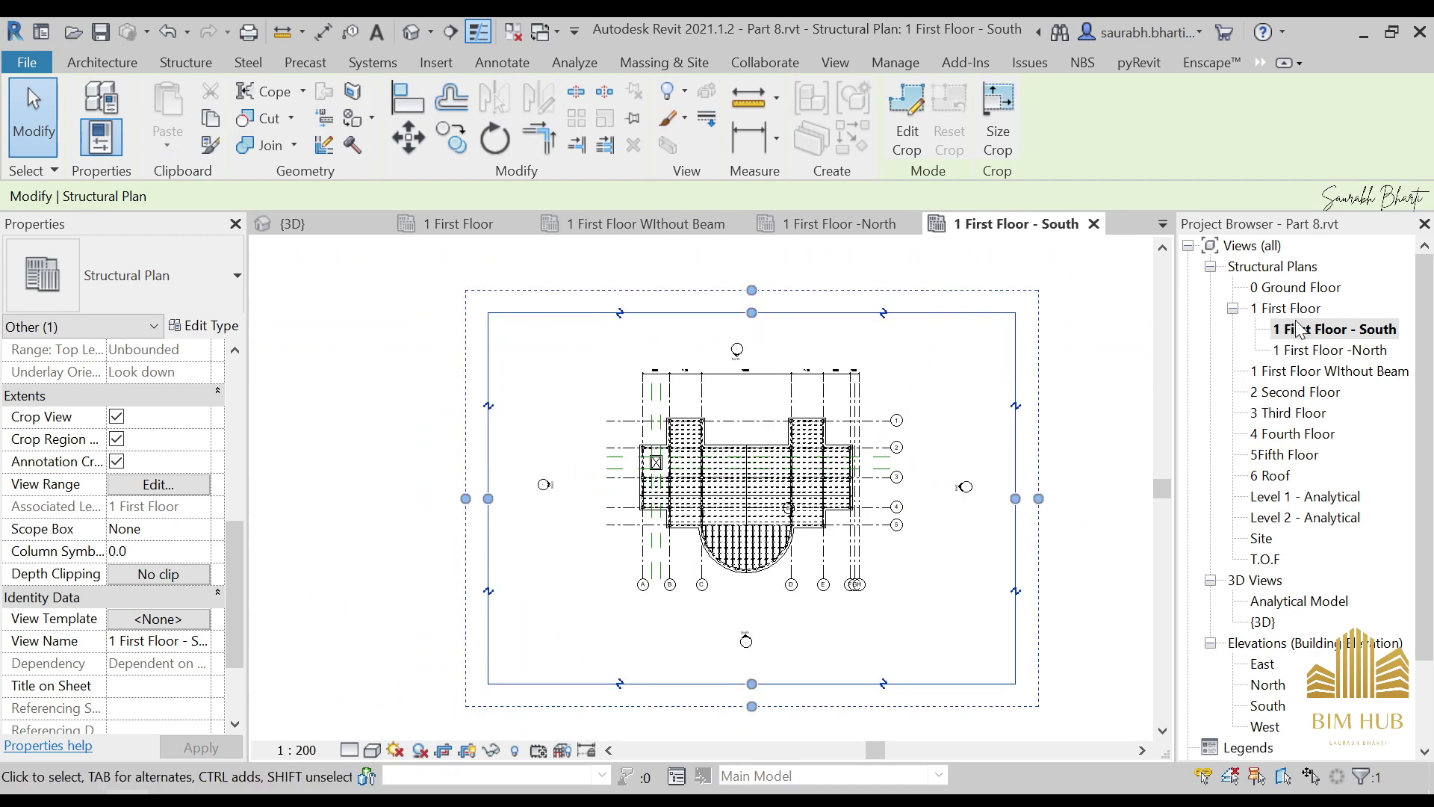
# Open the parent 1 First Floor plan and examine its Extents crop settings for comparison
pyautogui.doubleClick(1263, 310)
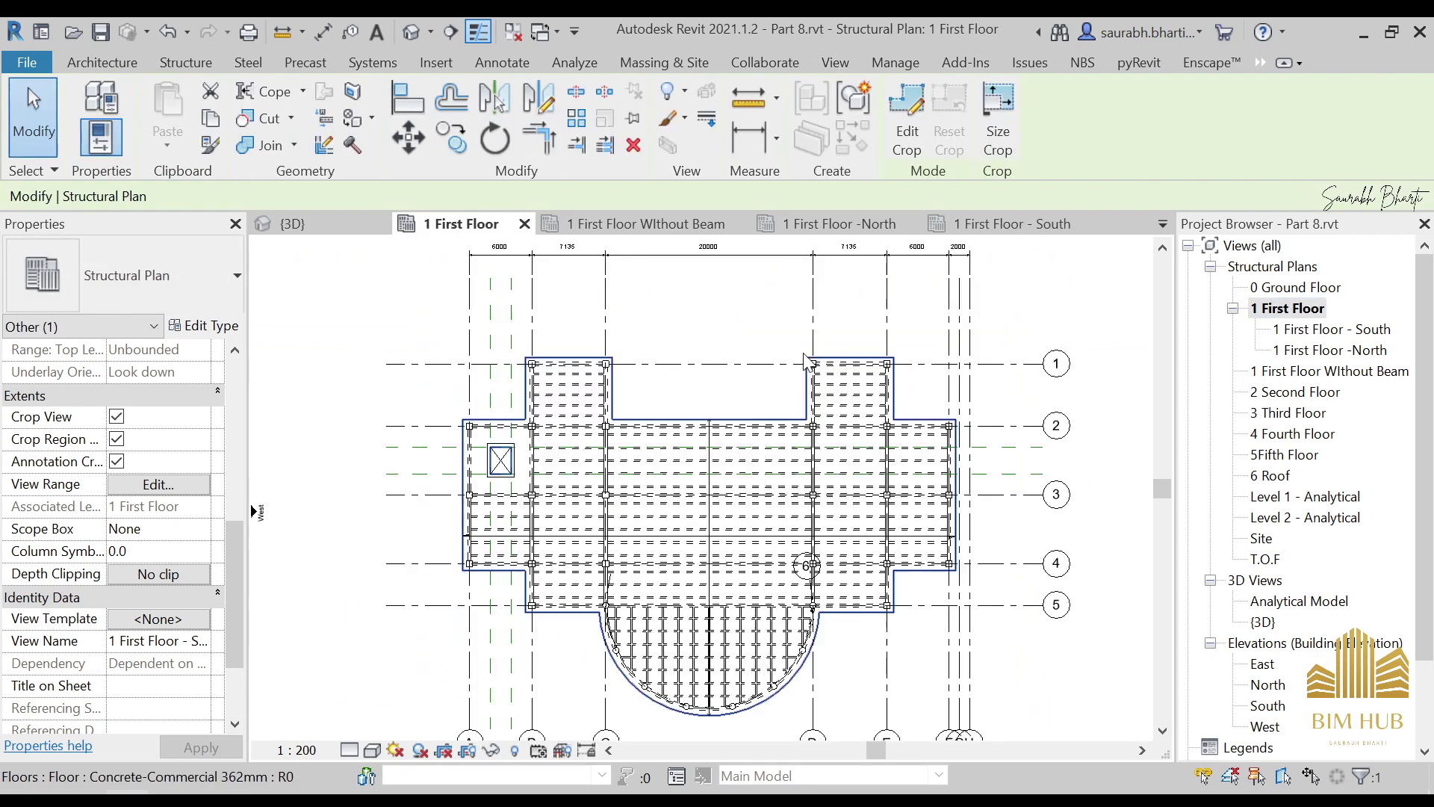
pyautogui.scroll(-3, 747, 350)
pyautogui.moveTo(750, 357); pyautogui.dragTo(700, 464, button='middle')
pyautogui.click(528, 353)
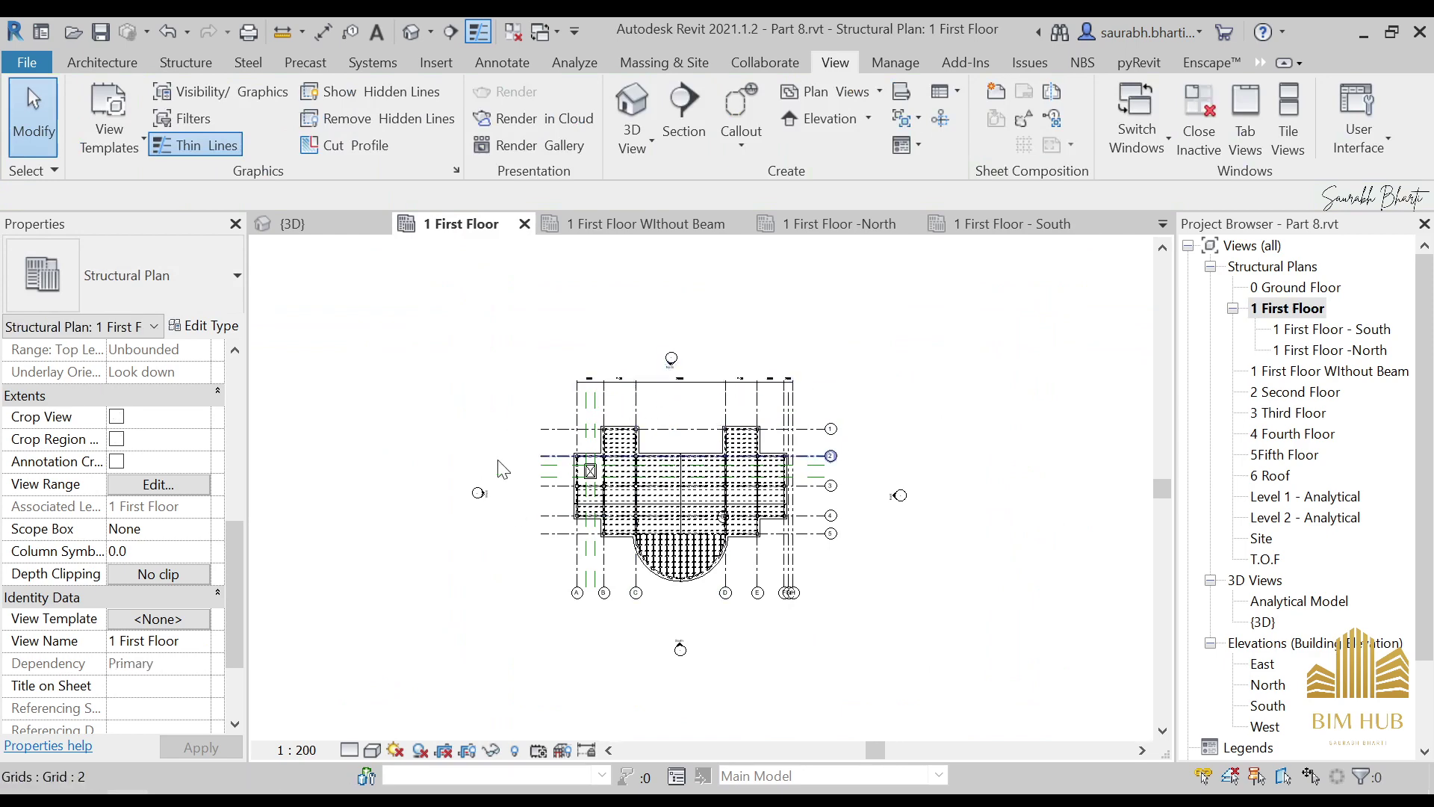
pyautogui.scroll(-3, 179, 550)
pyautogui.scroll(3, 140, 510)
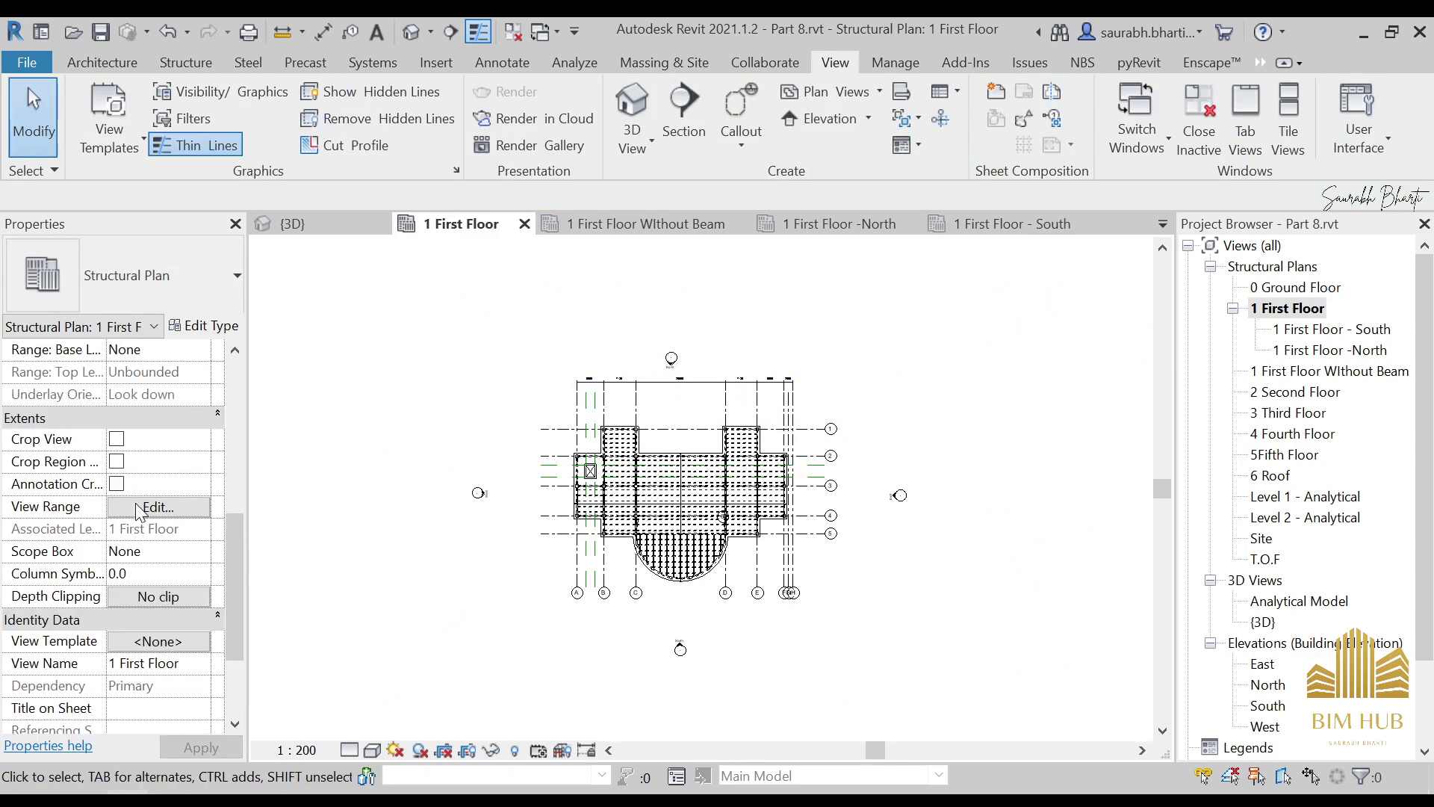
# Turn on Crop View, Crop Region Visible and Annotation Crop in the 1 First Floor plan, select its crop region, and switch all three off again
pyautogui.click(116, 461)
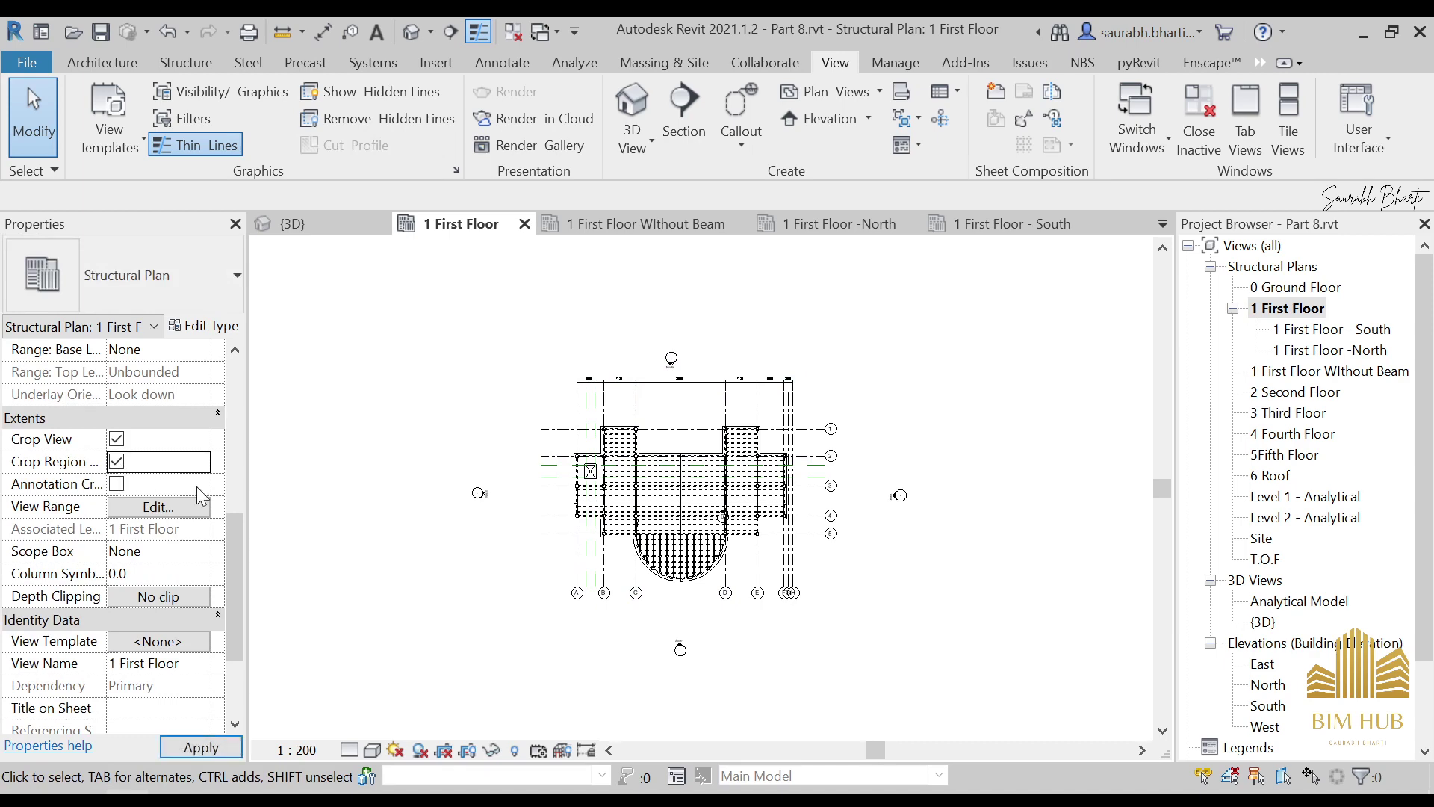
pyautogui.scroll(4, 678, 433)
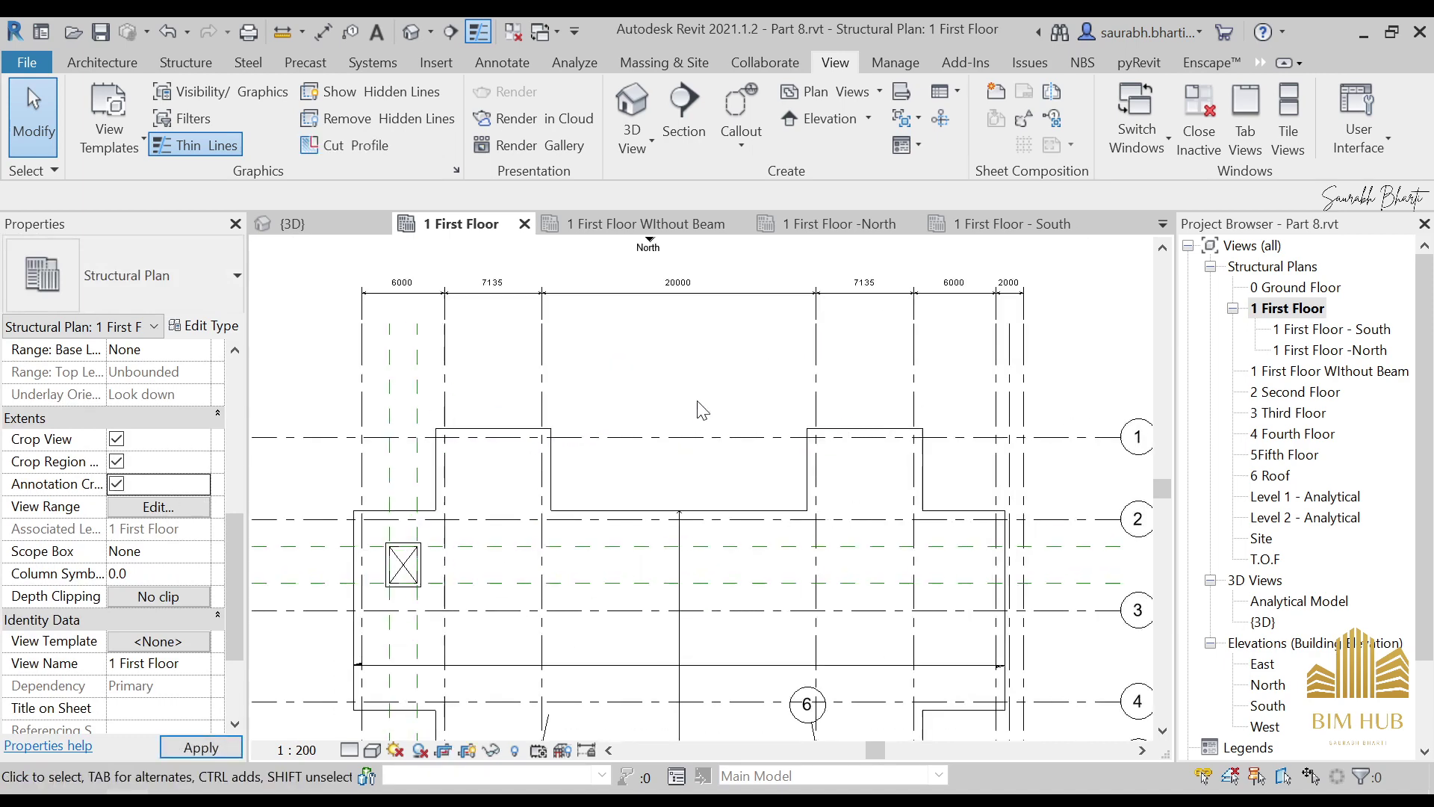
pyautogui.scroll(-6, 729, 324)
pyautogui.click(797, 247)
pyautogui.moveTo(752, 384); pyautogui.dragTo(689, 471, button='middle')
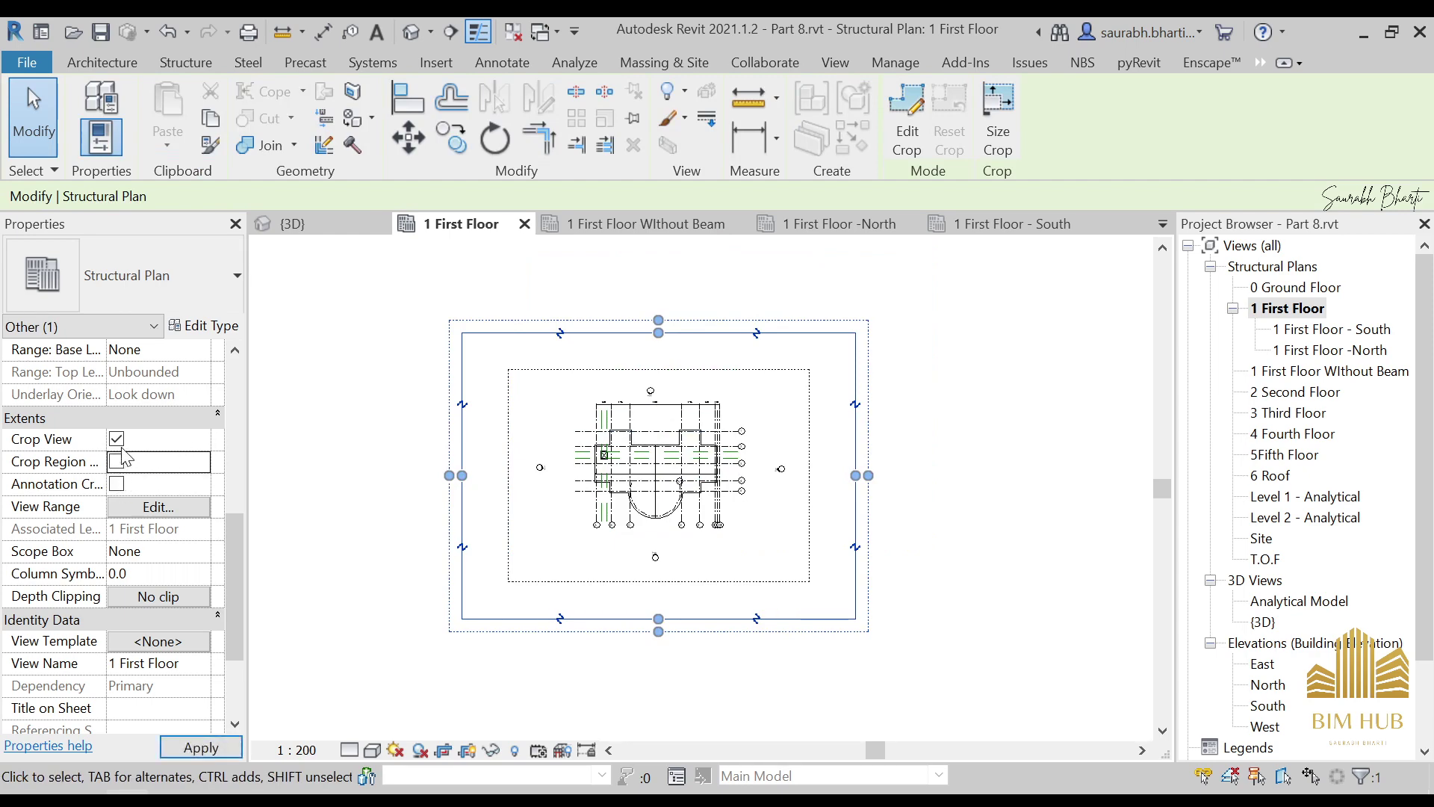
# Open the 1 First Floor - South view and lower its crop region's upper edge to about grid 3, keeping only the plan's southern part
pyautogui.doubleClick(1322, 330)
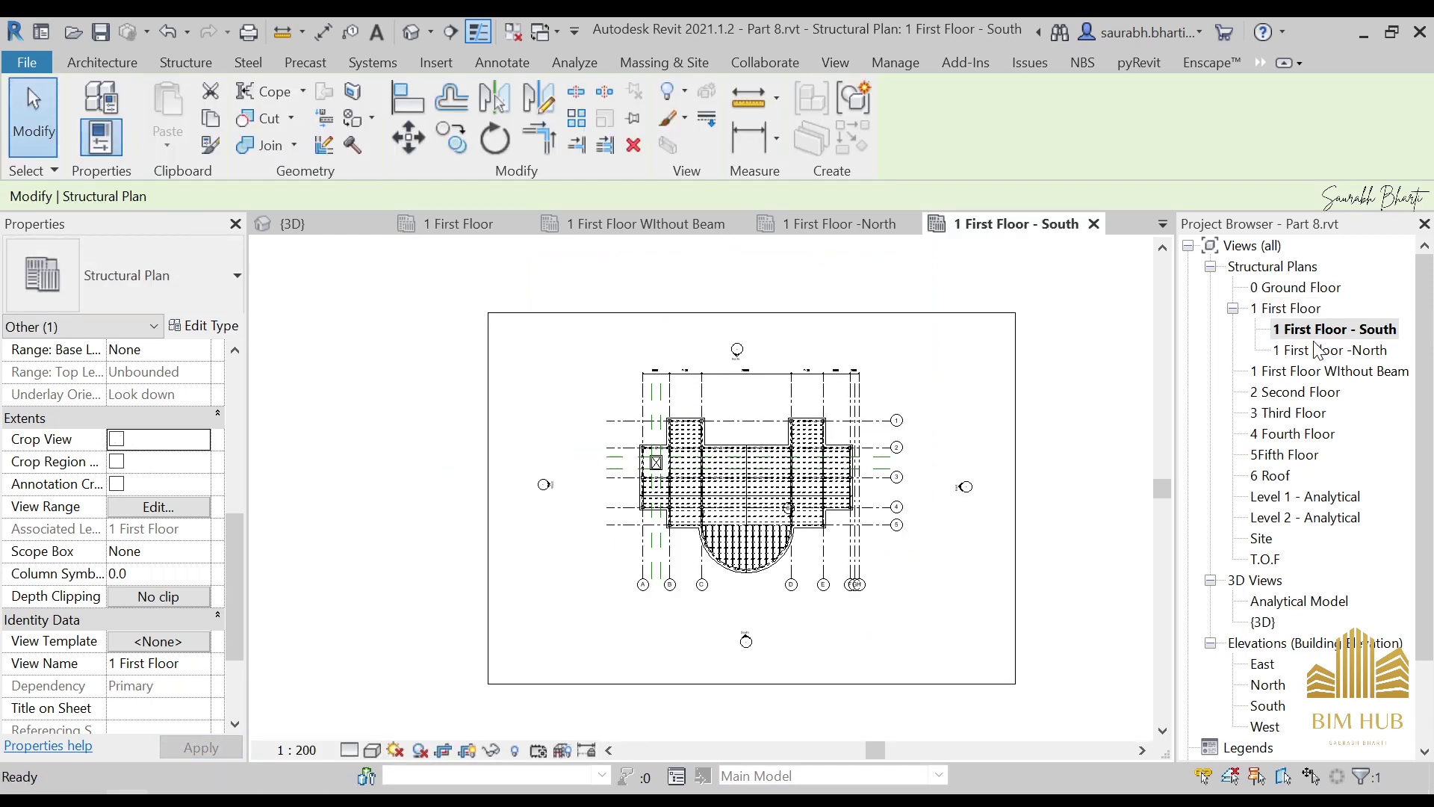
pyautogui.click(762, 313)
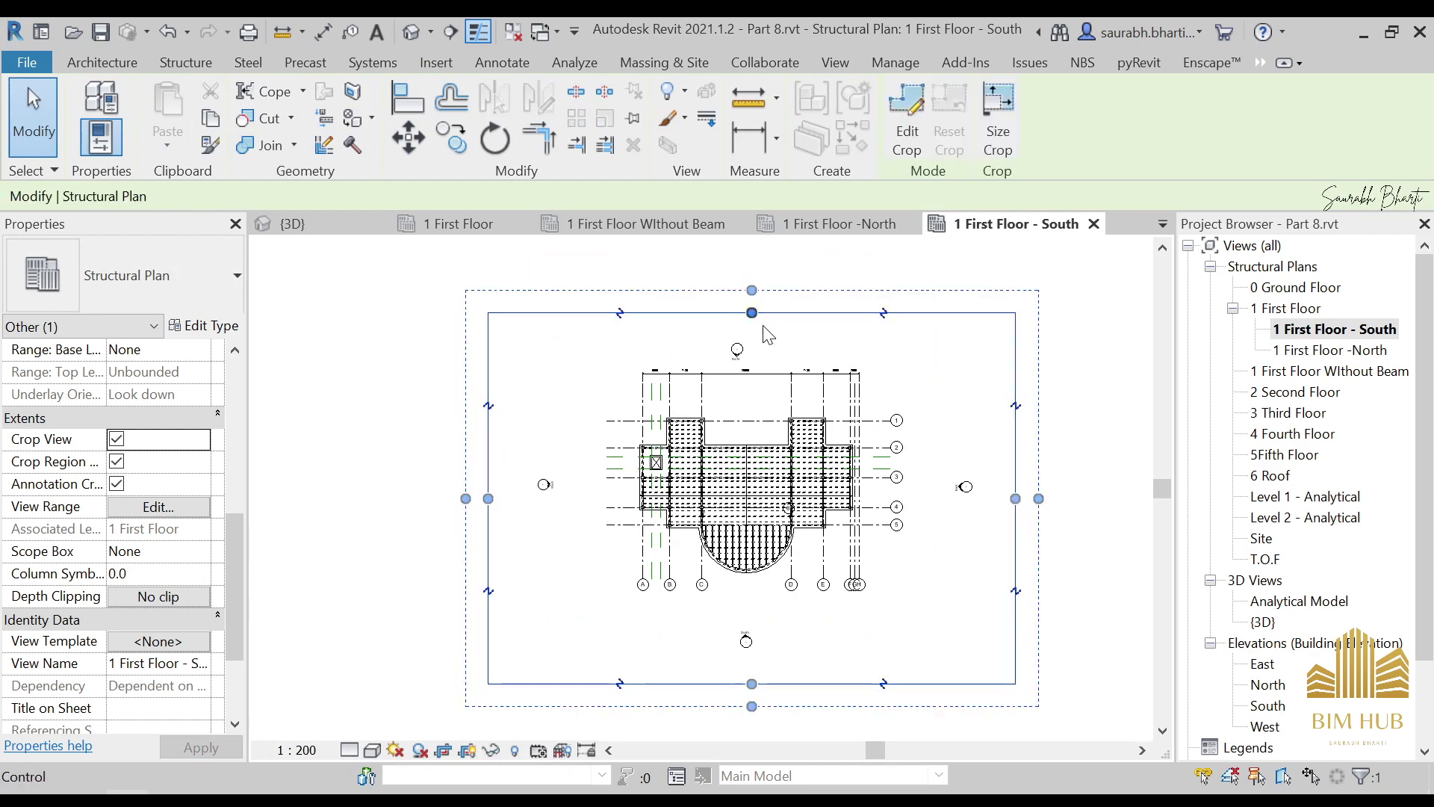
pyautogui.scroll(2, 754, 355)
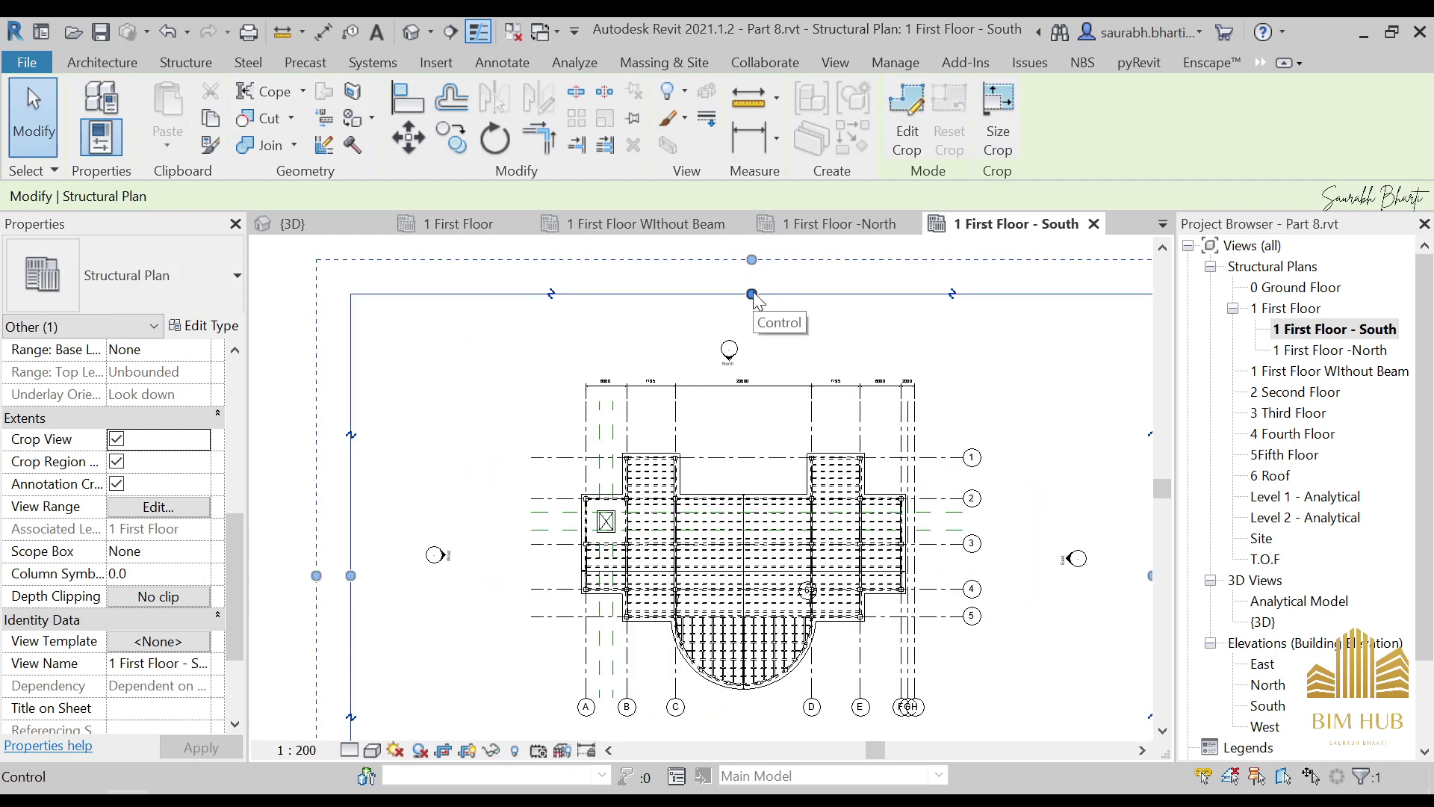
pyautogui.moveTo(752, 294)
pyautogui.mouseDown()
pyautogui.moveTo(754, 329)
pyautogui.moveTo(753, 305)
pyautogui.mouseUp()
pyautogui.scroll(-4, 698, 317)
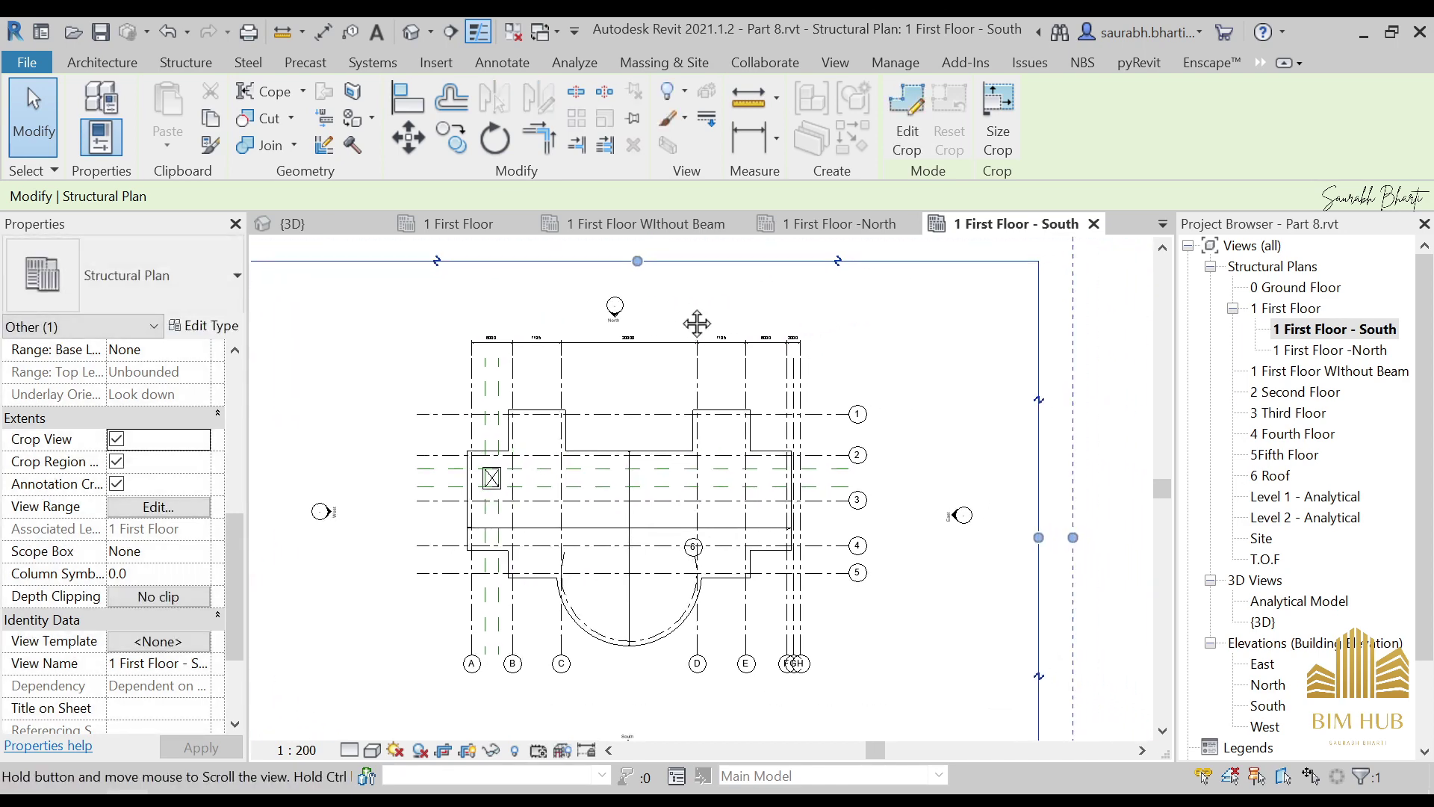
pyautogui.moveTo(717, 310); pyautogui.dragTo(747, 297, button='middle')
pyautogui.moveTo(689, 263); pyautogui.dragTo(689, 380)
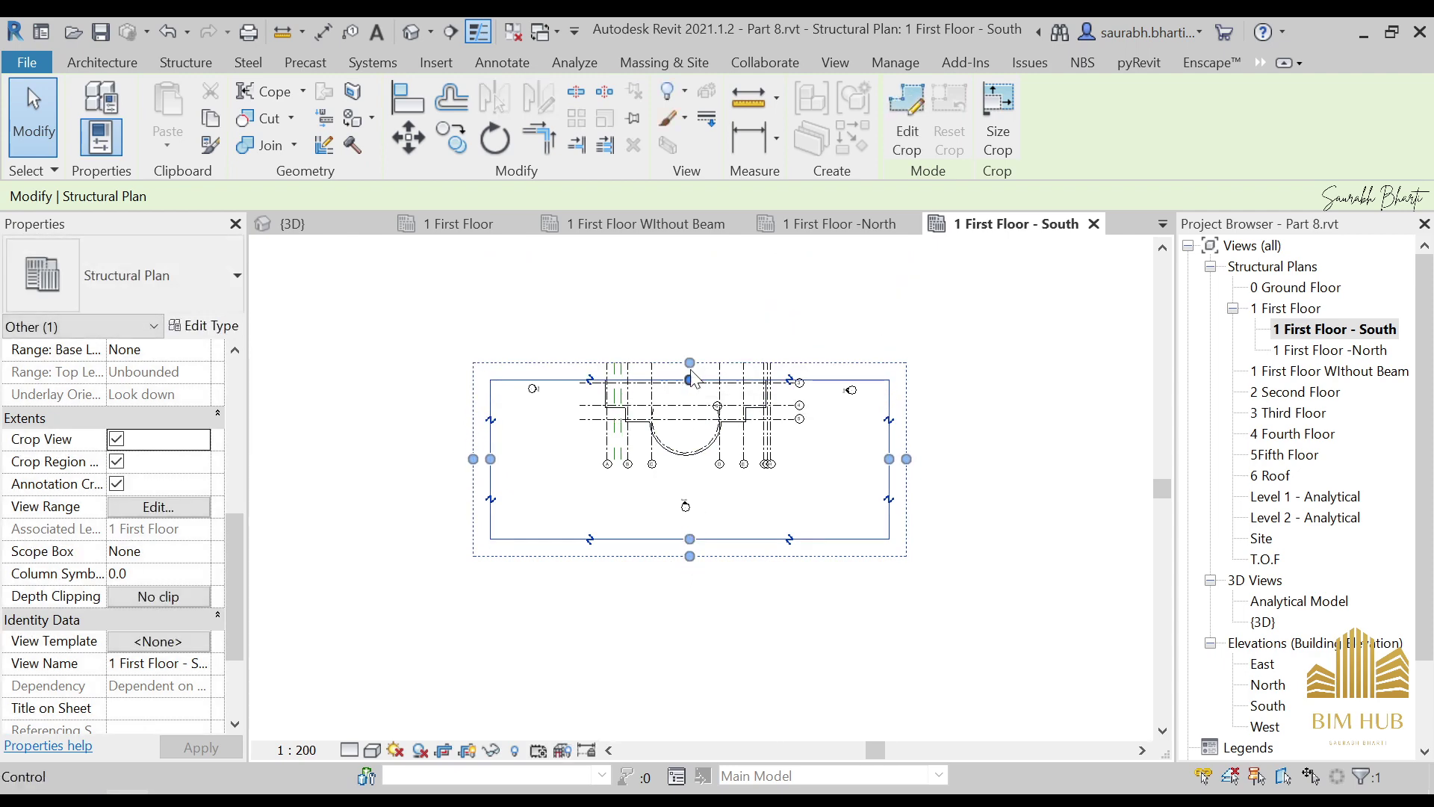
pyautogui.scroll(1, 663, 279)
pyautogui.moveTo(663, 281); pyautogui.dragTo(705, 396, button='middle')
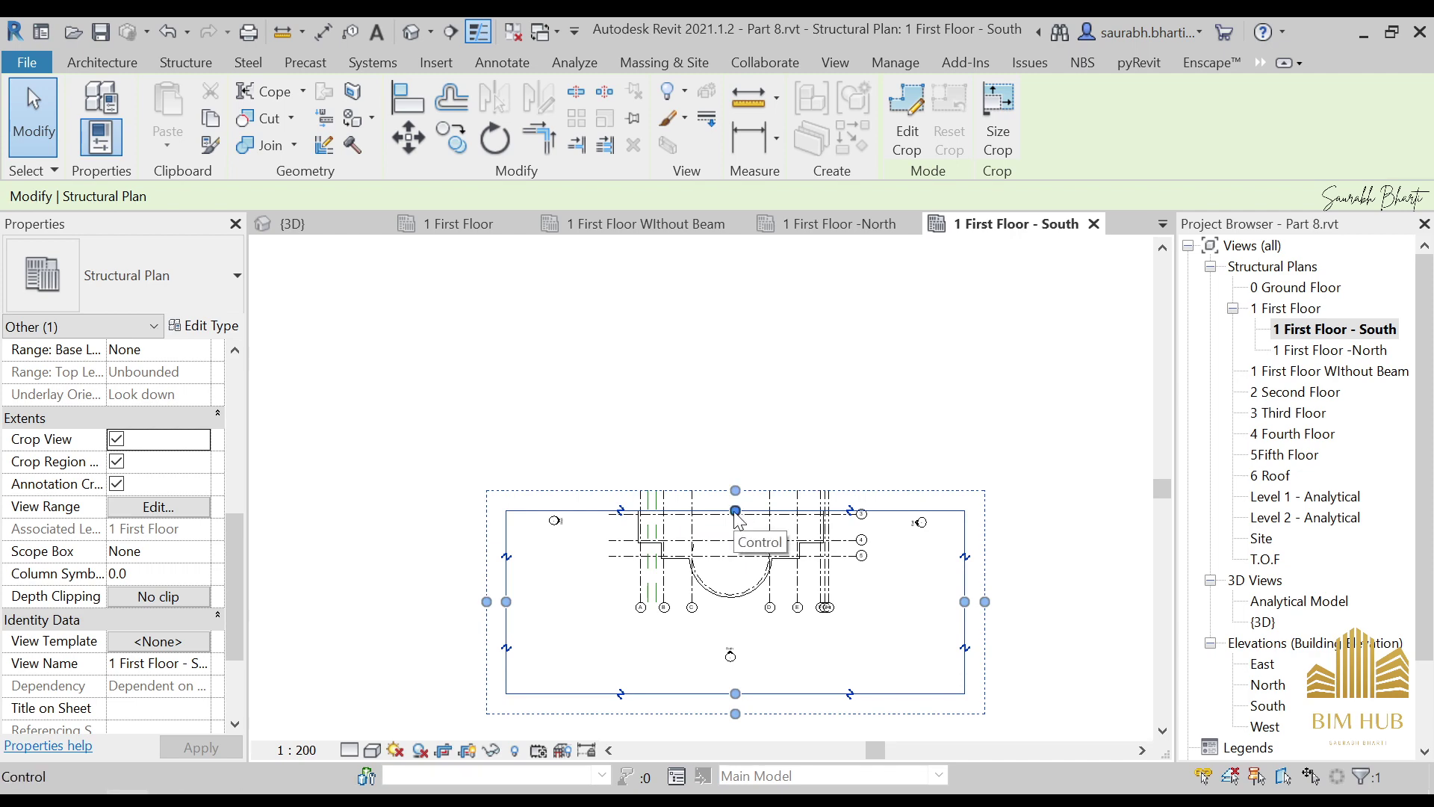
# Raise the upper edge of the 1 First Floor - South crop region above the North elevation marker, showing the whole plan
pyautogui.moveTo(736, 510); pyautogui.dragTo(736, 383)
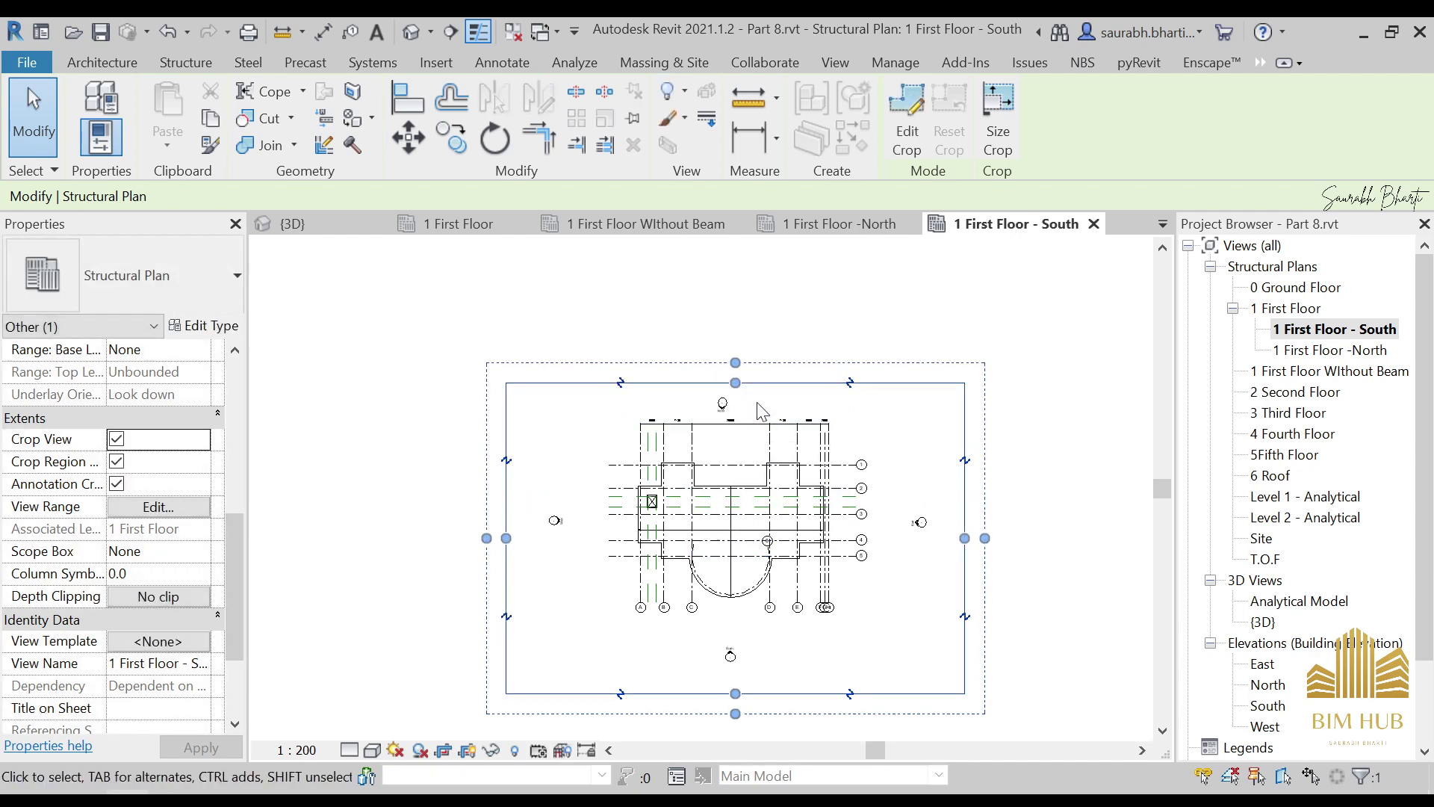
pyautogui.scroll(3, 761, 410)
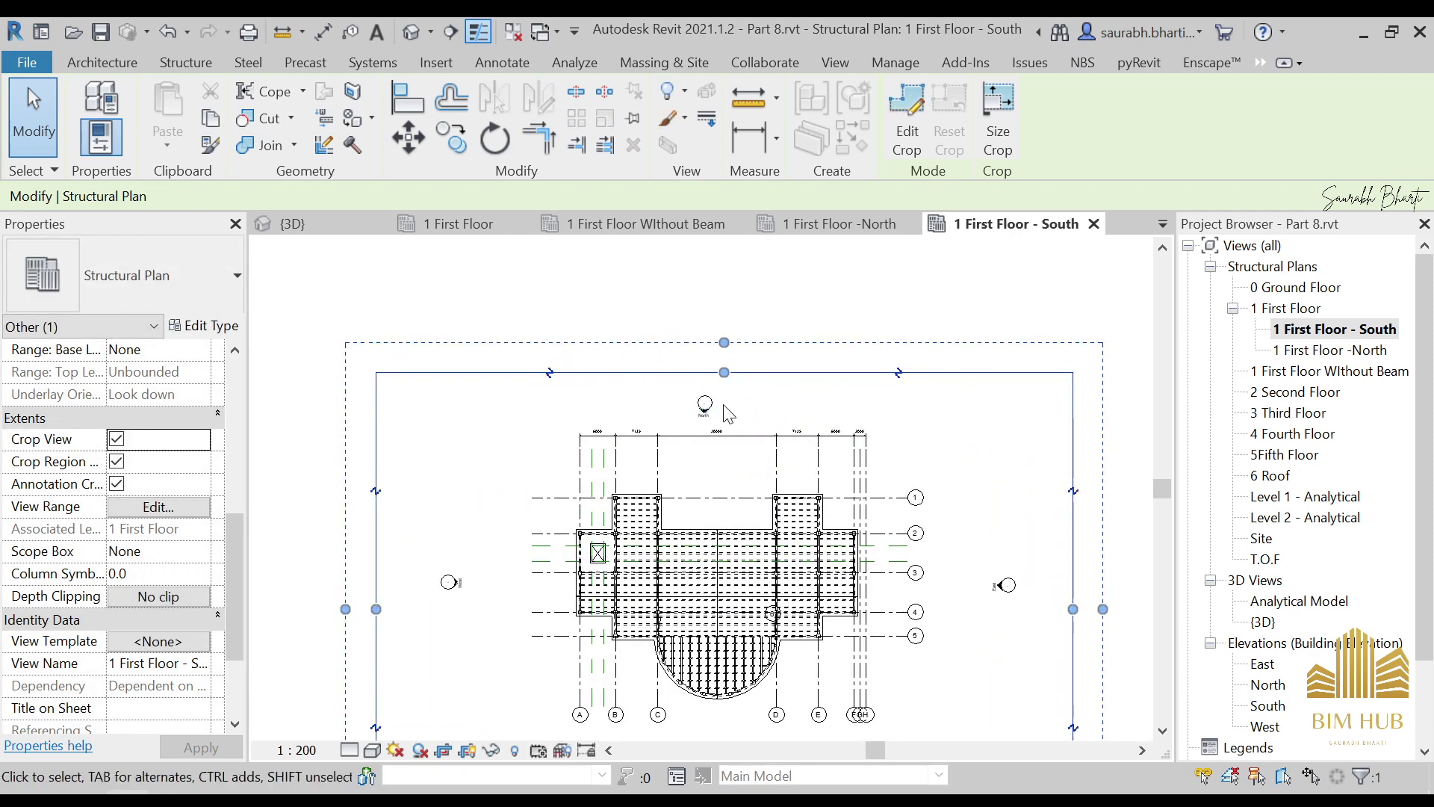
pyautogui.scroll(2, 729, 413)
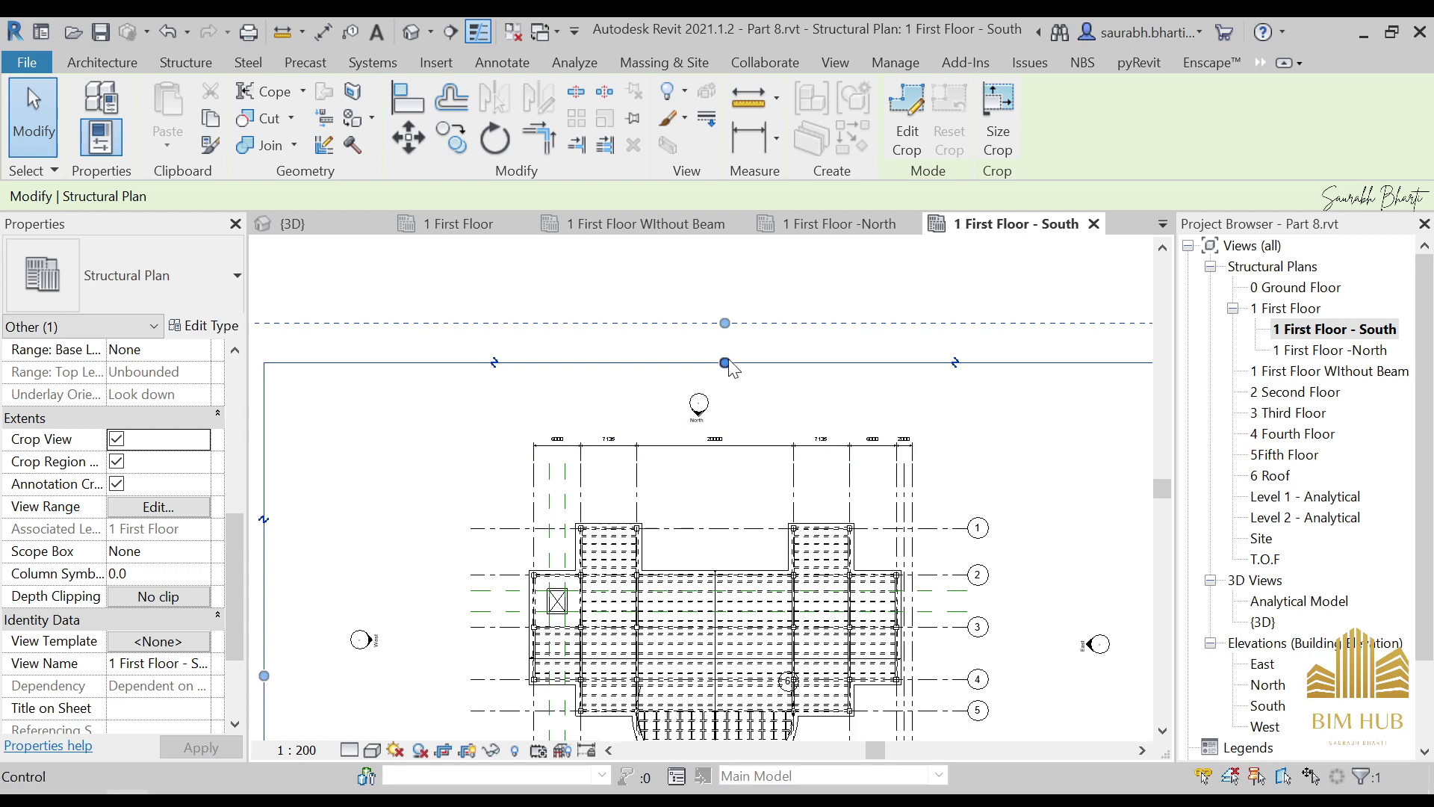
# Lower the South view's model crop edge to just below the dimension string above the plan, keeping the annotation crop above it
pyautogui.moveTo(730, 371)
pyautogui.mouseDown()
pyautogui.moveTo(738, 549)
pyautogui.moveTo(721, 403)
pyautogui.mouseUp()
pyautogui.scroll(5, 729, 441)
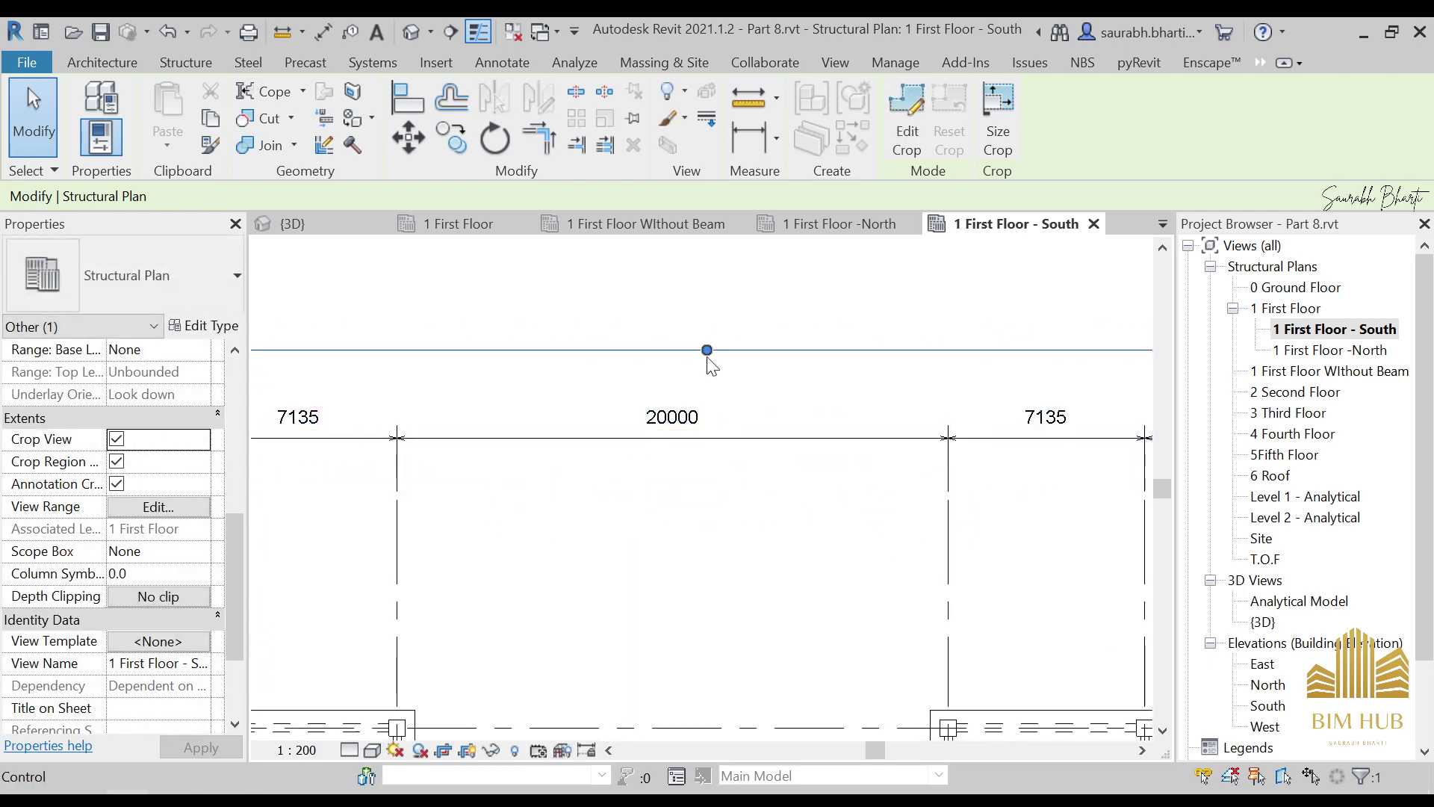
pyautogui.moveTo(707, 350); pyautogui.dragTo(715, 471)
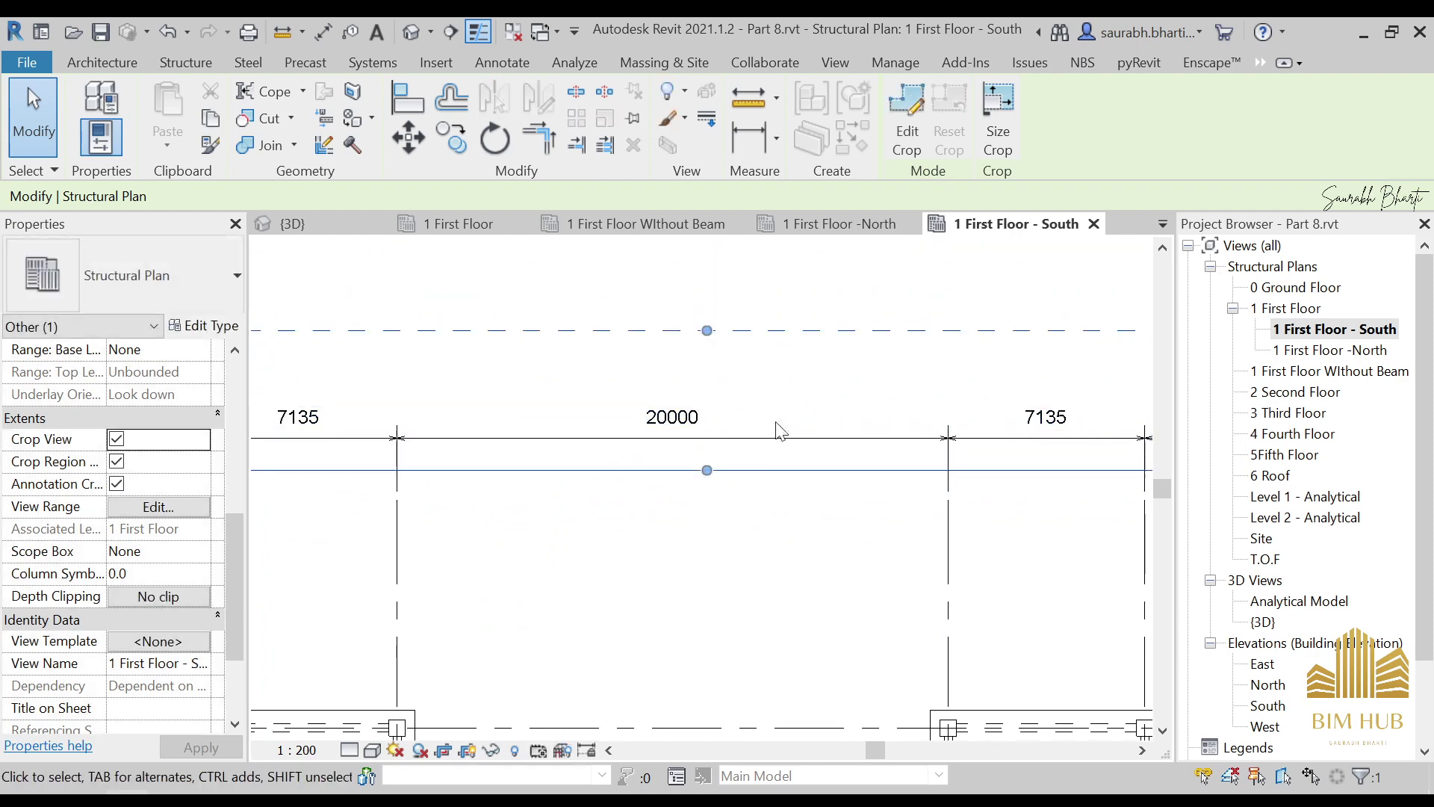
pyautogui.scroll(-5, 721, 418)
pyautogui.scroll(4, 754, 437)
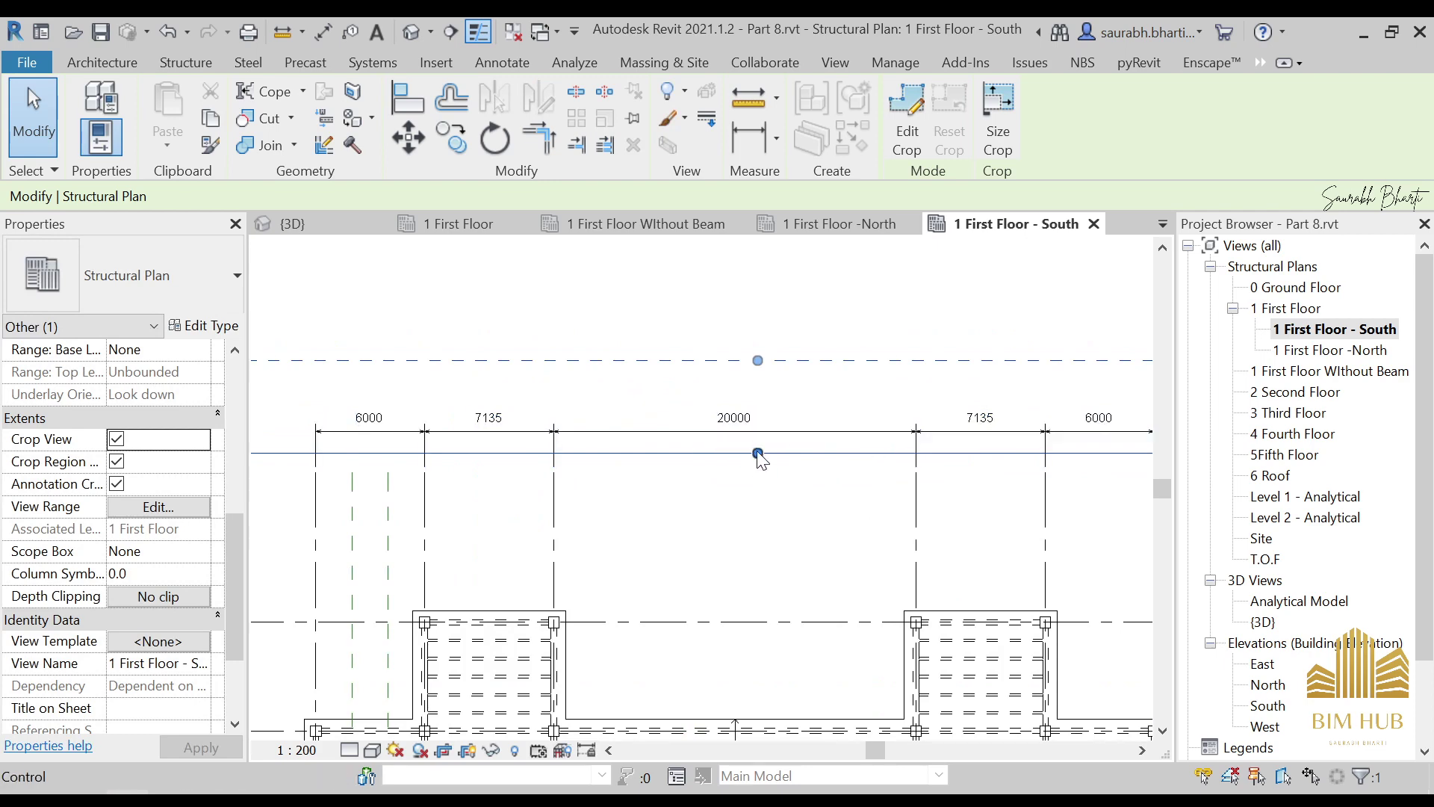
pyautogui.scroll(-3, 753, 414)
pyautogui.scroll(-2, 754, 407)
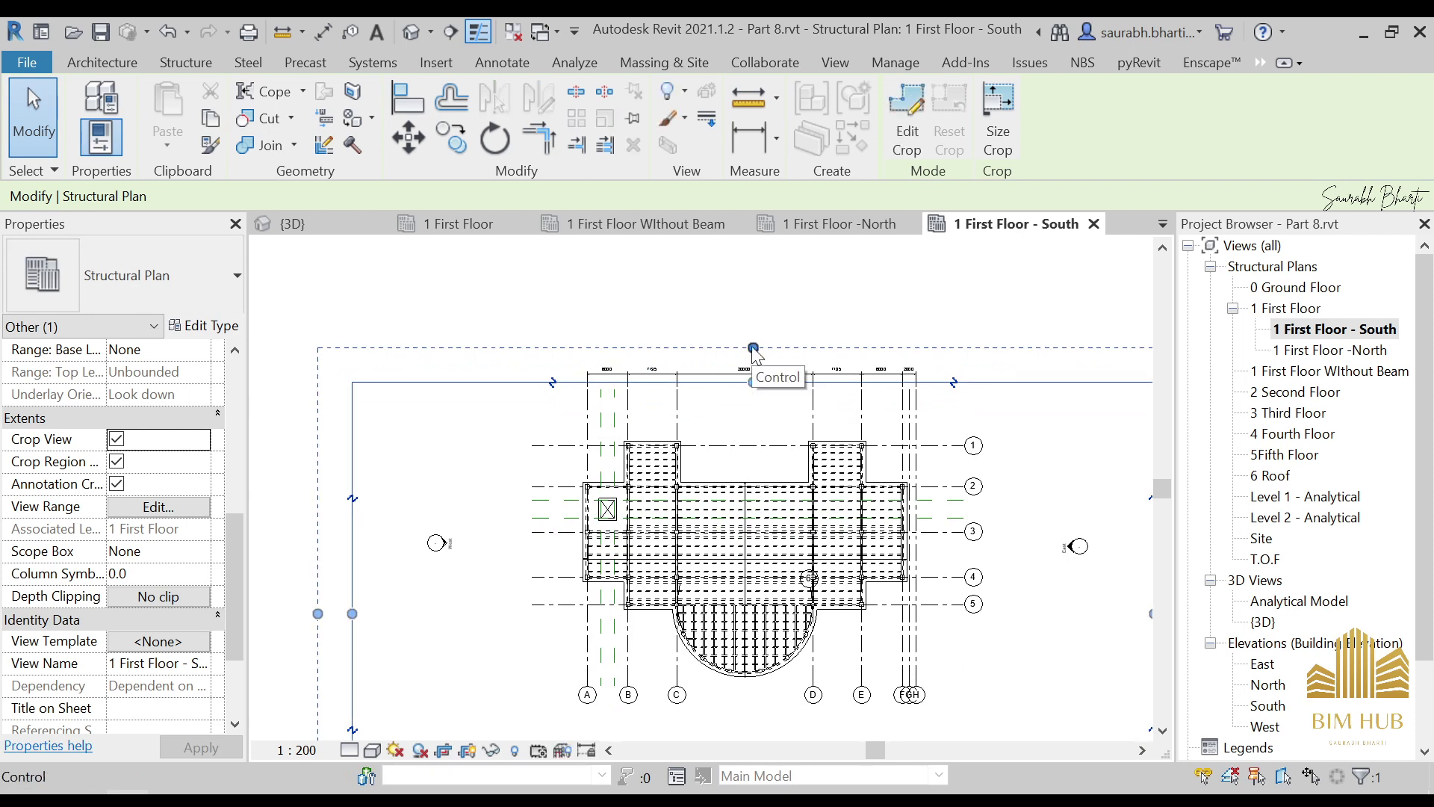
# Lower the annotation crop's upper edge below the dimension string to hide it, and raise it back above the dimensions
pyautogui.scroll(2, 754, 353)
pyautogui.moveTo(754, 349); pyautogui.dragTo(754, 401)
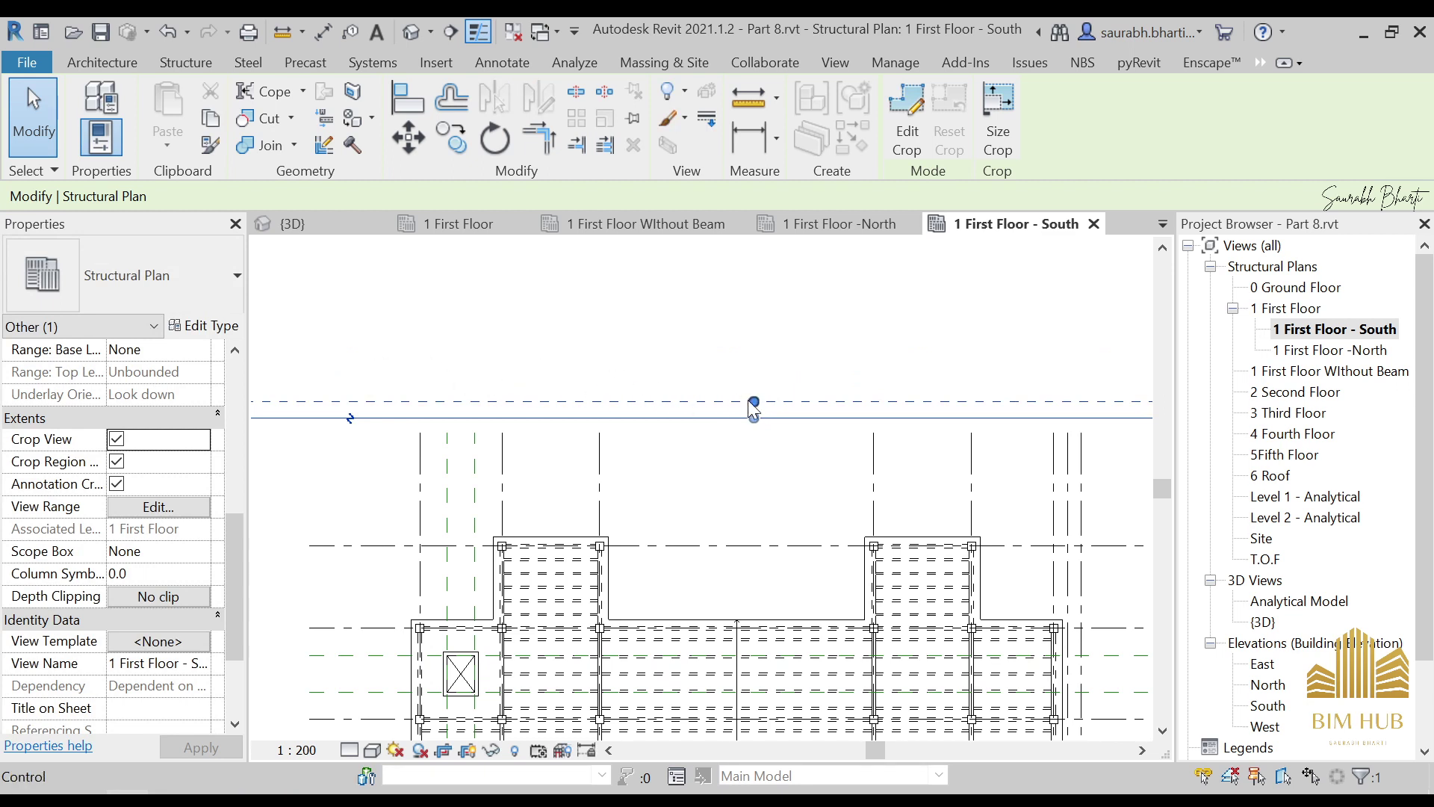
pyautogui.moveTo(754, 403); pyautogui.dragTo(754, 363)
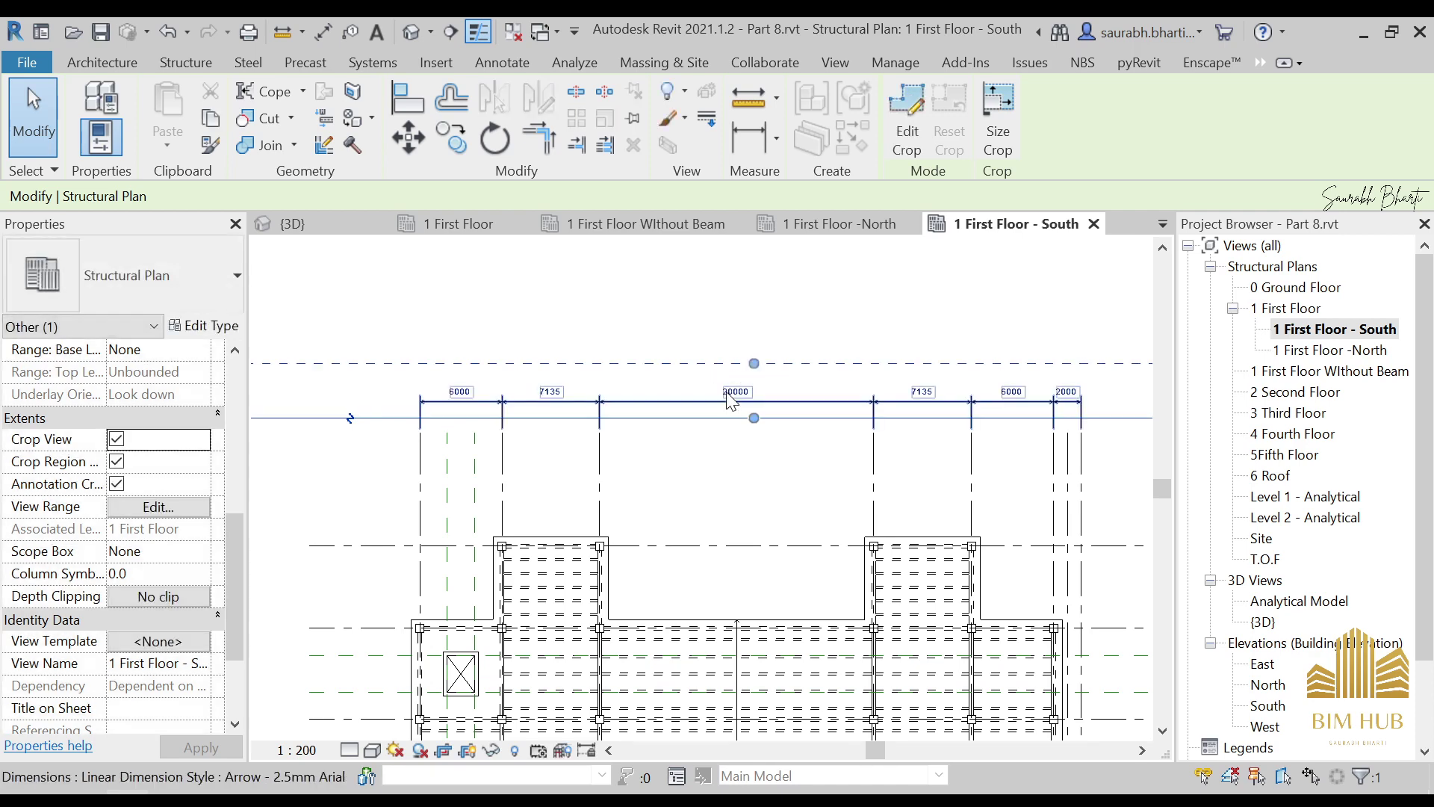
# Select the dimension string above the plan to show it is an annotation, and adjust the annotation crop's upper edge above it
pyautogui.click(502, 60)
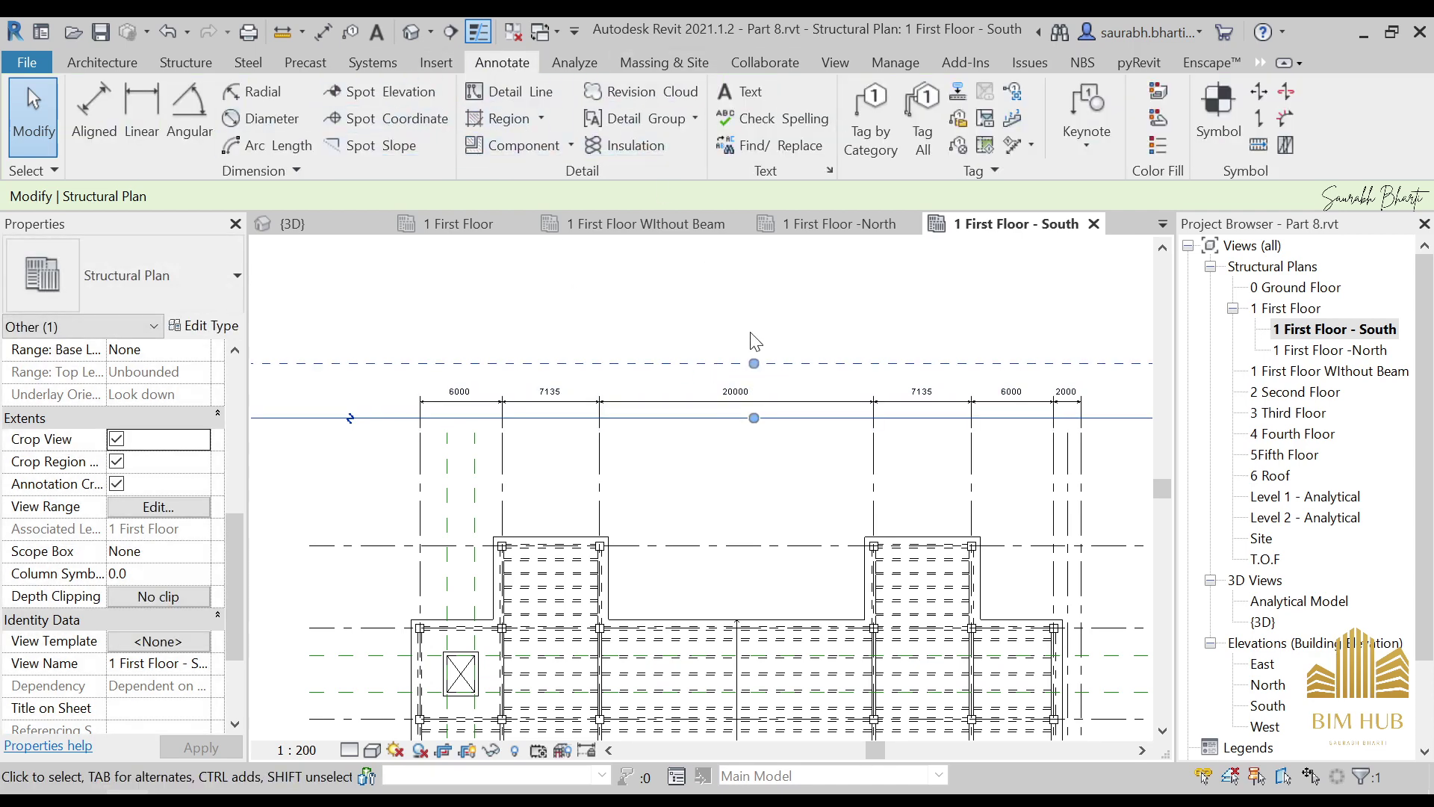
pyautogui.click(781, 404)
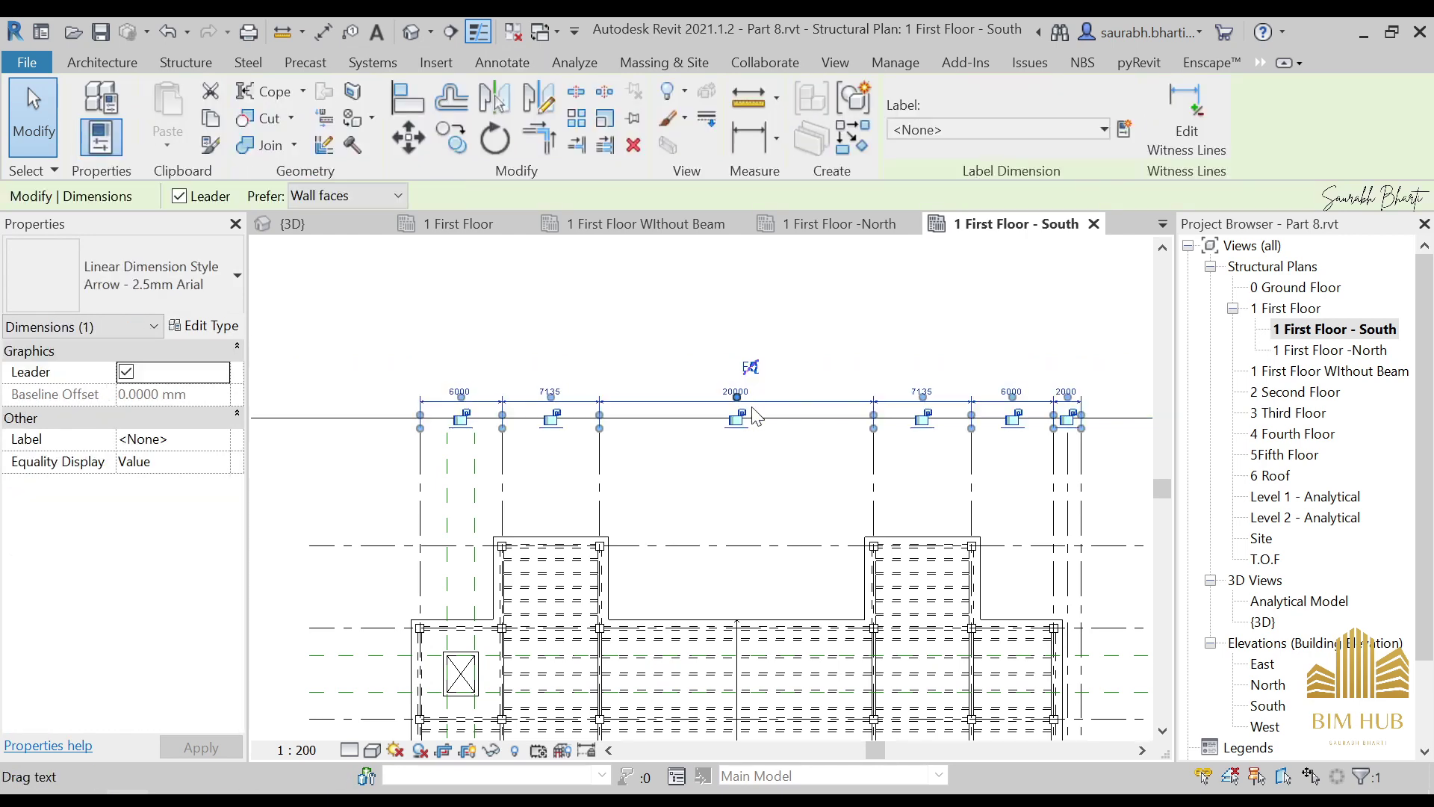
pyautogui.click(749, 363)
pyautogui.scroll(3, 747, 366)
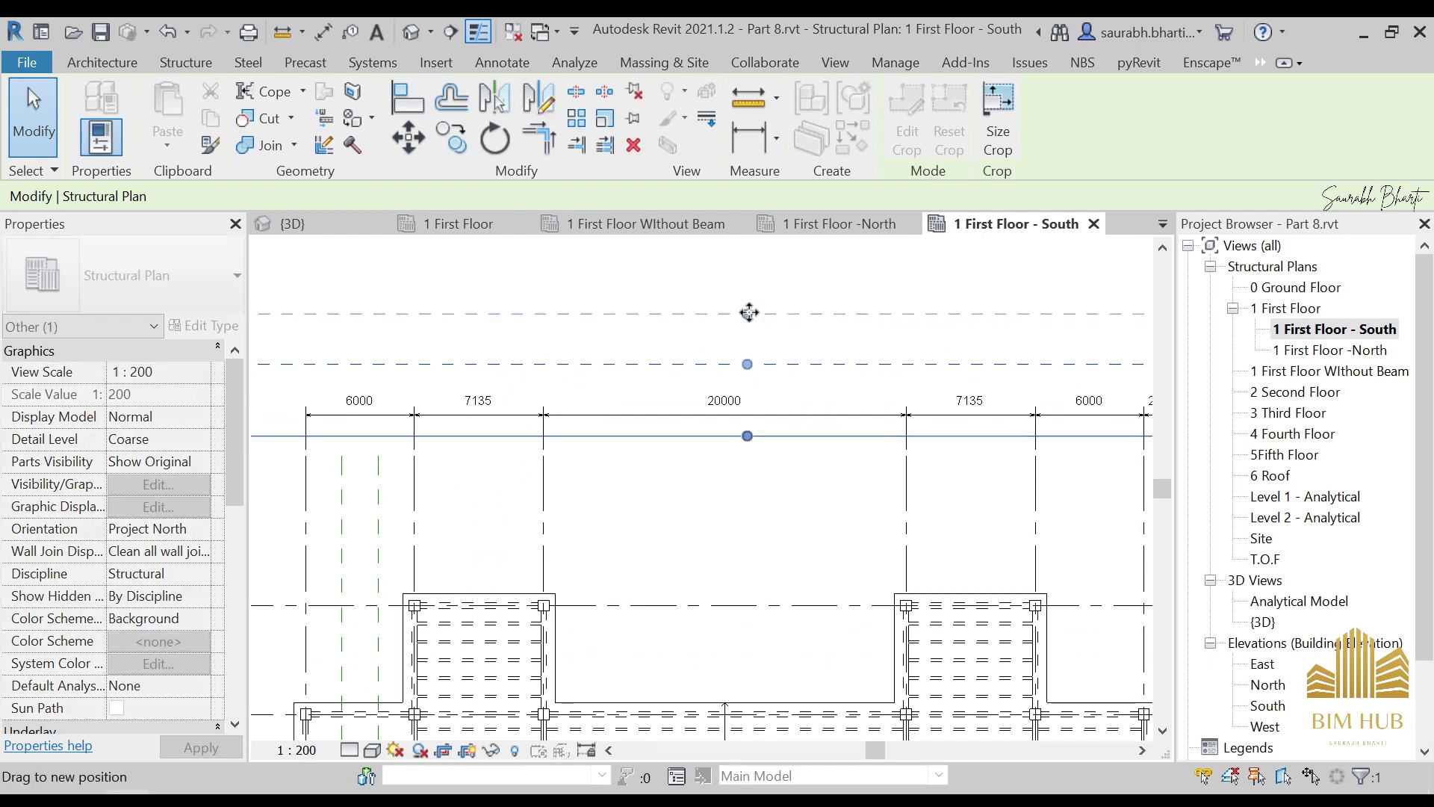
pyautogui.moveTo(747, 435); pyautogui.dragTo(749, 356)
pyautogui.scroll(-3, 749, 377)
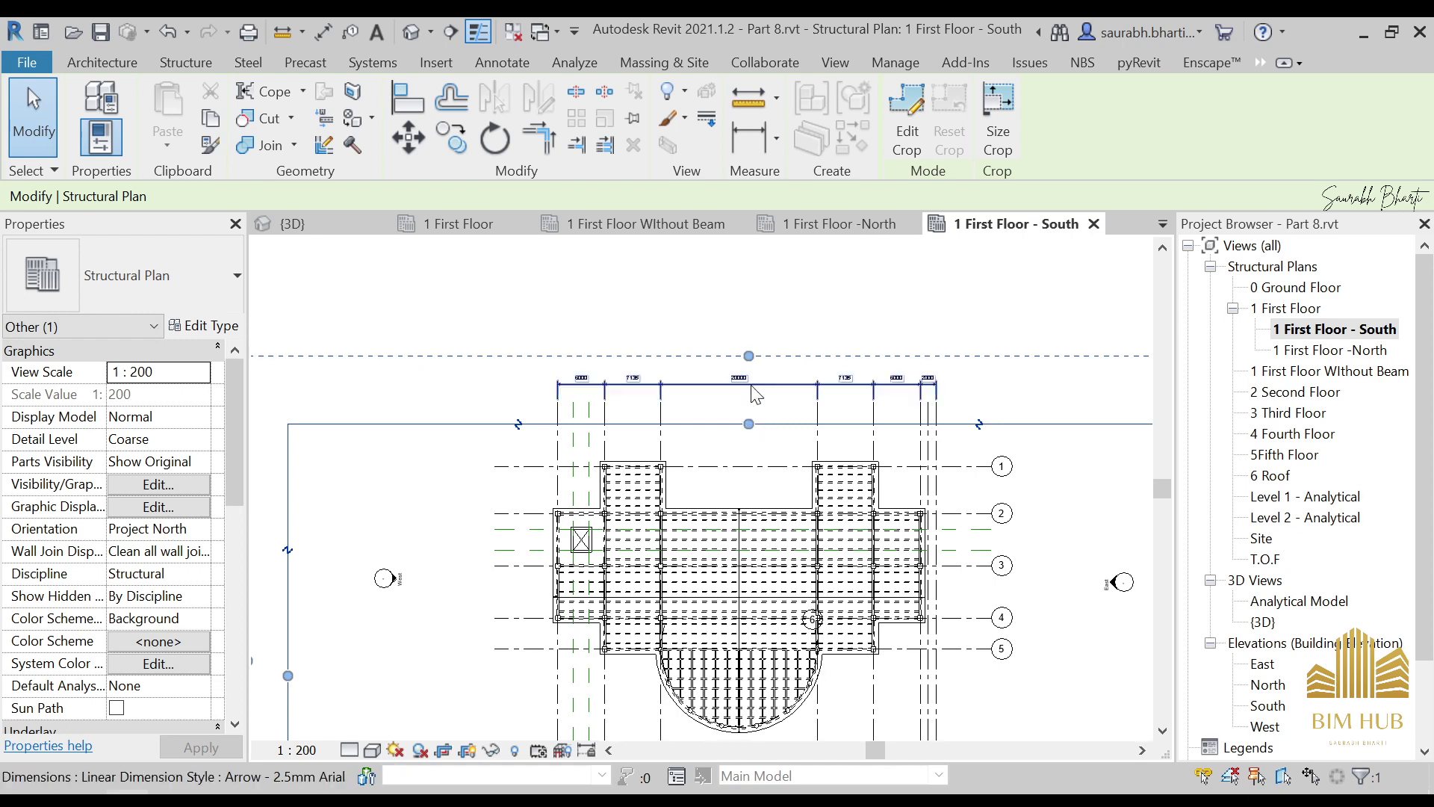
pyautogui.scroll(-2, 756, 353)
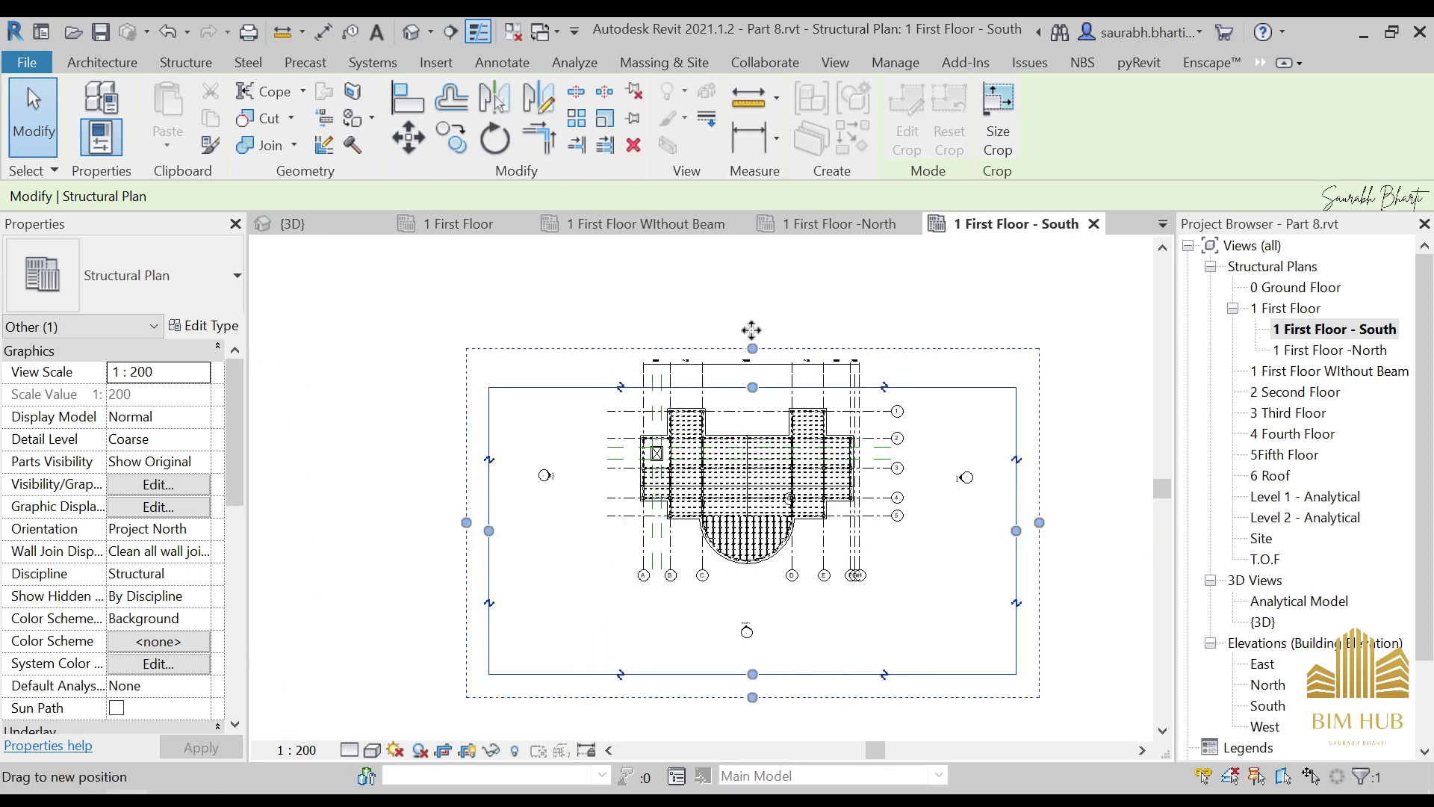
# Raise the South view's upper crop edge above the North elevation marker again and deselect the crop region
pyautogui.moveTo(753, 349); pyautogui.dragTo(756, 313)
pyautogui.moveTo(785, 358); pyautogui.dragTo(759, 474, button='middle')
pyautogui.moveTo(727, 349); pyautogui.dragTo(733, 413)
pyautogui.click(865, 393)
pyautogui.moveTo(1046, 415); pyautogui.dragTo(1031, 343, button='middle')
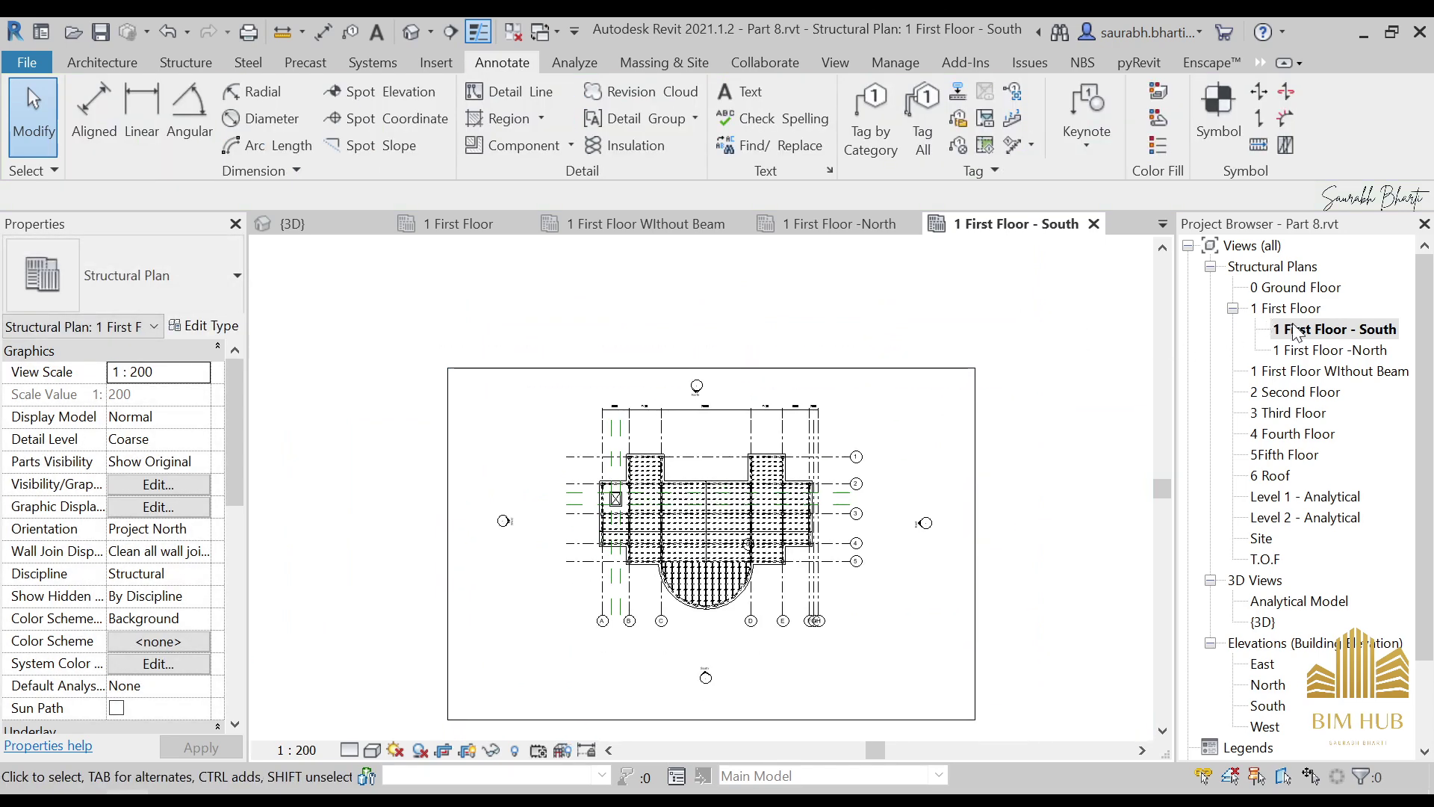
# Select the South view's crop region and lower its upper edge to between grids 3 and 4, keeping only the southern part
pyautogui.click(750, 720)
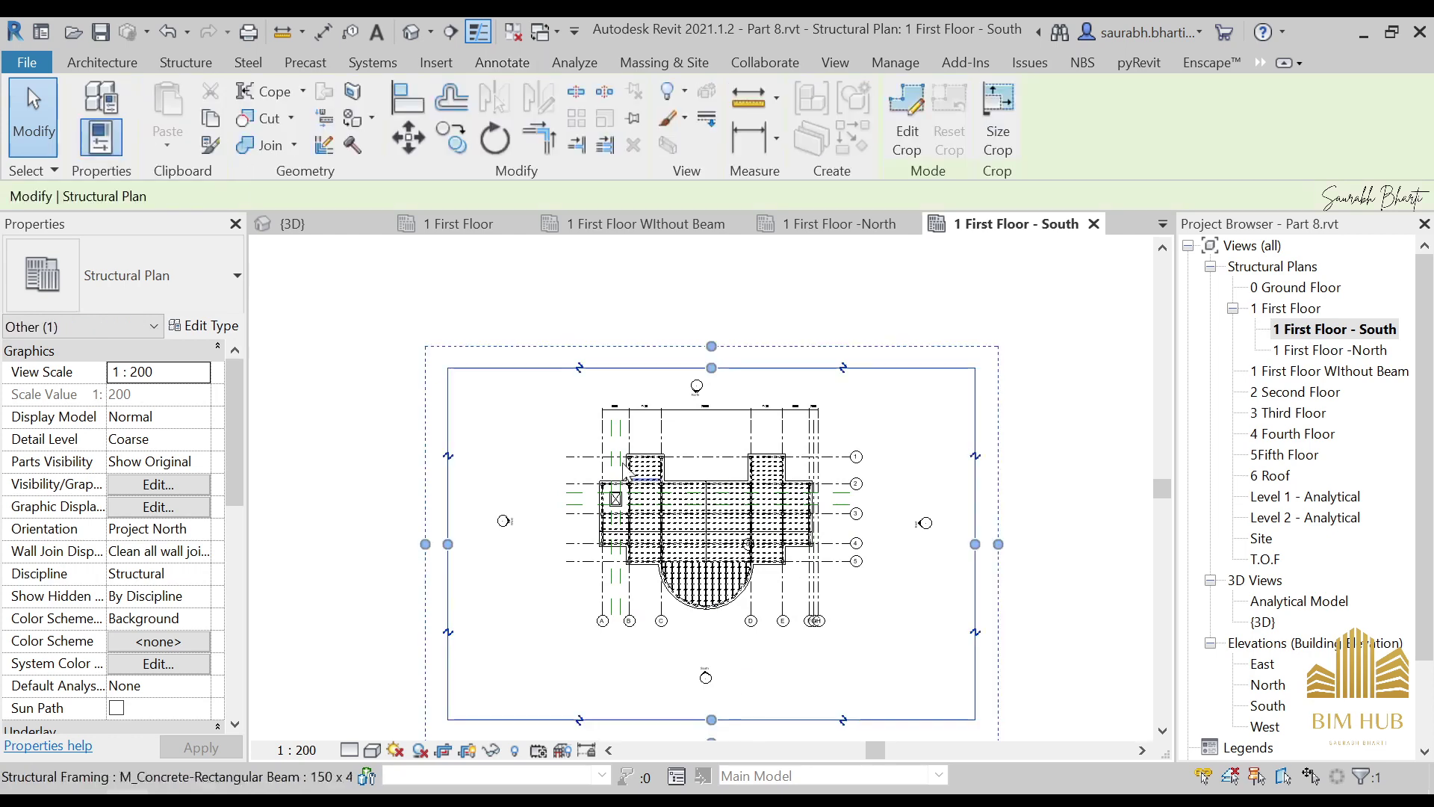
pyautogui.scroll(6, 682, 387)
pyautogui.scroll(-3, 685, 383)
pyautogui.scroll(-6, 685, 379)
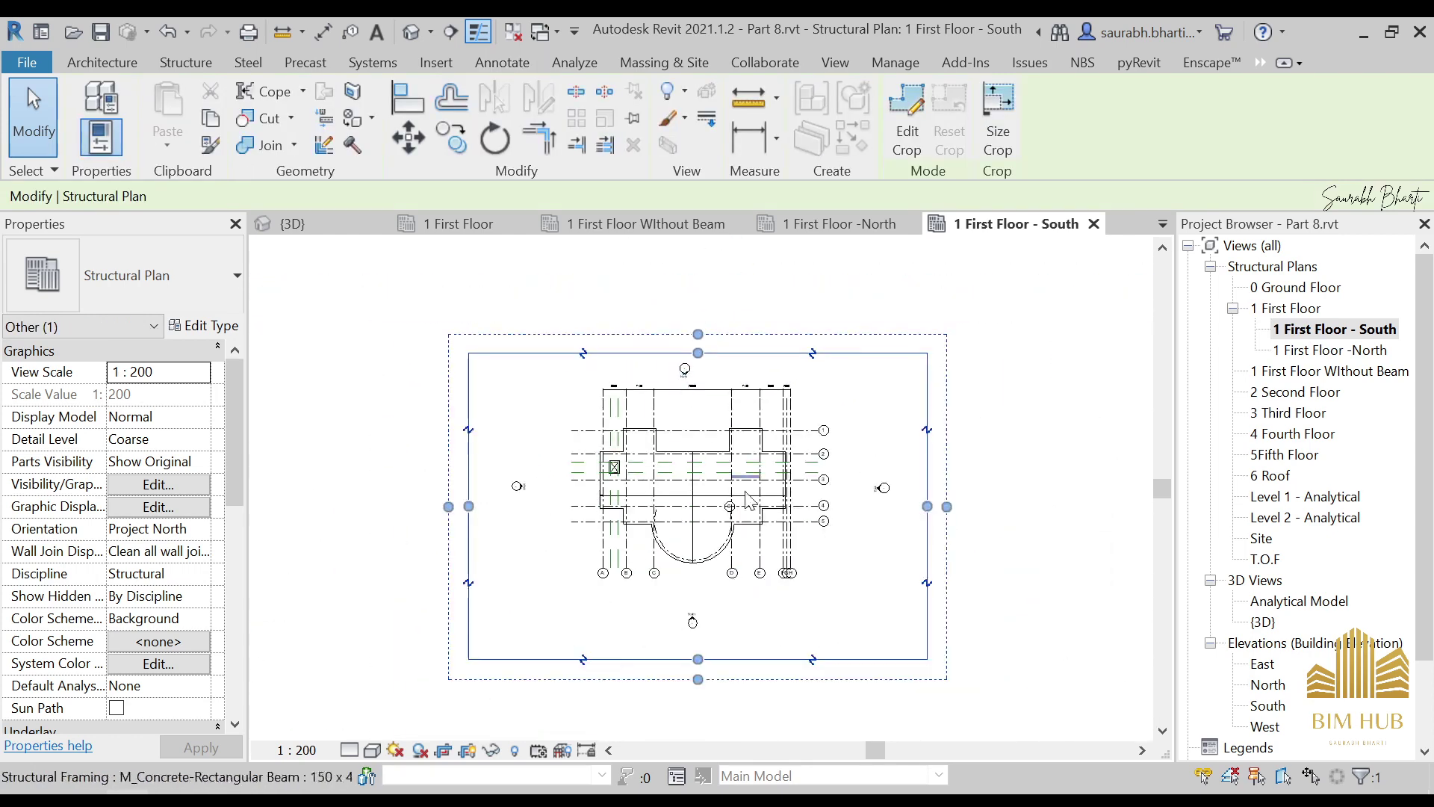
pyautogui.scroll(9, 751, 602)
pyautogui.scroll(-1, 689, 641)
pyautogui.moveTo(598, 645); pyautogui.dragTo(754, 602, button='middle')
pyautogui.scroll(-4, 758, 611)
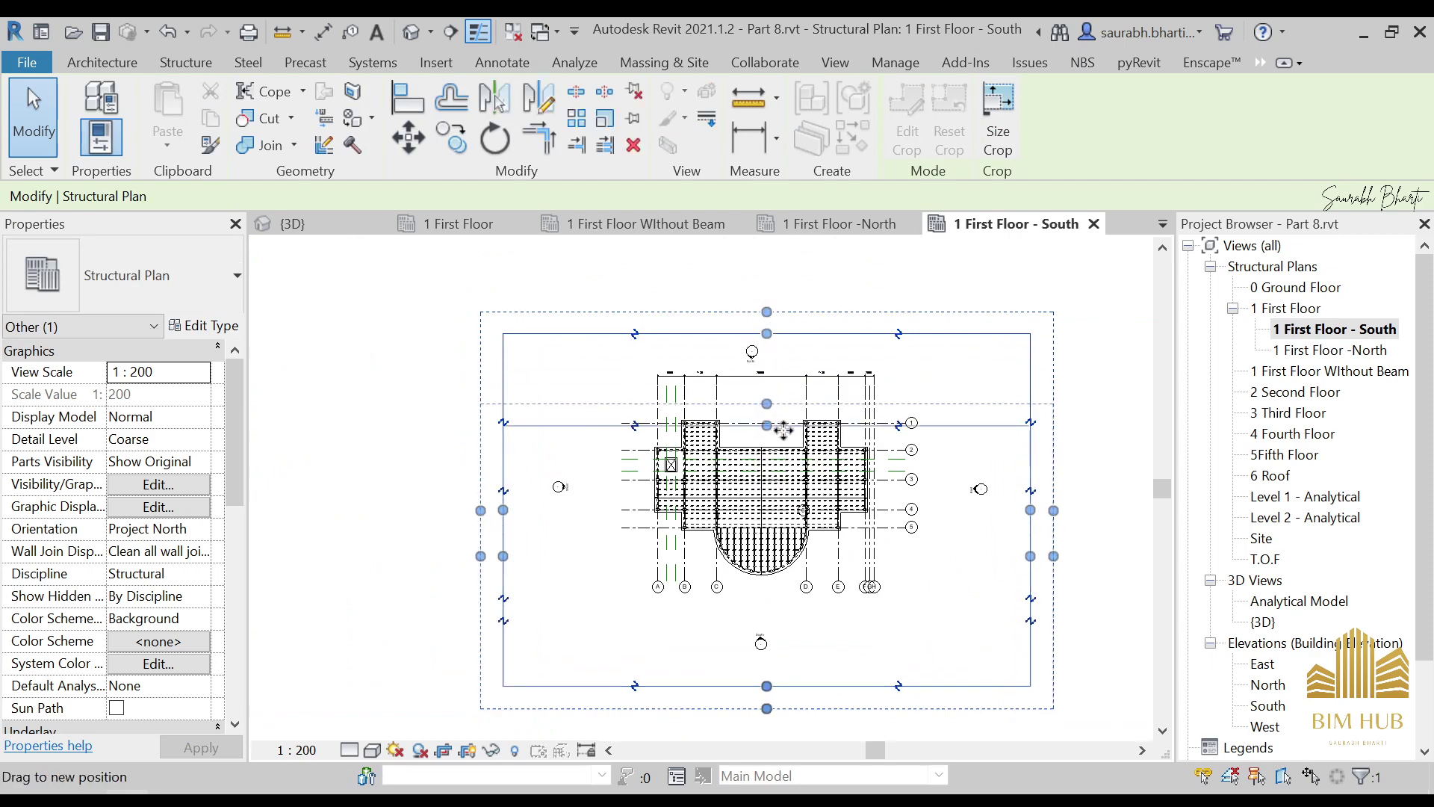
pyautogui.moveTo(767, 334); pyautogui.dragTo(750, 500)
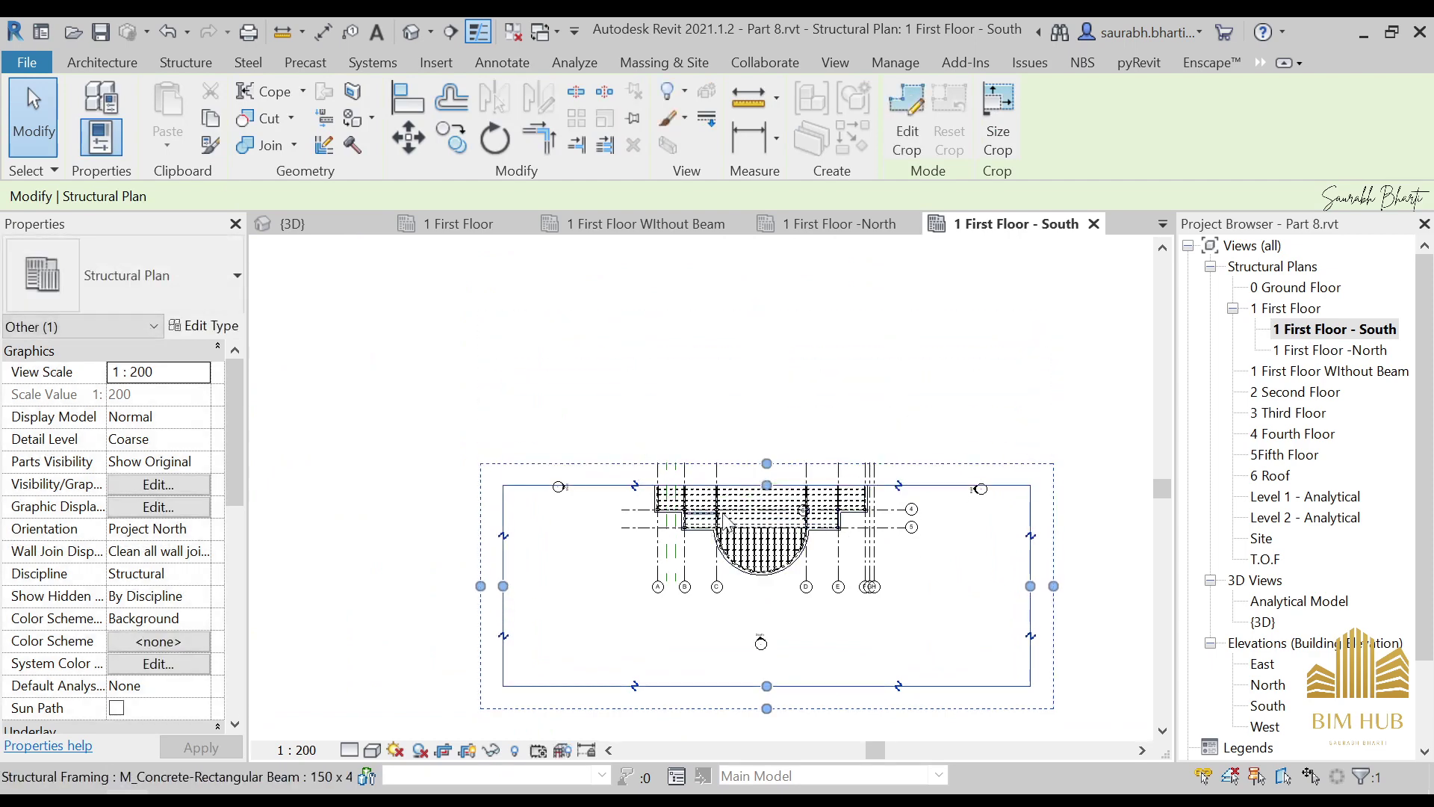
pyautogui.press('Escape')
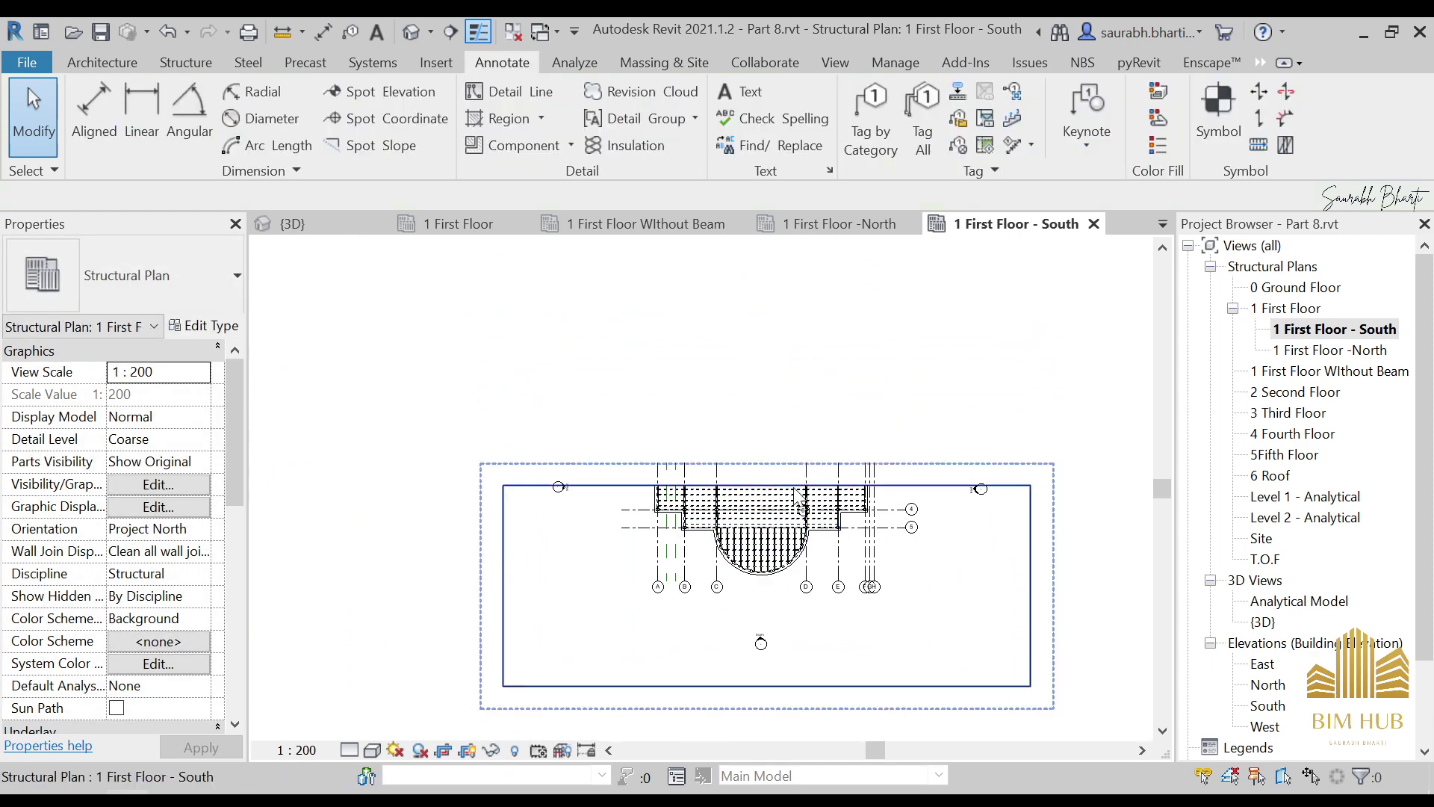
pyautogui.scroll(3, 710, 435)
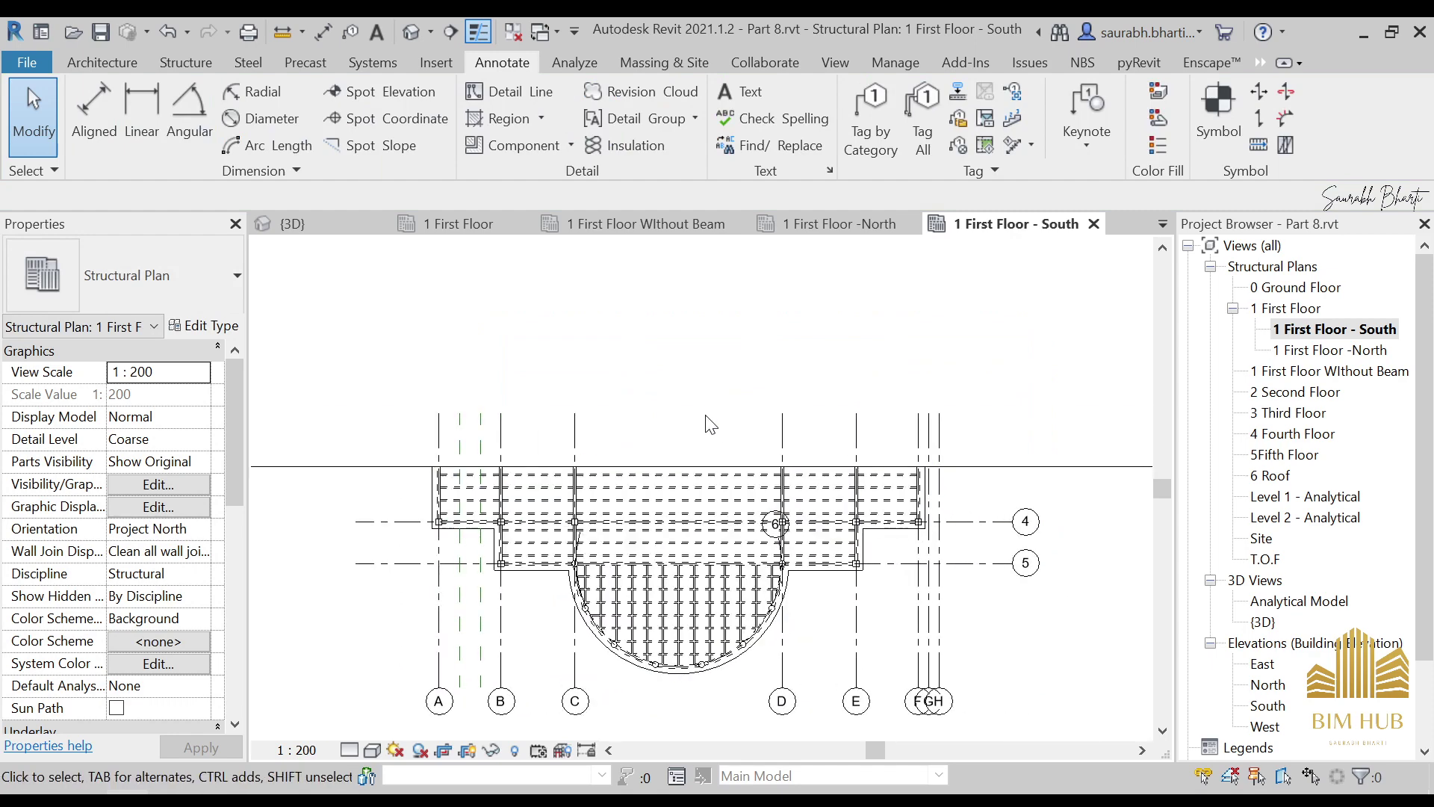
pyautogui.scroll(-3, 665, 457)
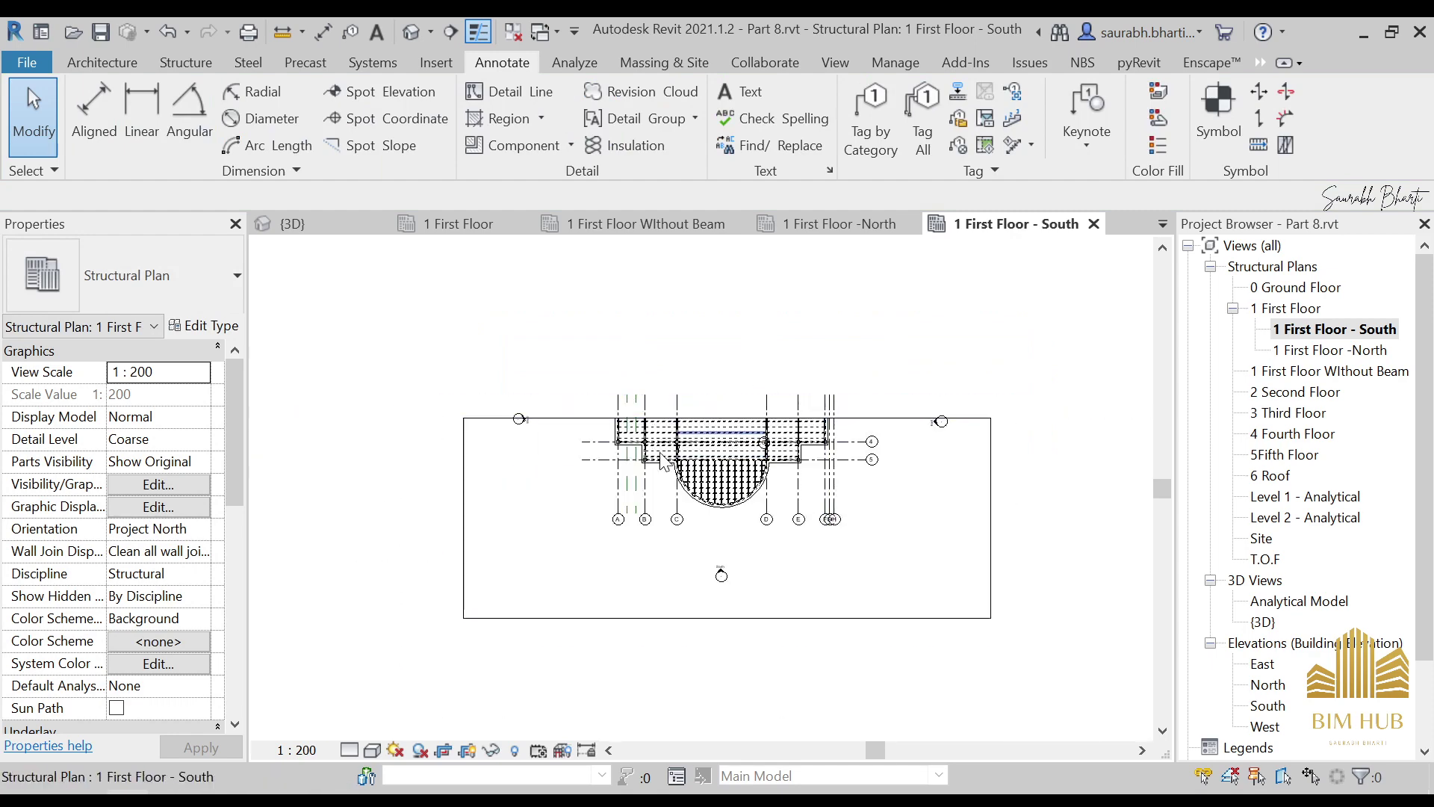
# Open the dependent 1 First Floor -North view
pyautogui.click(1326, 330)
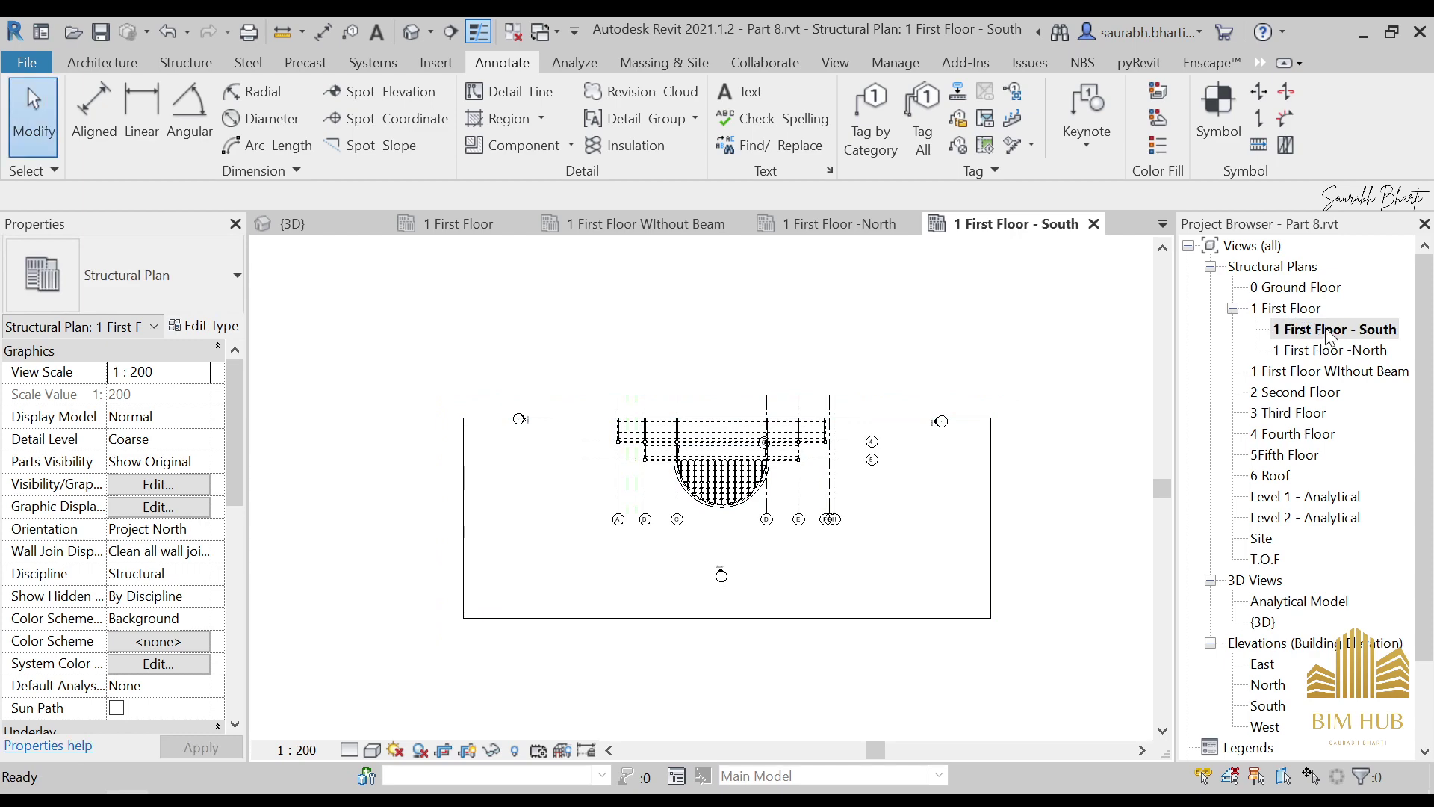
pyautogui.doubleClick(1324, 348)
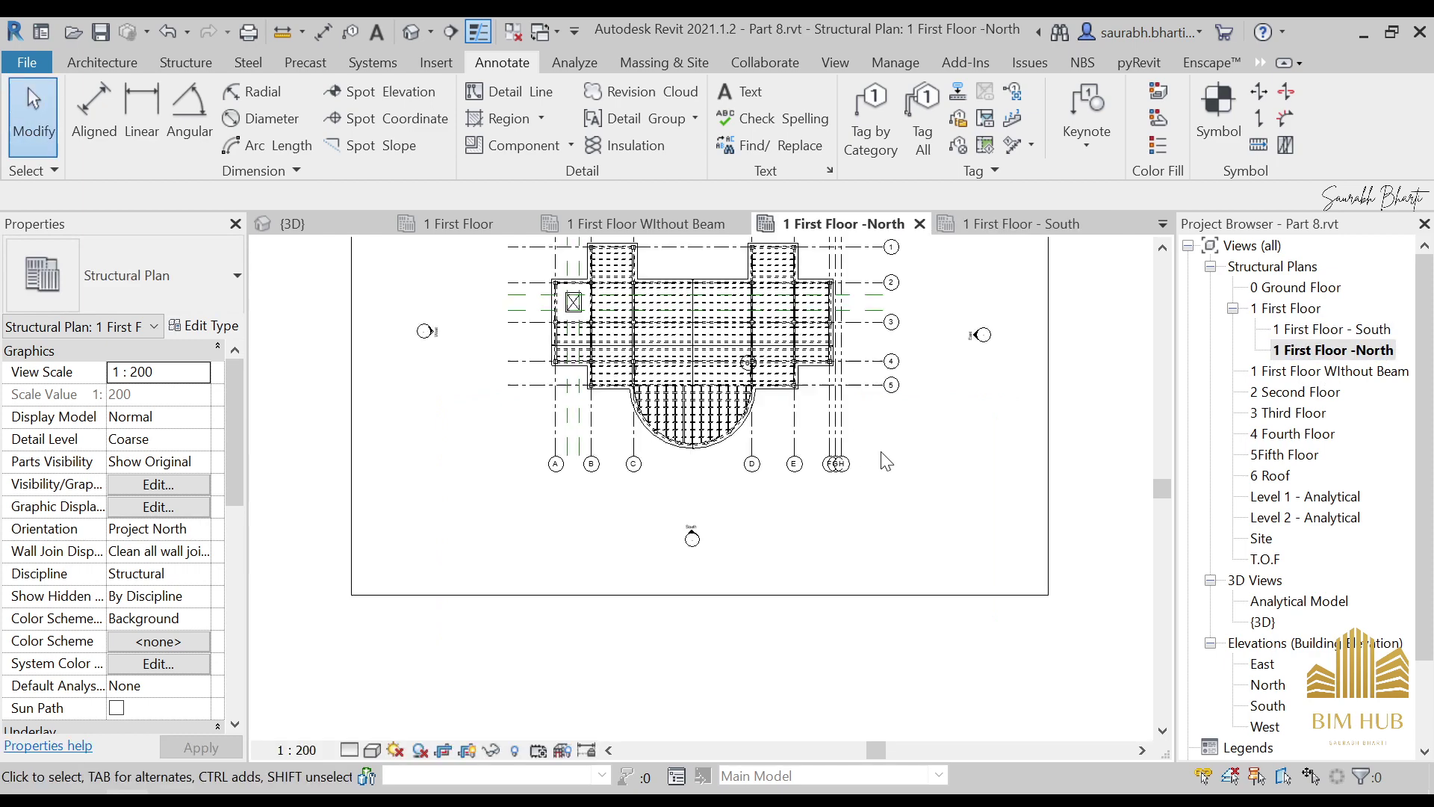
pyautogui.scroll(-3, 822, 527)
pyautogui.doubleClick(1337, 330)
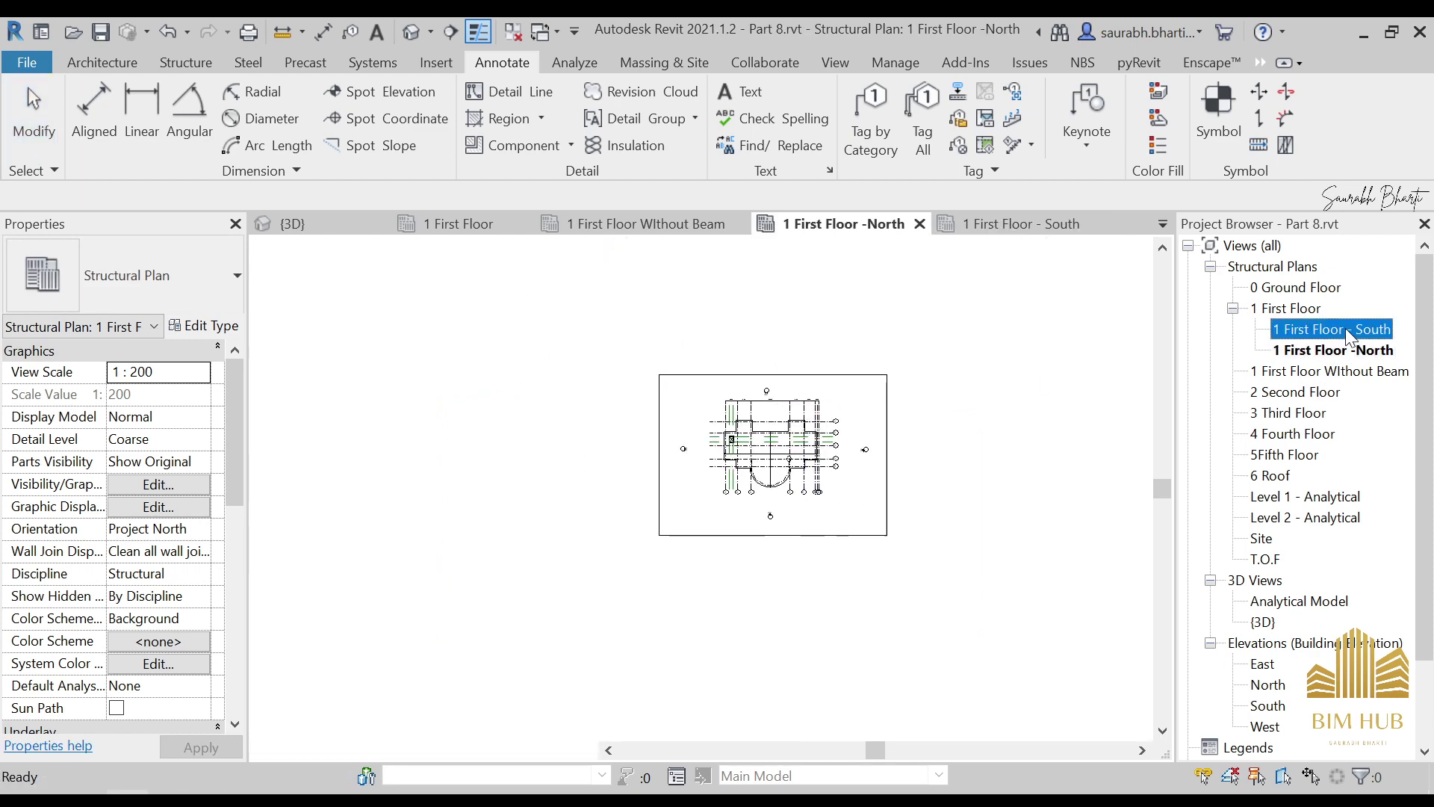
pyautogui.doubleClick(1326, 349)
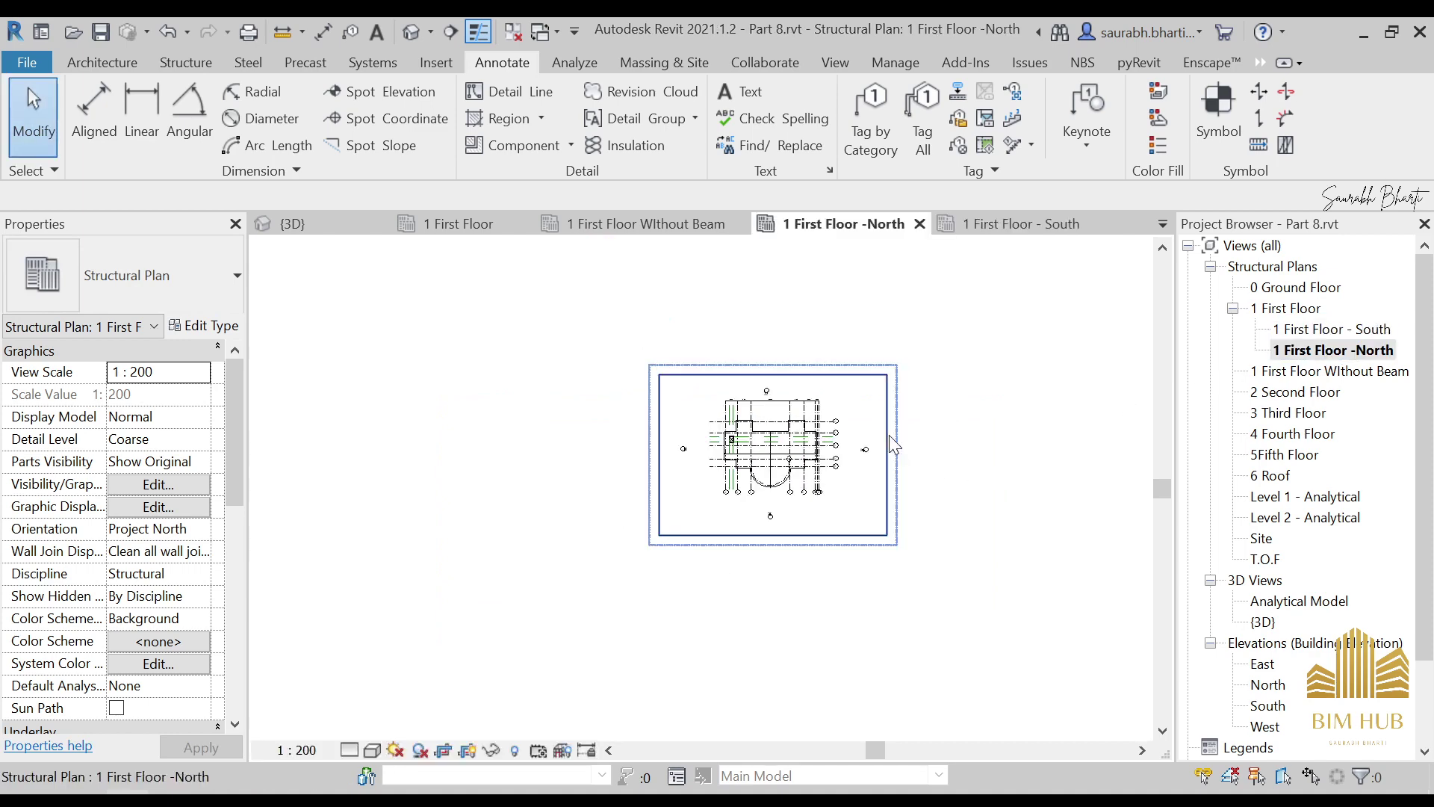
# Raise the lower edge of the North view's crop region to just below grid 3, keeping only the plan's northern part
pyautogui.scroll(5, 759, 504)
pyautogui.moveTo(790, 539); pyautogui.dragTo(777, 595, button='middle')
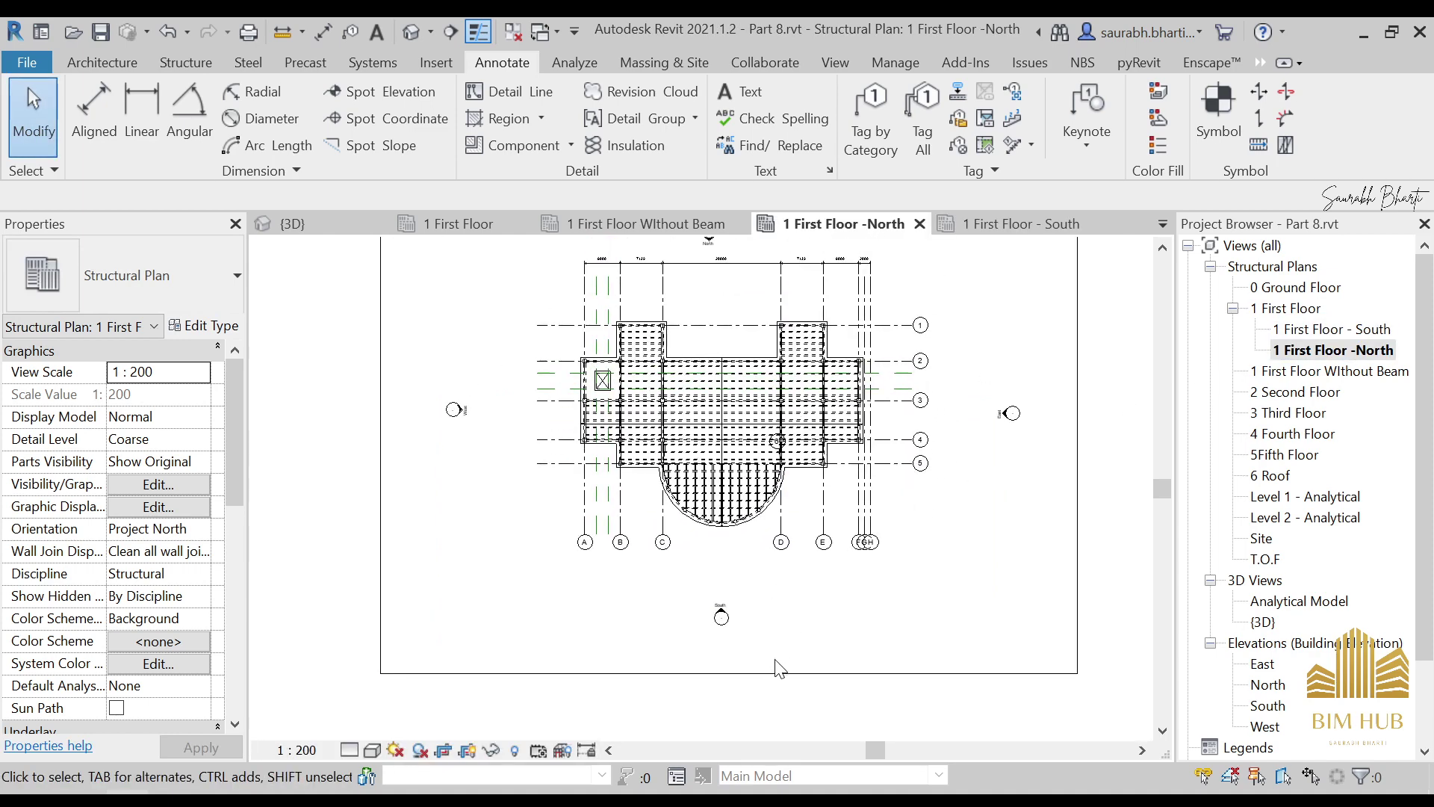
pyautogui.click(774, 672)
pyautogui.moveTo(729, 674); pyautogui.dragTo(842, 385)
pyautogui.scroll(1, 852, 390)
pyautogui.moveTo(865, 397); pyautogui.dragTo(829, 503, button='middle')
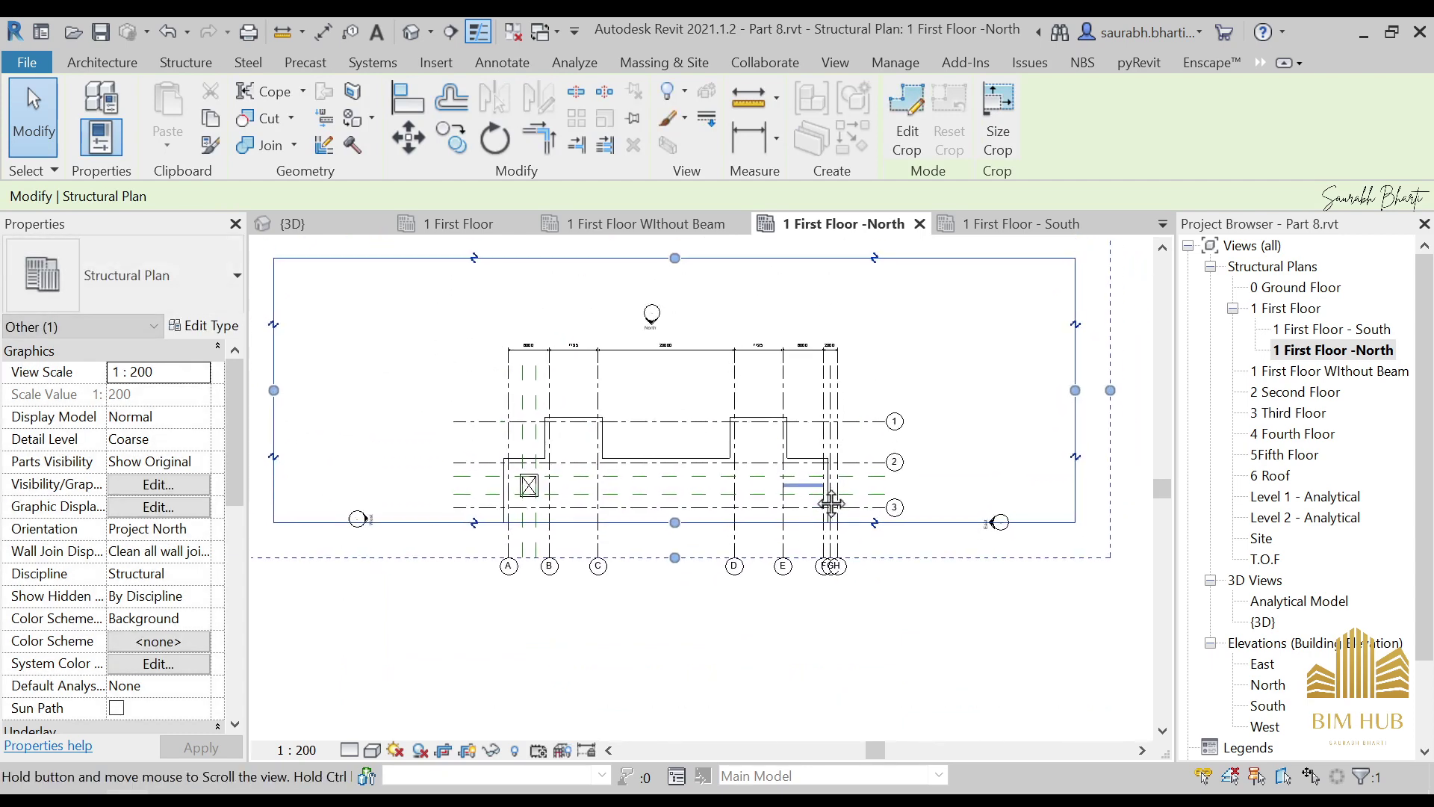
pyautogui.scroll(-4, 794, 345)
pyautogui.scroll(4, 908, 320)
pyautogui.click(819, 358)
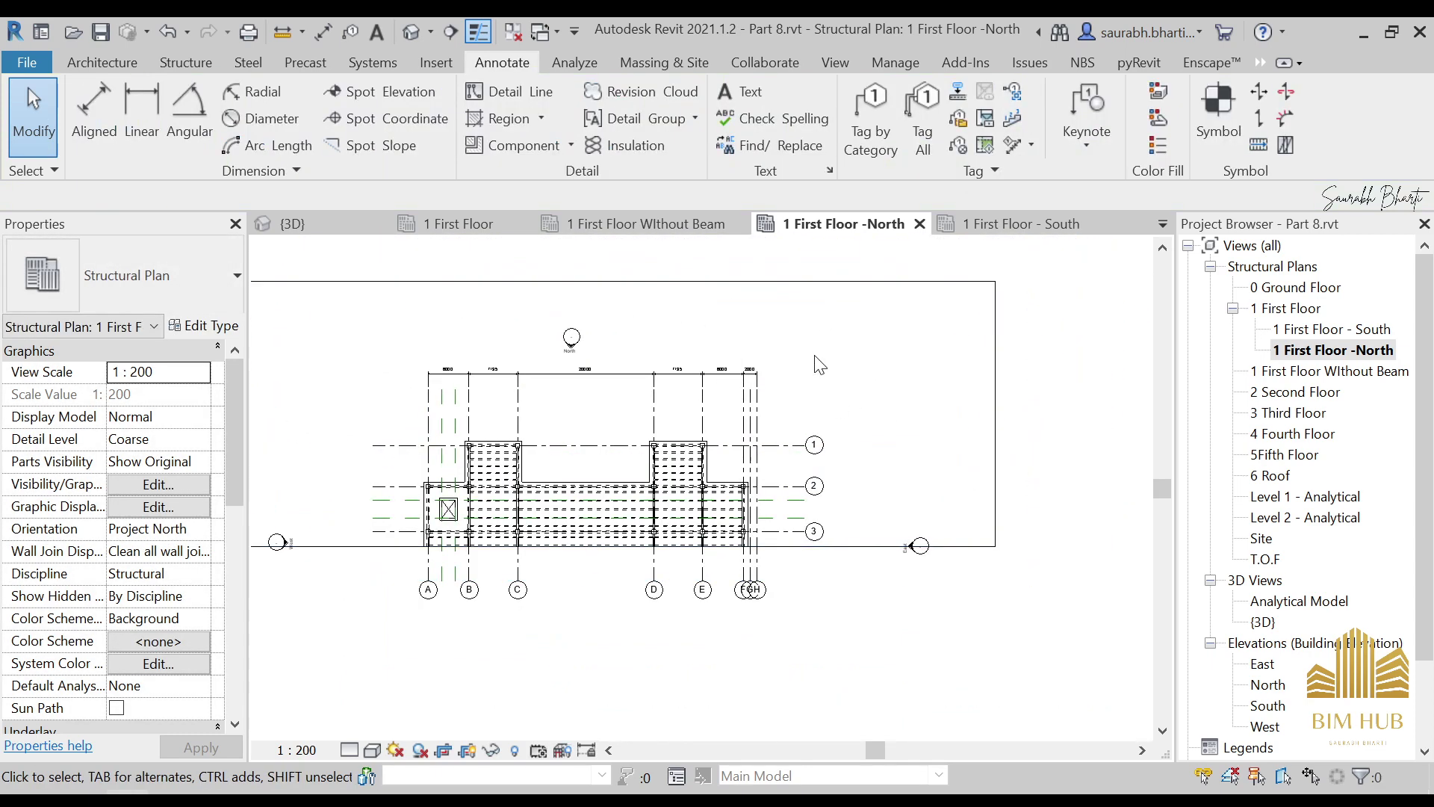
pyautogui.moveTo(791, 445); pyautogui.dragTo(884, 486, button='middle')
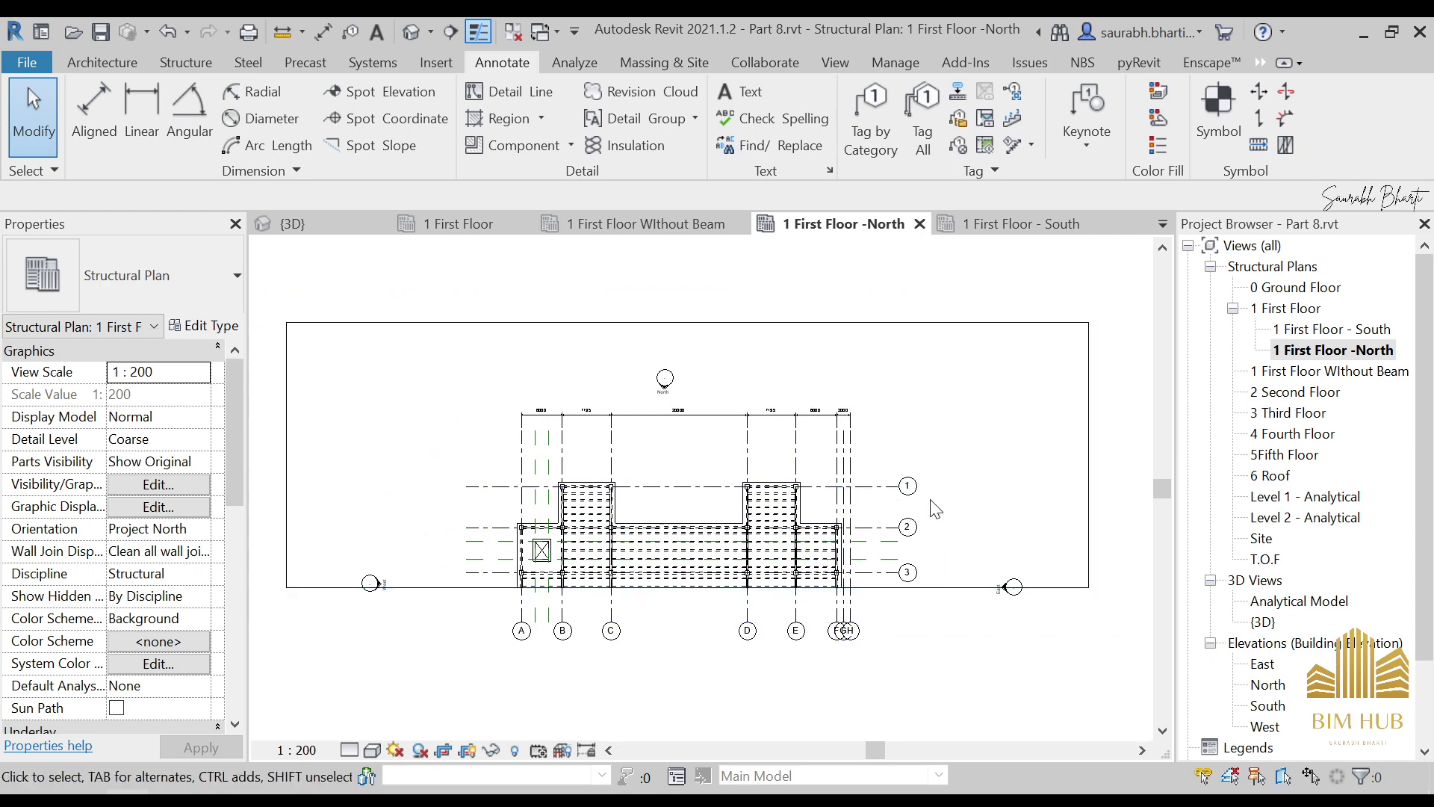
# Compare the parent 1 First Floor plan with its cropped North and South dependent views, ending in the South view
pyautogui.scroll(-2, 996, 478)
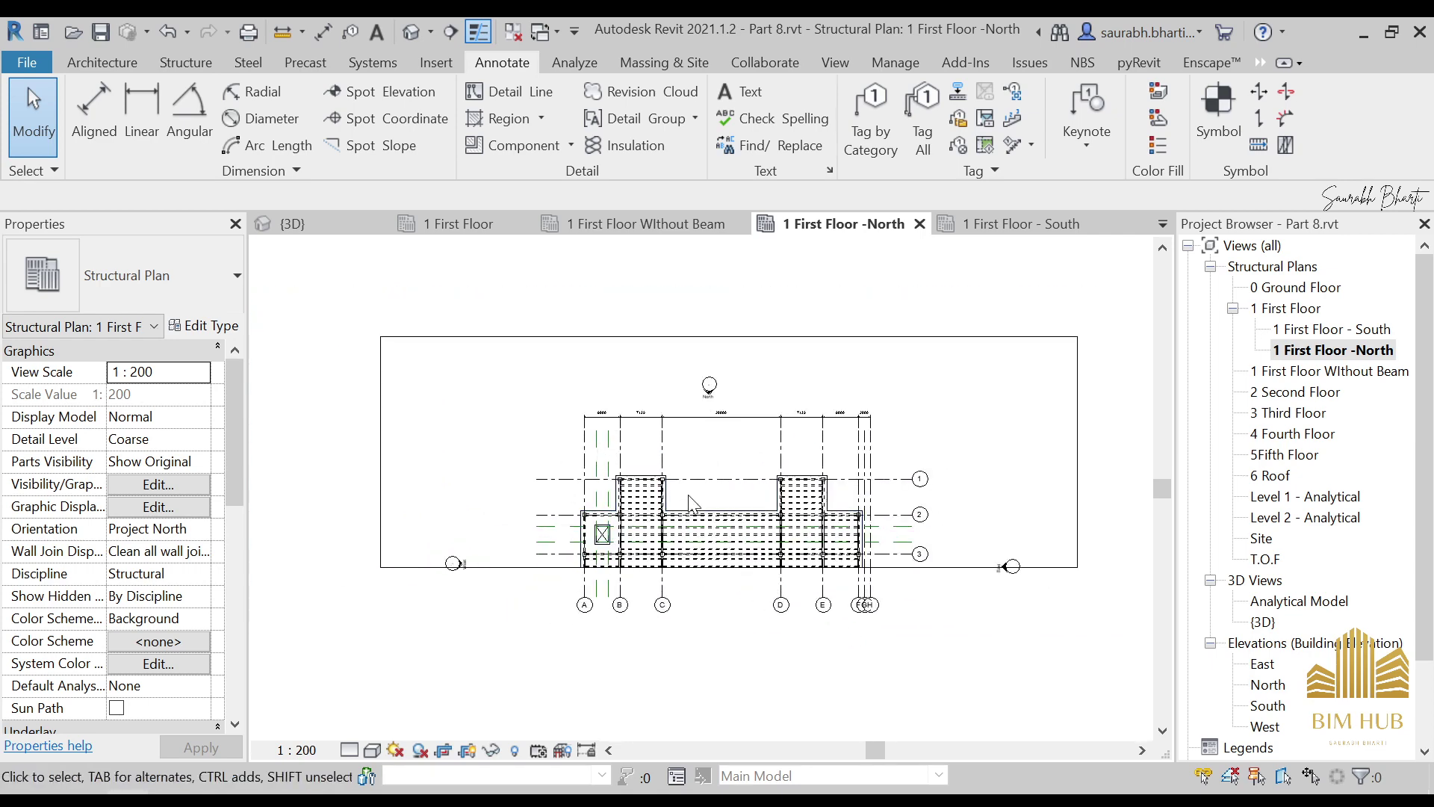
pyautogui.doubleClick(1329, 330)
pyautogui.doubleClick(1292, 307)
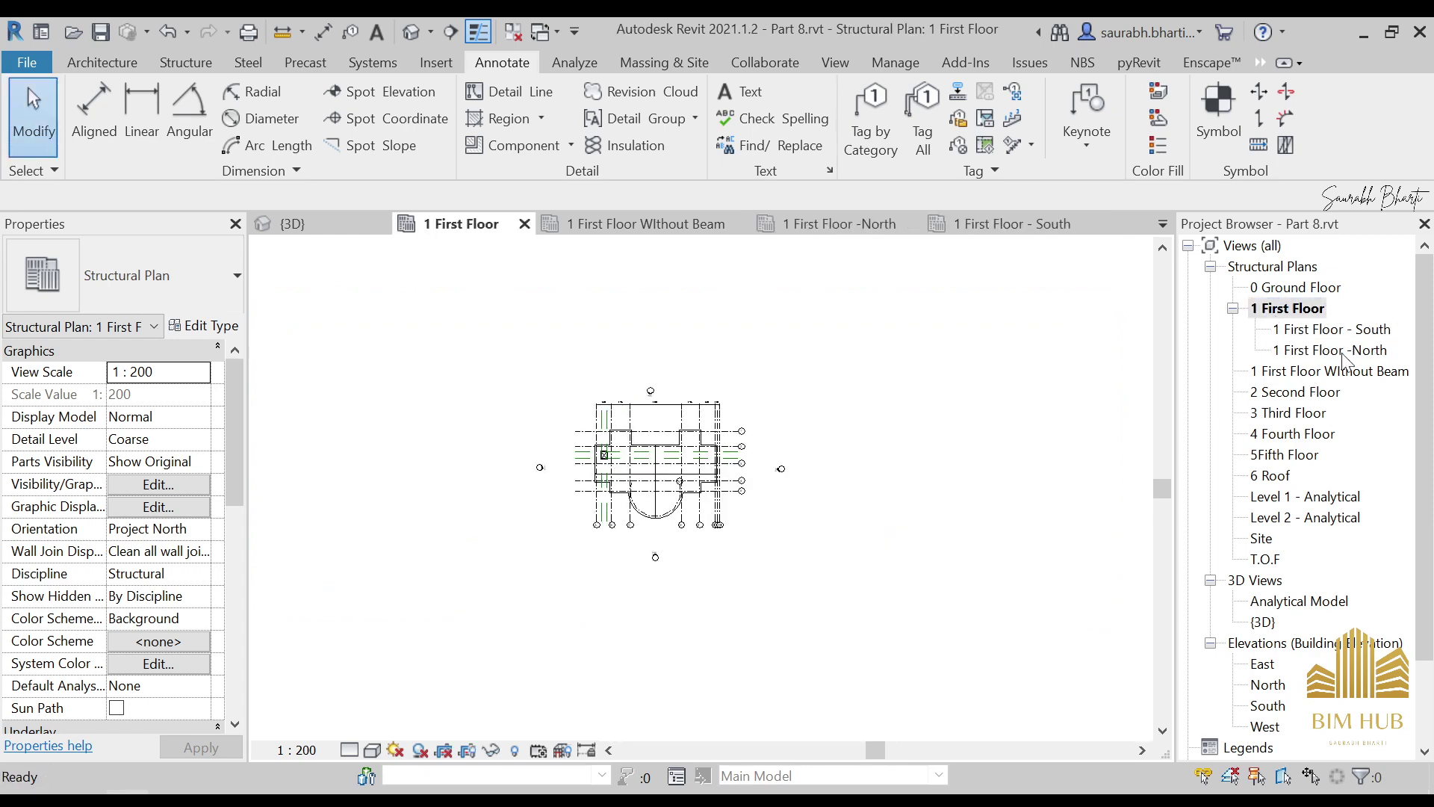
pyautogui.click(1338, 351)
pyautogui.doubleClick(1334, 349)
pyautogui.scroll(3, 807, 448)
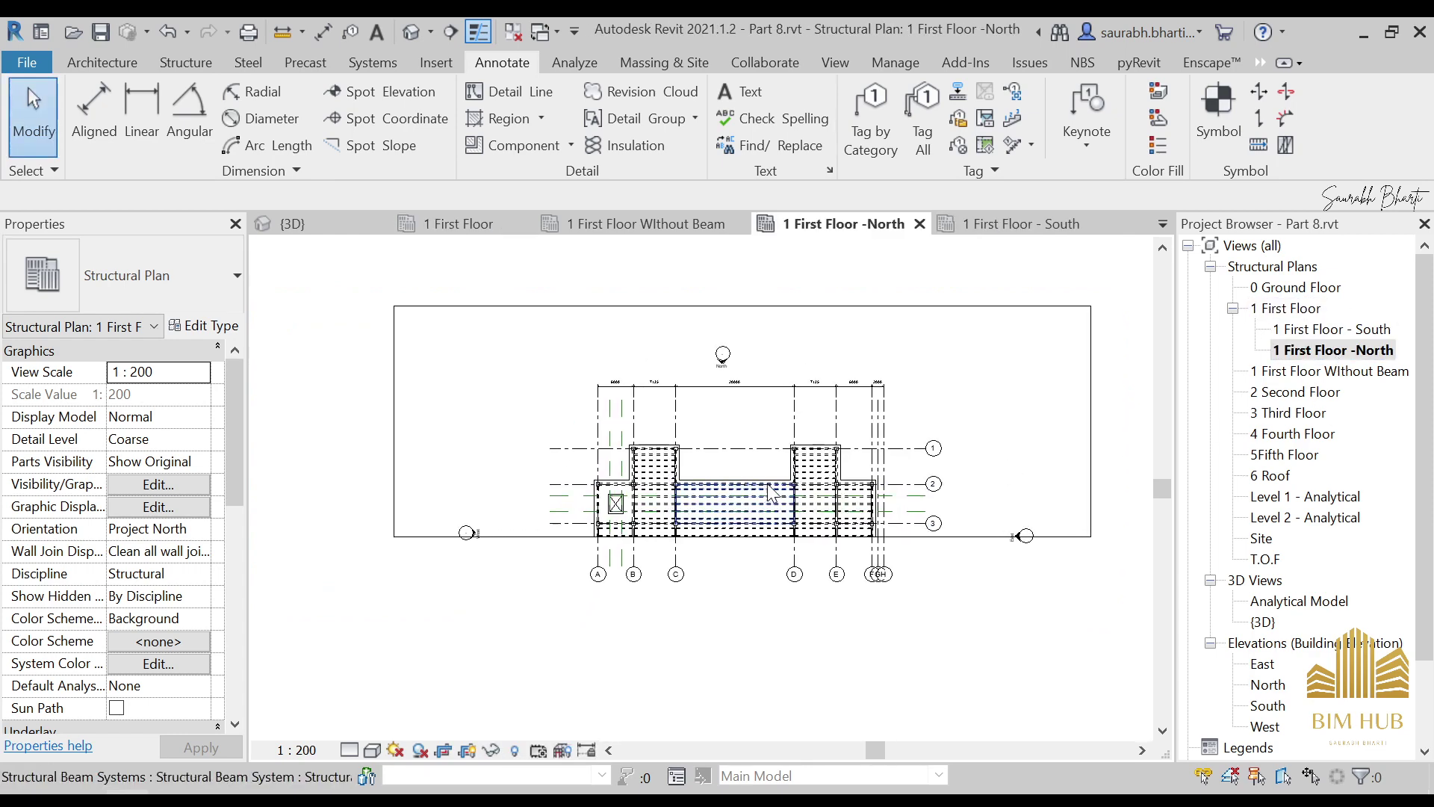
pyautogui.scroll(-2, 807, 448)
pyautogui.doubleClick(1337, 329)
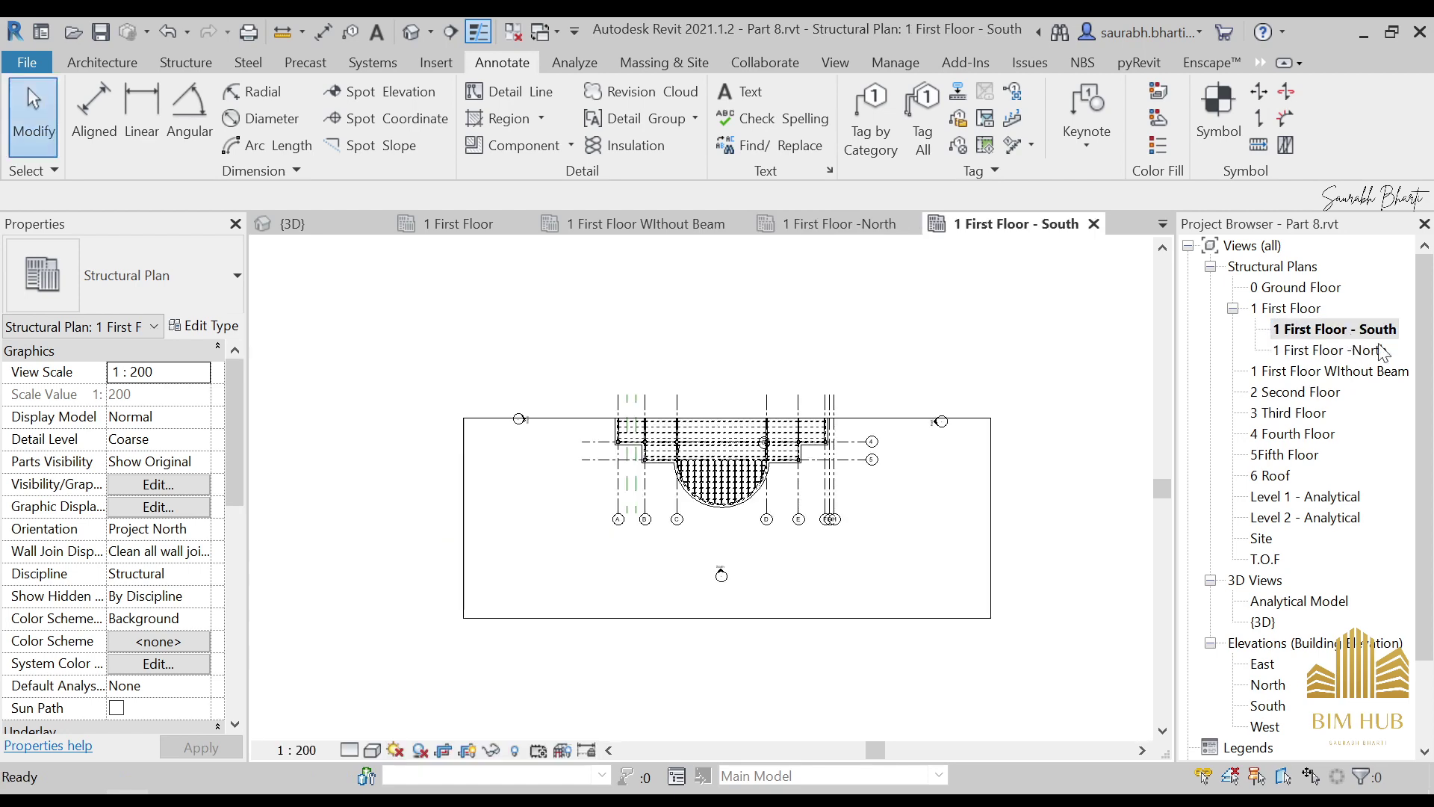
pyautogui.scroll(5, 755, 496)
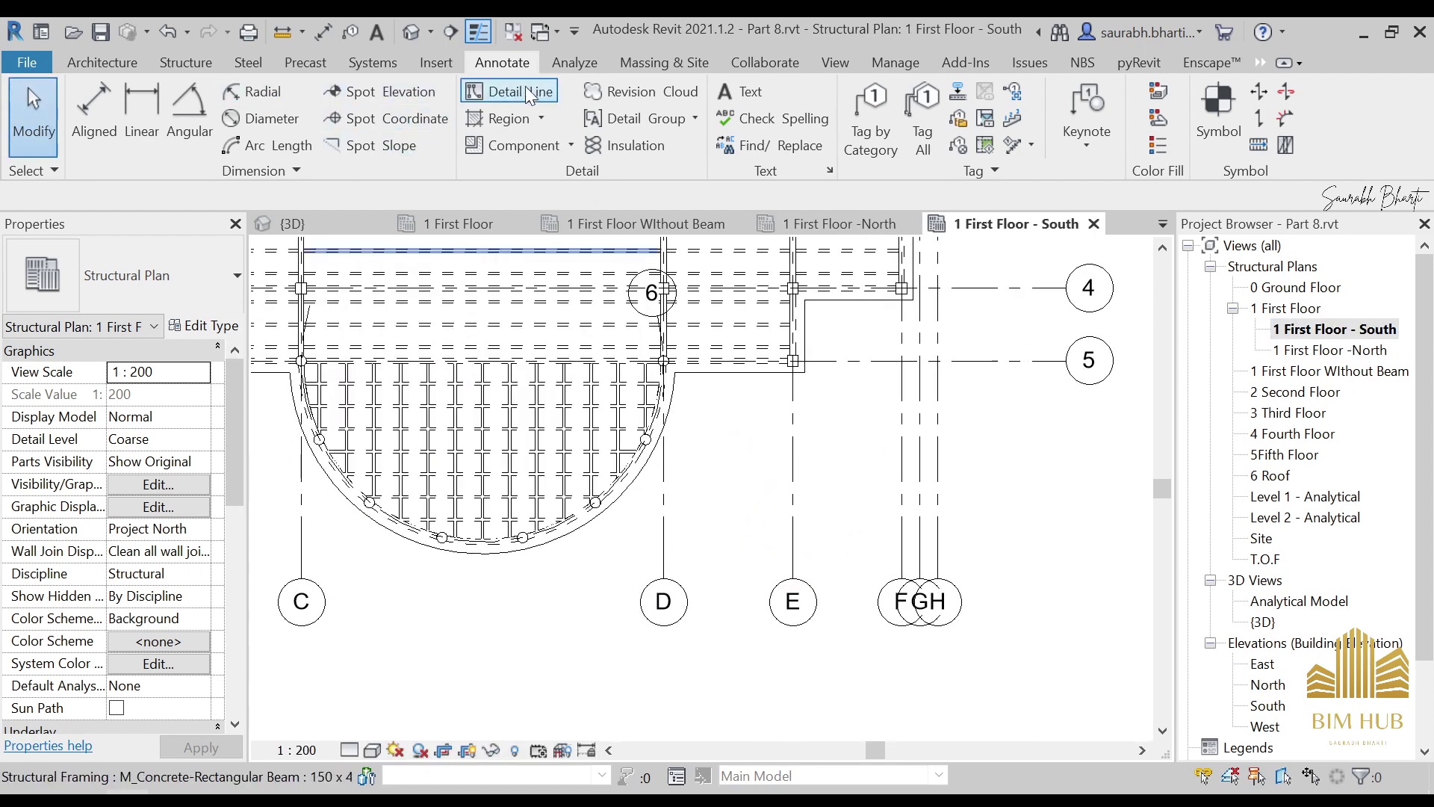
# Place an aligned dimension between grids D and E, just above their bubbles, in the dependent South view
pyautogui.click(94, 104)
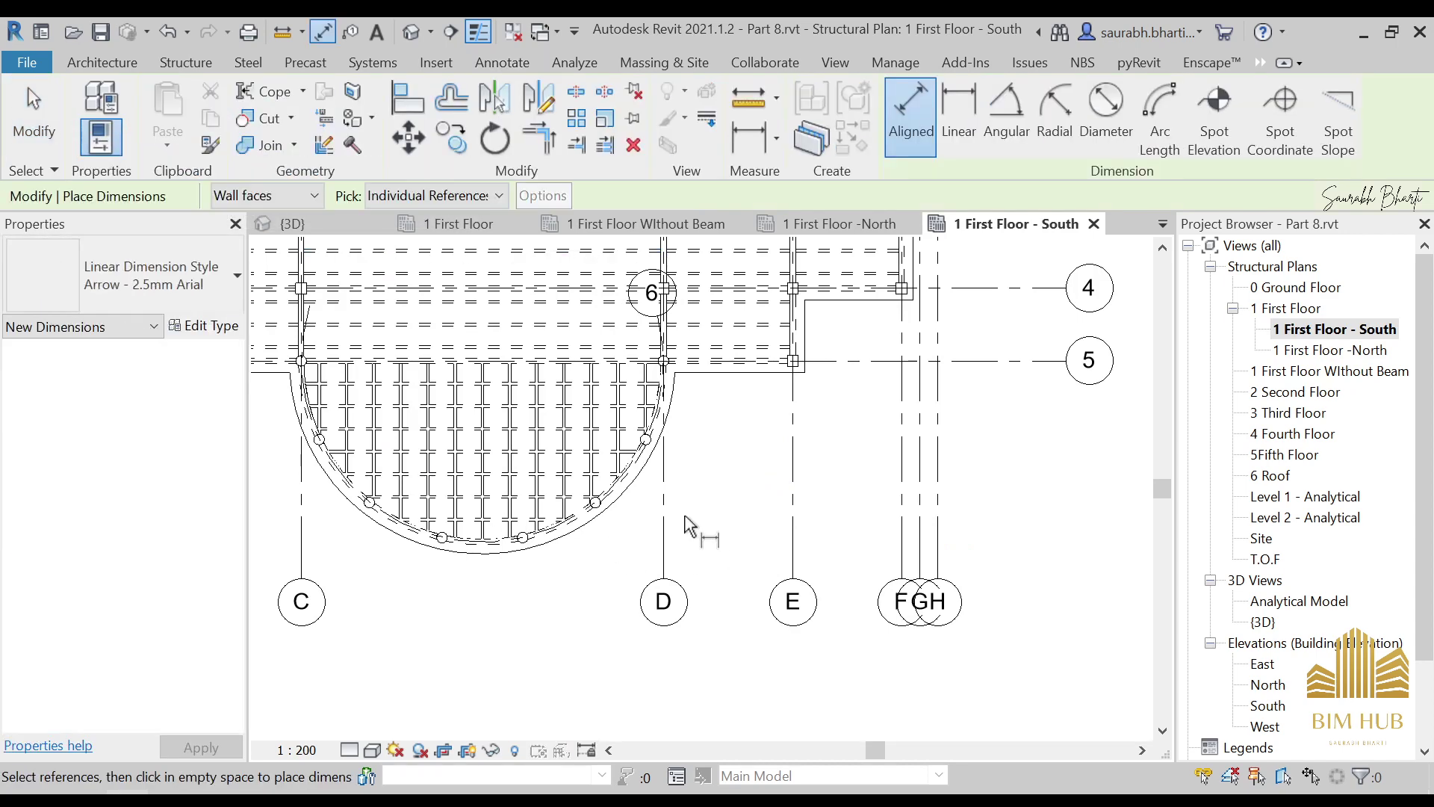
pyautogui.scroll(3, 688, 525)
pyautogui.click(650, 515)
pyautogui.click(874, 527)
pyautogui.click(839, 532)
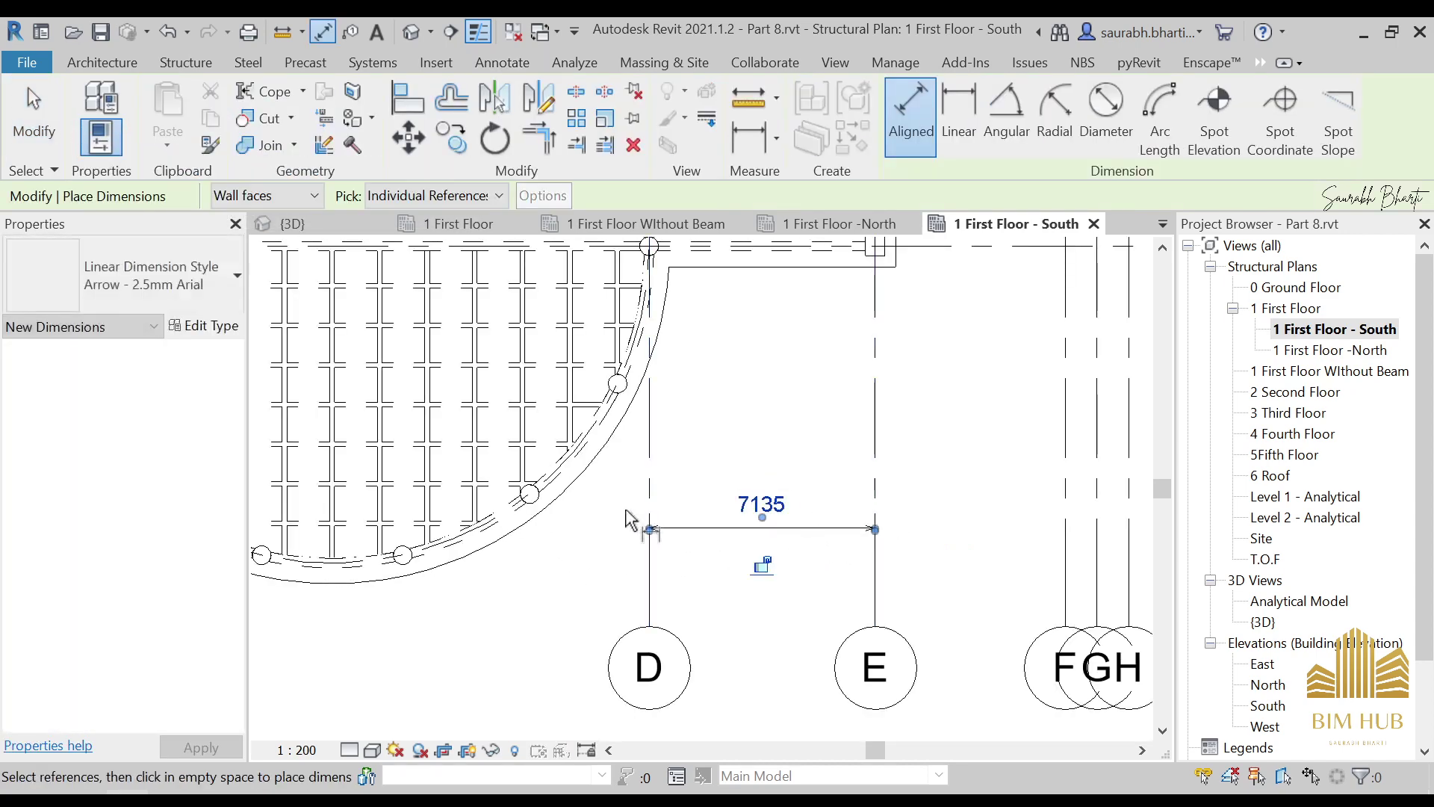
pyautogui.press('Escape')
pyautogui.press('Escape')
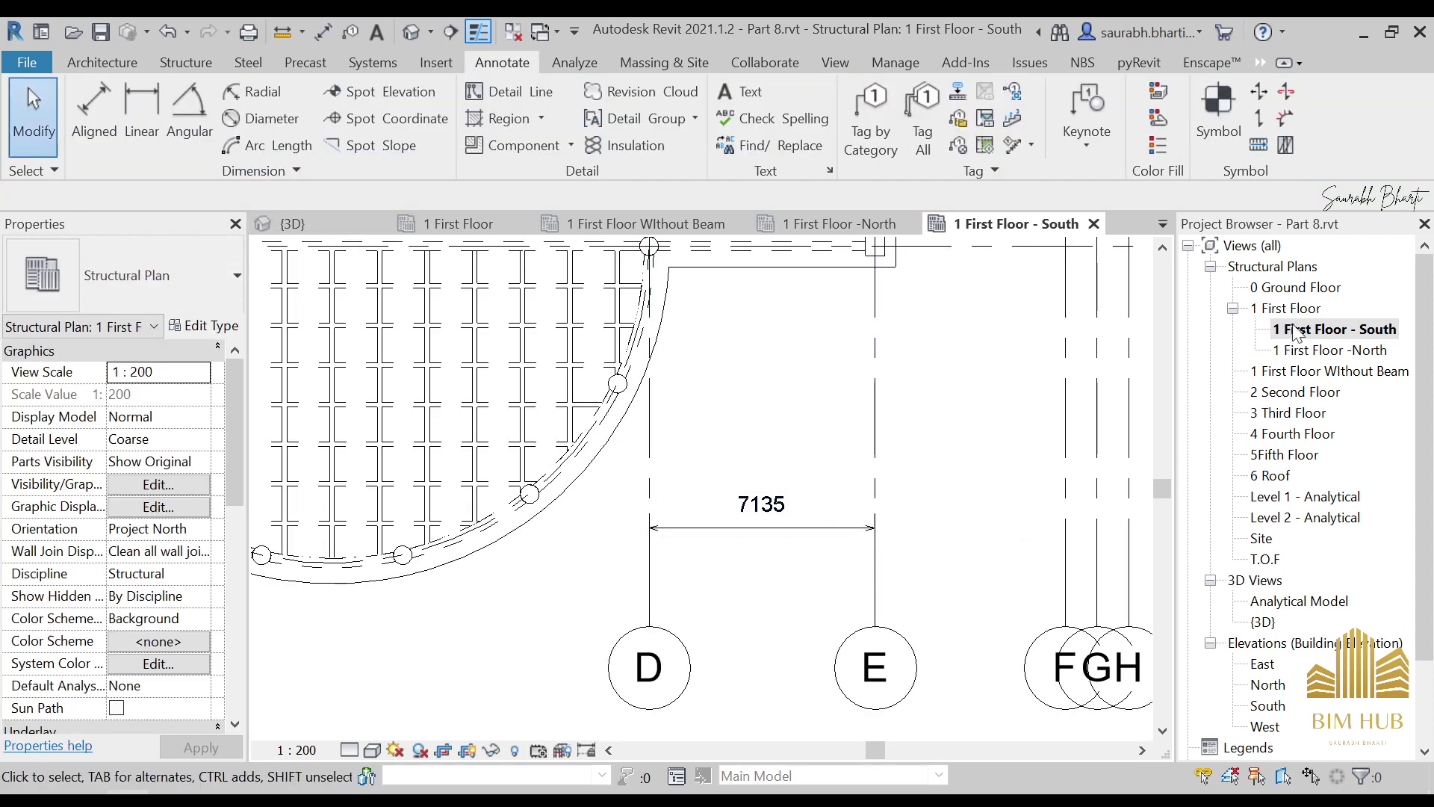
# Open the parent 1 First Floor plan and select the dimension between grids D and E
pyautogui.doubleClick(1291, 308)
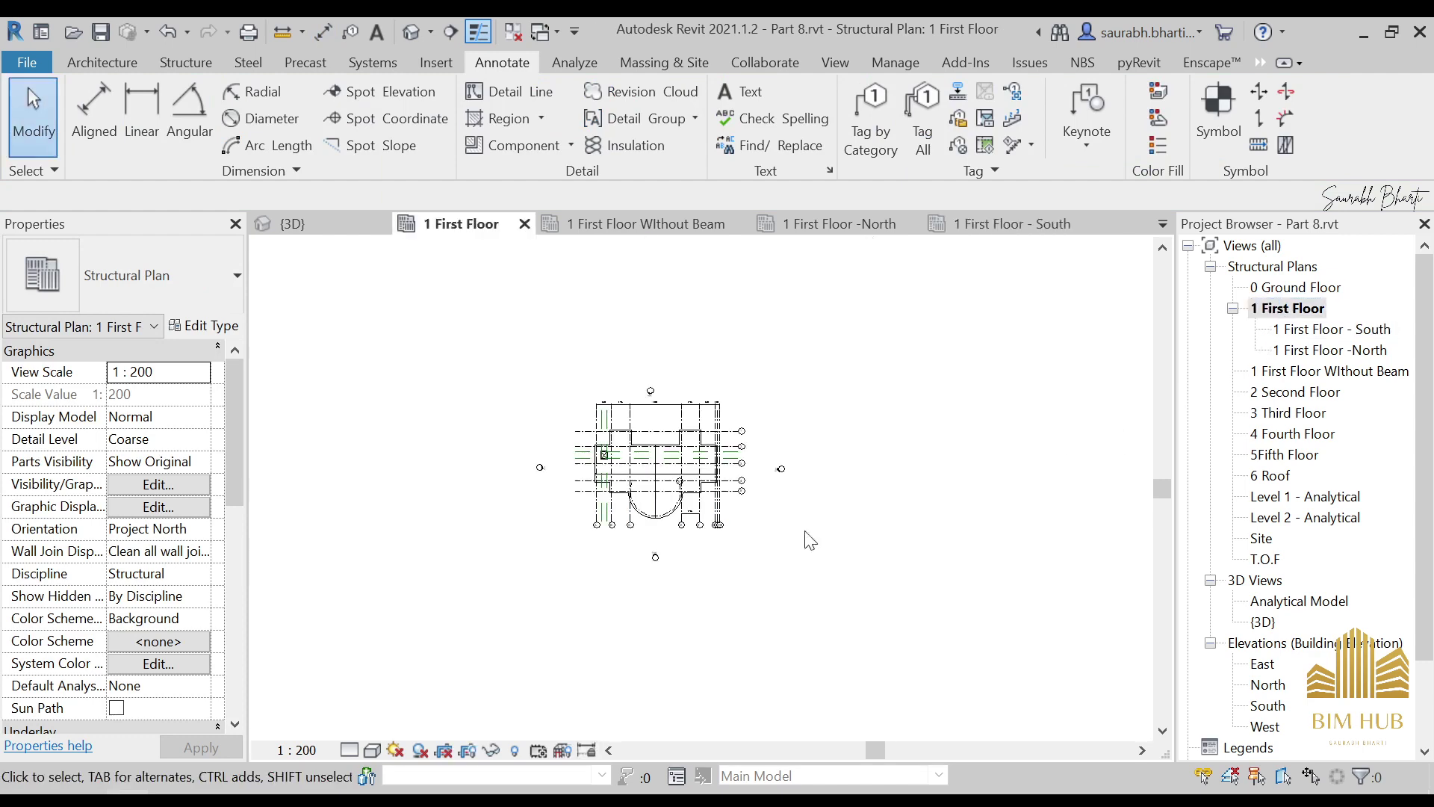
pyautogui.scroll(5, 807, 538)
pyautogui.click(639, 467)
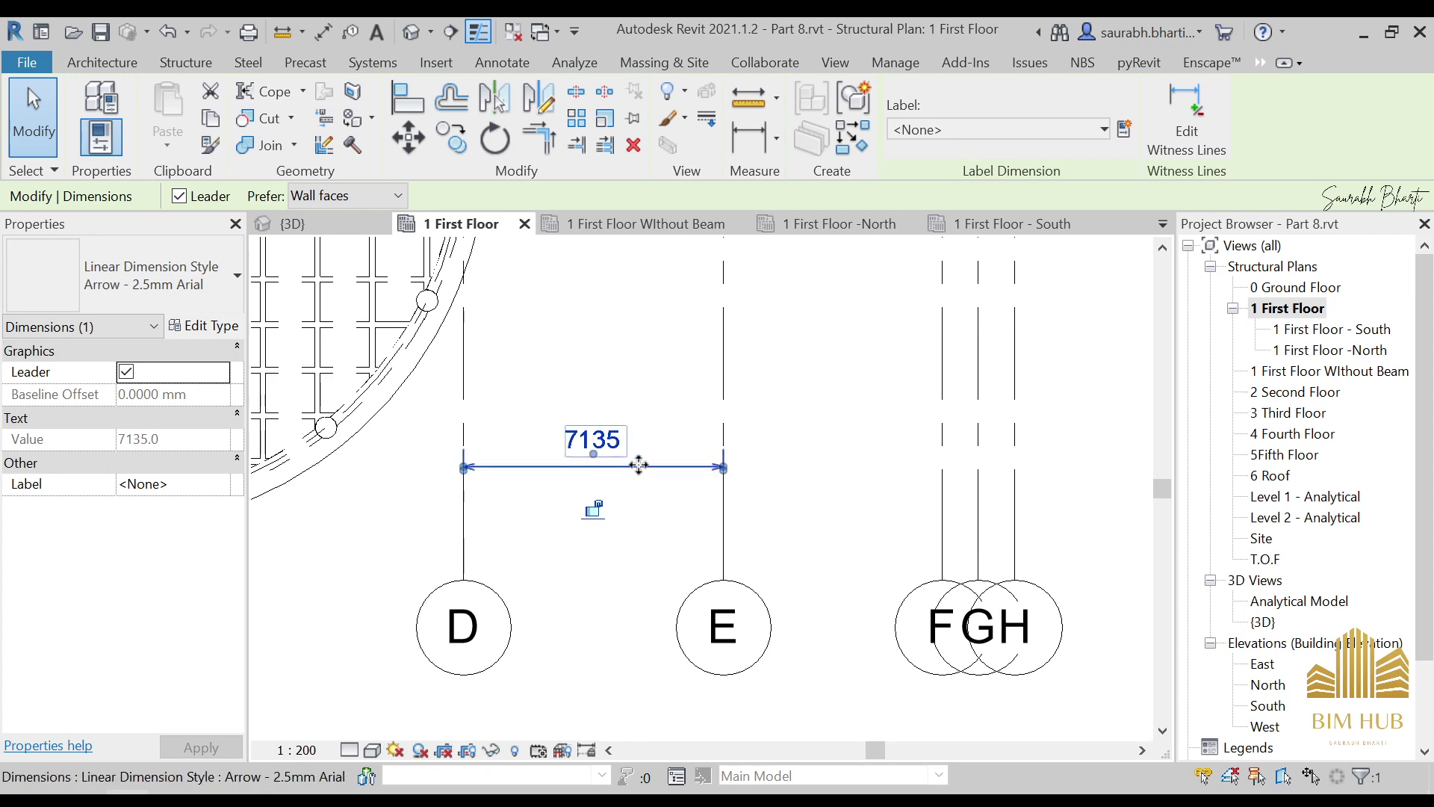
# Examine the view duplication options offered for a dependent first floor view
pyautogui.rightClick(1302, 334)
pyautogui.moveTo(1199, 460)
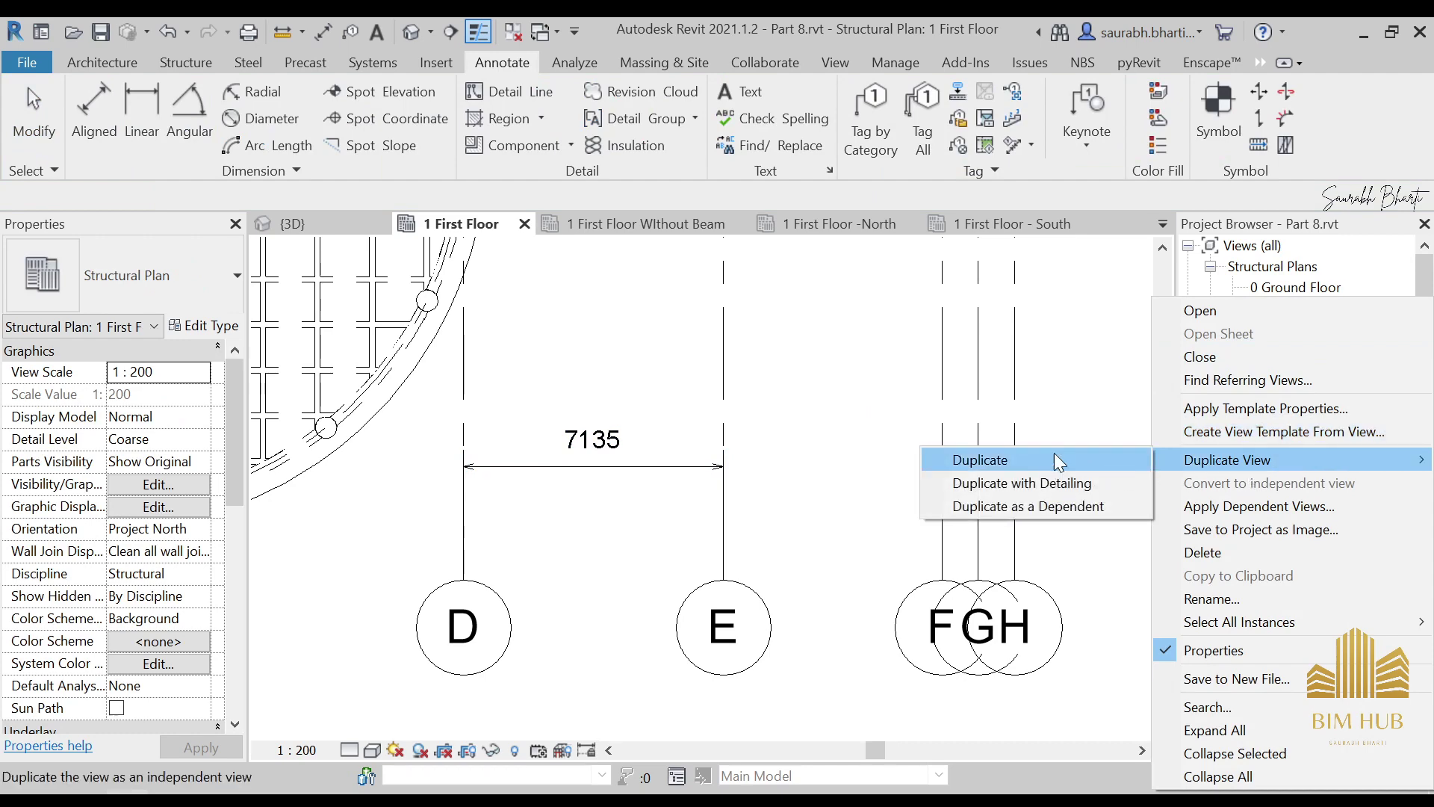
pyautogui.click(980, 461)
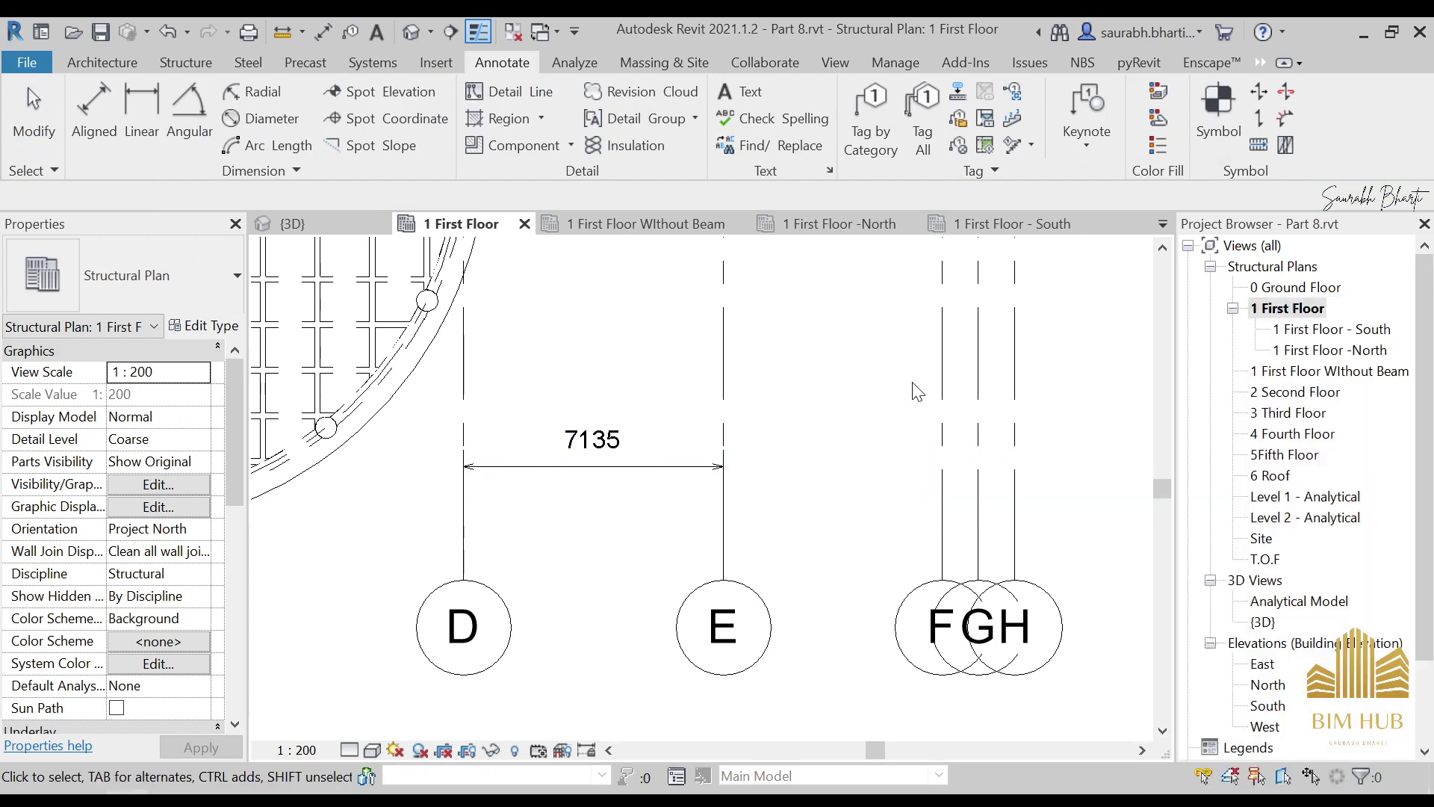
# Review the dependent North and South views, then return to the parent 1 First Floor plan
pyautogui.doubleClick(1345, 349)
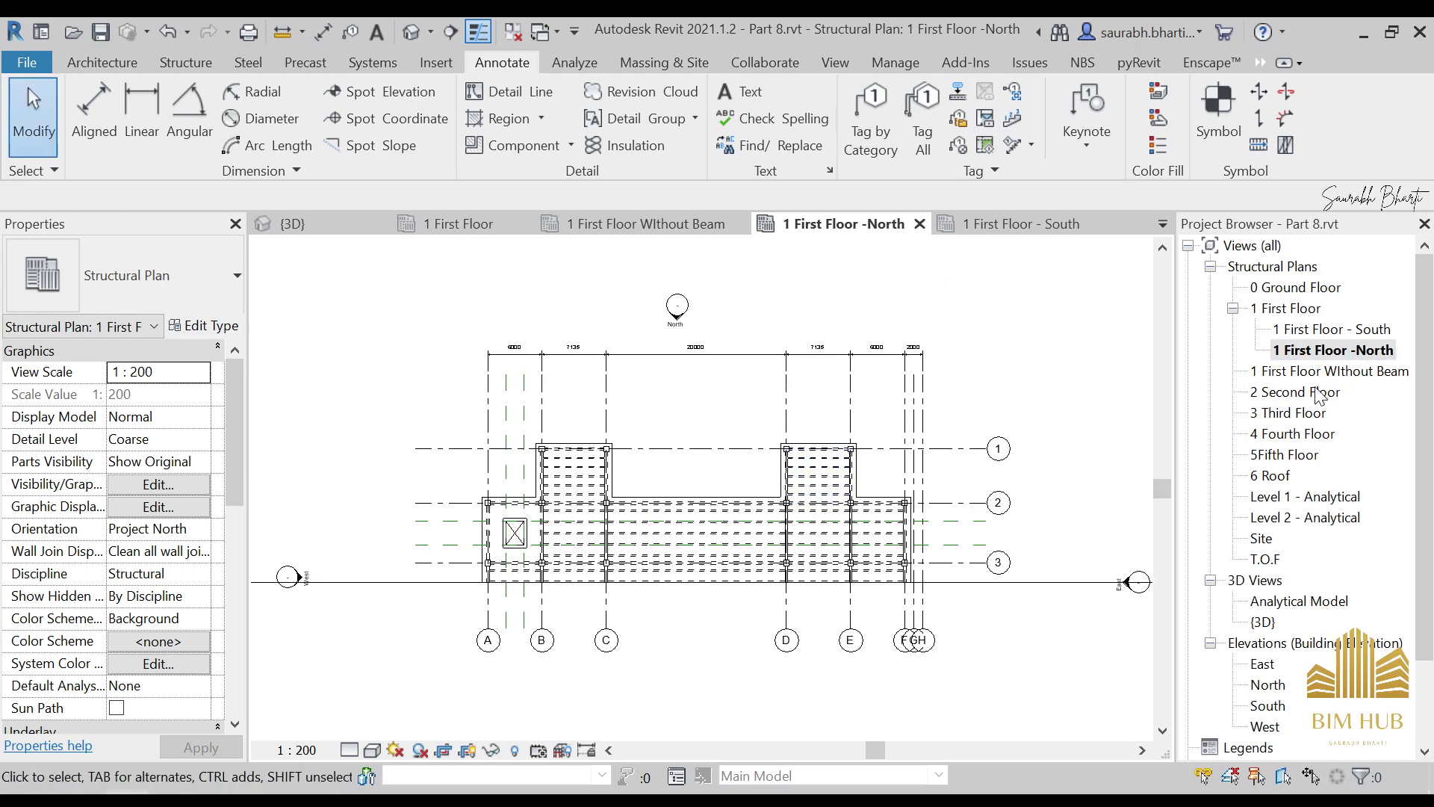
pyautogui.doubleClick(1337, 328)
pyautogui.doubleClick(1291, 308)
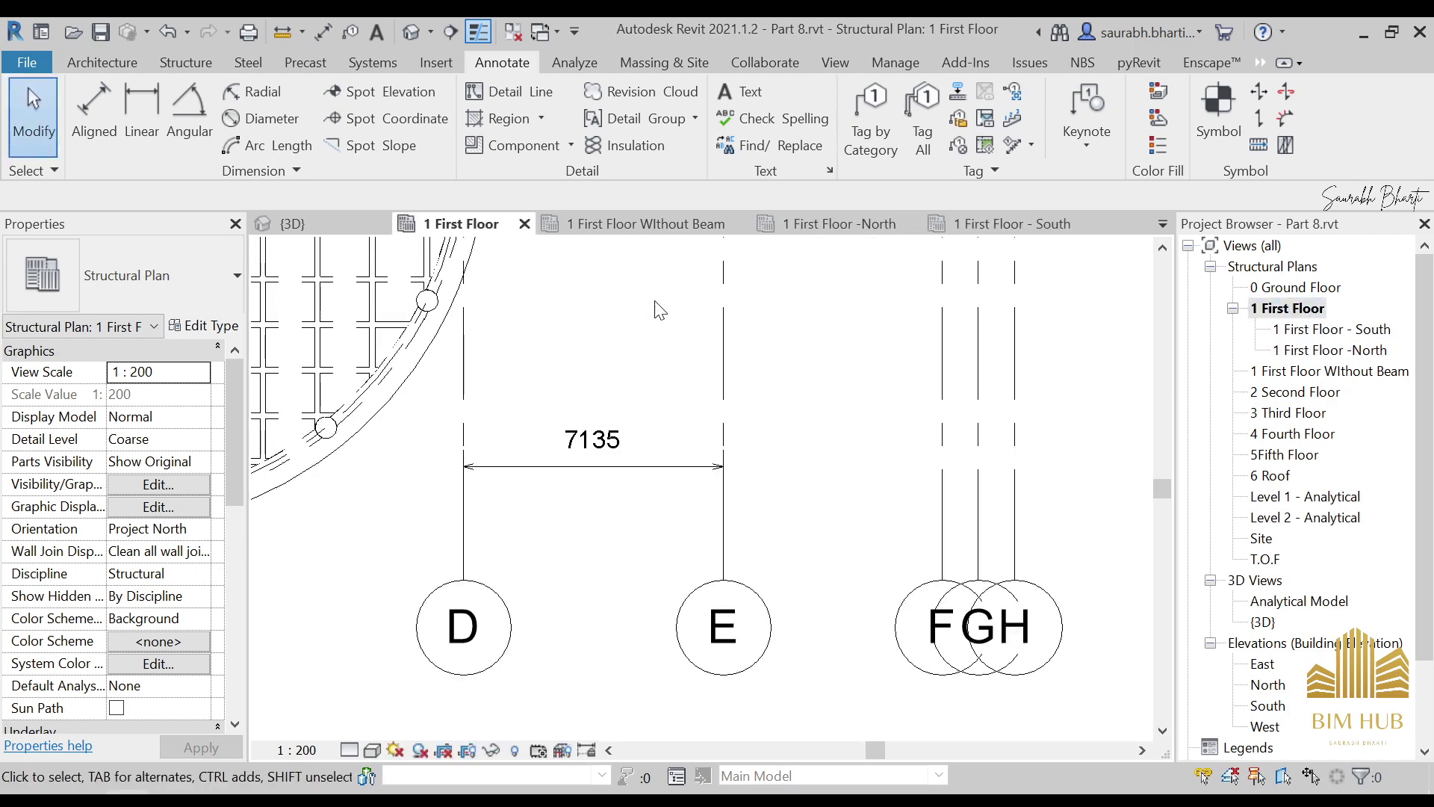
# Delete the dimension between grids D and E from the parent 1 First Floor plan
pyautogui.scroll(-3, 872, 564)
pyautogui.scroll(5, 810, 568)
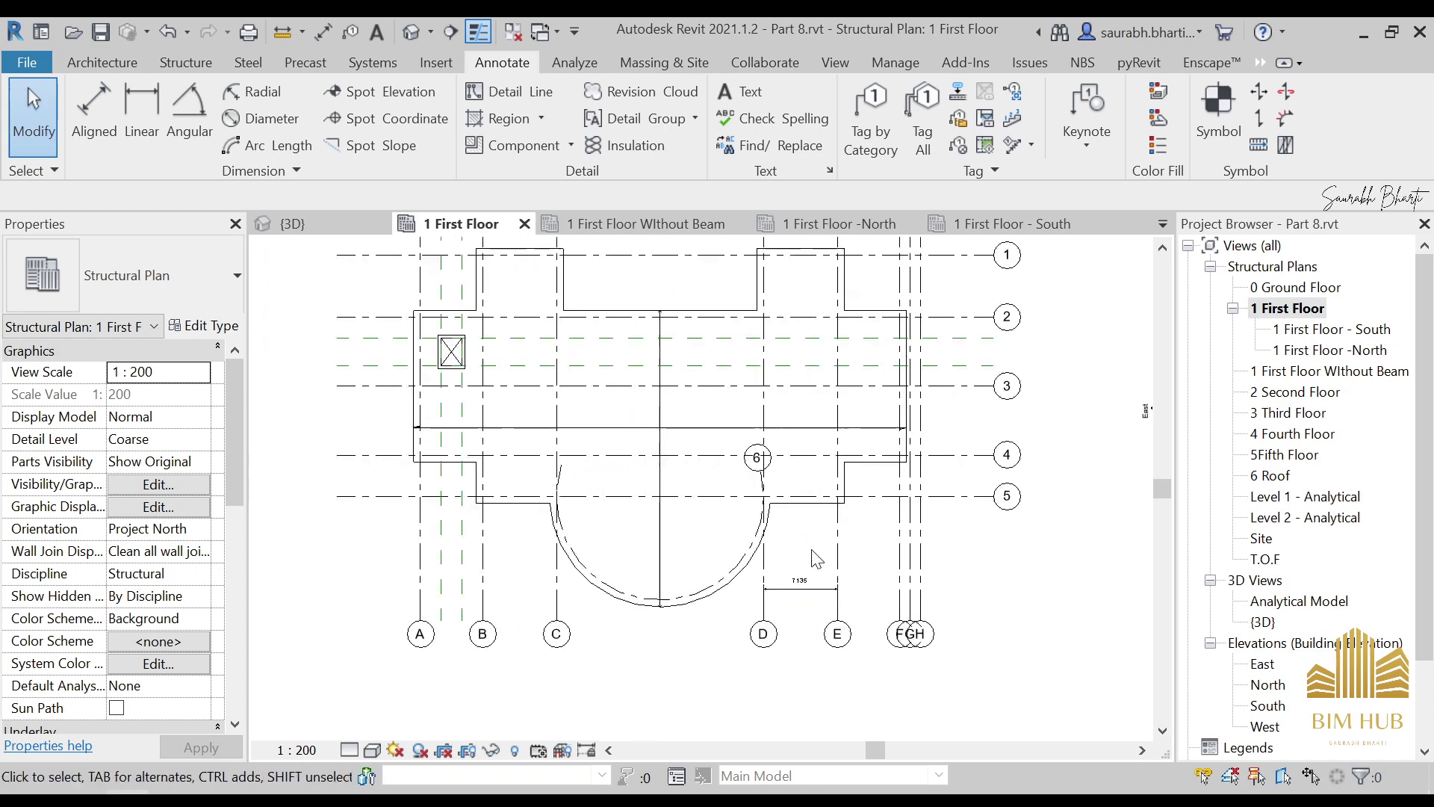
pyautogui.click(817, 597)
pyautogui.click(1148, 357)
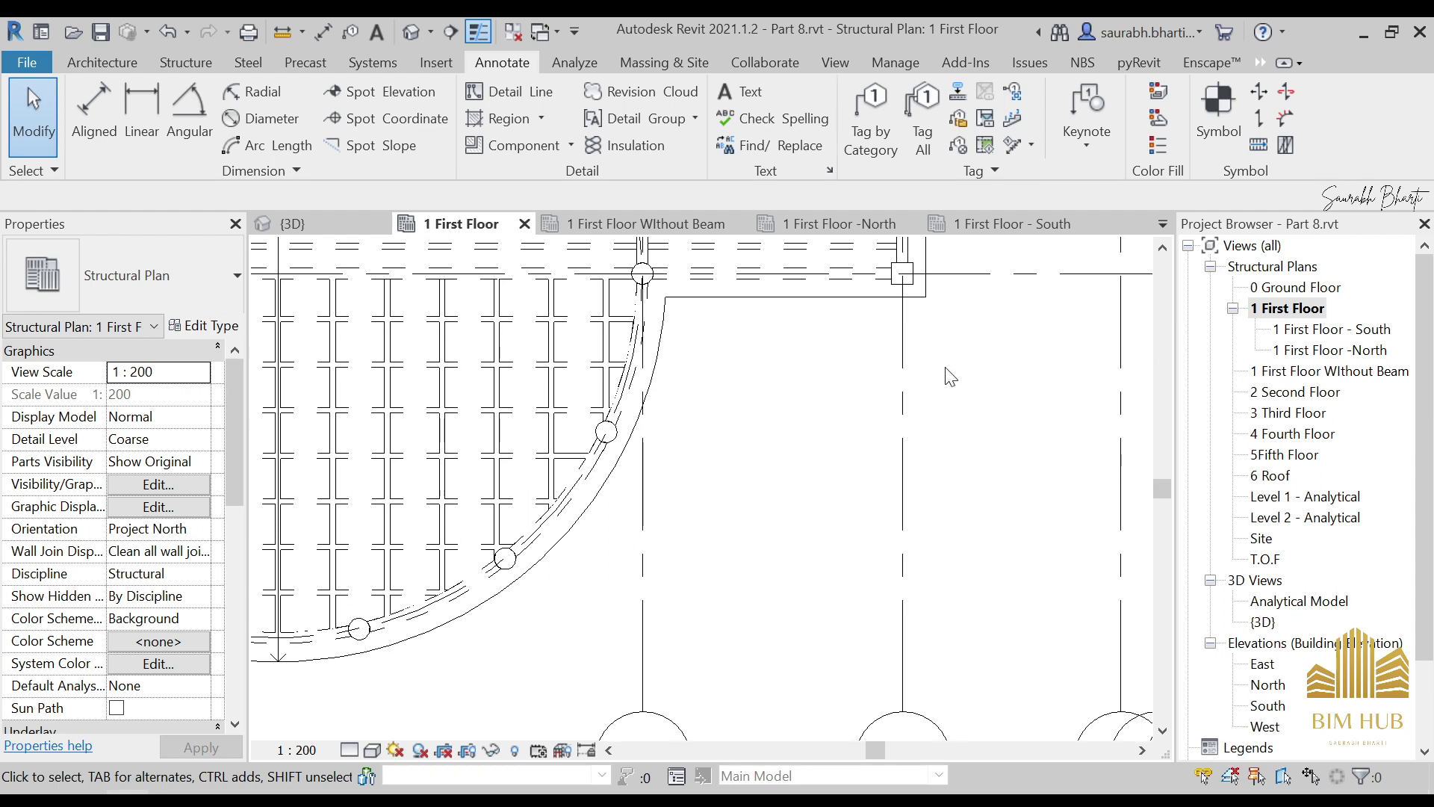
pyautogui.scroll(-5, 700, 452)
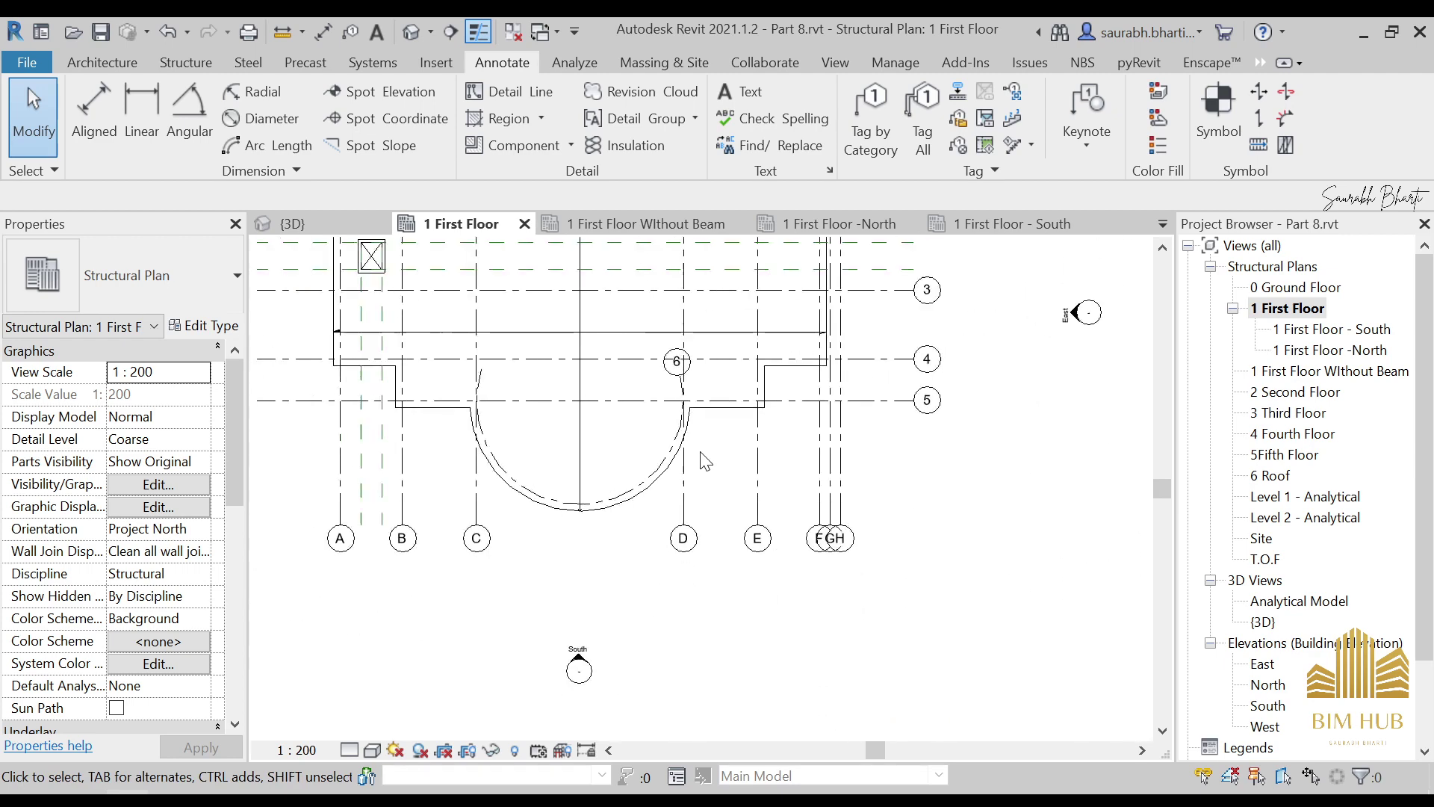
pyautogui.moveTo(699, 453); pyautogui.dragTo(734, 562, button='middle')
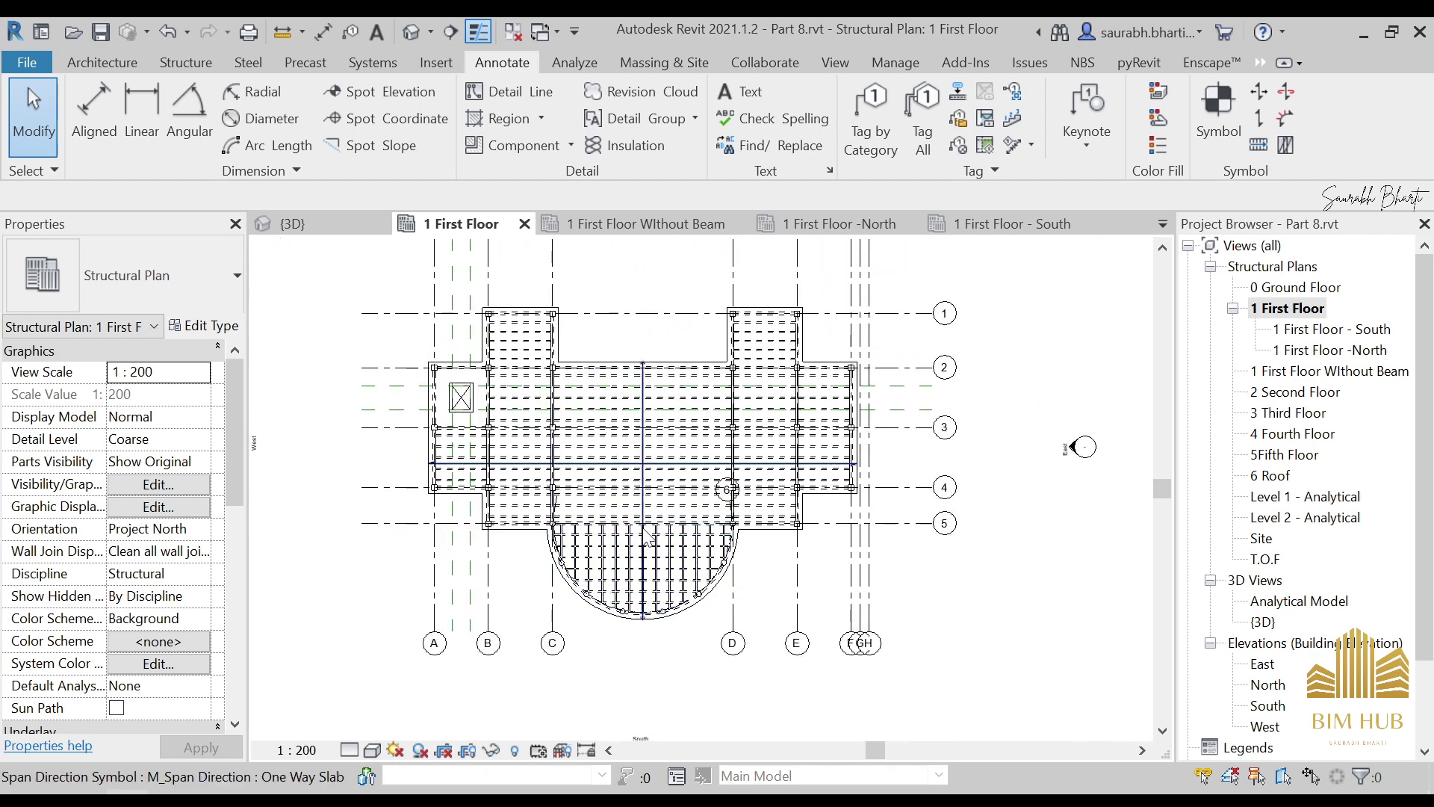
# Check the area between grids D and E in the dependent 1 First Floor - South view
pyautogui.doubleClick(1334, 329)
pyautogui.scroll(-4, 753, 449)
pyautogui.moveTo(766, 493); pyautogui.dragTo(815, 644, button='middle')
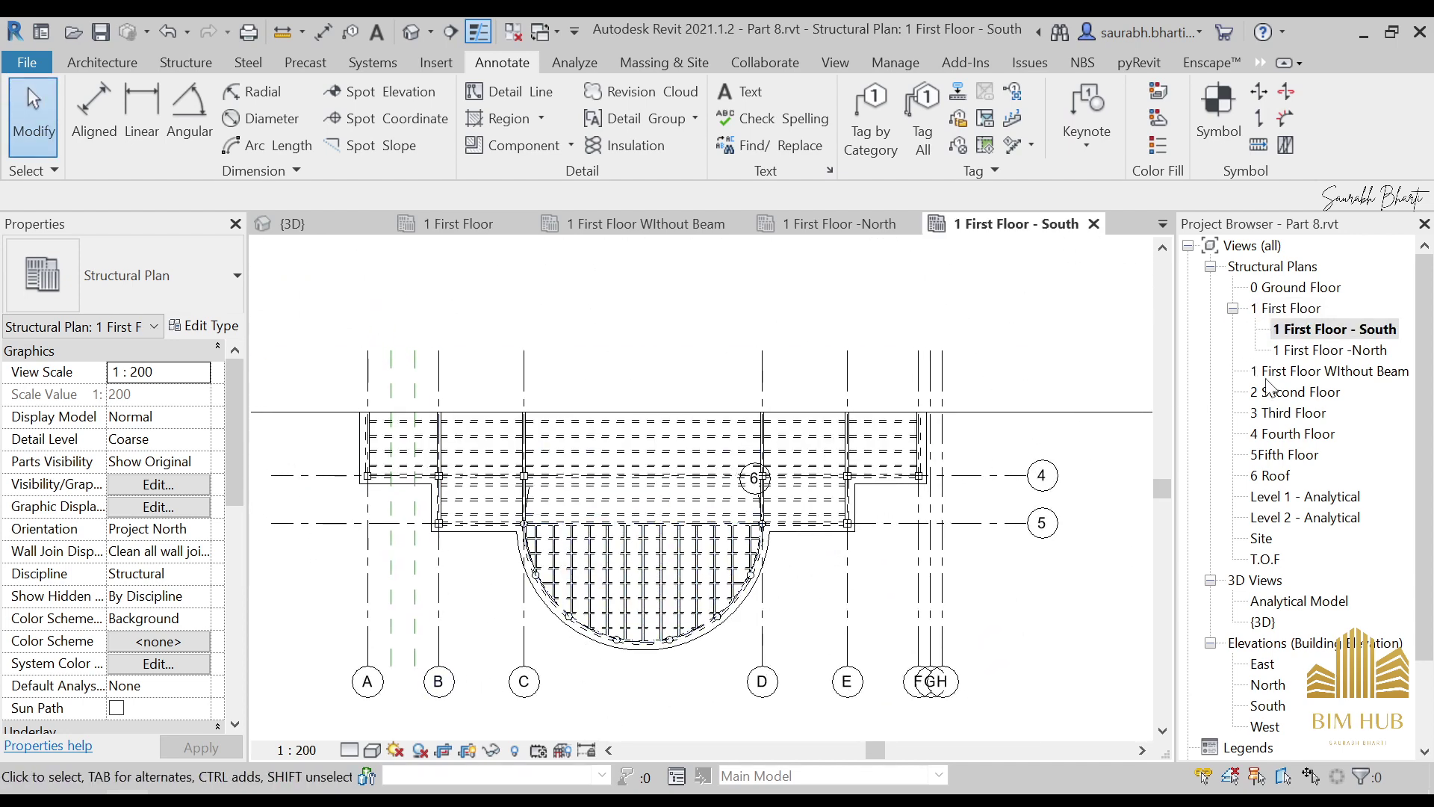
# Open the 1 First Floor WIthout Beam view and set its detail level to Fine
pyautogui.doubleClick(1324, 371)
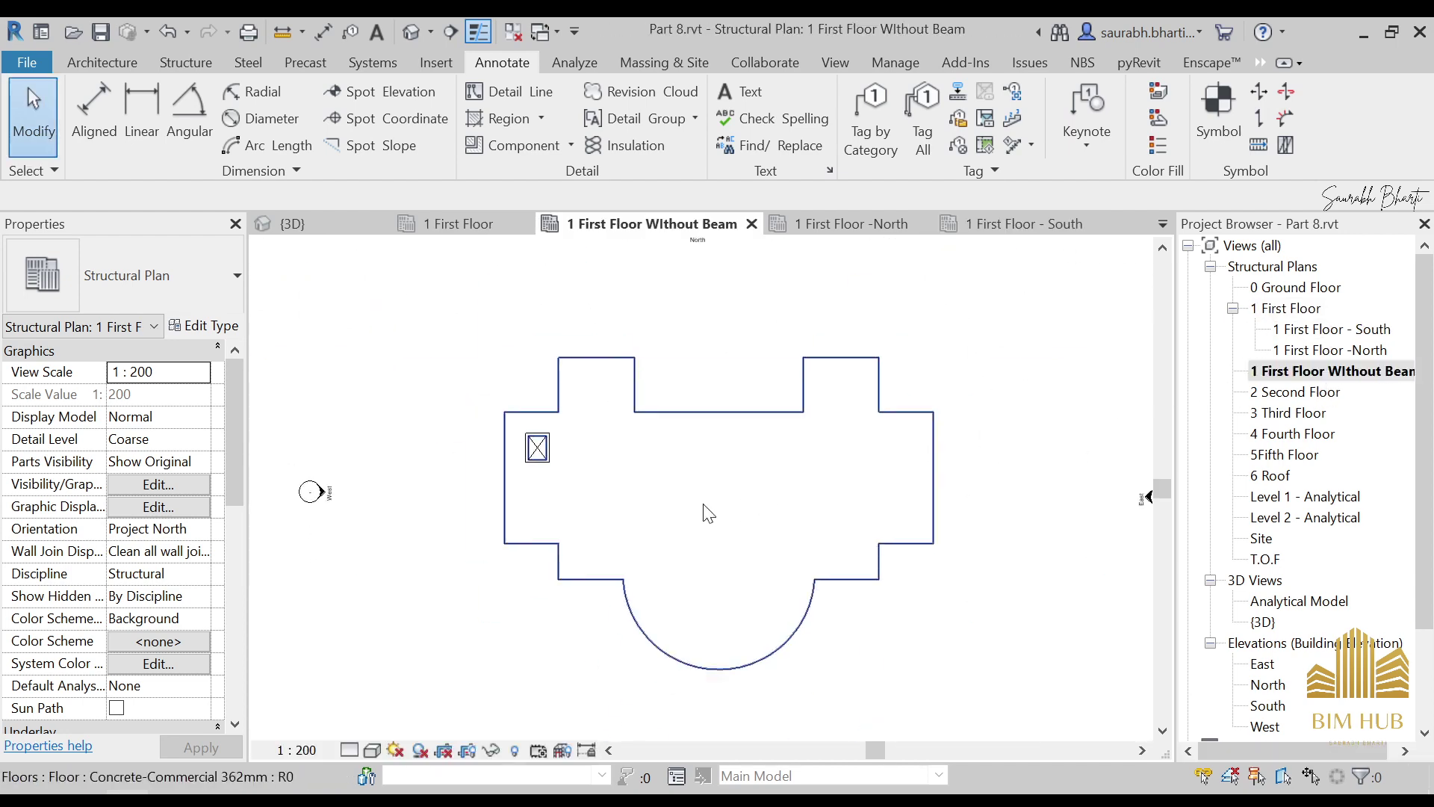
pyautogui.click(371, 750)
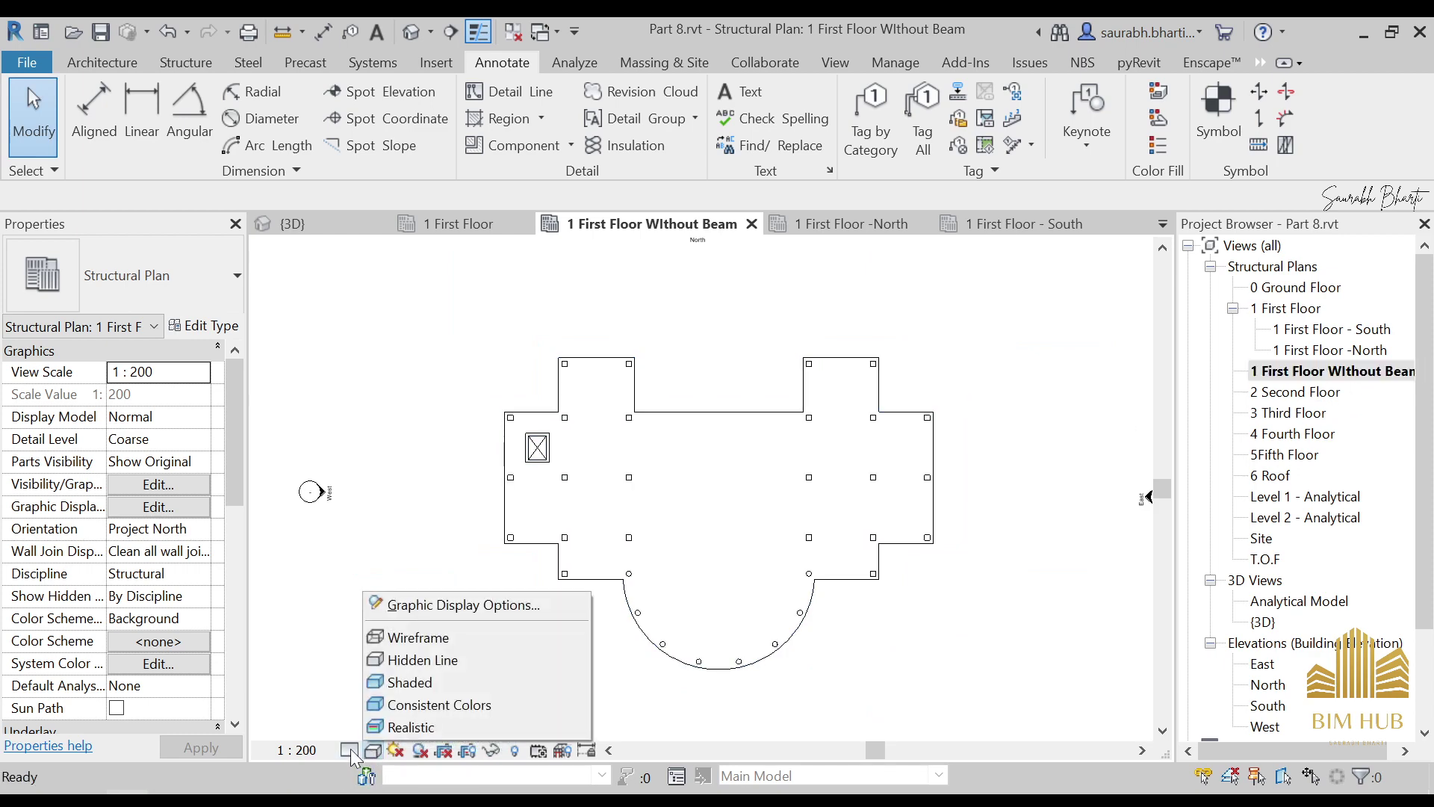
pyautogui.click(349, 750)
pyautogui.click(373, 726)
pyautogui.scroll(3, 717, 523)
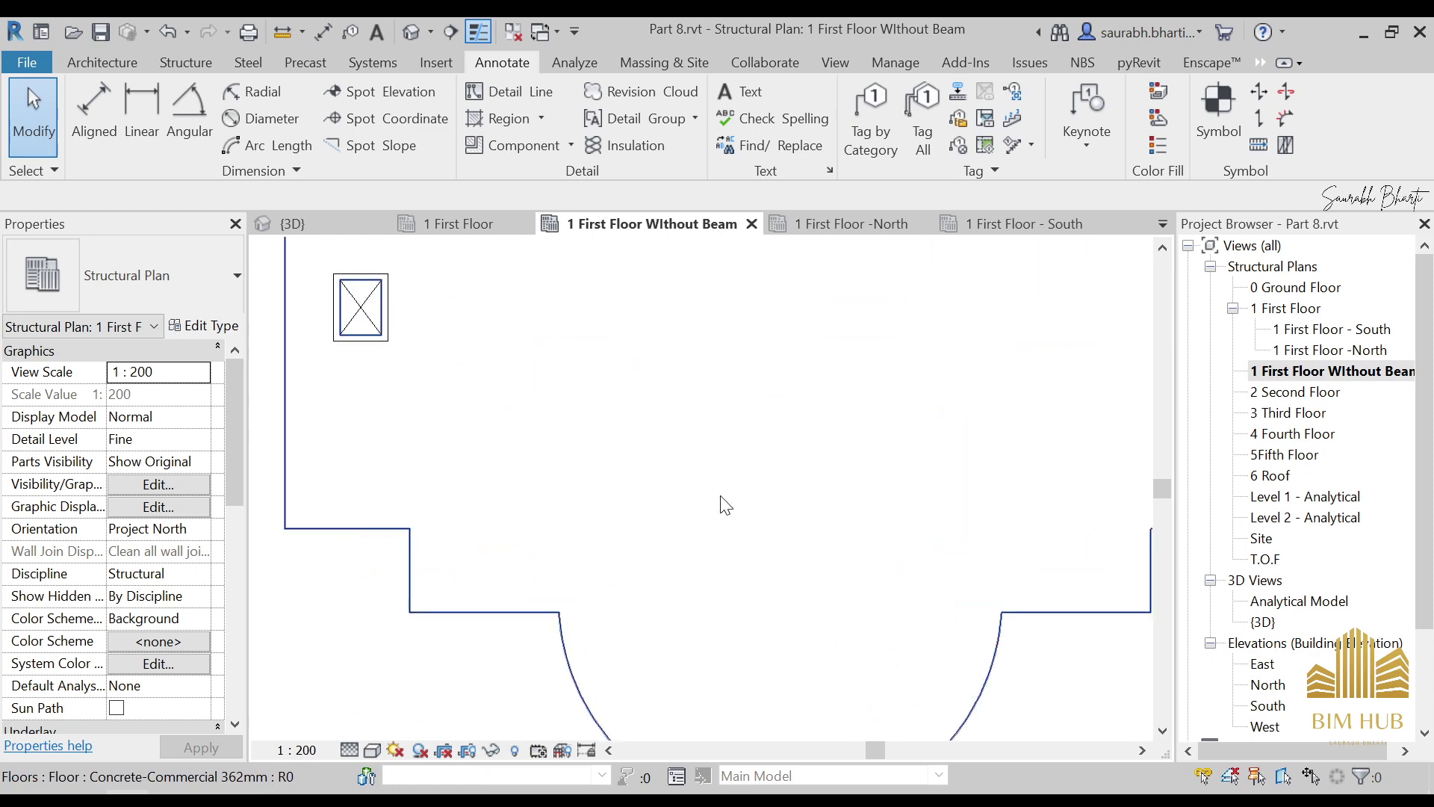
pyautogui.scroll(-3, 702, 532)
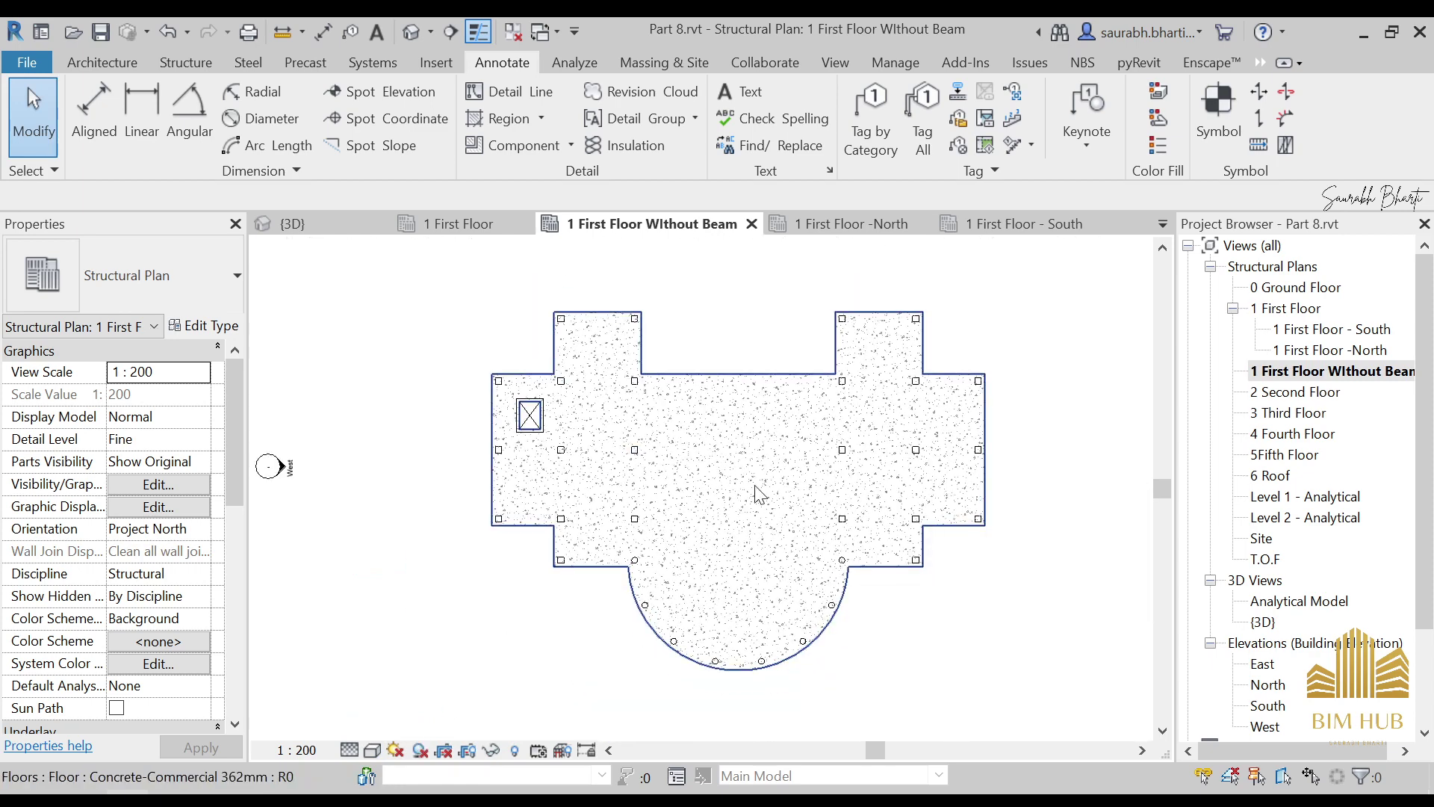
# Switch the beam-free view's detail level to Medium, then Coarse, and back to Fine
pyautogui.click(351, 748)
pyautogui.click(374, 710)
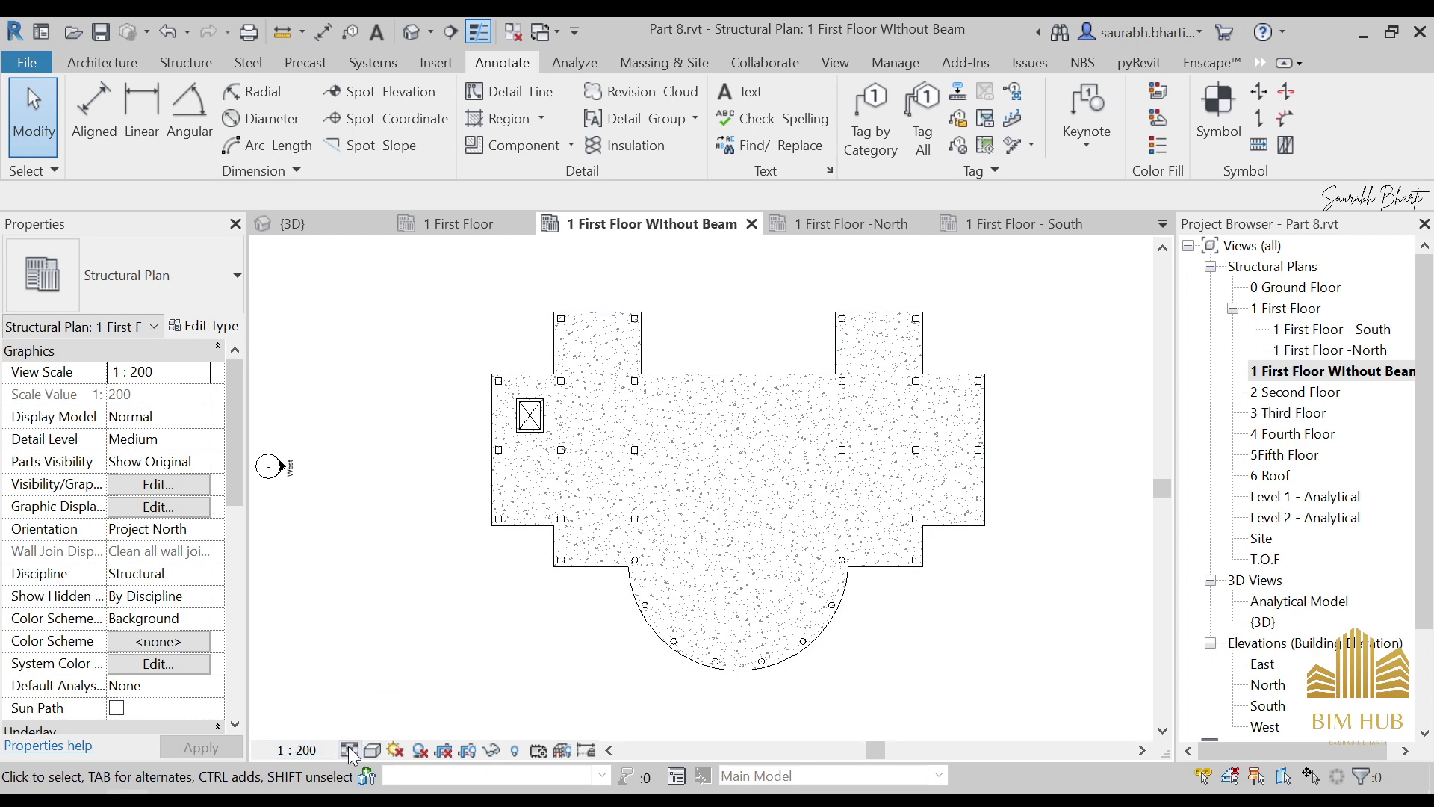
pyautogui.click(350, 748)
pyautogui.click(368, 682)
pyautogui.click(351, 749)
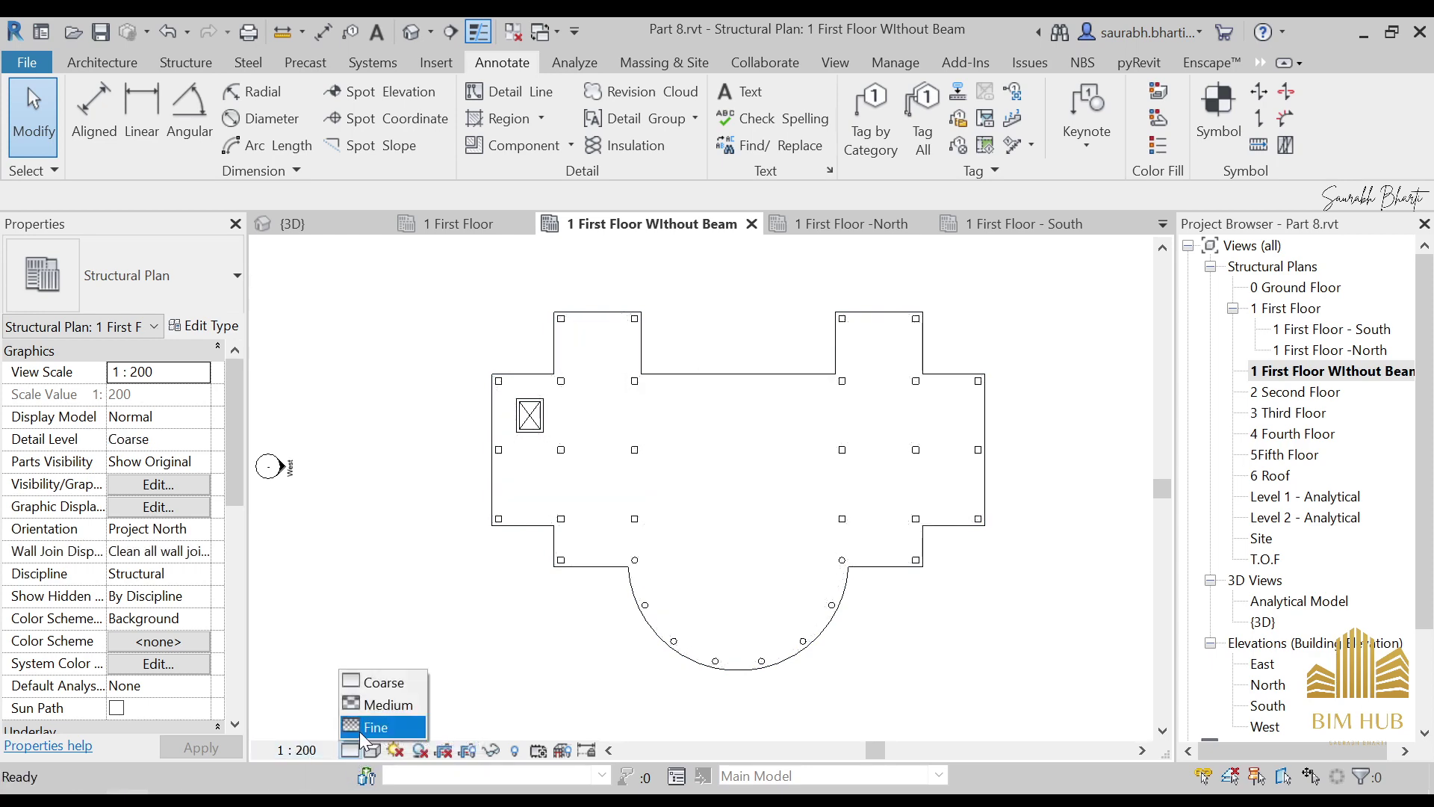
pyautogui.click(360, 728)
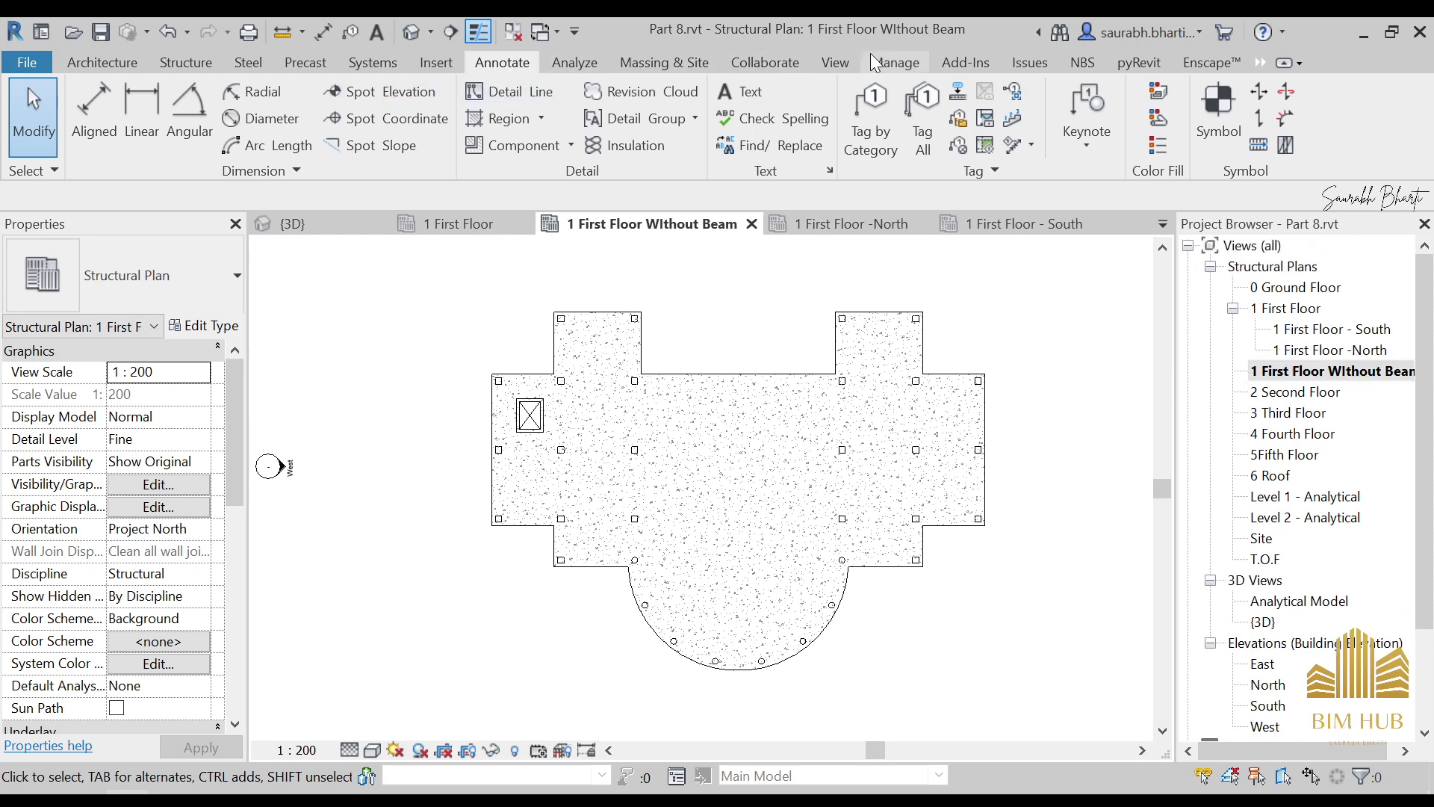
pyautogui.click(835, 62)
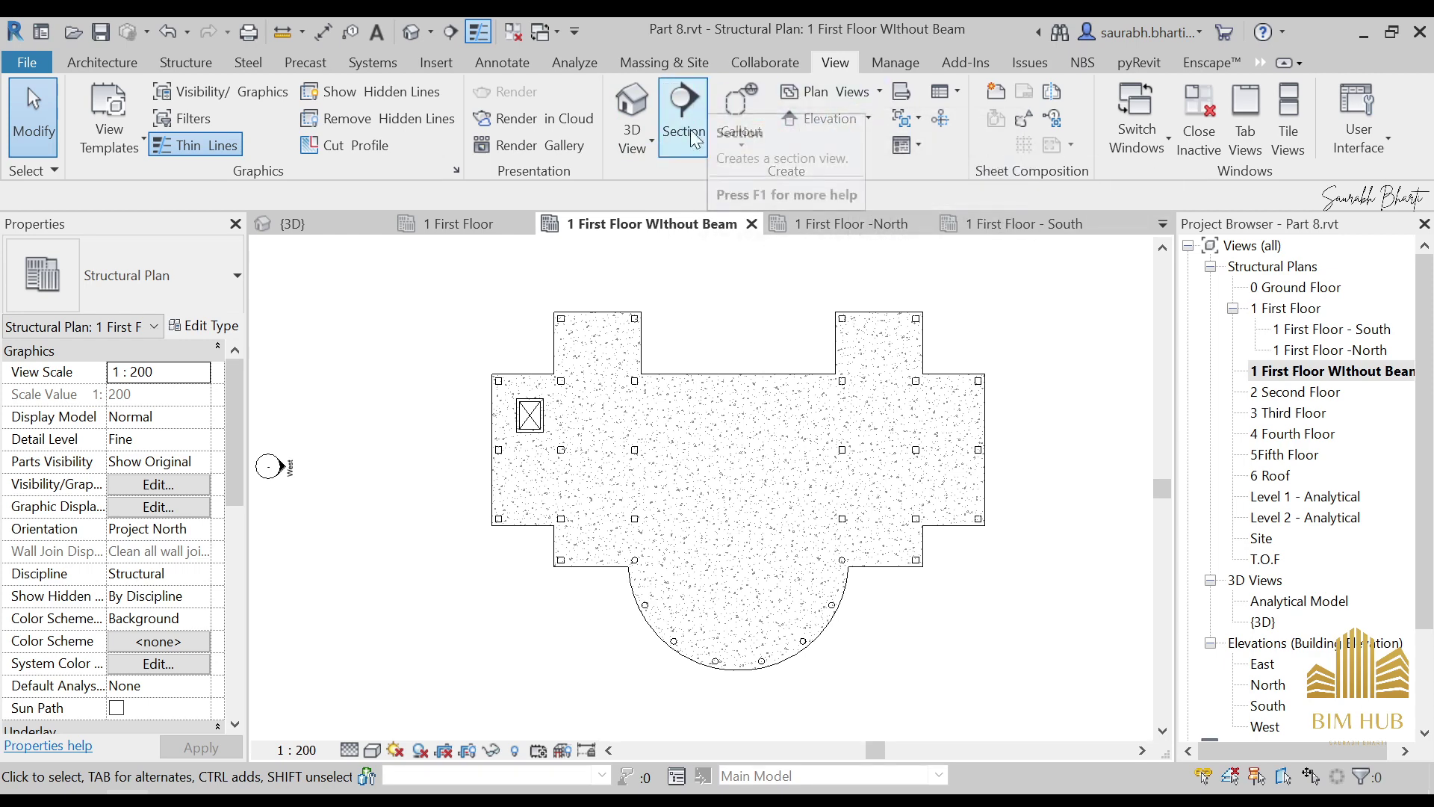
pyautogui.click(749, 136)
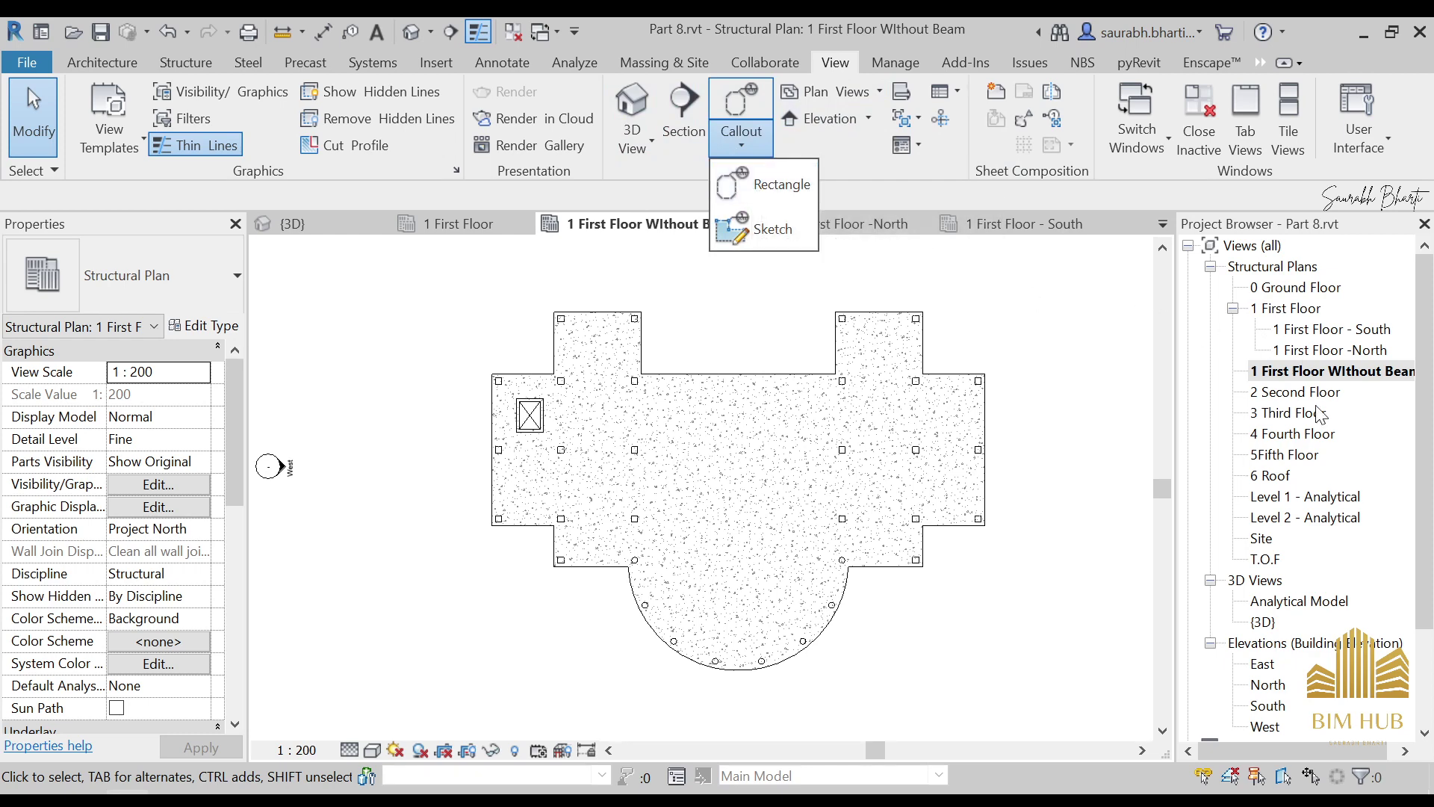
pyautogui.click(1296, 327)
pyautogui.click(1313, 329)
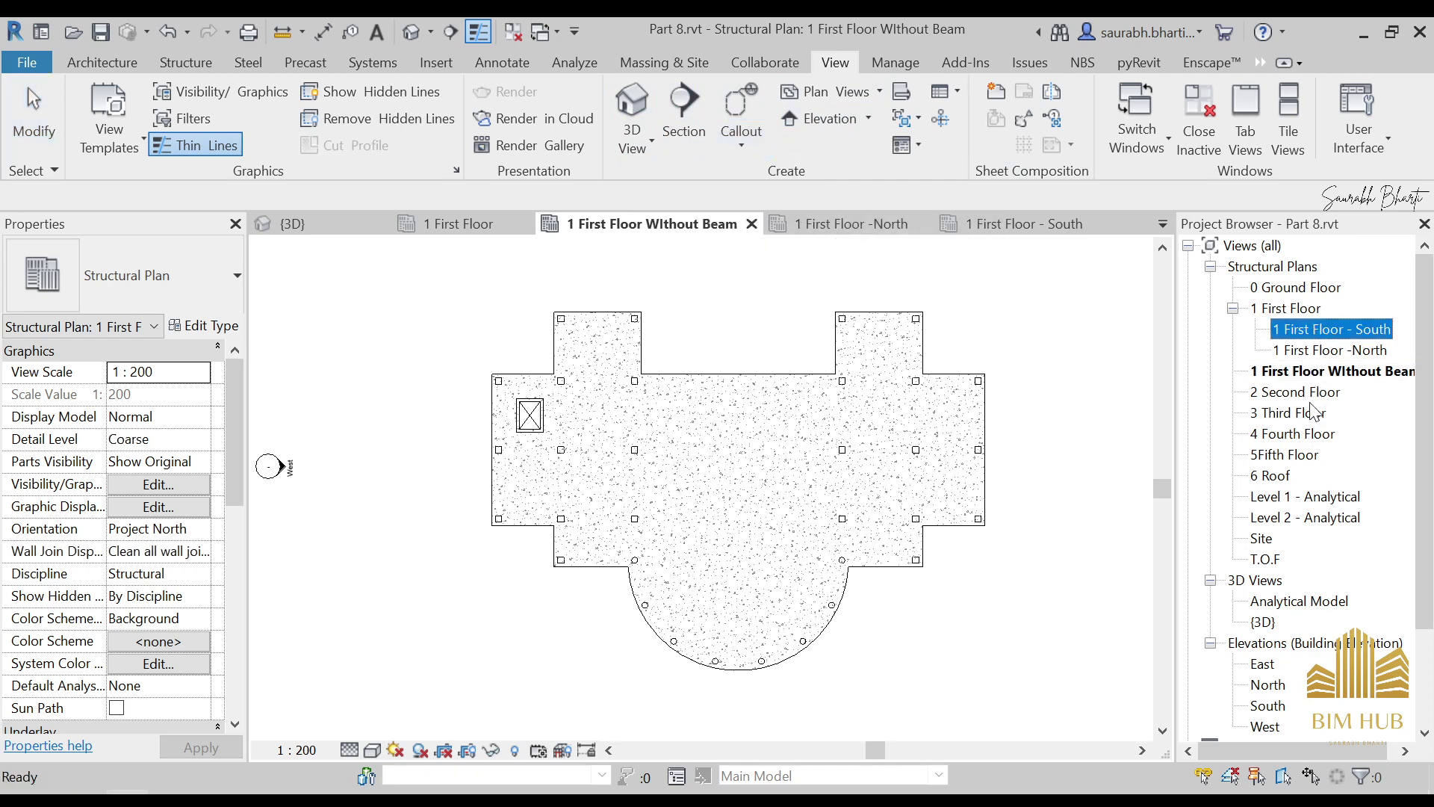
# Open the 0 Ground Floor plan, followed by the dependent 1 First Floor - South view
pyautogui.click(1308, 406)
pyautogui.click(1262, 293)
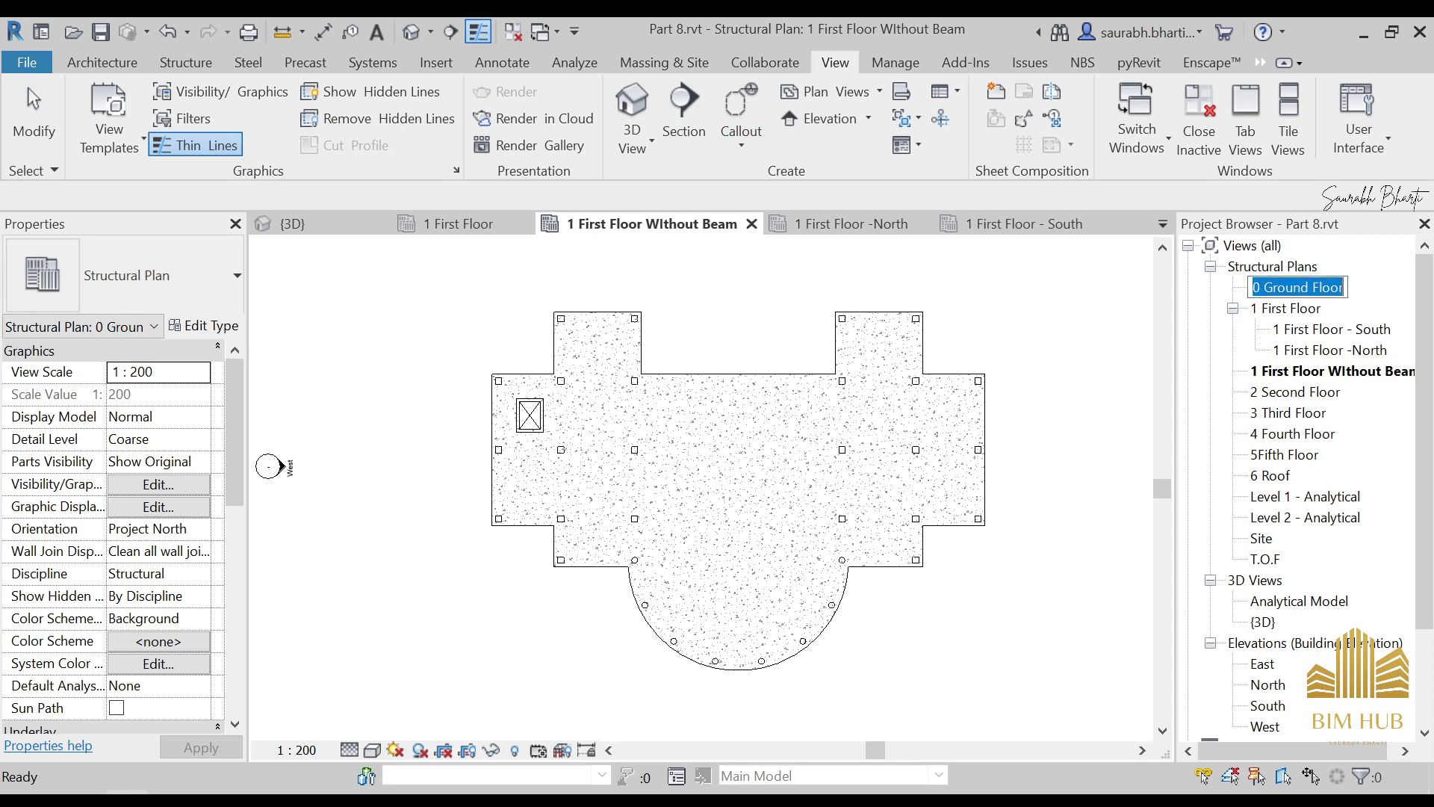
pyautogui.doubleClick(1262, 293)
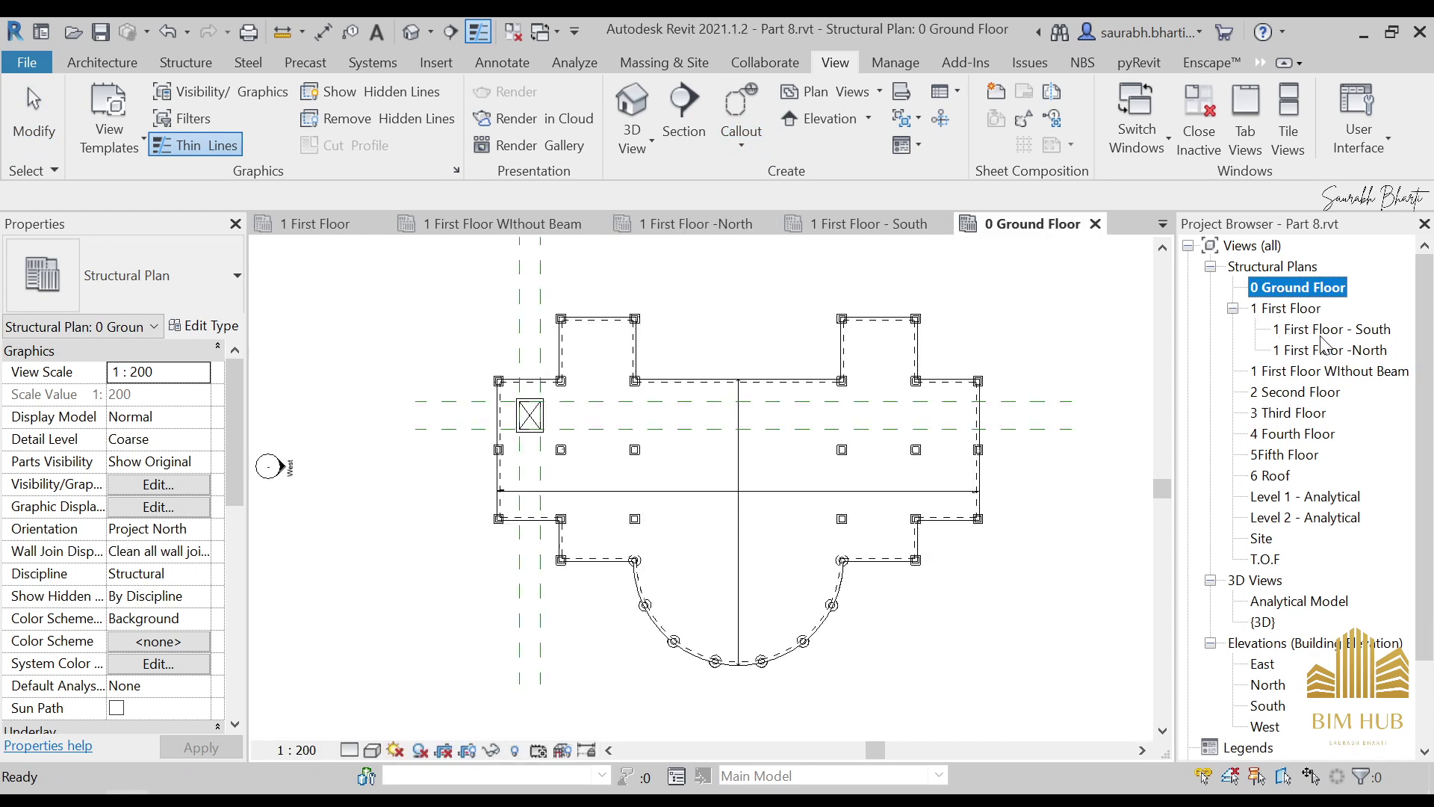
pyautogui.doubleClick(1319, 330)
# Hide the whole Grids category in the parent 1 First Floor plan
pyautogui.doubleClick(1292, 308)
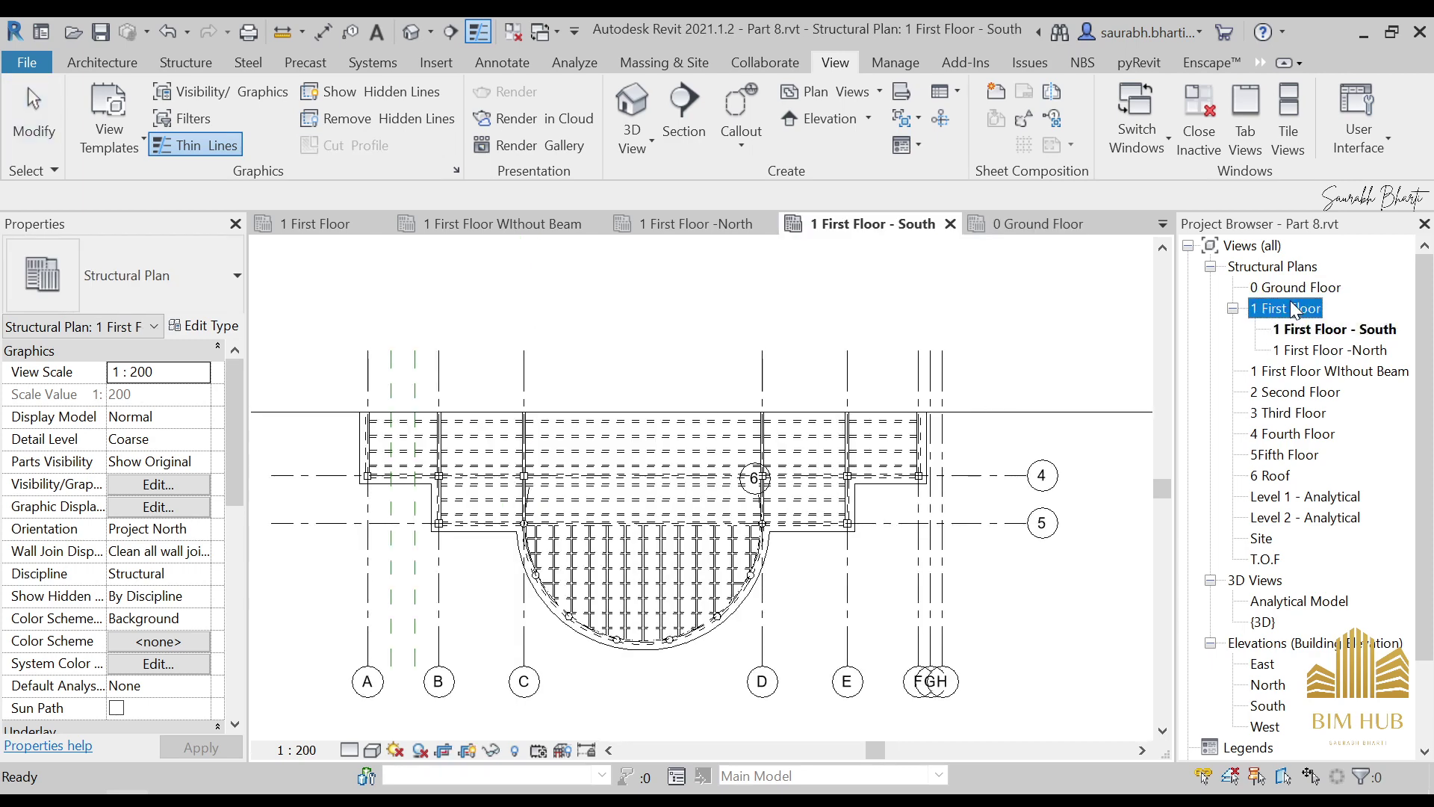
pyautogui.moveTo(543, 491); pyautogui.dragTo(605, 531, button='middle')
pyautogui.moveTo(986, 294); pyautogui.dragTo(851, 321)
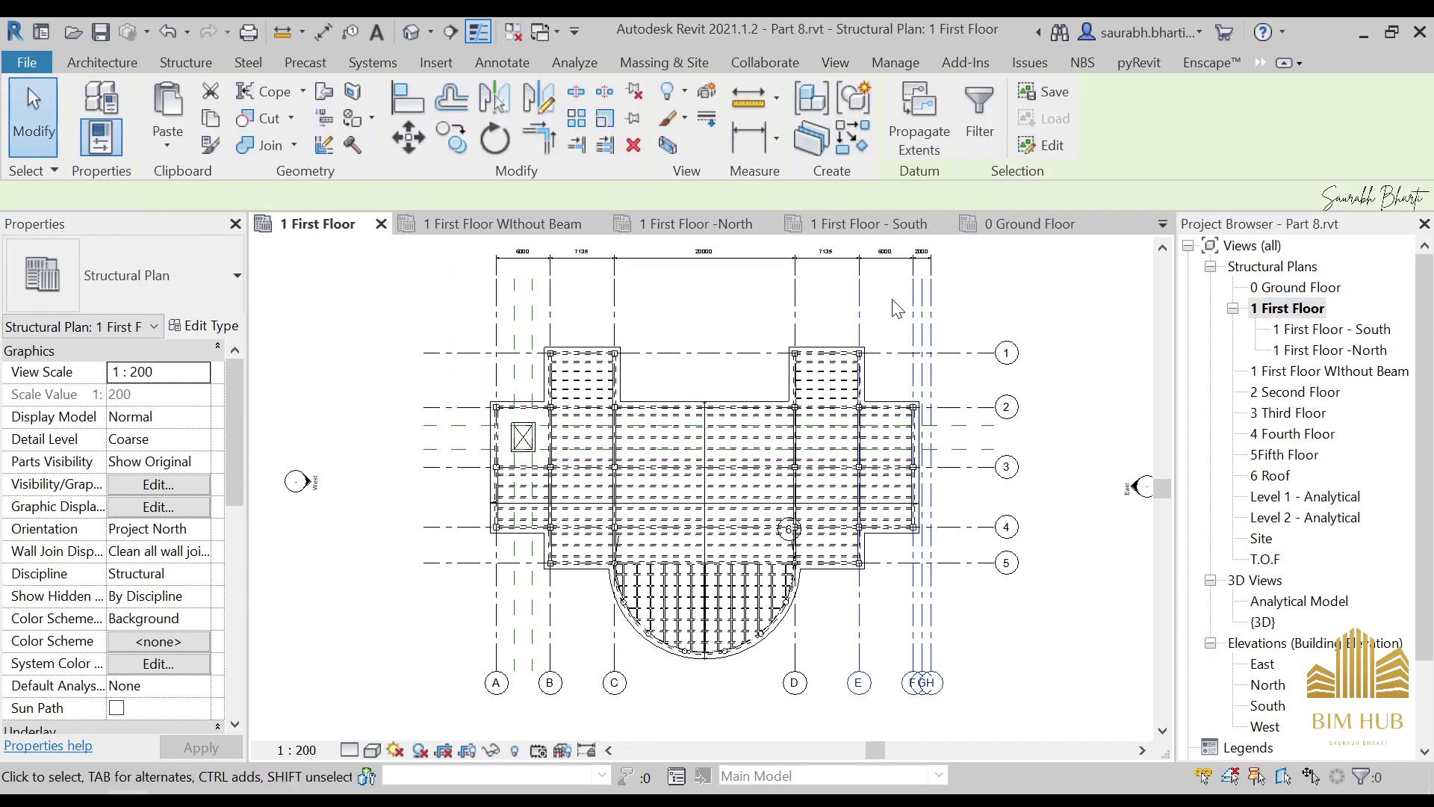
pyautogui.rightClick(900, 294)
pyautogui.moveTo(1001, 387)
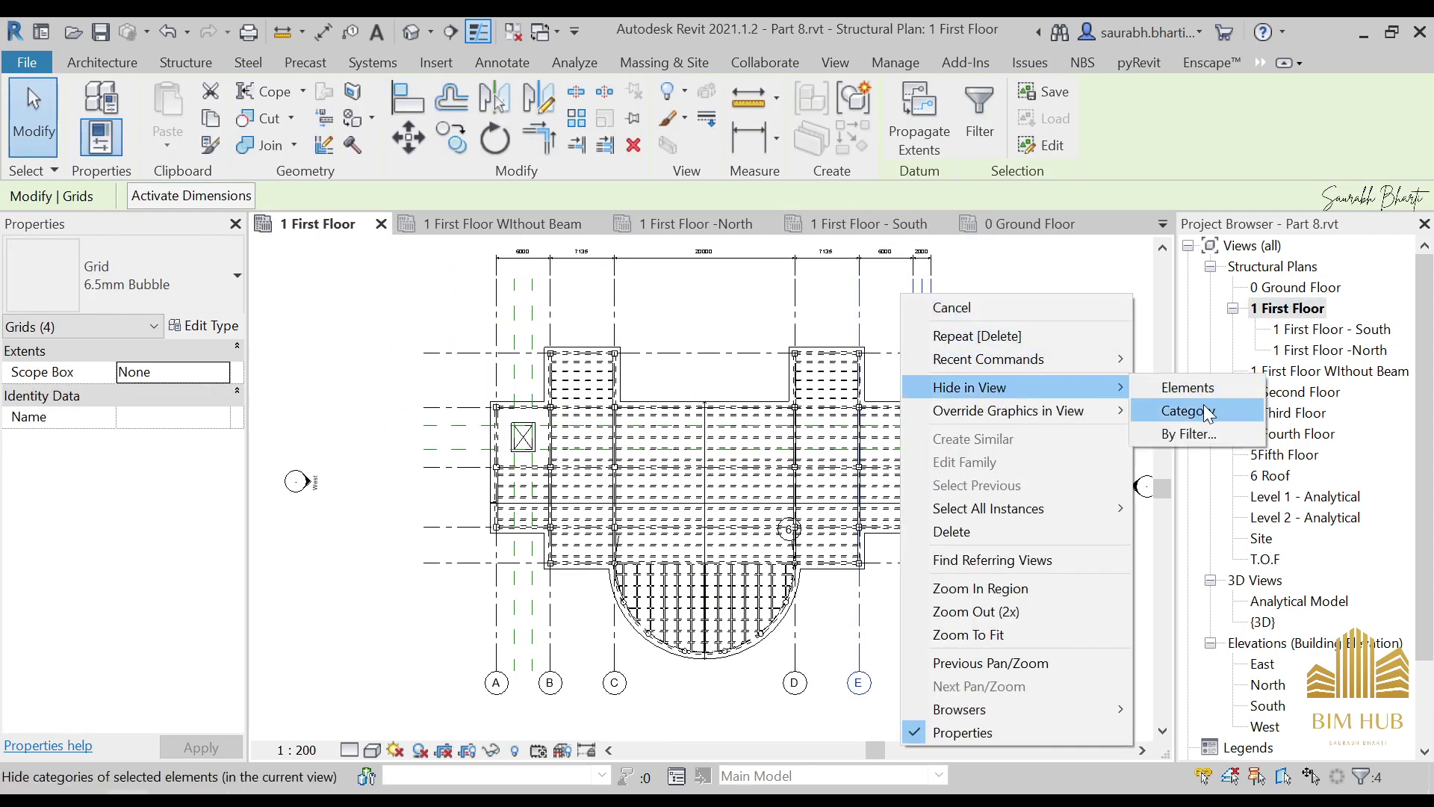
pyautogui.click(1240, 410)
pyautogui.moveTo(562, 319); pyautogui.dragTo(438, 334)
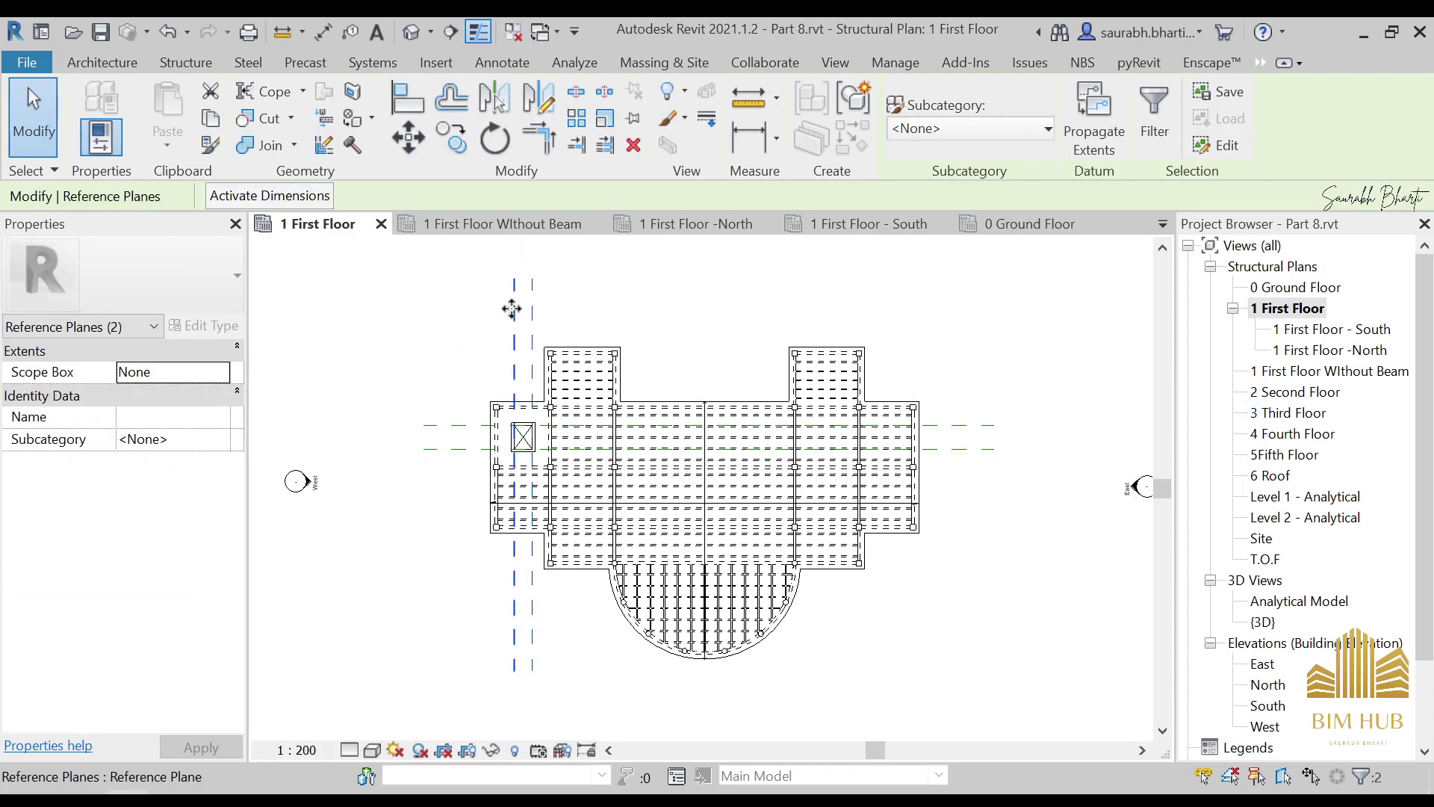
pyautogui.rightClick(512, 308)
pyautogui.click(828, 299)
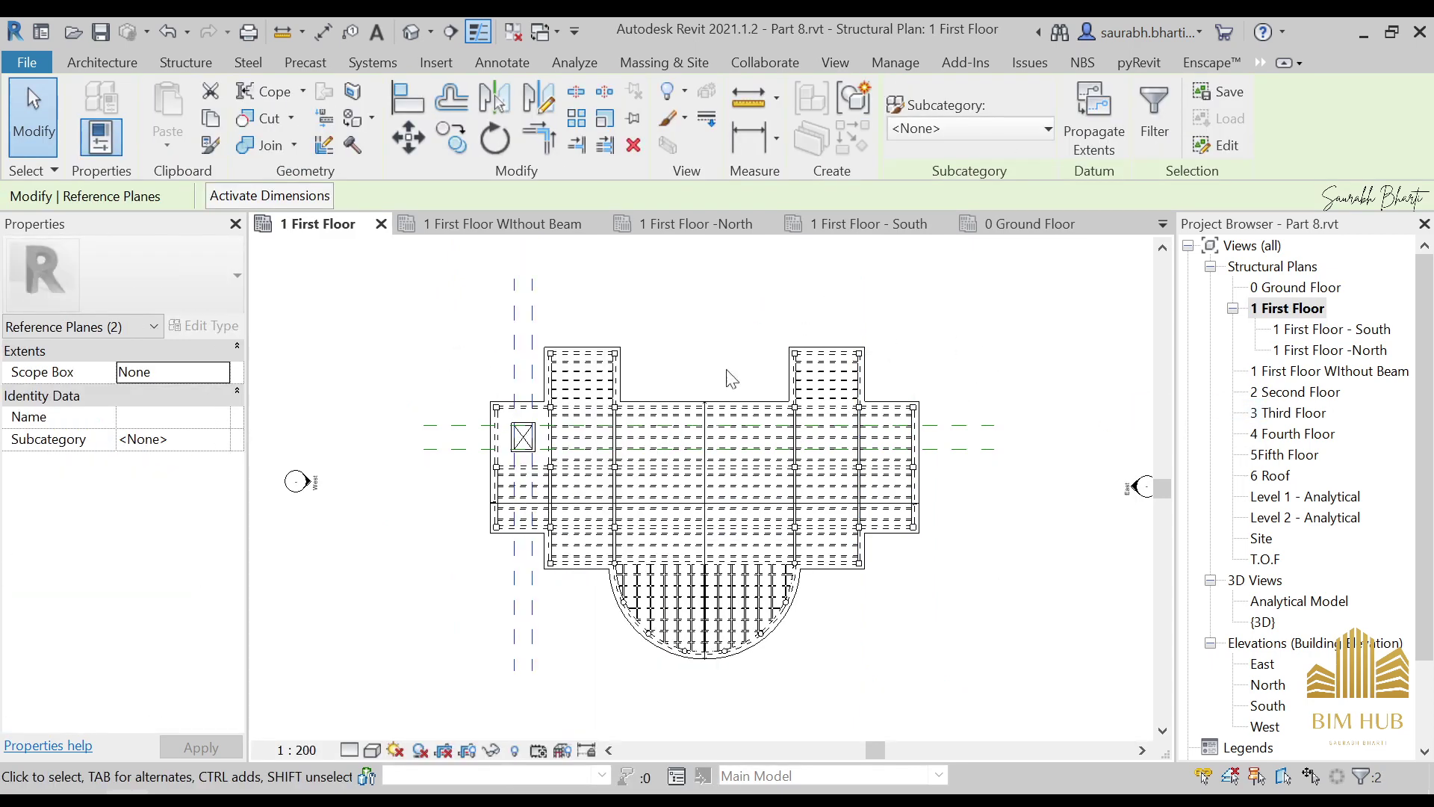
pyautogui.scroll(8, 525, 446)
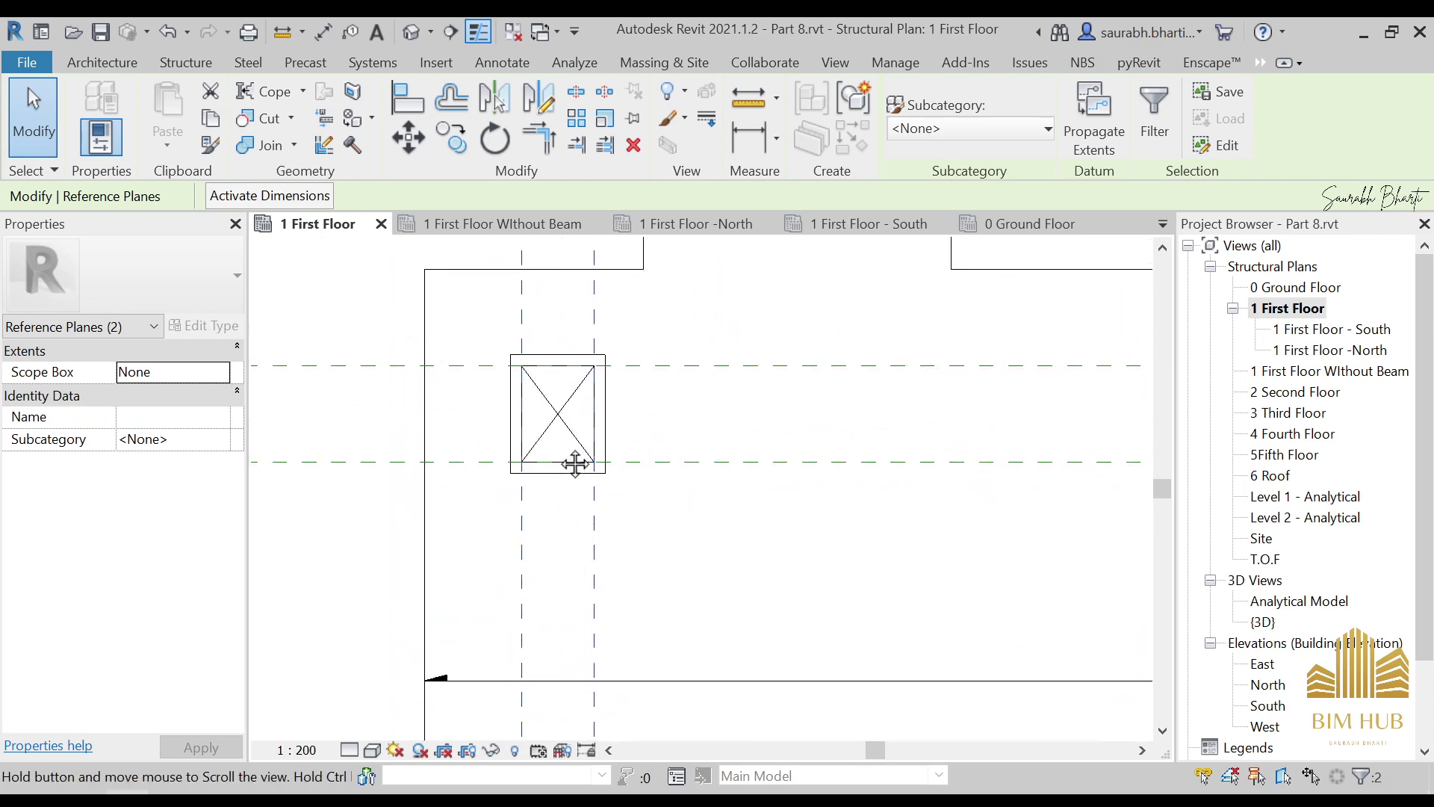
pyautogui.scroll(-5, 537, 282)
pyautogui.click(479, 325)
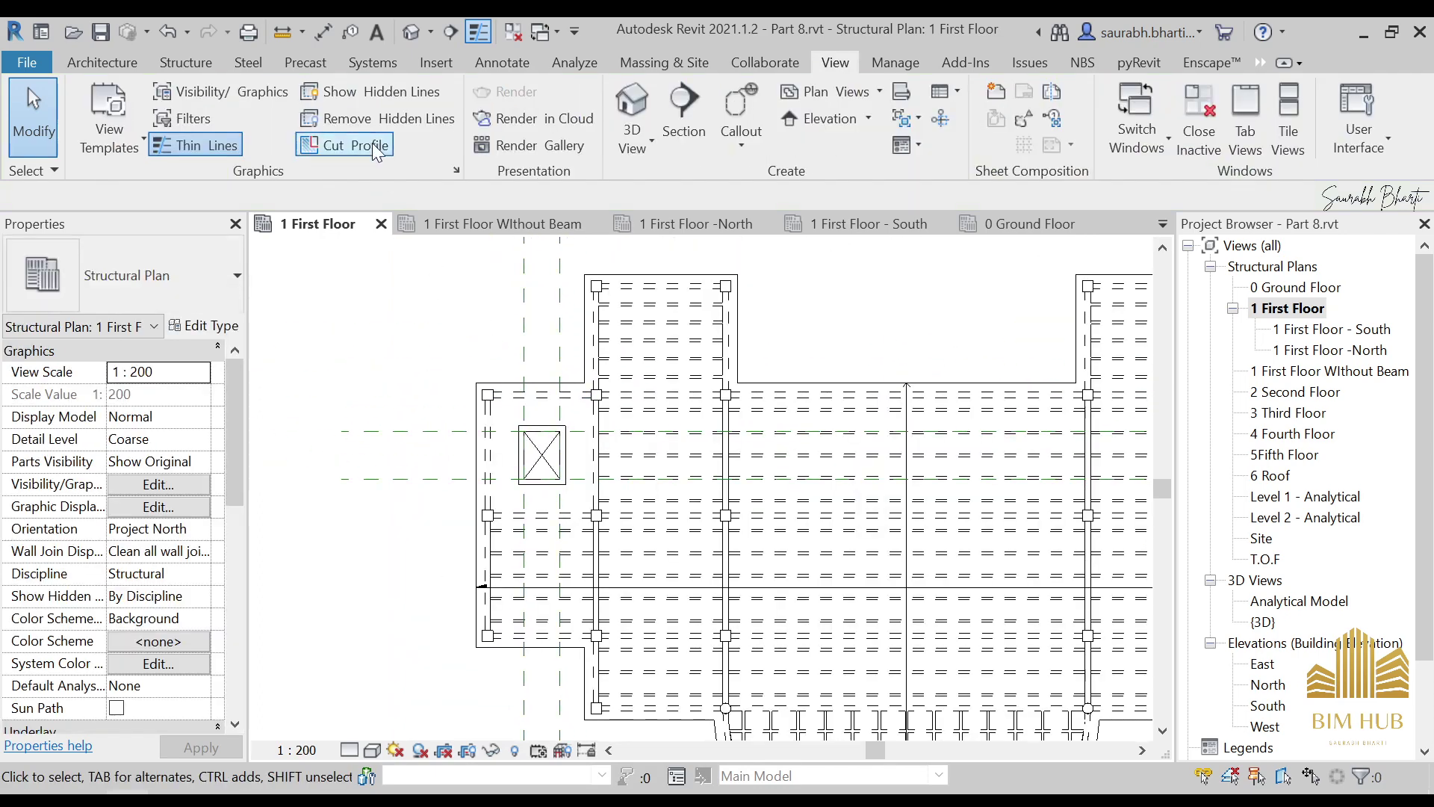
pyautogui.click(741, 142)
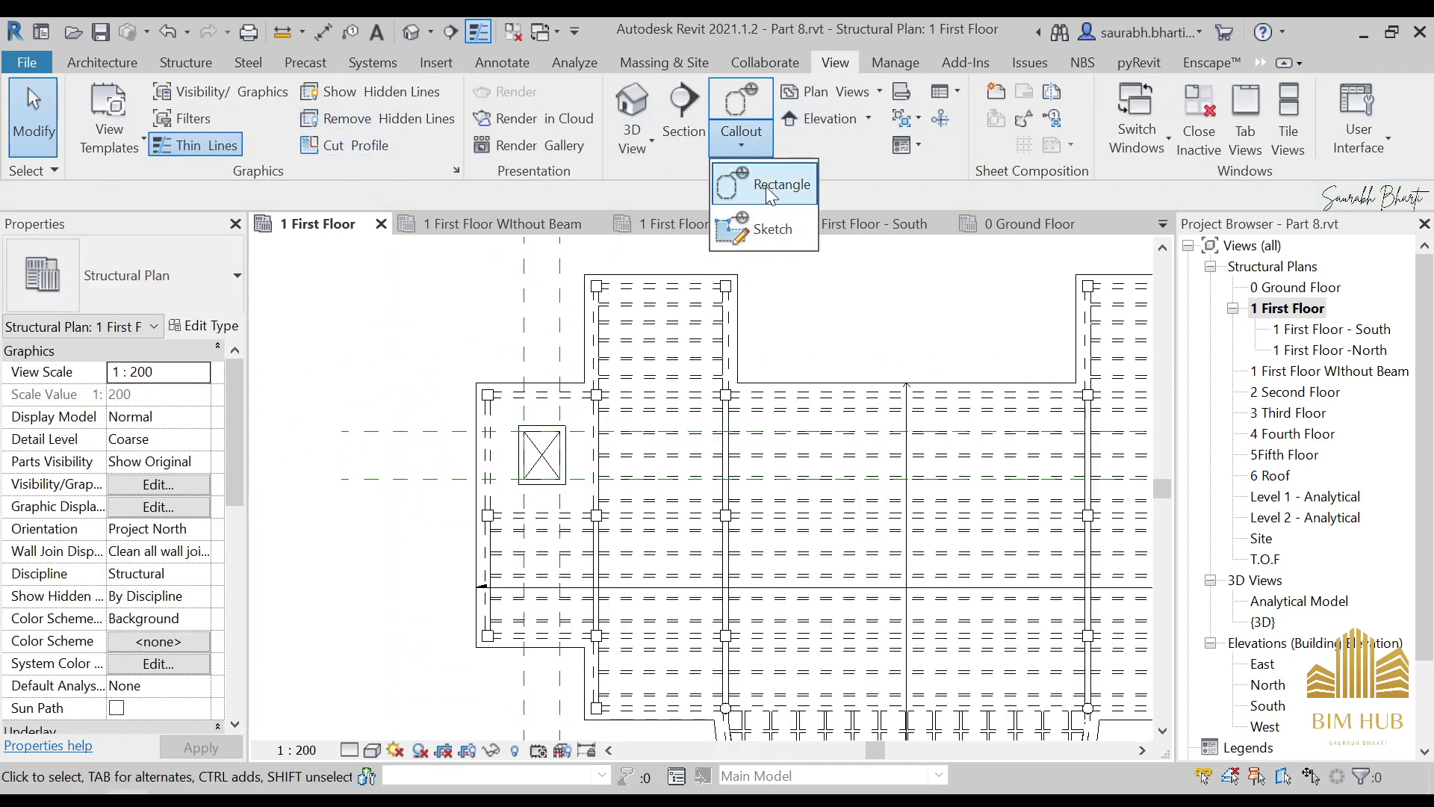
pyautogui.click(762, 184)
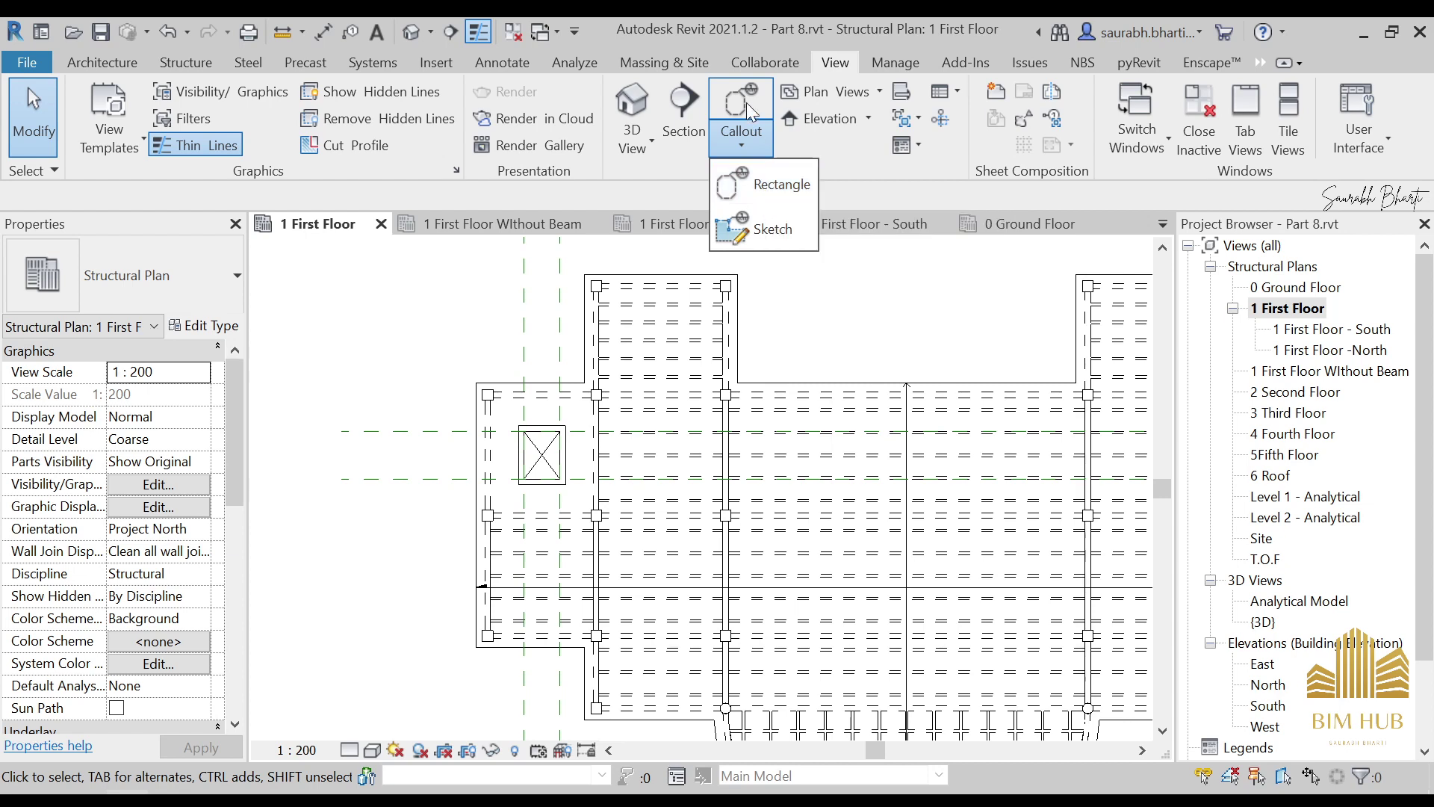
pyautogui.click(151, 286)
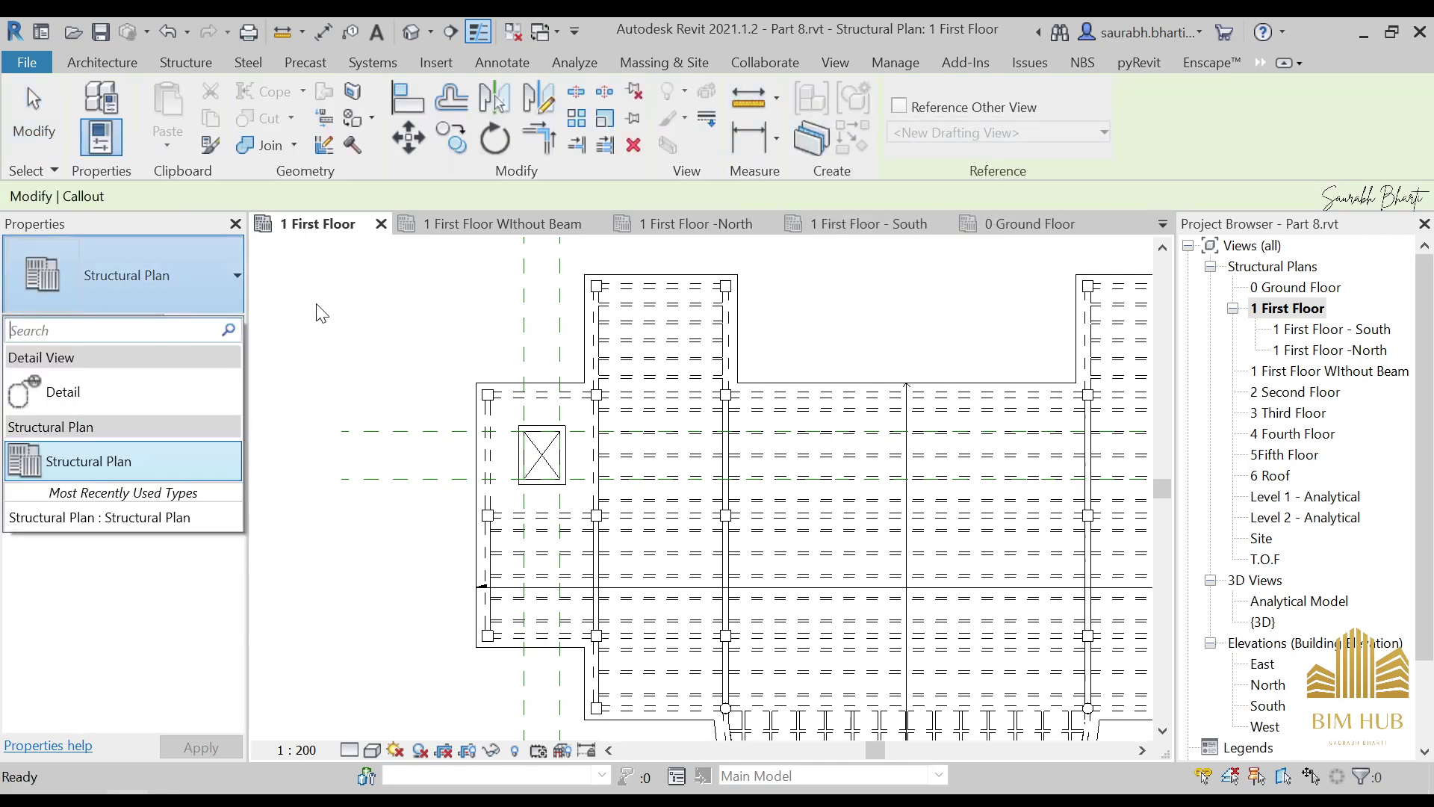
pyautogui.click(128, 398)
pyautogui.click(168, 270)
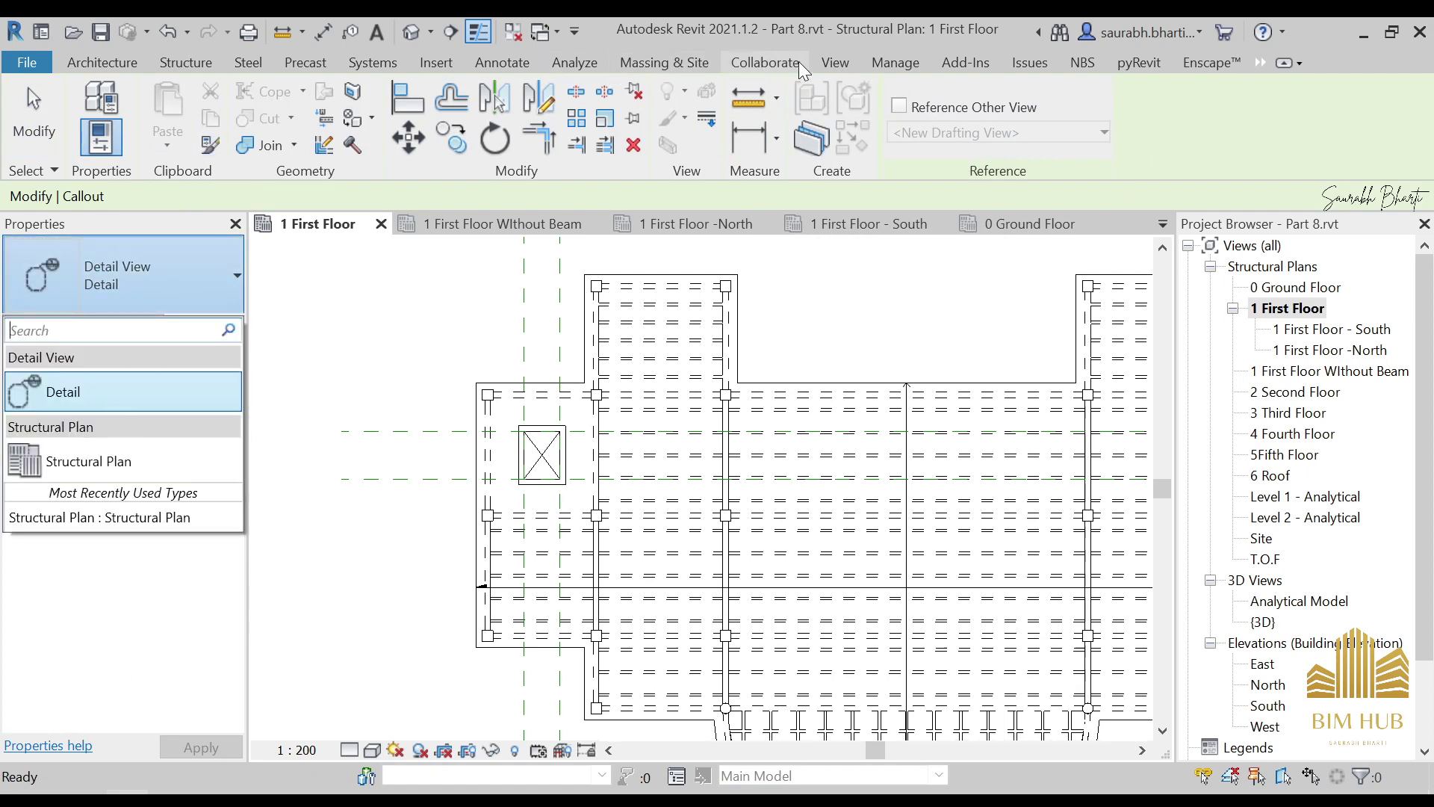
# Place a rectangular Structural Plan callout around the shaft opening in the 1 First Floor plan
pyautogui.click(834, 63)
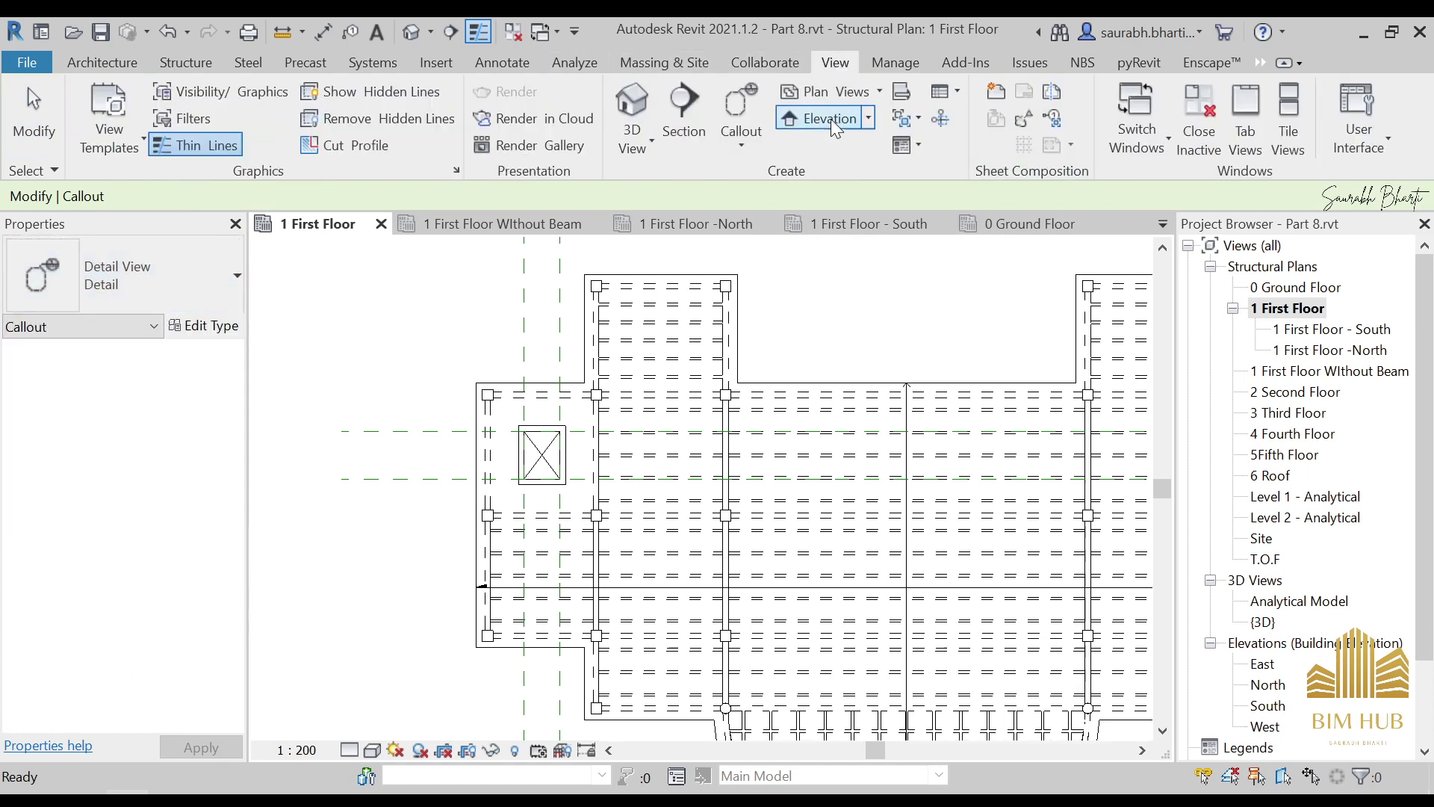
pyautogui.click(754, 147)
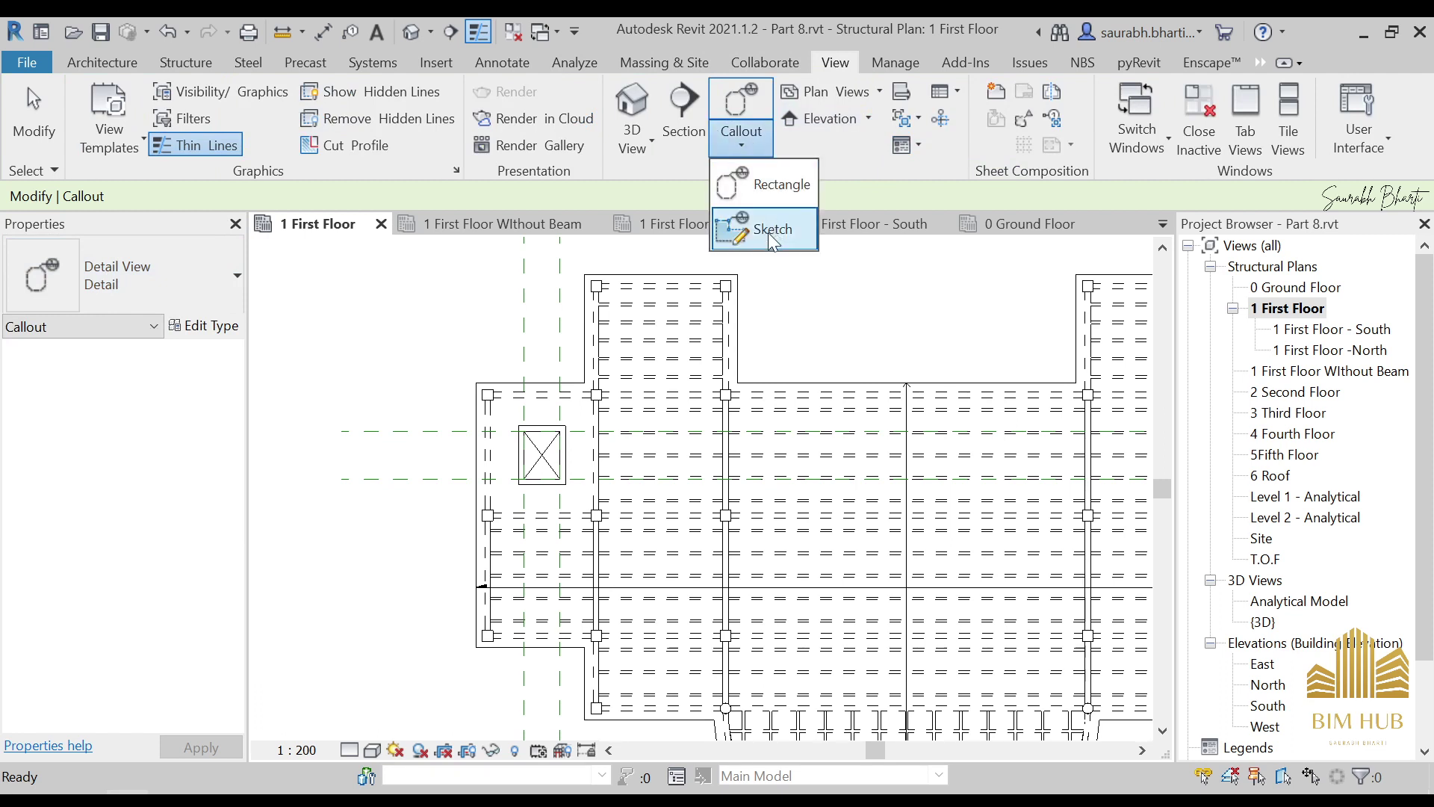
pyautogui.click(749, 187)
pyautogui.scroll(4, 543, 448)
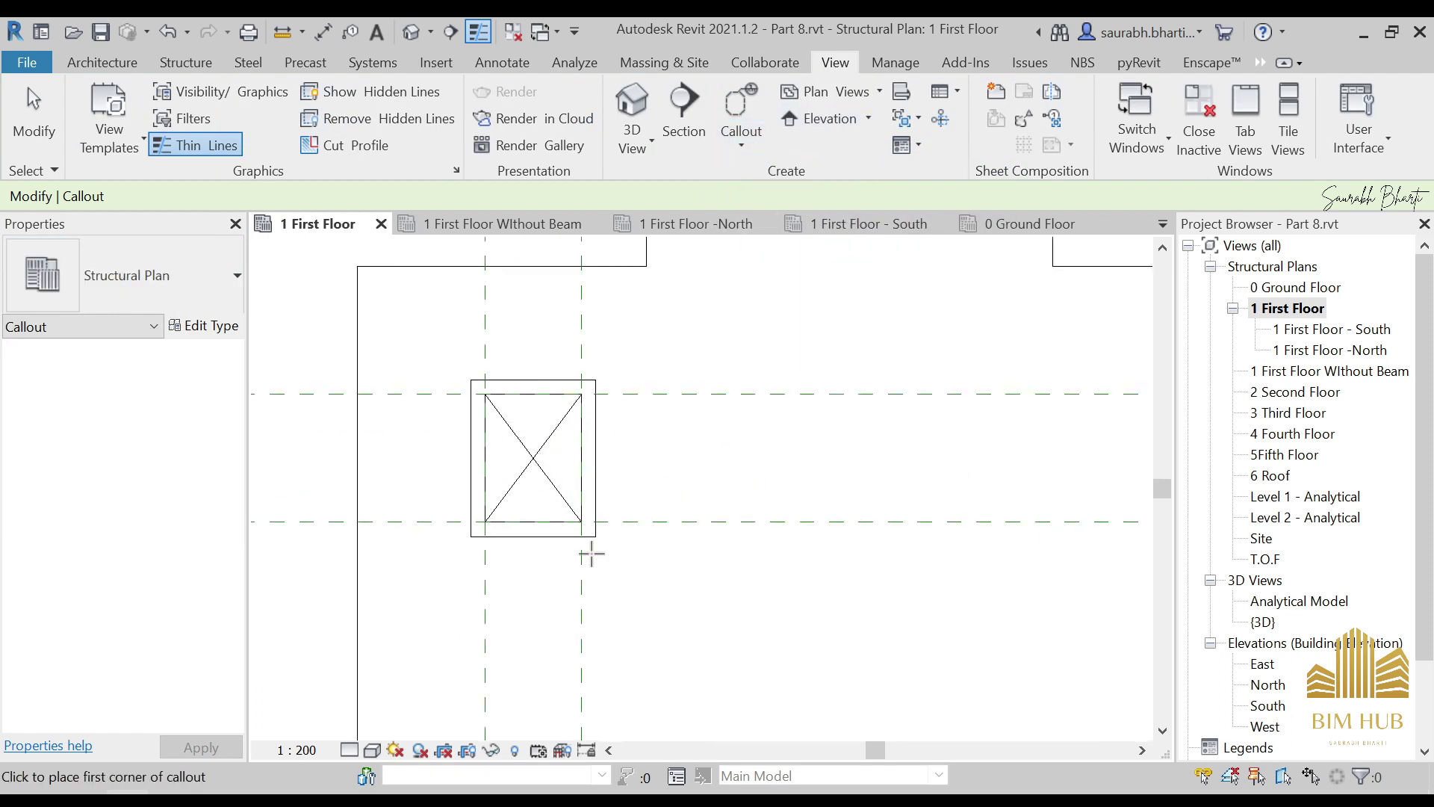
pyautogui.click(616, 563)
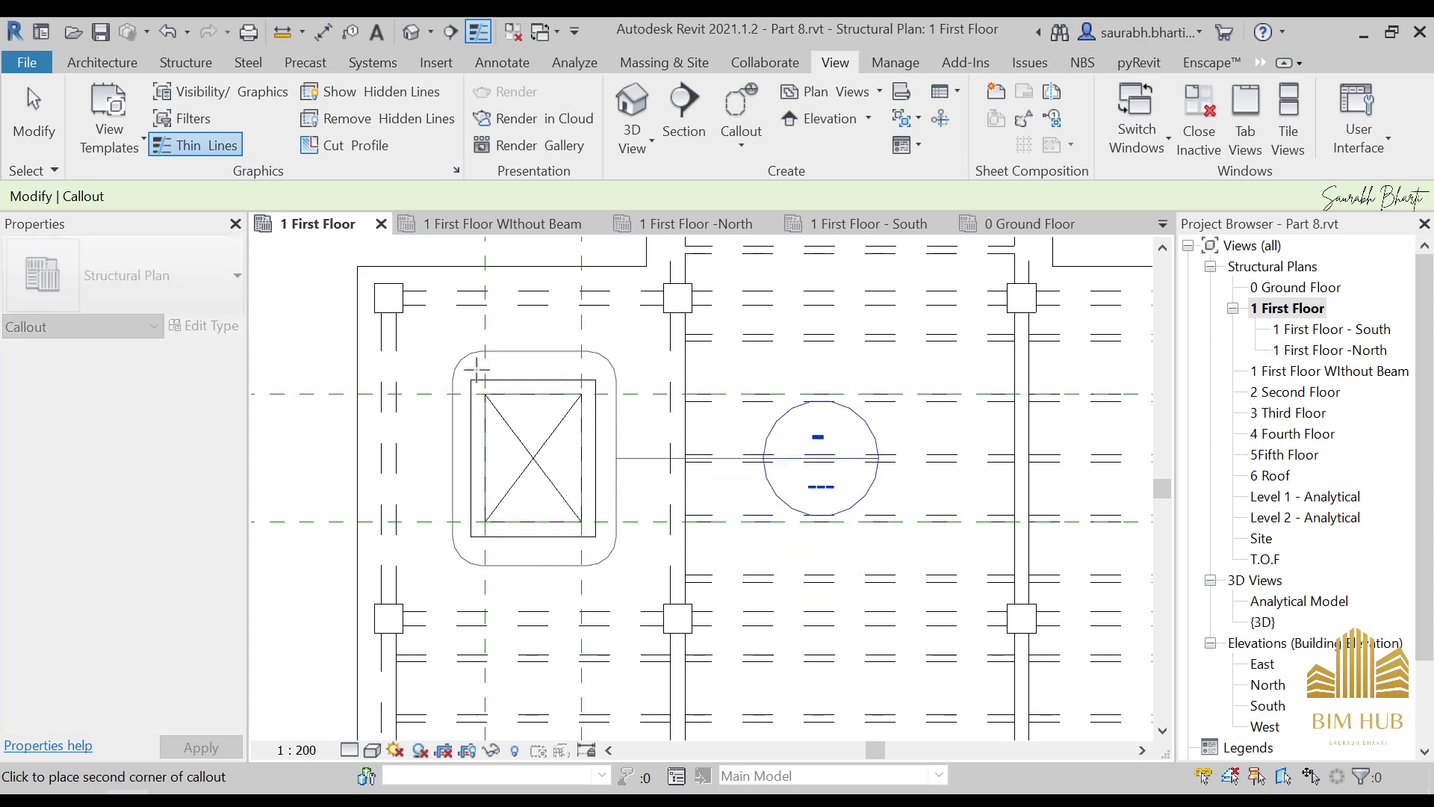
pyautogui.click(442, 343)
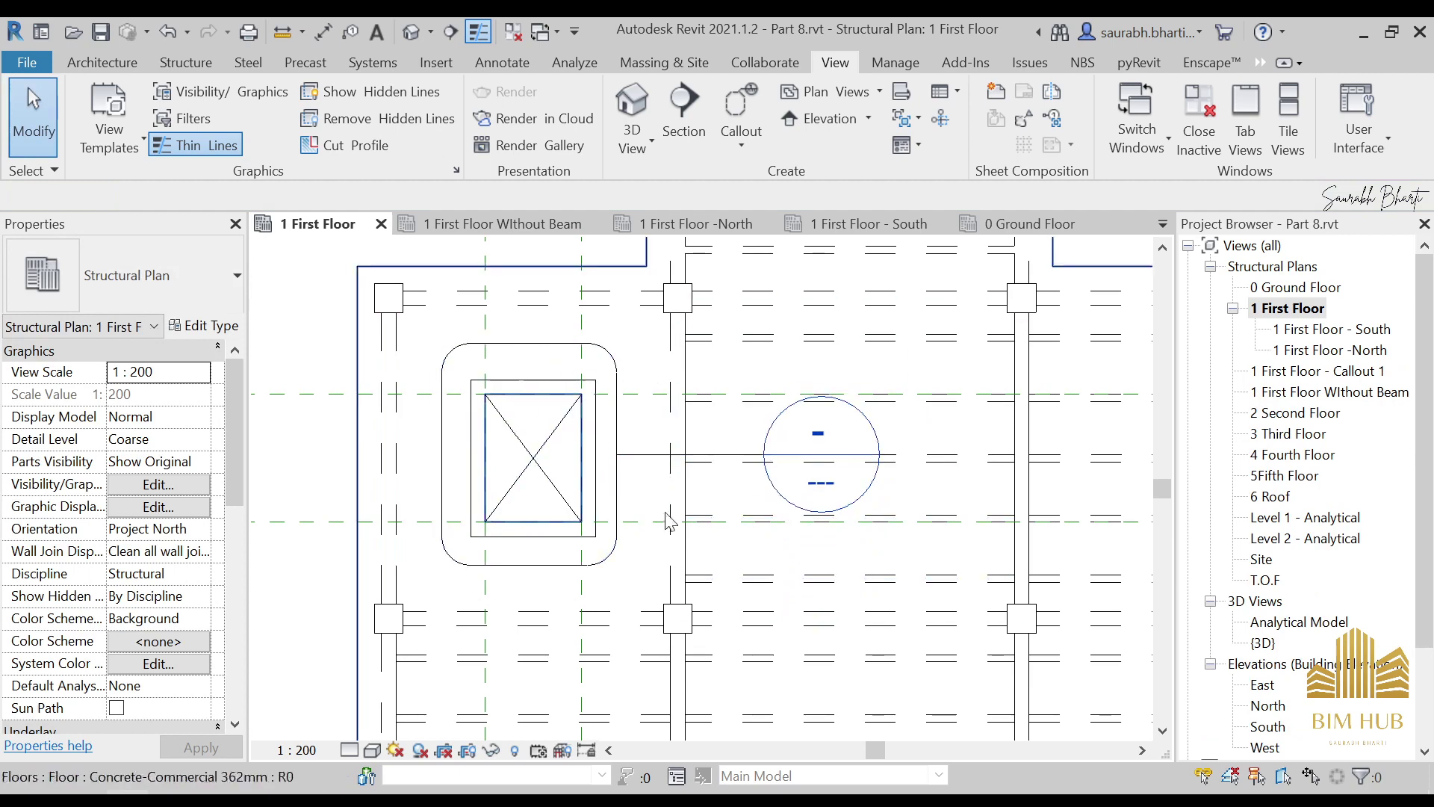
# Move the shaft callout's head outside the building beyond the nearby corner and reposition the bend in its leader
pyautogui.click(733, 454)
pyautogui.press('Escape')
pyautogui.click(650, 455)
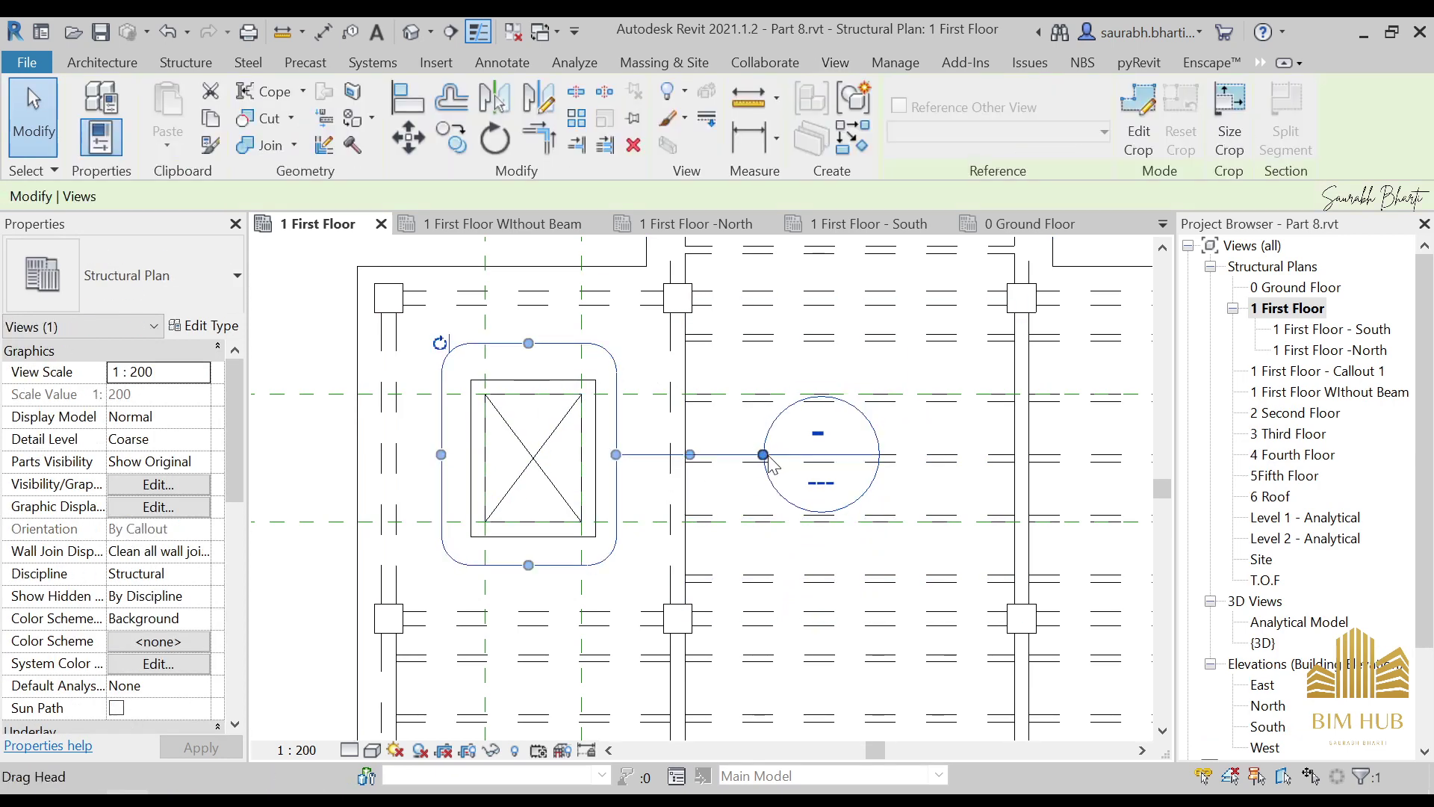
pyautogui.moveTo(763, 455); pyautogui.dragTo(384, 333)
pyautogui.scroll(-3, 381, 325)
pyautogui.moveTo(388, 333); pyautogui.dragTo(731, 378, button='middle')
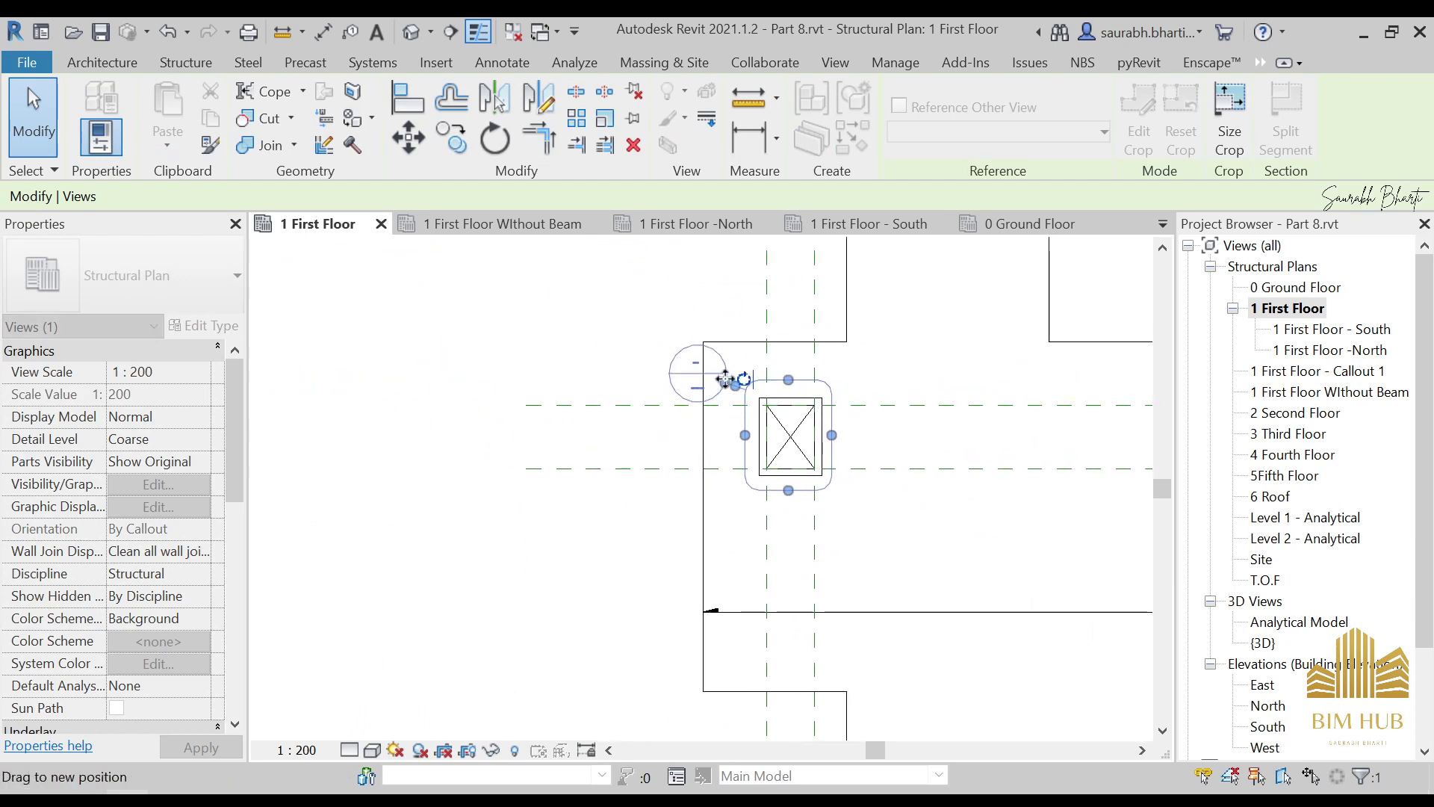
pyautogui.moveTo(731, 378); pyautogui.dragTo(601, 304)
pyautogui.moveTo(674, 346); pyautogui.dragTo(681, 300)
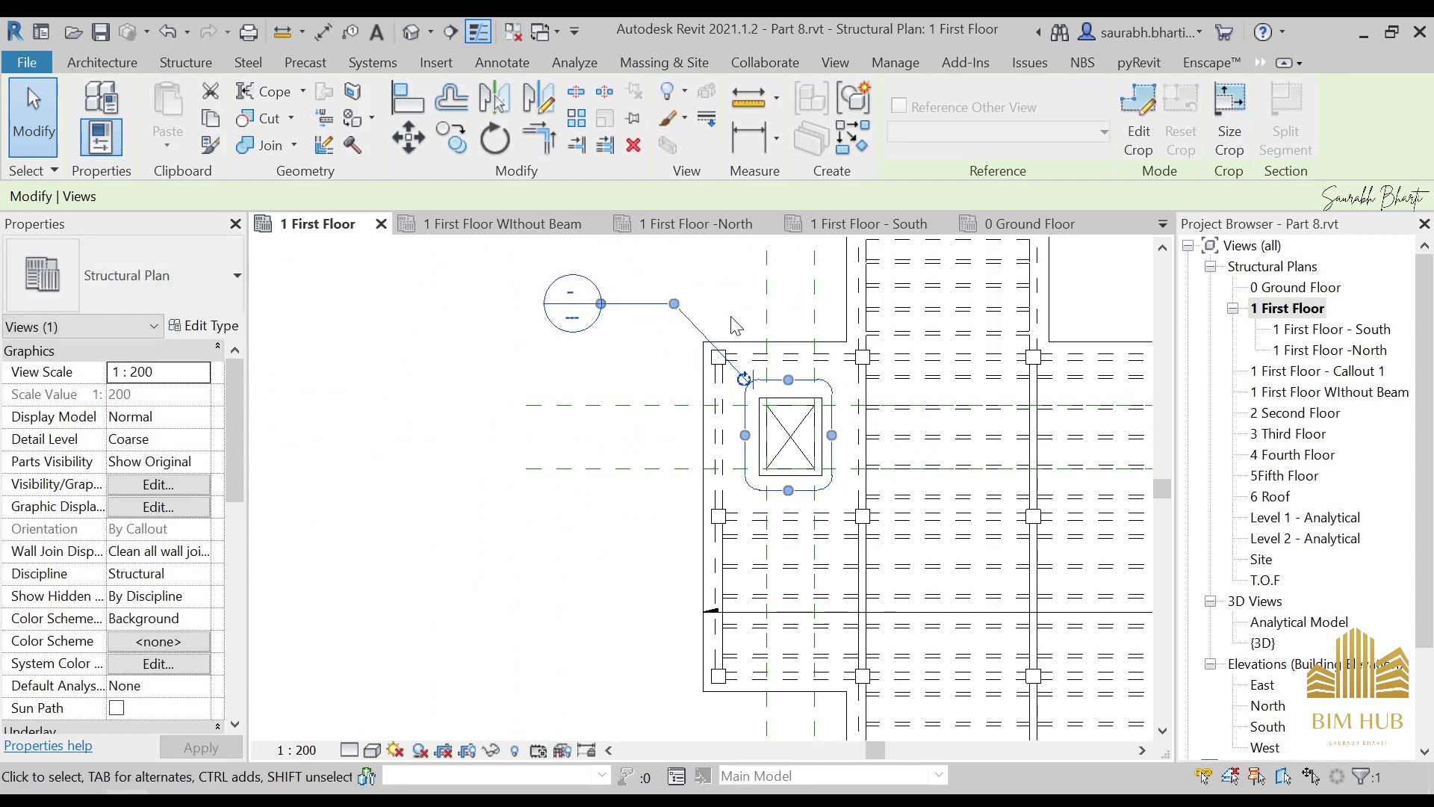
pyautogui.moveTo(718, 323); pyautogui.dragTo(615, 340, button='middle')
pyautogui.press('Escape')
pyautogui.moveTo(756, 480); pyautogui.dragTo(626, 452, button='middle')
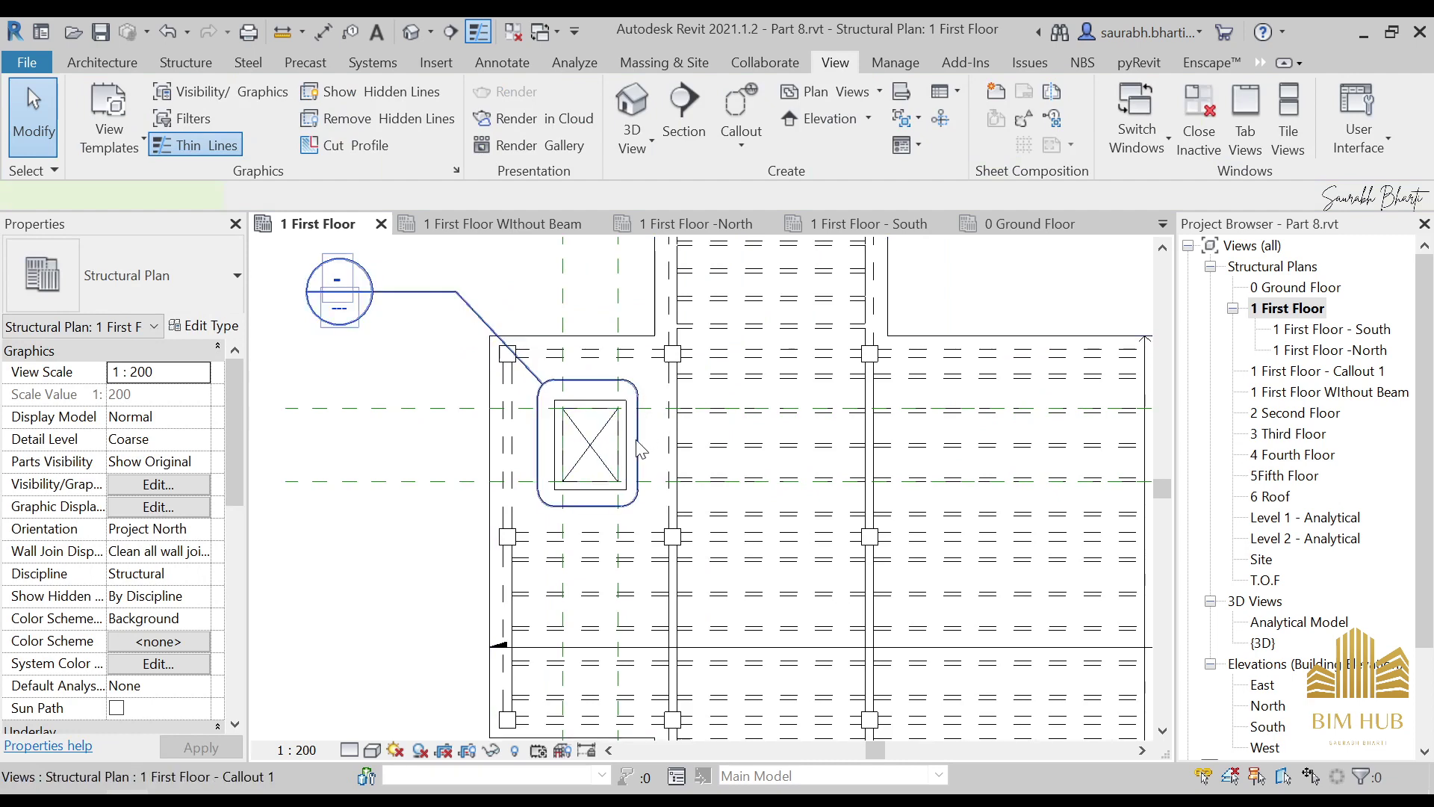
# Select the shaft callout and open its own view, 1 First Floor - Callout 1
pyautogui.click(639, 448)
pyautogui.scroll(-2, 1283, 579)
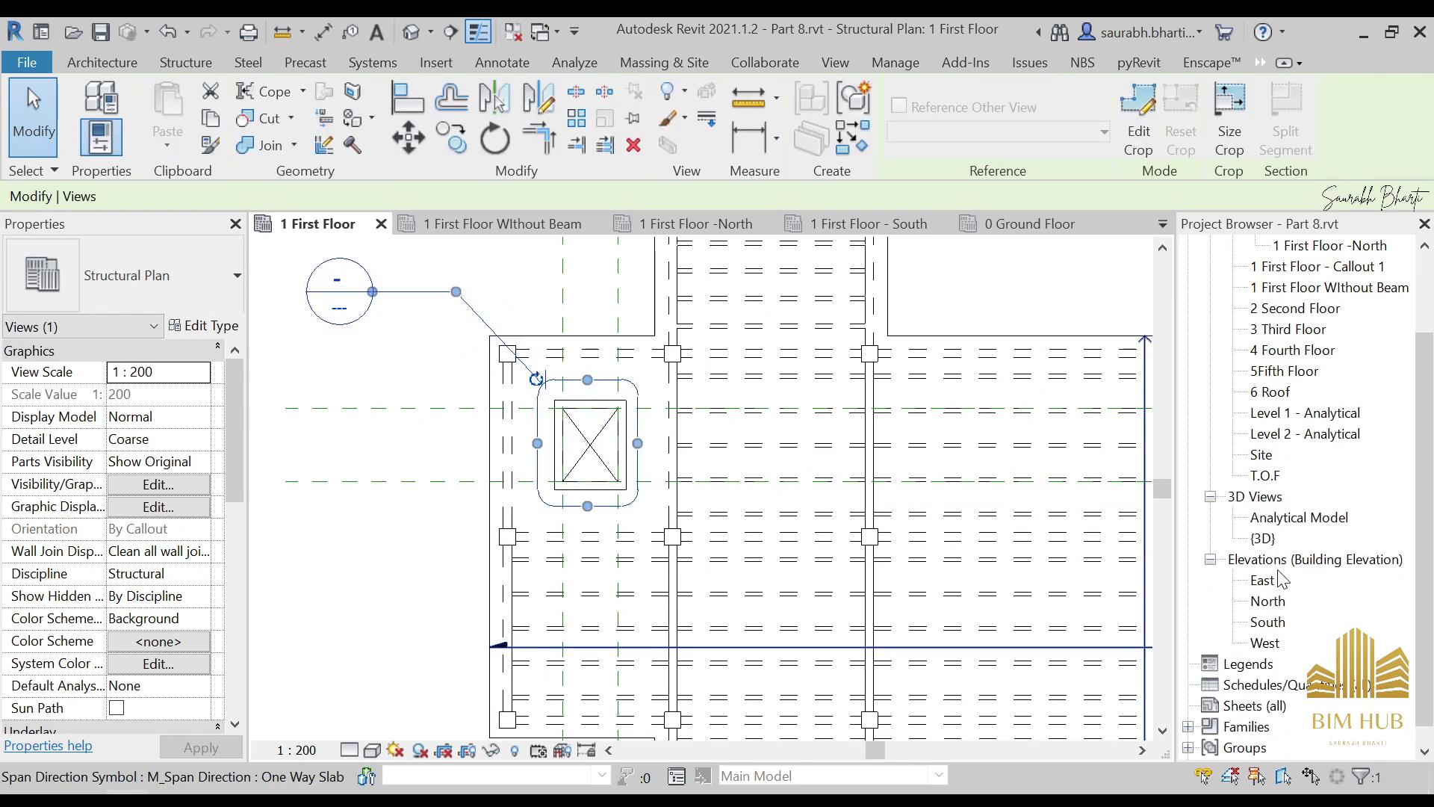
pyautogui.scroll(-1, 1282, 579)
pyautogui.scroll(2, 1292, 515)
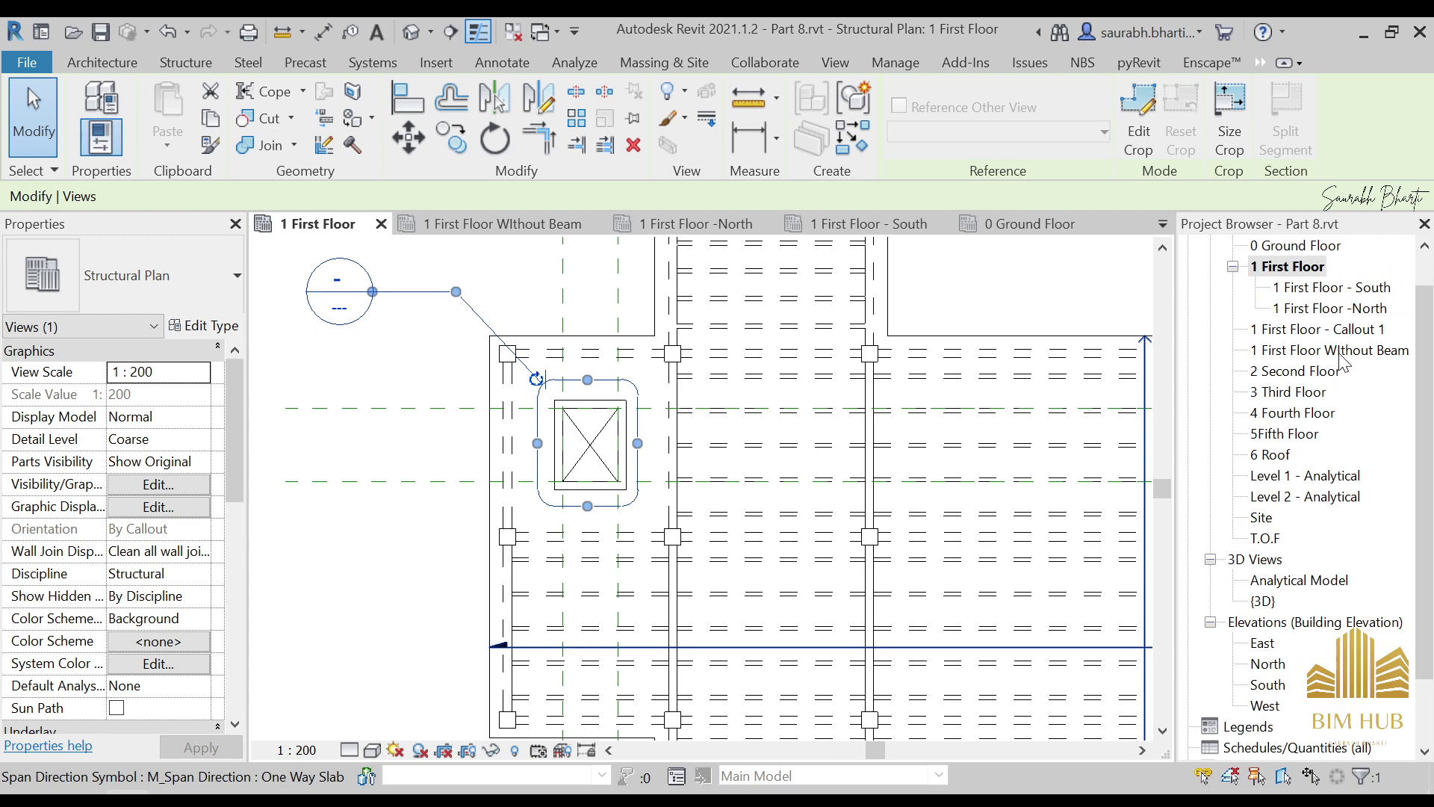
pyautogui.click(1341, 333)
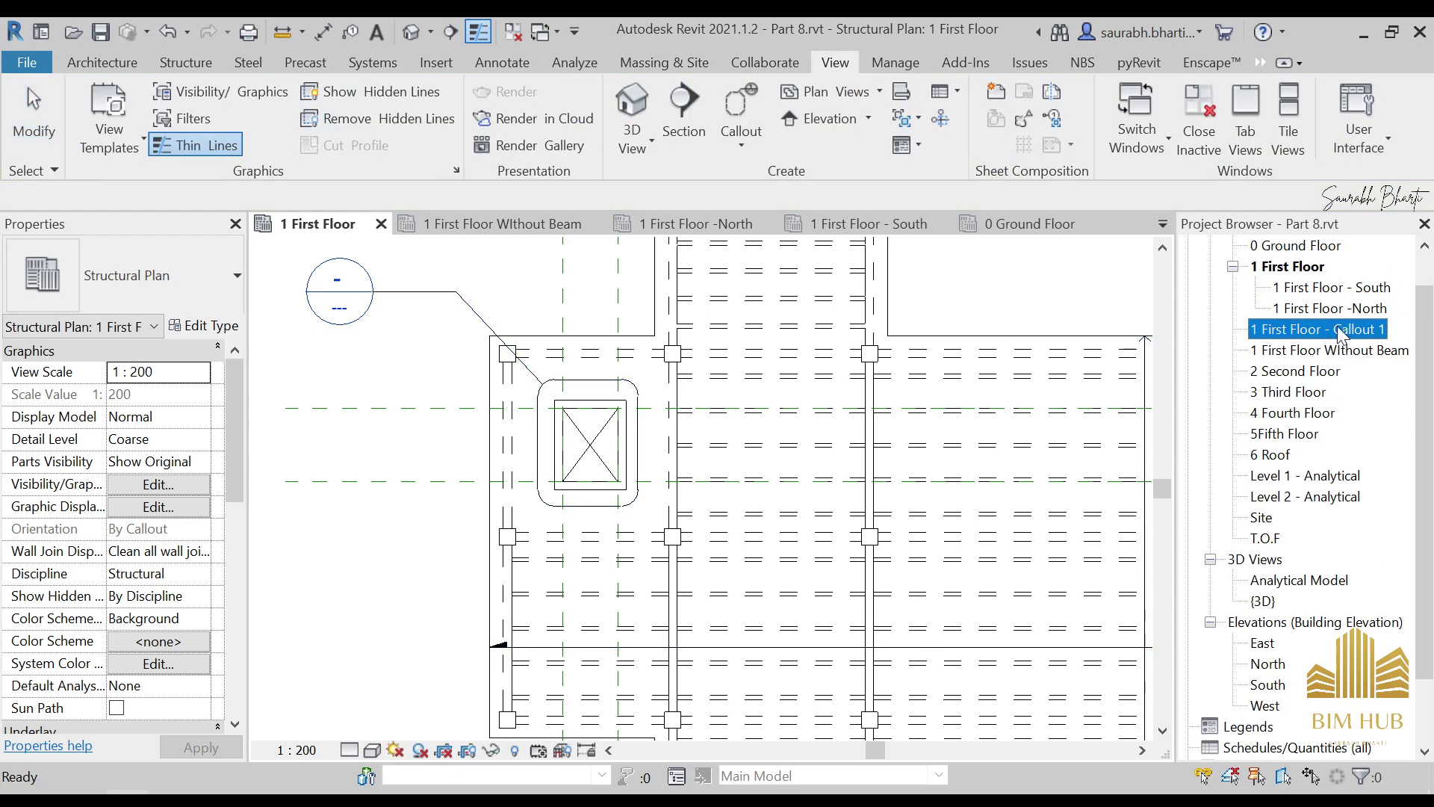
pyautogui.doubleClick(1328, 330)
pyautogui.scroll(4, 590, 445)
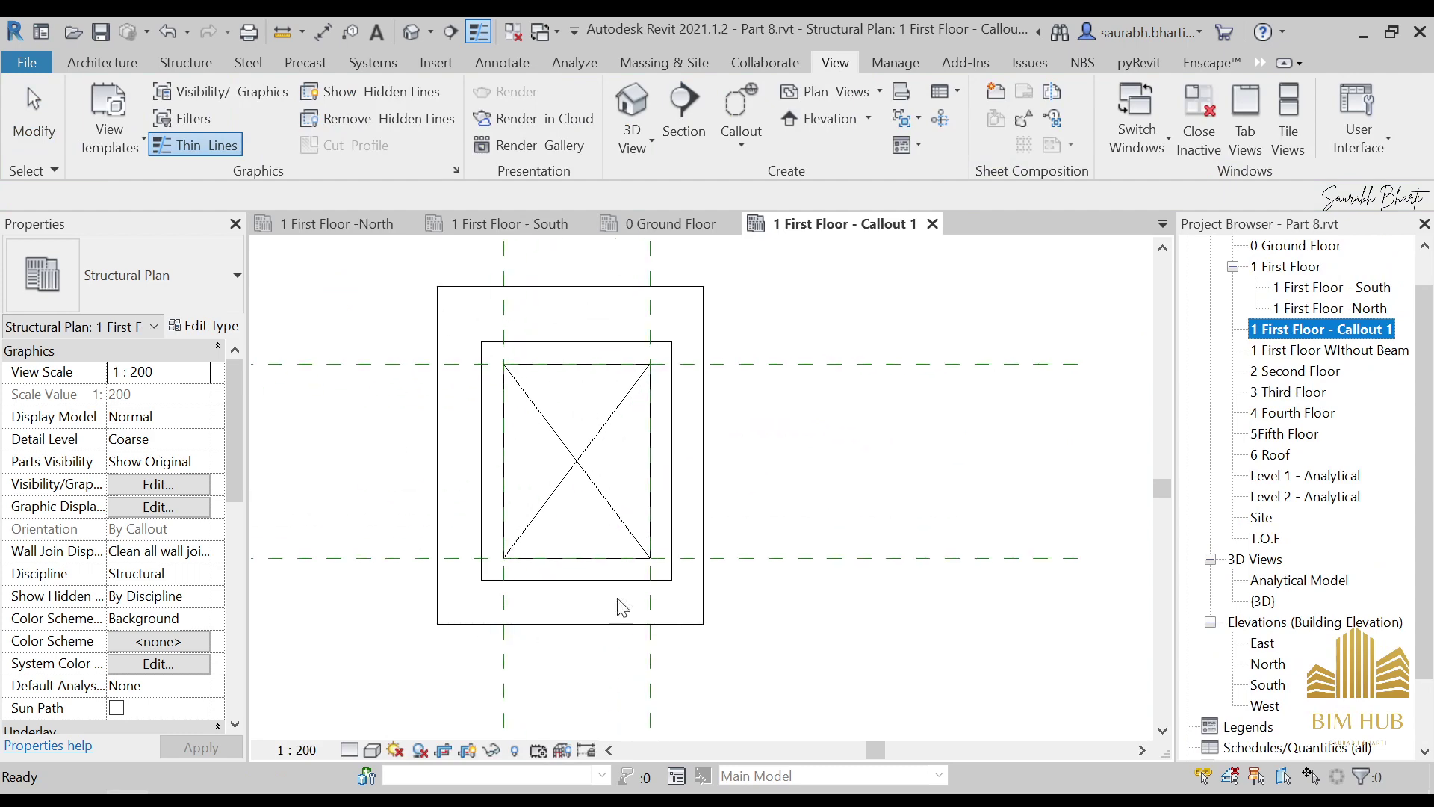
# Visit the 0 Ground Floor plan and return to the parent 1 First Floor plan
pyautogui.doubleClick(1300, 246)
pyautogui.doubleClick(1290, 267)
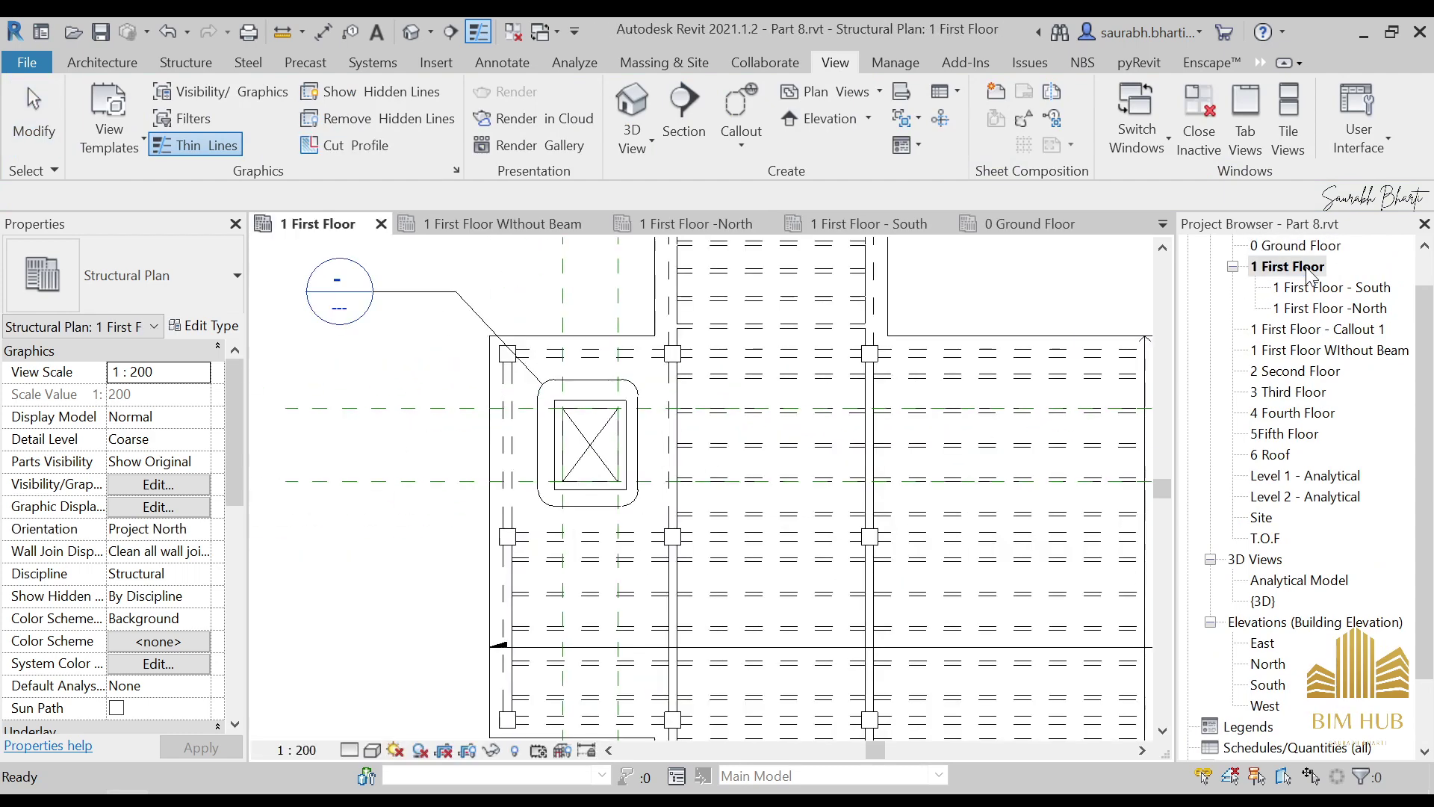
pyautogui.scroll(2, 1309, 277)
pyautogui.click(1304, 290)
pyautogui.doubleClick(1302, 292)
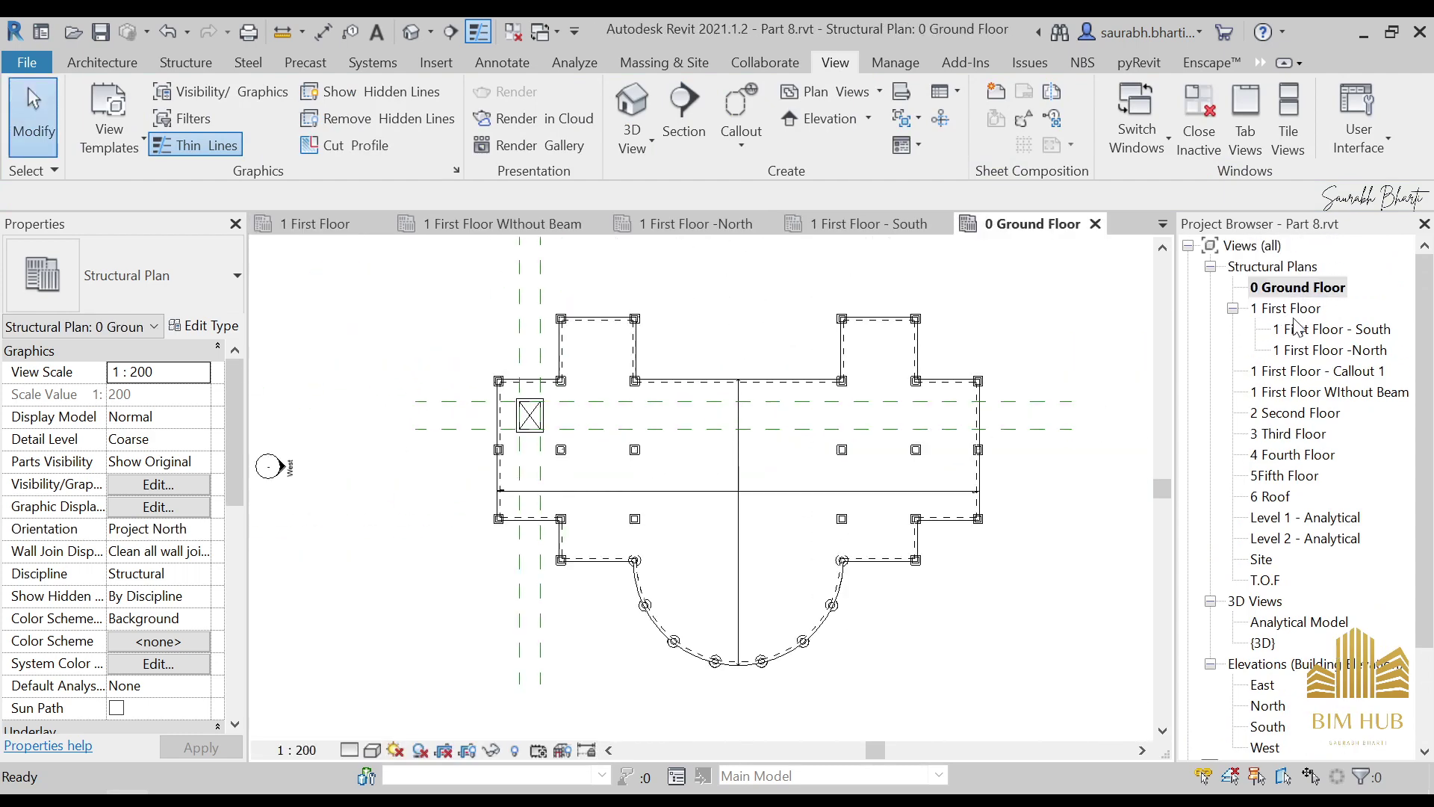
pyautogui.doubleClick(1292, 309)
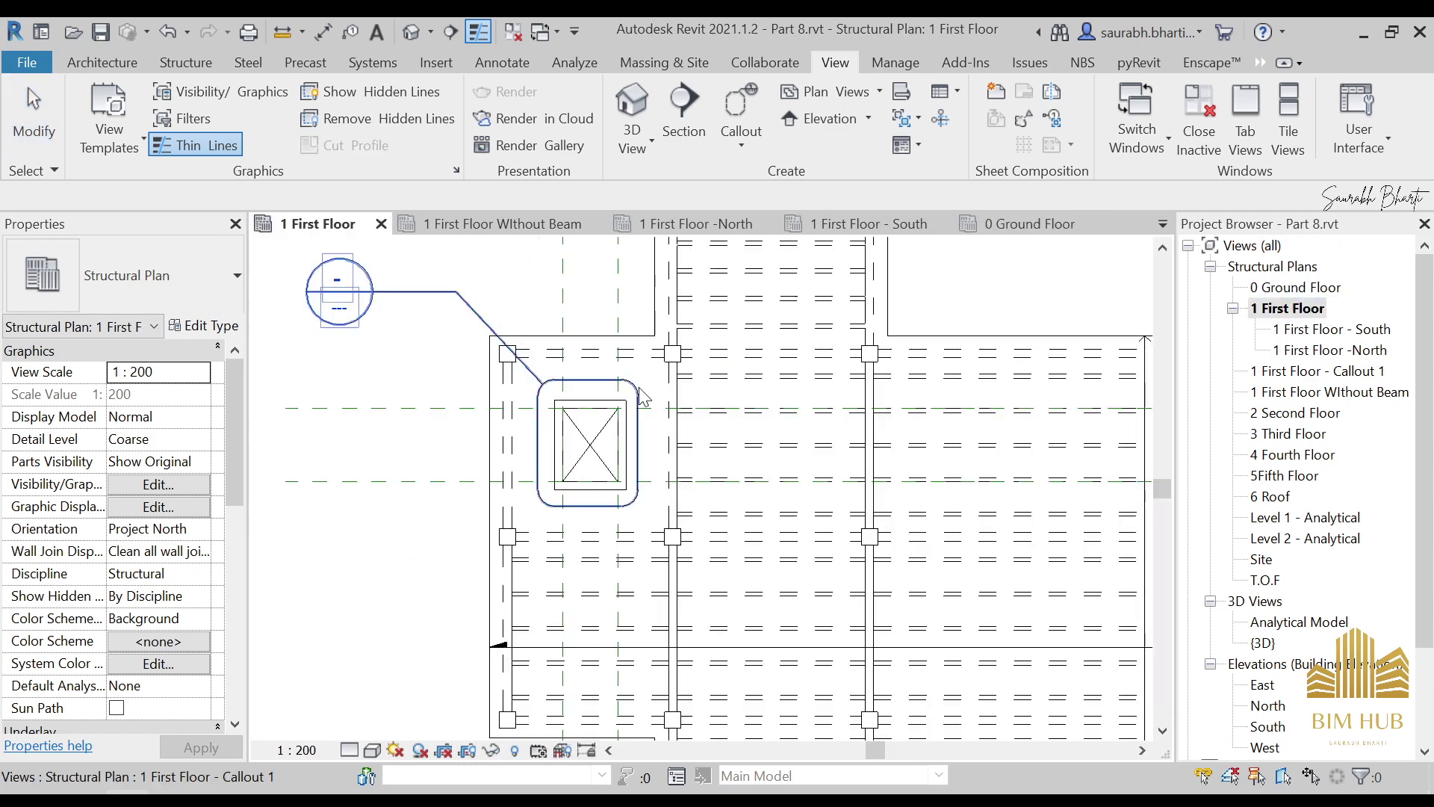
# Reopen 1 First Floor - Callout 1 with the callout selected and tighten its crop region around the shaft walls
pyautogui.click(640, 405)
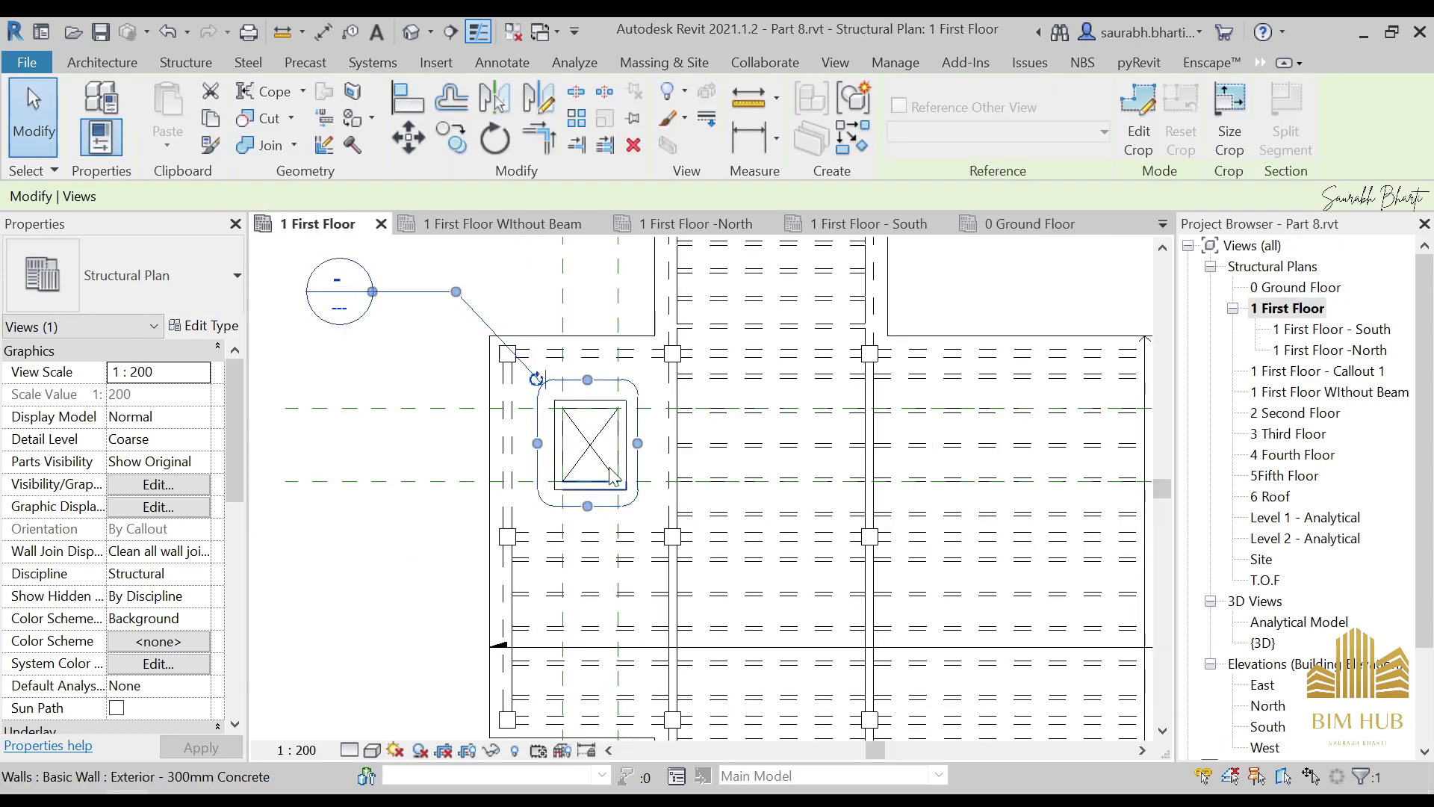
pyautogui.doubleClick(1344, 373)
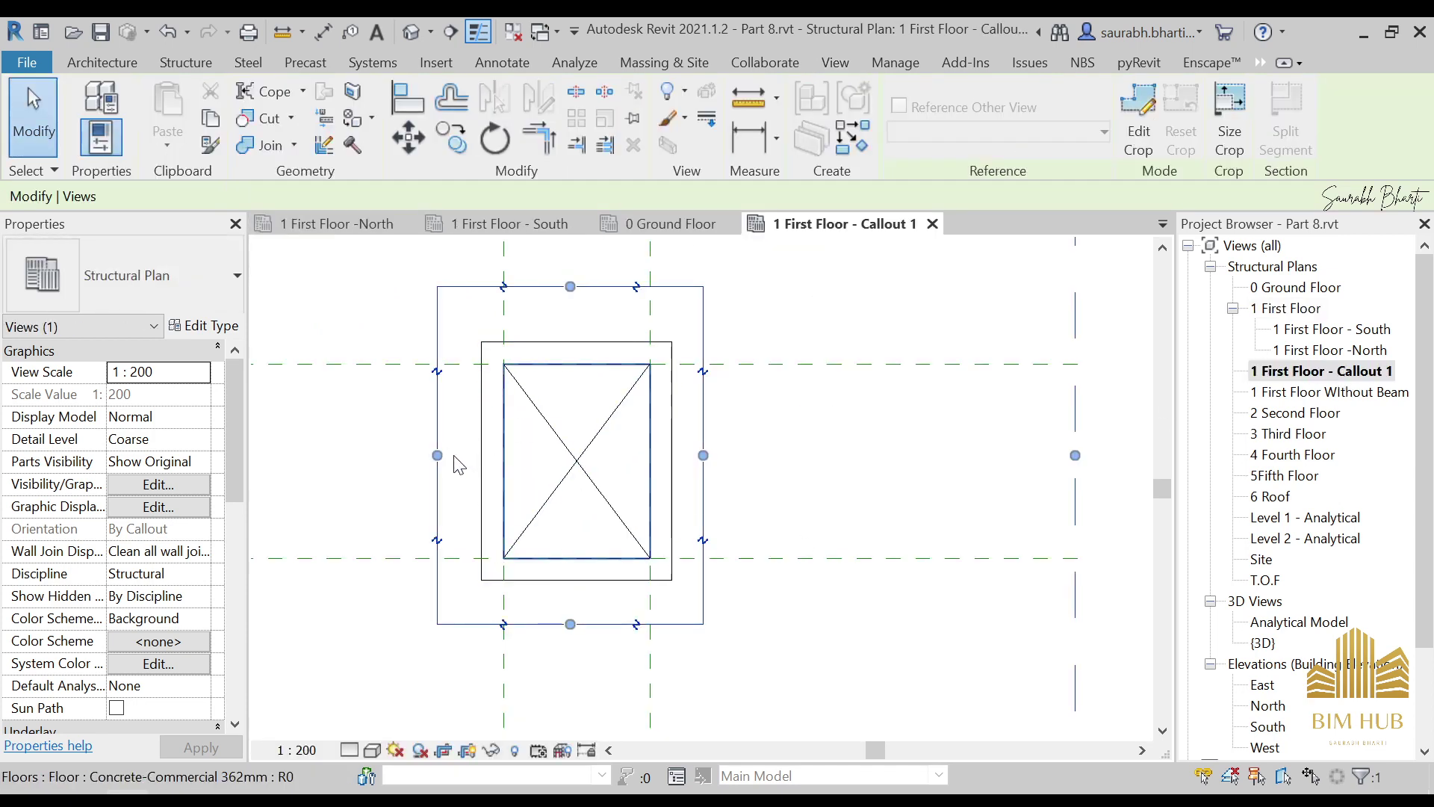
pyautogui.moveTo(439, 454); pyautogui.dragTo(455, 455)
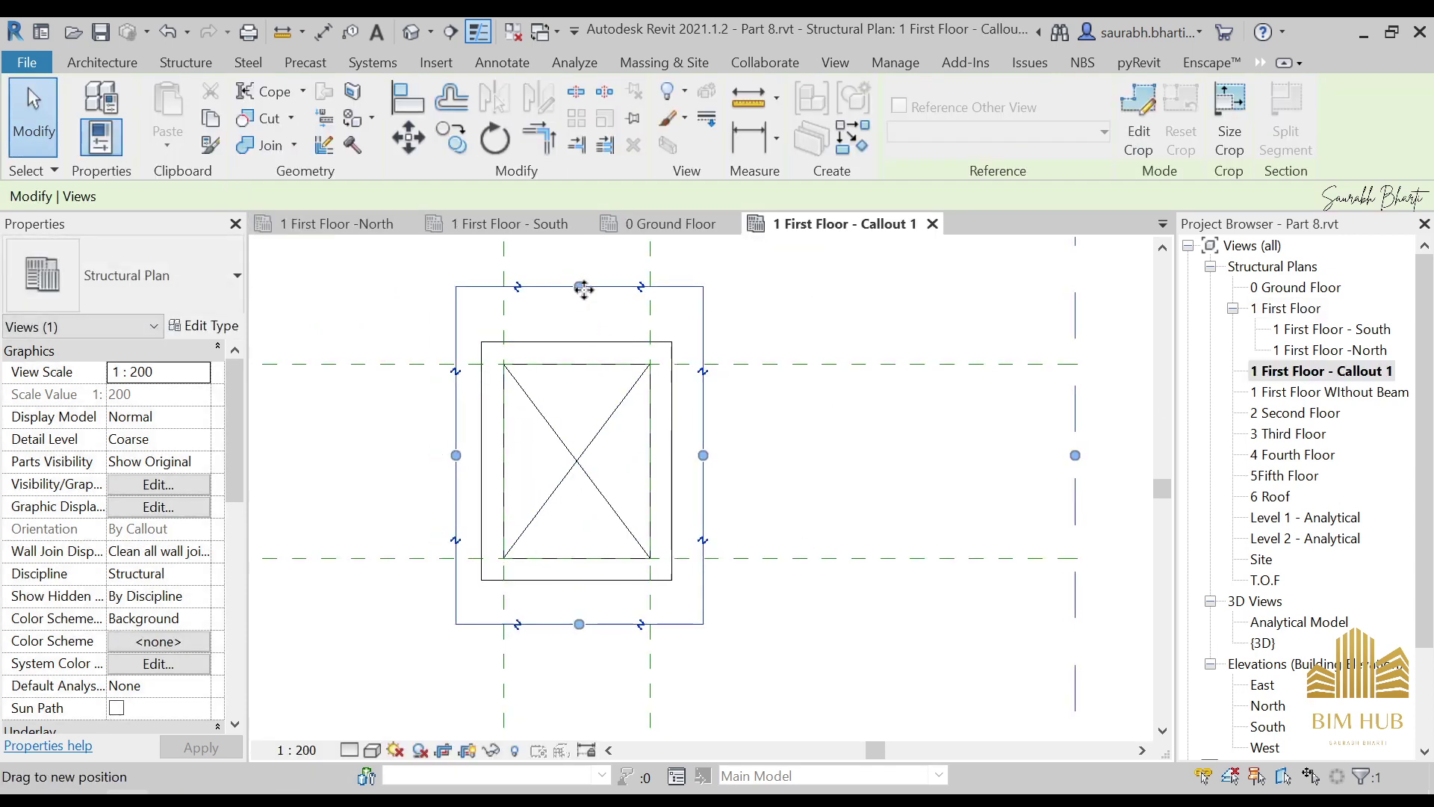
pyautogui.moveTo(580, 286); pyautogui.dragTo(579, 320)
pyautogui.moveTo(579, 624); pyautogui.dragTo(581, 600)
pyautogui.moveTo(702, 460); pyautogui.dragTo(699, 461)
pyautogui.press('Escape')
# Try the Realistic and Consistent Colors visual styles on the callout view and settle on Shaded
pyautogui.click(373, 750)
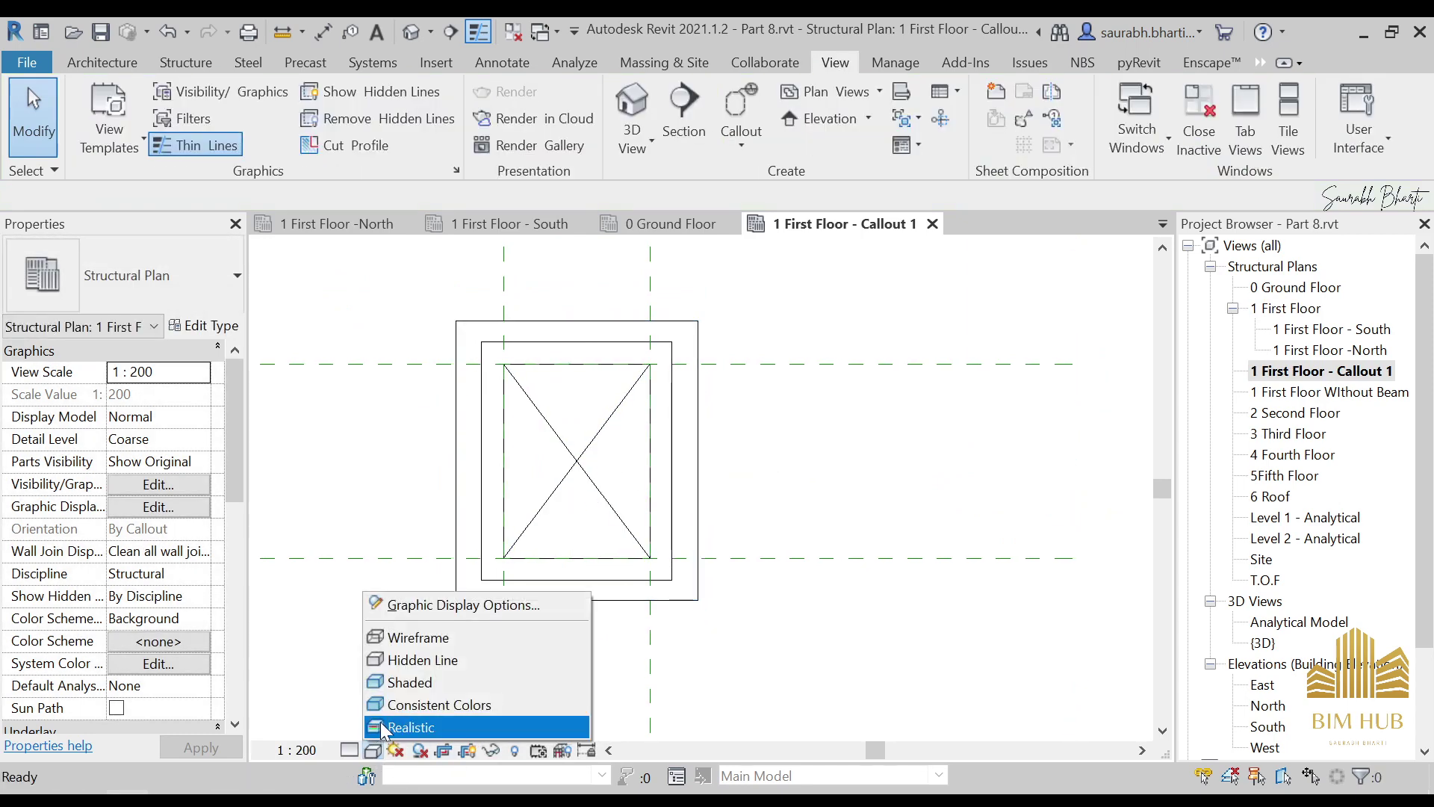
pyautogui.click(381, 727)
pyautogui.click(374, 754)
pyautogui.click(409, 704)
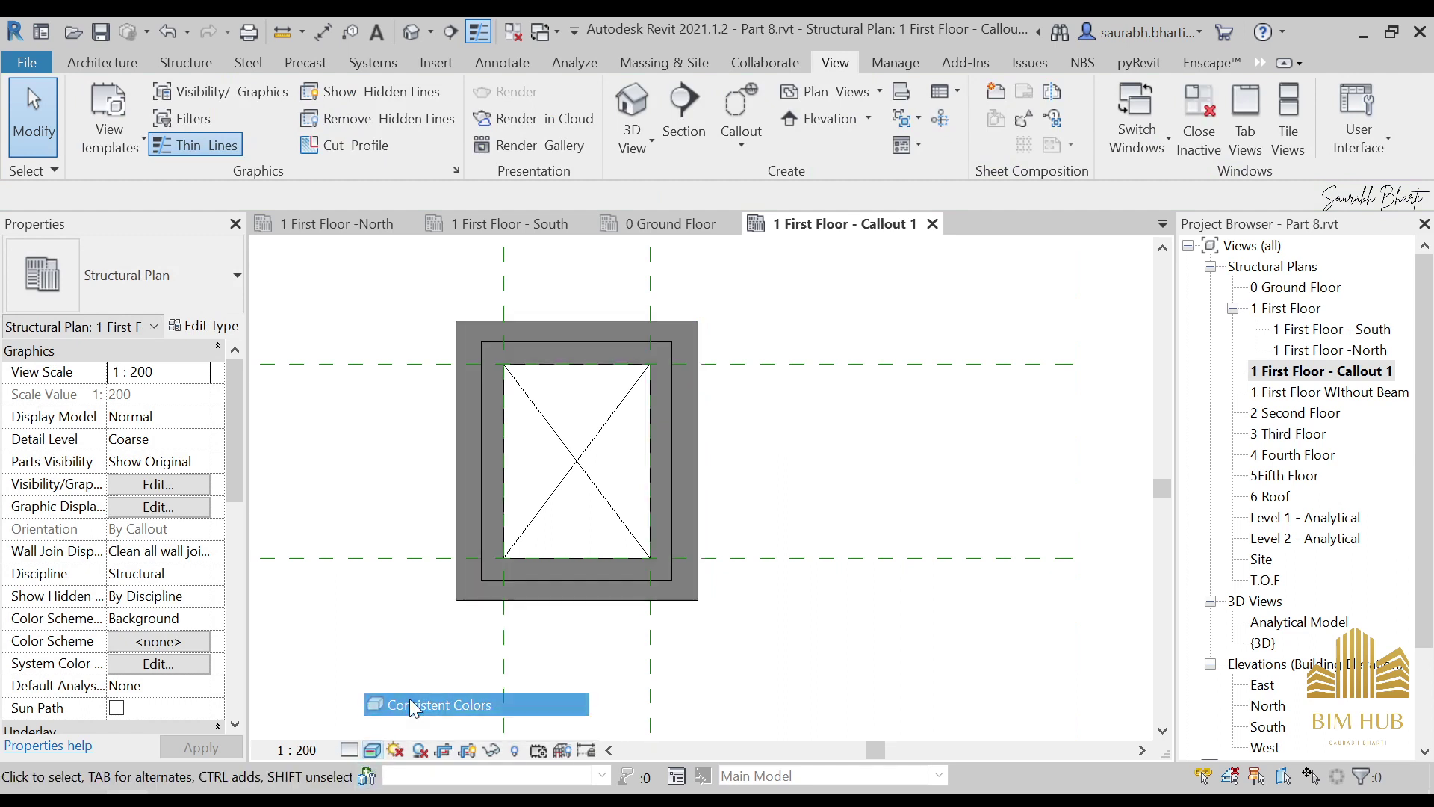
pyautogui.click(380, 749)
pyautogui.click(405, 685)
pyautogui.click(373, 750)
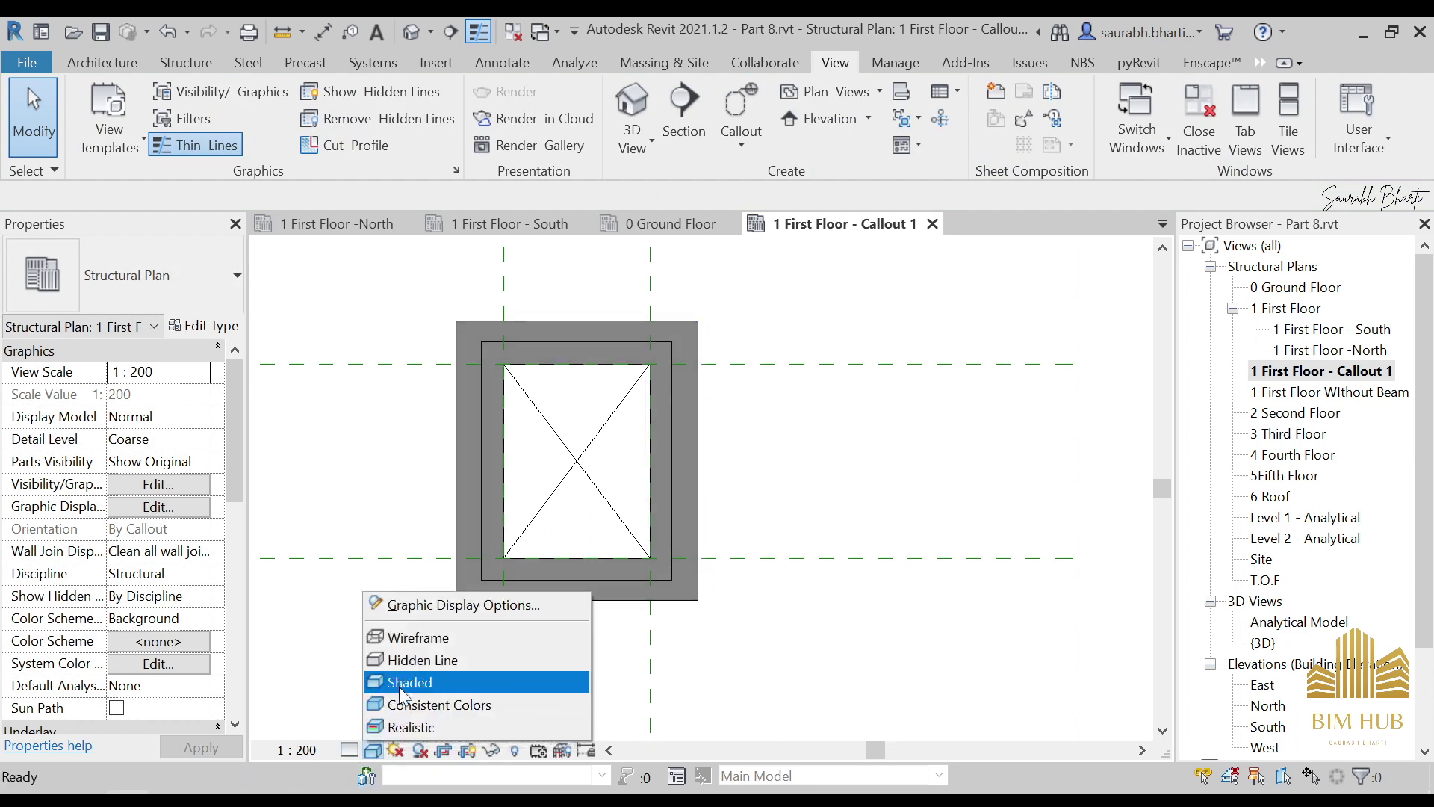
pyautogui.click(398, 677)
# Set the callout view's detail level to Fine and inspect the concrete pattern of the shaft walls
pyautogui.click(349, 750)
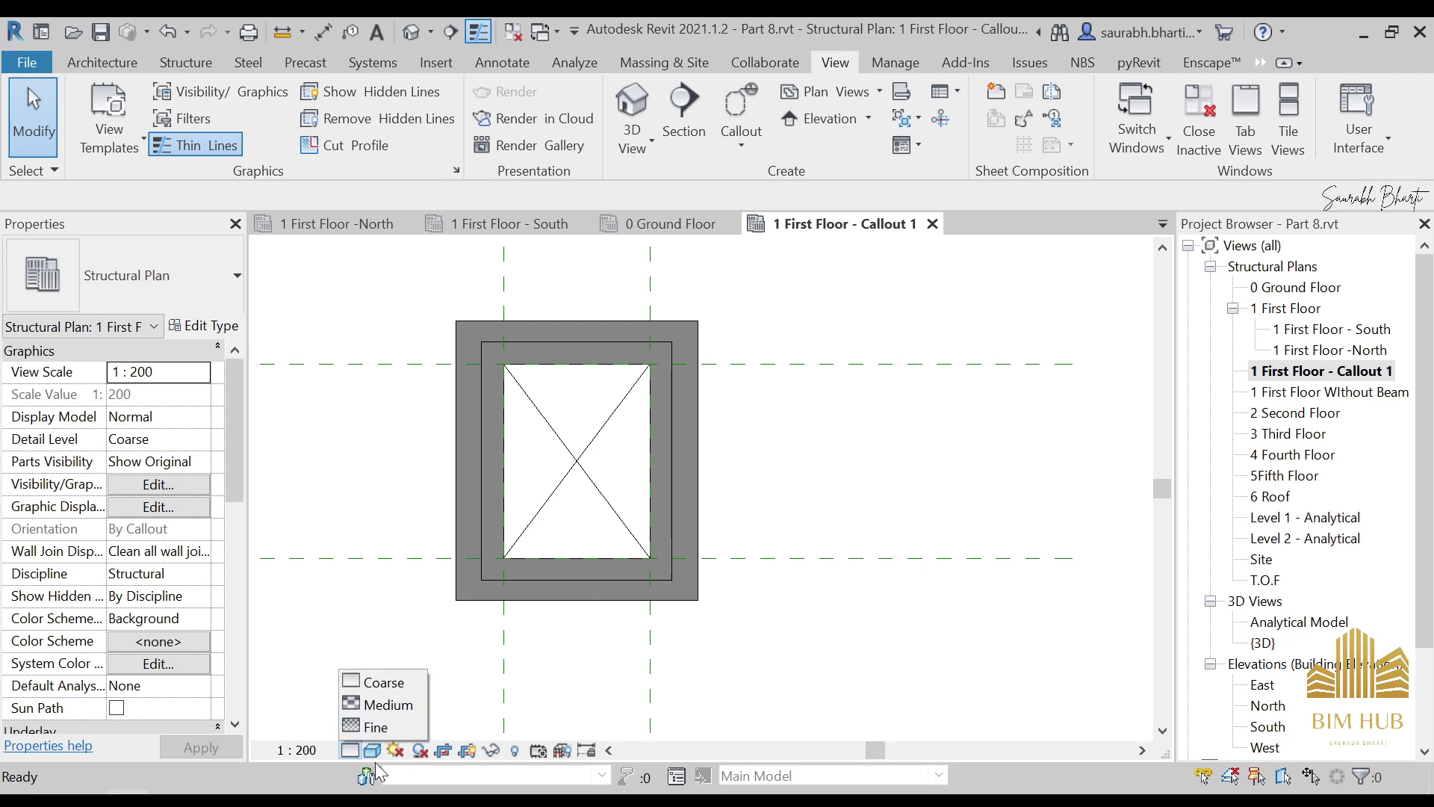
pyautogui.click(357, 725)
pyautogui.scroll(-3, 588, 489)
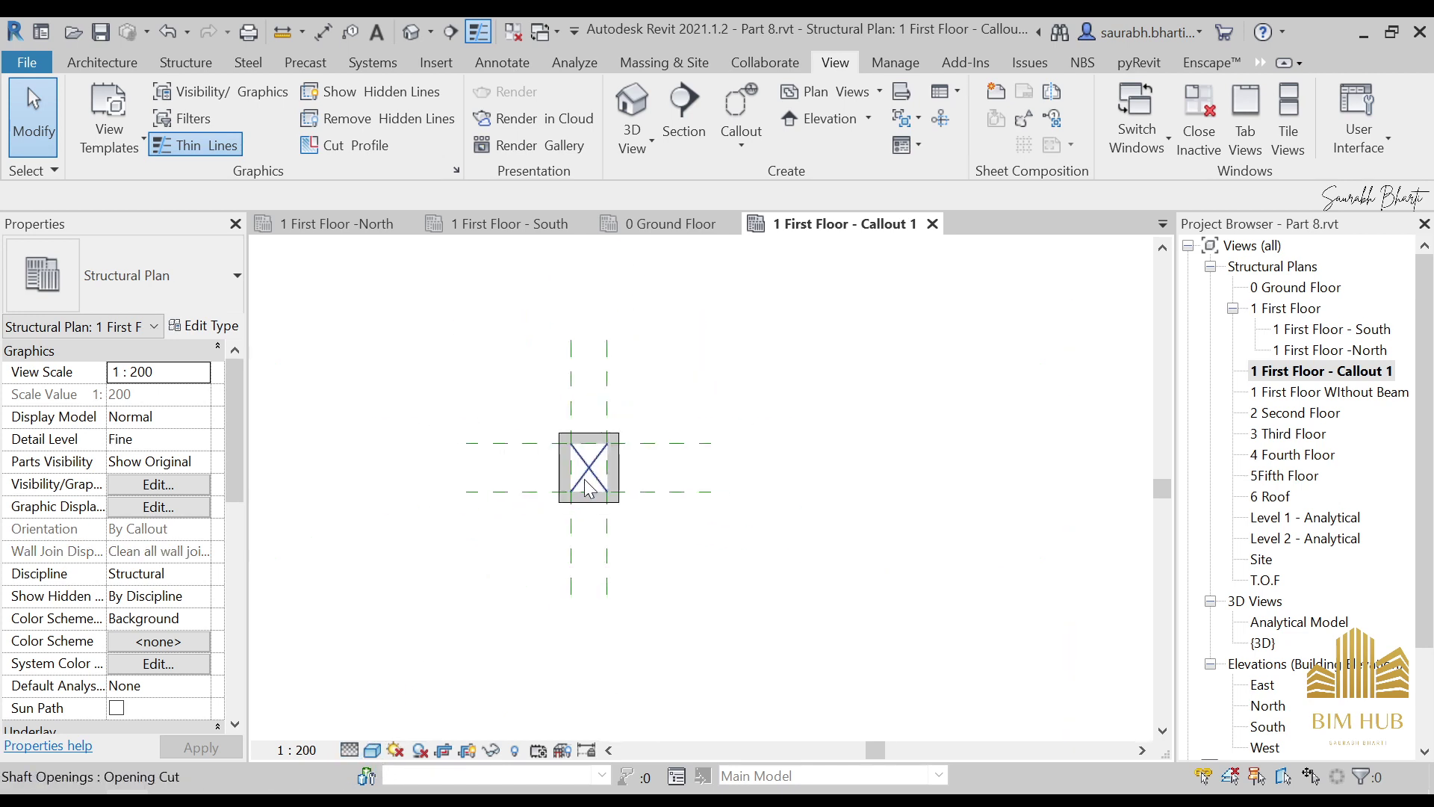
pyautogui.scroll(5, 589, 489)
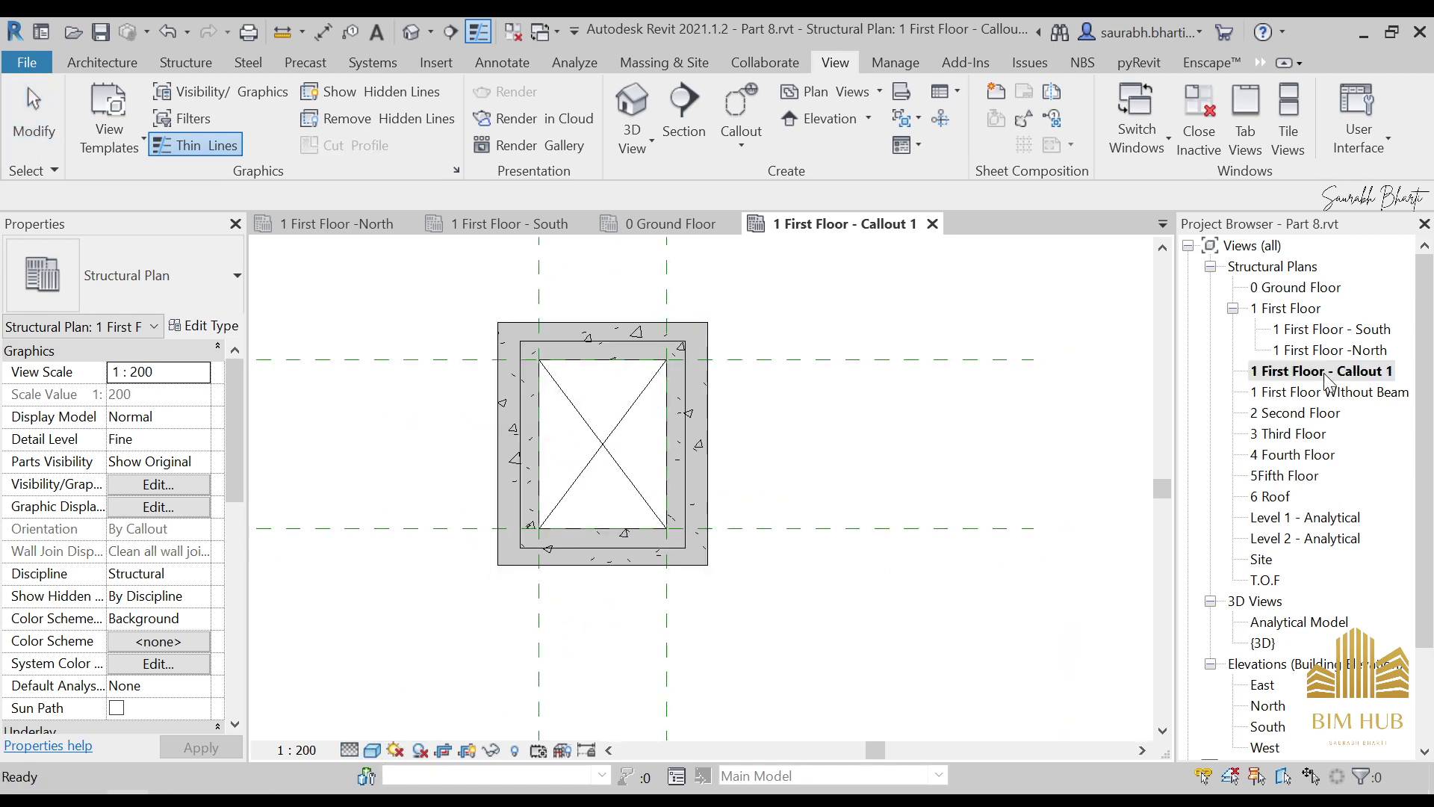
pyautogui.scroll(-3, 740, 474)
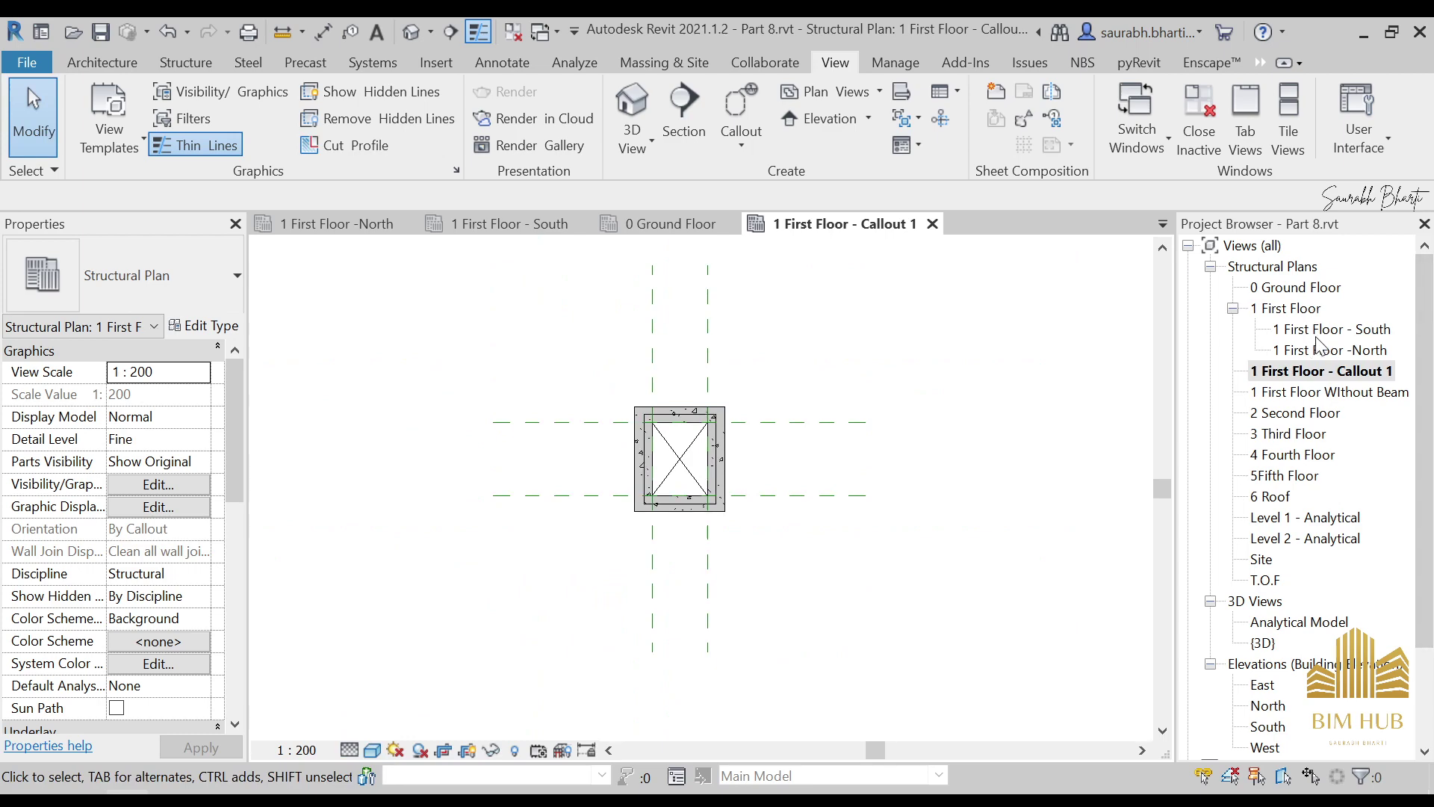
# In the 1 First Floor plan, start a sketched callout and draw its stepped boundary down through the building's east wing, first line about 15100 mm
pyautogui.doubleClick(1292, 308)
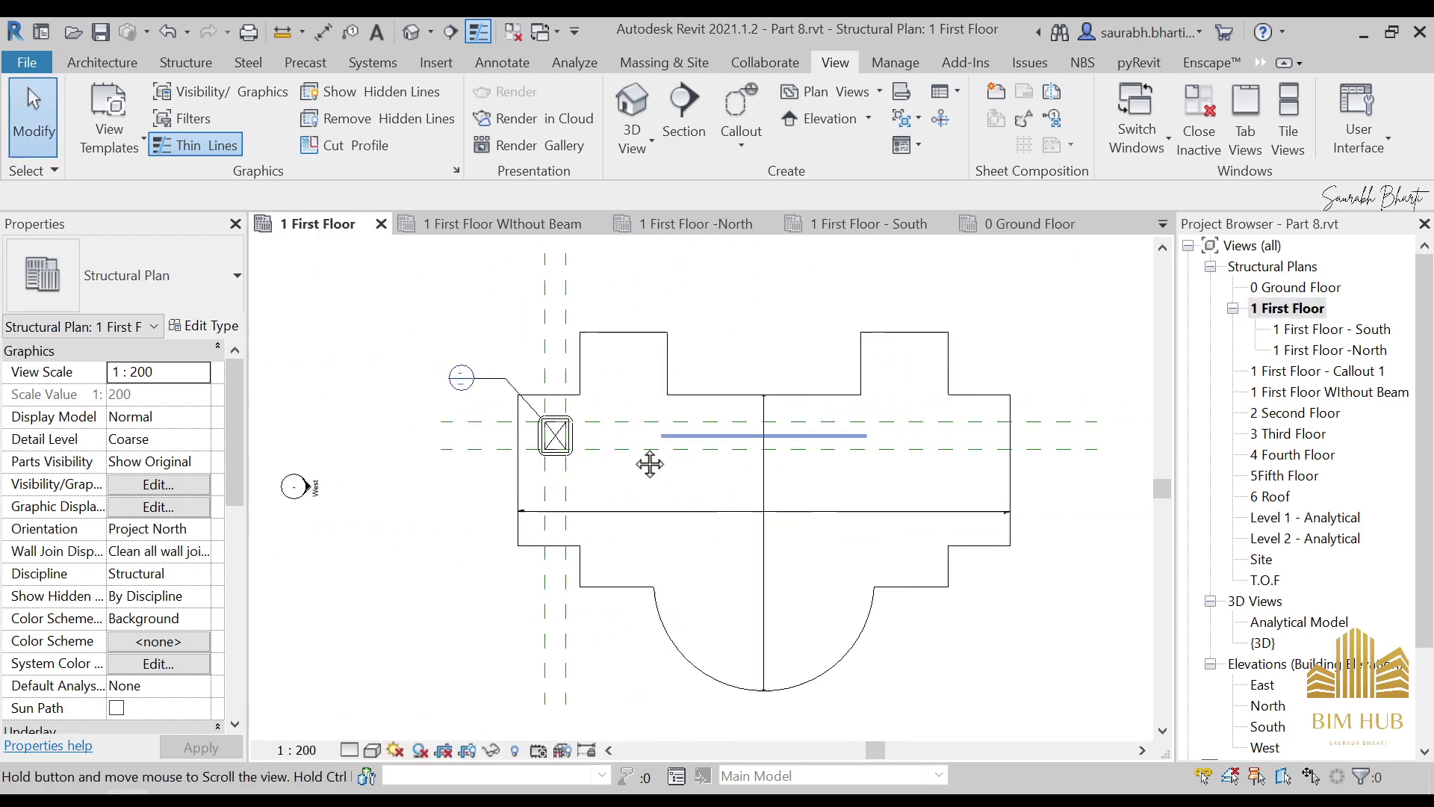
pyautogui.click(741, 145)
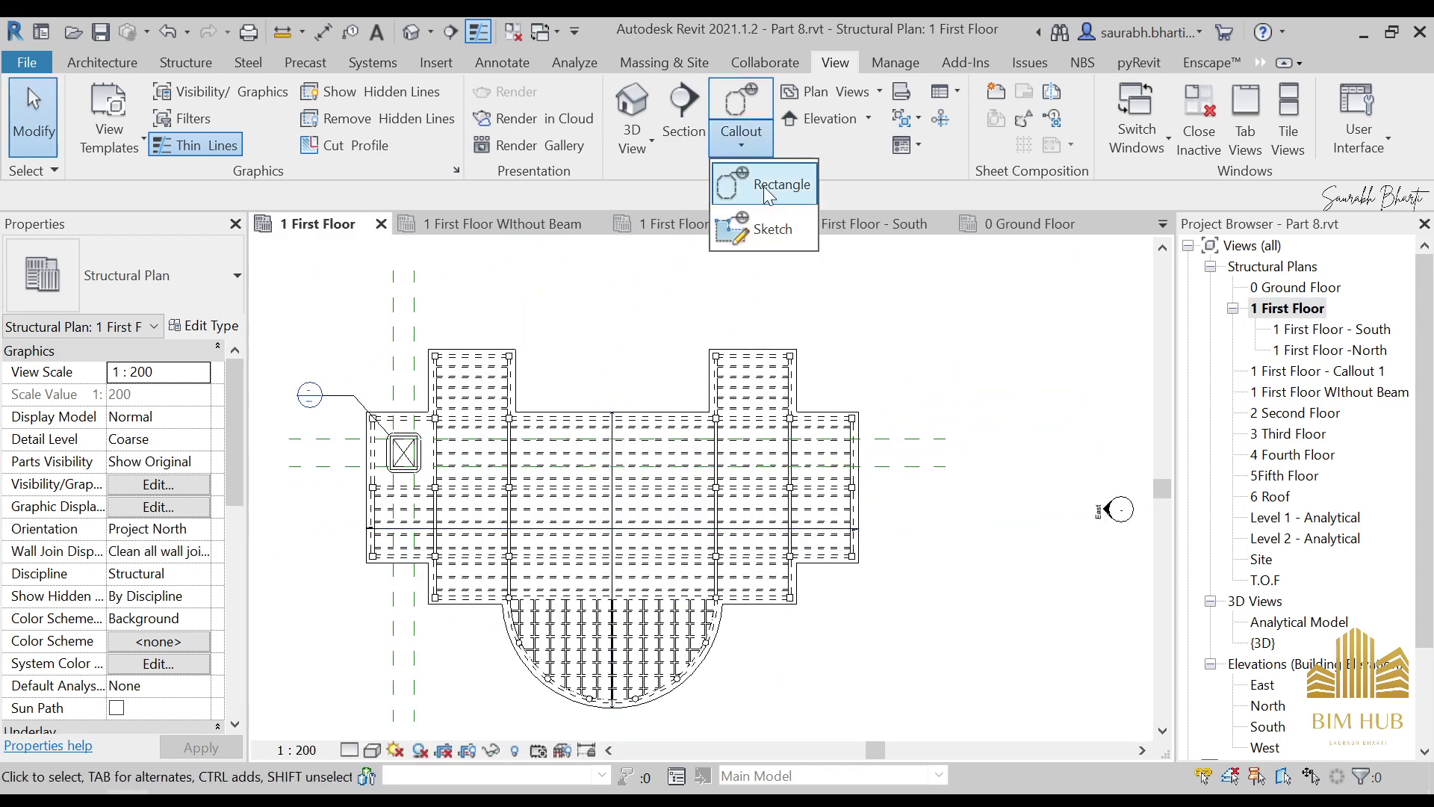
pyautogui.click(753, 233)
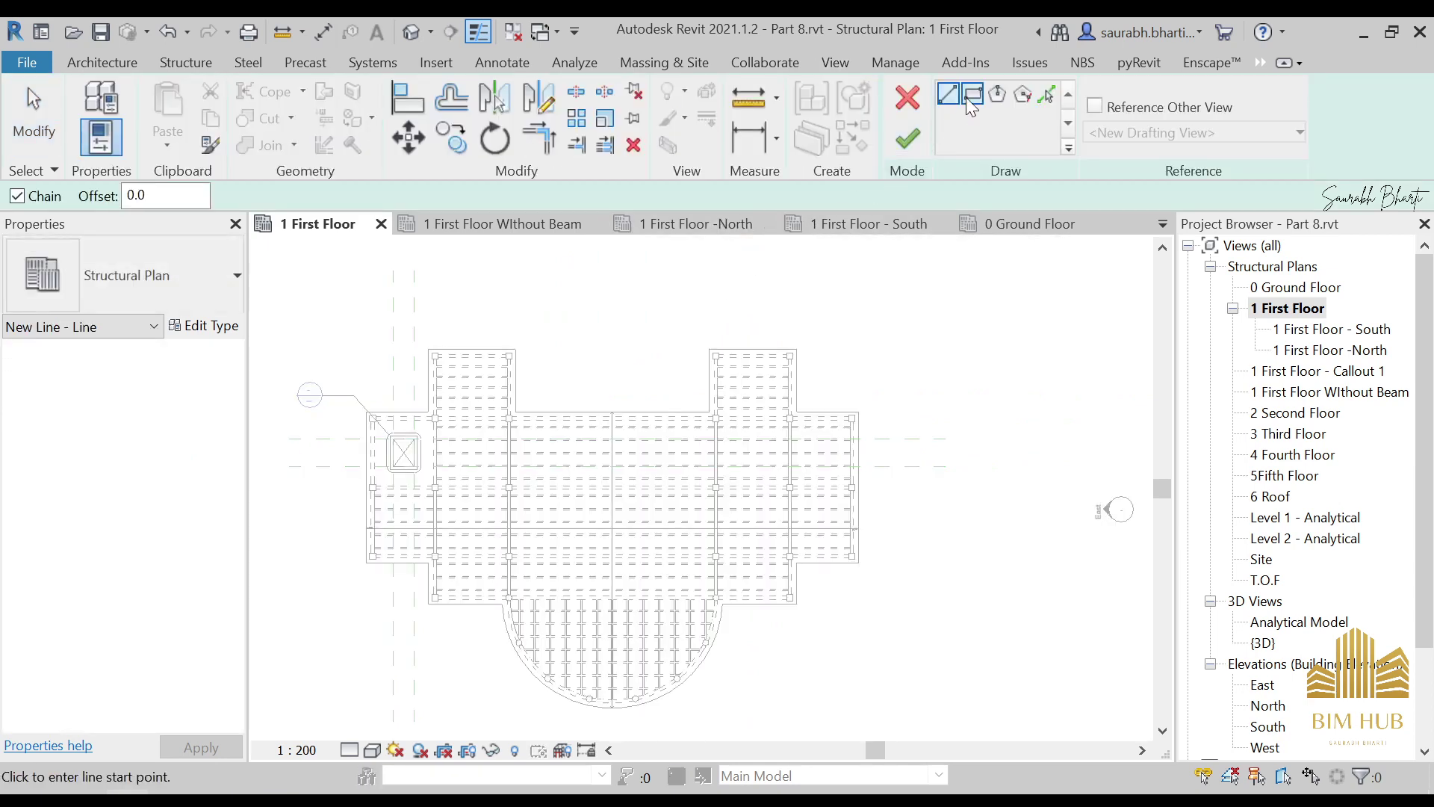
pyautogui.scroll(4, 608, 456)
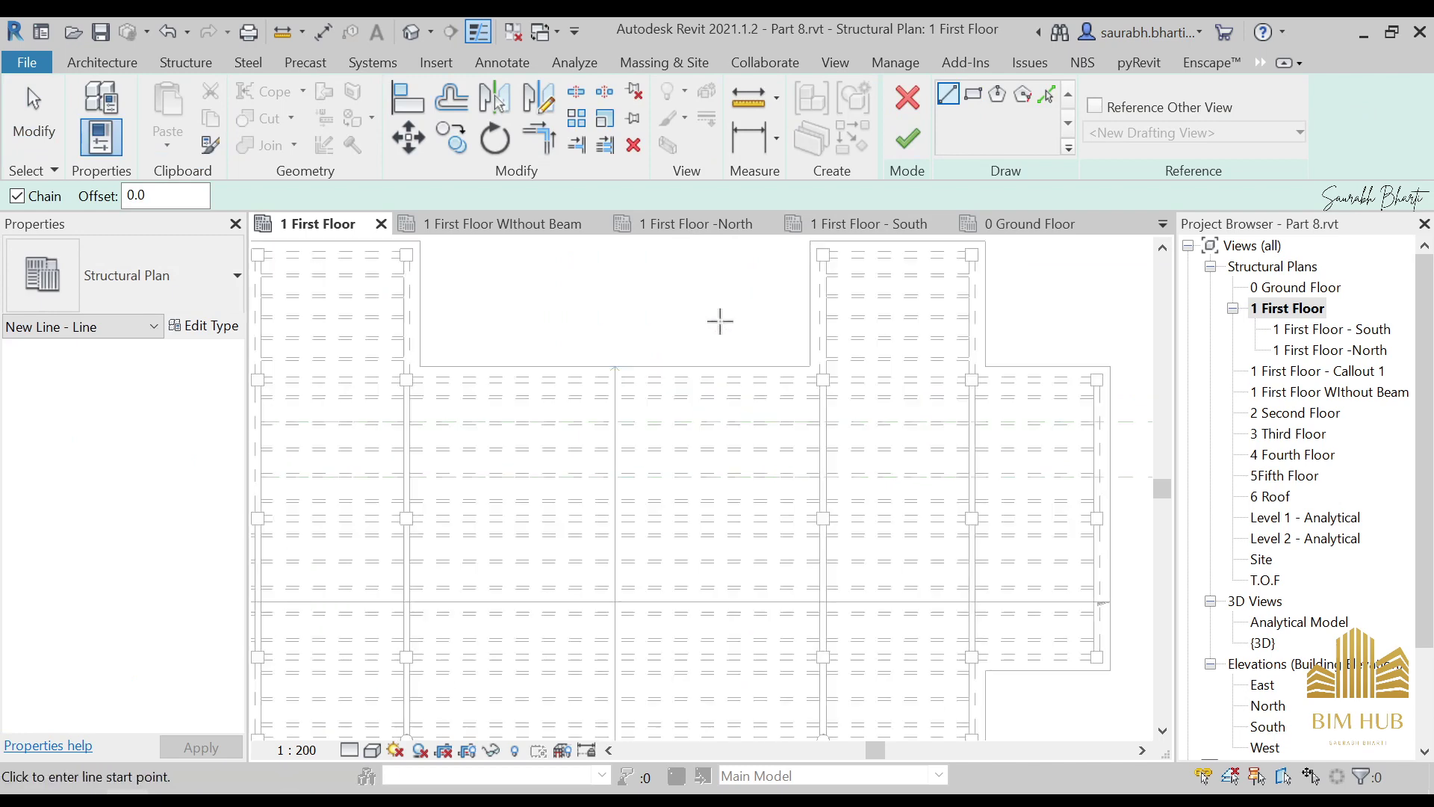
pyautogui.scroll(-5, 653, 329)
pyautogui.click(659, 304)
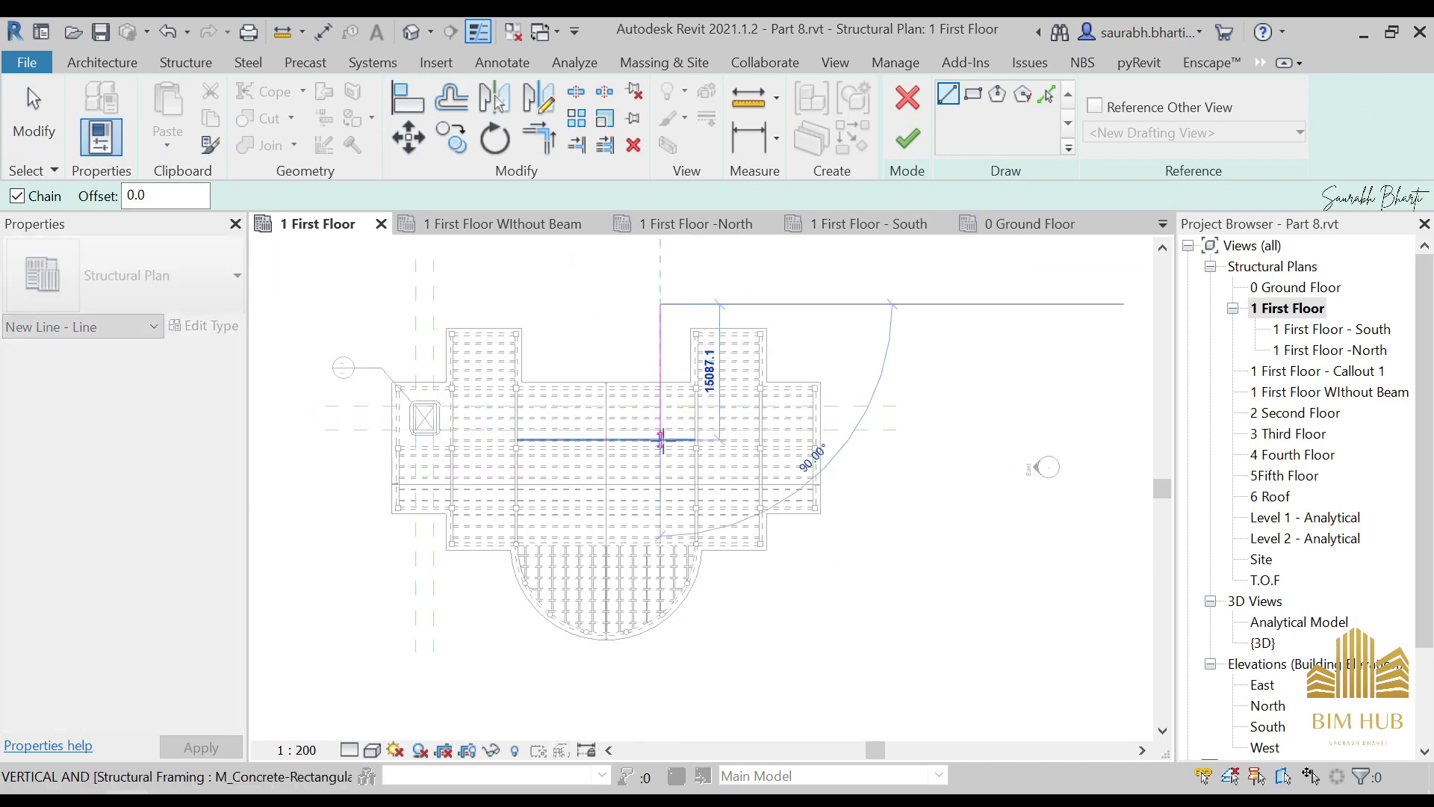
pyautogui.click(660, 439)
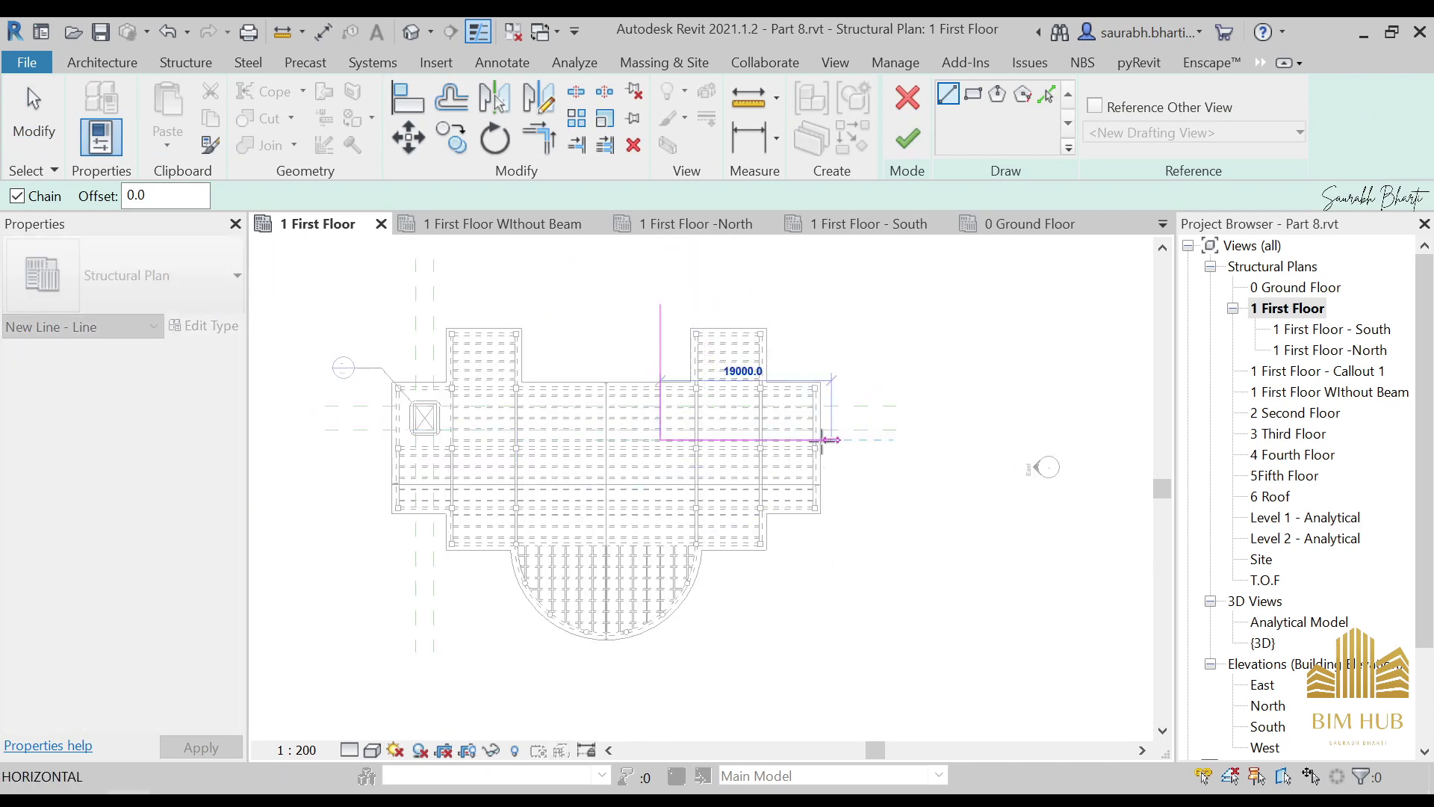
pyautogui.click(714, 440)
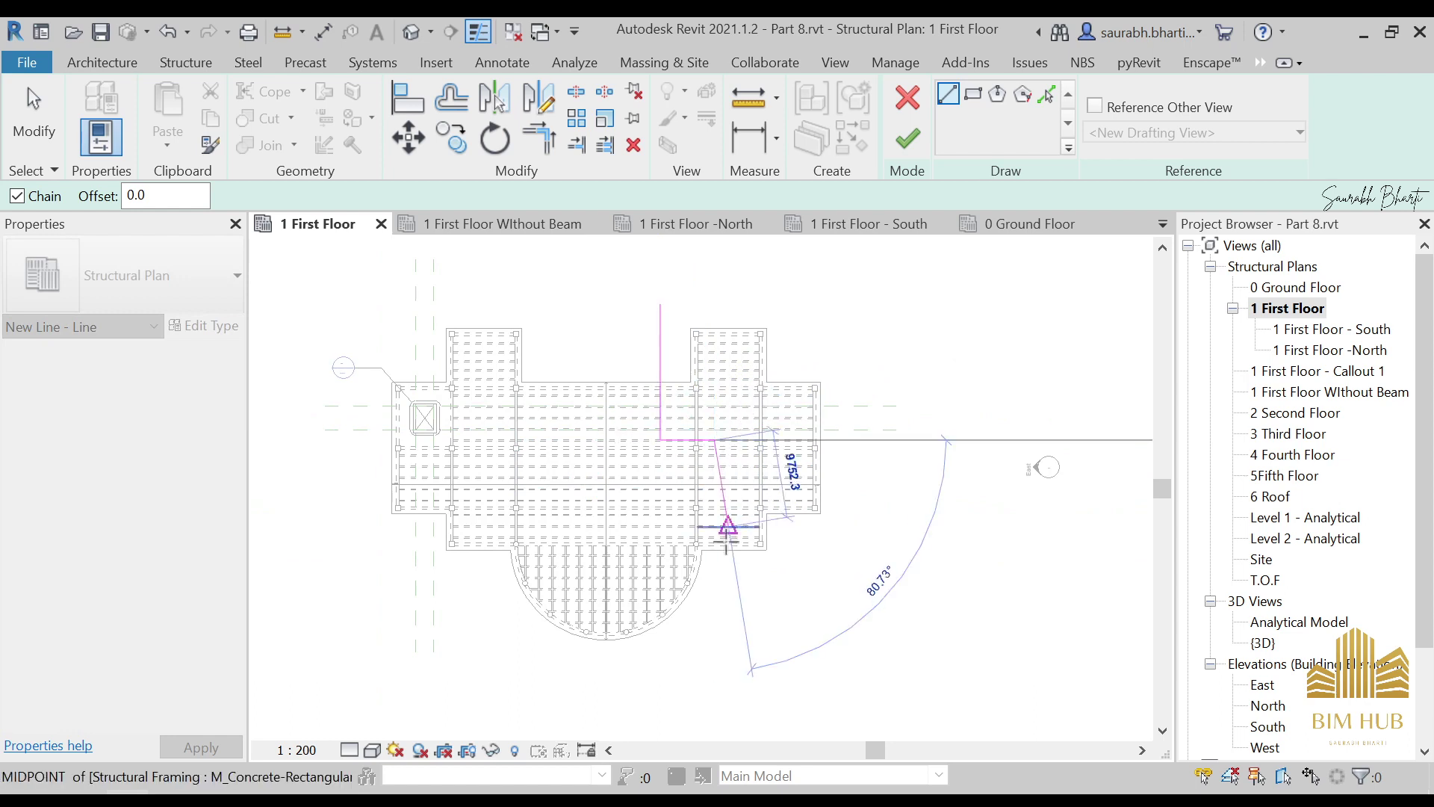
pyautogui.click(714, 574)
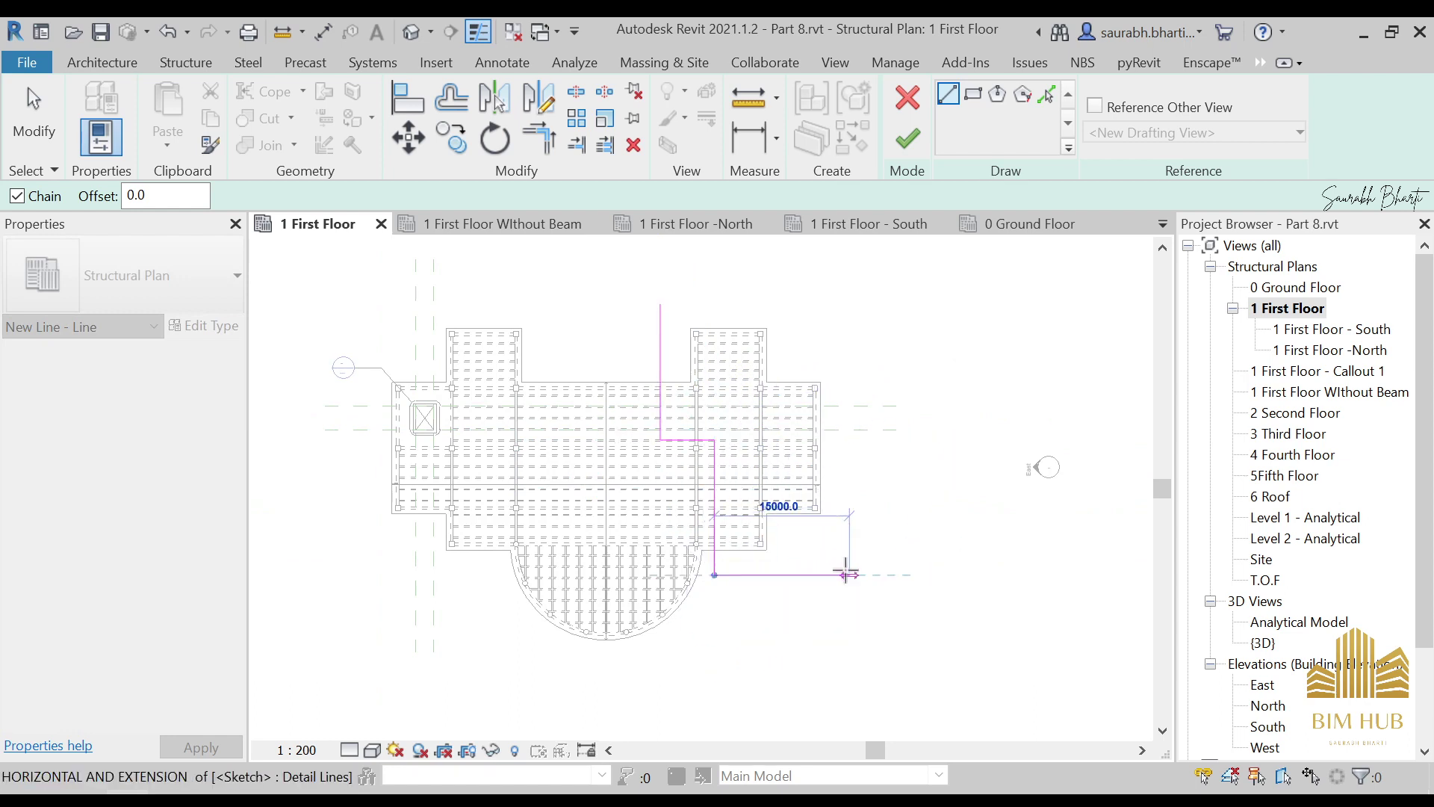
# Close the callout outline around the outside of the east wing, with a lower edge about 15000 mm long, and finish the sketch
pyautogui.click(849, 575)
pyautogui.click(850, 303)
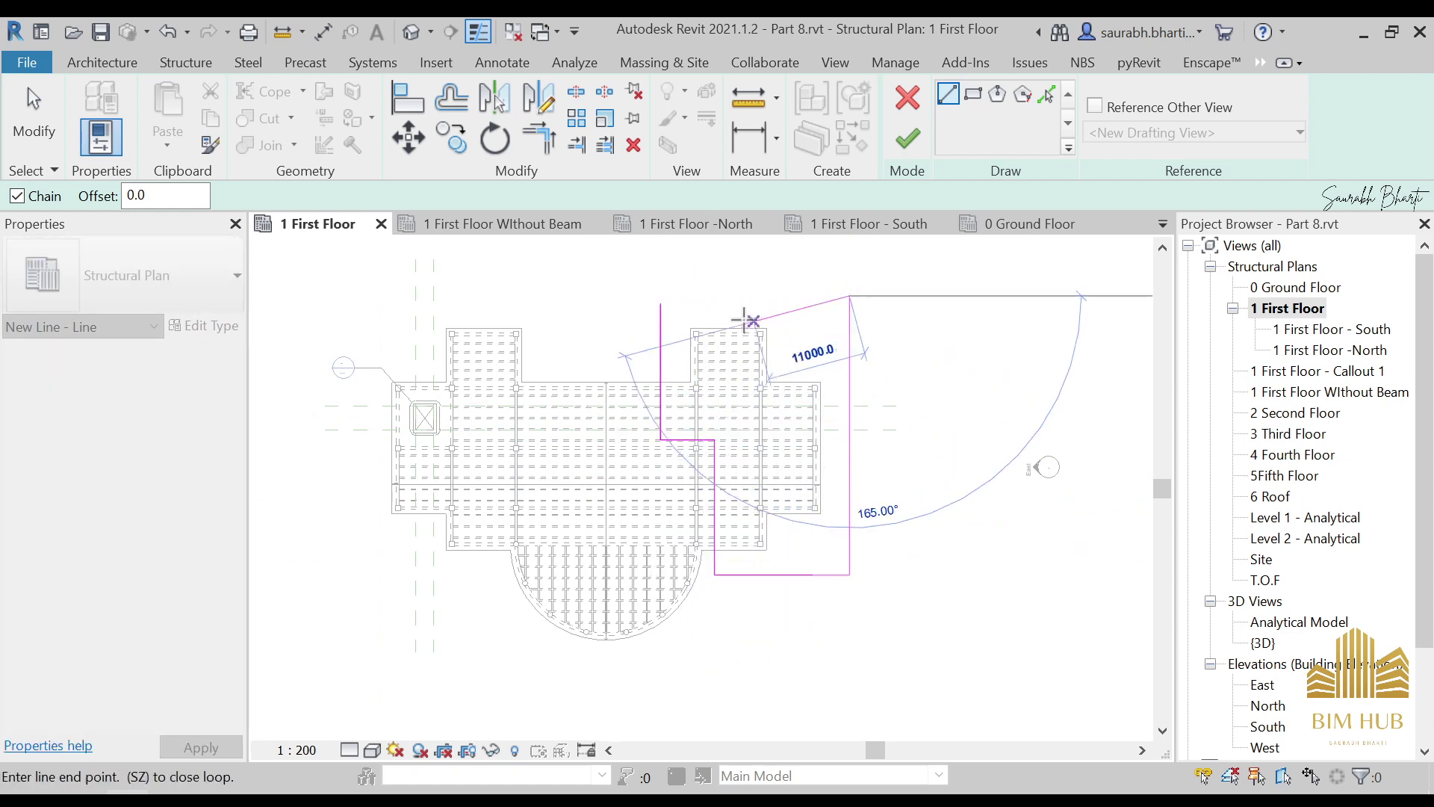
pyautogui.click(661, 305)
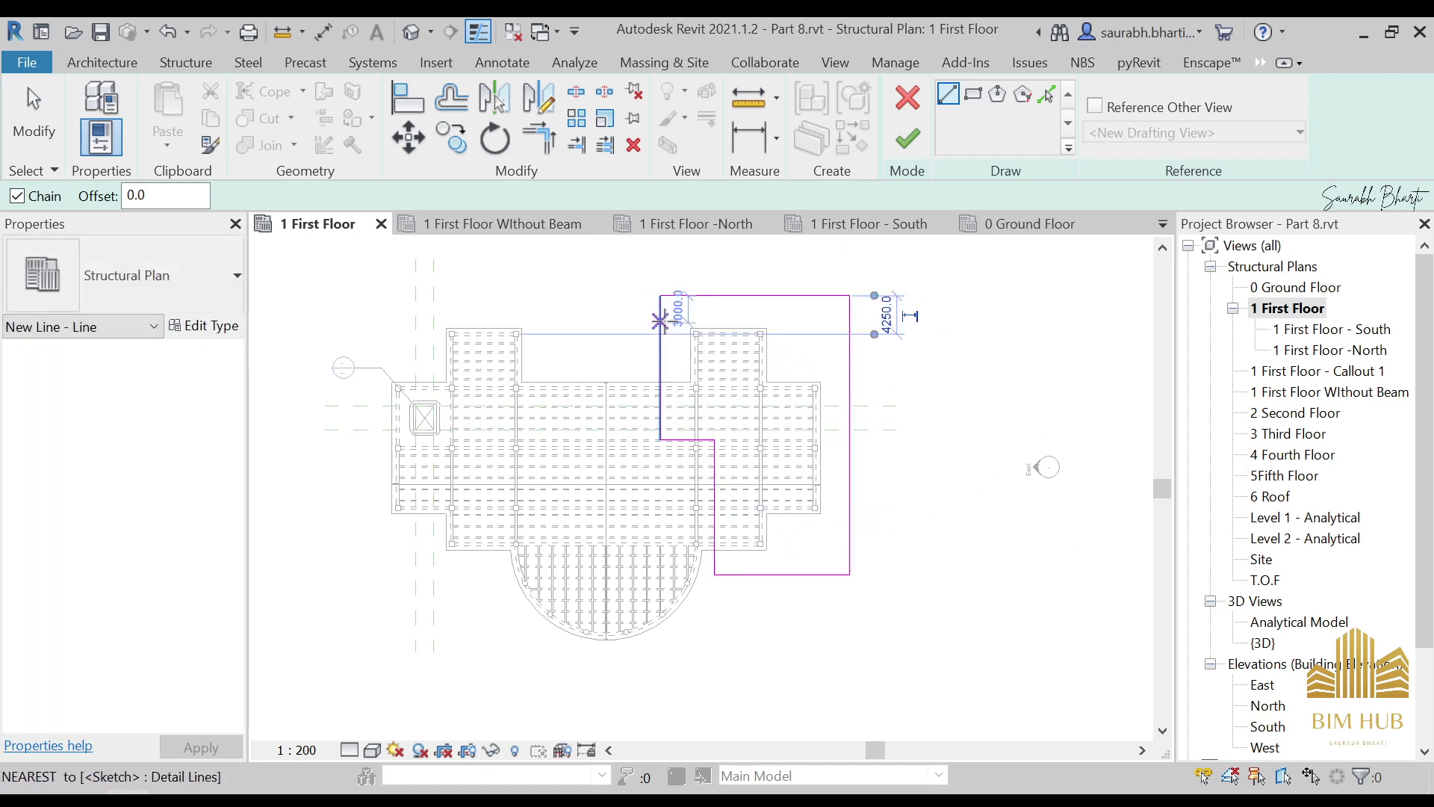
pyautogui.press('Escape')
pyautogui.press('Escape')
pyautogui.click(908, 133)
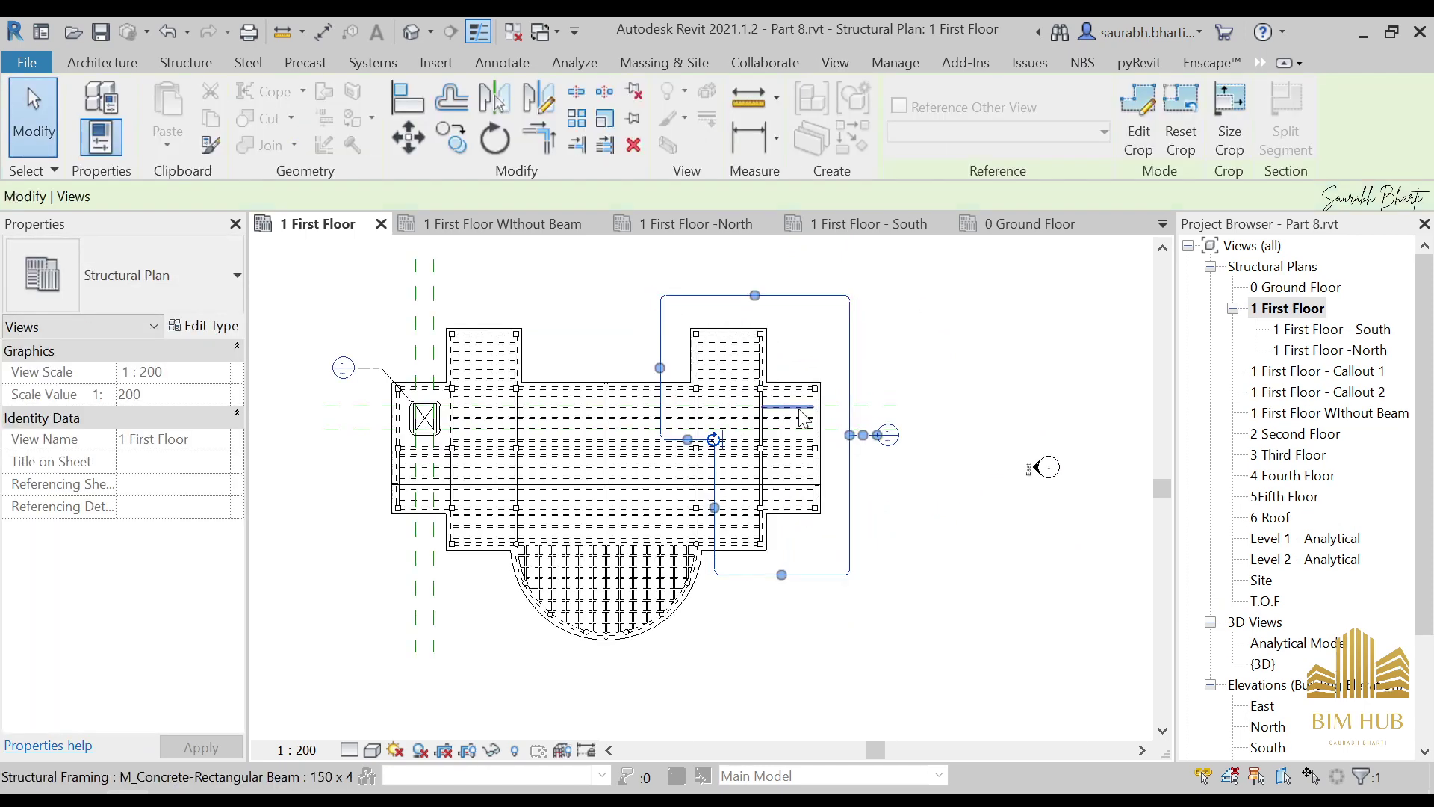
pyautogui.scroll(5, 869, 415)
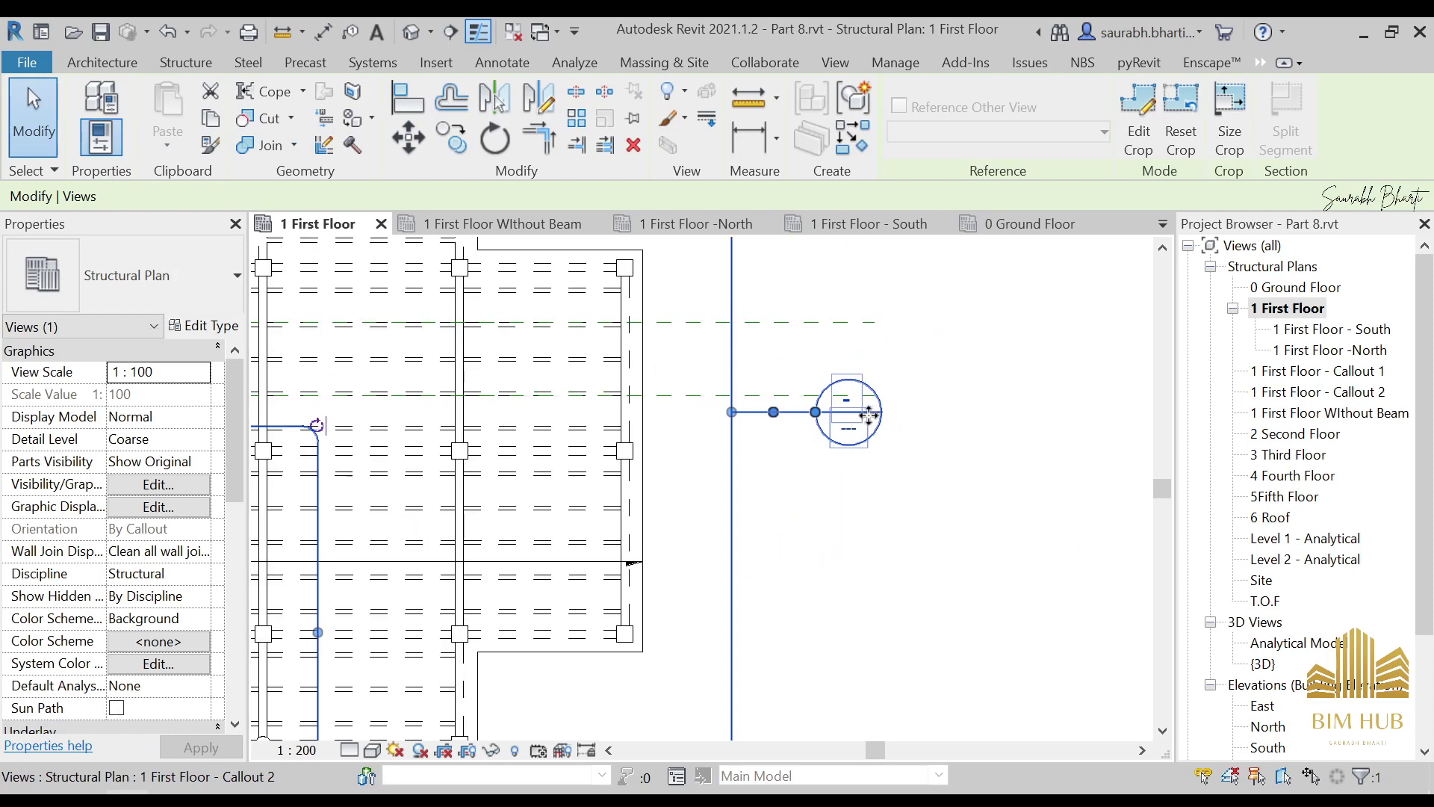
pyautogui.doubleClick(853, 418)
pyautogui.scroll(-3, 826, 449)
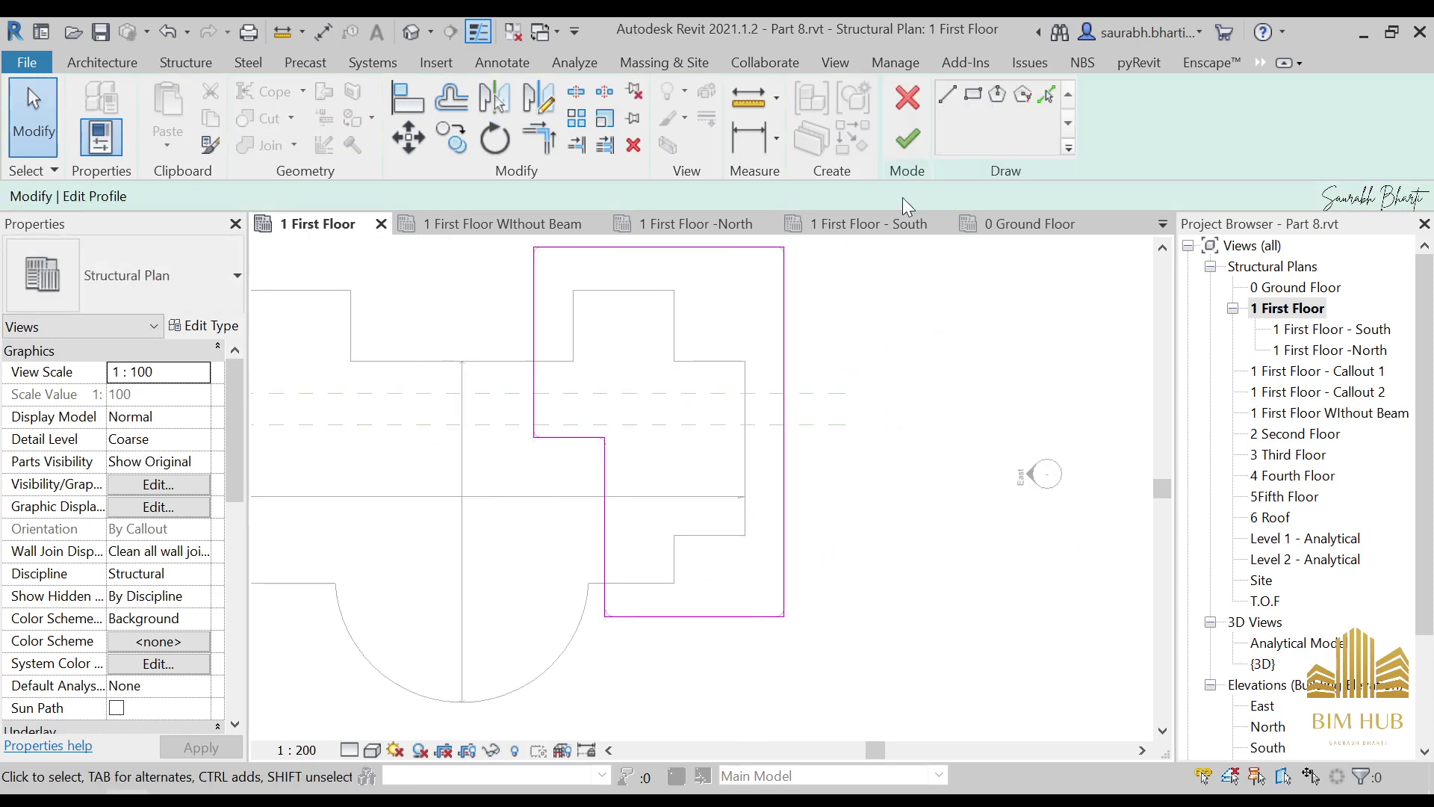
pyautogui.click(911, 98)
pyautogui.scroll(-5, 778, 395)
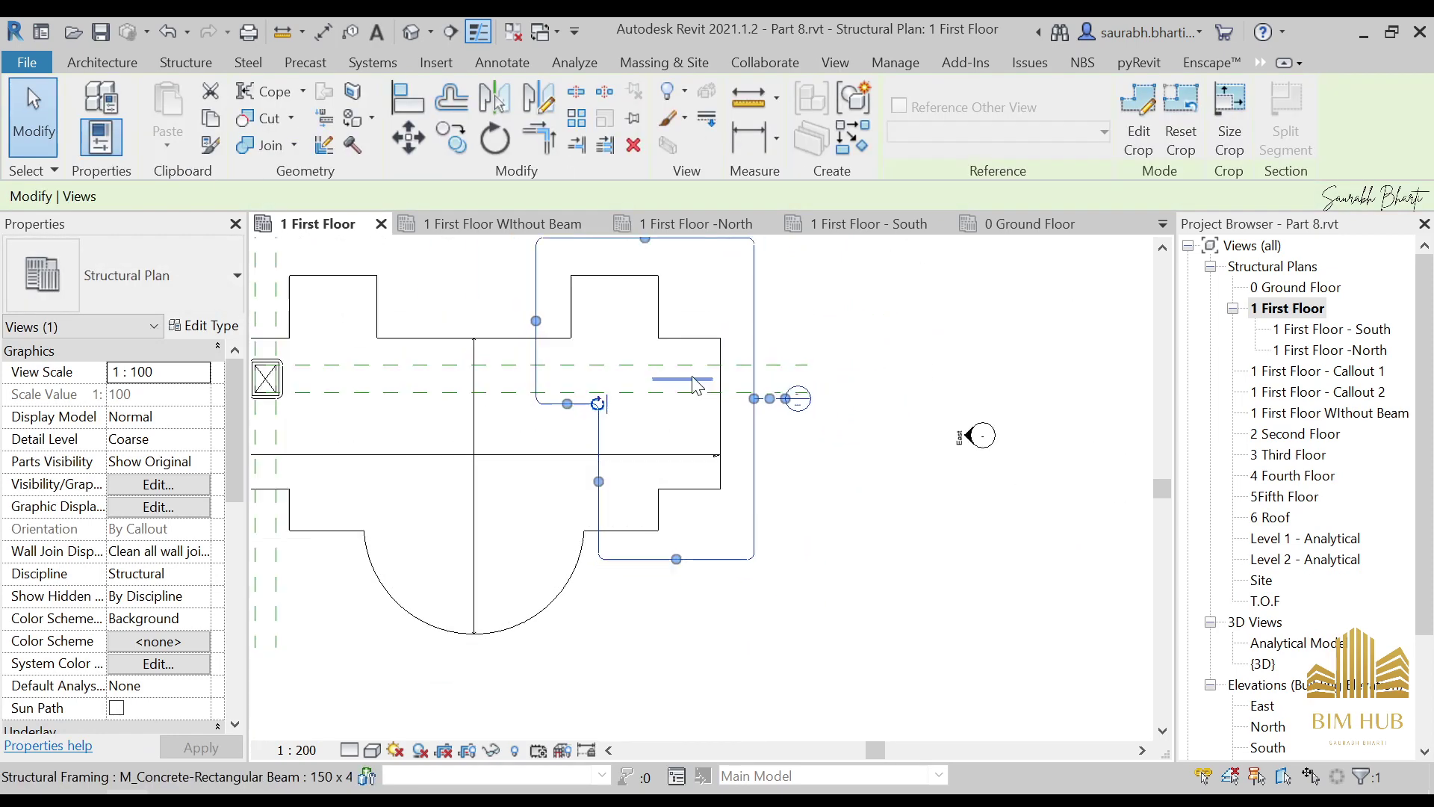
pyautogui.press('Escape')
# Open the 1 First Floor - Callout 2 view and inspect the floor and framing inside its stepped crop
pyautogui.doubleClick(1379, 392)
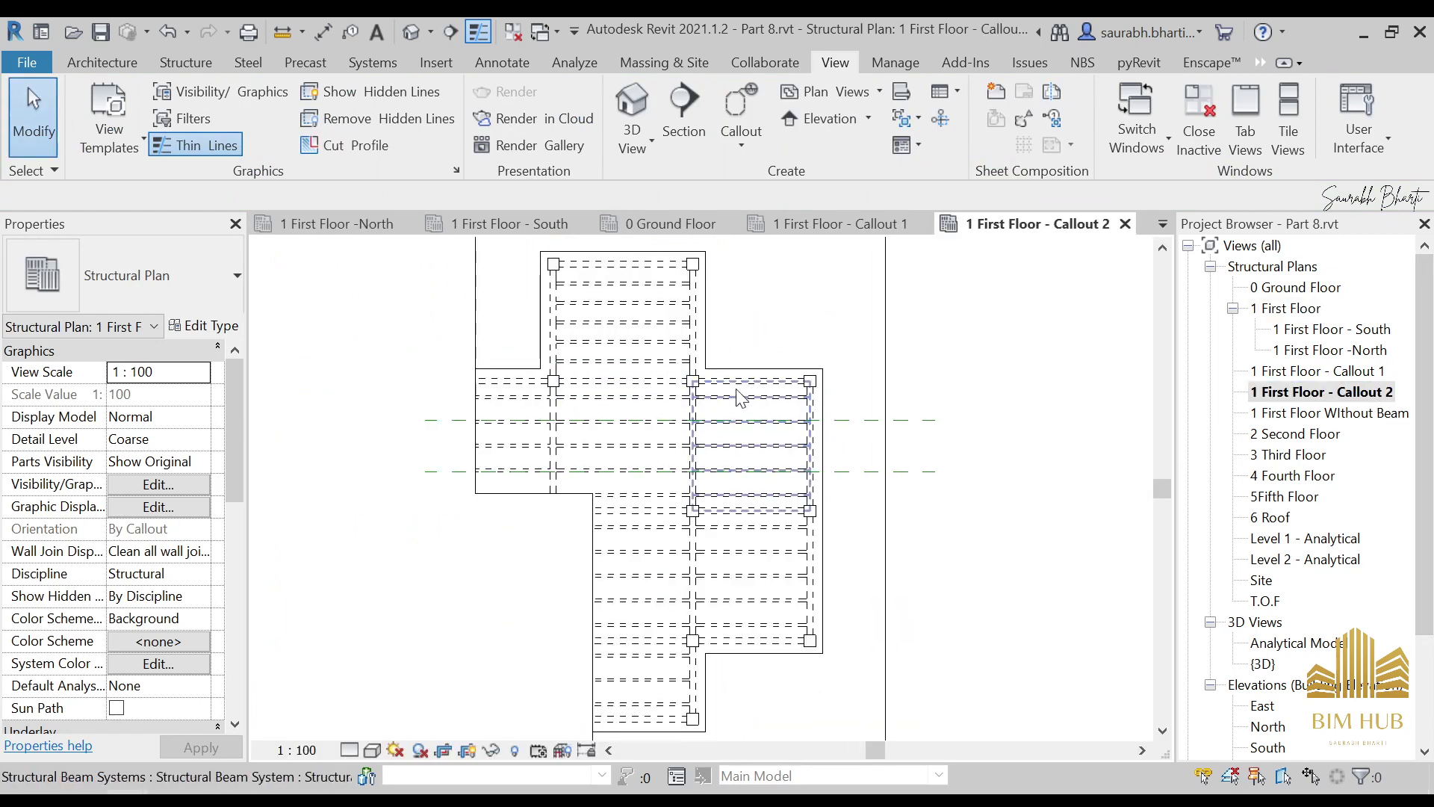
pyautogui.click(624, 248)
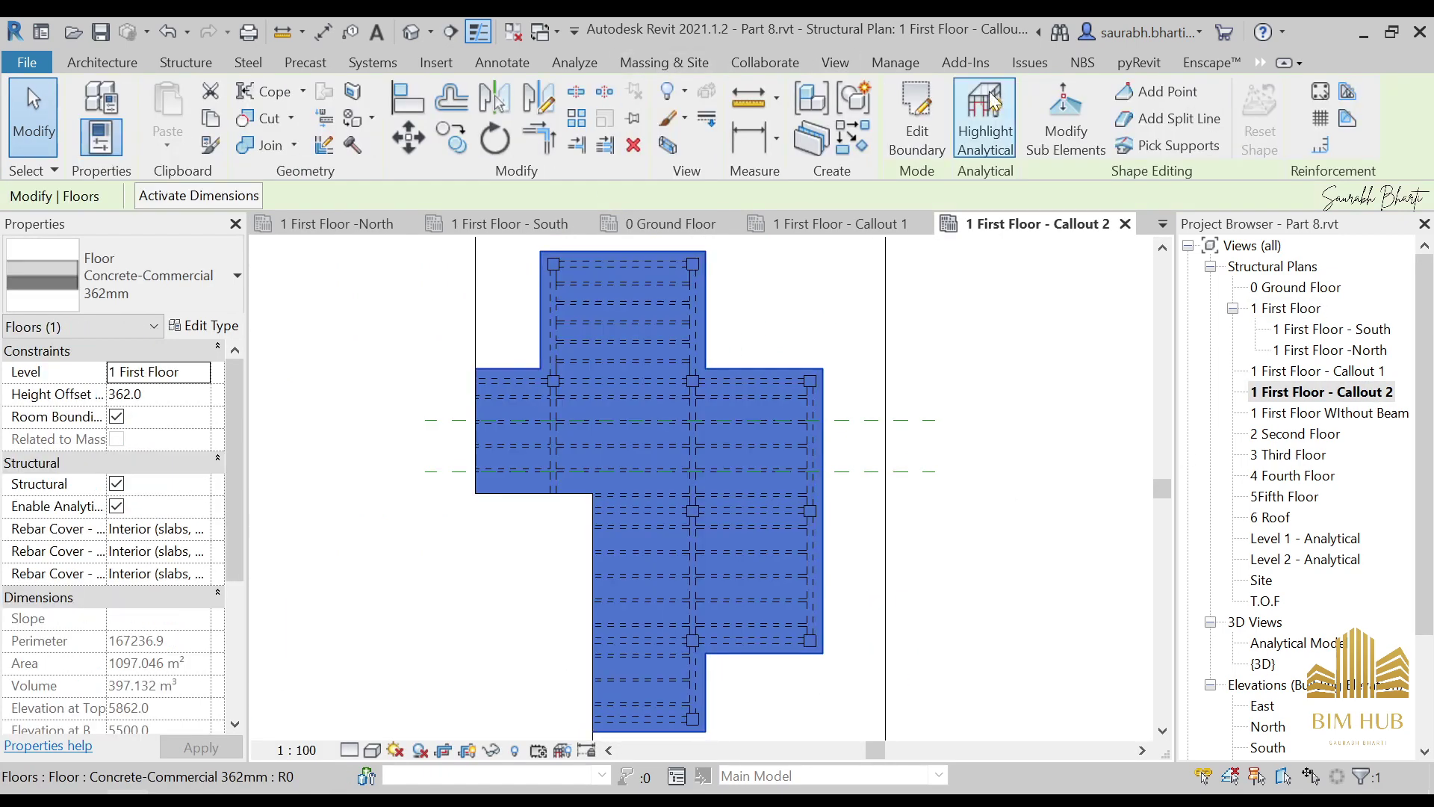
pyautogui.press('Escape')
pyautogui.scroll(-1, 747, 299)
pyautogui.moveTo(799, 335); pyautogui.dragTo(783, 418, button='middle')
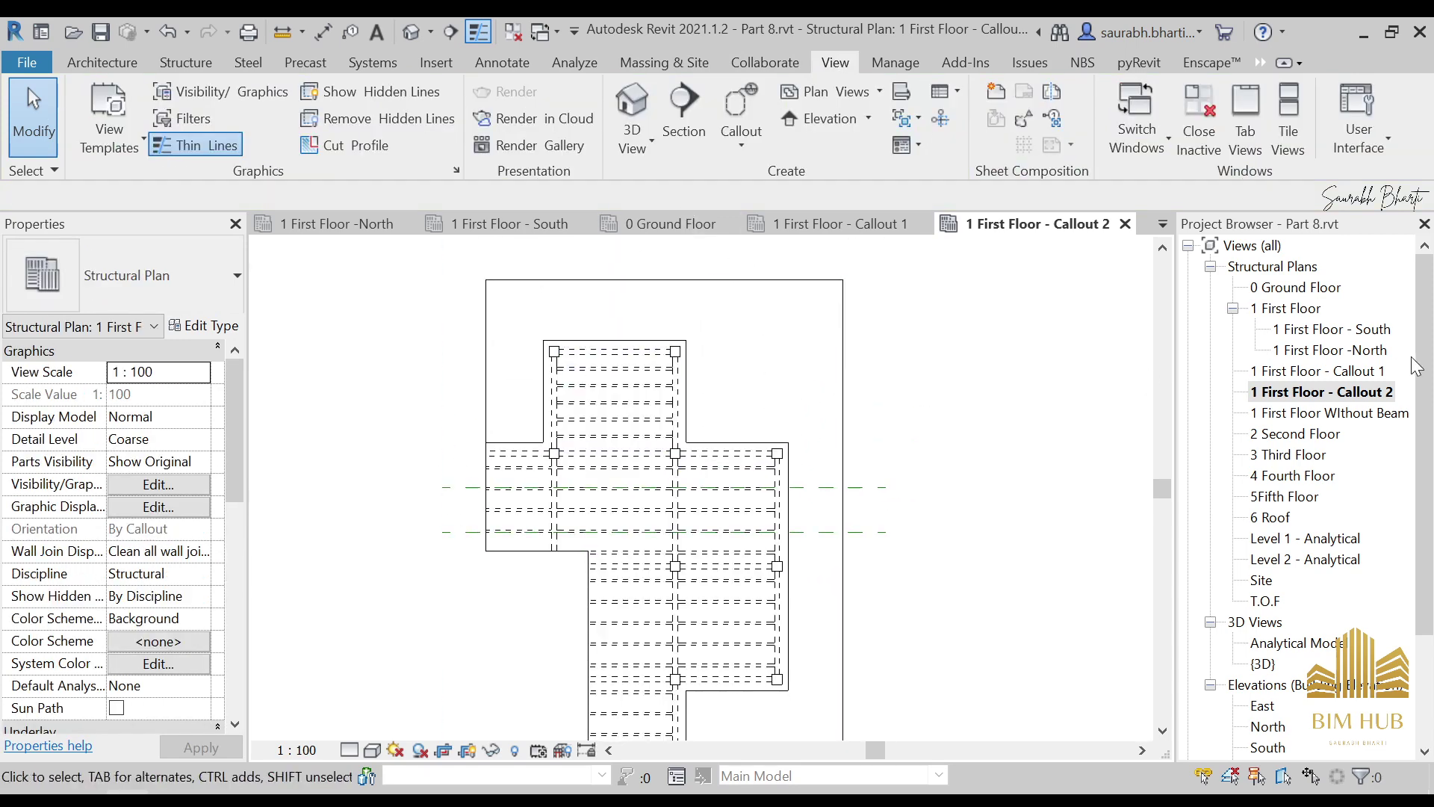
# Rename the 1 First Floor - Callout 1 view as 1 First Floor - Shaft
pyautogui.click(1369, 376)
pyautogui.rightClick(1362, 375)
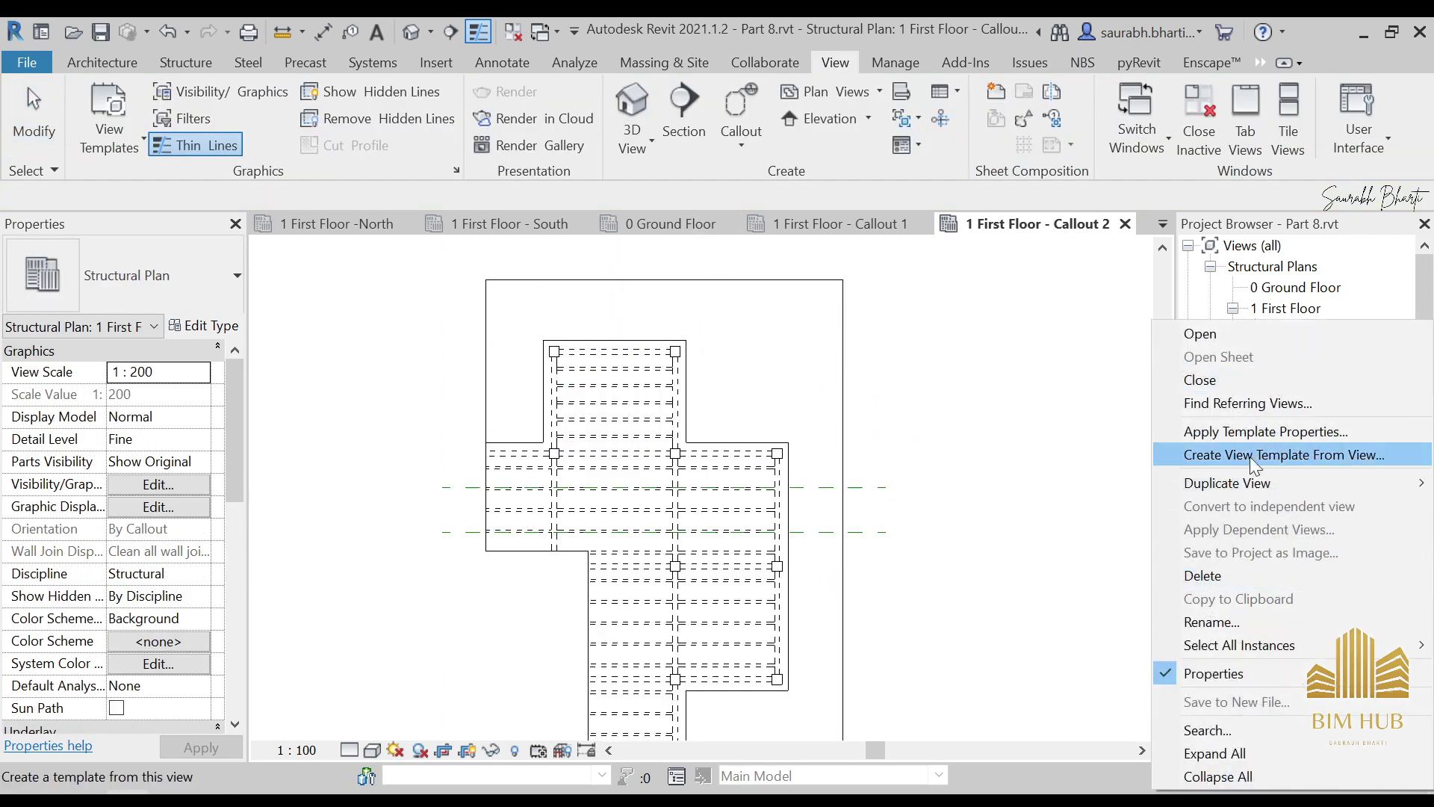
pyautogui.click(1249, 623)
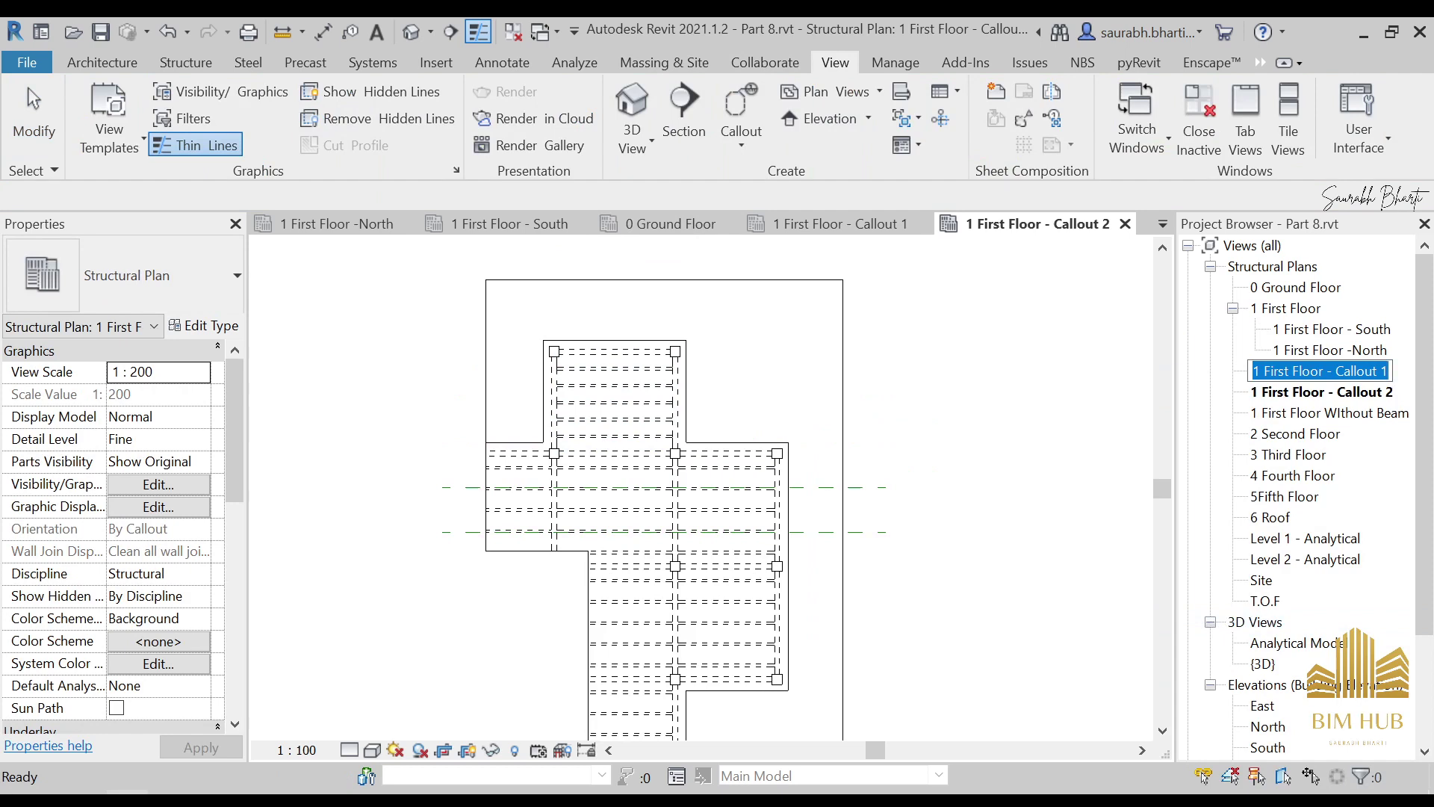
pyautogui.click(1356, 371)
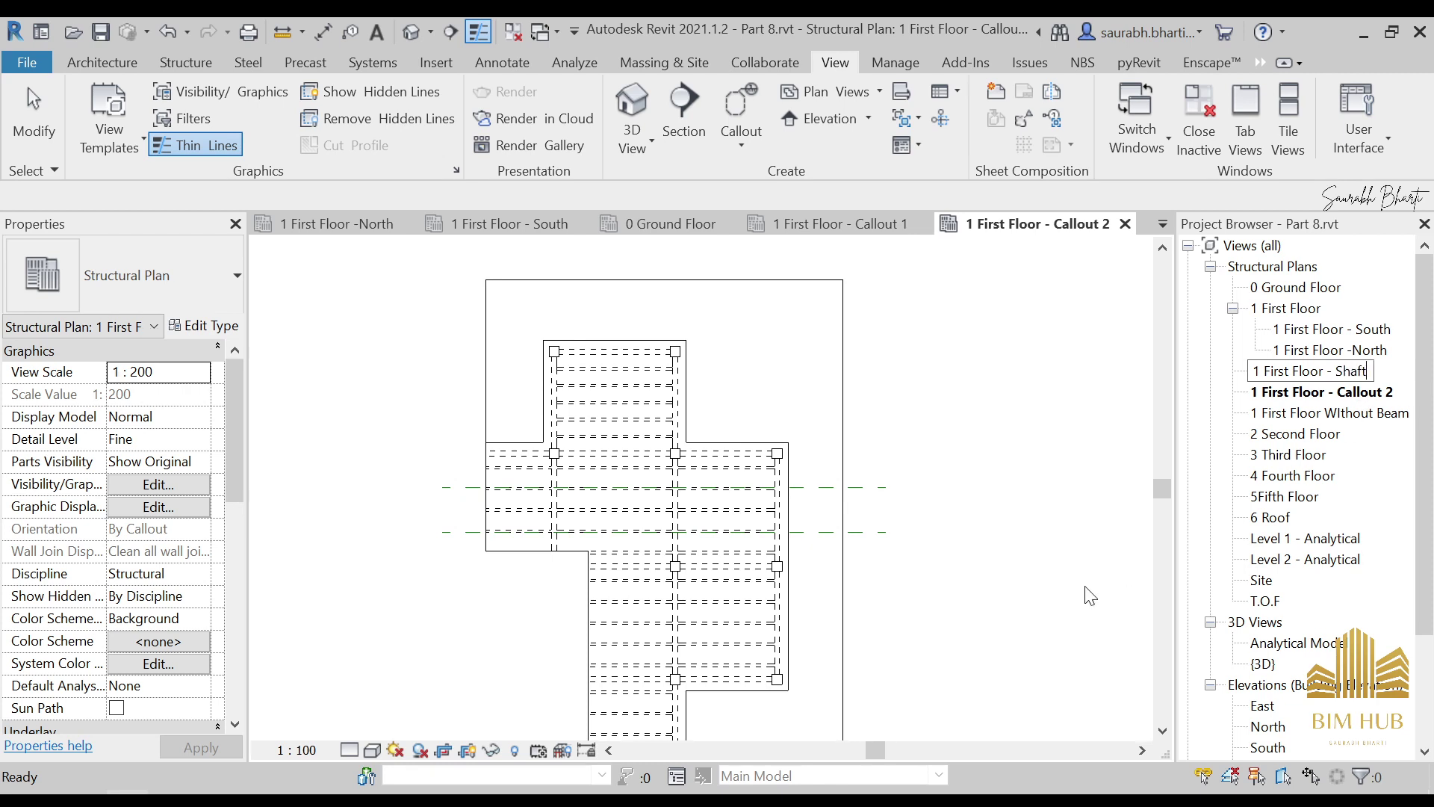
pyautogui.press('Return')
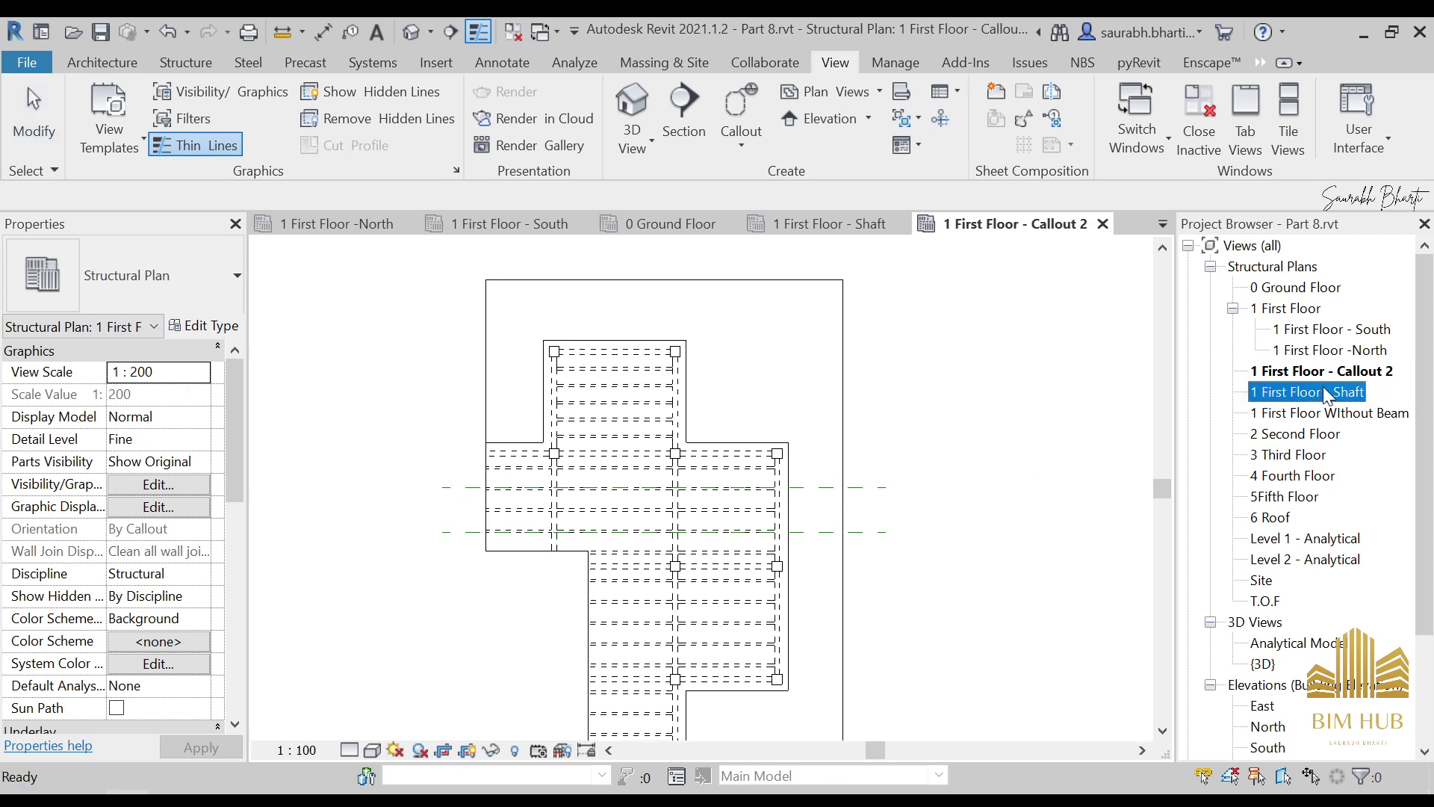
pyautogui.rightClick(1307, 371)
pyautogui.moveTo(1257, 483)
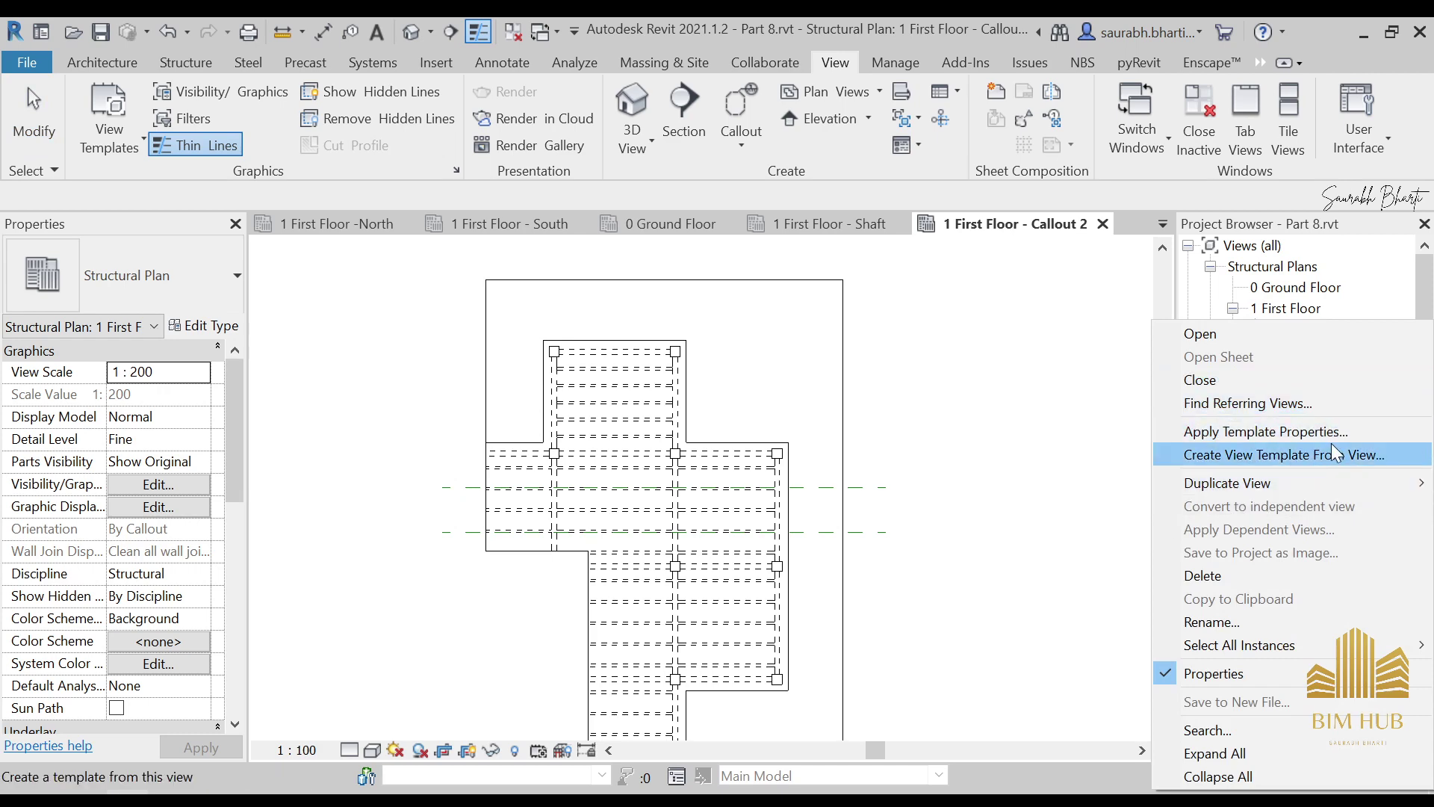
pyautogui.click(1231, 628)
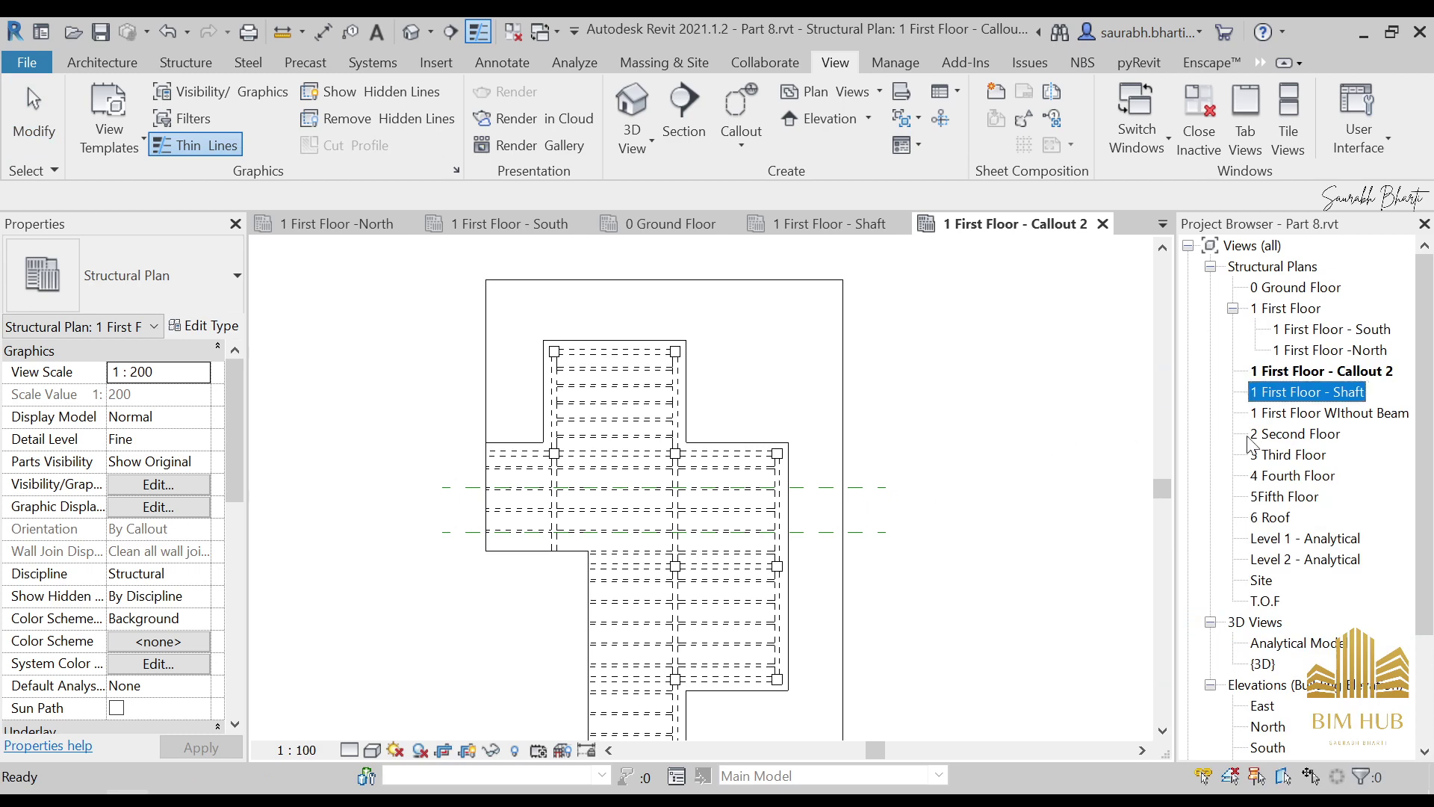
pyautogui.rightClick(1340, 392)
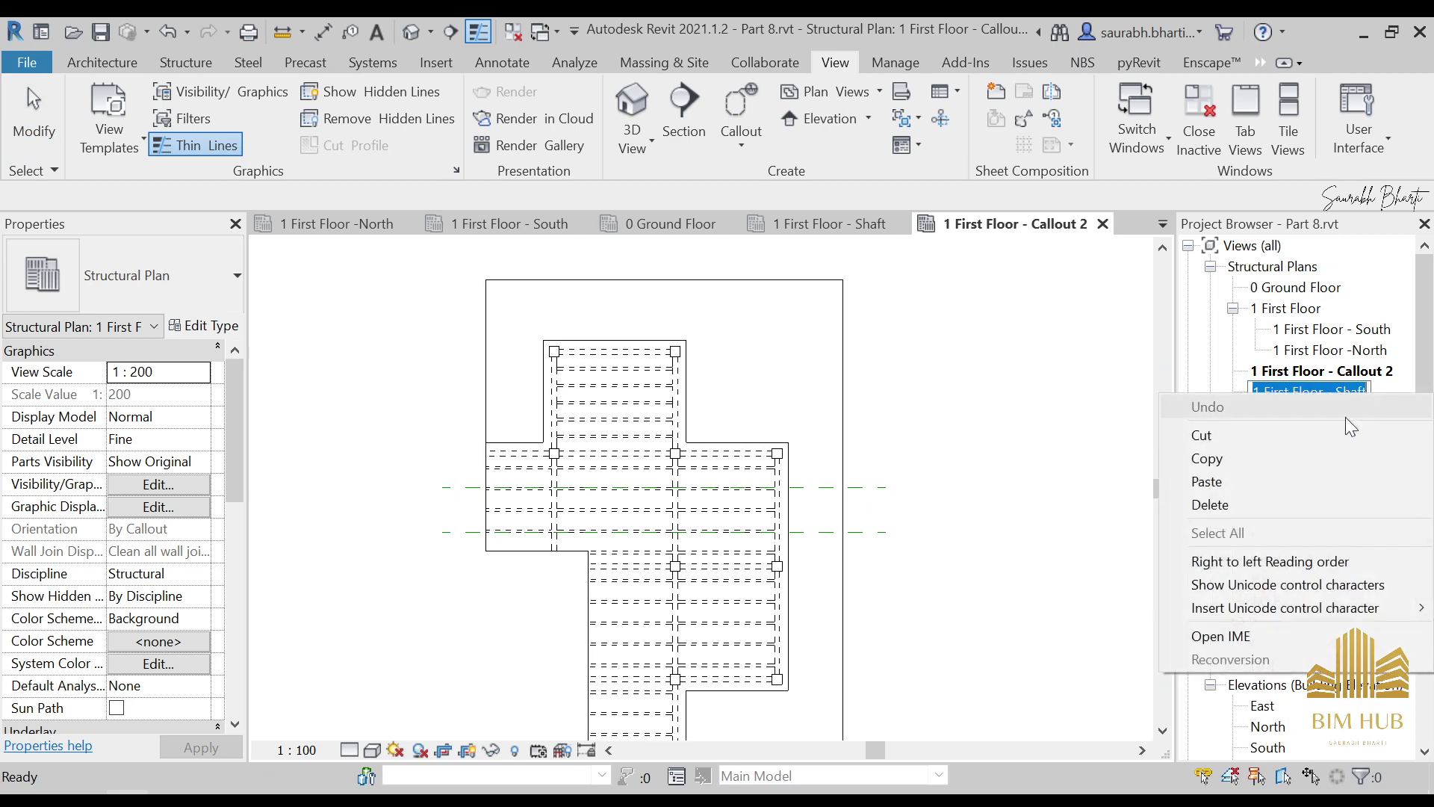
pyautogui.click(1298, 460)
pyautogui.click(960, 439)
pyautogui.scroll(-5, 970, 421)
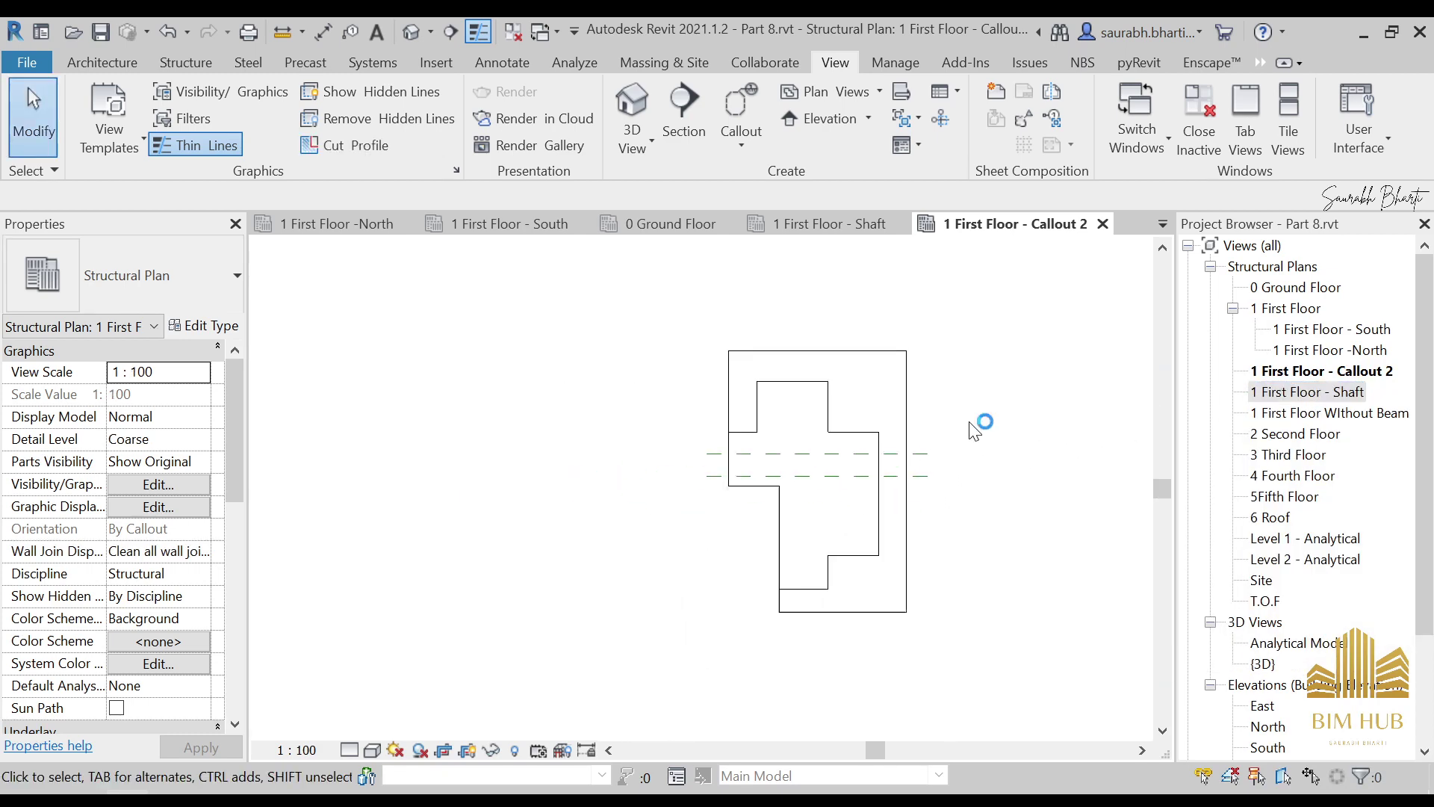
pyautogui.rightClick(1361, 379)
pyautogui.click(1297, 575)
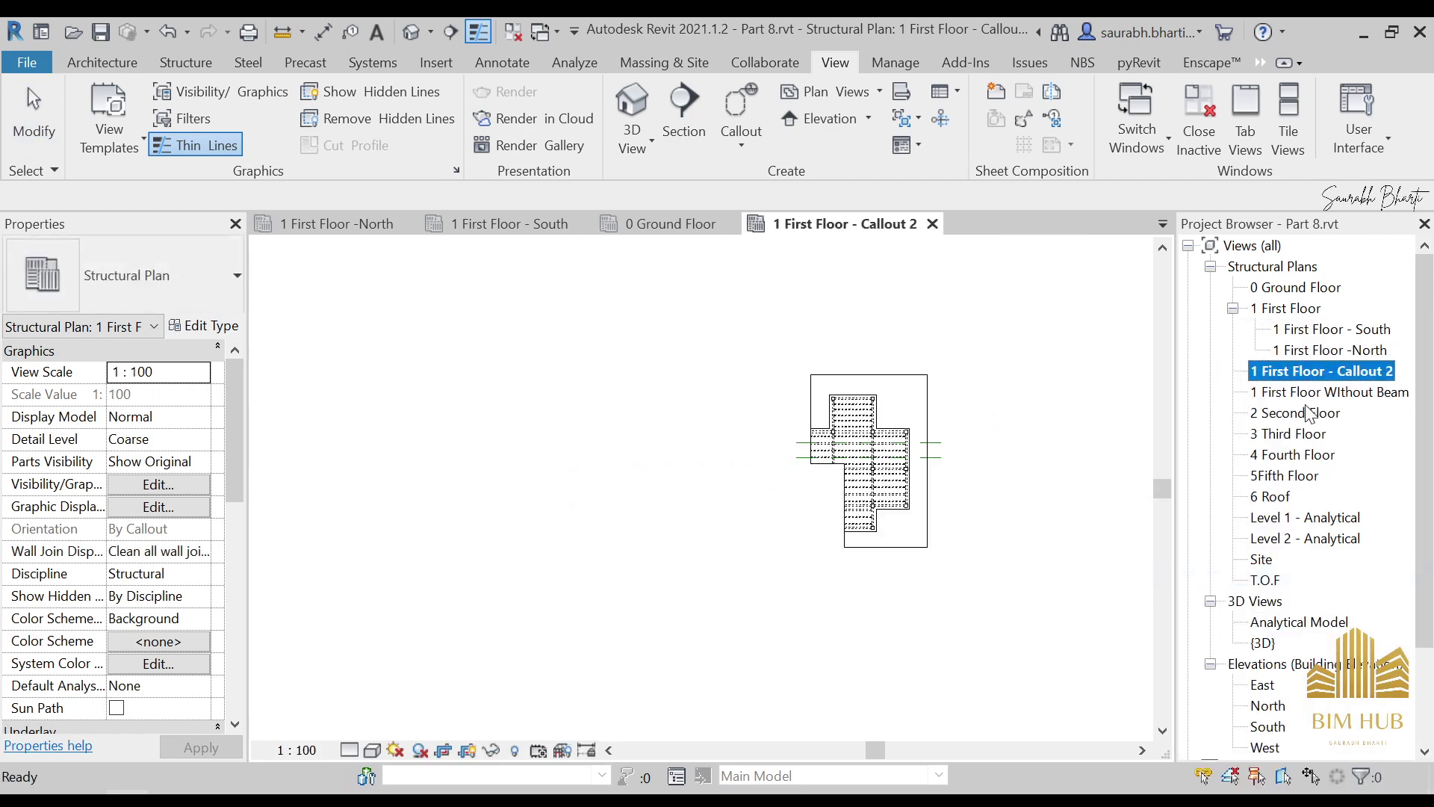
pyautogui.hotkey('ctrl', 'z')
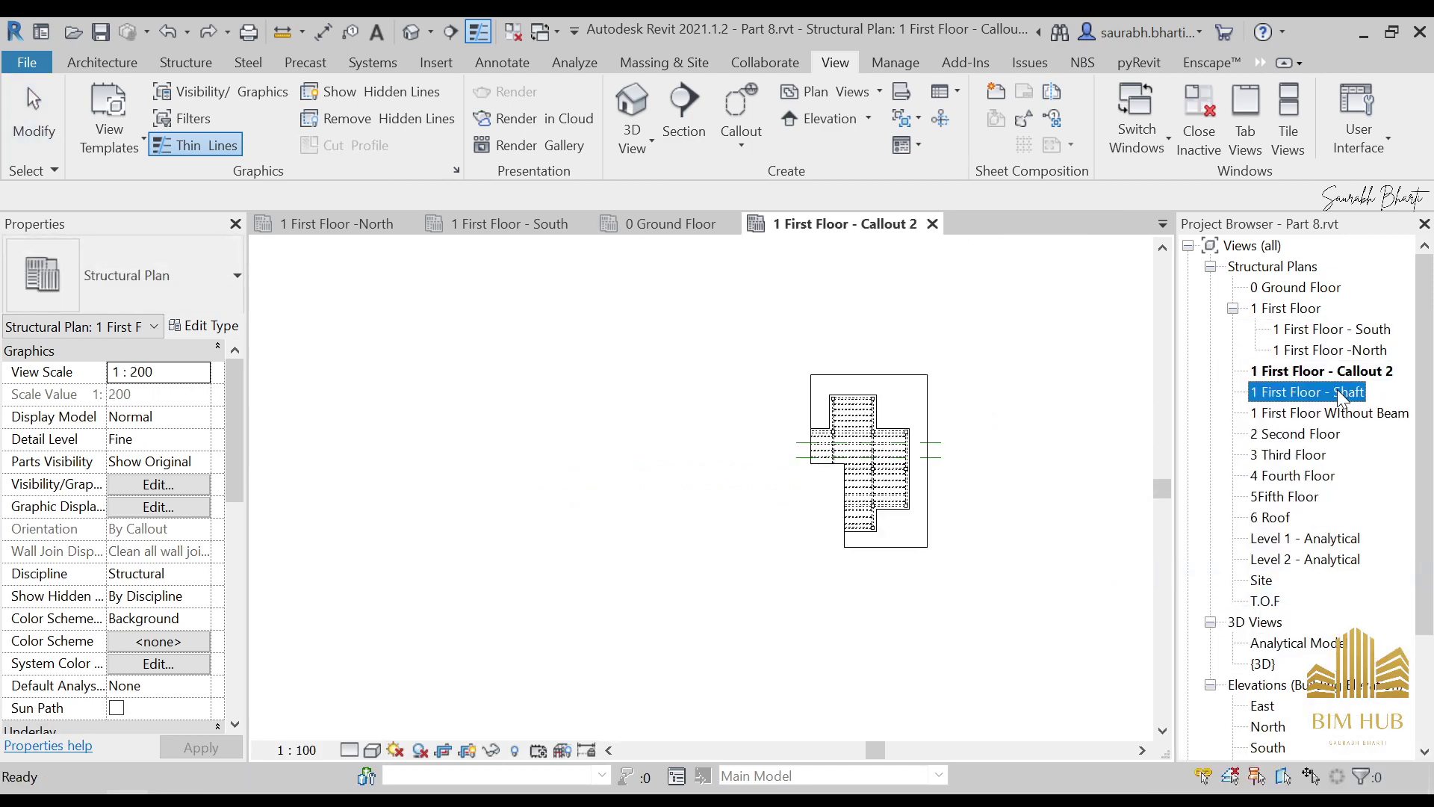
# Check the 1 First Floor - Shaft and Callout 2 views, and delete 1 First Floor - Callout 2
pyautogui.doubleClick(1333, 393)
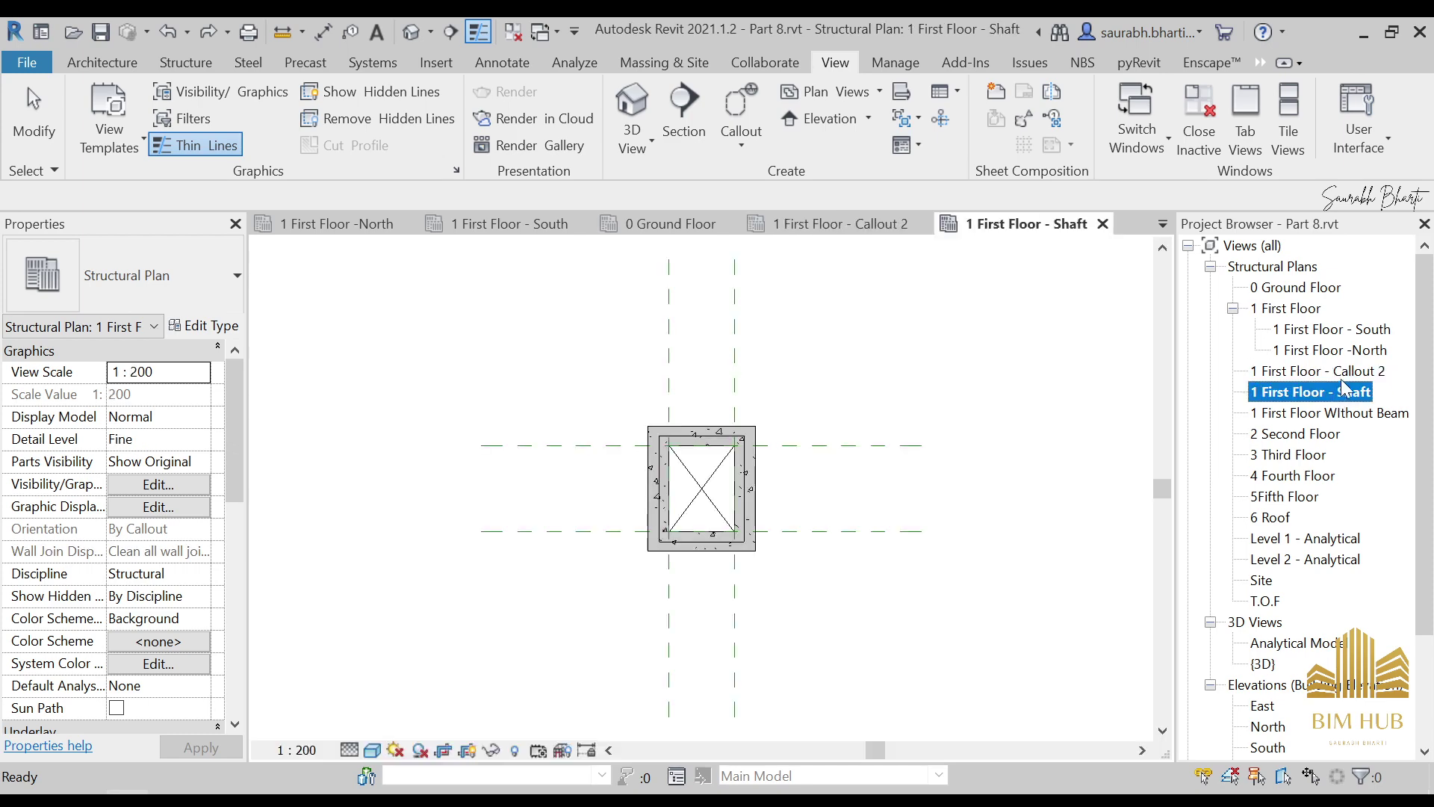
pyautogui.doubleClick(1342, 379)
pyautogui.rightClick(1344, 377)
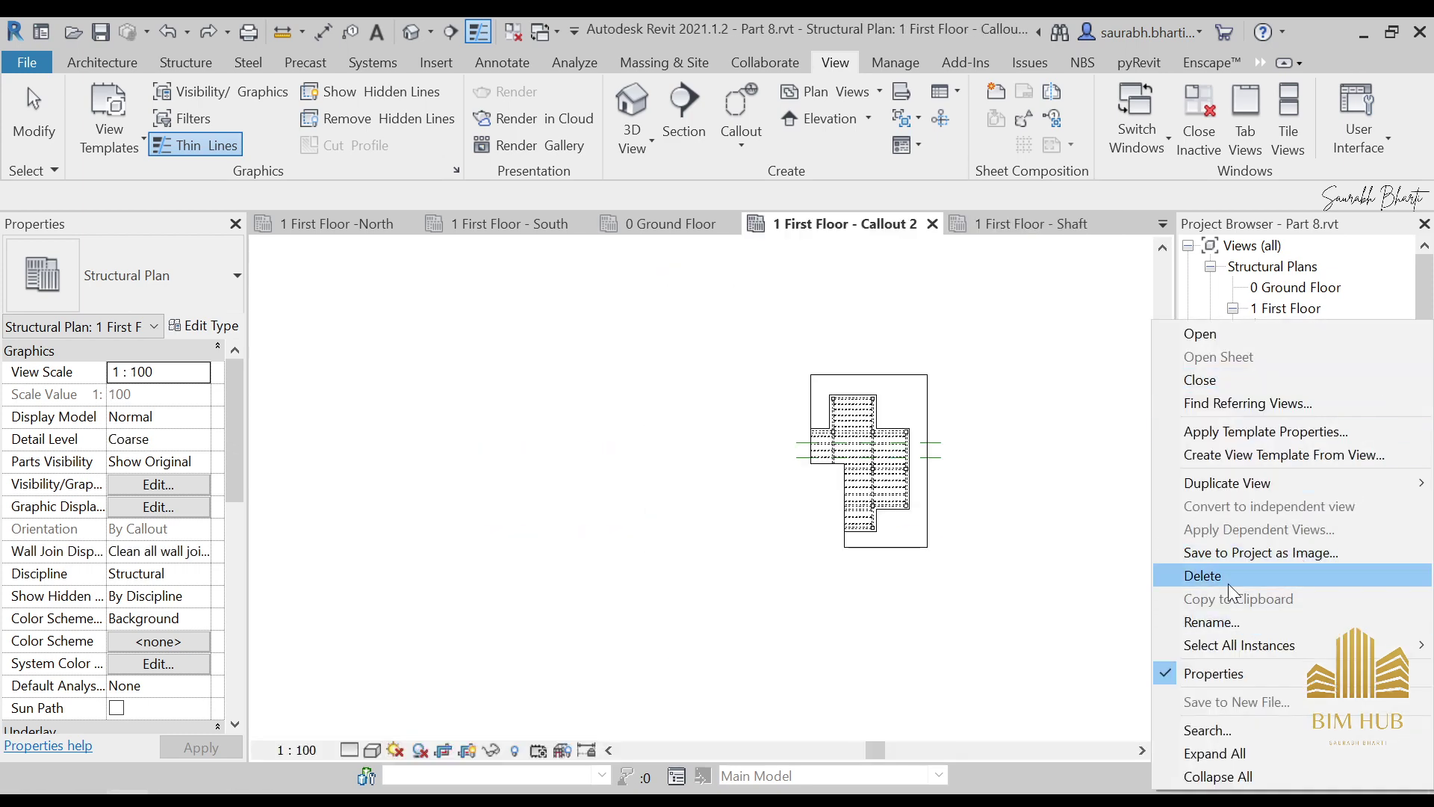
pyautogui.click(1228, 580)
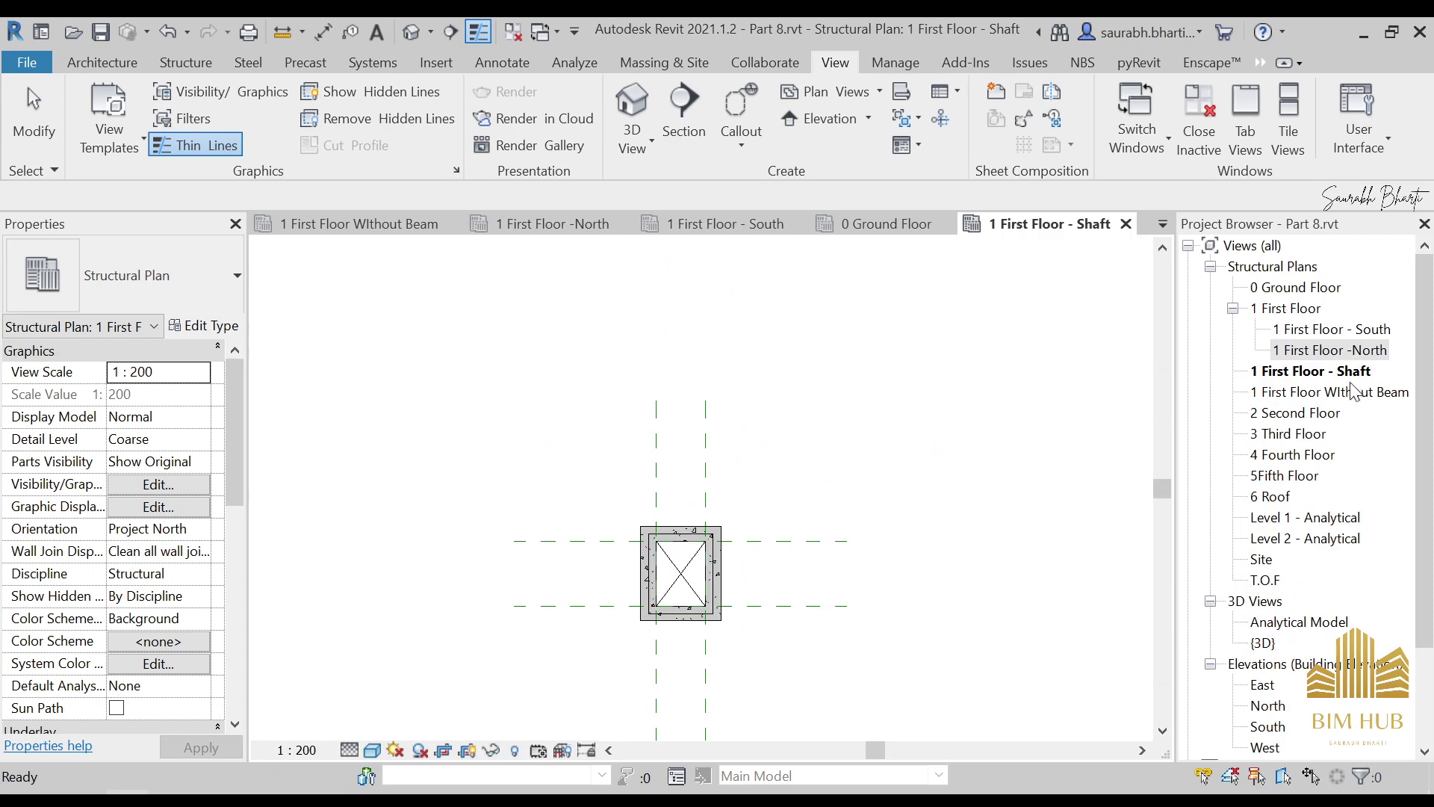
# Open 1 First Floor - South and tighten the lower edge and both sides of its crop region around the southern part of the building
pyautogui.doubleClick(1300, 332)
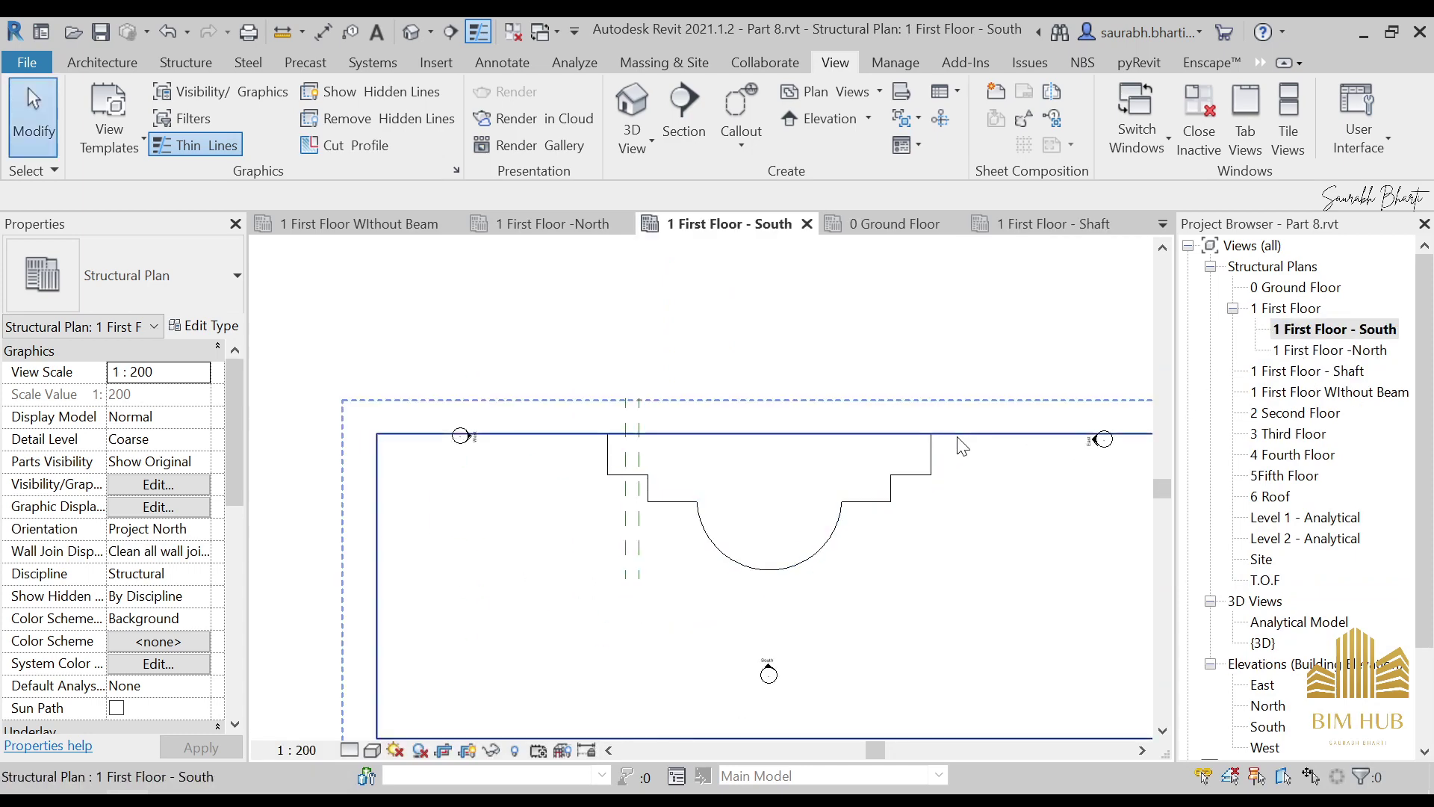
pyautogui.click(812, 586)
pyautogui.moveTo(813, 585); pyautogui.dragTo(813, 520)
pyautogui.moveTo(640, 490); pyautogui.dragTo(711, 490)
pyautogui.scroll(3, 901, 494)
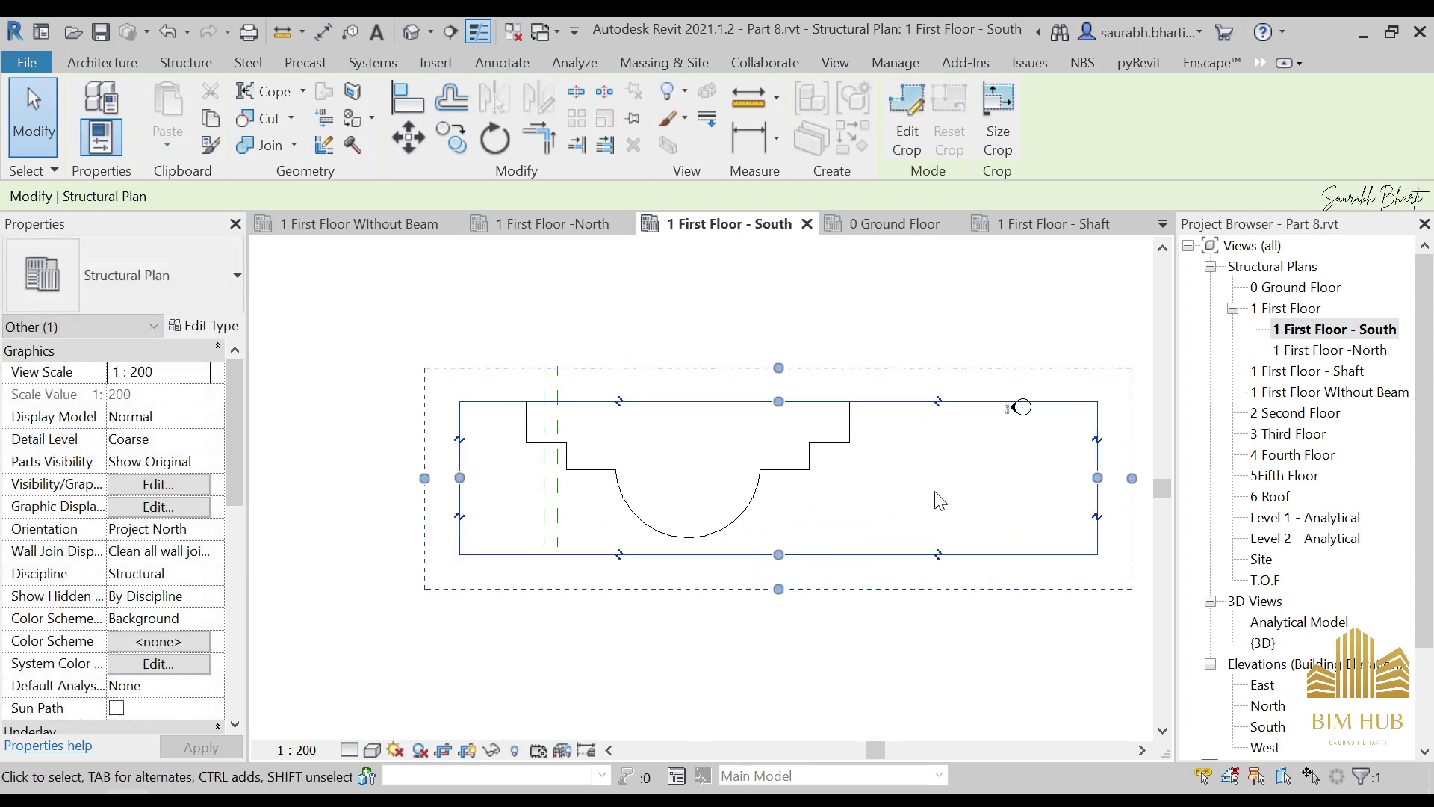
pyautogui.moveTo(1098, 482)
pyautogui.mouseDown()
pyautogui.moveTo(906, 451)
pyautogui.moveTo(877, 478)
pyautogui.mouseUp()
pyautogui.moveTo(459, 478); pyautogui.dragTo(521, 478)
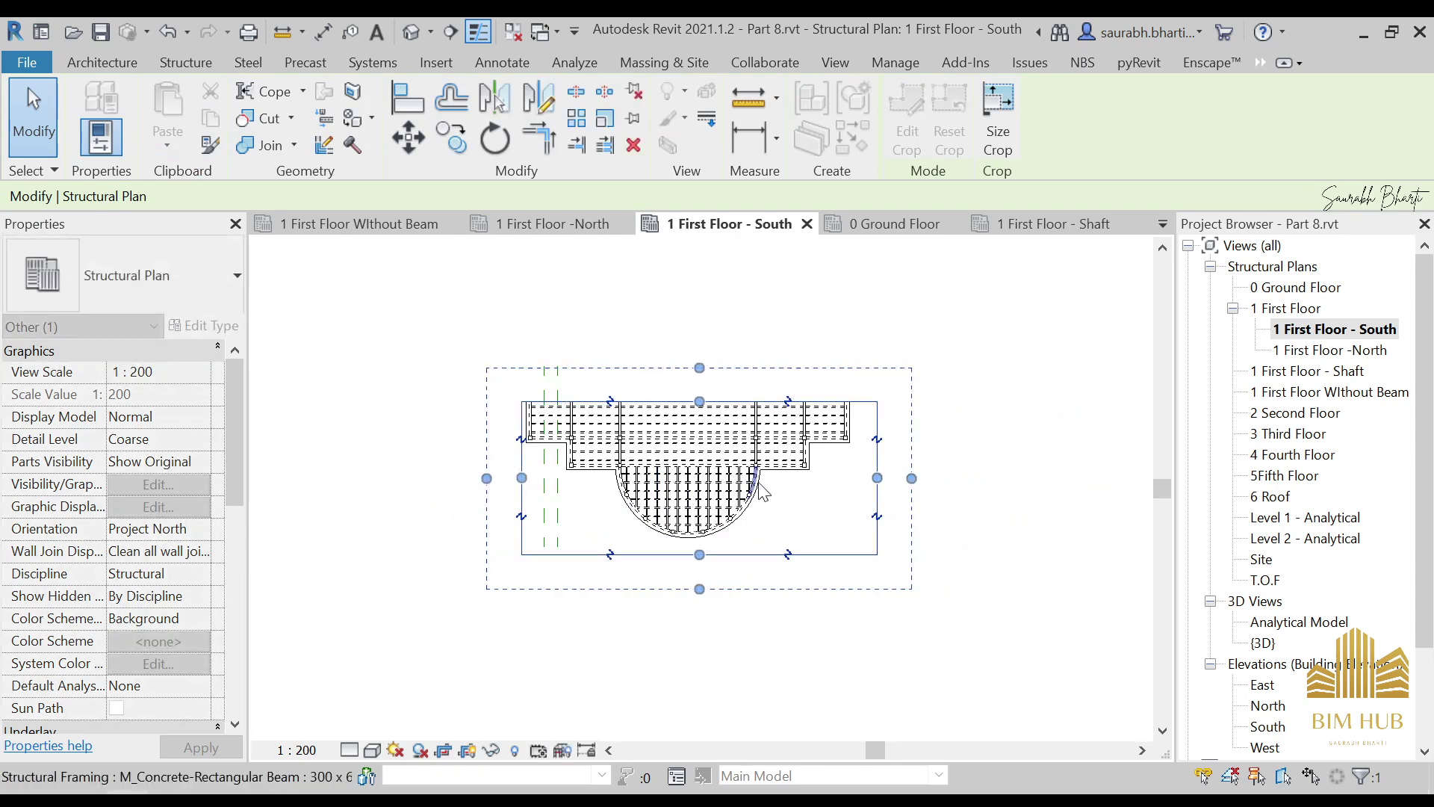
pyautogui.moveTo(878, 478); pyautogui.dragTo(857, 482)
pyautogui.click(847, 497)
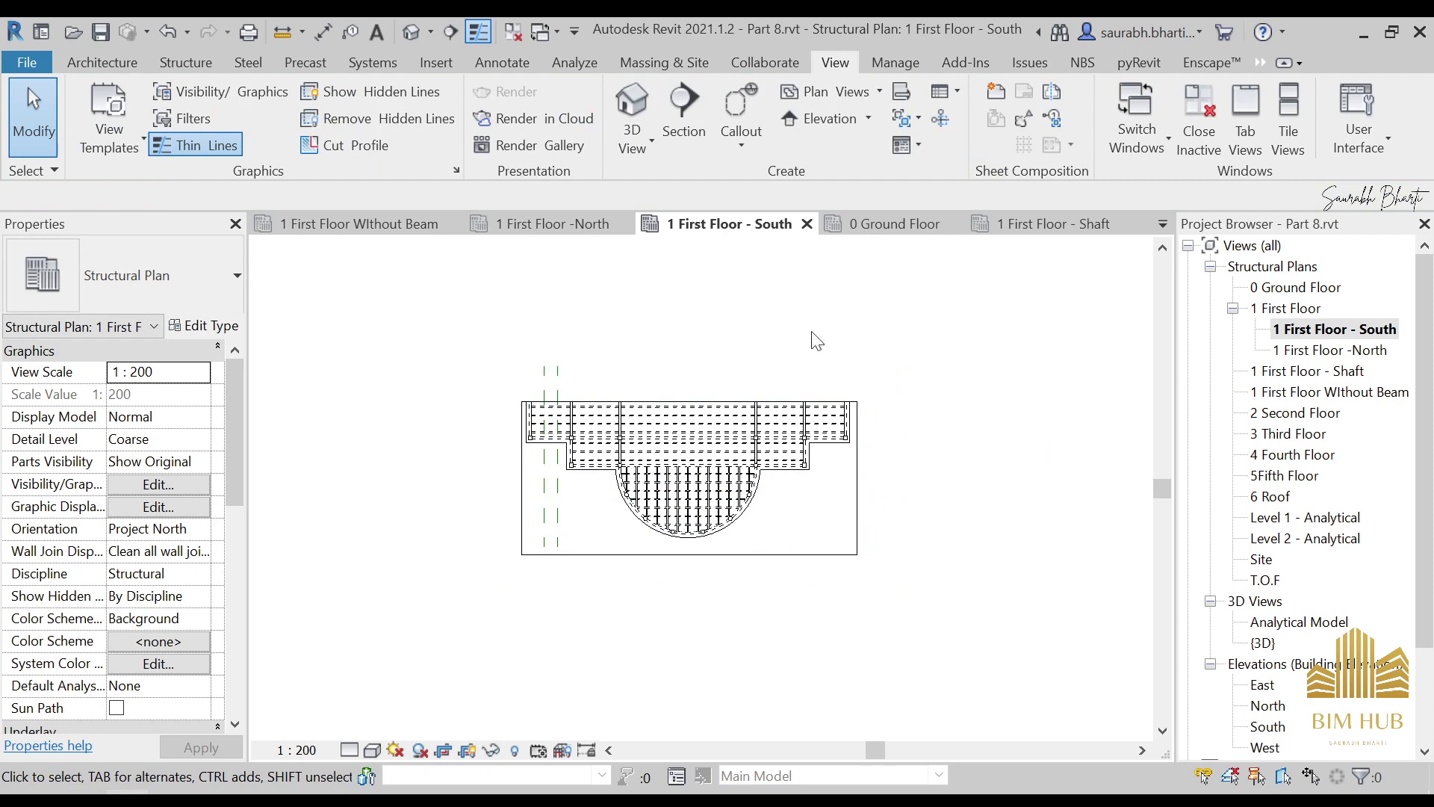
# Look at the callout shape options without placing one, and open the 0 Ground Floor plan
pyautogui.click(738, 145)
pyautogui.click(966, 261)
pyautogui.doubleClick(1308, 290)
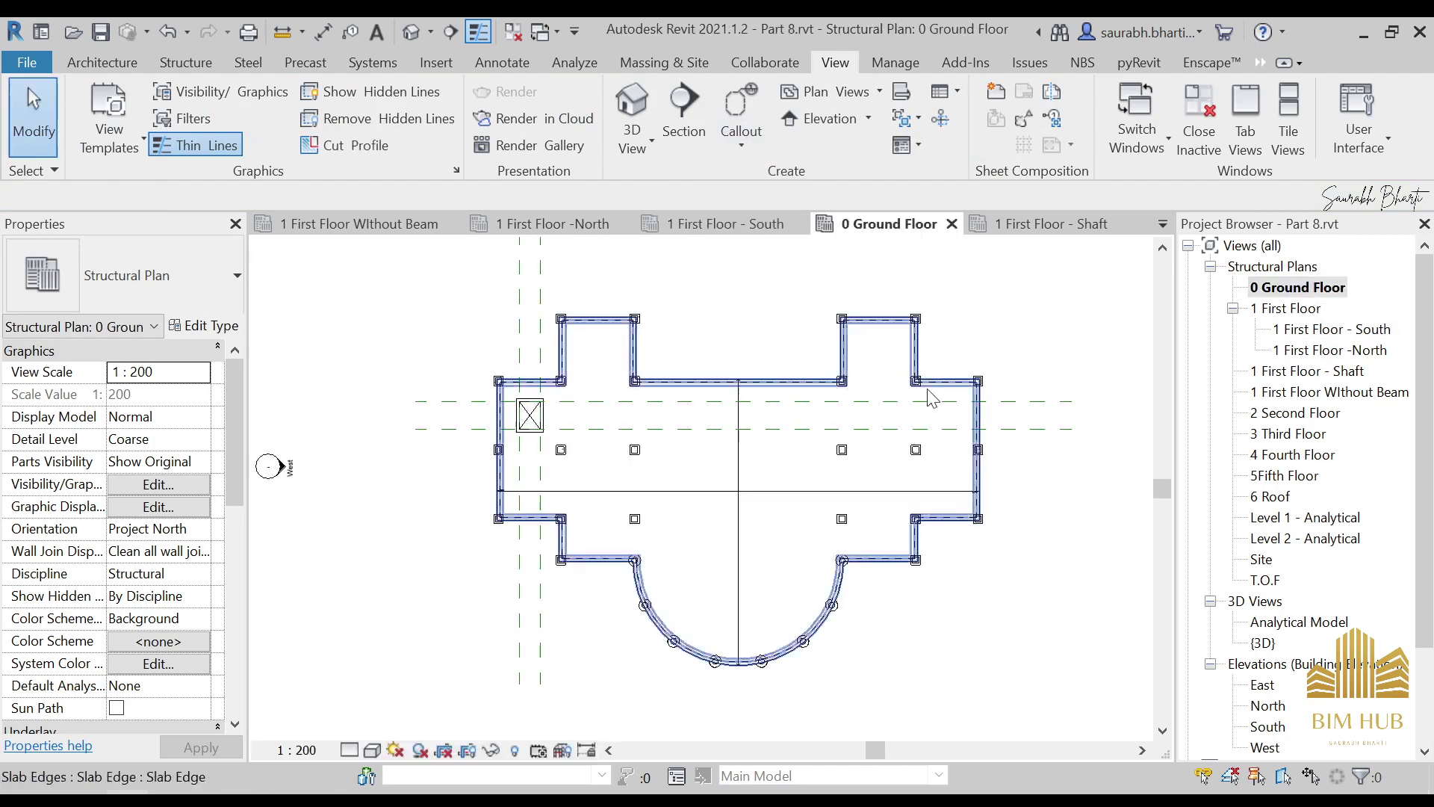
# Reveal hidden elements in the 0 Ground Floor plan, unhide the Grids category, and leave reveal mode
pyautogui.click(516, 750)
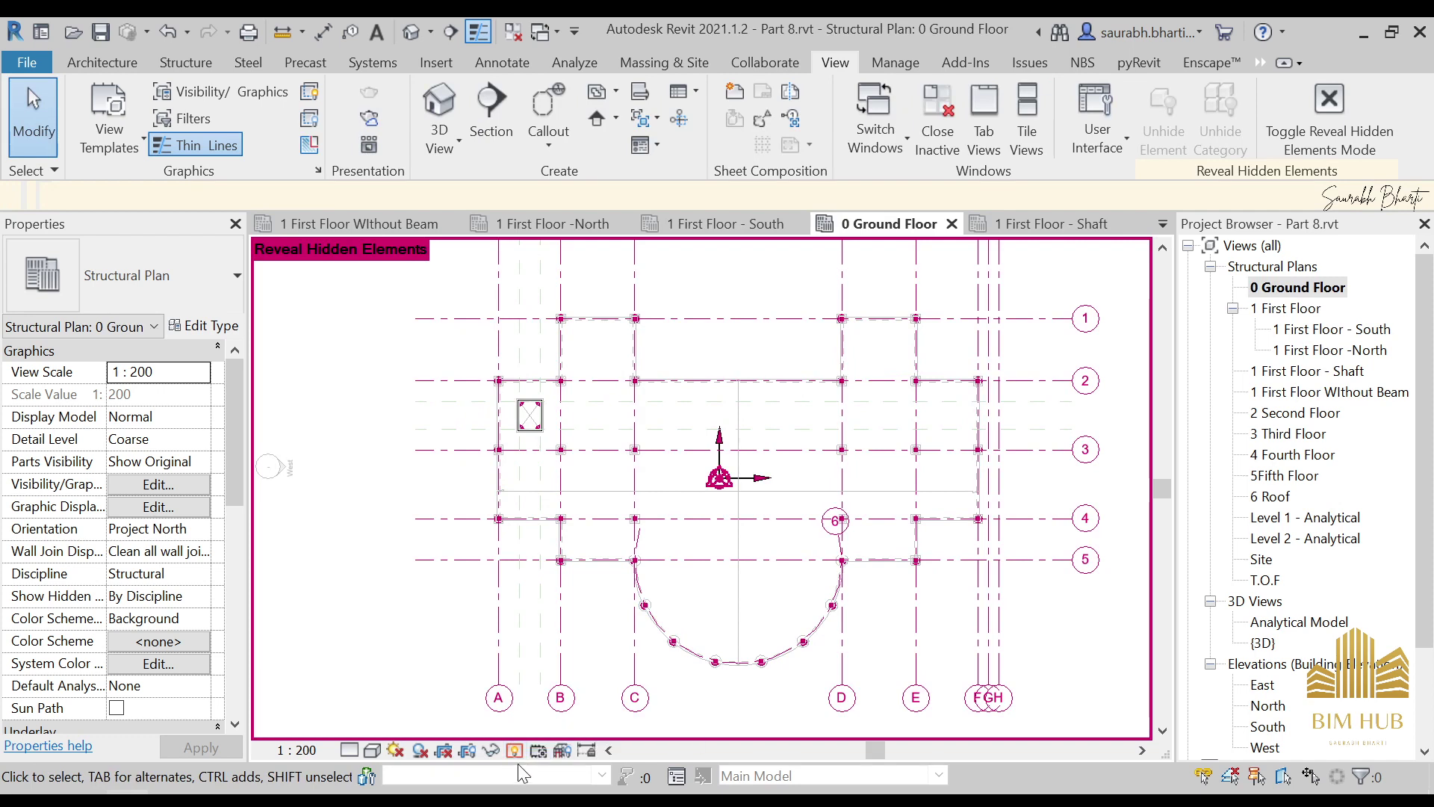
pyautogui.rightClick(996, 630)
pyautogui.moveTo(1056, 238)
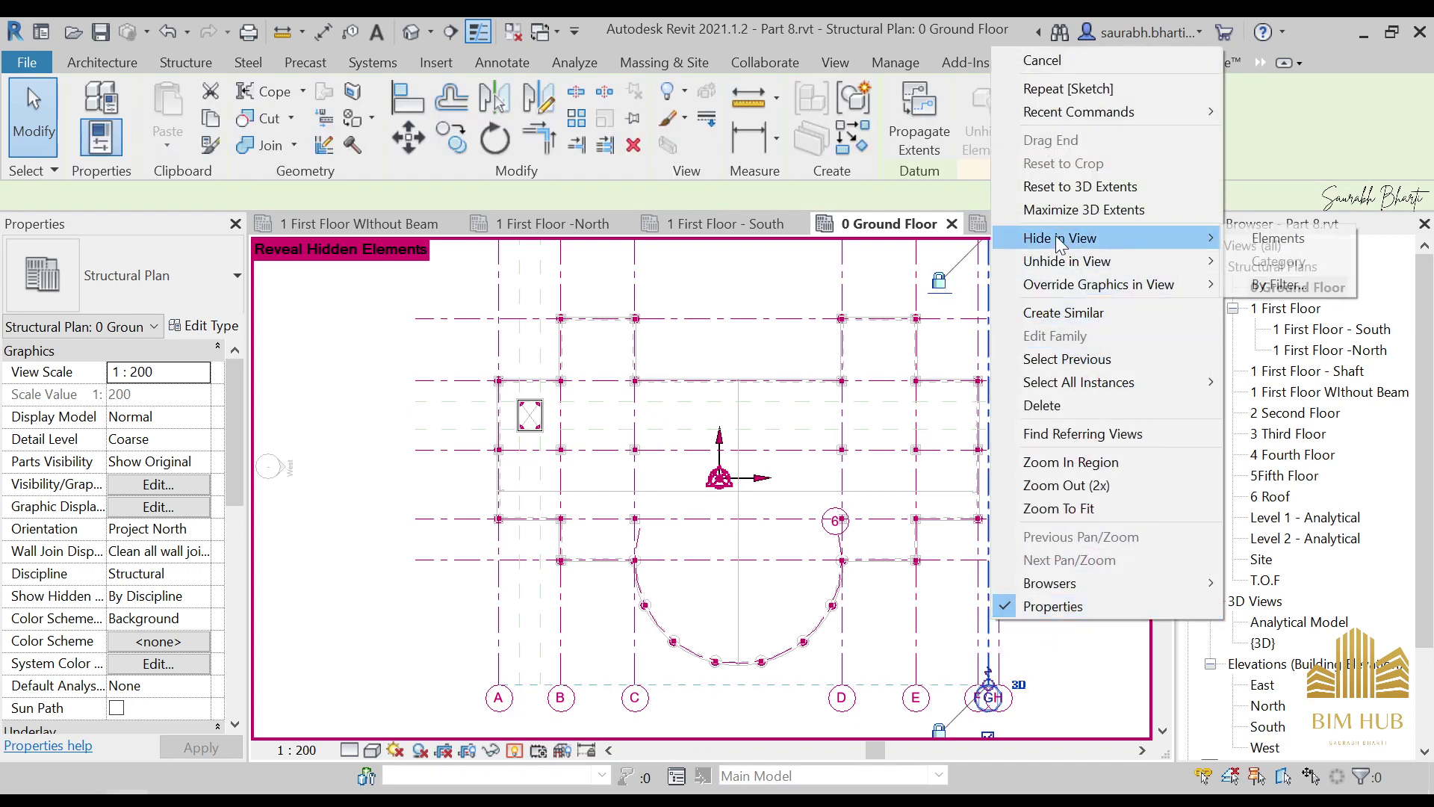
pyautogui.moveTo(1101, 267)
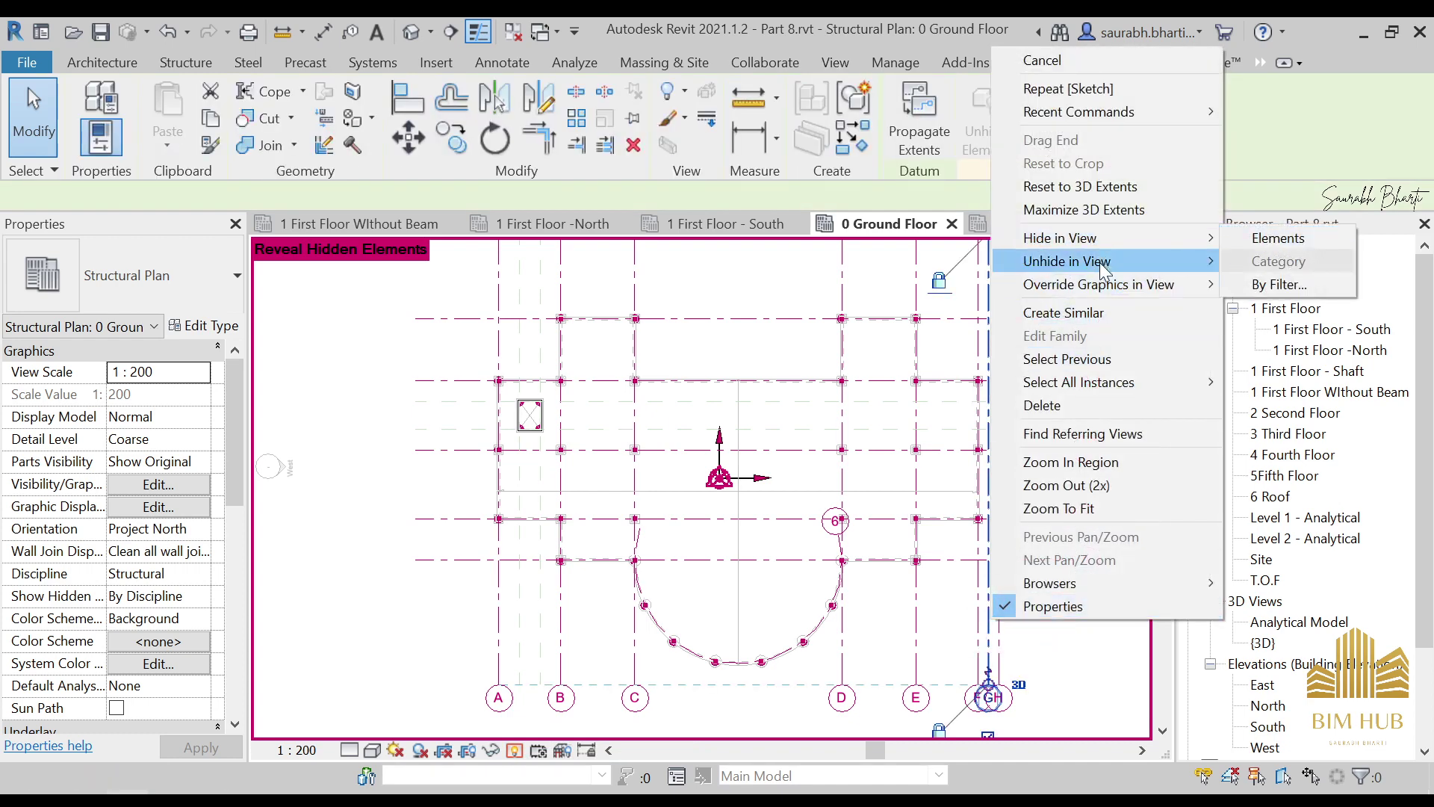
pyautogui.click(1271, 284)
pyautogui.moveTo(1005, 448); pyautogui.dragTo(879, 508, button='middle')
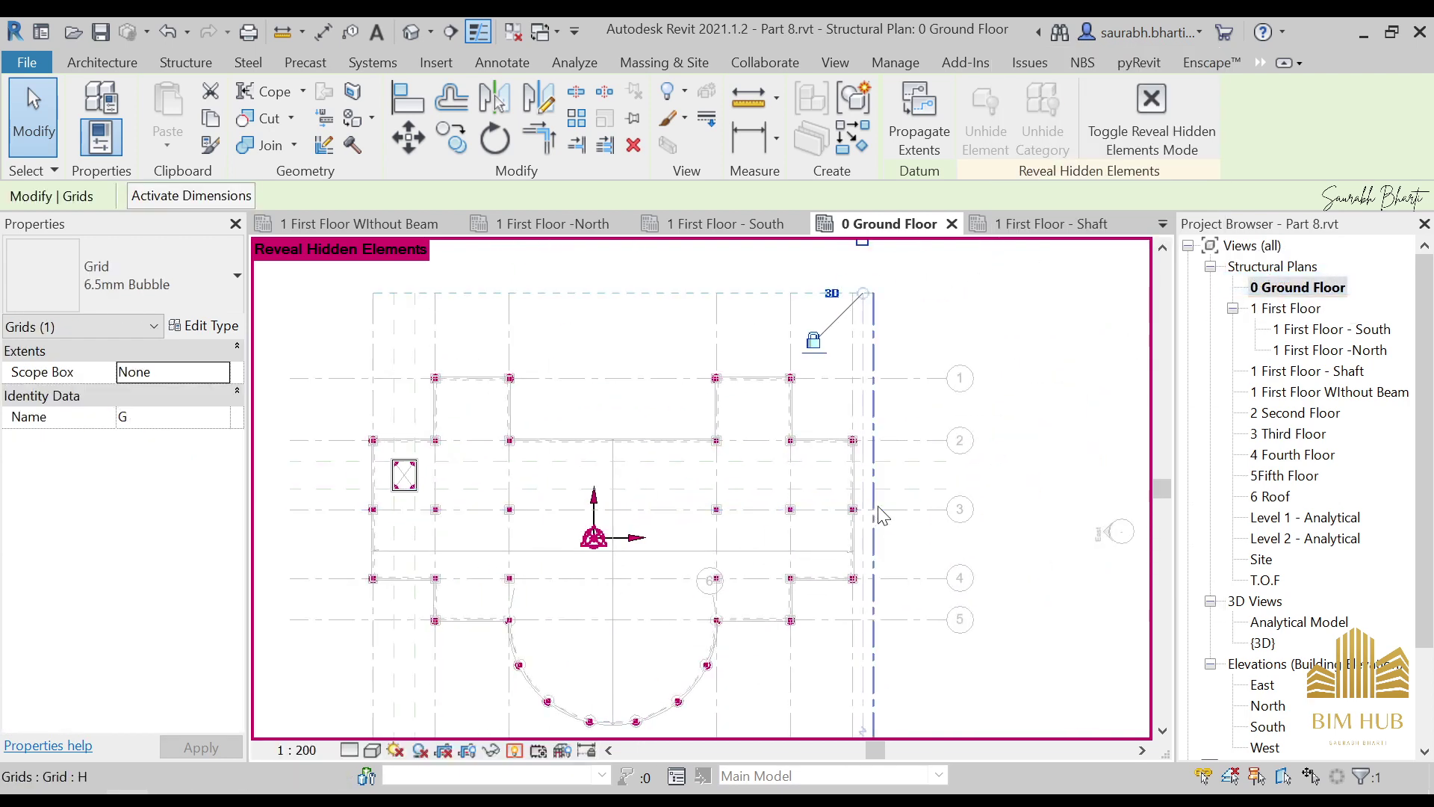
pyautogui.press('Escape')
pyautogui.scroll(4, 747, 381)
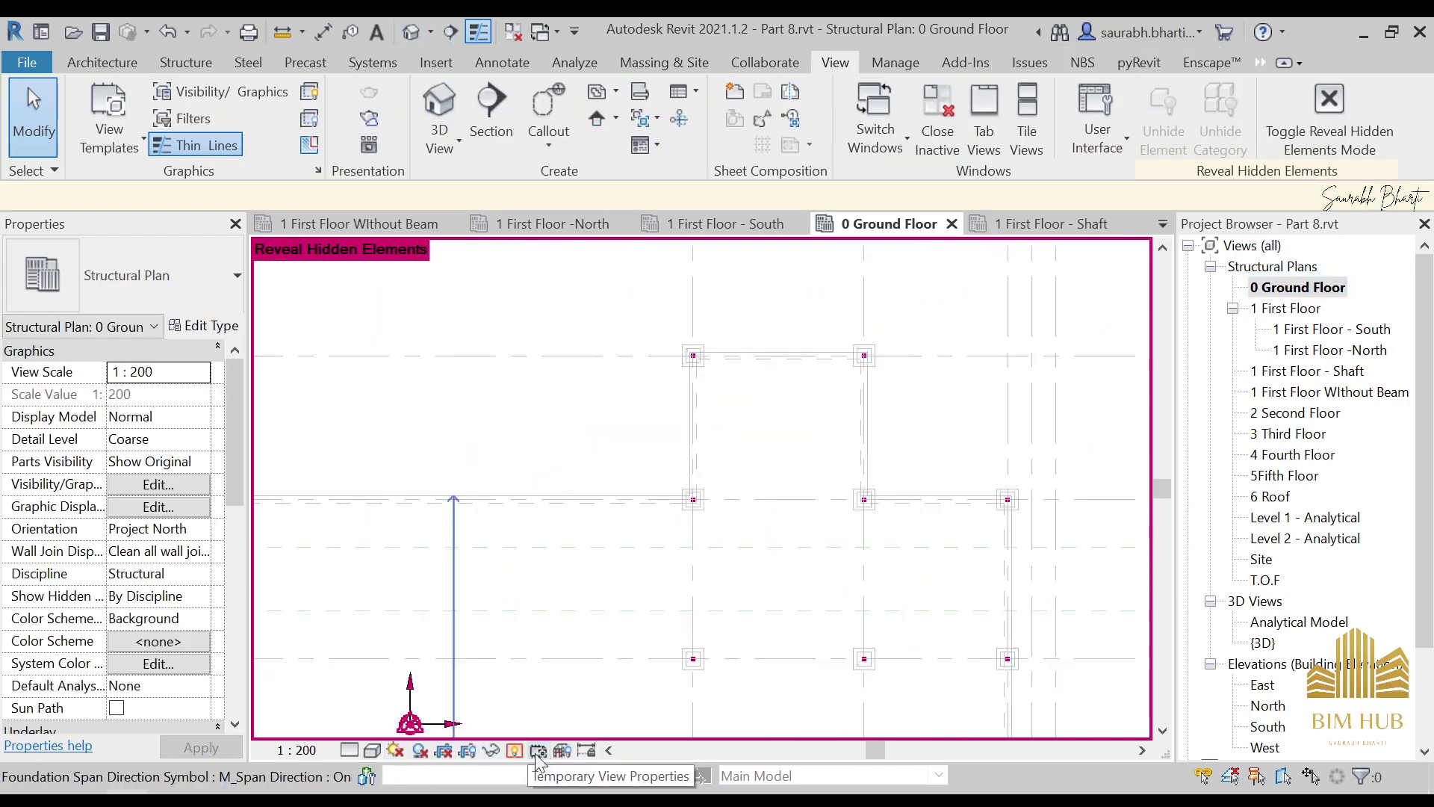
pyautogui.click(514, 751)
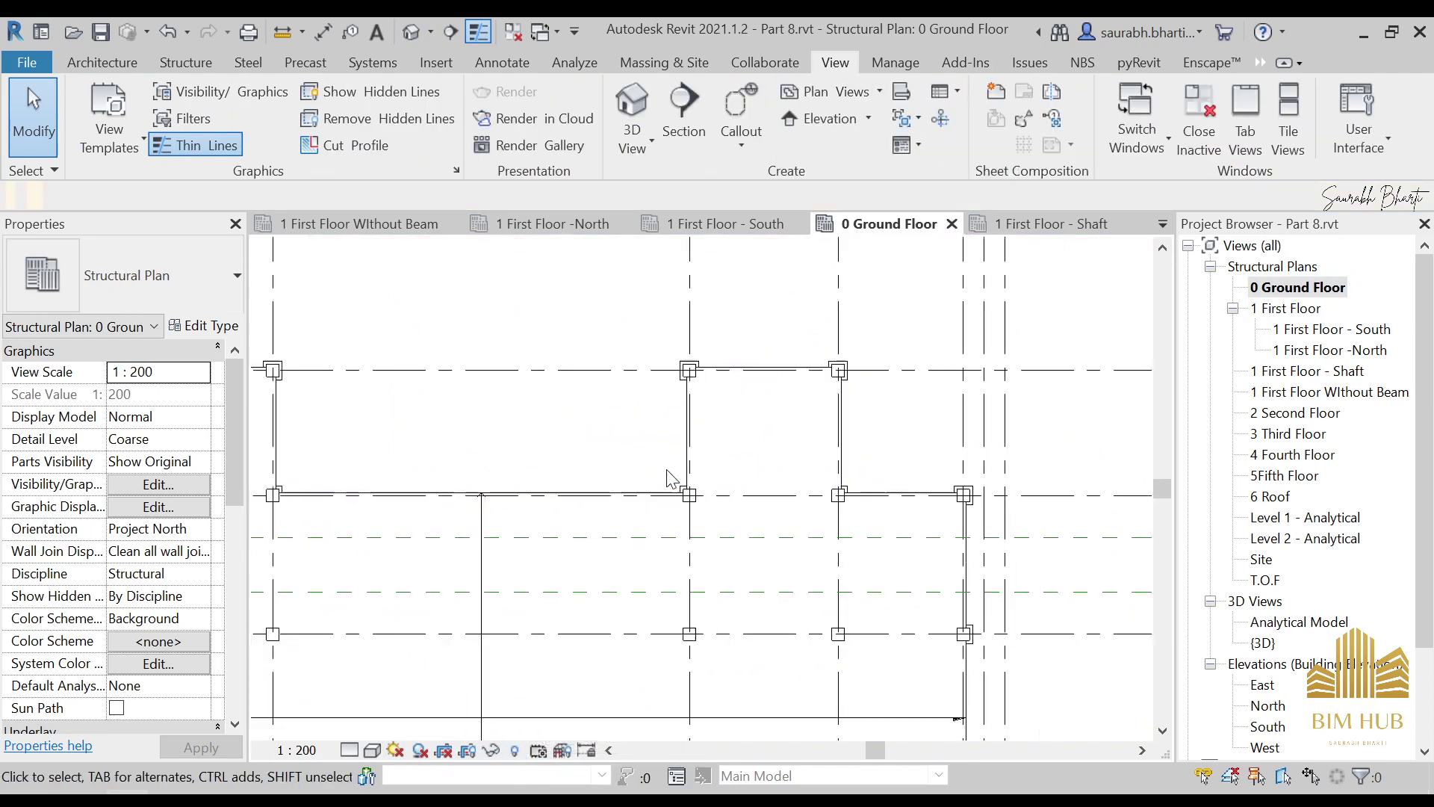
pyautogui.scroll(-3, 672, 385)
pyautogui.scroll(2, 598, 478)
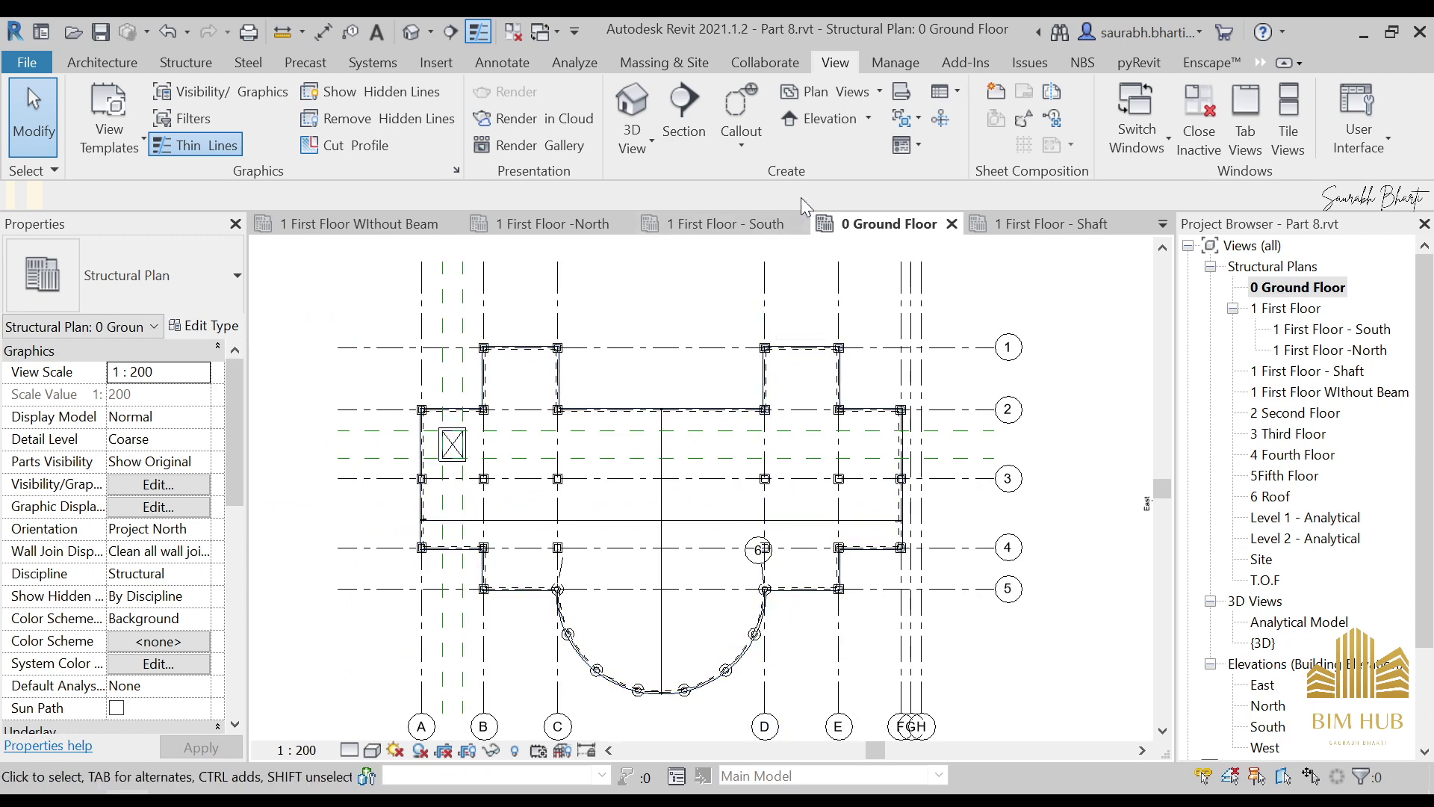
# Place a west-facing building elevation marker just east of grid E, between grids 4 and 5
pyautogui.click(867, 121)
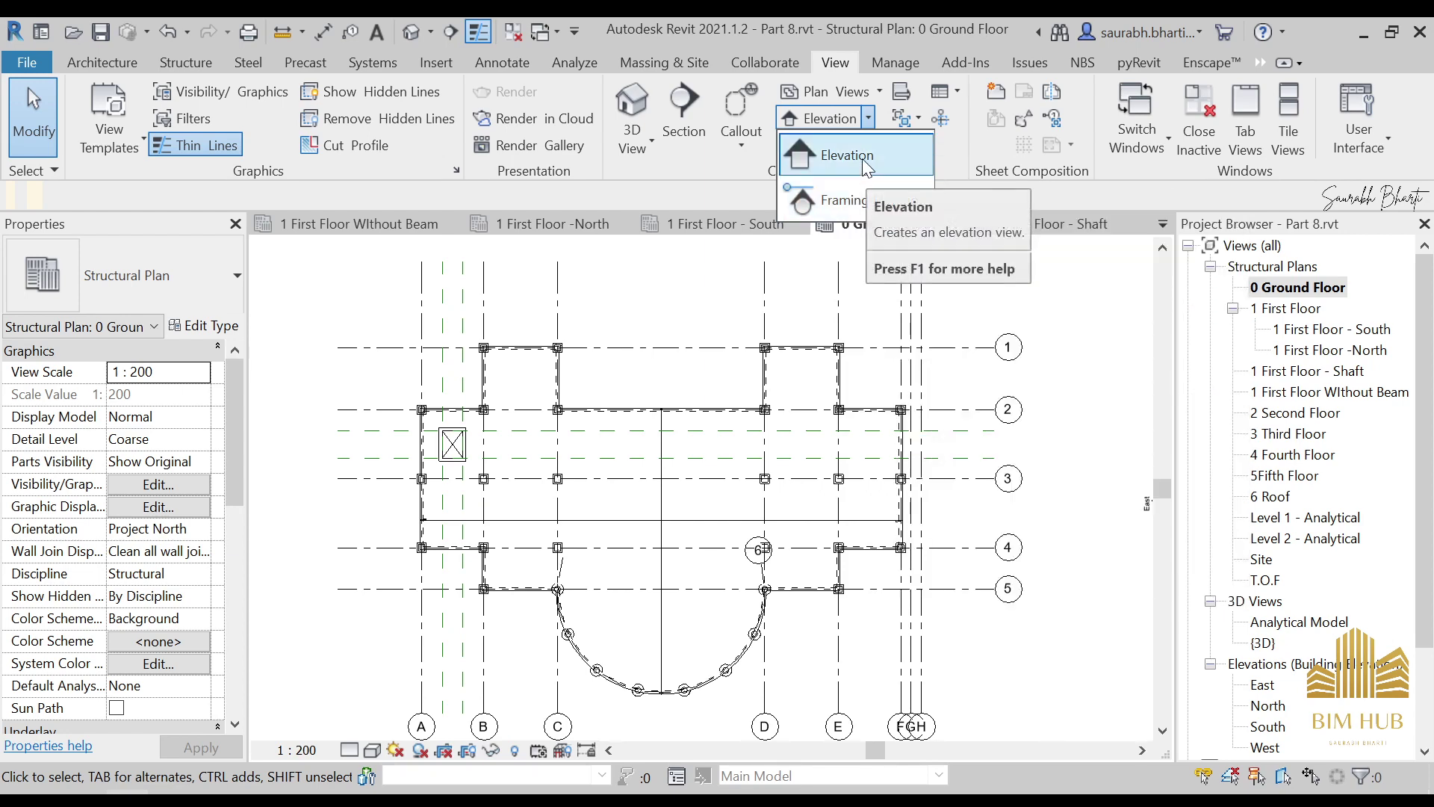
pyautogui.click(829, 159)
pyautogui.scroll(4, 909, 517)
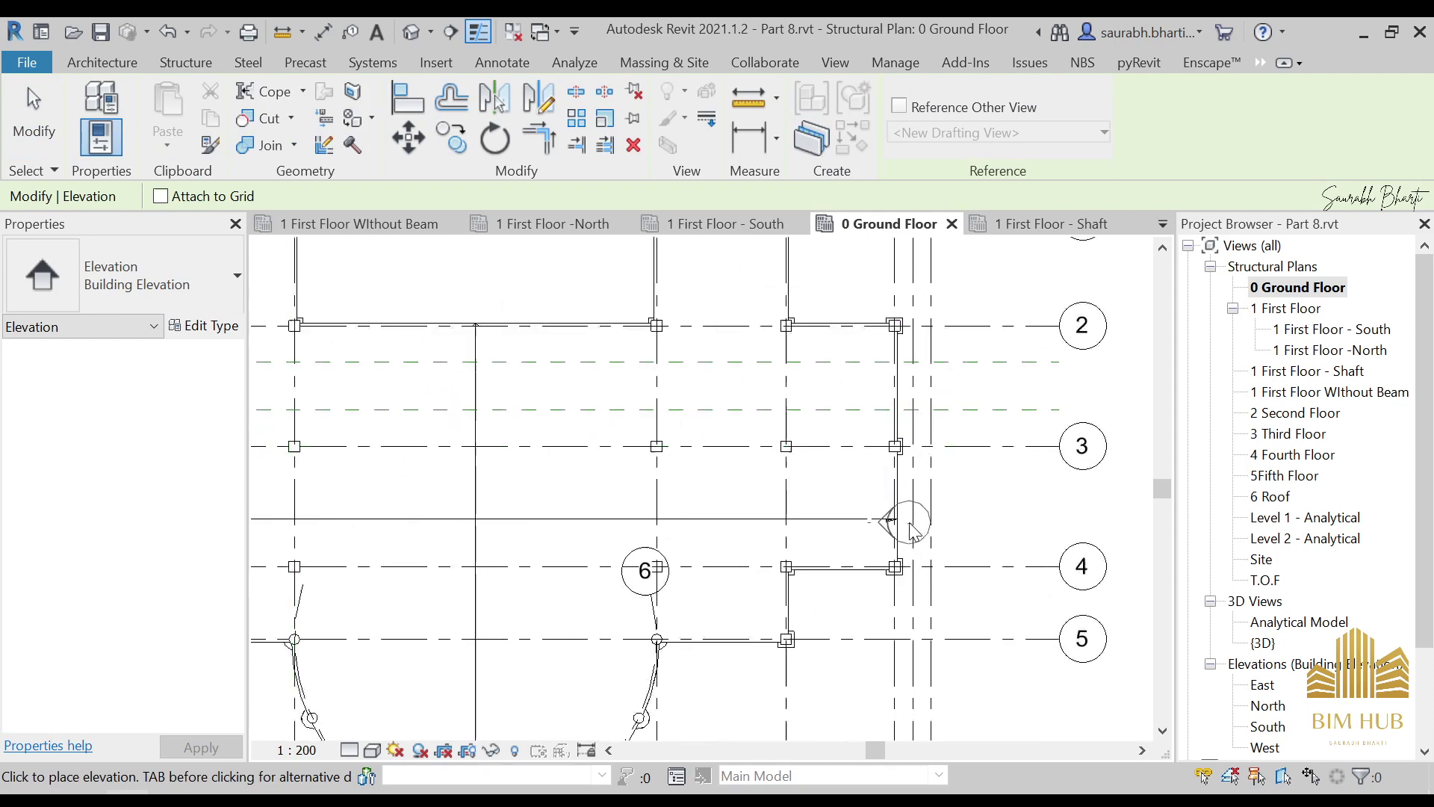
pyautogui.scroll(-5, 978, 489)
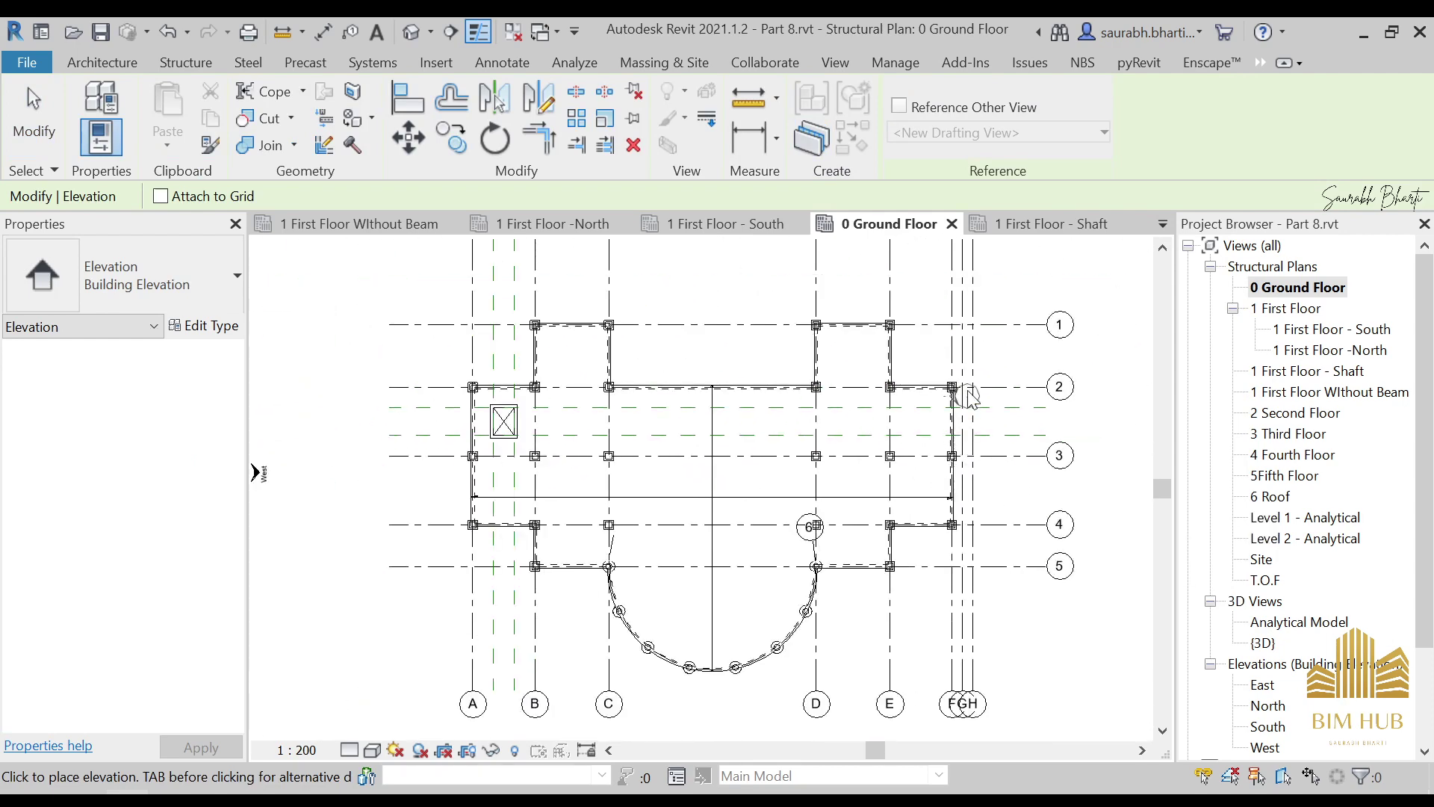
pyautogui.scroll(3, 926, 366)
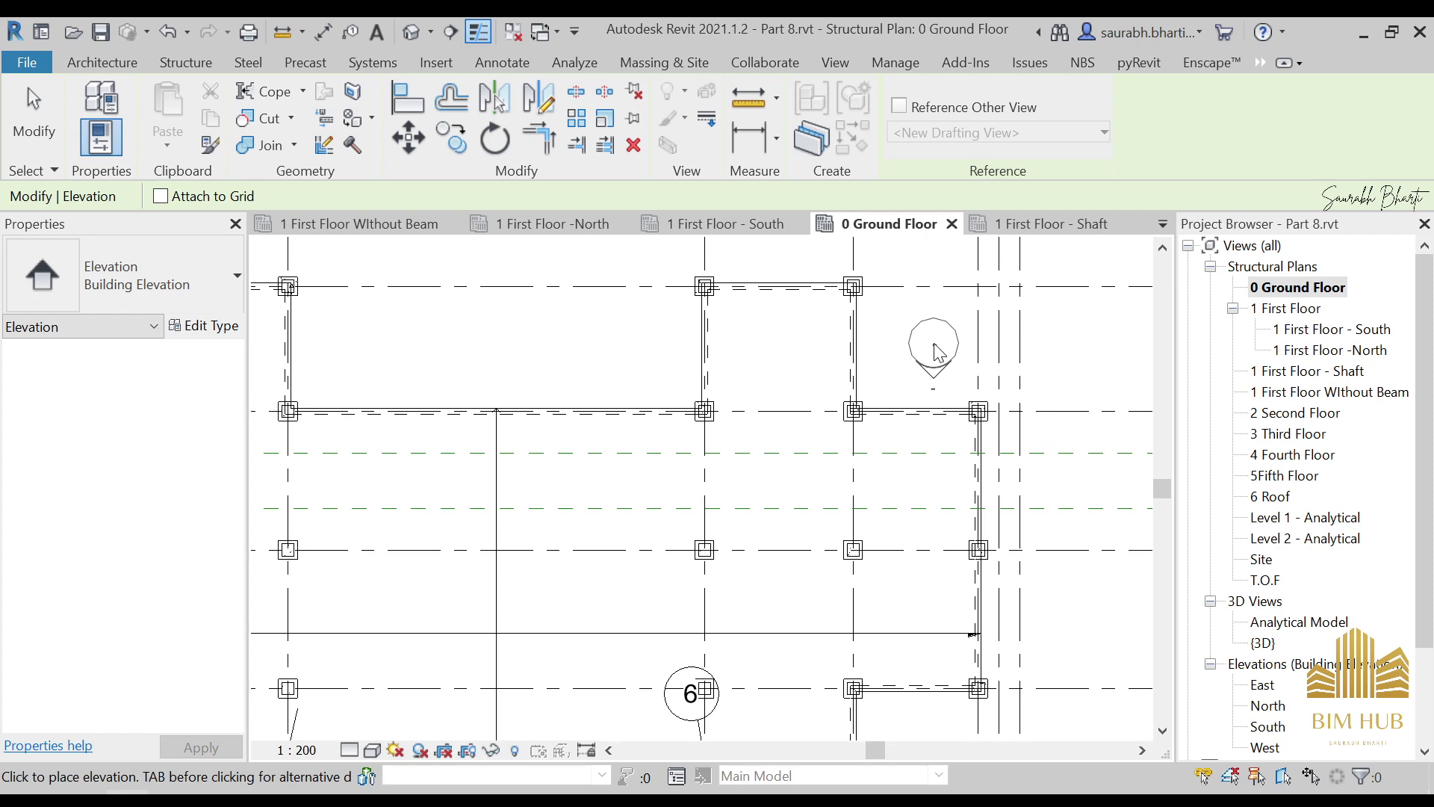
pyautogui.scroll(3, 1015, 458)
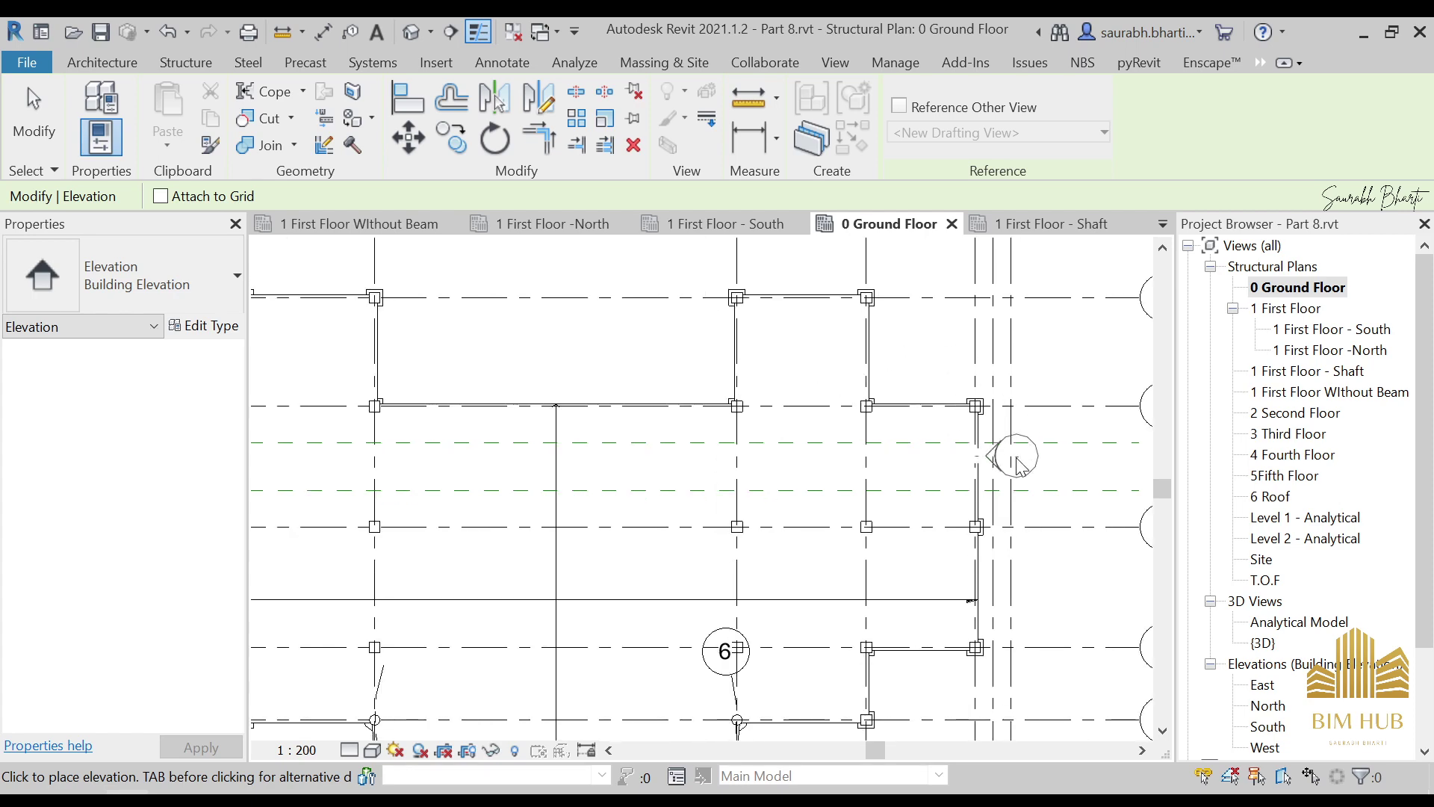
pyautogui.scroll(-3, 1015, 456)
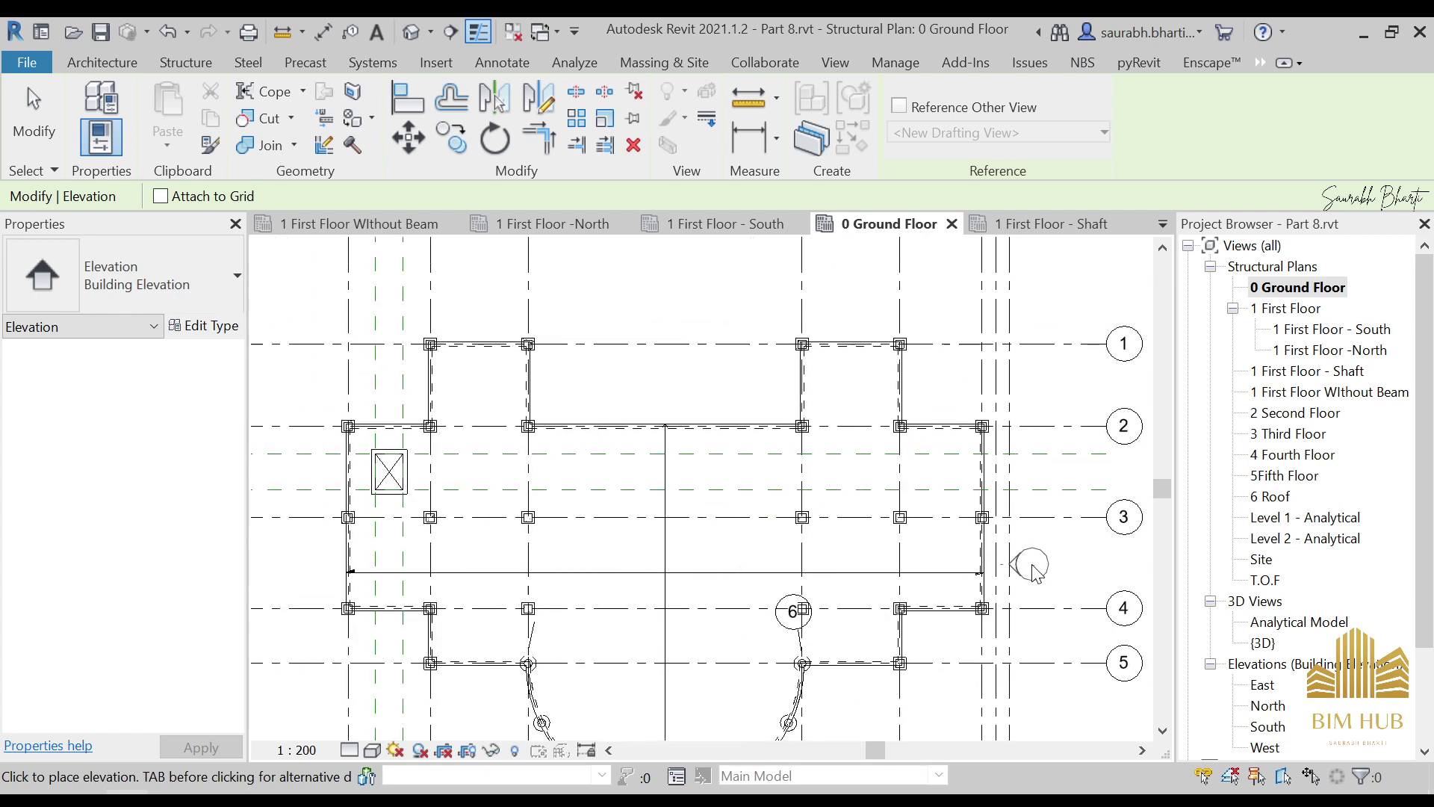
pyautogui.scroll(1, 1023, 556)
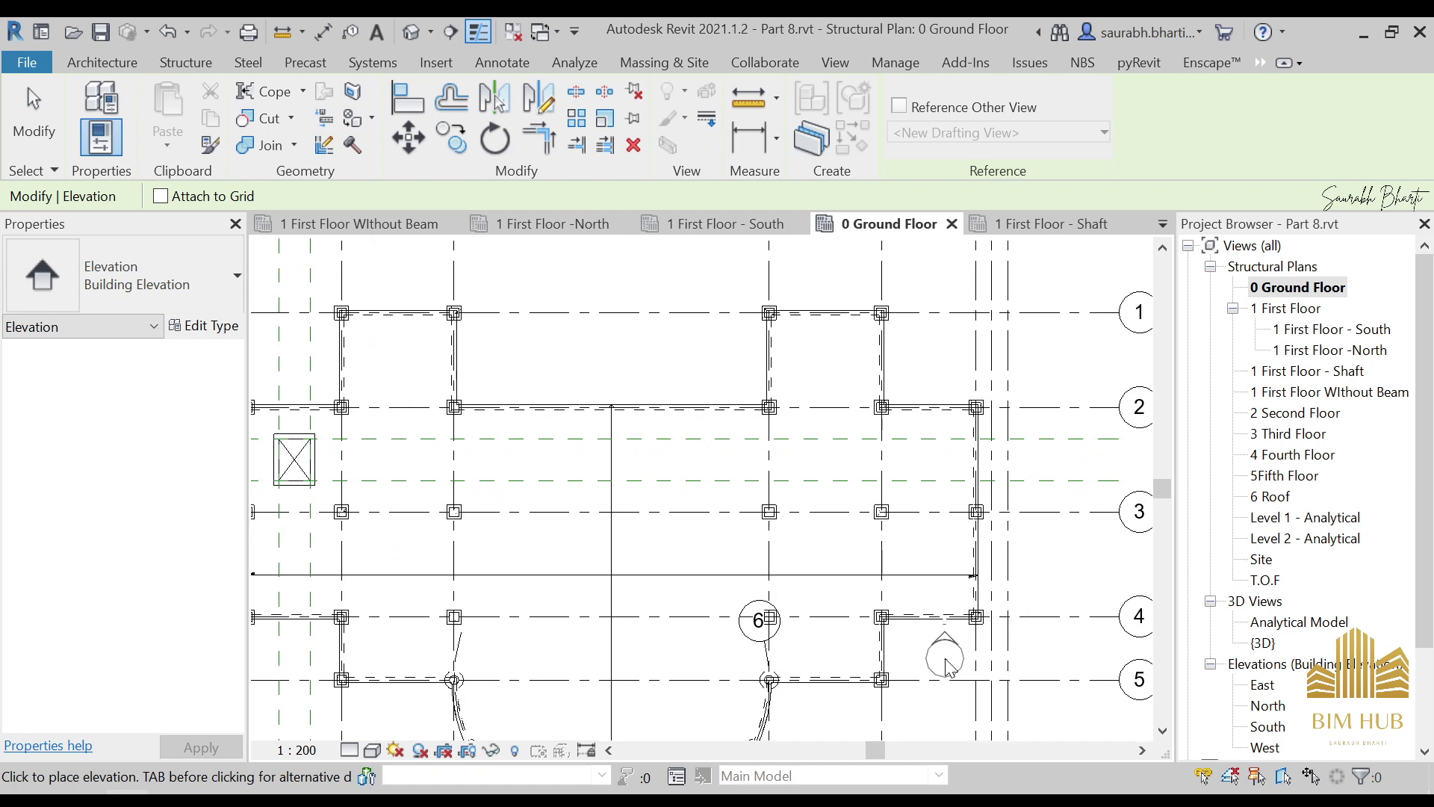
pyautogui.moveTo(947, 667)
pyautogui.mouseDown(button='middle')
pyautogui.moveTo(910, 590)
pyautogui.moveTo(905, 609)
pyautogui.mouseUp(button='middle')
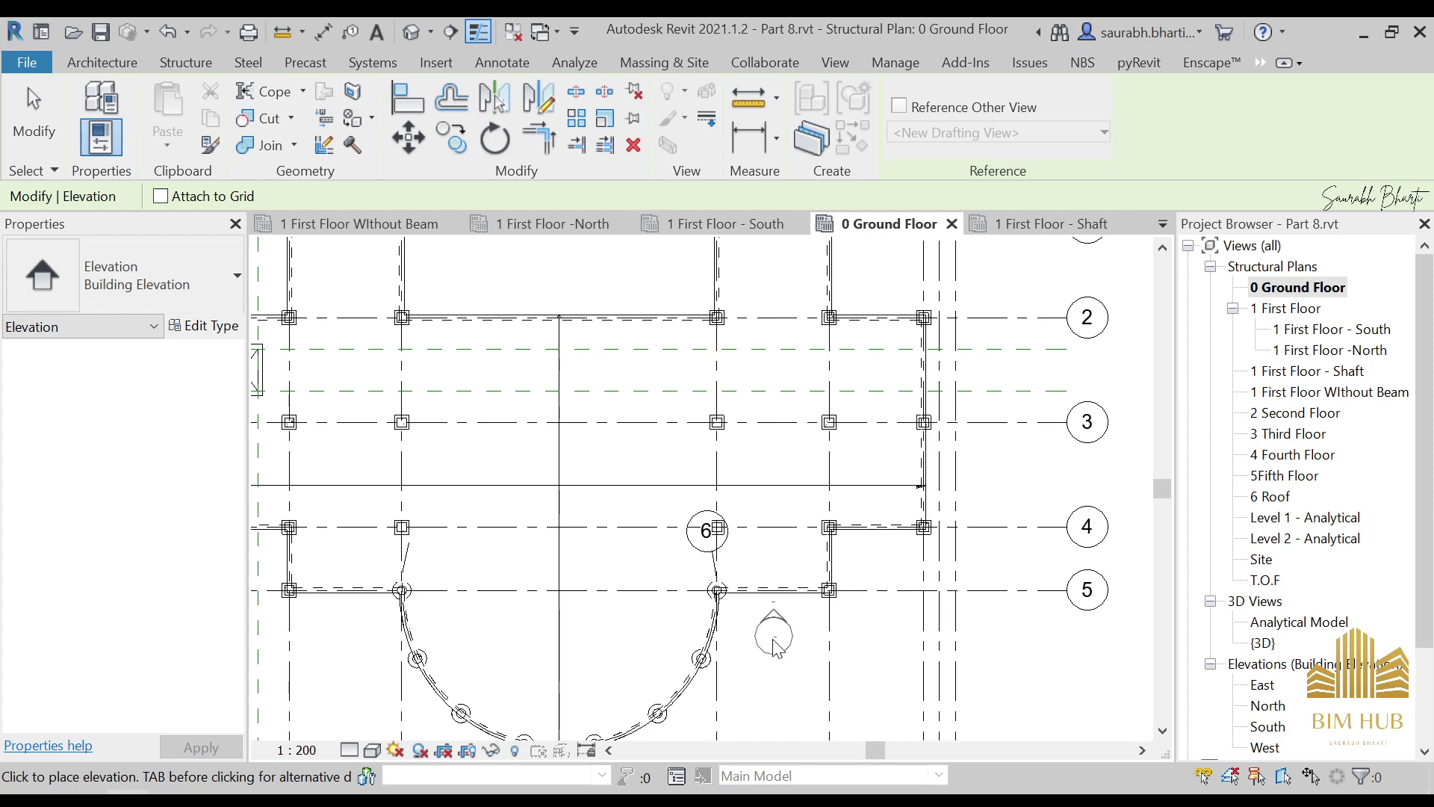
pyautogui.scroll(-3, 773, 643)
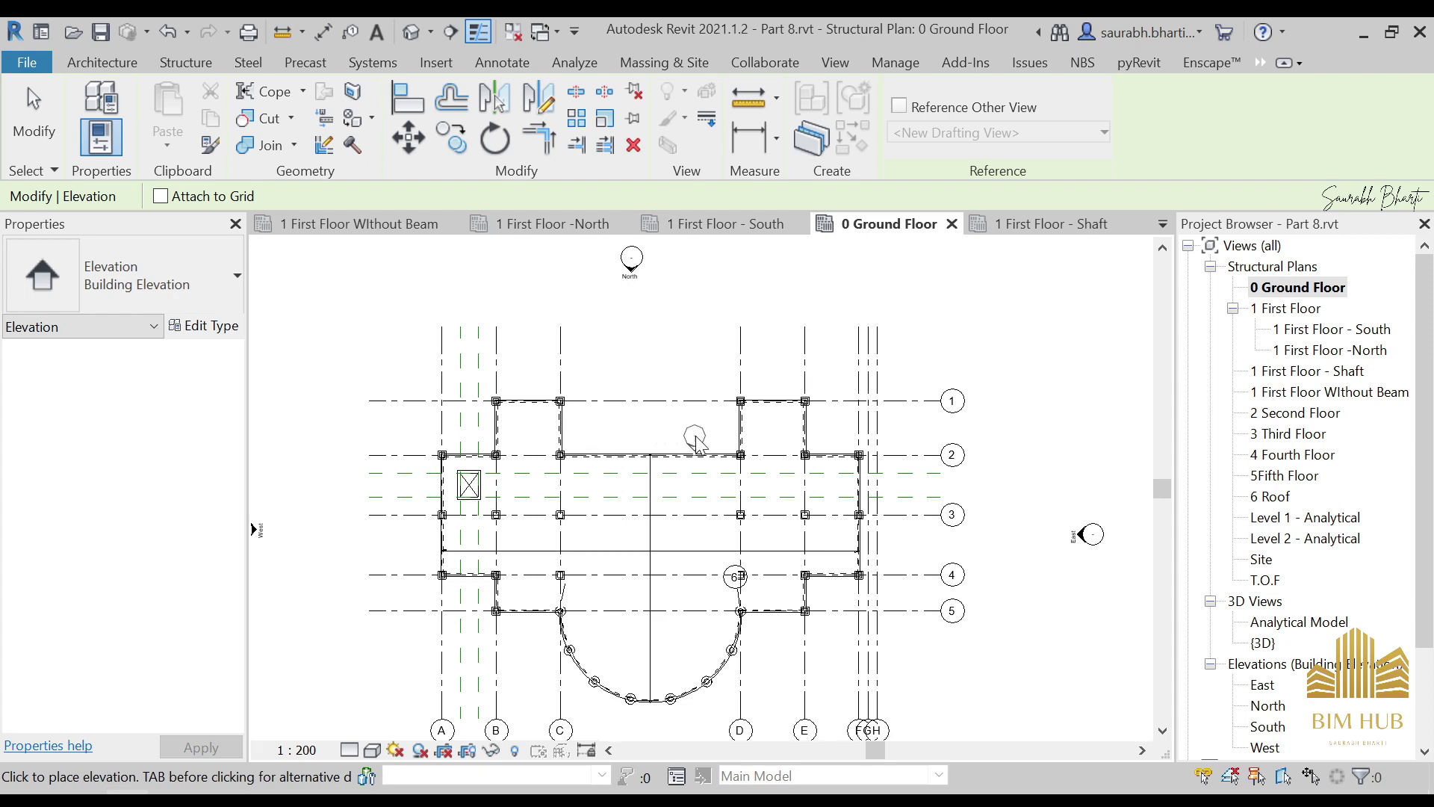
pyautogui.scroll(5, 875, 560)
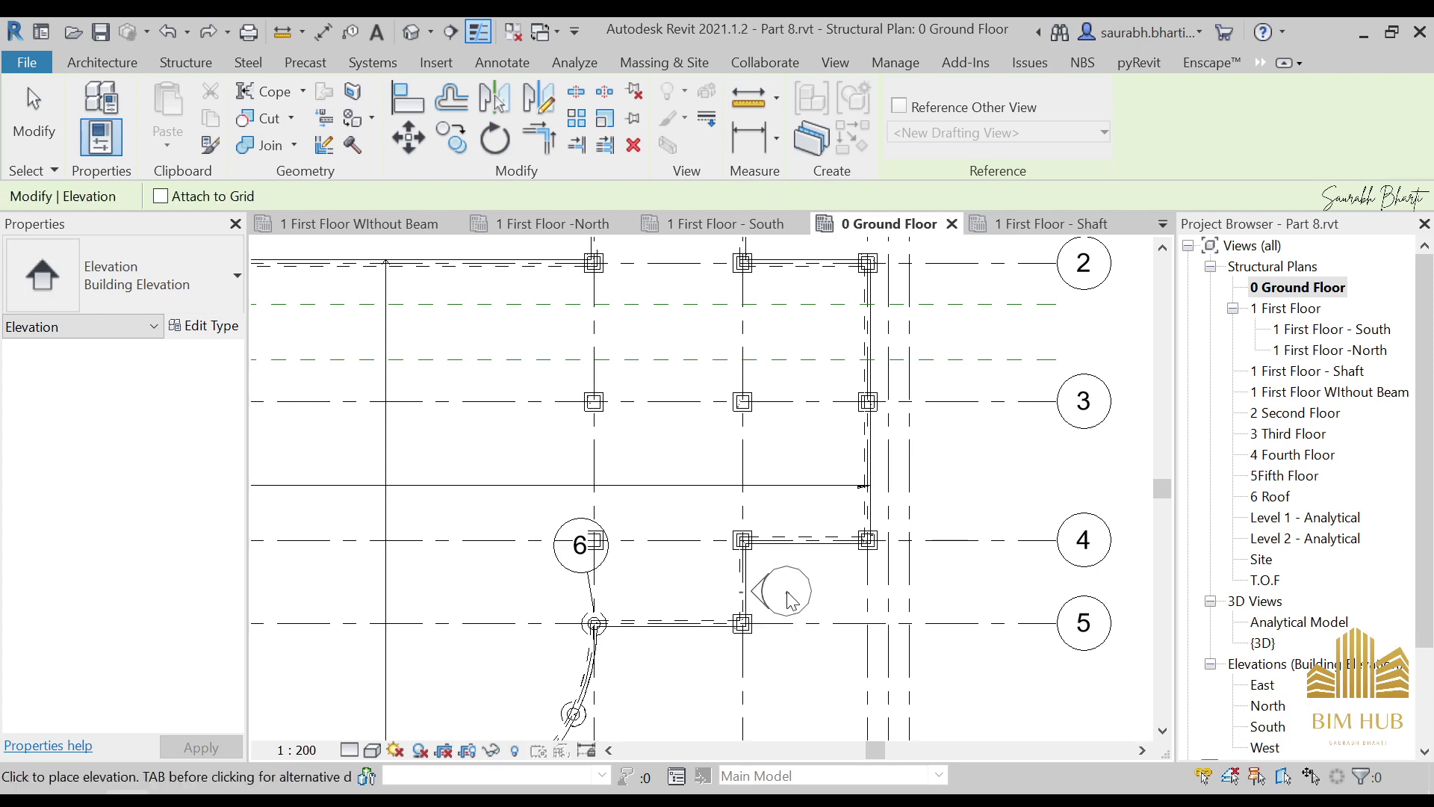
pyautogui.click(790, 596)
pyautogui.press('Escape')
pyautogui.press('Escape')
# Select the new elevation marker's arrow to examine its view width and depth extents on the plan
pyautogui.scroll(-3, 800, 612)
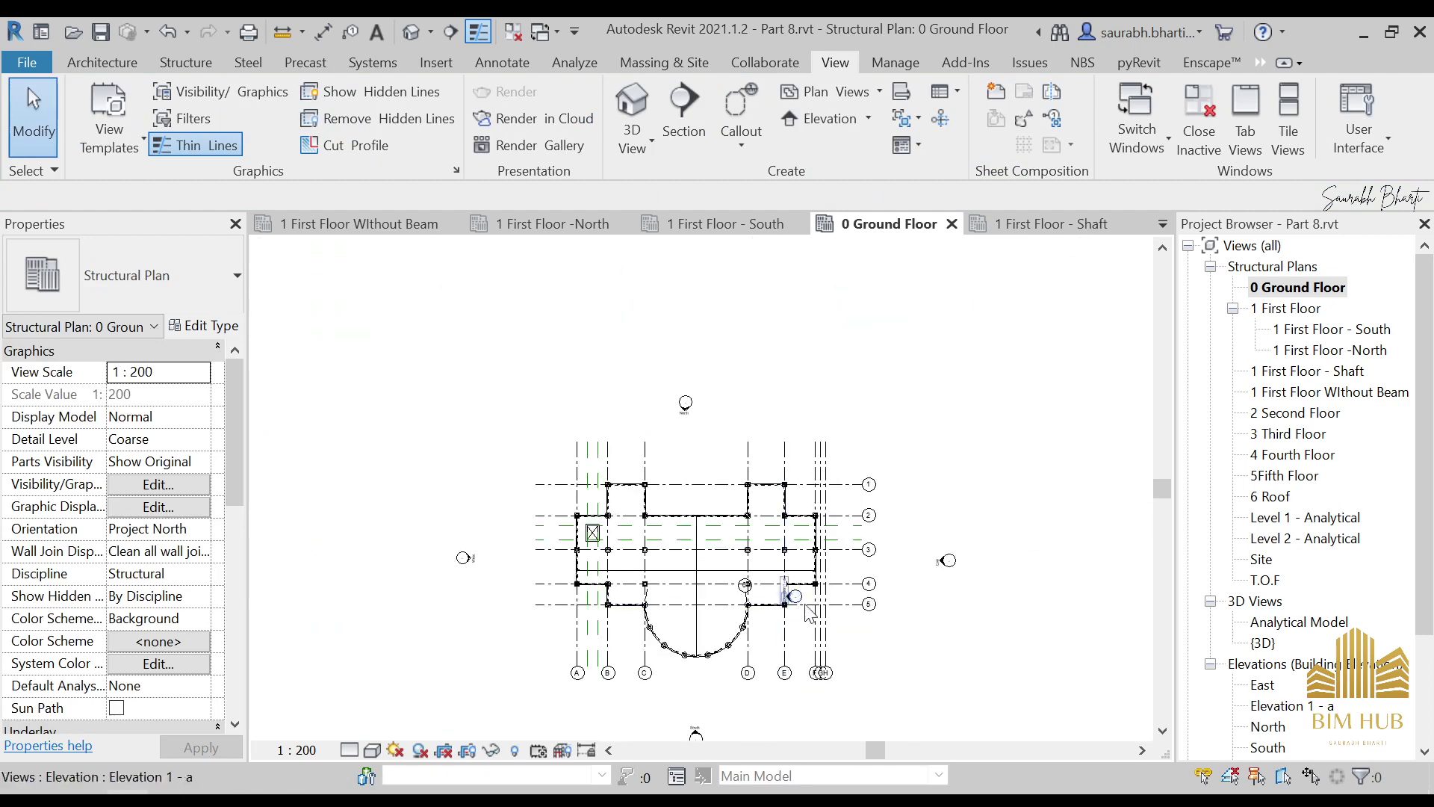
pyautogui.scroll(4, 799, 613)
pyautogui.scroll(4, 800, 618)
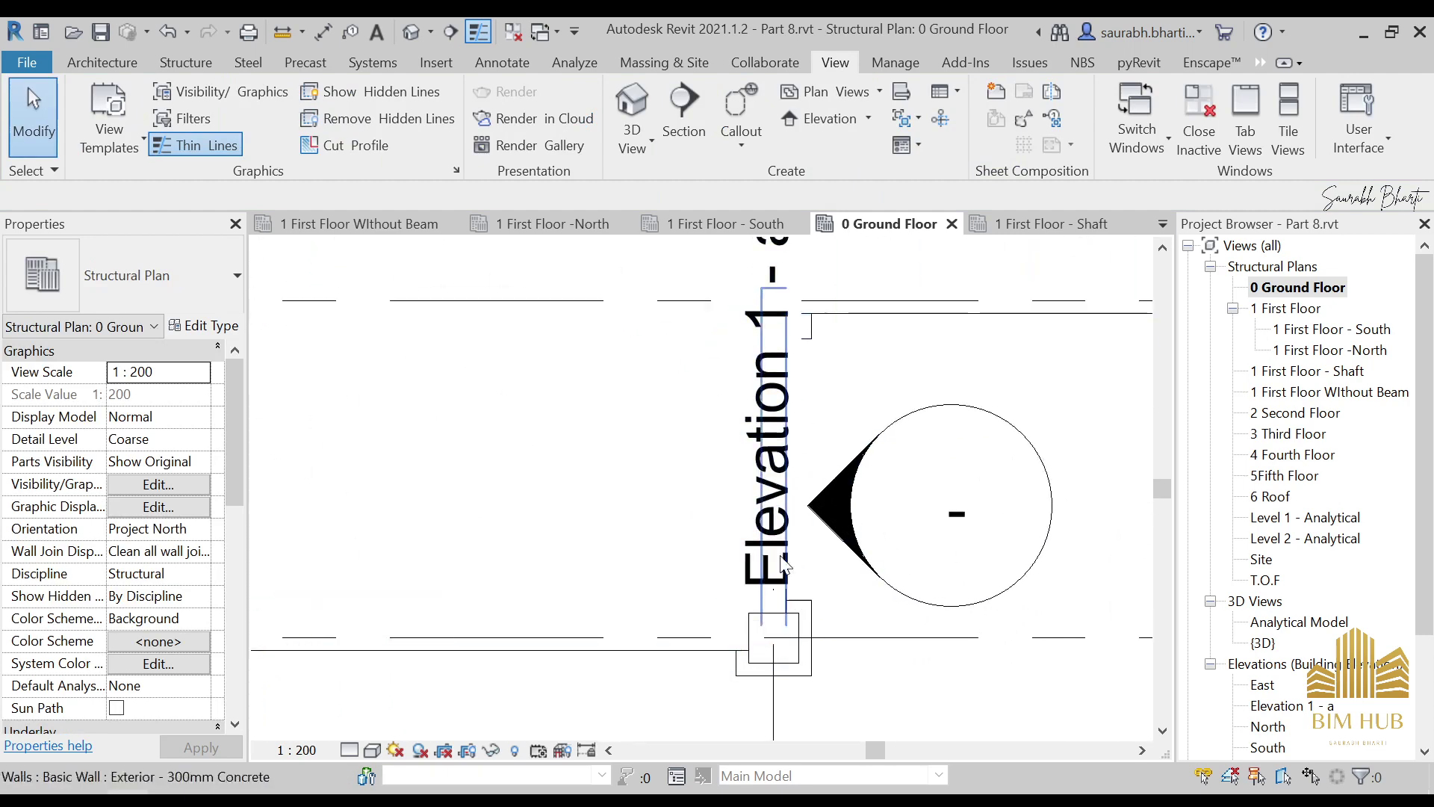
pyautogui.click(814, 521)
pyautogui.scroll(-5, 815, 521)
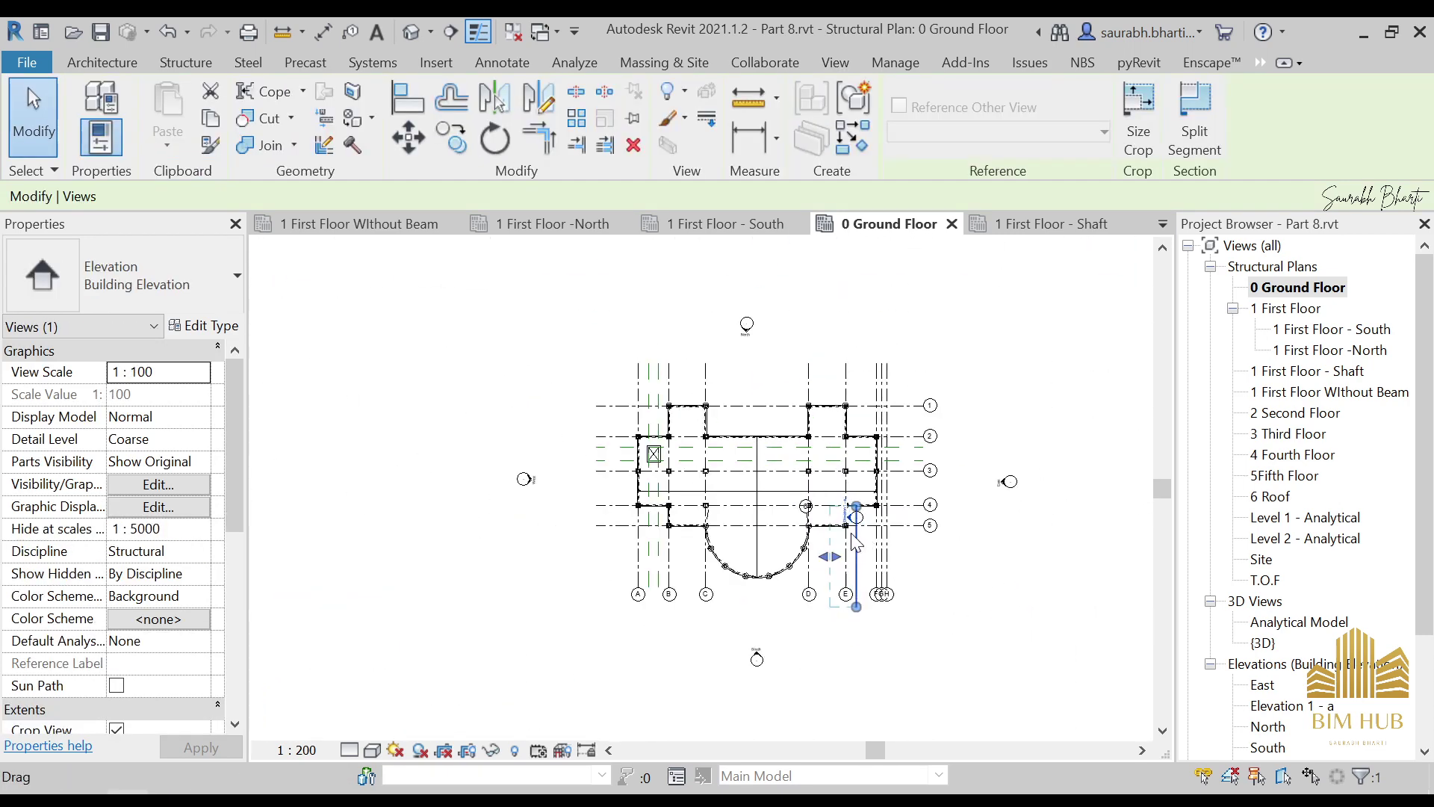
pyautogui.scroll(3, 856, 543)
pyautogui.moveTo(884, 550); pyautogui.dragTo(900, 410, button='middle')
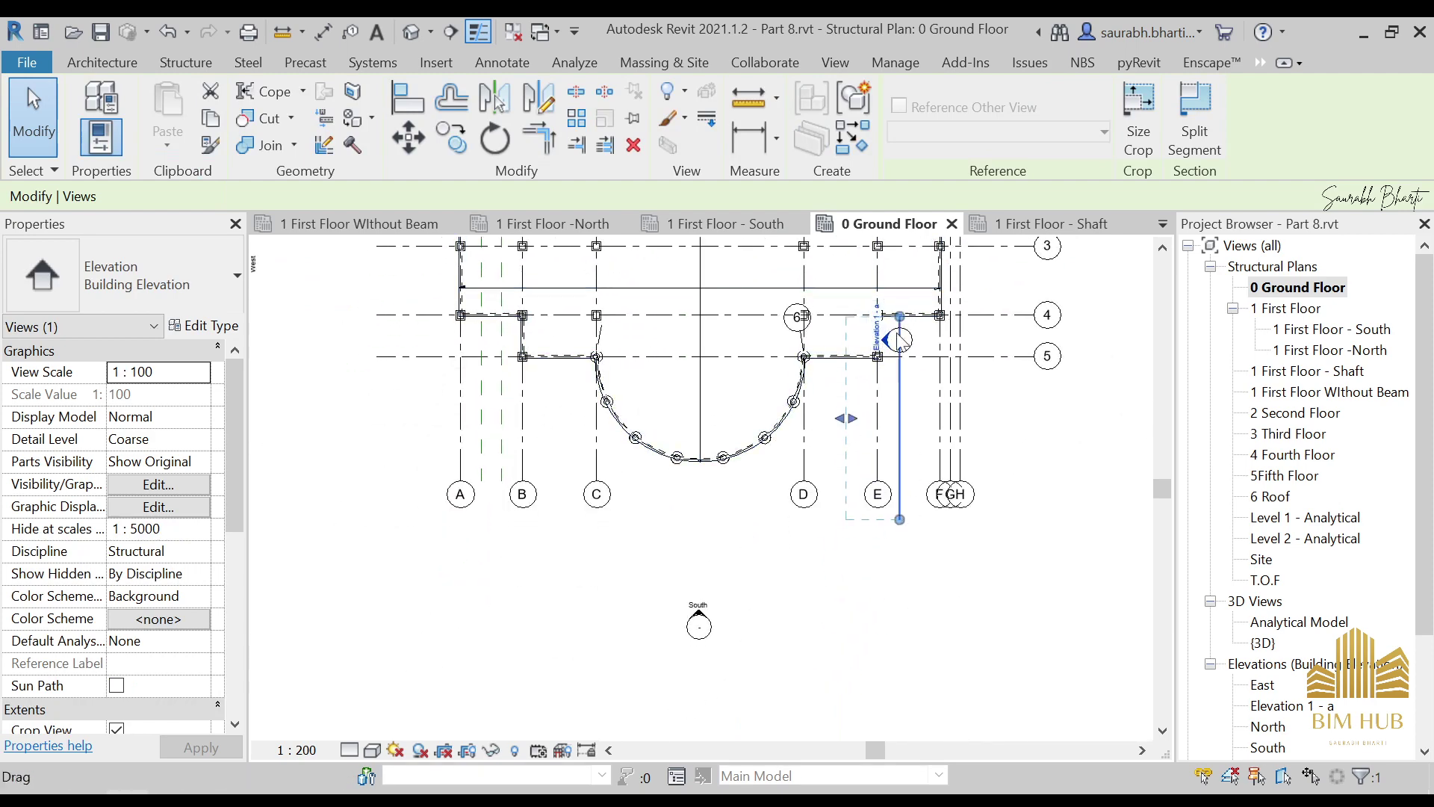
pyautogui.press('Escape')
# Open the Elevation 1 - a view from its marker to examine what it shows
pyautogui.scroll(5, 897, 335)
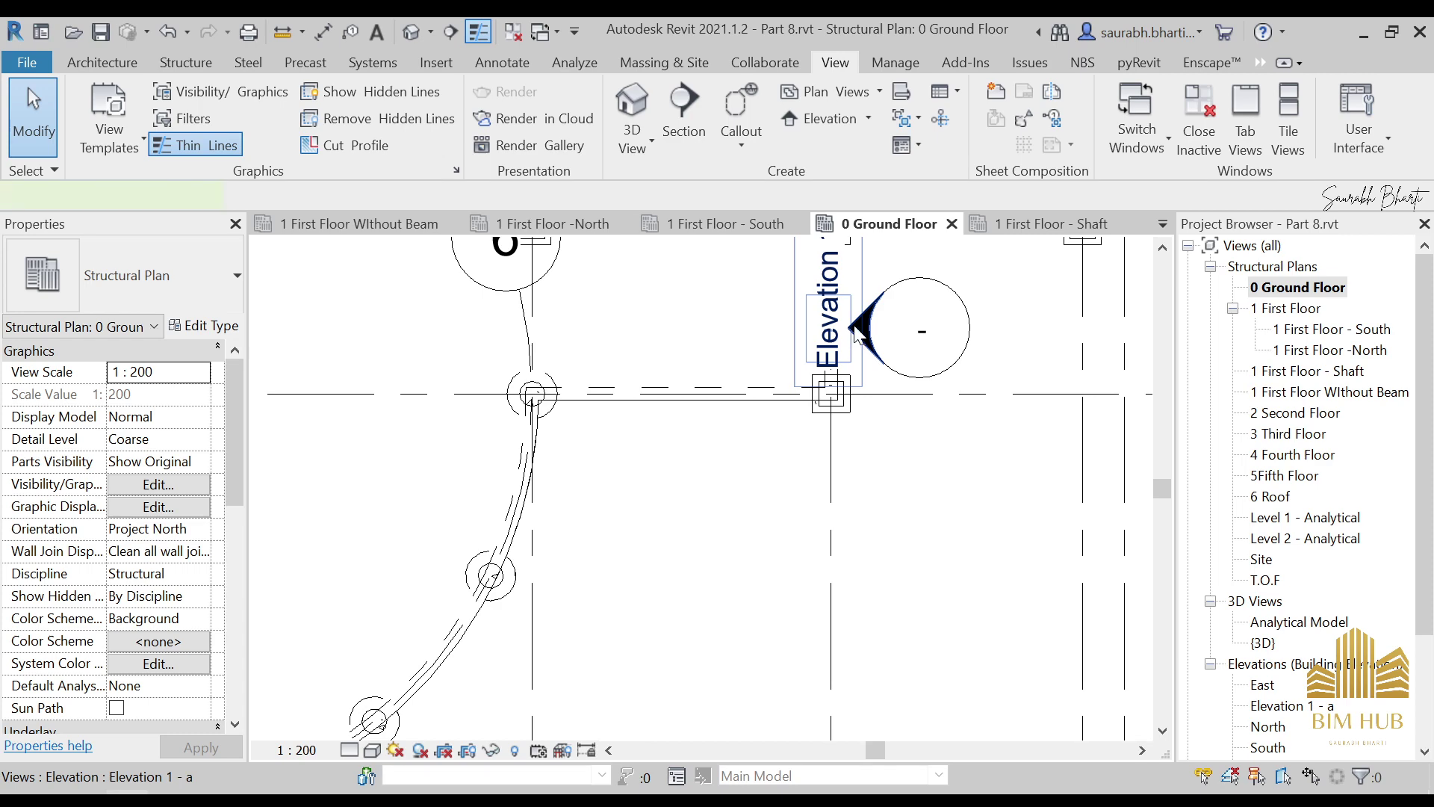
pyautogui.click(858, 334)
pyautogui.scroll(-5, 864, 330)
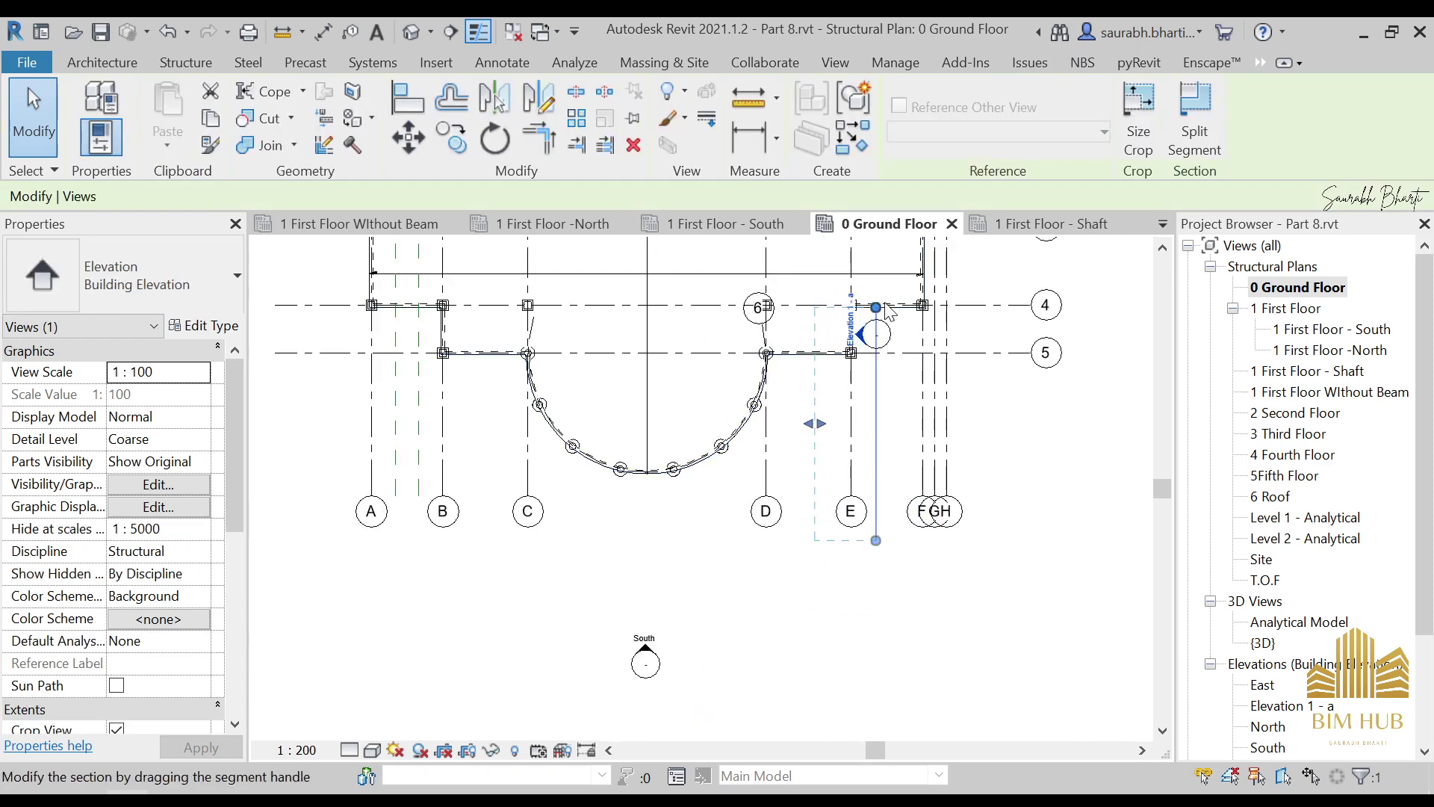
pyautogui.moveTo(877, 348); pyautogui.dragTo(878, 352)
pyautogui.doubleClick(873, 336)
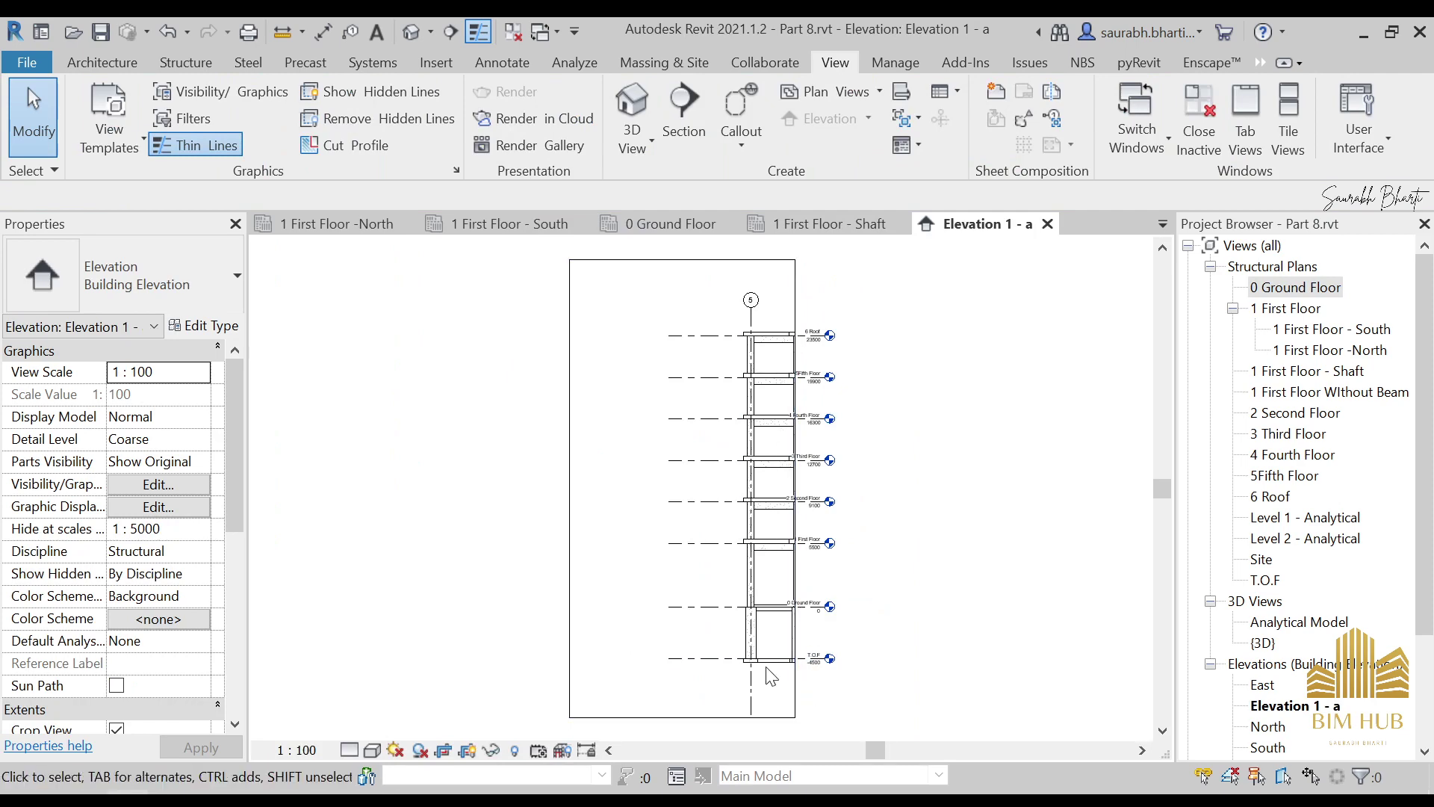
# Return to the 0 Ground Floor plan and stretch the Elevation 1 - a view line past grid 1 to span the whole building
pyautogui.doubleClick(1296, 287)
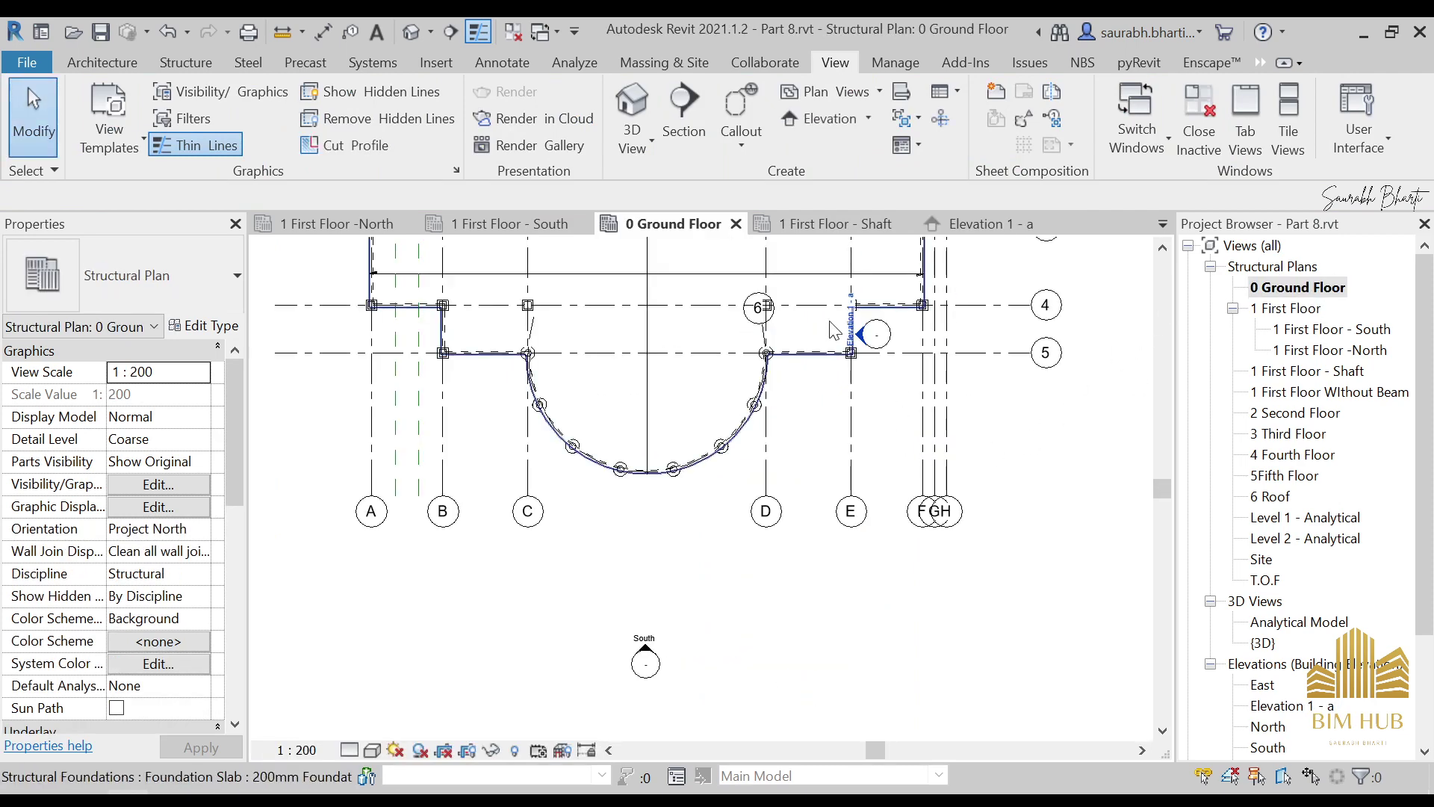
pyautogui.scroll(3, 852, 332)
pyautogui.moveTo(857, 348); pyautogui.dragTo(859, 485, button='middle')
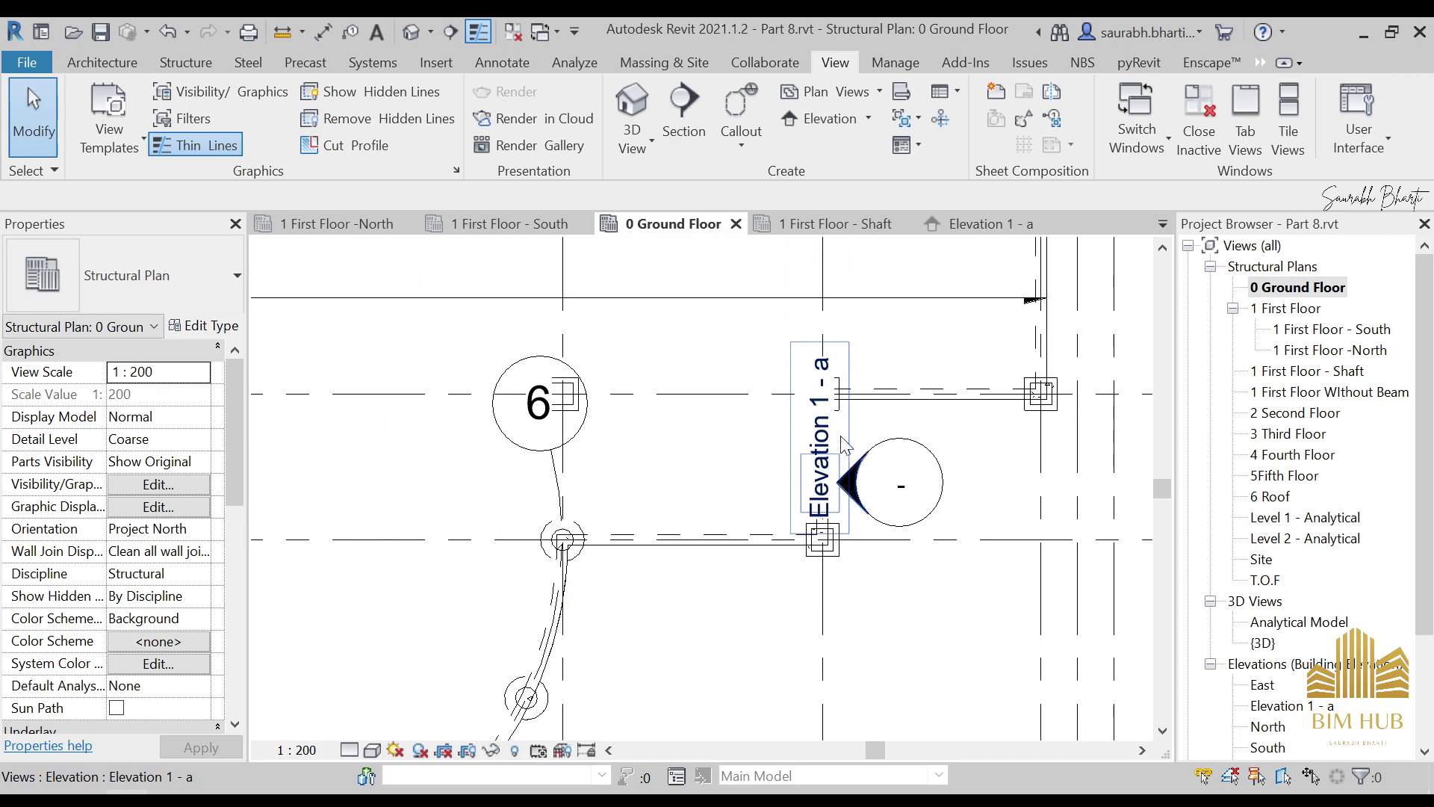
pyautogui.click(847, 486)
pyautogui.scroll(-4, 848, 482)
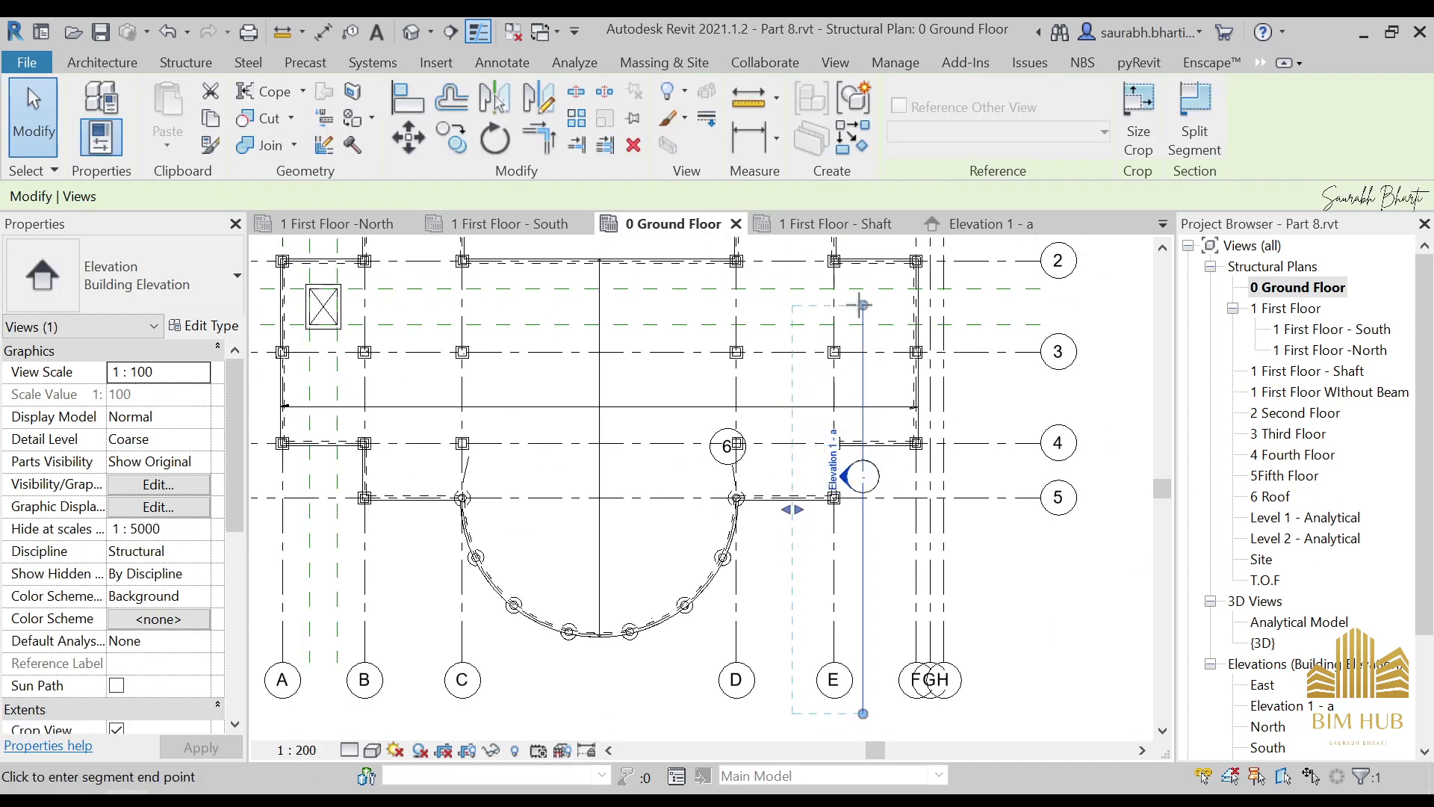
pyautogui.scroll(-5, 859, 307)
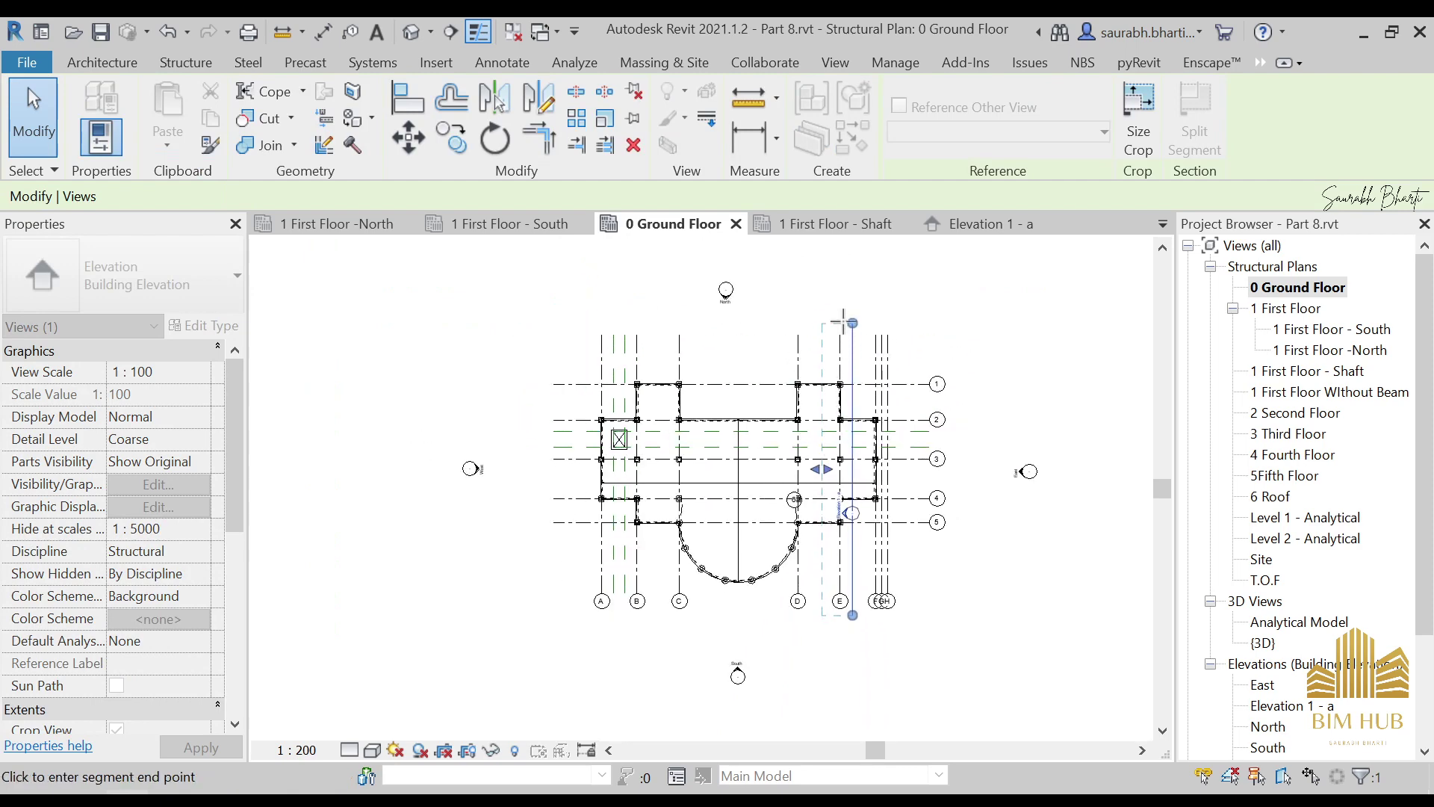
pyautogui.moveTo(843, 322); pyautogui.dragTo(846, 322)
pyautogui.press('Escape')
pyautogui.scroll(4, 861, 520)
pyautogui.click(835, 511)
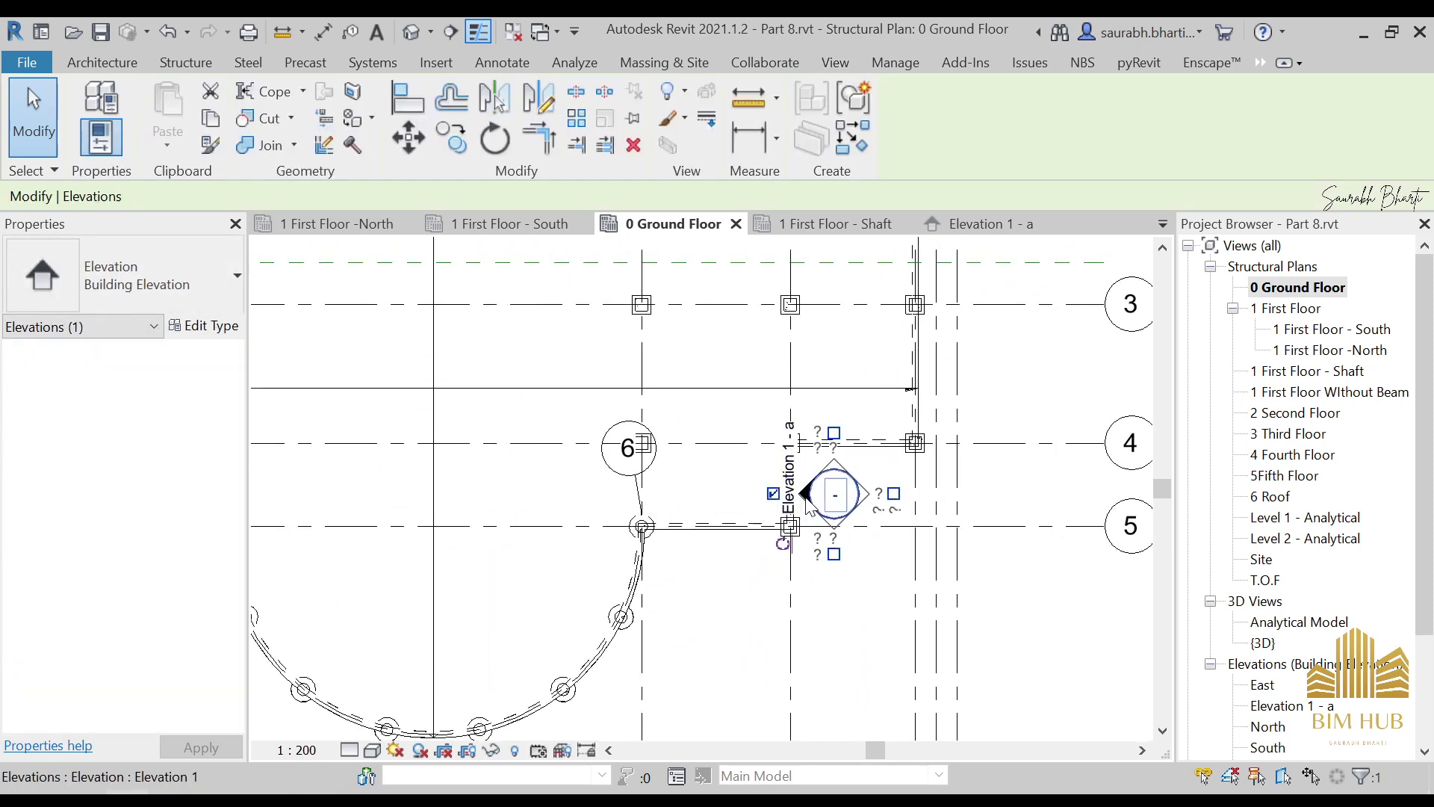
pyautogui.press('Escape')
pyautogui.click(813, 499)
pyautogui.press('Escape')
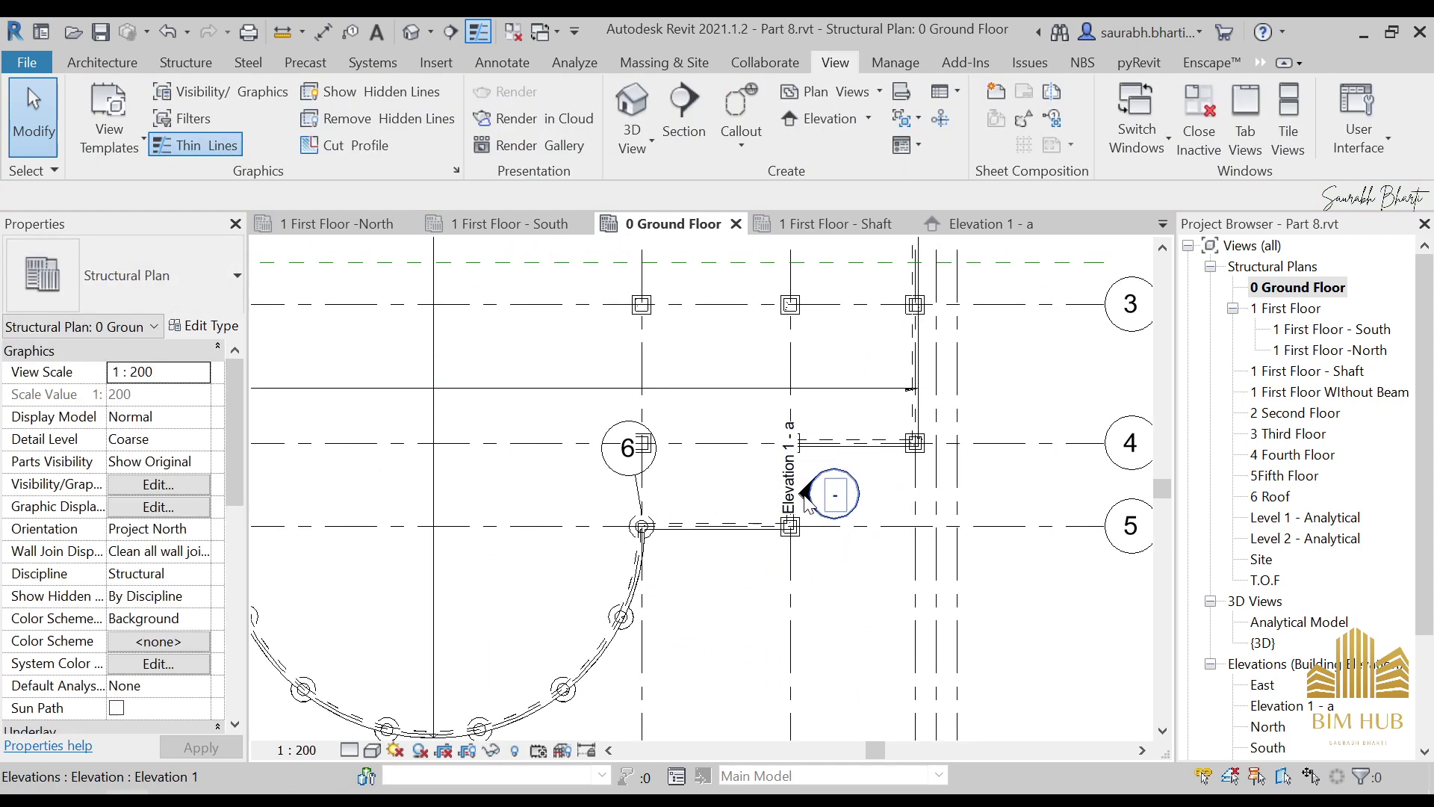
pyautogui.doubleClick(807, 519)
pyautogui.scroll(3, 825, 496)
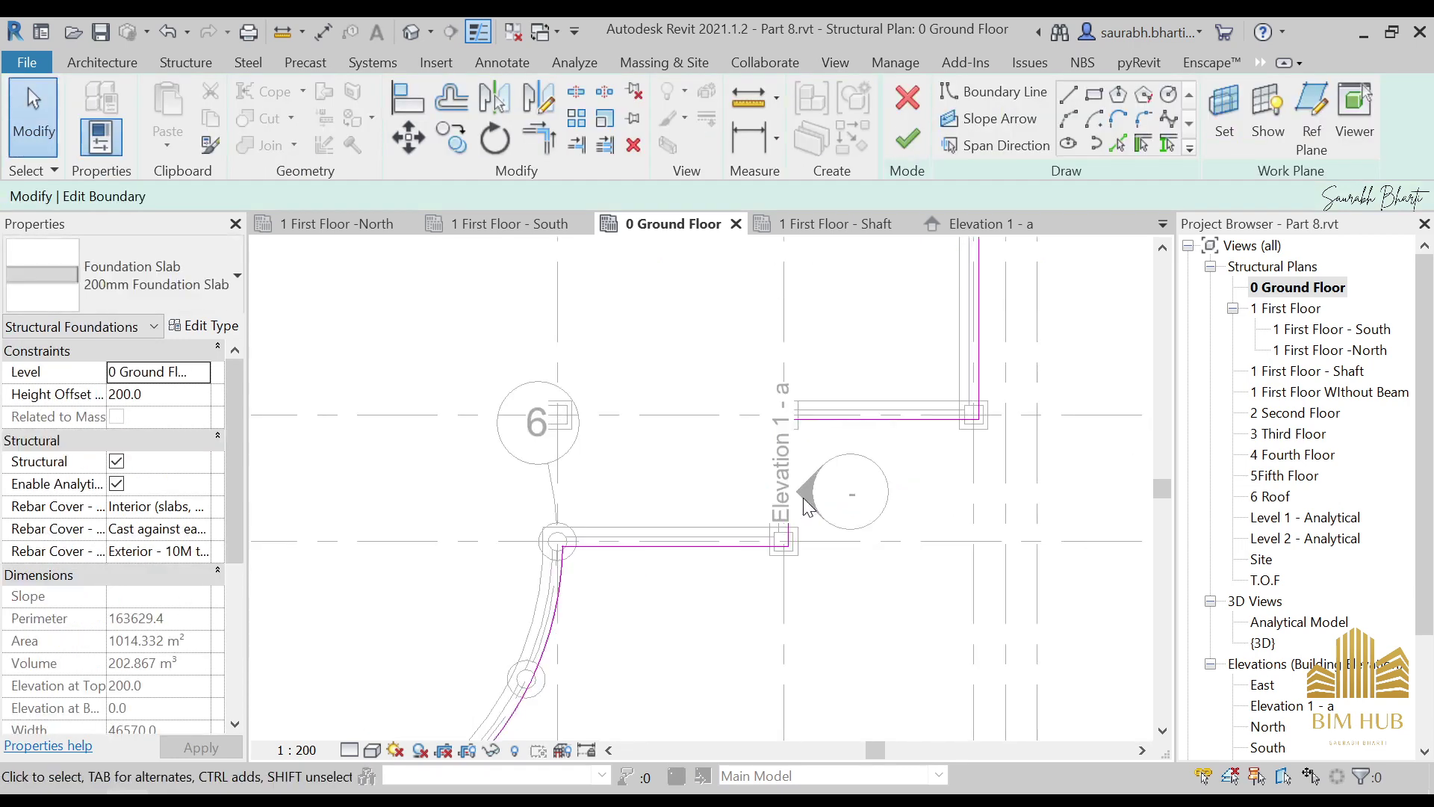
pyautogui.click(908, 139)
# Open Elevation 1 - a from its arrow again to check the widened view
pyautogui.scroll(4, 826, 478)
pyautogui.click(824, 443)
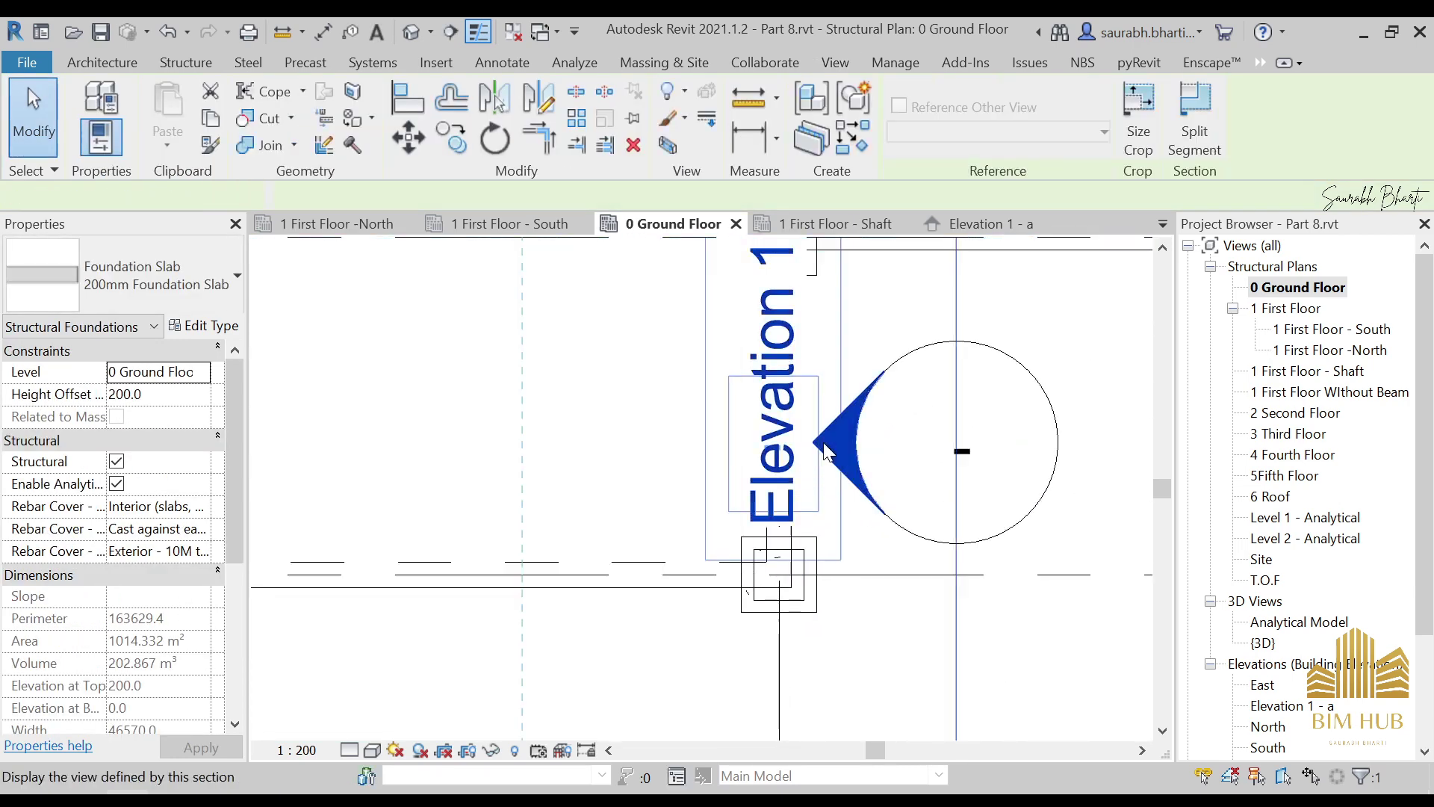
pyautogui.doubleClick(823, 442)
pyautogui.scroll(-3, 829, 434)
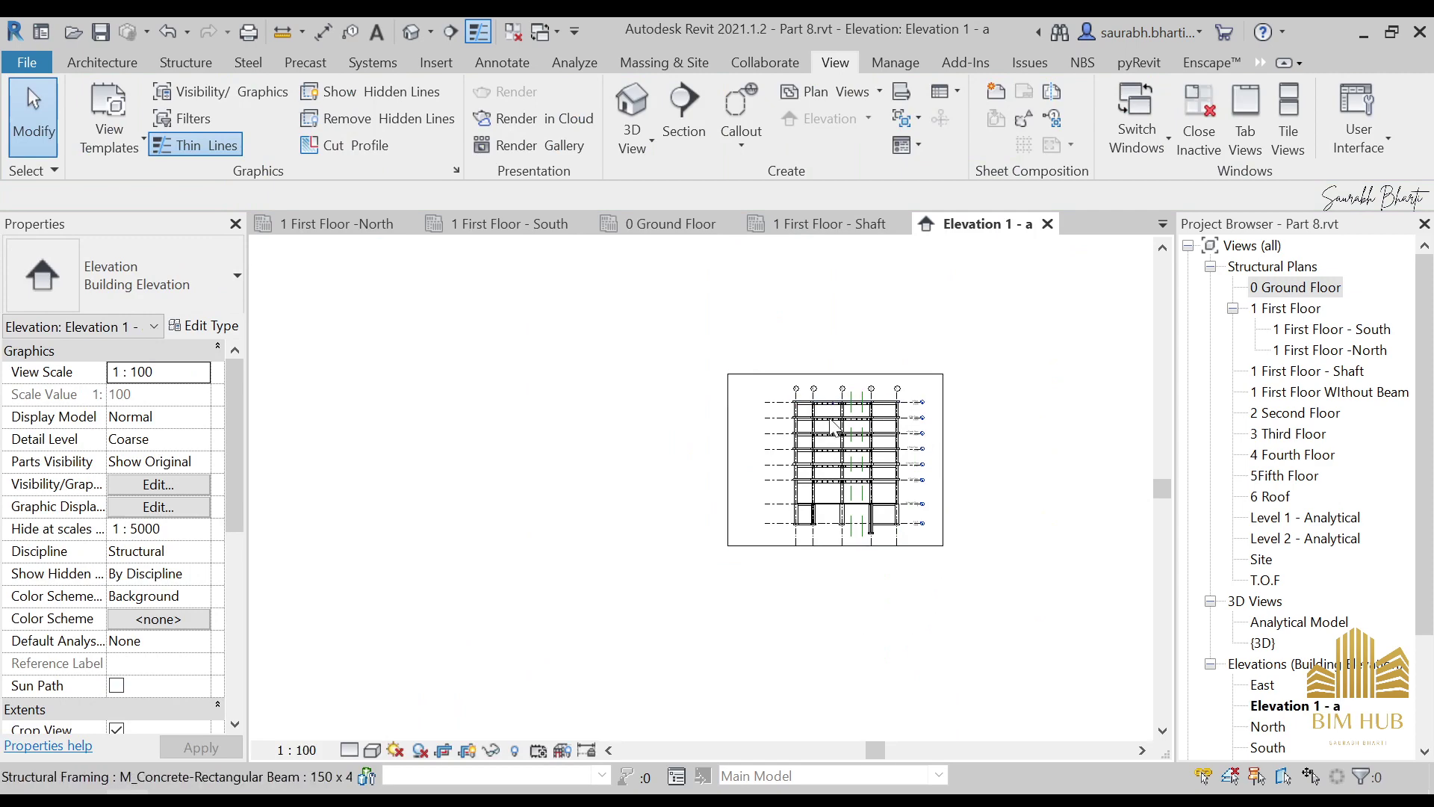
# Return to the 0 Ground Floor plan and extend the Elevation 1 - a view depth to the middle of the building
pyautogui.doubleClick(1304, 287)
pyautogui.scroll(-3, 822, 526)
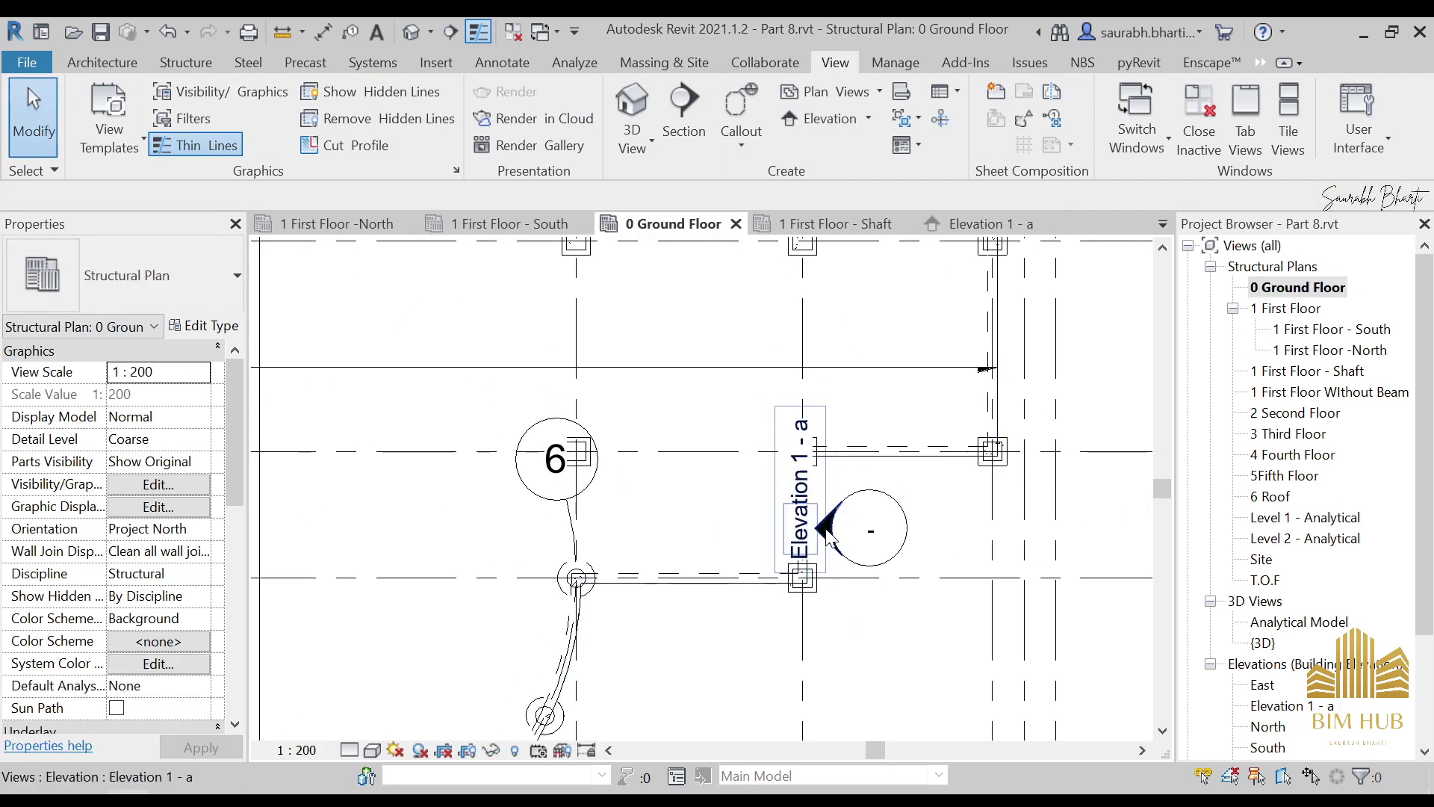
pyautogui.click(824, 541)
pyautogui.scroll(-3, 822, 523)
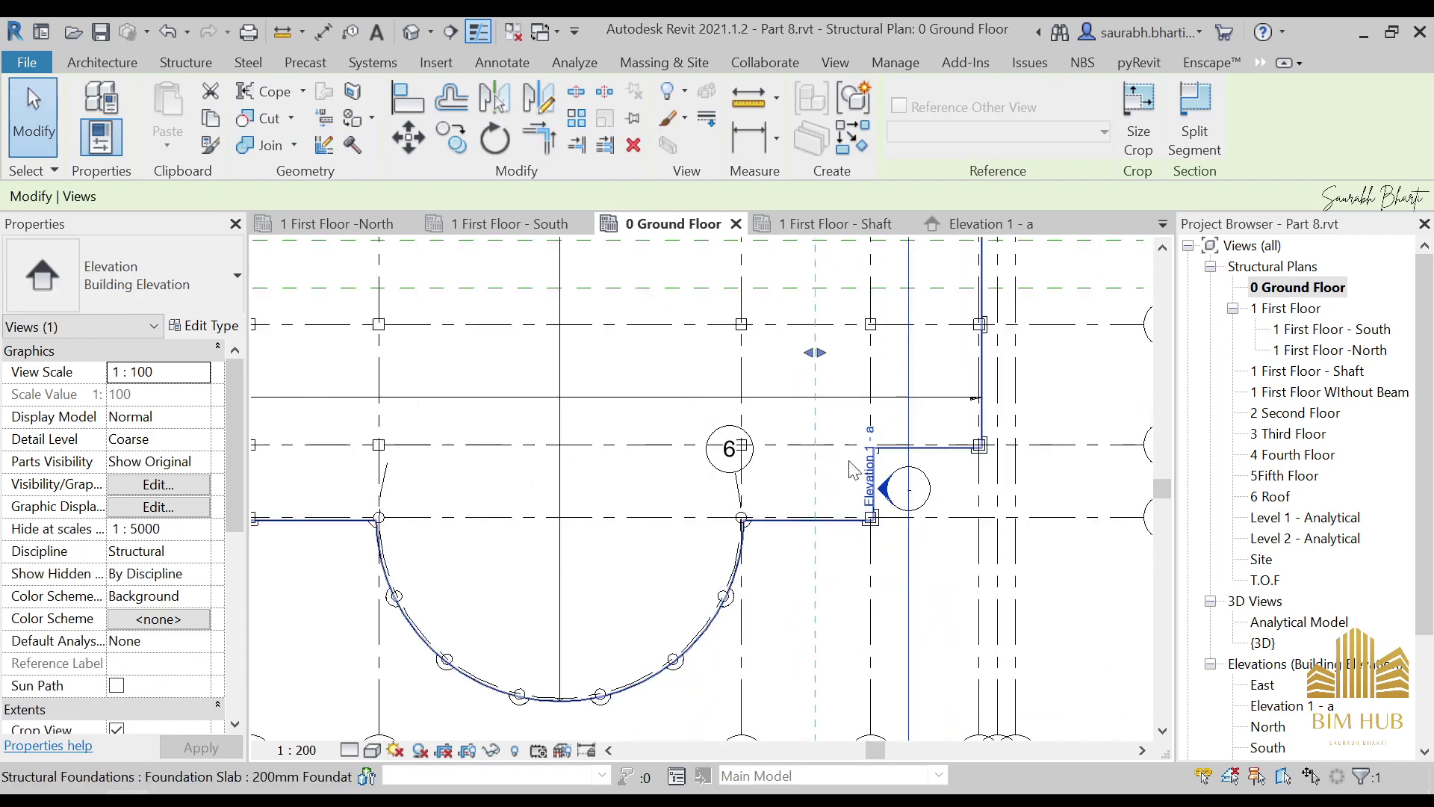
pyautogui.moveTo(808, 364); pyautogui.dragTo(601, 363)
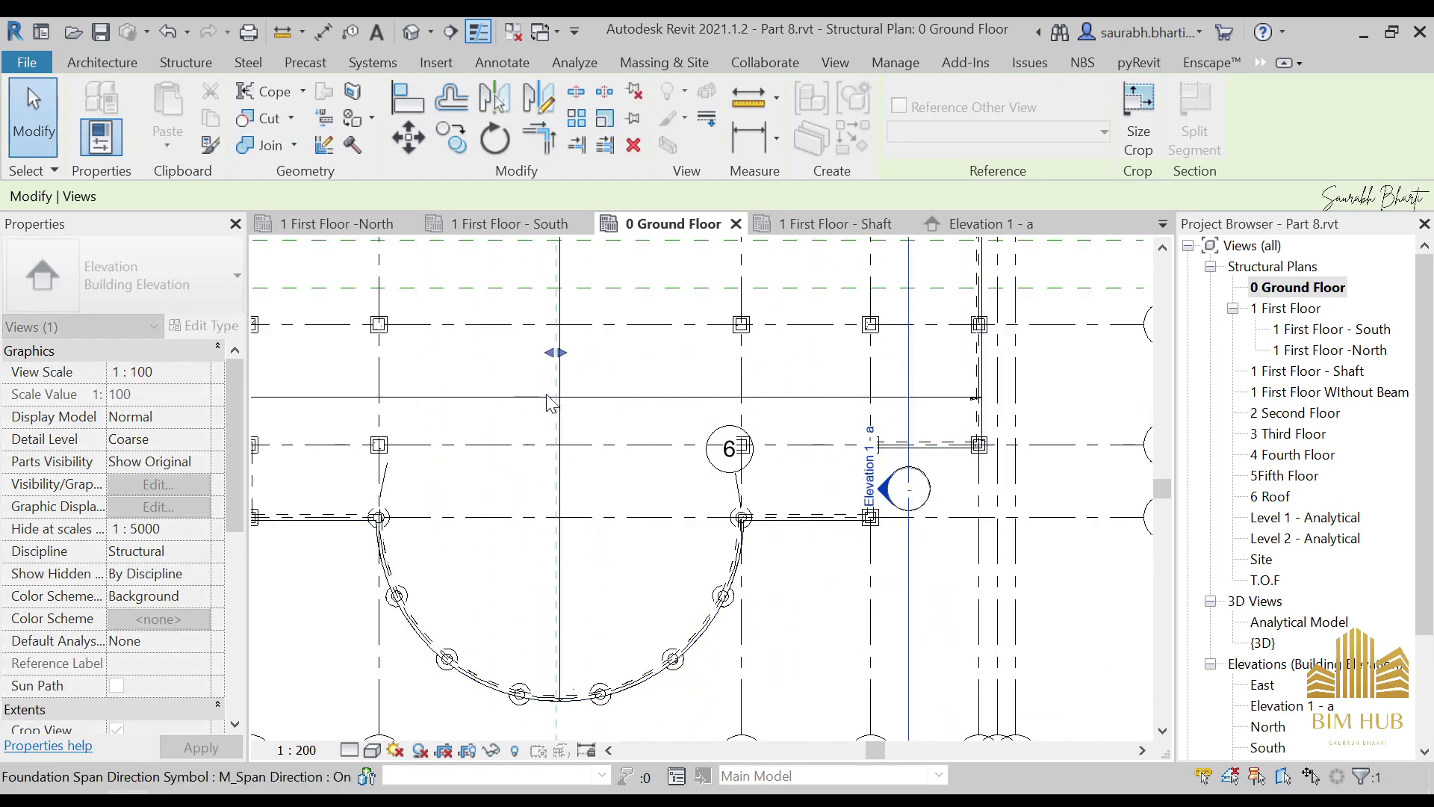
pyautogui.moveTo(551, 403); pyautogui.dragTo(540, 390)
pyautogui.scroll(-3, 644, 466)
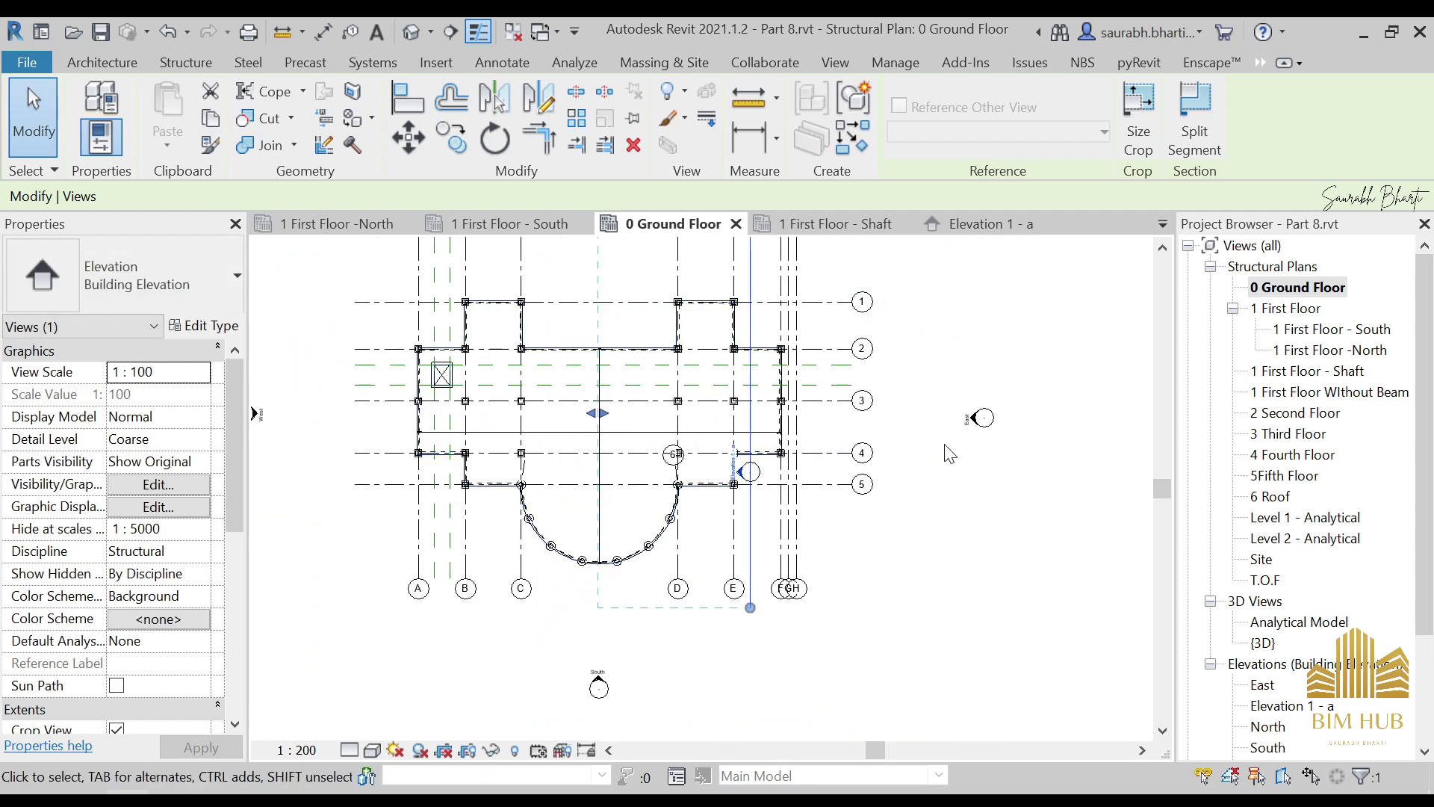
# Shorten both ends of the Elevation 1 - a width line so it still spans from beyond grid 1 to past the curved wall
pyautogui.moveTo(778, 413); pyautogui.dragTo(805, 481, button='middle')
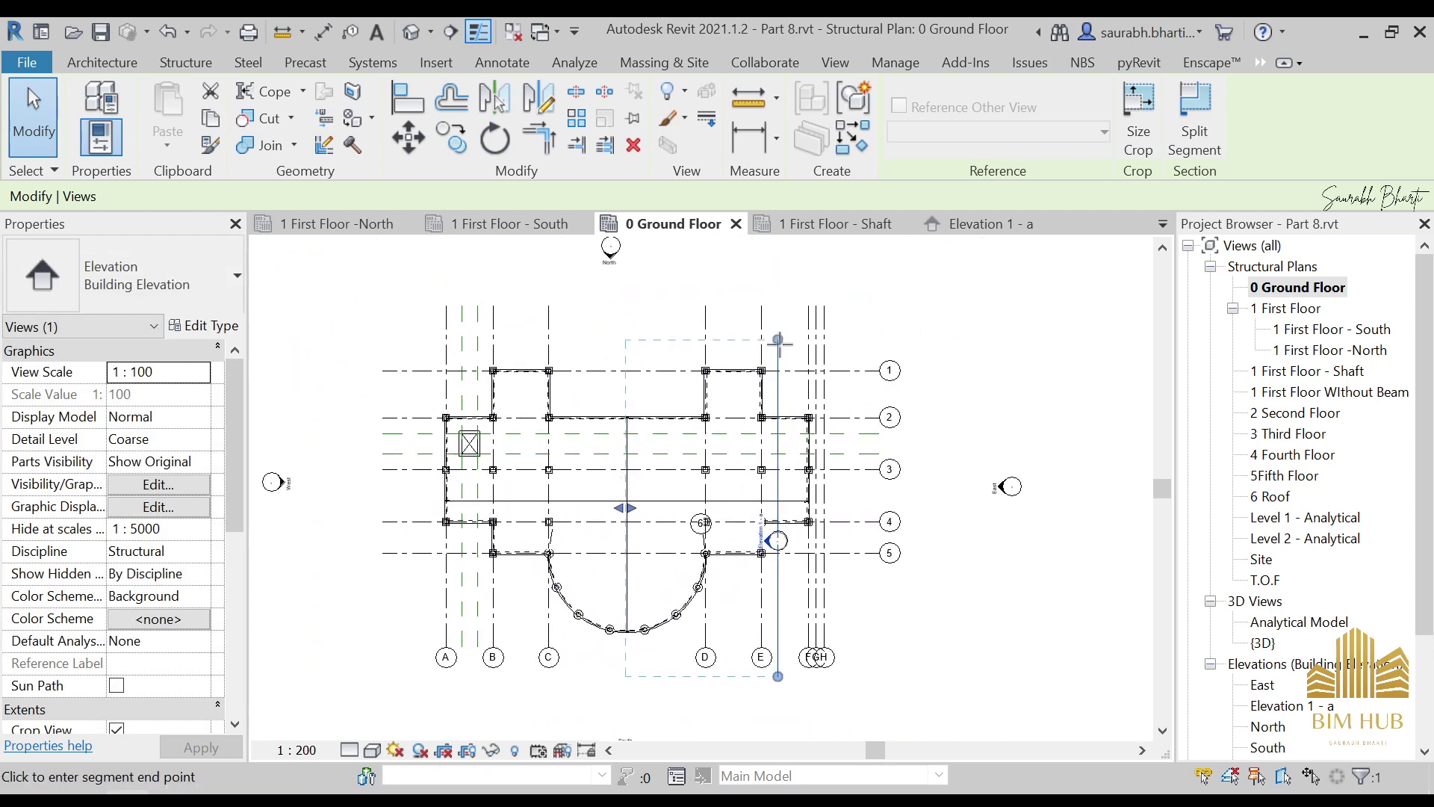
pyautogui.moveTo(778, 343); pyautogui.dragTo(780, 366)
pyautogui.moveTo(780, 676)
pyautogui.mouseDown()
pyautogui.moveTo(784, 623)
pyautogui.moveTo(779, 656)
pyautogui.mouseUp()
pyautogui.press('Escape')
pyautogui.scroll(2, 777, 658)
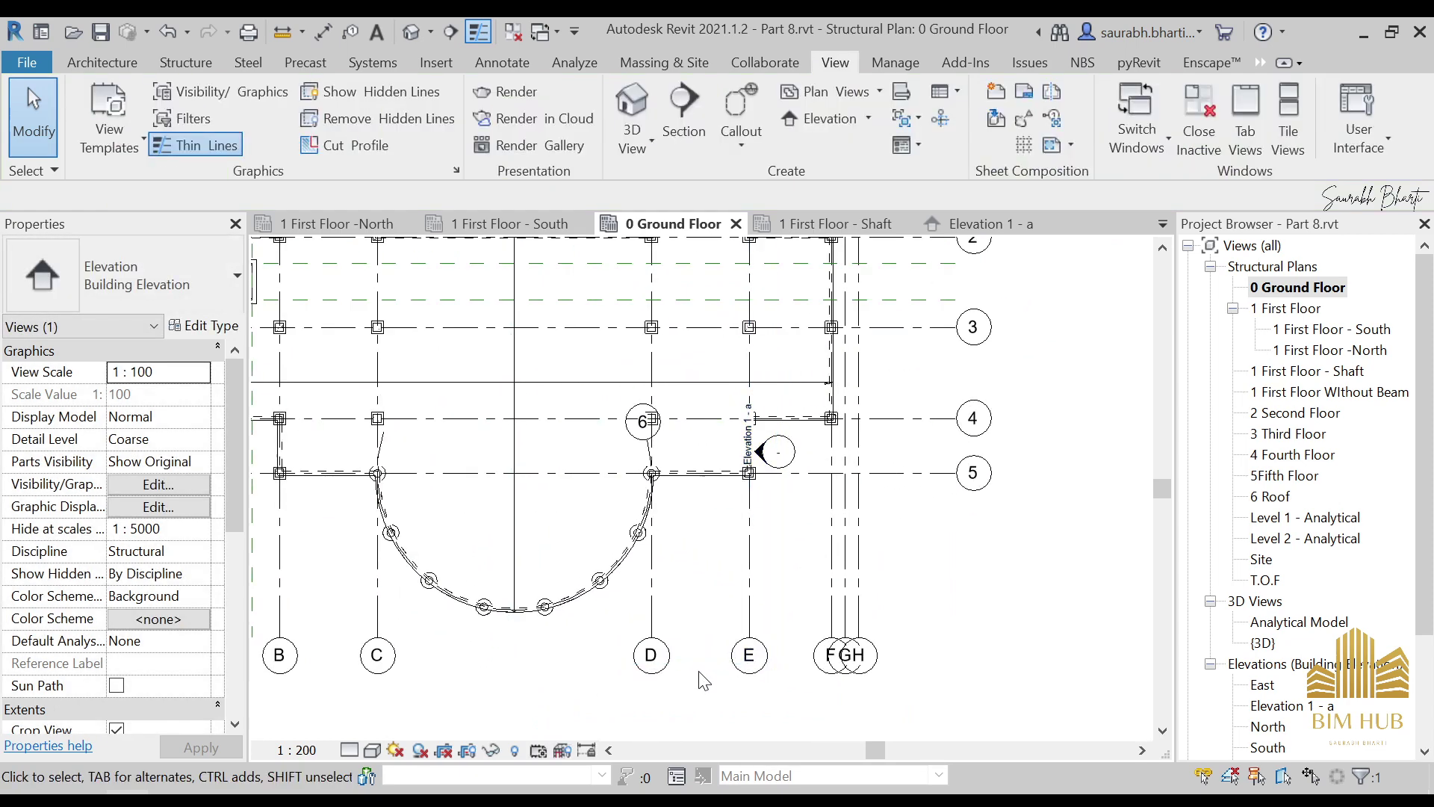
# Reselect the Elevation 1 - a arrow and shift its view width line slightly toward the north side of the plan
pyautogui.scroll(4, 756, 457)
pyautogui.click(756, 457)
pyautogui.scroll(-3, 750, 467)
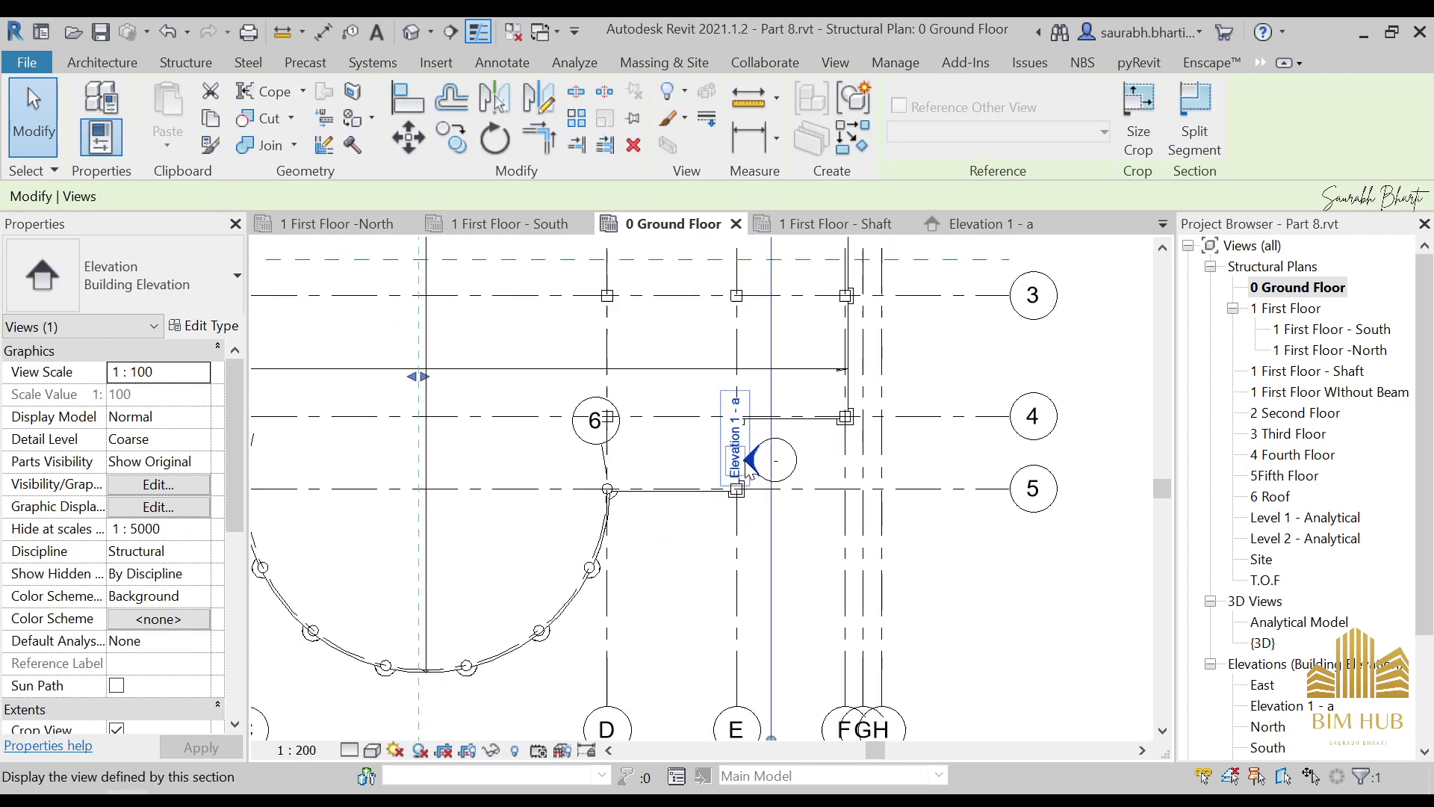
pyautogui.scroll(-3, 698, 594)
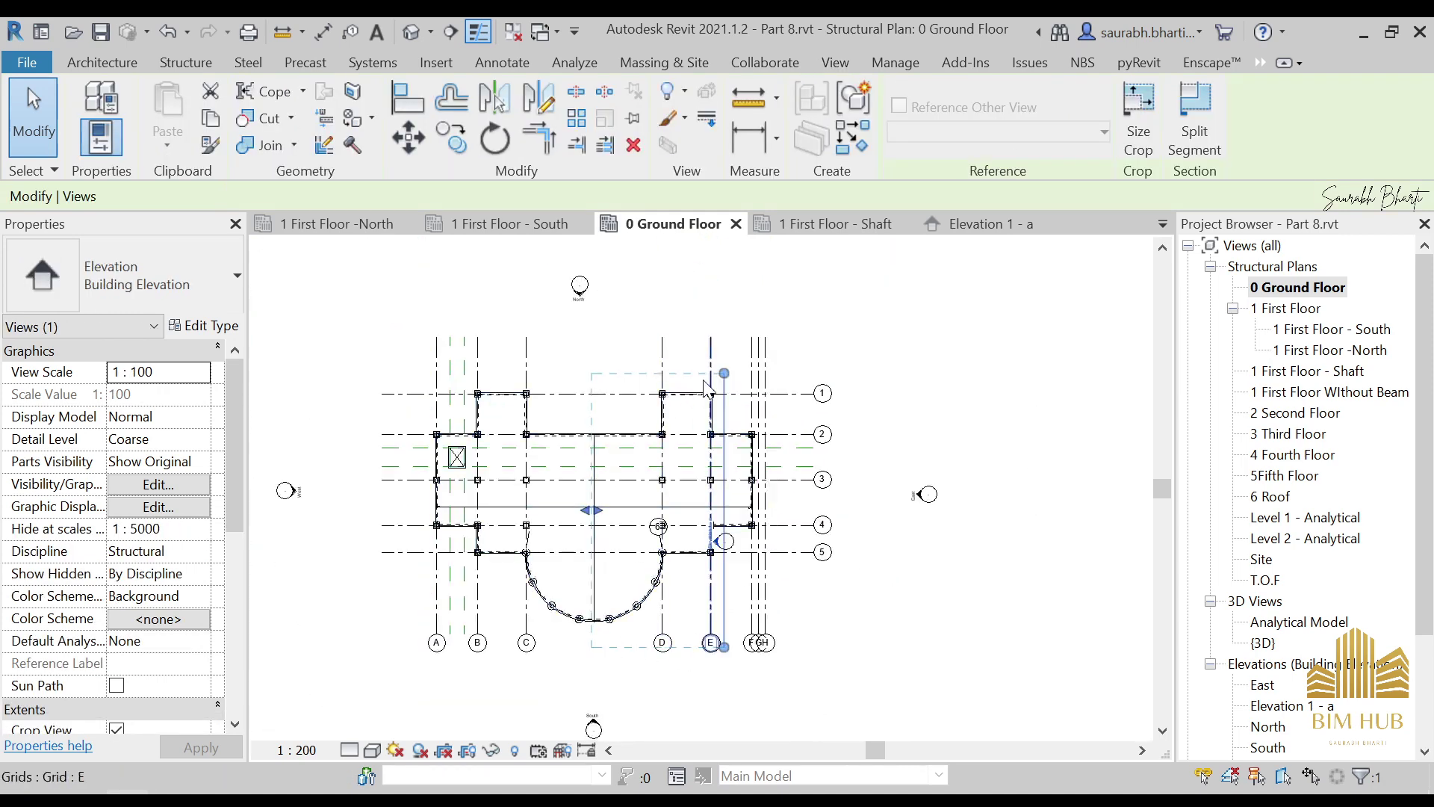
pyautogui.moveTo(725, 648); pyautogui.dragTo(725, 647)
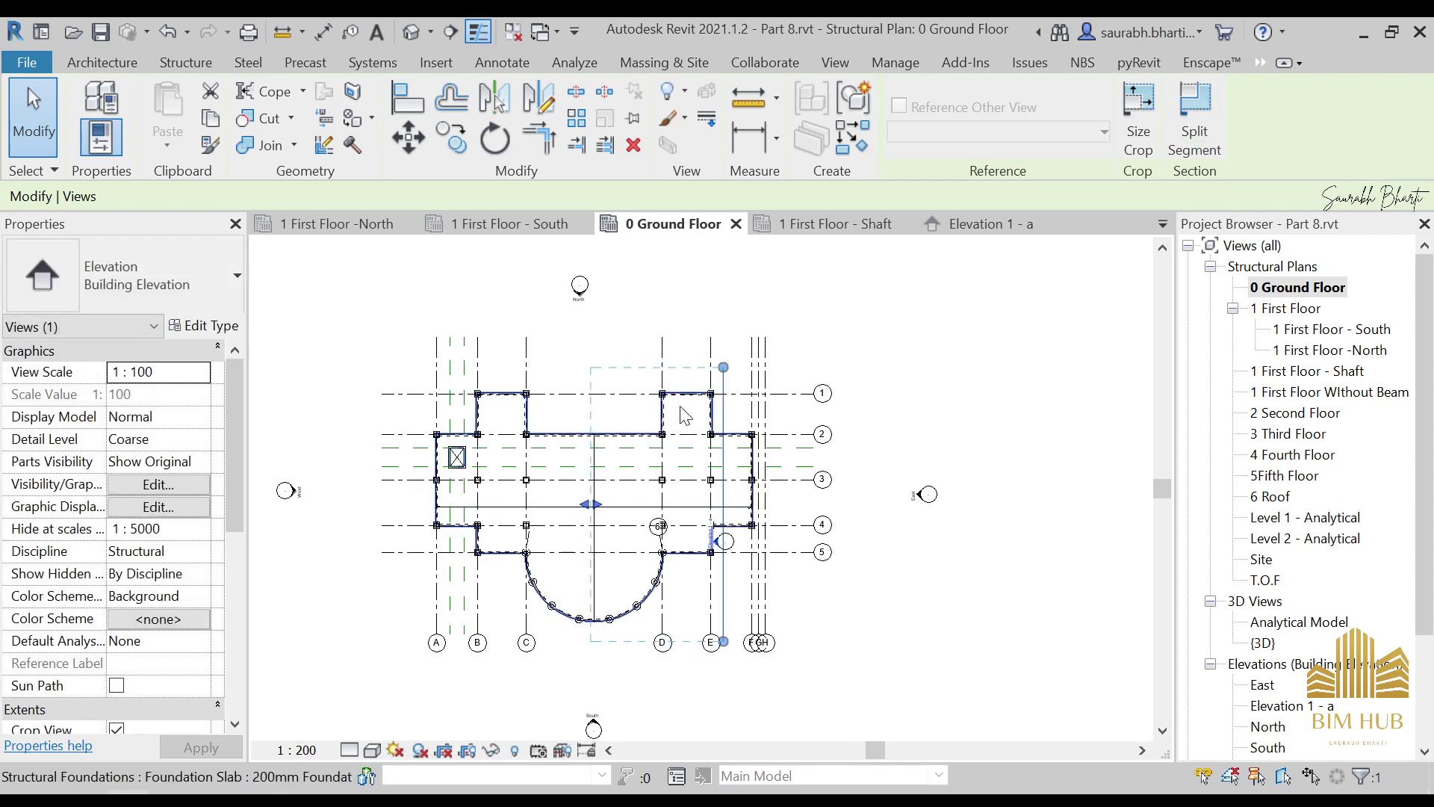
pyautogui.click(975, 484)
pyautogui.scroll(5, 780, 583)
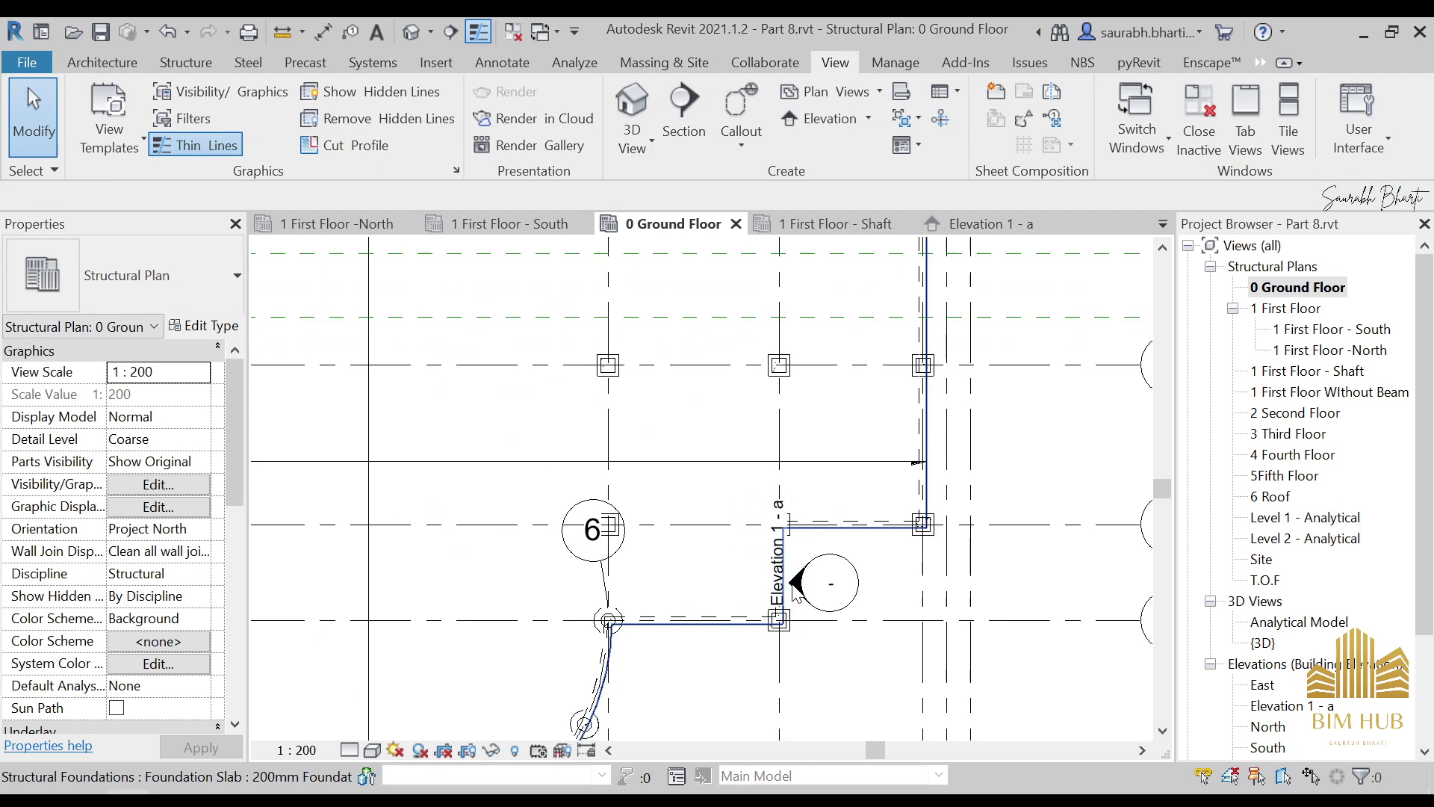
pyautogui.doubleClick(795, 590)
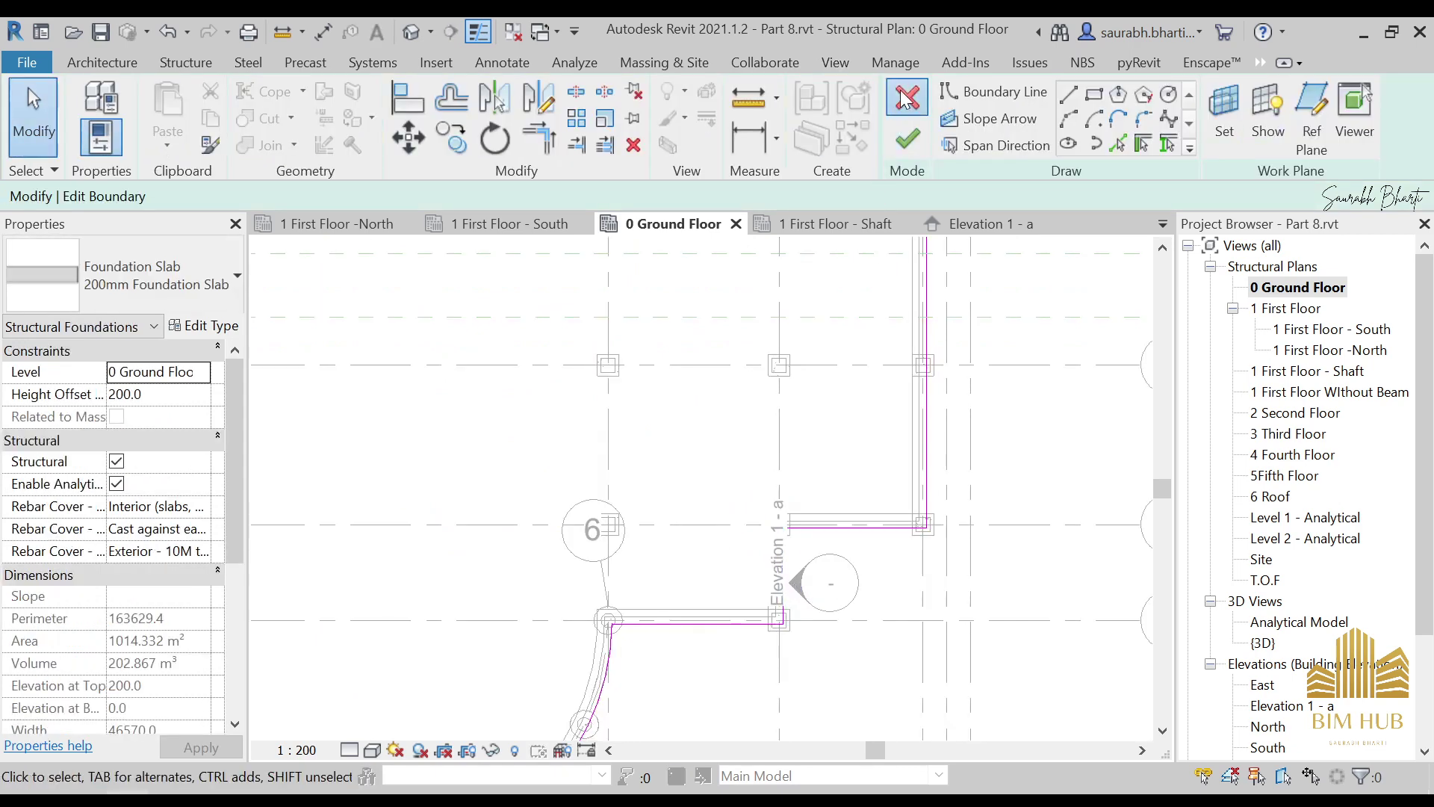
pyautogui.click(905, 98)
pyautogui.click(854, 608)
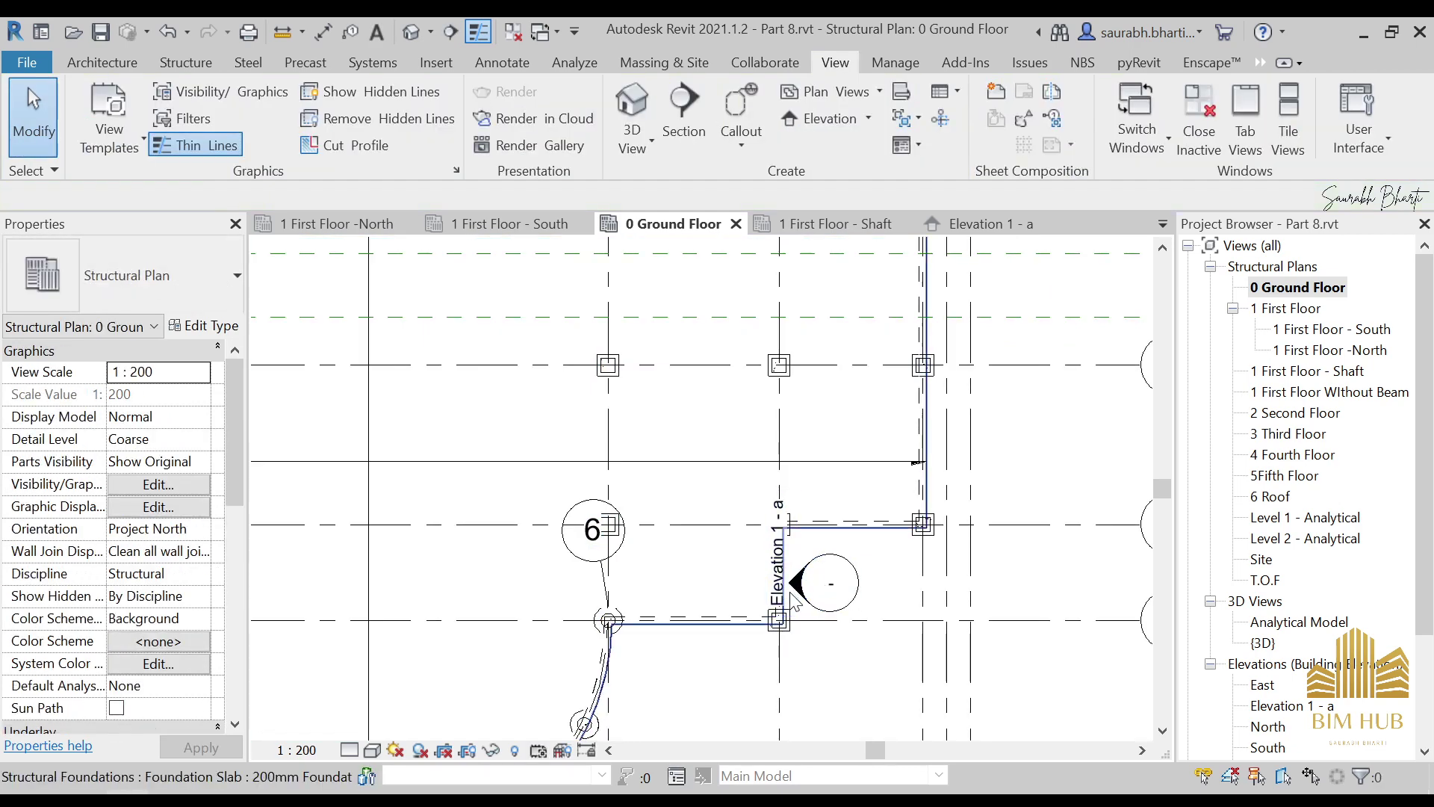
# Open Elevation 1 - a from its marker arrow to check the view with the increased depth
pyautogui.scroll(5, 816, 559)
pyautogui.doubleClick(816, 559)
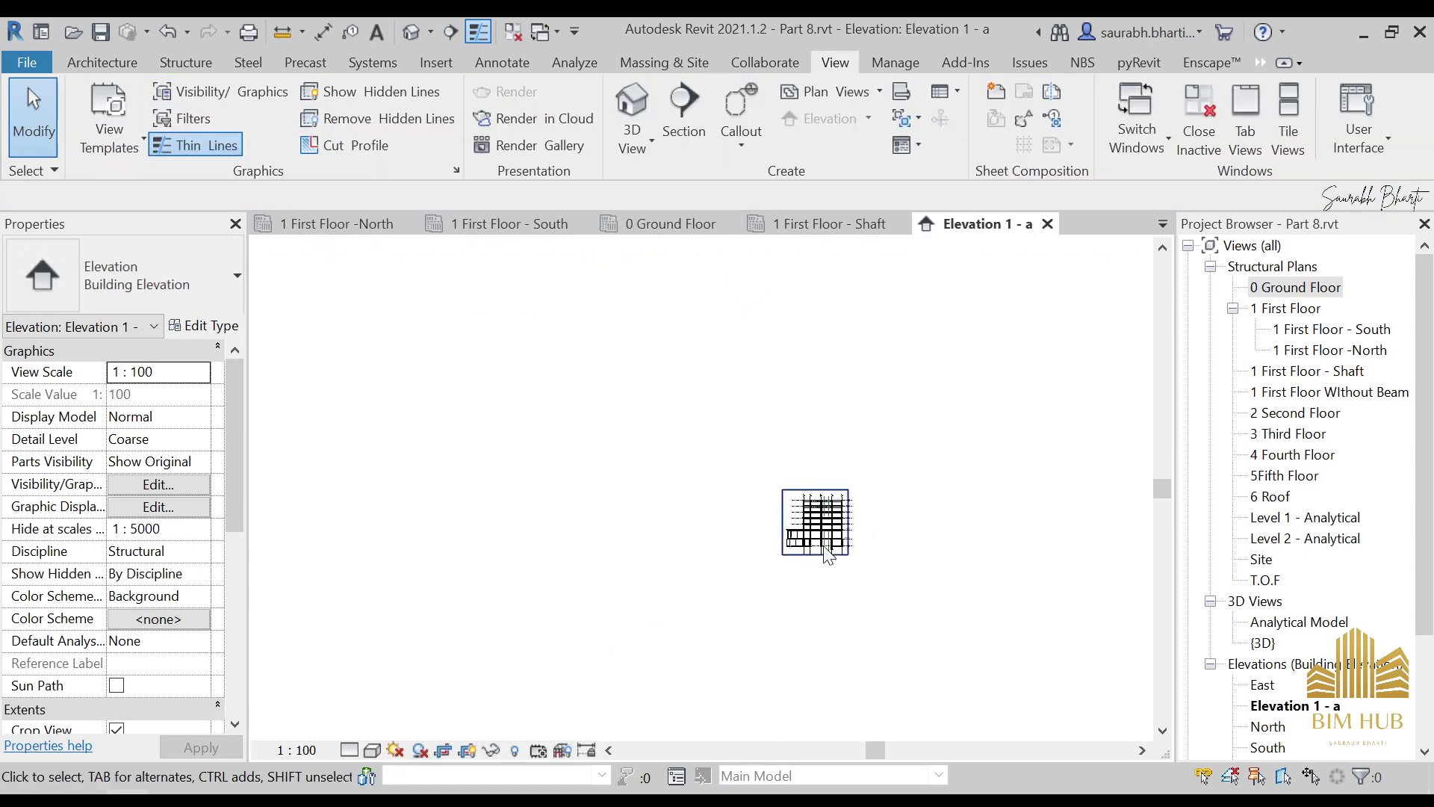
pyautogui.scroll(5, 776, 485)
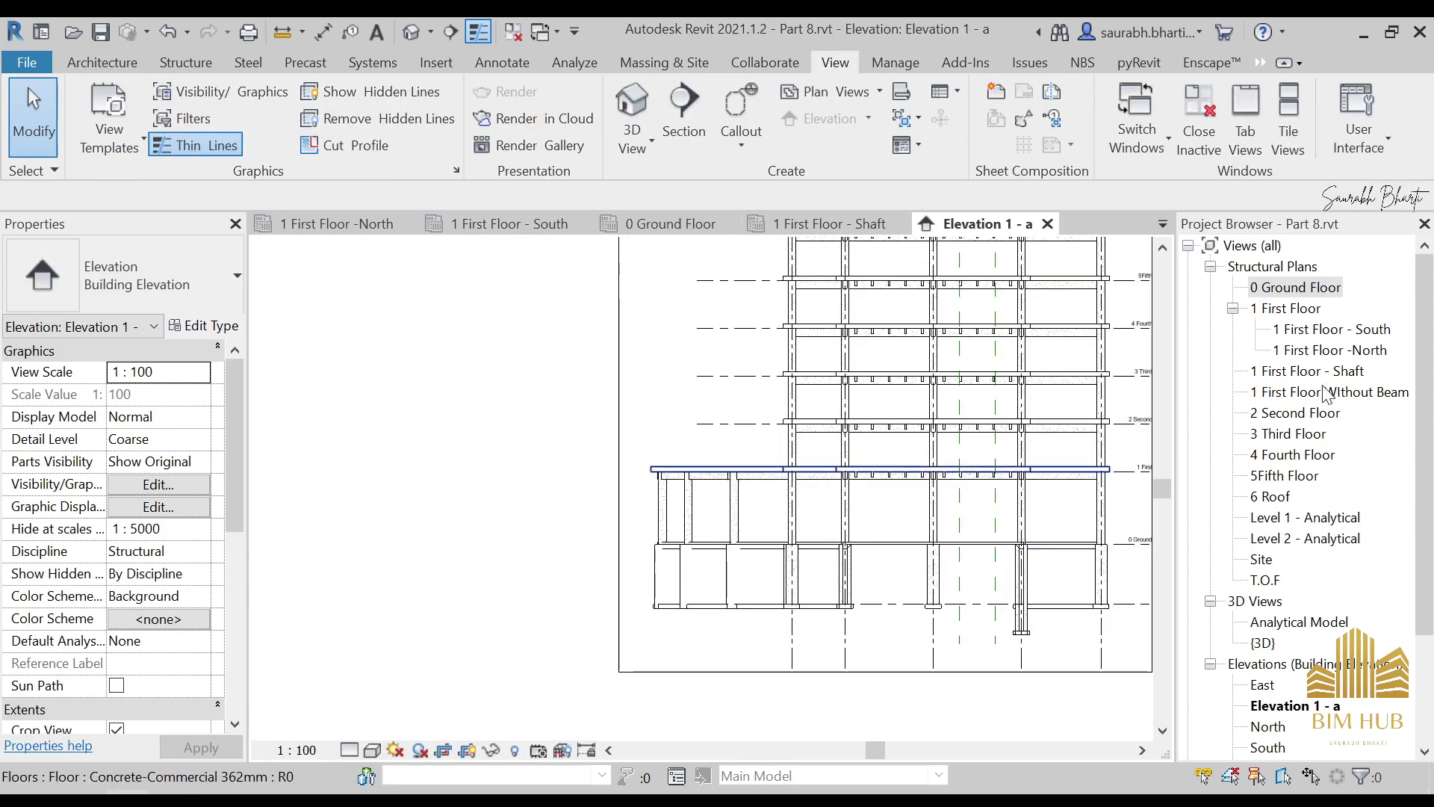
# Go back to the 0 Ground Floor plan to examine the curved part of the building within the elevation's depth
pyautogui.doubleClick(1313, 292)
pyautogui.scroll(-5, 648, 591)
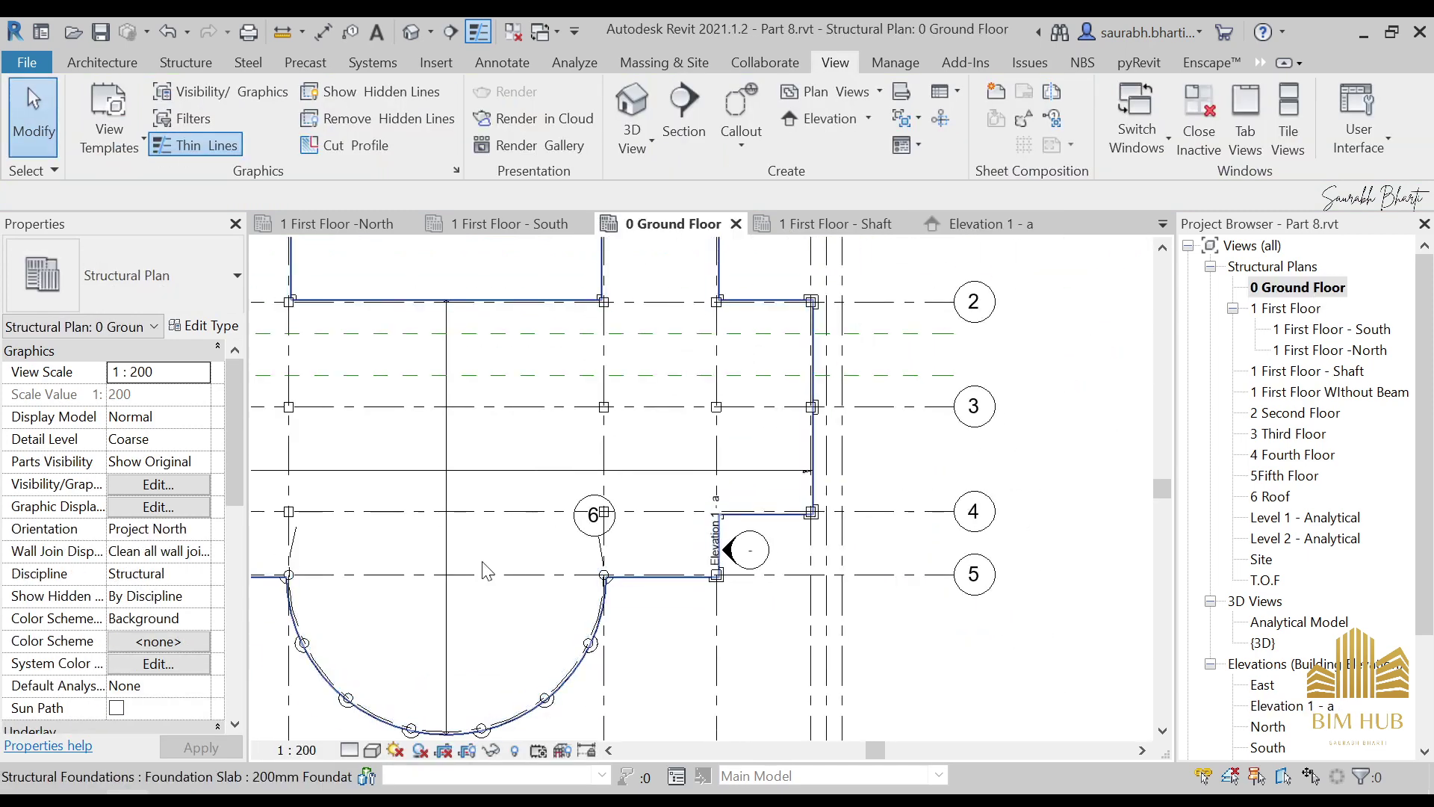
pyautogui.click(648, 590)
pyautogui.scroll(-3, 647, 523)
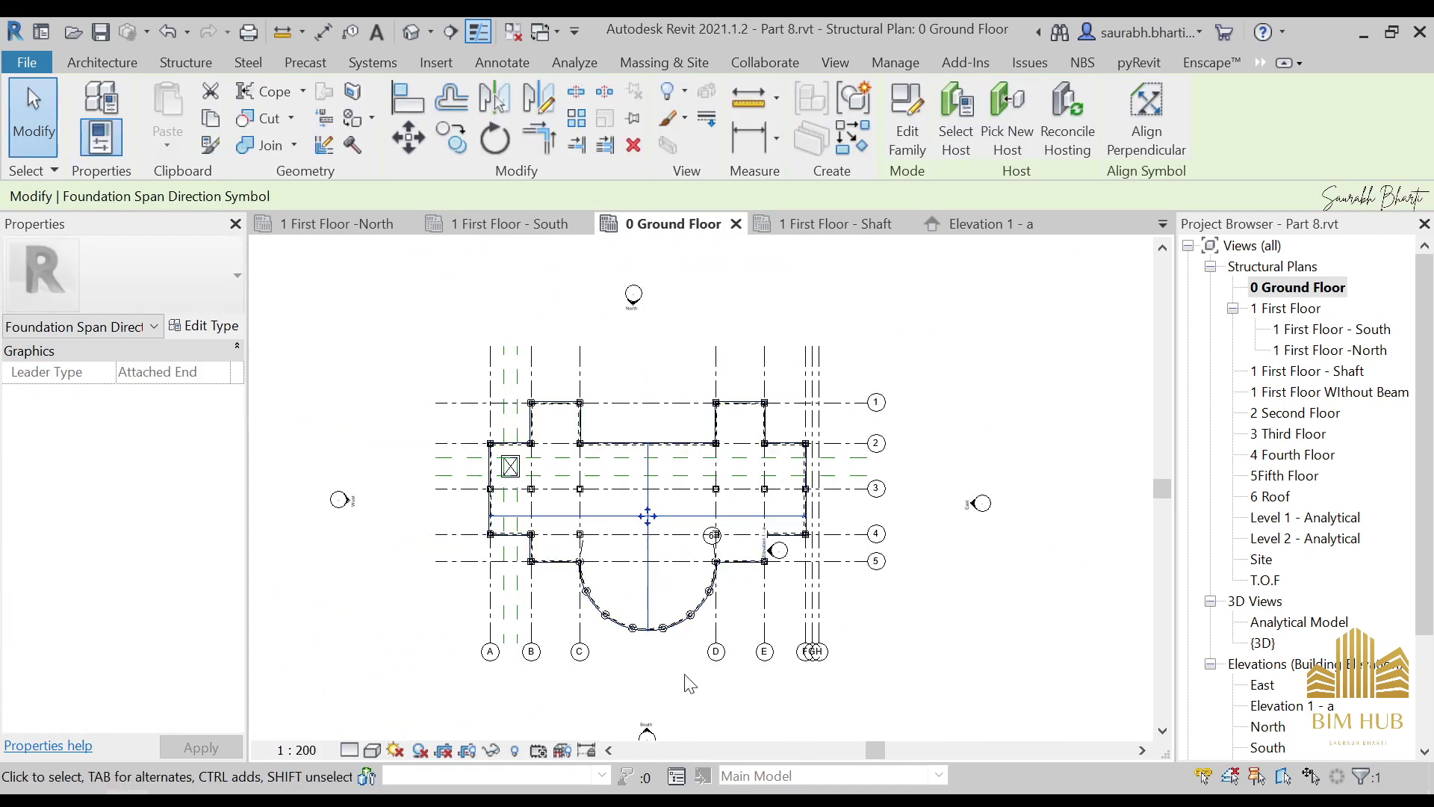
# Reopen the Elevation 1 - a view from the project's building elevations and examine the whole cropped elevation
pyautogui.scroll(-3, 1319, 632)
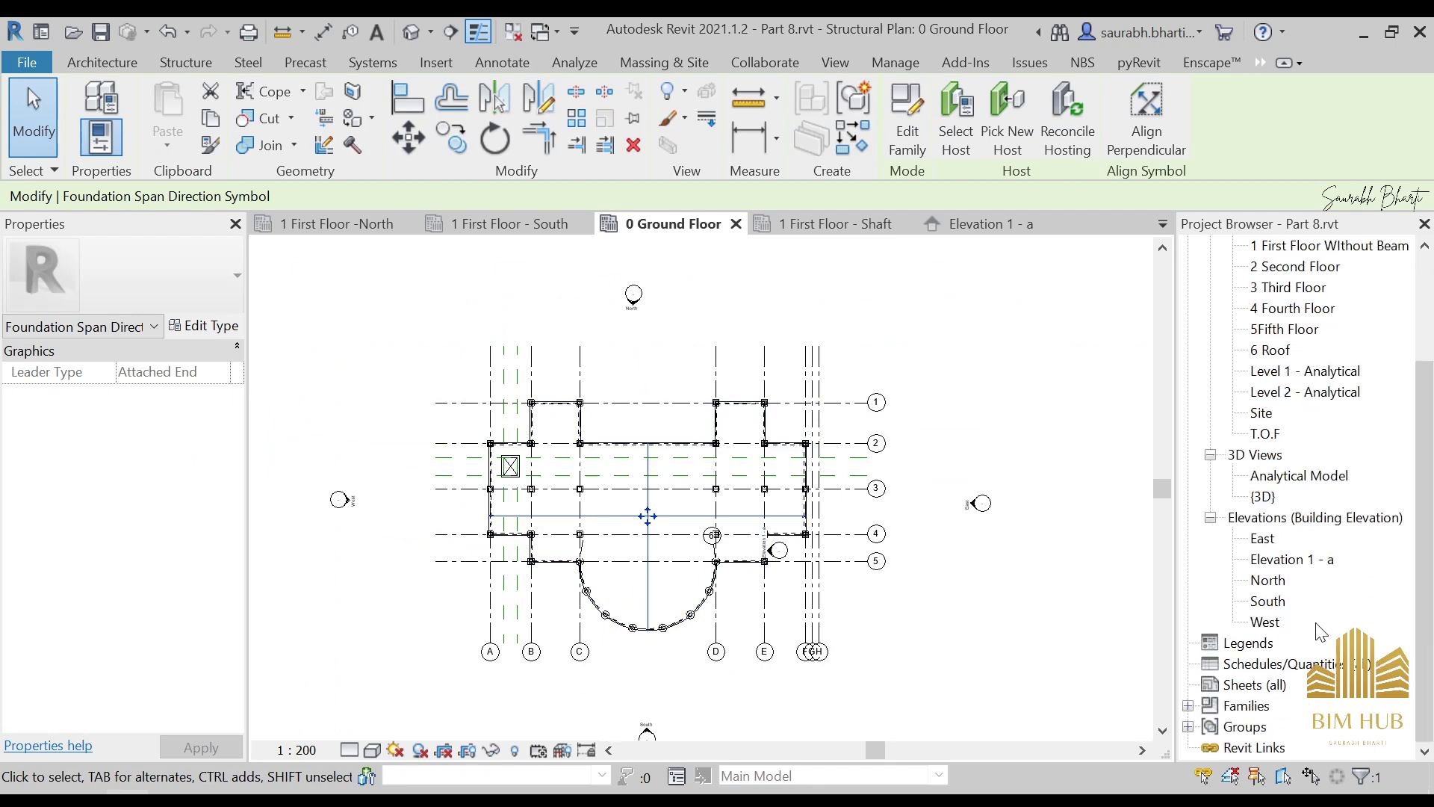
pyautogui.doubleClick(1284, 562)
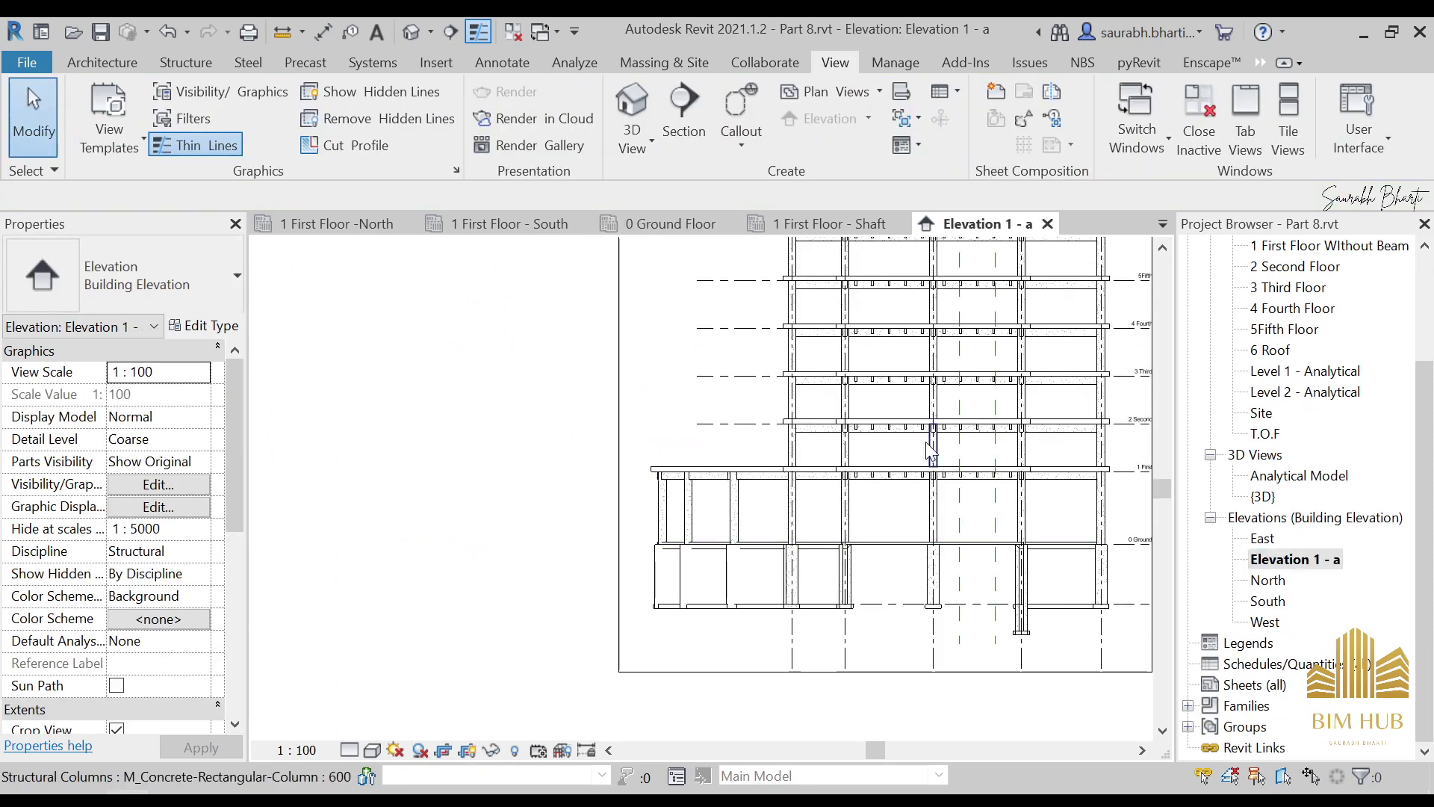
pyautogui.scroll(-4, 790, 525)
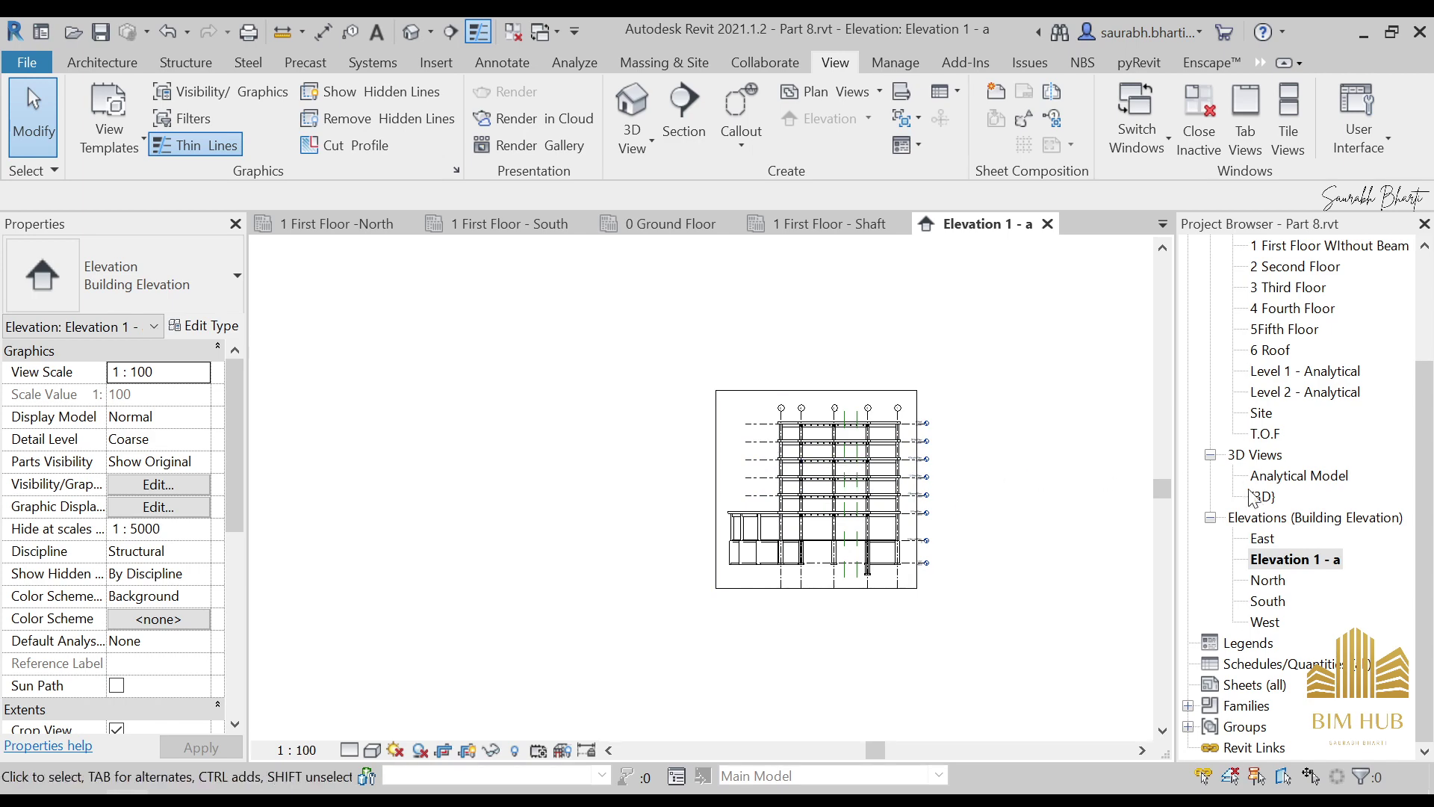
# Return to the 0 Ground Floor plan and start a new elevation marker of type Framing Elevation near grid A
pyautogui.scroll(3, 1306, 432)
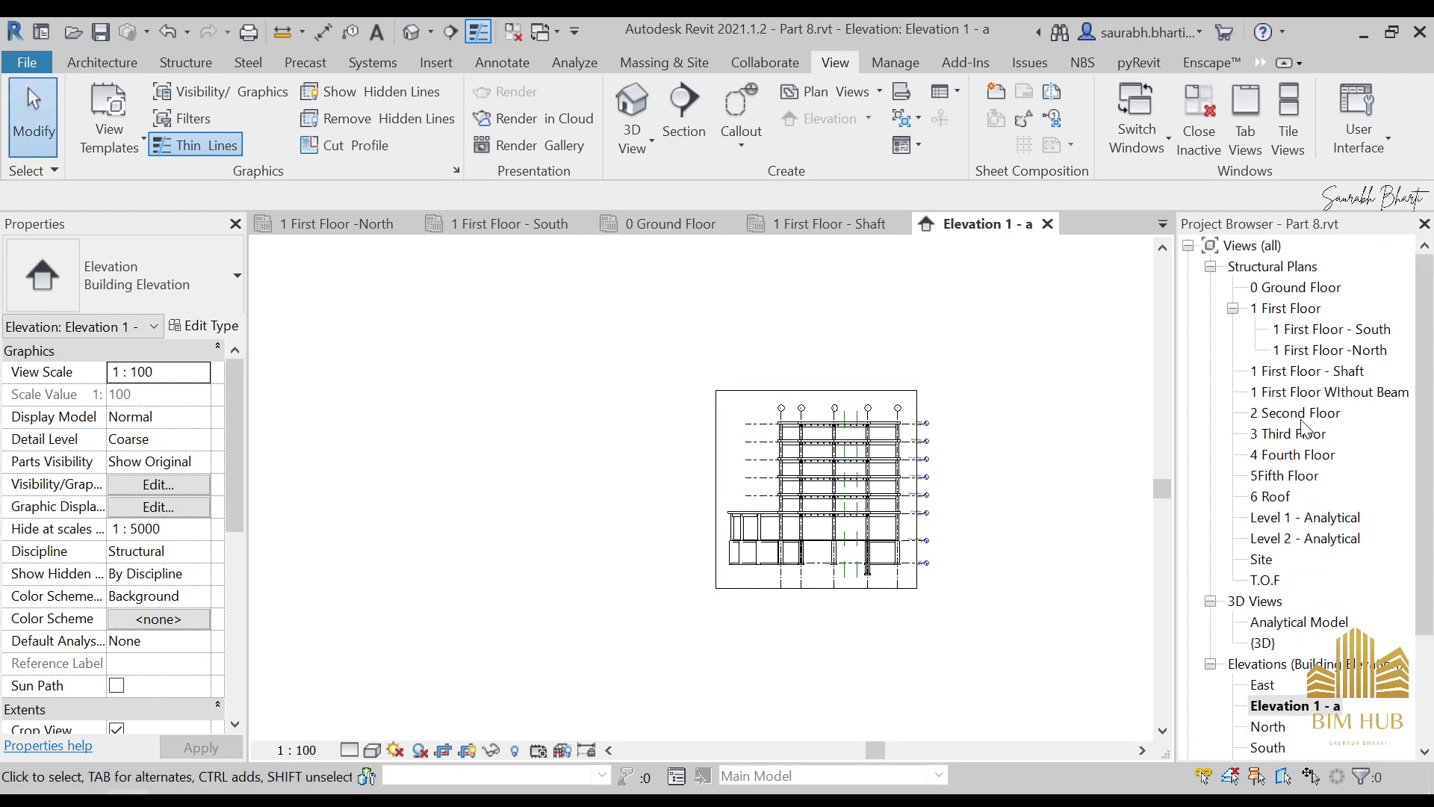
pyautogui.doubleClick(1298, 290)
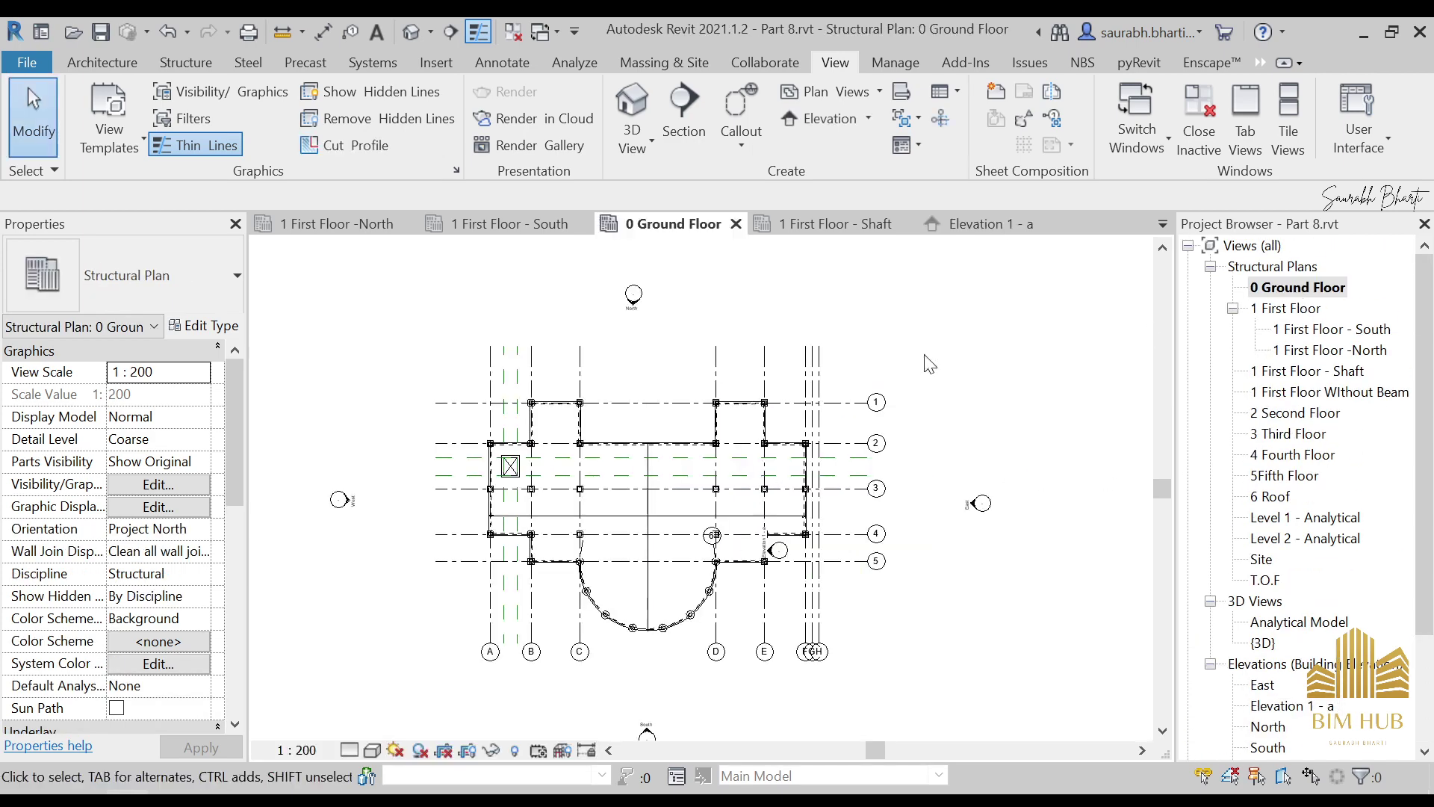
pyautogui.scroll(3, 672, 596)
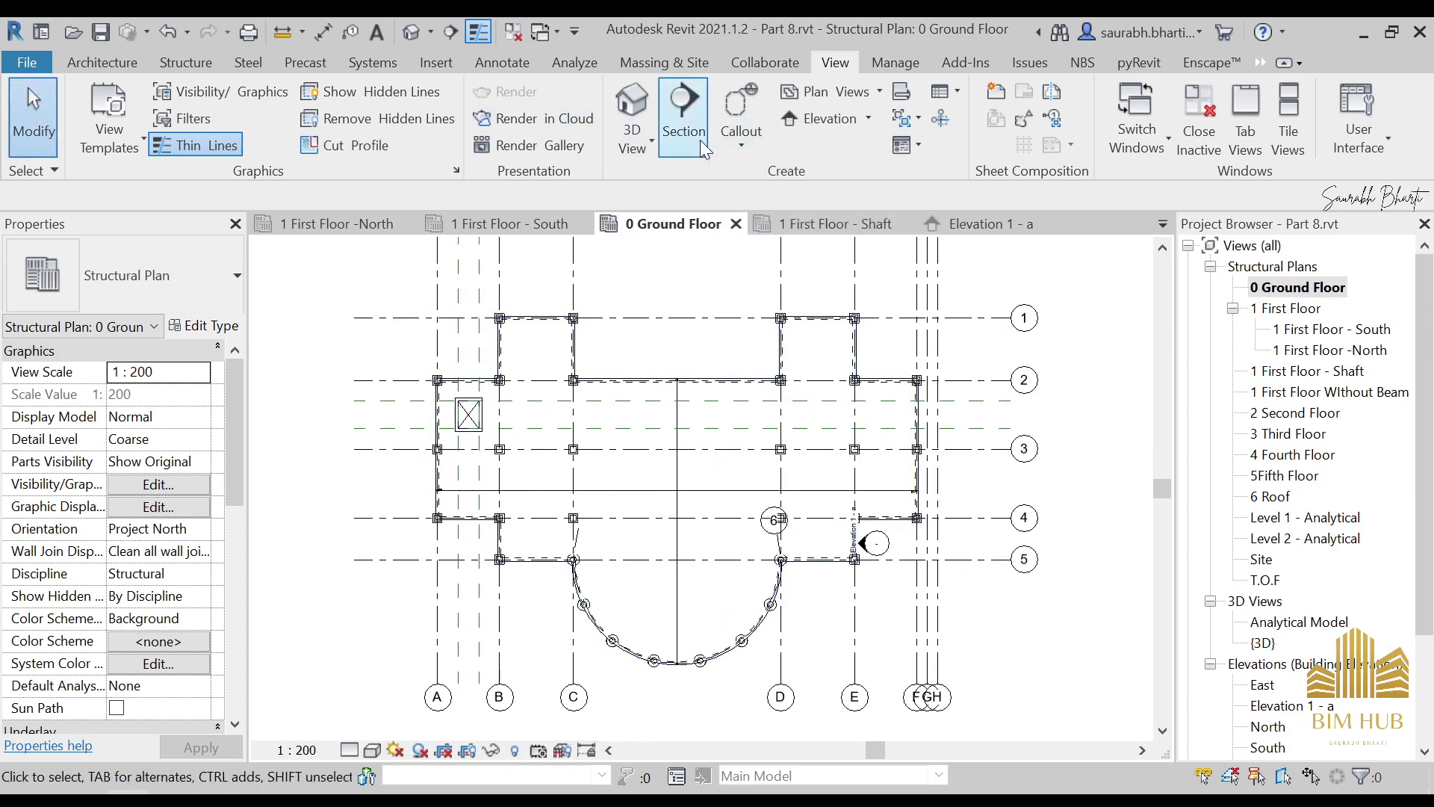
pyautogui.click(869, 117)
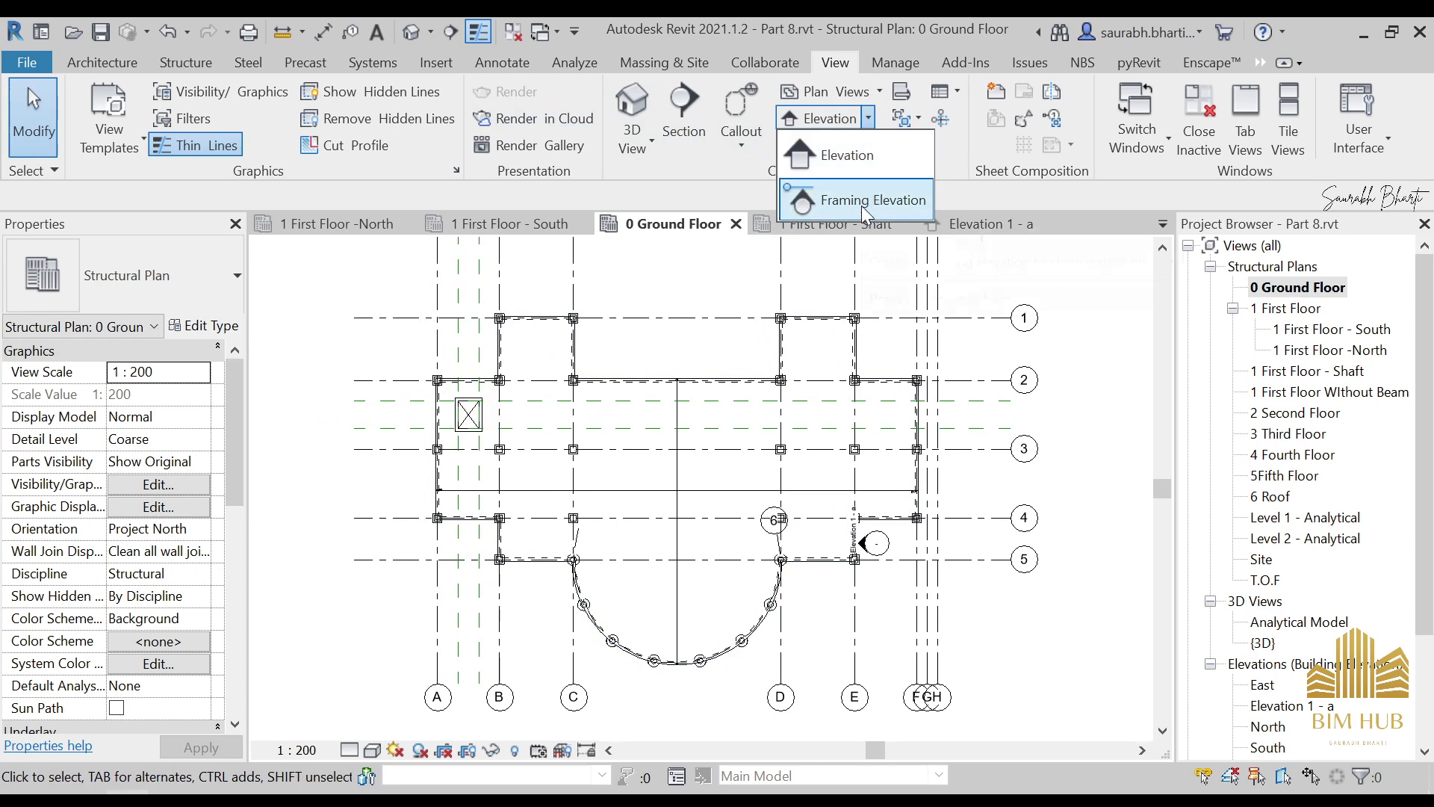
pyautogui.click(837, 124)
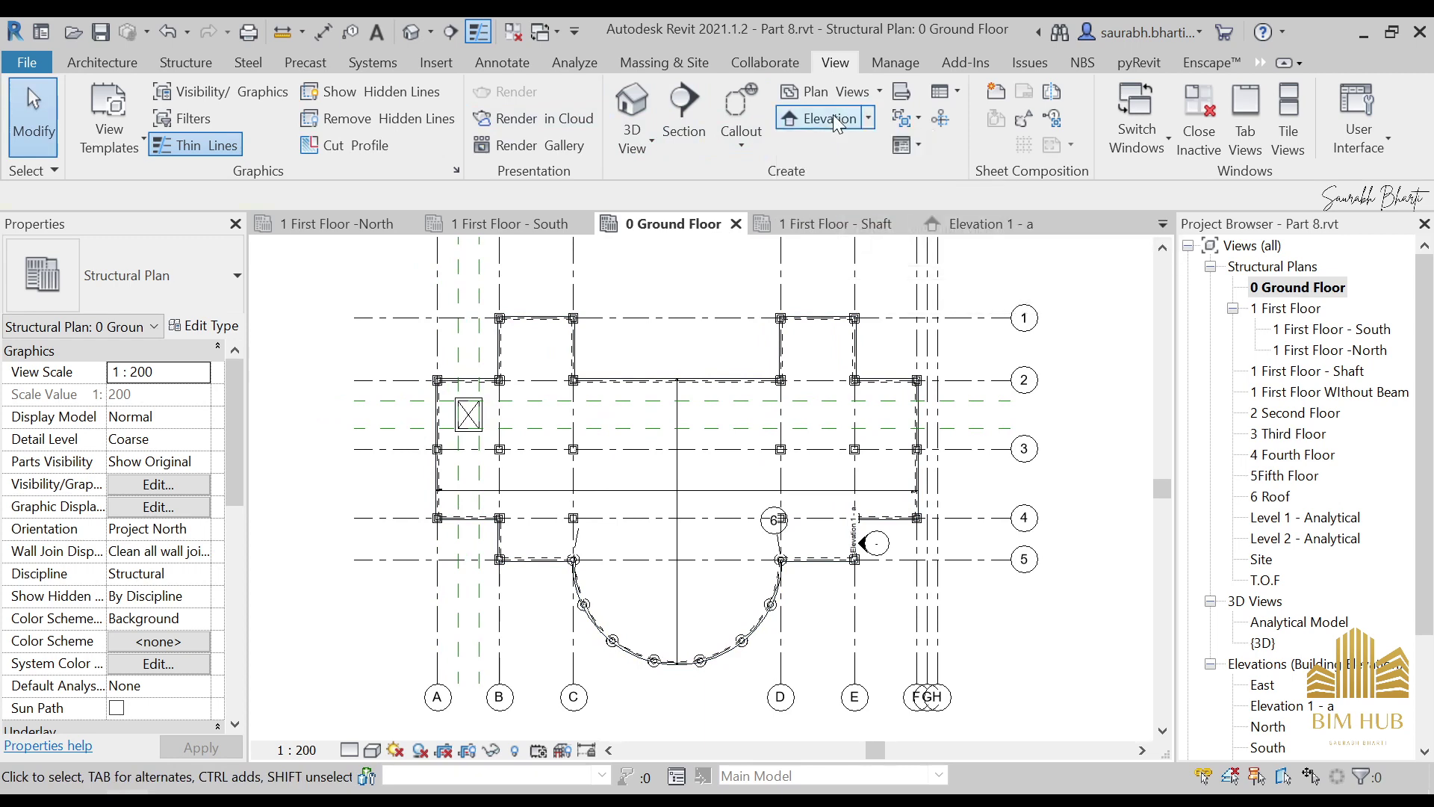
pyautogui.click(156, 271)
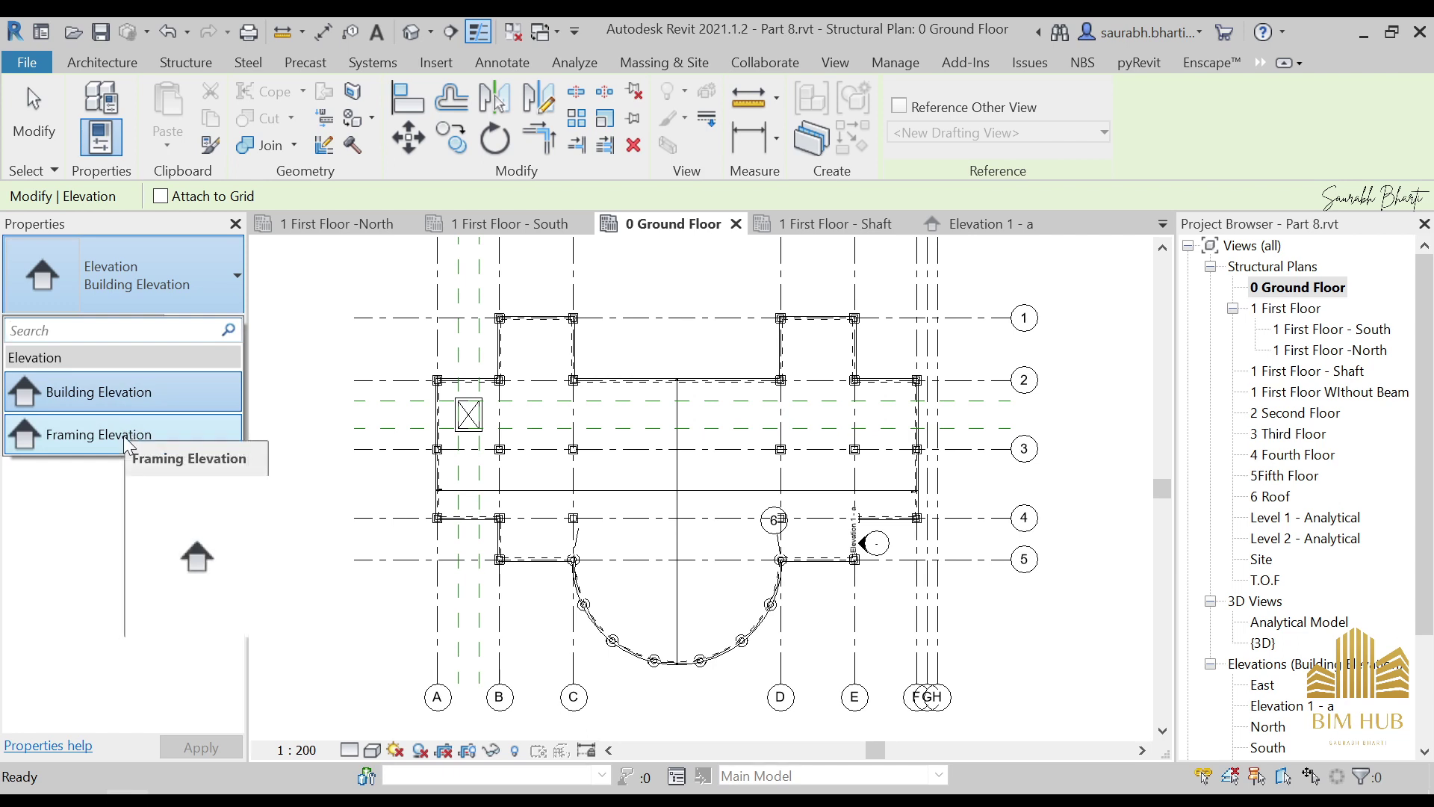
pyautogui.click(123, 436)
pyautogui.scroll(1, 354, 538)
pyautogui.moveTo(369, 558); pyautogui.dragTo(494, 570, button='middle')
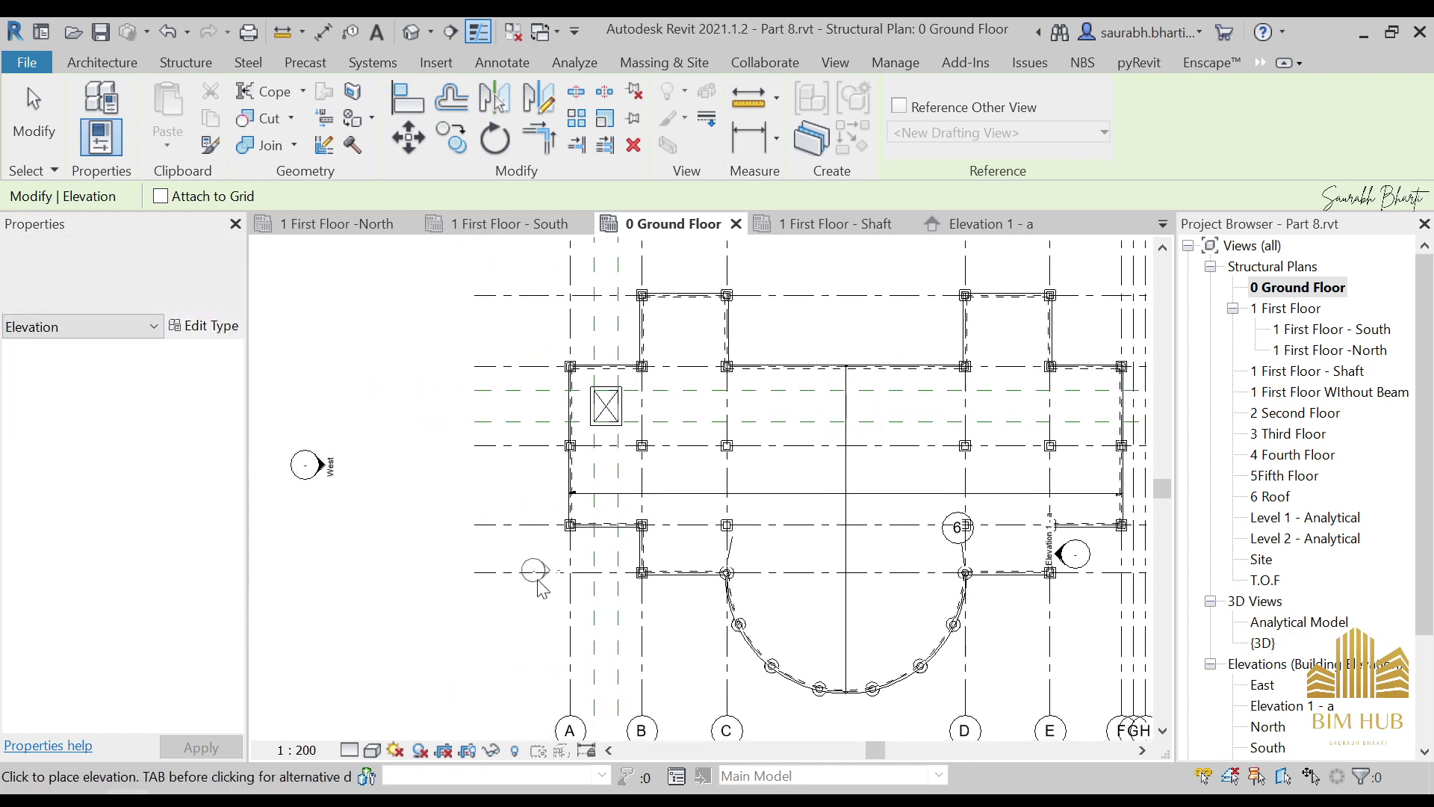
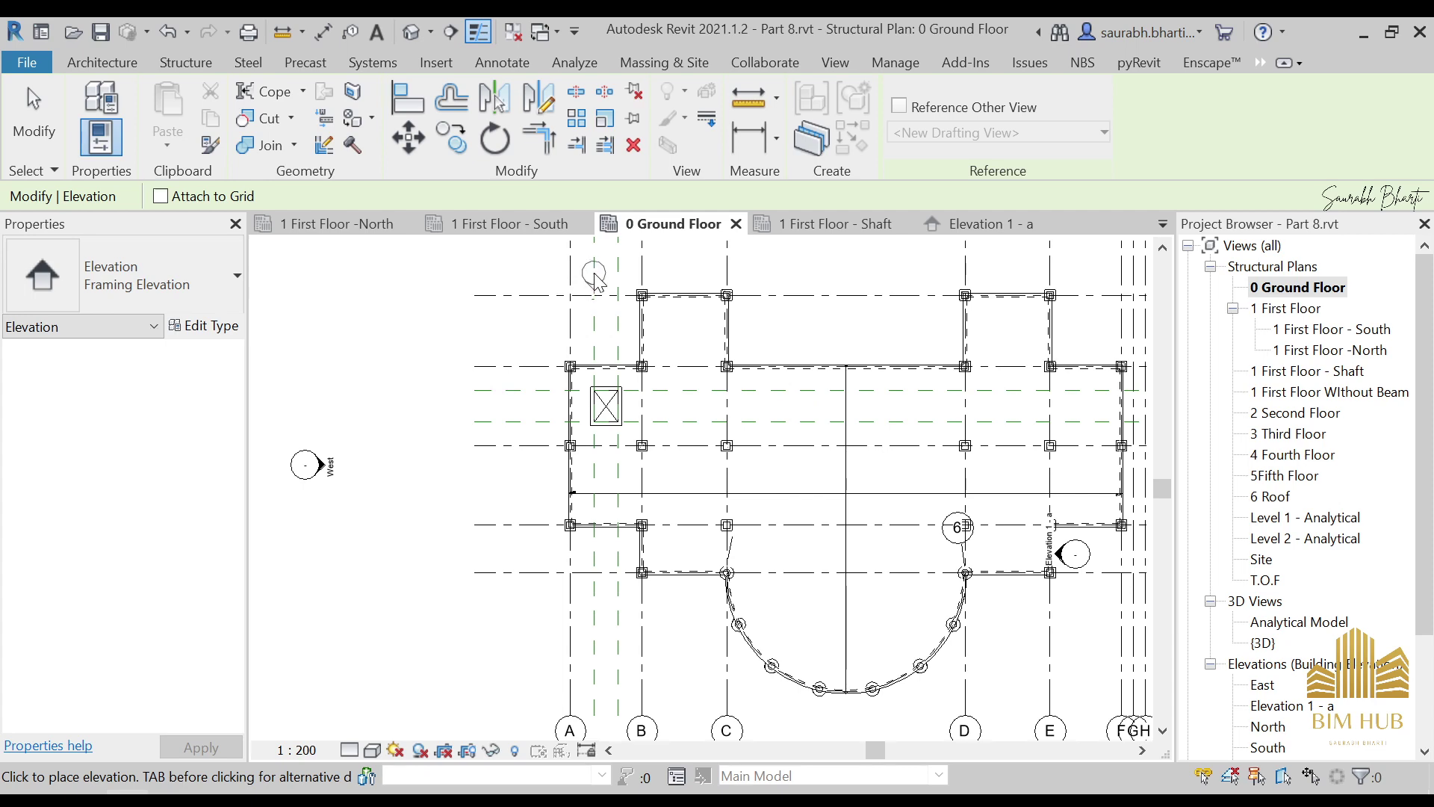
# Place the framing elevation marker just outside grid A between grids 3 and 4, facing into the building
pyautogui.scroll(3, 835, 282)
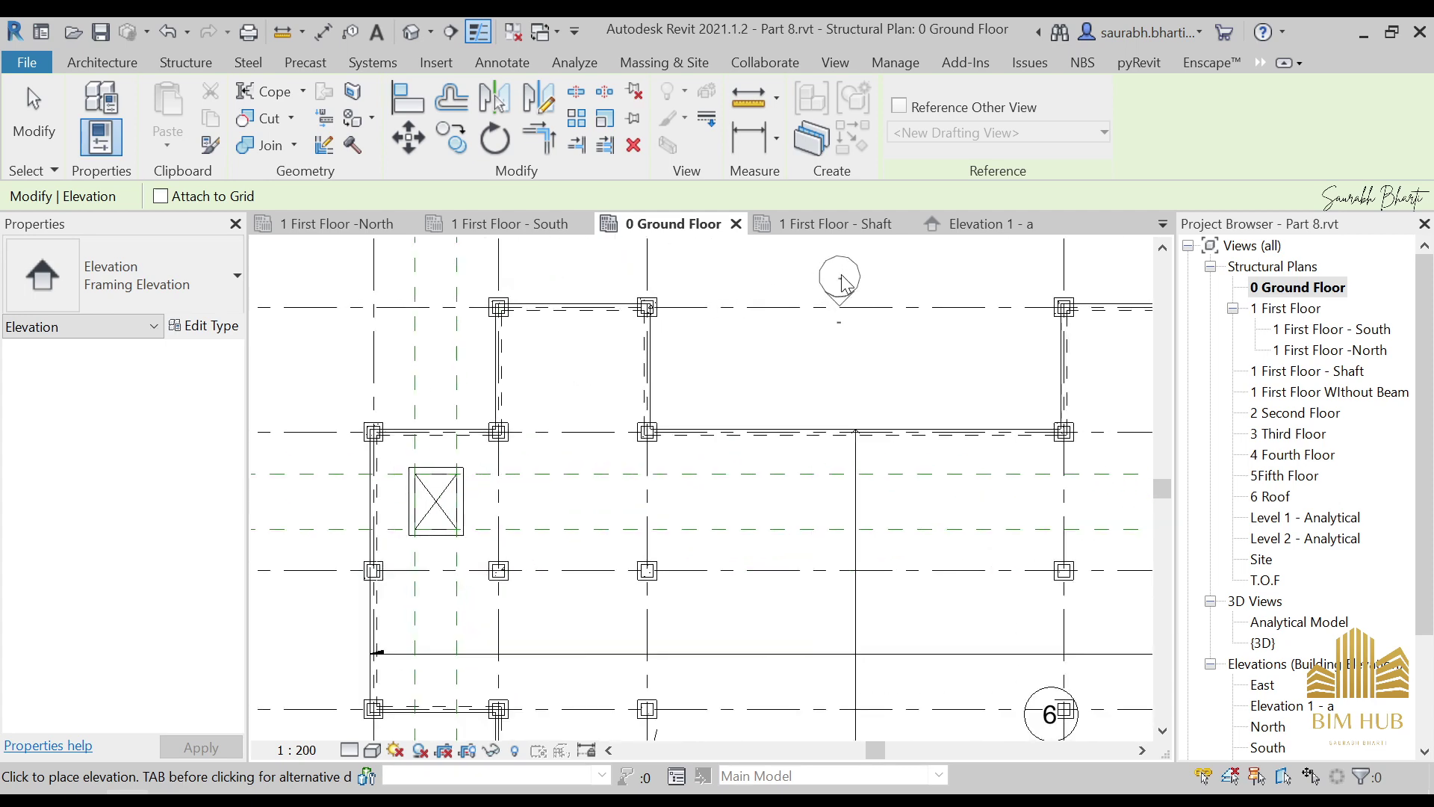
pyautogui.moveTo(842, 274)
pyautogui.mouseDown(button='middle')
pyautogui.moveTo(839, 295)
pyautogui.moveTo(602, 432)
pyautogui.mouseUp(button='middle')
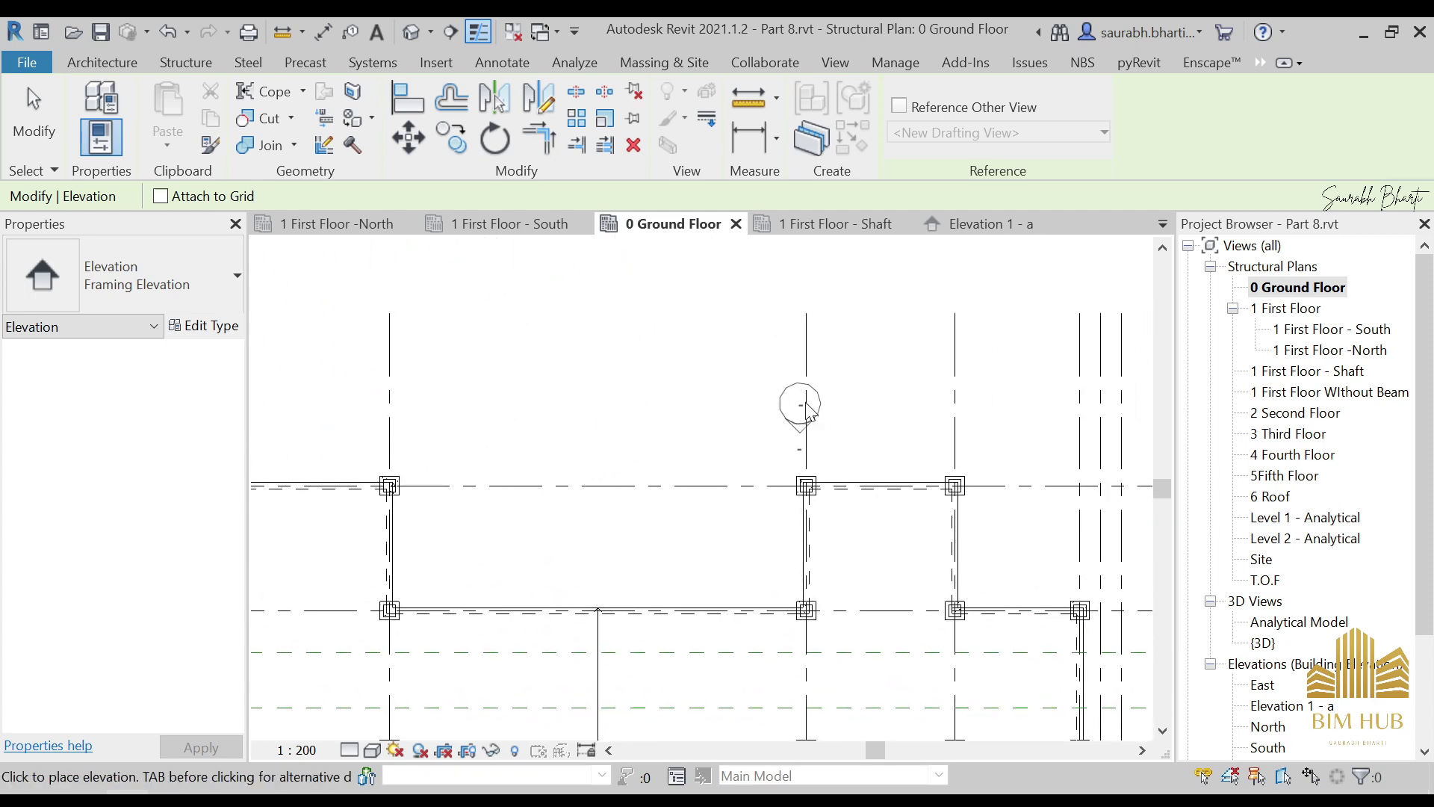
pyautogui.scroll(-3, 894, 422)
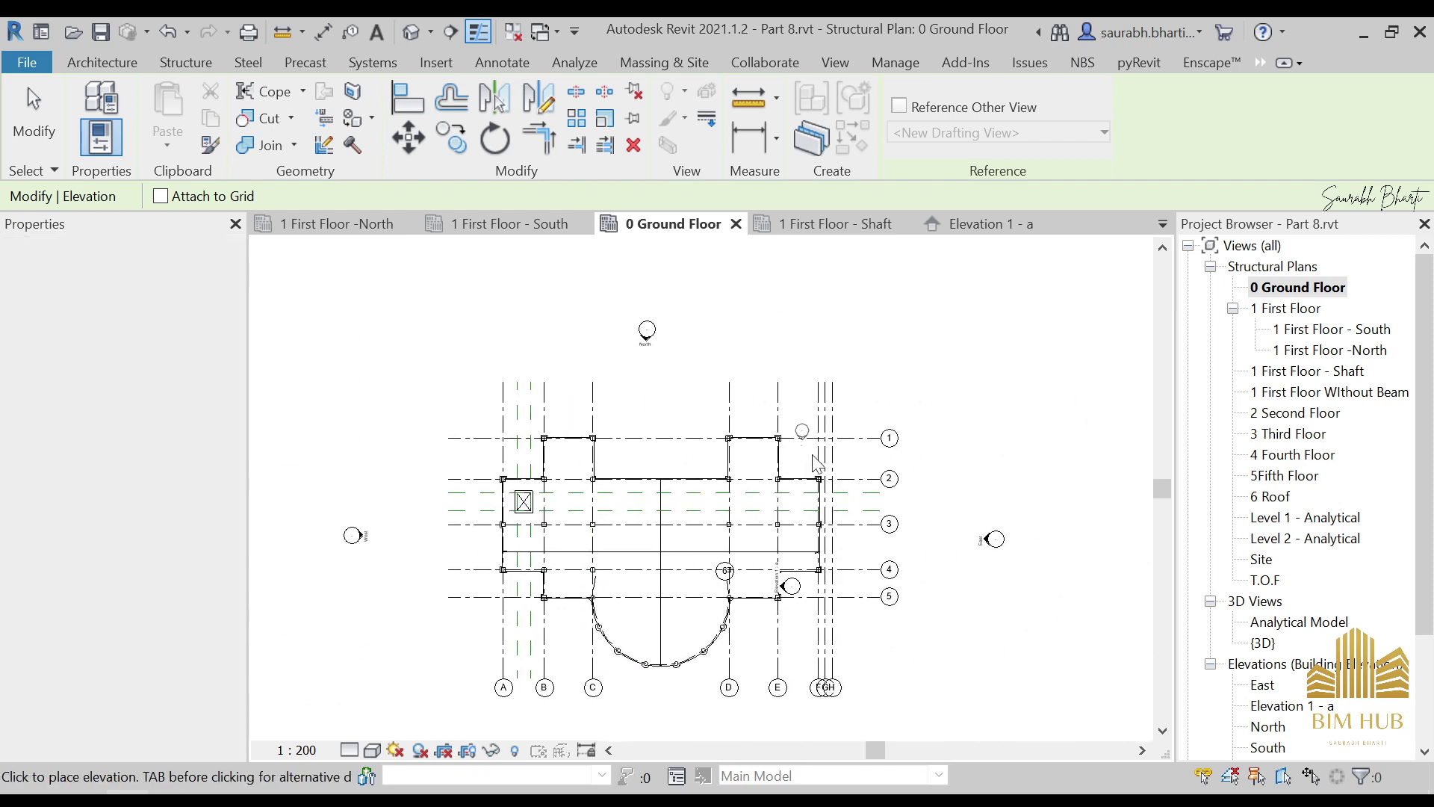
pyautogui.scroll(4, 844, 476)
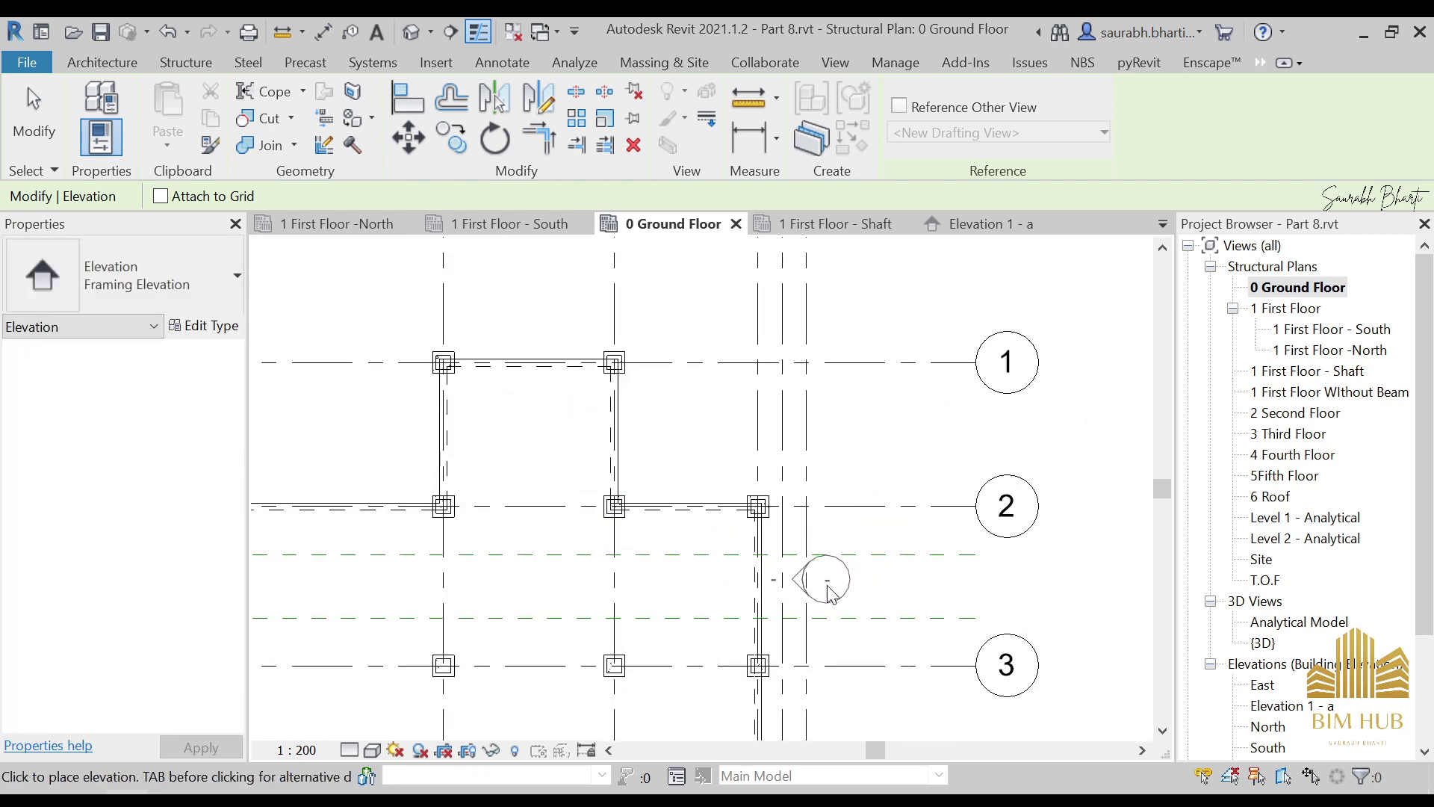
pyautogui.click(112, 277)
pyautogui.click(131, 437)
pyautogui.scroll(-2, 840, 551)
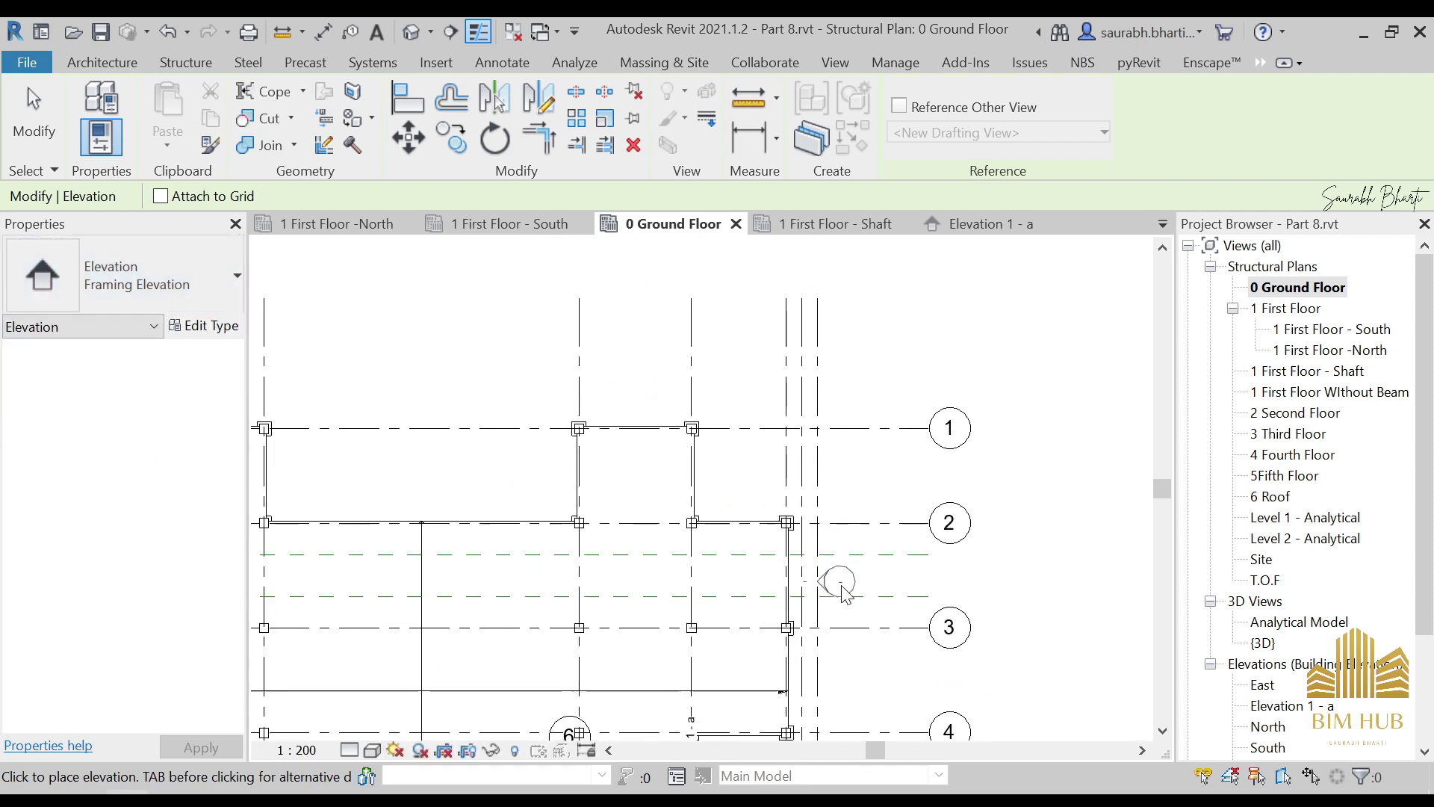
pyautogui.moveTo(841, 588); pyautogui.dragTo(879, 408, button='middle')
pyautogui.scroll(-2, 863, 460)
pyautogui.scroll(2, 861, 474)
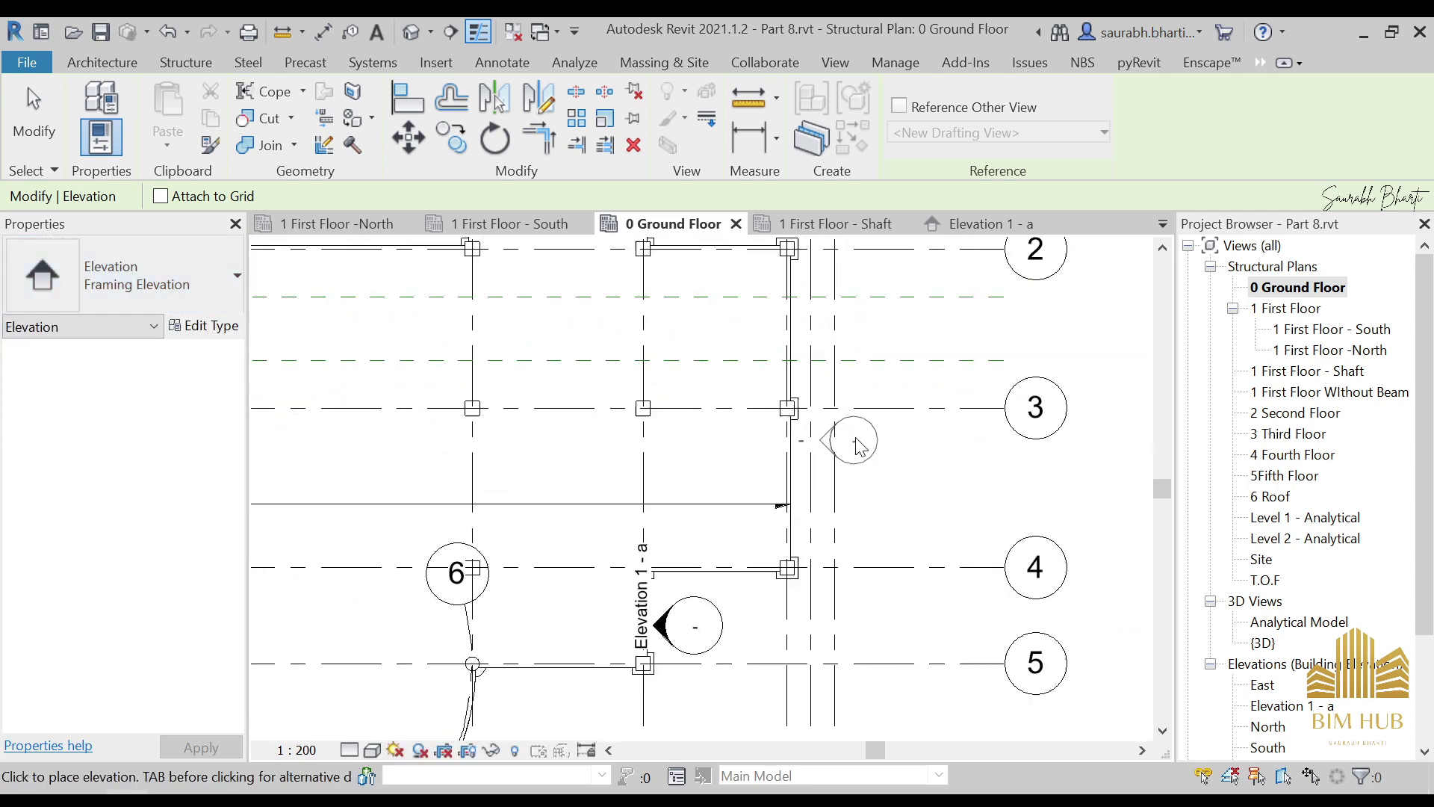
pyautogui.scroll(-5, 849, 439)
pyautogui.scroll(6, 885, 446)
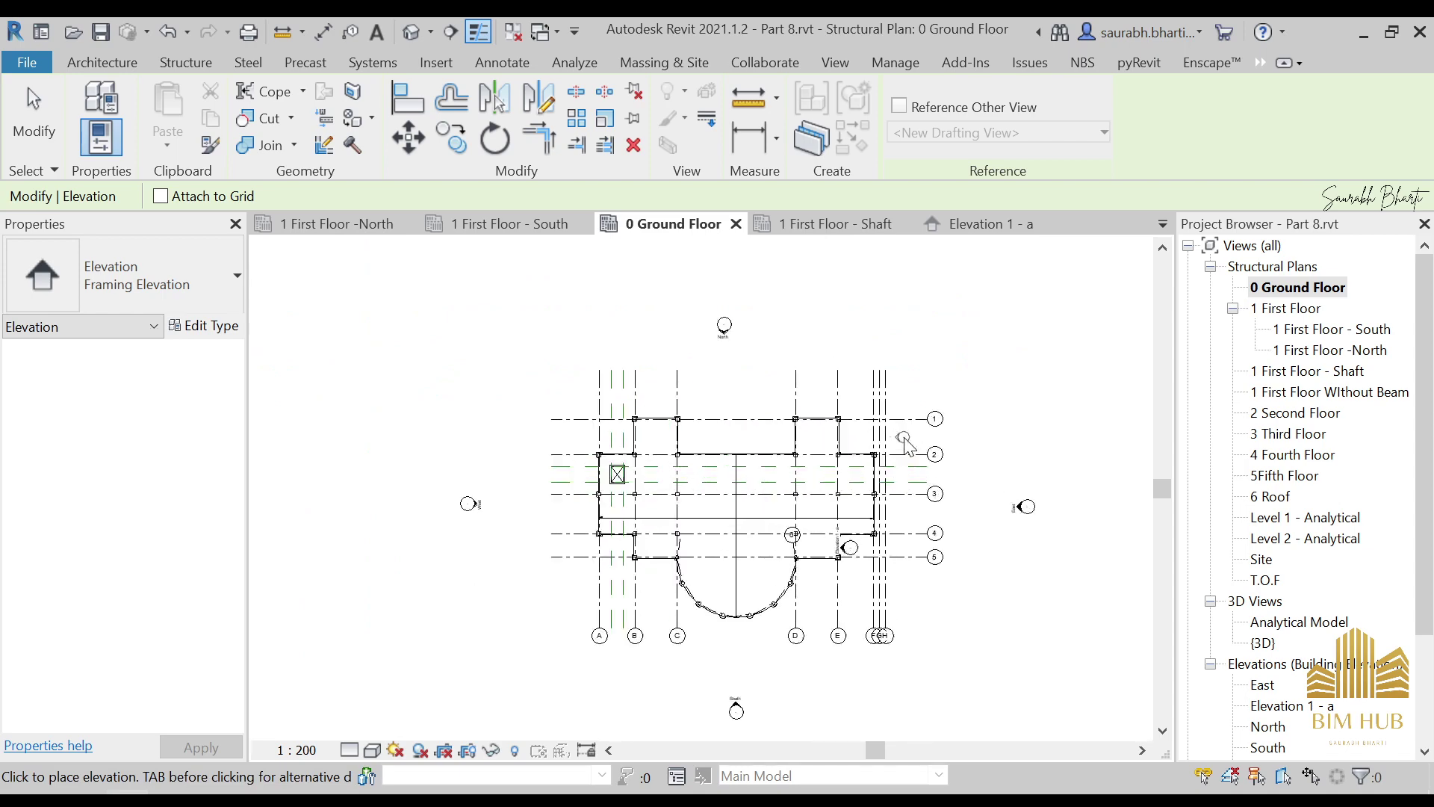
pyautogui.scroll(-4, 881, 445)
pyautogui.scroll(6, 714, 532)
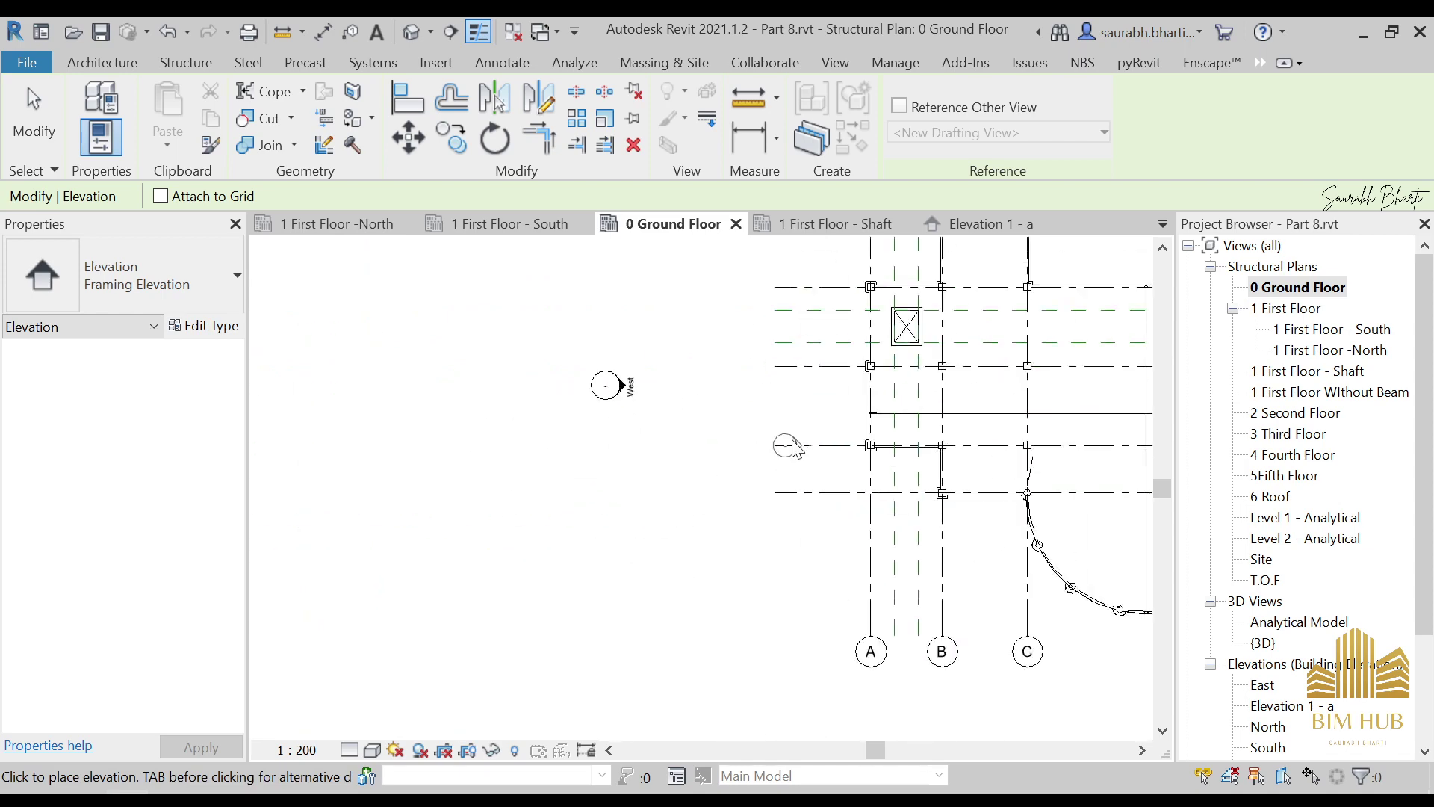
pyautogui.moveTo(779, 448)
pyautogui.mouseDown(button='middle')
pyautogui.moveTo(765, 480)
pyautogui.moveTo(712, 519)
pyautogui.mouseUp(button='middle')
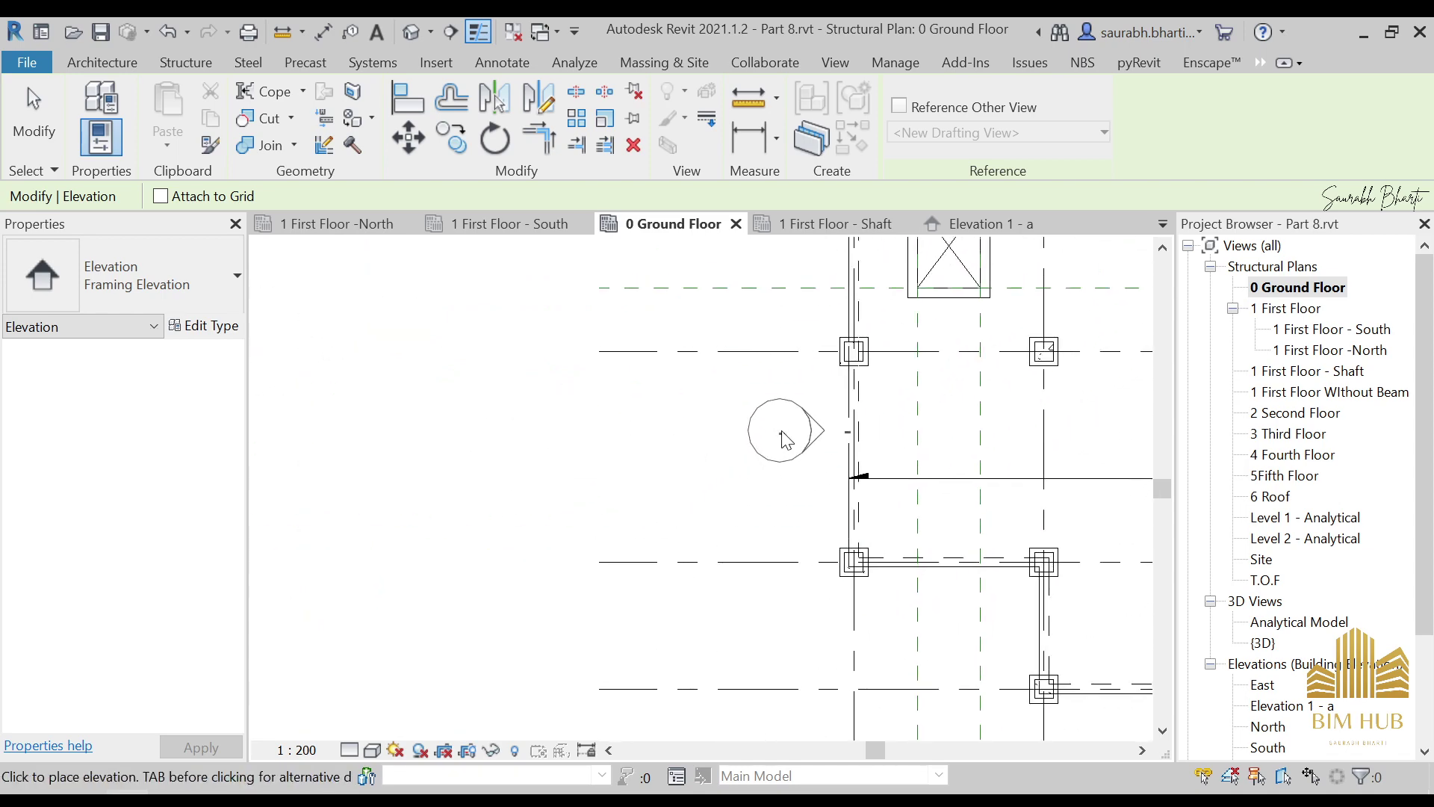
pyautogui.click(786, 433)
pyautogui.press('Escape')
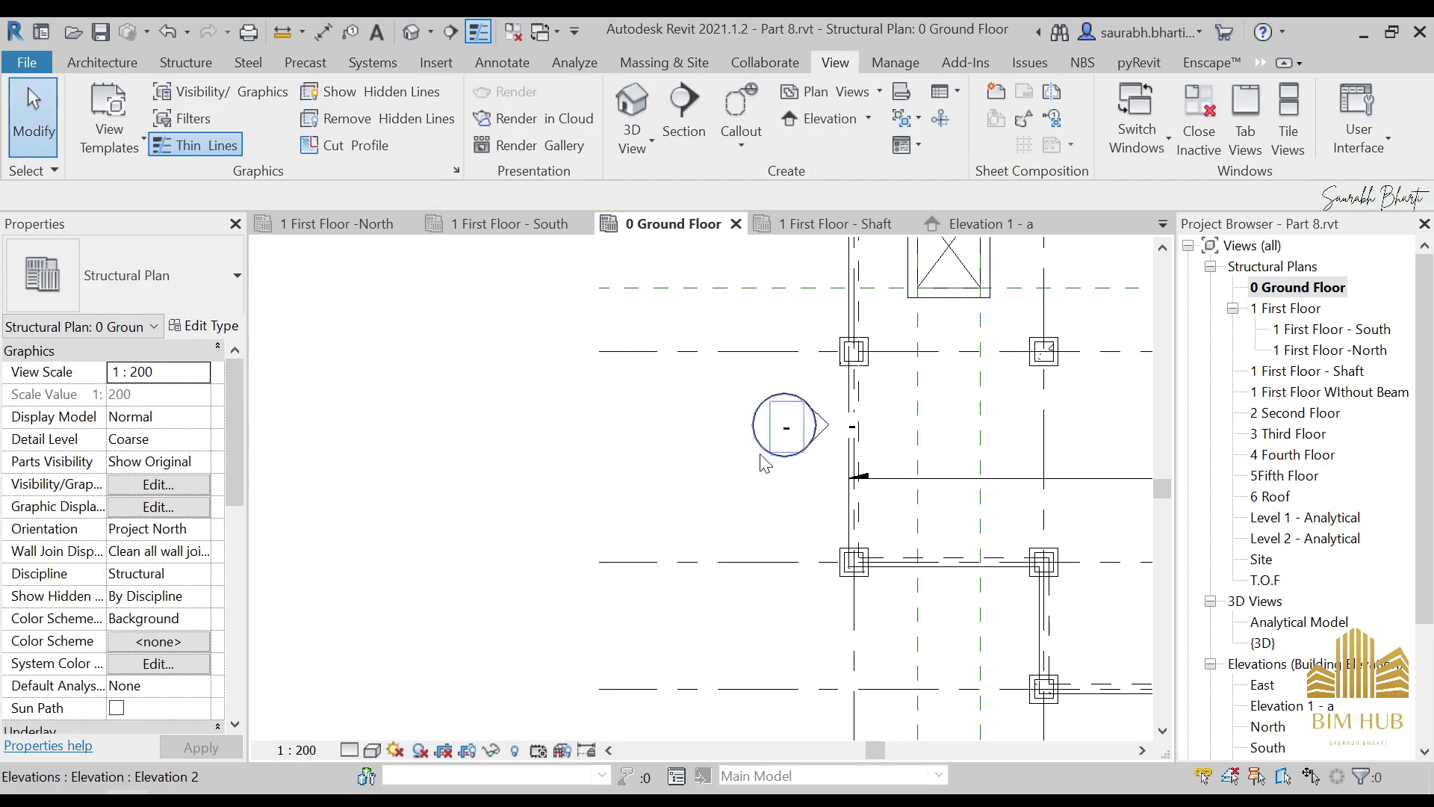
# Open the new framing elevation from its marker arrow and examine the framing and shaft walls across the storeys
pyautogui.doubleClick(821, 427)
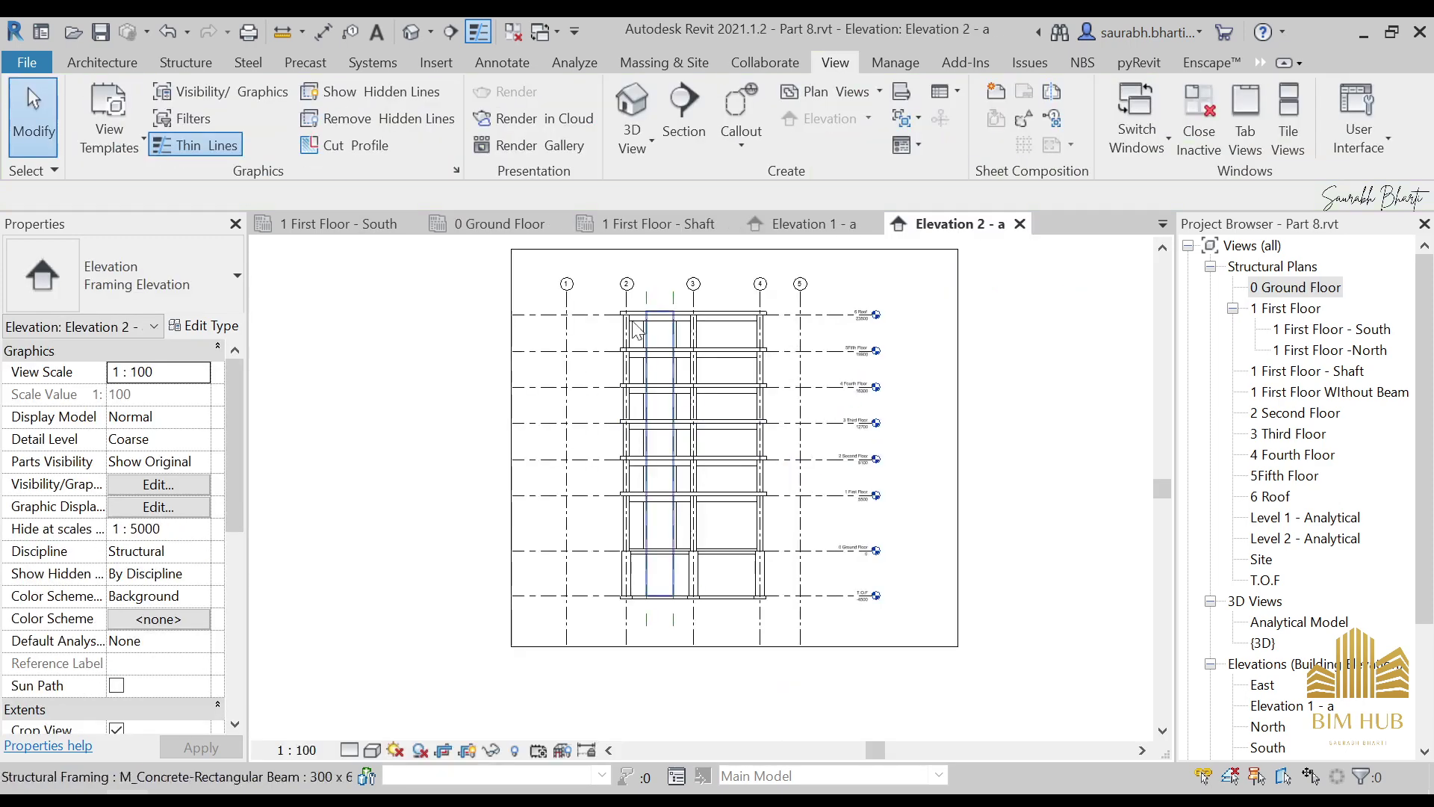
pyautogui.scroll(4, 685, 339)
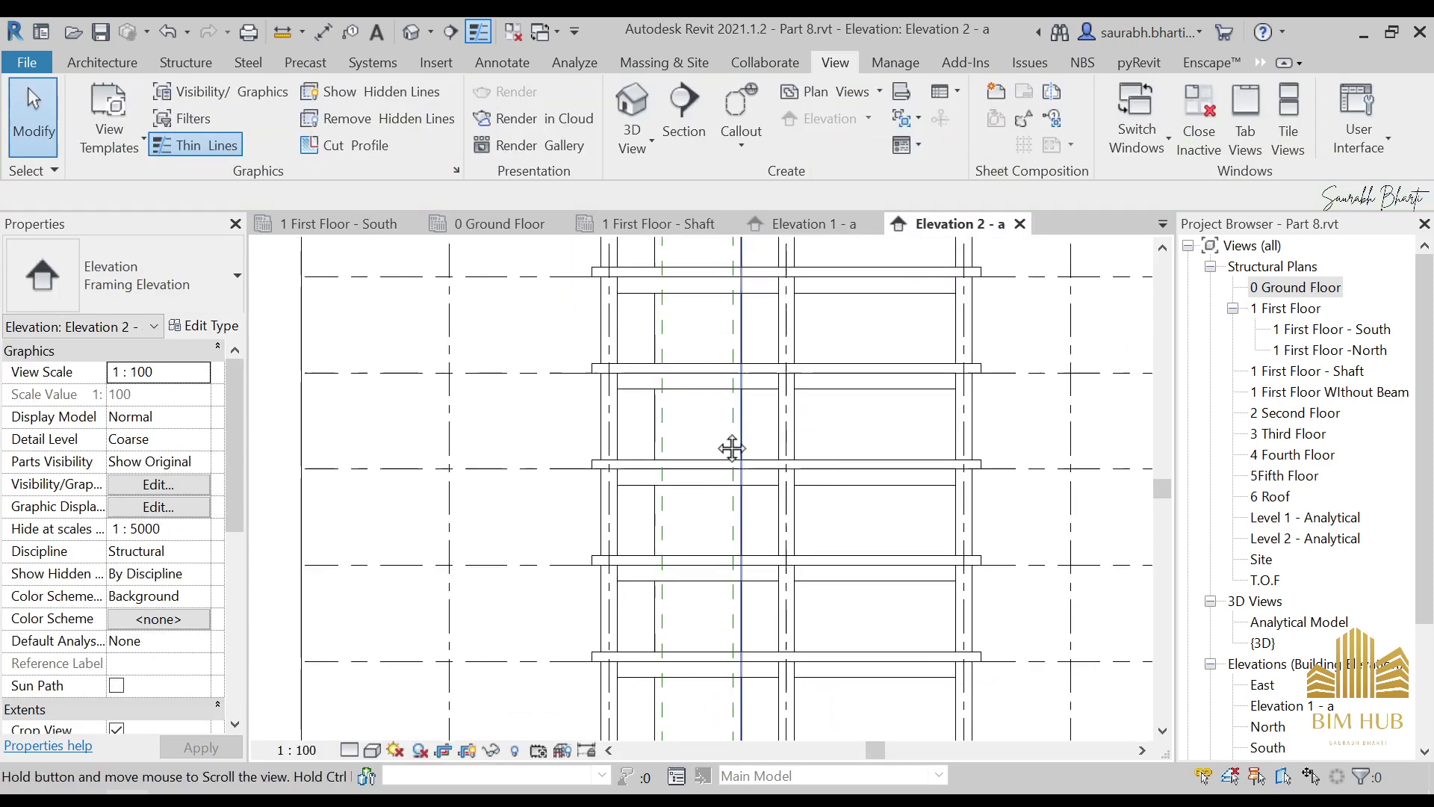
pyautogui.scroll(-2, 718, 384)
pyautogui.scroll(-1, 719, 384)
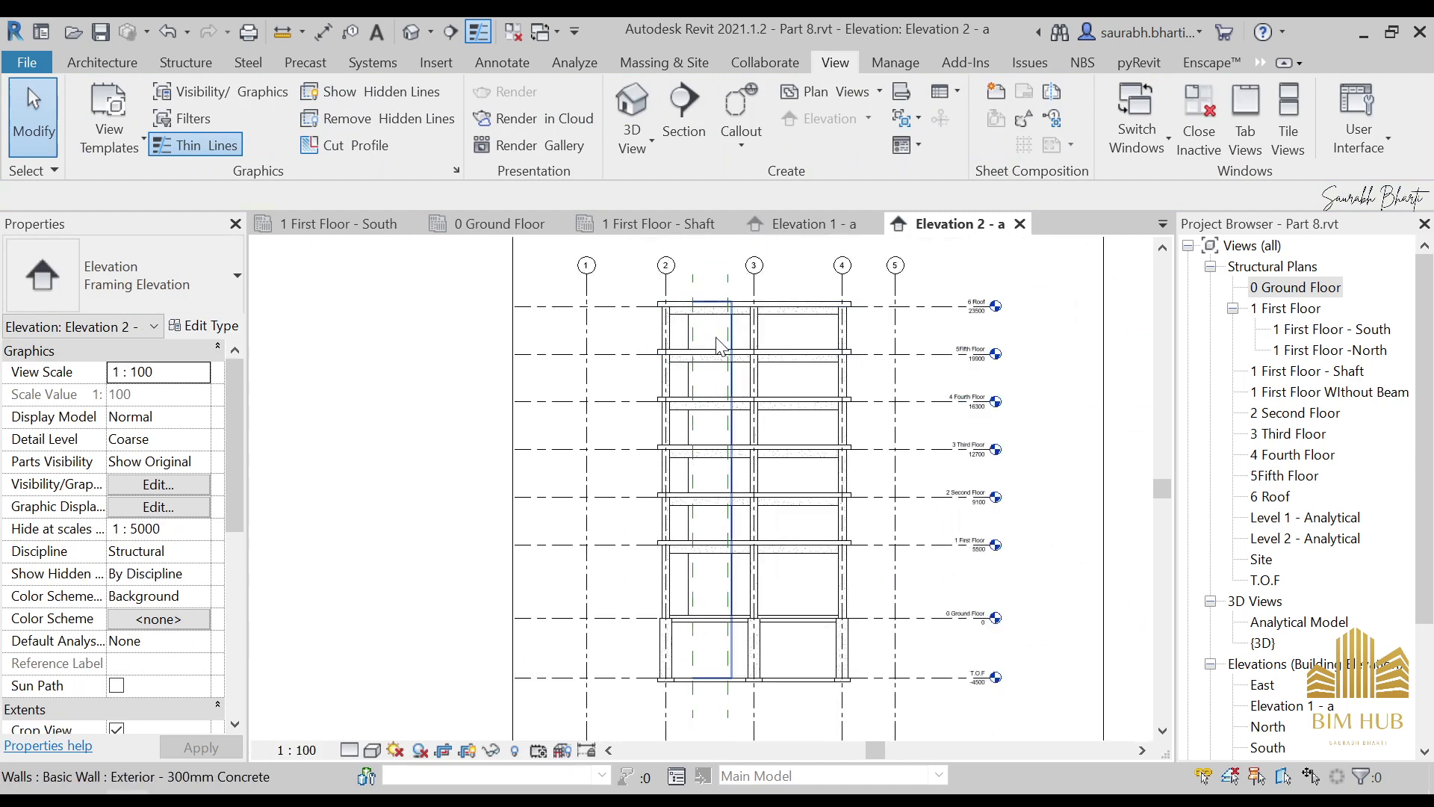
pyautogui.click(690, 427)
pyautogui.press('Escape')
# Rename the Elevation 2 - a view under the framing elevations as Elevation Shaft and open it
pyautogui.scroll(-2, 1296, 307)
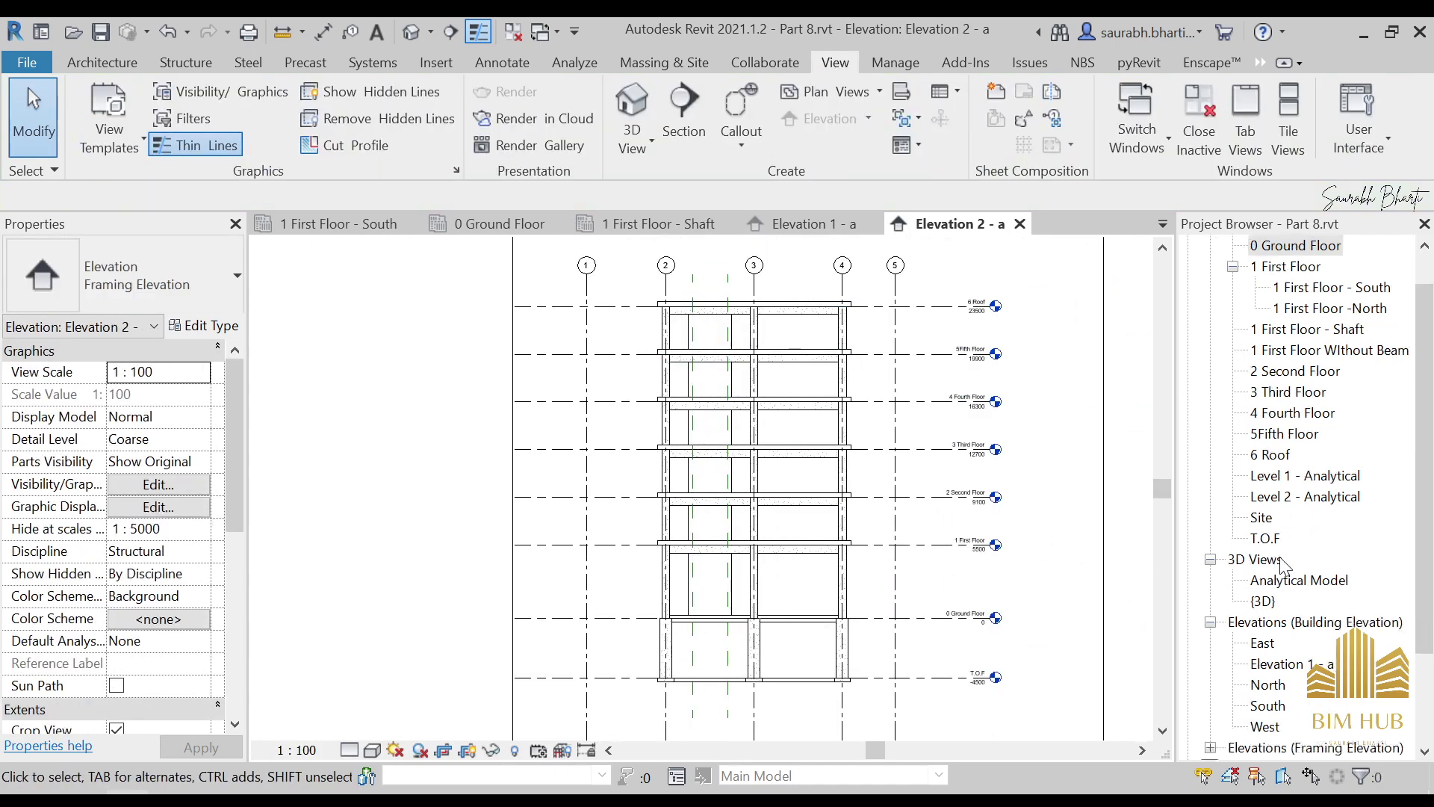
pyautogui.scroll(-1, 1315, 630)
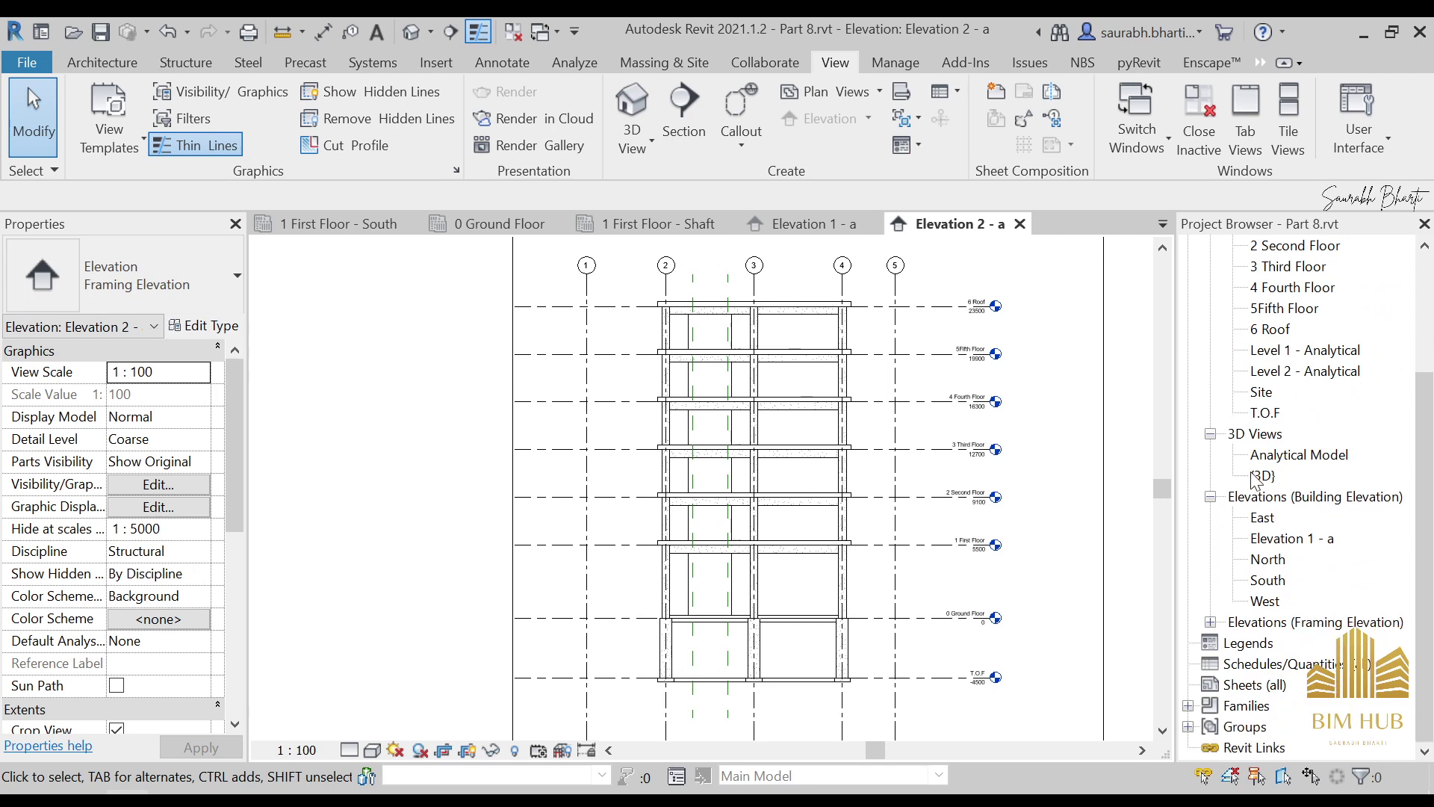
pyautogui.scroll(1, 1300, 628)
pyautogui.scroll(-1, 1279, 626)
pyautogui.click(1211, 622)
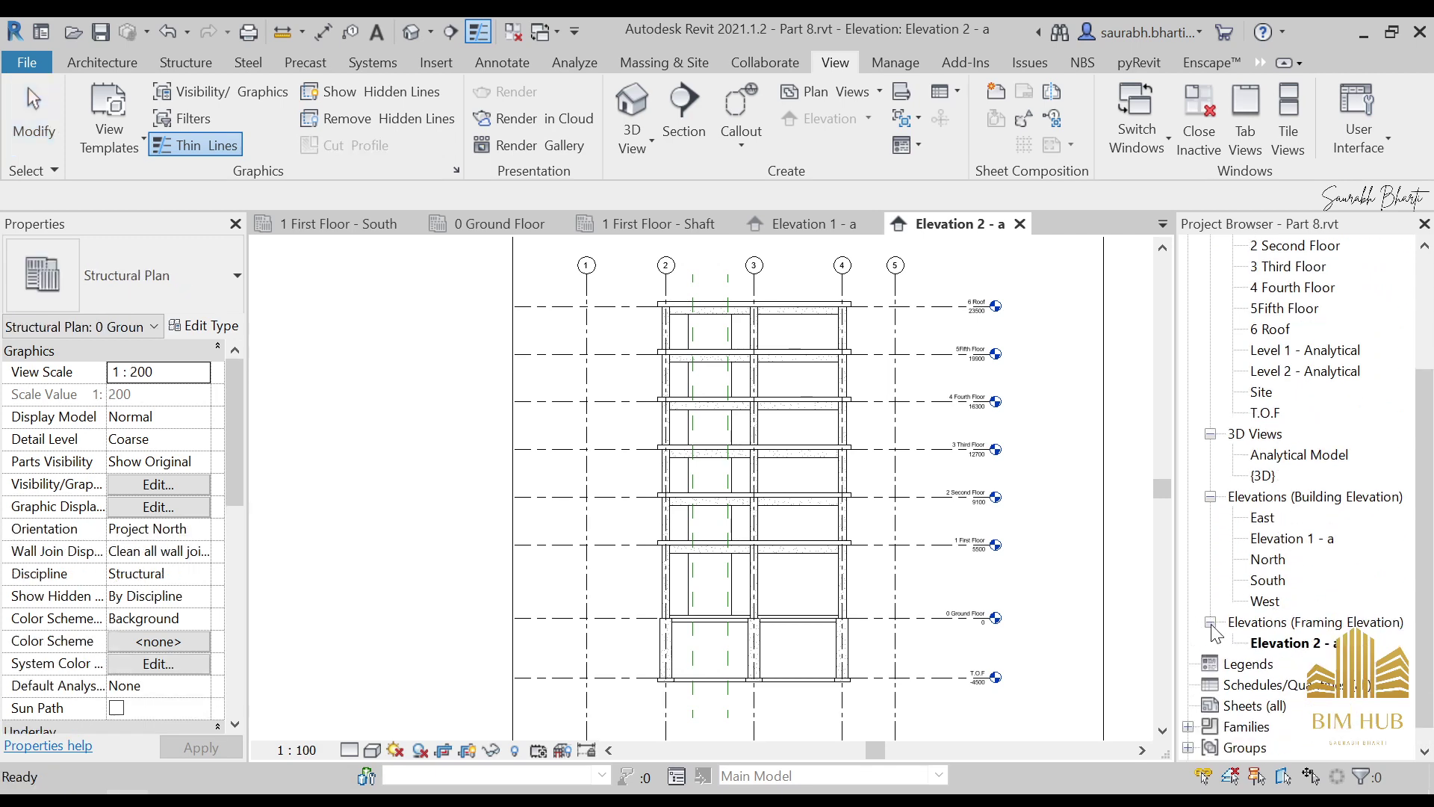
pyautogui.rightClick(1280, 640)
pyautogui.click(1232, 469)
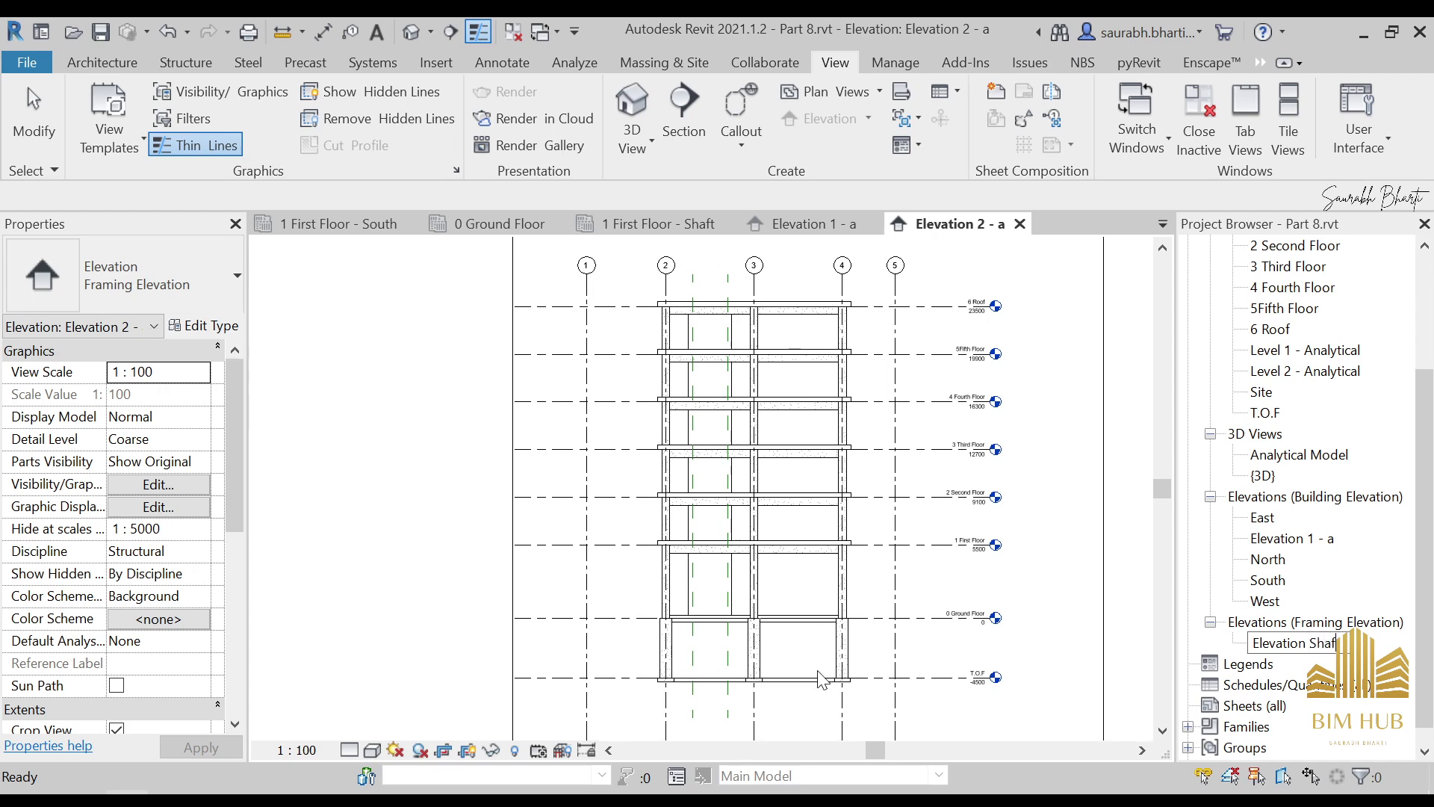
pyautogui.write('Elevation Shaft')
pyautogui.press('Return')
pyautogui.doubleClick(1262, 651)
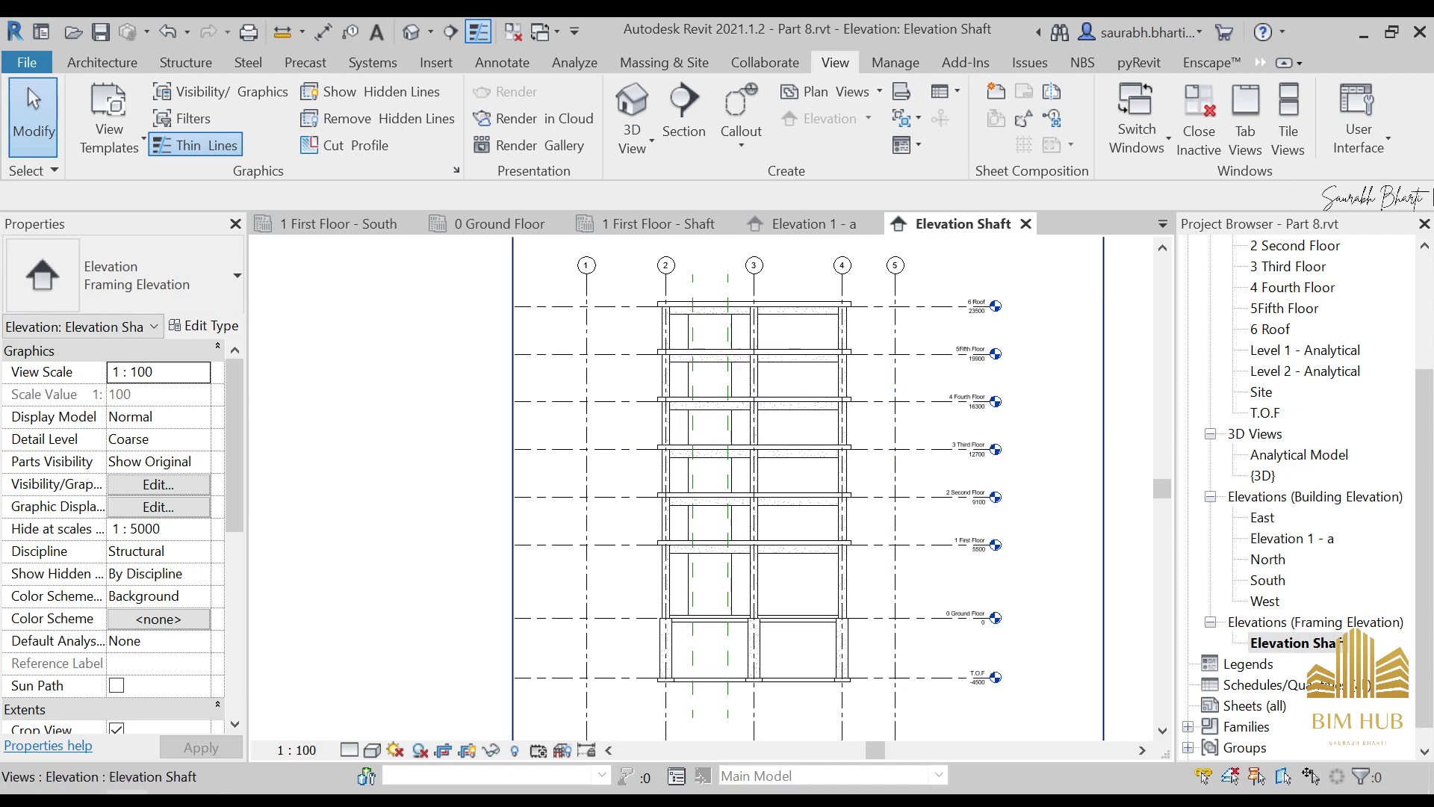
# Return to the 0 Ground Floor plan and select the Elevation Shaft marker arrow to show the view's extents
pyautogui.scroll(3, 1326, 351)
pyautogui.click(1302, 288)
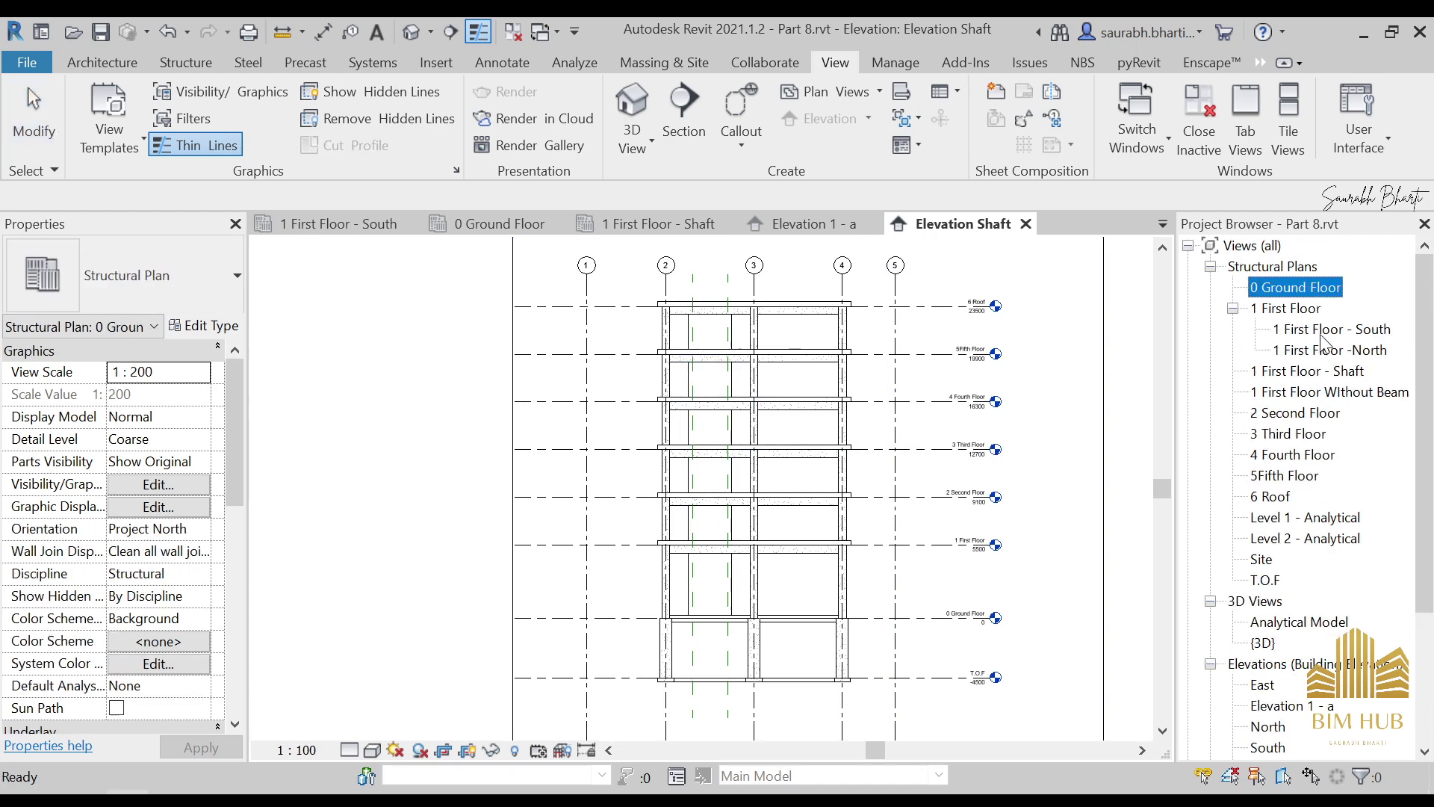
pyautogui.click(1322, 334)
pyautogui.doubleClick(1306, 289)
pyautogui.scroll(-2, 826, 528)
pyautogui.moveTo(858, 542)
pyautogui.mouseDown(button='middle')
pyautogui.moveTo(874, 503)
pyautogui.moveTo(800, 585)
pyautogui.mouseUp(button='middle')
pyautogui.scroll(3, 775, 525)
pyautogui.click(778, 530)
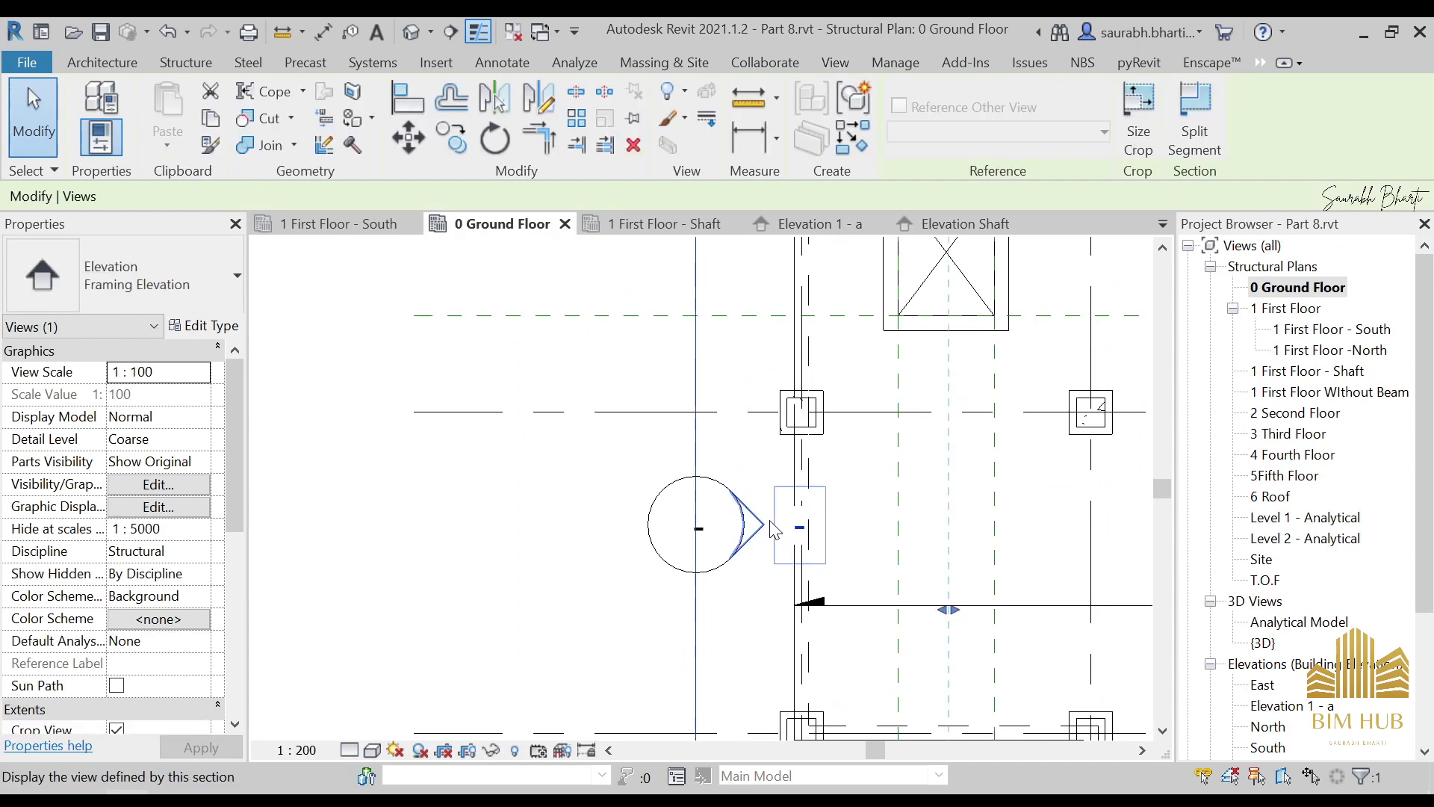
# Shorten the Elevation Shaft width line at both ends to span from just beyond grid 2 to just beyond grid 4
pyautogui.scroll(-5, 753, 514)
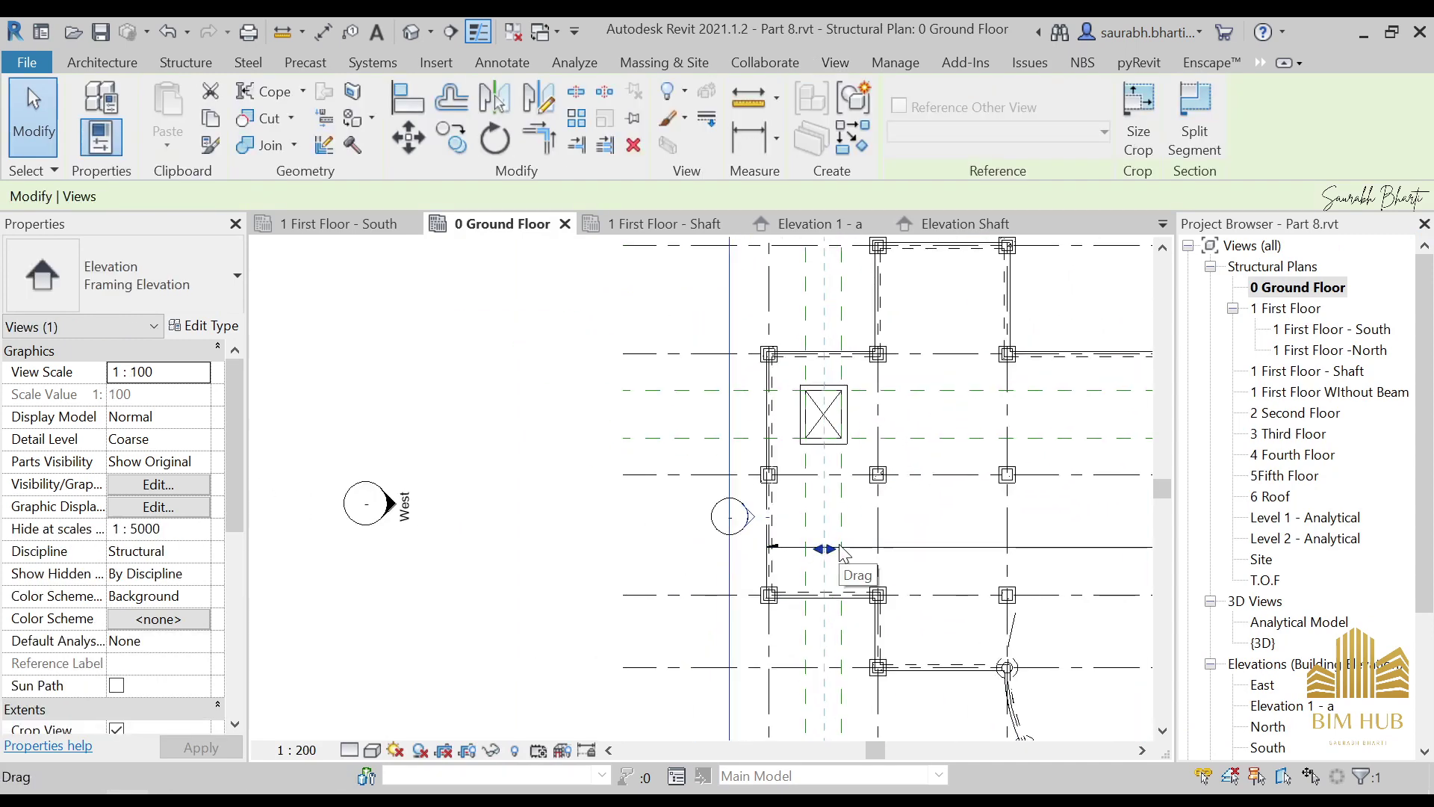
pyautogui.scroll(-4, 822, 546)
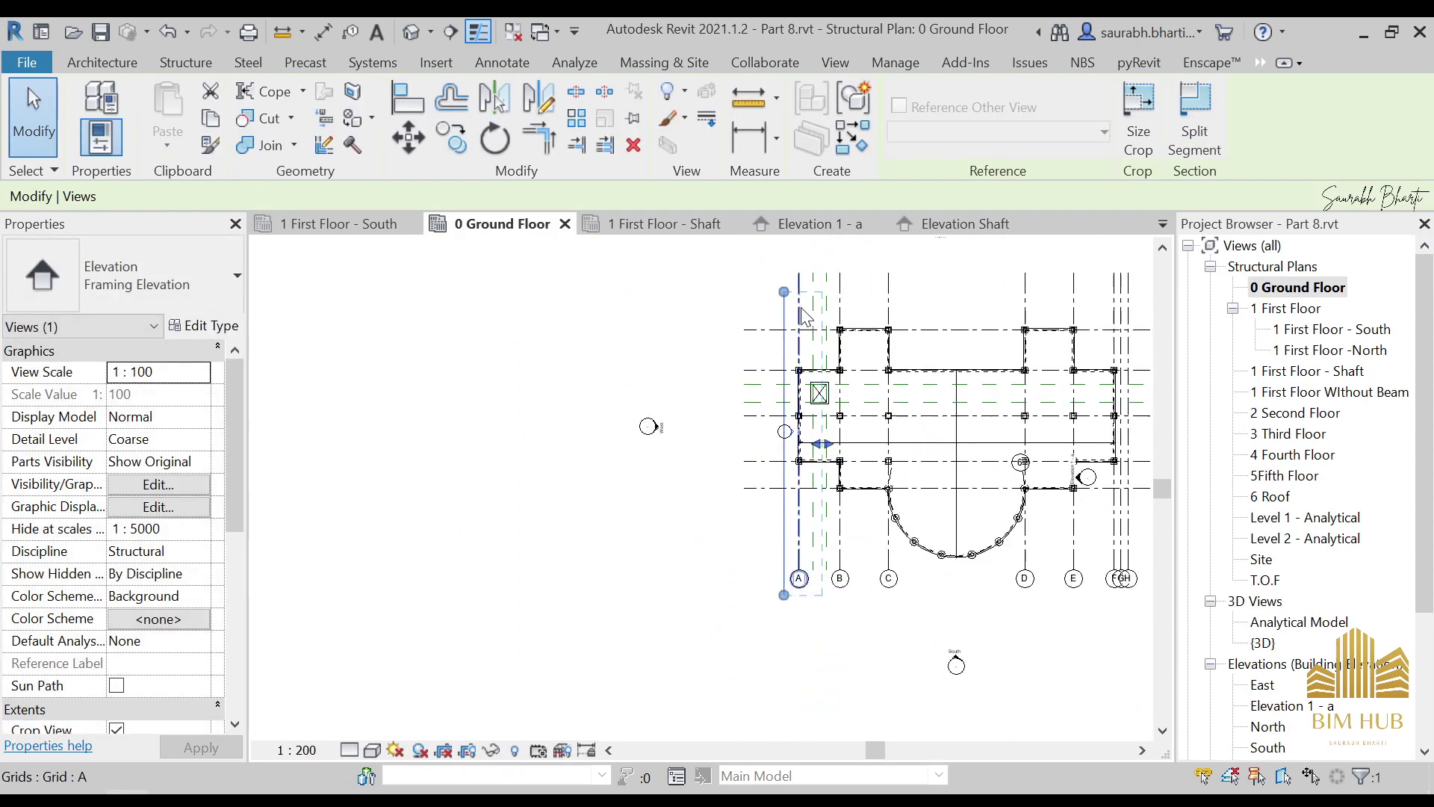
pyautogui.moveTo(784, 292); pyautogui.dragTo(796, 354)
pyautogui.moveTo(786, 596); pyautogui.dragTo(790, 542)
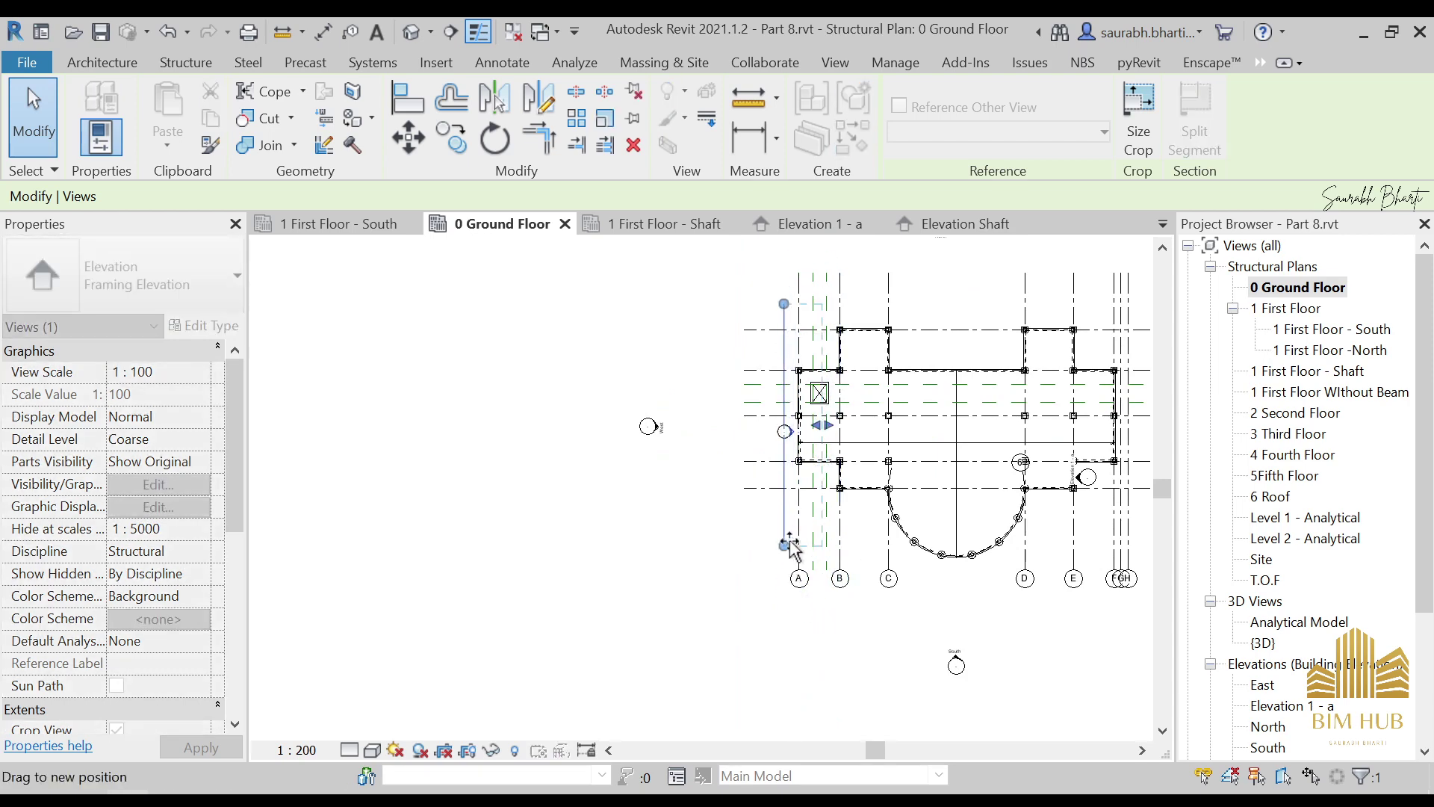
pyautogui.moveTo(788, 593); pyautogui.dragTo(789, 478)
pyautogui.scroll(6, 822, 422)
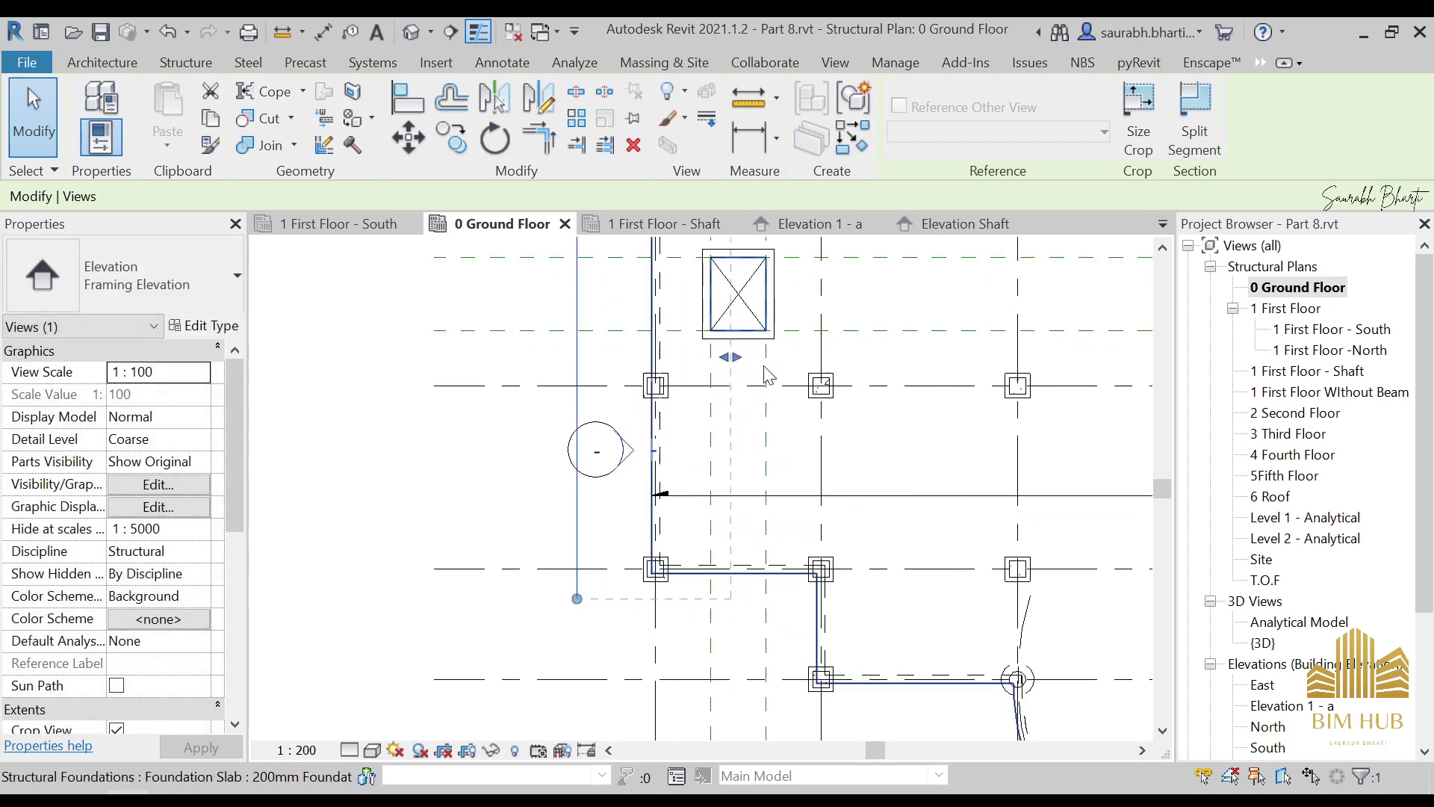
# Examine the Elevation Shaft depth line and width around the shaft in the ground floor plan
pyautogui.moveTo(758, 360); pyautogui.dragTo(755, 362)
pyautogui.scroll(-3, 760, 381)
pyautogui.moveTo(767, 439); pyautogui.dragTo(765, 556, button='middle')
pyautogui.scroll(1, 745, 479)
pyautogui.moveTo(760, 480)
pyautogui.mouseDown()
pyautogui.moveTo(710, 459)
pyautogui.moveTo(750, 458)
pyautogui.mouseUp()
pyautogui.scroll(4, 737, 484)
pyautogui.scroll(-2, 671, 438)
pyautogui.scroll(-3, 594, 556)
pyautogui.scroll(3, 580, 575)
# Open Elevation Shaft from its marker arrow and examine the narrowed framing elevation between grids 2 and 4
pyautogui.doubleClick(580, 577)
pyautogui.scroll(-1, 748, 504)
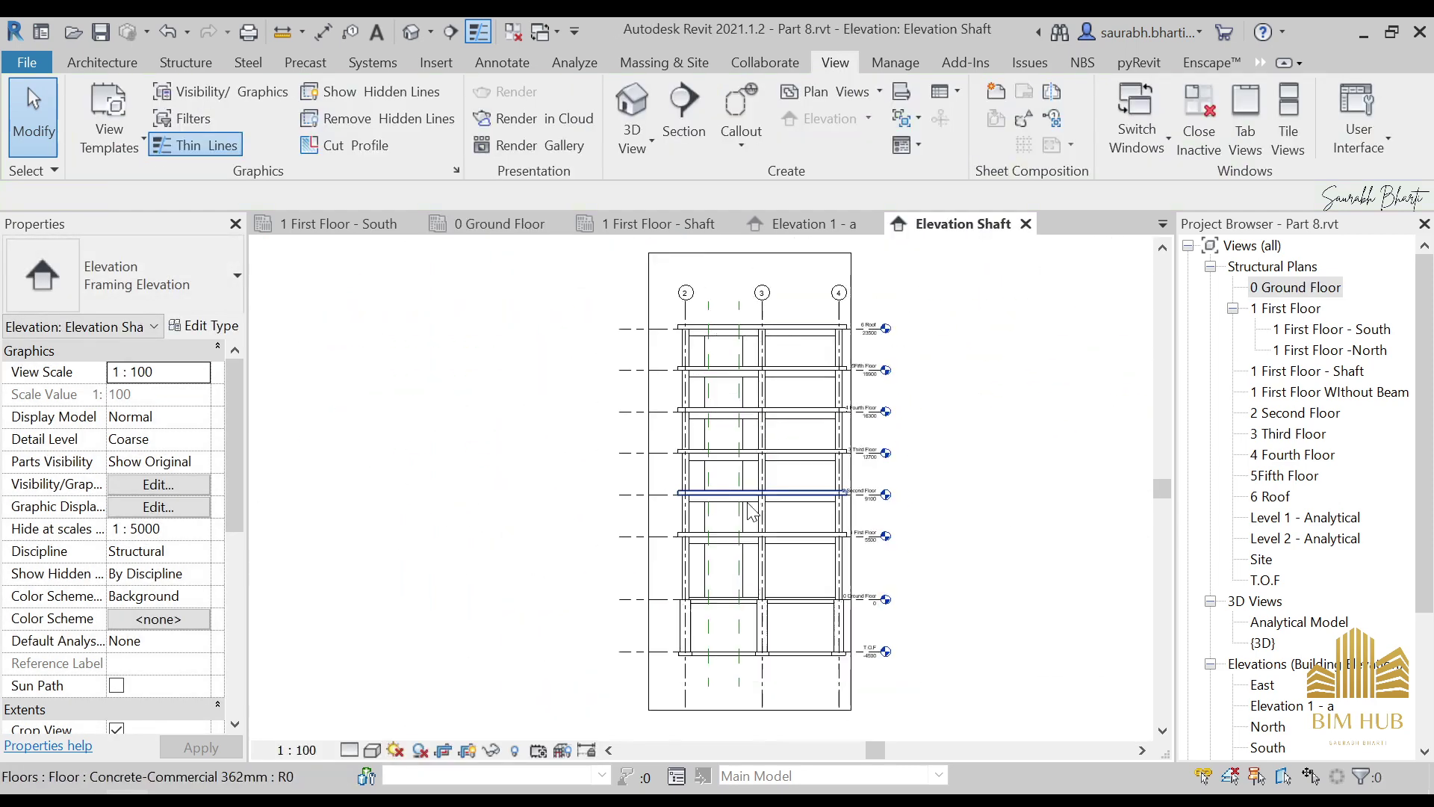
pyautogui.scroll(-2, 747, 493)
pyautogui.scroll(4, 685, 373)
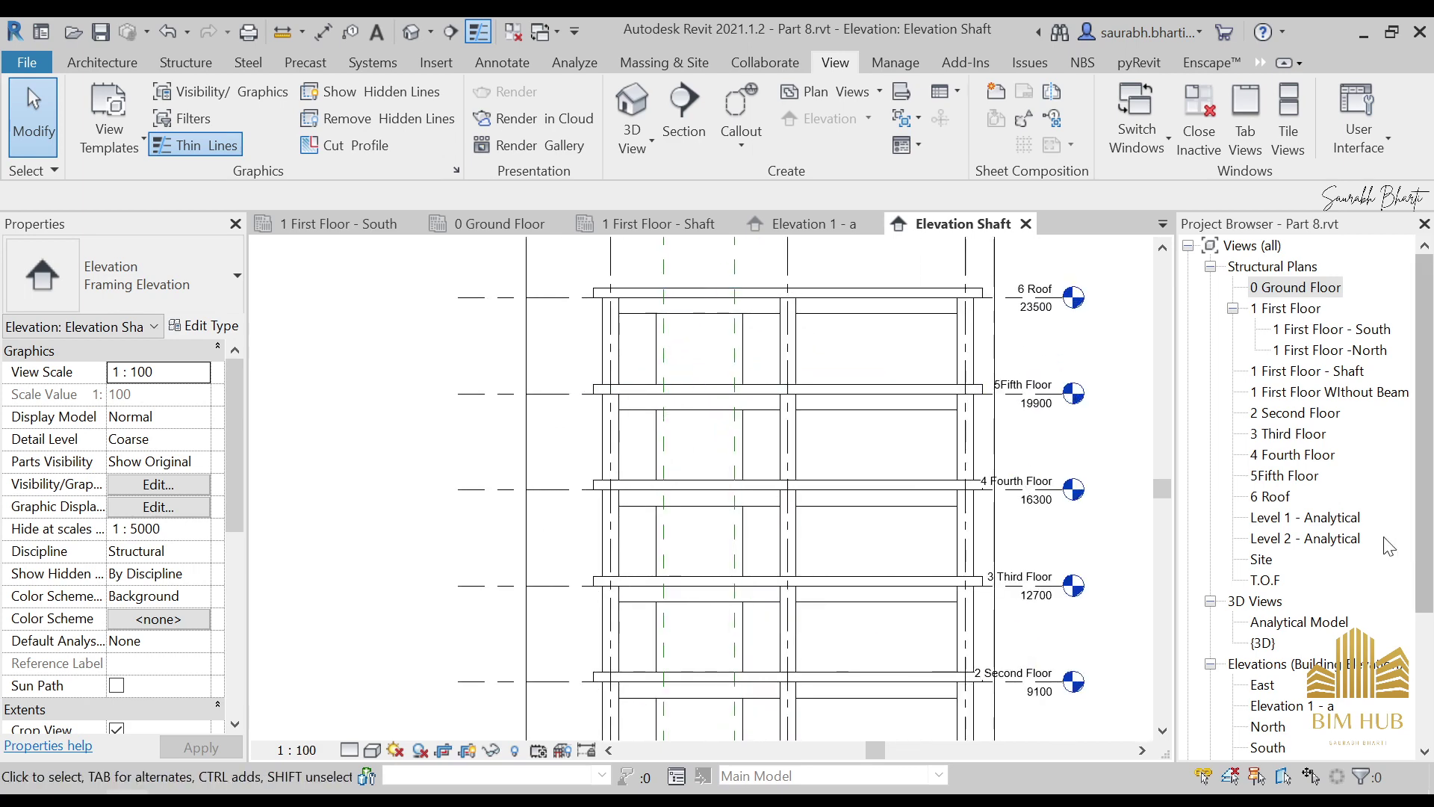
pyautogui.scroll(-3, 1315, 480)
pyautogui.click(1325, 624)
pyautogui.scroll(3, 1322, 523)
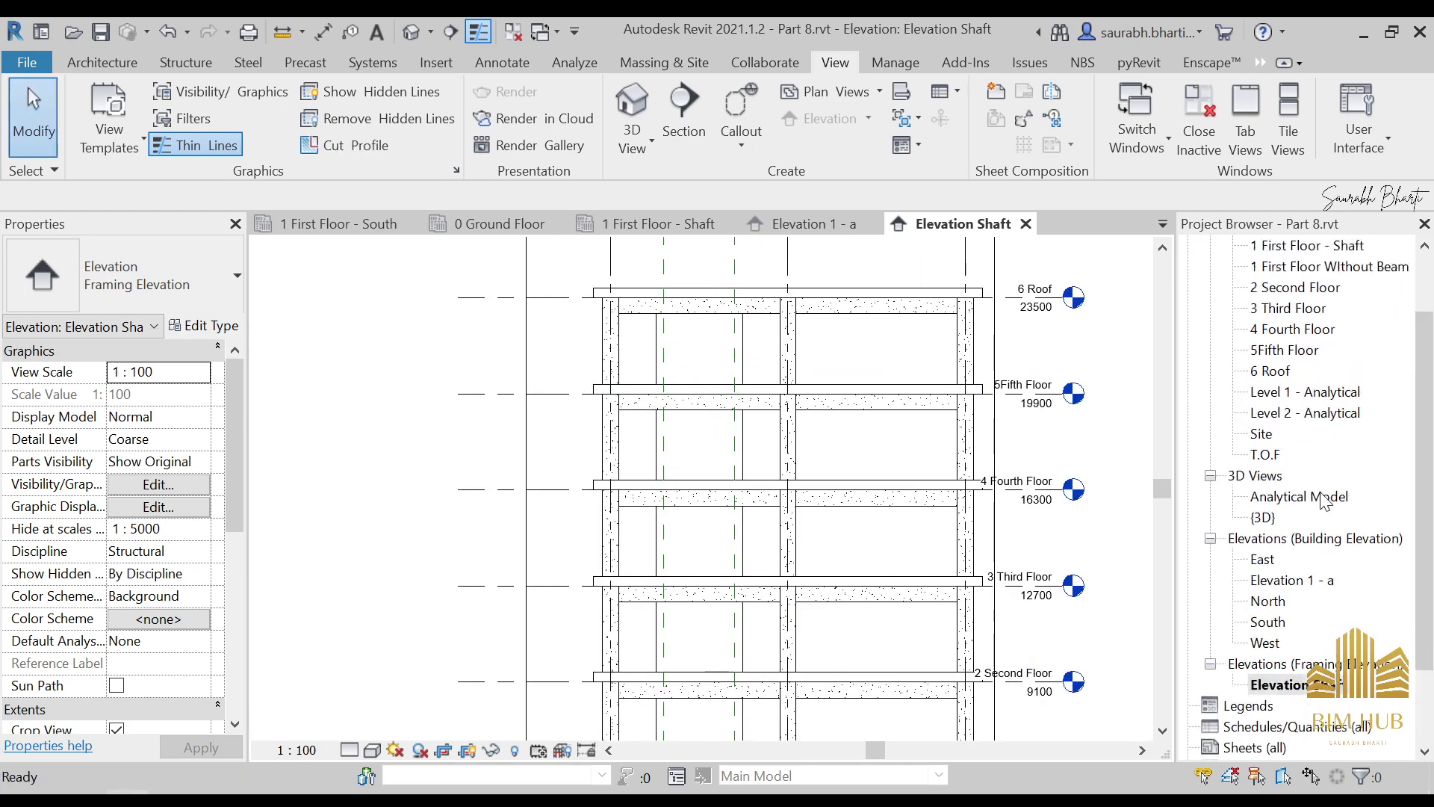
# Go back to the 0 Ground Floor plan and examine the framing elevation marker beside grid A
pyautogui.click(1321, 290)
pyautogui.doubleClick(1320, 289)
pyautogui.scroll(-4, 794, 490)
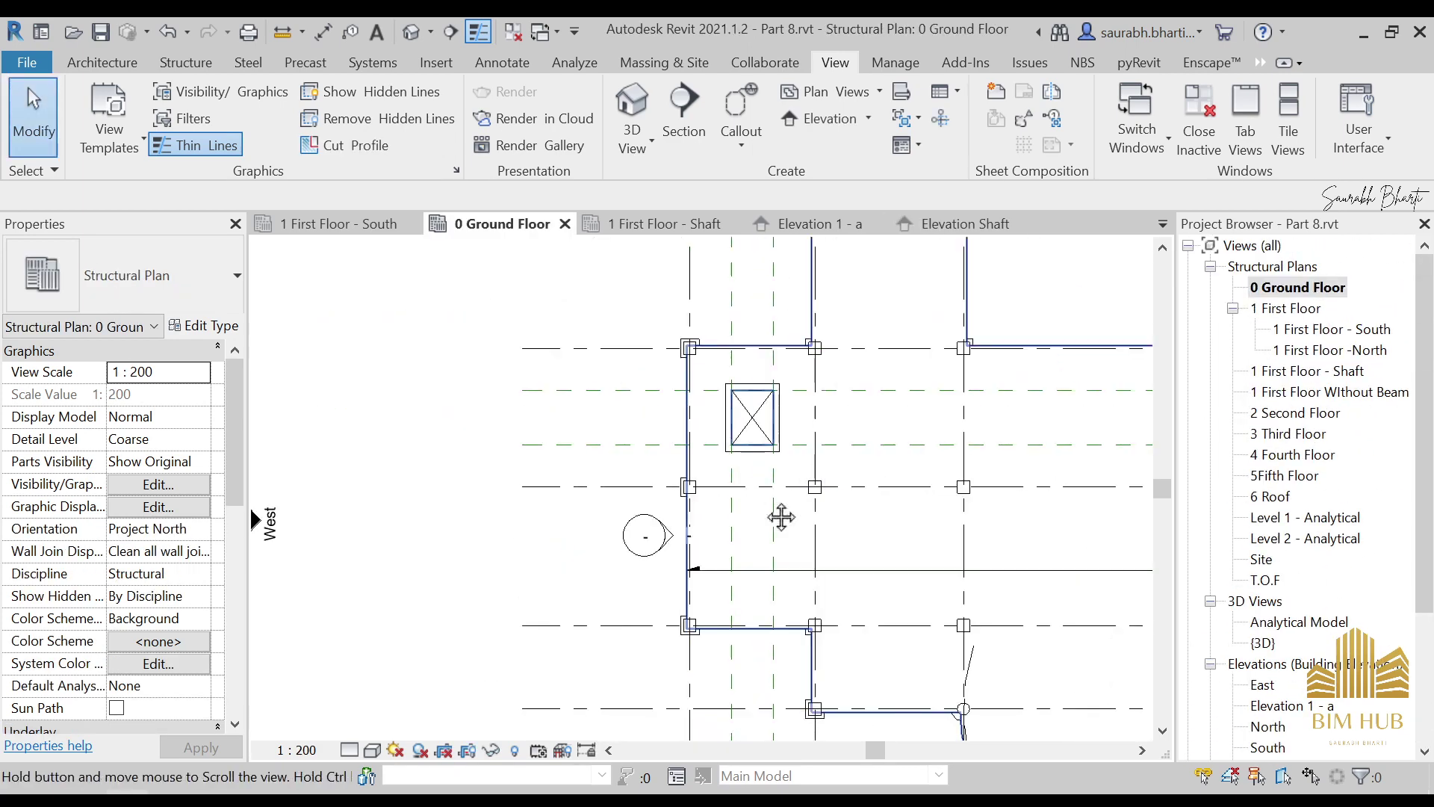
pyautogui.moveTo(781, 515); pyautogui.dragTo(754, 595, button='middle')
pyautogui.scroll(1, 644, 617)
pyautogui.scroll(-6, 643, 620)
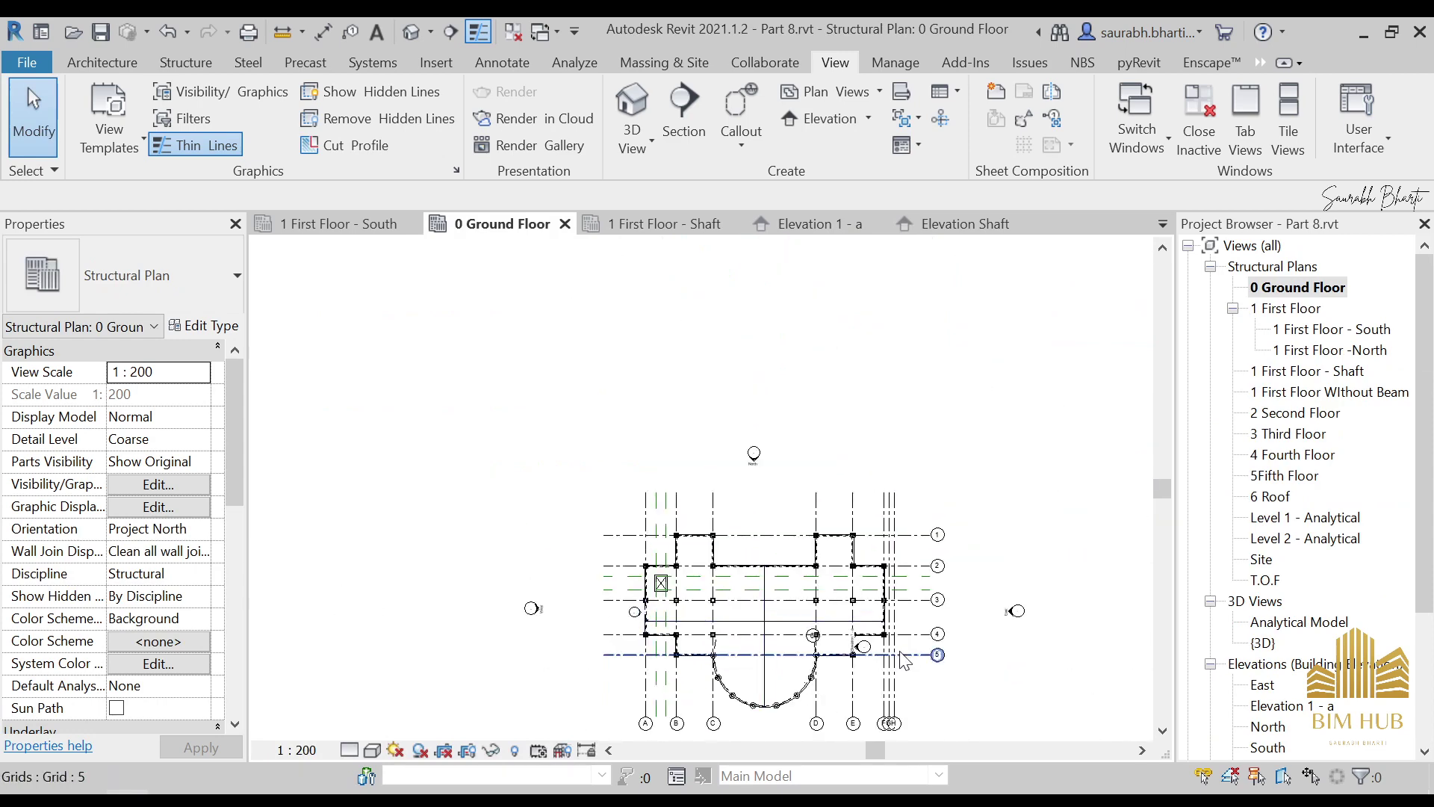
pyautogui.scroll(8, 656, 644)
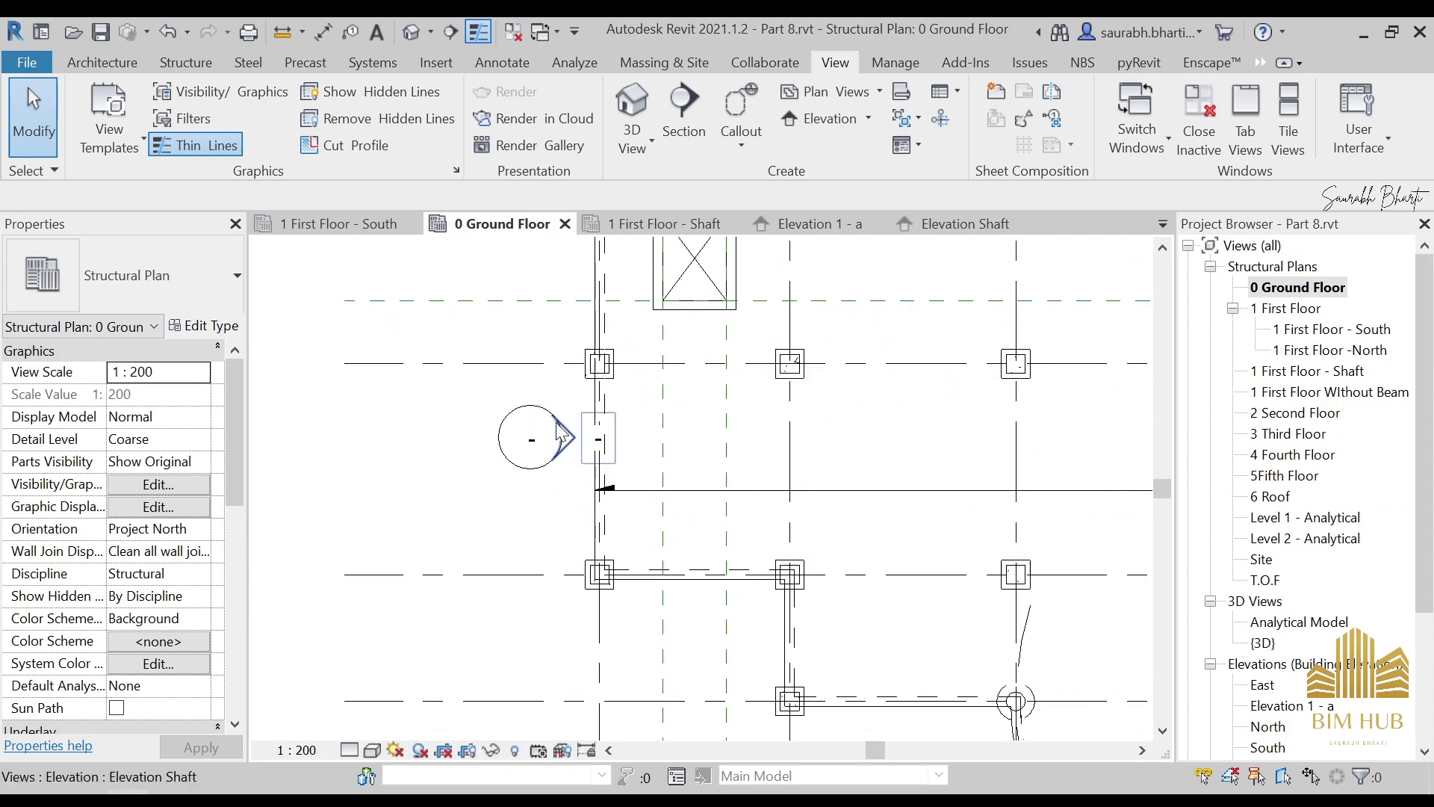
pyautogui.scroll(-6, 534, 419)
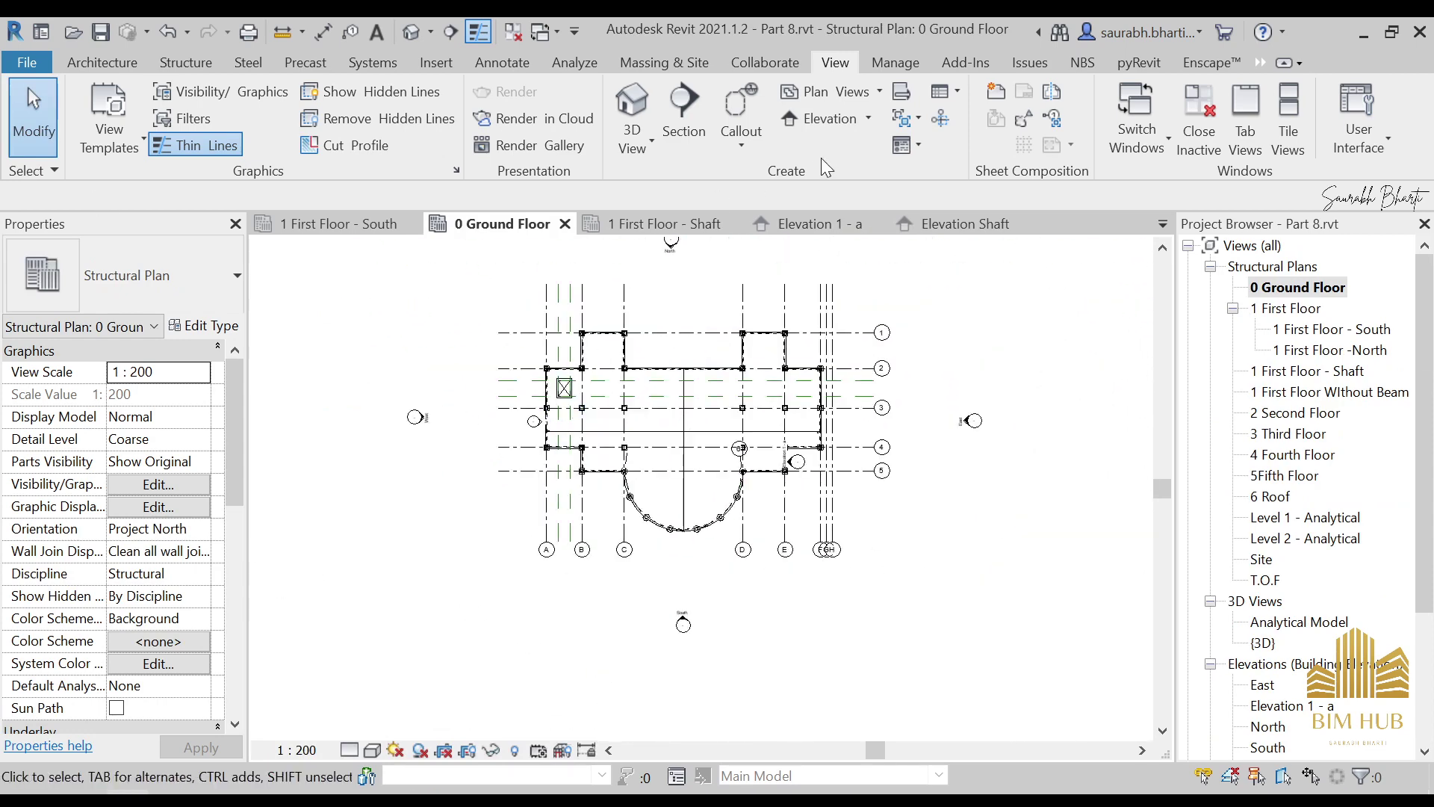
# Review the available elevation types and compare the East and West building elevation markers with the framing elevation marker
pyautogui.click(869, 119)
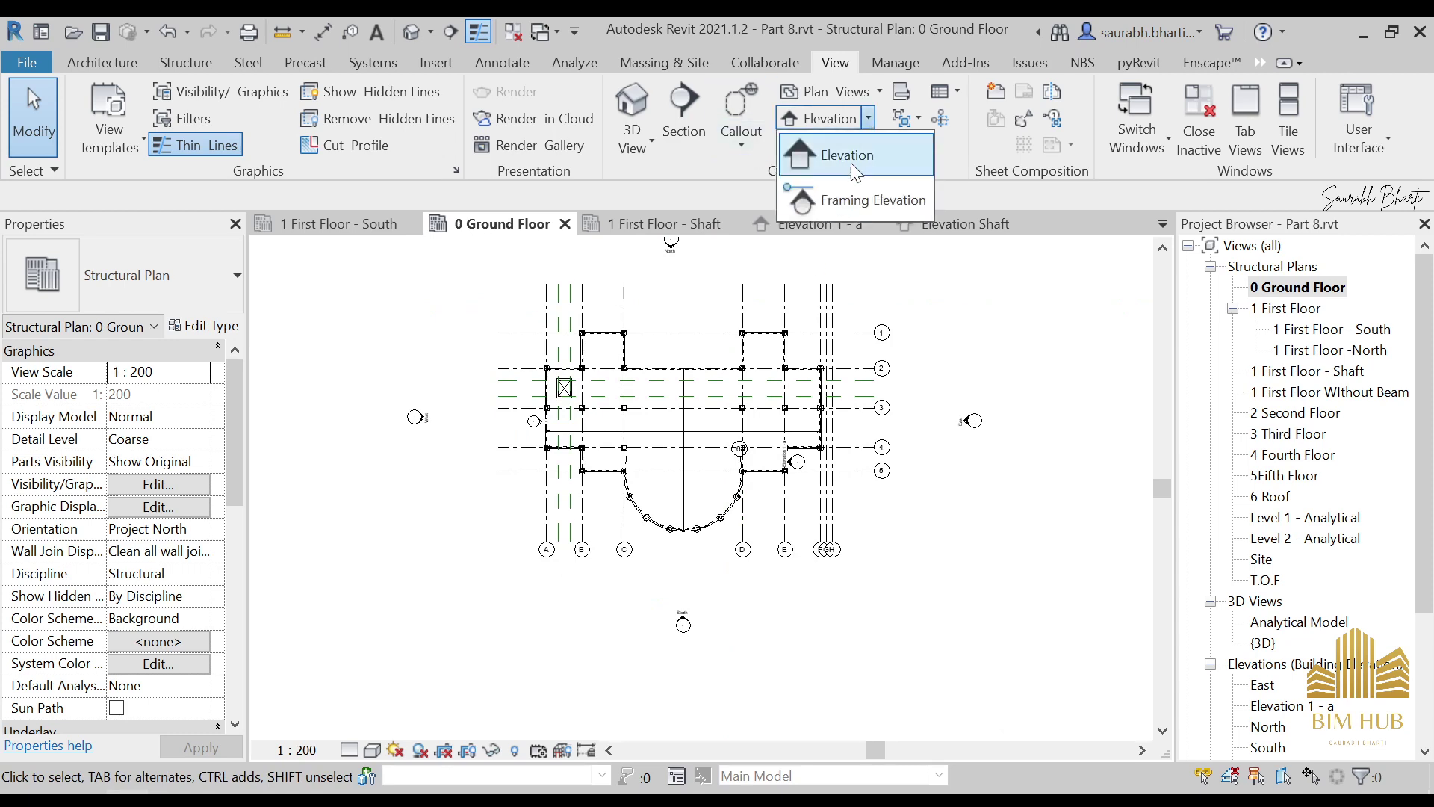
pyautogui.scroll(5, 874, 464)
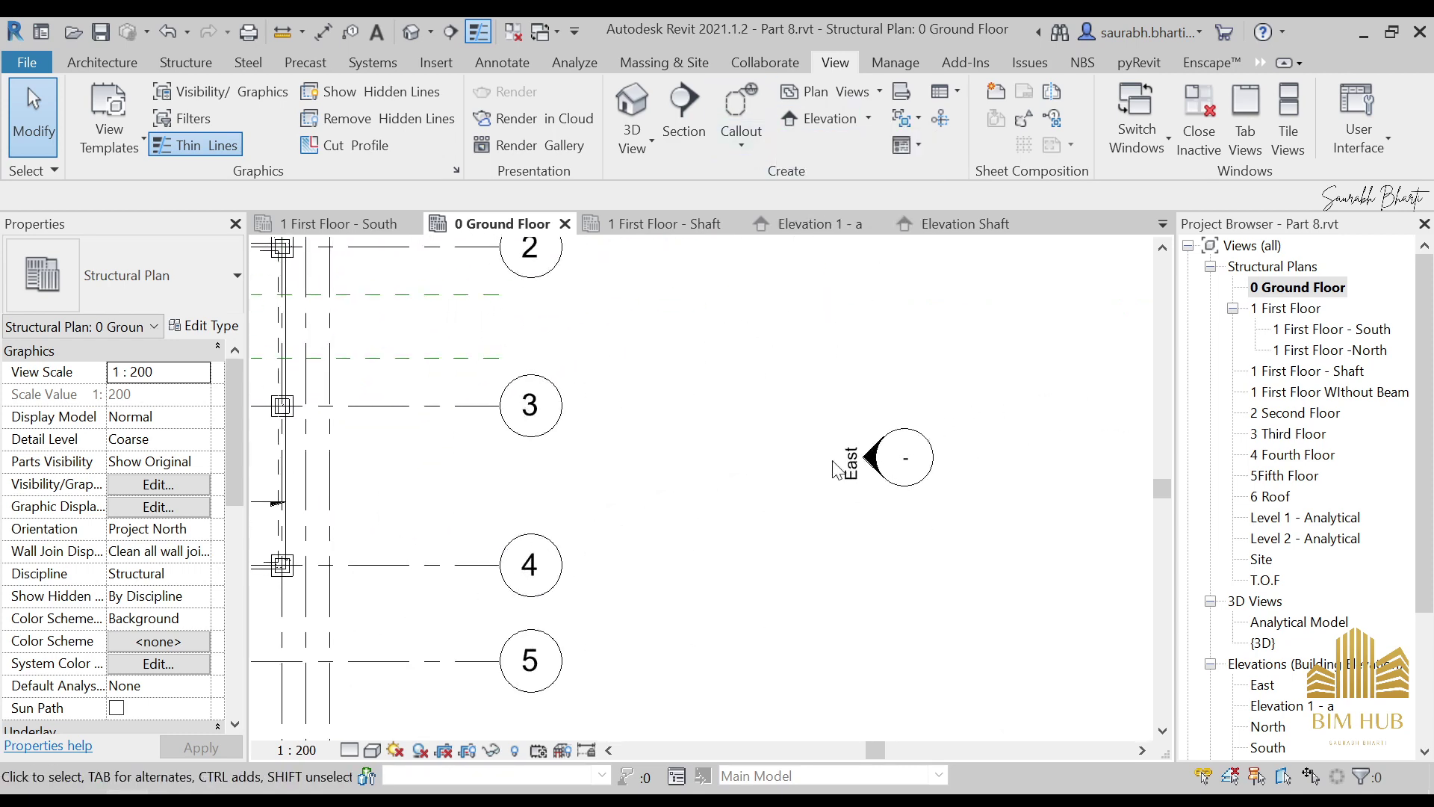
pyautogui.scroll(-7, 874, 457)
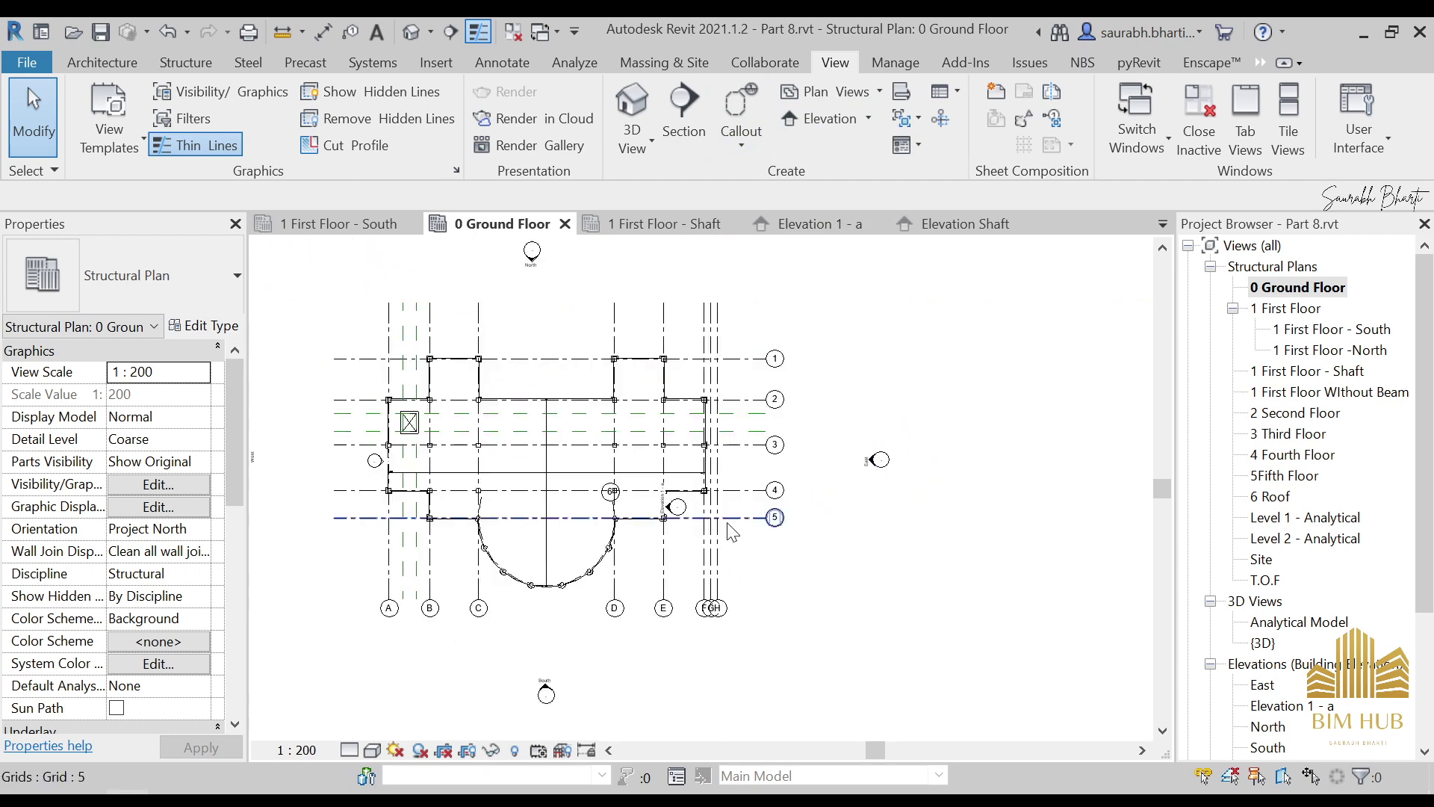
pyautogui.moveTo(299, 418); pyautogui.dragTo(672, 496, button='middle')
pyautogui.scroll(3, 560, 466)
pyautogui.scroll(2, 899, 620)
pyautogui.moveTo(924, 634); pyautogui.dragTo(811, 599, button='middle')
pyautogui.scroll(4, 815, 597)
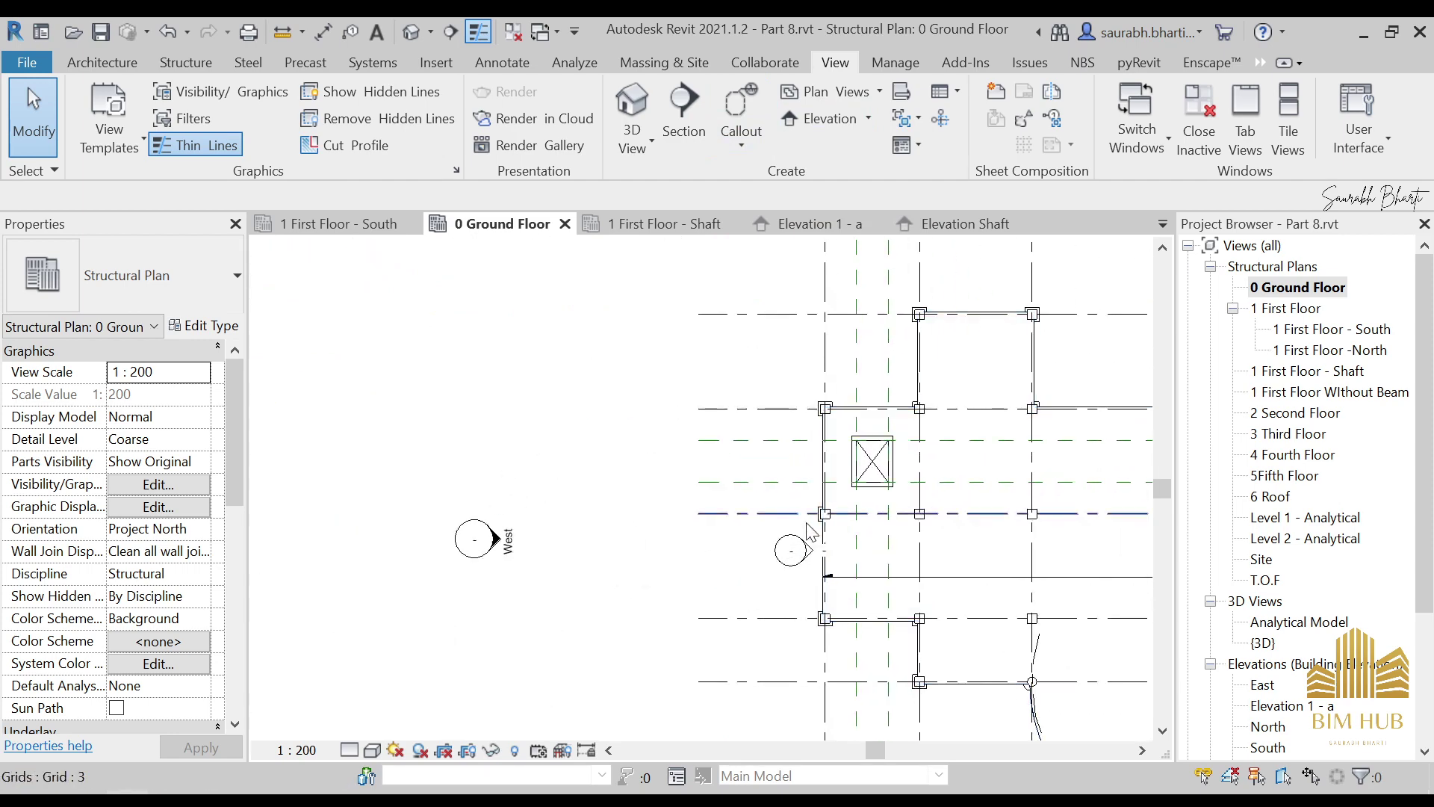
# Select the Elevation Shaft marker and shorten its view line's northern end to just beyond grid 2
pyautogui.scroll(1, 810, 534)
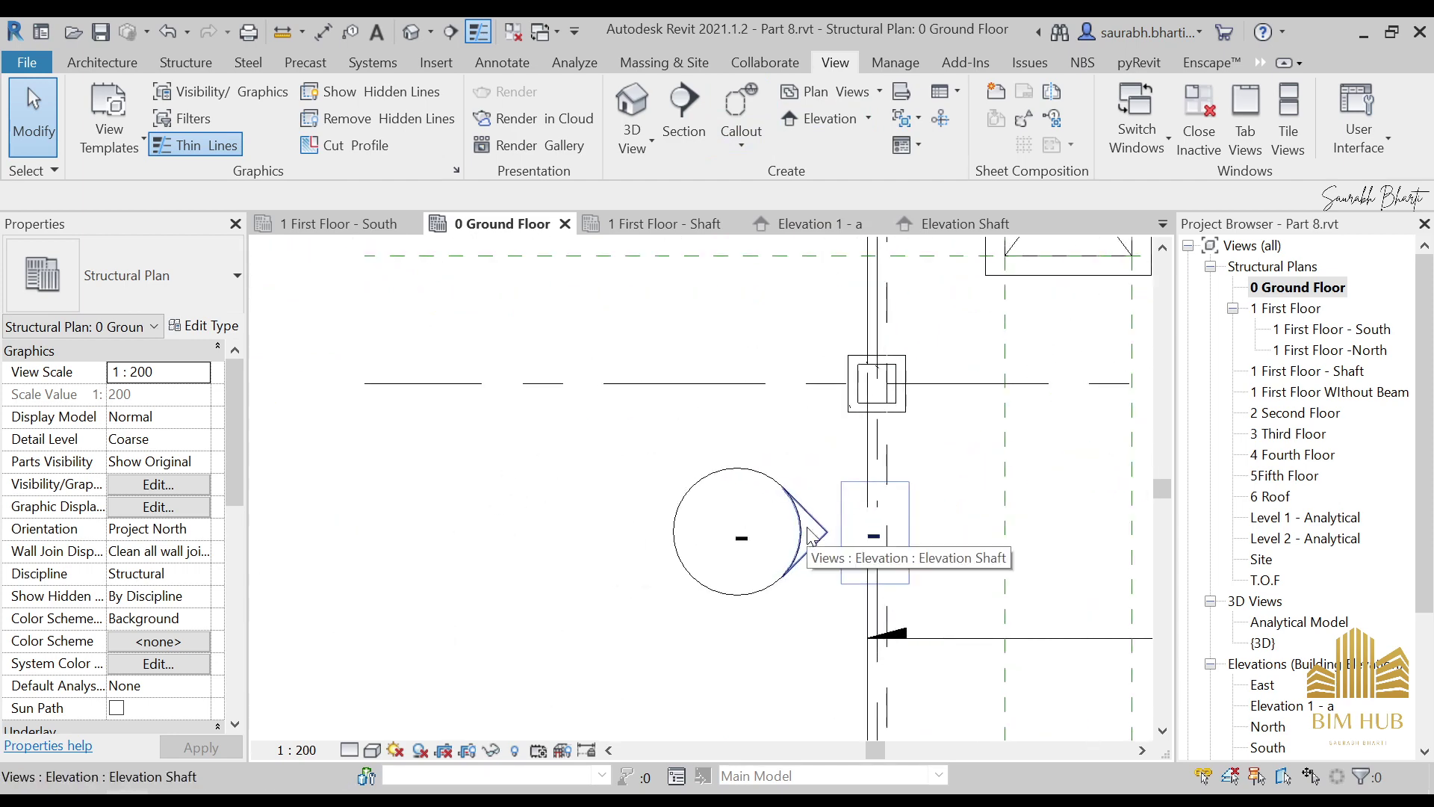
pyautogui.click(815, 525)
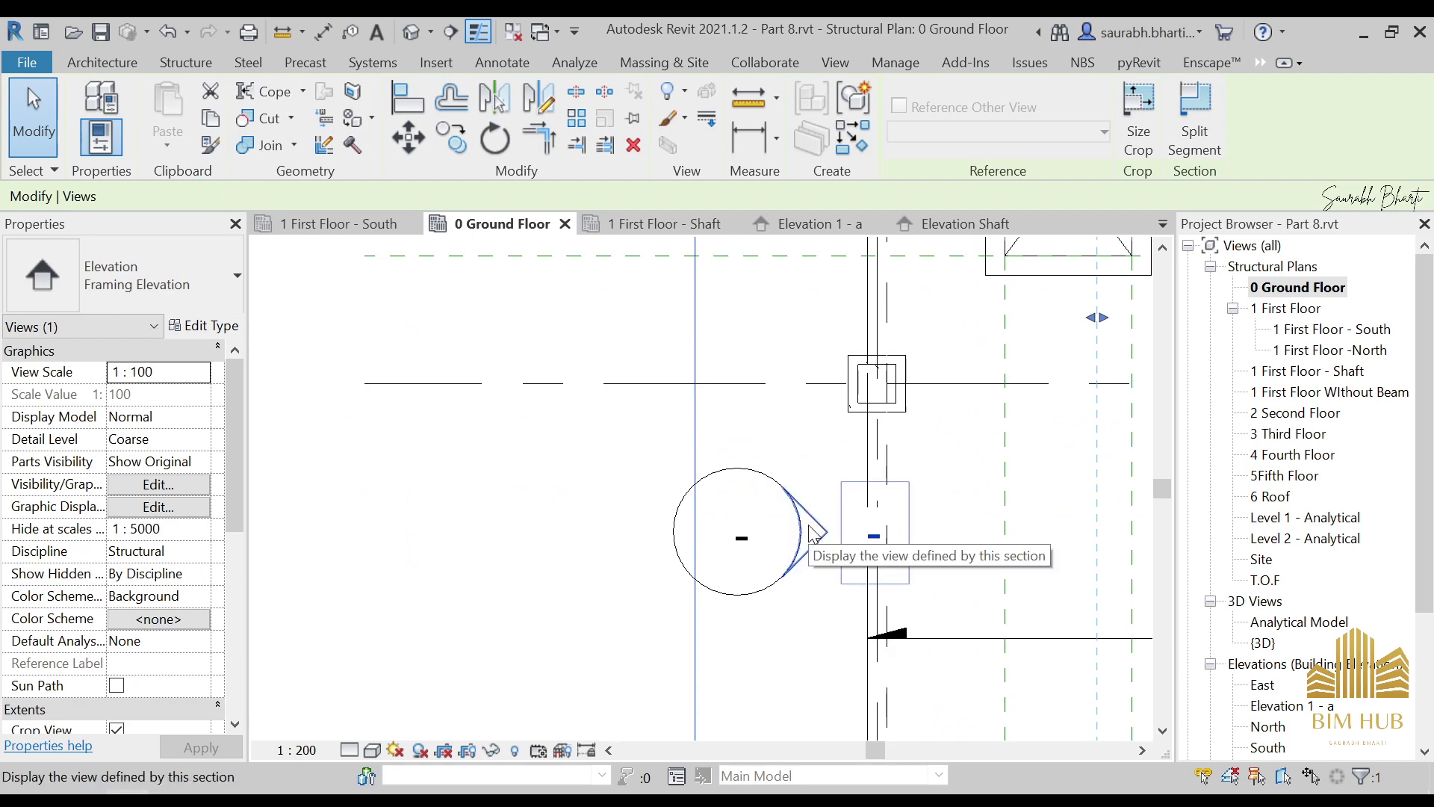
pyautogui.scroll(-4, 818, 538)
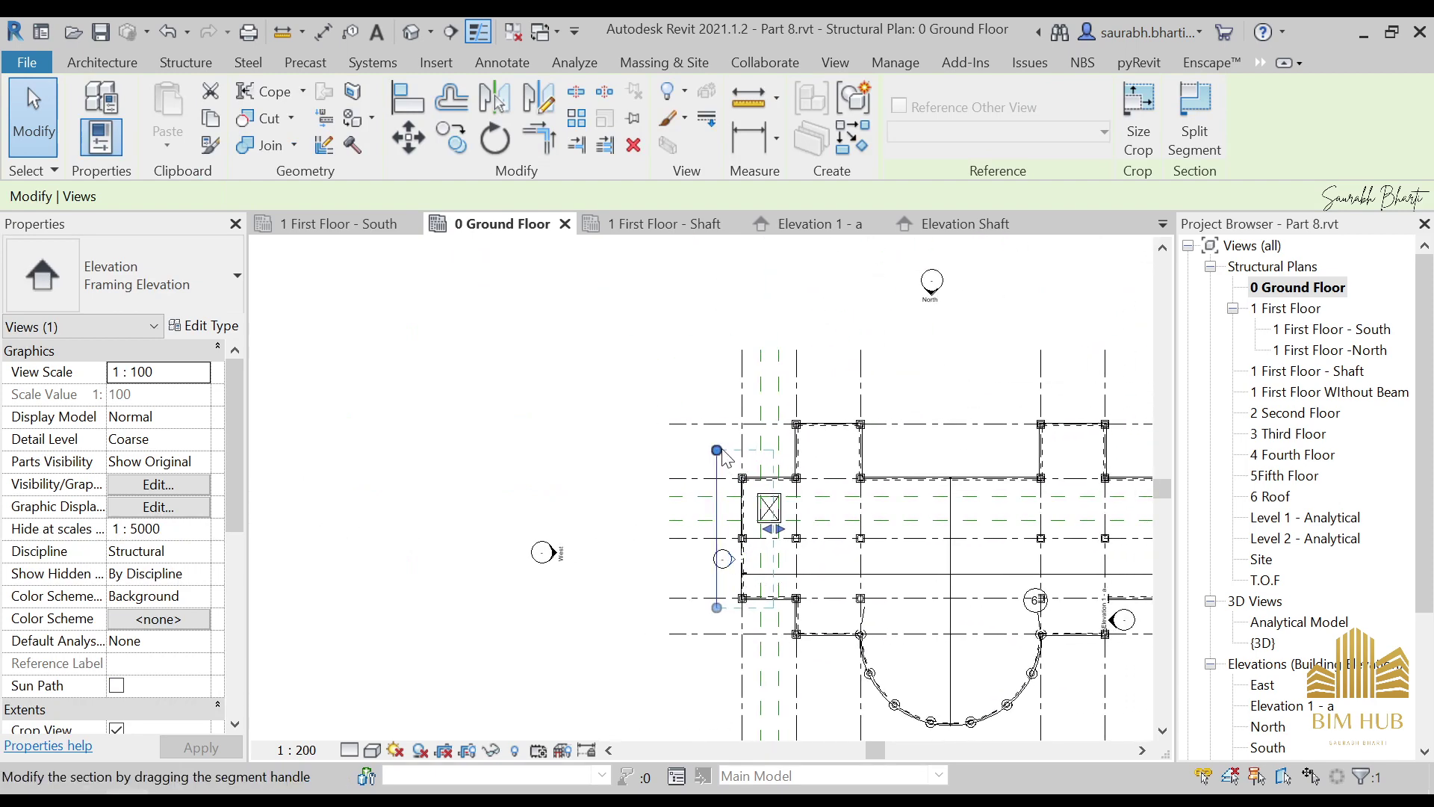
pyautogui.moveTo(717, 449); pyautogui.dragTo(717, 469)
pyautogui.moveTo(825, 512); pyautogui.dragTo(731, 512, button='middle')
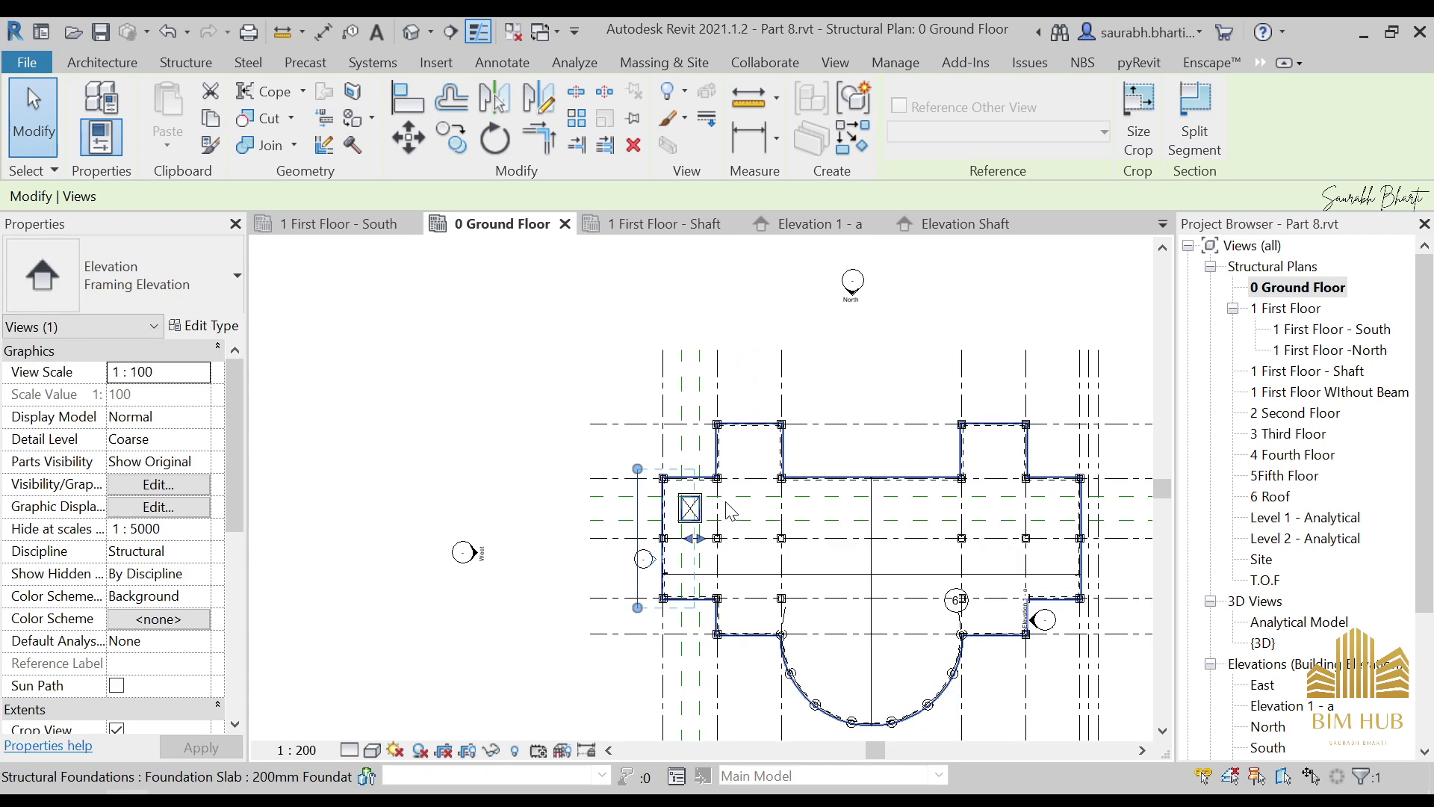
pyautogui.moveTo(731, 511); pyautogui.dragTo(585, 513, button='middle')
pyautogui.press('Escape')
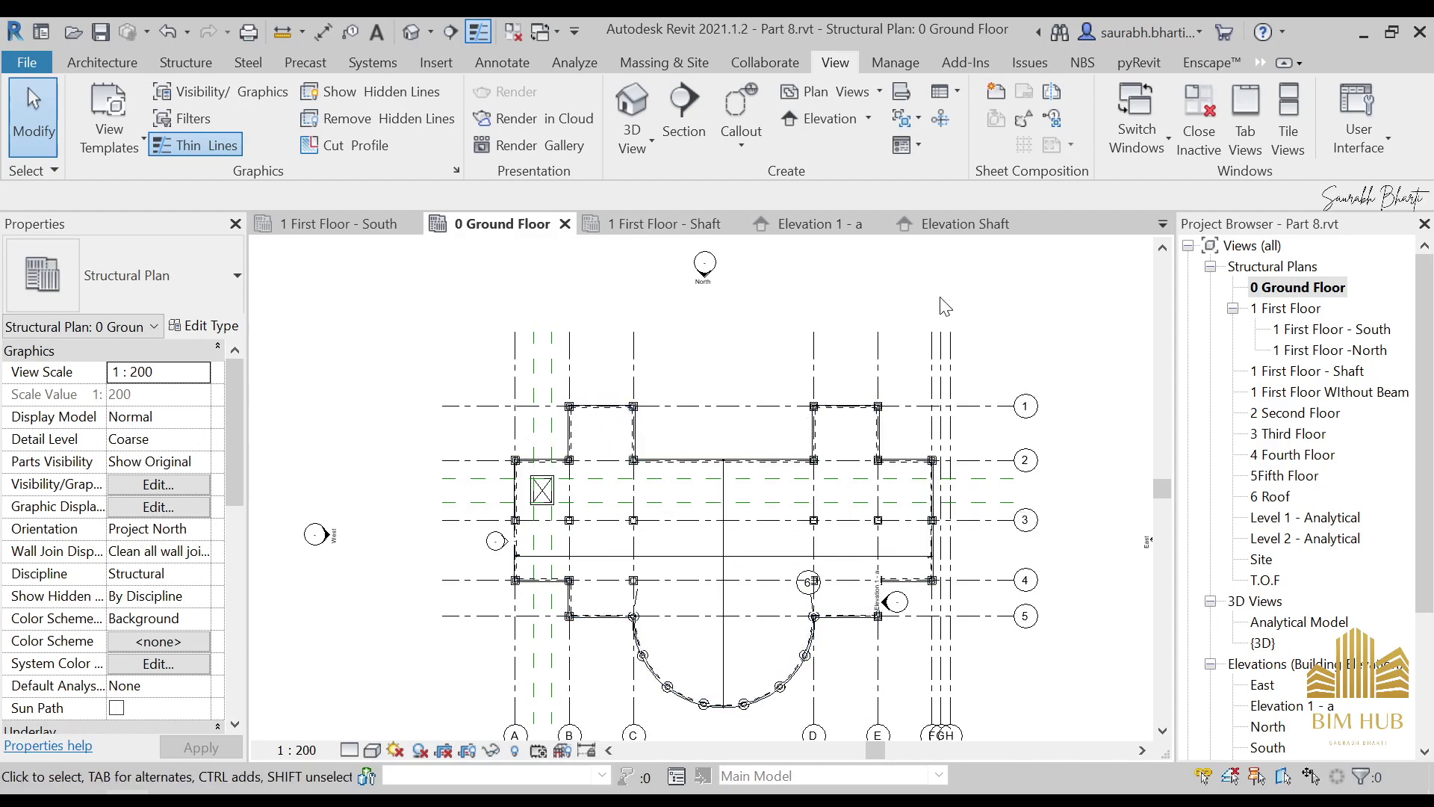
pyautogui.moveTo(864, 390); pyautogui.dragTo(850, 356, button='middle')
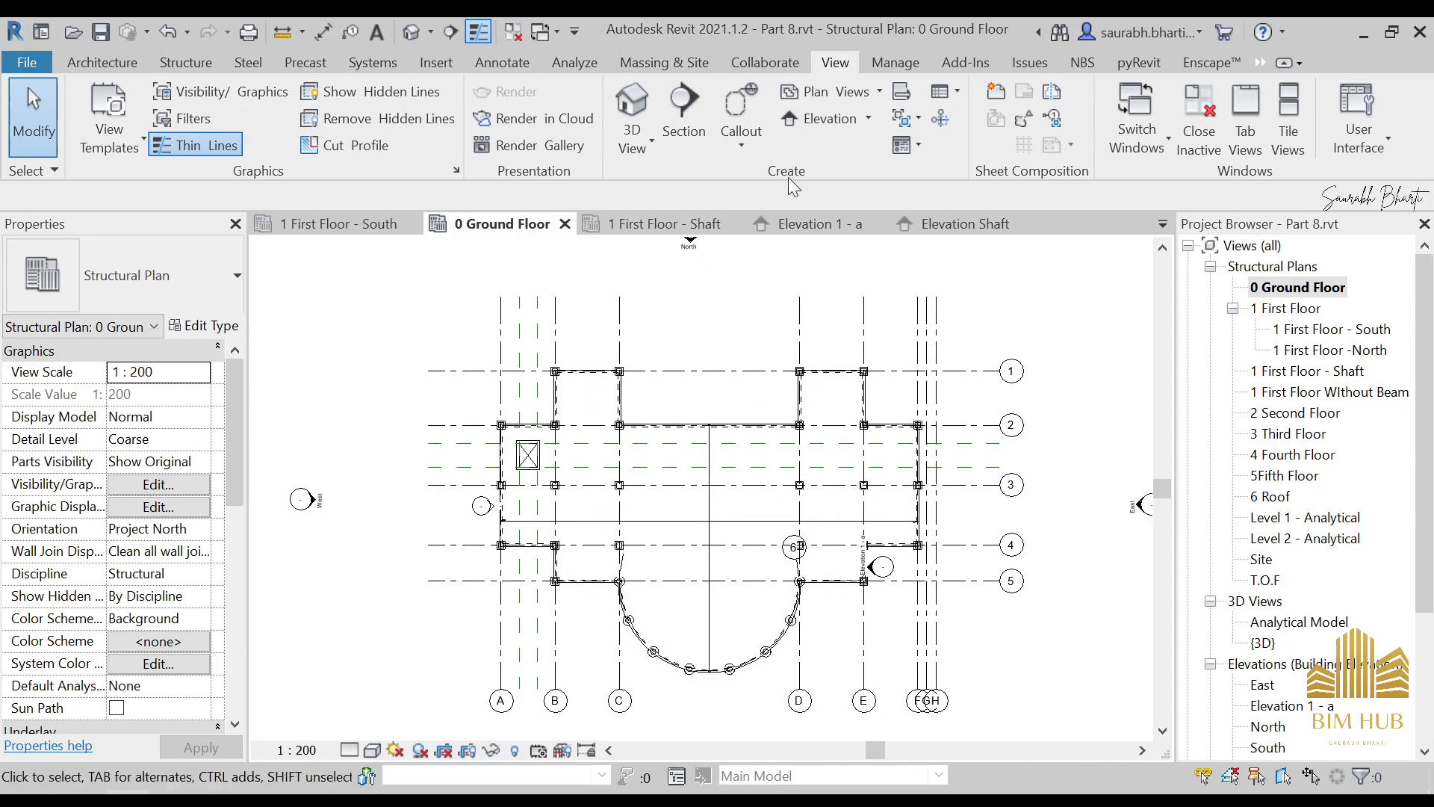
pyautogui.click(870, 119)
pyautogui.click(868, 119)
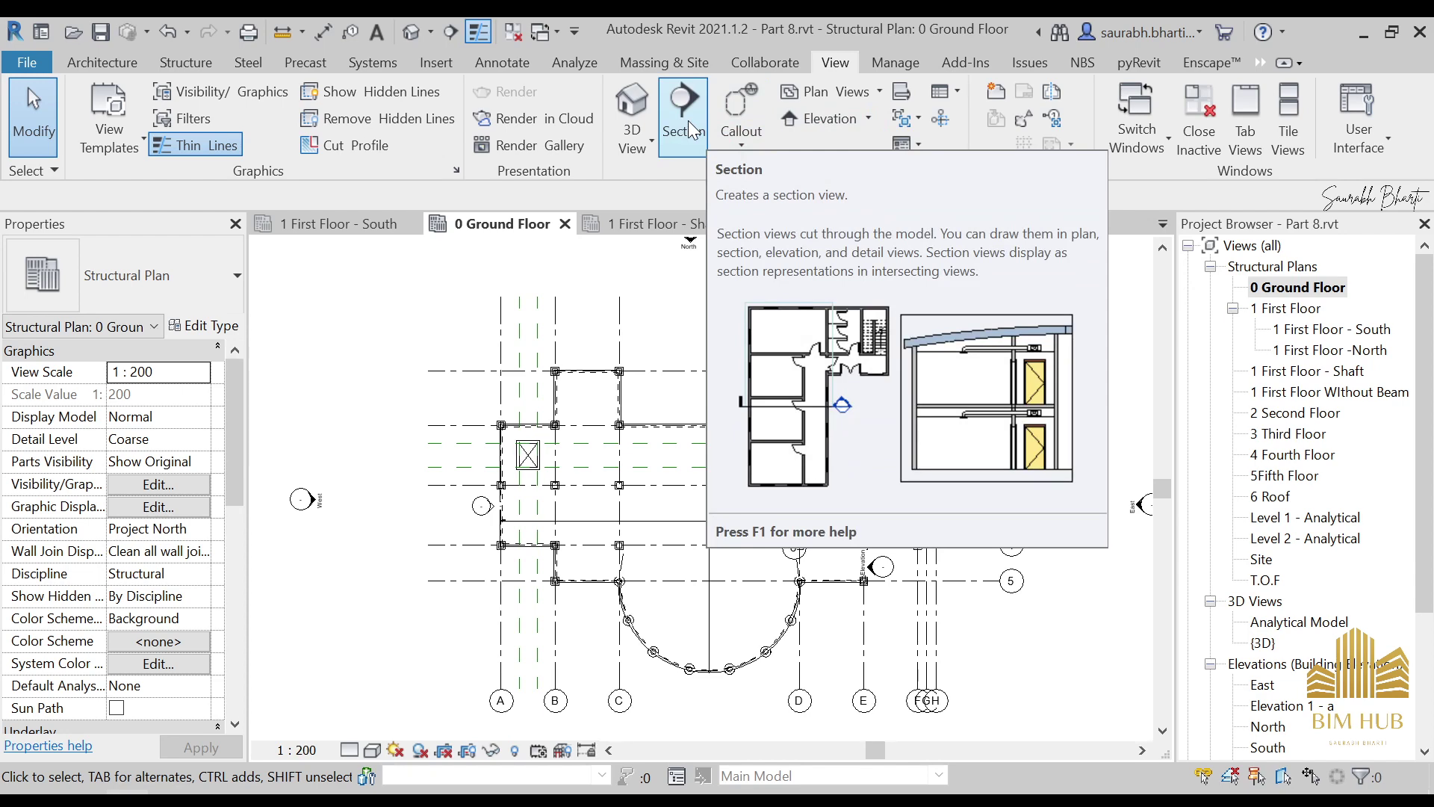
# Draw a Building Section along the northern reference plane through the shaft, from west of grid A to east of the grid bubbles
pyautogui.click(688, 120)
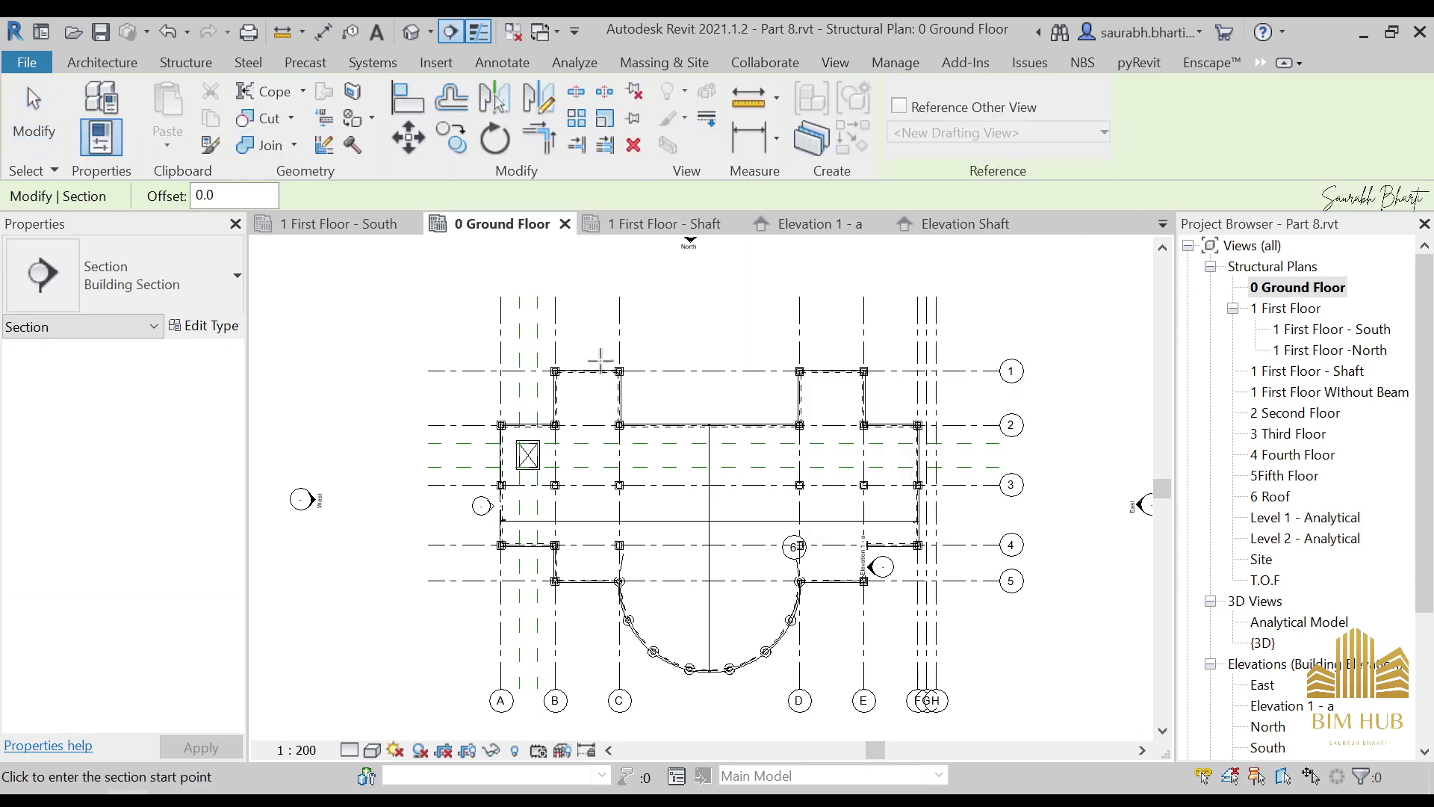
pyautogui.scroll(3, 448, 497)
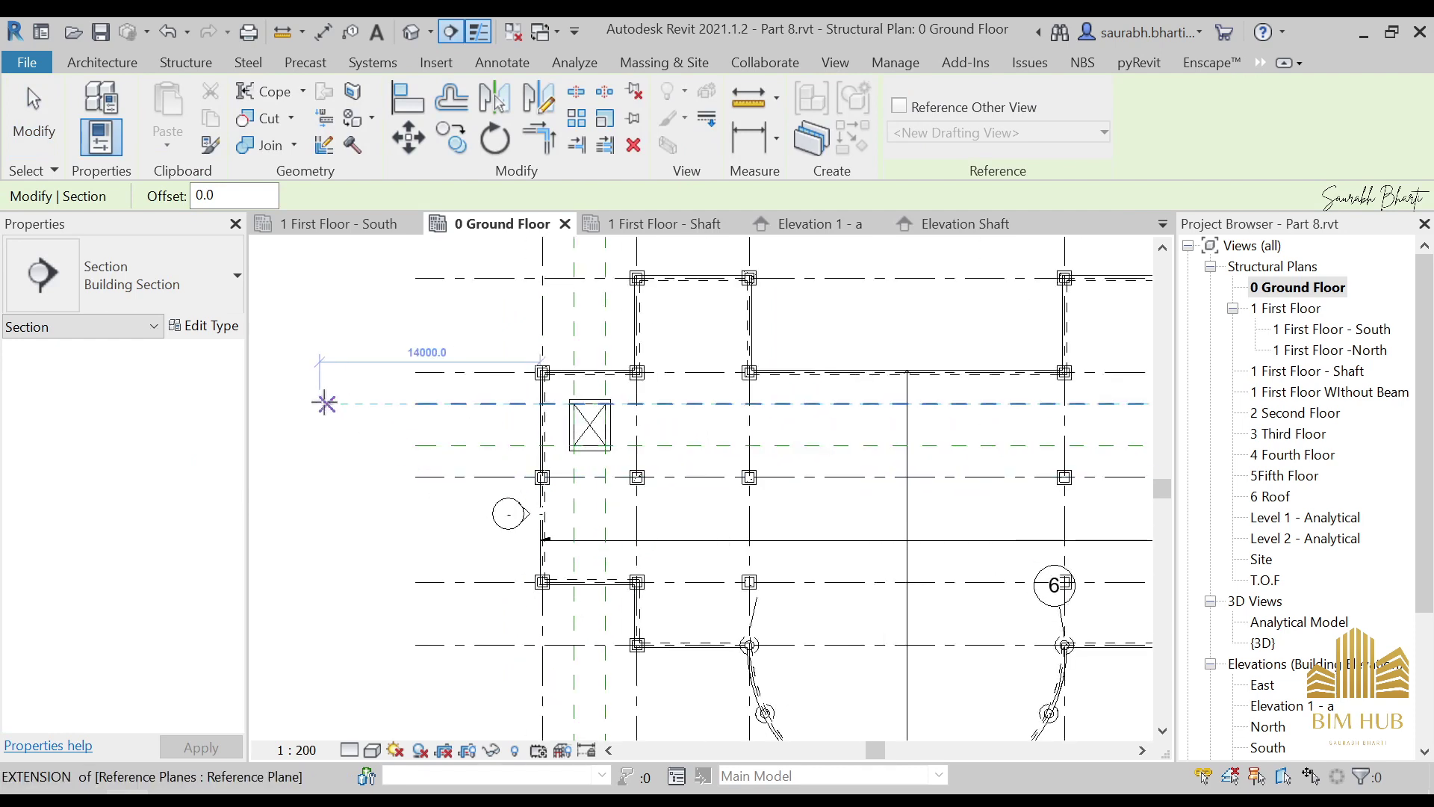
pyautogui.click(163, 273)
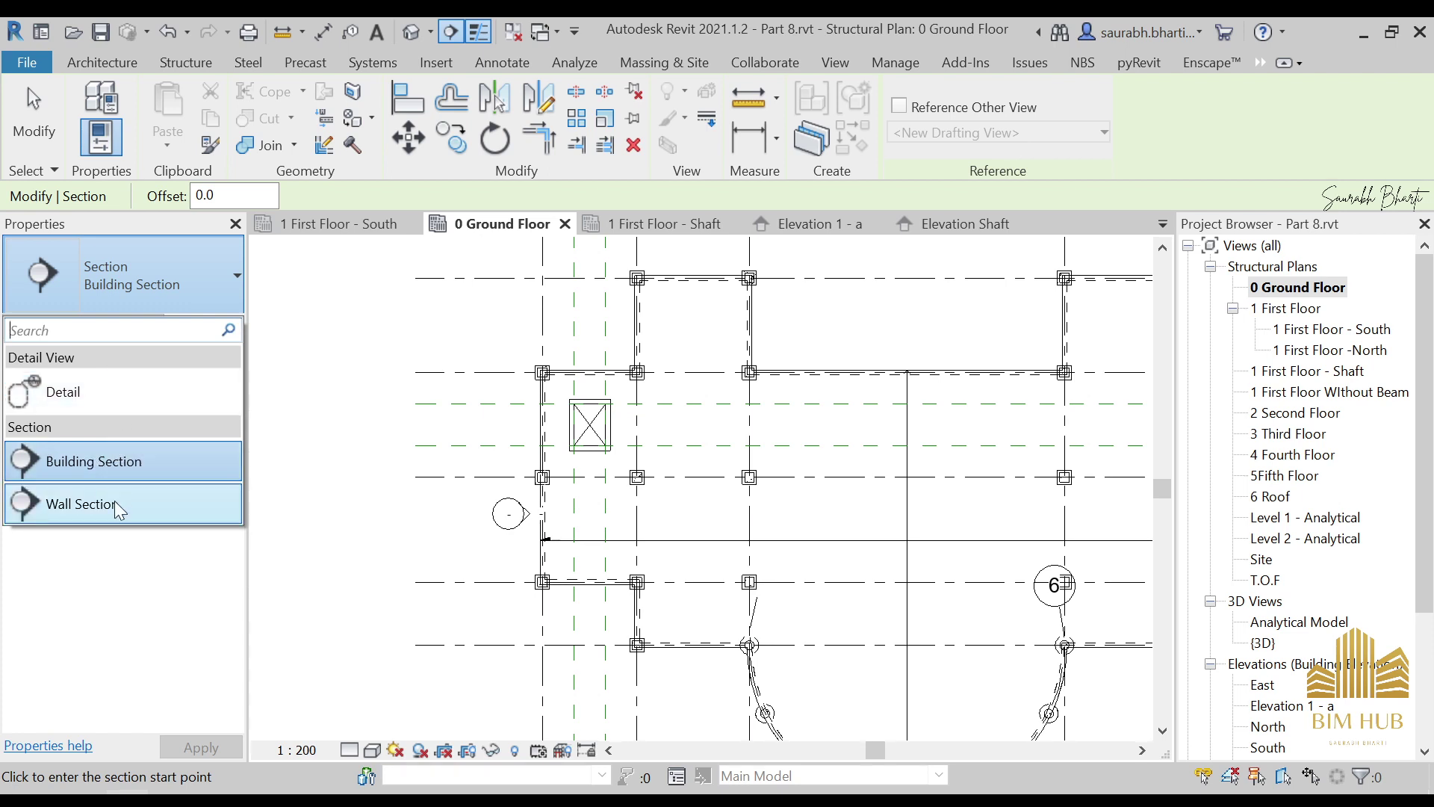
pyautogui.click(113, 460)
pyautogui.scroll(-3, 258, 440)
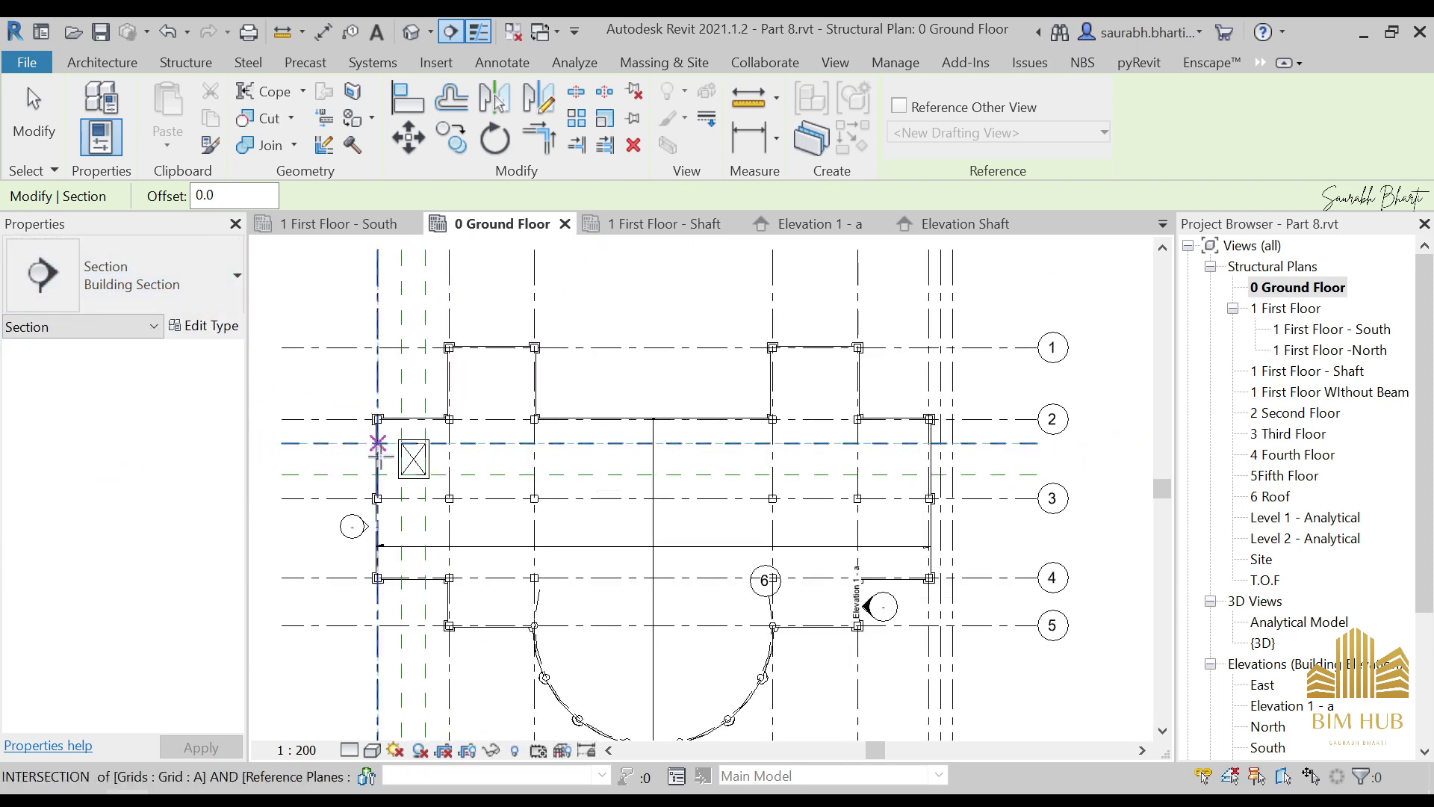
pyautogui.moveTo(381, 457); pyautogui.dragTo(555, 461, button='middle')
pyautogui.click(432, 451)
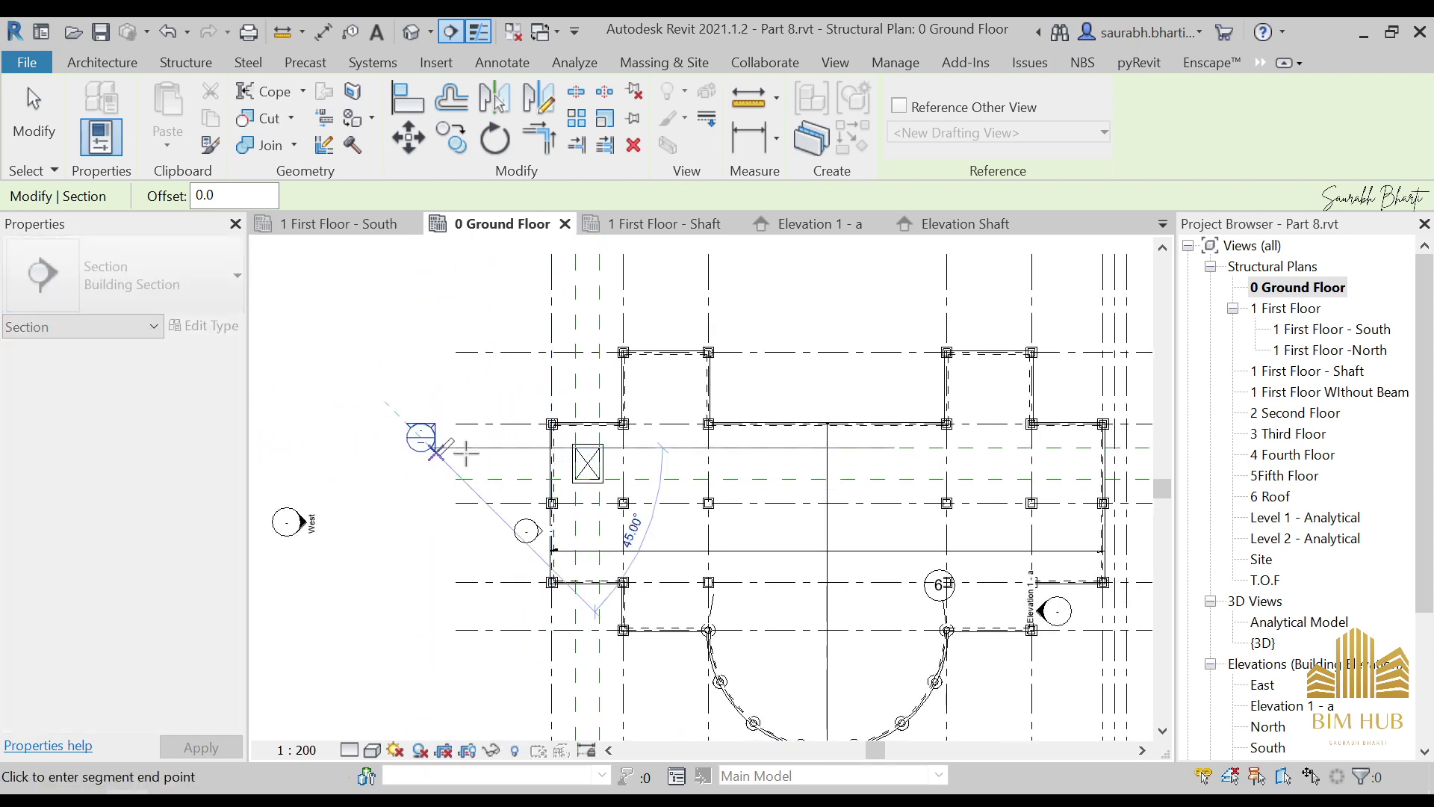
pyautogui.moveTo(654, 481); pyautogui.dragTo(232, 481, button='middle')
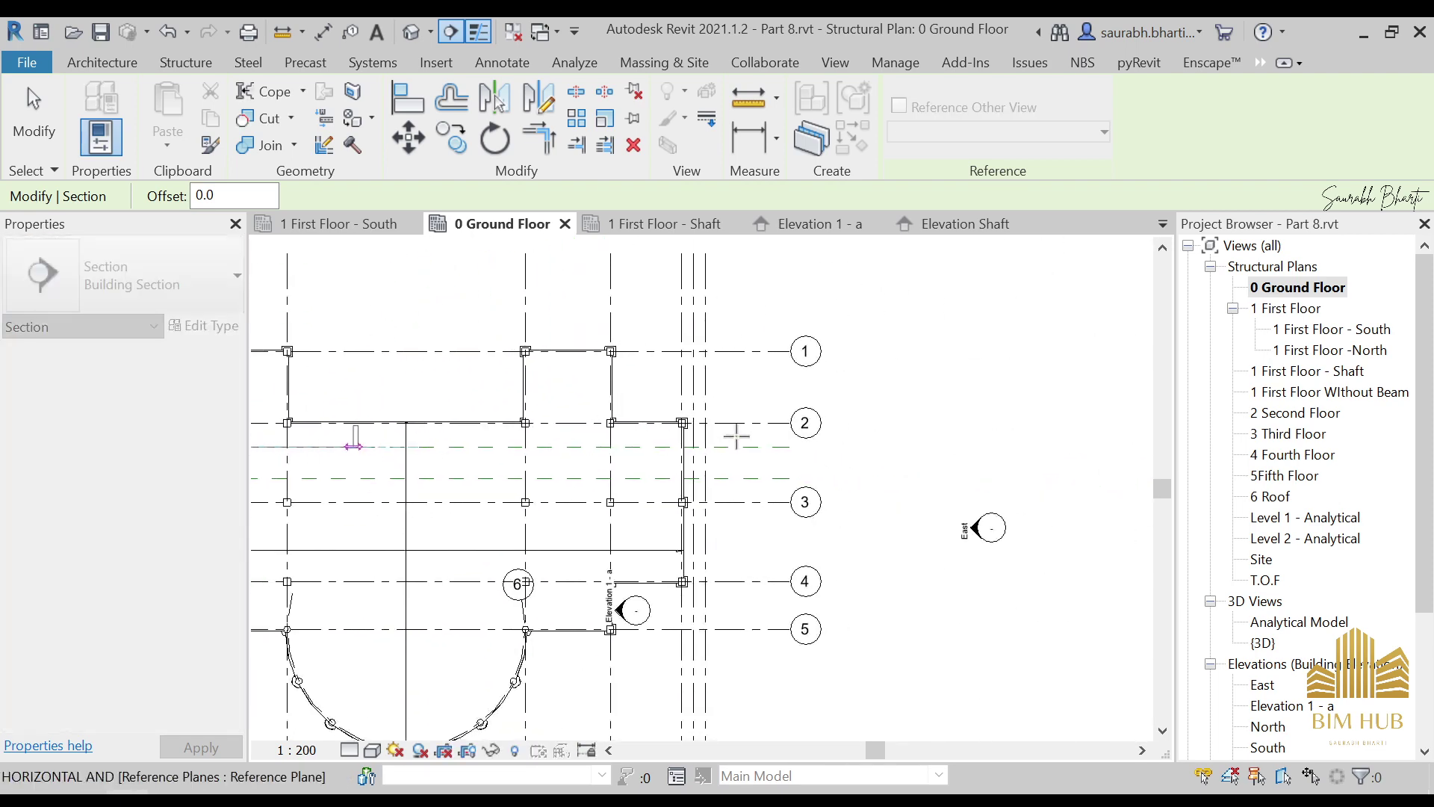
pyautogui.click(886, 438)
pyautogui.moveTo(883, 450); pyautogui.dragTo(1032, 435, button='middle')
pyautogui.press('Escape')
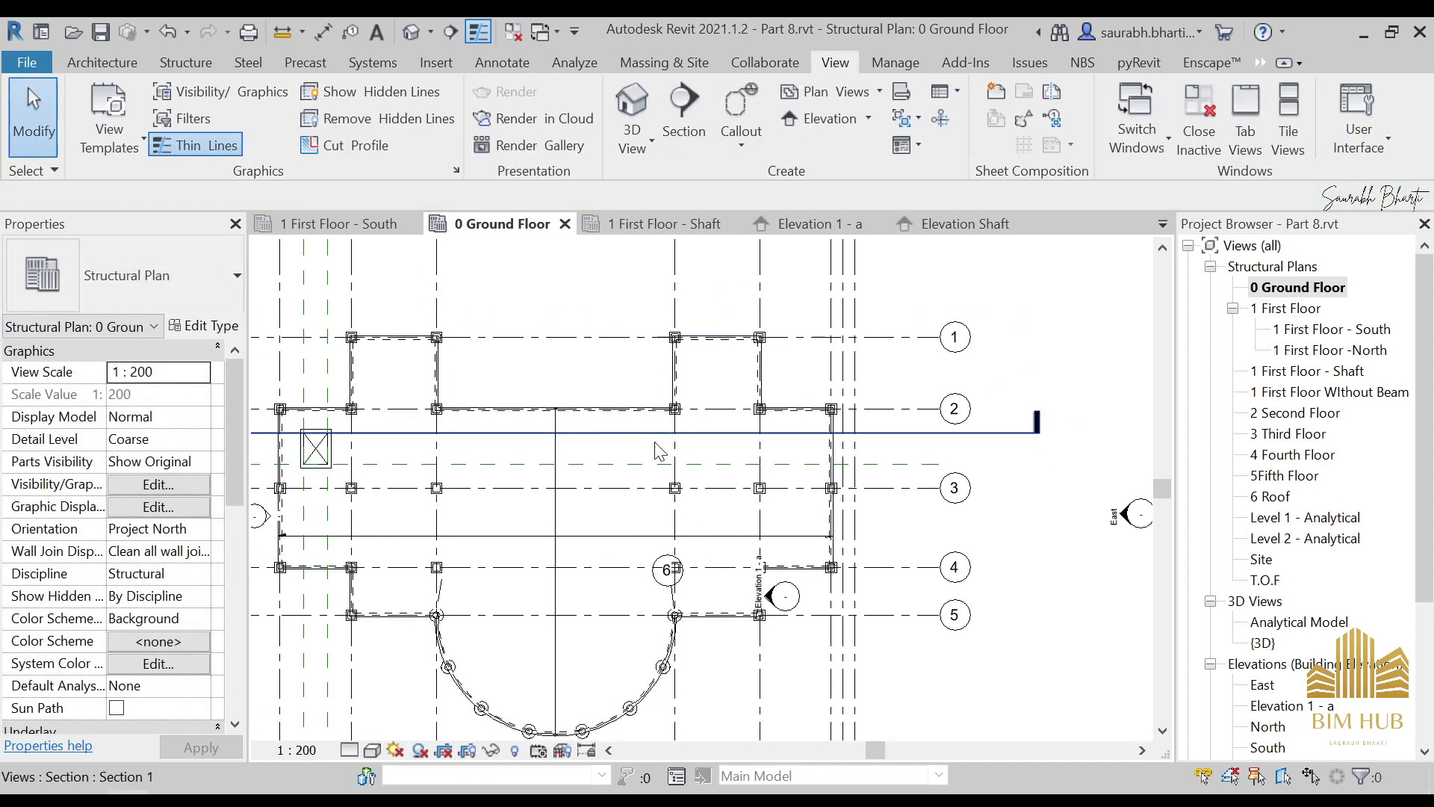
# Move the section line south so it cuts through the shaft between the two horizontal reference planes
pyautogui.click(658, 433)
pyautogui.moveTo(738, 427); pyautogui.dragTo(922, 409, button='middle')
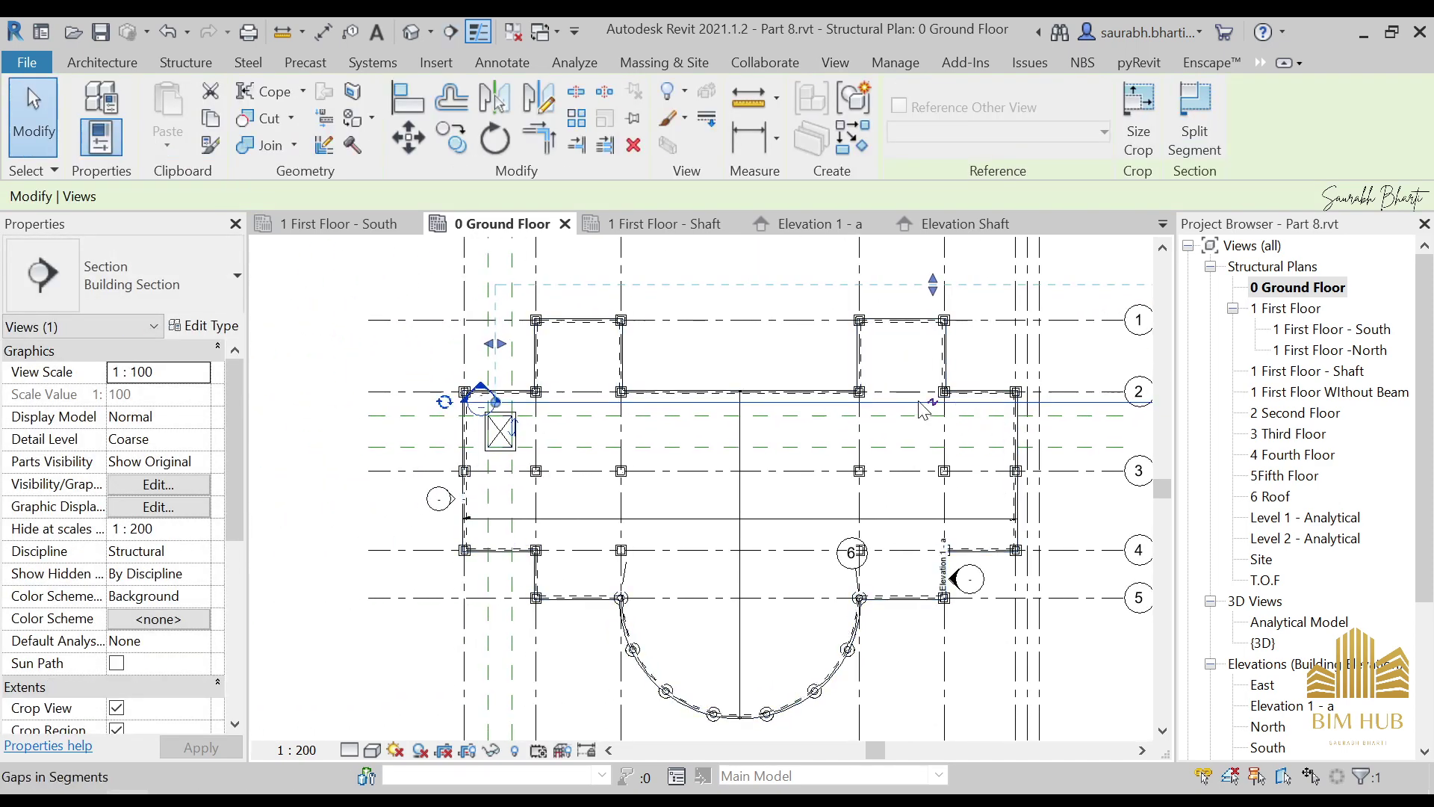
pyautogui.moveTo(921, 403); pyautogui.dragTo(766, 401)
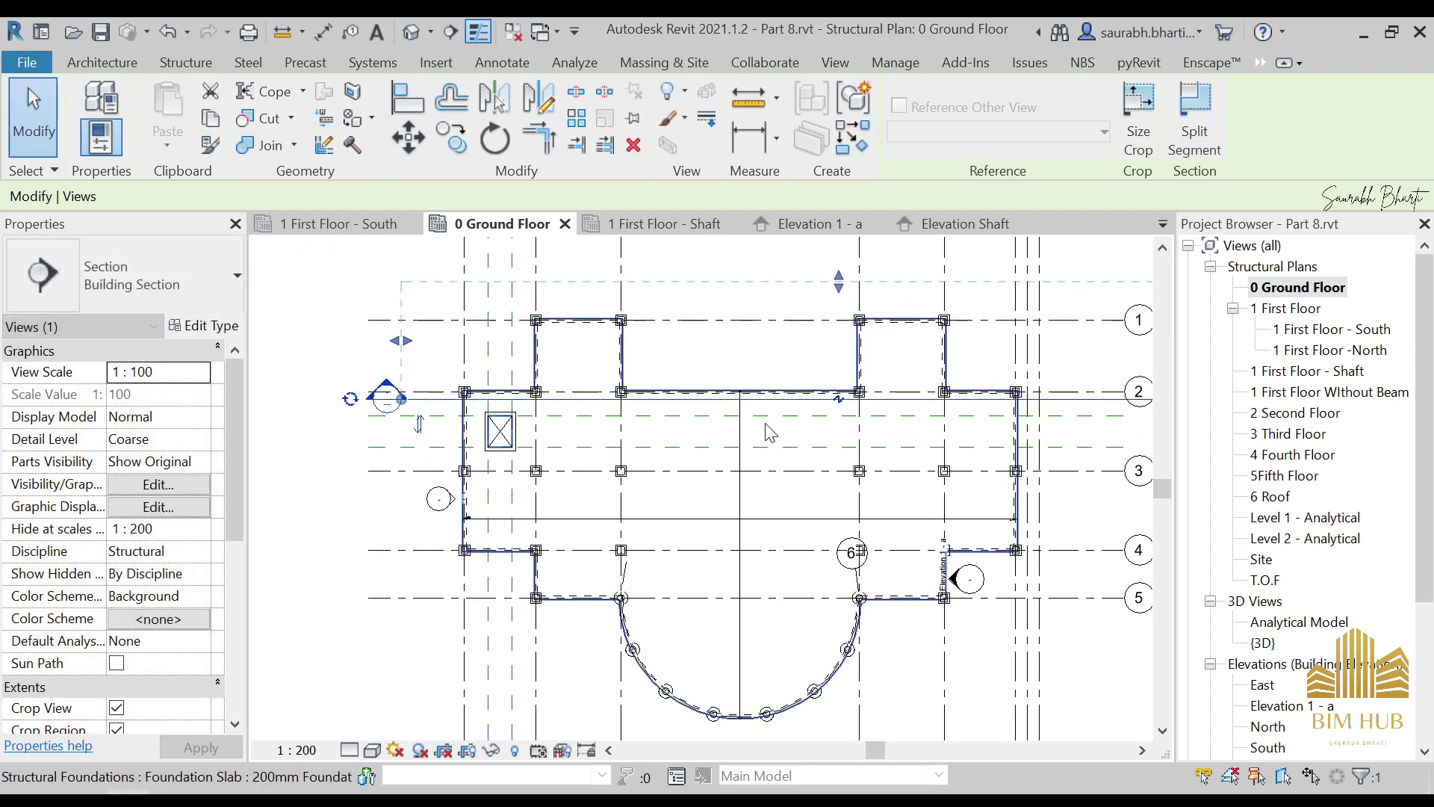
pyautogui.moveTo(628, 425); pyautogui.dragTo(631, 466)
pyautogui.scroll(1, 747, 416)
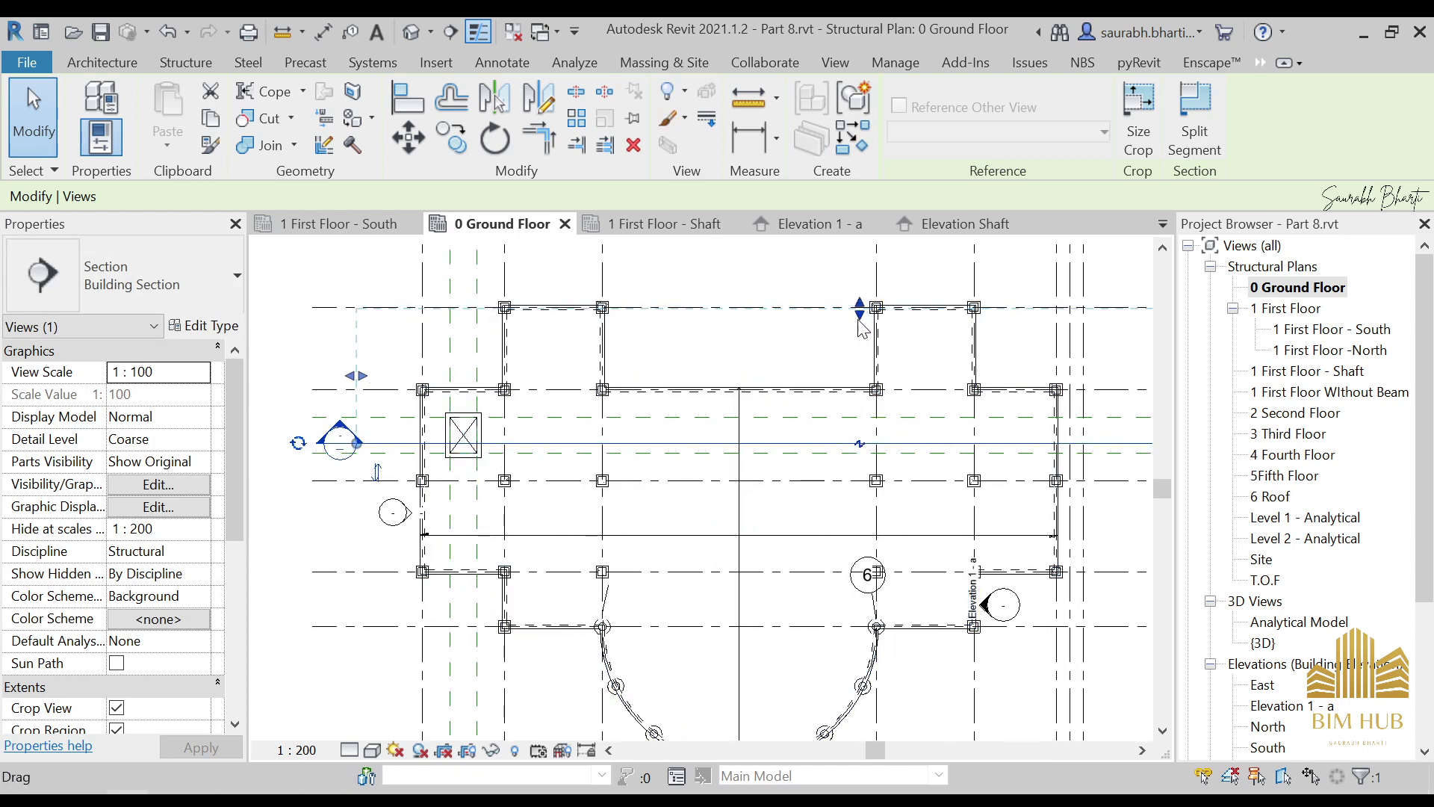
# Reduce the section's view depth so its far clip line lies just north of grid 2
pyautogui.moveTo(859, 322); pyautogui.dragTo(840, 390)
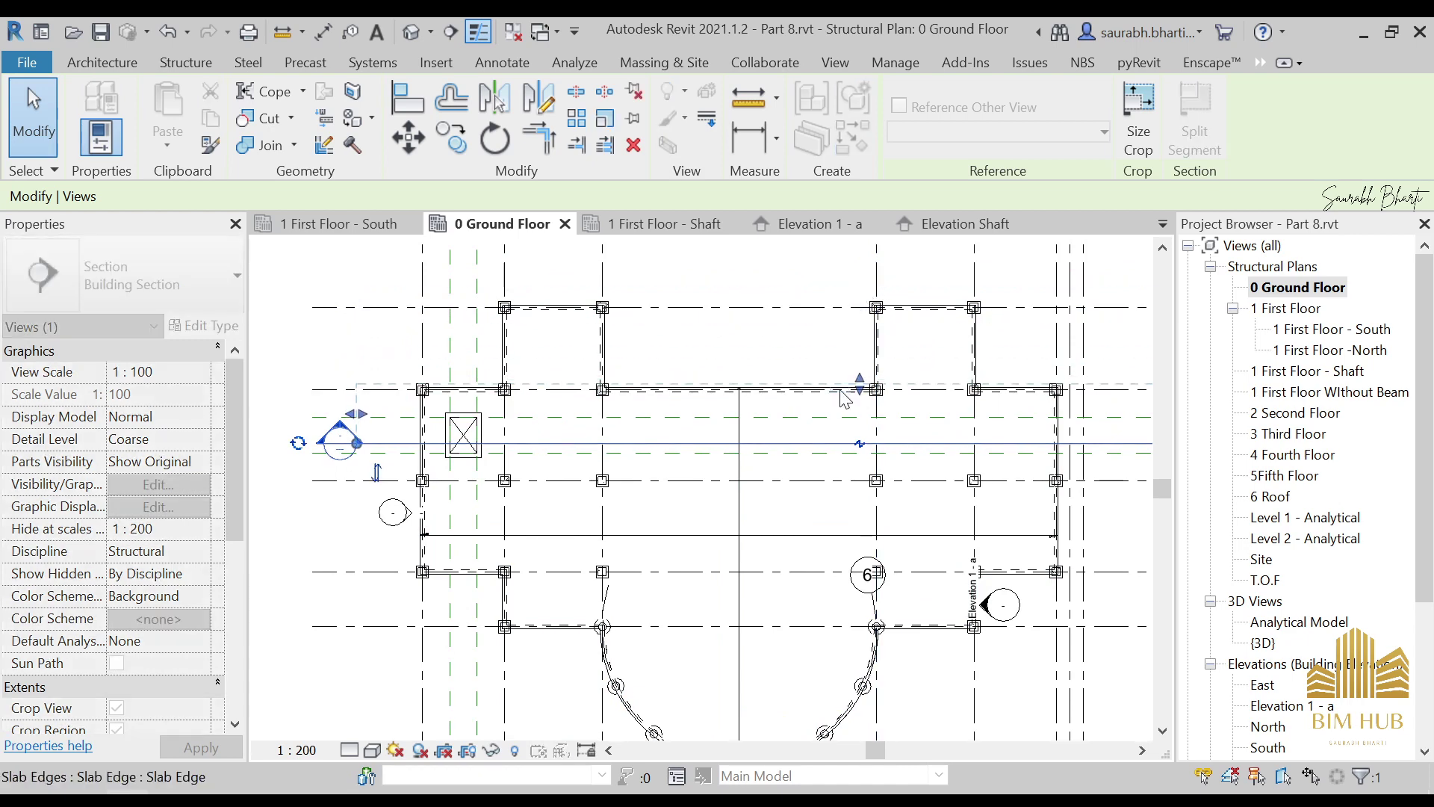
pyautogui.scroll(3, 467, 419)
pyautogui.press('Escape')
pyautogui.scroll(-3, 476, 353)
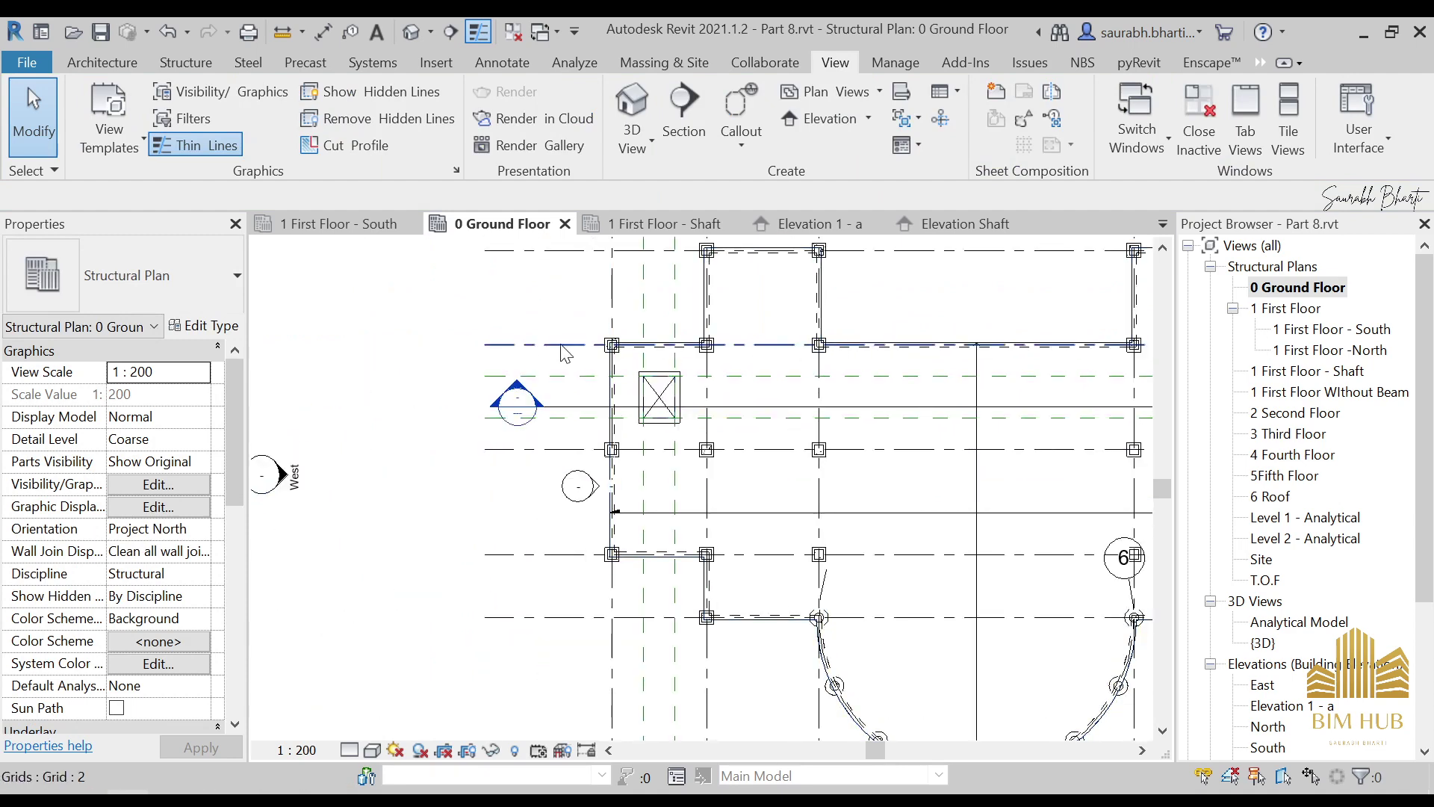
pyautogui.moveTo(972, 358); pyautogui.dragTo(763, 354, button='middle')
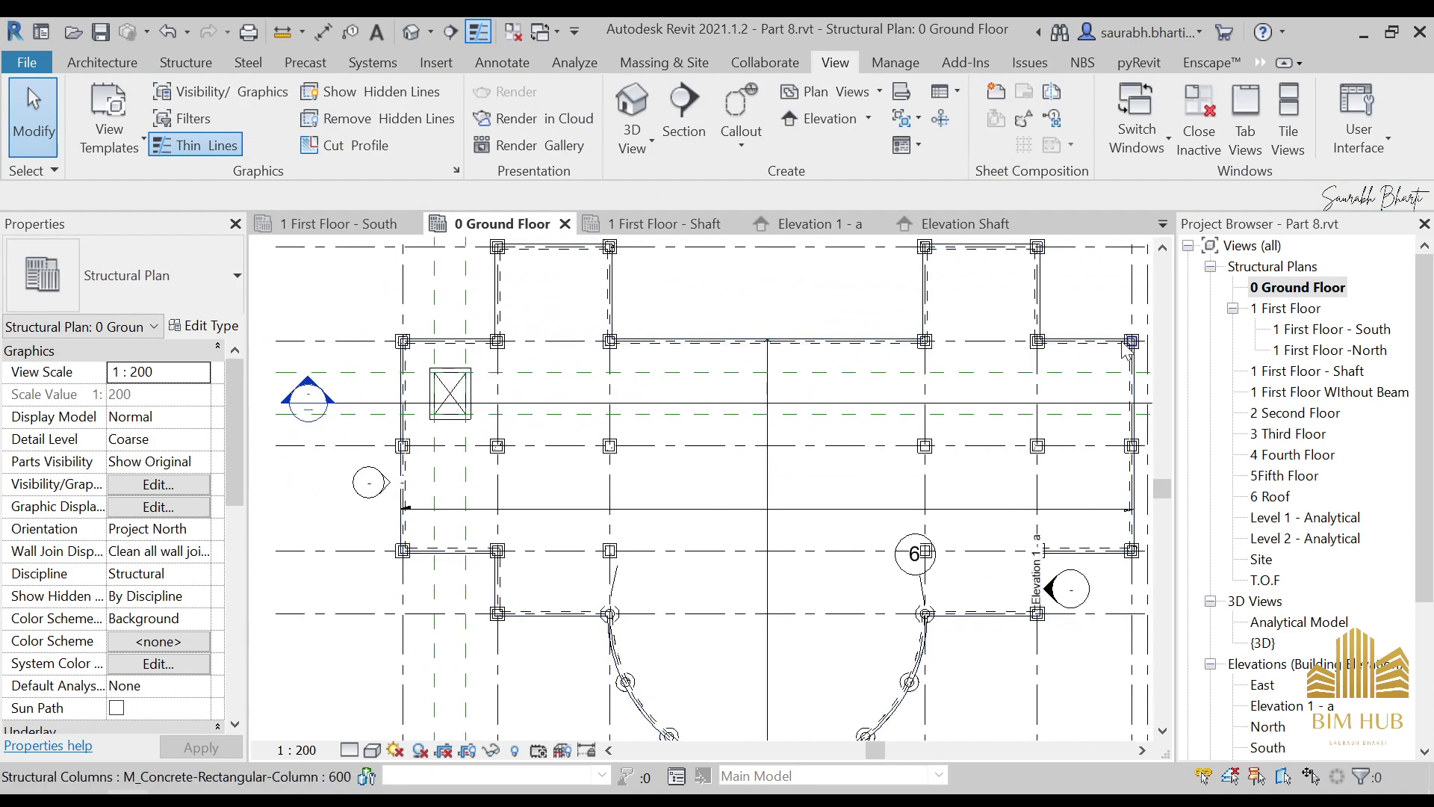
# Expand the building sections and open Section 1 to examine the resulting view
pyautogui.scroll(-5, 1077, 489)
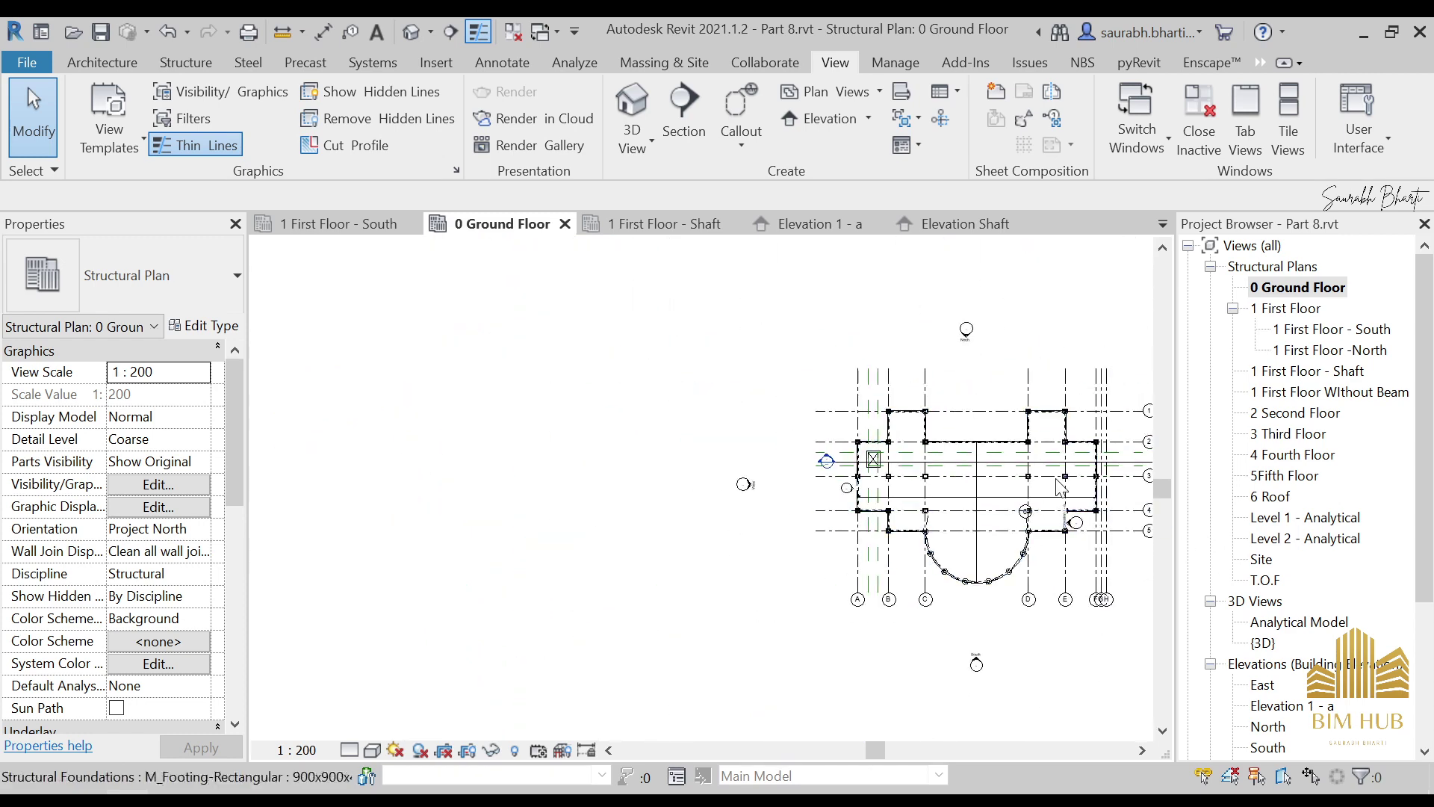
pyautogui.scroll(4, 1045, 484)
pyautogui.moveTo(990, 481); pyautogui.dragTo(702, 459, button='middle')
pyautogui.scroll(-3, 1298, 623)
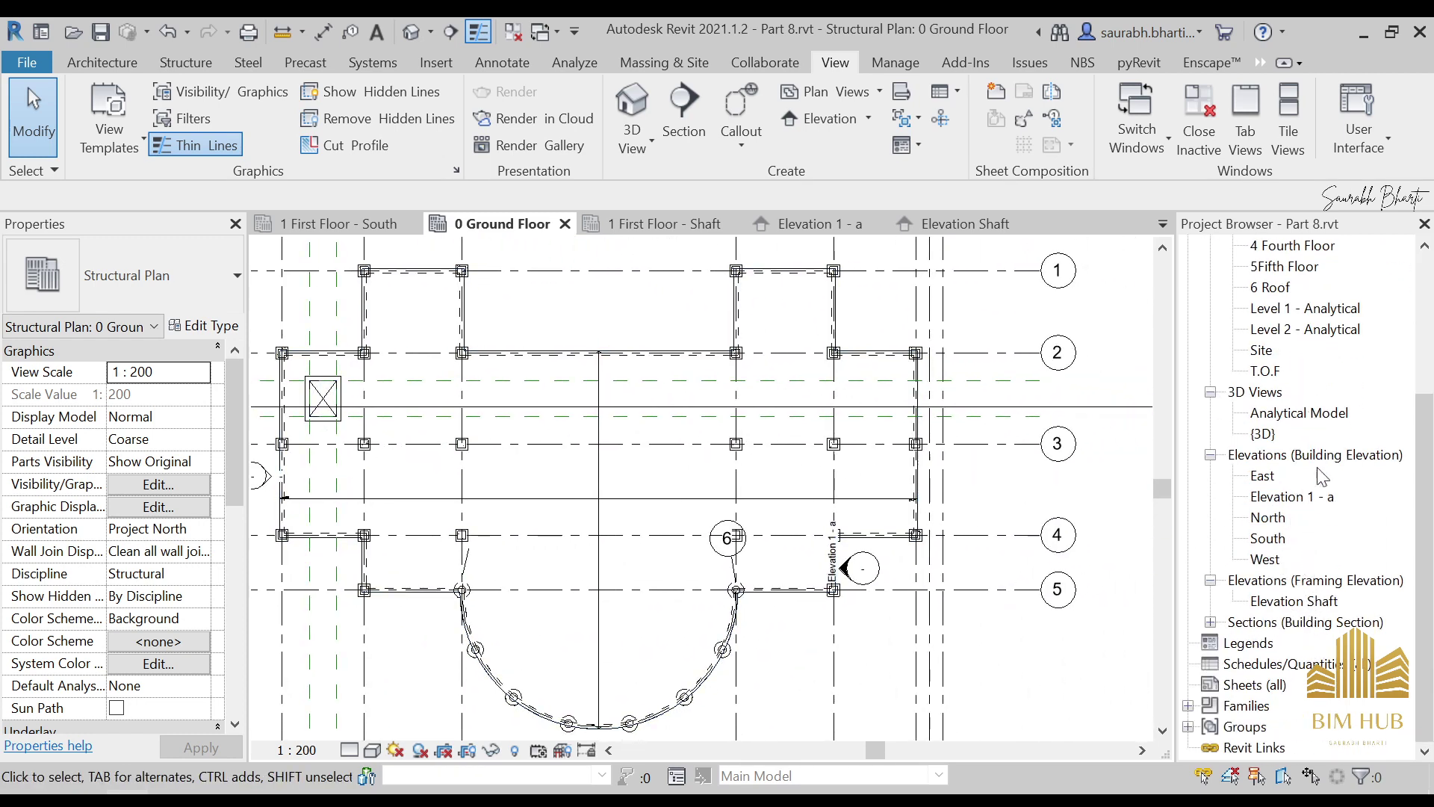
pyautogui.click(1210, 621)
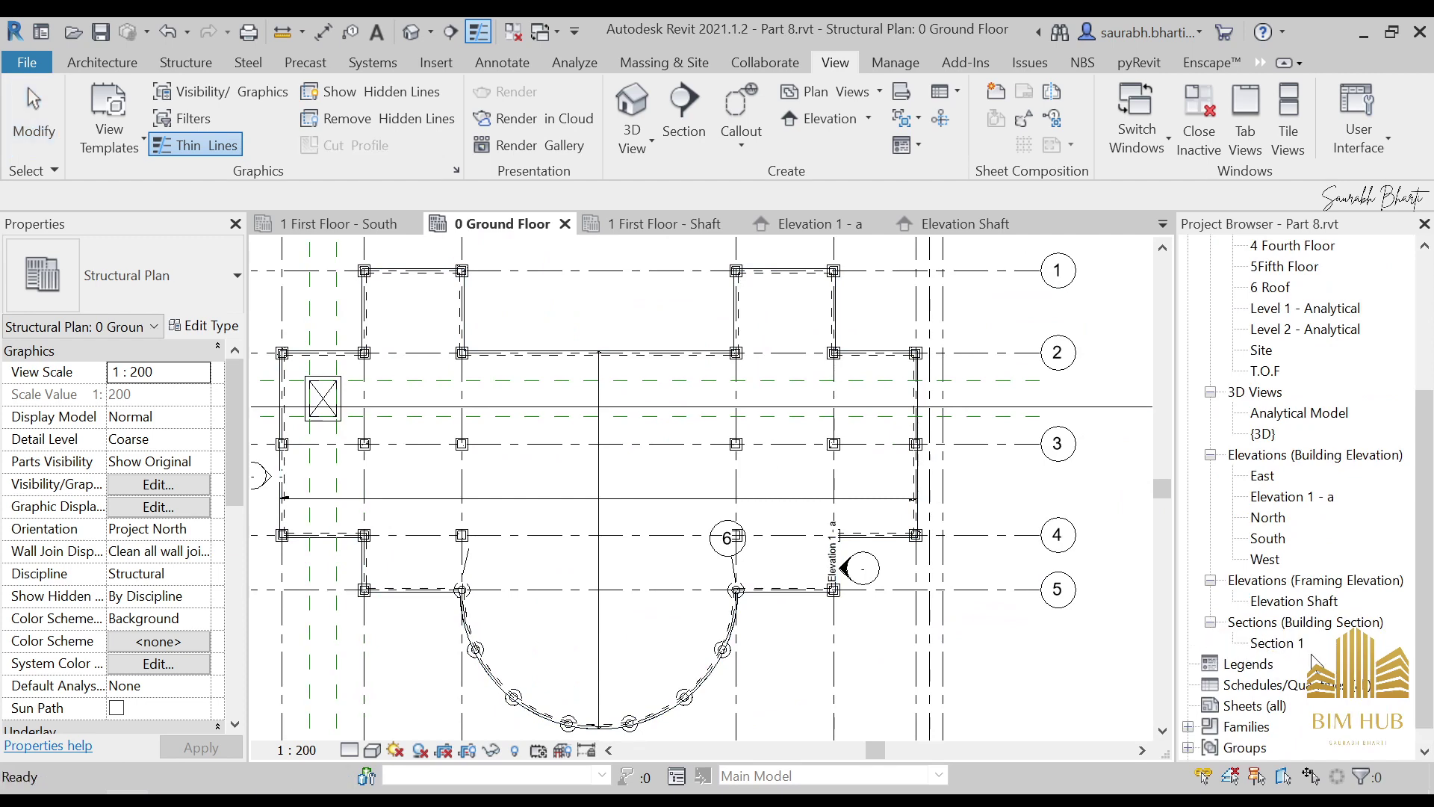
pyautogui.doubleClick(1276, 642)
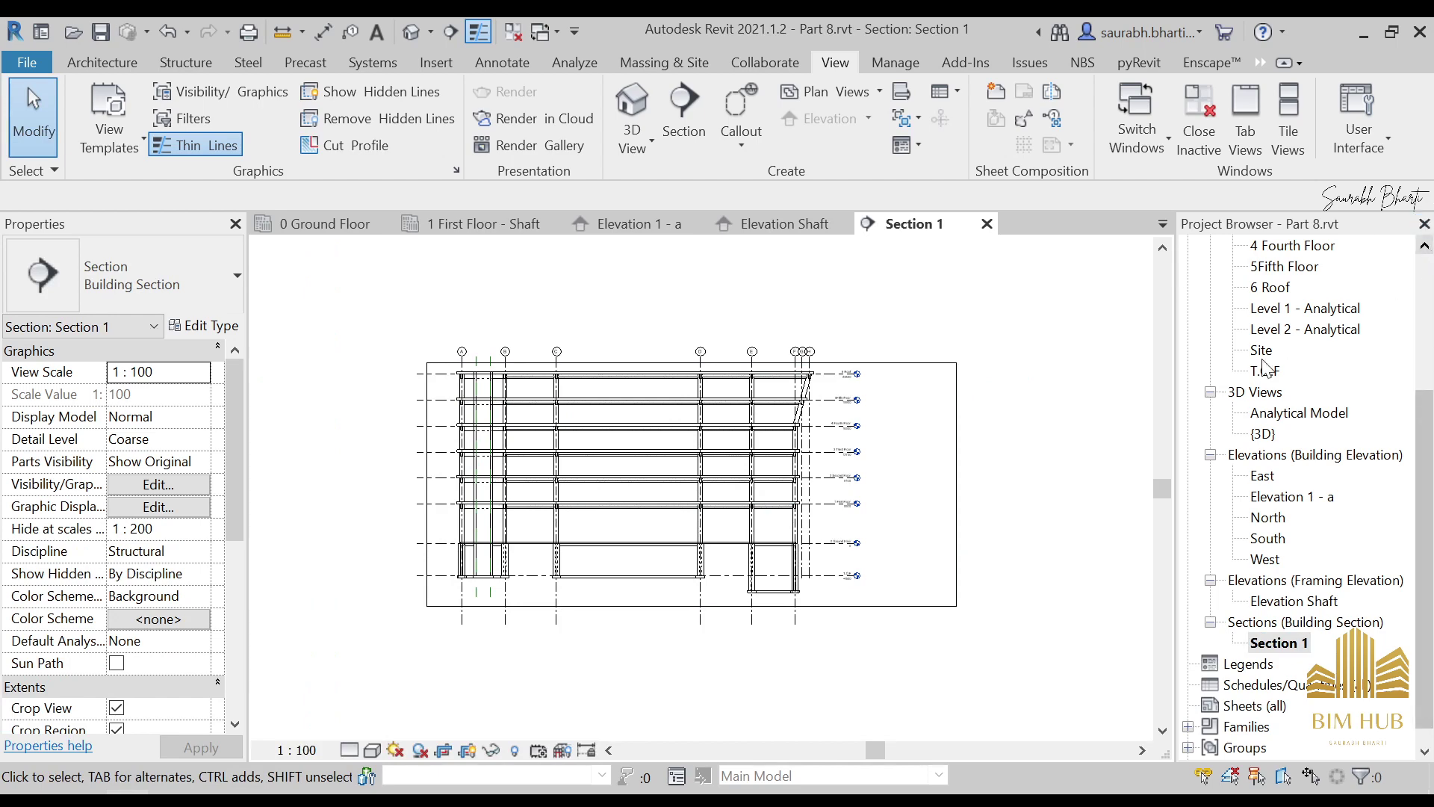
# Return to the 0 Ground Floor plan and extend the section's view depth beyond grid 1
pyautogui.scroll(5, 1266, 367)
pyautogui.doubleClick(1291, 288)
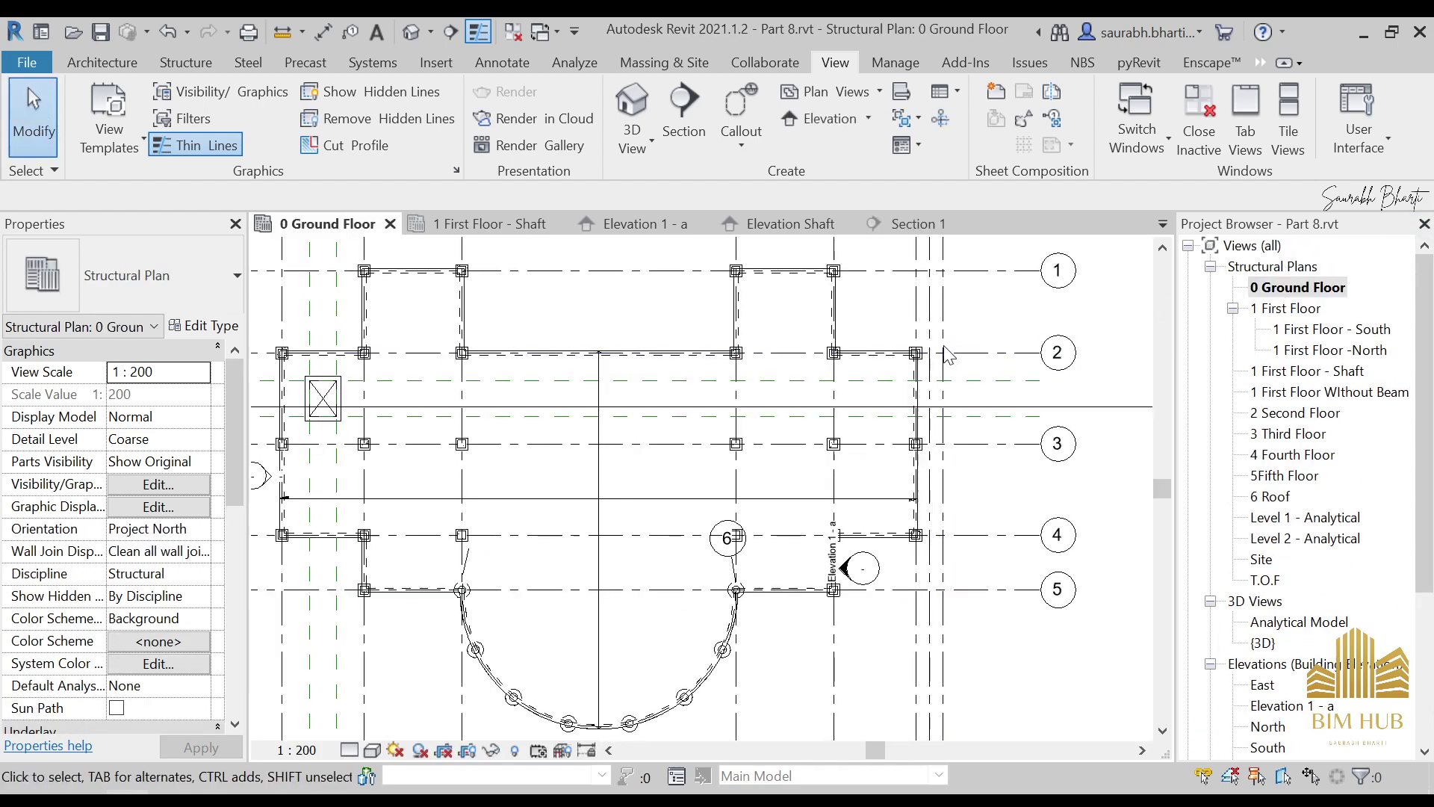
pyautogui.scroll(-3, 882, 478)
pyautogui.scroll(4, 806, 478)
pyautogui.click(768, 529)
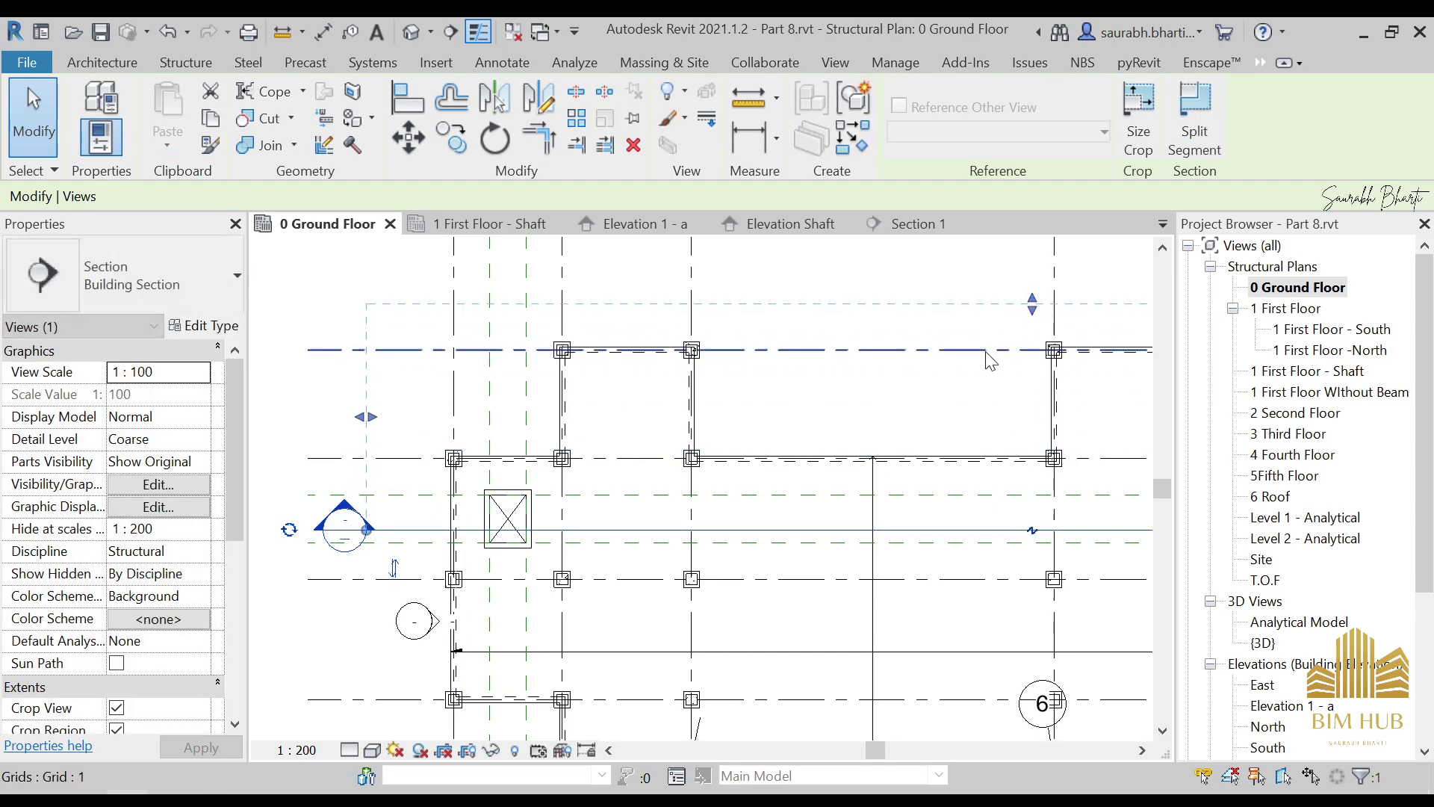
pyautogui.scroll(-4, 1318, 657)
# Reopen Section 1, apply a shaded visual style and set the detail level to Fine
pyautogui.doubleClick(1282, 623)
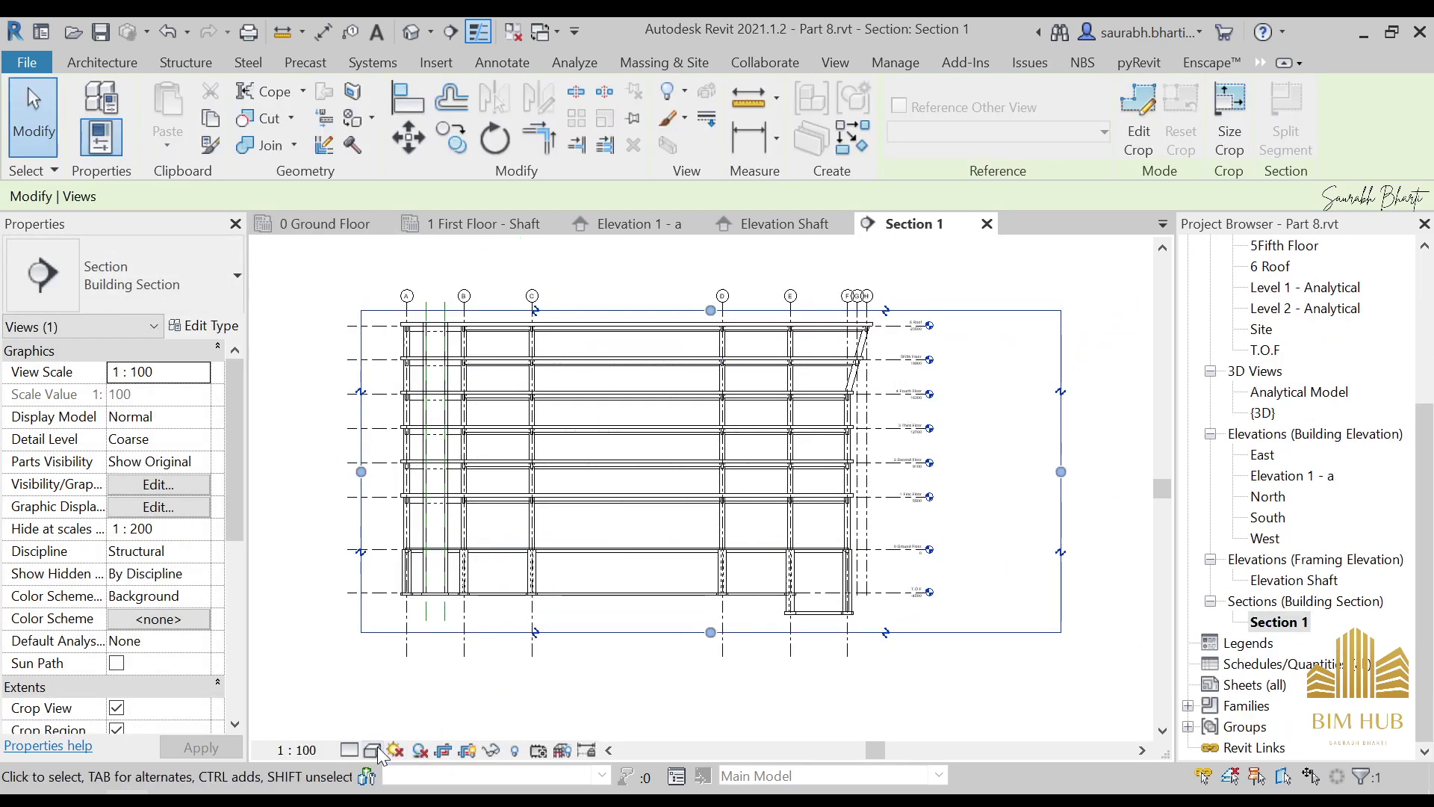
pyautogui.click(378, 747)
pyautogui.click(387, 729)
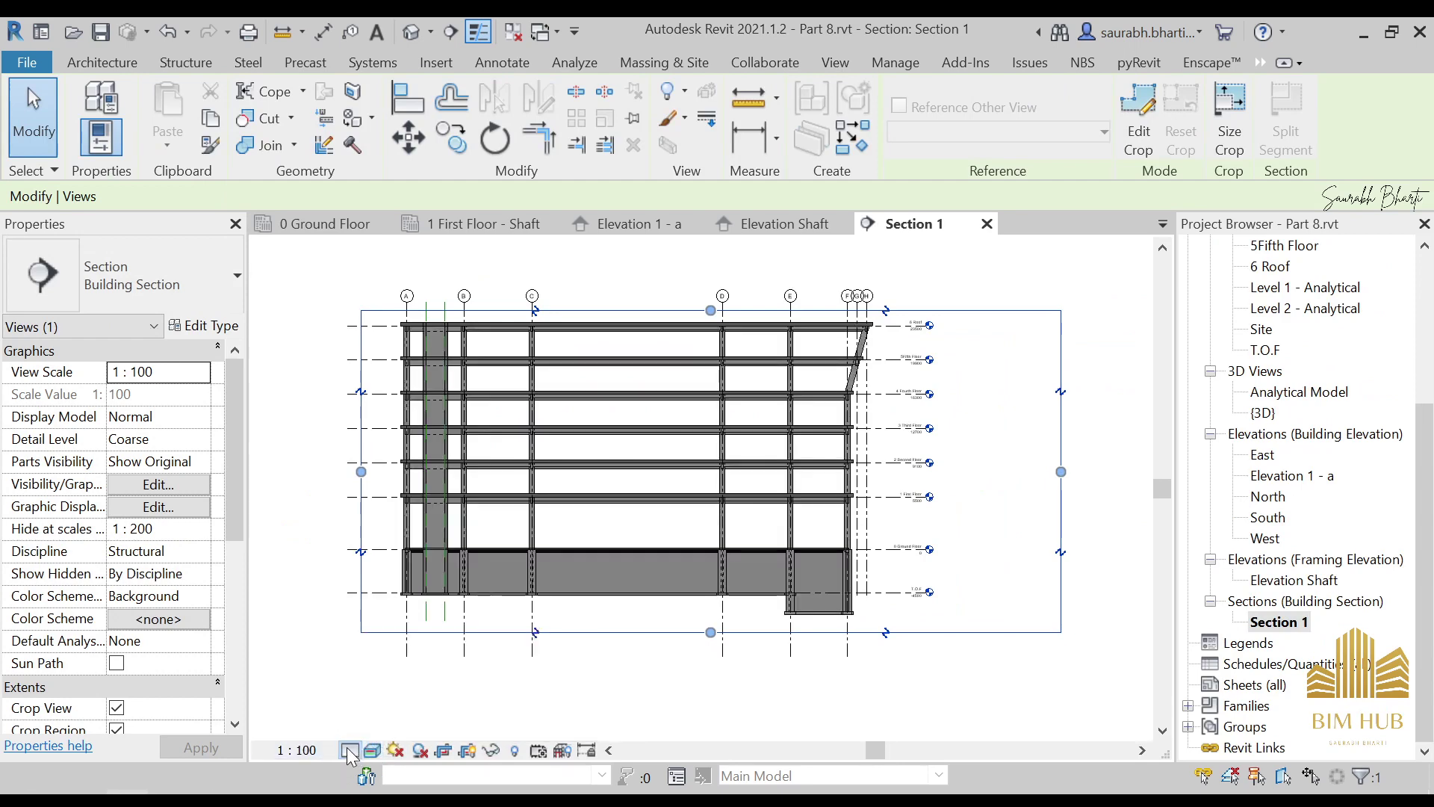
pyautogui.click(347, 747)
pyautogui.click(355, 729)
pyautogui.scroll(5, 468, 558)
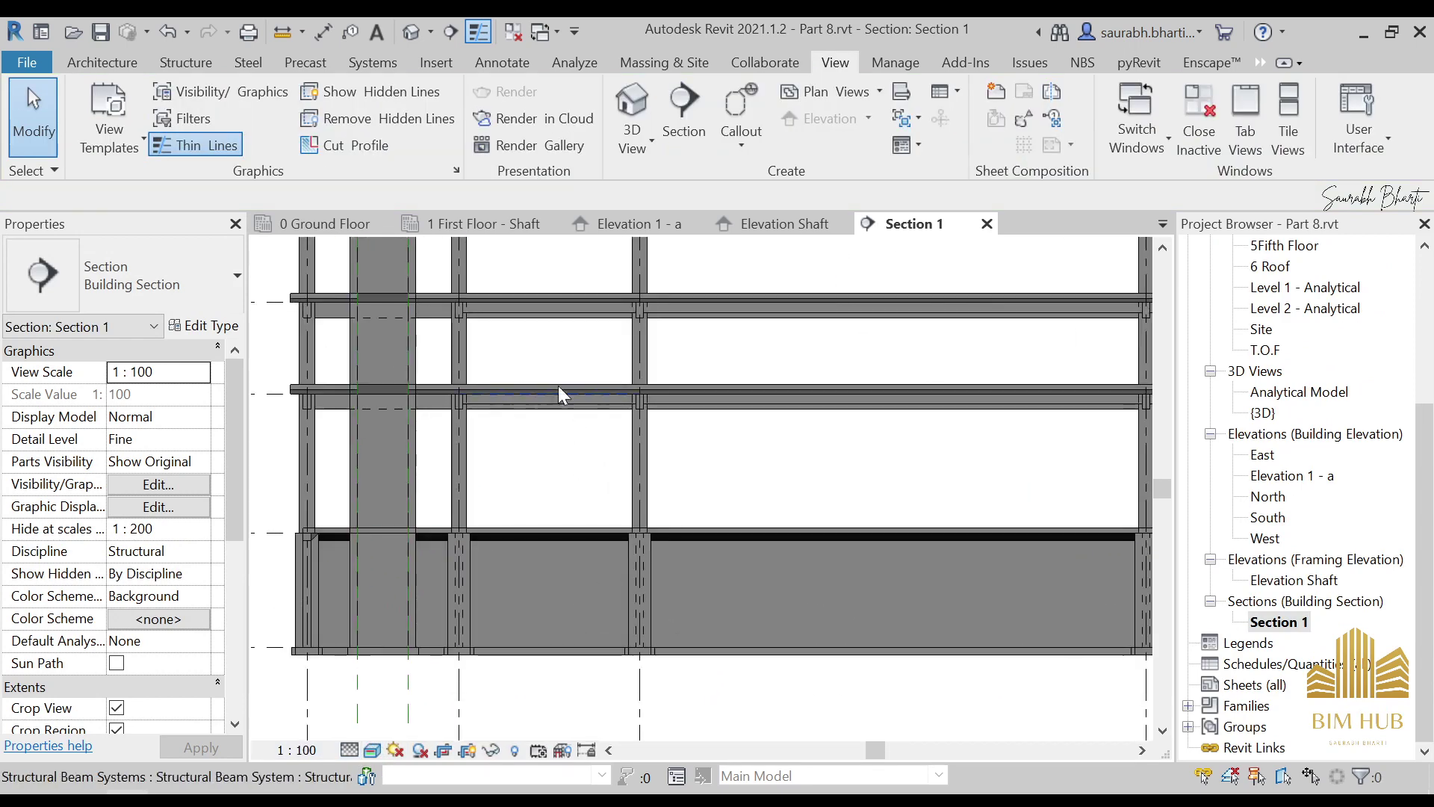
pyautogui.scroll(-5, 585, 394)
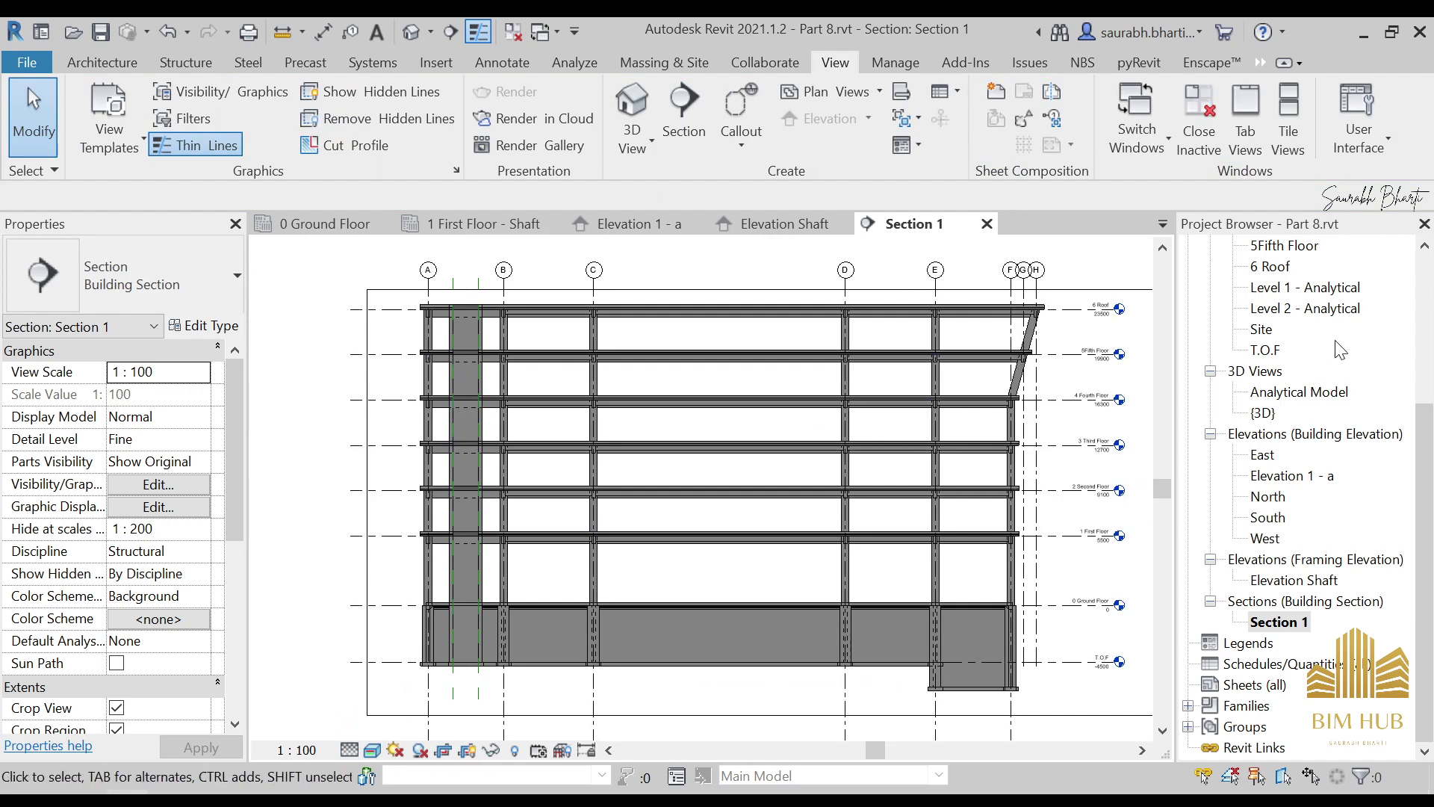
# Go back to the 0 Ground Floor plan to view the whole section line across the building
pyautogui.rightClick(1279, 621)
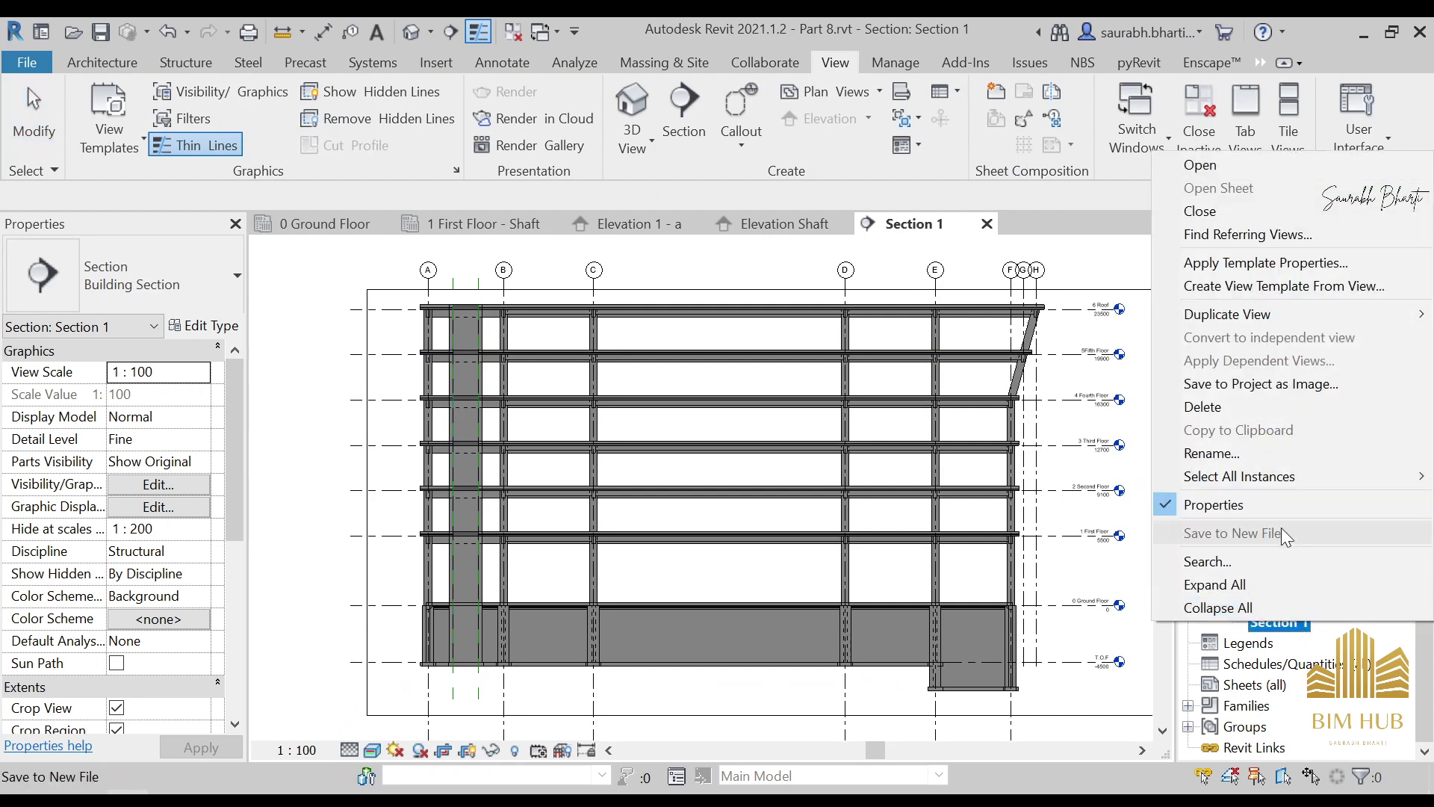
pyautogui.press('Escape')
pyautogui.scroll(3, 1292, 312)
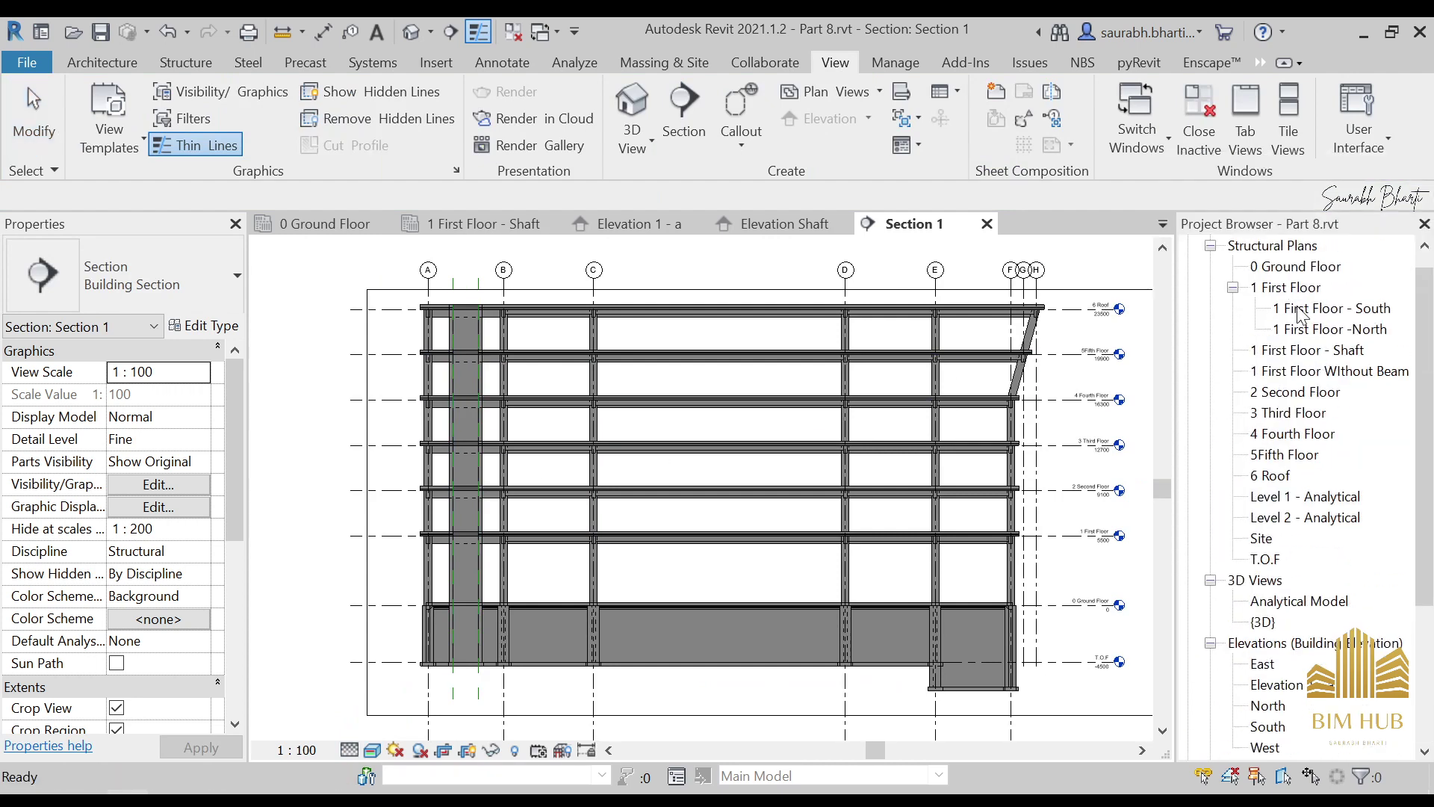
pyautogui.scroll(1, 1300, 313)
pyautogui.doubleClick(1300, 287)
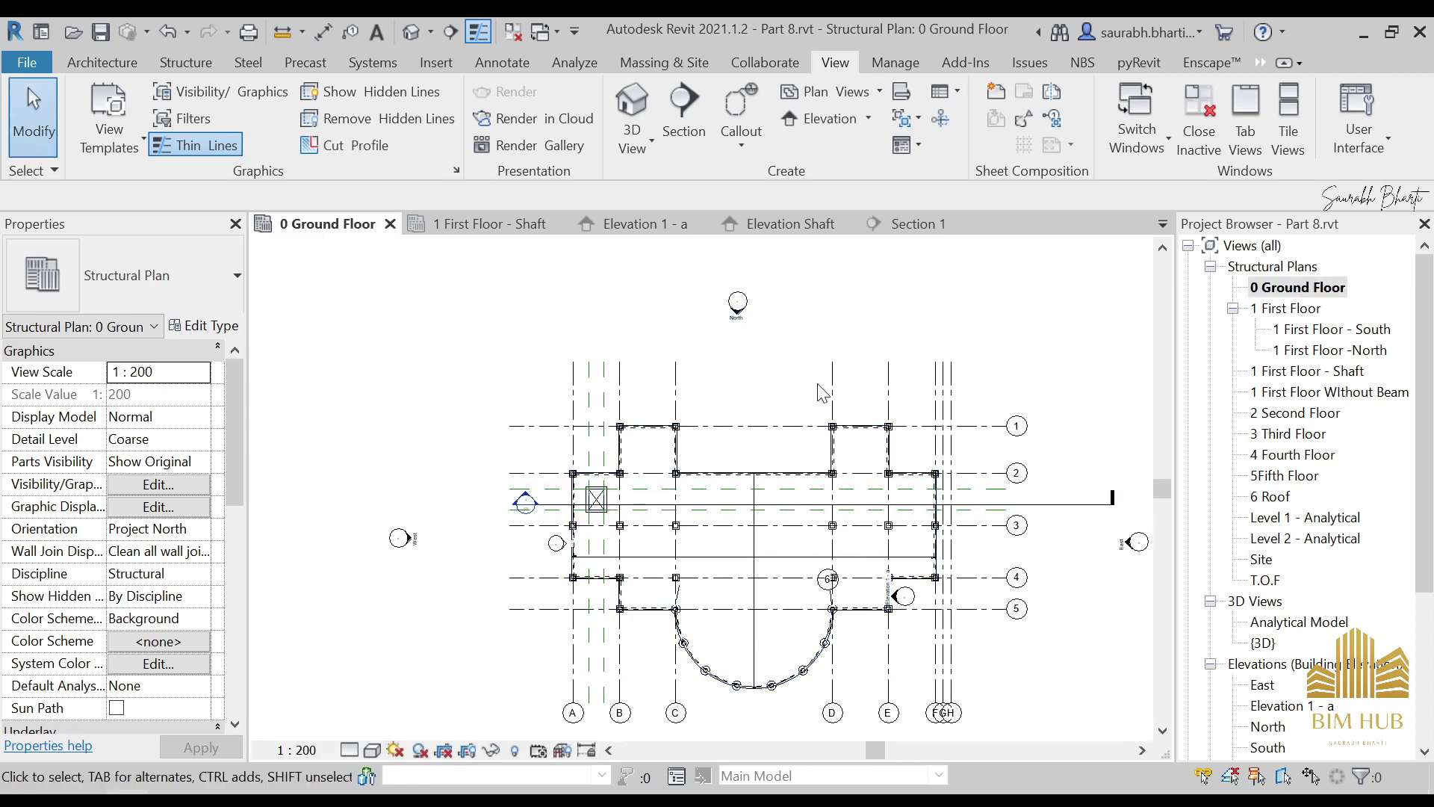
# Rename the Section 1 building section as Section North
pyautogui.scroll(-2, 1337, 575)
pyautogui.scroll(-1, 1296, 628)
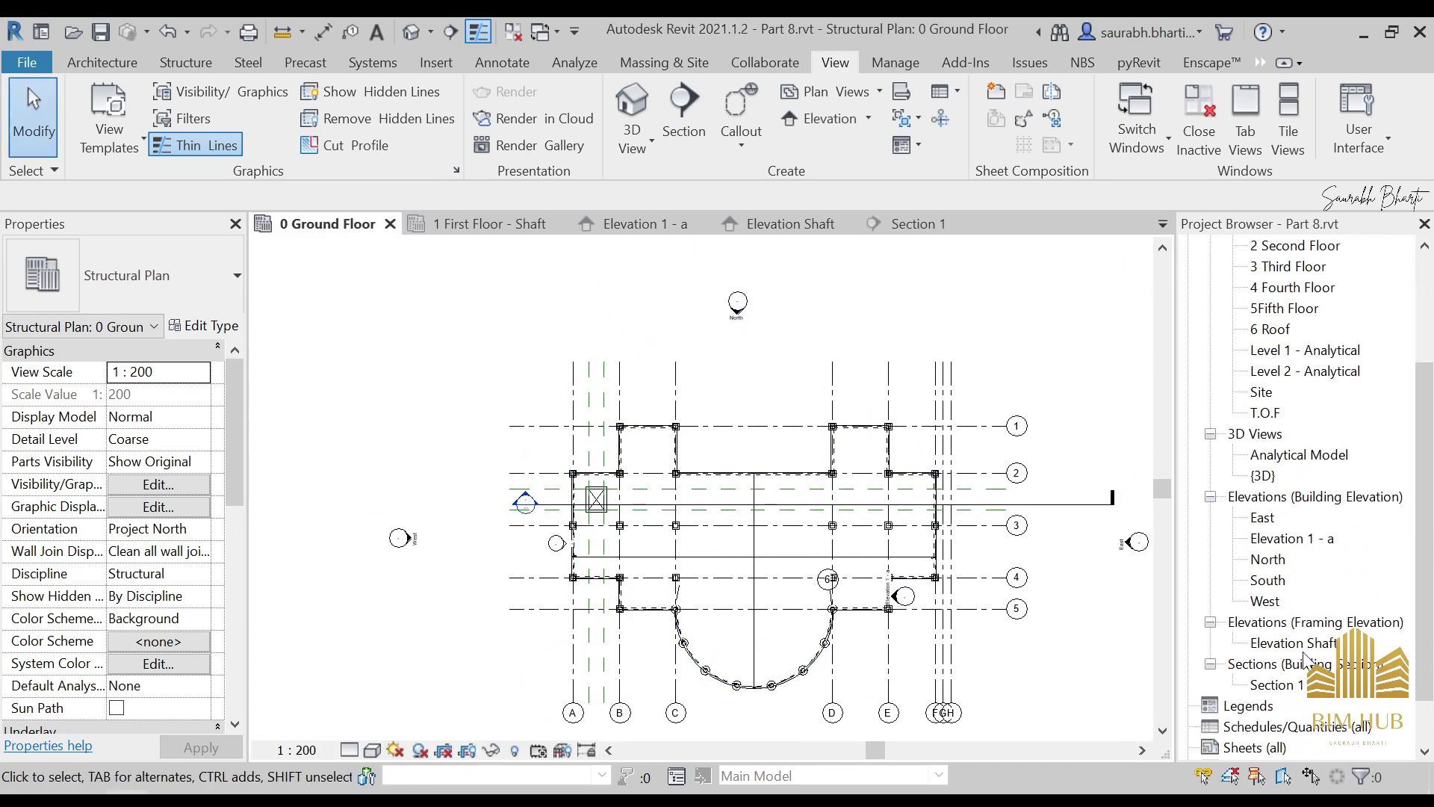
pyautogui.scroll(-1, 1297, 692)
pyautogui.click(1279, 664)
pyautogui.rightClick(1279, 665)
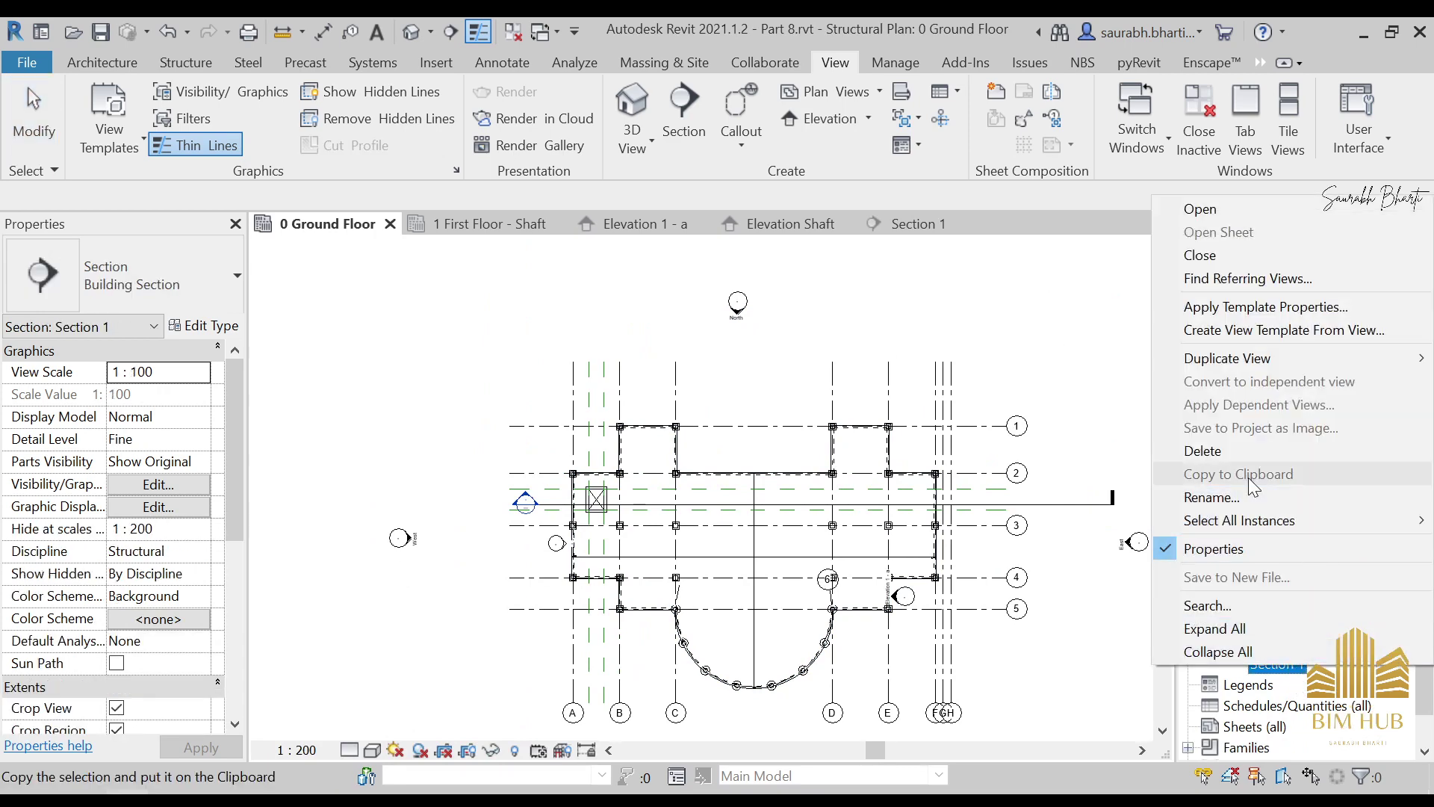
pyautogui.click(1211, 497)
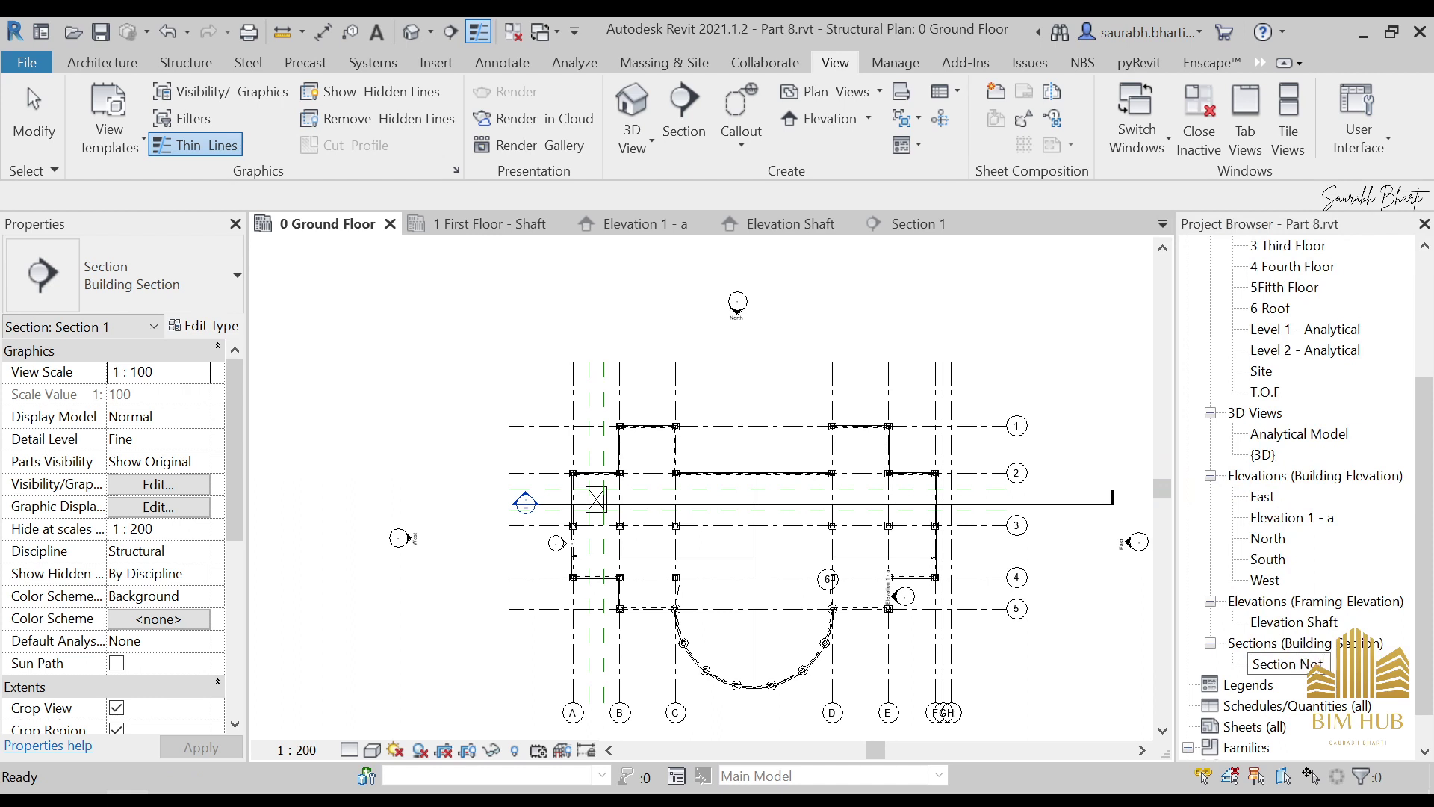
pyautogui.click(1138, 377)
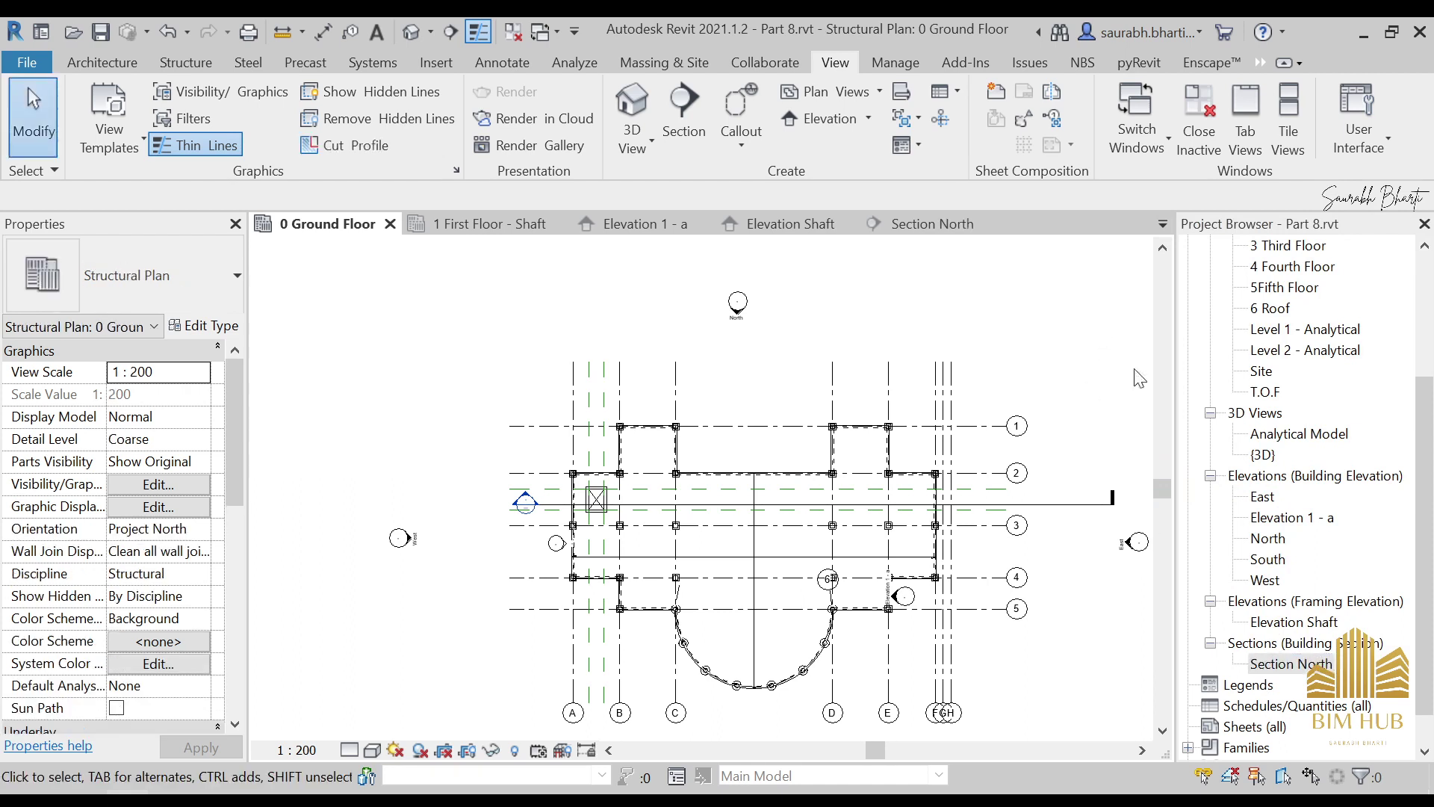
# Open the Section North view to check it and go back to the 0 Ground Floor plan
pyautogui.doubleClick(1282, 670)
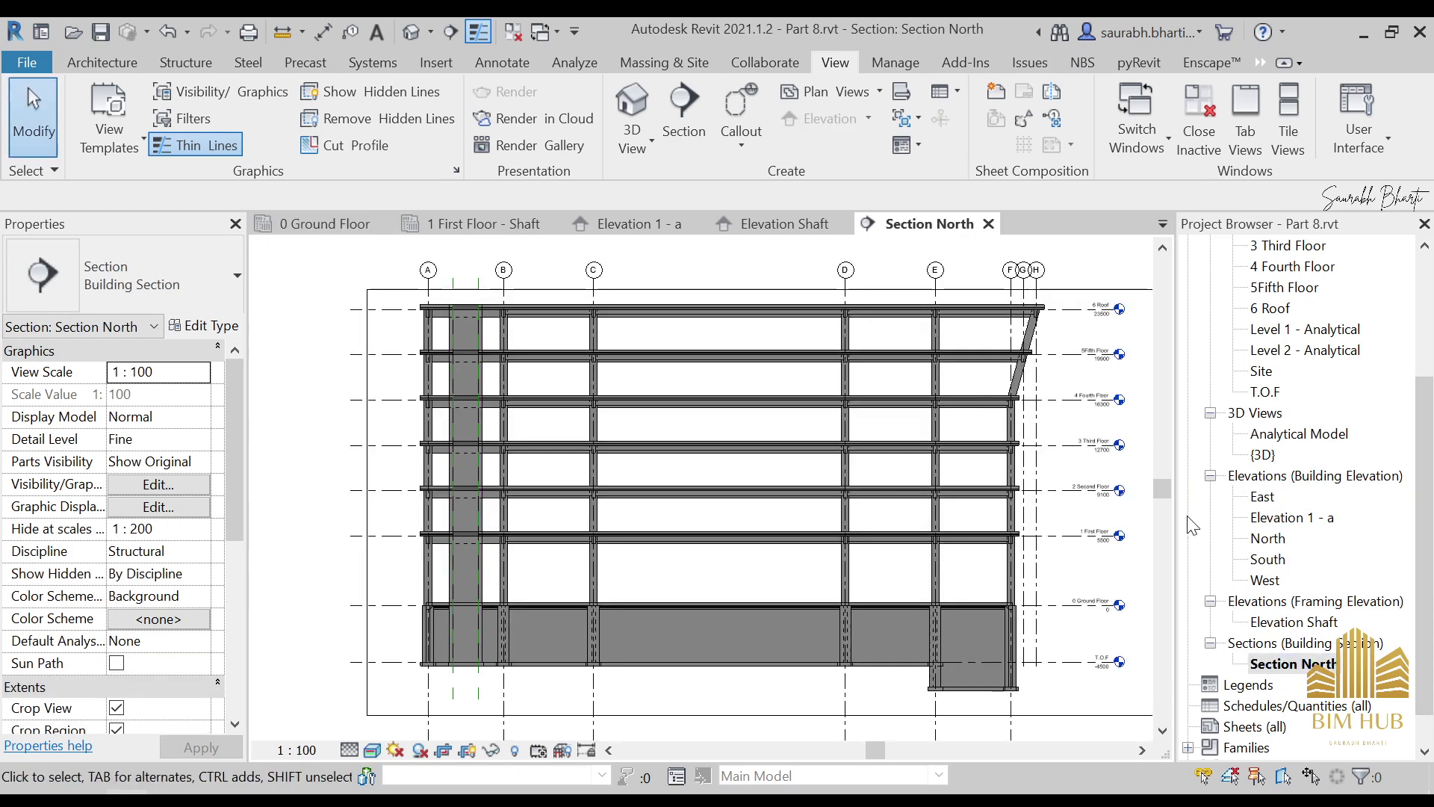
pyautogui.scroll(3, 1267, 419)
pyautogui.doubleClick(1300, 287)
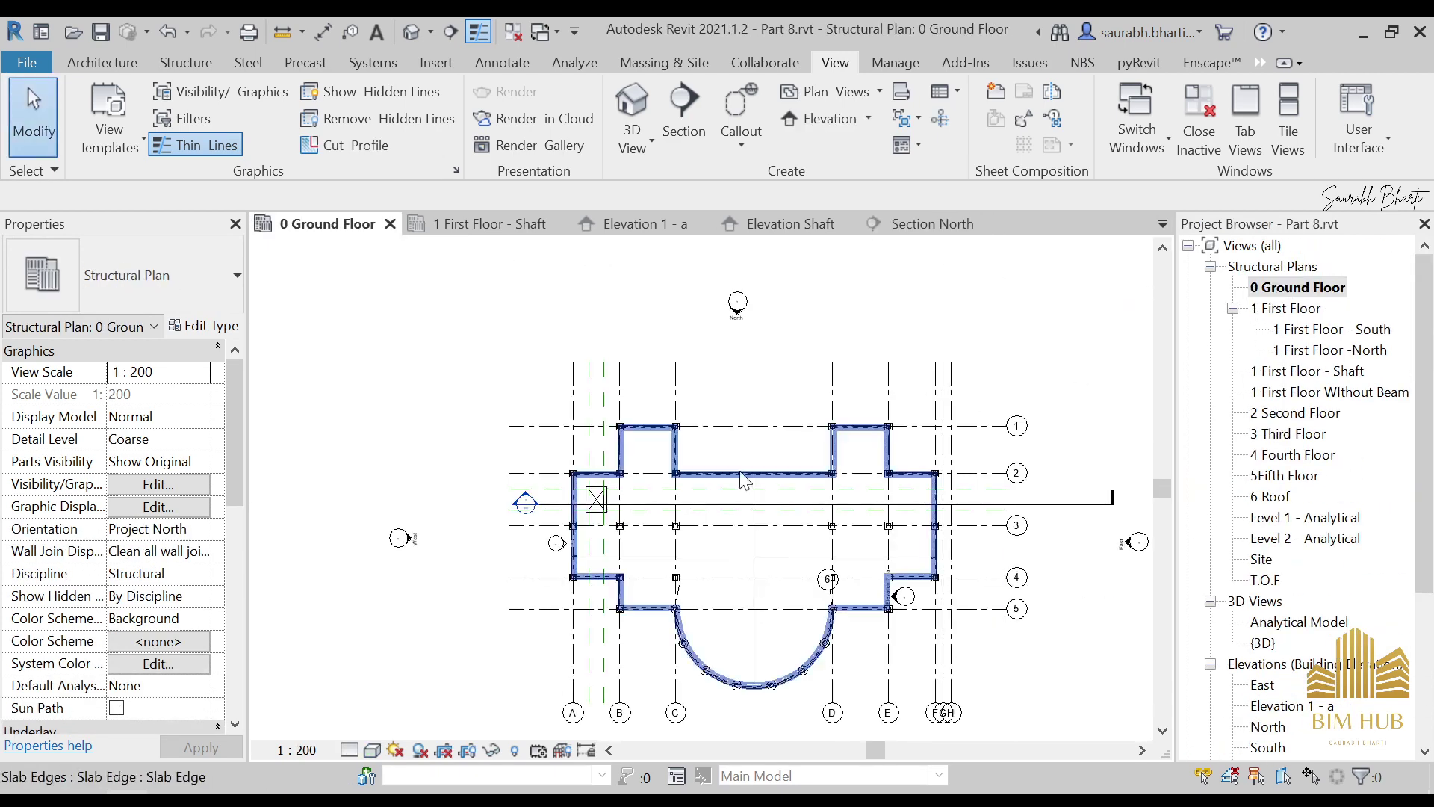
# Break the Section North line with a gap and adjust its ends, leaving short segments beside the shaft and beyond grid E
pyautogui.scroll(2, 747, 508)
pyautogui.click(728, 512)
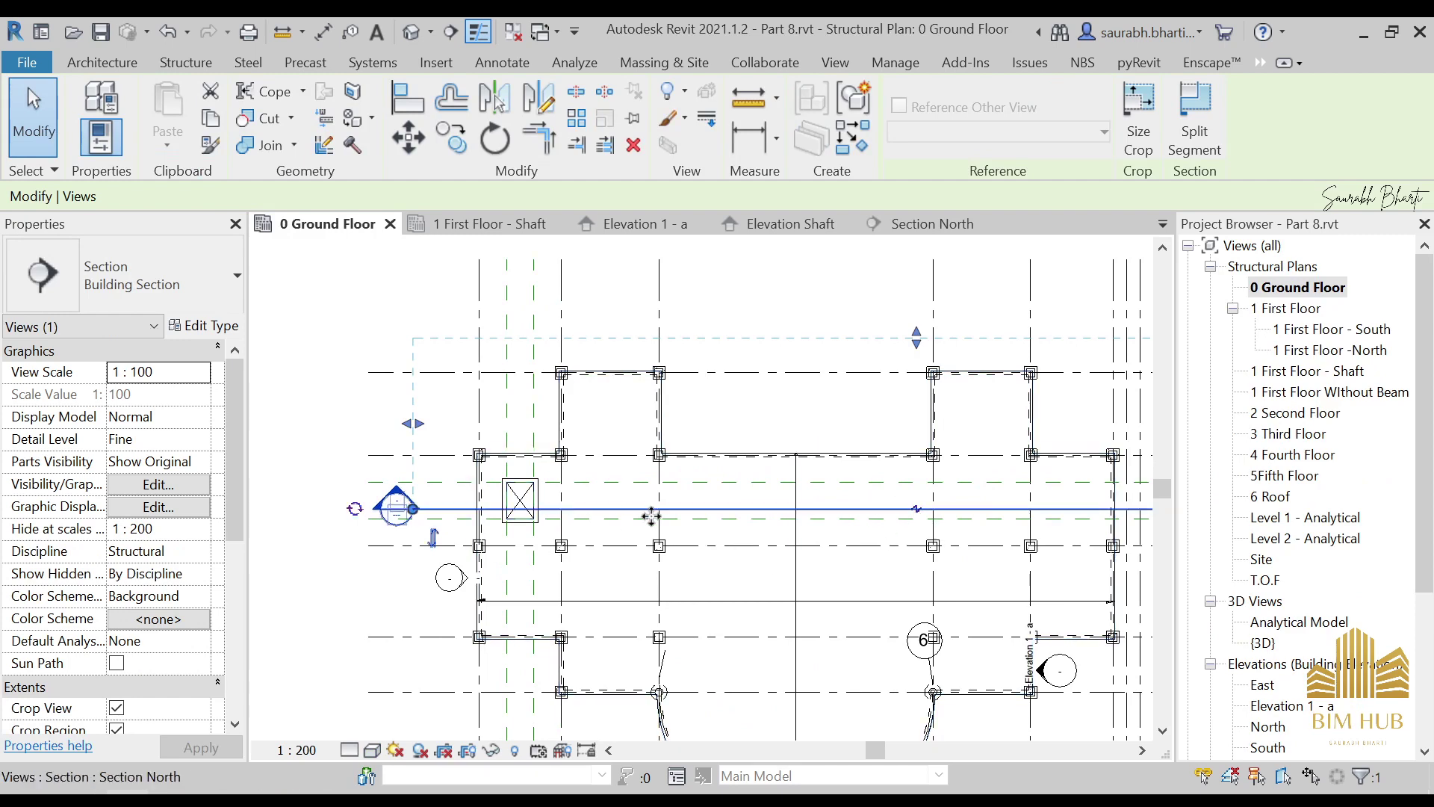
pyautogui.click(916, 509)
pyautogui.moveTo(749, 509); pyautogui.dragTo(502, 509)
pyautogui.moveTo(858, 576); pyautogui.dragTo(747, 569, button='middle')
pyautogui.moveTo(975, 502); pyautogui.dragTo(985, 517)
pyautogui.moveTo(1006, 521); pyautogui.dragTo(945, 520, button='middle')
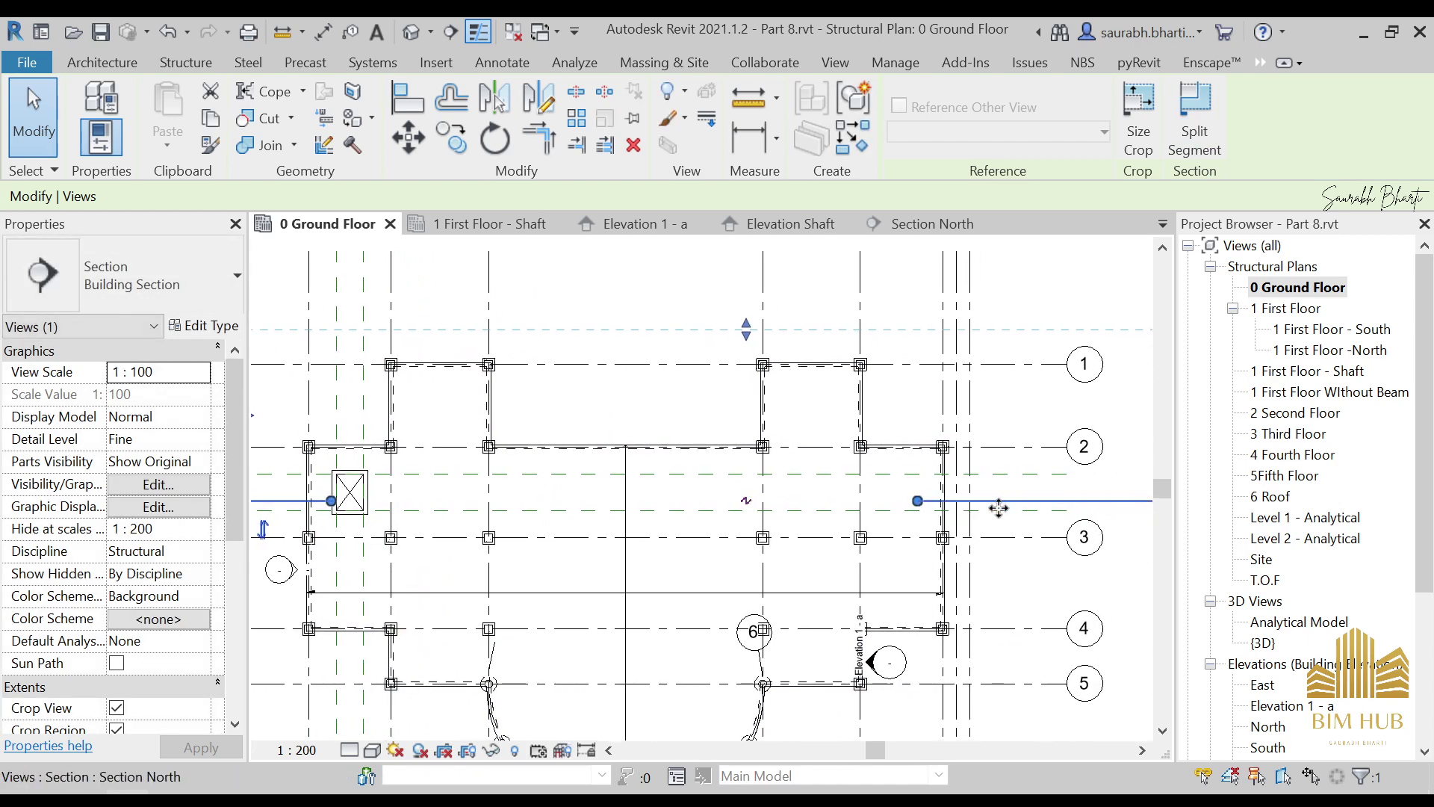
pyautogui.scroll(-5, 1001, 508)
pyautogui.scroll(4, 1089, 521)
pyautogui.moveTo(1046, 493); pyautogui.dragTo(926, 493)
pyautogui.moveTo(963, 558); pyautogui.dragTo(1191, 567, button='middle')
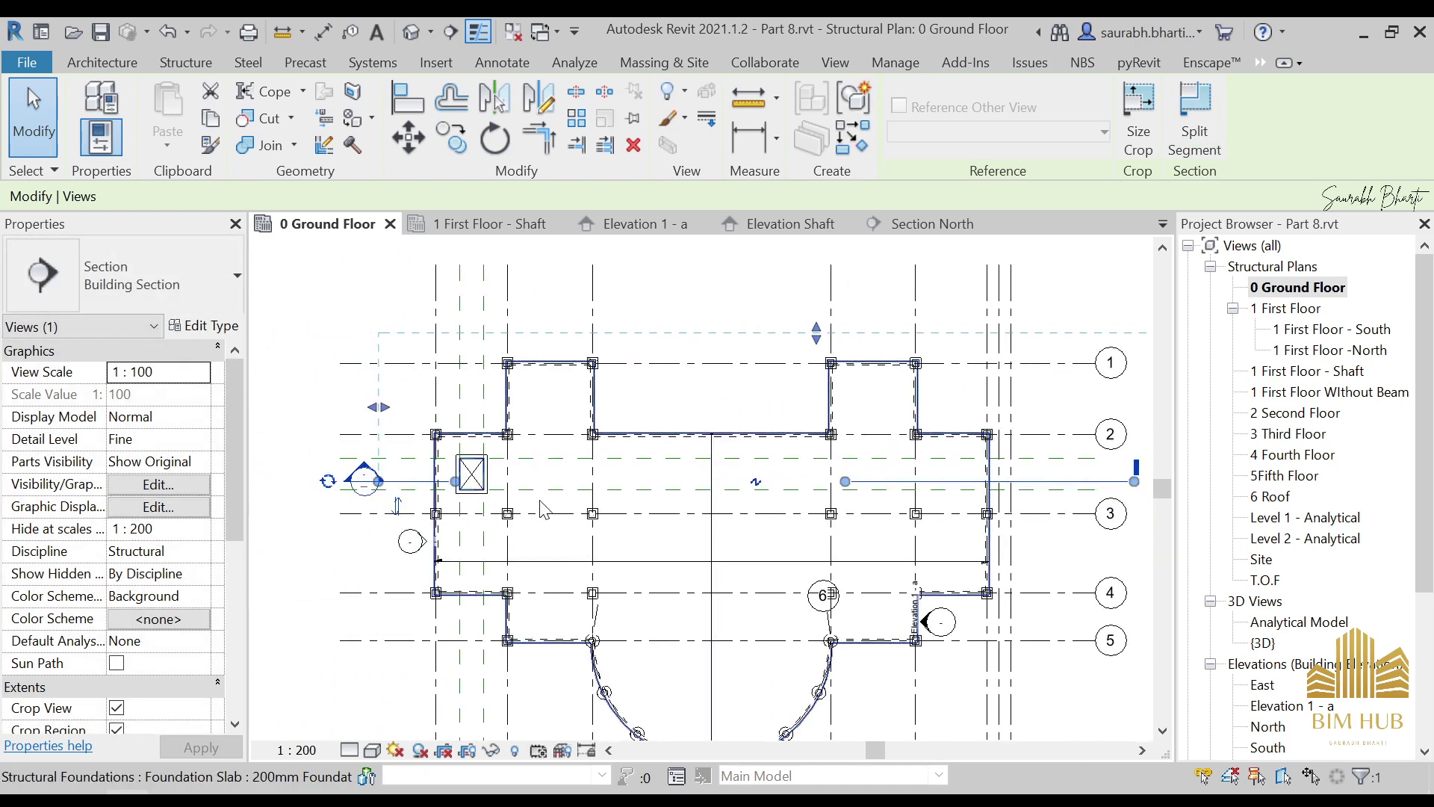
pyautogui.moveTo(847, 482); pyautogui.dragTo(955, 483)
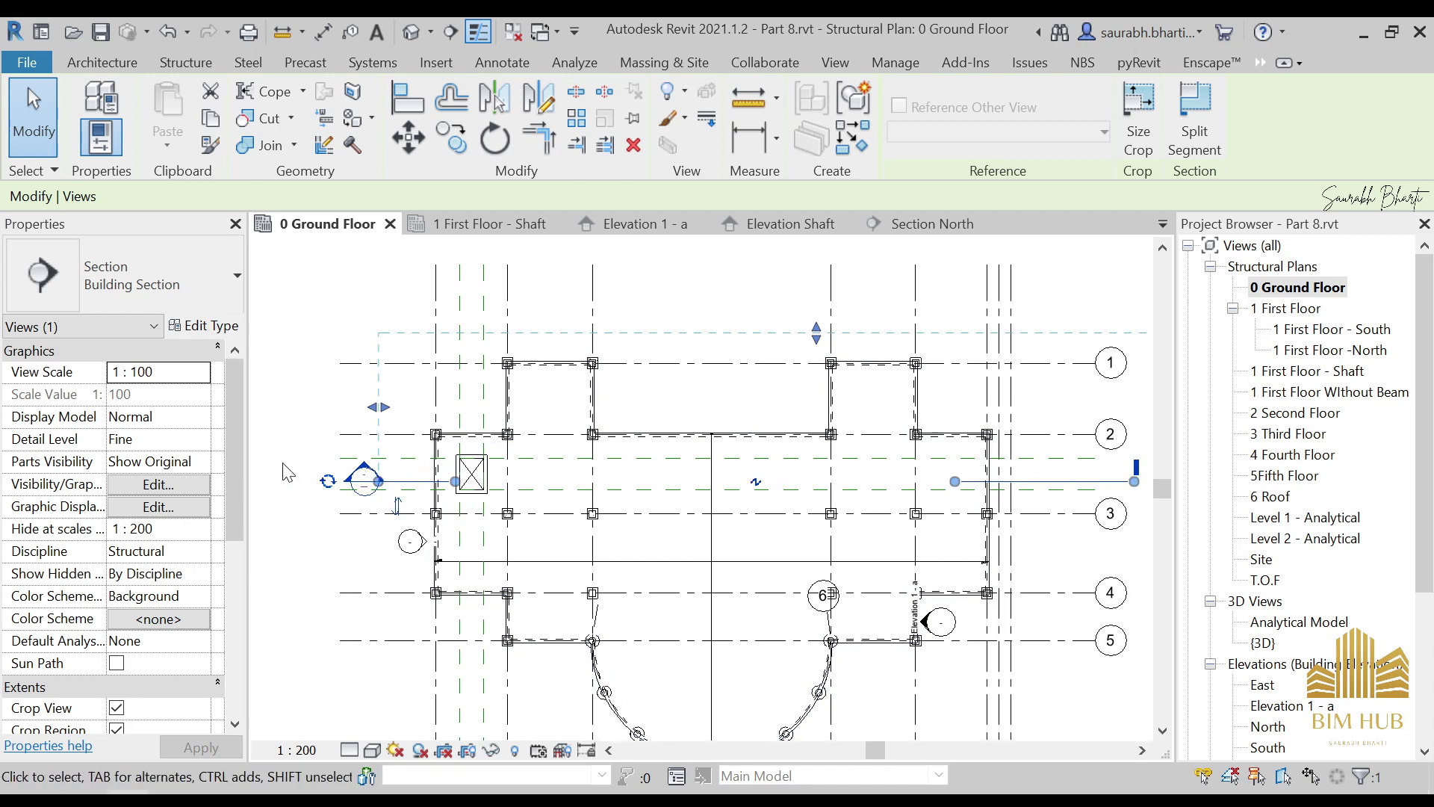
# Open the section view from the broken line's head, examine it, and return to the 0 Ground Floor plan
pyautogui.press('Escape')
pyautogui.doubleClick(366, 479)
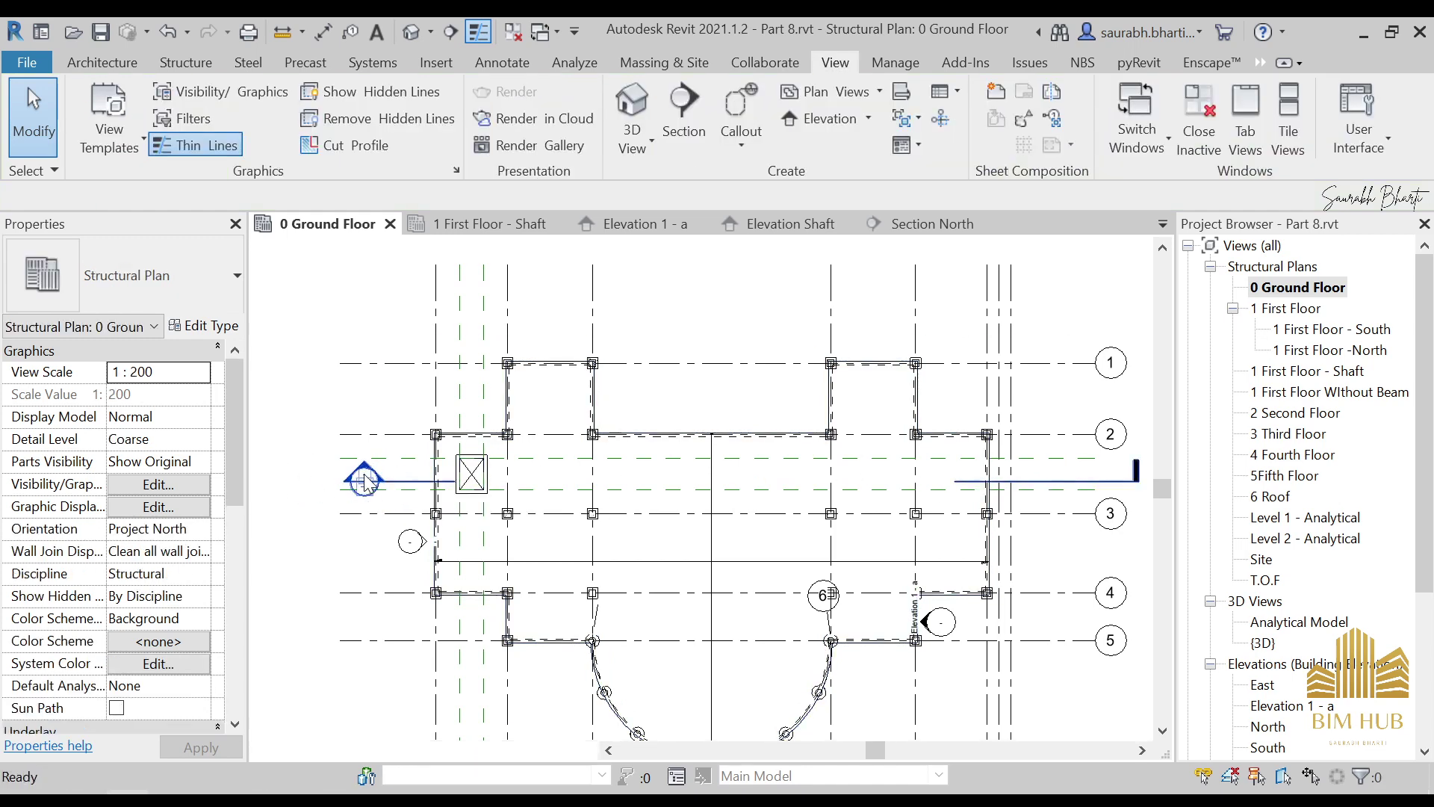
pyautogui.doubleClick(1289, 288)
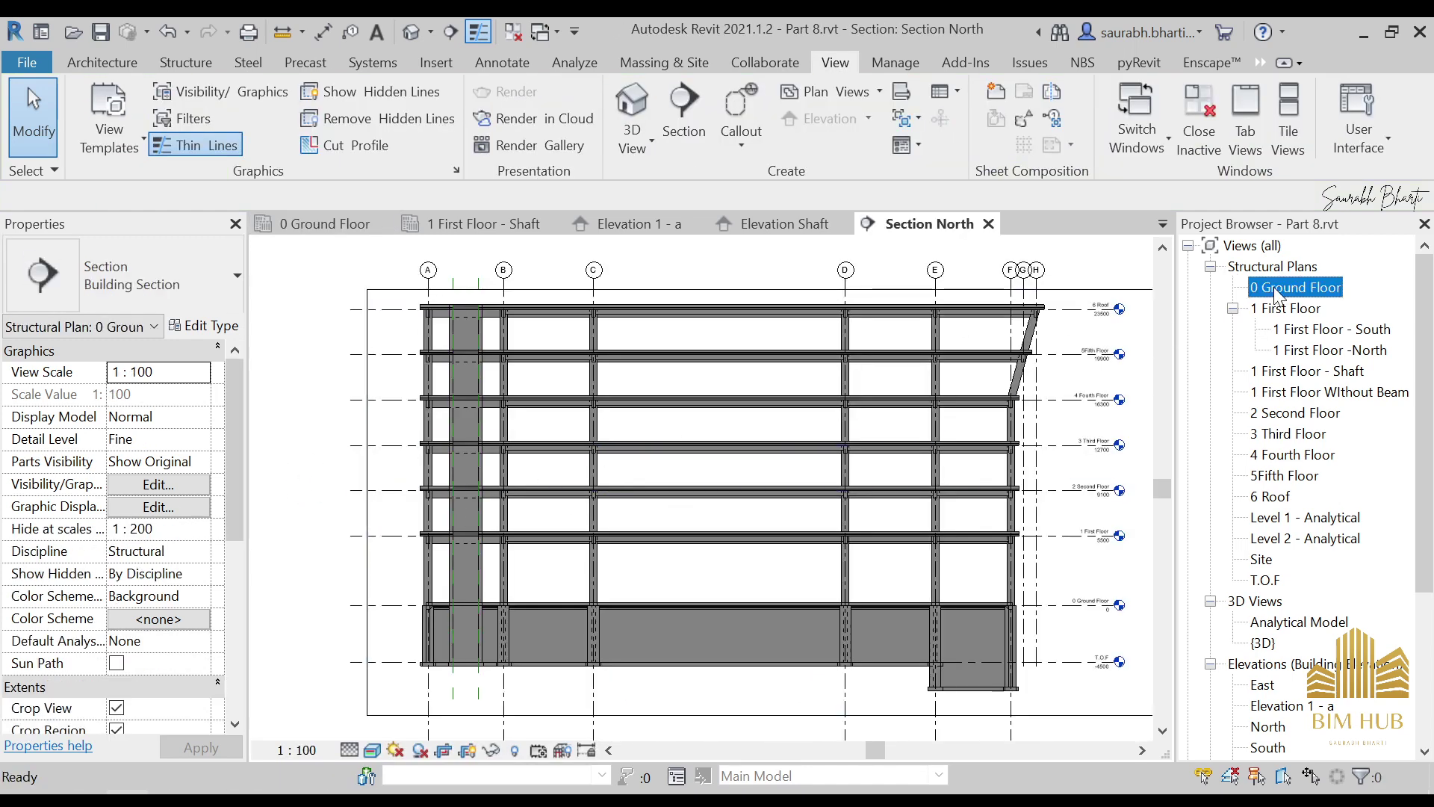
# Close the gap in the Section North line by bringing both segment ends together at the break symbol
pyautogui.click(417, 482)
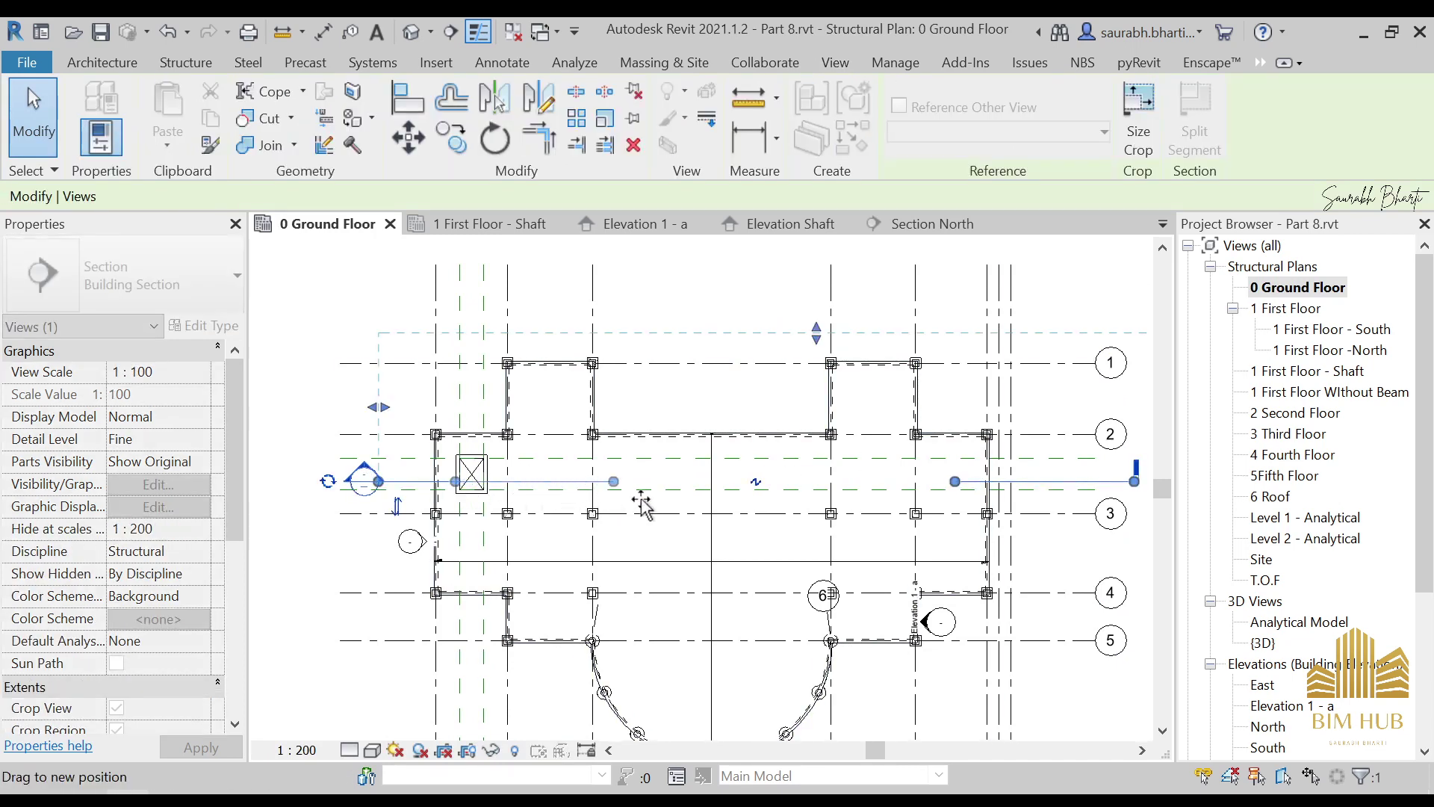
pyautogui.moveTo(641, 506); pyautogui.dragTo(758, 502)
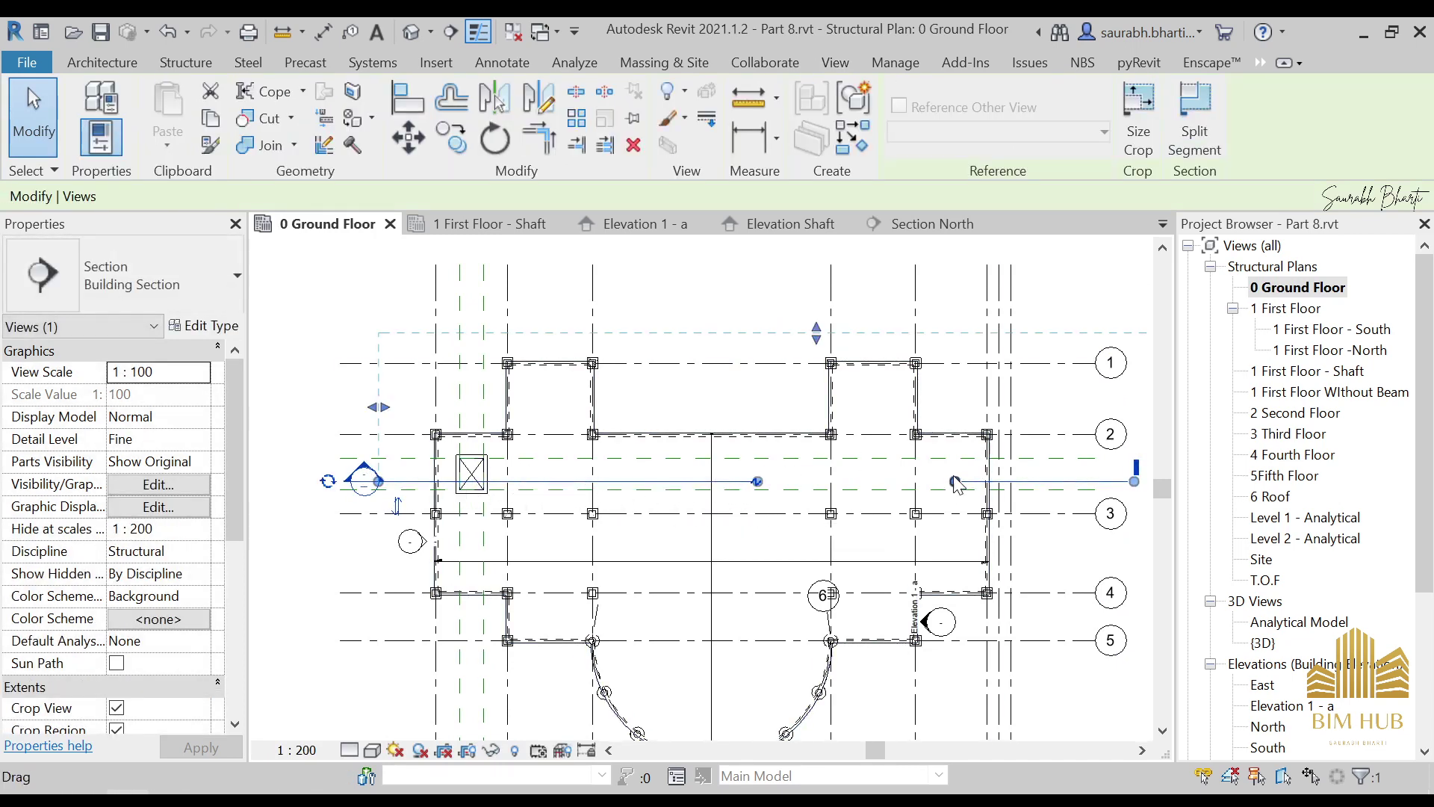
pyautogui.moveTo(954, 479); pyautogui.dragTo(755, 481)
pyautogui.scroll(3, 739, 483)
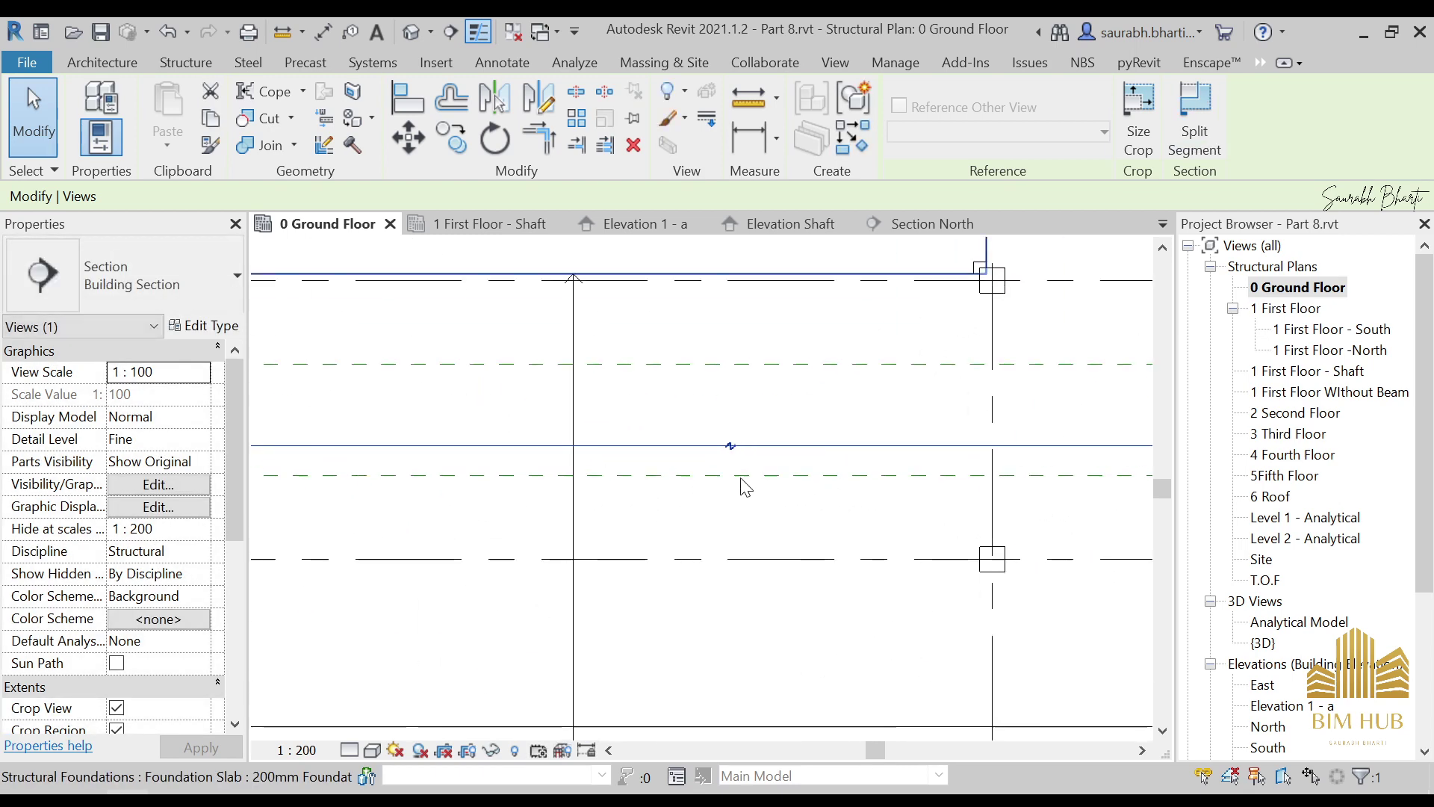
pyautogui.scroll(-2, 728, 454)
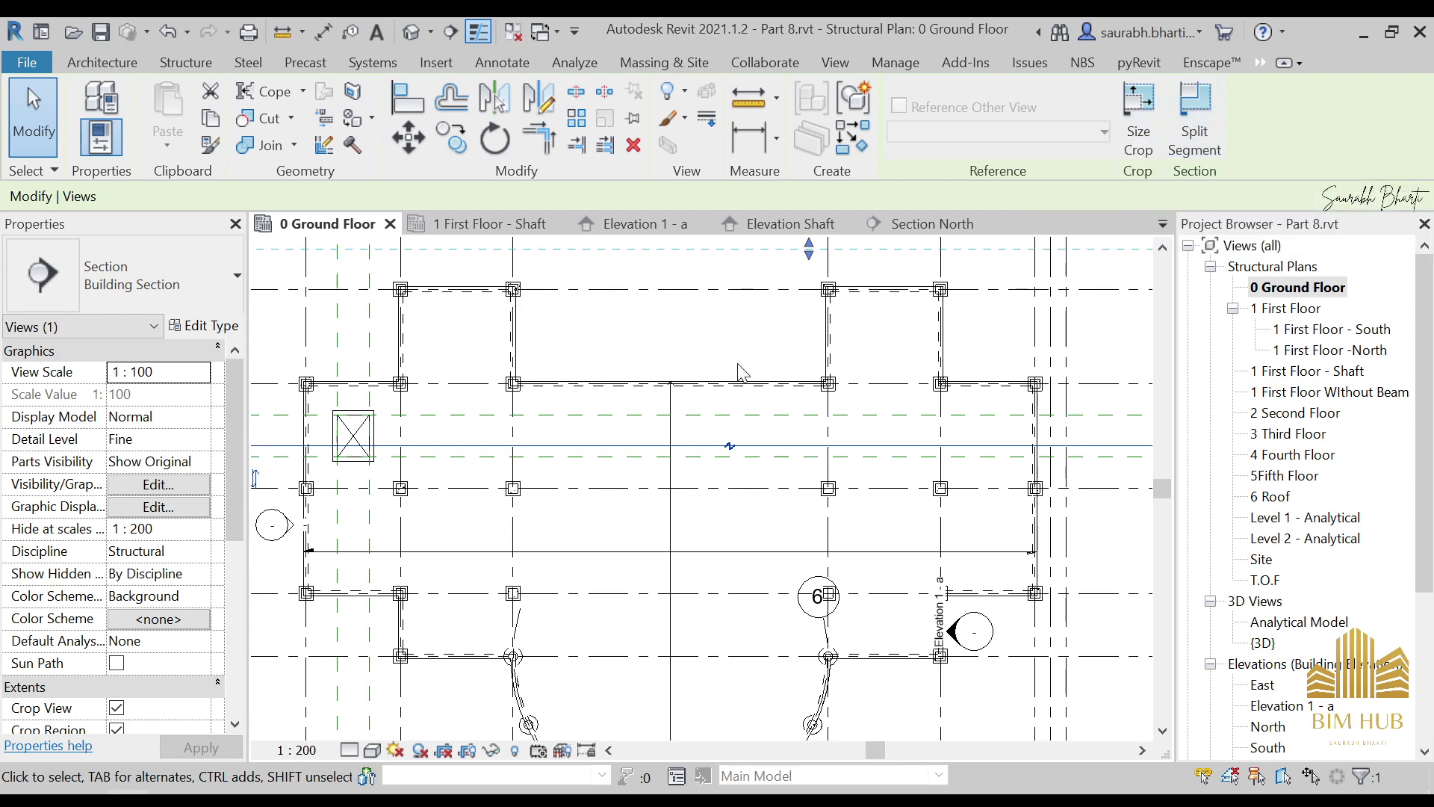
# Move the Section North line onto grid 3 and open its view to check the cut
pyautogui.scroll(-2, 747, 372)
pyautogui.moveTo(845, 413); pyautogui.dragTo(906, 507, button='middle')
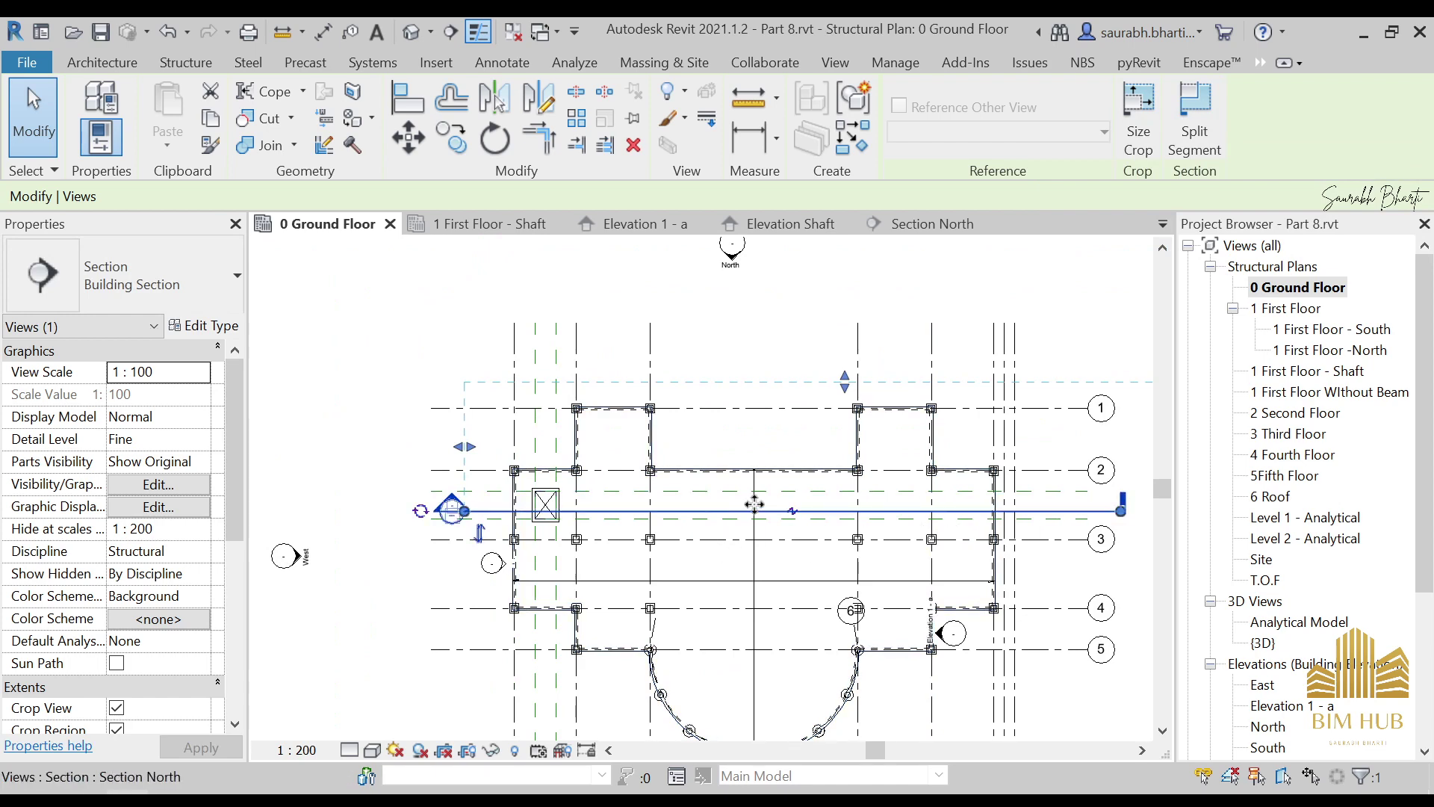
pyautogui.moveTo(753, 514); pyautogui.dragTo(751, 544)
pyautogui.scroll(2, 750, 544)
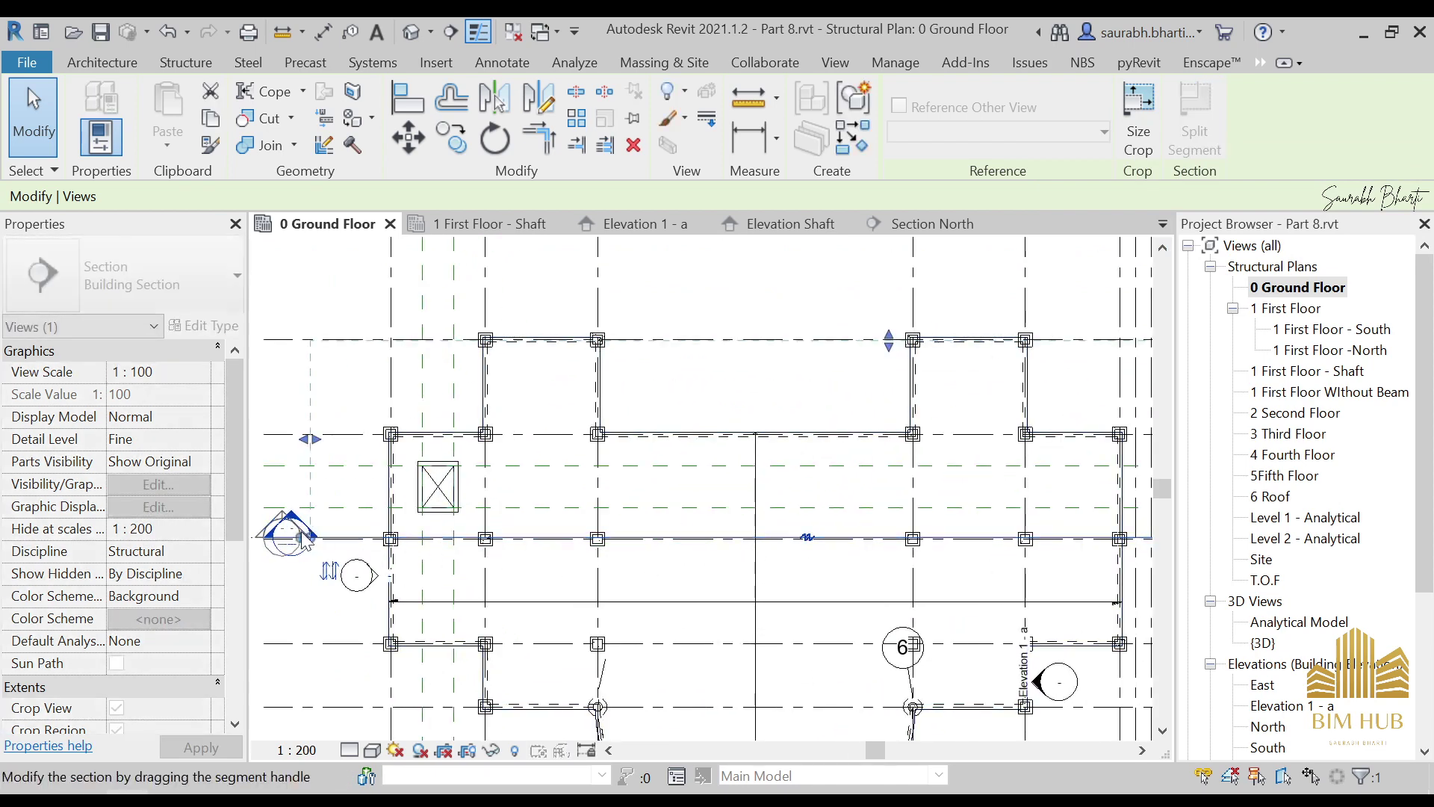
pyautogui.press('Escape')
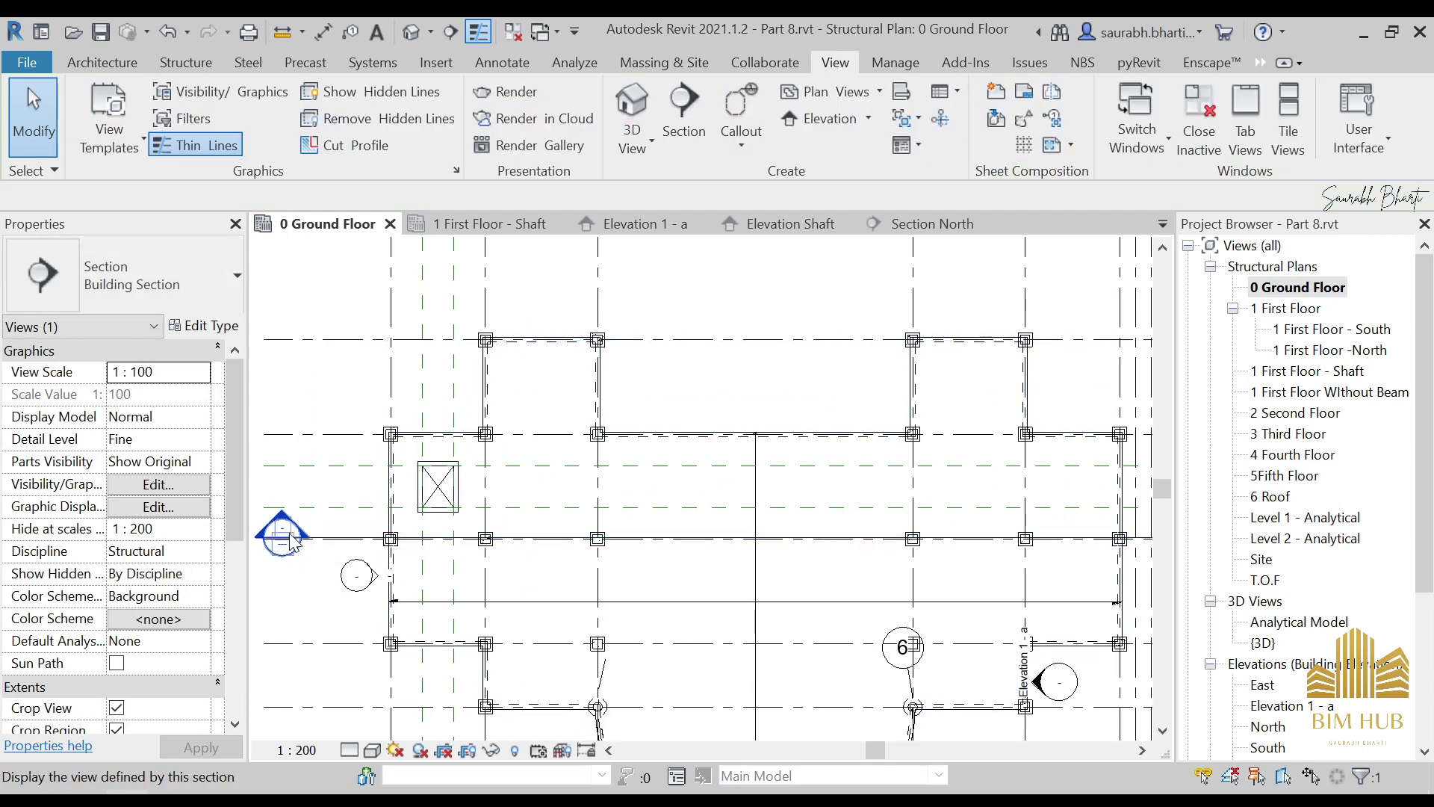
pyautogui.doubleClick(282, 529)
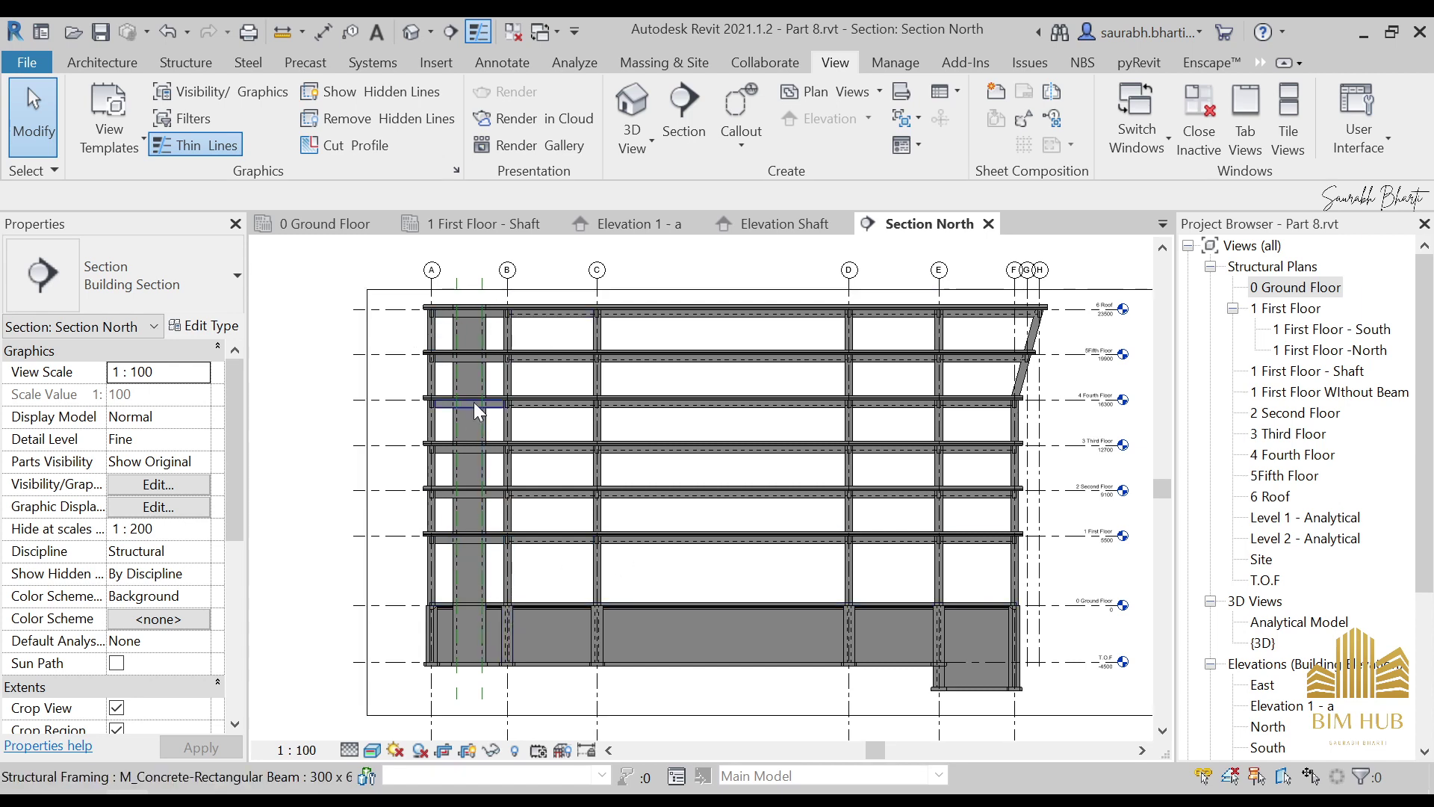
# On the 0 Ground Floor plan, split the section line between the shaft and grid B, offsetting its head-side segment through the shaft
pyautogui.doubleClick(1299, 287)
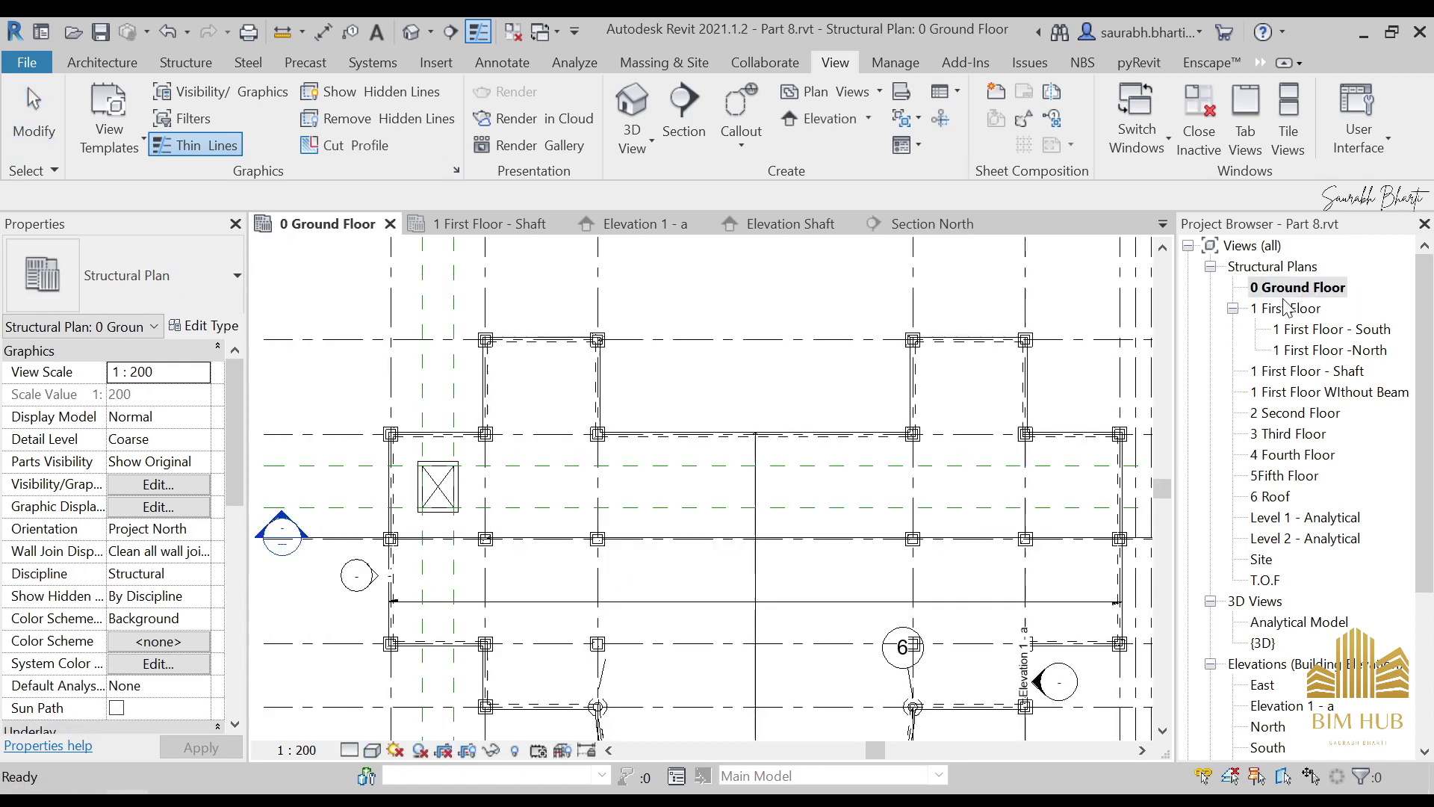
pyautogui.click(668, 538)
pyautogui.click(1188, 133)
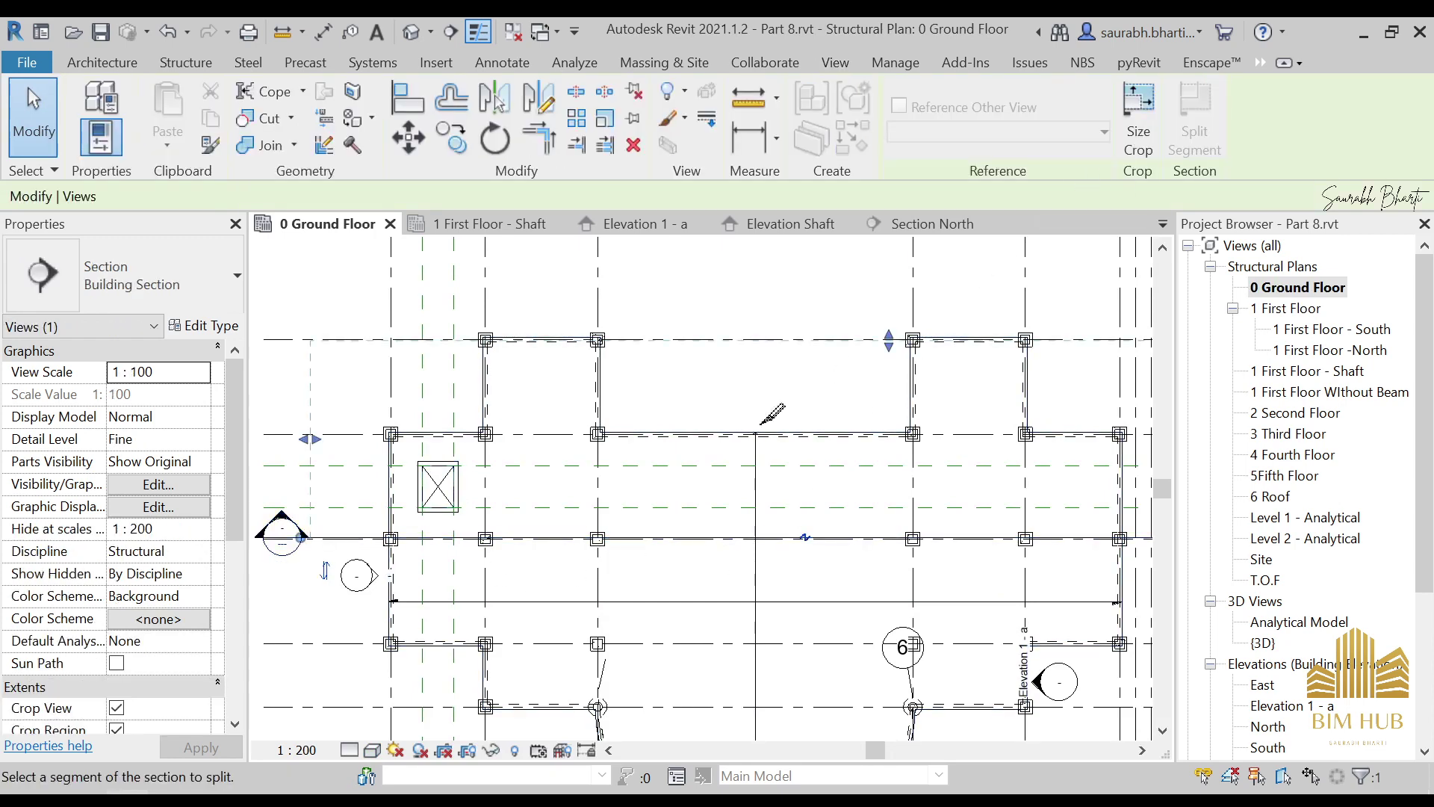
pyautogui.click(473, 537)
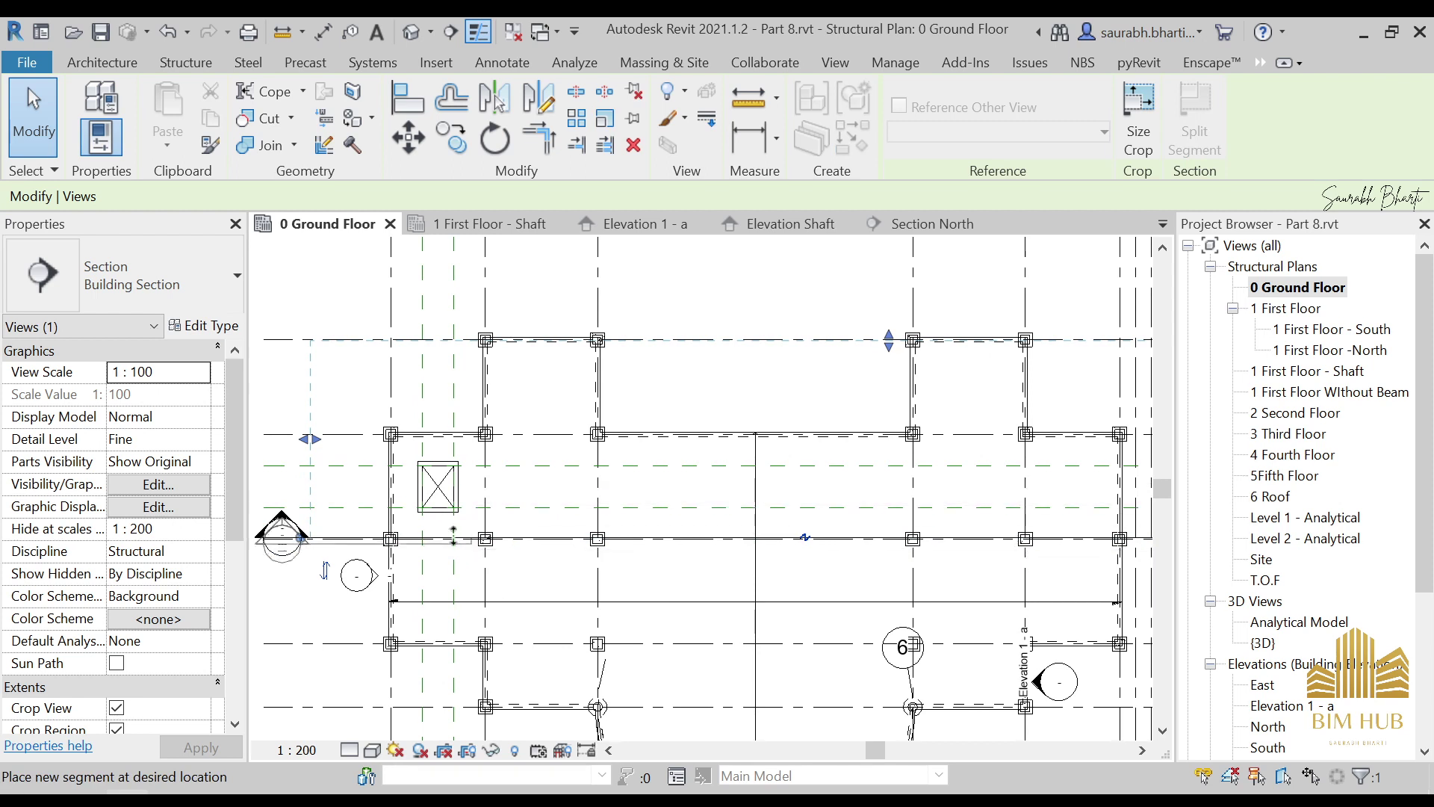
pyautogui.click(377, 486)
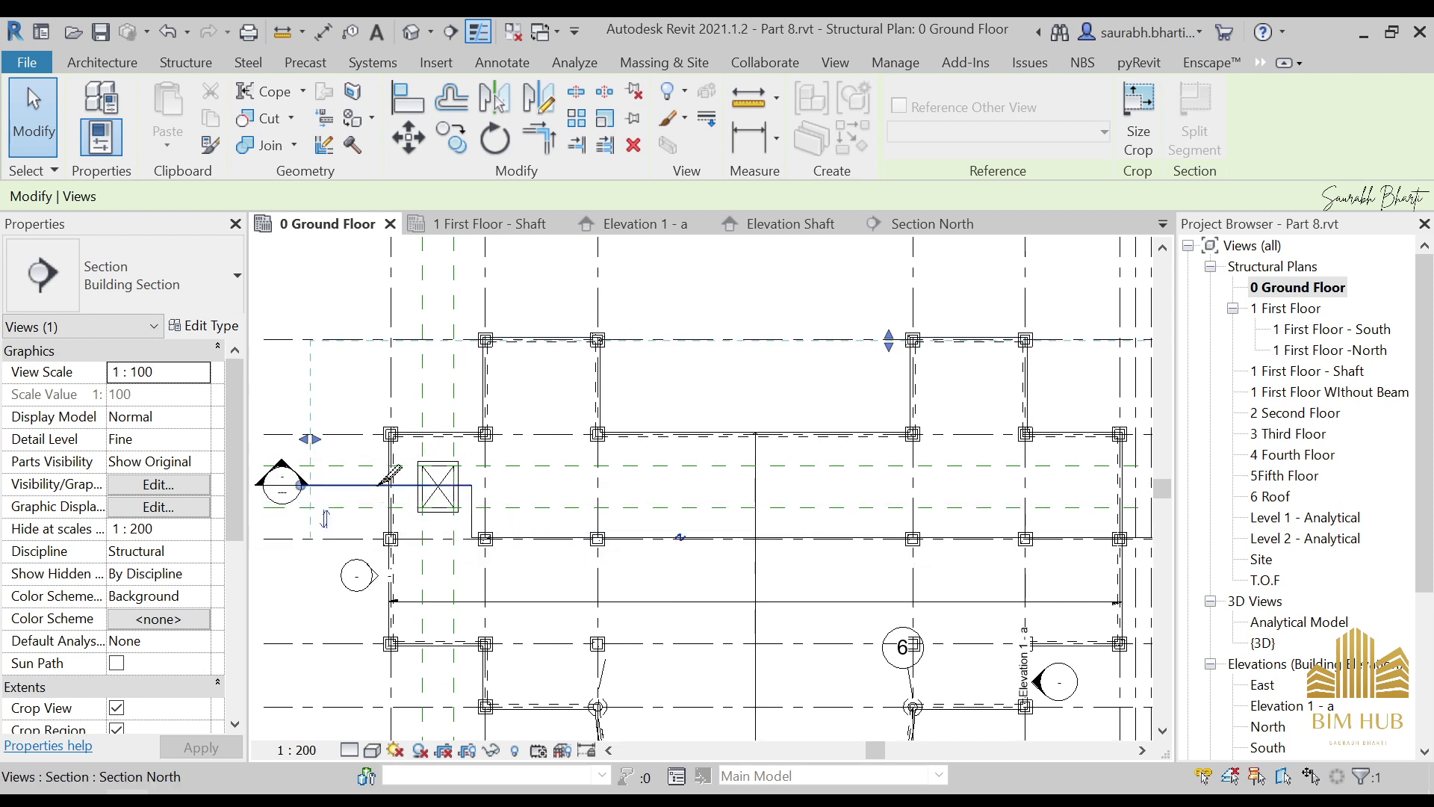
pyautogui.press('Escape')
pyautogui.press('Escape')
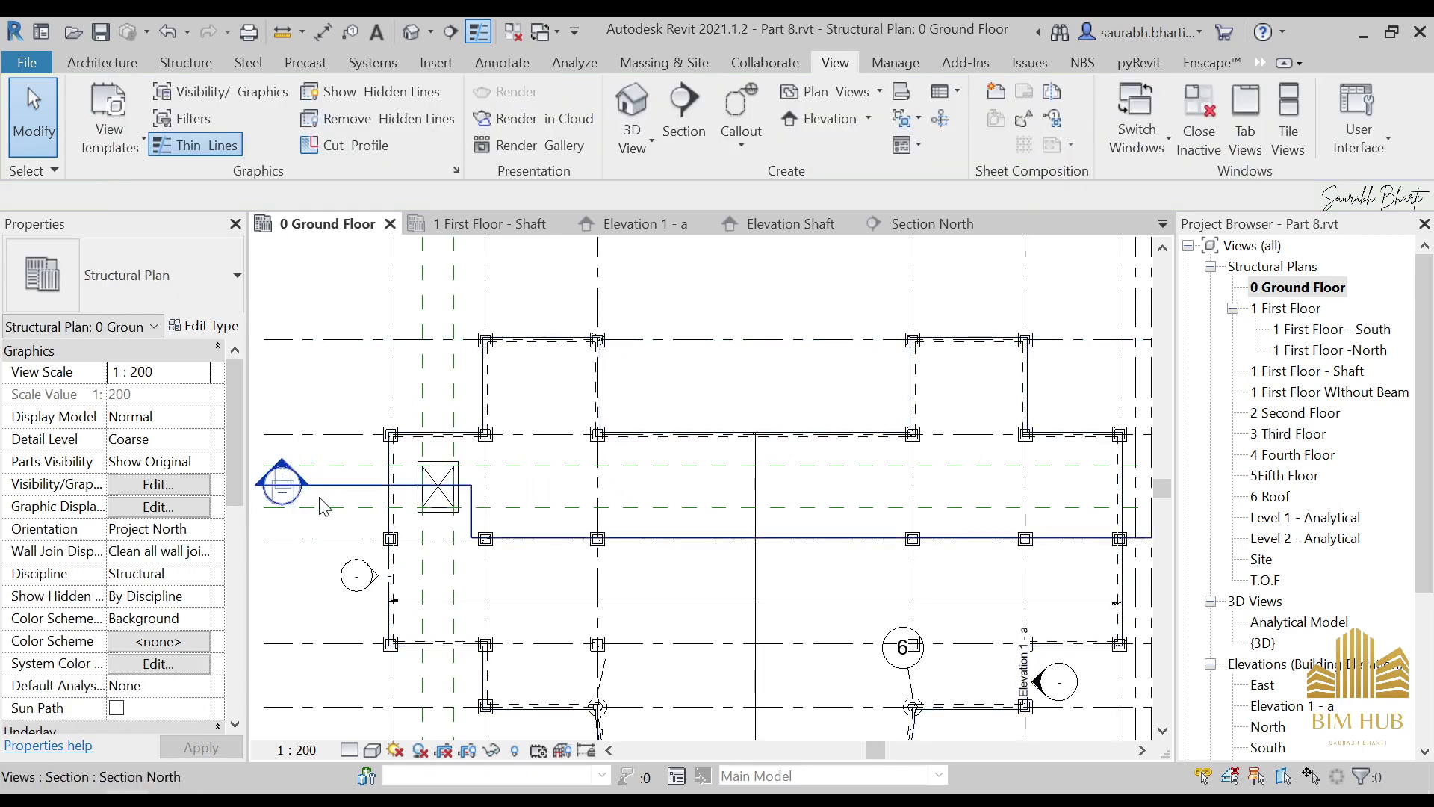
# Open Section North and change its visual style to Hidden Line to examine the cut through the shaft
pyautogui.doubleClick(281, 478)
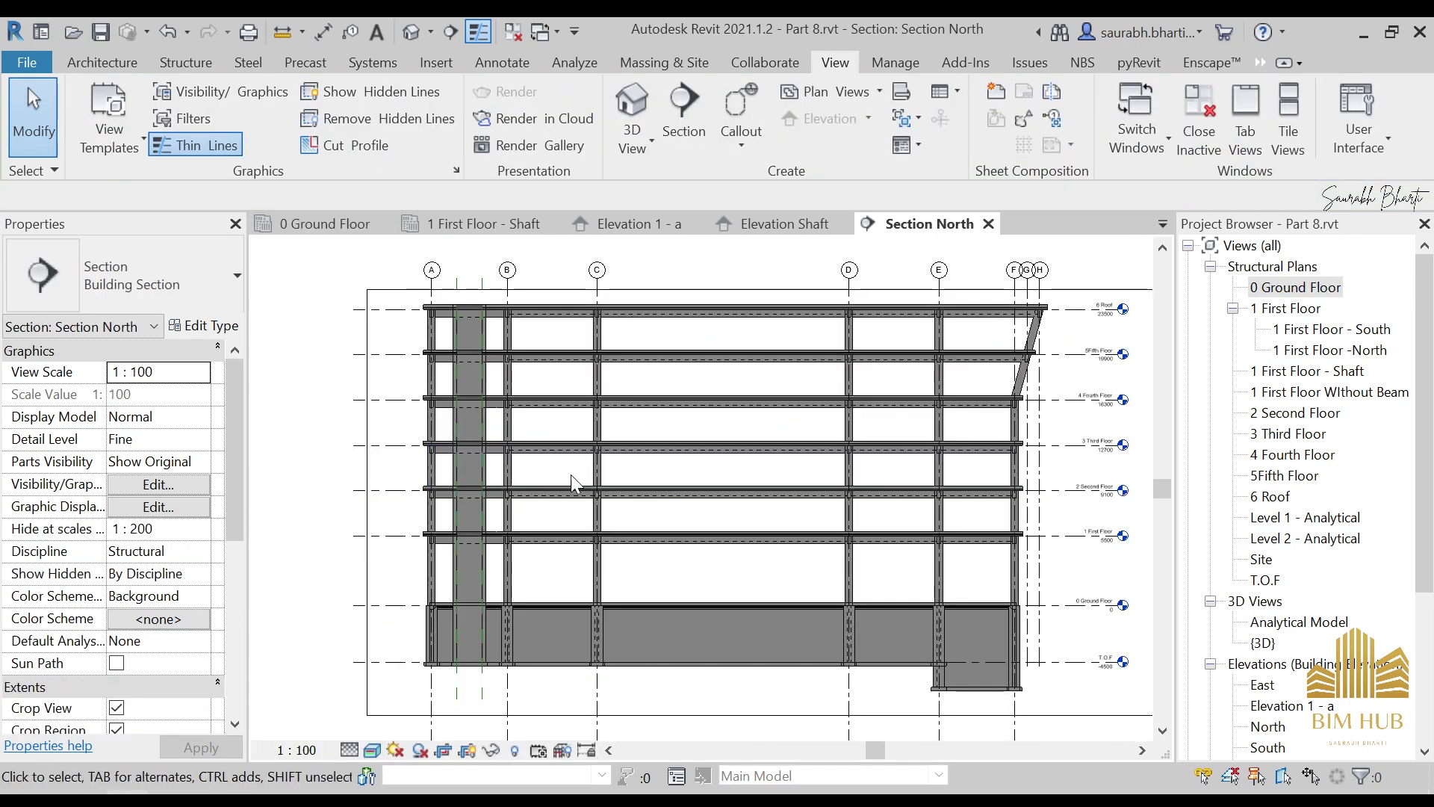
pyautogui.scroll(5, 477, 557)
pyautogui.click(390, 748)
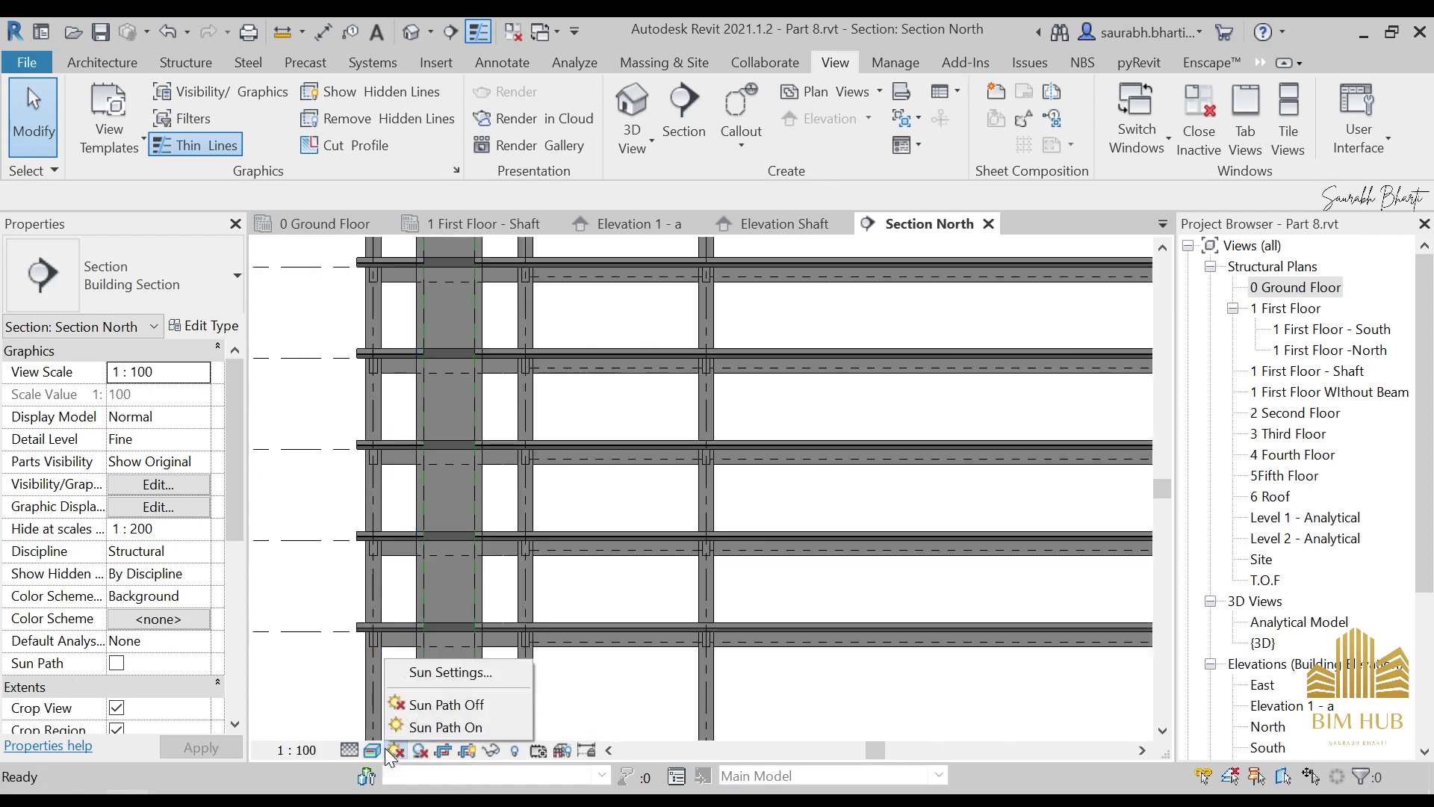
pyautogui.click(379, 748)
pyautogui.click(373, 748)
pyautogui.click(404, 680)
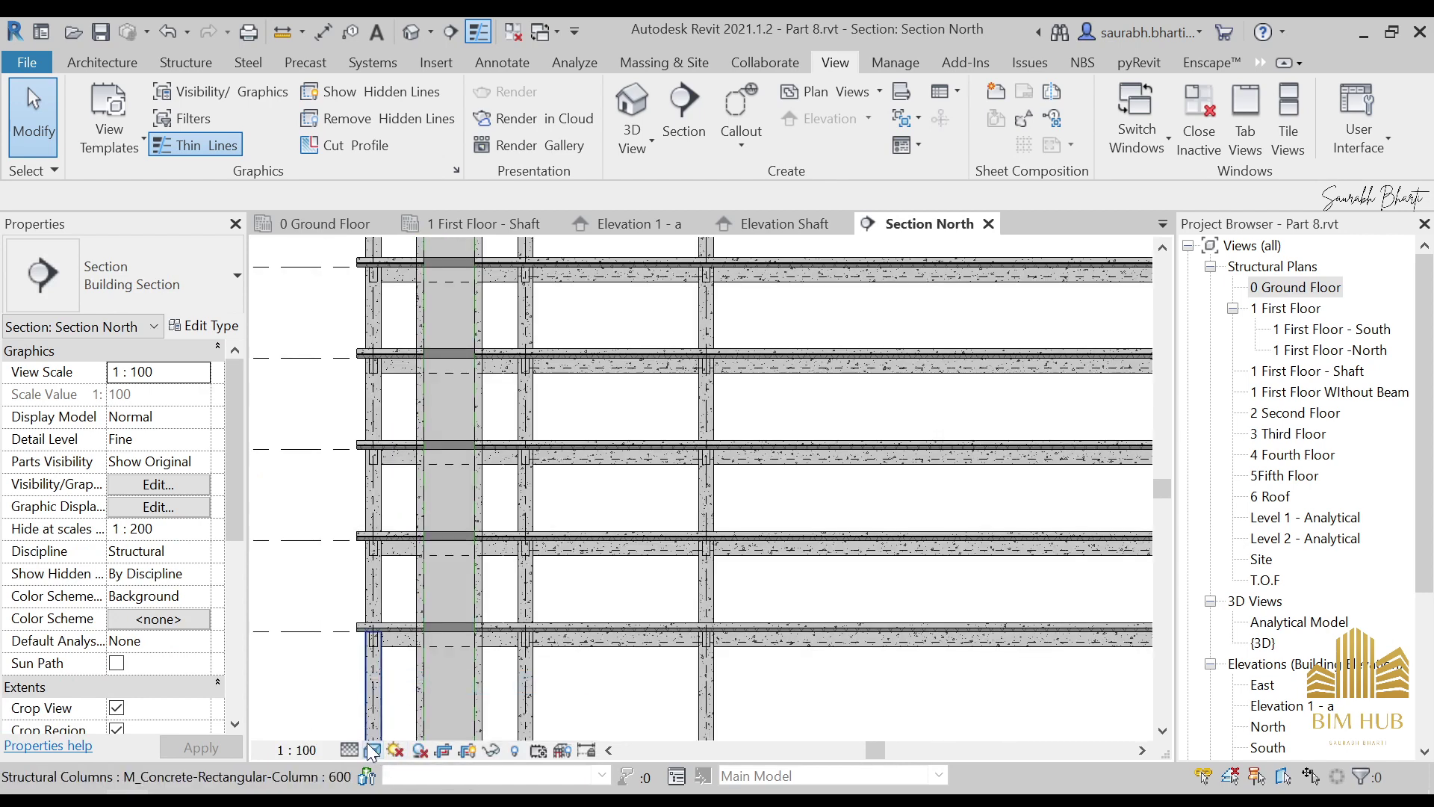
pyautogui.click(373, 749)
pyautogui.click(400, 660)
pyautogui.scroll(-6, 454, 452)
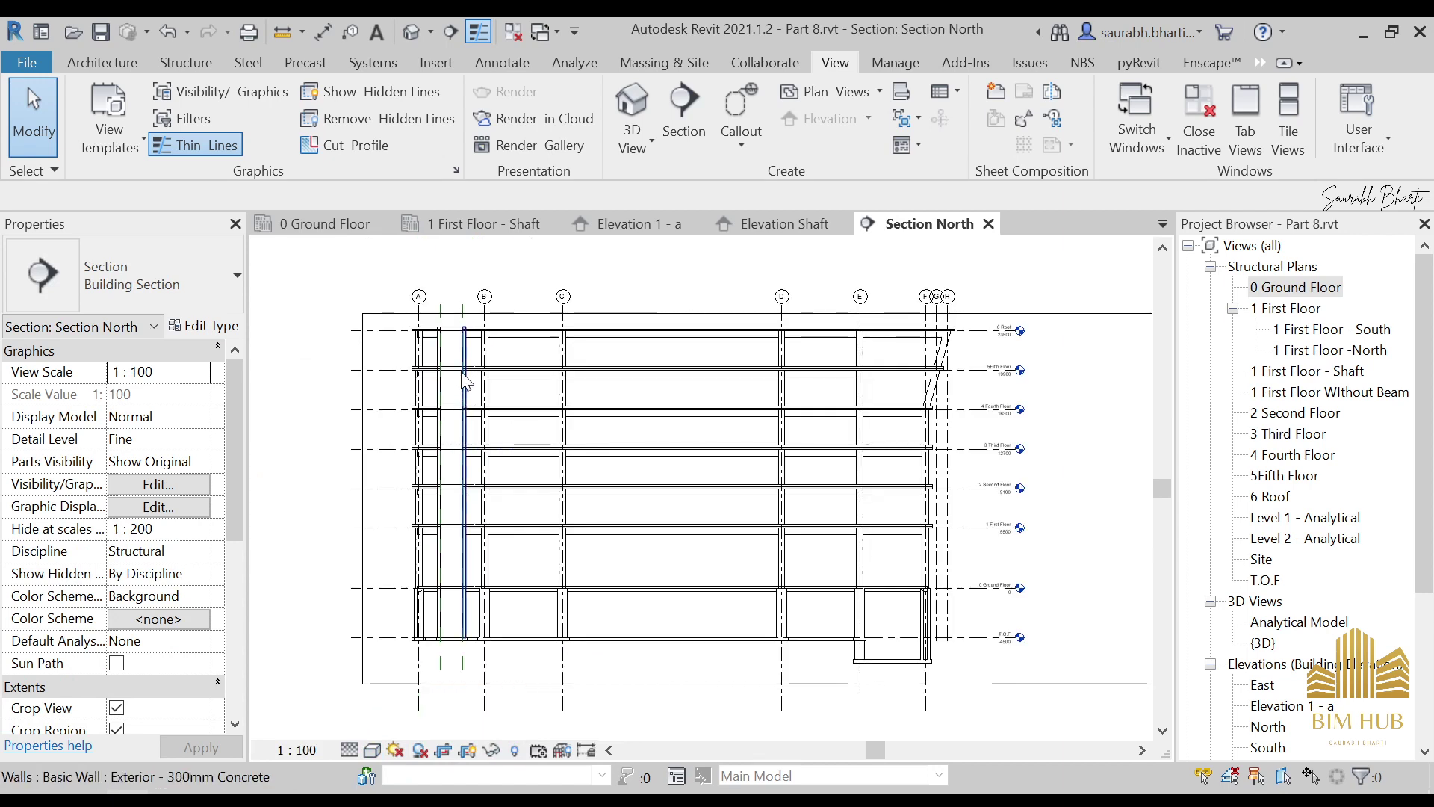
pyautogui.scroll(7, 460, 346)
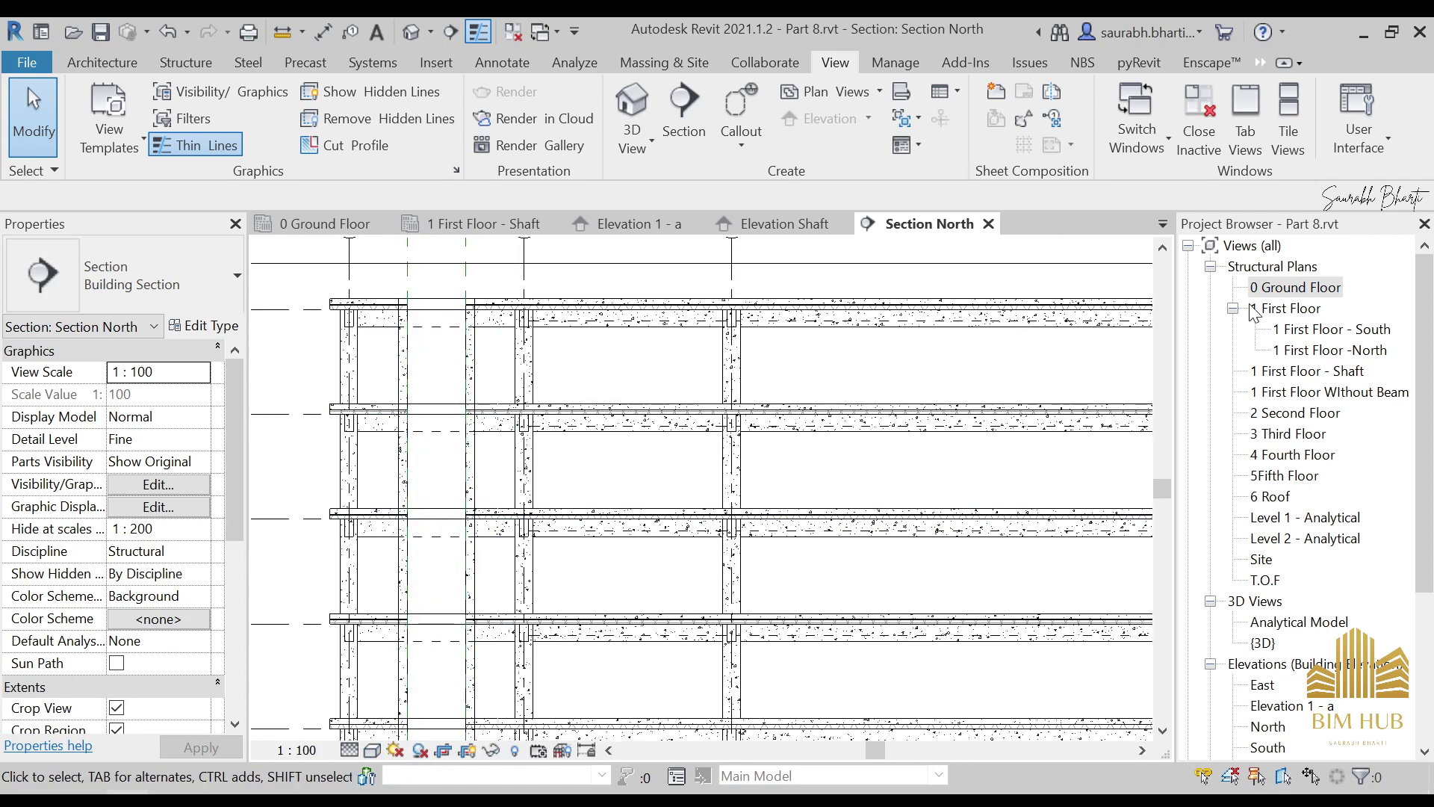
# On the 0 Ground Floor plan, cycle the Section North line's head beside the shaft through its symbols, ending on the filled bar
pyautogui.doubleClick(1290, 288)
pyautogui.scroll(-2, 721, 474)
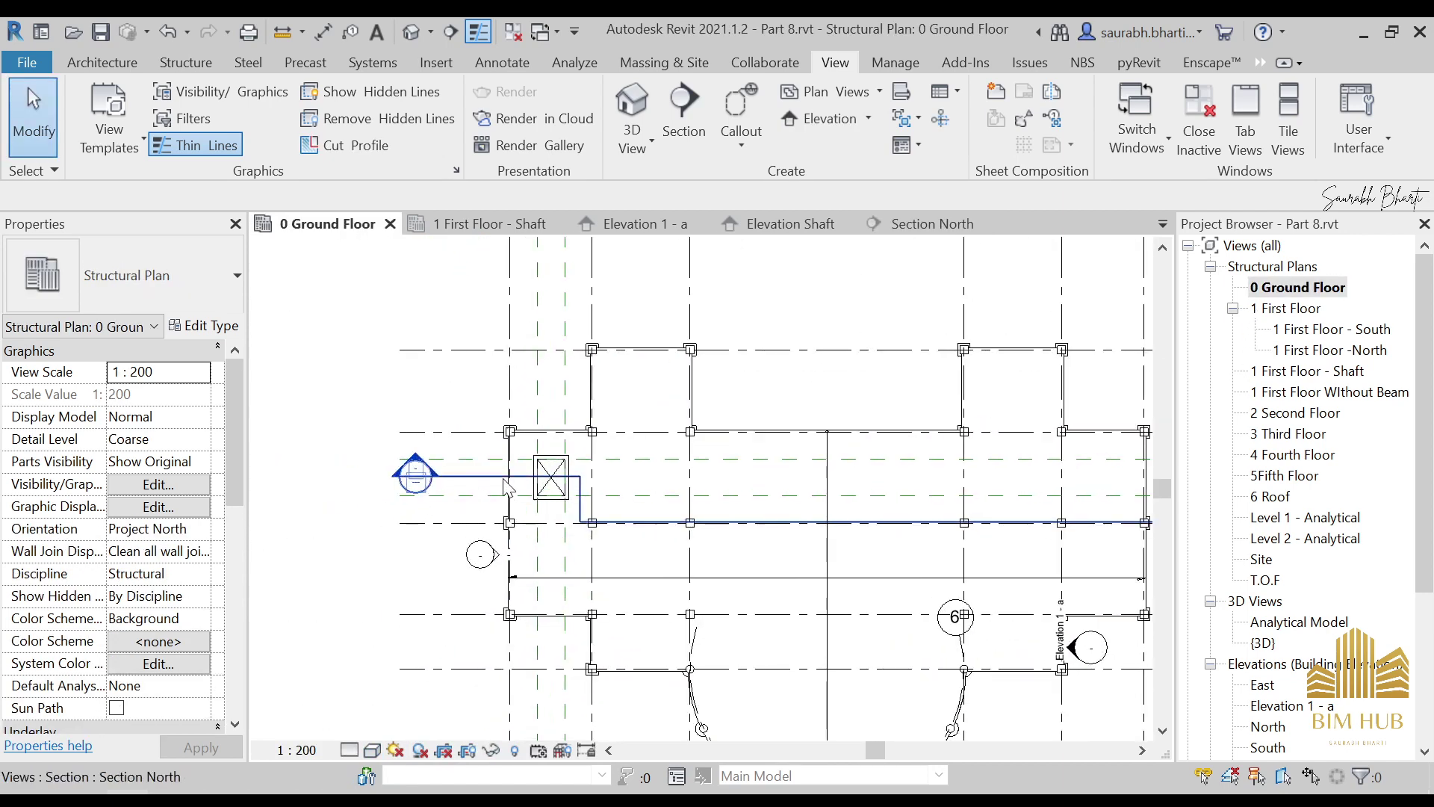
pyautogui.scroll(3, 437, 484)
pyautogui.click(439, 479)
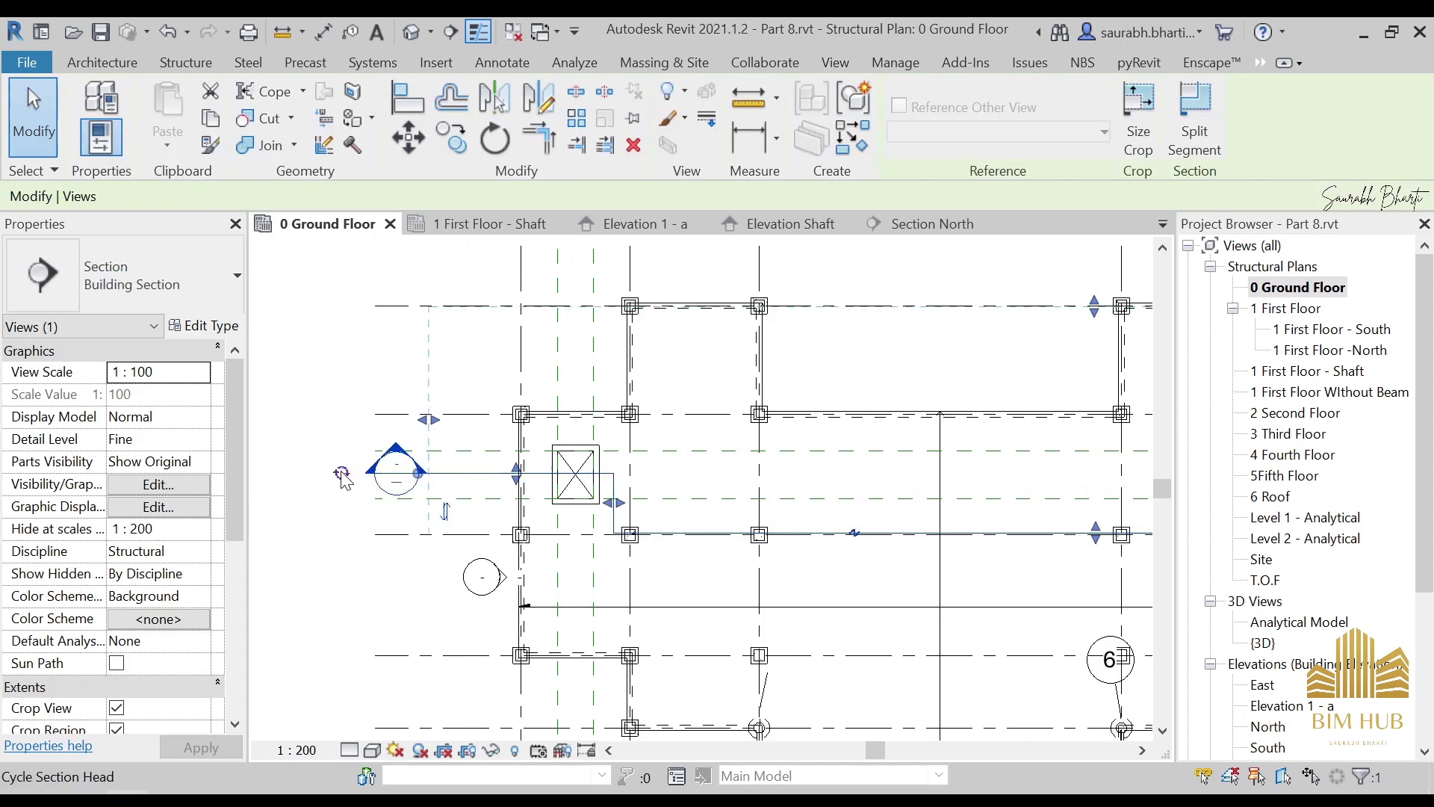
pyautogui.click(340, 470)
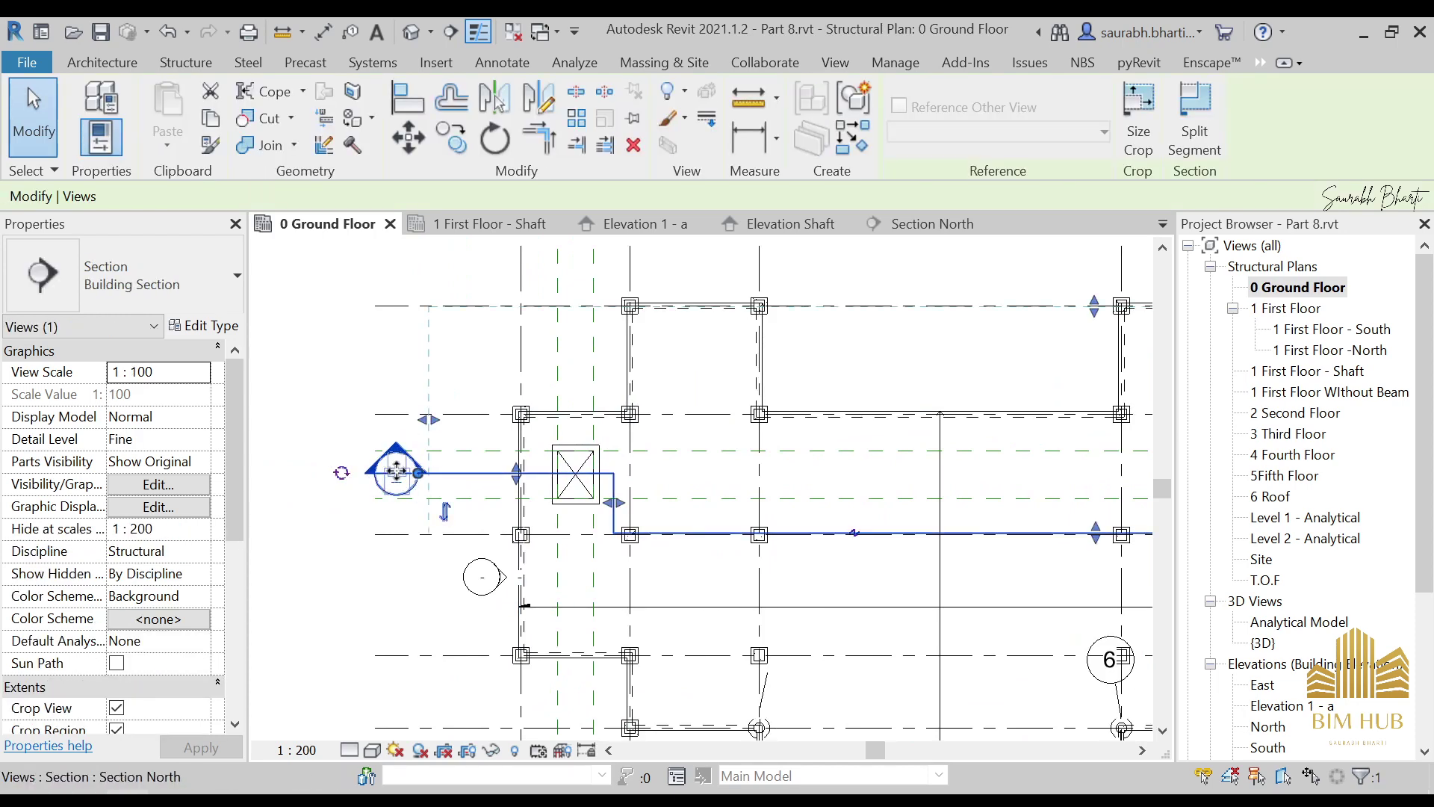
pyautogui.scroll(2, 345, 480)
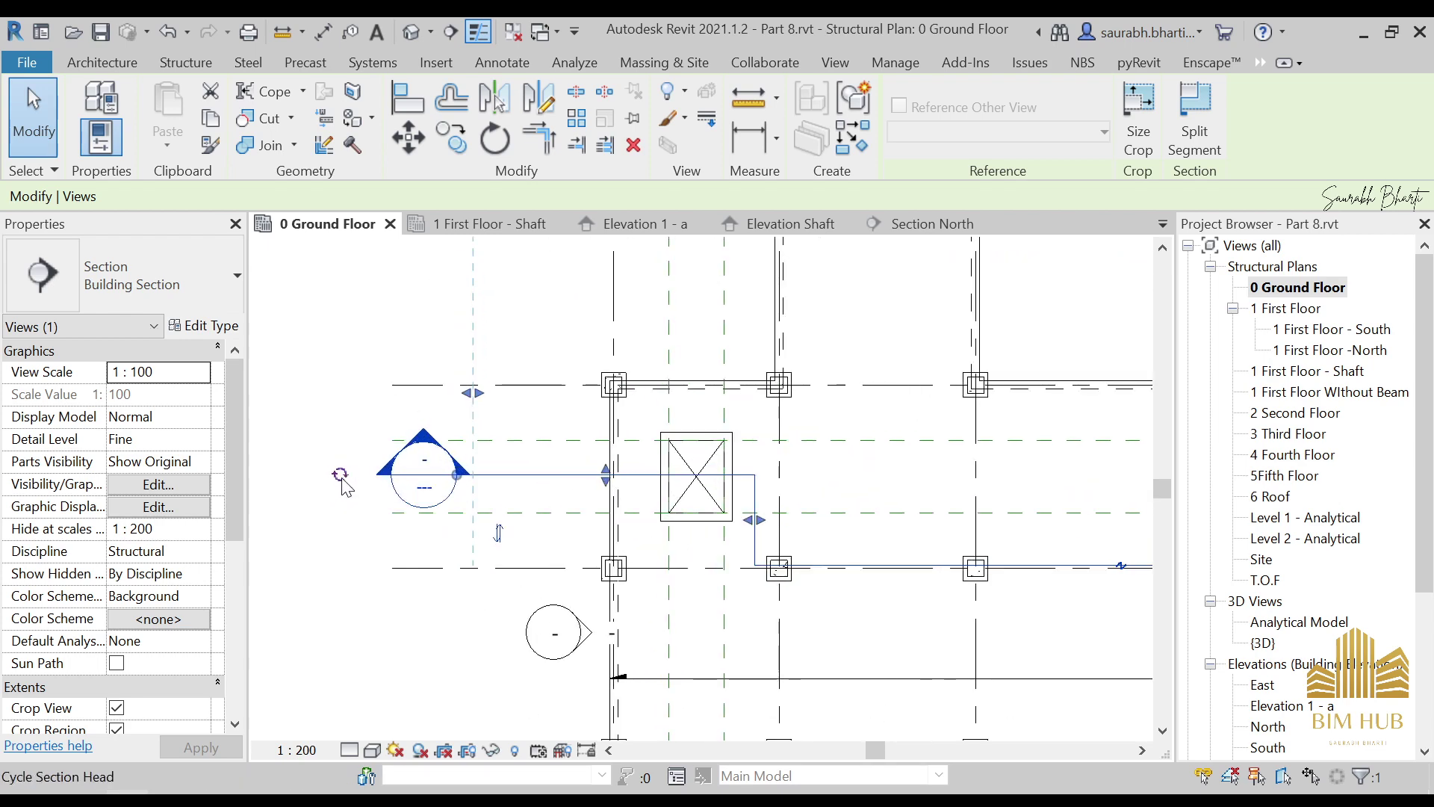
pyautogui.click(340, 476)
pyautogui.click(340, 476)
pyautogui.click(339, 475)
pyautogui.click(340, 475)
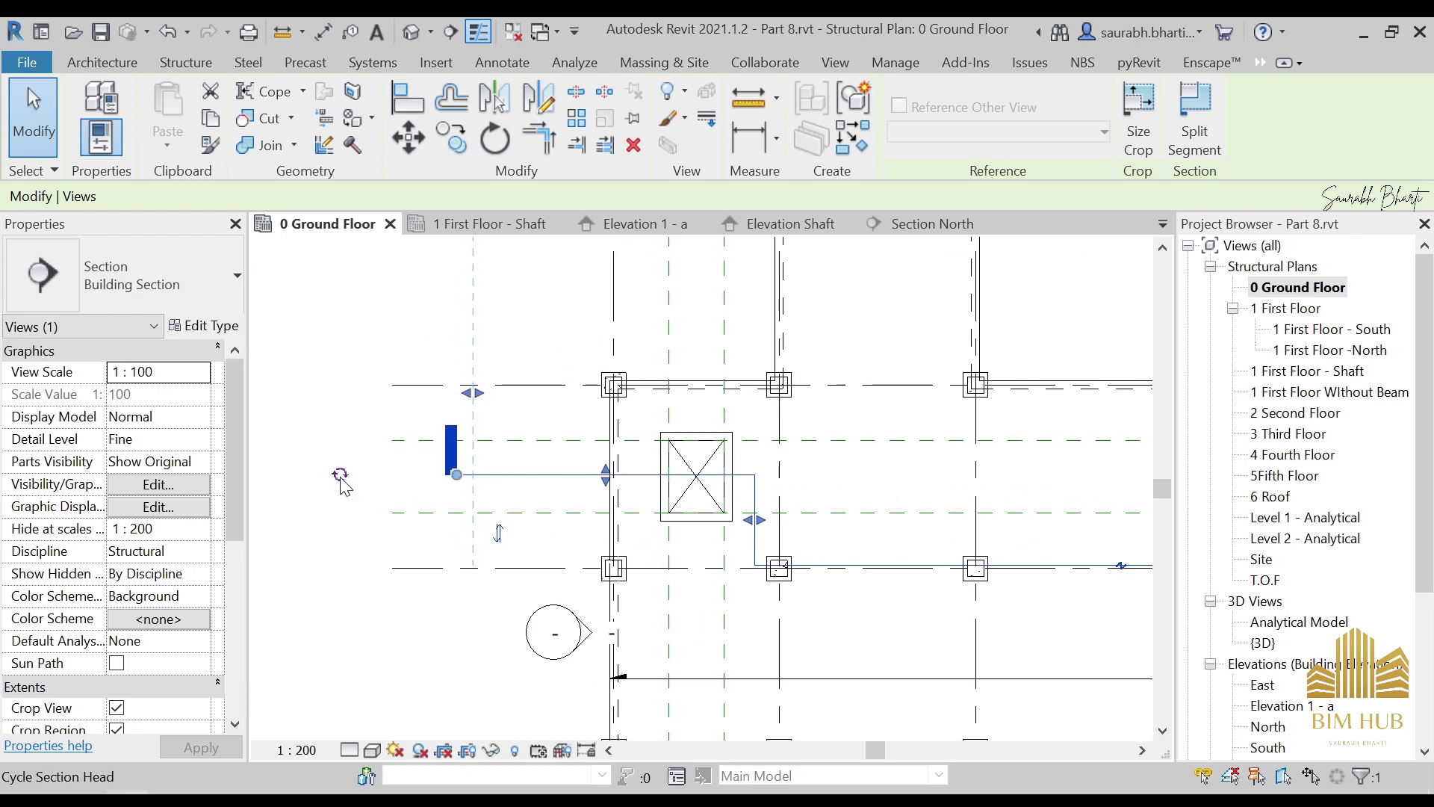
pyautogui.click(340, 475)
pyautogui.click(339, 475)
pyautogui.scroll(-3, 340, 493)
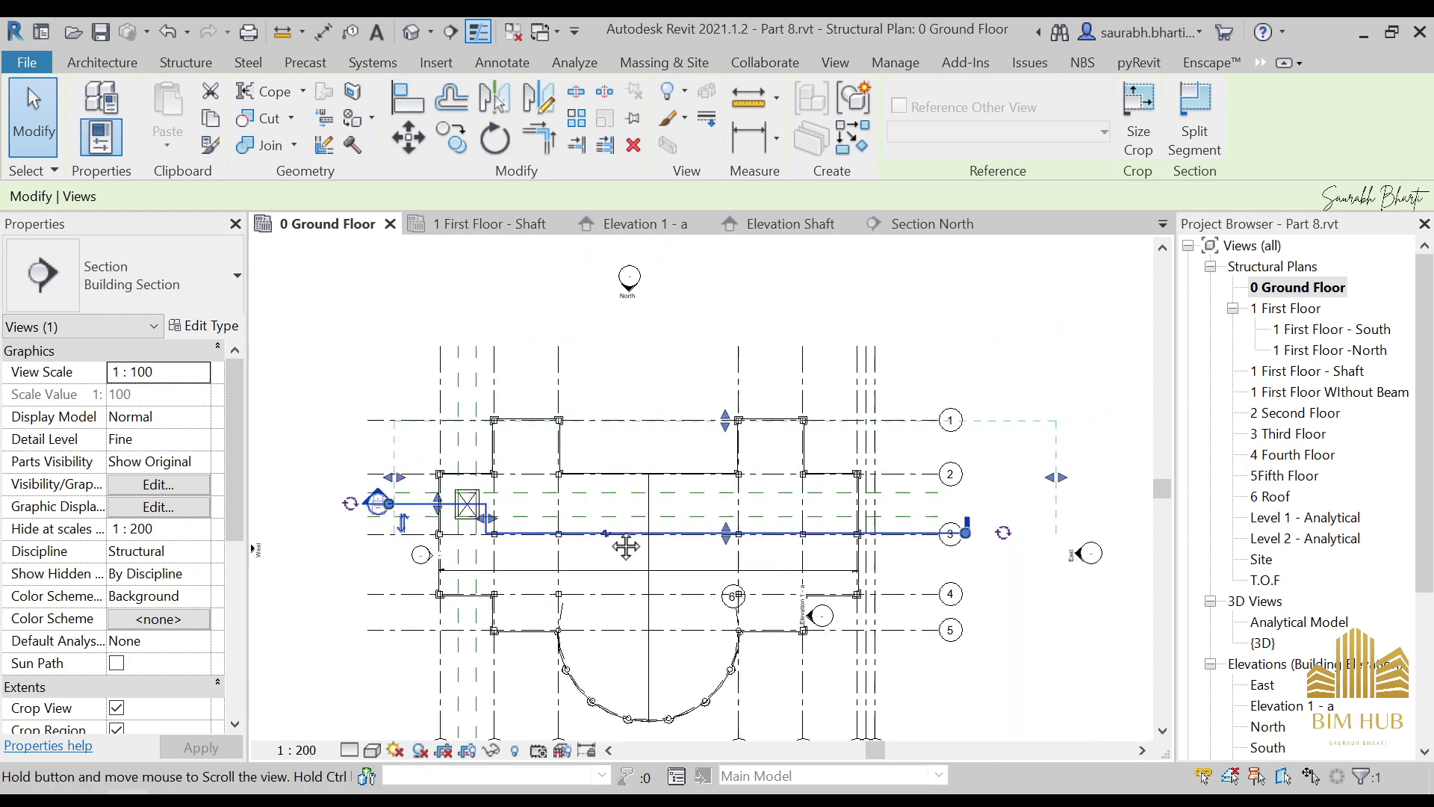
pyautogui.moveTo(626, 546); pyautogui.dragTo(609, 546, button='middle')
pyautogui.press('Escape')
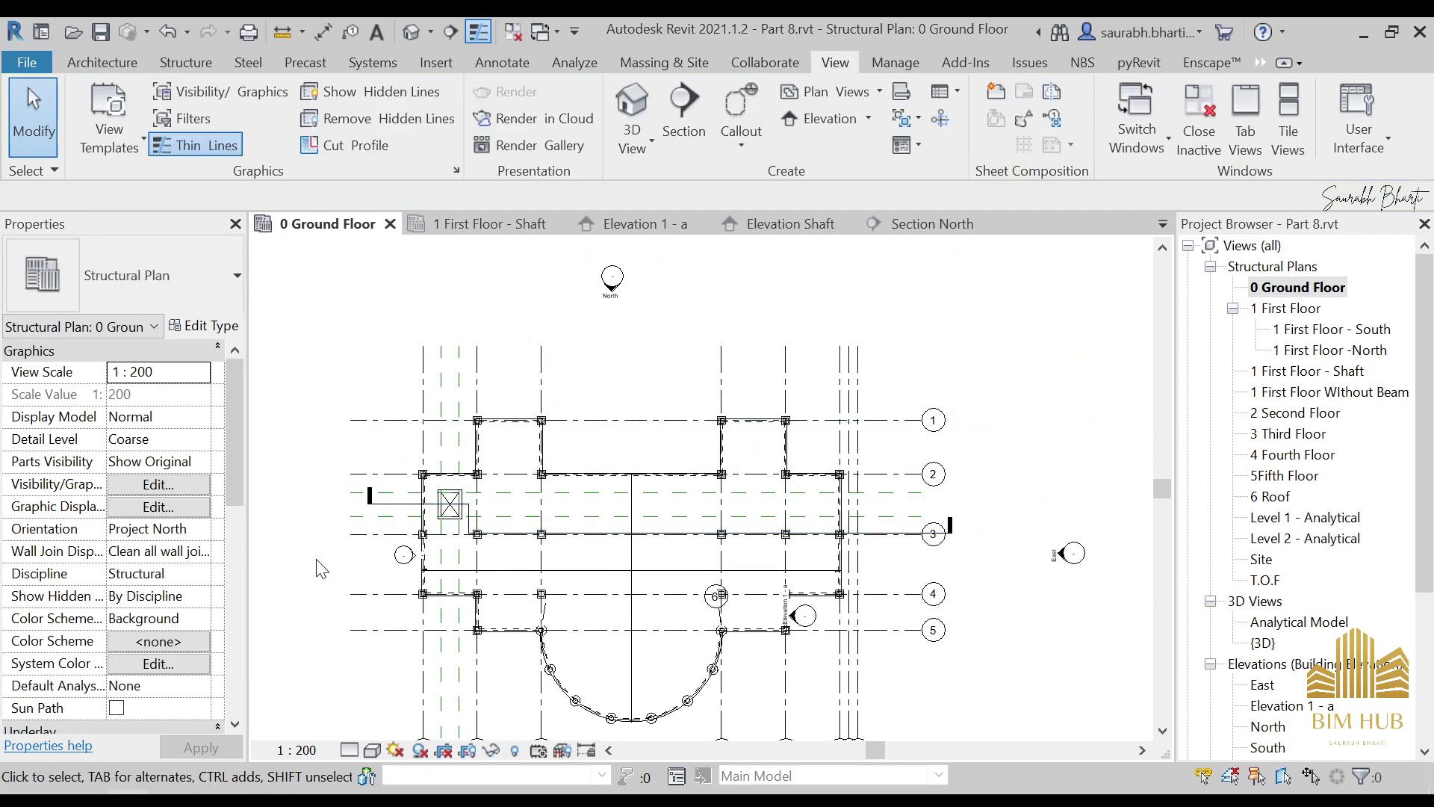
# Cycle the Section North line's tail at grid 3 through its symbols, ending on the circular section head with arrow
pyautogui.click(961, 540)
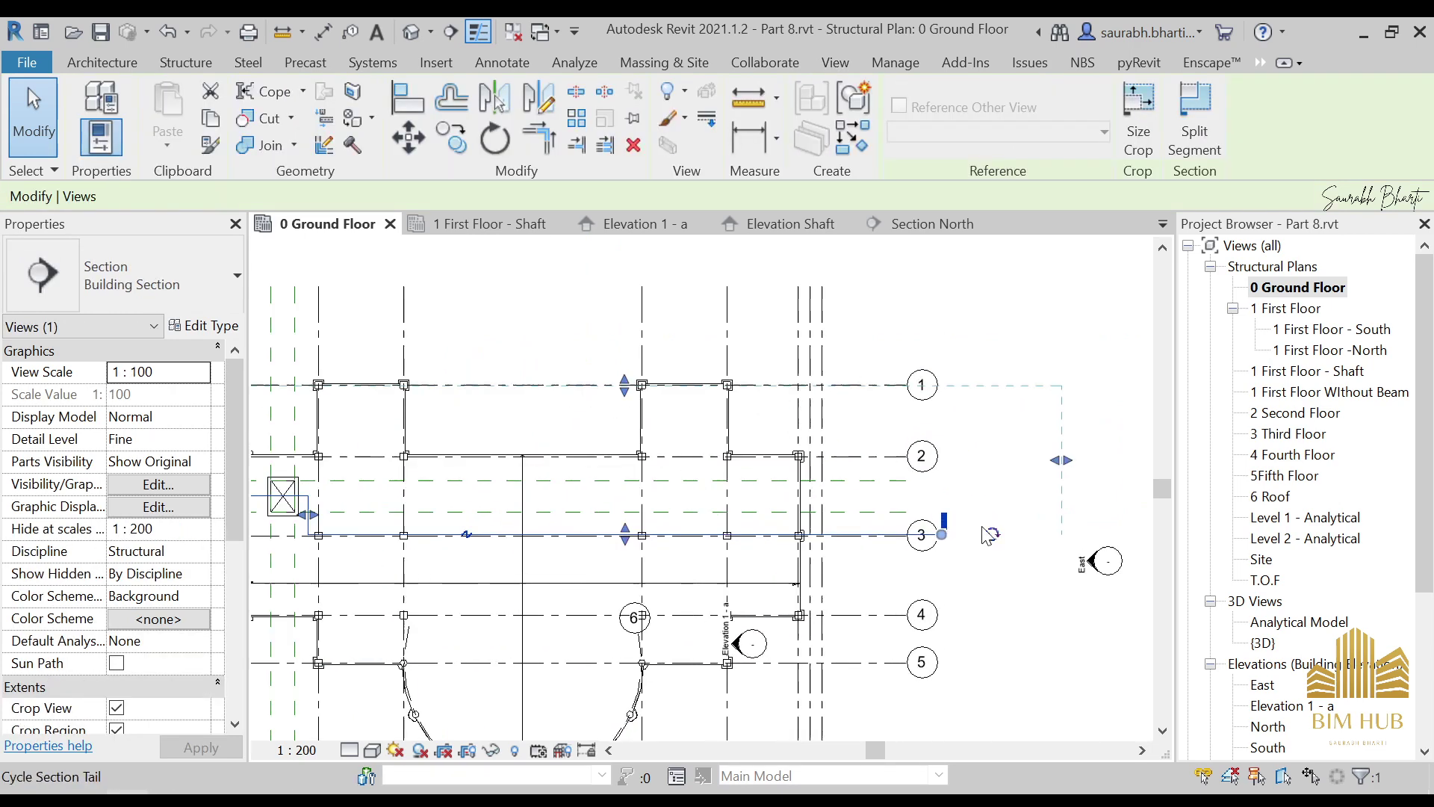
pyautogui.scroll(-3, 990, 535)
pyautogui.scroll(2, 967, 586)
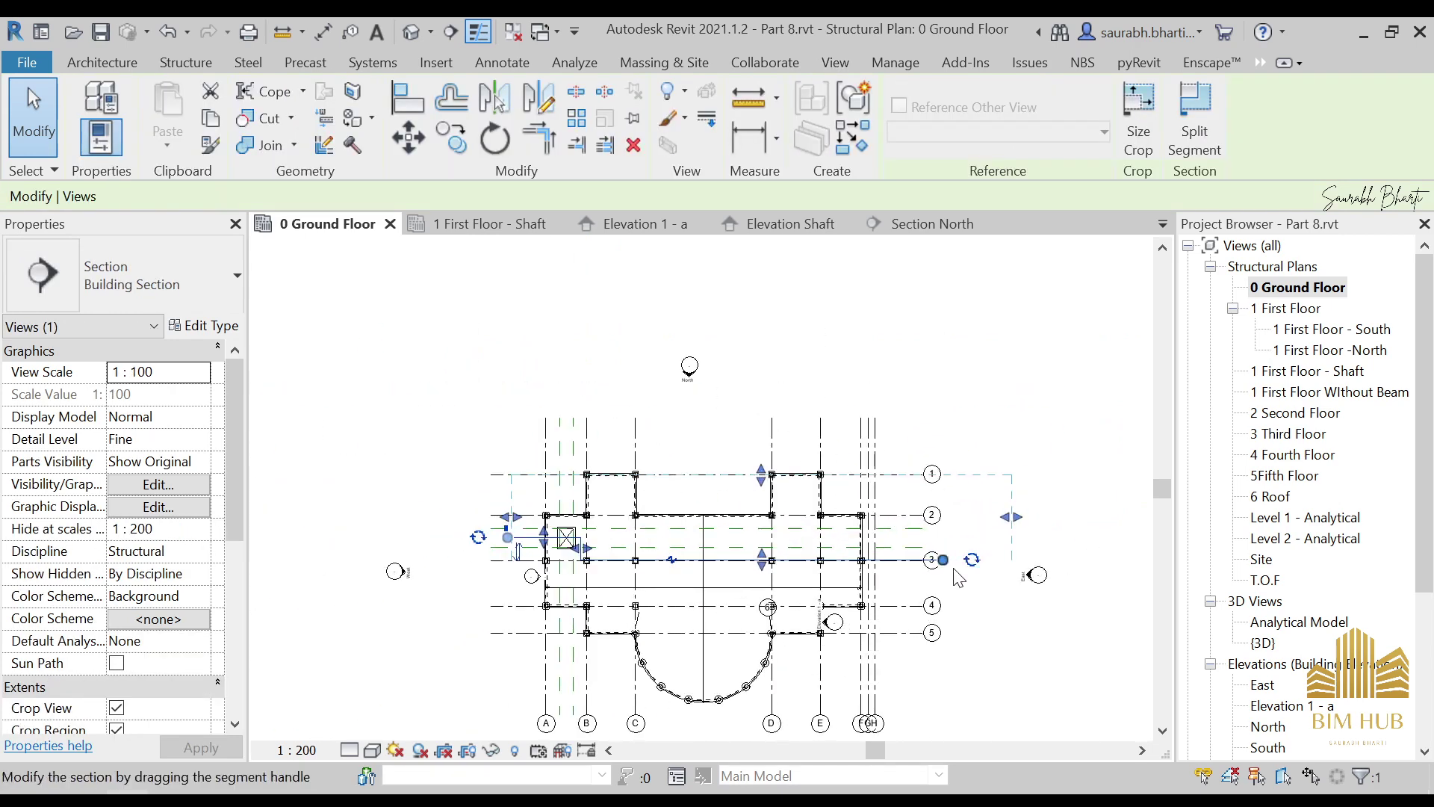
pyautogui.press('Escape')
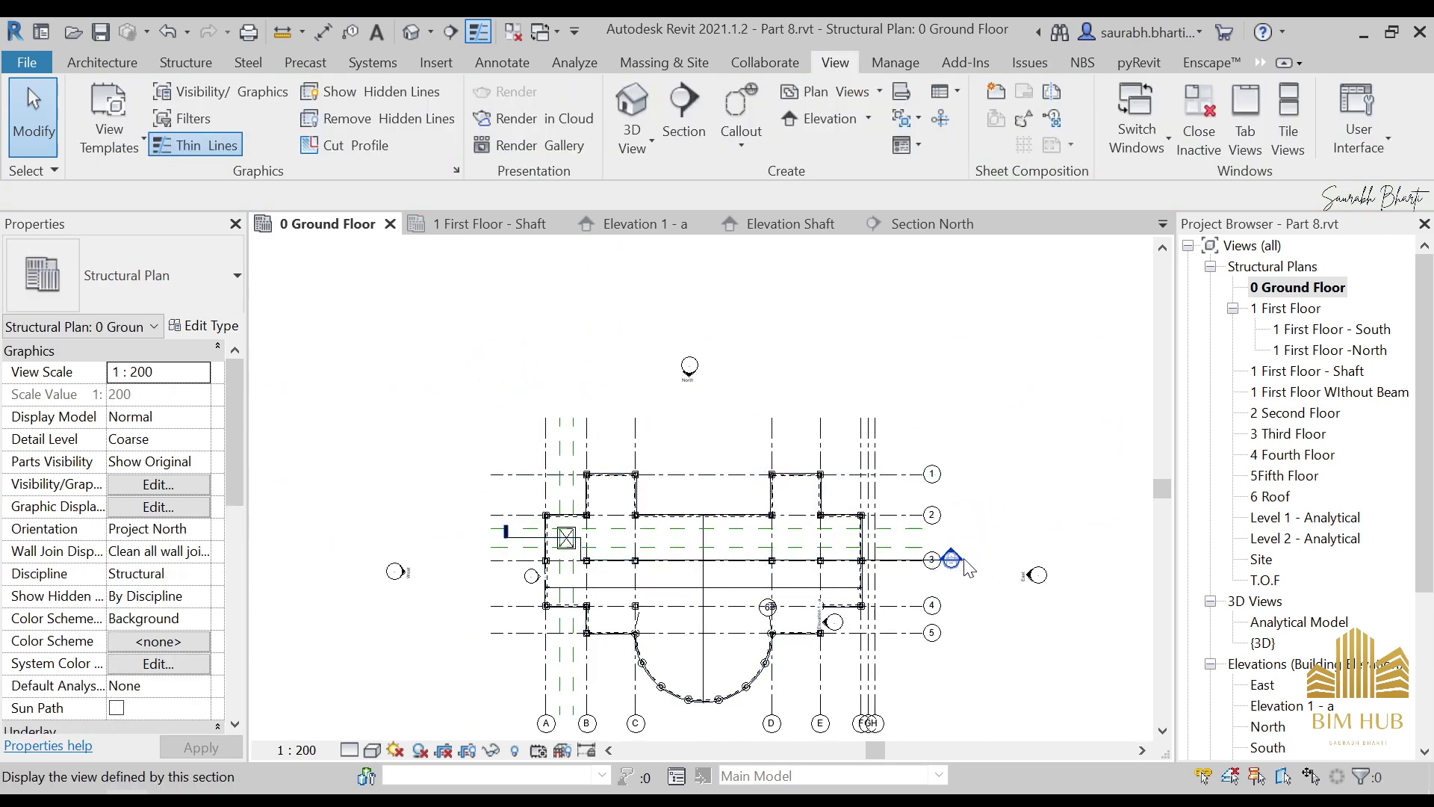
pyautogui.scroll(2, 555, 564)
pyautogui.scroll(-2, 1078, 564)
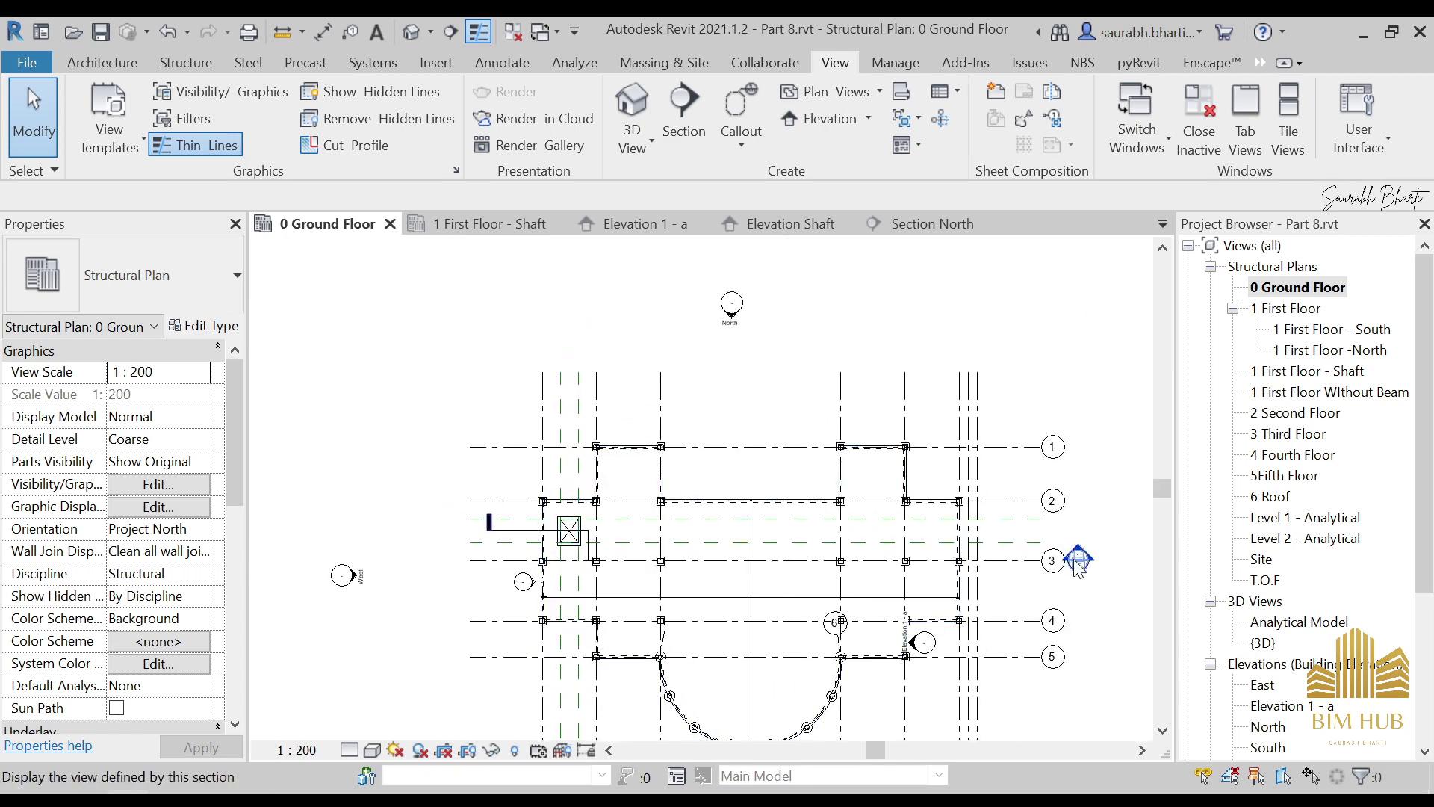
pyautogui.scroll(1, 1078, 566)
pyautogui.scroll(-1, 1078, 568)
pyautogui.scroll(-1, 1077, 568)
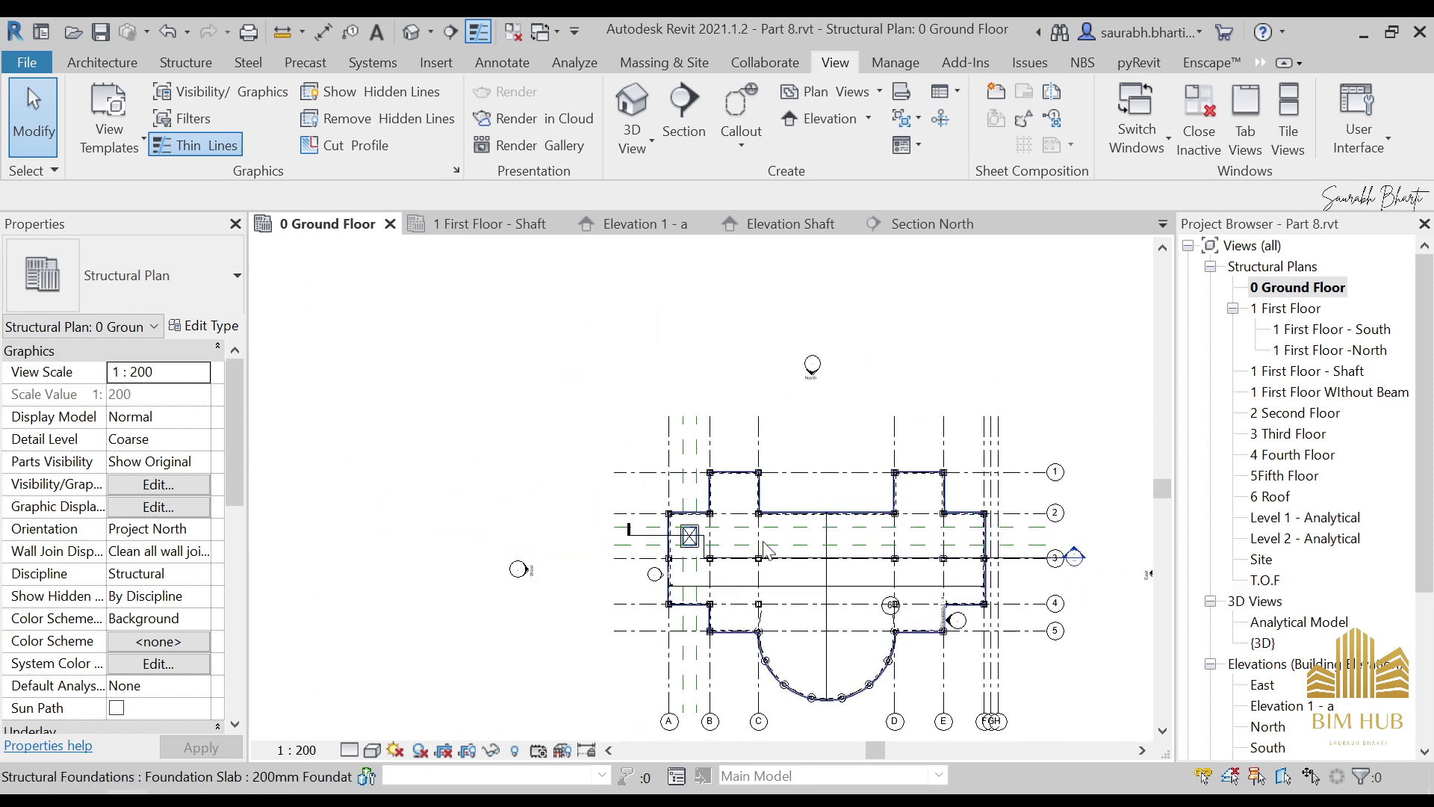
# Review the Crop Region Size settings of the Section North line without applying any change
pyautogui.click(1047, 560)
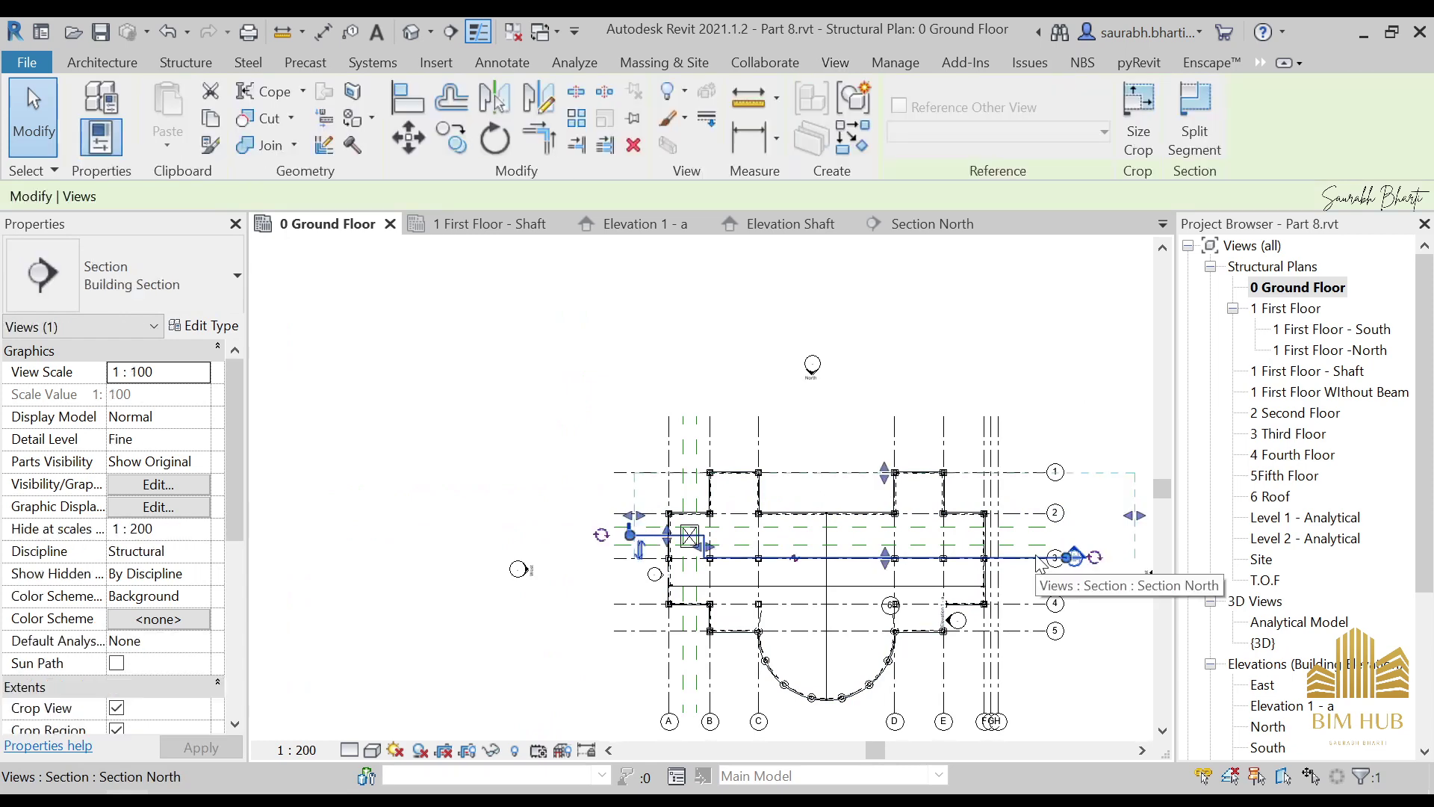
pyautogui.click(1139, 145)
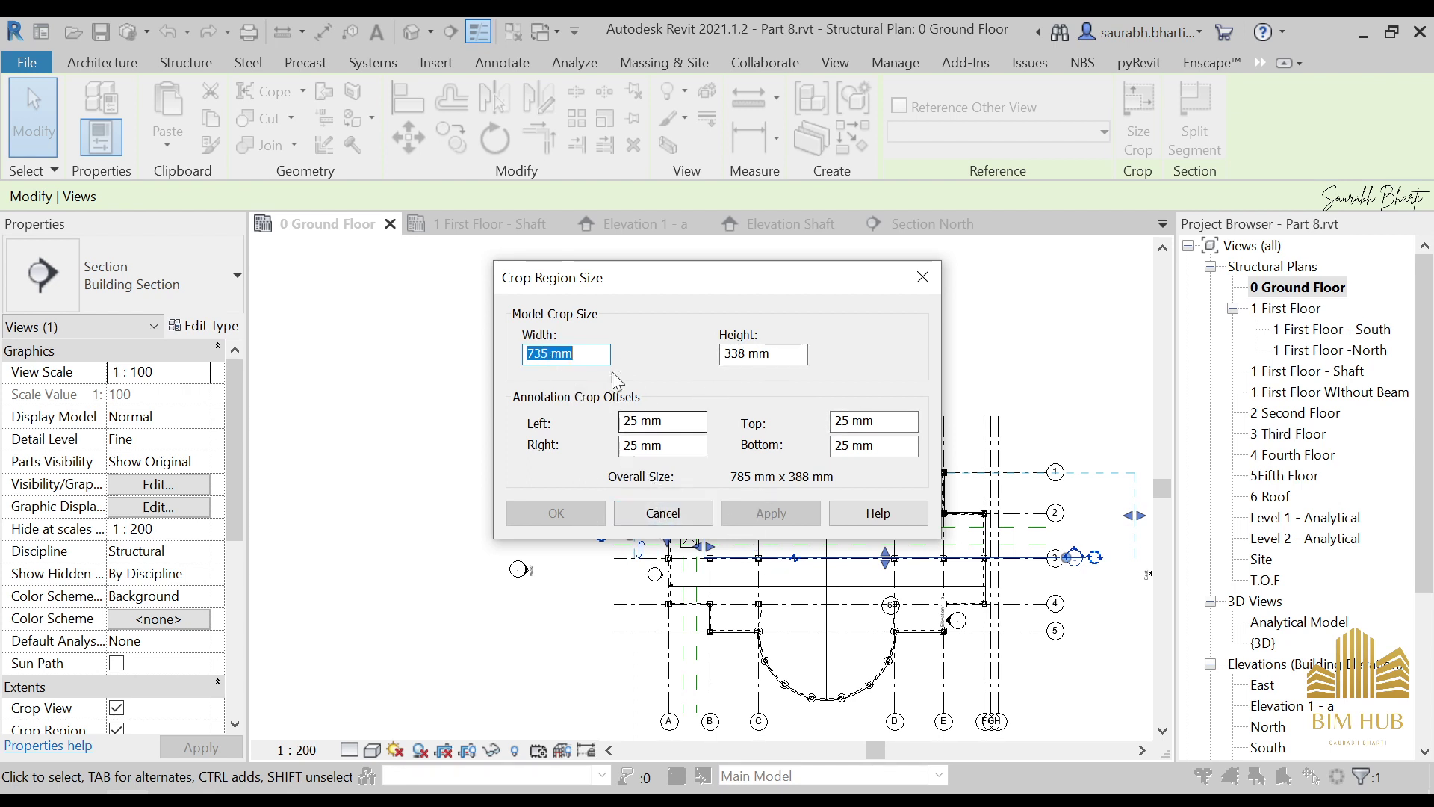
pyautogui.press('End')
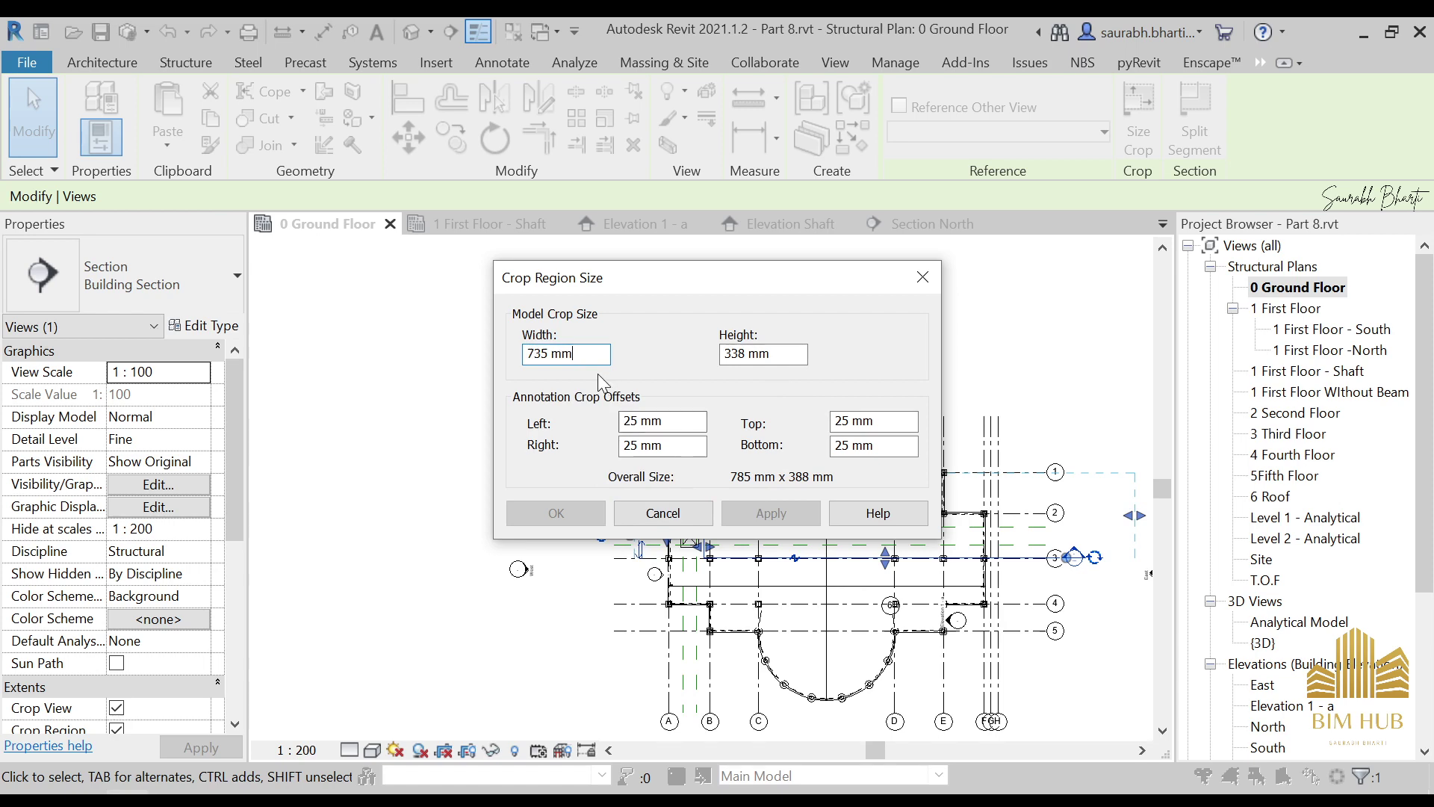
pyautogui.click(661, 511)
pyautogui.press('Escape')
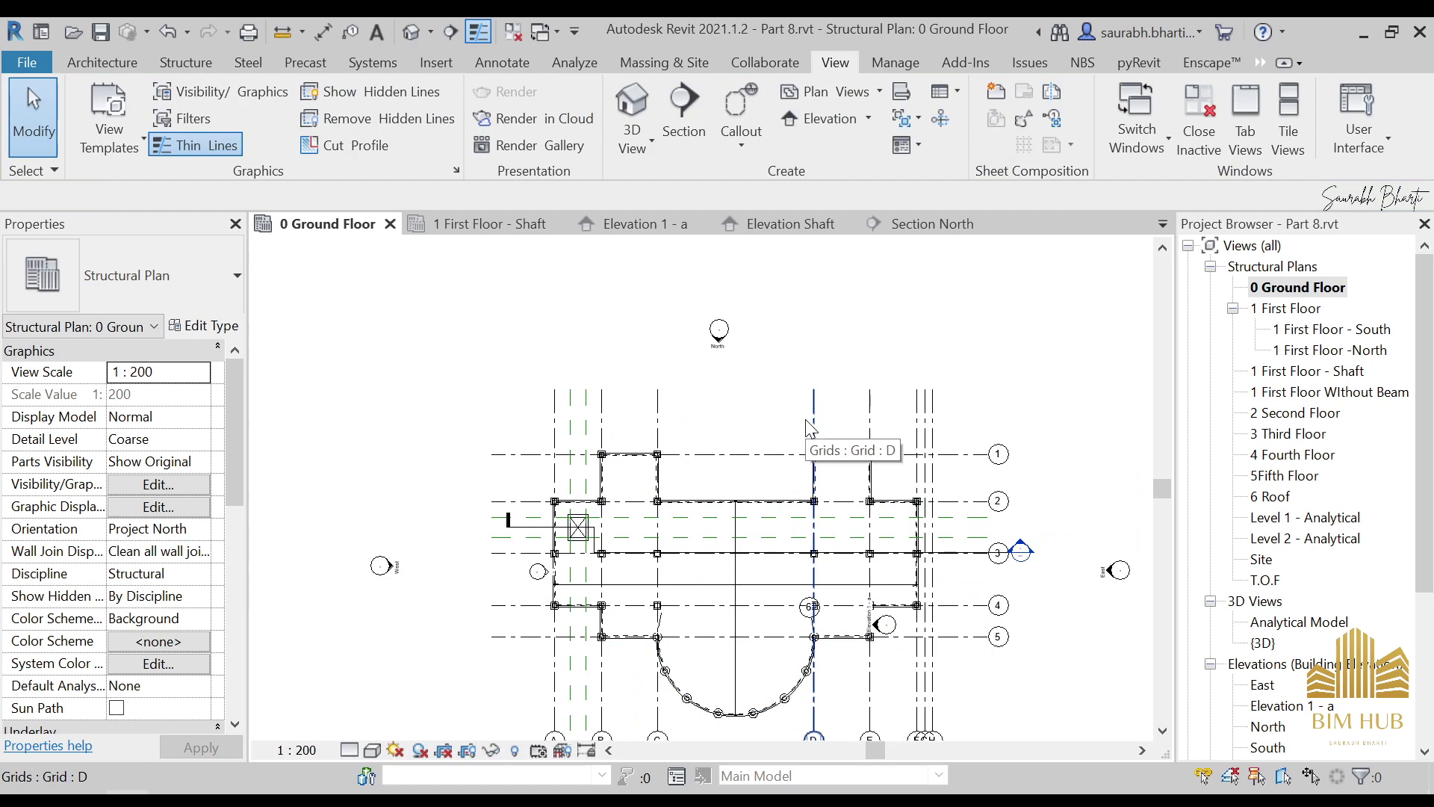
# Open the Section North view from its section head at grid 3 and examine the whole building section
pyautogui.scroll(-2, 769, 374)
pyautogui.scroll(2, 762, 393)
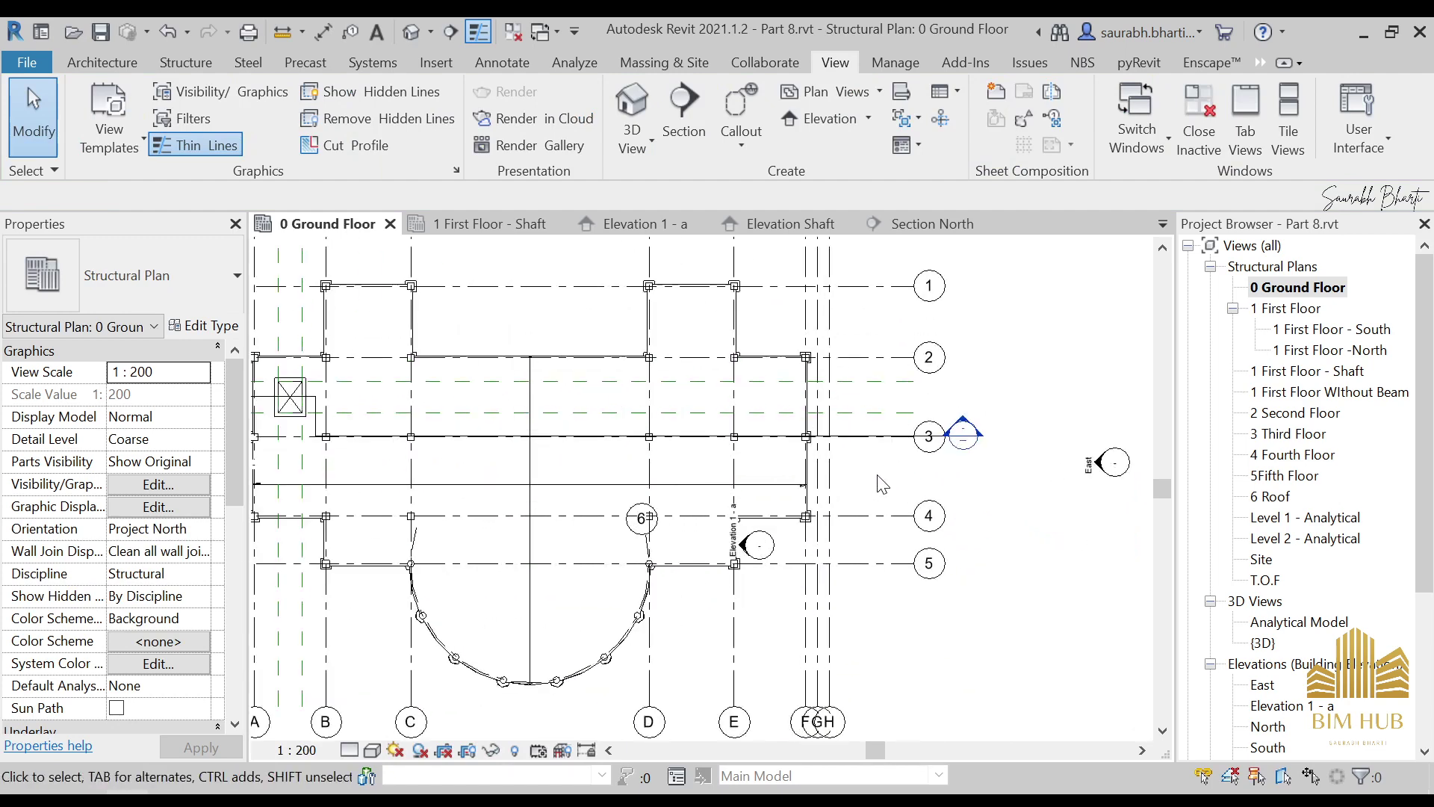
pyautogui.scroll(-3, 906, 452)
pyautogui.scroll(4, 907, 452)
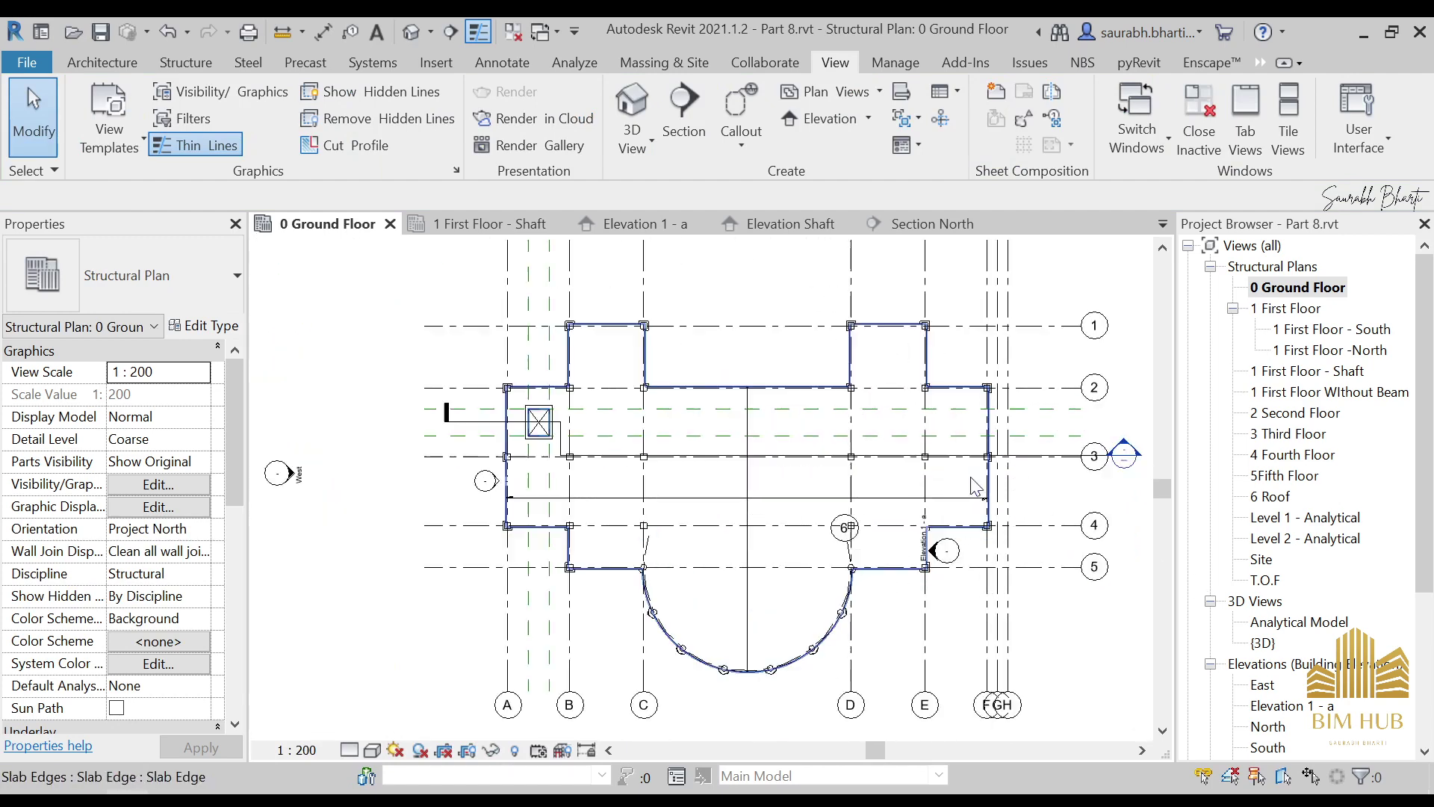
pyautogui.doubleClick(1126, 457)
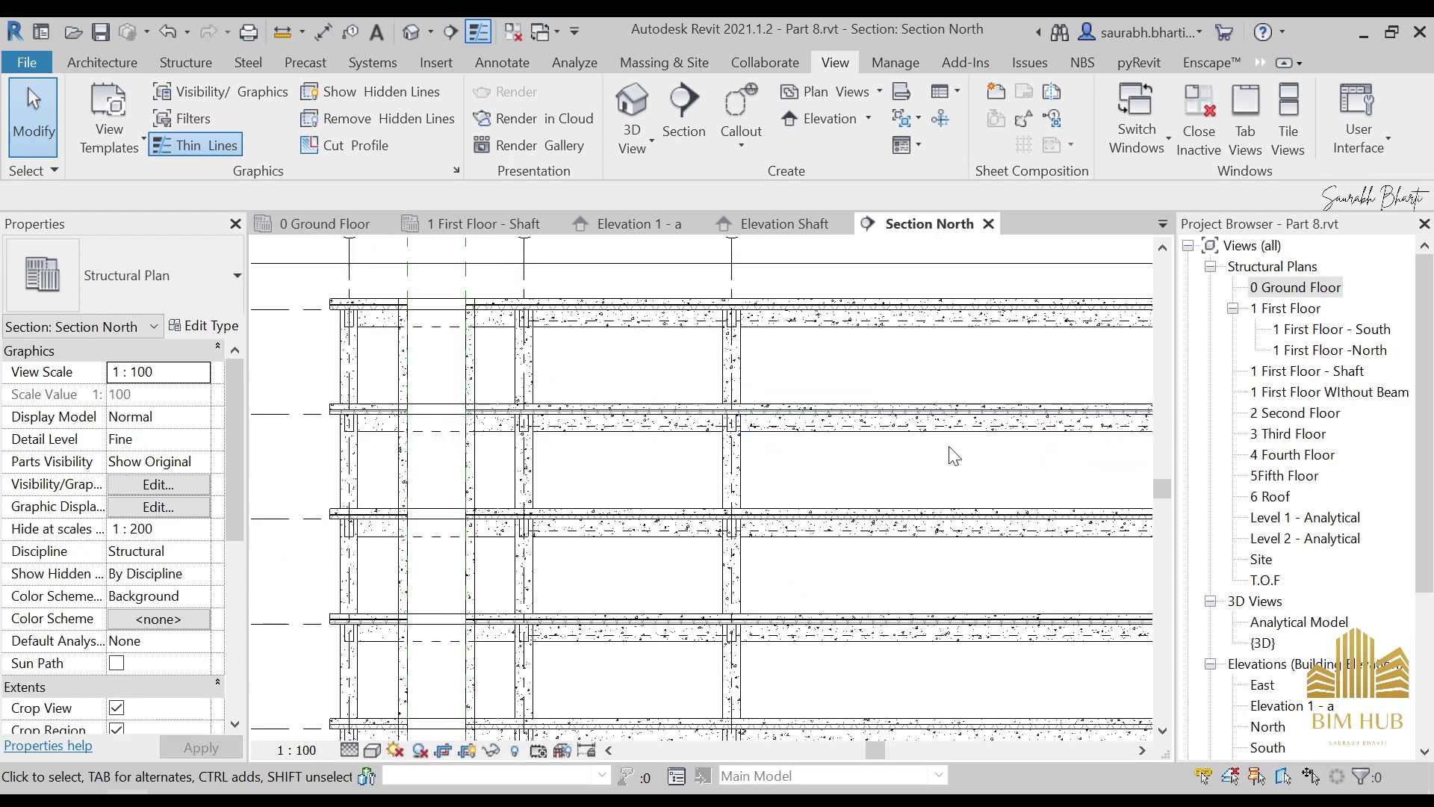
pyautogui.scroll(-5, 692, 404)
pyautogui.scroll(-5, 1391, 596)
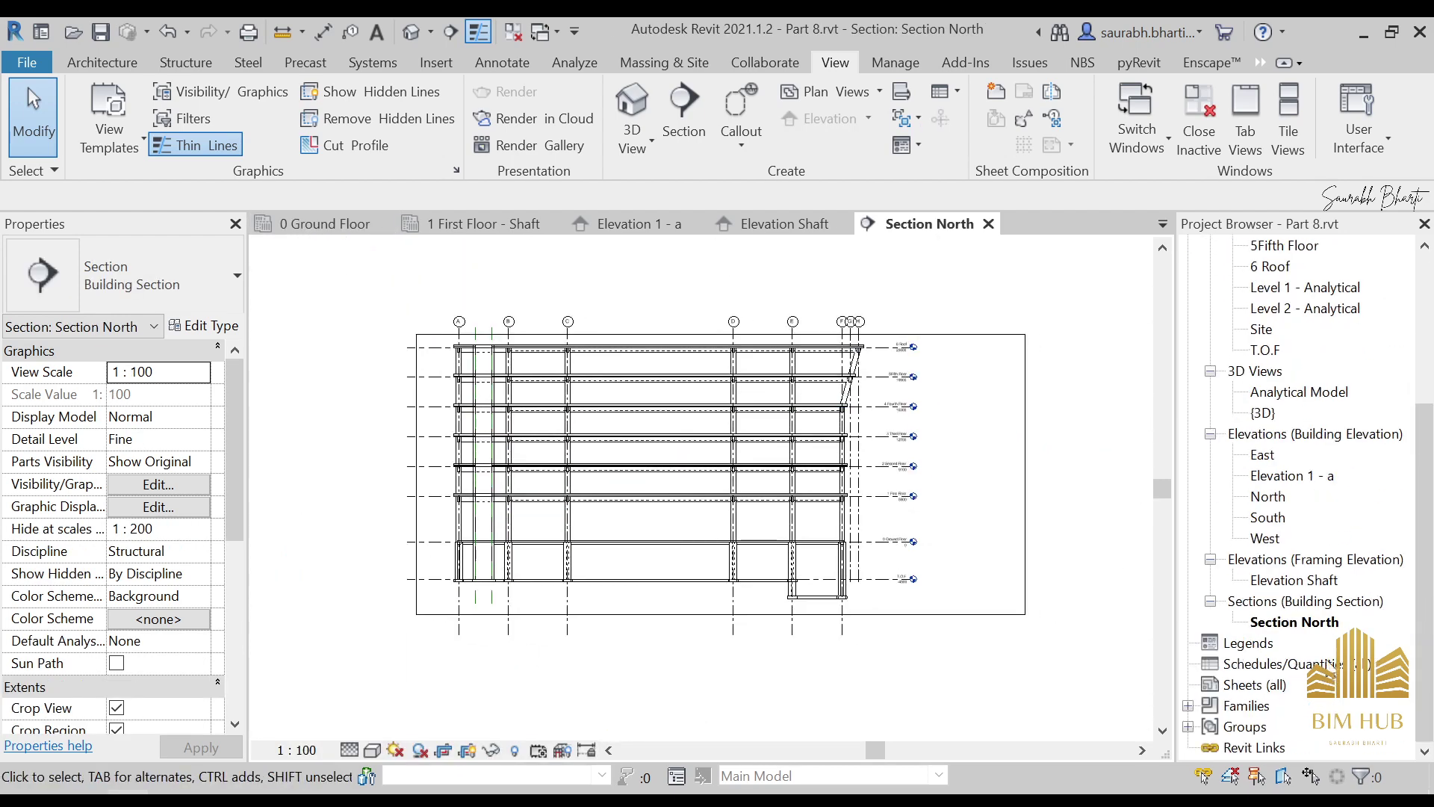
# Rename the Section North view as Section A-A
pyautogui.rightClick(1303, 620)
pyautogui.click(1234, 453)
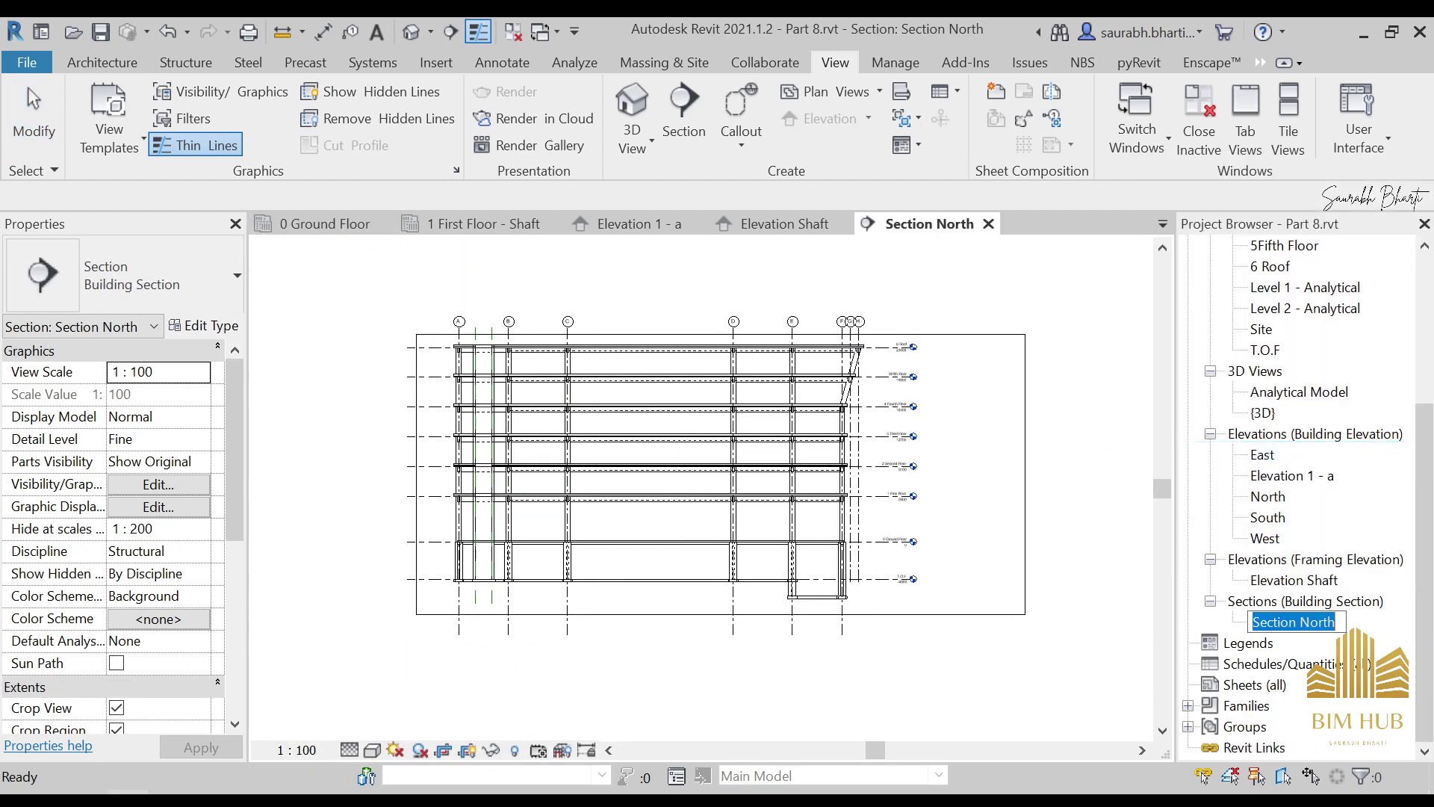
pyautogui.click(1309, 622)
pyautogui.moveTo(1300, 622); pyautogui.dragTo(1336, 623)
pyautogui.write('A')
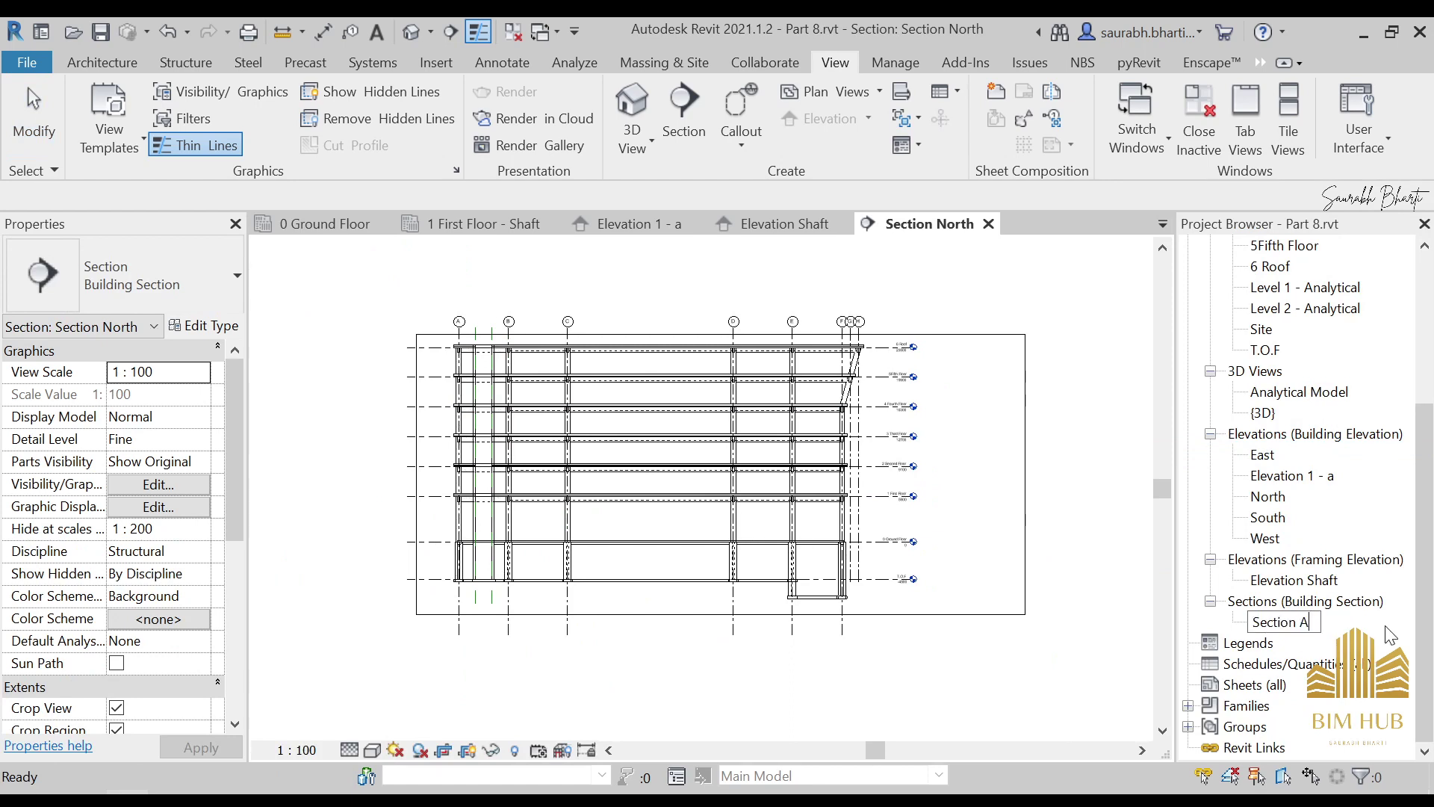
pyautogui.write('-A')
pyautogui.press('Return')
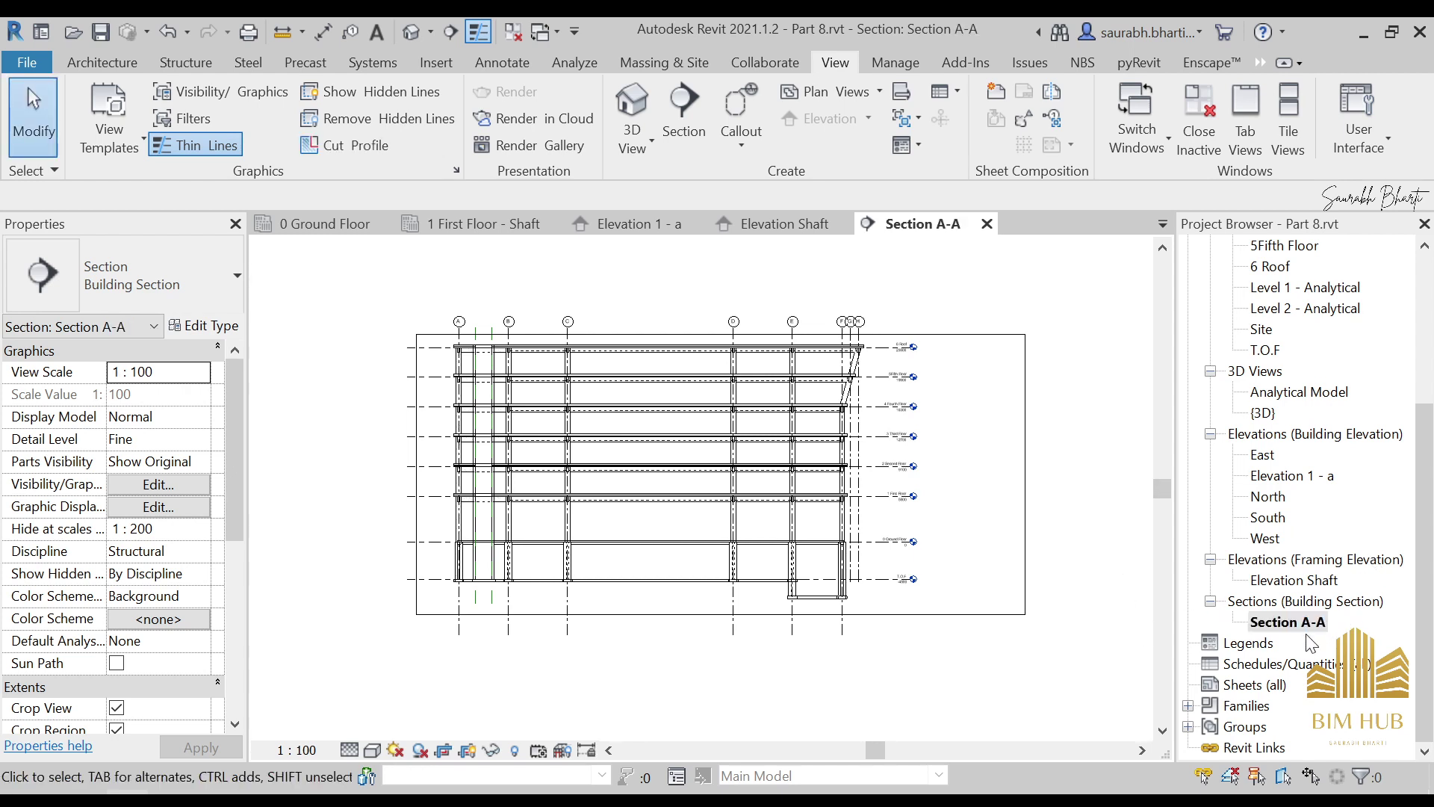
# Review the Elevation Shaft, Elevation 1 - a and Section A-A views one after another
pyautogui.doubleClick(1297, 580)
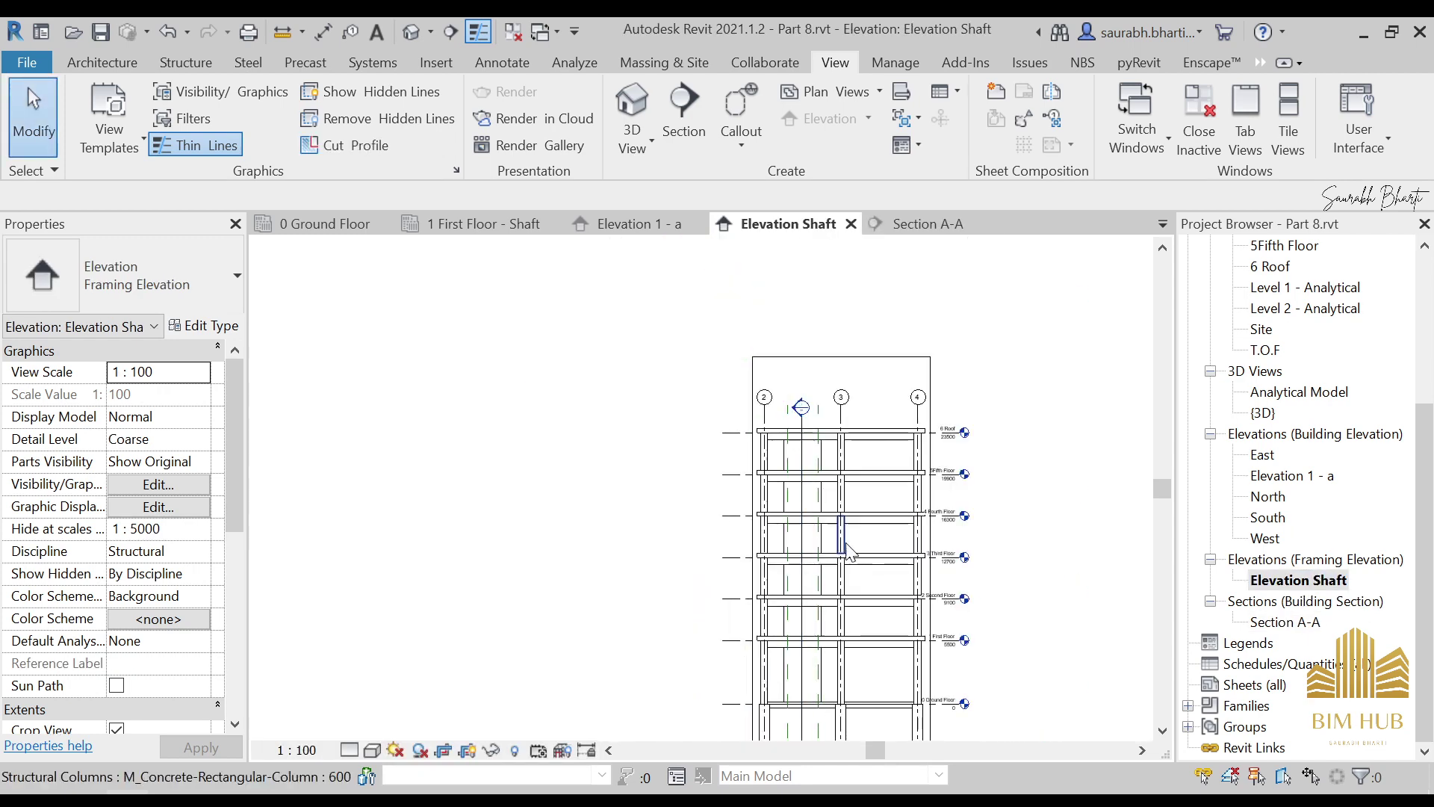
pyautogui.doubleClick(1316, 477)
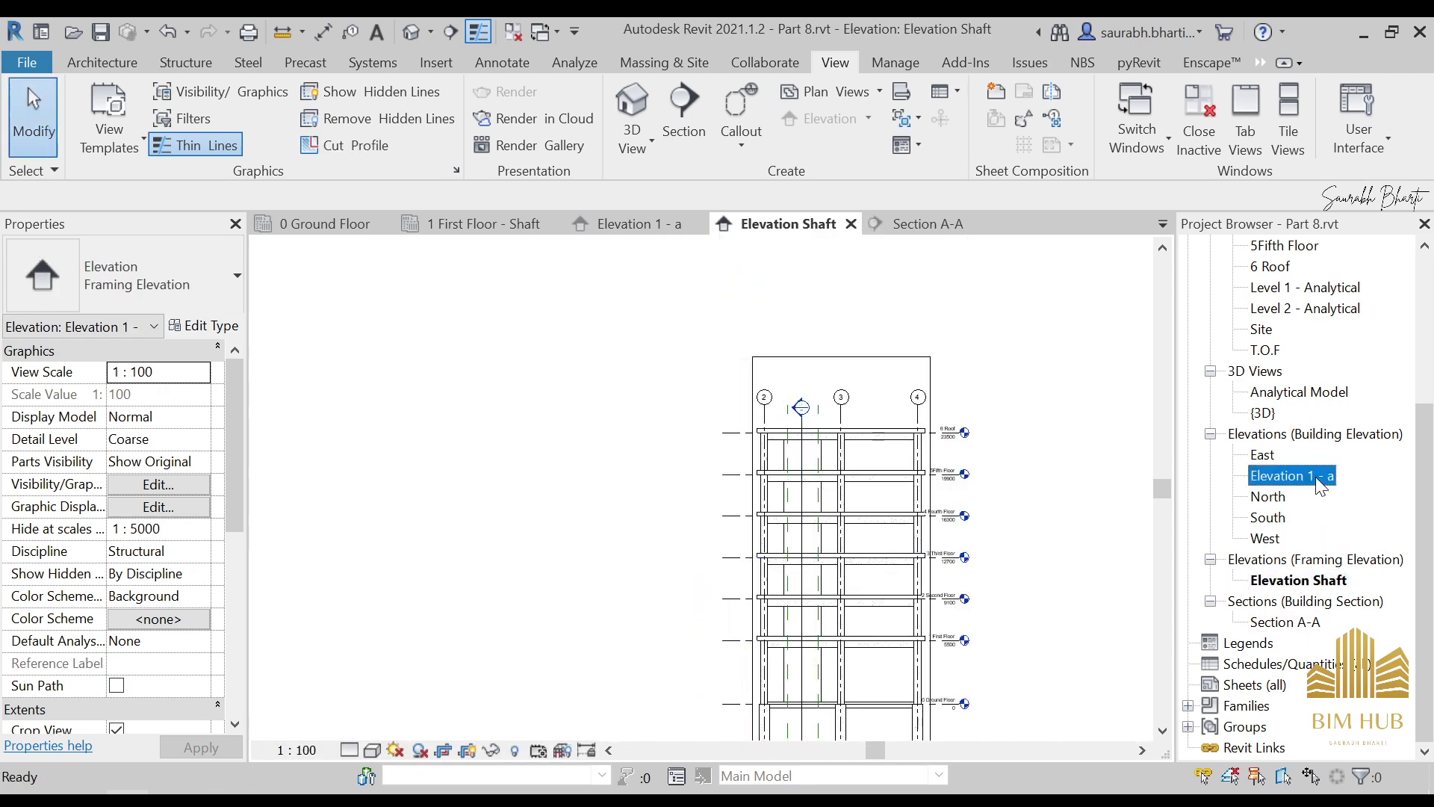
pyautogui.rightClick(1328, 479)
pyautogui.click(979, 458)
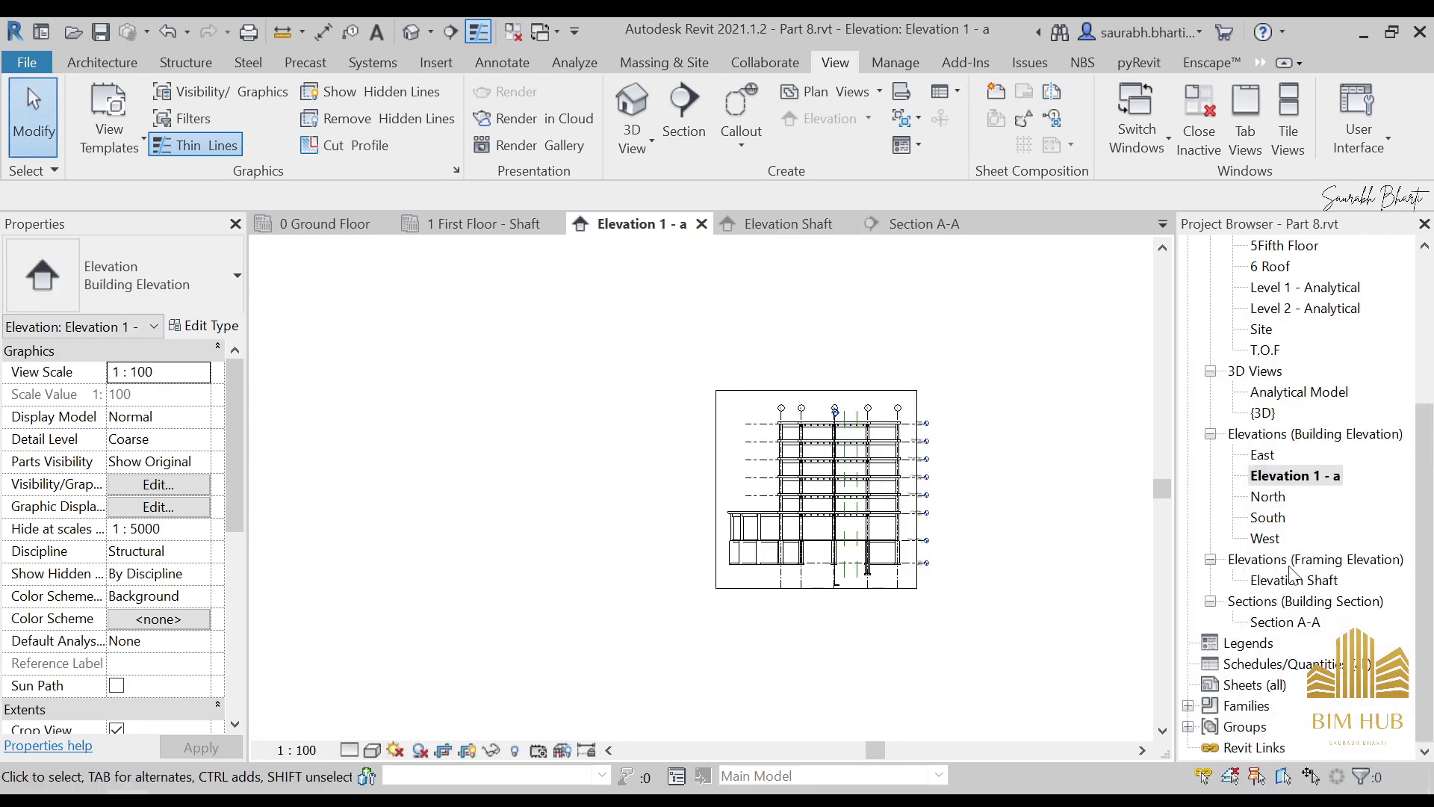
pyautogui.doubleClick(1285, 621)
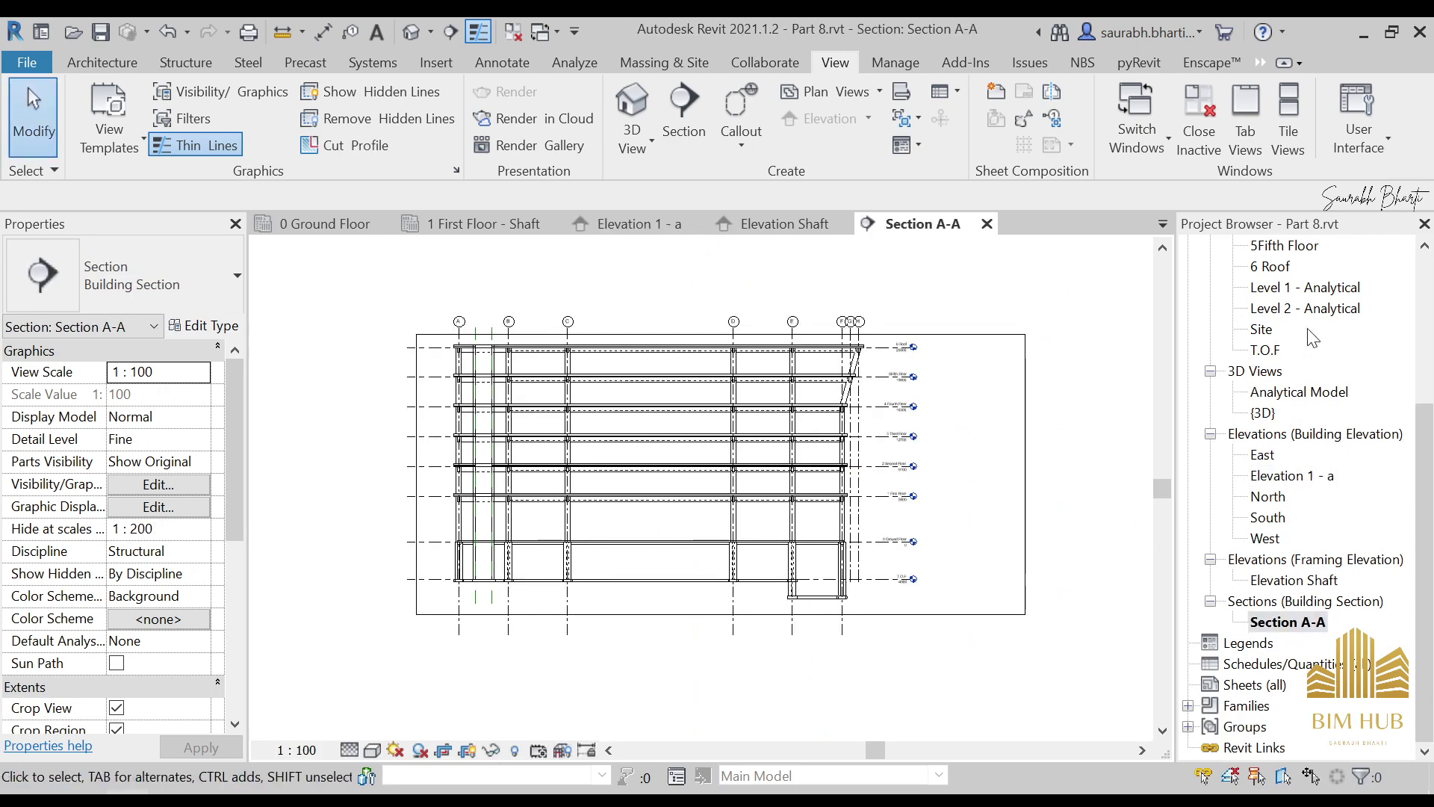
pyautogui.scroll(2, 1028, 465)
pyautogui.scroll(-5, 511, 438)
pyautogui.moveTo(513, 441); pyautogui.dragTo(753, 468, button='middle')
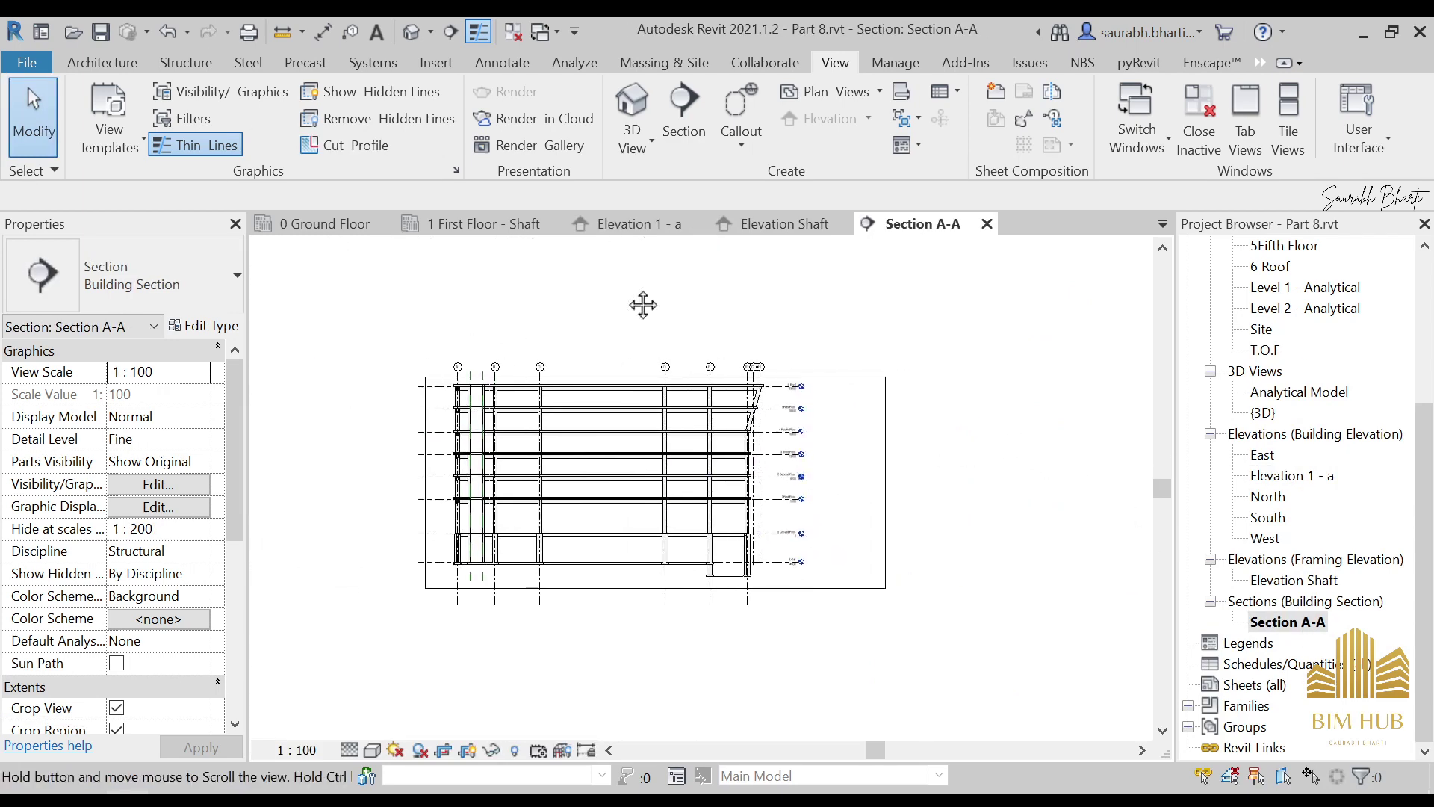
# Open the default 3D view and orbit the building to an elevated view of its front
pyautogui.click(410, 31)
pyautogui.scroll(3, 721, 459)
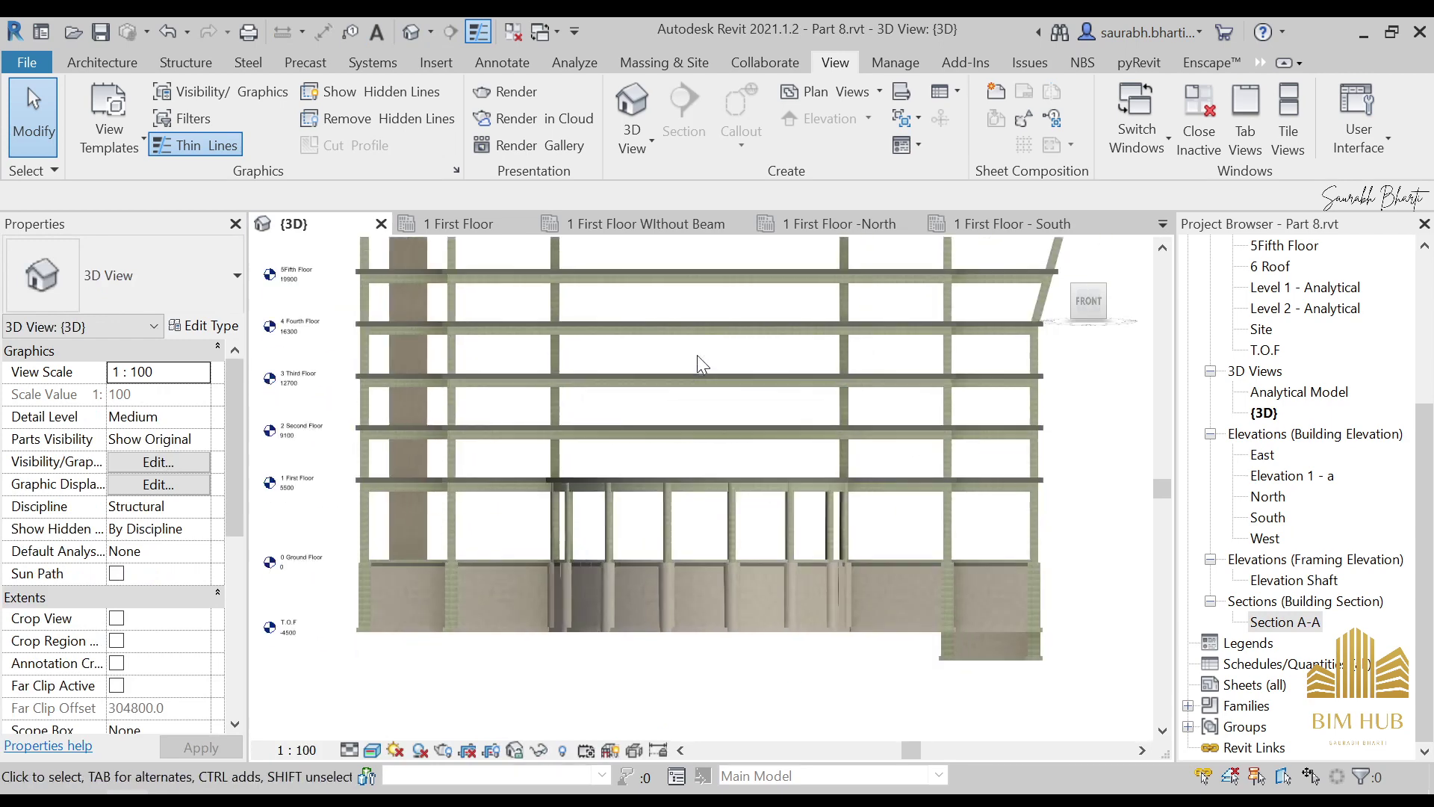
pyautogui.moveTo(697, 356); pyautogui.dragTo(753, 508, button='middle')
pyautogui.scroll(2, 1243, 476)
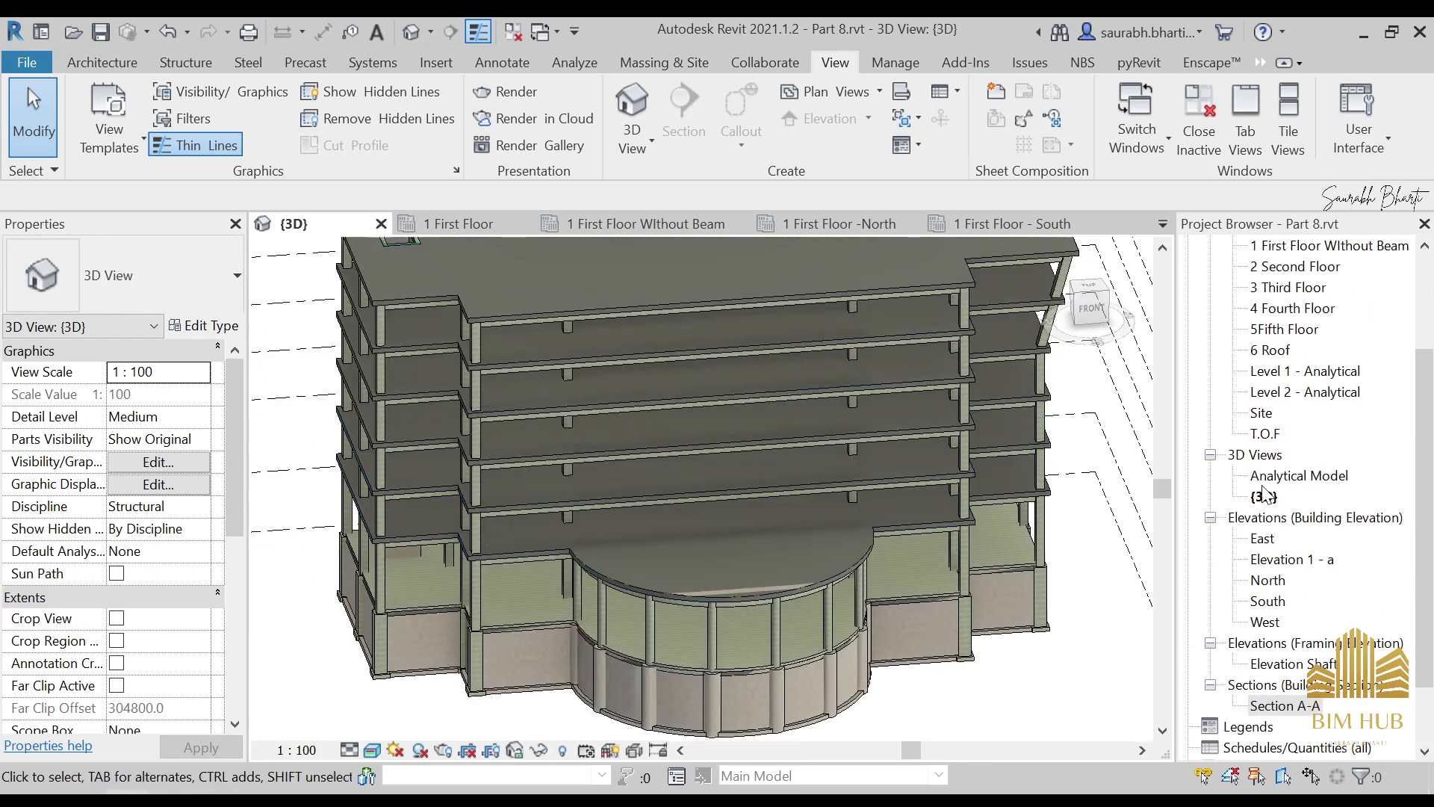
# Delete the Analytical Model view from the project's 3D views
pyautogui.click(1270, 476)
pyautogui.rightClick(1270, 476)
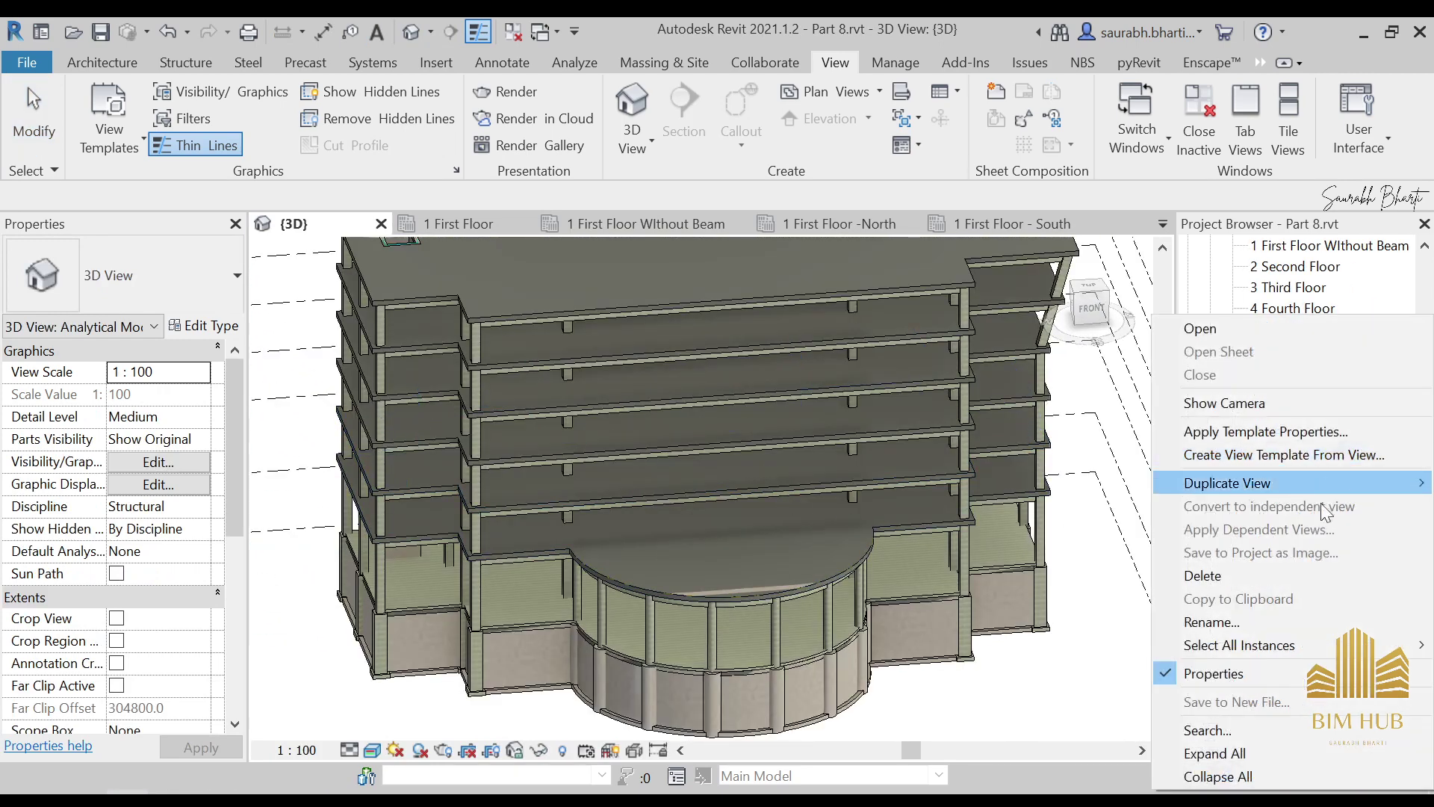
pyautogui.click(1257, 577)
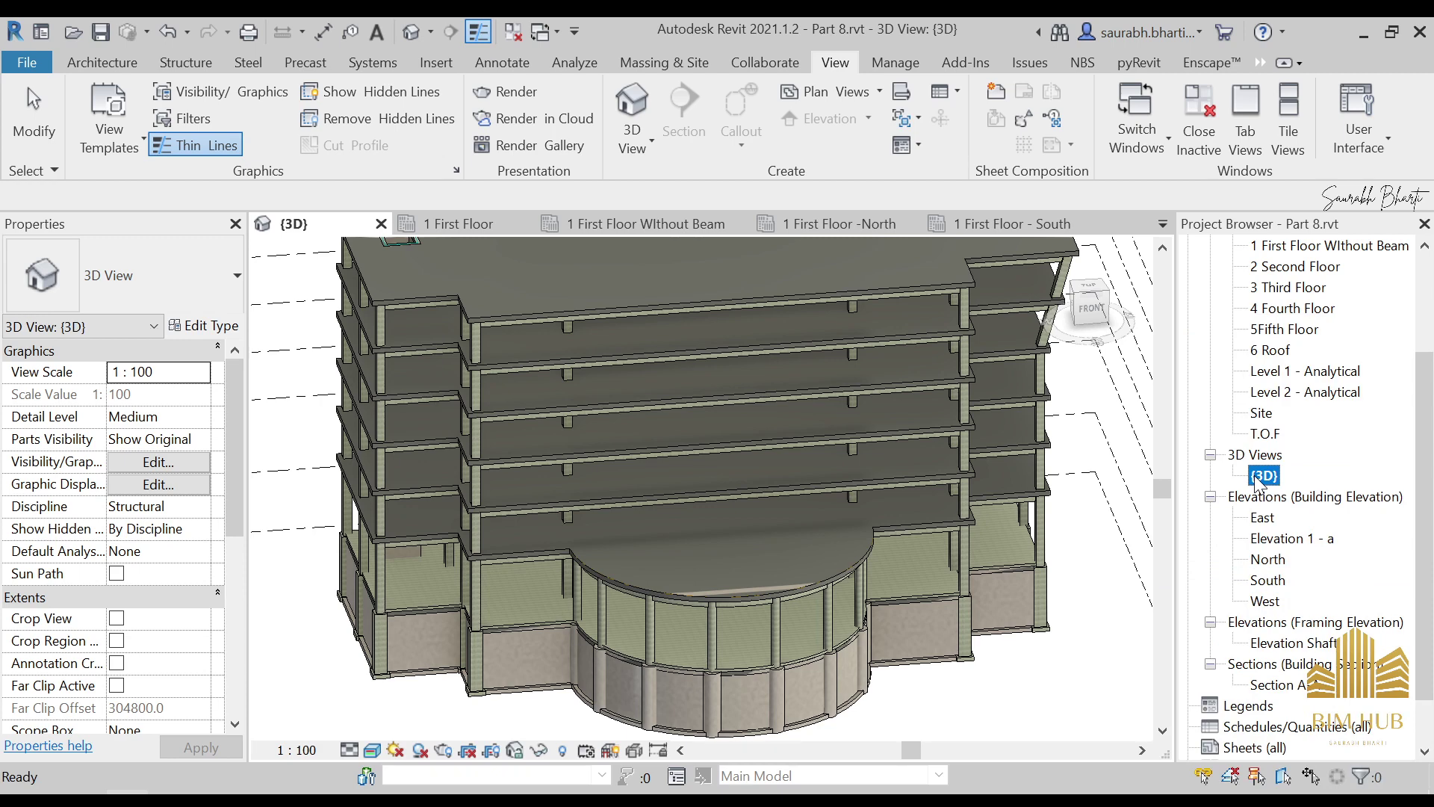
# Duplicate the {3D} view as an independent copy using the plain Duplicate option
pyautogui.rightClick(1268, 487)
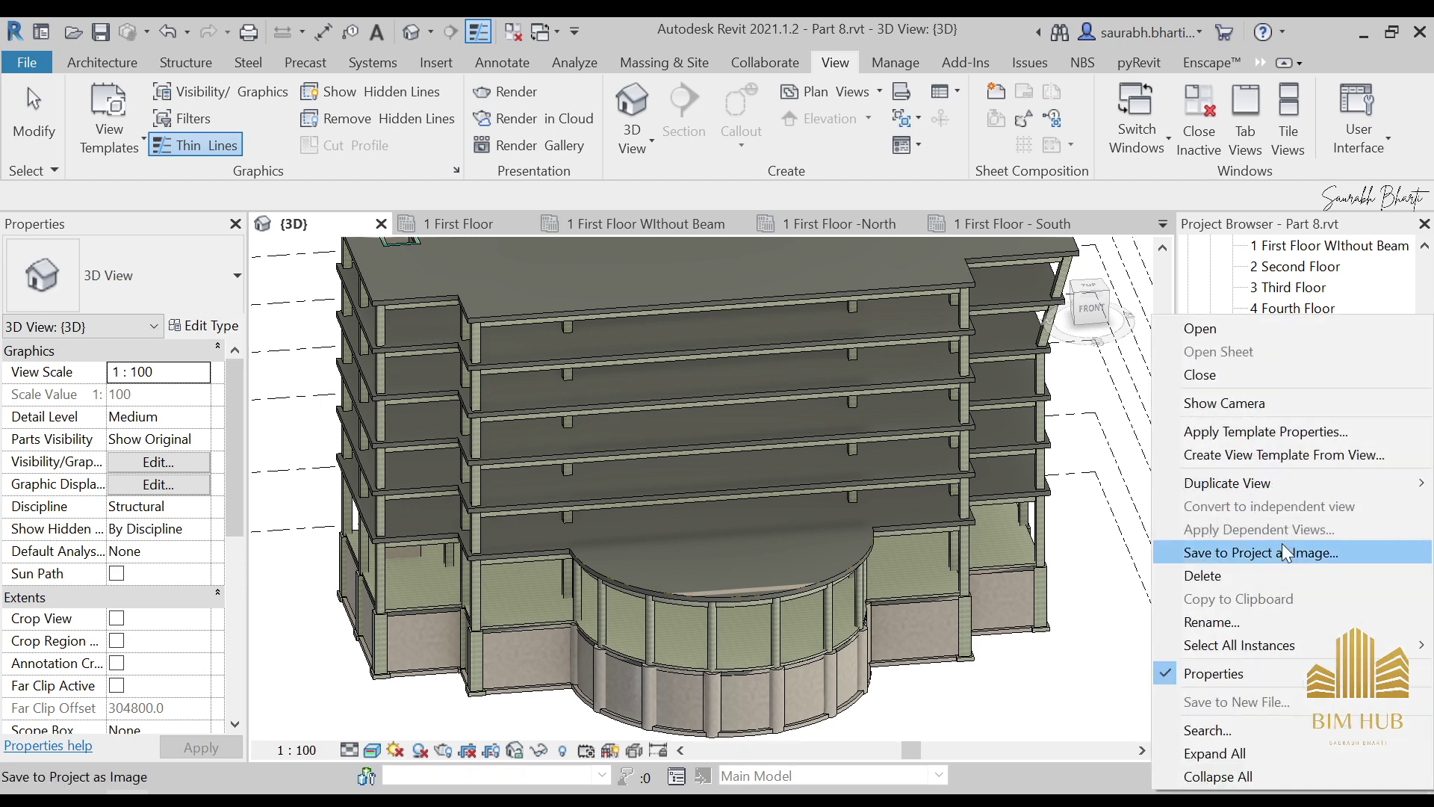
pyautogui.press('Escape')
pyautogui.rightClick(1263, 486)
pyautogui.moveTo(1255, 485)
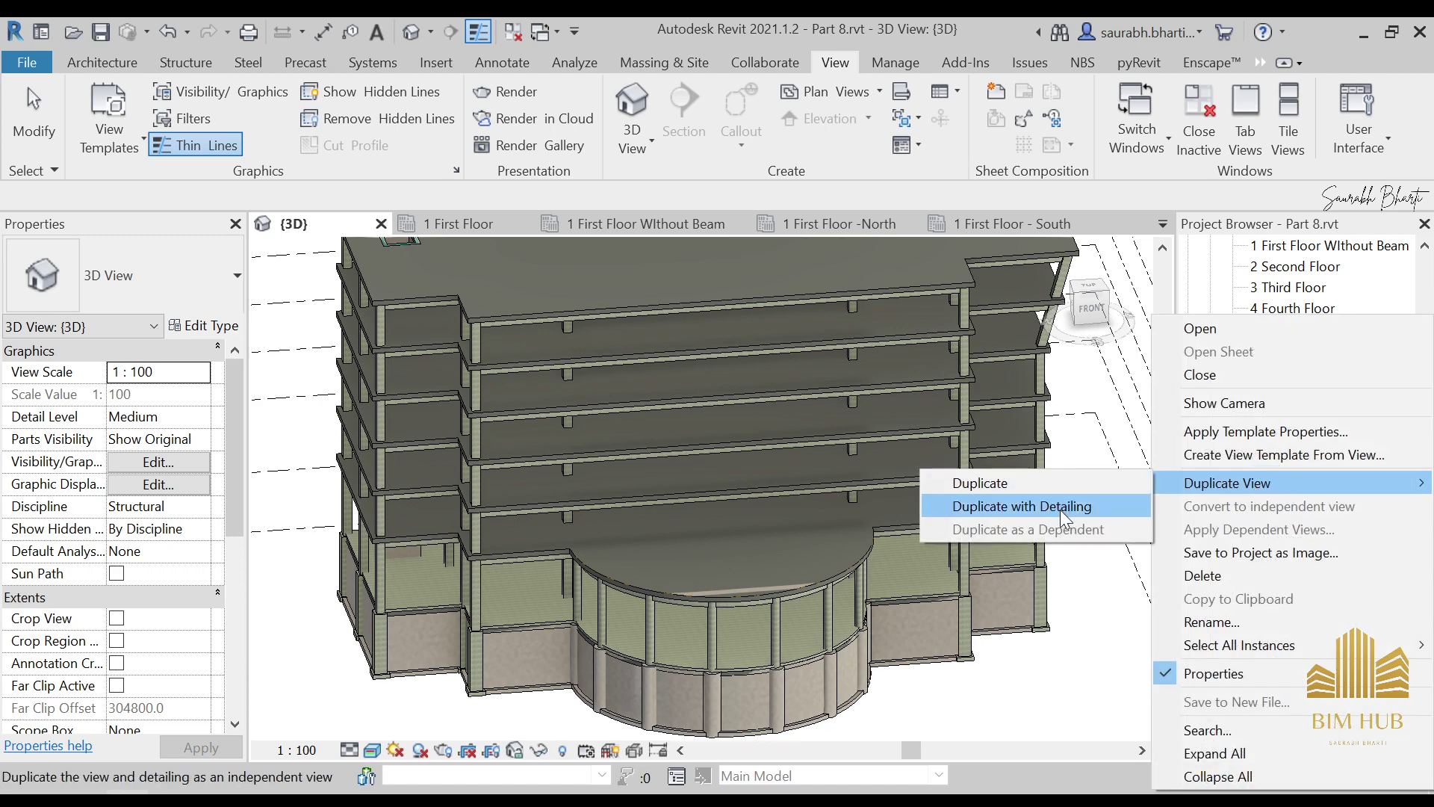
pyautogui.click(1055, 487)
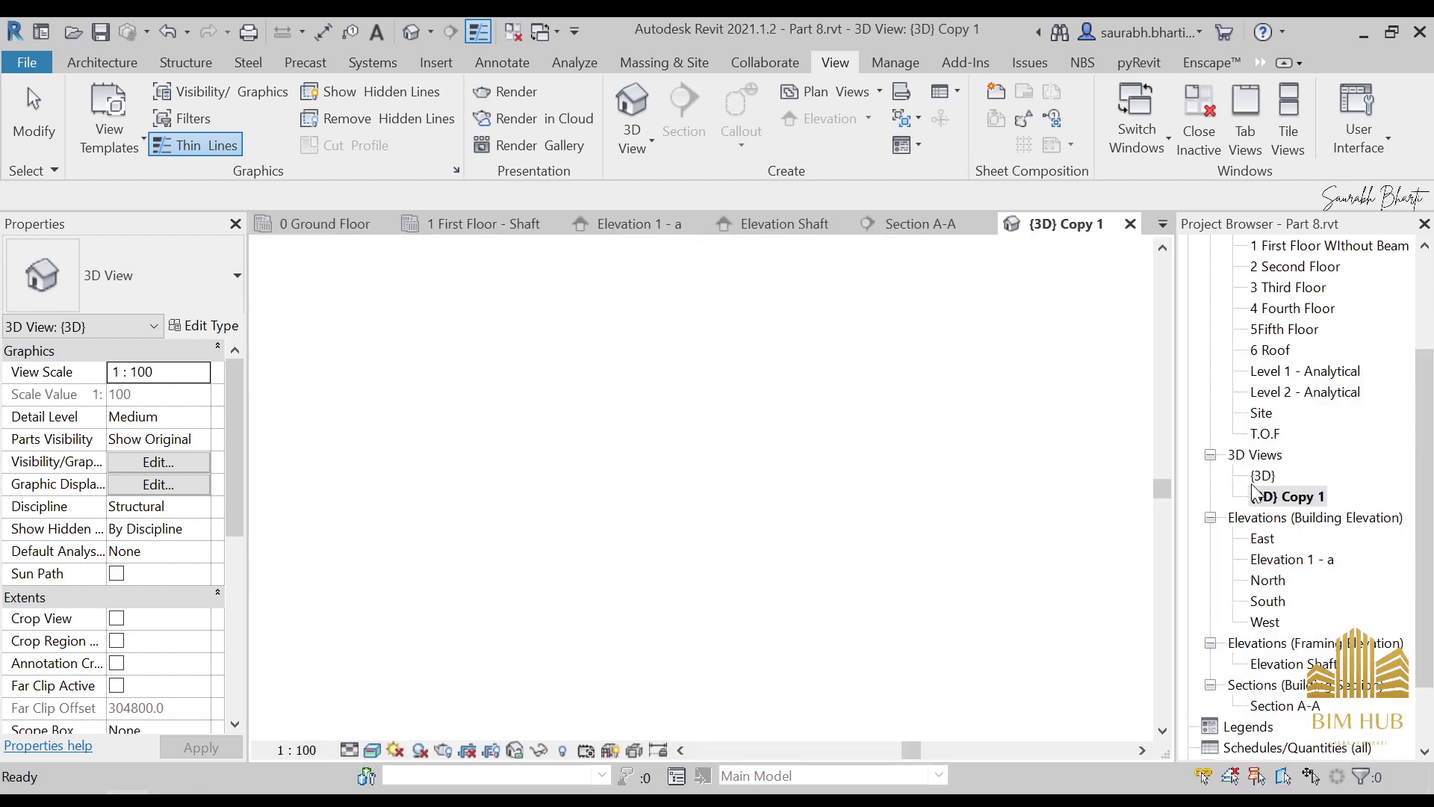
# Create three more 3D views with the plain Duplicate option, each time duplicating the newest copy, starting from {3D} Copy 1
pyautogui.rightClick(1274, 497)
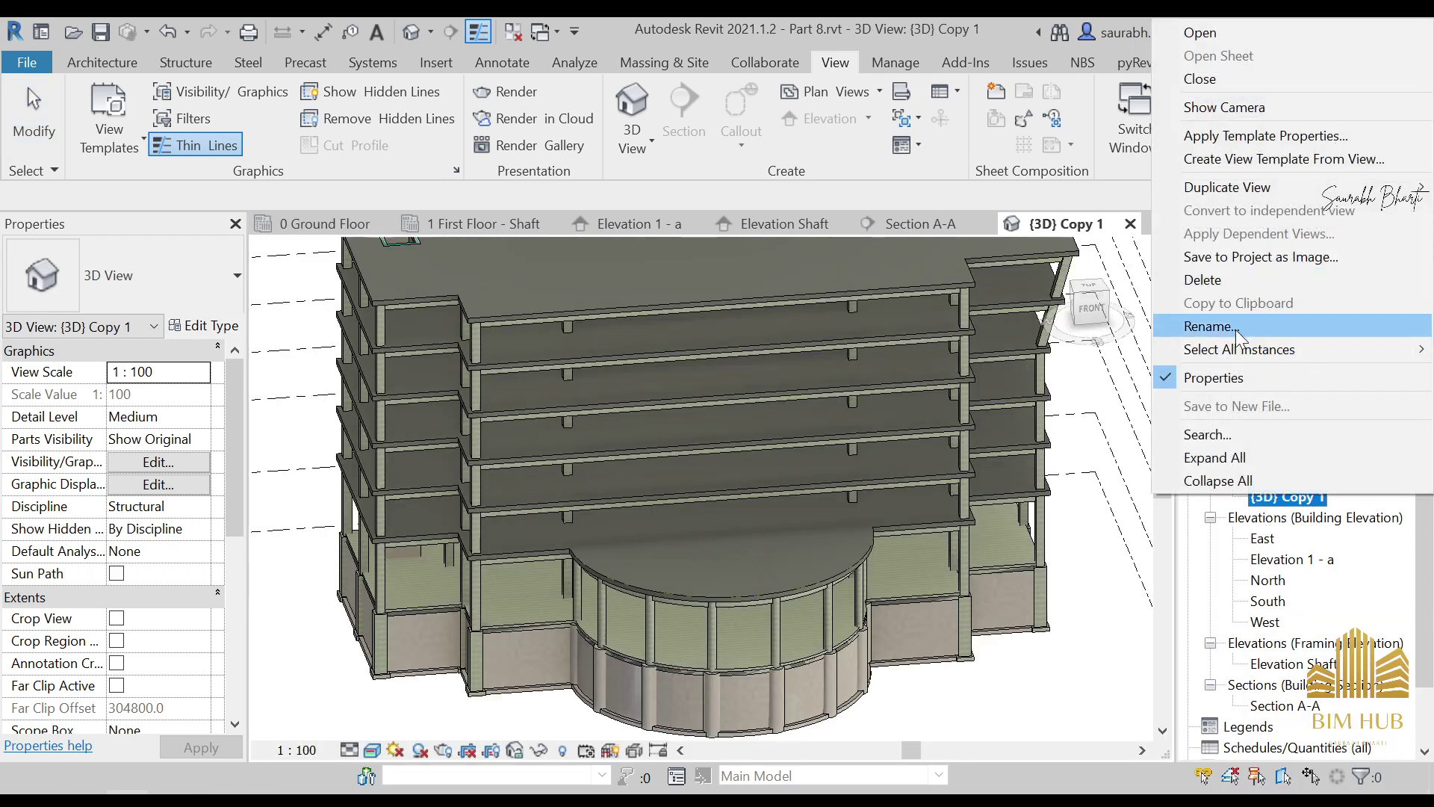
pyautogui.moveTo(1222, 187)
pyautogui.click(1080, 188)
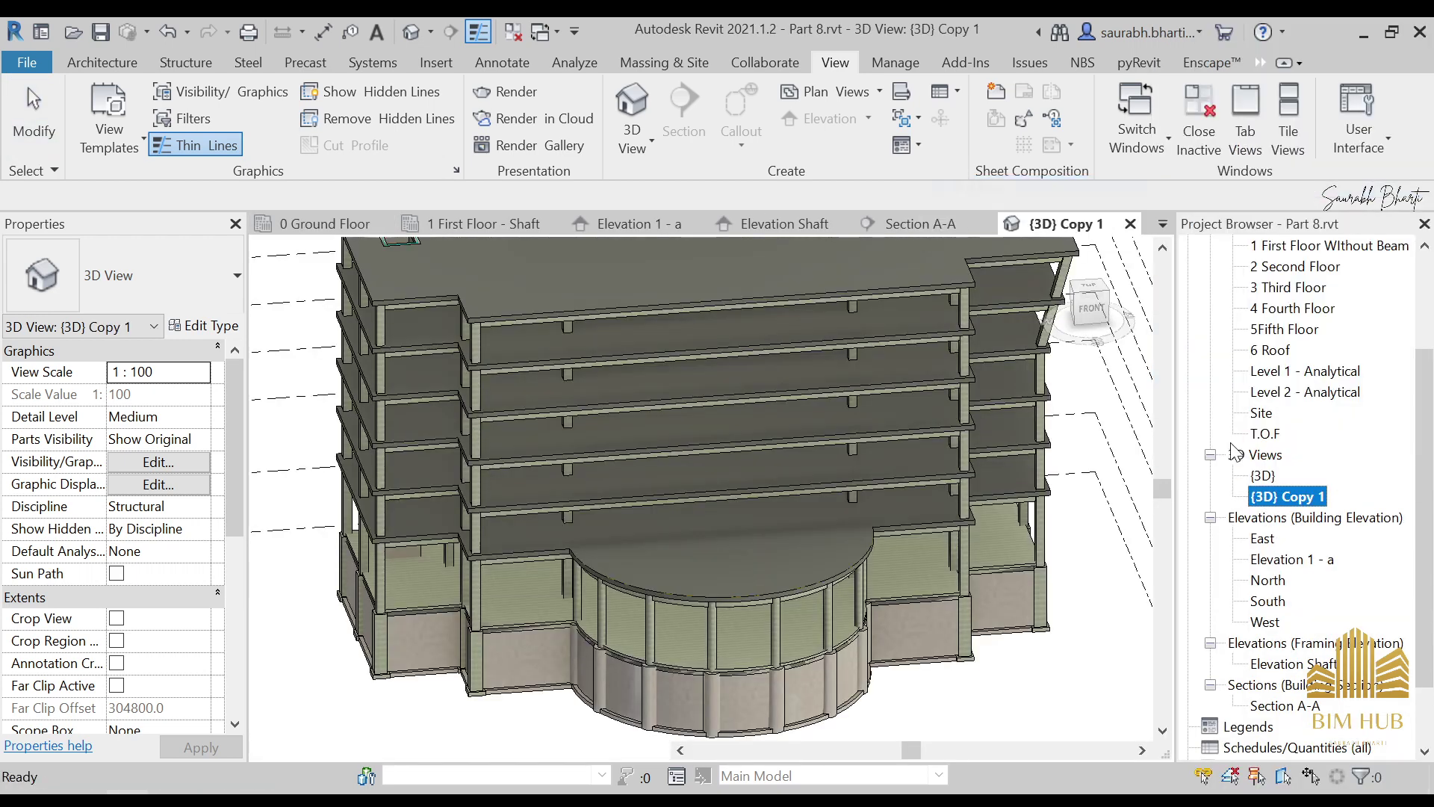
pyautogui.rightClick(1275, 518)
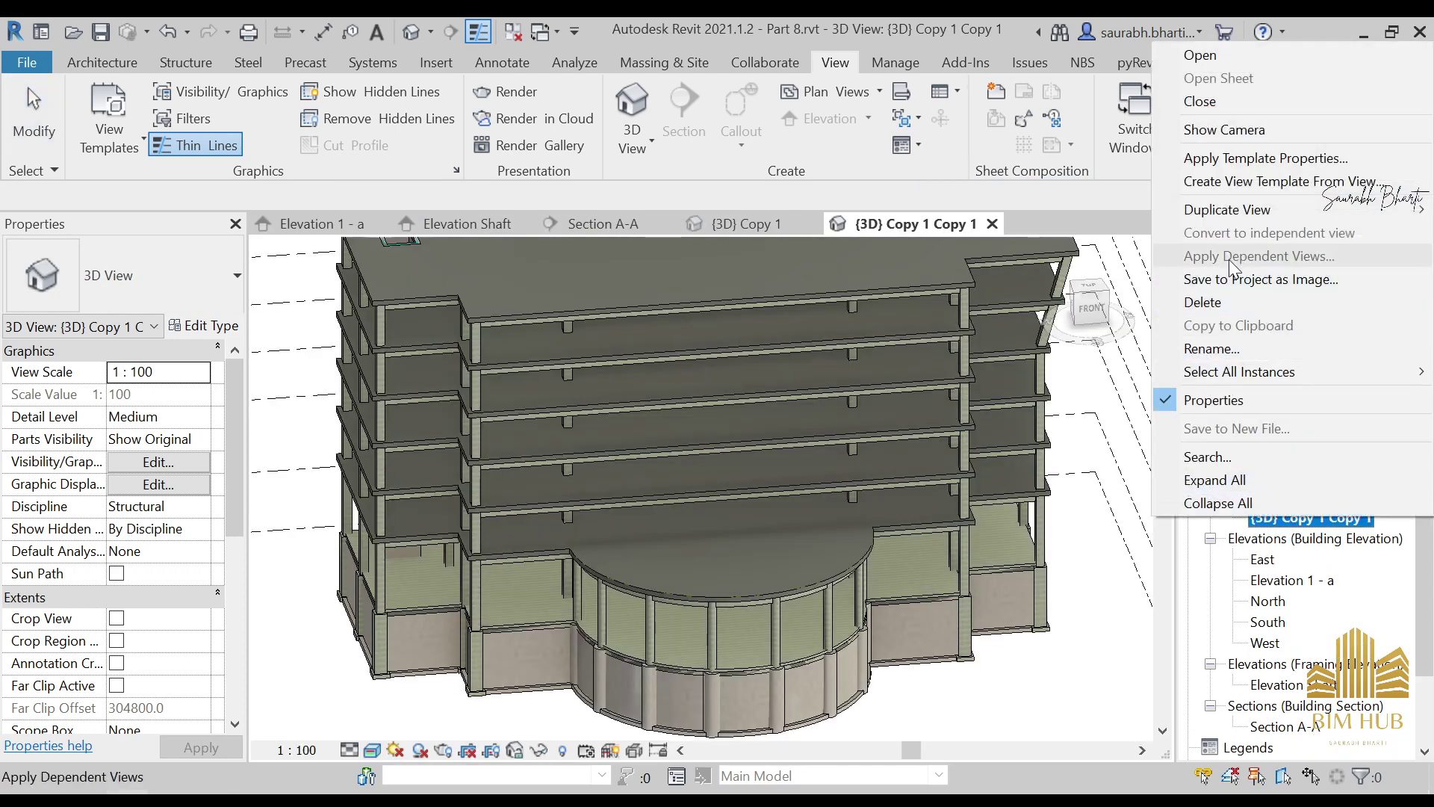
pyautogui.moveTo(1229, 214)
pyautogui.click(1074, 213)
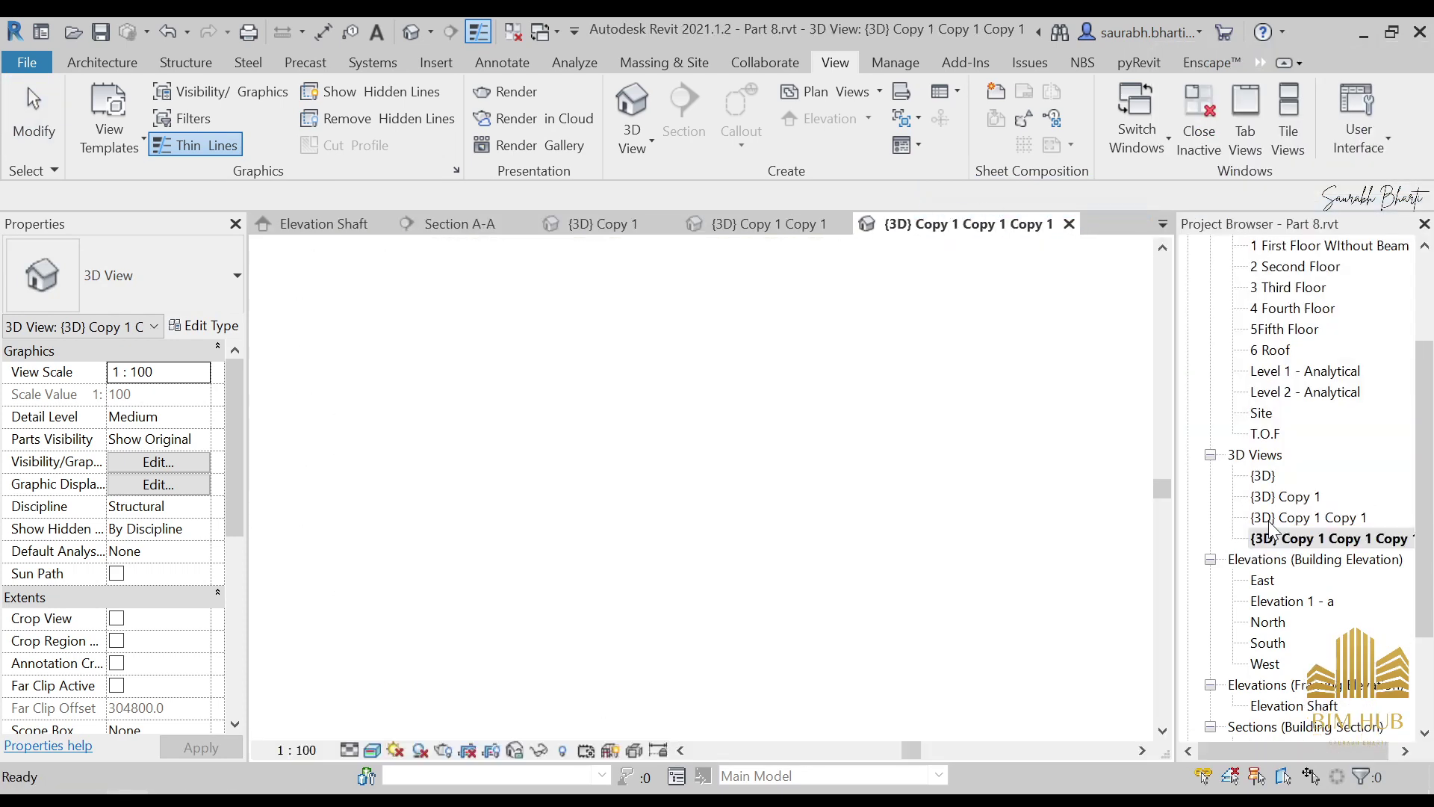
pyautogui.rightClick(1274, 537)
pyautogui.moveTo(1232, 235)
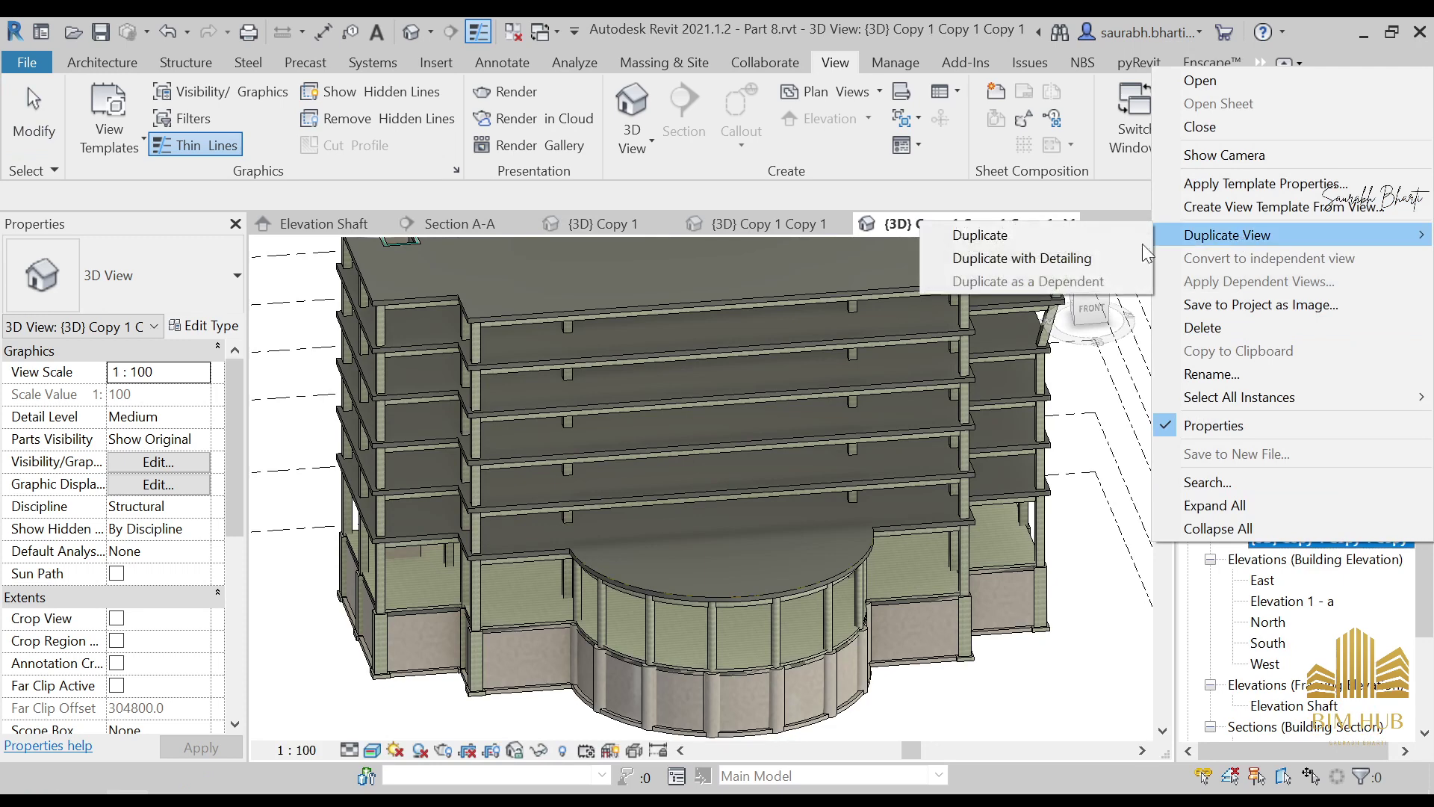
pyautogui.click(1023, 235)
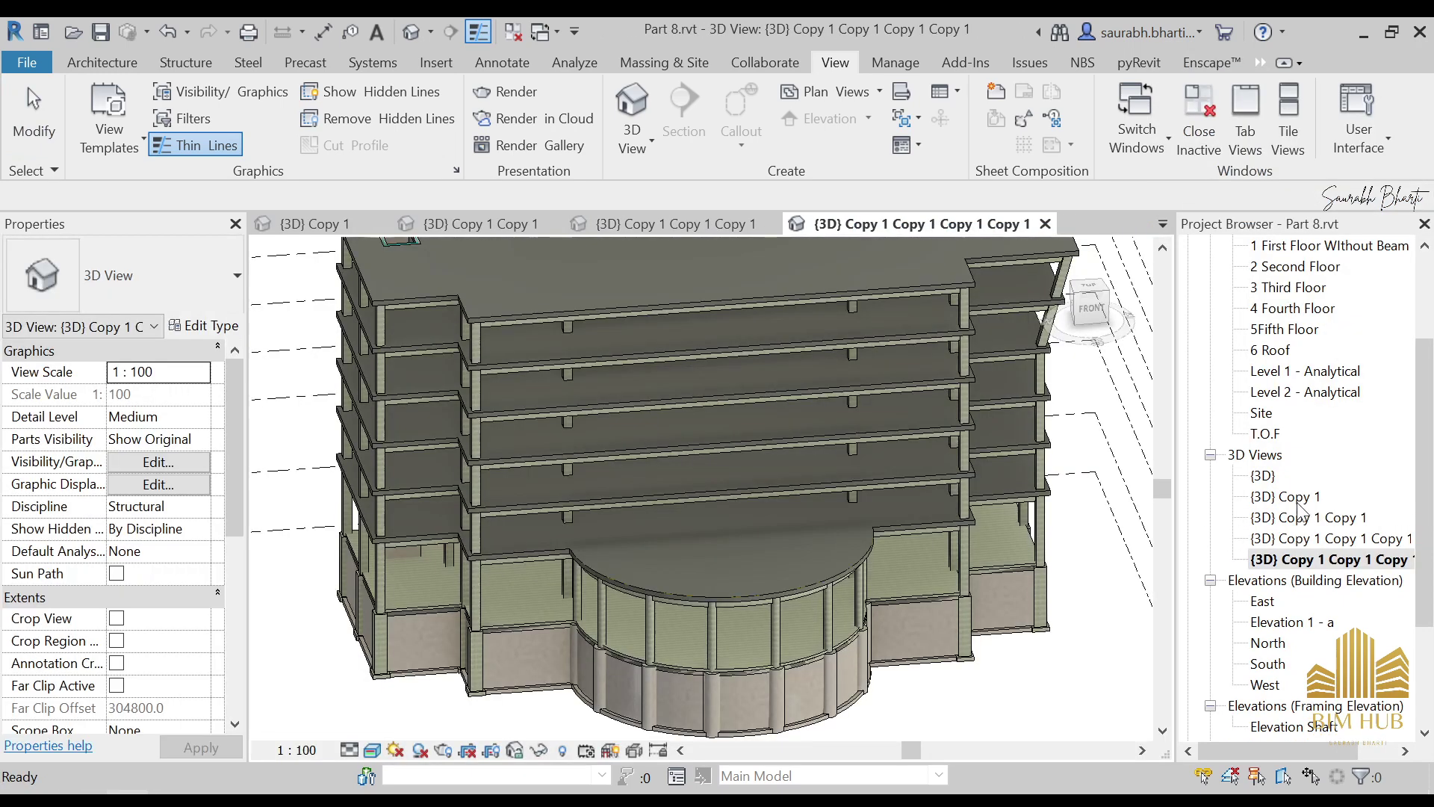
pyautogui.click(1286, 497)
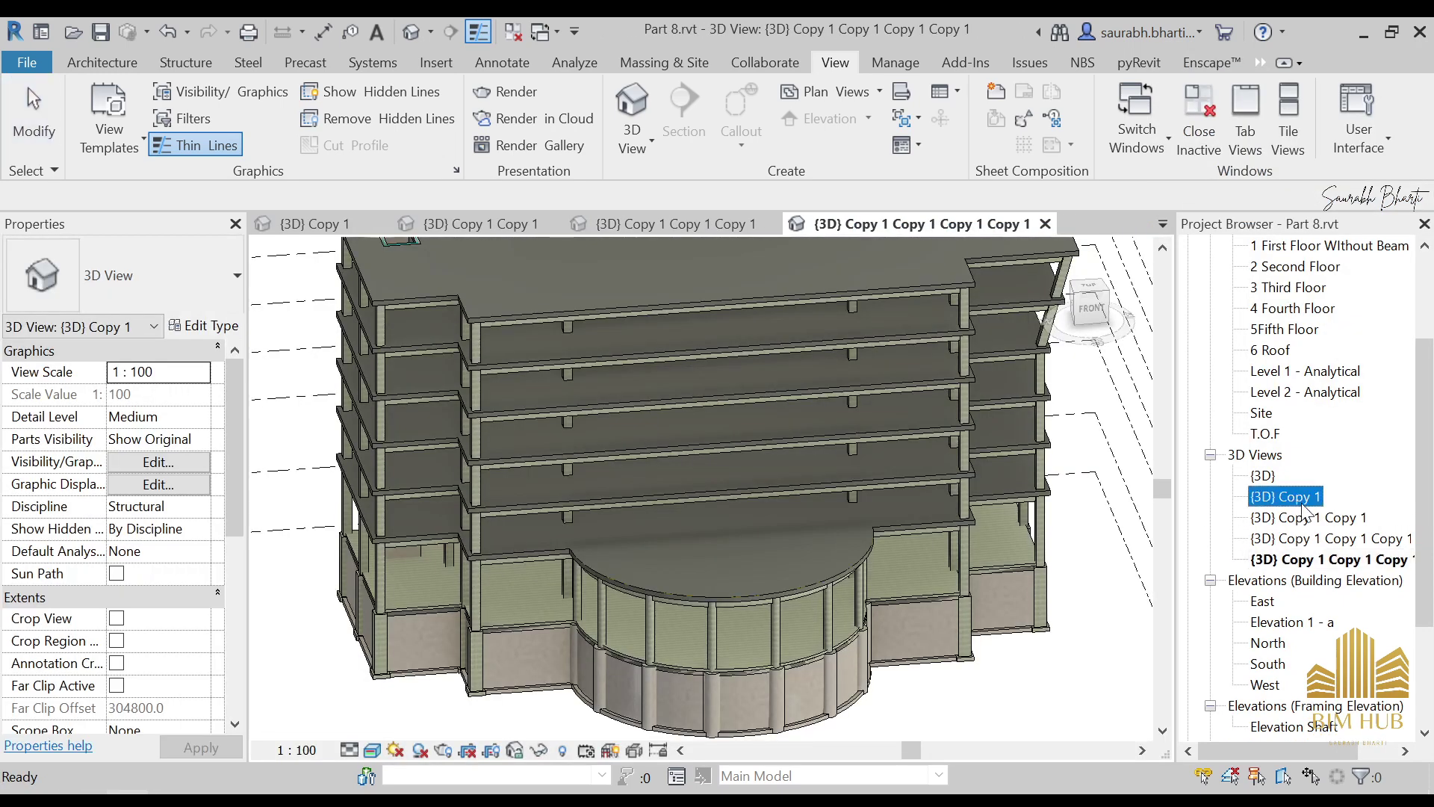
pyautogui.click(1286, 497)
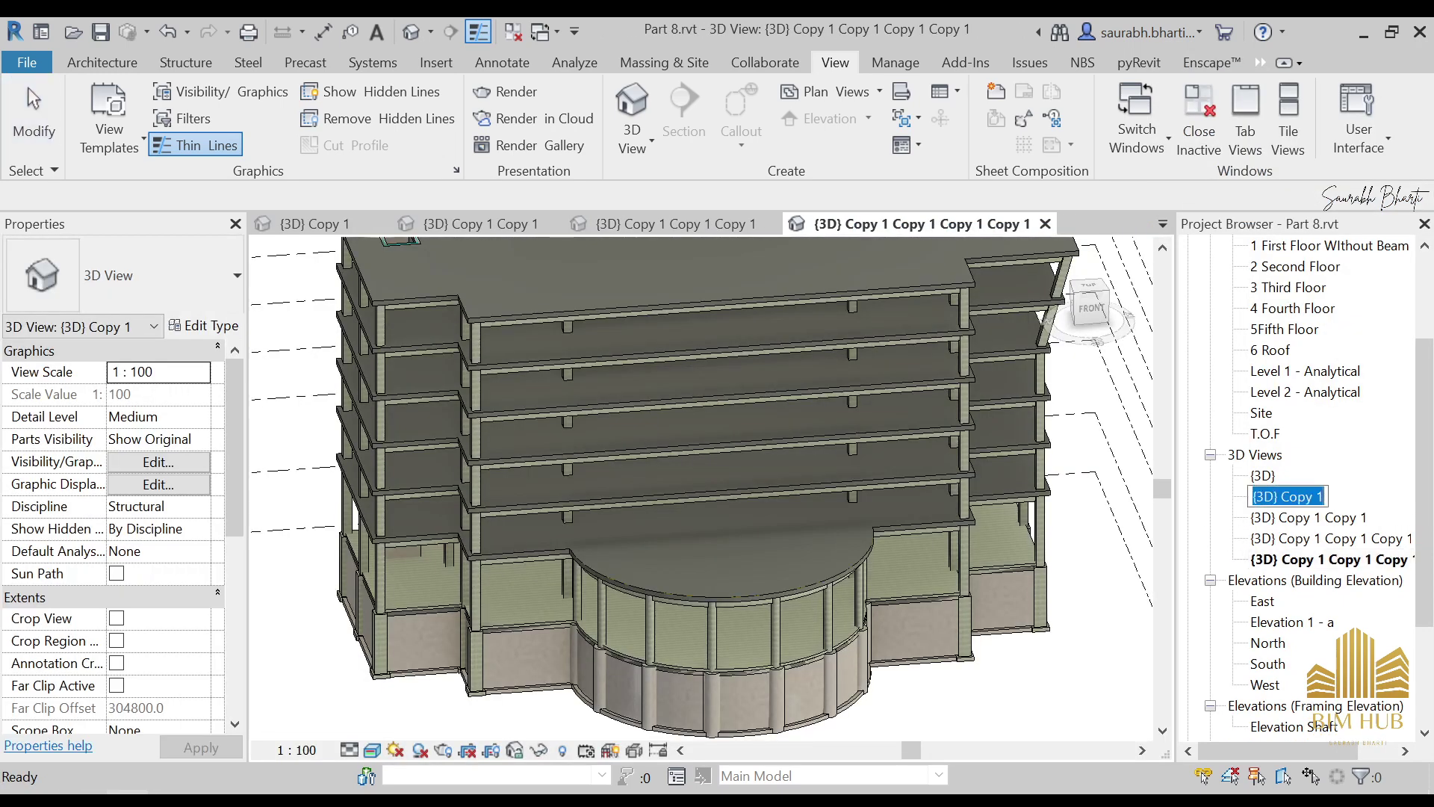
pyautogui.moveTo(1325, 497); pyautogui.dragTo(1281, 497)
pyautogui.press('Escape')
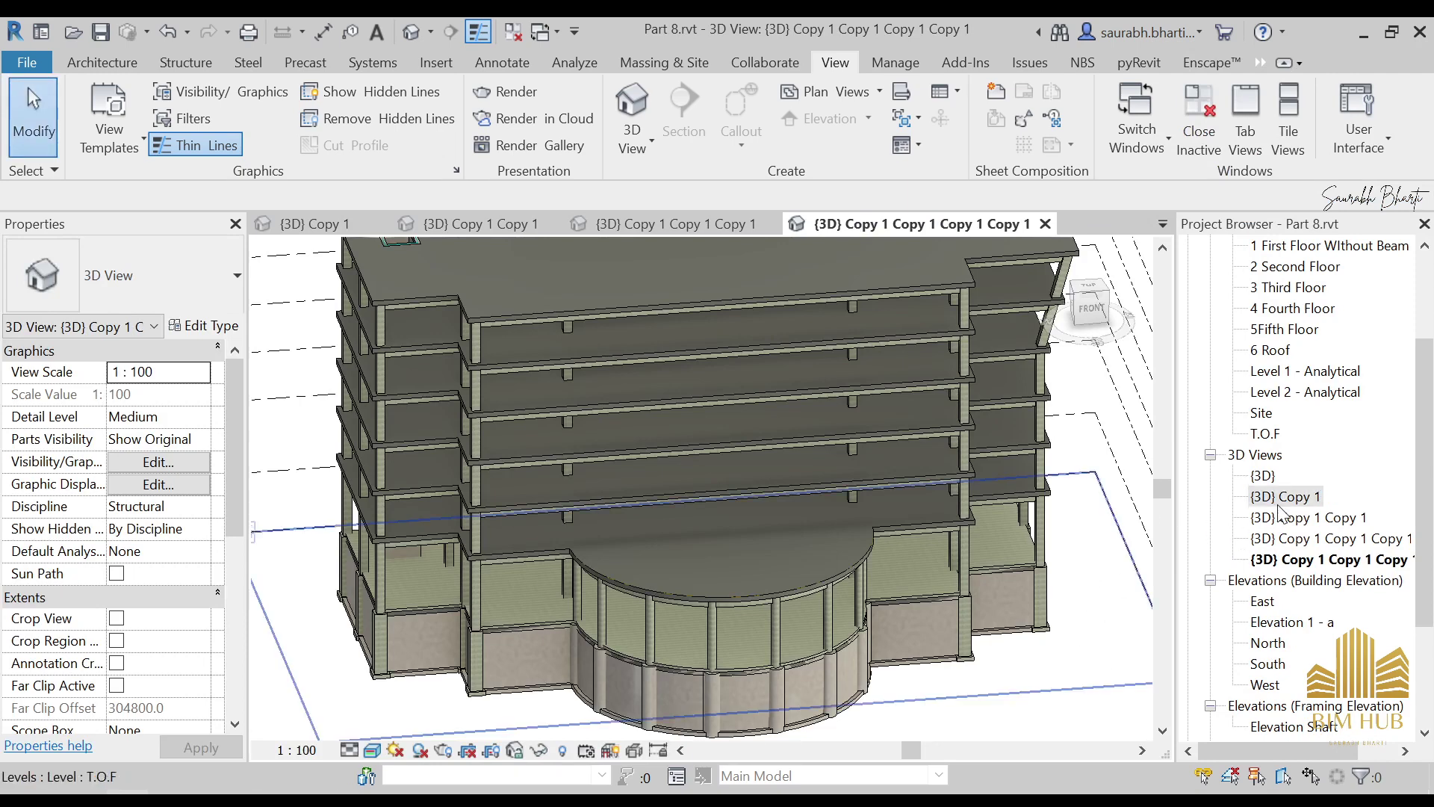
# Open the {3D} Copy 1 view and orient it to the Structural Plan: 0 Ground Floor view
pyautogui.doubleClick(1275, 499)
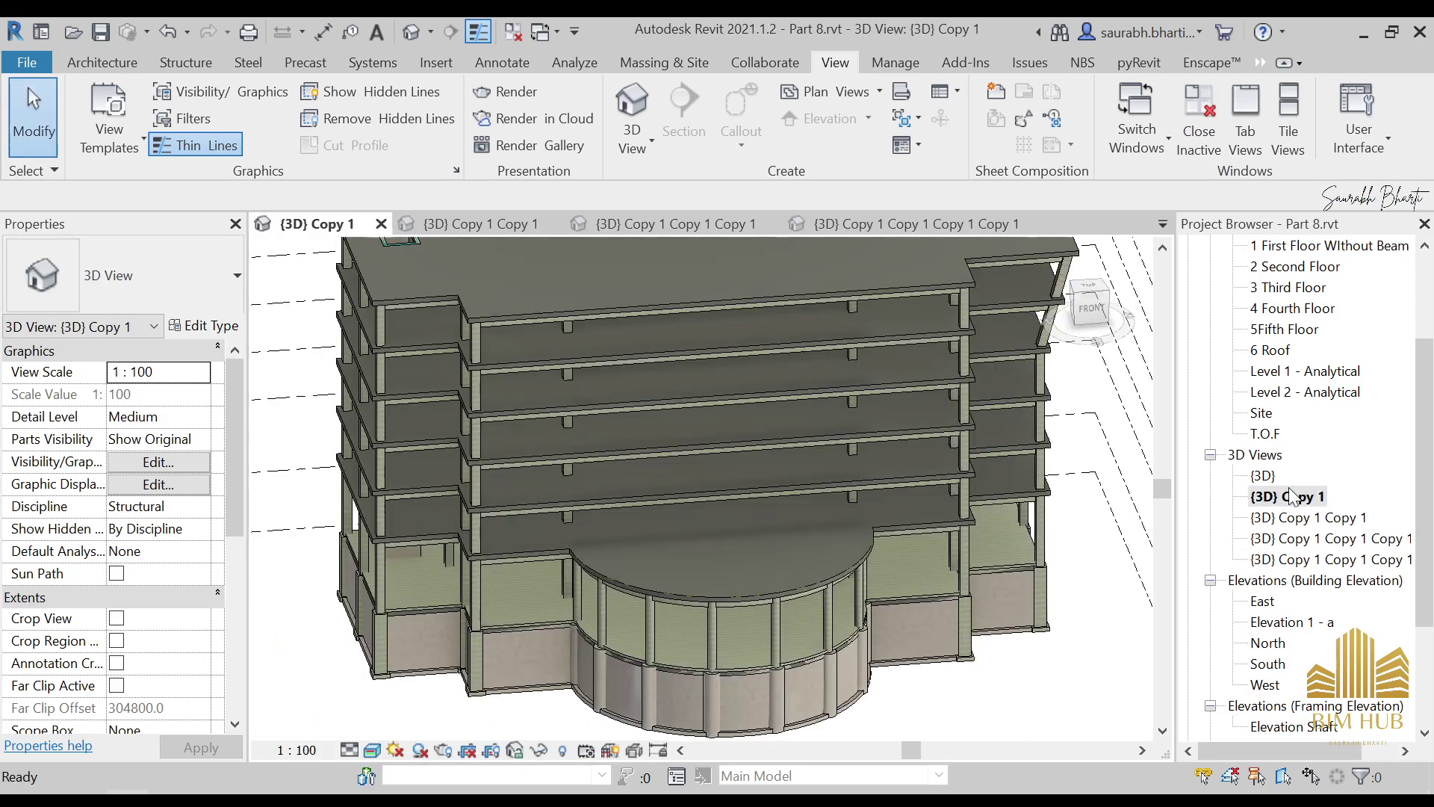
pyautogui.rightClick(1079, 302)
pyautogui.click(997, 709)
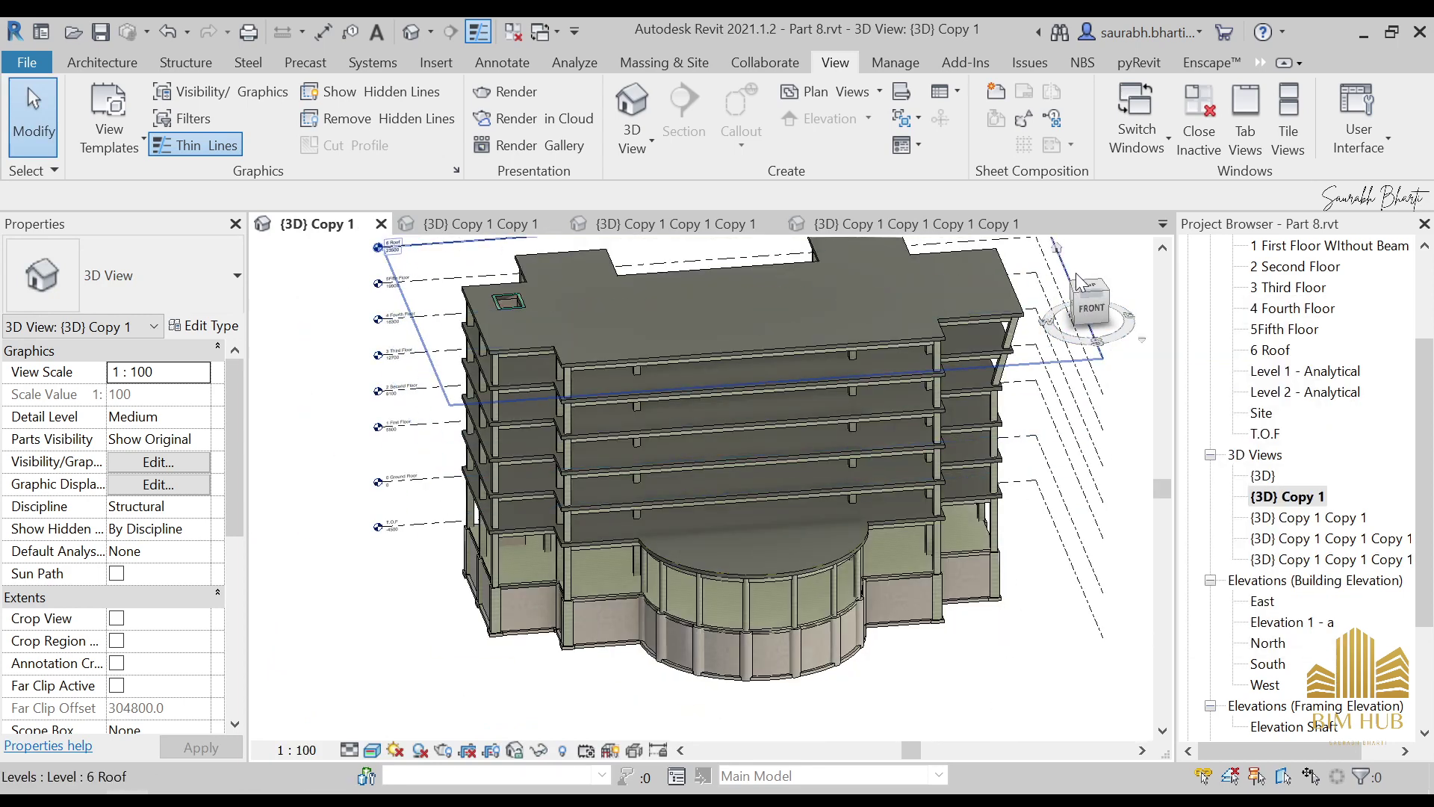
pyautogui.rightClick(1079, 301)
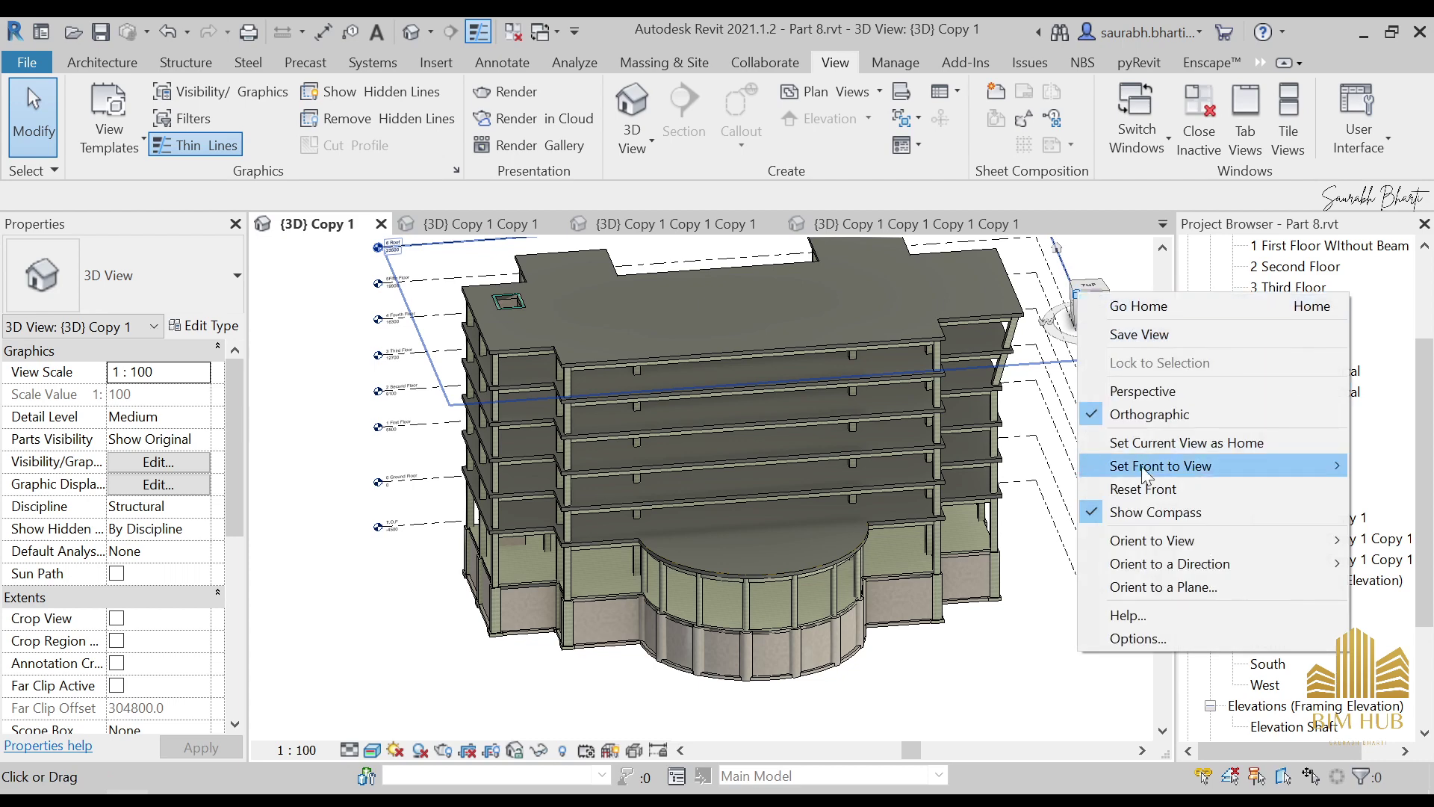
pyautogui.moveTo(1162, 536)
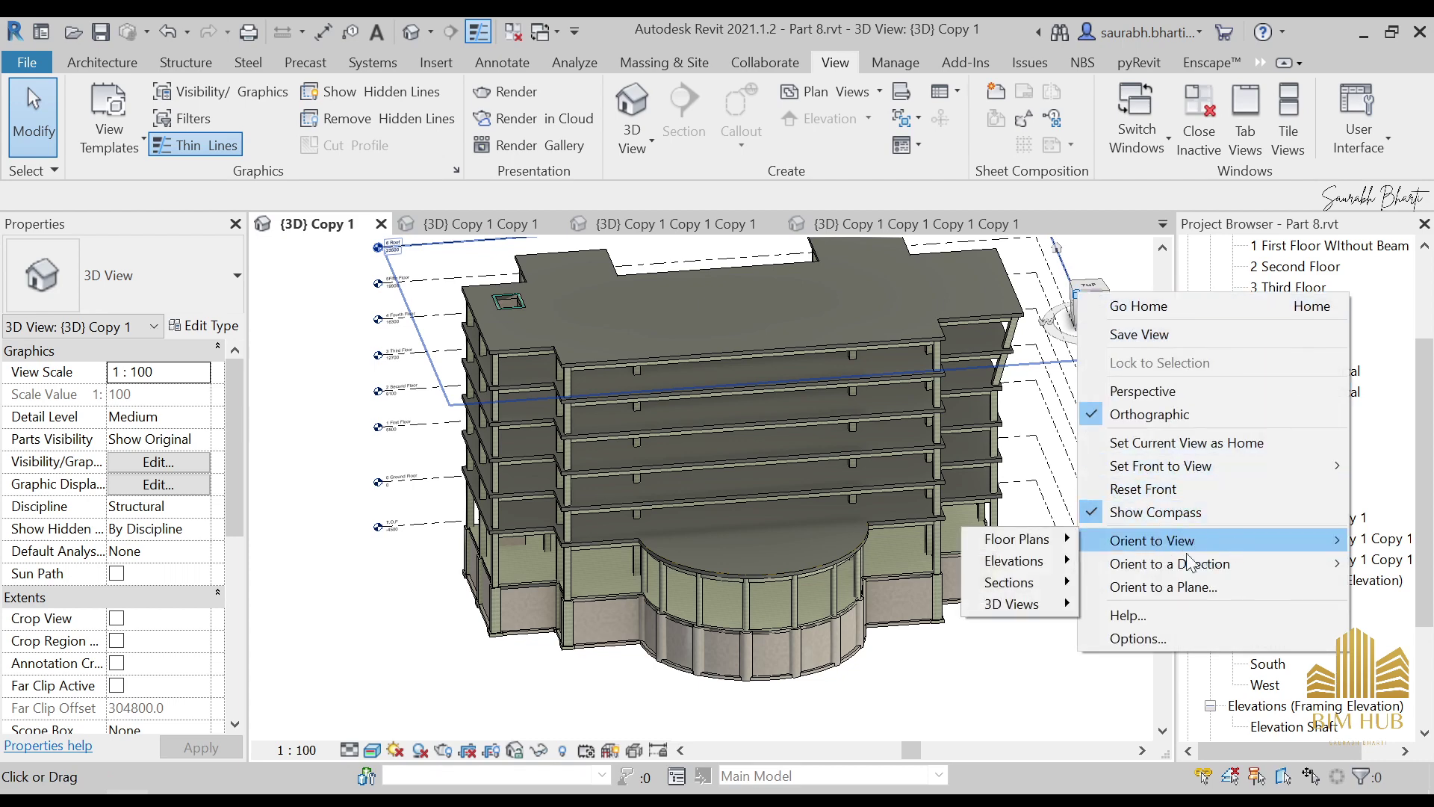
pyautogui.moveTo(1057, 545)
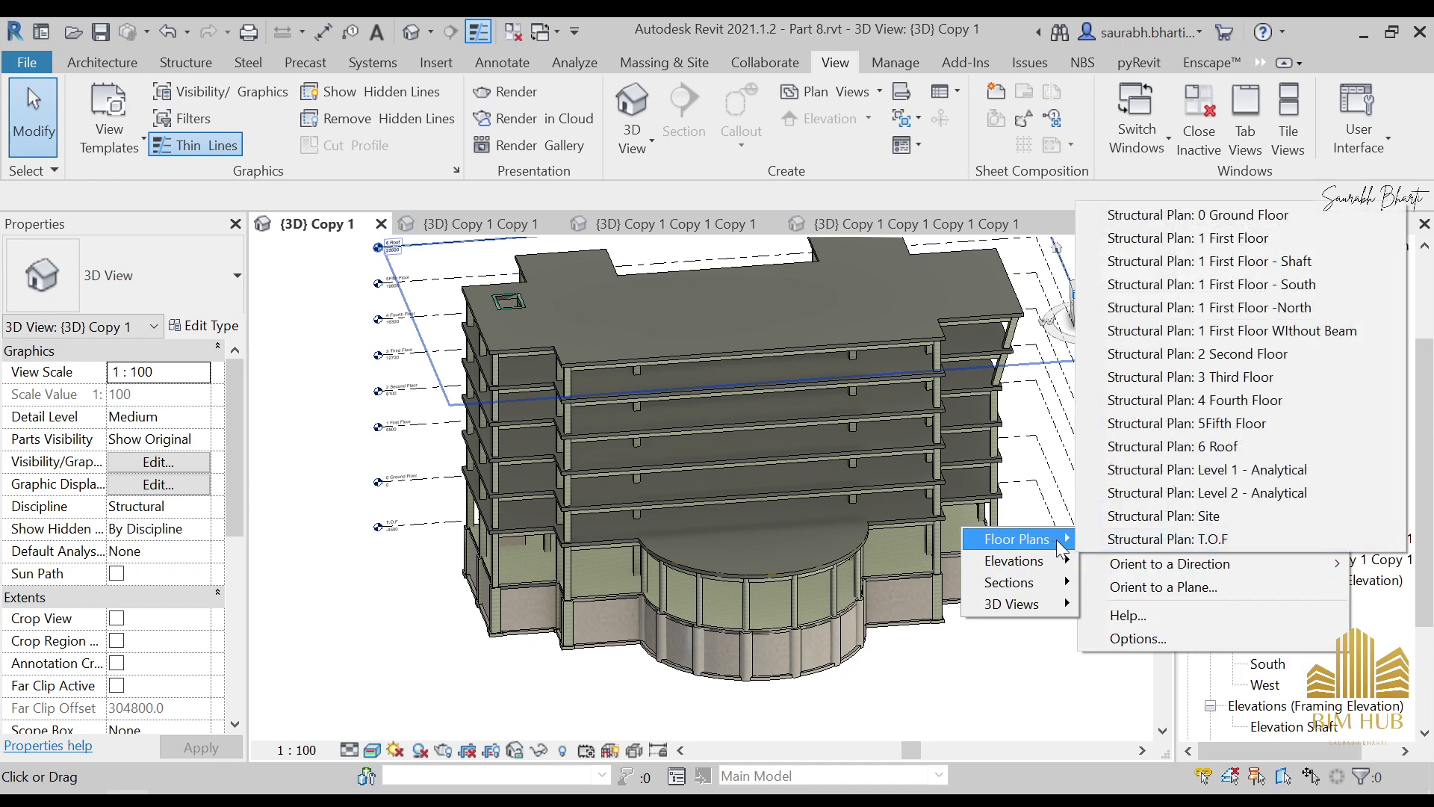
pyautogui.click(1162, 216)
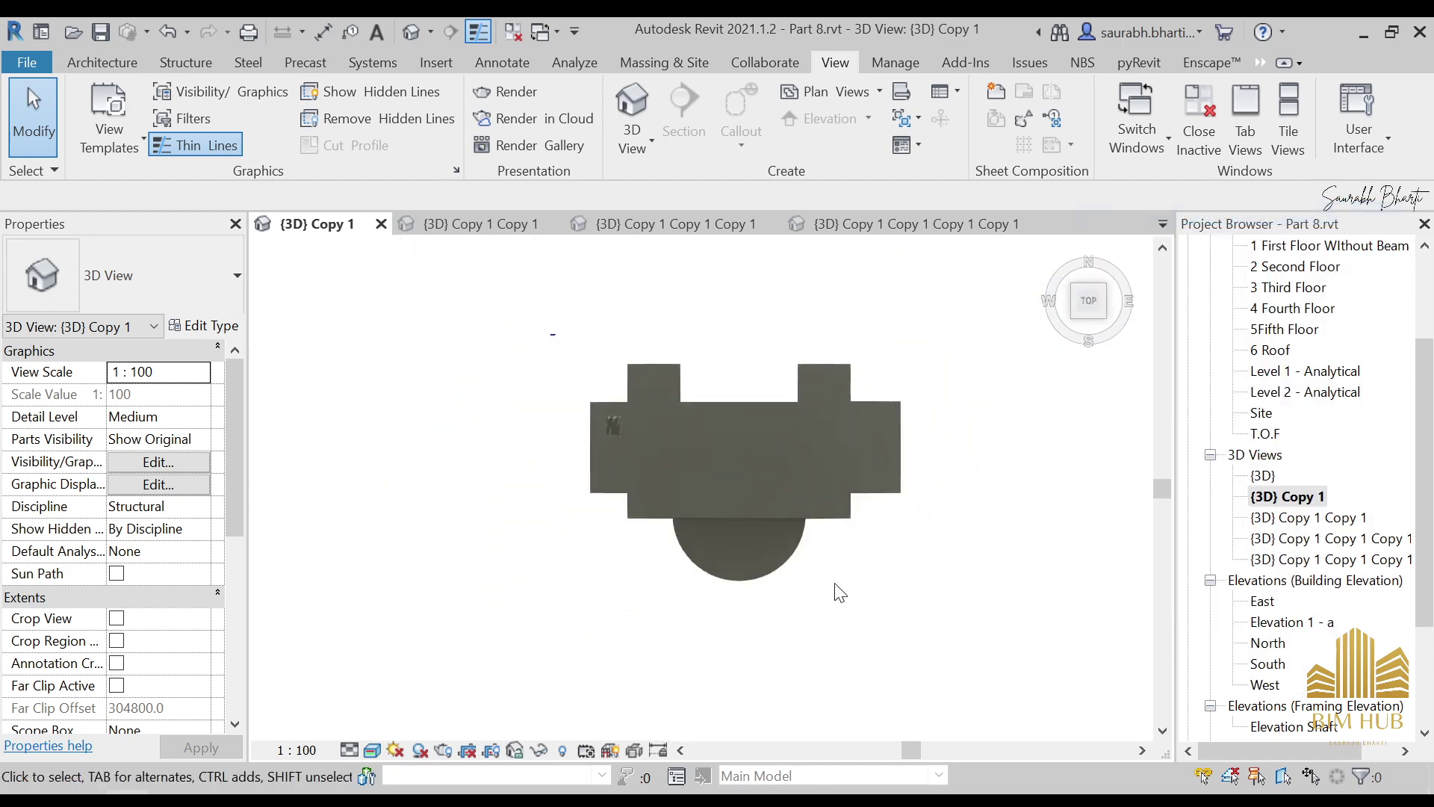
pyautogui.keyDown('shift'); pyautogui.moveTo(815, 640); pyautogui.dragTo(760, 351, button='middle'); pyautogui.keyUp('shift')
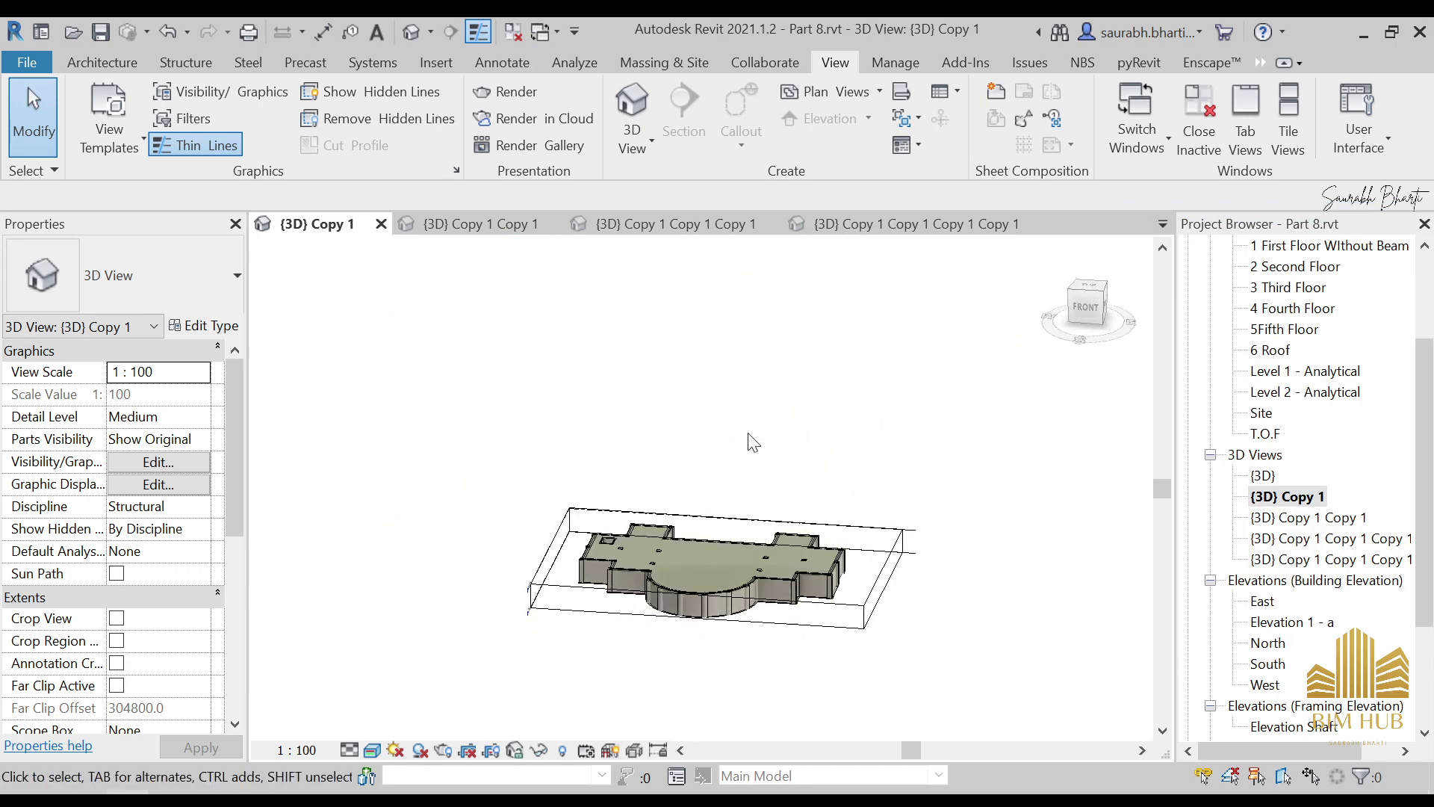
pyautogui.scroll(5, 787, 678)
pyautogui.scroll(-5, 801, 653)
pyautogui.keyDown('shift'); pyautogui.moveTo(812, 612); pyautogui.dragTo(763, 415, button='middle'); pyautogui.keyUp('shift')
pyautogui.scroll(3, 768, 451)
# Try to rename the {3D} Copy 1 view by replacing only Copy 1 with Ground Floor
pyautogui.rightClick(1308, 510)
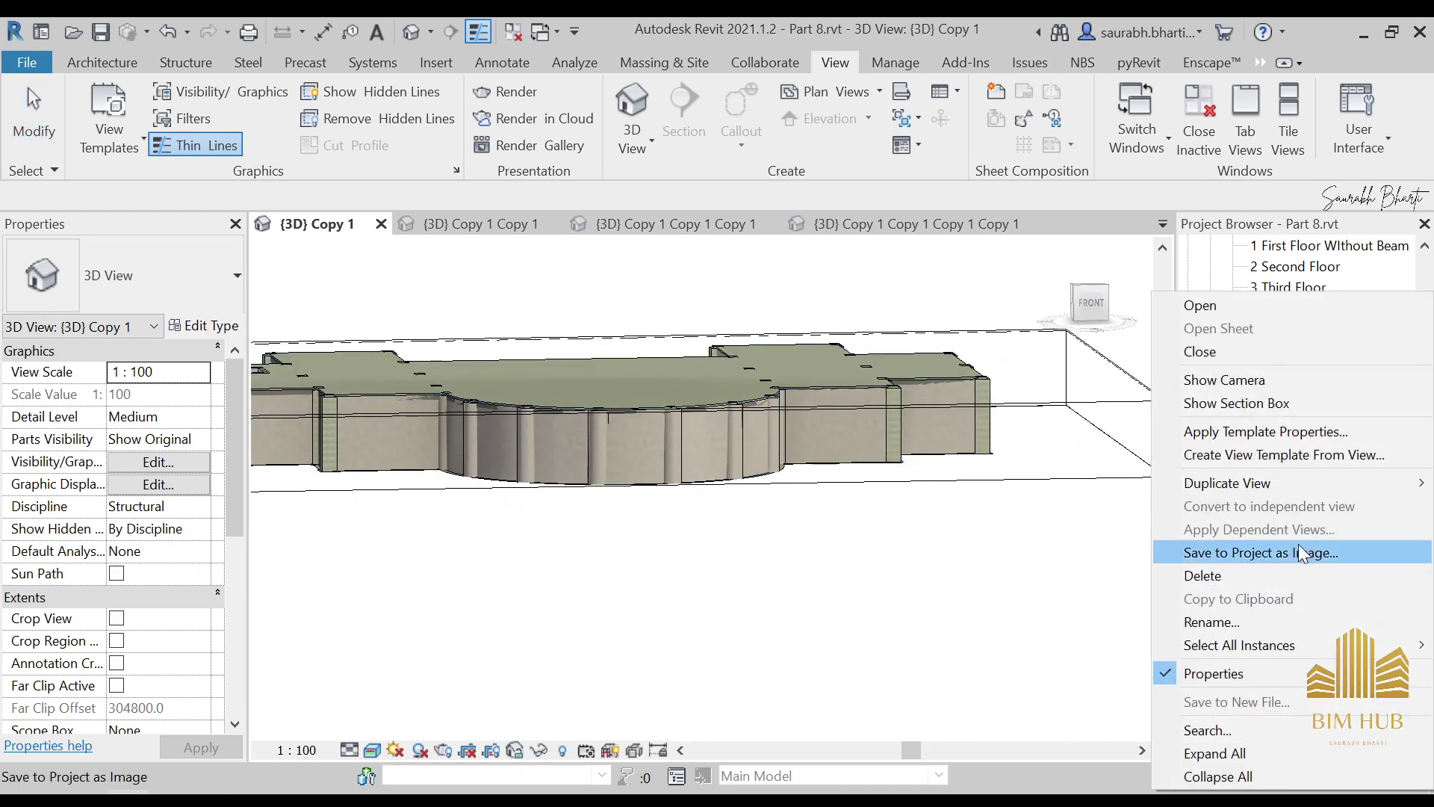
pyautogui.click(1240, 619)
pyautogui.click(1298, 496)
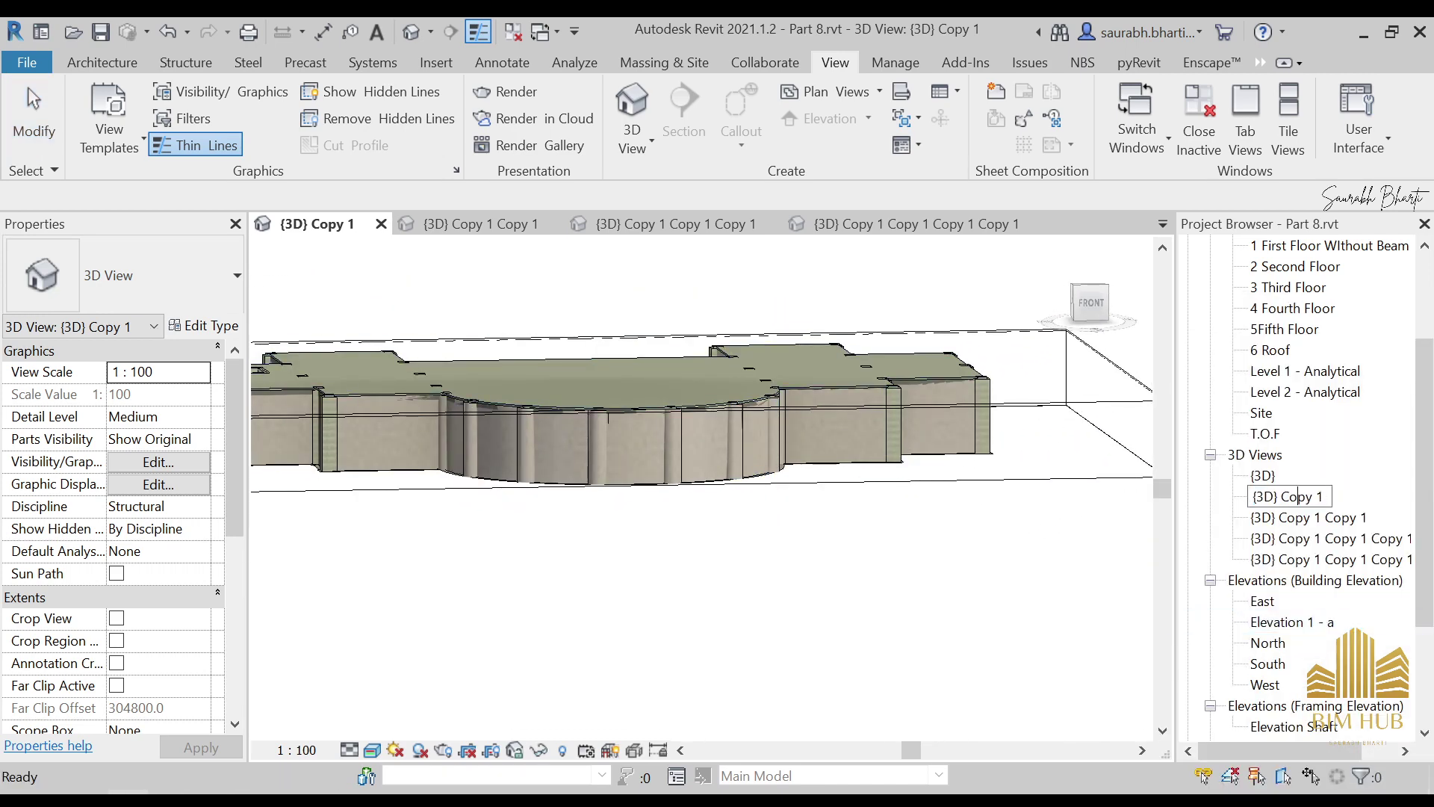
pyautogui.moveTo(1325, 497); pyautogui.dragTo(1281, 497)
pyautogui.write('Ground Floor')
pyautogui.press('Return')
pyautogui.press('Return')
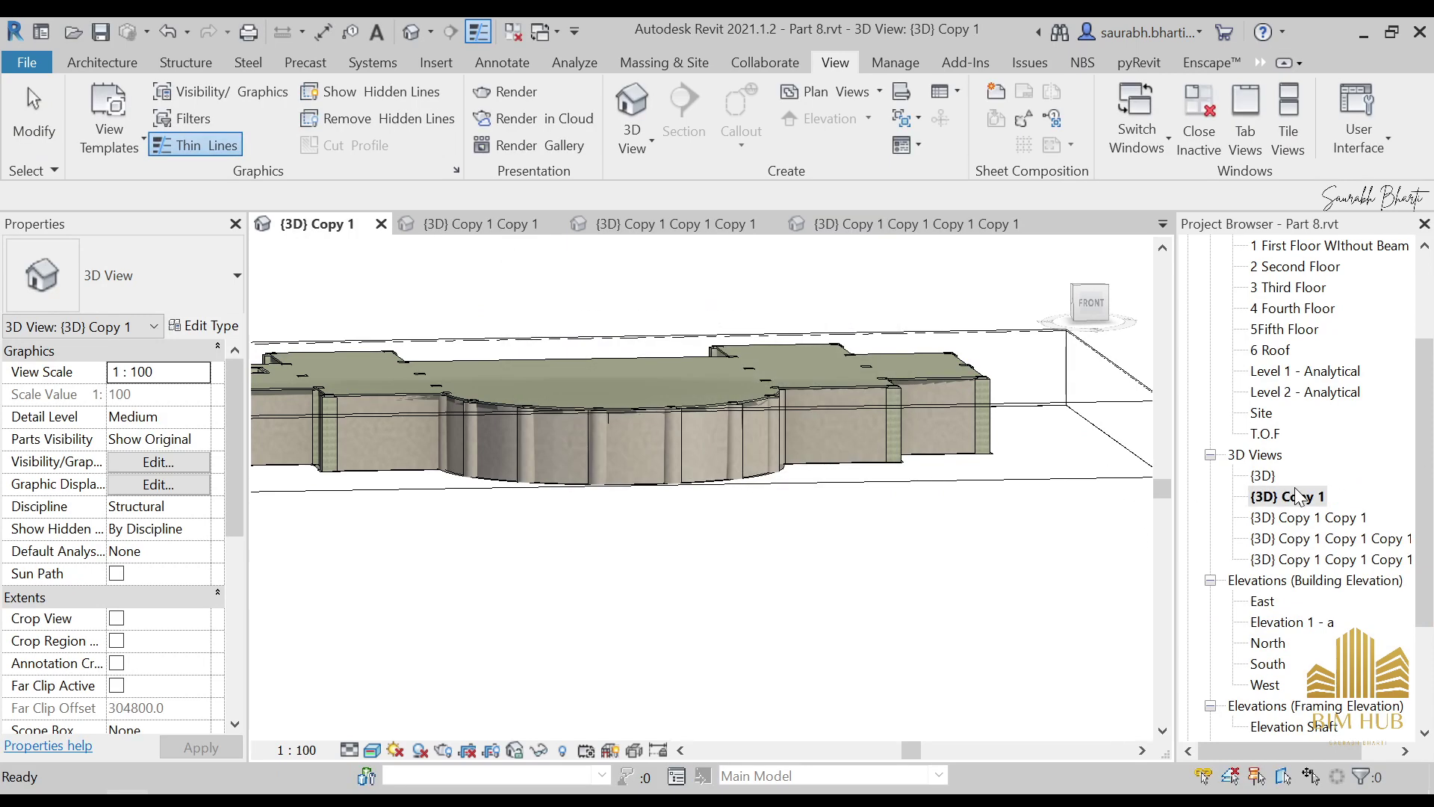
pyautogui.click(1303, 497)
pyautogui.press('Return')
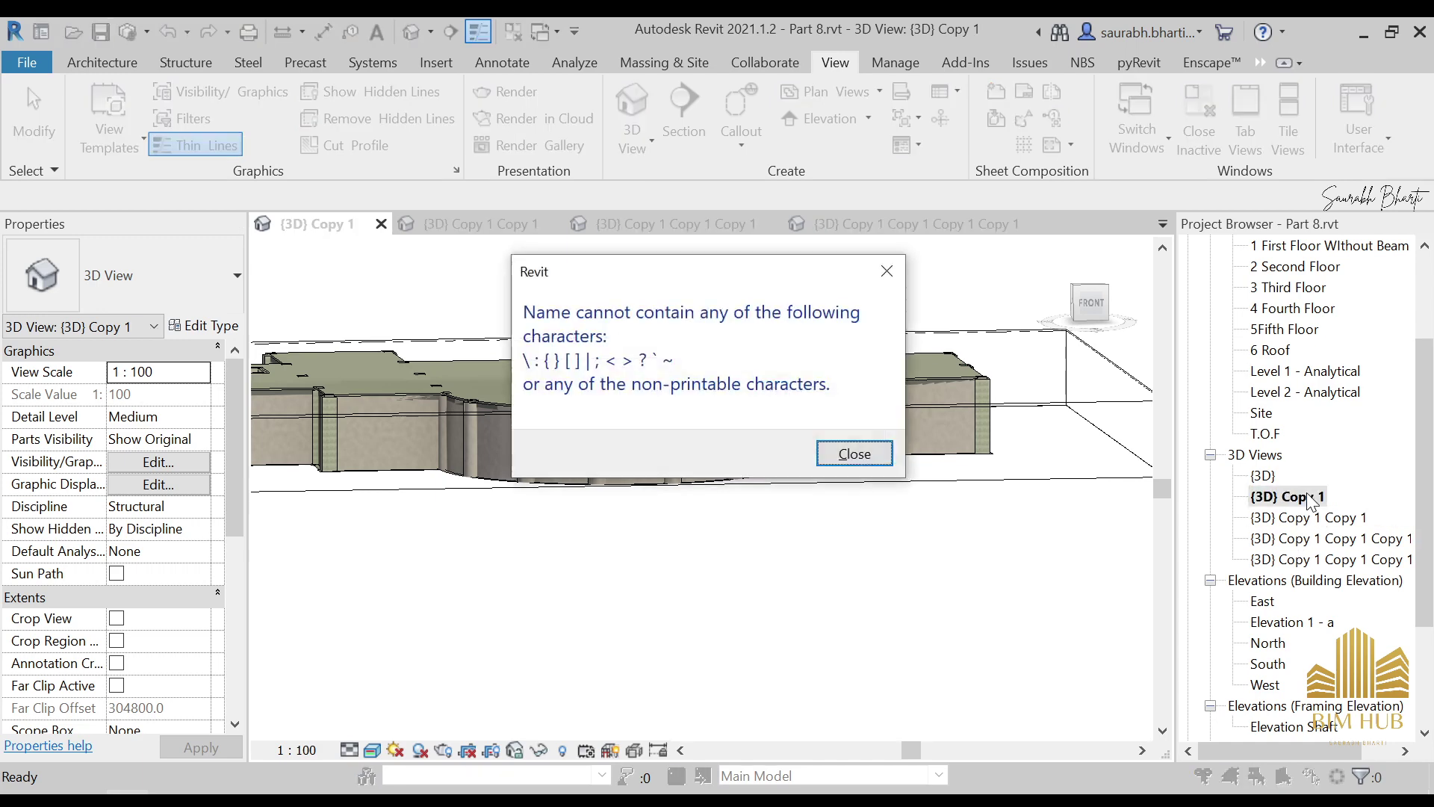
pyautogui.press('Return')
pyautogui.press('Return')
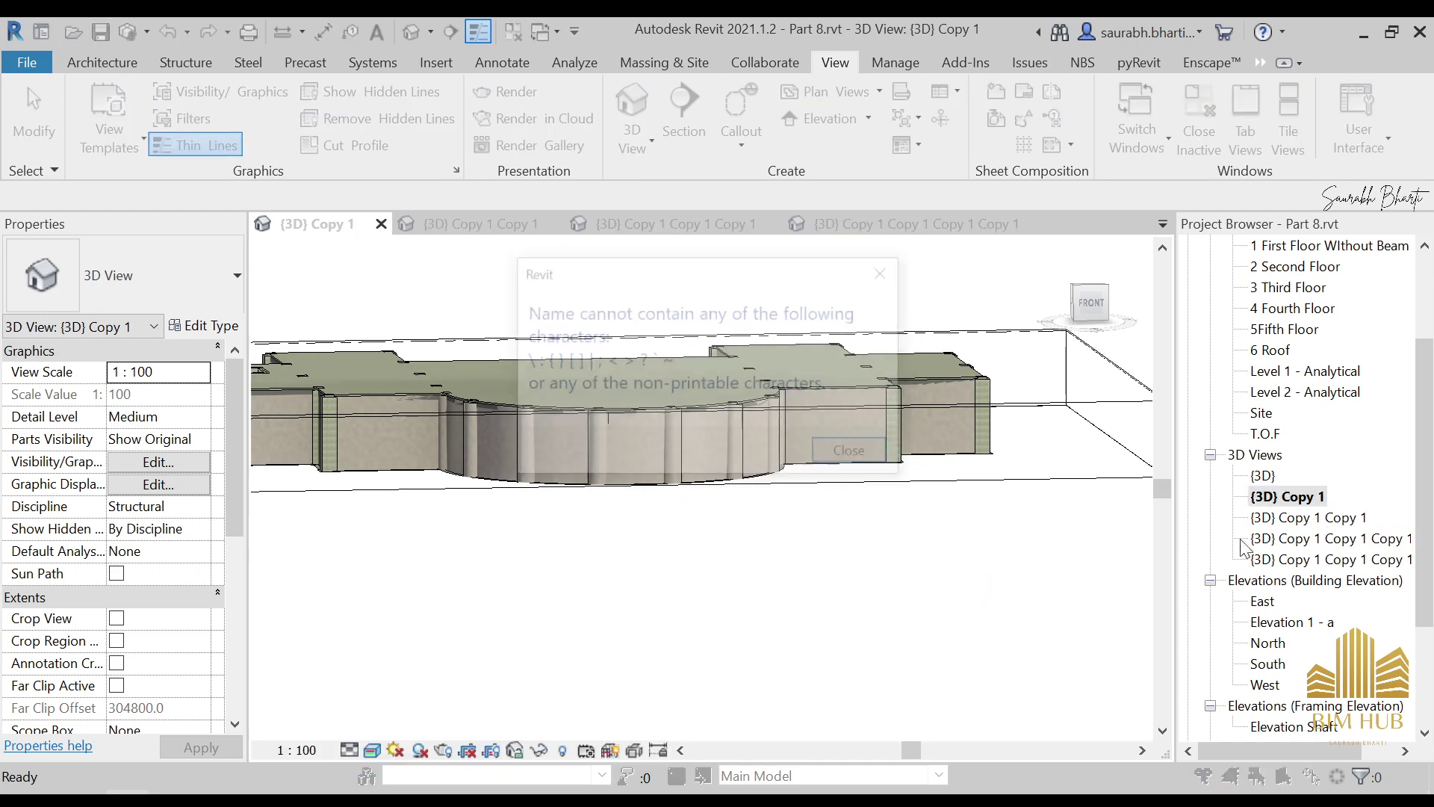
pyautogui.click(885, 464)
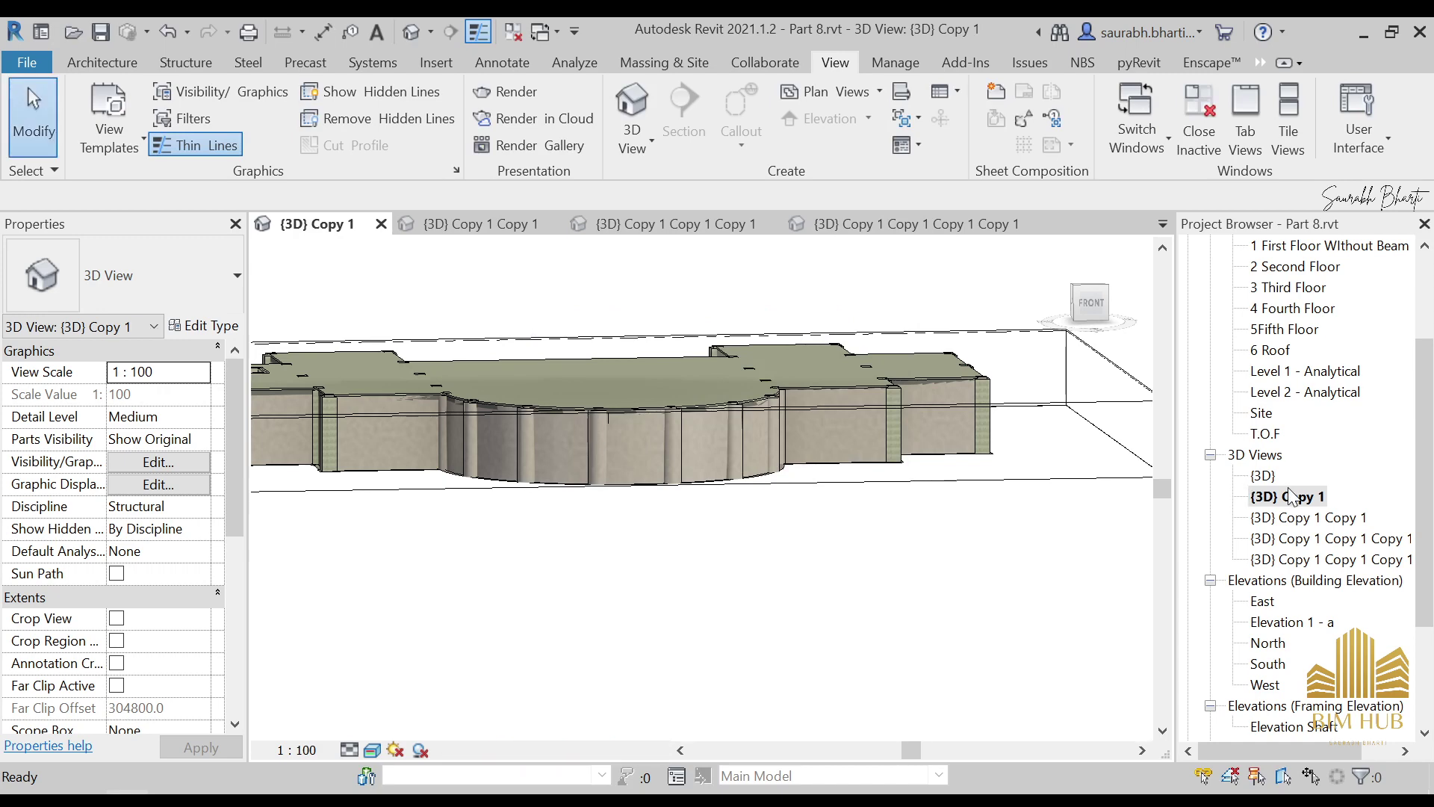
# Rename the {3D} Copy 1 view as 3D GRound Floor, removing the curly brackets from its name
pyautogui.rightClick(1290, 496)
pyautogui.click(1270, 627)
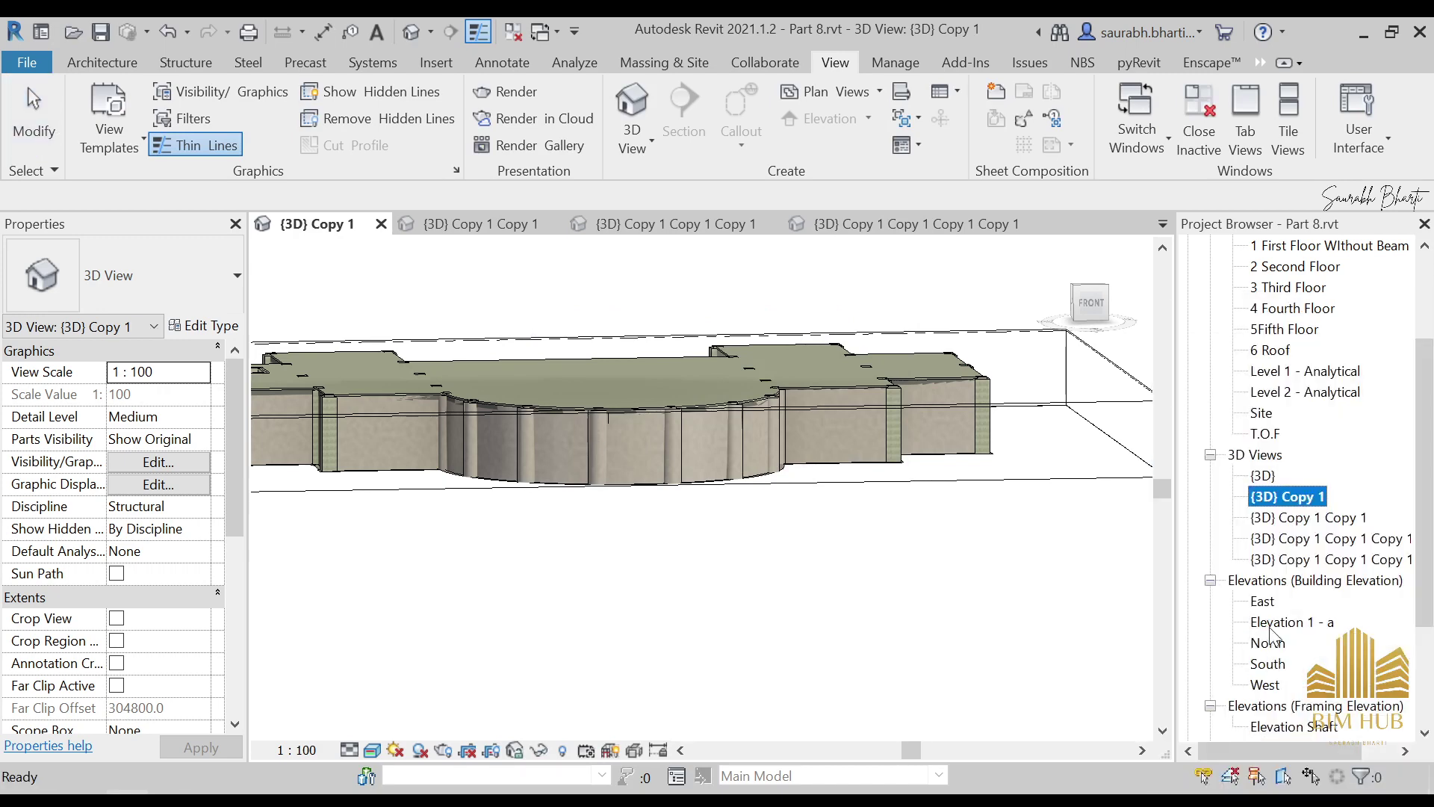
pyautogui.click(1296, 499)
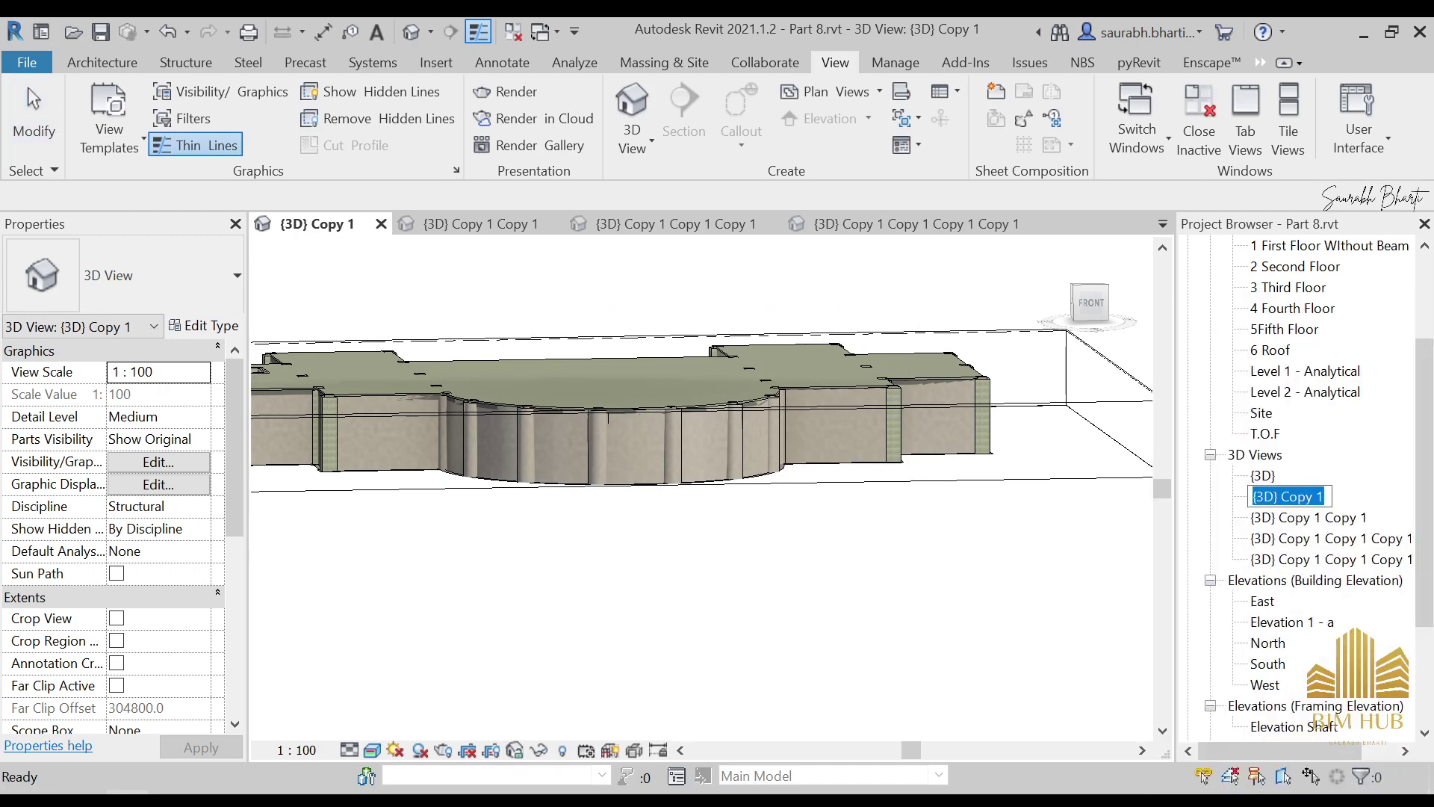
pyautogui.moveTo(1326, 496); pyautogui.dragTo(1307, 497)
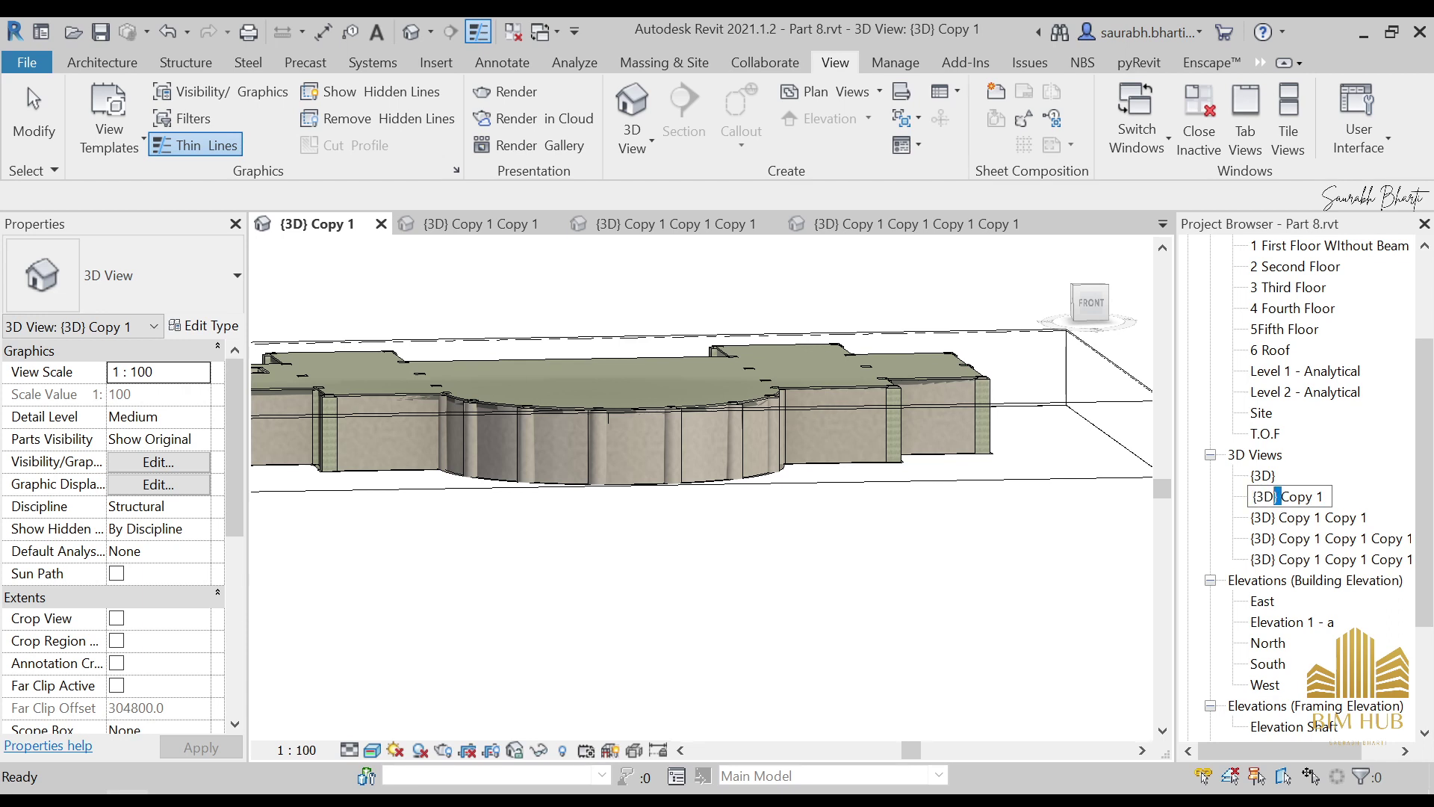
pyautogui.press('BackSpace')
pyautogui.press('Delete')
pyautogui.write('r')
pyautogui.press('Return')
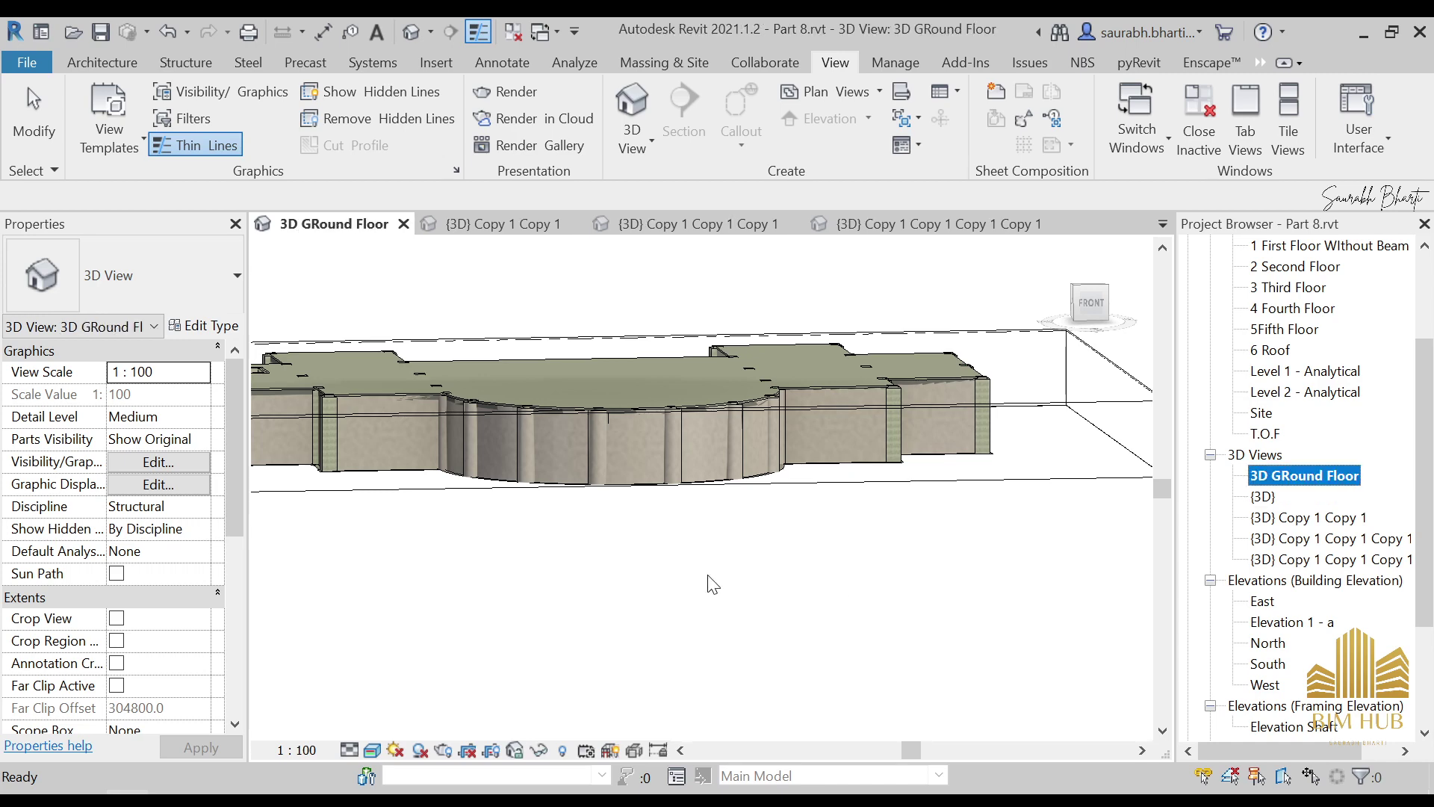
pyautogui.click(707, 575)
pyautogui.scroll(-3, 648, 457)
pyautogui.keyDown('shift'); pyautogui.moveTo(772, 558); pyautogui.dragTo(869, 573, button='middle'); pyautogui.keyUp('shift')
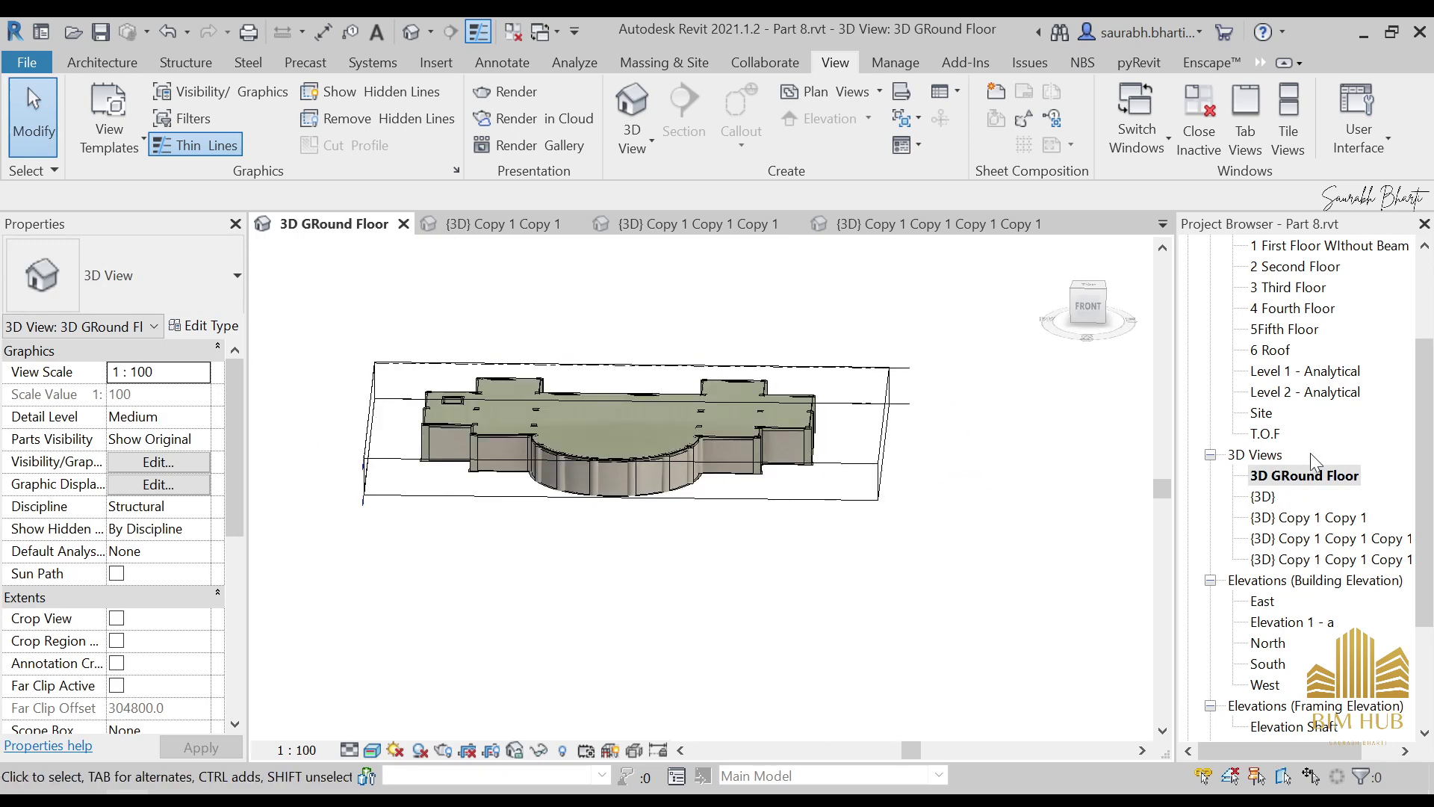
# Open the {3D} Copy 1 Copy 1 view and orient it to Elevation: Elevation 1 - a
pyautogui.rightClick(1302, 519)
pyautogui.click(1255, 57)
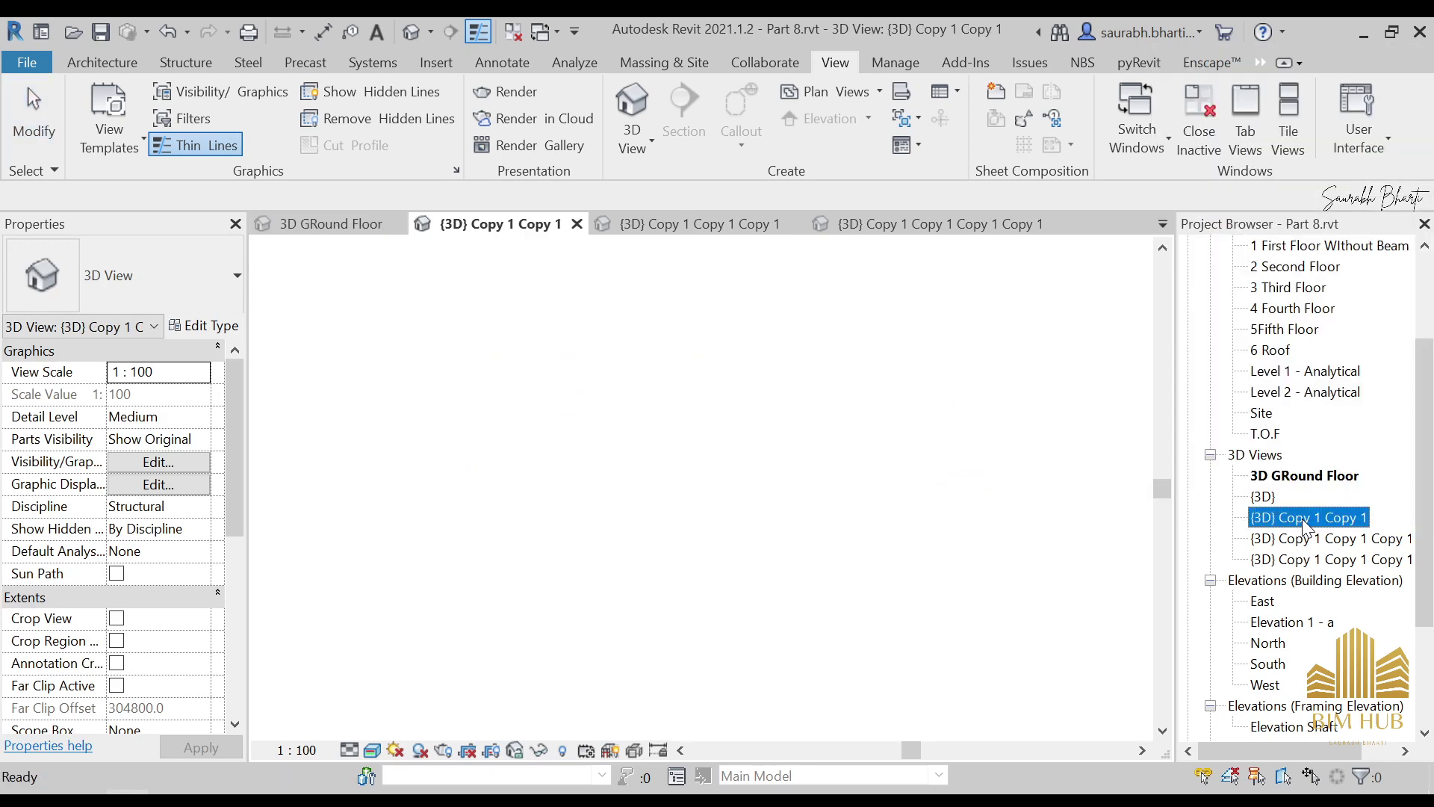
pyautogui.scroll(-2, 752, 435)
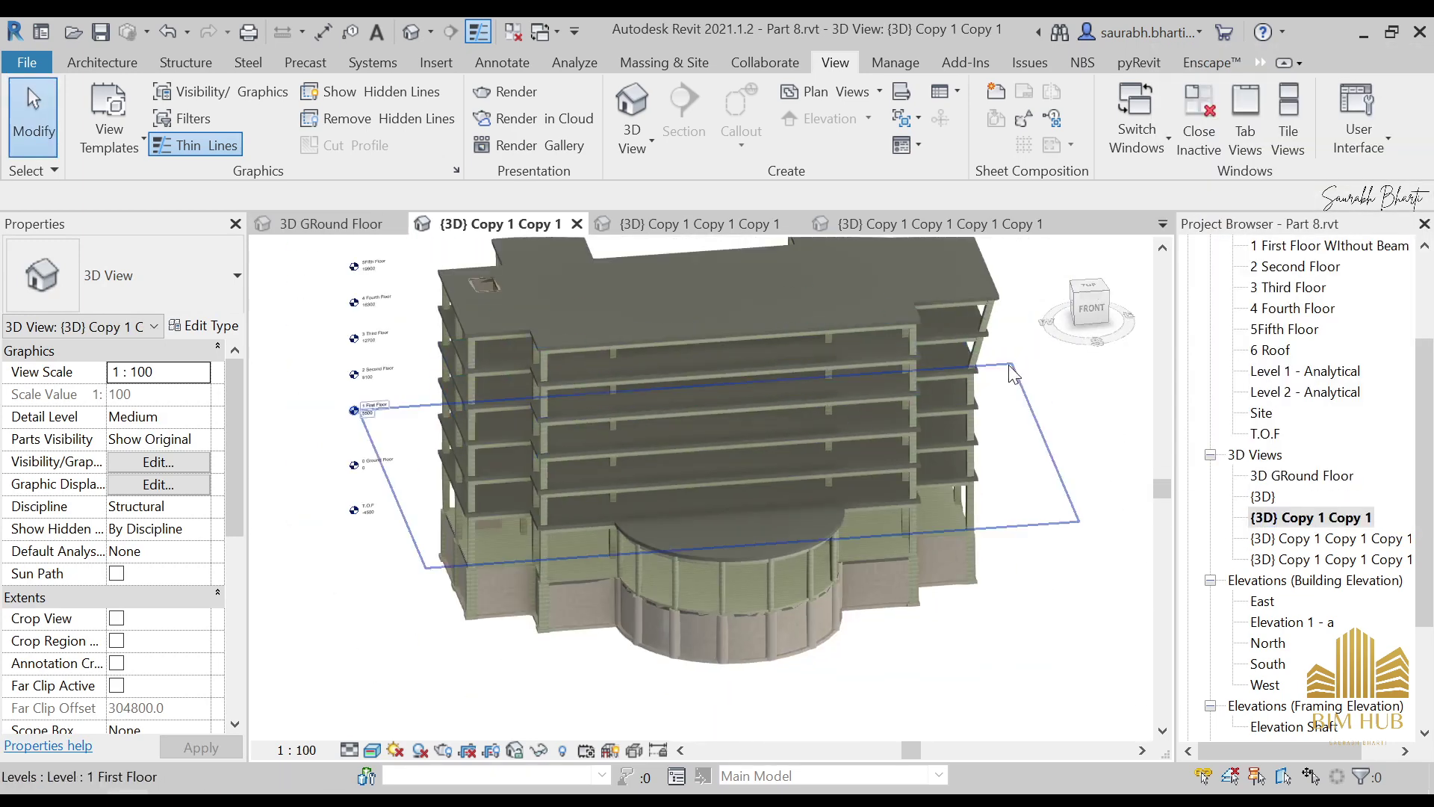
pyautogui.rightClick(1081, 302)
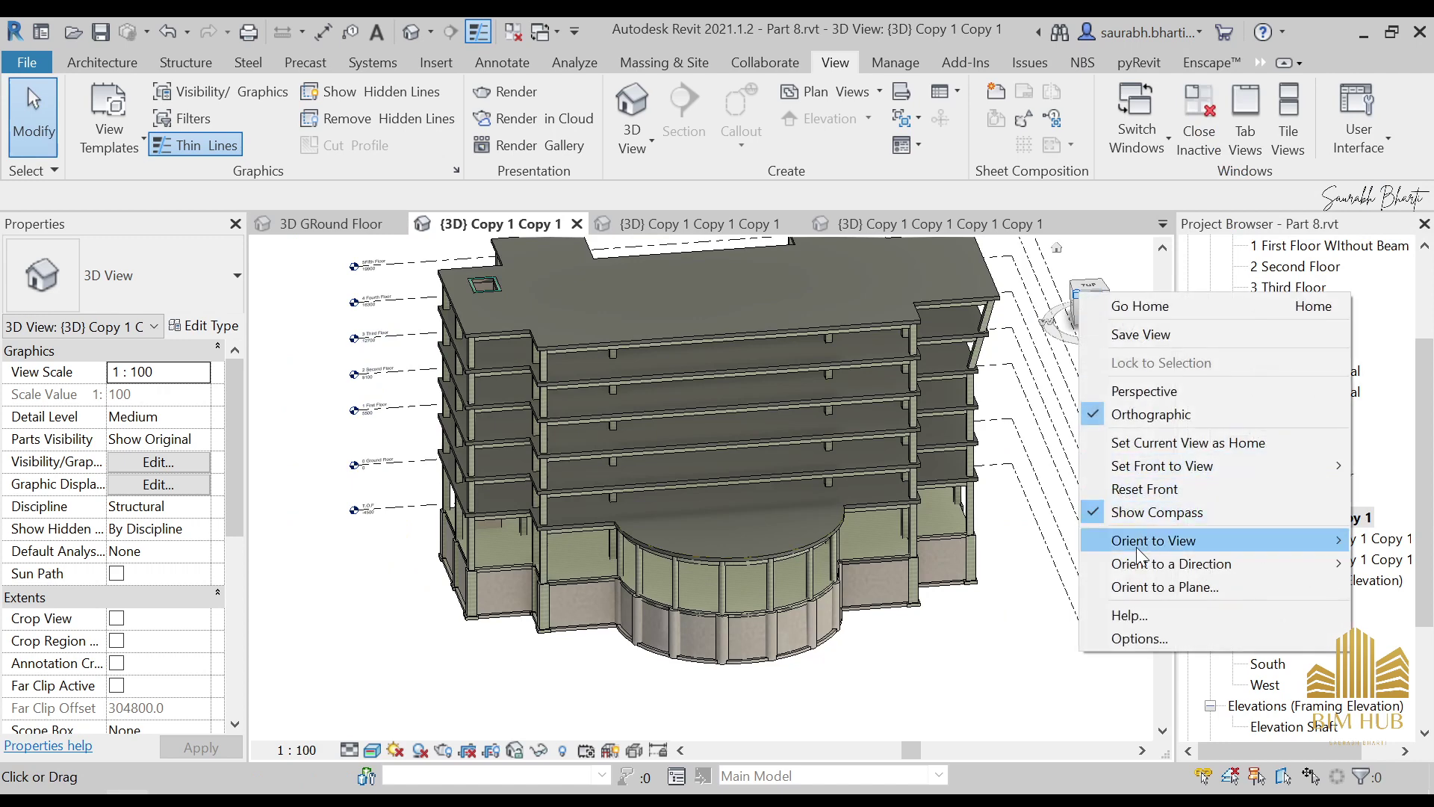
pyautogui.moveTo(1136, 544)
pyautogui.moveTo(1061, 561)
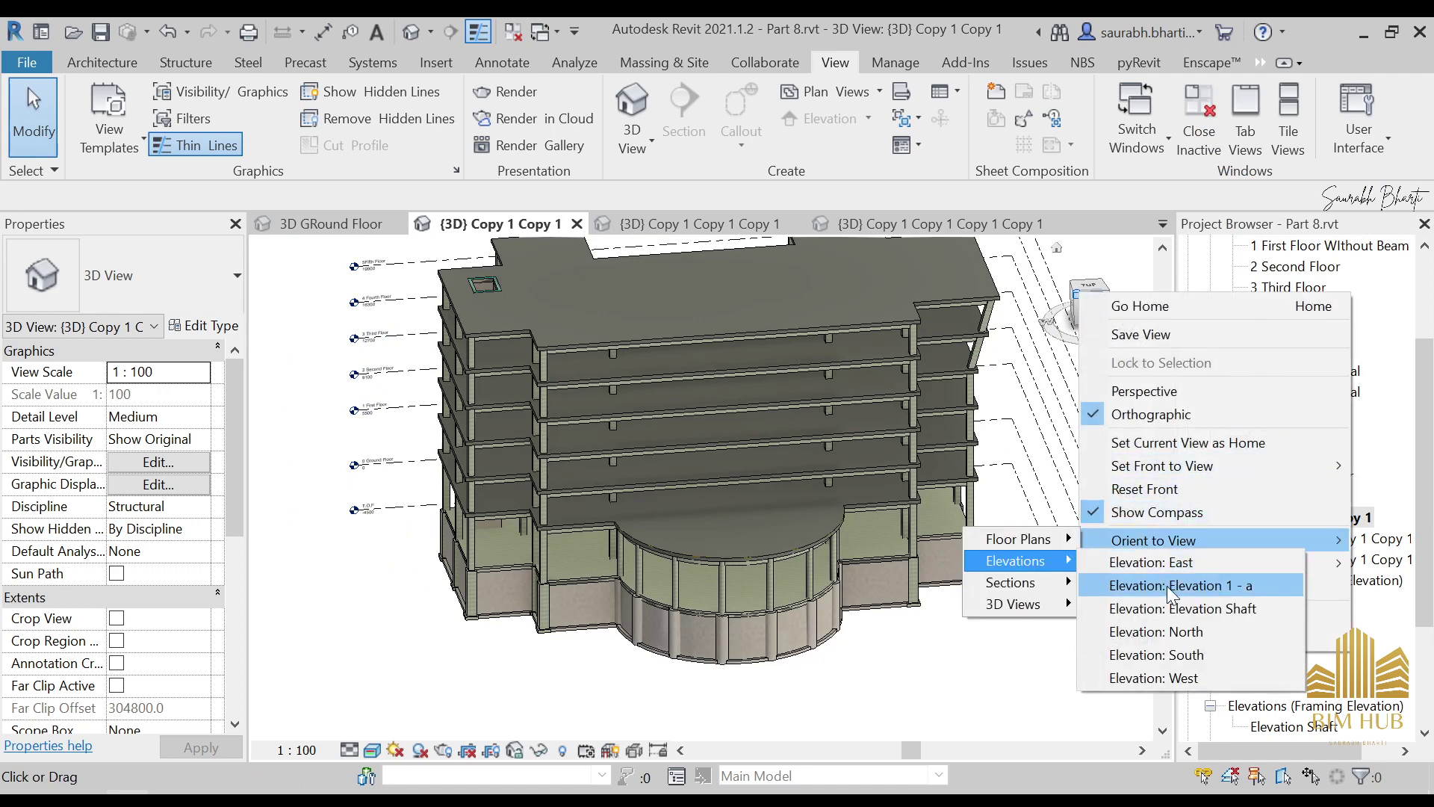
pyautogui.click(1167, 587)
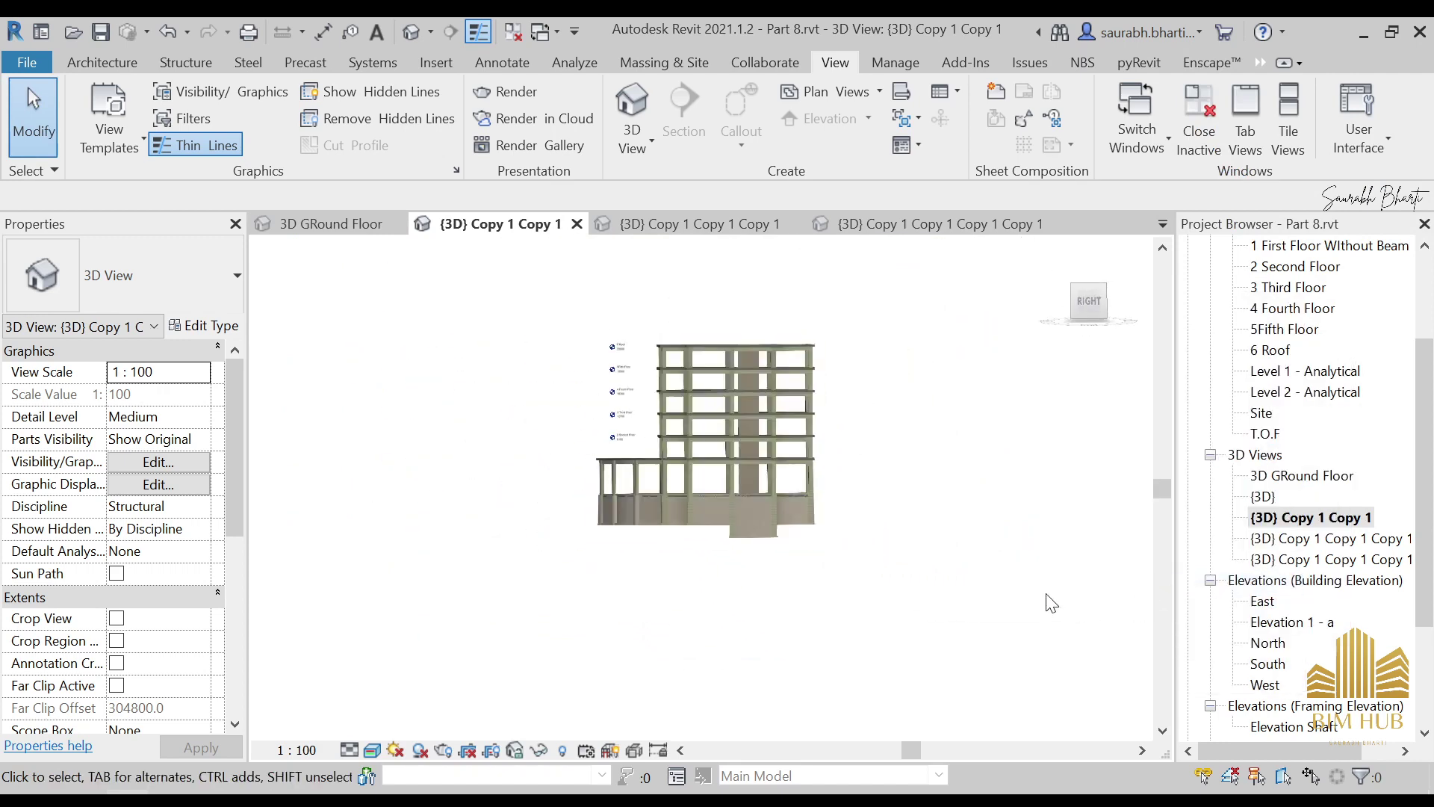
pyautogui.scroll(2, 659, 460)
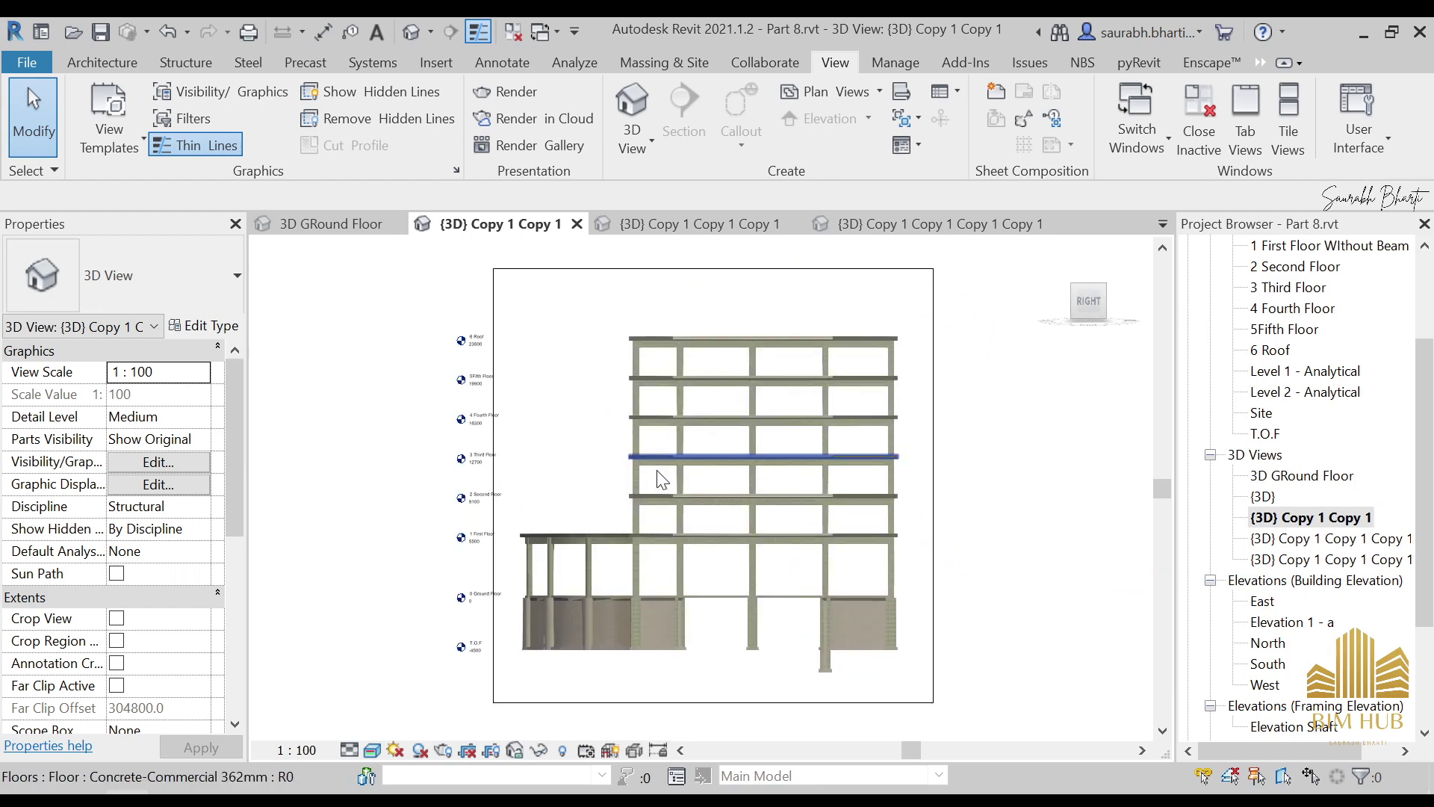
pyautogui.scroll(-1, 658, 471)
pyautogui.scroll(1, 1317, 404)
pyautogui.scroll(2, 1321, 406)
pyautogui.keyDown('shift'); pyautogui.moveTo(620, 695); pyautogui.dragTo(1137, 298, button='middle'); pyautogui.keyUp('shift')
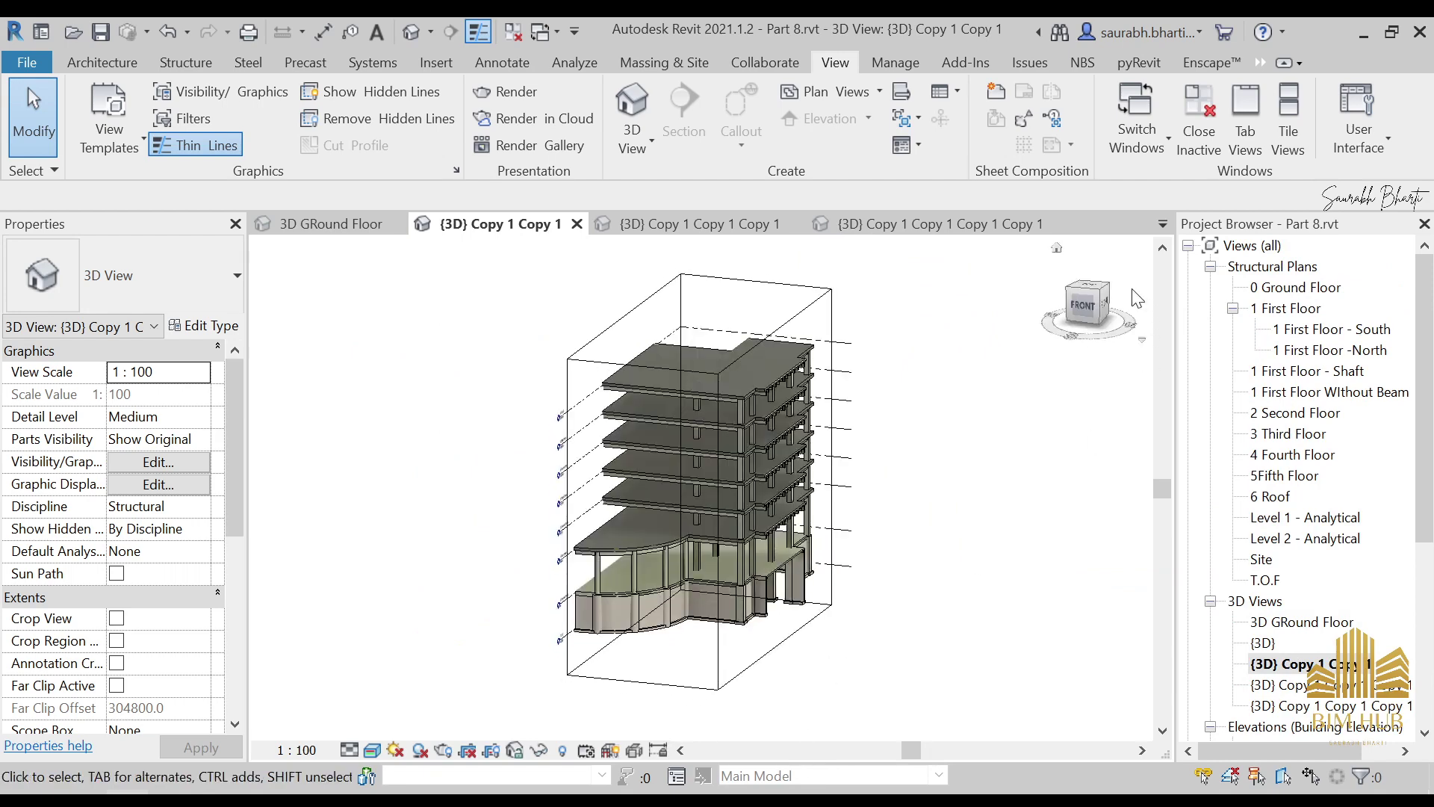
# Orient the {3D} Copy 1 Copy 1 view to Section: Section A-A and orbit around the cut model
pyautogui.rightClick(1104, 295)
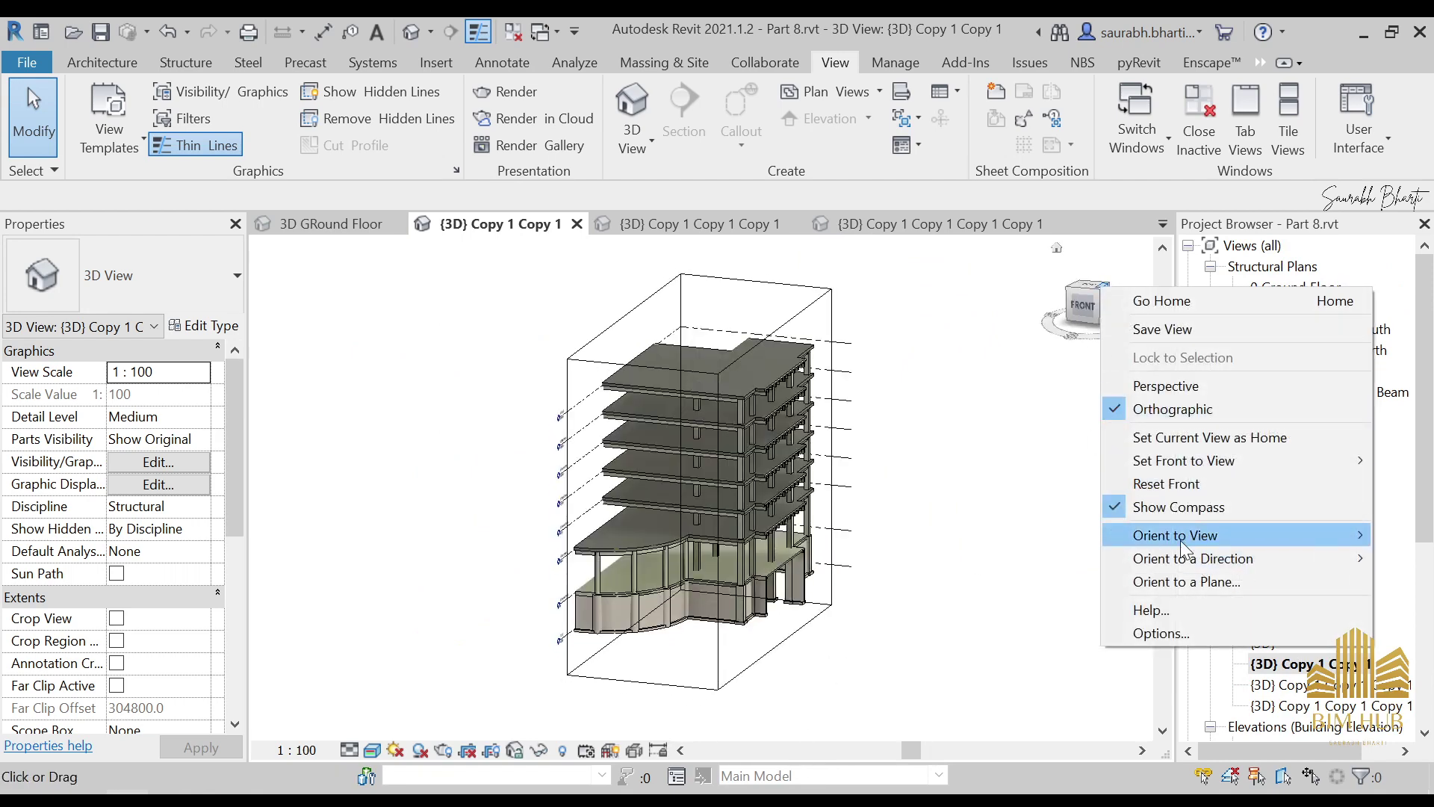
pyautogui.moveTo(1180, 535)
pyautogui.moveTo(1060, 577)
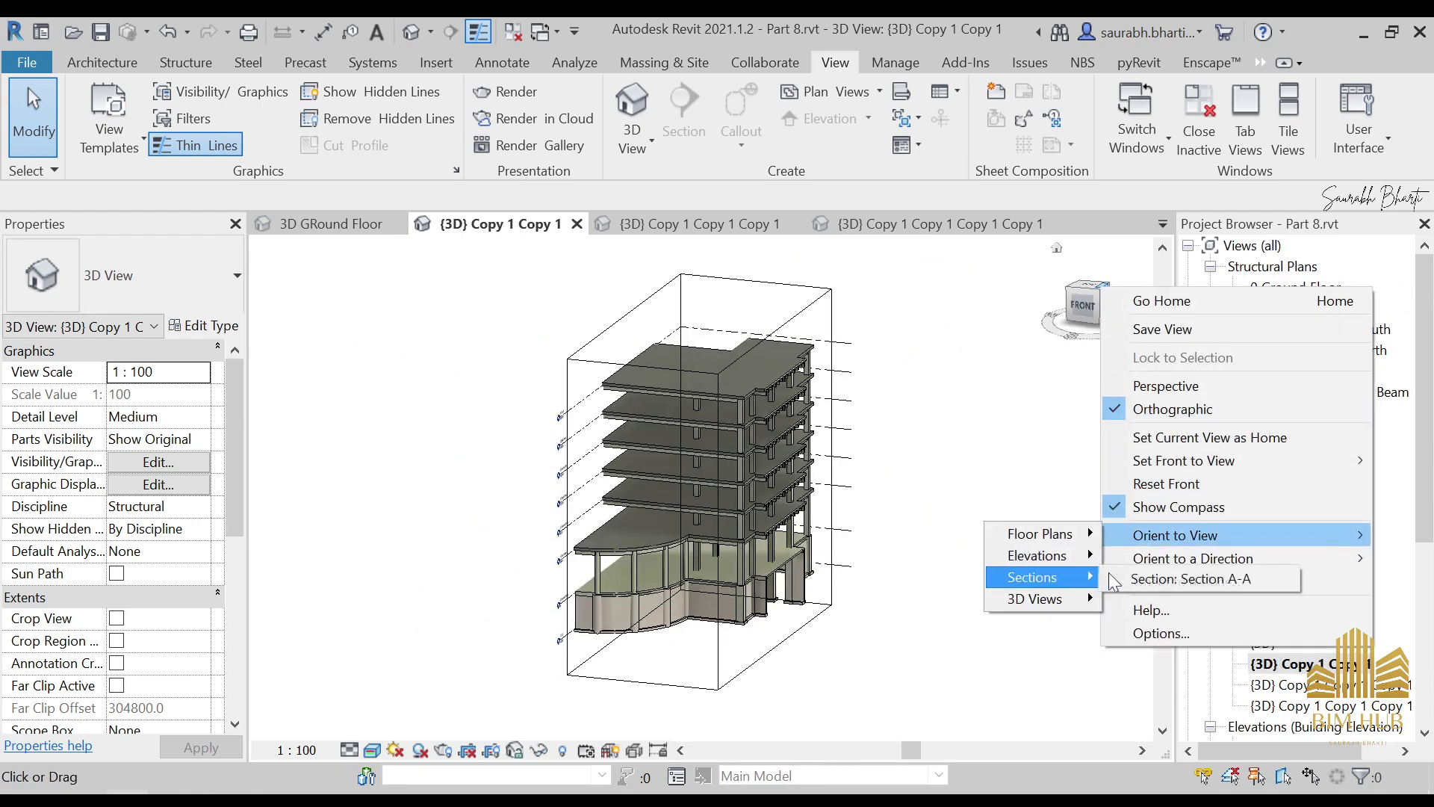
pyautogui.click(1180, 580)
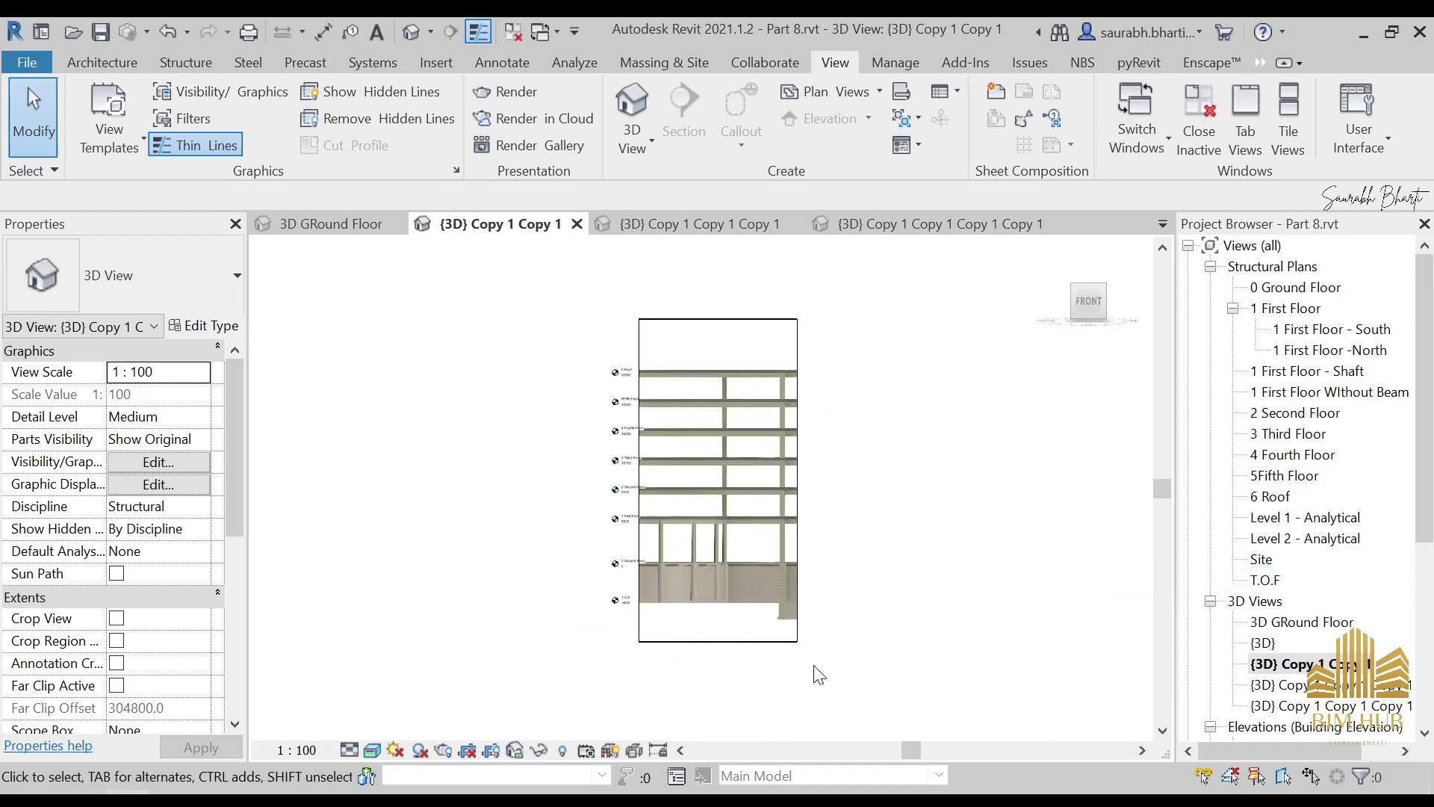
pyautogui.keyDown('shift'); pyautogui.moveTo(819, 674); pyautogui.dragTo(947, 436, button='middle'); pyautogui.keyUp('shift')
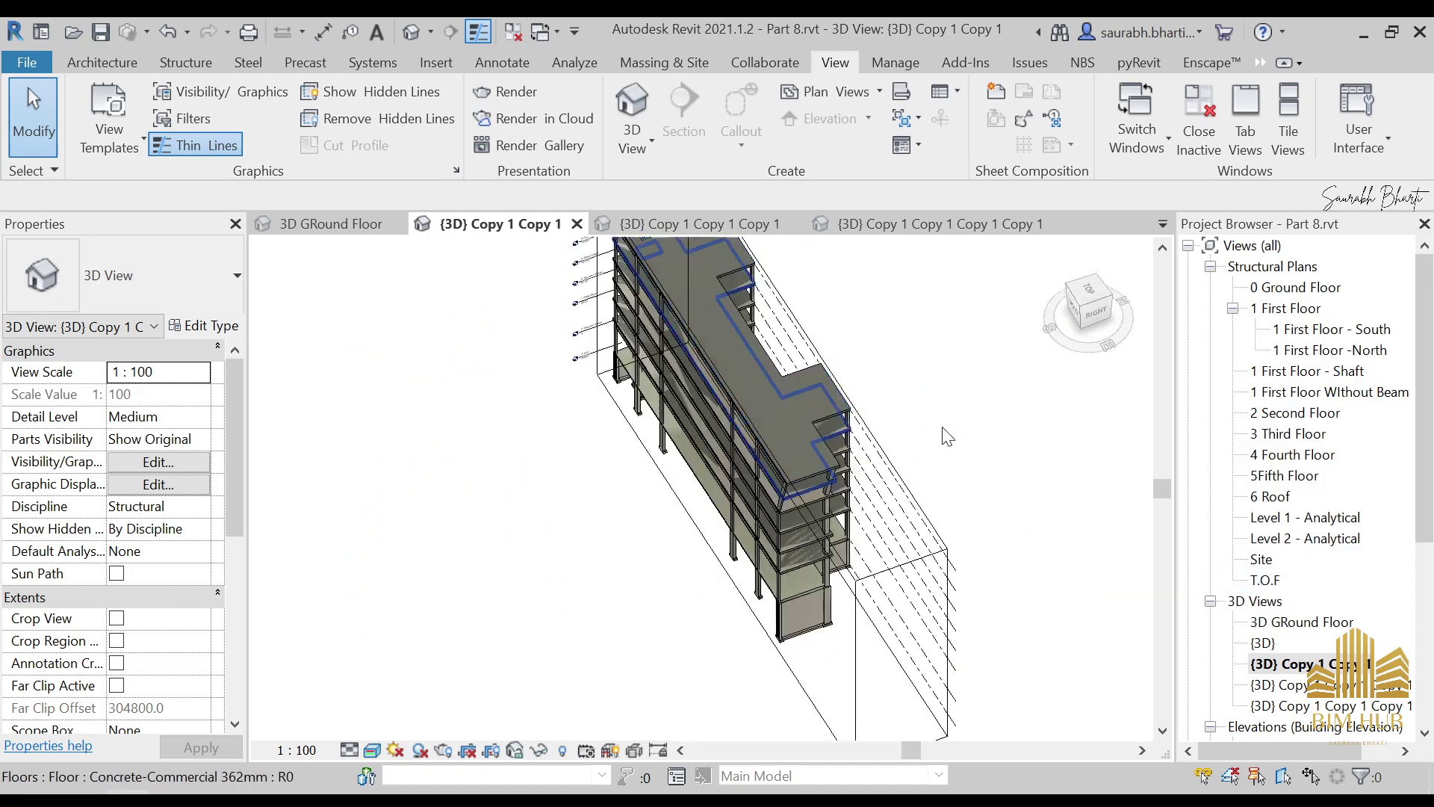
# Select the section box and adjust its east side to sit just beyond the building's sloping end
pyautogui.click(1095, 291)
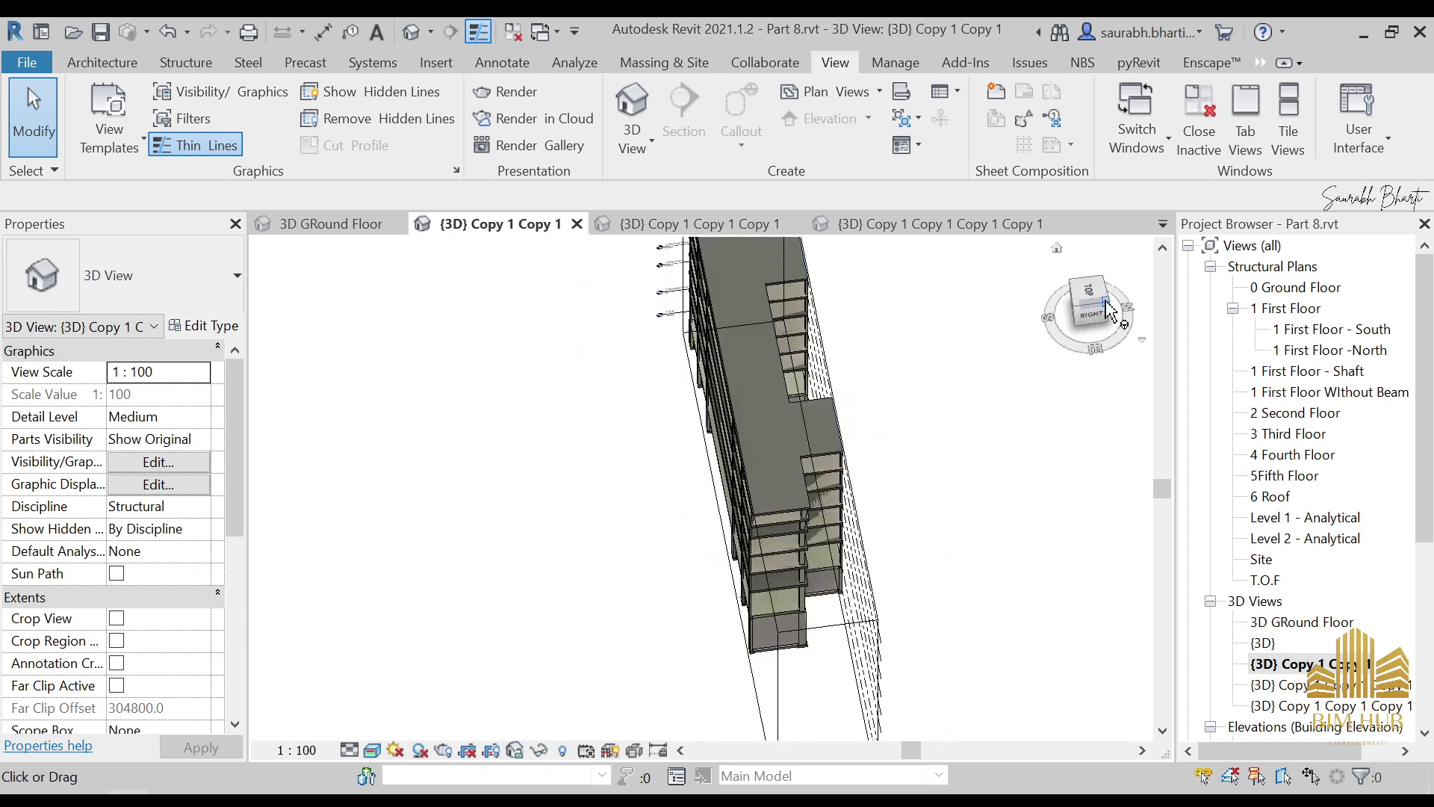
pyautogui.scroll(2, 705, 493)
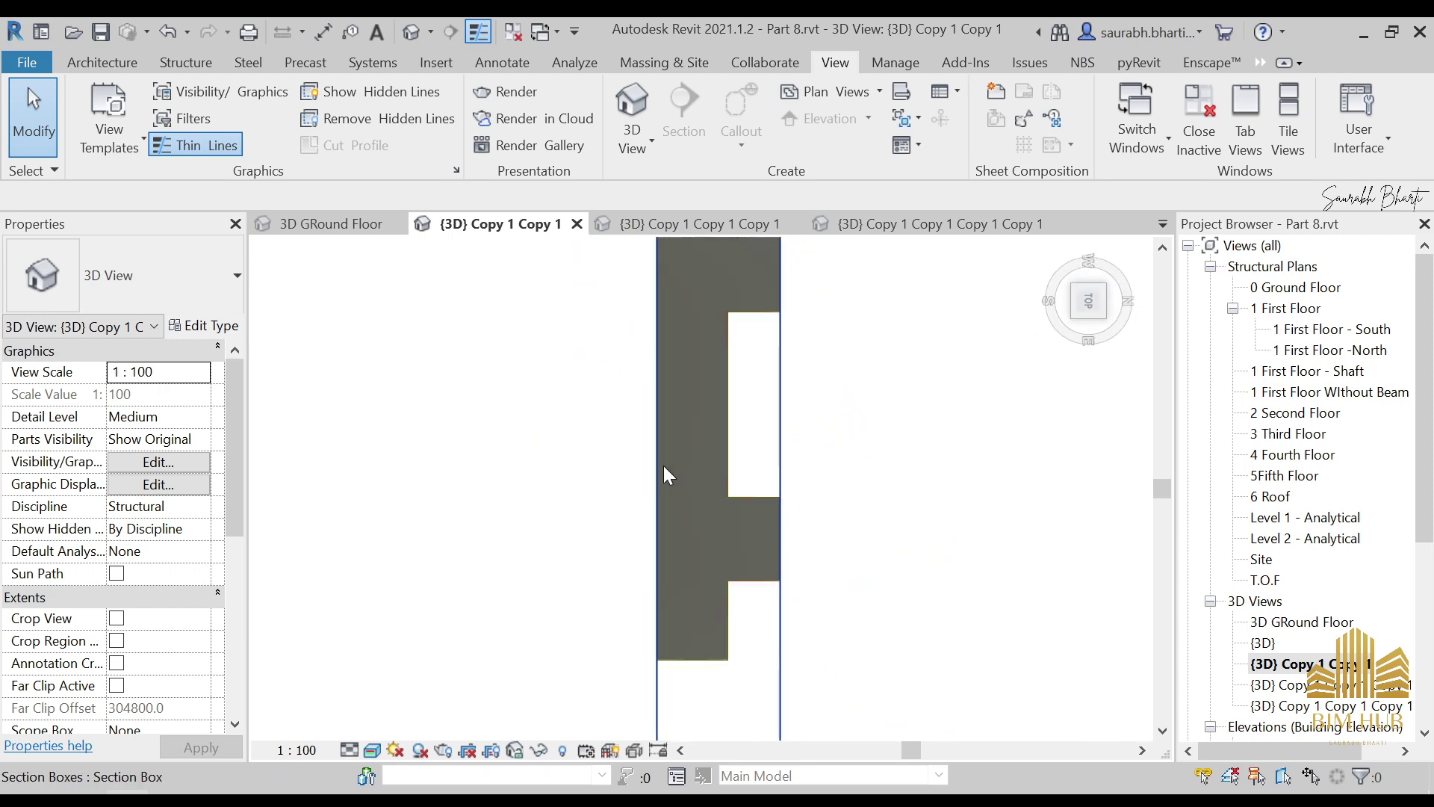
pyautogui.click(655, 464)
pyautogui.keyDown('shift'); pyautogui.moveTo(657, 582); pyautogui.dragTo(620, 382, button='middle'); pyautogui.keyUp('shift')
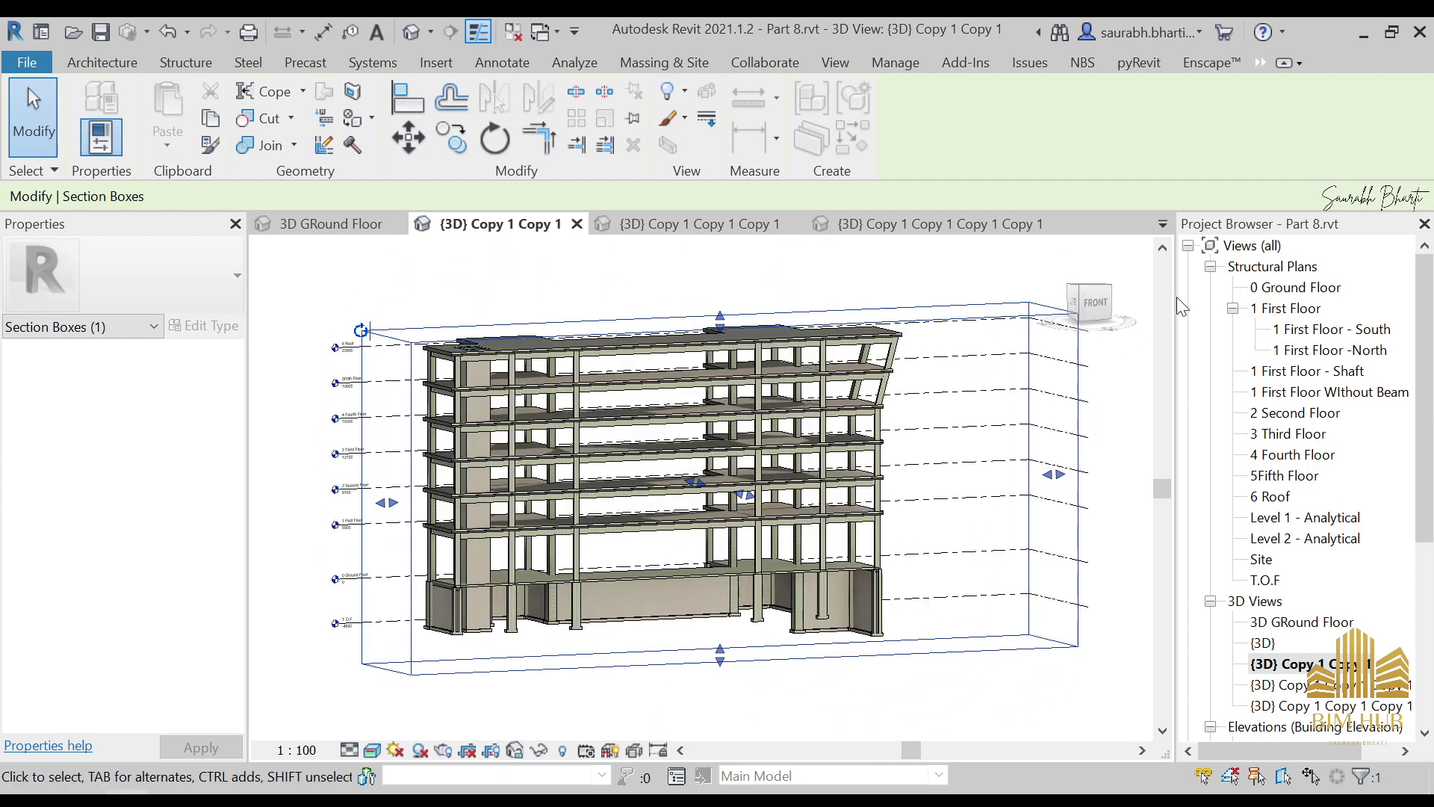
pyautogui.click(1102, 304)
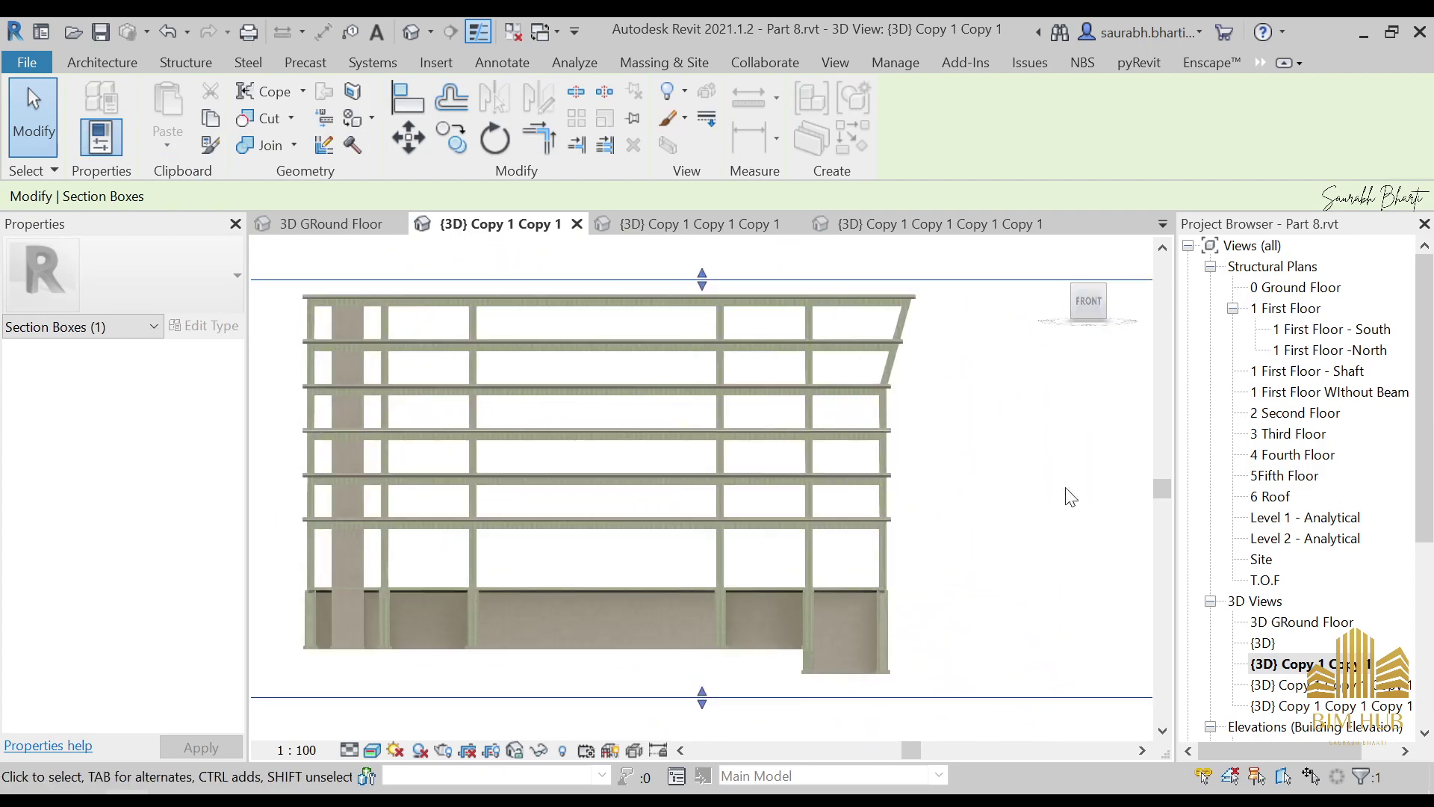
pyautogui.moveTo(1085, 490); pyautogui.dragTo(1037, 488)
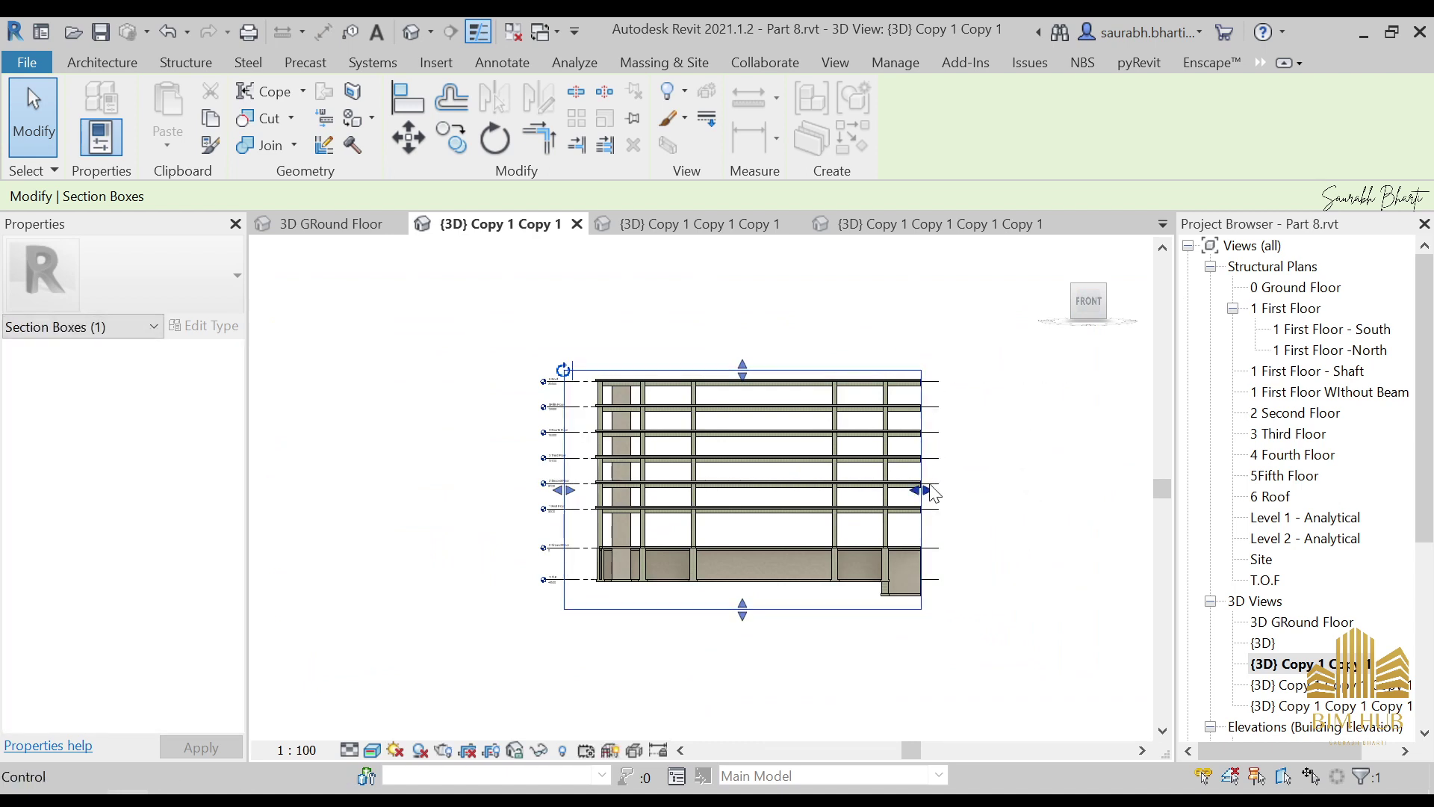
pyautogui.moveTo(927, 491); pyautogui.dragTo(979, 489)
# Rename the {3D} Copy 1 Copy 1 view as Section A-A
pyautogui.click(1246, 667)
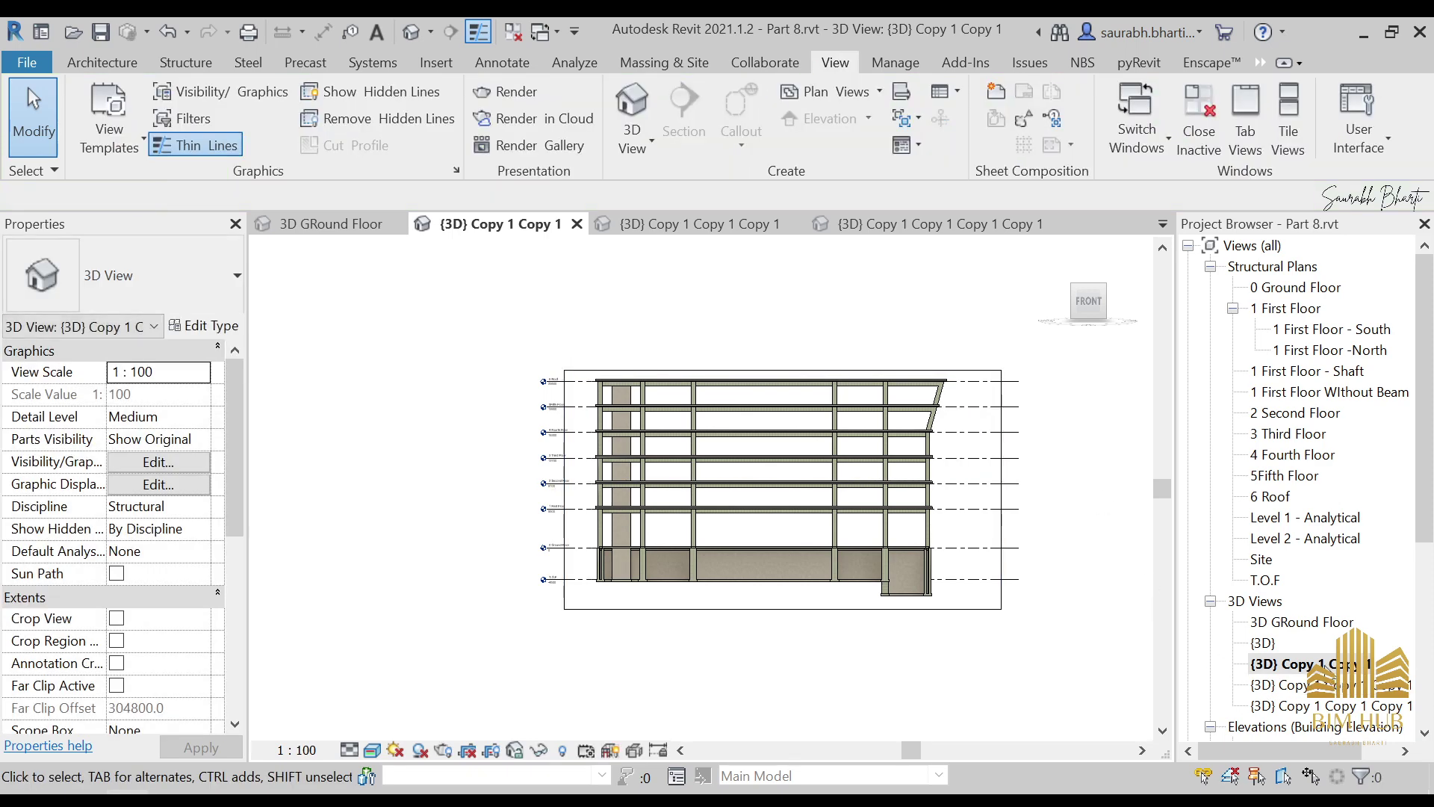
pyautogui.rightClick(1246, 667)
pyautogui.click(1088, 396)
pyautogui.keyDown('shift'); pyautogui.moveTo(1074, 492); pyautogui.dragTo(1046, 516, button='middle'); pyautogui.keyUp('shift')
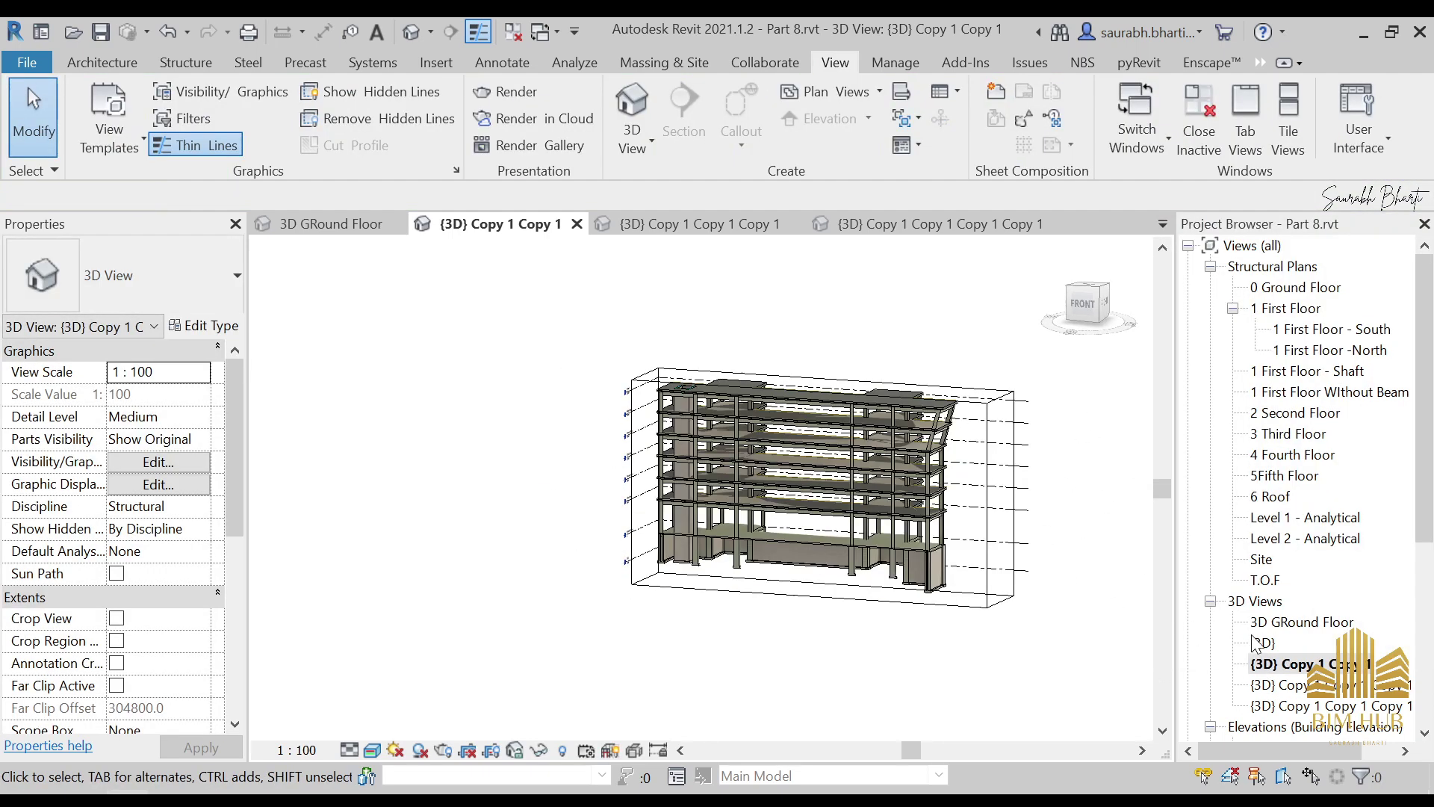
pyautogui.click(1284, 657)
pyautogui.rightClick(1284, 657)
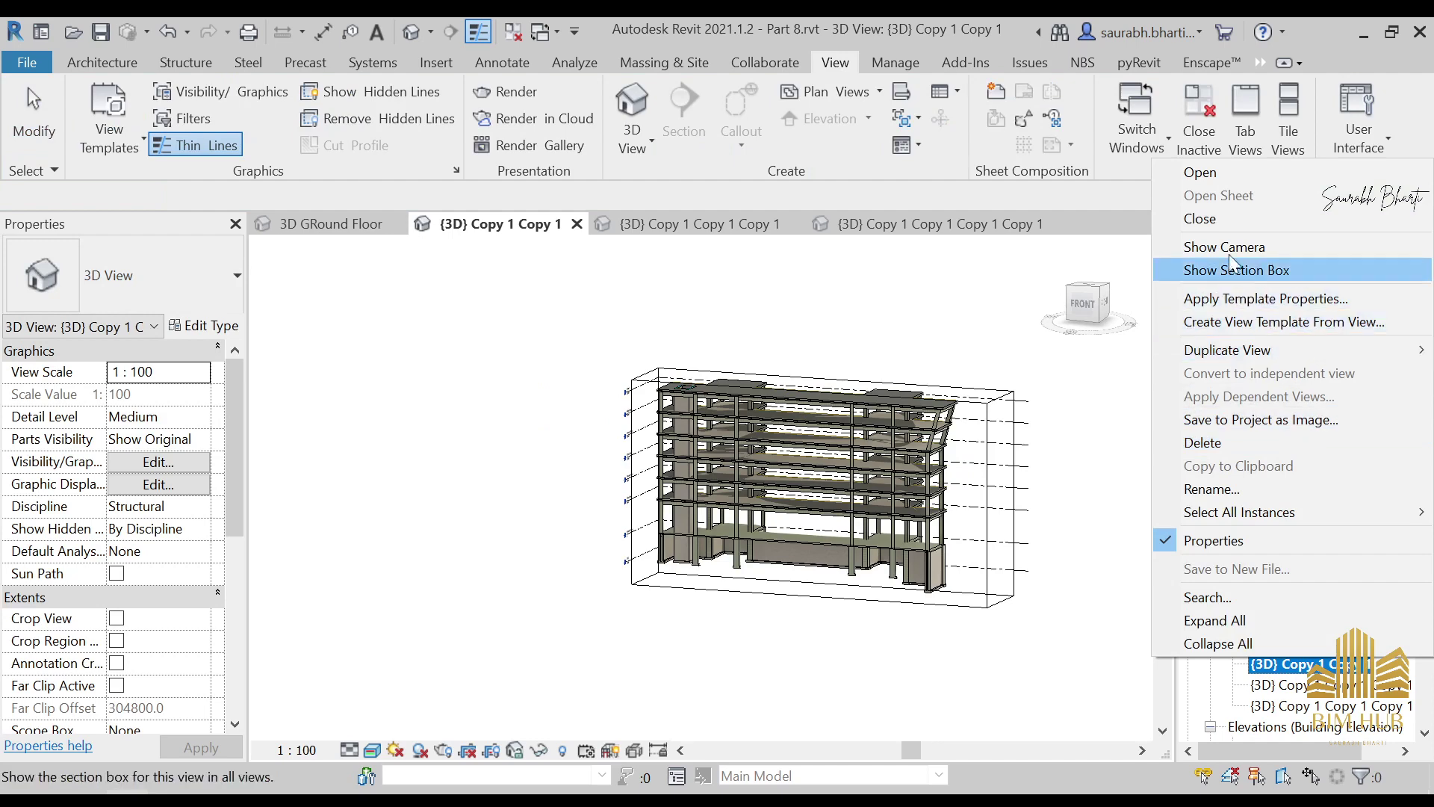
pyautogui.click(1237, 488)
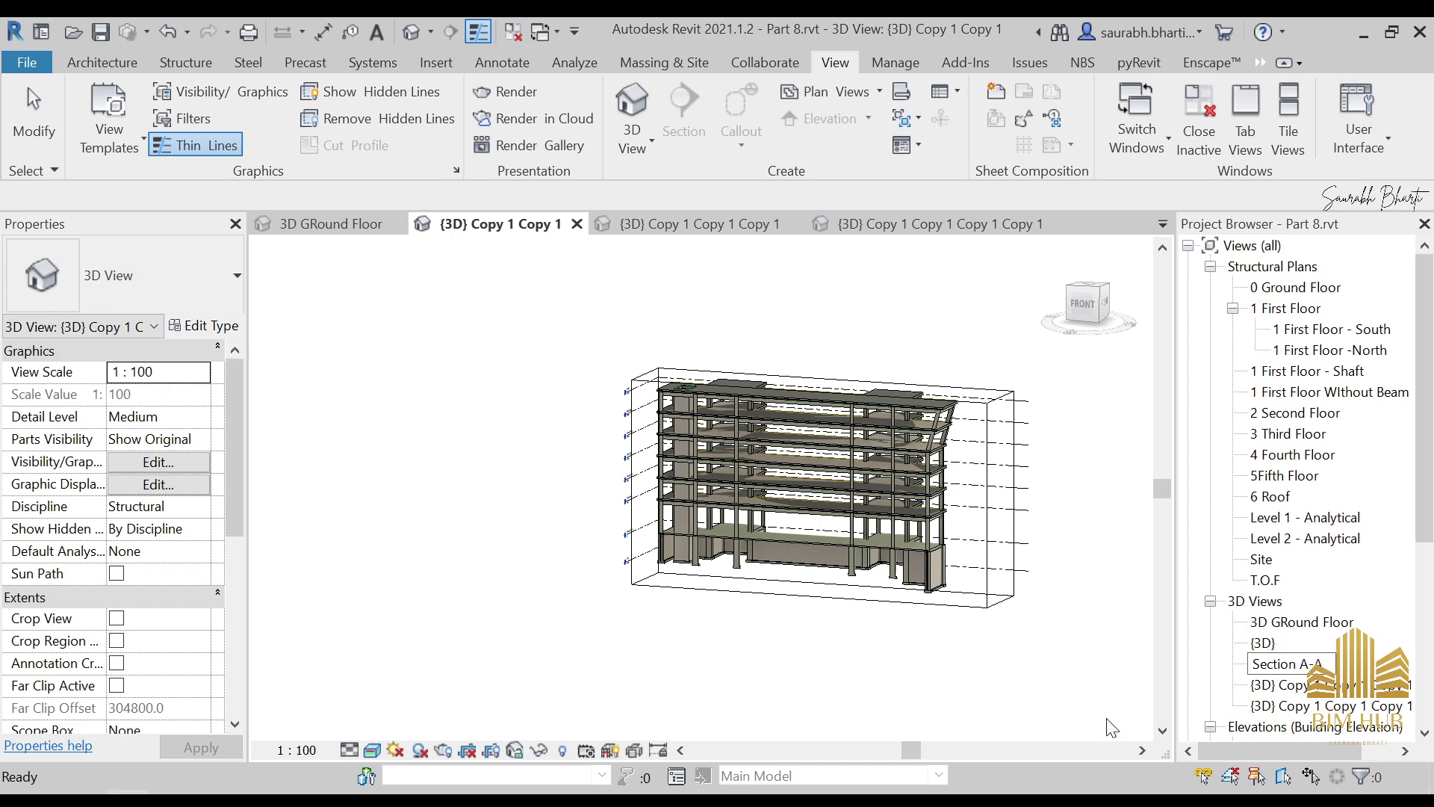
pyautogui.write('Section A-A')
pyautogui.click(1059, 701)
pyautogui.click(1299, 539)
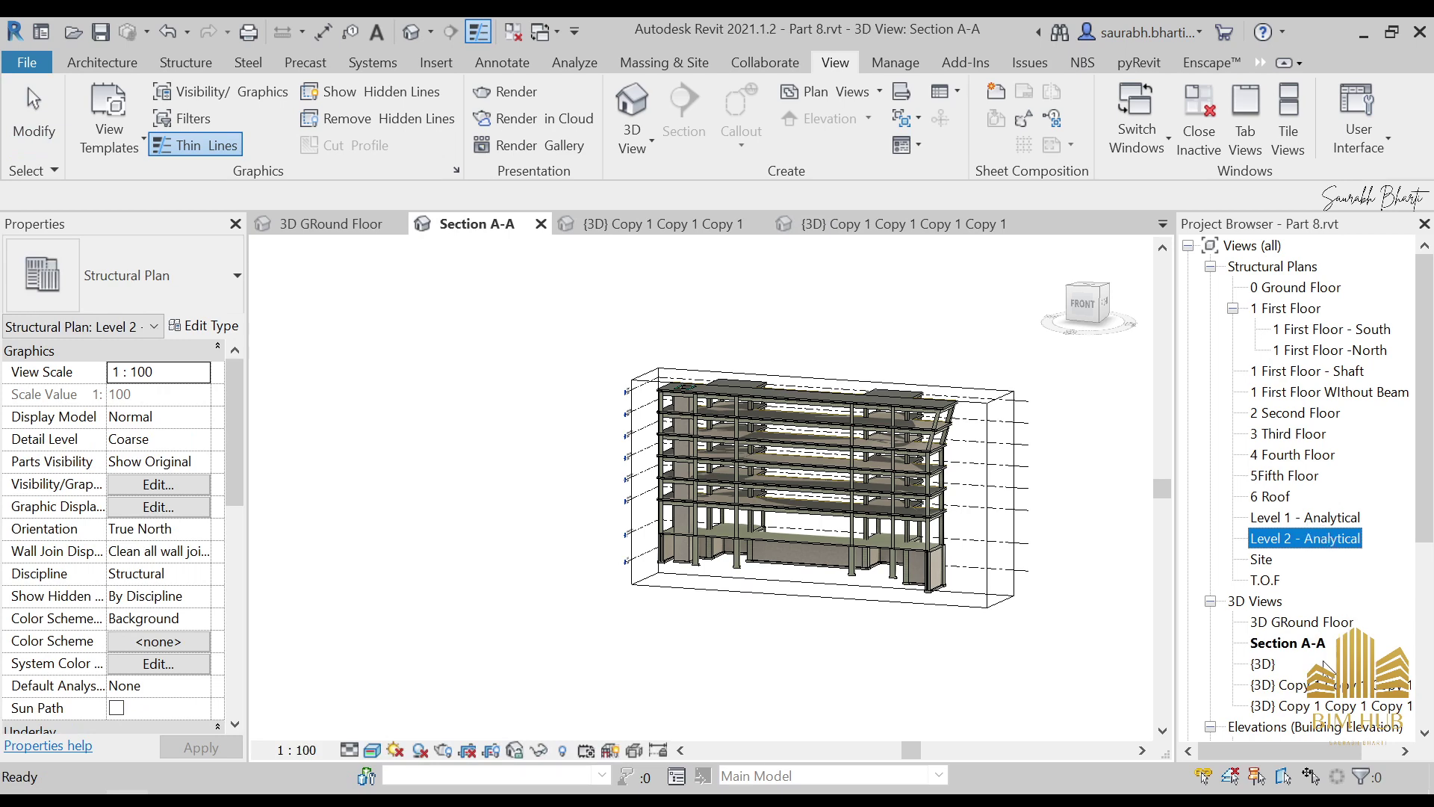
pyautogui.click(1286, 643)
pyautogui.scroll(-1, 1054, 611)
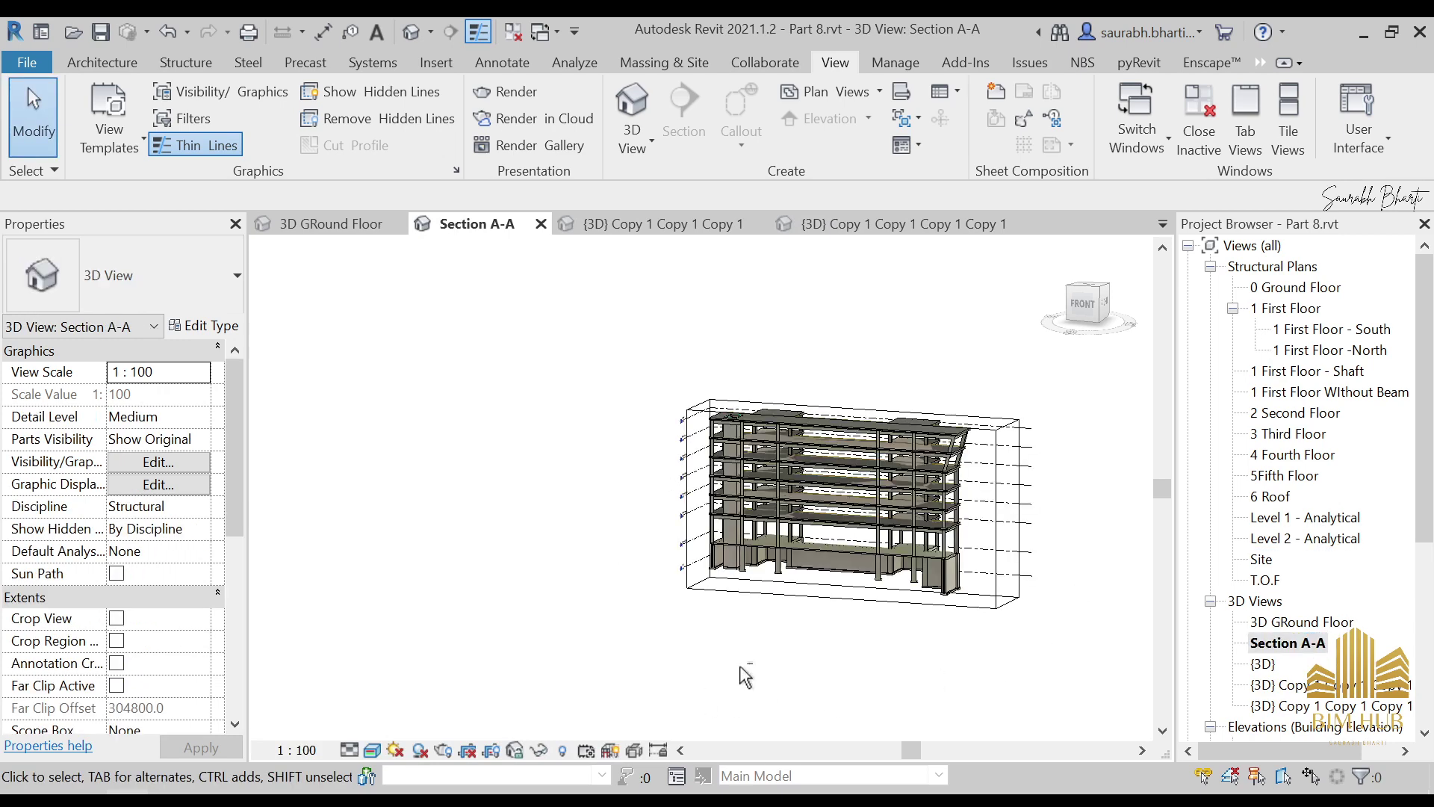
pyautogui.keyDown('shift'); pyautogui.moveTo(994, 635); pyautogui.dragTo(978, 641, button='middle'); pyautogui.keyUp('shift')
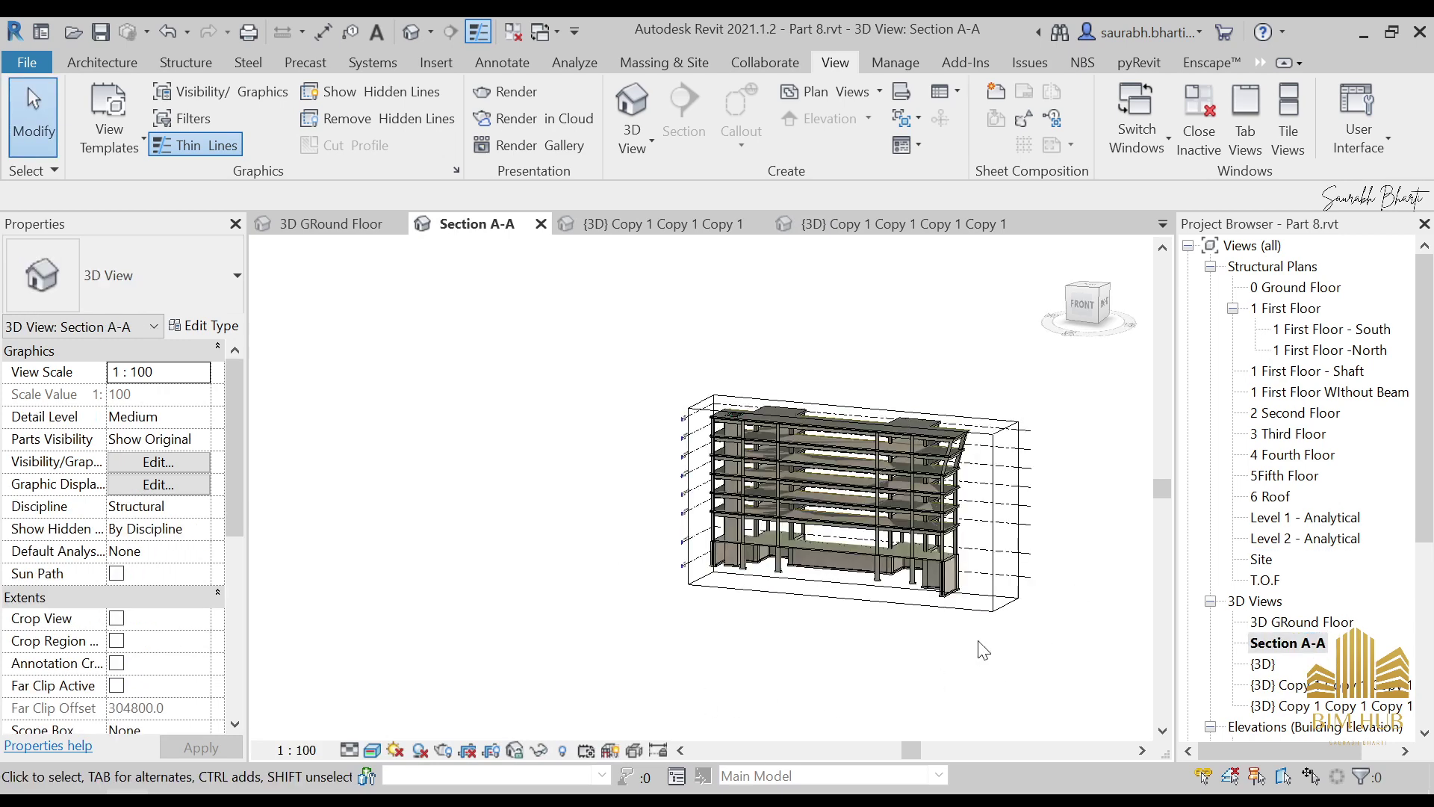
# Open the {3D} Copy 1 Copy 1 Copy 1 view and set it to the front orientation
pyautogui.doubleClick(1326, 687)
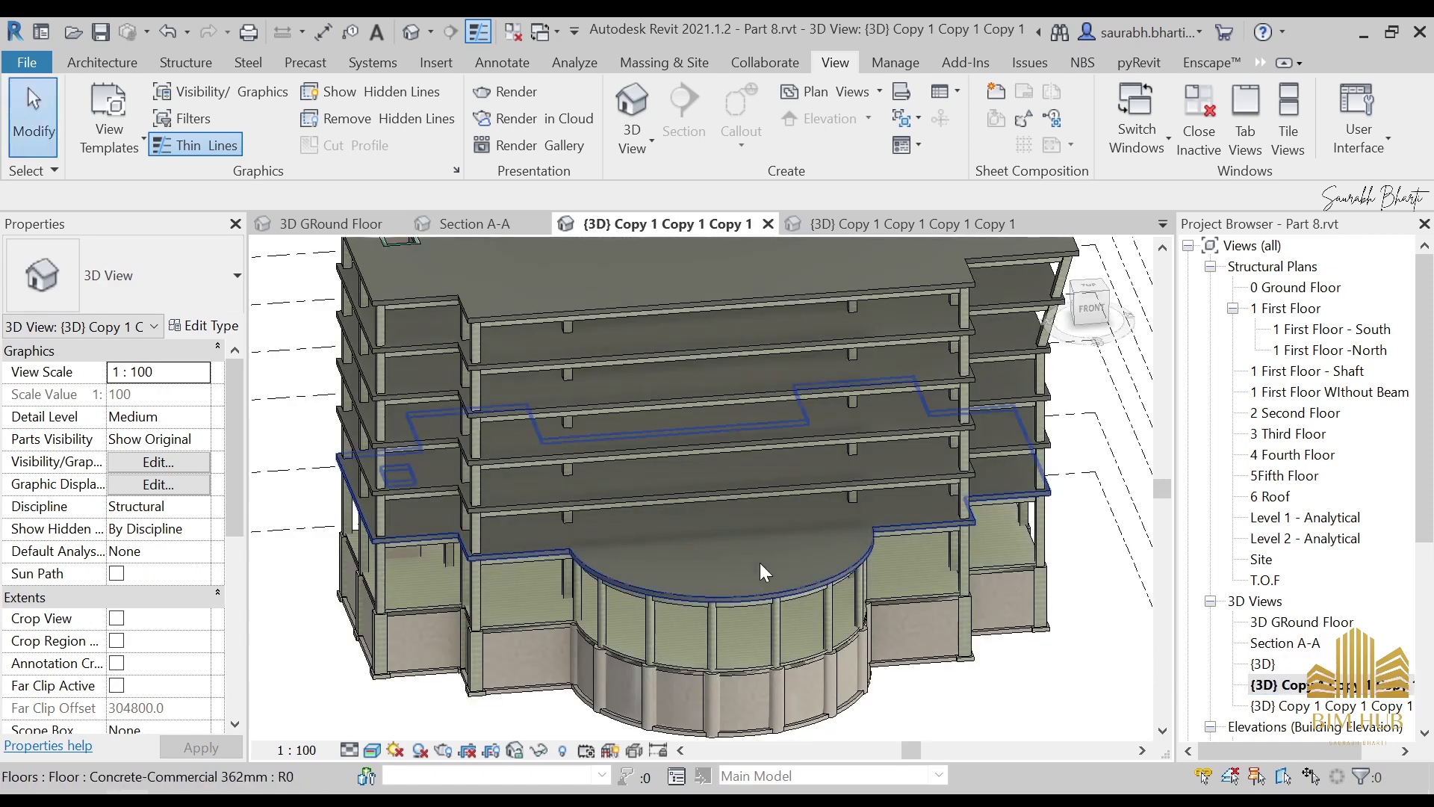
pyautogui.scroll(-4, 760, 564)
pyautogui.moveTo(786, 534)
pyautogui.keyDown('shift'); pyautogui.mouseDown(button='middle')
pyautogui.moveTo(845, 463)
pyautogui.moveTo(850, 482)
pyautogui.mouseUp(button='middle'); pyautogui.keyUp('shift')
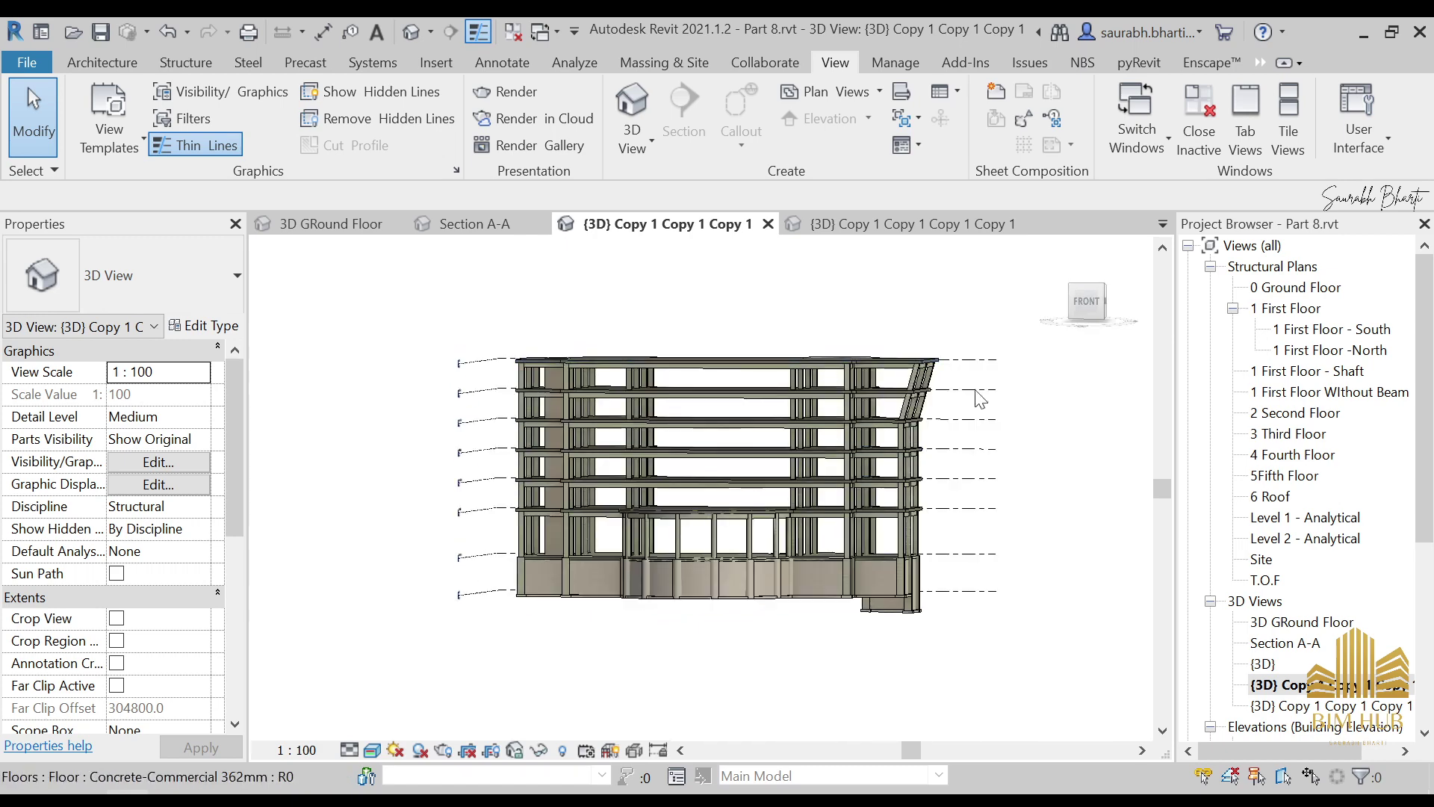
pyautogui.click(1085, 302)
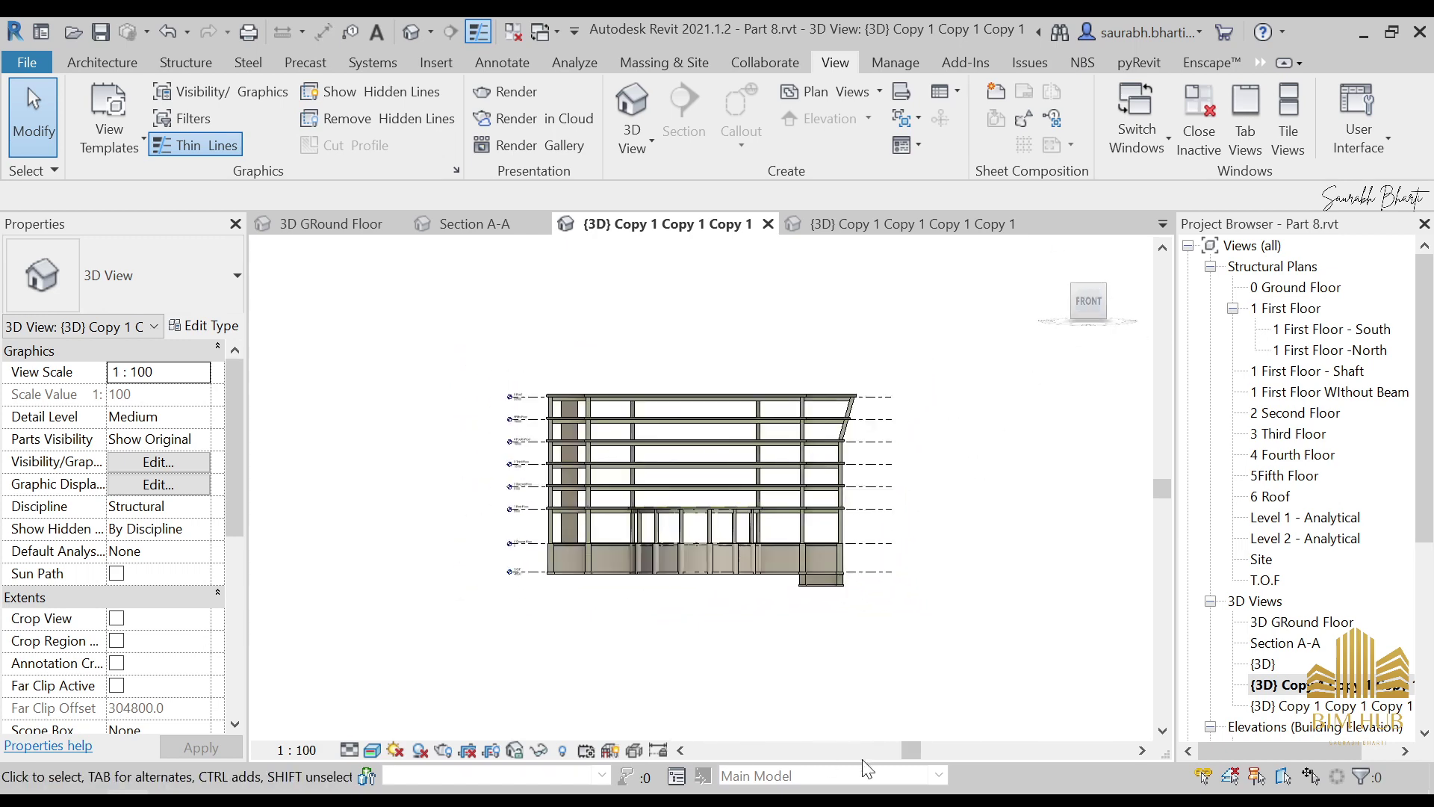
pyautogui.rightClick(1086, 305)
pyautogui.moveTo(1145, 568)
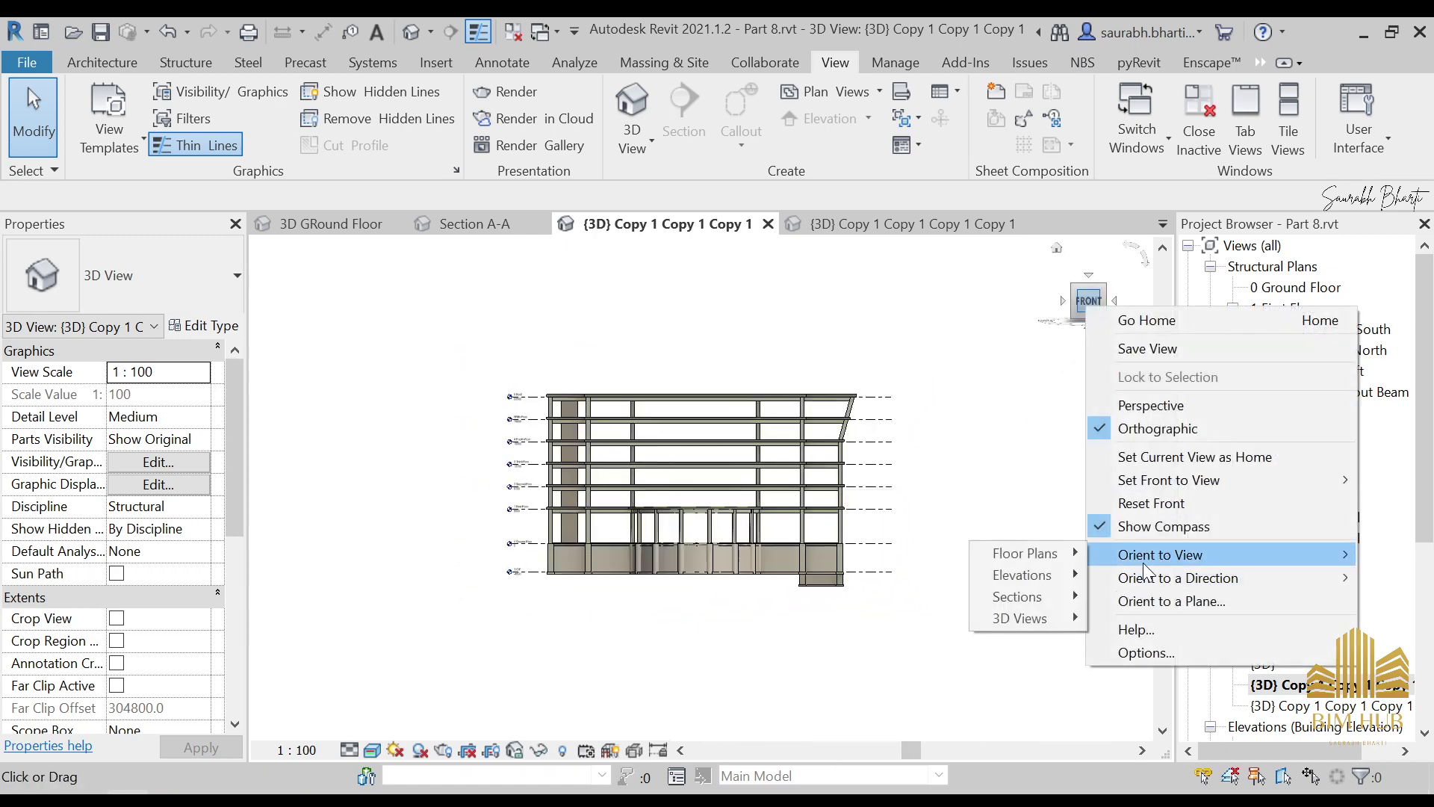
pyautogui.moveTo(1061, 622)
pyautogui.click(1179, 683)
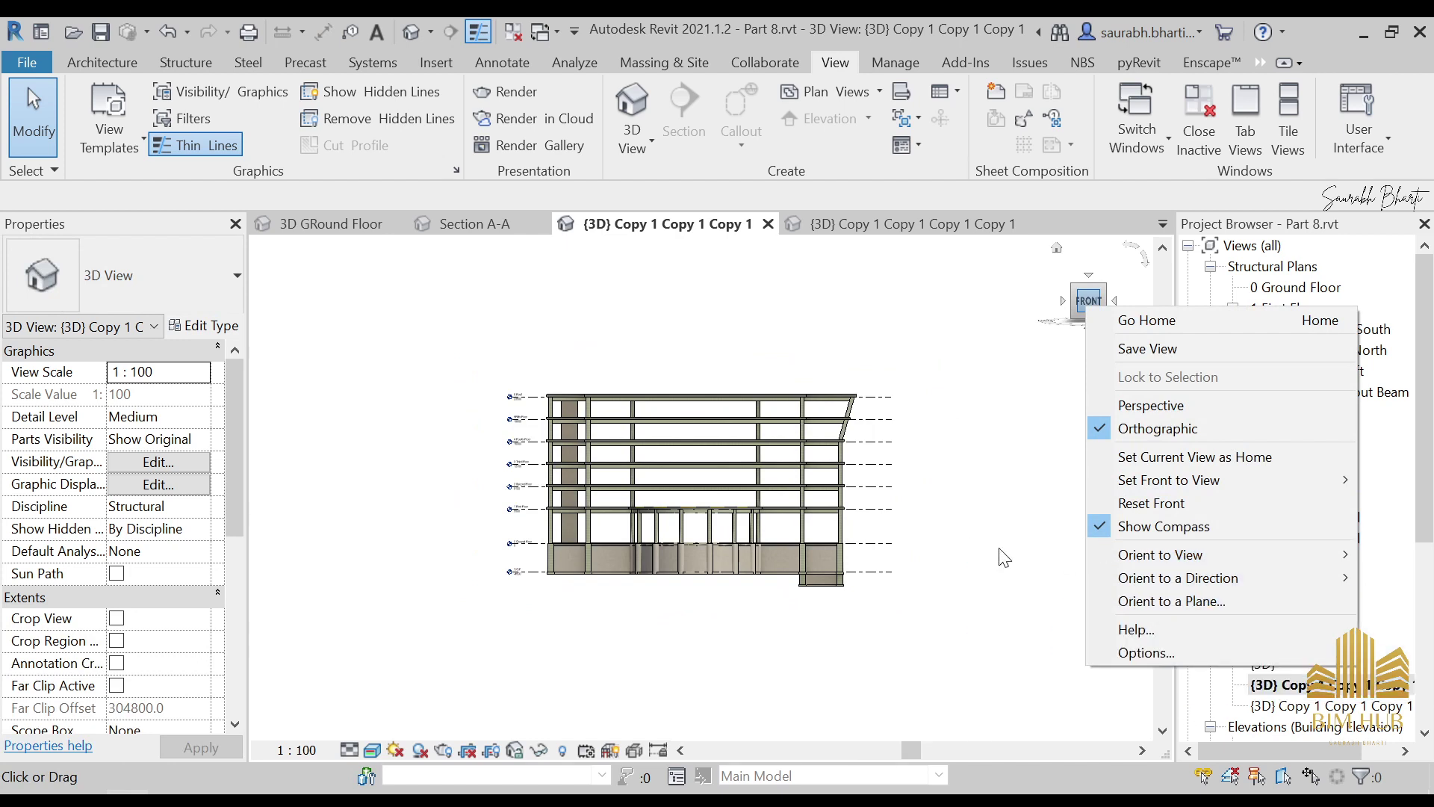
# Turn on the section box for the {3D} Copy 1 Copy 1 Copy 1 view
pyautogui.scroll(2, 413, 588)
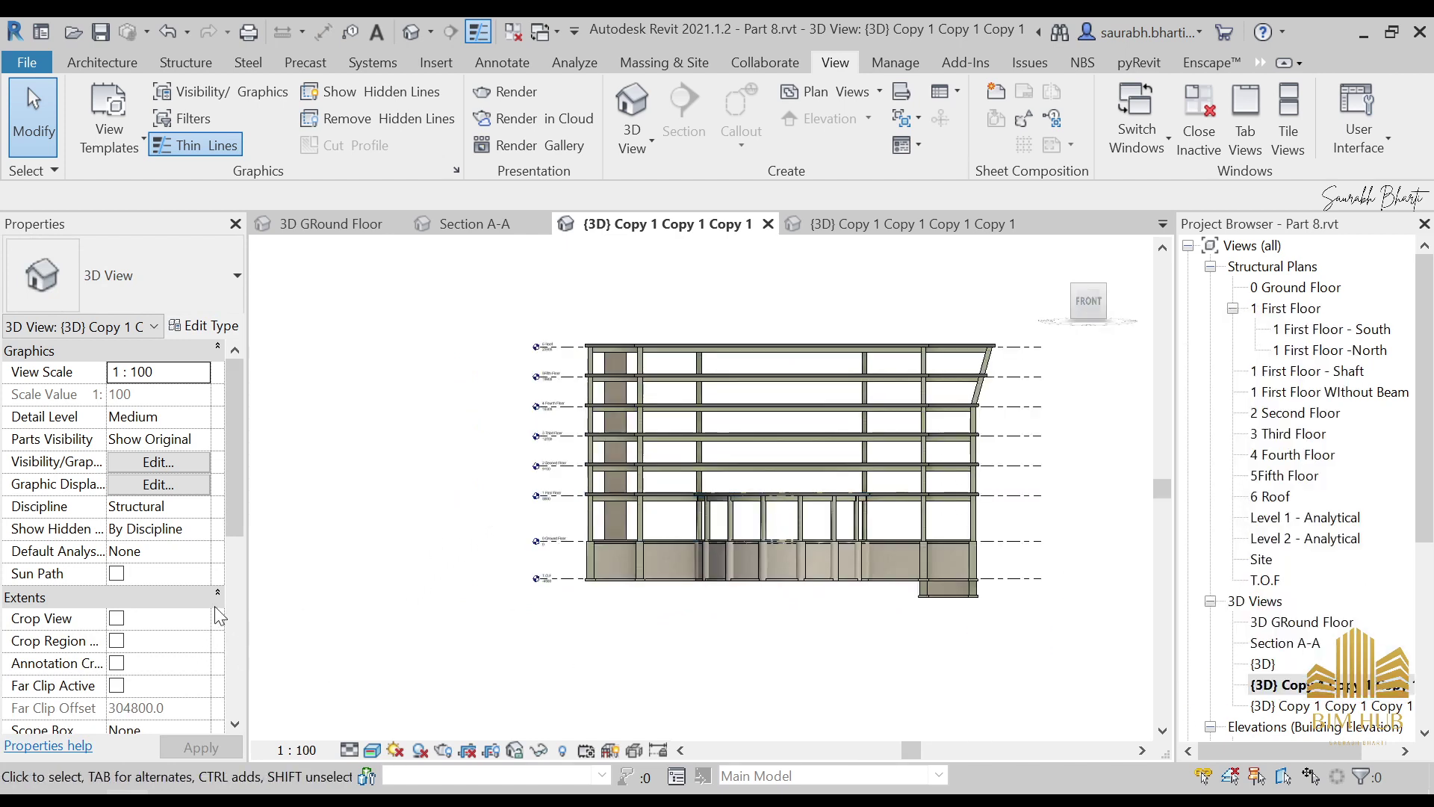
pyautogui.scroll(-2, 310, 570)
pyautogui.scroll(-4, 120, 638)
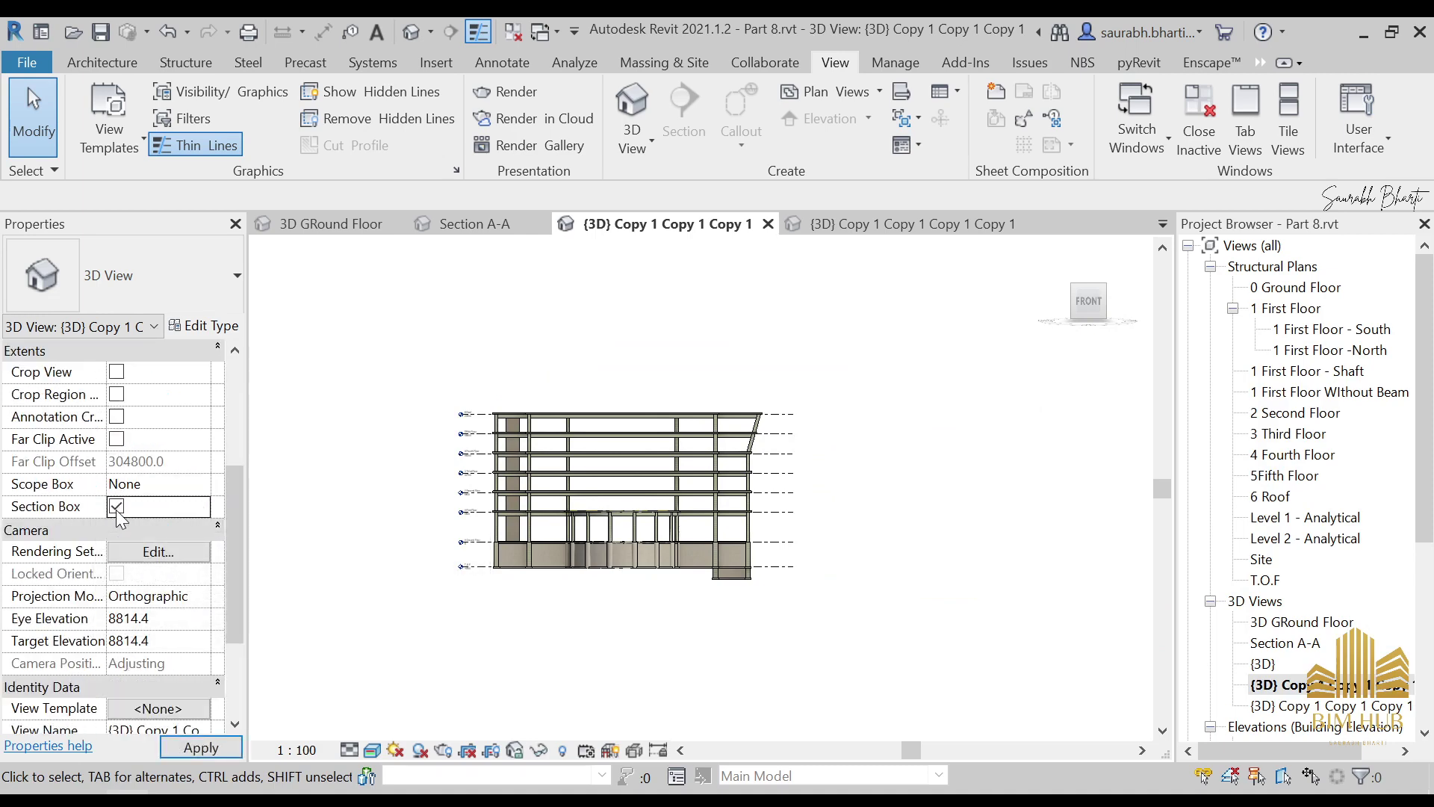
pyautogui.scroll(2, 662, 499)
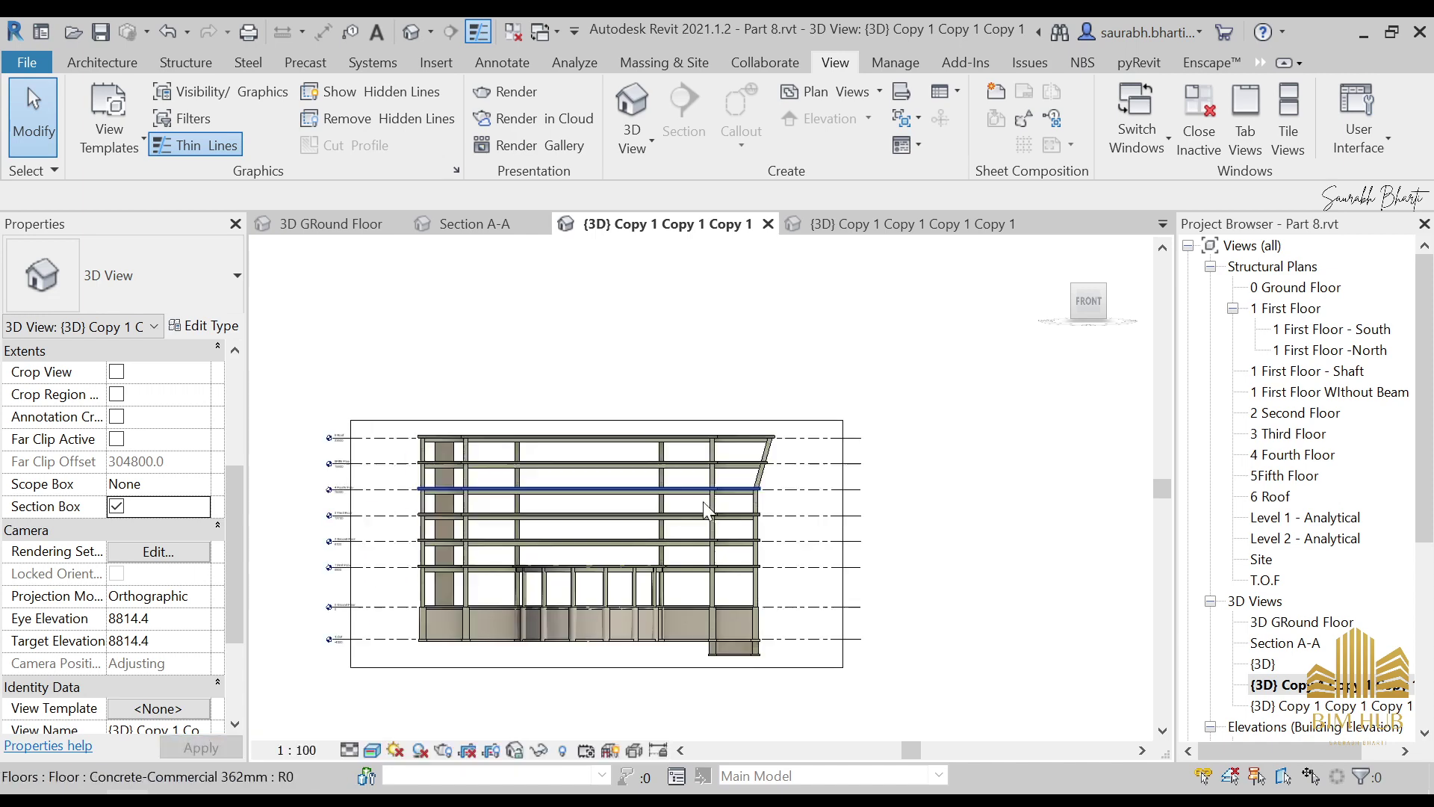
# Select the section box and pull its east side inward to cut off that end of the building
pyautogui.keyDown('shift'); pyautogui.moveTo(704, 506); pyautogui.dragTo(930, 474, button='middle'); pyautogui.keyUp('shift')
pyautogui.click(1008, 560)
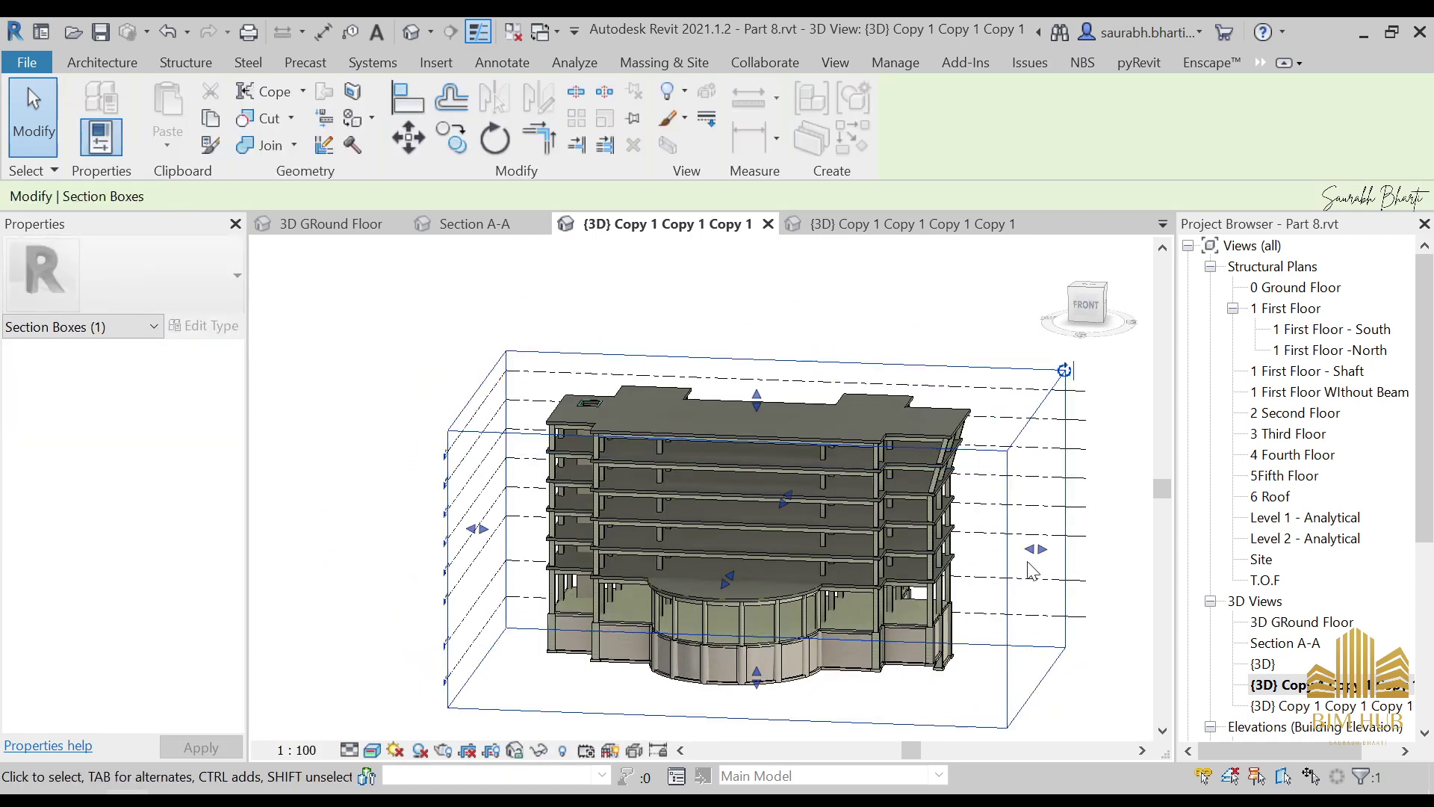
pyautogui.moveTo(1035, 550); pyautogui.dragTo(872, 565)
pyautogui.keyDown('shift'); pyautogui.moveTo(955, 642); pyautogui.dragTo(960, 560, button='middle'); pyautogui.keyUp('shift')
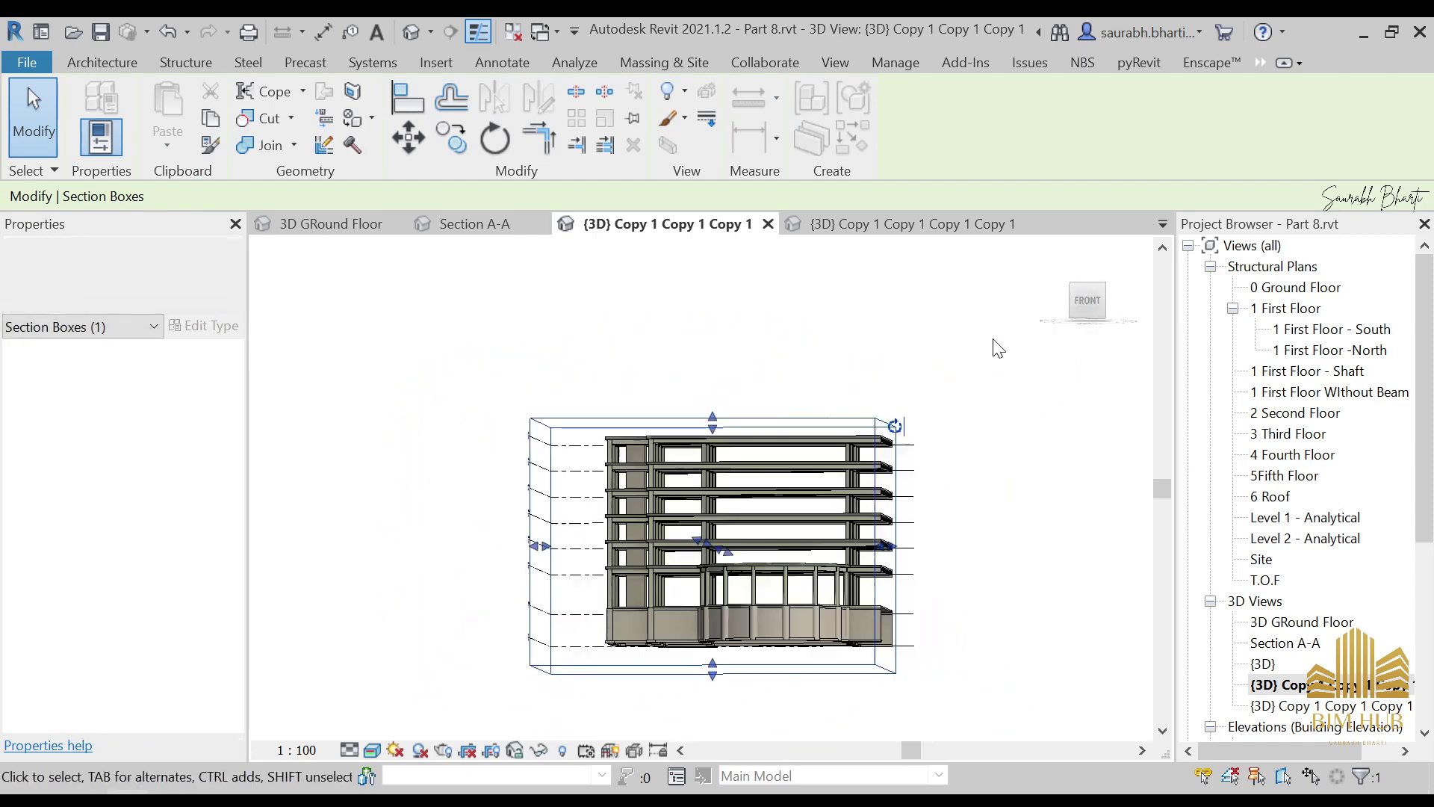
# Lower the section box's top face in two stages, first above the third floor slab, finally below the ground floor slab
pyautogui.click(1085, 300)
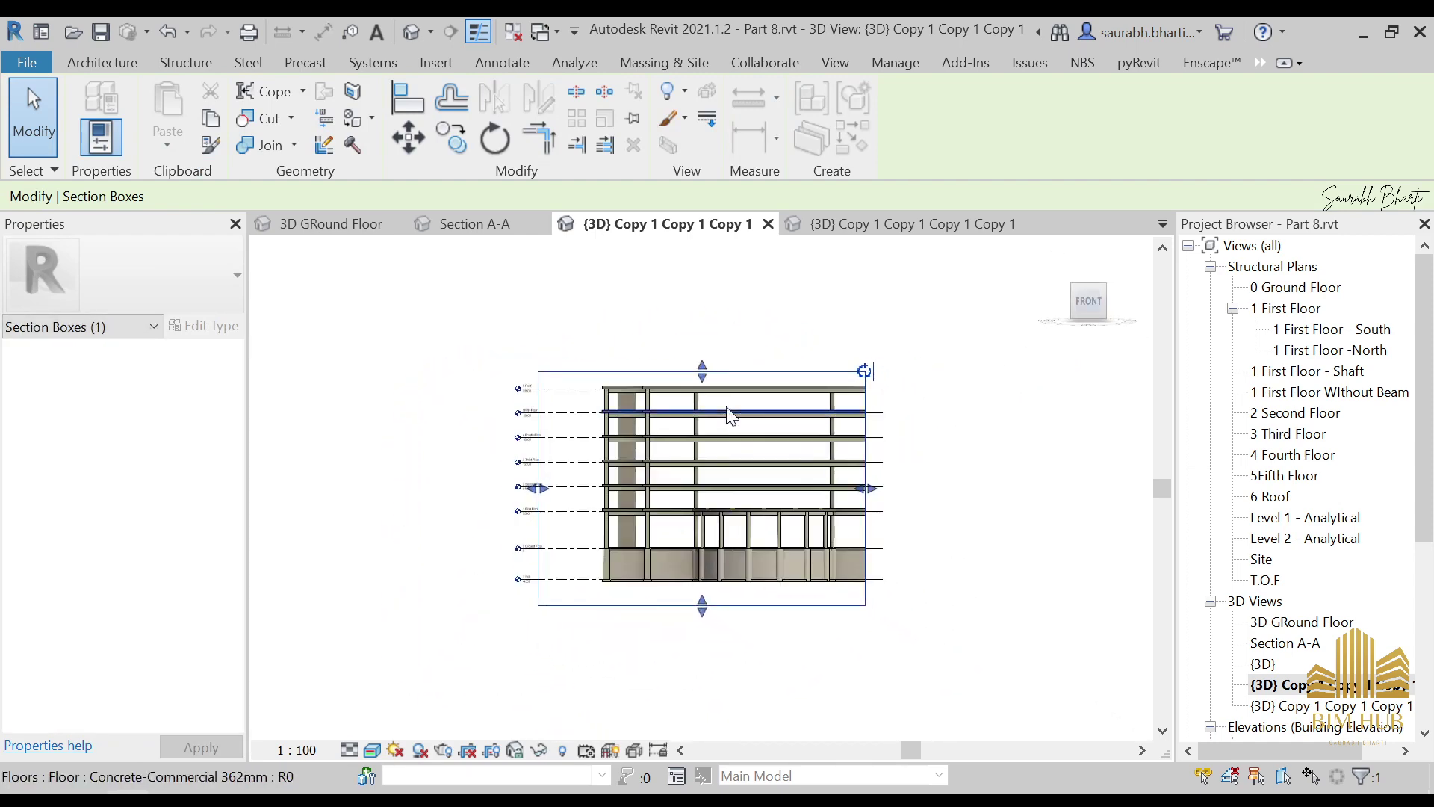
pyautogui.moveTo(707, 381); pyautogui.dragTo(714, 433)
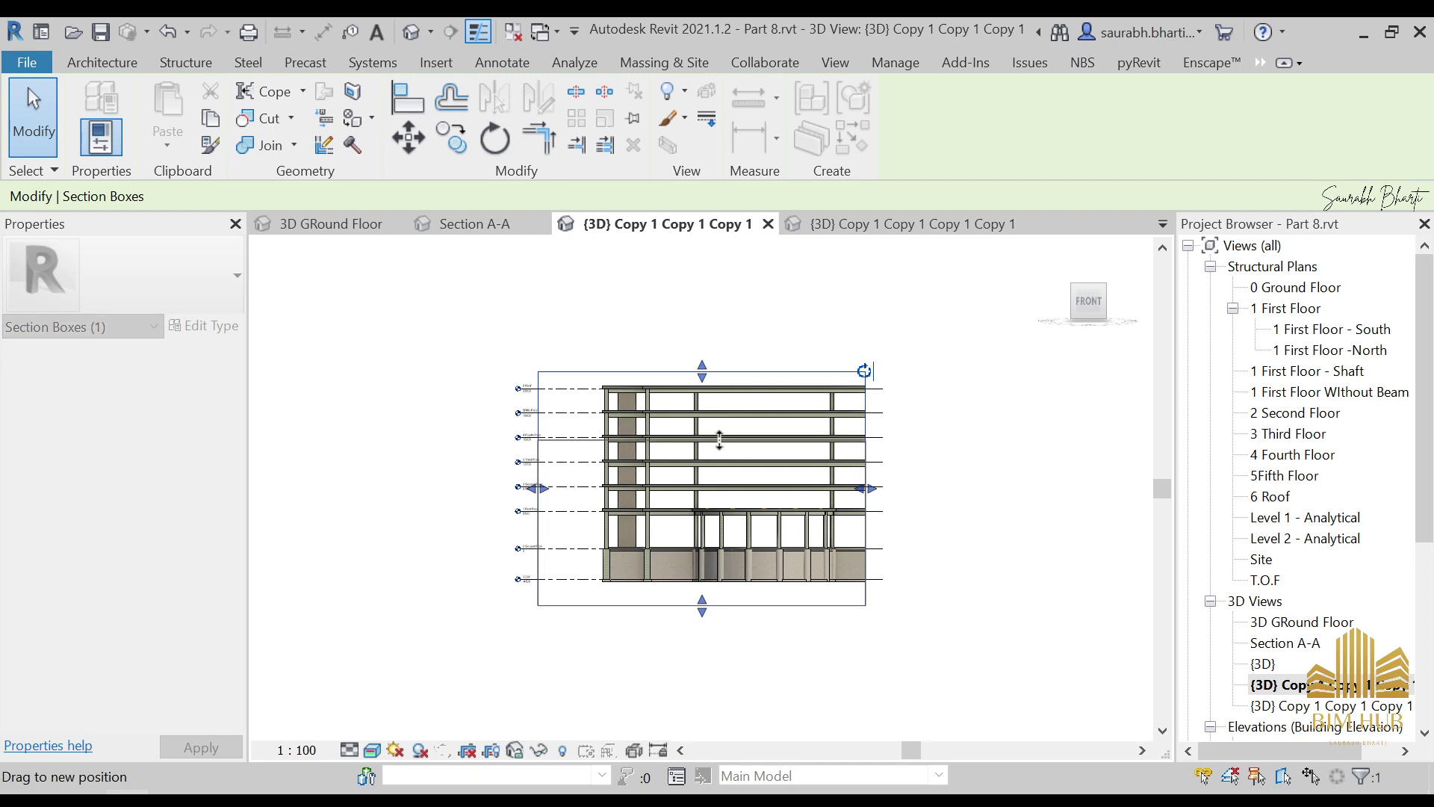
pyautogui.keyDown('shift'); pyautogui.moveTo(942, 511); pyautogui.dragTo(712, 723, button='middle'); pyautogui.keyUp('shift')
pyautogui.scroll(5, 657, 397)
pyautogui.scroll(4, 655, 377)
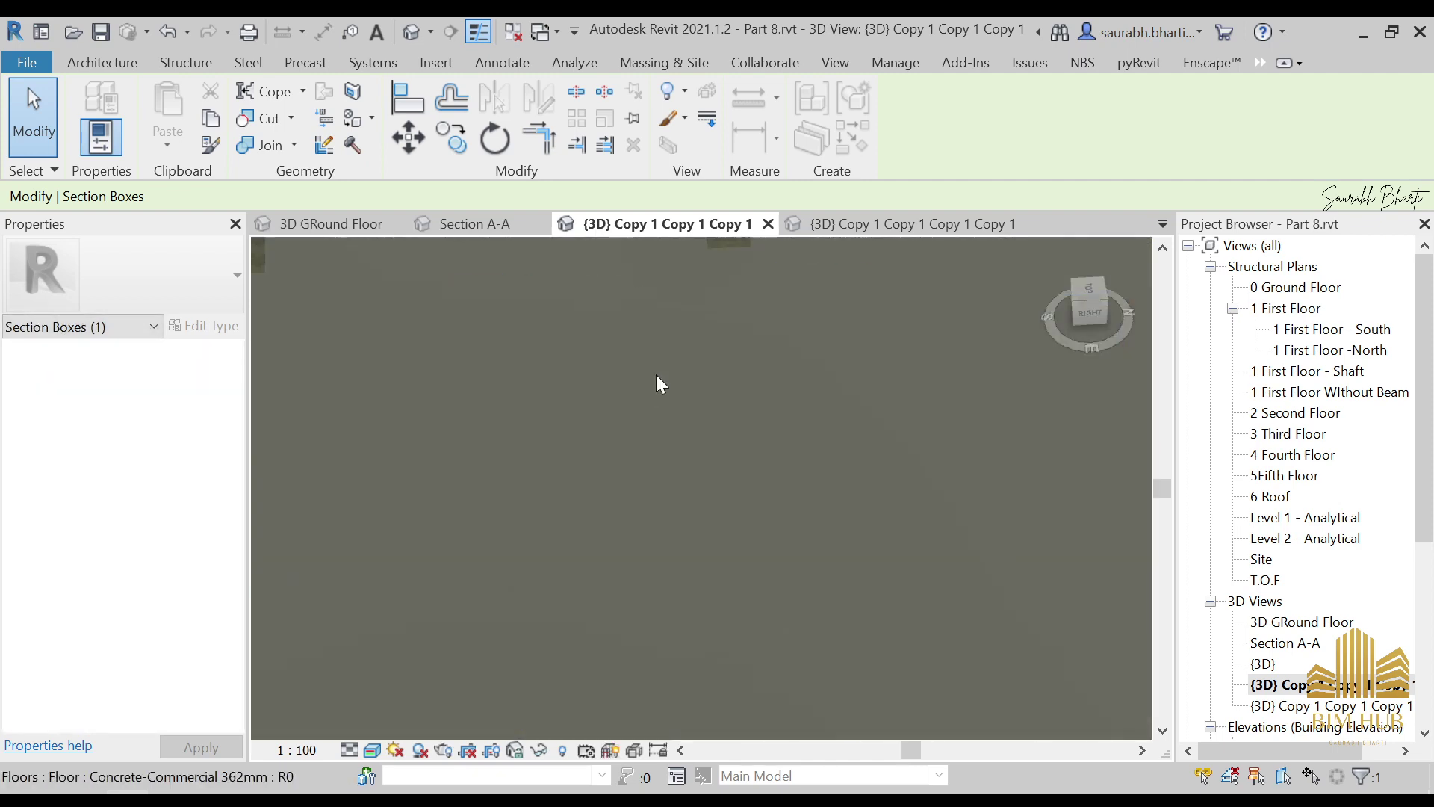
pyautogui.scroll(-7, 656, 377)
pyautogui.keyDown('shift'); pyautogui.moveTo(634, 454); pyautogui.dragTo(943, 321, button='middle'); pyautogui.keyUp('shift')
pyautogui.click(1105, 308)
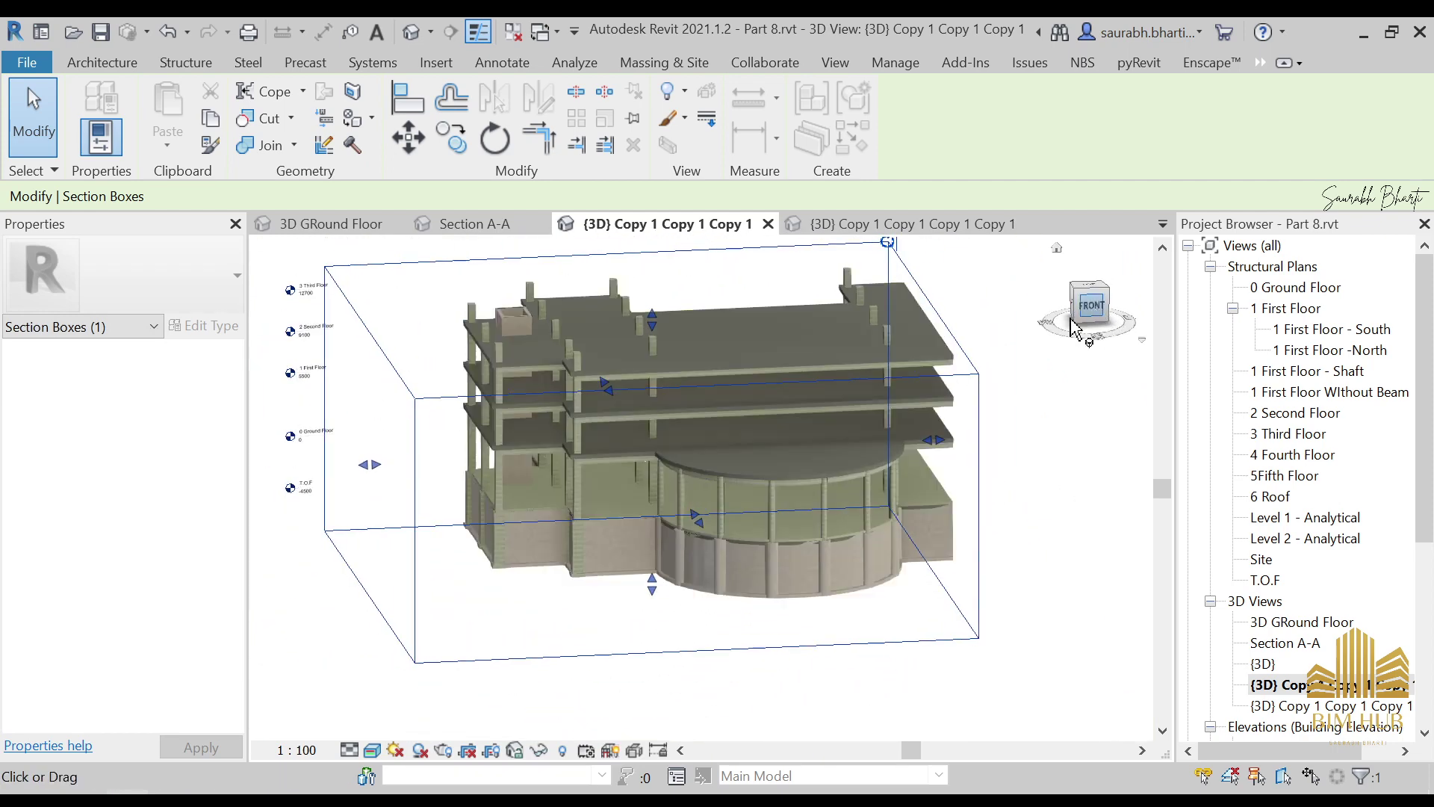
pyautogui.scroll(4, 688, 392)
pyautogui.moveTo(702, 303); pyautogui.dragTo(728, 537)
pyautogui.keyDown('shift'); pyautogui.moveTo(960, 553); pyautogui.dragTo(832, 720, button='middle'); pyautogui.keyUp('shift')
pyautogui.keyDown('shift'); pyautogui.moveTo(582, 602); pyautogui.dragTo(702, 553, button='middle'); pyautogui.keyUp('shift')
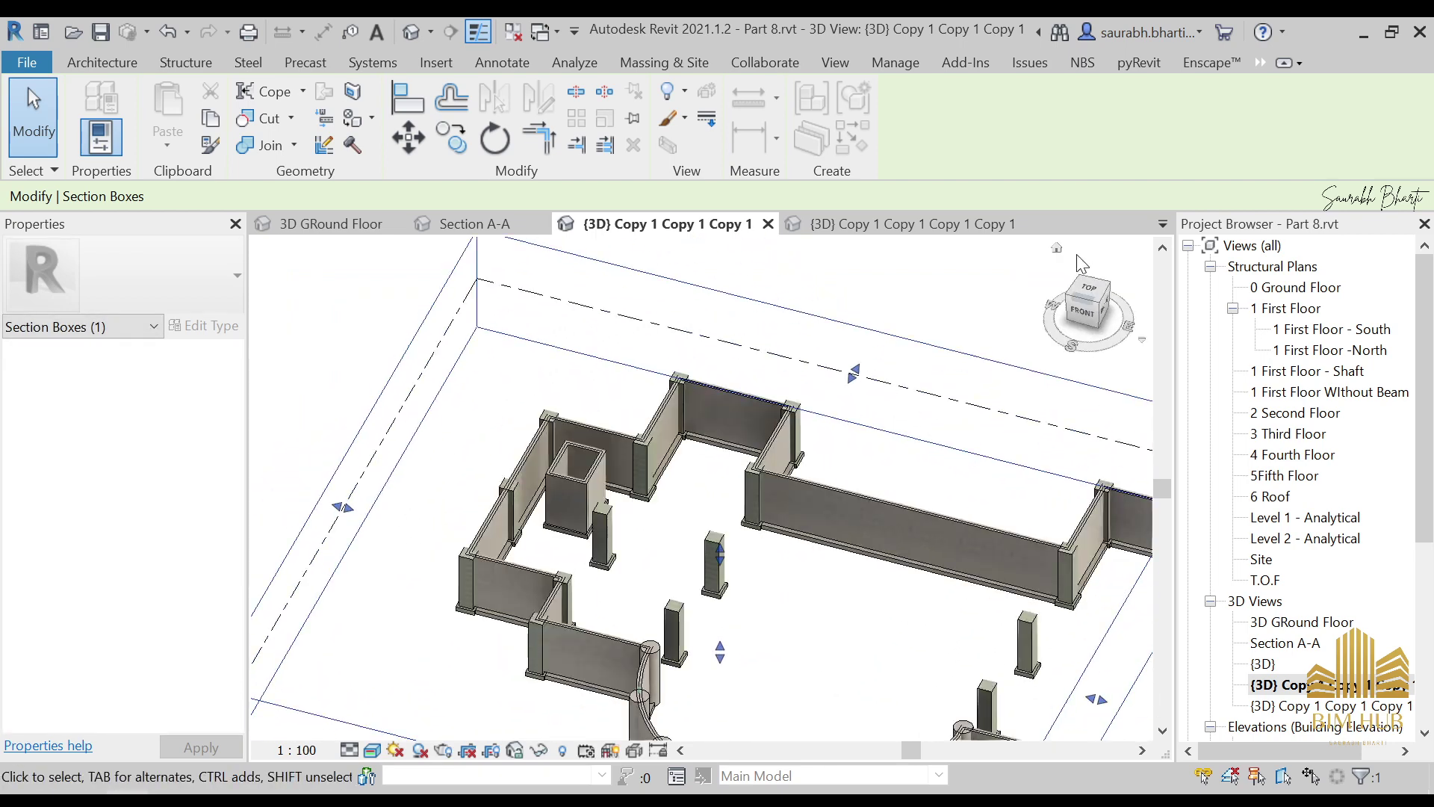
# In the top orientation, tighten the section box's west and north sides and extend its east side past the building's outer walls
pyautogui.click(1092, 293)
pyautogui.moveTo(520, 488); pyautogui.dragTo(573, 488)
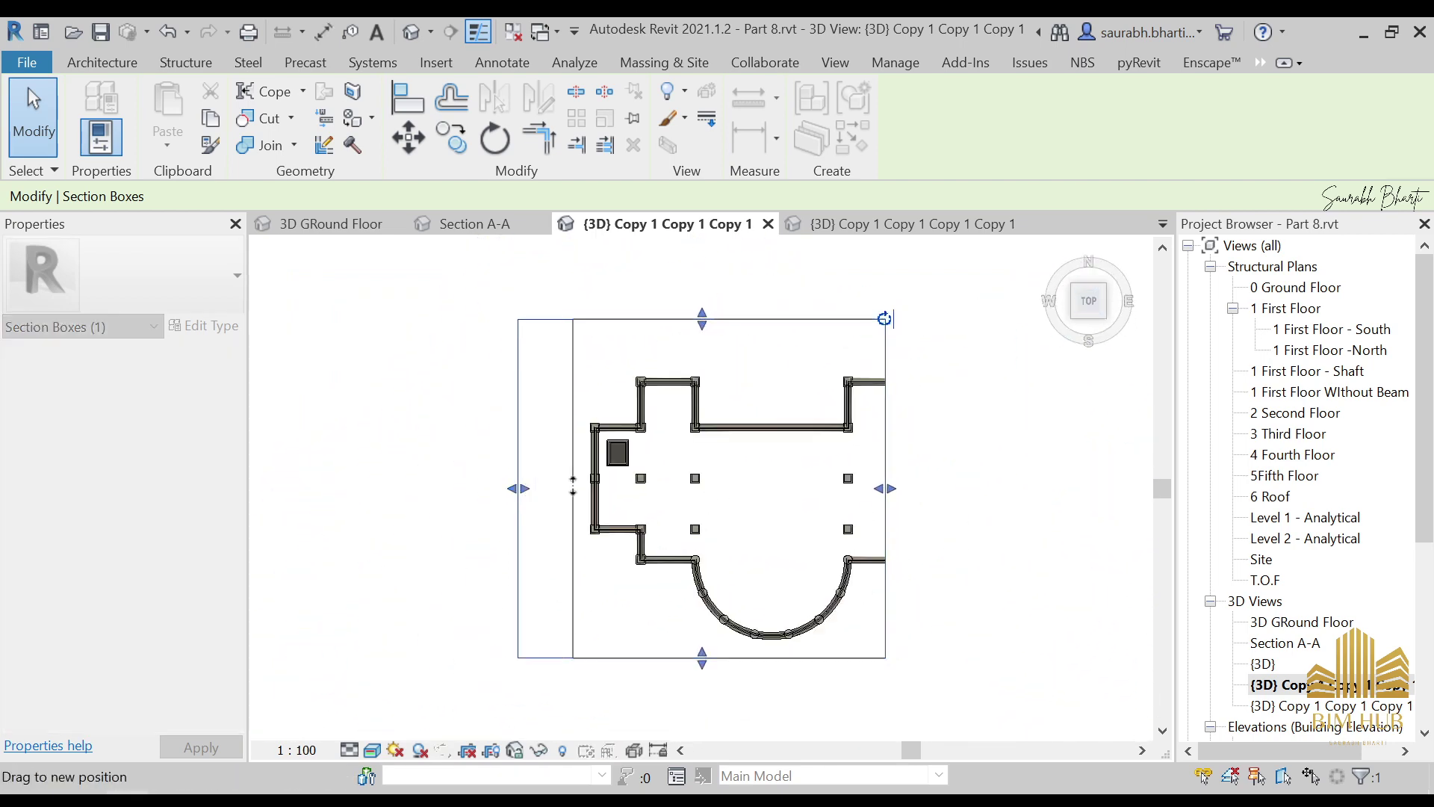
pyautogui.moveTo(732, 326); pyautogui.dragTo(732, 374)
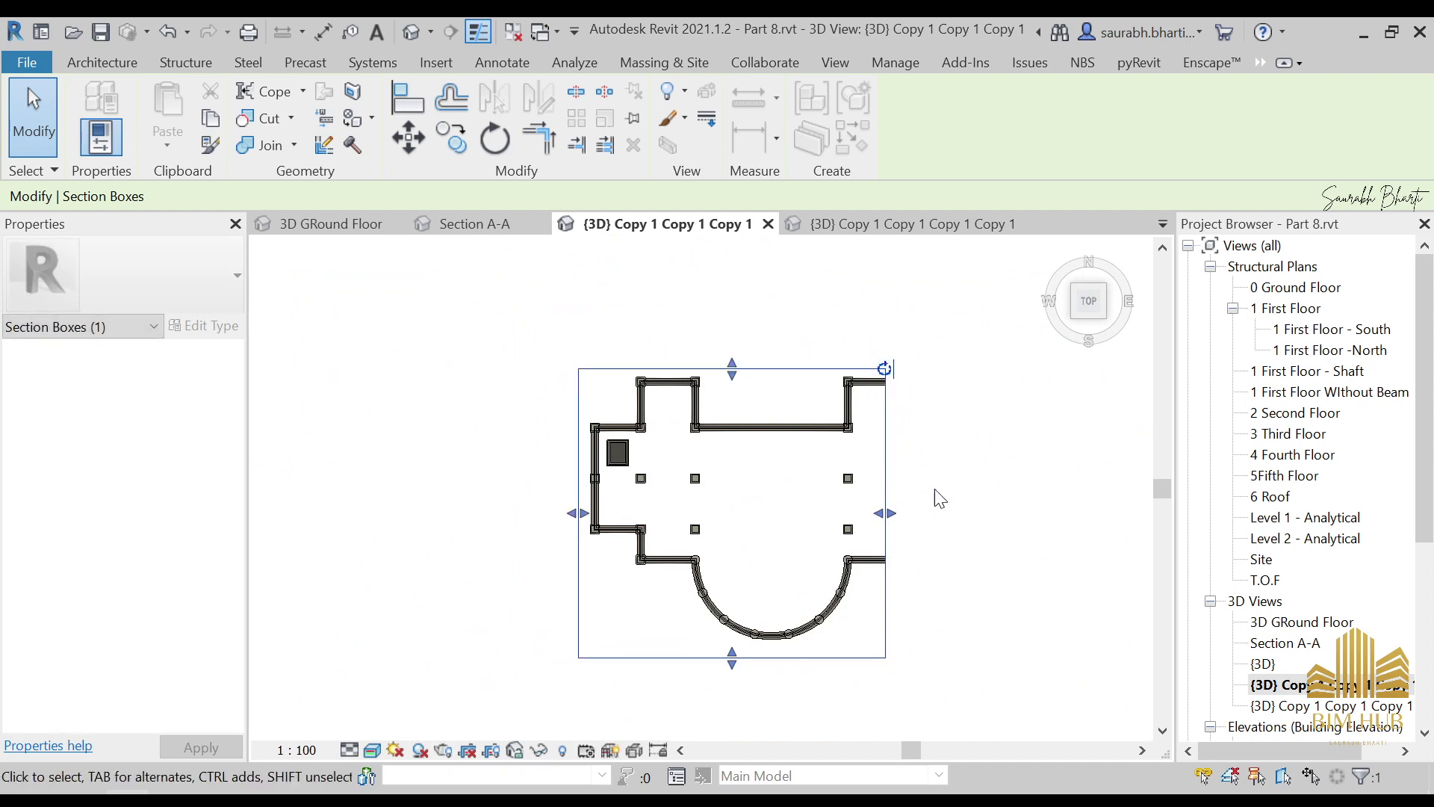
pyautogui.moveTo(890, 514); pyautogui.dragTo(965, 502)
pyautogui.scroll(5, 762, 503)
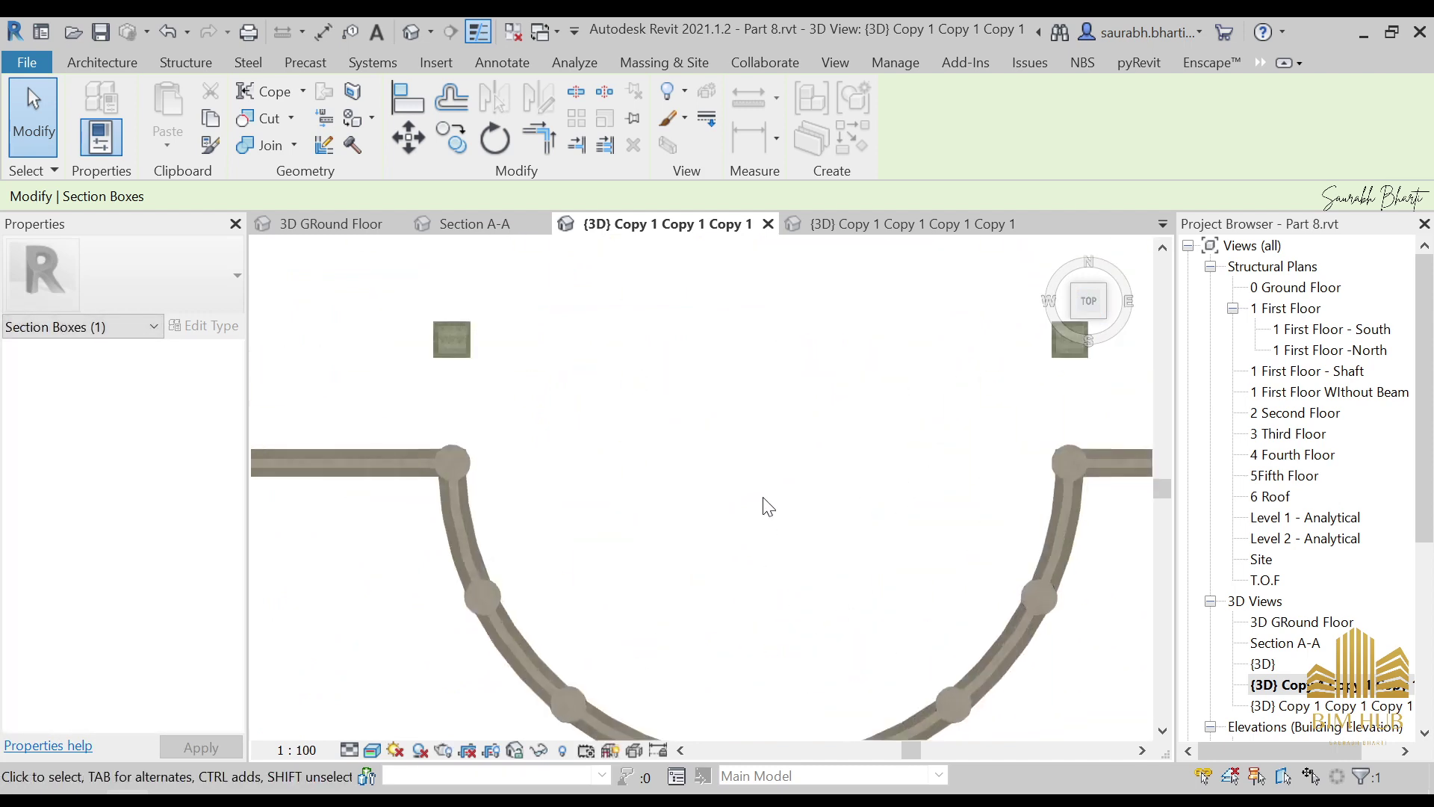
pyautogui.scroll(-4, 756, 527)
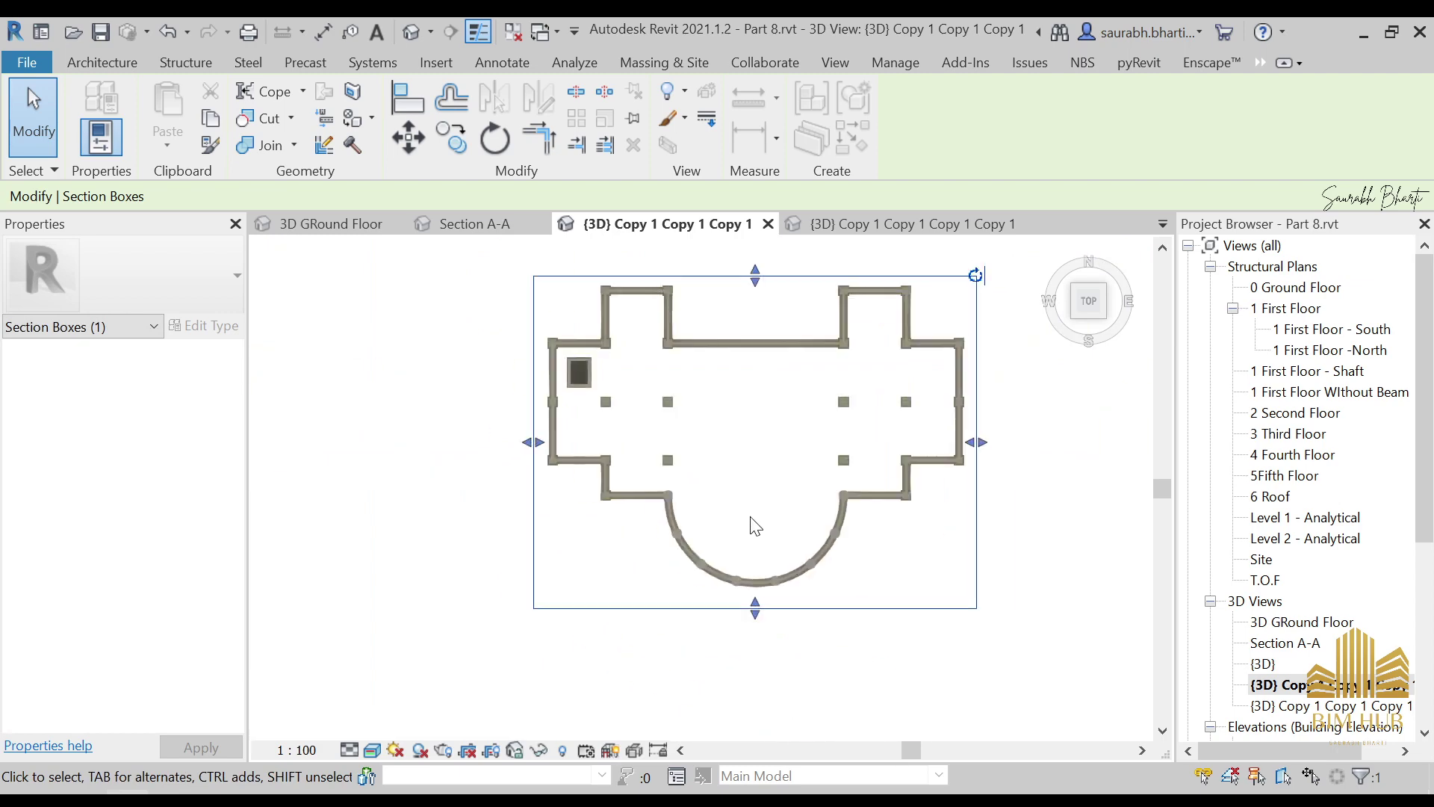
# Rename the cropped {3D} Copy 1 Copy 1 Copy 1 view as TOF
pyautogui.click(404, 36)
pyautogui.keyDown('shift'); pyautogui.moveTo(838, 553); pyautogui.dragTo(799, 481, button='middle'); pyautogui.keyUp('shift')
pyautogui.scroll(-1, 799, 482)
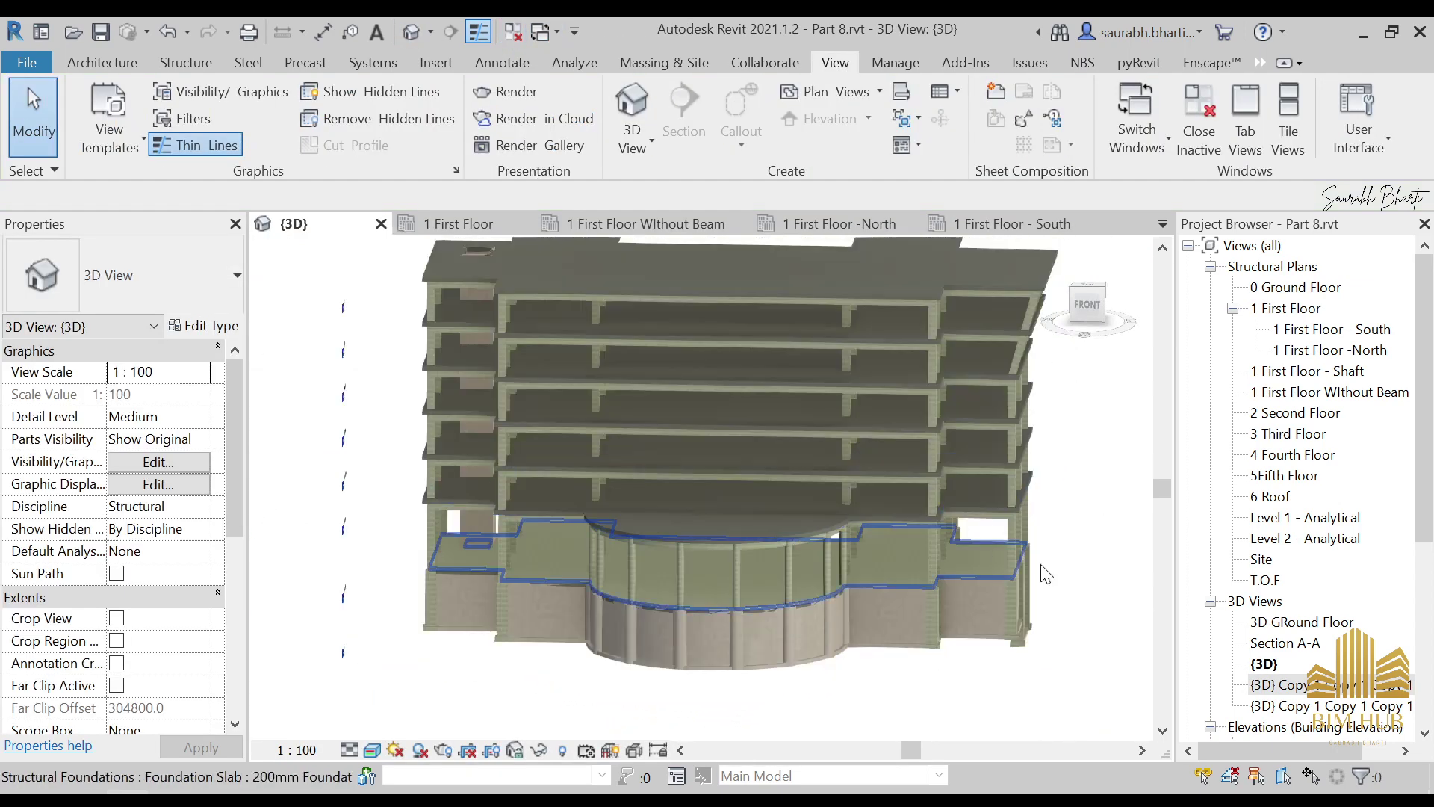
pyautogui.doubleClick(1258, 685)
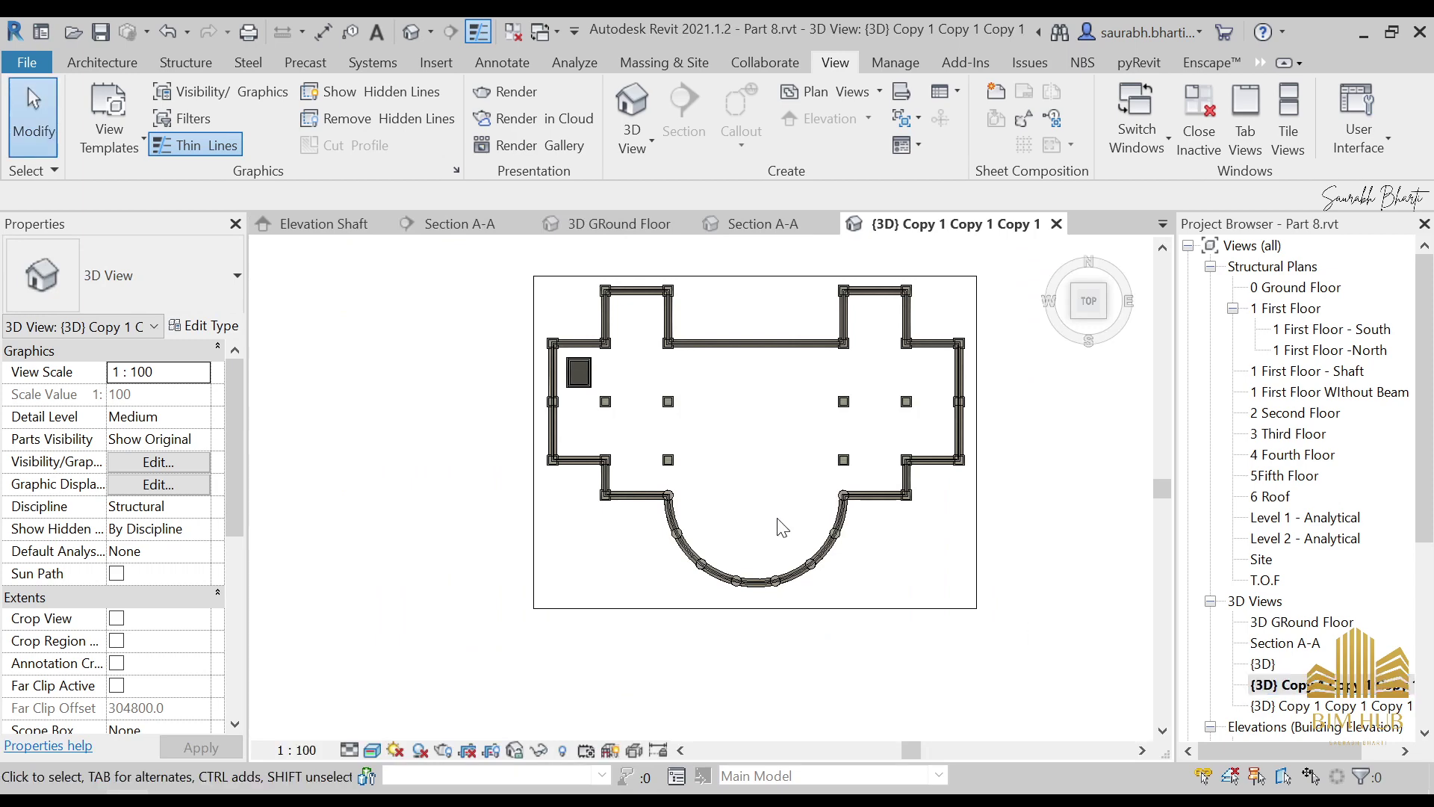
pyautogui.keyDown('shift'); pyautogui.moveTo(747, 418); pyautogui.dragTo(1095, 614, button='middle'); pyautogui.keyUp('shift')
pyautogui.rightClick(1345, 688)
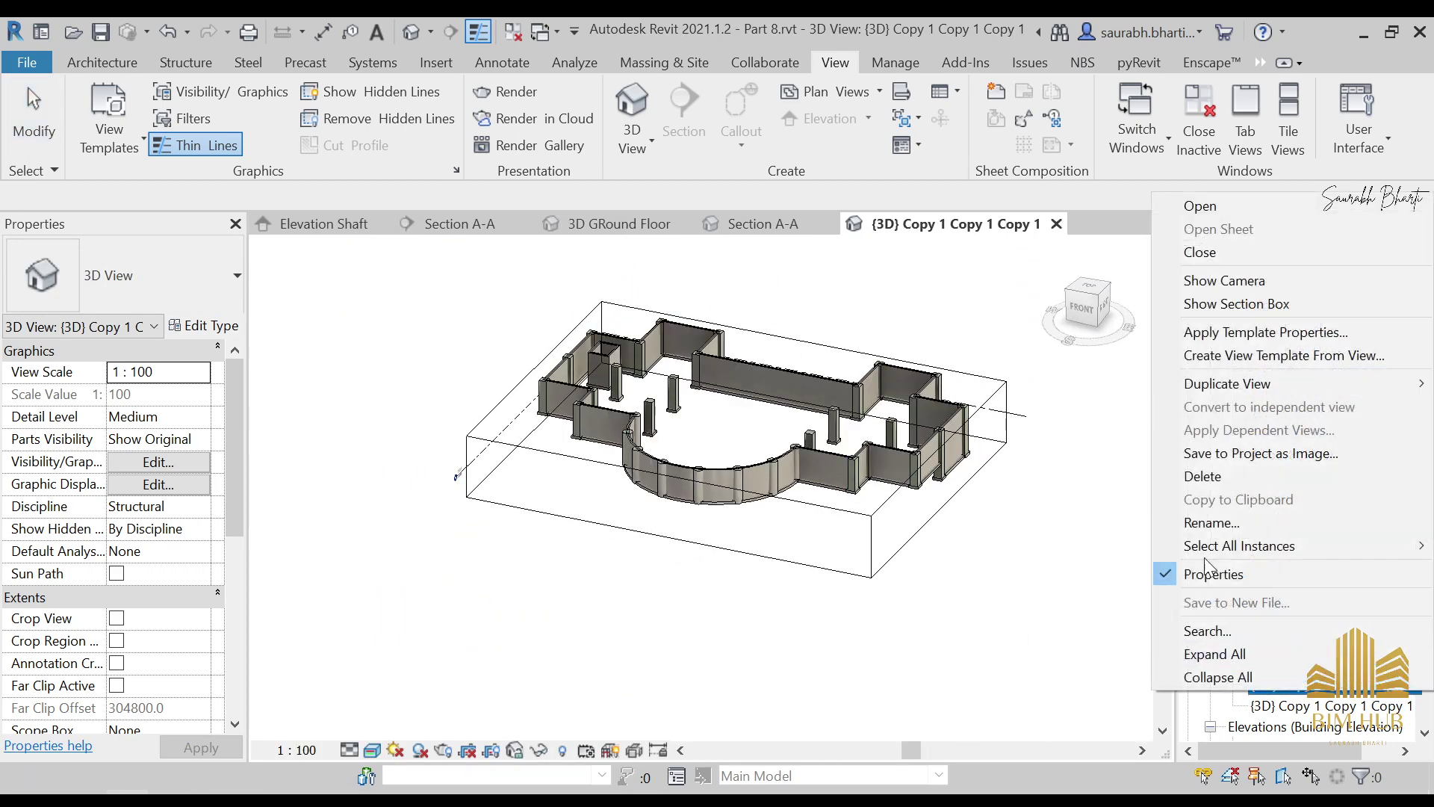
pyautogui.click(1196, 523)
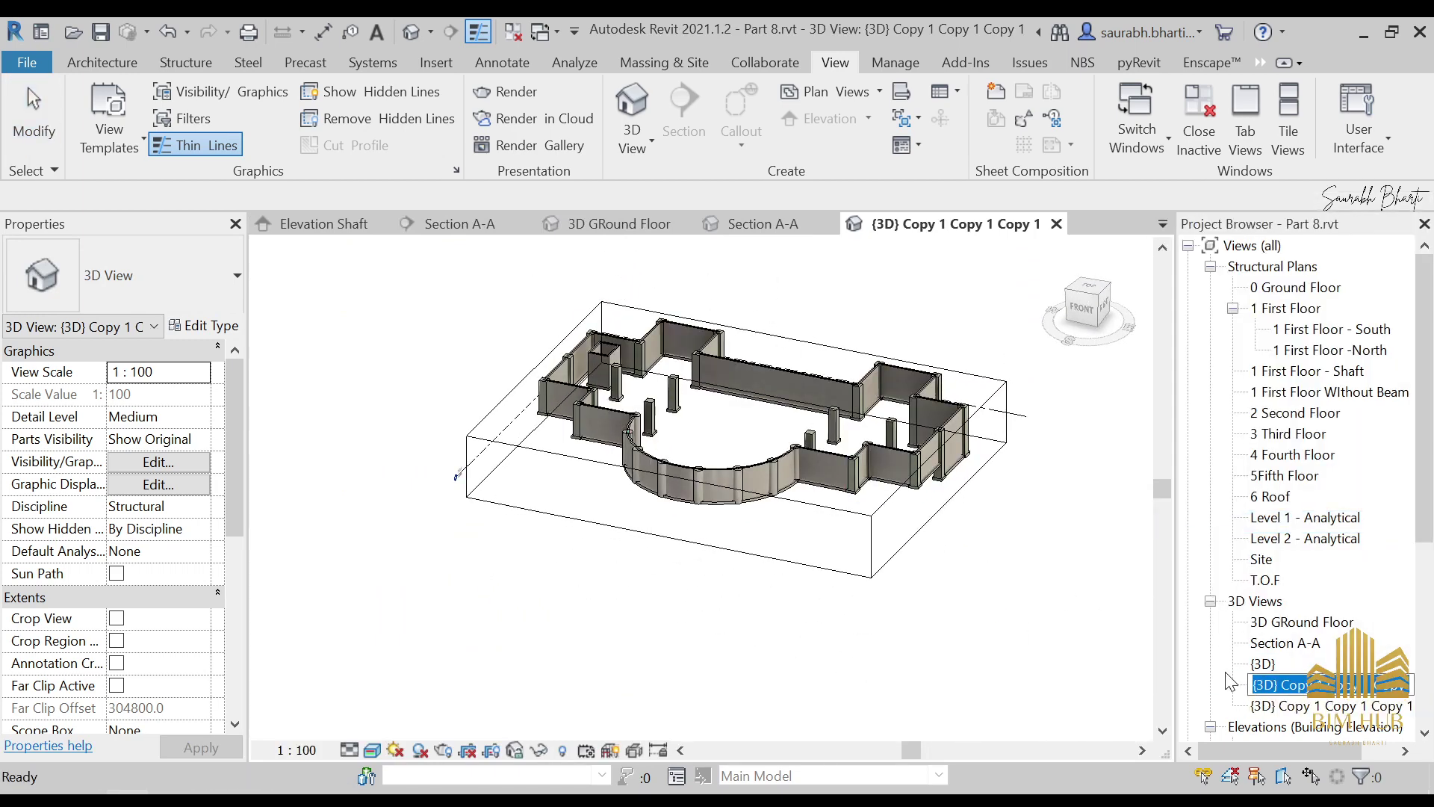
pyautogui.click(1061, 627)
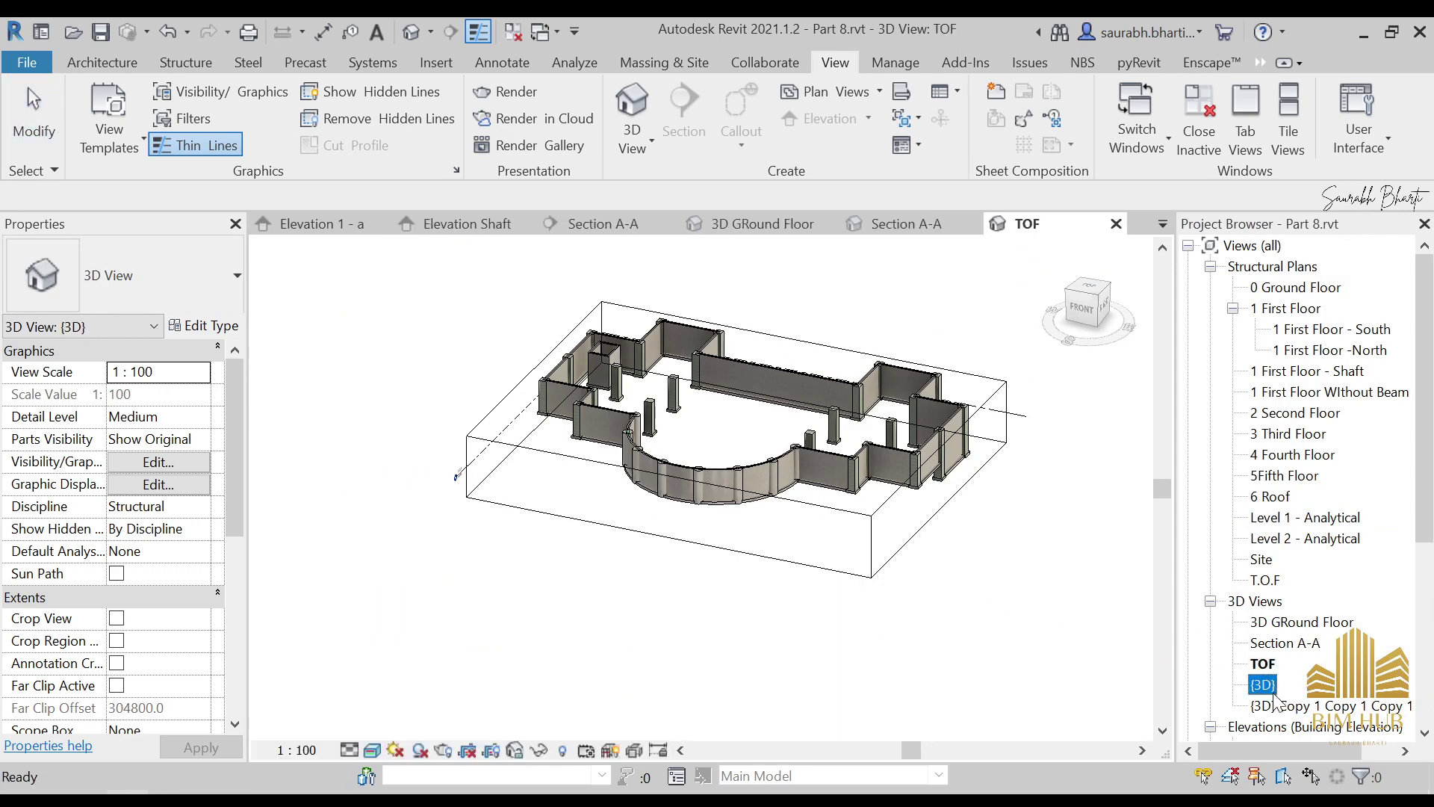
# Open the {3D} Copy 1 Copy 1 Copy 1 Copy 1 view and orient it to the North elevation
pyautogui.rightClick(1287, 712)
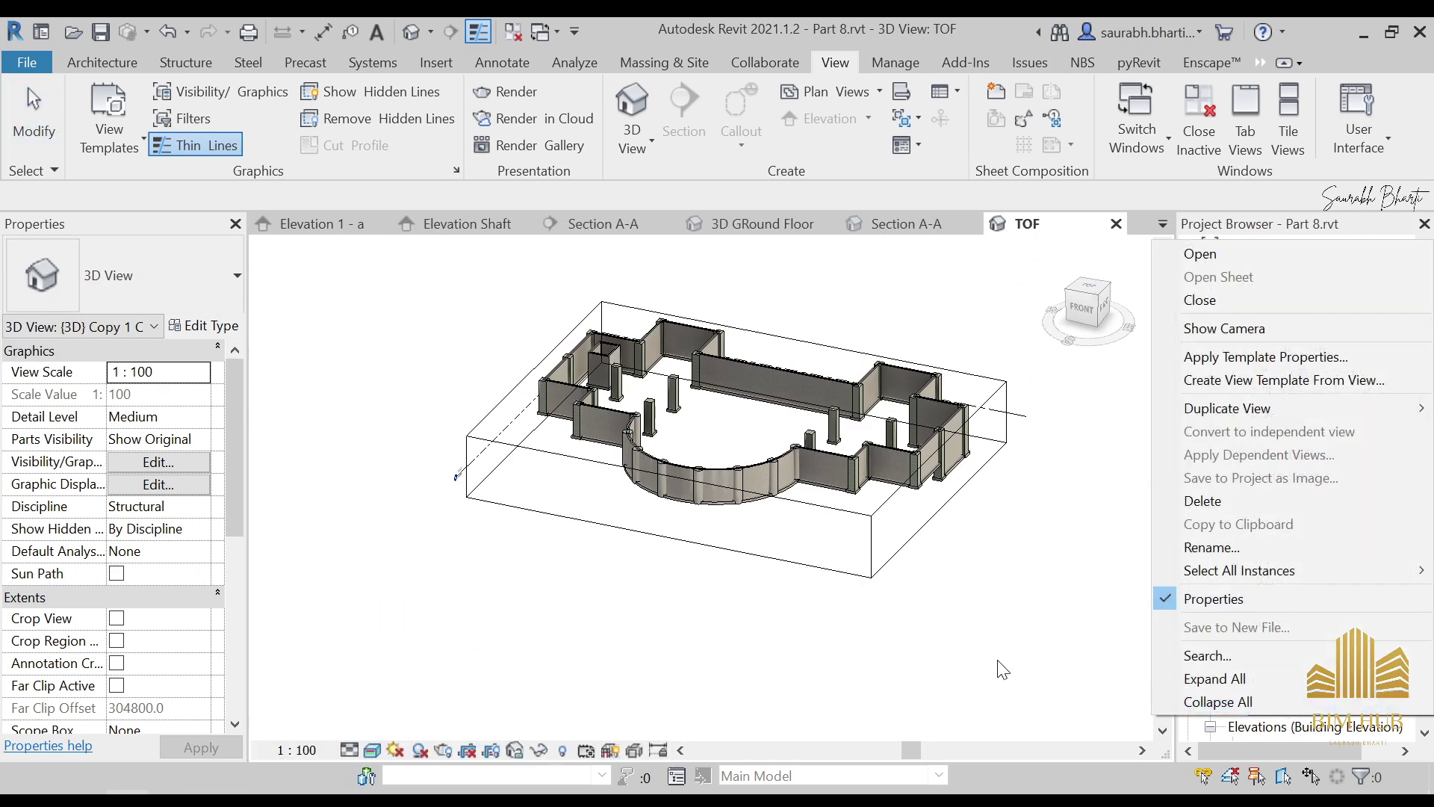
pyautogui.click(998, 661)
pyautogui.doubleClick(1369, 706)
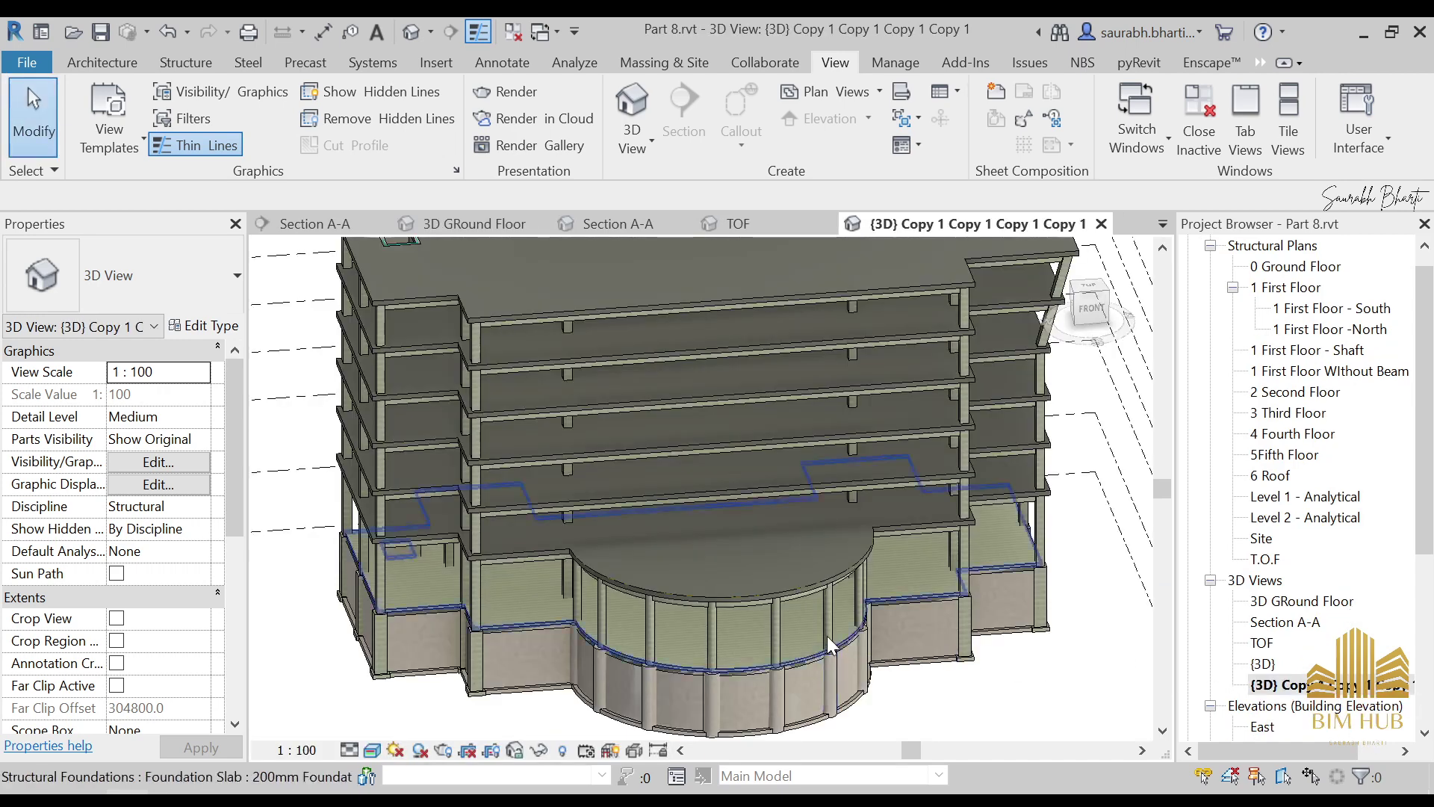
pyautogui.scroll(-3, 833, 643)
pyautogui.keyDown('shift'); pyautogui.moveTo(832, 641); pyautogui.dragTo(810, 564, button='middle'); pyautogui.keyUp('shift')
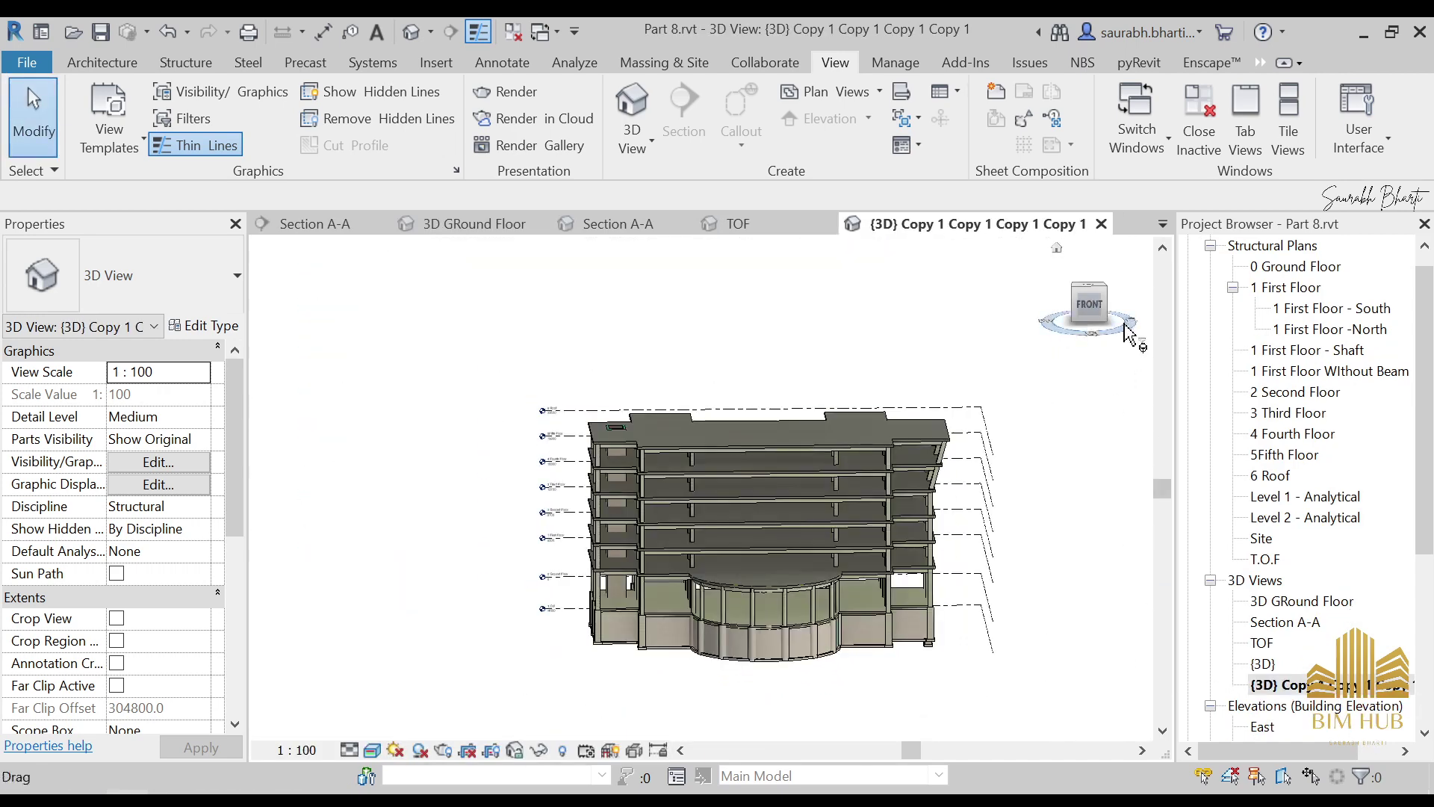
pyautogui.rightClick(1089, 303)
pyautogui.moveTo(1154, 547)
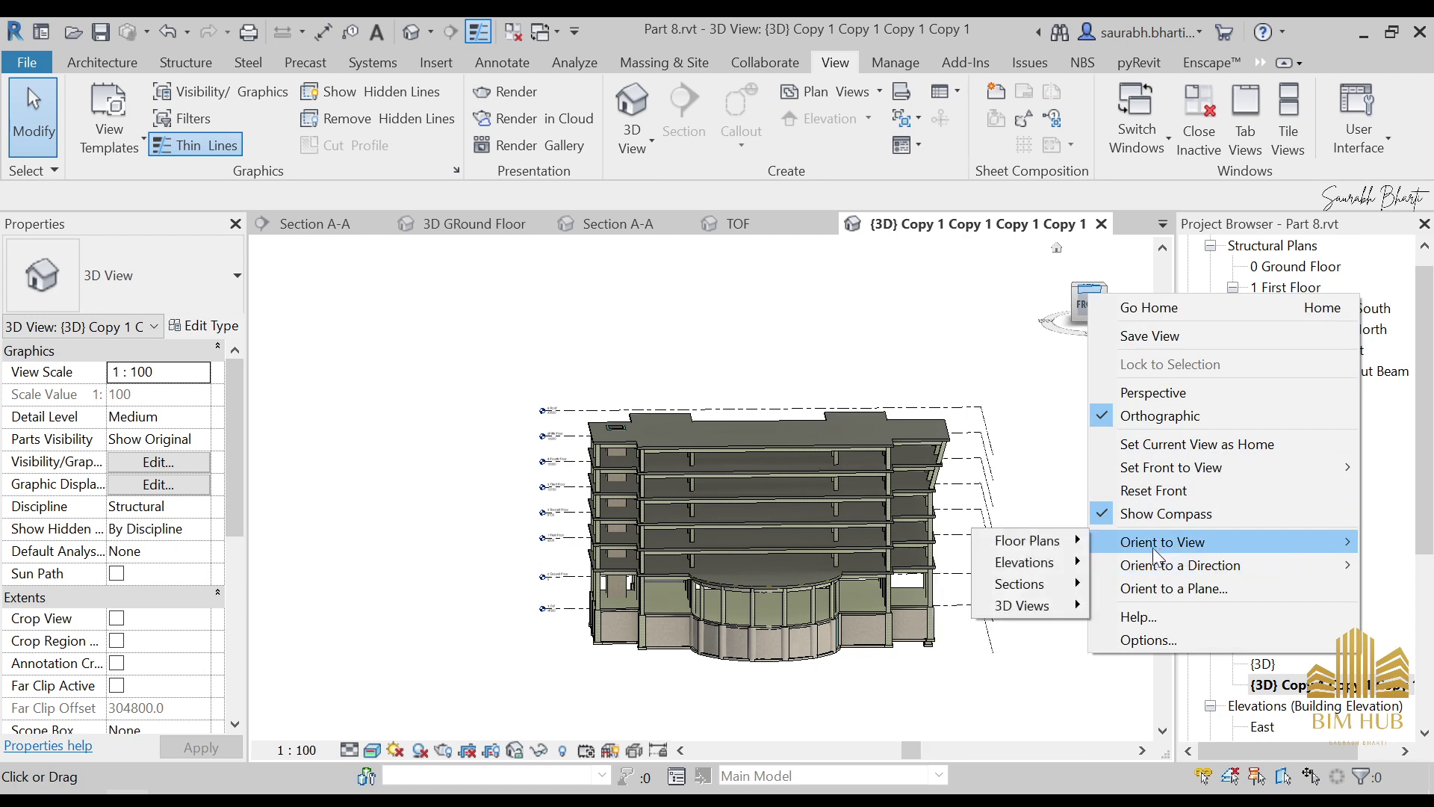
pyautogui.moveTo(1045, 562)
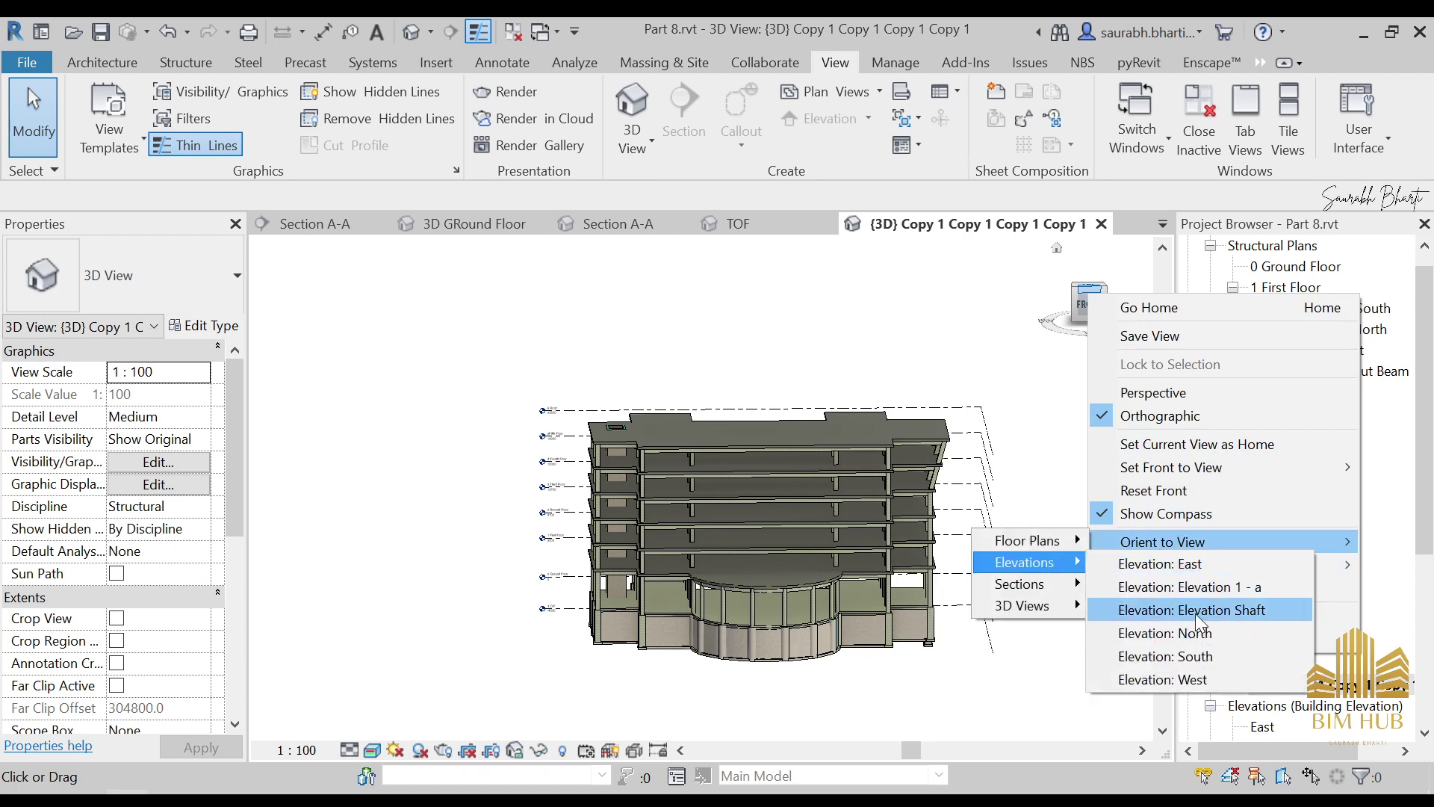
pyautogui.click(1195, 639)
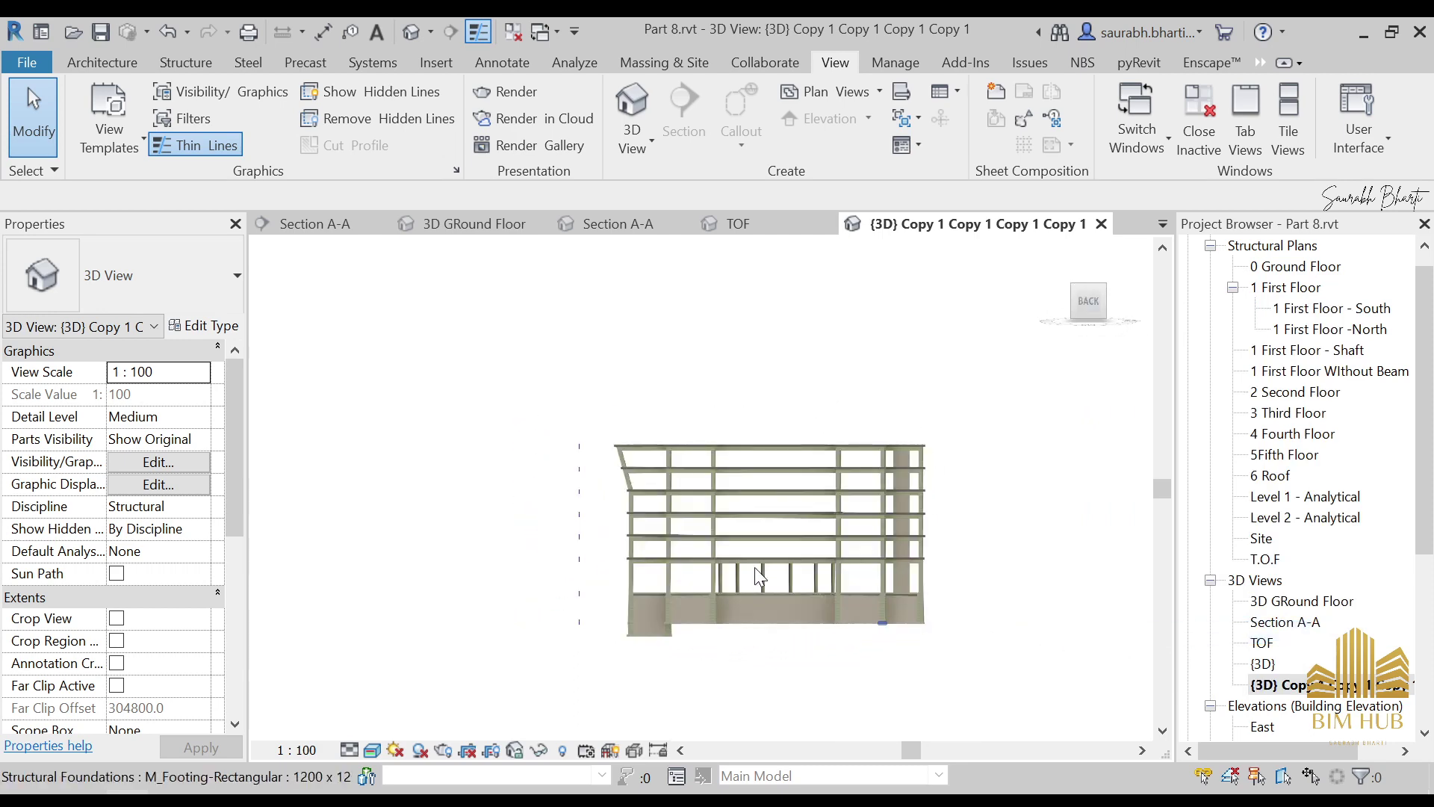
# Examine the building and its section box from several angles, and look through the section and 3D views available for orientation
pyautogui.scroll(5, 772, 549)
pyautogui.scroll(-5, 780, 536)
pyautogui.keyDown('shift'); pyautogui.moveTo(880, 568); pyautogui.dragTo(945, 556, button='middle'); pyautogui.keyUp('shift')
pyautogui.click(1342, 692)
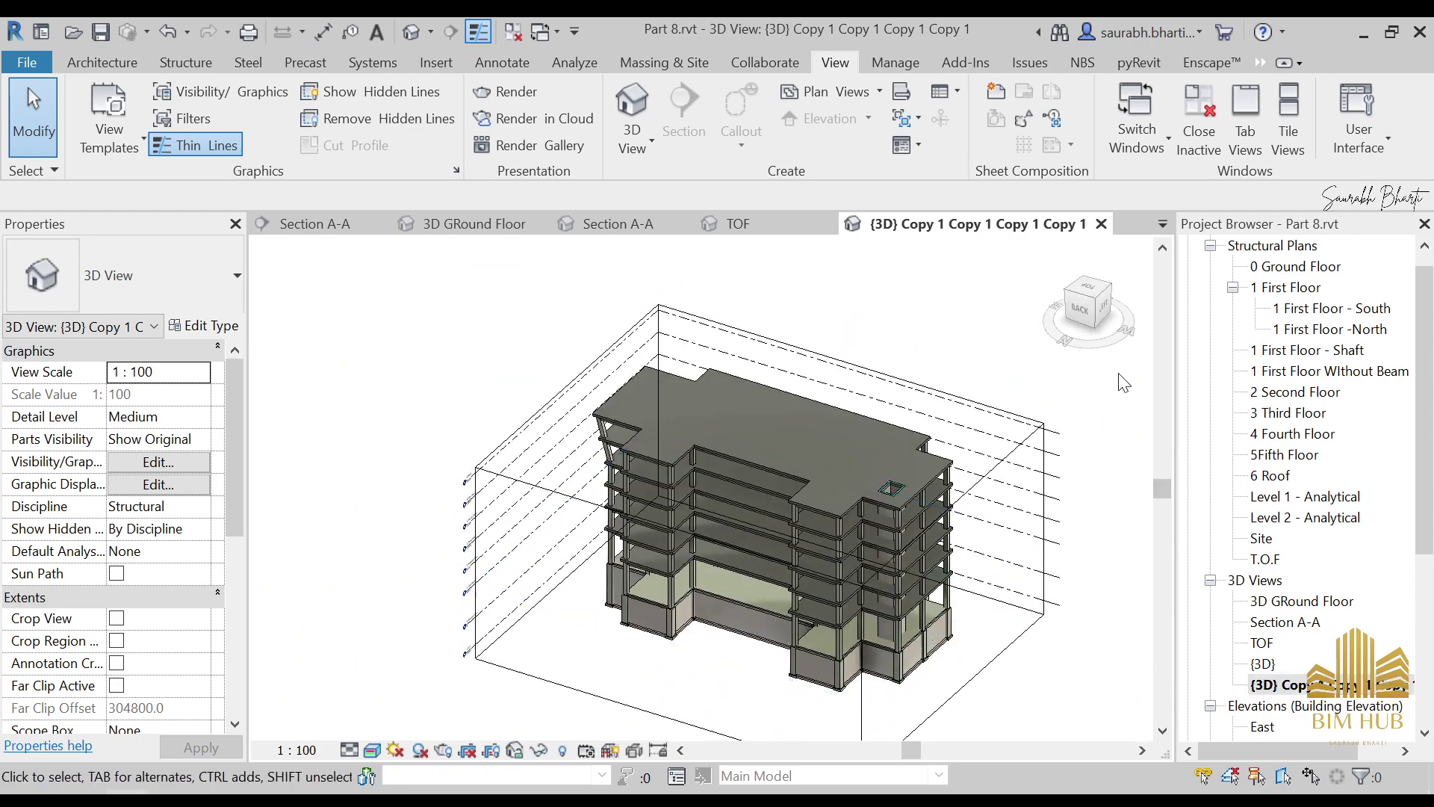
pyautogui.rightClick(1103, 294)
pyautogui.moveTo(1173, 539)
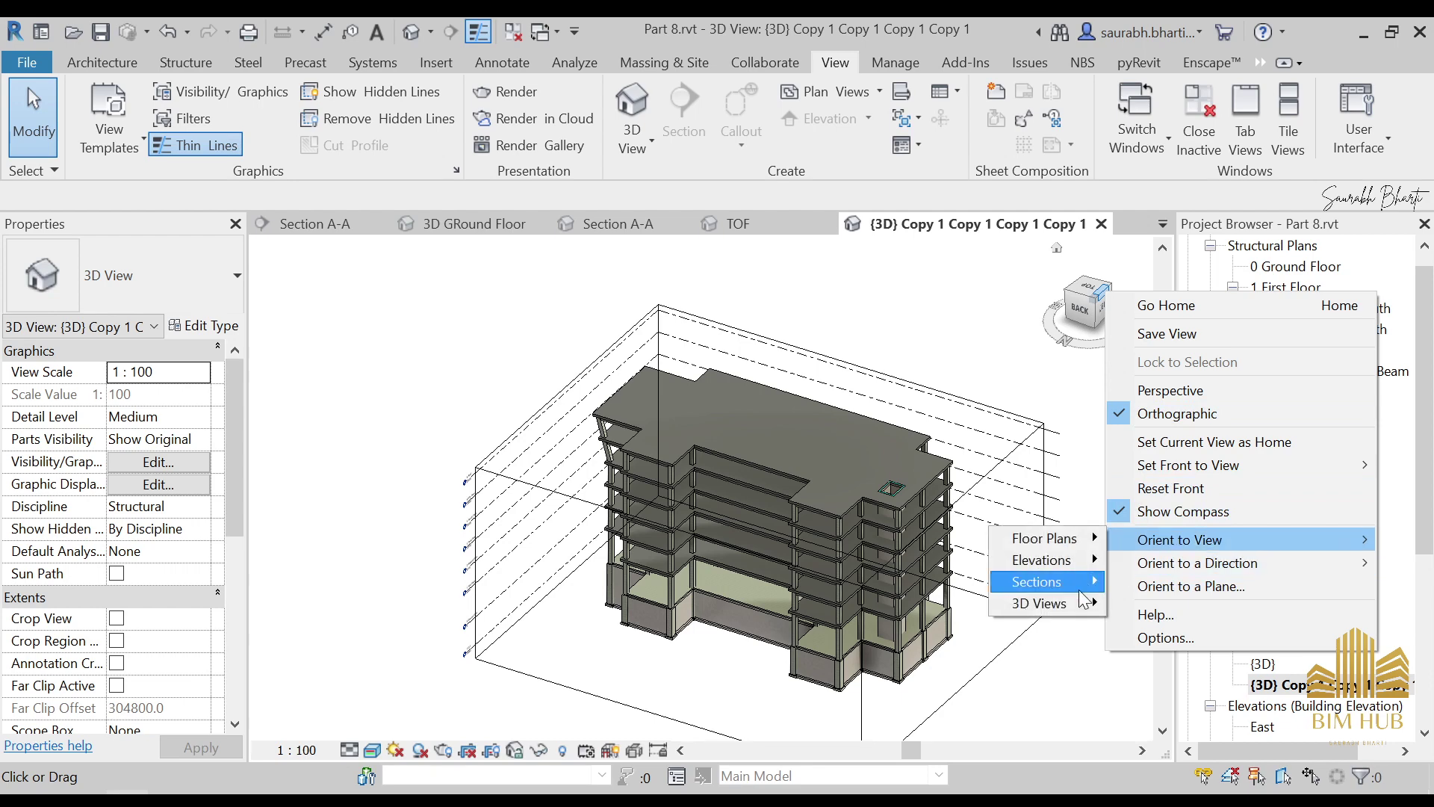
pyautogui.moveTo(1073, 602)
pyautogui.click(1195, 624)
pyautogui.click(1068, 288)
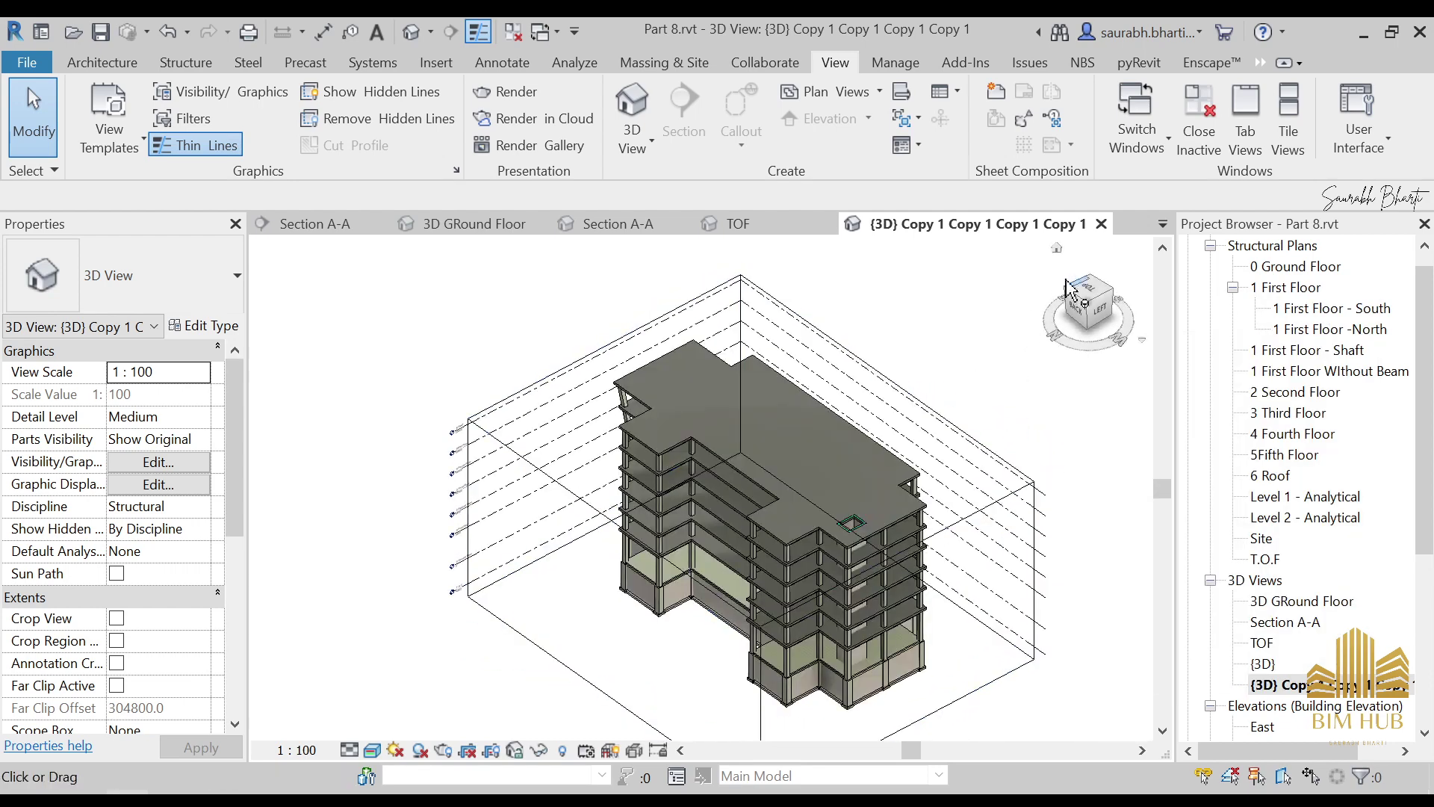
pyautogui.scroll(-1, 955, 529)
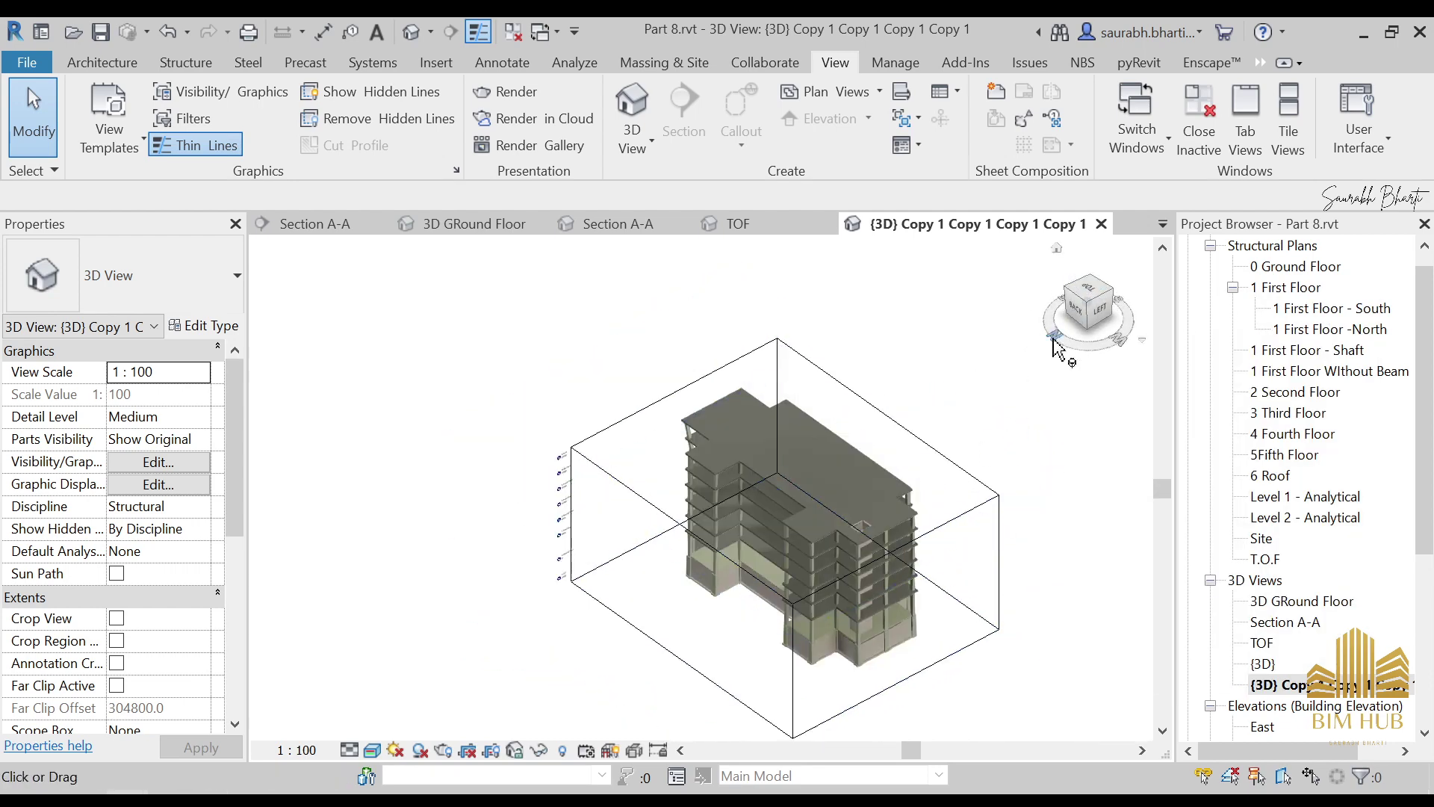
# In the top orientation, pull the section box's east side to about mid-building and move its west side inward to the shaft
pyautogui.click(1087, 284)
pyautogui.click(747, 323)
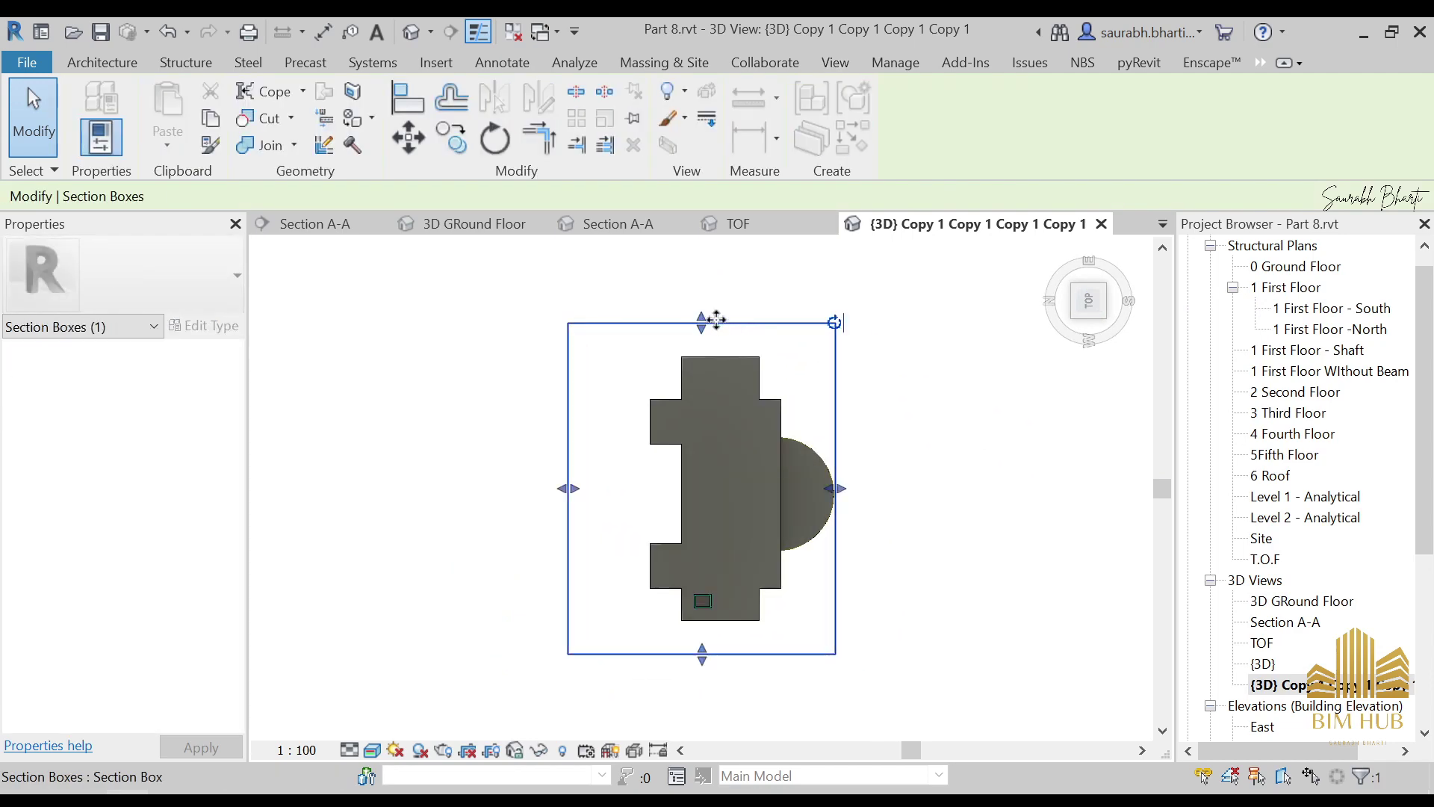
pyautogui.moveTo(716, 503); pyautogui.dragTo(716, 503)
pyautogui.moveTo(702, 655); pyautogui.dragTo(709, 590)
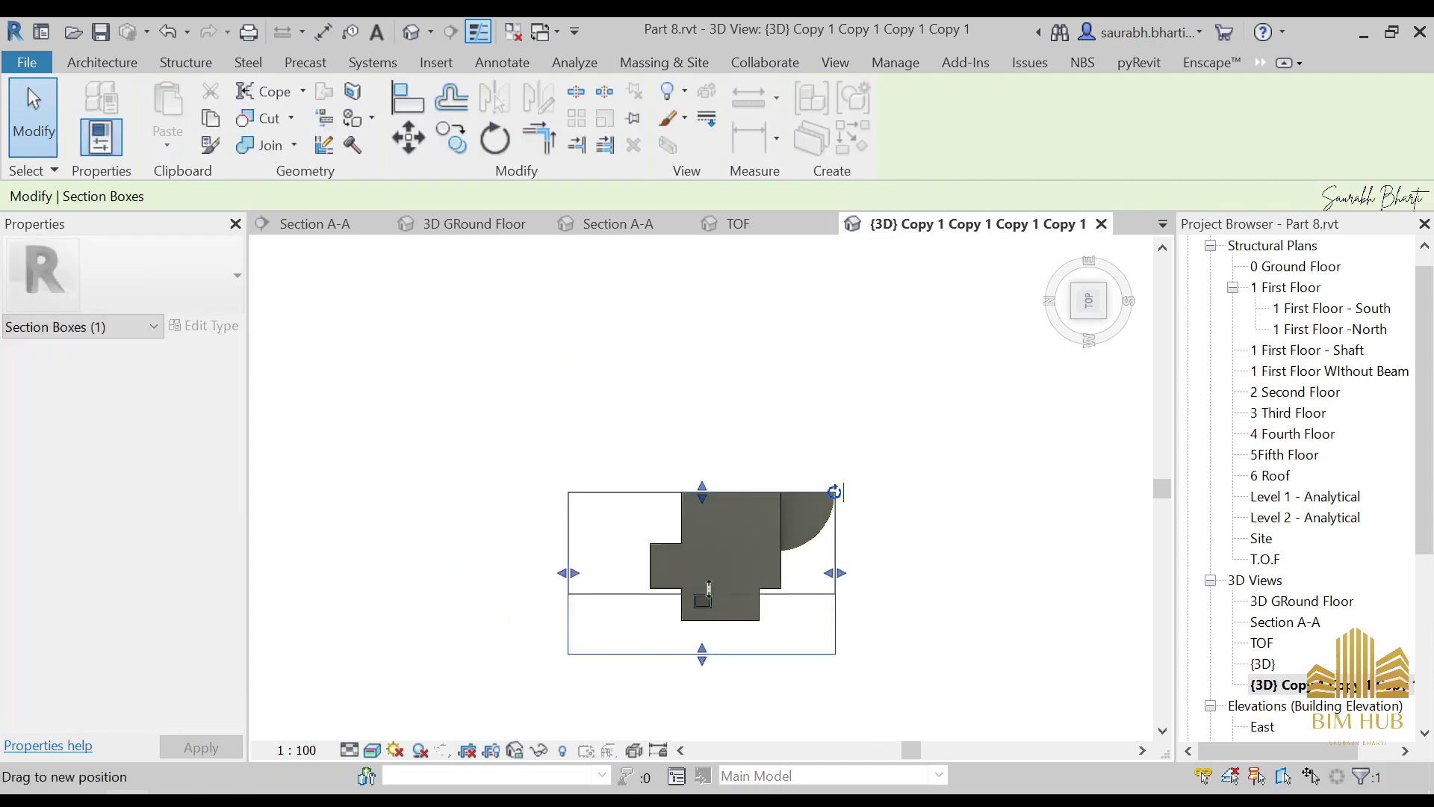
# Pull the section box's north side inward toward the remaining building slice
pyautogui.keyDown('shift'); pyautogui.moveTo(852, 594); pyautogui.dragTo(517, 368, button='middle'); pyautogui.keyUp('shift')
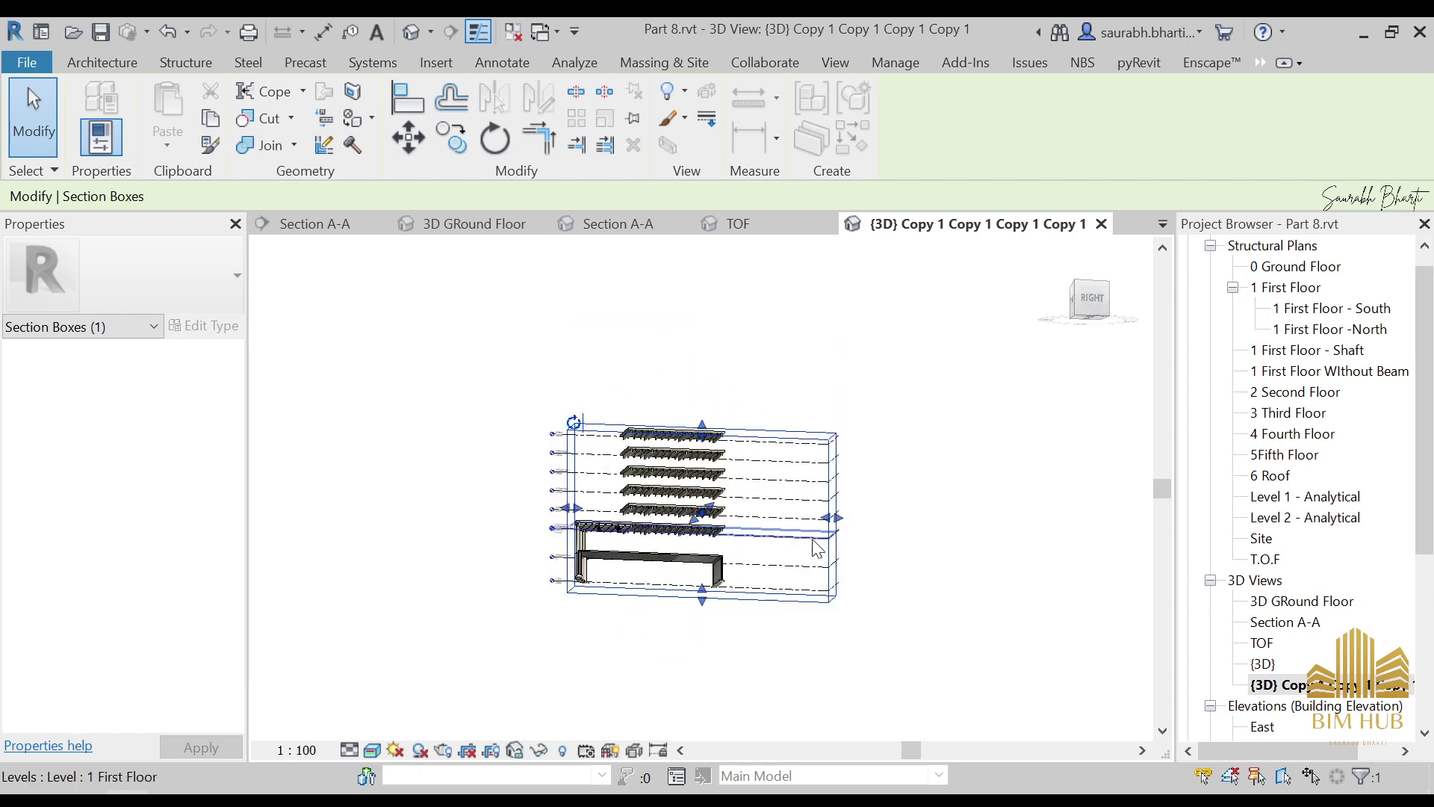
pyautogui.moveTo(829, 517); pyautogui.dragTo(753, 502)
pyautogui.click(959, 505)
pyautogui.keyDown('shift'); pyautogui.moveTo(985, 551); pyautogui.dragTo(993, 586, button='middle'); pyautogui.keyUp('shift')
pyautogui.scroll(1, 1303, 363)
# Open the 0 Ground Floor and T.O.F structural plans and examine the shaft area in T.O.F
pyautogui.doubleClick(1304, 288)
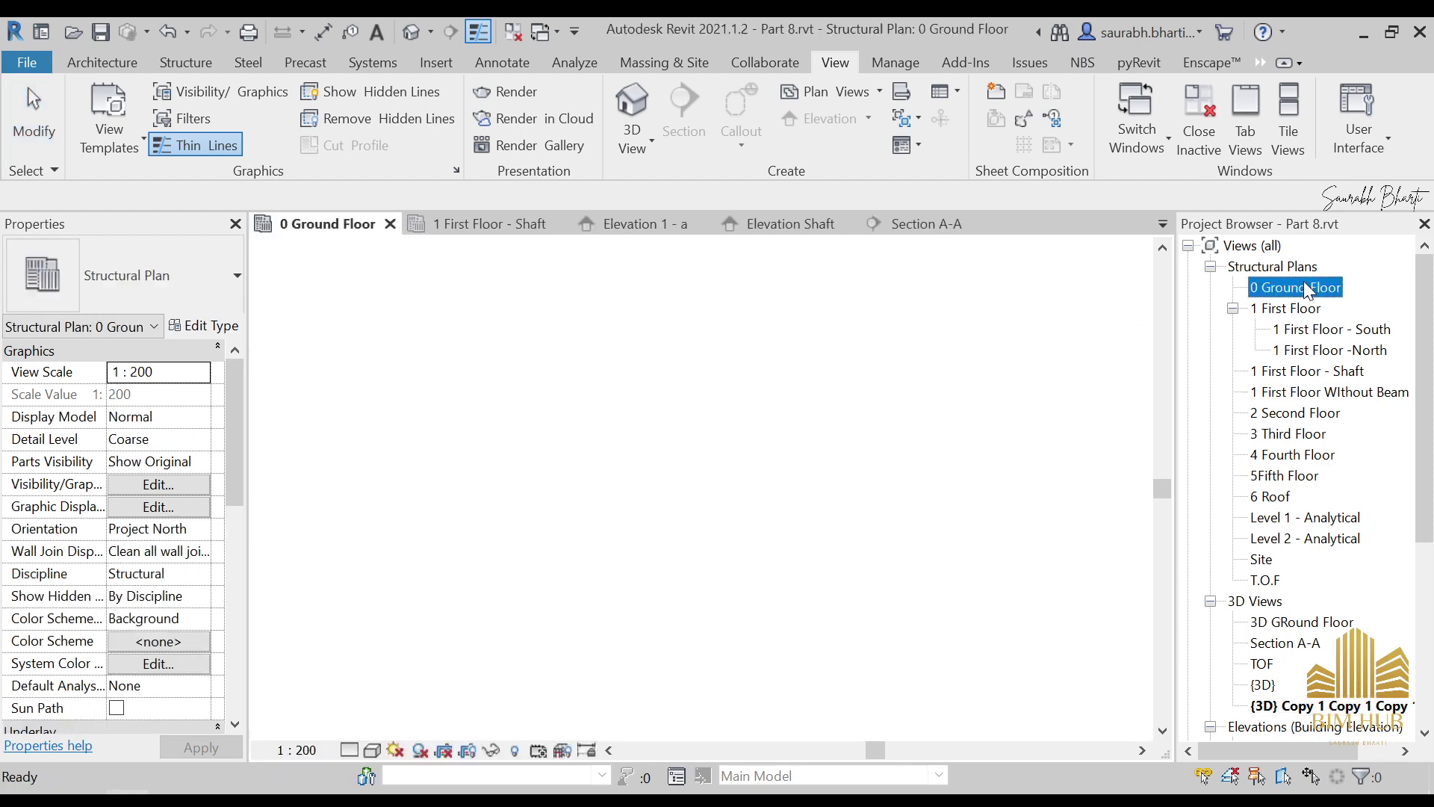
pyautogui.moveTo(1414, 482); pyautogui.dragTo(1414, 541)
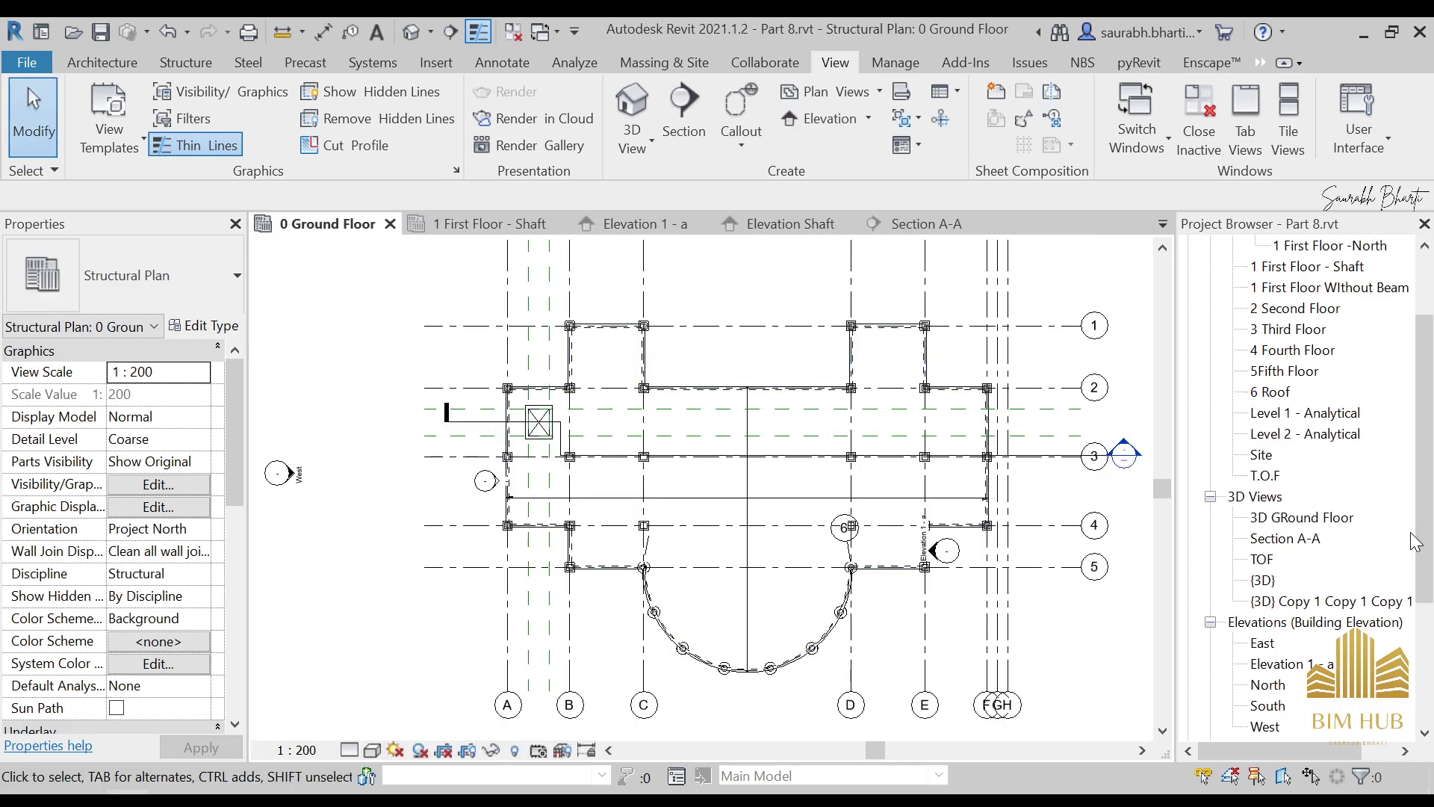
pyautogui.doubleClick(1262, 478)
pyautogui.scroll(8, 577, 454)
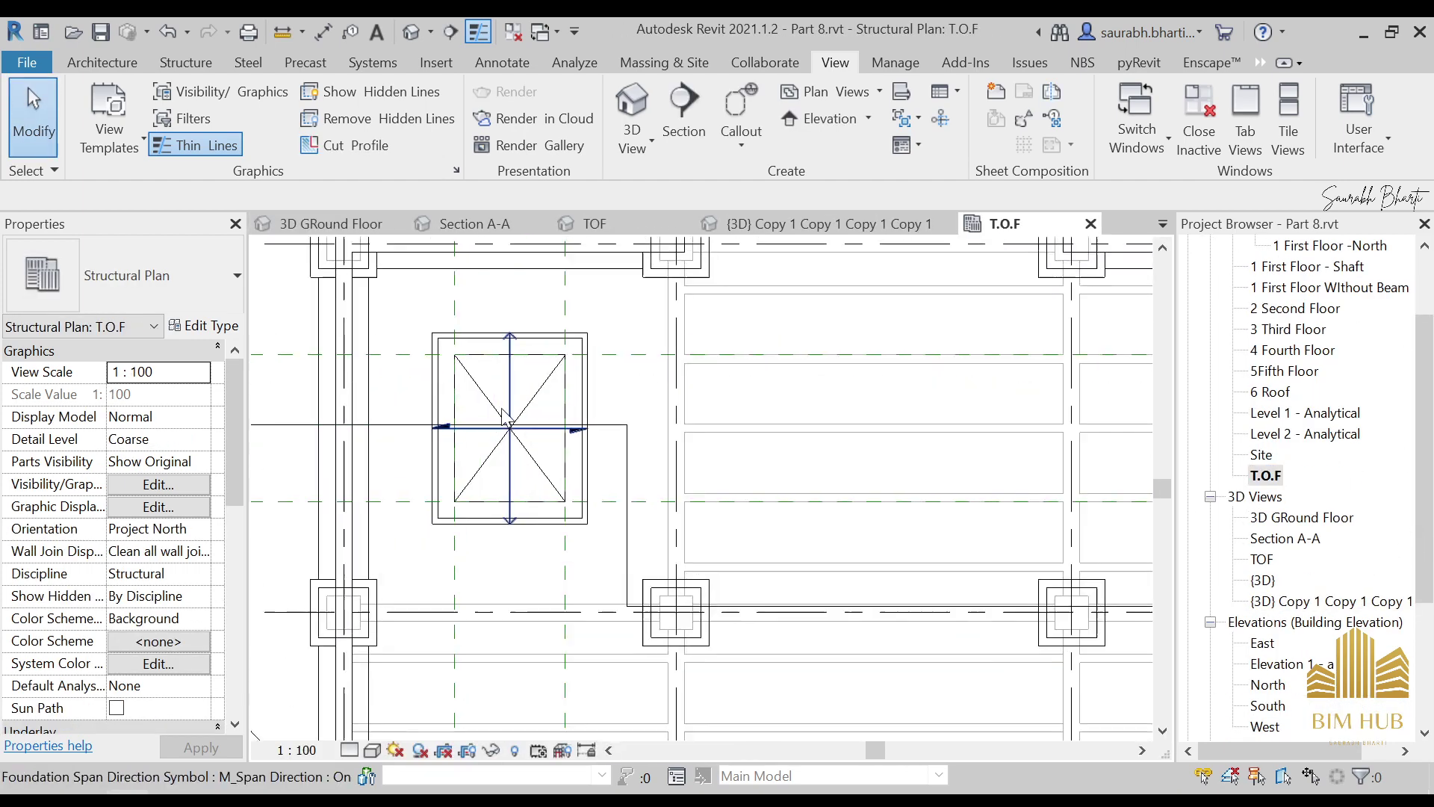
pyautogui.scroll(-3, 493, 351)
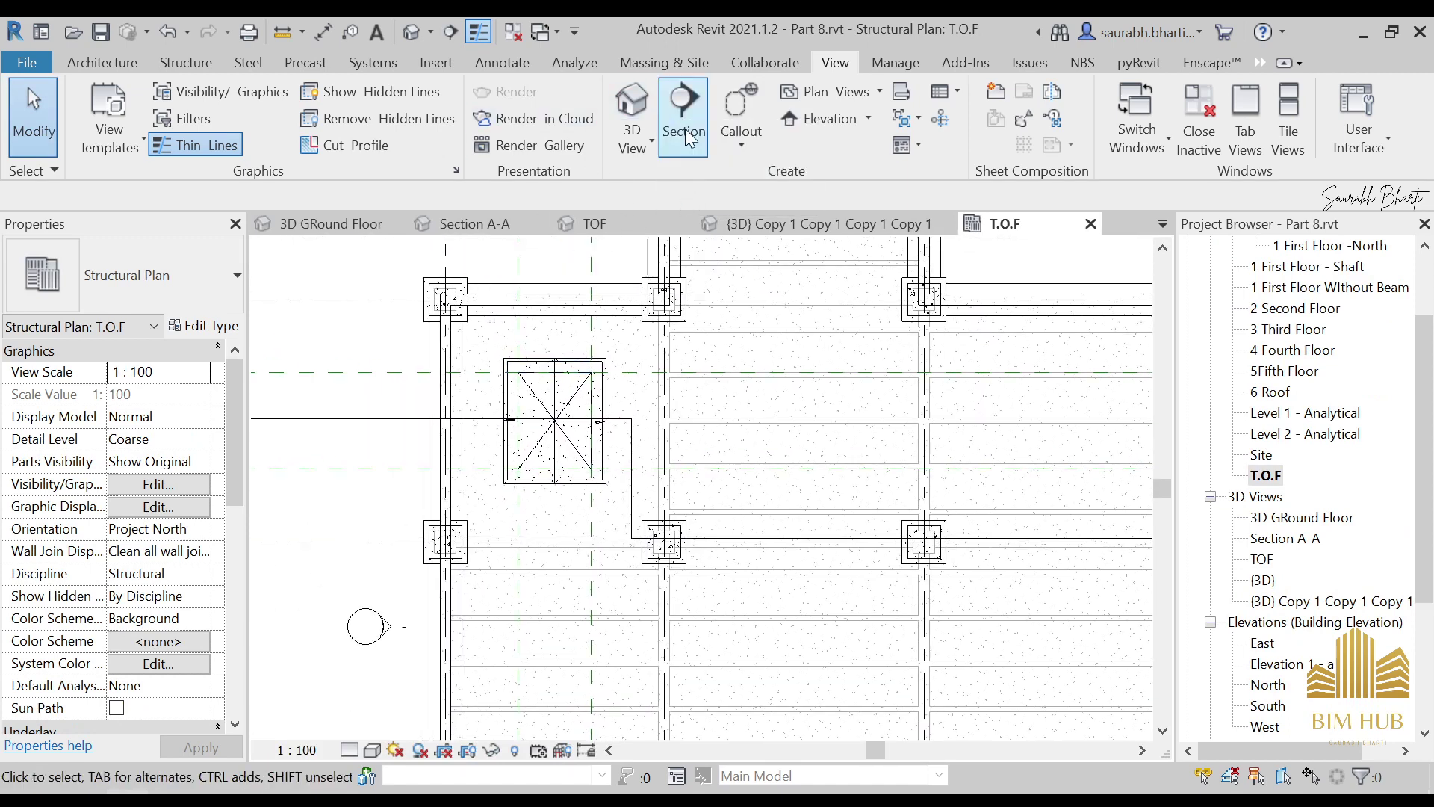
# Look through the Callout shapes and the view types offered by the Section command in the T.O.F plan
pyautogui.click(737, 139)
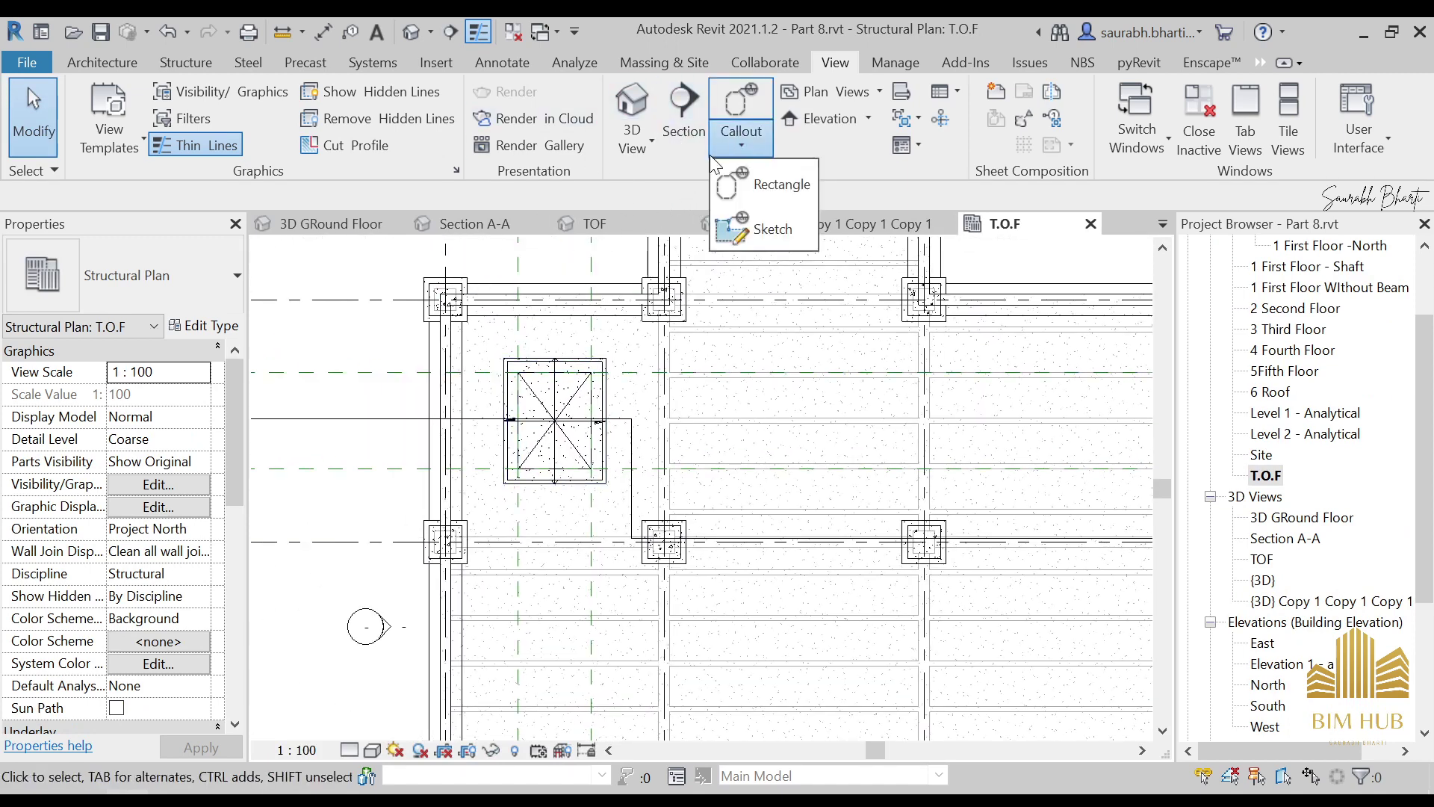
pyautogui.click(672, 139)
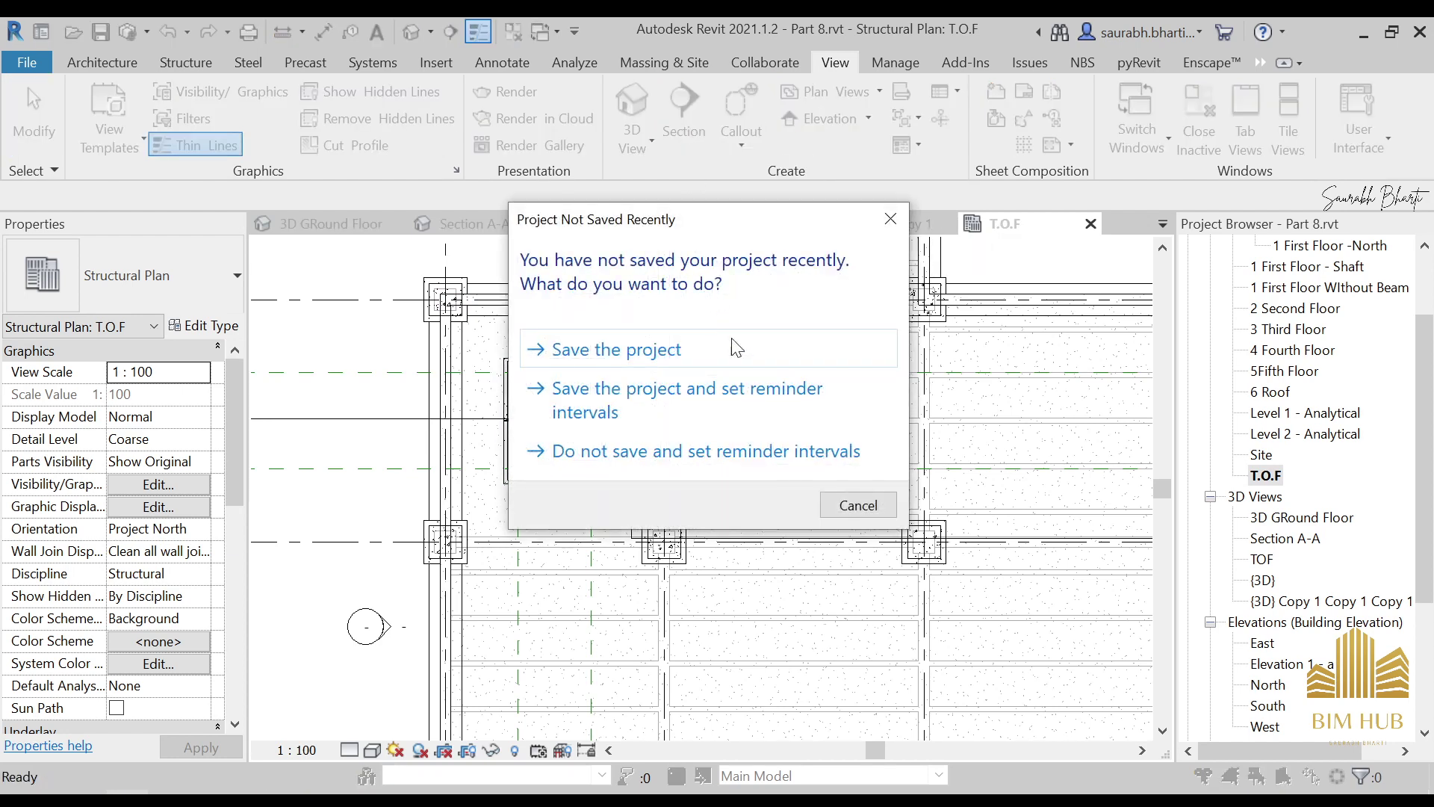
pyautogui.press('Escape')
pyautogui.click(237, 274)
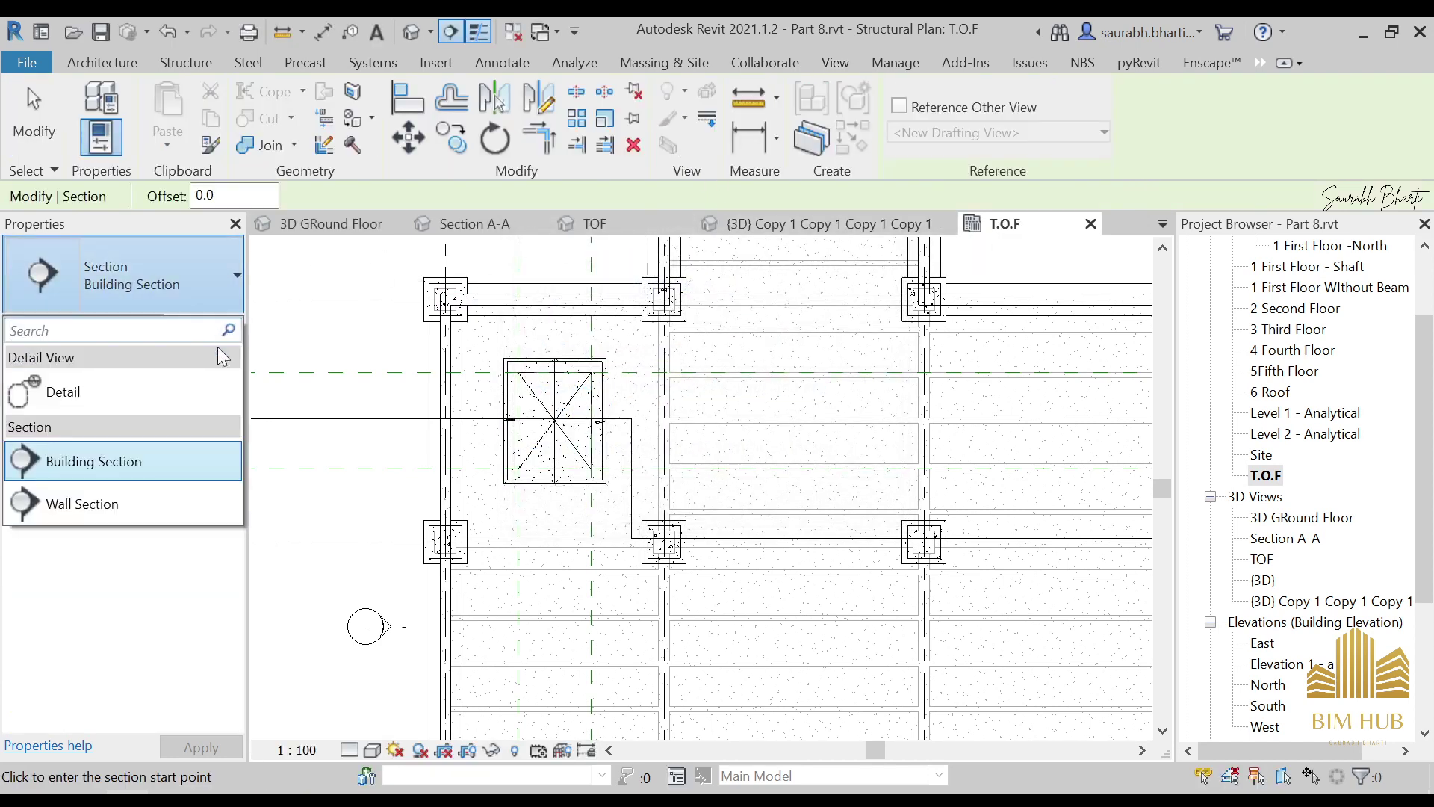
pyautogui.scroll(-2, 580, 396)
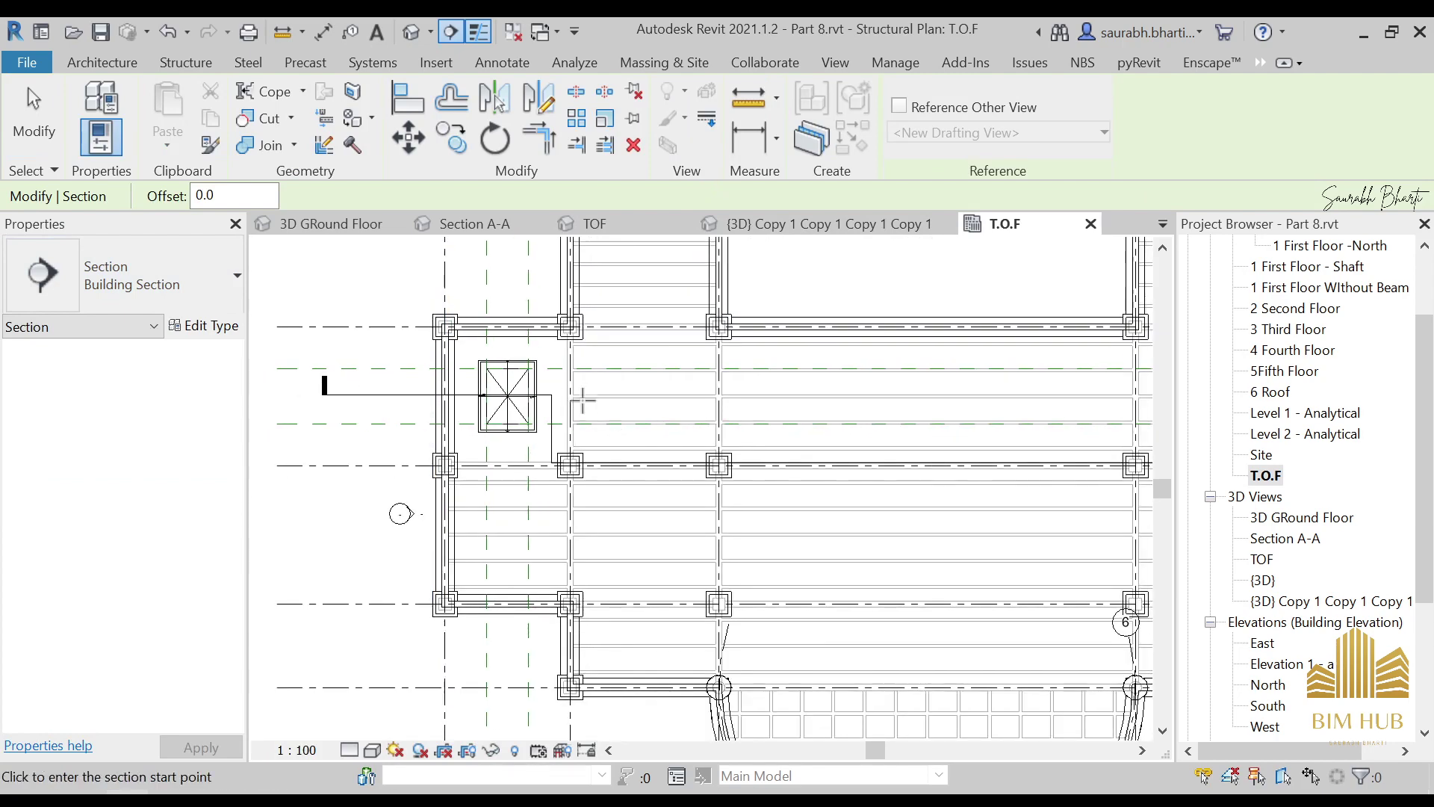
# Open the {3D} view and look at the building in the front orientation and from above
pyautogui.click(423, 32)
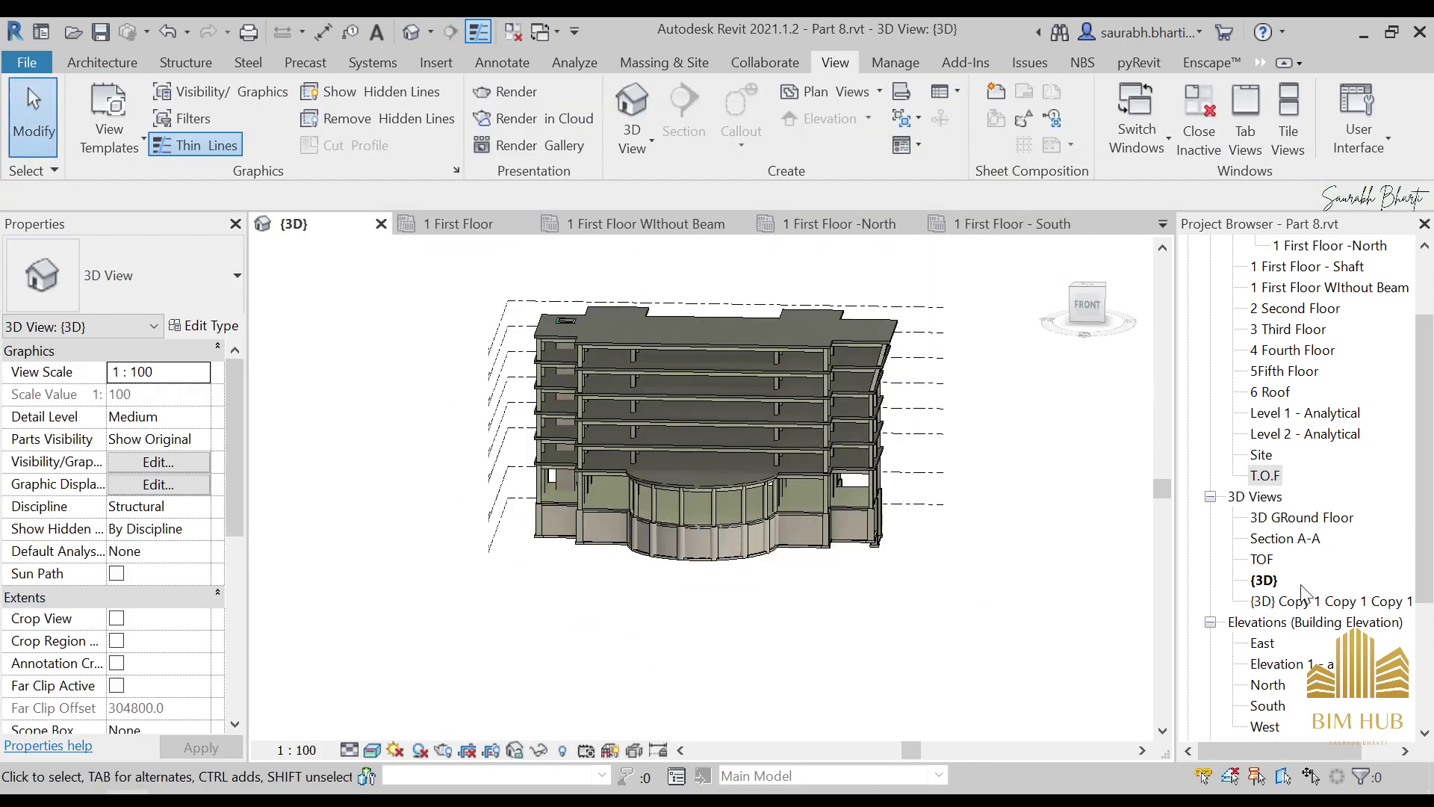
pyautogui.scroll(-1, 902, 470)
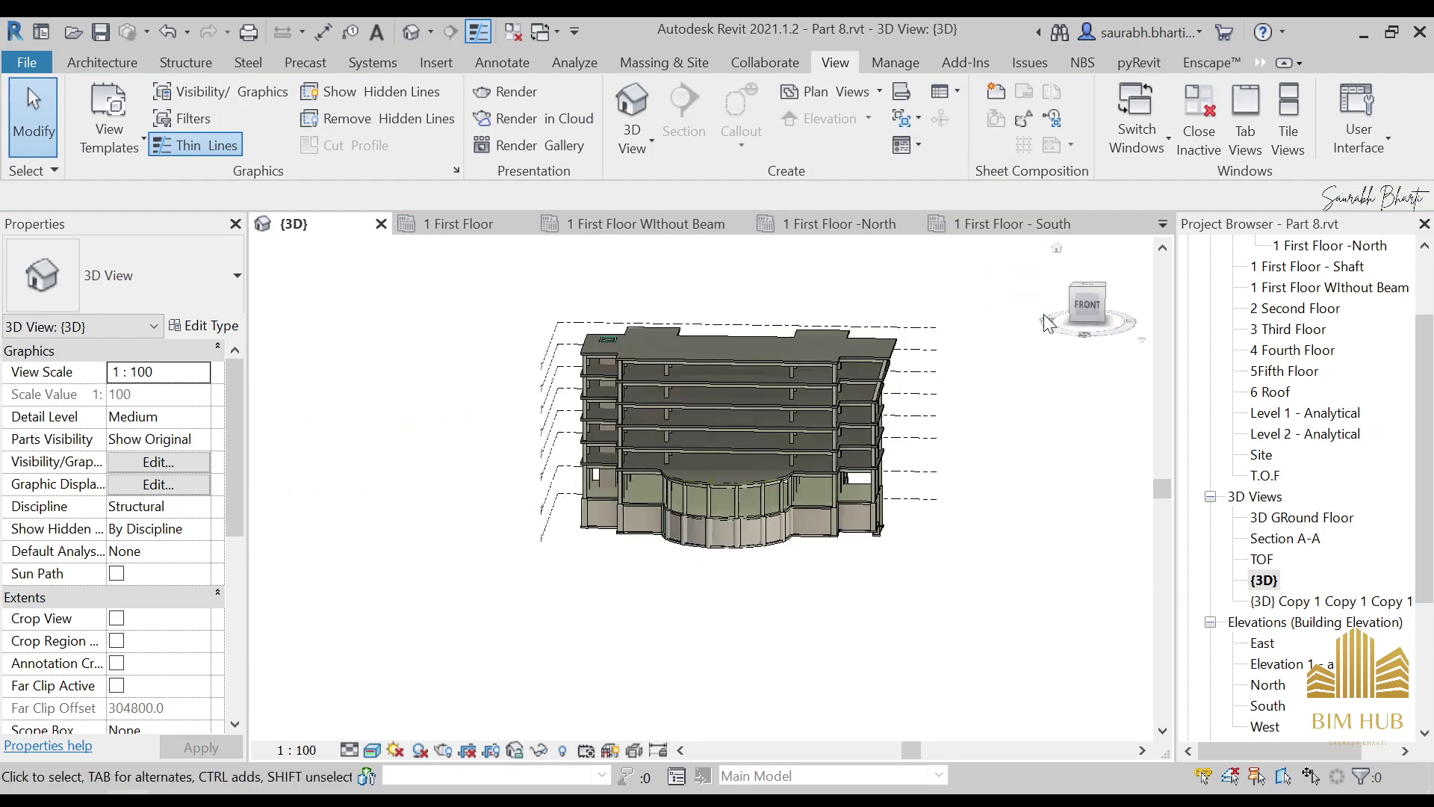
pyautogui.click(1088, 307)
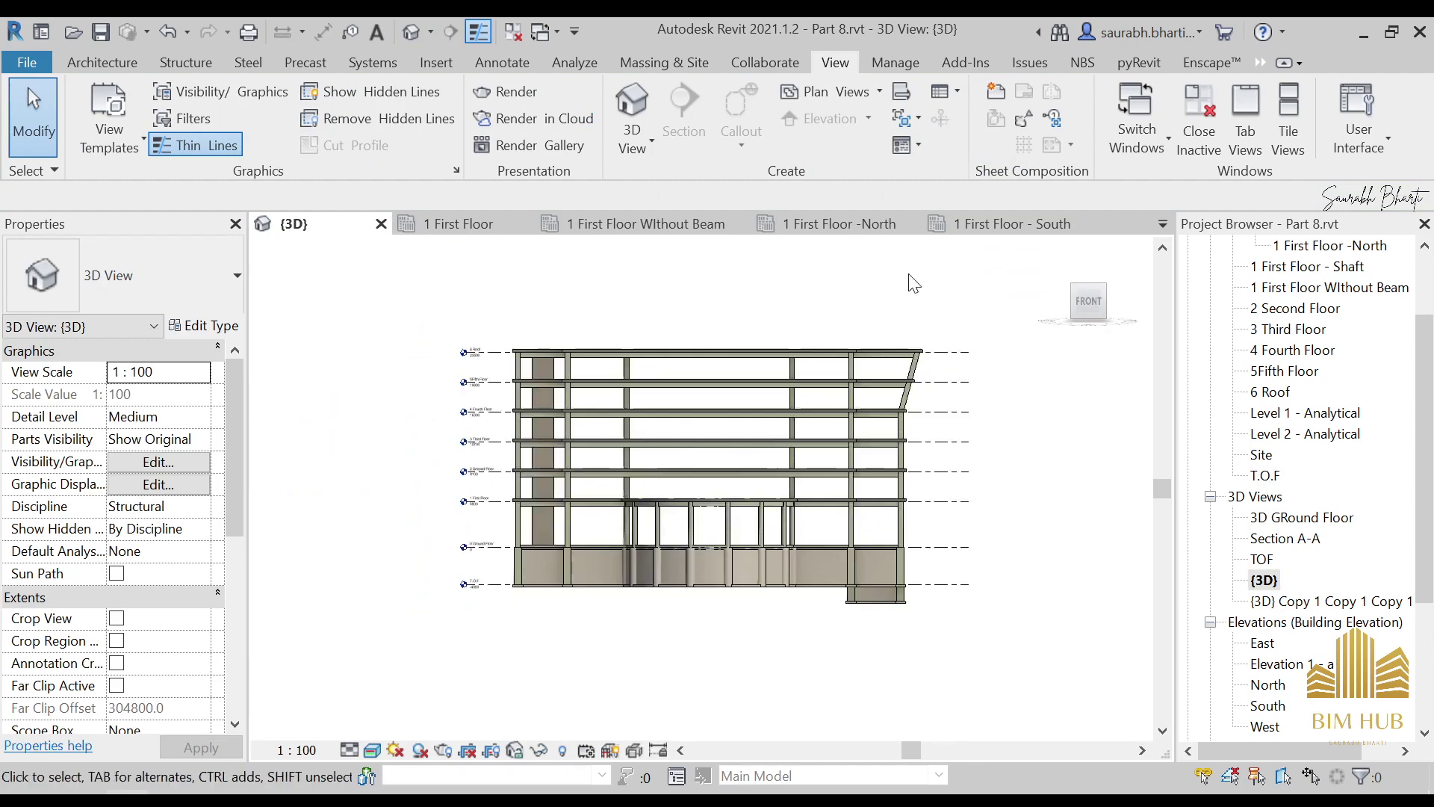
pyautogui.scroll(3, 1326, 396)
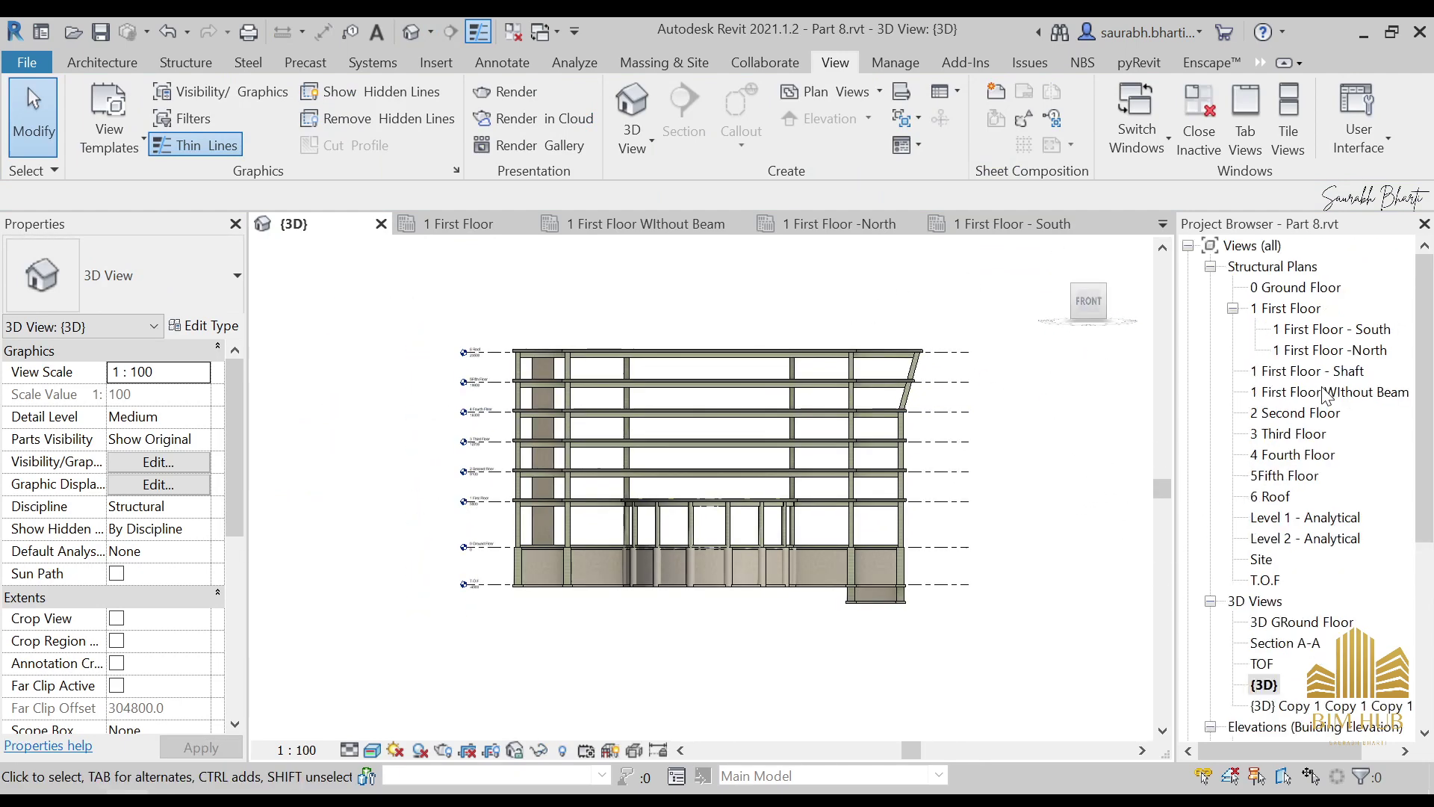
pyautogui.keyDown('shift'); pyautogui.moveTo(1076, 382); pyautogui.dragTo(1100, 321, button='middle'); pyautogui.keyUp('shift')
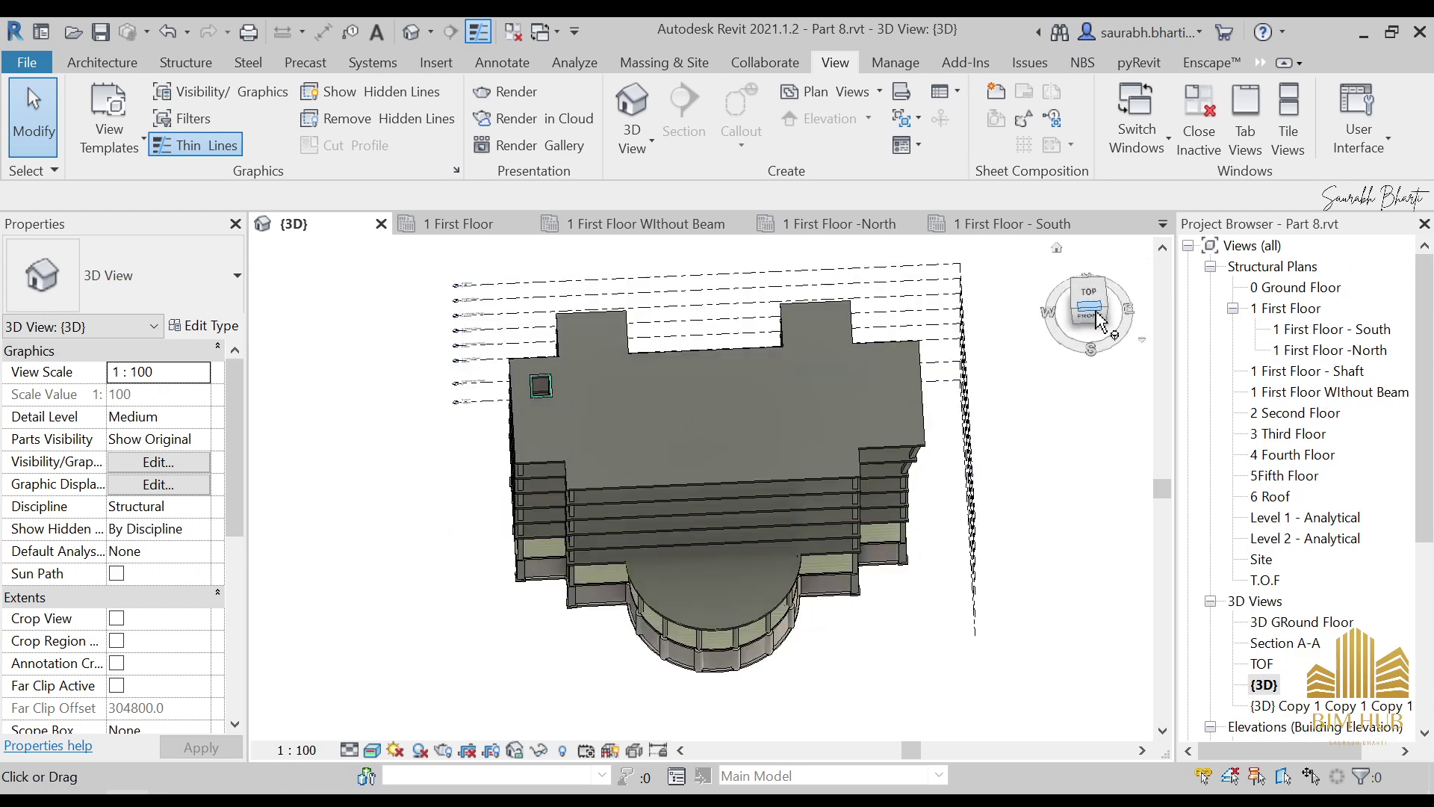
# Orient the {3D} view to the Elevation Shaft elevation and examine the shaft inside the section box
pyautogui.rightClick(1091, 317)
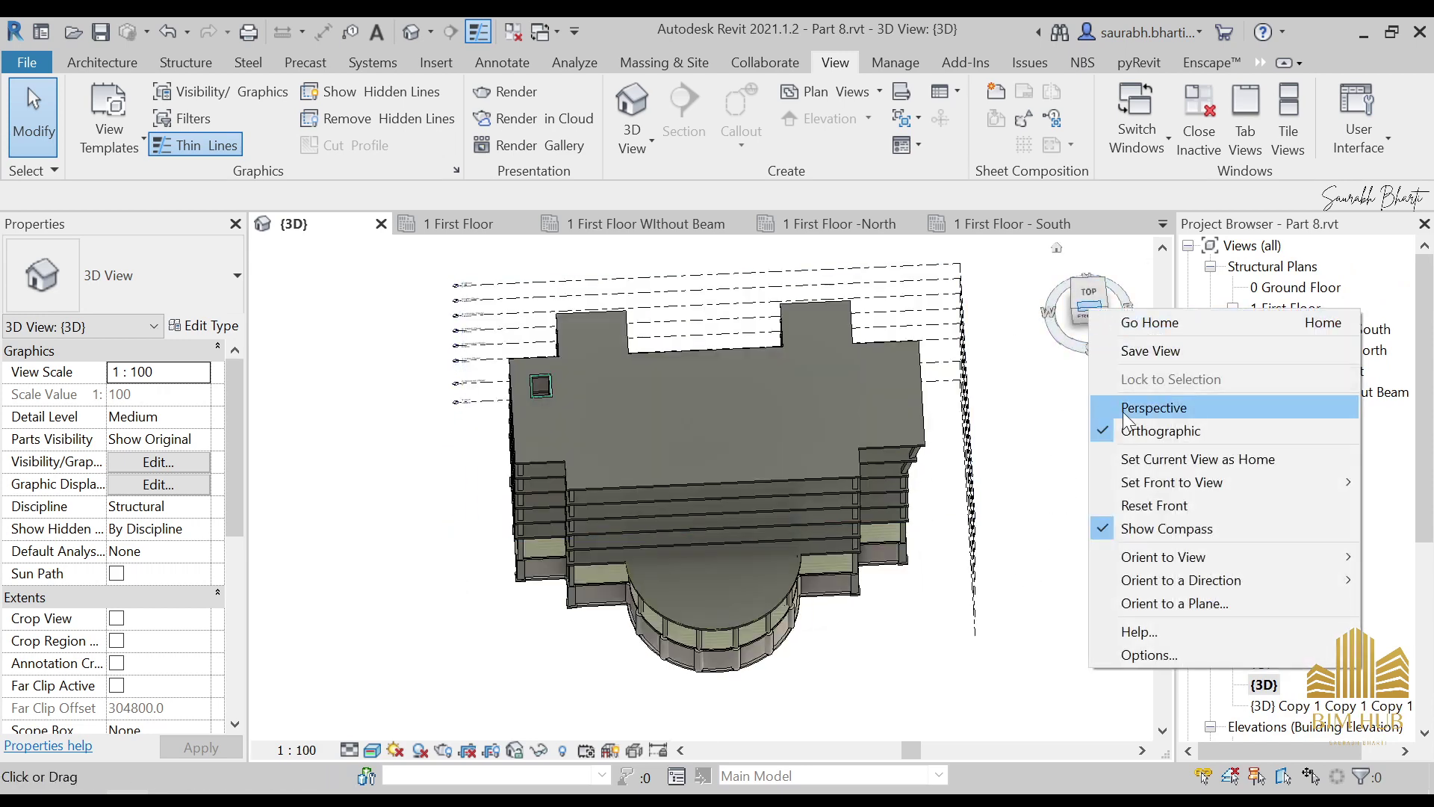
pyautogui.click(1146, 375)
pyautogui.rightClick(1090, 318)
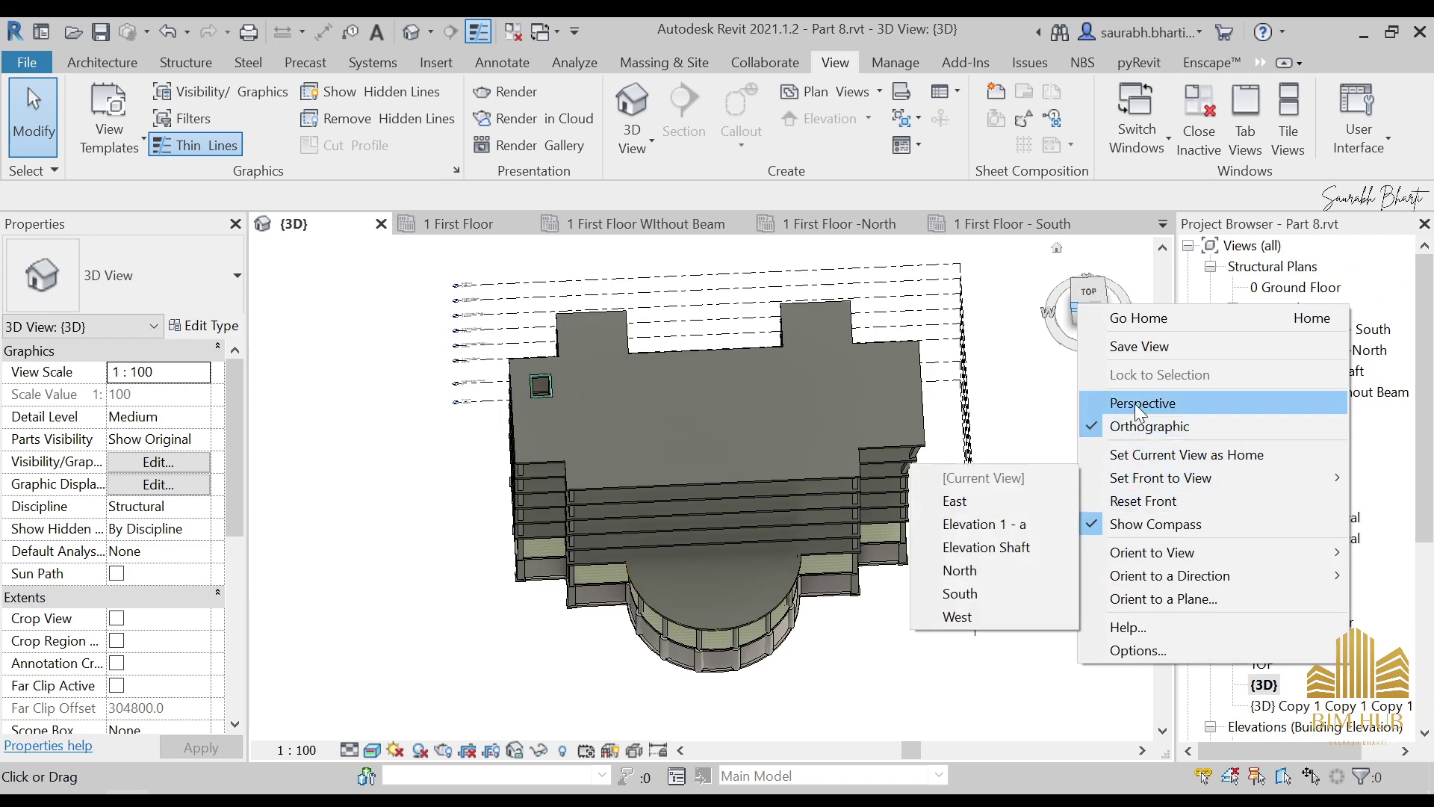
pyautogui.moveTo(1146, 556)
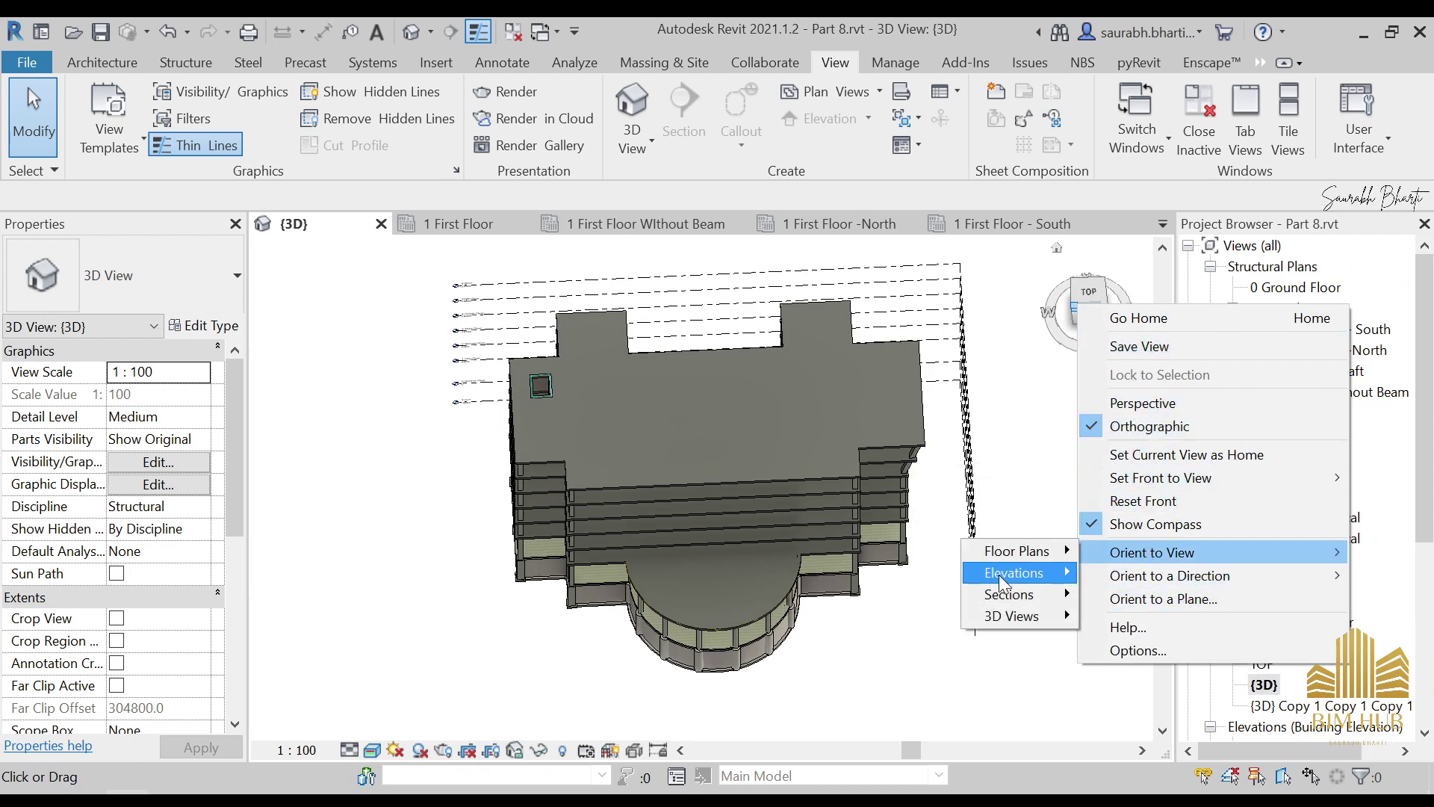
pyautogui.moveTo(1001, 574)
pyautogui.click(1138, 618)
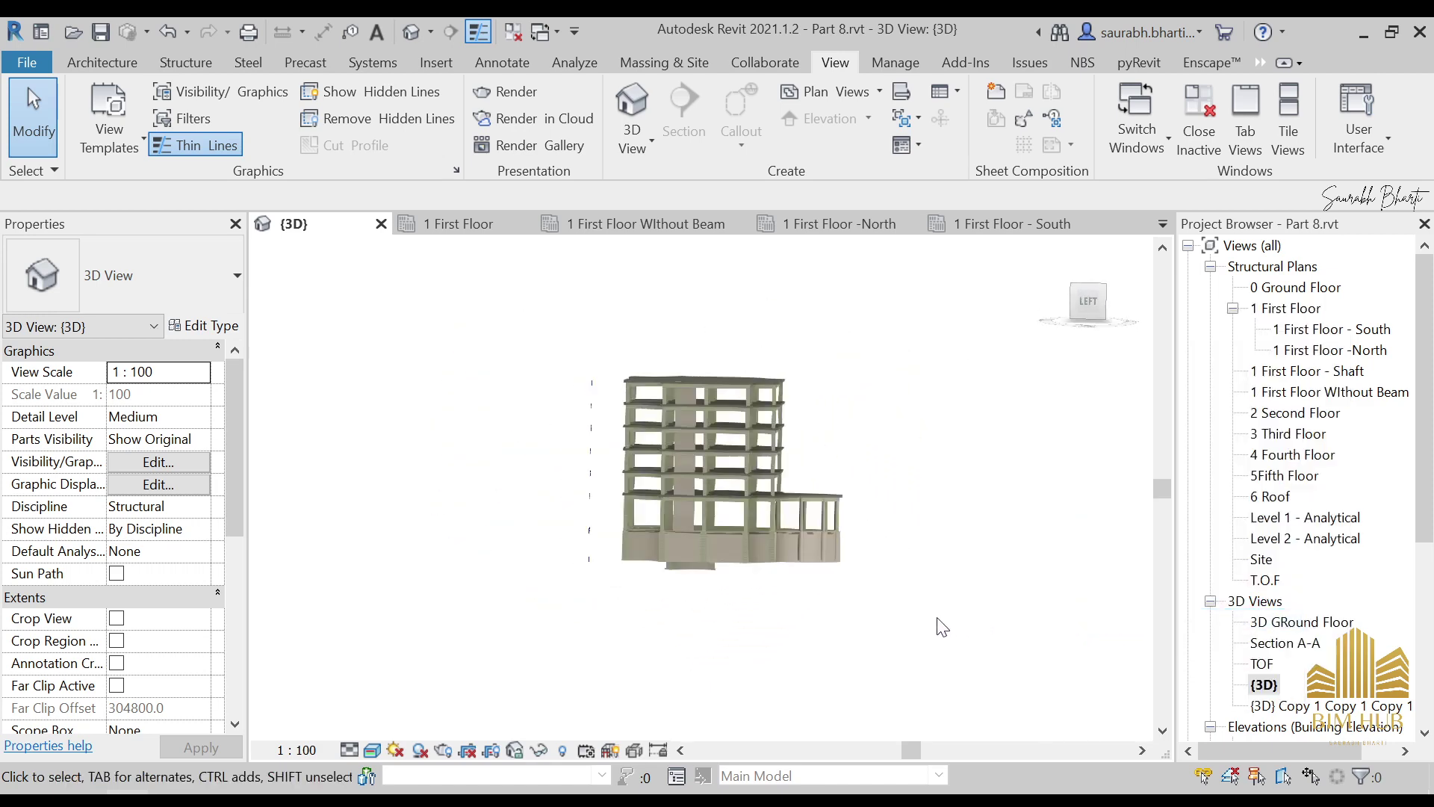
pyautogui.keyDown('shift'); pyautogui.moveTo(701, 530); pyautogui.dragTo(718, 500, button='middle'); pyautogui.keyUp('shift')
pyautogui.scroll(4, 717, 499)
pyautogui.keyDown('shift'); pyautogui.moveTo(799, 556); pyautogui.dragTo(770, 732, button='middle'); pyautogui.keyUp('shift')
pyautogui.moveTo(1020, 384); pyautogui.dragTo(674, 544, button='middle')
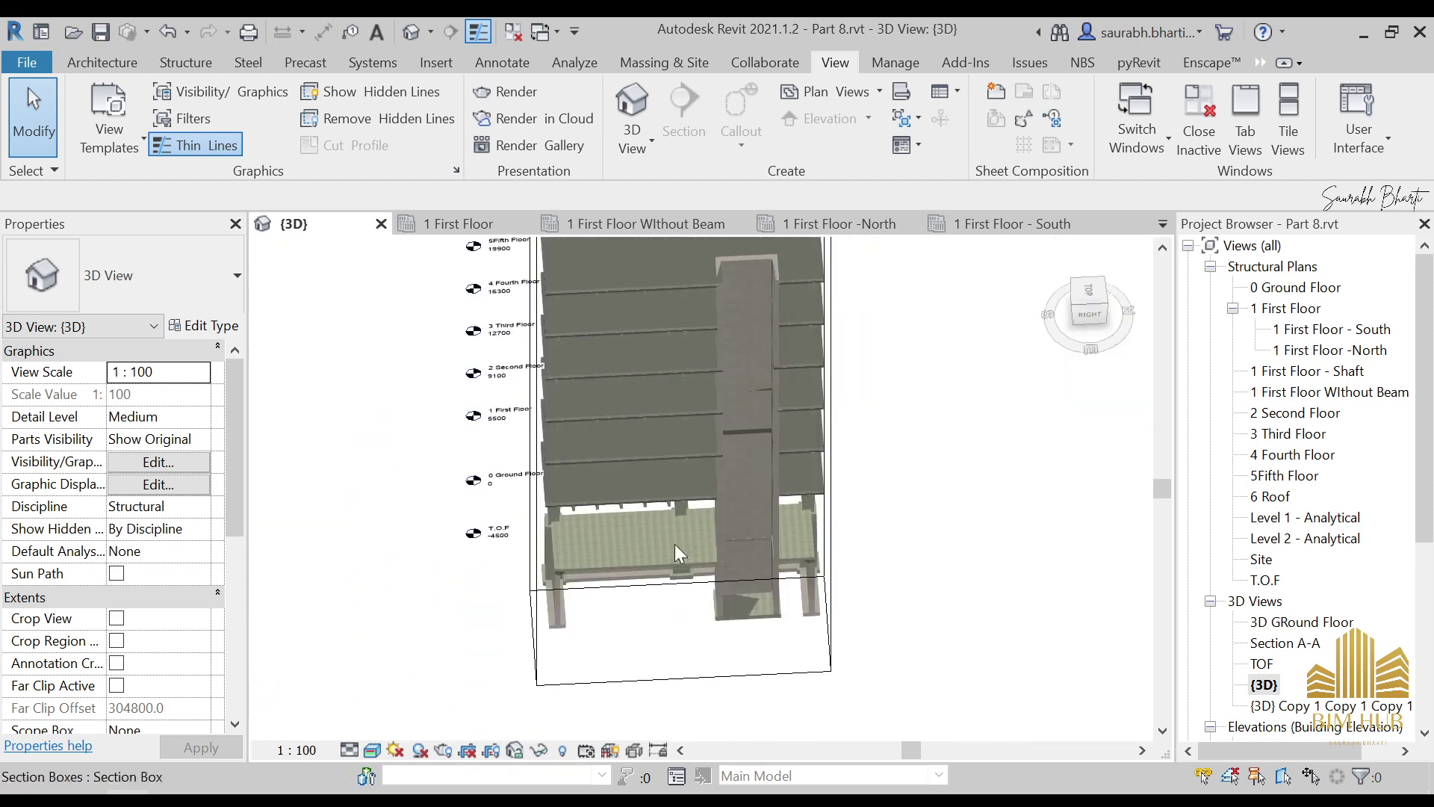
pyautogui.keyDown('shift'); pyautogui.moveTo(762, 484); pyautogui.dragTo(786, 429, button='middle'); pyautogui.keyUp('shift')
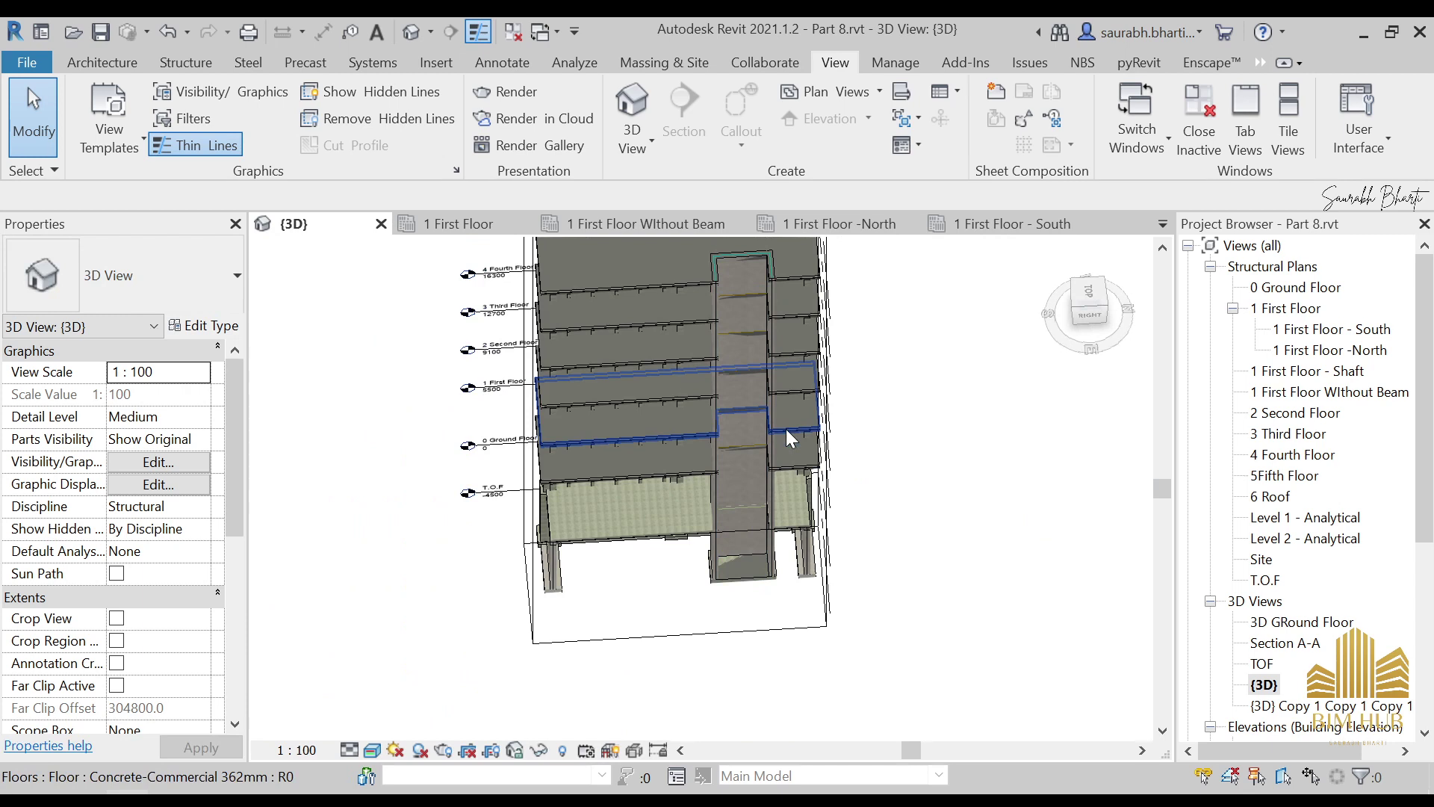
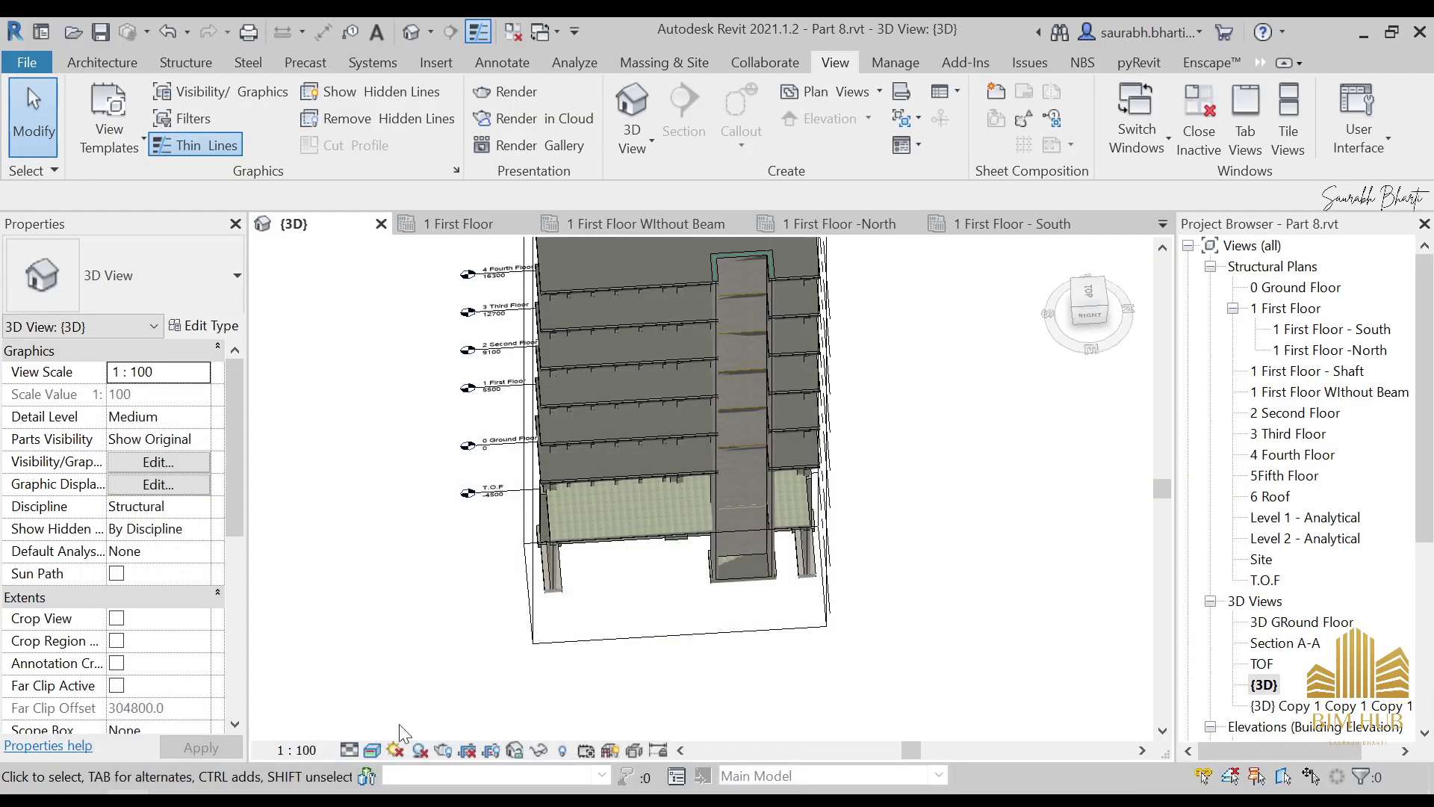
# Select the chain of four shaft walls in the 0 Ground Floor plan and isolate them in 3D with Selection Box
pyautogui.keyDown('shift'); pyautogui.moveTo(401, 733); pyautogui.dragTo(1043, 594, button='middle'); pyautogui.keyUp('shift')
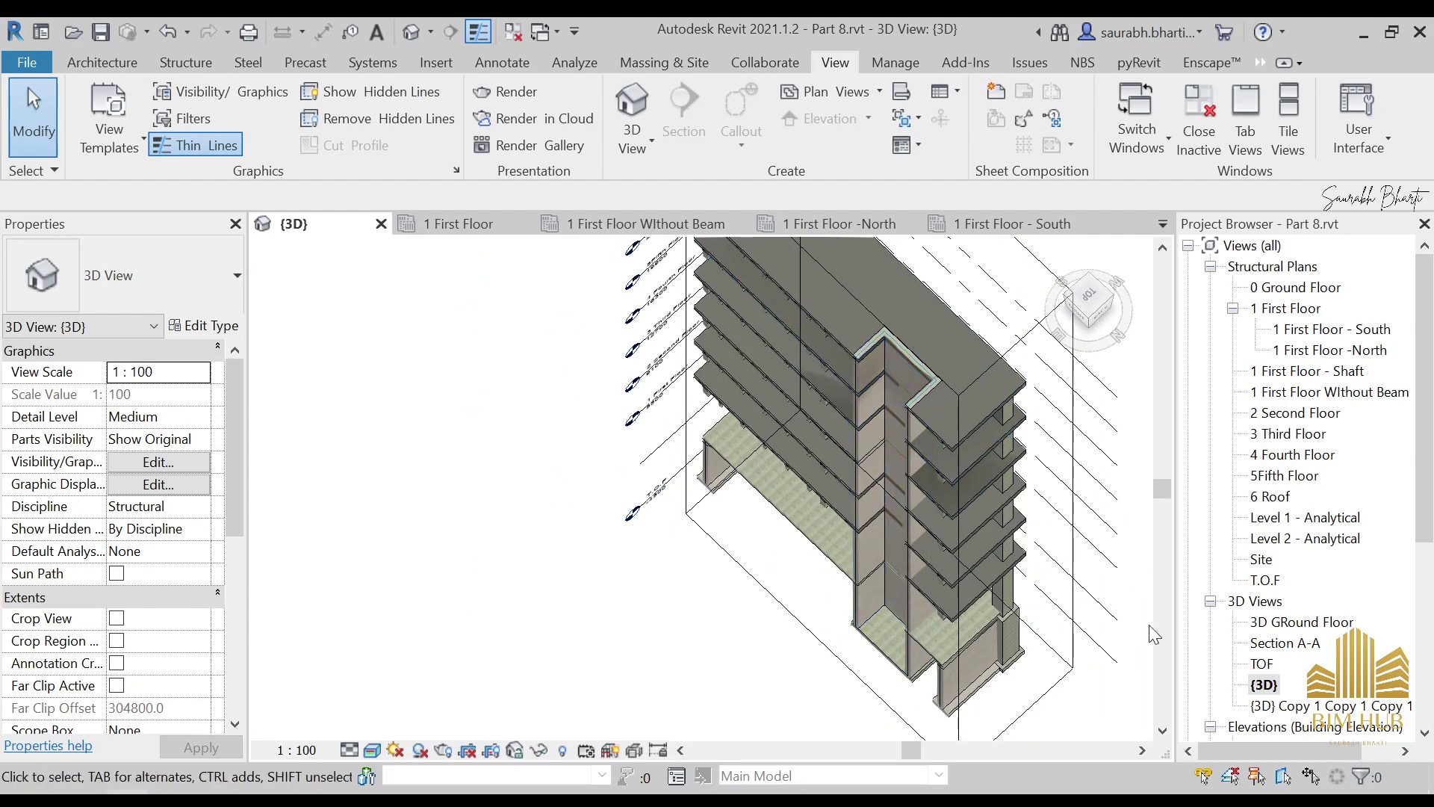
pyautogui.click(1333, 706)
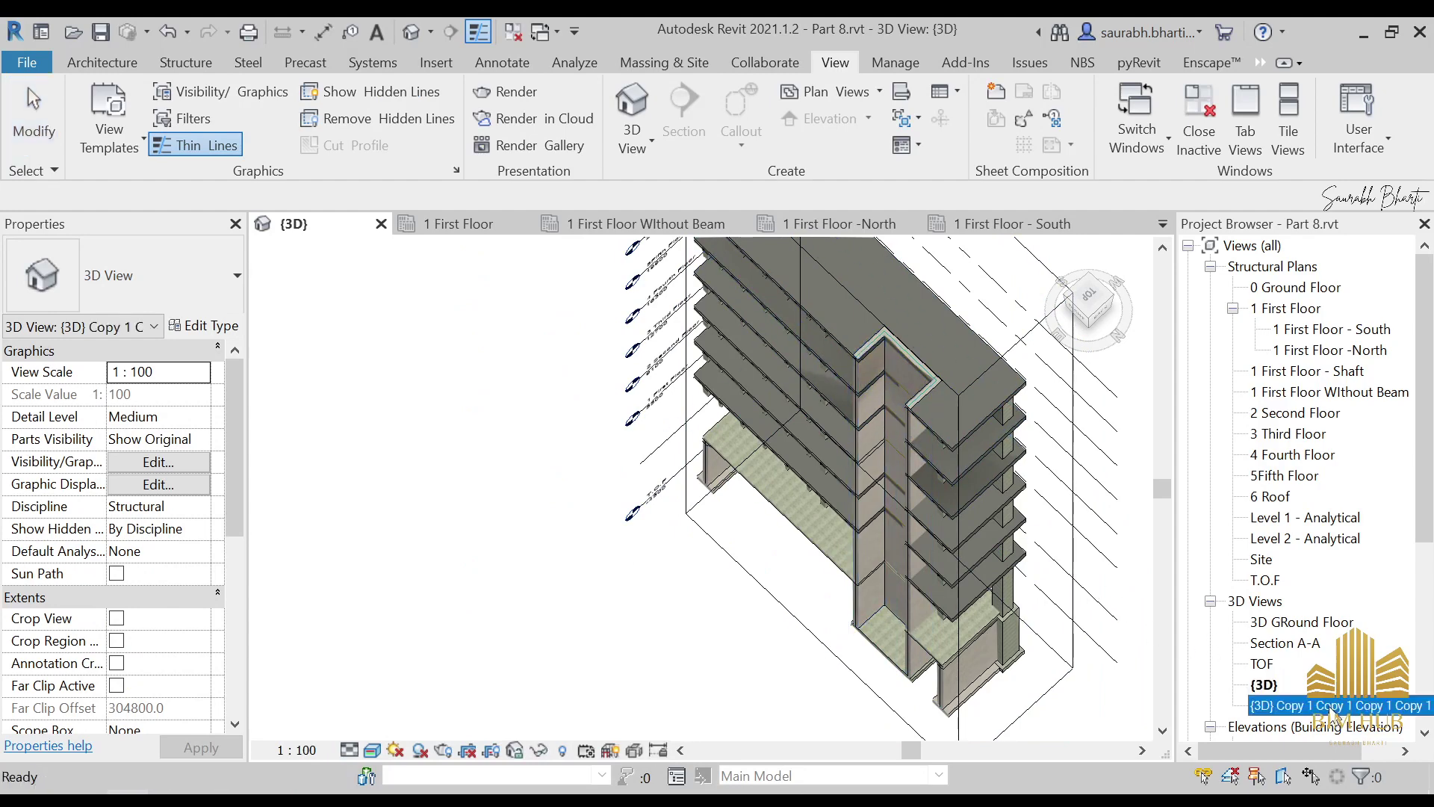
pyautogui.doubleClick(1300, 288)
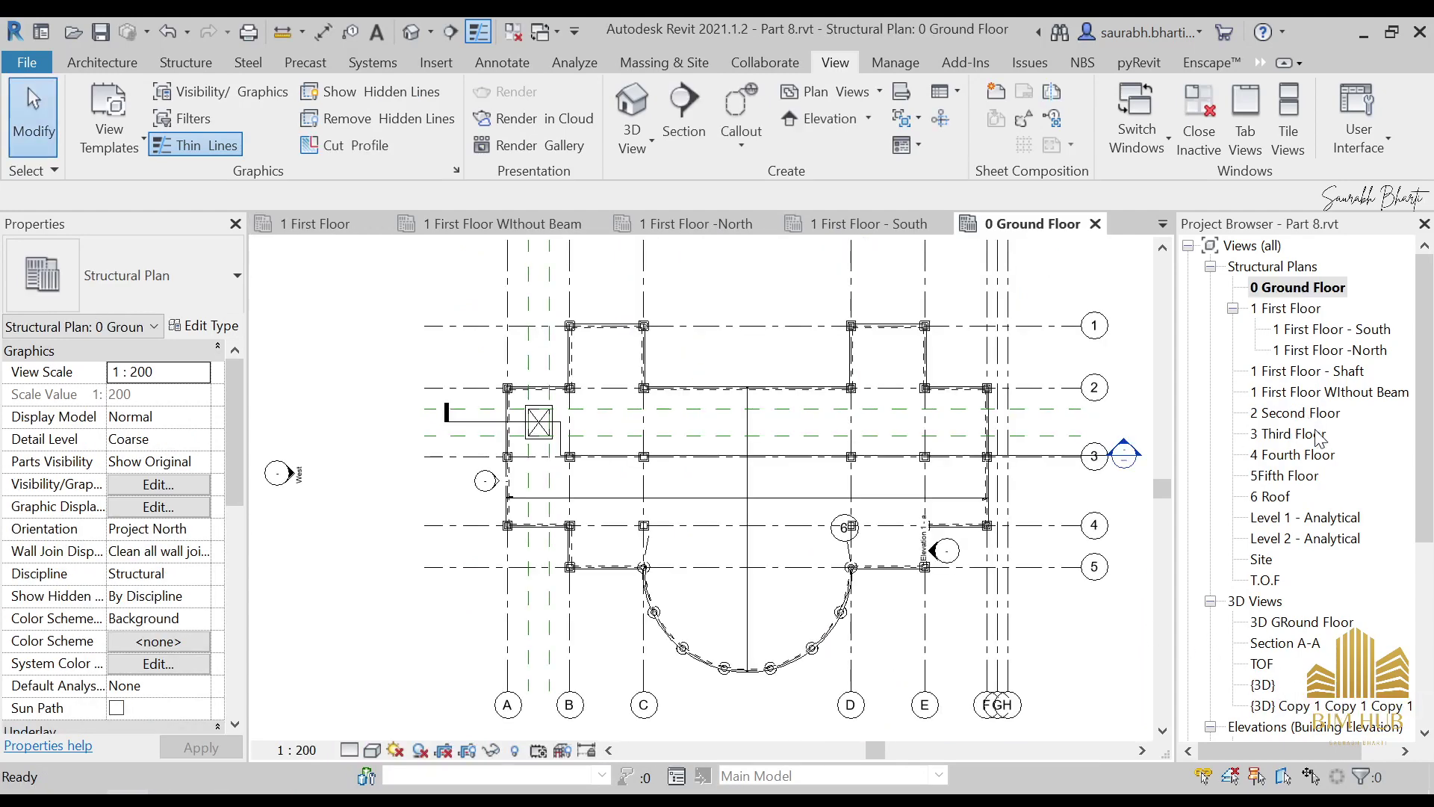
pyautogui.scroll(5, 576, 422)
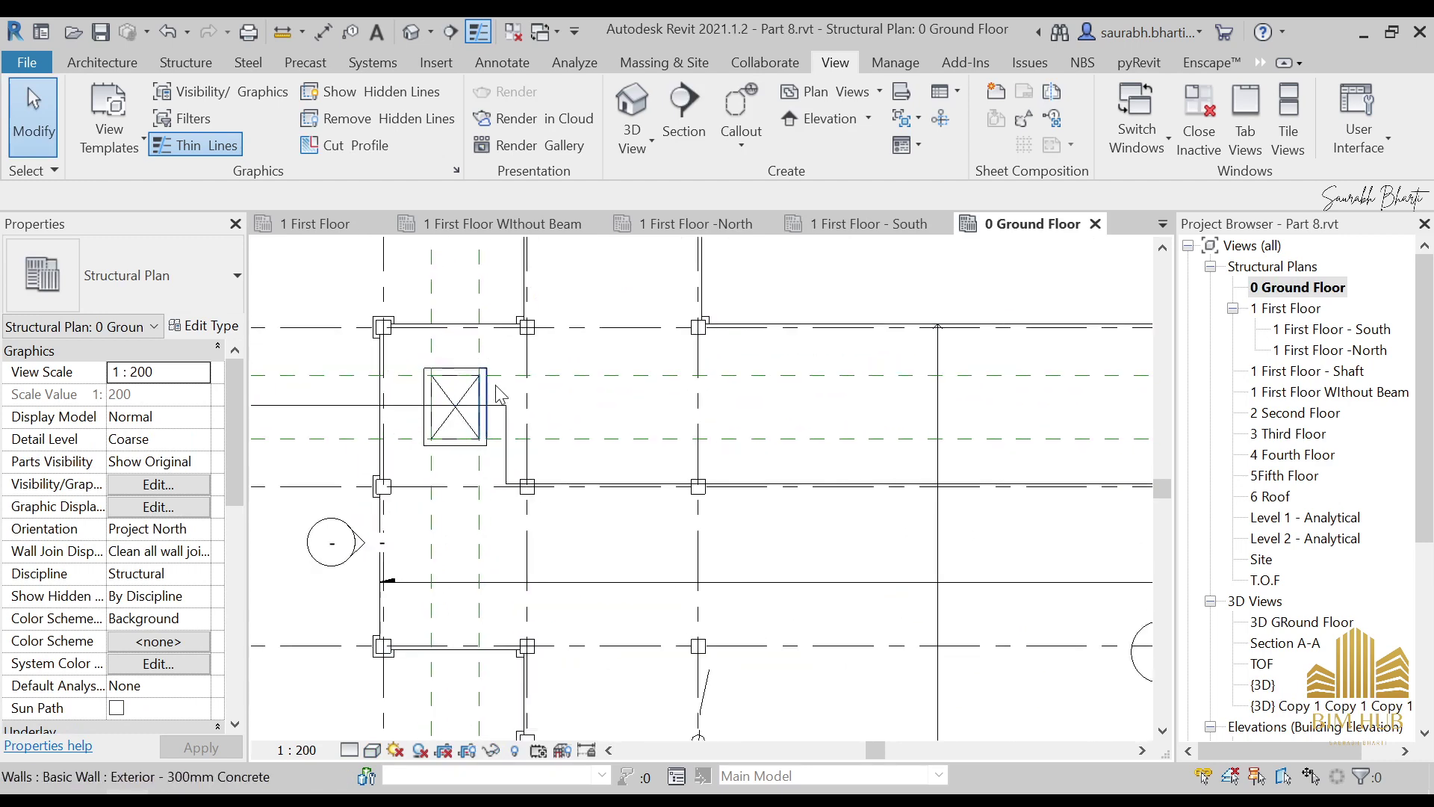
pyautogui.moveTo(502, 391); pyautogui.dragTo(858, 435, button='middle')
pyautogui.scroll(2, 798, 390)
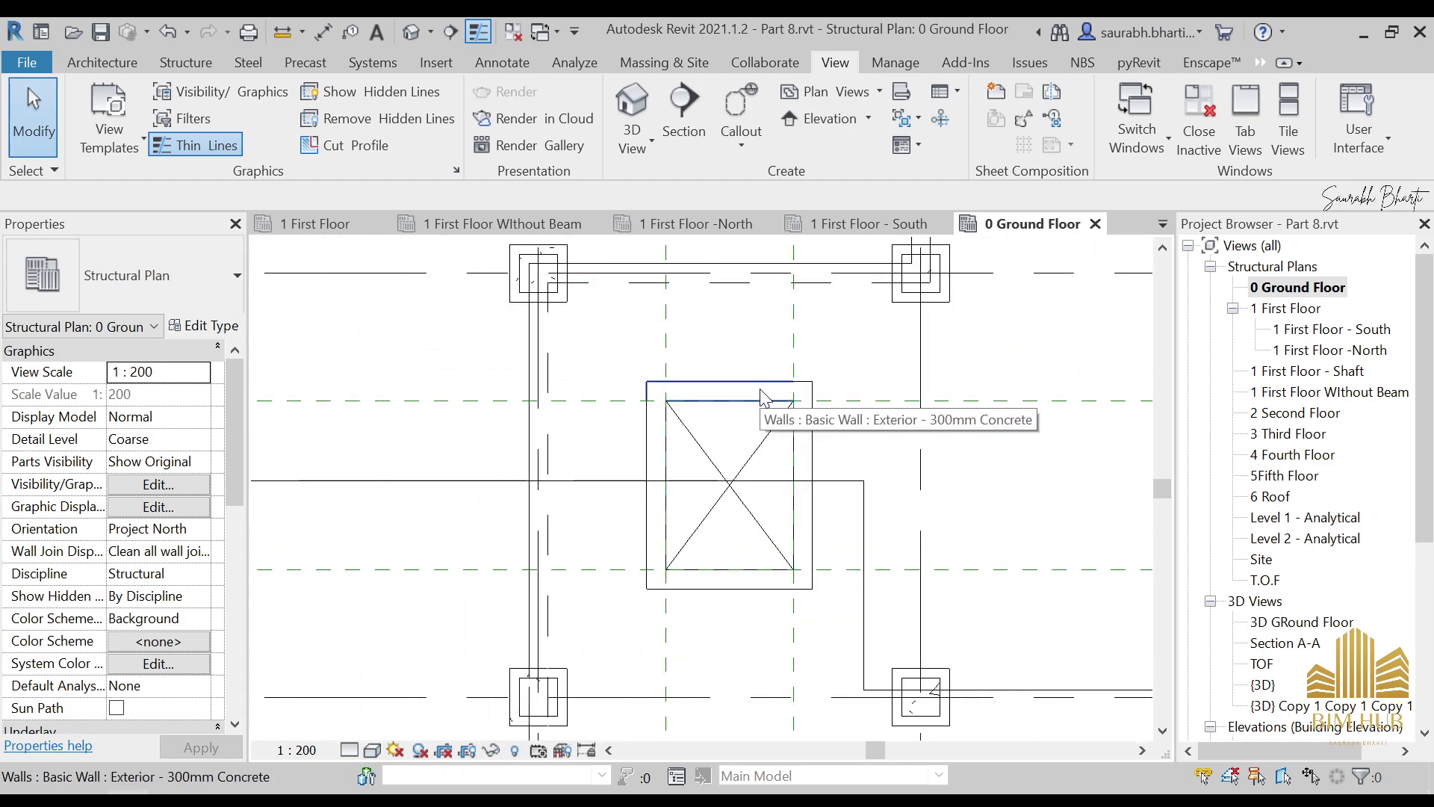
pyautogui.press('Tab')
pyautogui.click(763, 397)
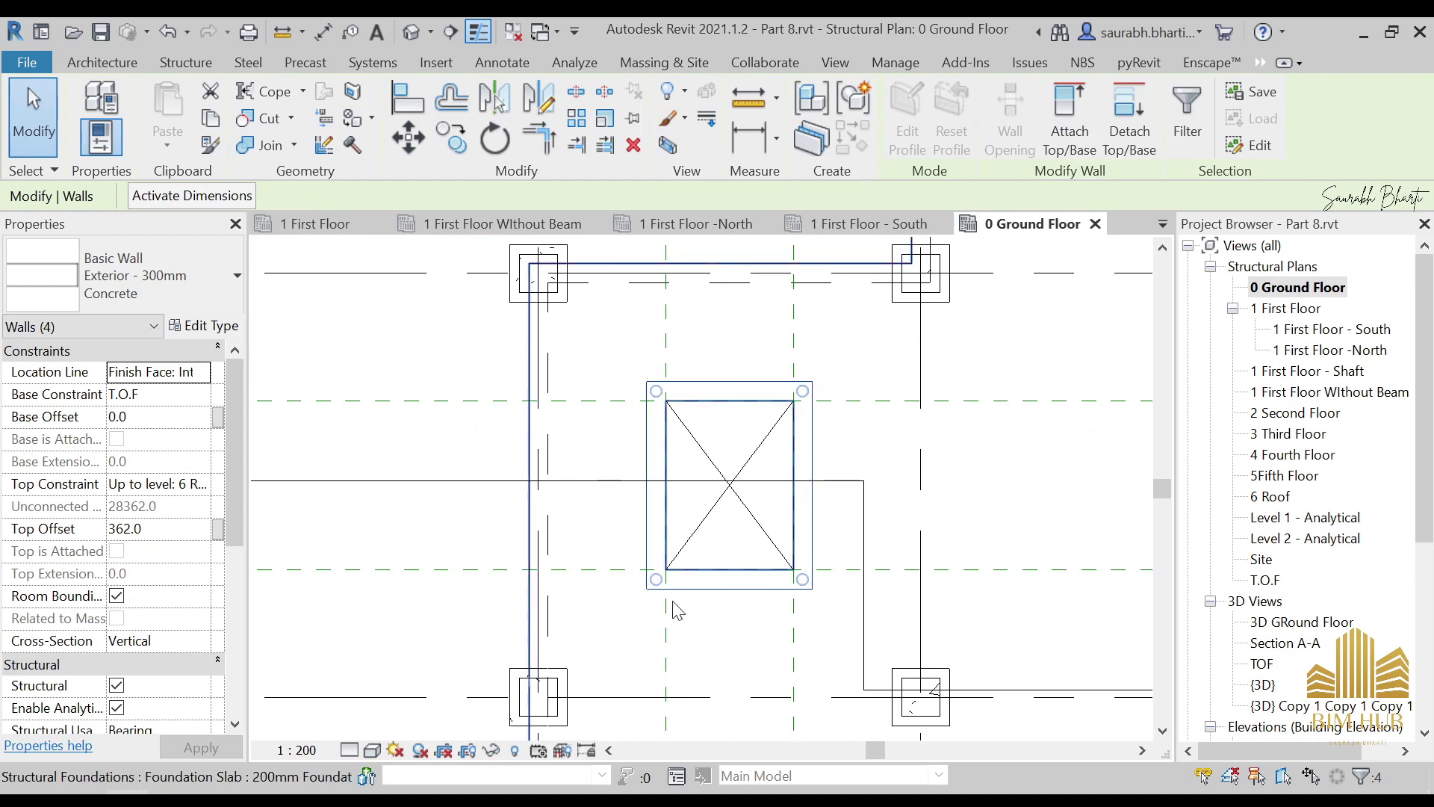
pyautogui.click(670, 146)
# Examine the isolated shaft walls in the {3D} view from the side and from above
pyautogui.keyDown('shift'); pyautogui.moveTo(712, 602); pyautogui.dragTo(535, 432, button='middle'); pyautogui.keyUp('shift')
pyautogui.scroll(5, 761, 388)
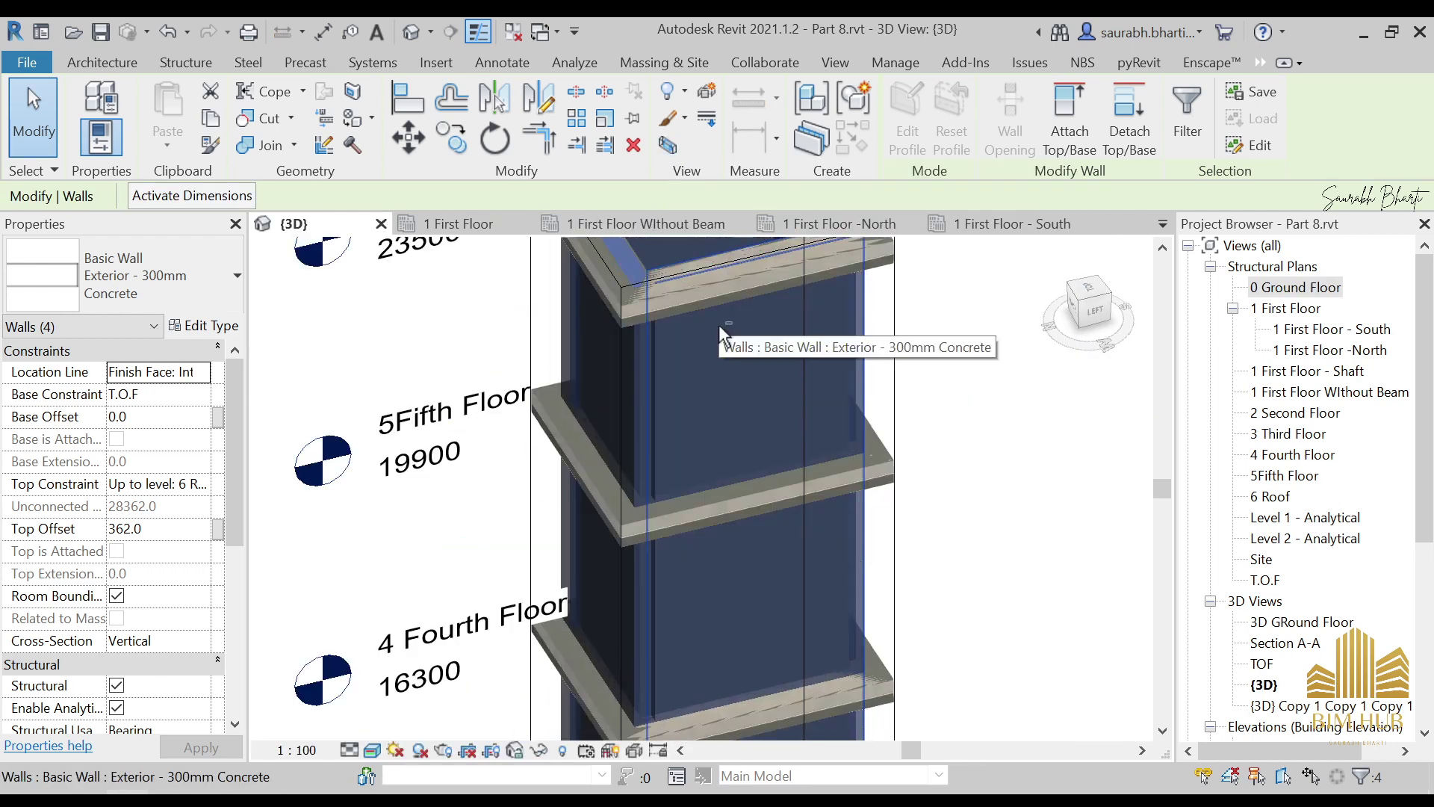
pyautogui.keyDown('shift'); pyautogui.moveTo(718, 324); pyautogui.dragTo(806, 320, button='middle'); pyautogui.keyUp('shift')
pyautogui.moveTo(793, 516)
pyautogui.keyDown('shift'); pyautogui.mouseDown(button='middle')
pyautogui.moveTo(810, 378)
pyautogui.moveTo(858, 441)
pyautogui.moveTo(889, 540)
pyautogui.moveTo(864, 528)
pyautogui.moveTo(838, 586)
pyautogui.moveTo(778, 546)
pyautogui.moveTo(797, 393)
pyautogui.moveTo(759, 435)
pyautogui.moveTo(852, 438)
pyautogui.moveTo(852, 587)
pyautogui.moveTo(836, 576)
pyautogui.moveTo(911, 648)
pyautogui.moveTo(854, 665)
pyautogui.moveTo(838, 551)
pyautogui.moveTo(852, 467)
pyautogui.moveTo(892, 441)
pyautogui.moveTo(909, 402)
pyautogui.moveTo(889, 396)
pyautogui.moveTo(860, 393)
pyautogui.moveTo(575, 581)
pyautogui.mouseUp(button='middle'); pyautogui.keyUp('shift')
pyautogui.scroll(6, 773, 383)
pyautogui.scroll(4, 773, 382)
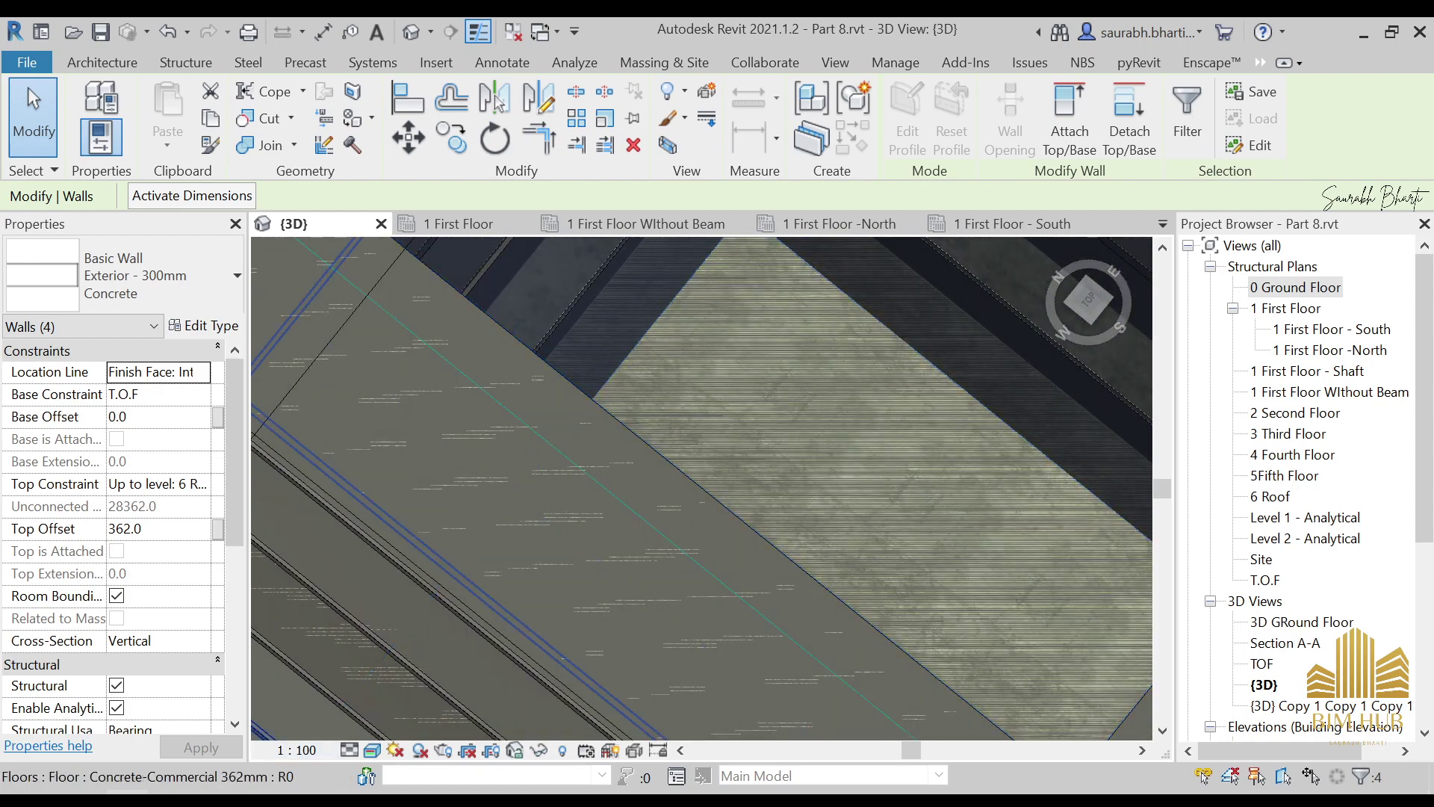
pyautogui.click(171, 796)
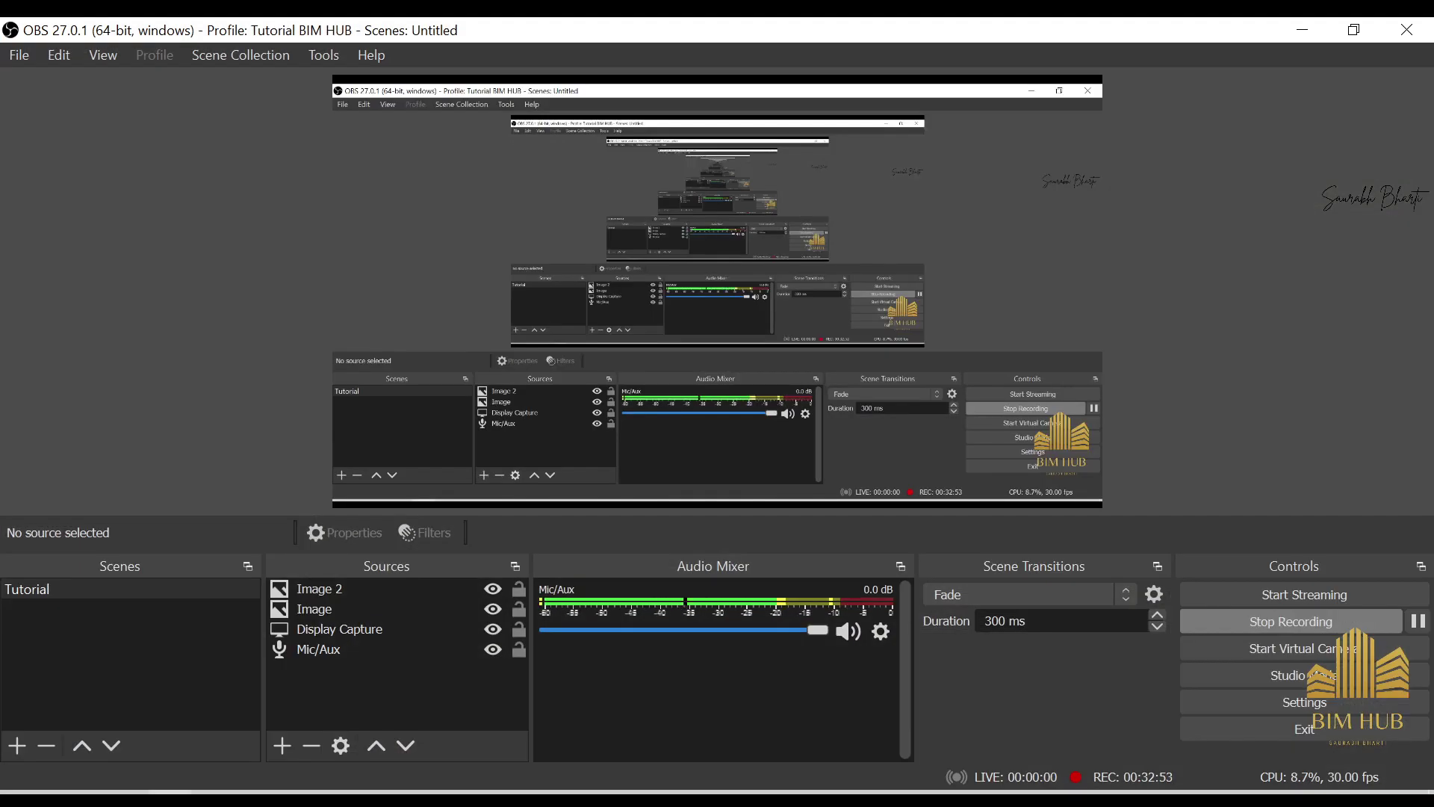
pyautogui.click(127, 797)
pyautogui.scroll(-8, 821, 385)
pyautogui.moveTo(829, 425)
pyautogui.keyDown('shift'); pyautogui.mouseDown(button='middle')
pyautogui.moveTo(914, 317)
pyautogui.moveTo(867, 458)
pyautogui.moveTo(1013, 469)
pyautogui.moveTo(1060, 448)
pyautogui.mouseUp(button='middle'); pyautogui.keyUp('shift')
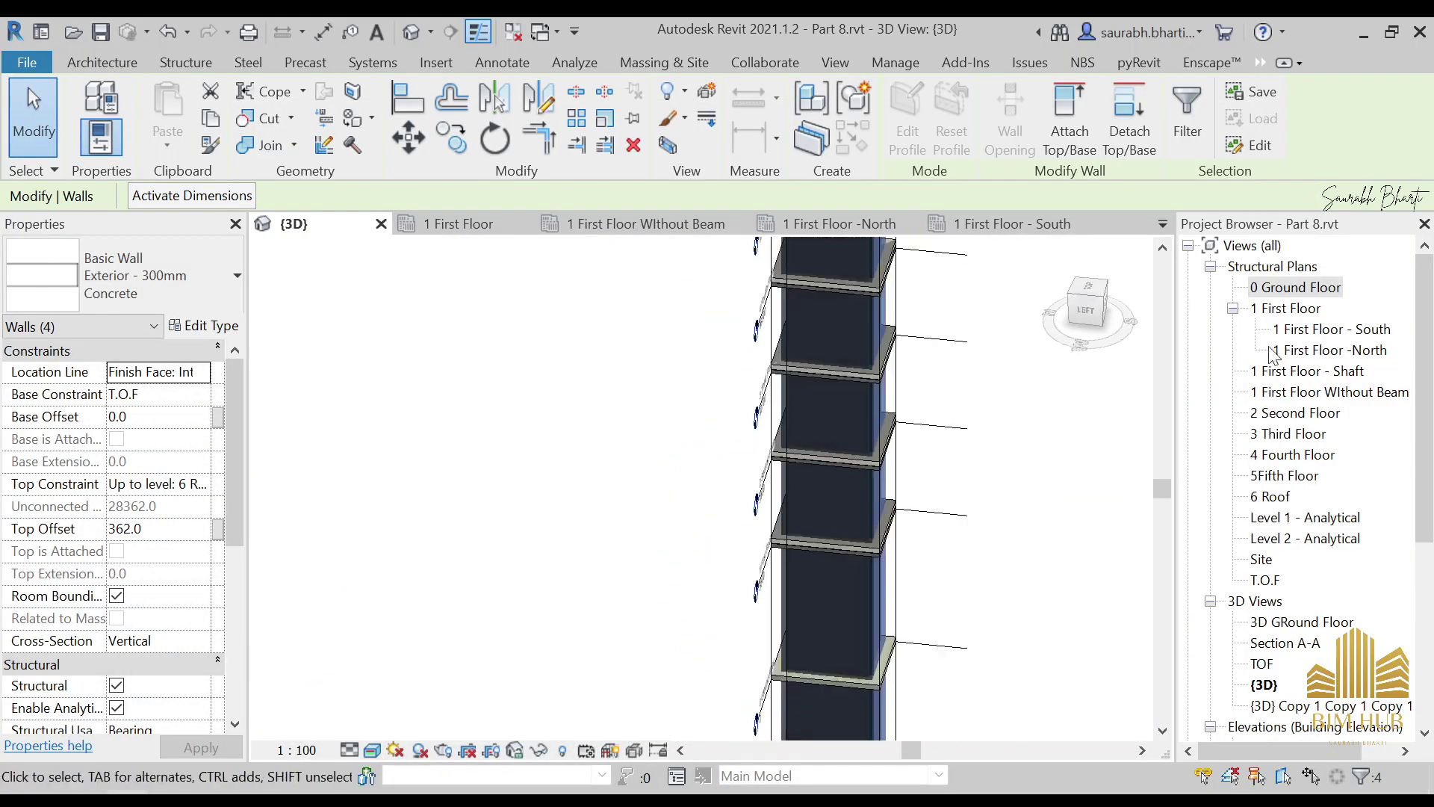
# Open the 0 Ground Floor and T.O.F structural plans and look at the shaft and surrounding walls in each
pyautogui.doubleClick(1306, 288)
pyautogui.scroll(-2, 817, 503)
pyautogui.moveTo(817, 503); pyautogui.dragTo(661, 486, button='middle')
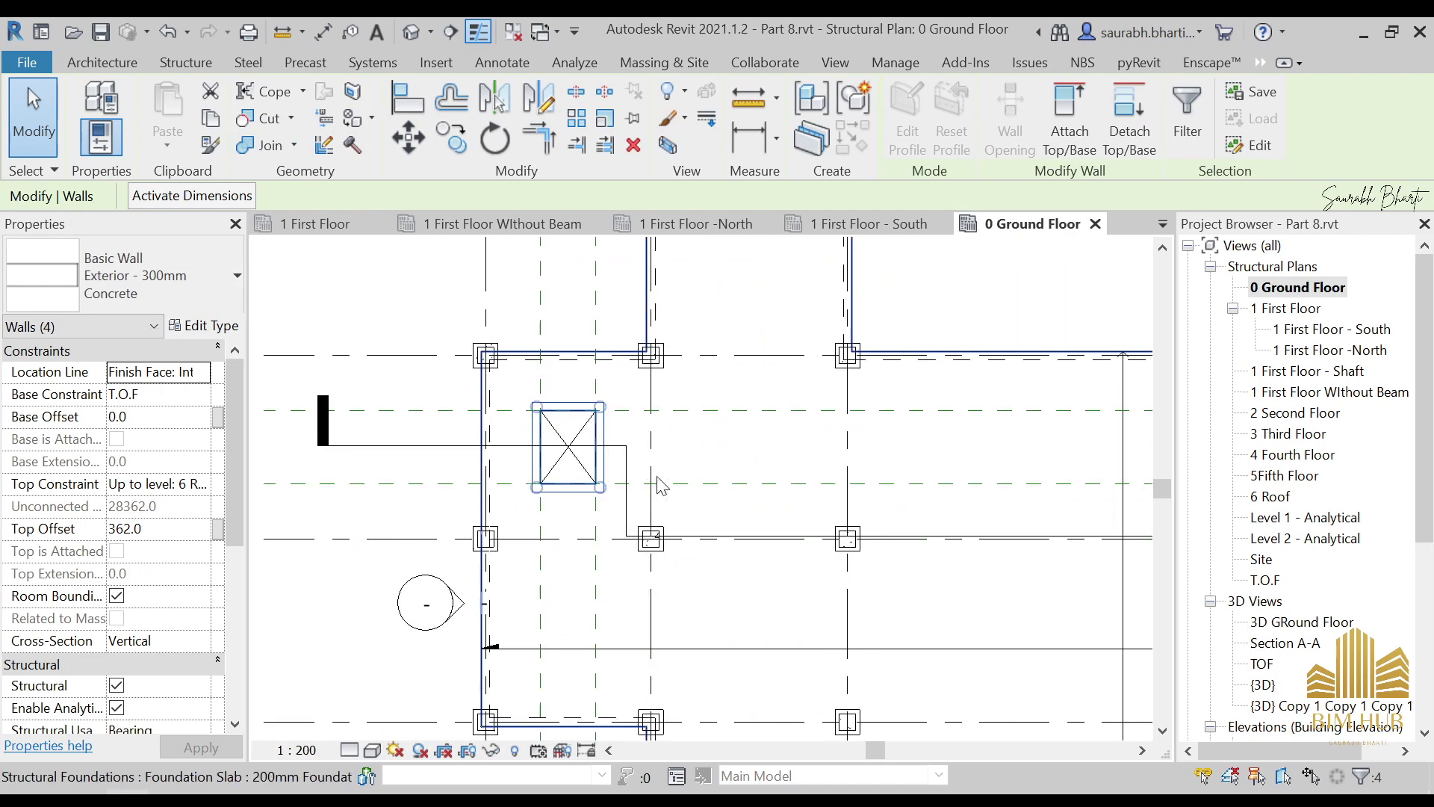
pyautogui.scroll(-2, 661, 485)
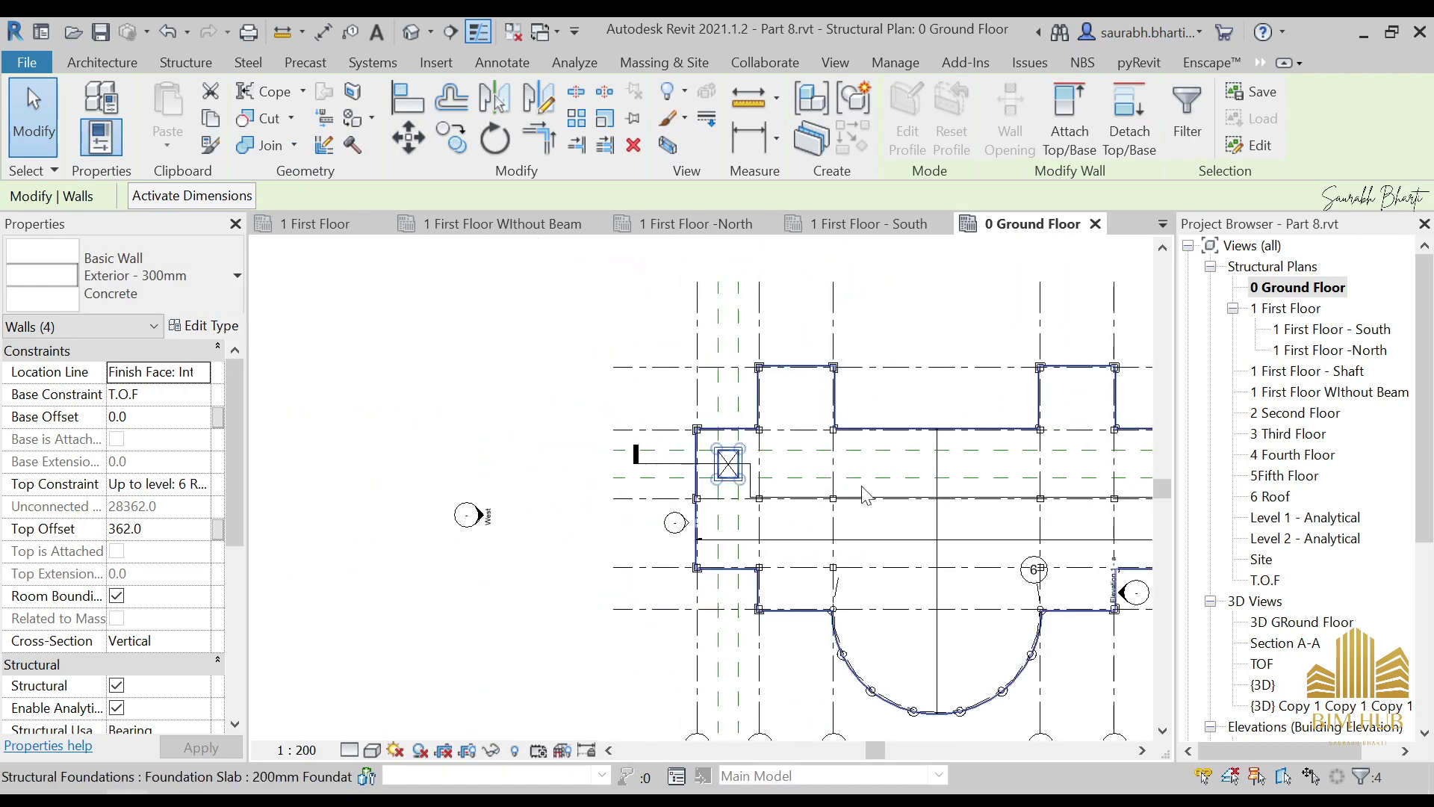
pyautogui.doubleClick(1264, 581)
pyautogui.scroll(-2, 694, 551)
pyautogui.scroll(2, 930, 497)
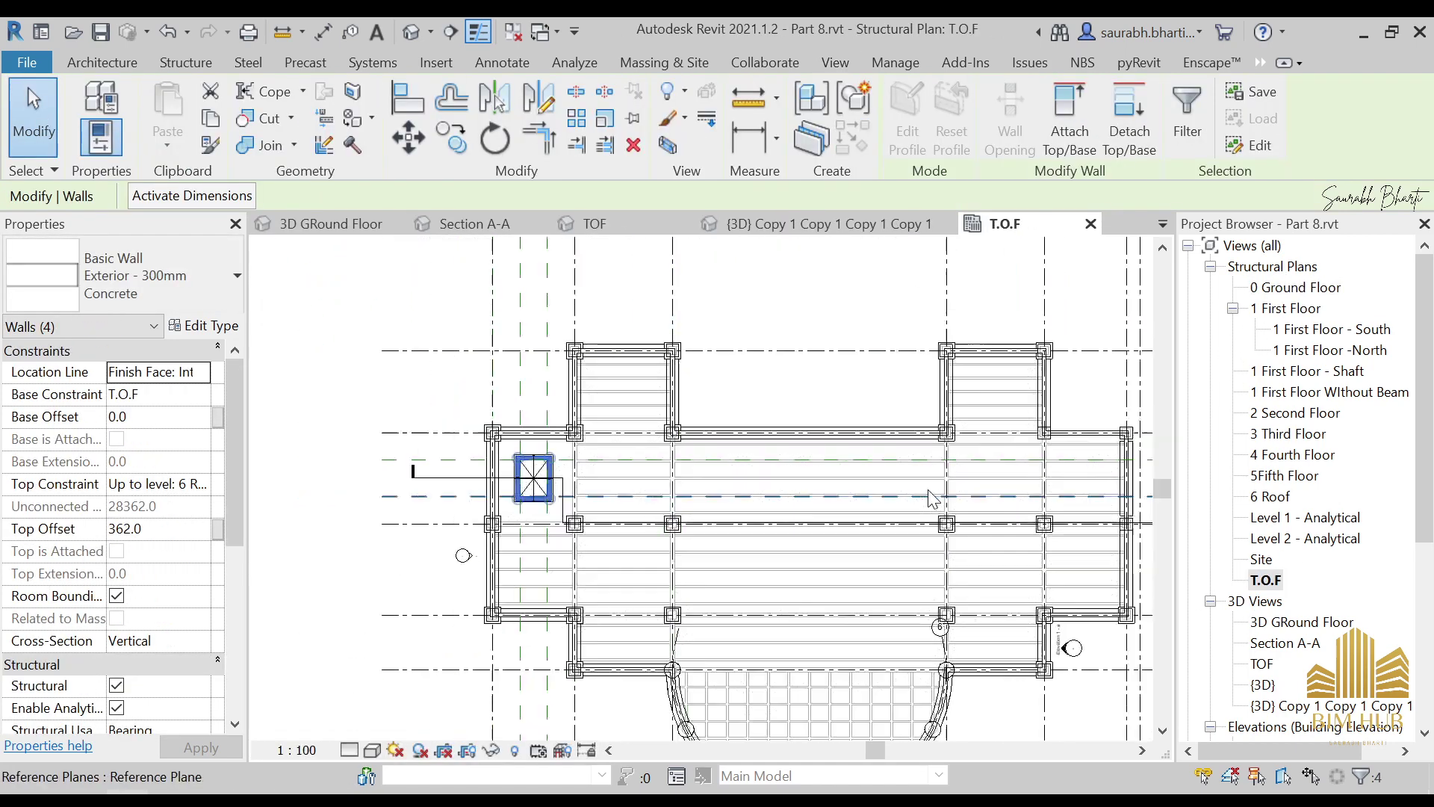
pyautogui.scroll(-2, 928, 498)
pyautogui.moveTo(927, 497); pyautogui.dragTo(831, 535, button='middle')
pyautogui.scroll(6, 989, 468)
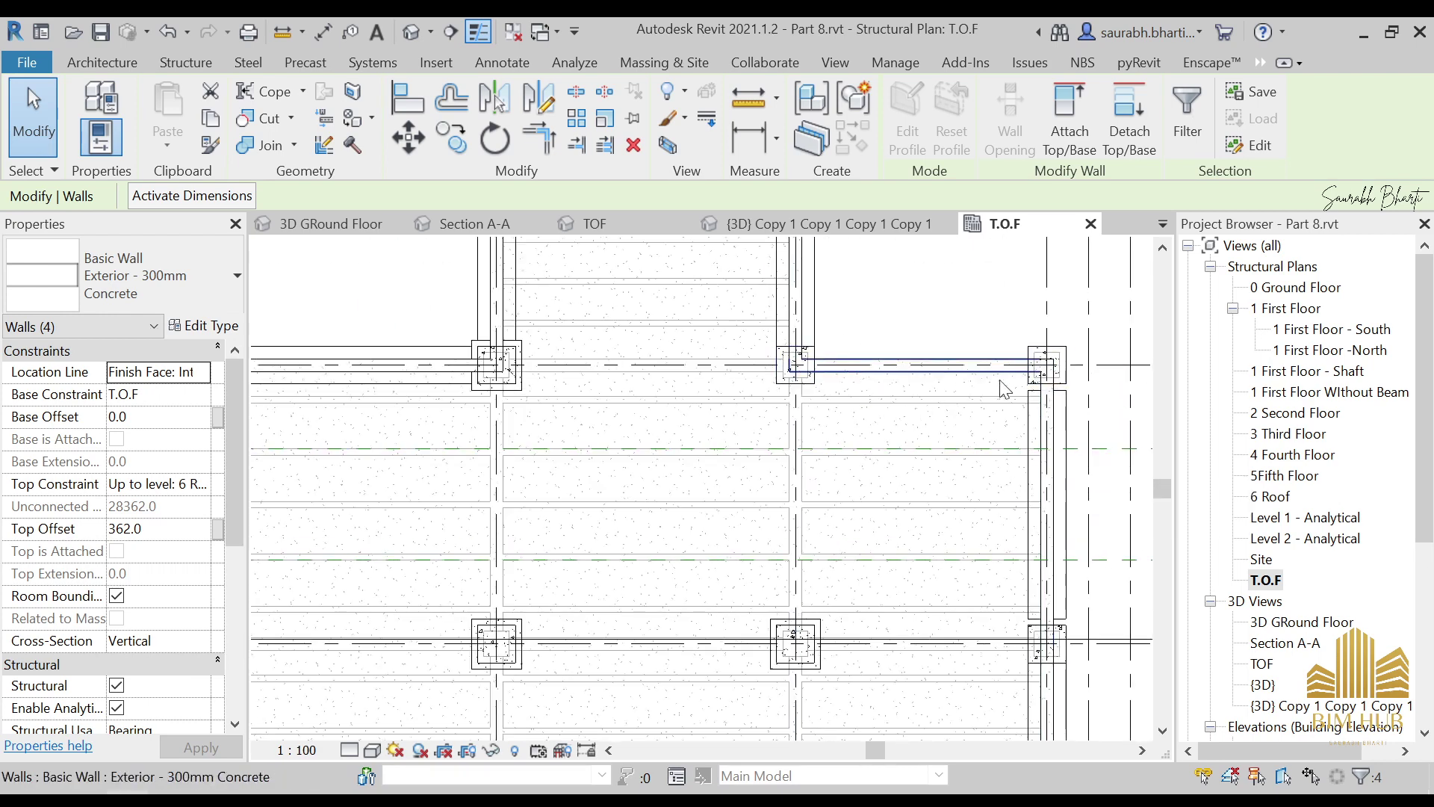
# Return to the default 3D view and look at the full height of the isolated shaft
pyautogui.click(407, 32)
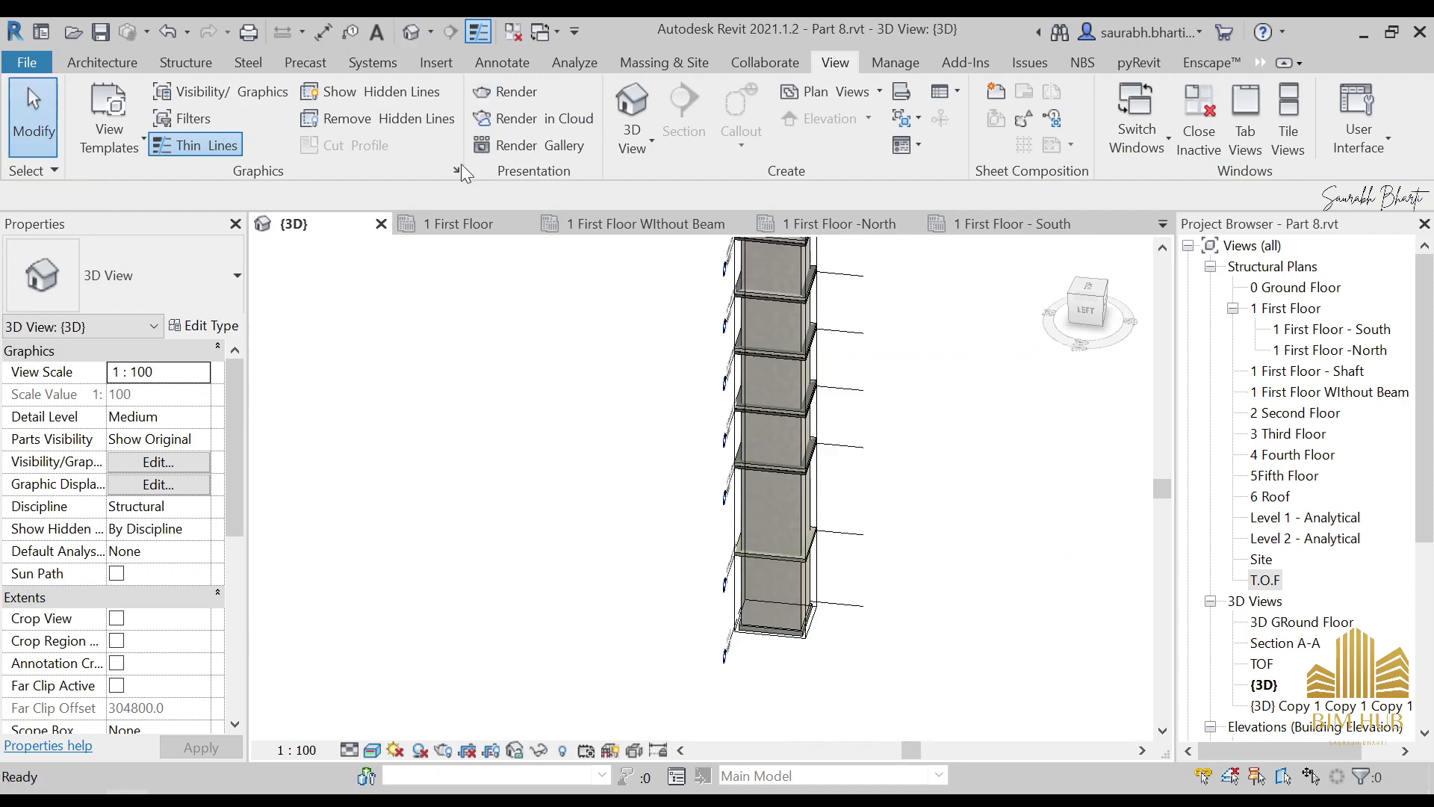
pyautogui.scroll(-2, 837, 418)
pyautogui.keyDown('shift'); pyautogui.moveTo(903, 451); pyautogui.dragTo(1198, 584, button='middle'); pyautogui.keyUp('shift')
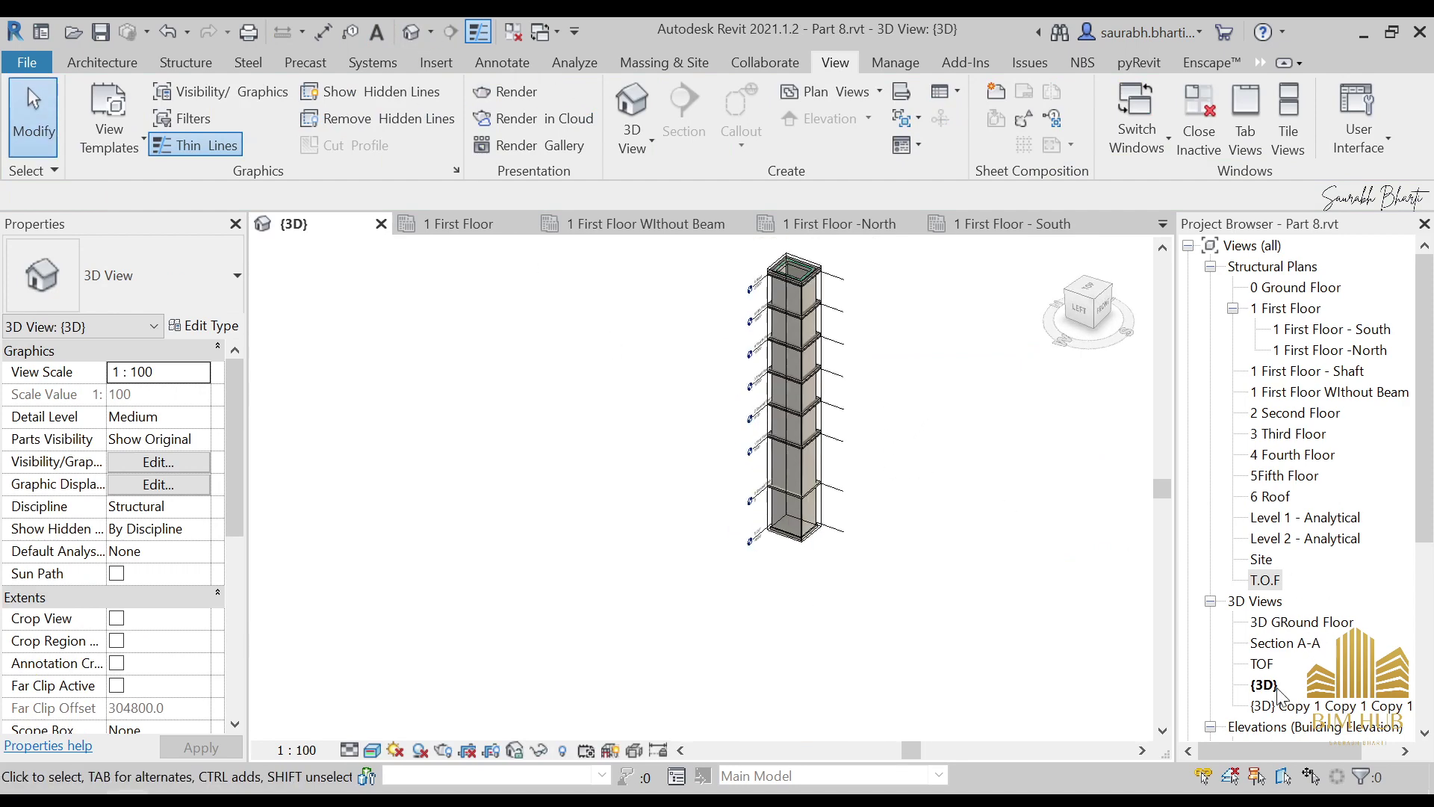
pyautogui.scroll(-1, 1296, 710)
# Open the copied {3D} view and enlarge its section box on both sides and upward, then inspect it in perspective
pyautogui.doubleClick(1303, 647)
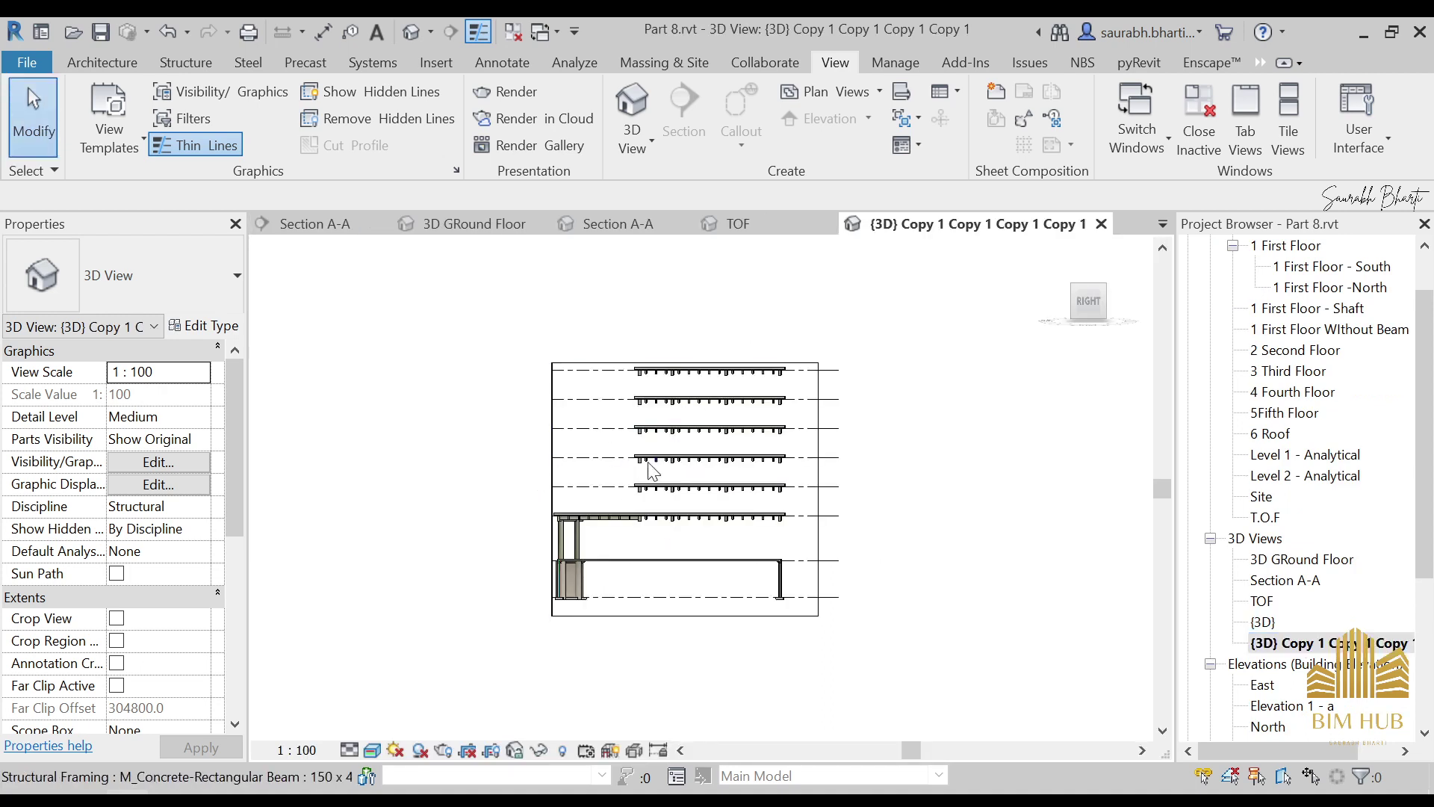
pyautogui.click(552, 451)
pyautogui.moveTo(554, 492); pyautogui.dragTo(256, 489)
pyautogui.moveTo(662, 561); pyautogui.dragTo(938, 573, button='middle')
pyautogui.click(816, 377)
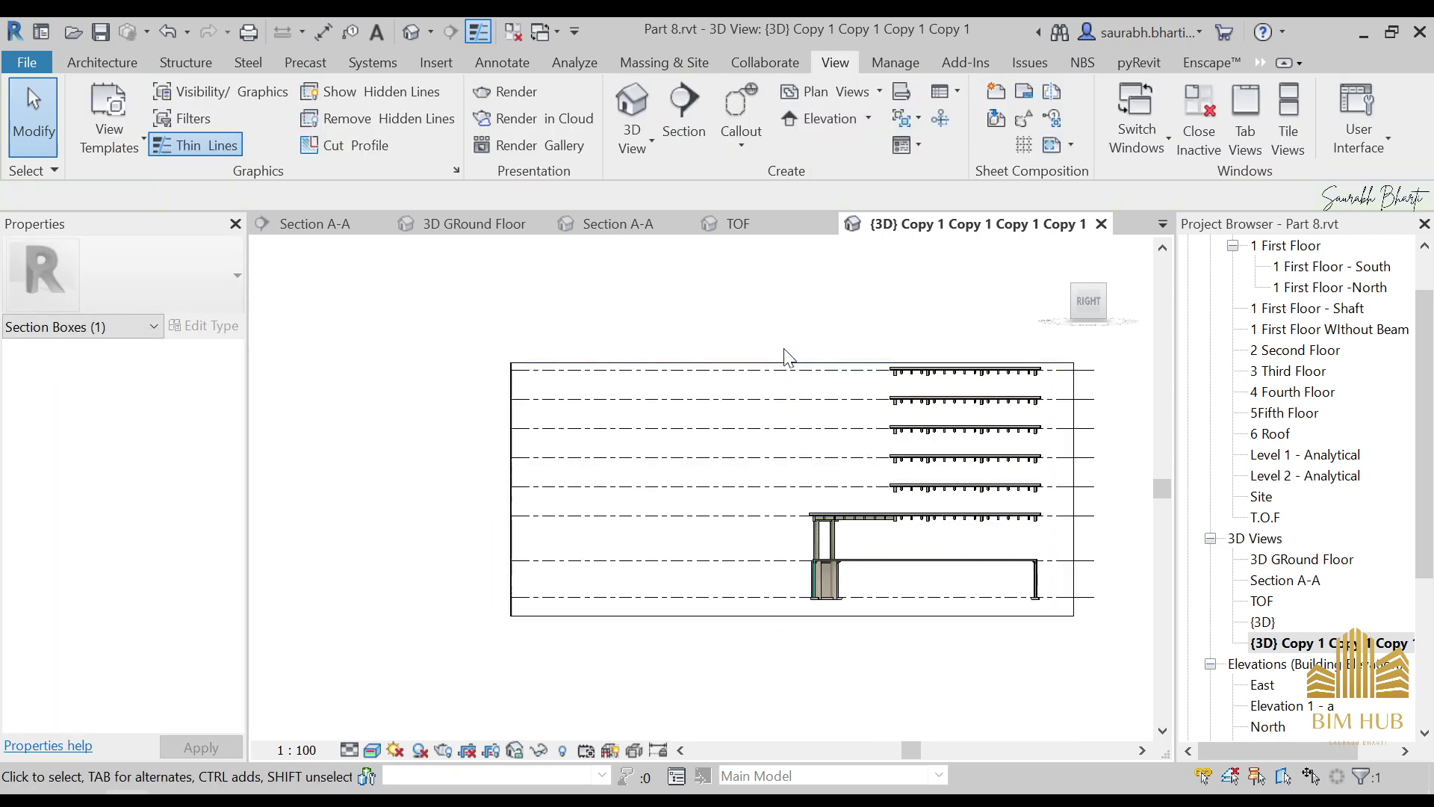
pyautogui.click(826, 365)
pyautogui.click(784, 364)
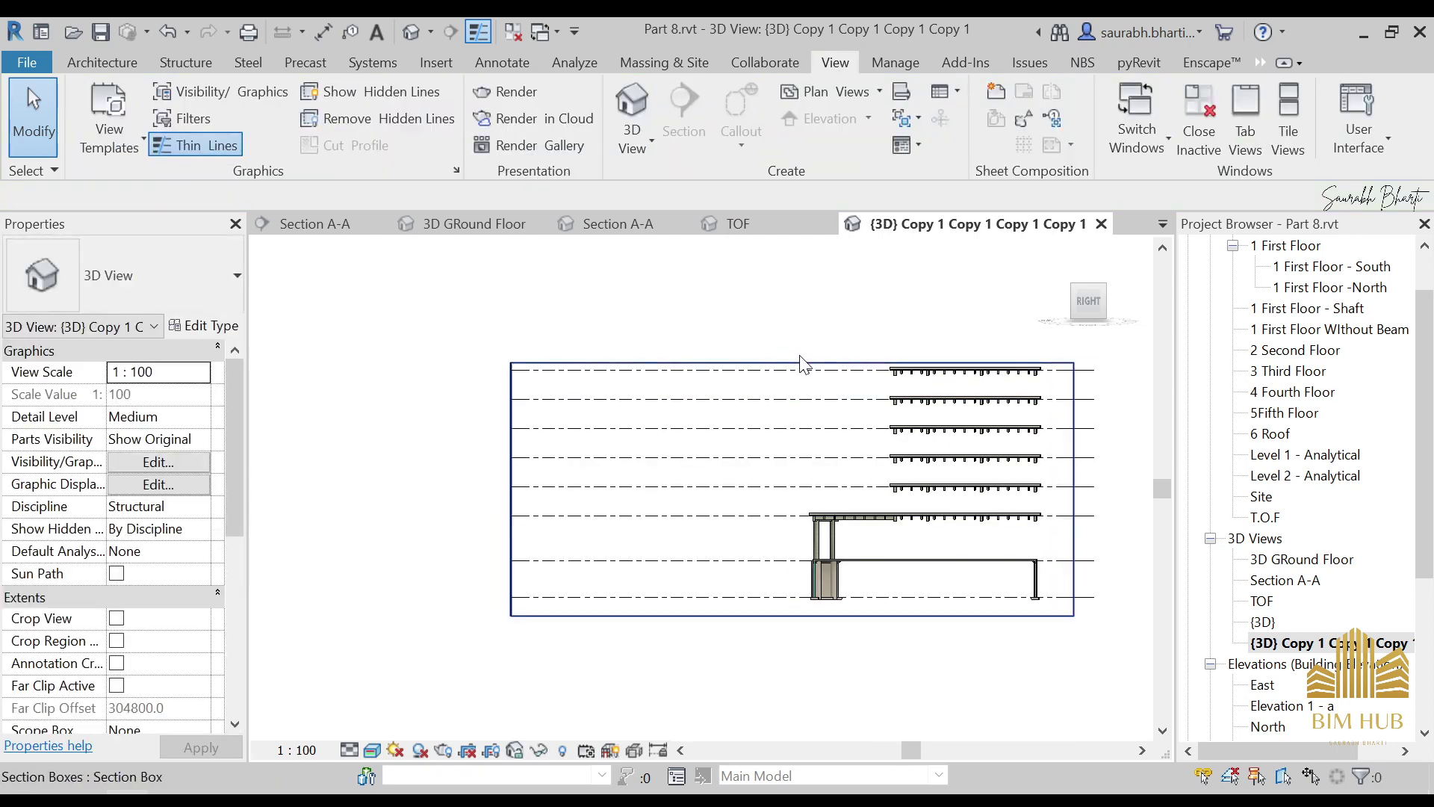
pyautogui.click(804, 366)
pyautogui.moveTo(793, 365); pyautogui.dragTo(796, 291)
pyautogui.moveTo(891, 384); pyautogui.dragTo(613, 439, button='middle')
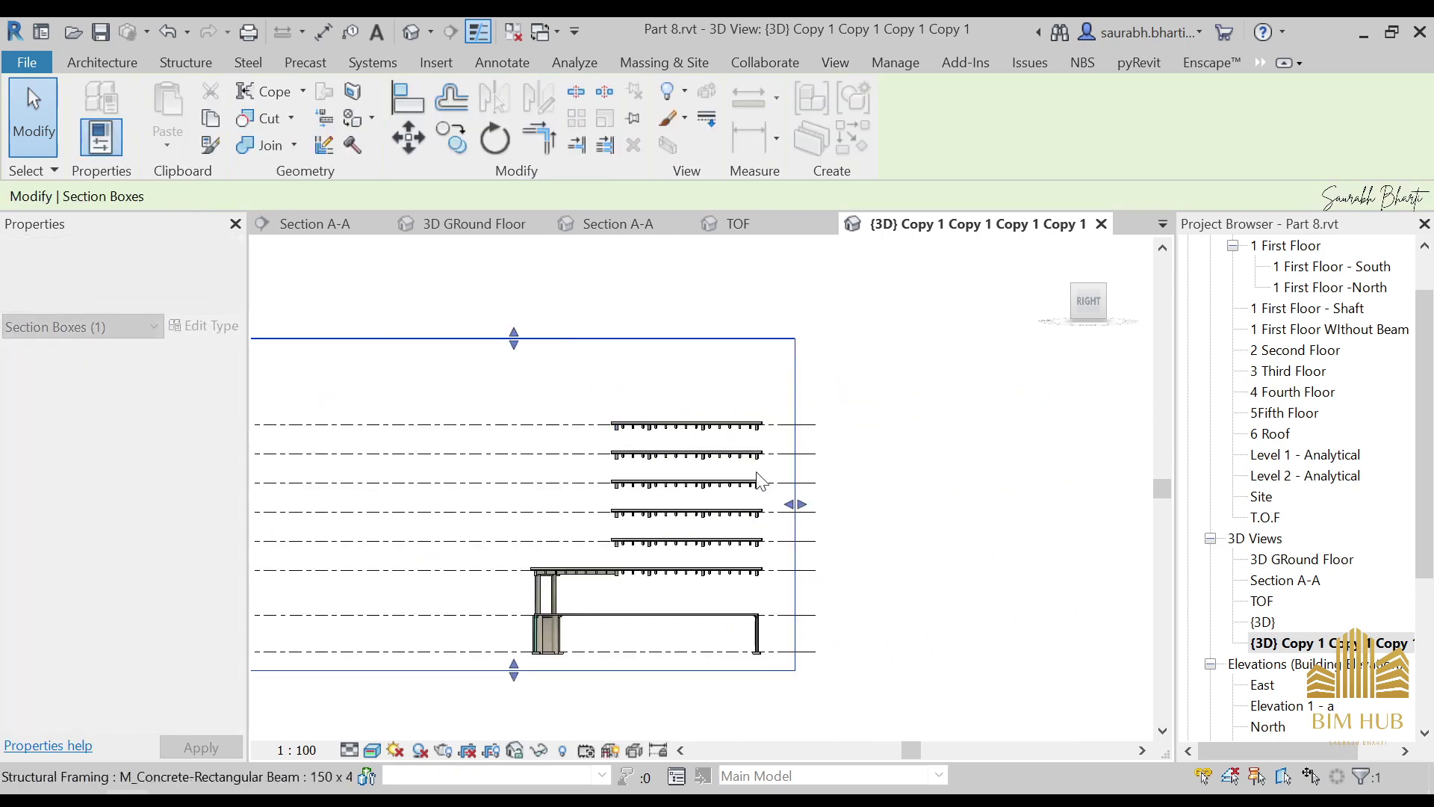
pyautogui.moveTo(795, 504); pyautogui.dragTo(970, 499)
pyautogui.keyDown('shift'); pyautogui.moveTo(661, 521); pyautogui.dragTo(1009, 620, button='middle'); pyautogui.keyUp('shift')
# Open the TOF and {3D} views from the 3D views in turn and look at each model portion
pyautogui.click(1262, 602)
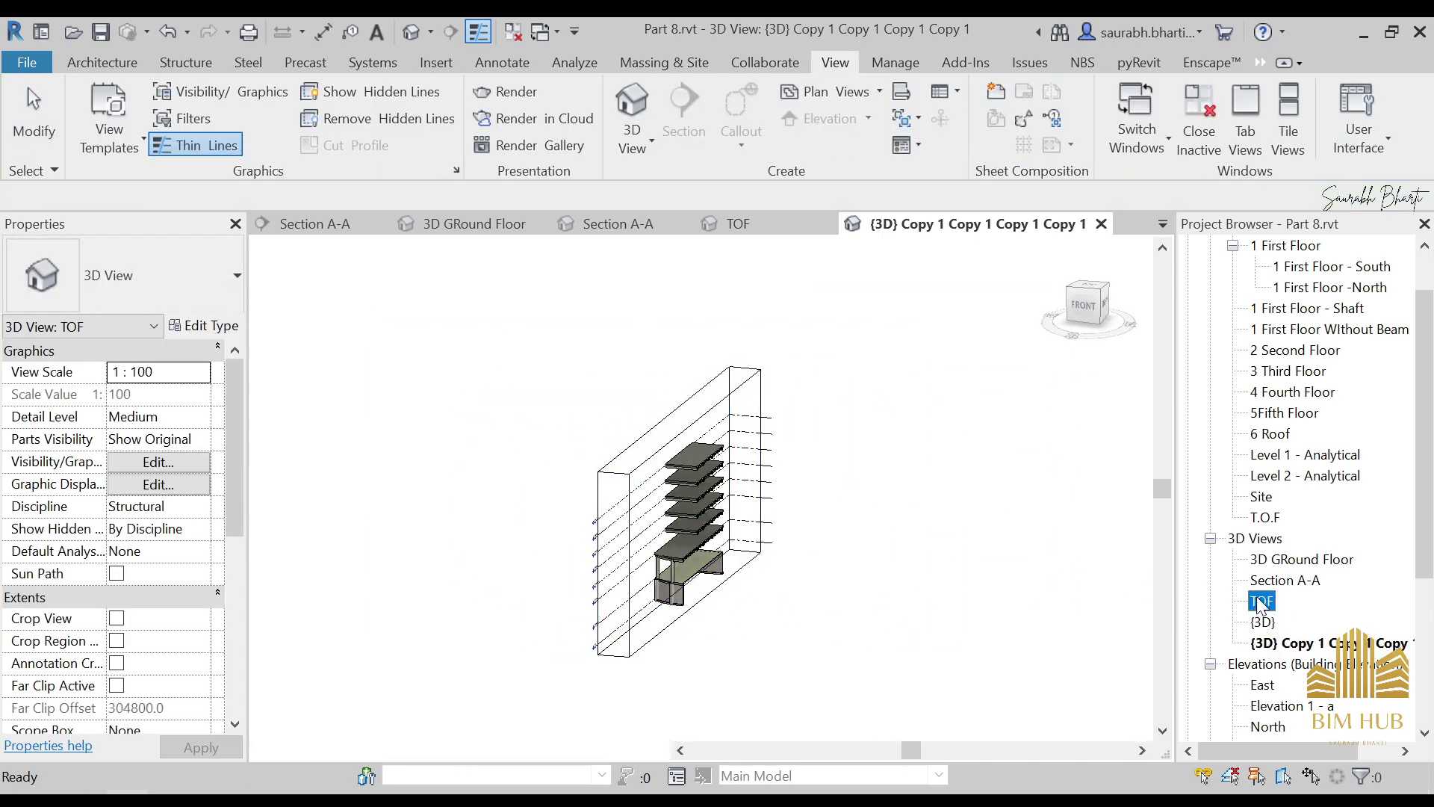
pyautogui.doubleClick(1262, 601)
pyautogui.doubleClick(1263, 622)
pyautogui.scroll(-4, 908, 568)
pyautogui.moveTo(852, 613); pyautogui.dragTo(720, 662, button='middle')
pyautogui.keyDown('shift'); pyautogui.moveTo(720, 662); pyautogui.dragTo(838, 629, button='middle'); pyautogui.keyUp('shift')
pyautogui.click(854, 422)
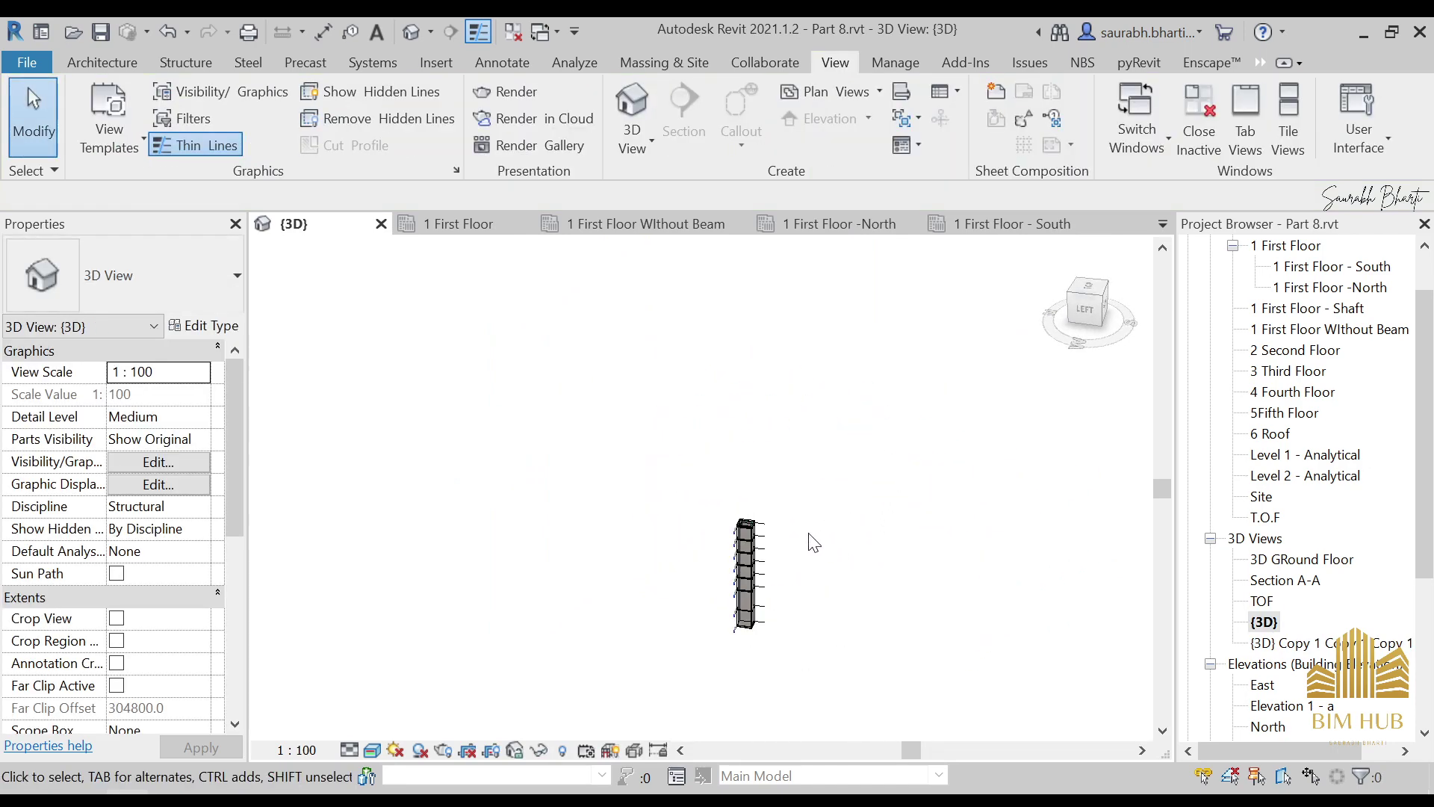
# Look through the view types of the 3D View command, go to the default 3D view and examine the shaft
pyautogui.click(760, 552)
pyautogui.click(893, 566)
pyautogui.click(640, 146)
pyautogui.click(936, 388)
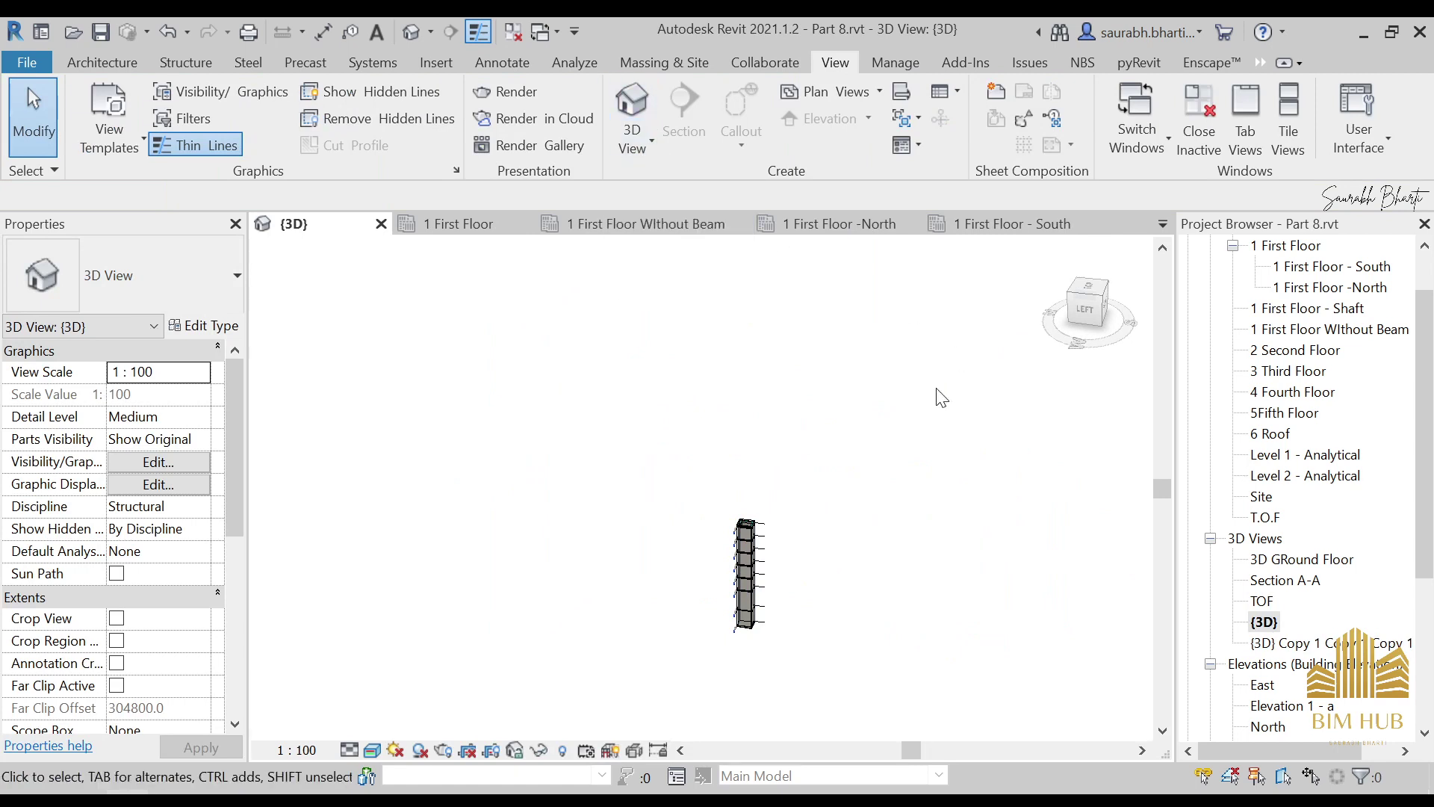
pyautogui.click(633, 140)
pyautogui.click(663, 195)
pyautogui.scroll(2, 794, 532)
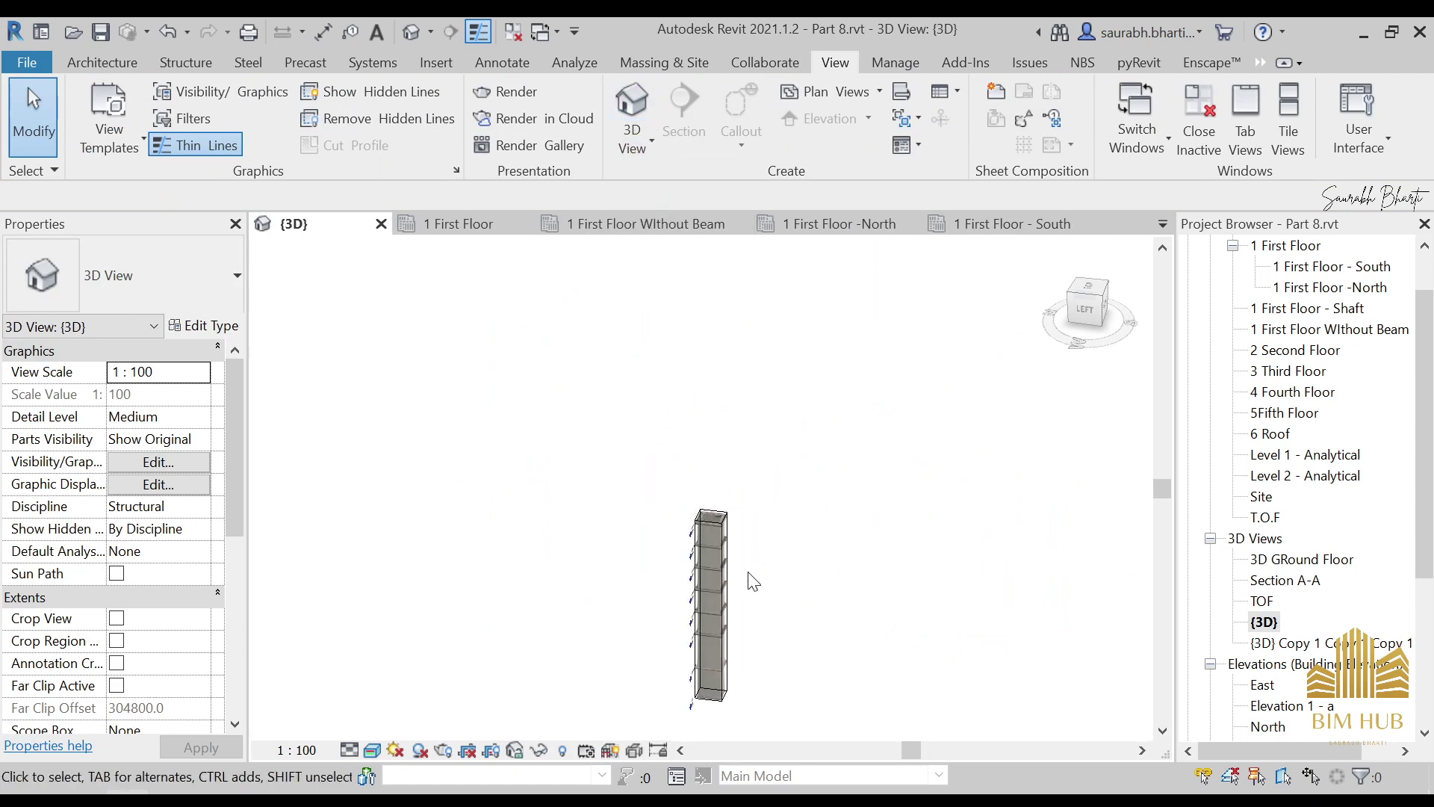
pyautogui.scroll(3, 750, 574)
pyautogui.moveTo(750, 574); pyautogui.dragTo(750, 401, button='middle')
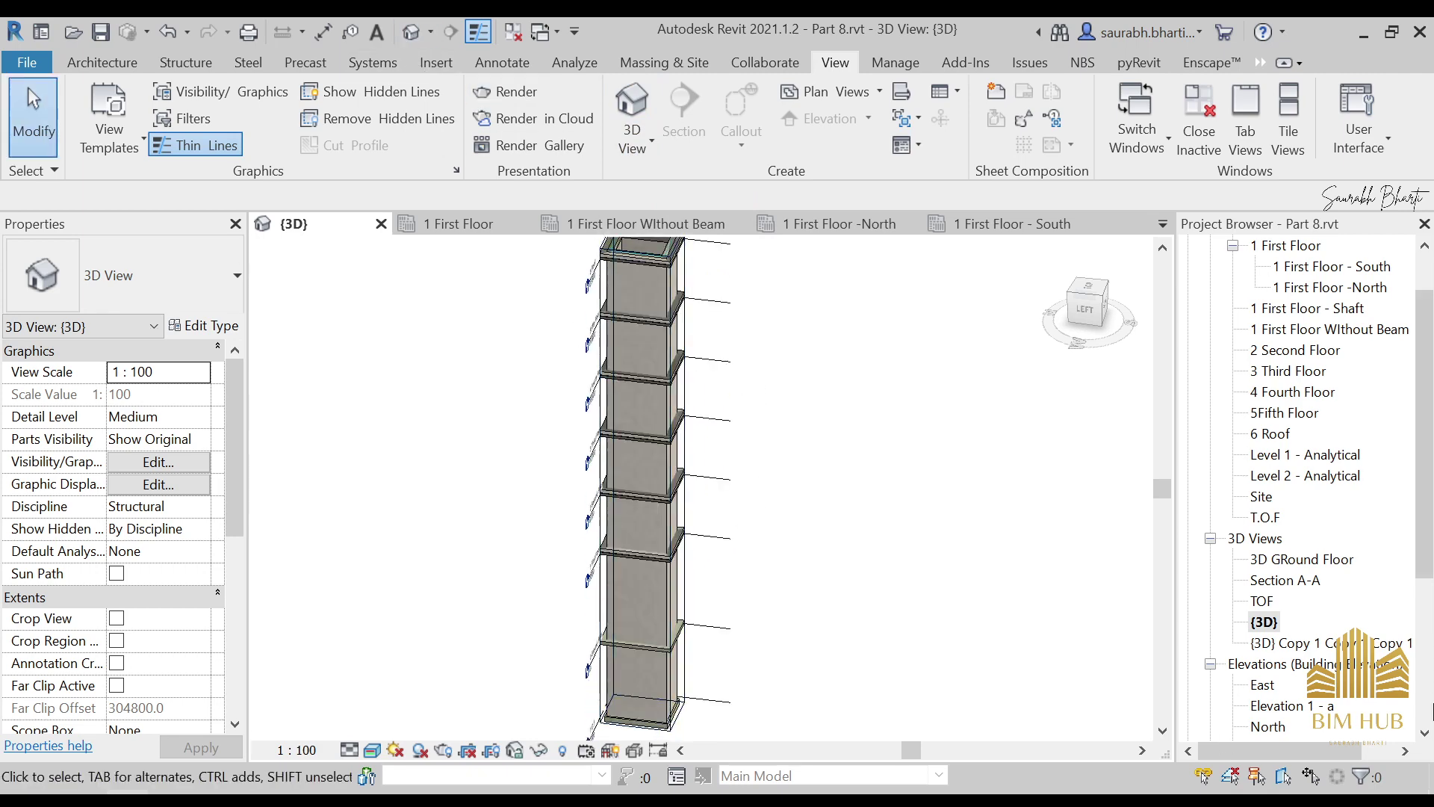
# Open the TOF, Section A-A, {3D} and copied {3D} views one after another to compare them
pyautogui.doubleClick(1264, 602)
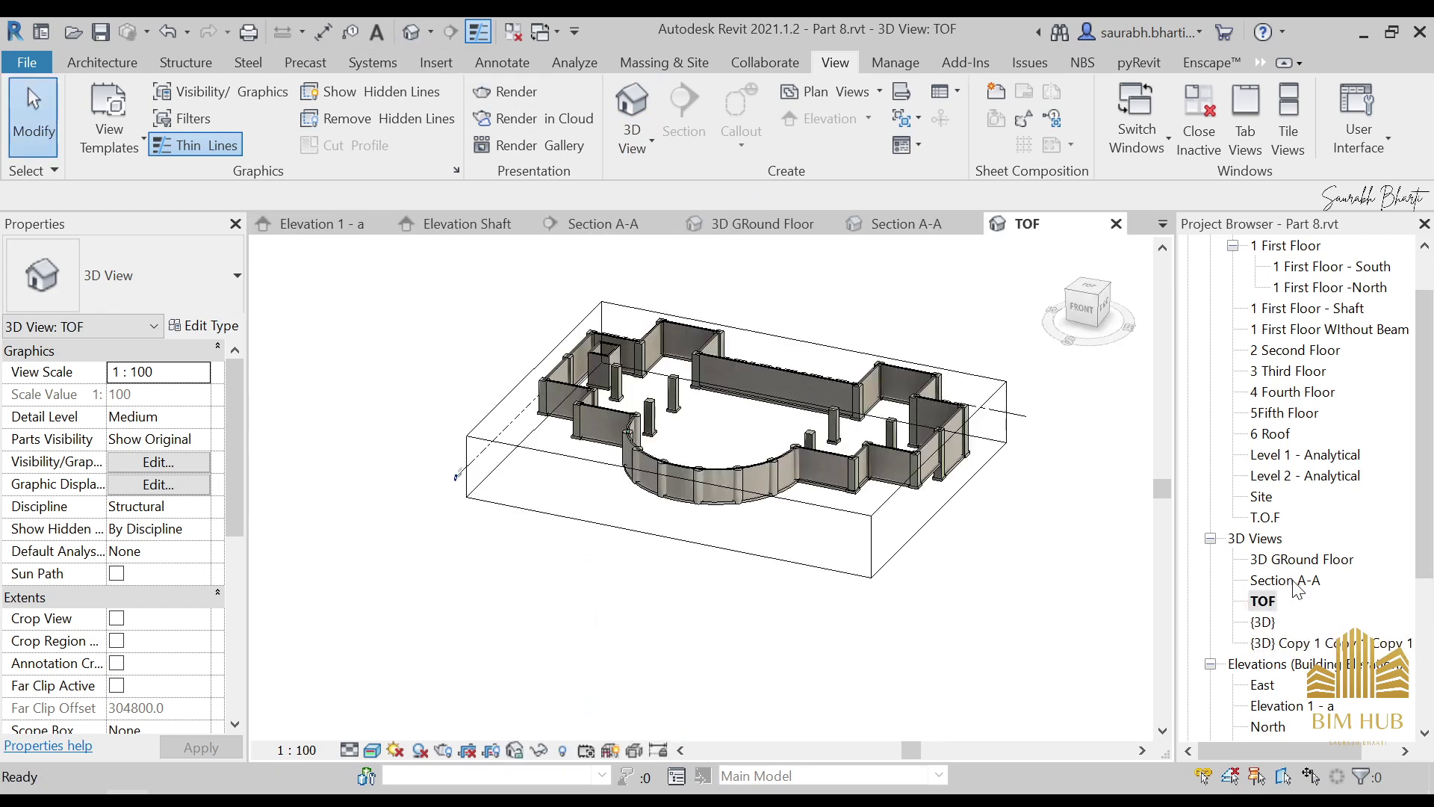
pyautogui.doubleClick(1293, 581)
pyautogui.doubleClick(1263, 621)
pyautogui.doubleClick(1281, 642)
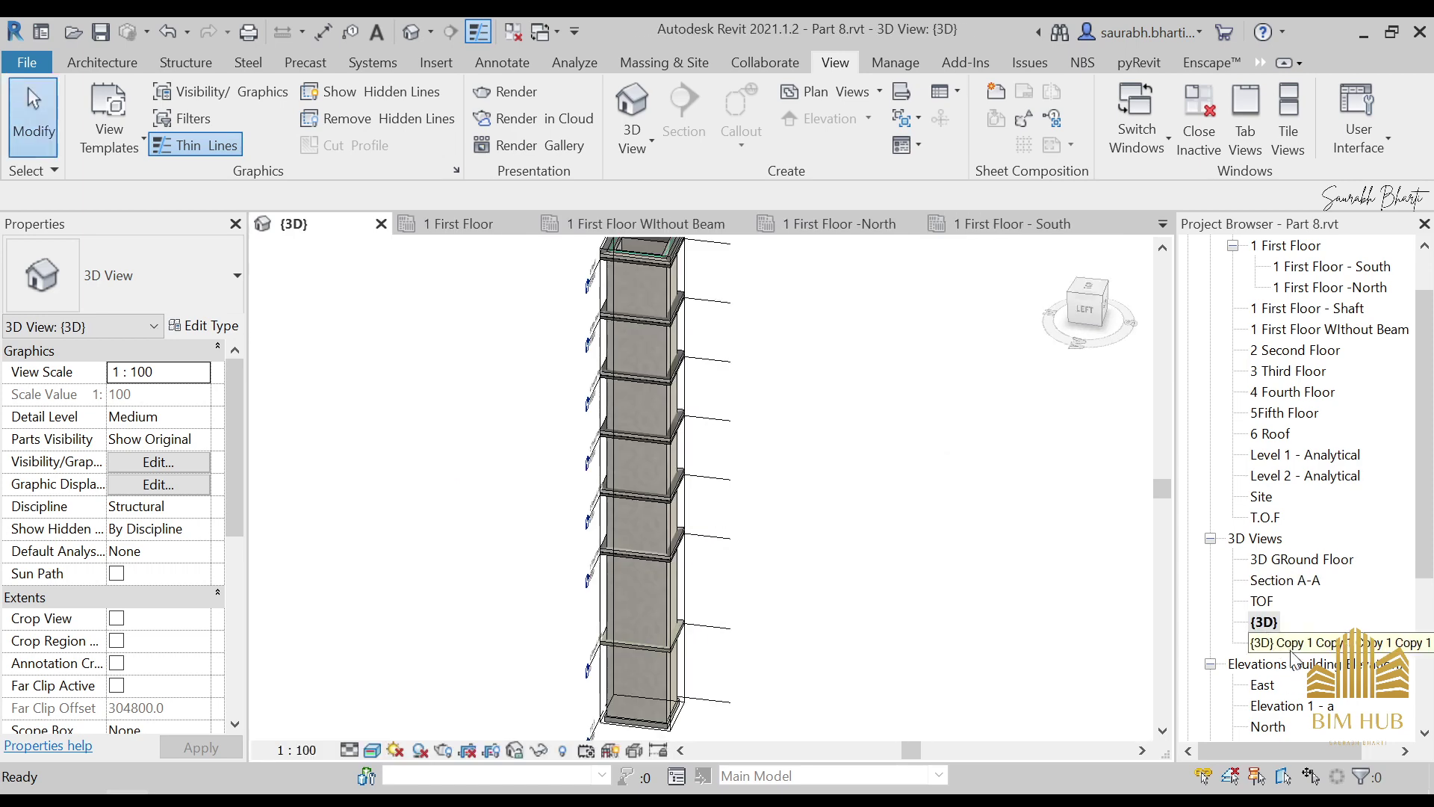
# Collapse and re-expand the 3D Views group, reopen its Section A-A and TOF views, and look at TOF from the front
pyautogui.click(1268, 542)
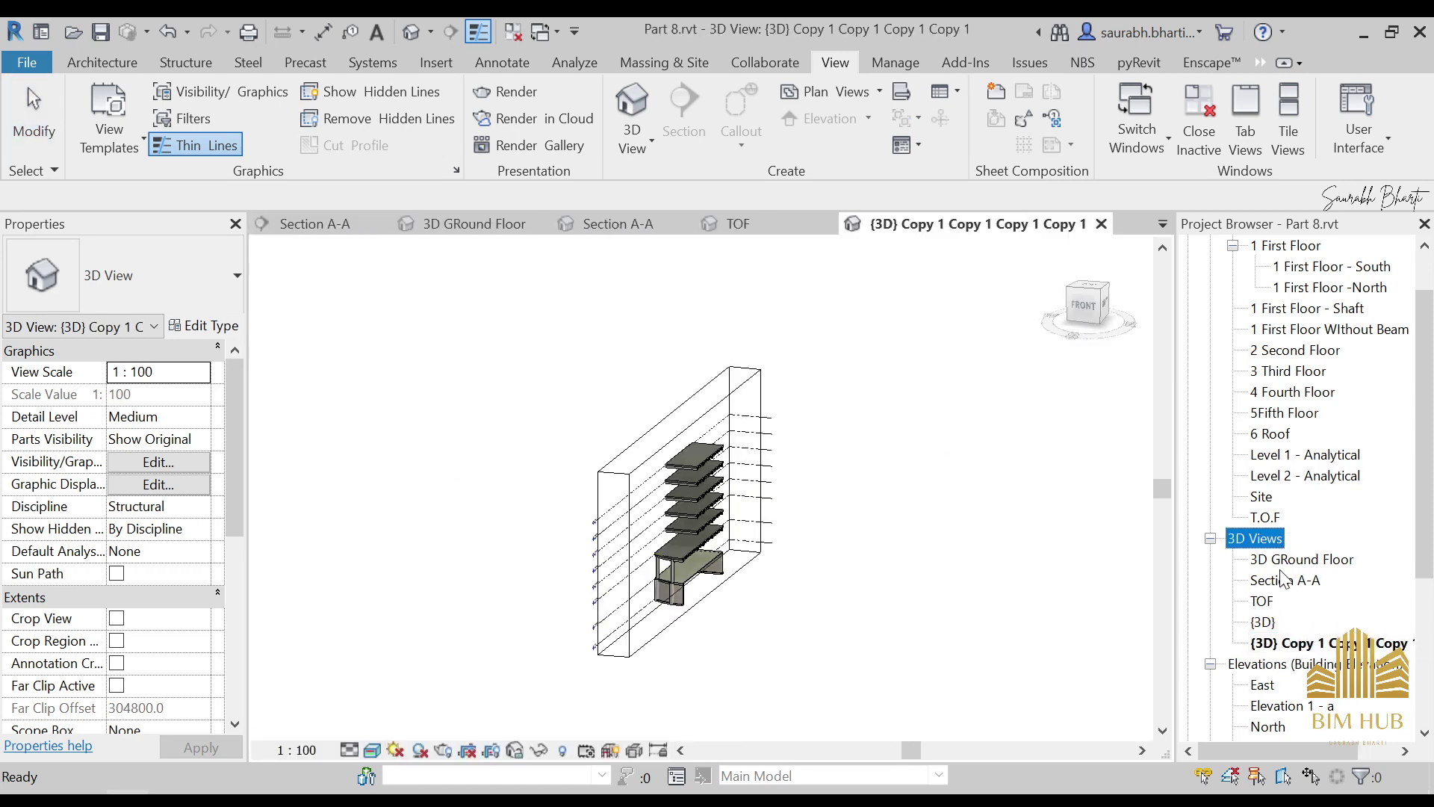
pyautogui.rightClick(1265, 546)
pyautogui.press('Escape')
pyautogui.doubleClick(1264, 549)
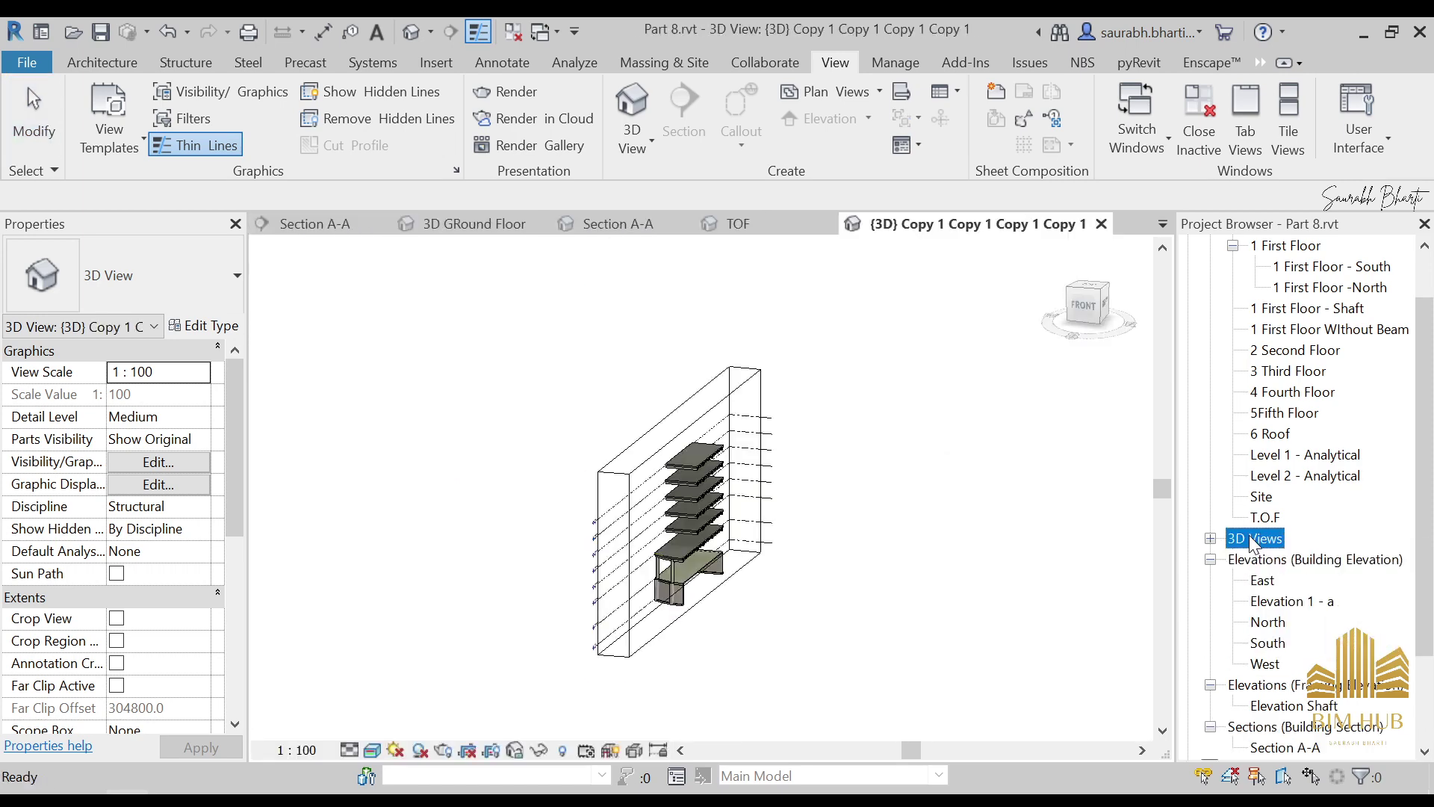
pyautogui.doubleClick(1262, 557)
pyautogui.doubleClick(1293, 584)
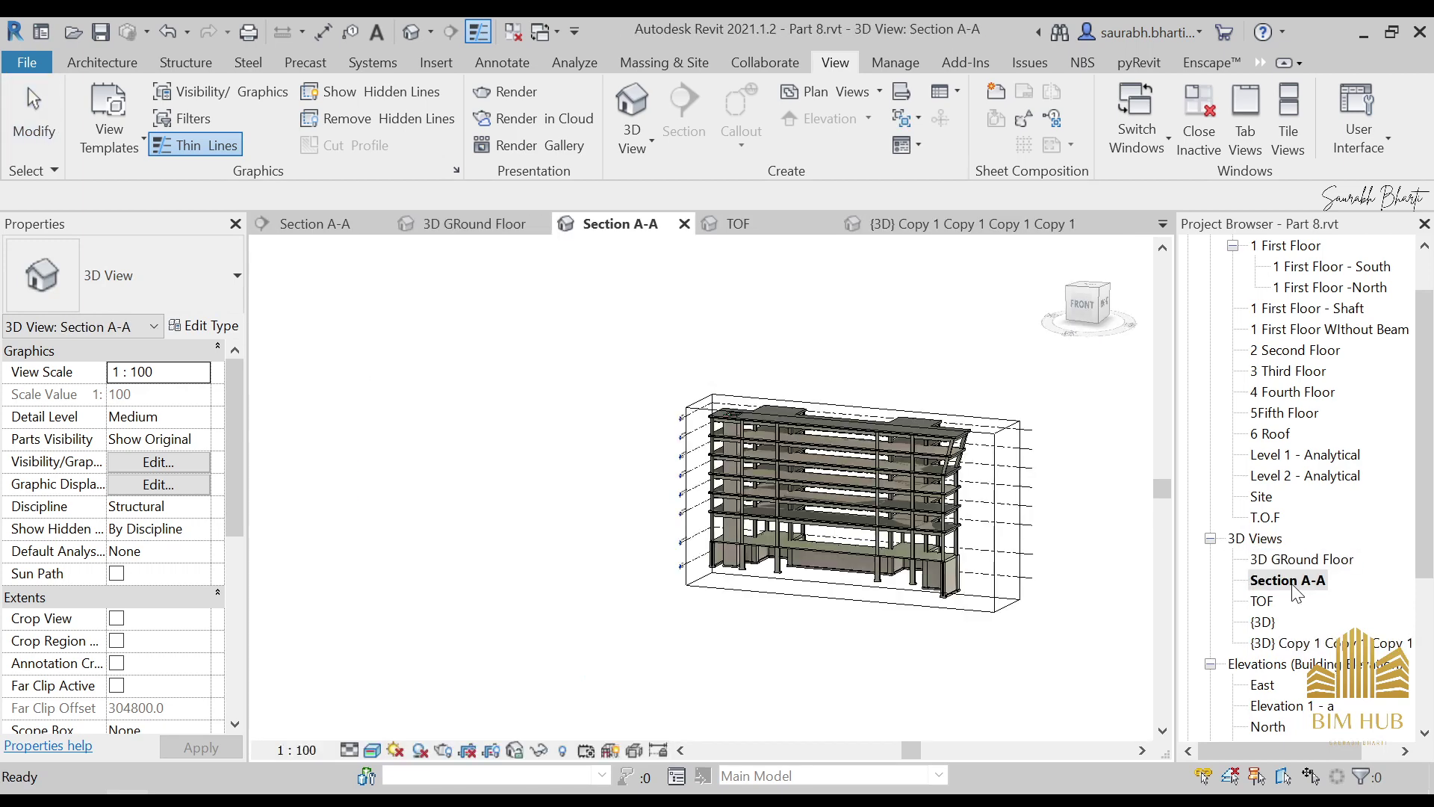
pyautogui.doubleClick(1261, 602)
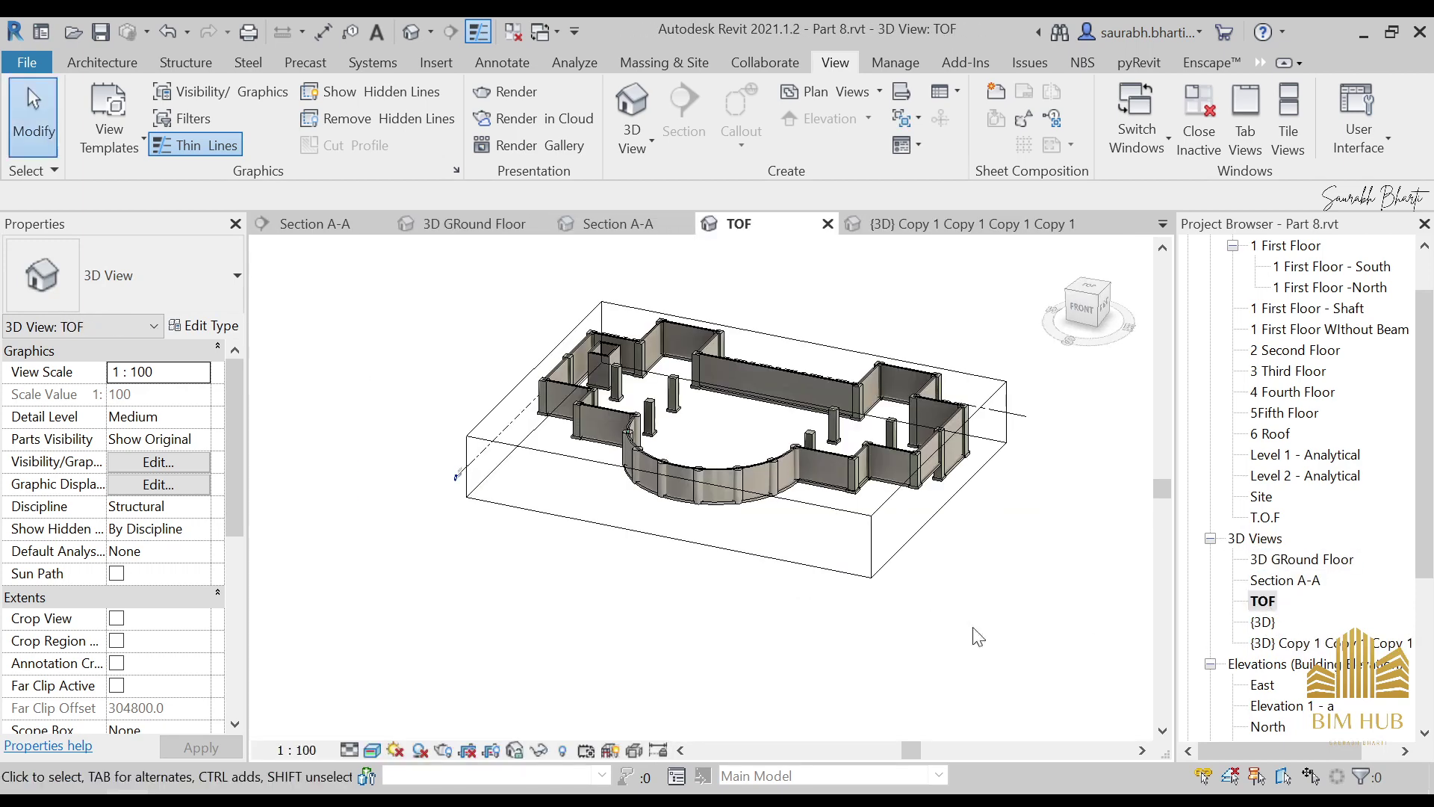
pyautogui.keyDown('shift'); pyautogui.moveTo(909, 590); pyautogui.dragTo(986, 581, button='middle'); pyautogui.keyUp('shift')
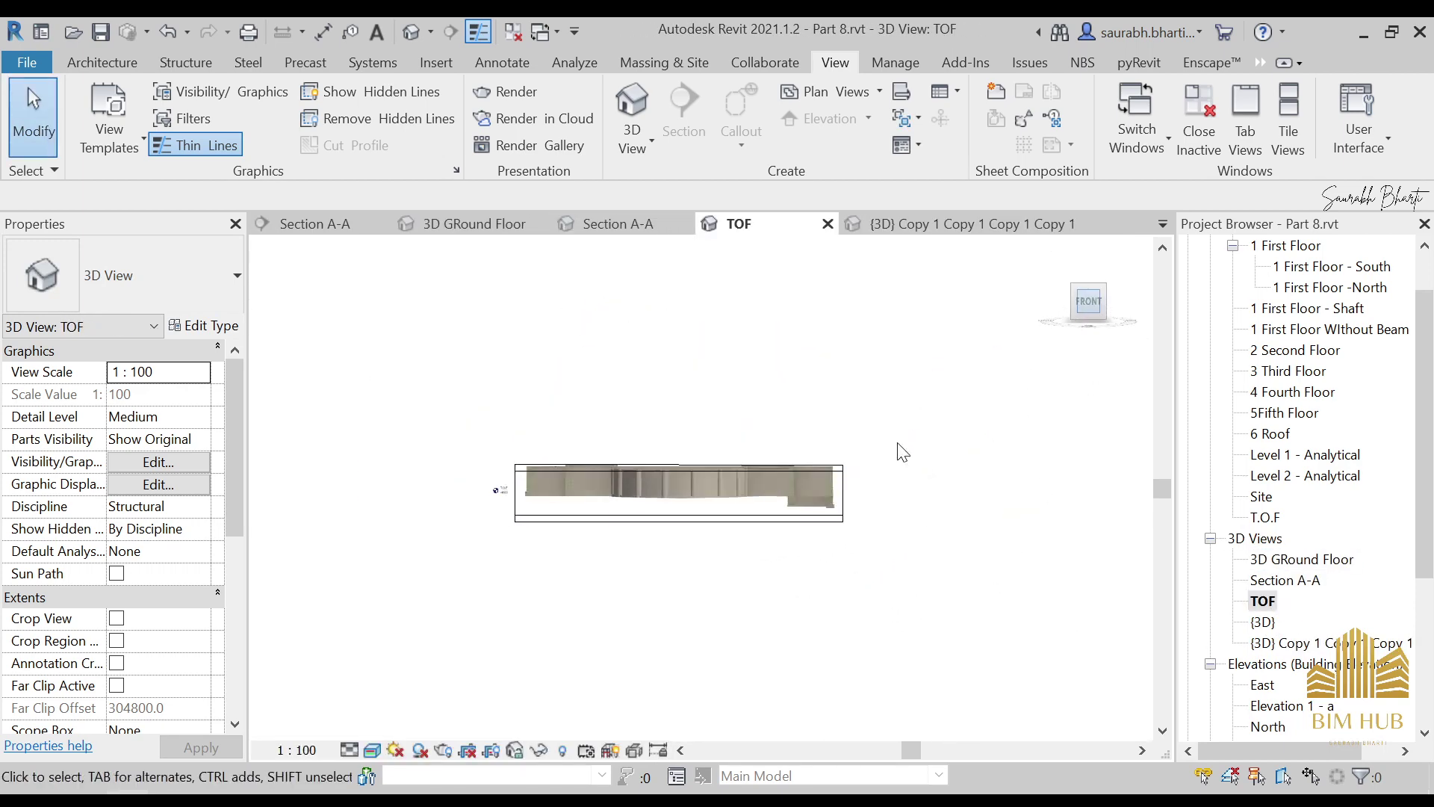
# Open the {3D} view, turn off its section box and view the whole building
pyautogui.doubleClick(1262, 622)
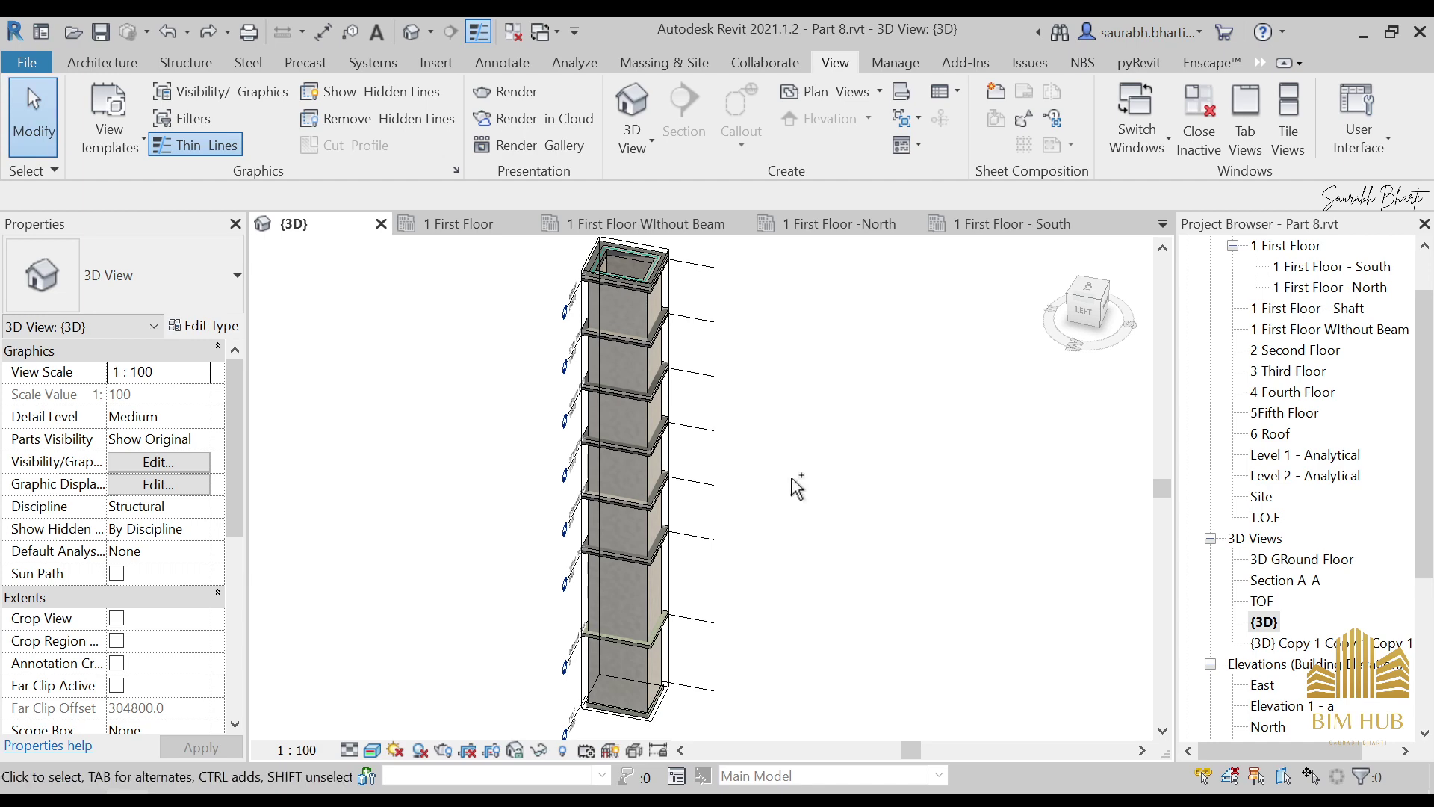
pyautogui.moveTo(791, 487)
pyautogui.keyDown('shift'); pyautogui.mouseDown(button='middle')
pyautogui.moveTo(850, 514)
pyautogui.moveTo(900, 446)
pyautogui.moveTo(834, 495)
pyautogui.mouseUp(button='middle'); pyautogui.keyUp('shift')
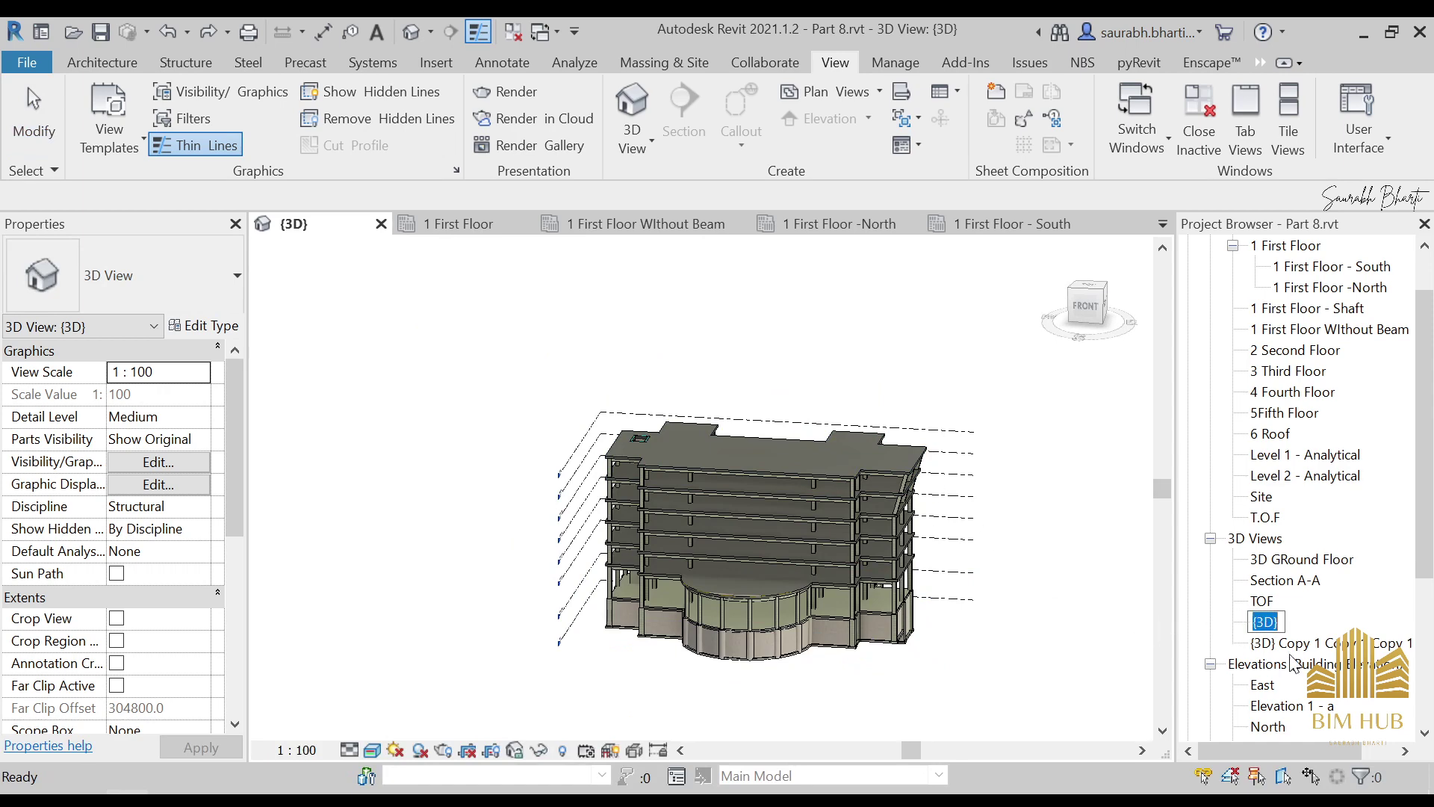
# Cancel the accidental renaming of the 3D views and open the copied {3D} view
pyautogui.click(853, 454)
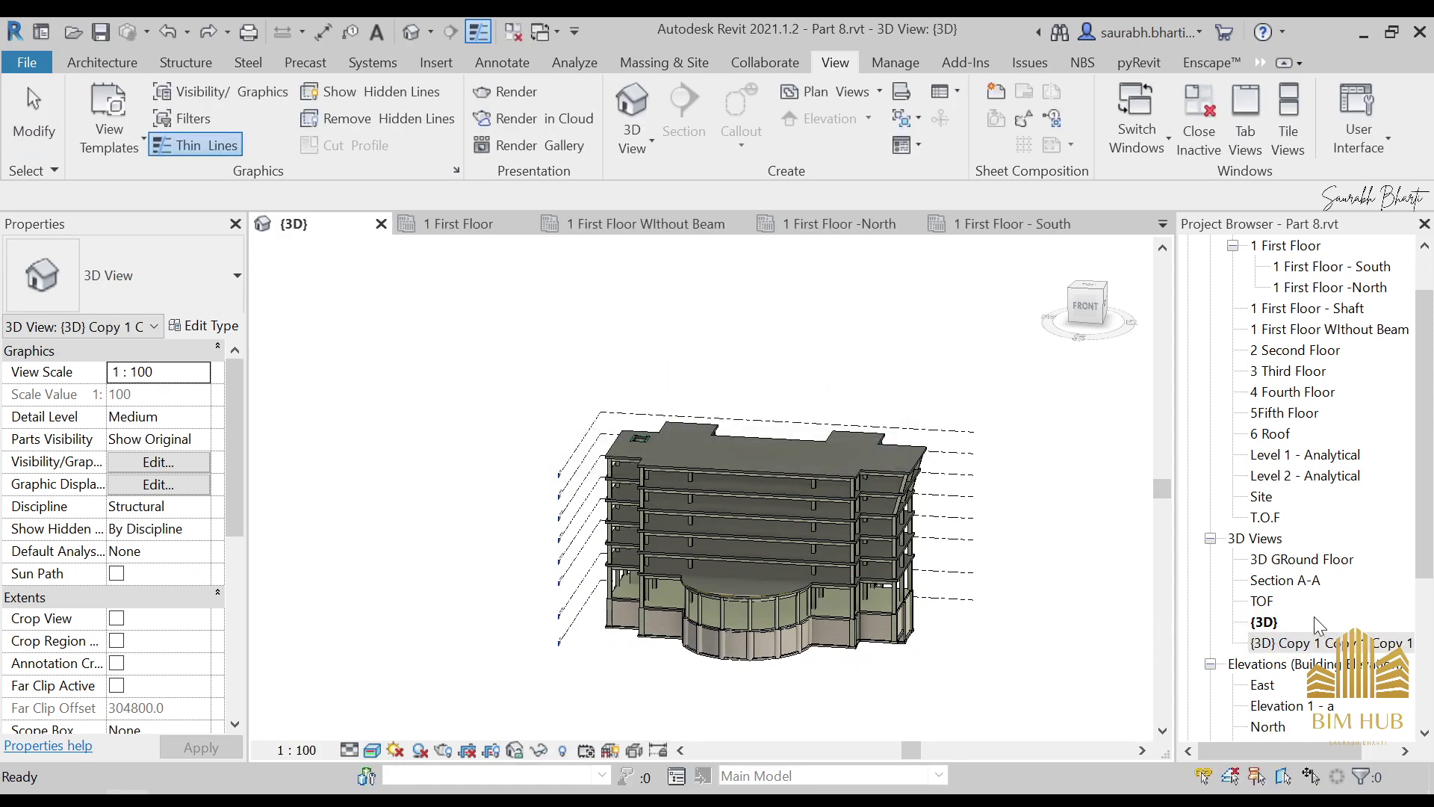
pyautogui.click(1315, 639)
pyautogui.doubleClick(1289, 642)
pyautogui.press('Return')
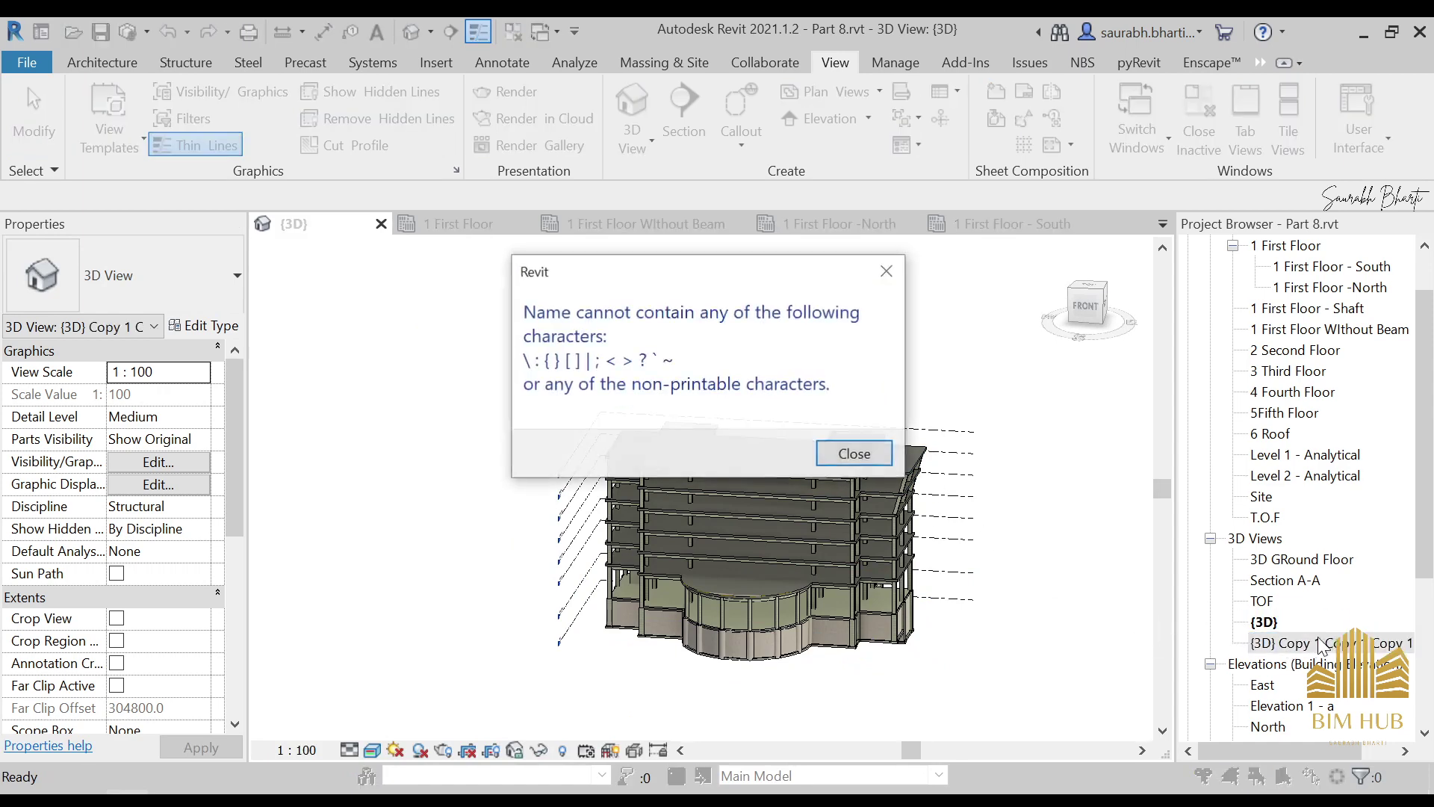
pyautogui.press('Return')
pyautogui.doubleClick(1288, 644)
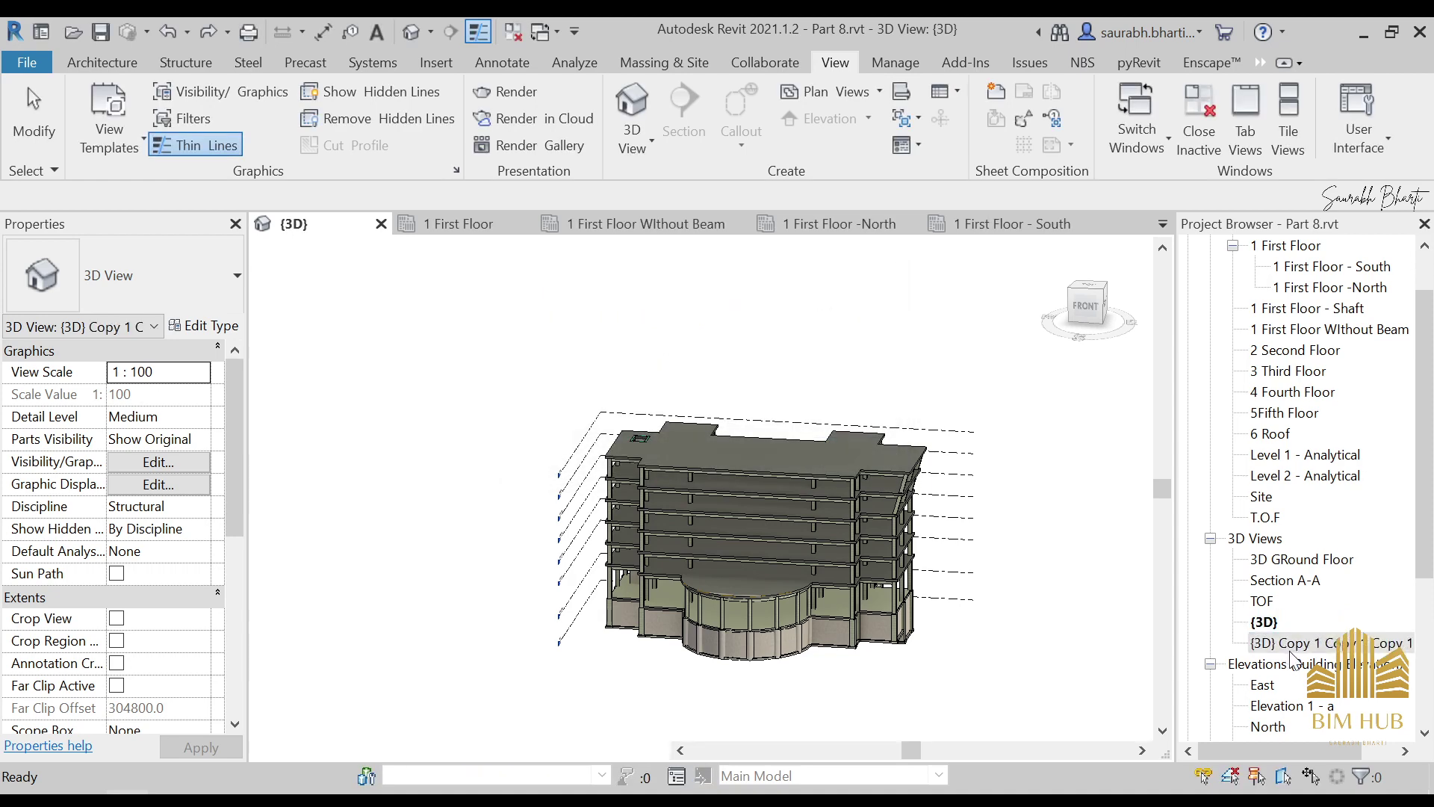
# Extend the section box in the copied {3D} view outward beyond the building's front side
pyautogui.click(823, 554)
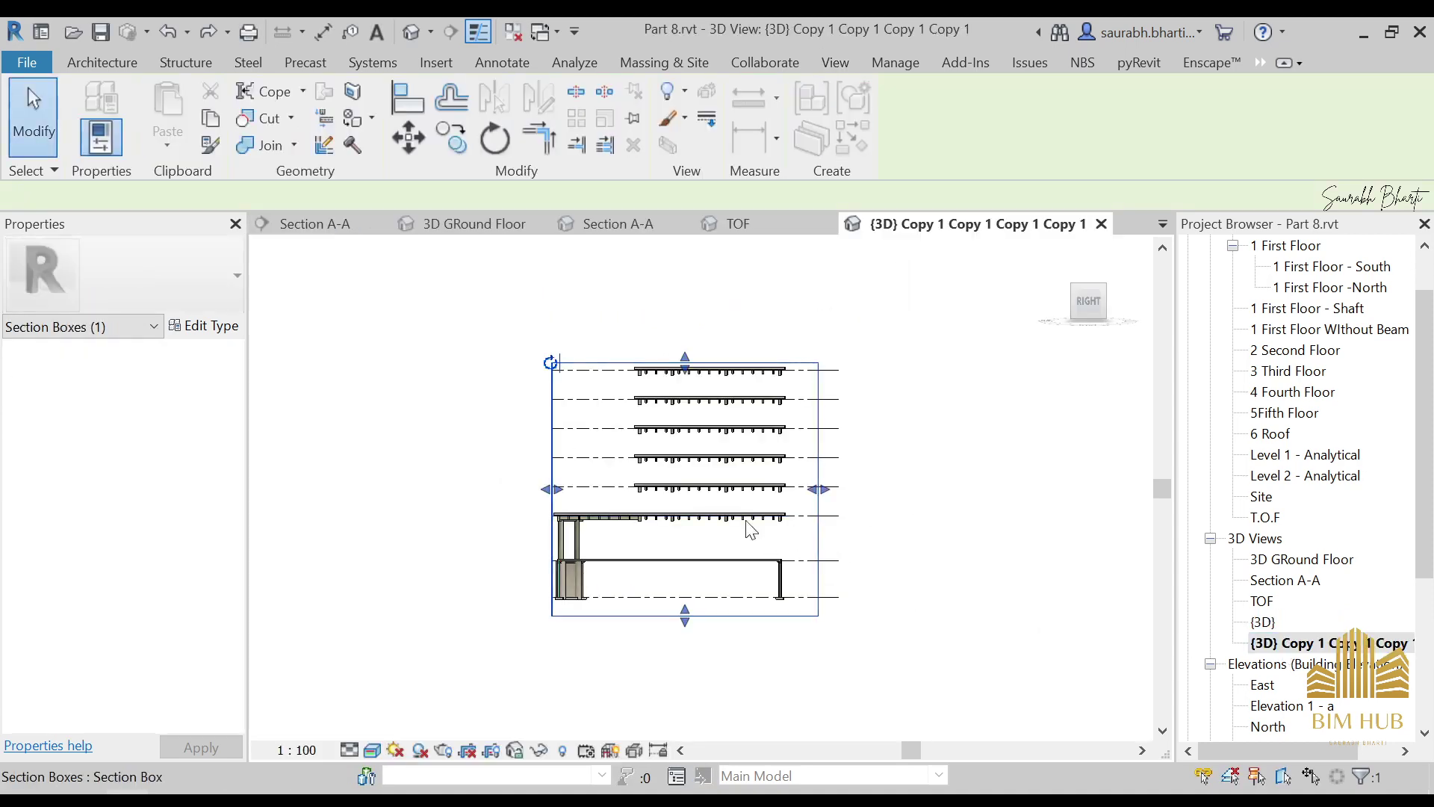
pyautogui.moveTo(538, 491); pyautogui.dragTo(399, 464)
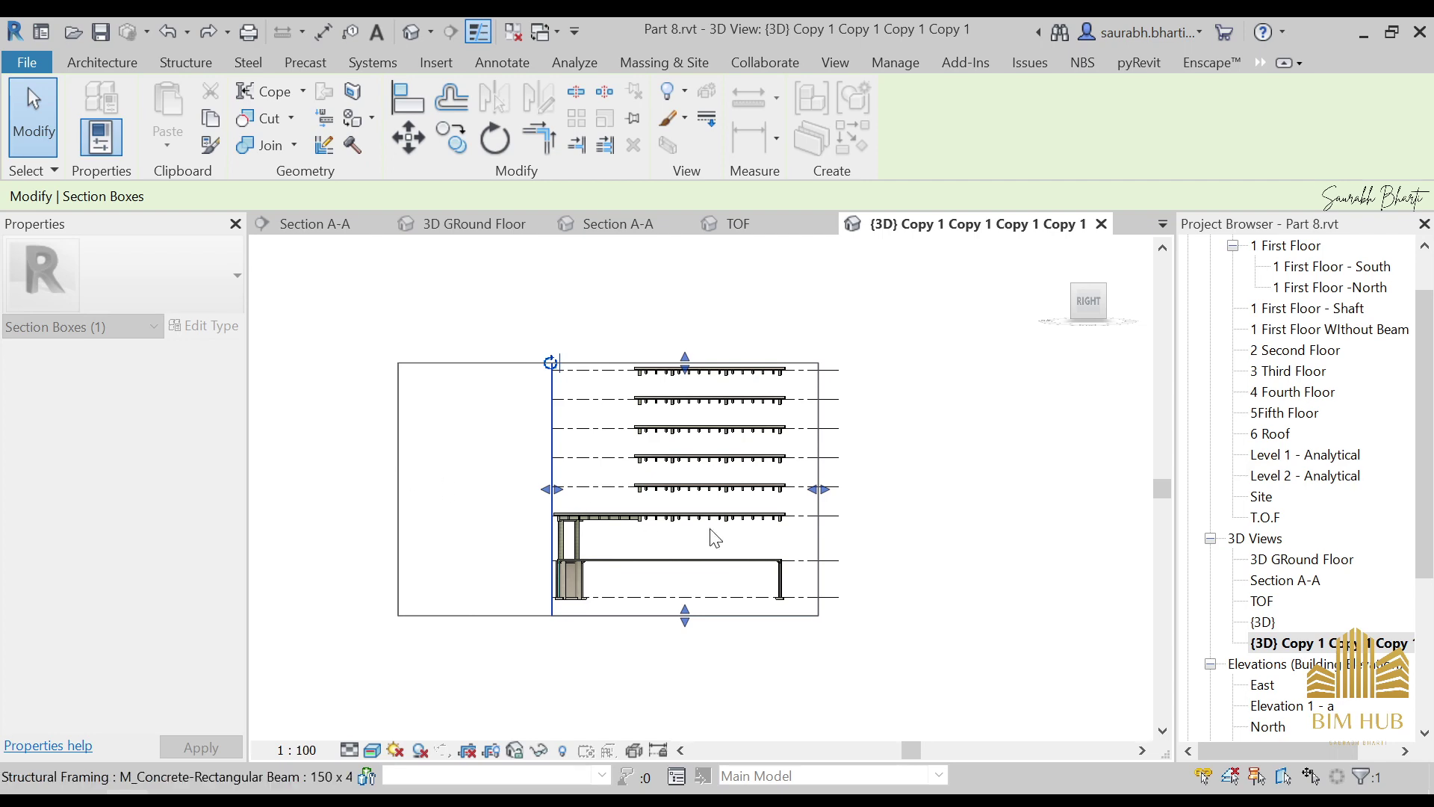
pyautogui.click(1287, 642)
# Orient the copied {3D} view to the 3D view {3D}
pyautogui.rightClick(1080, 310)
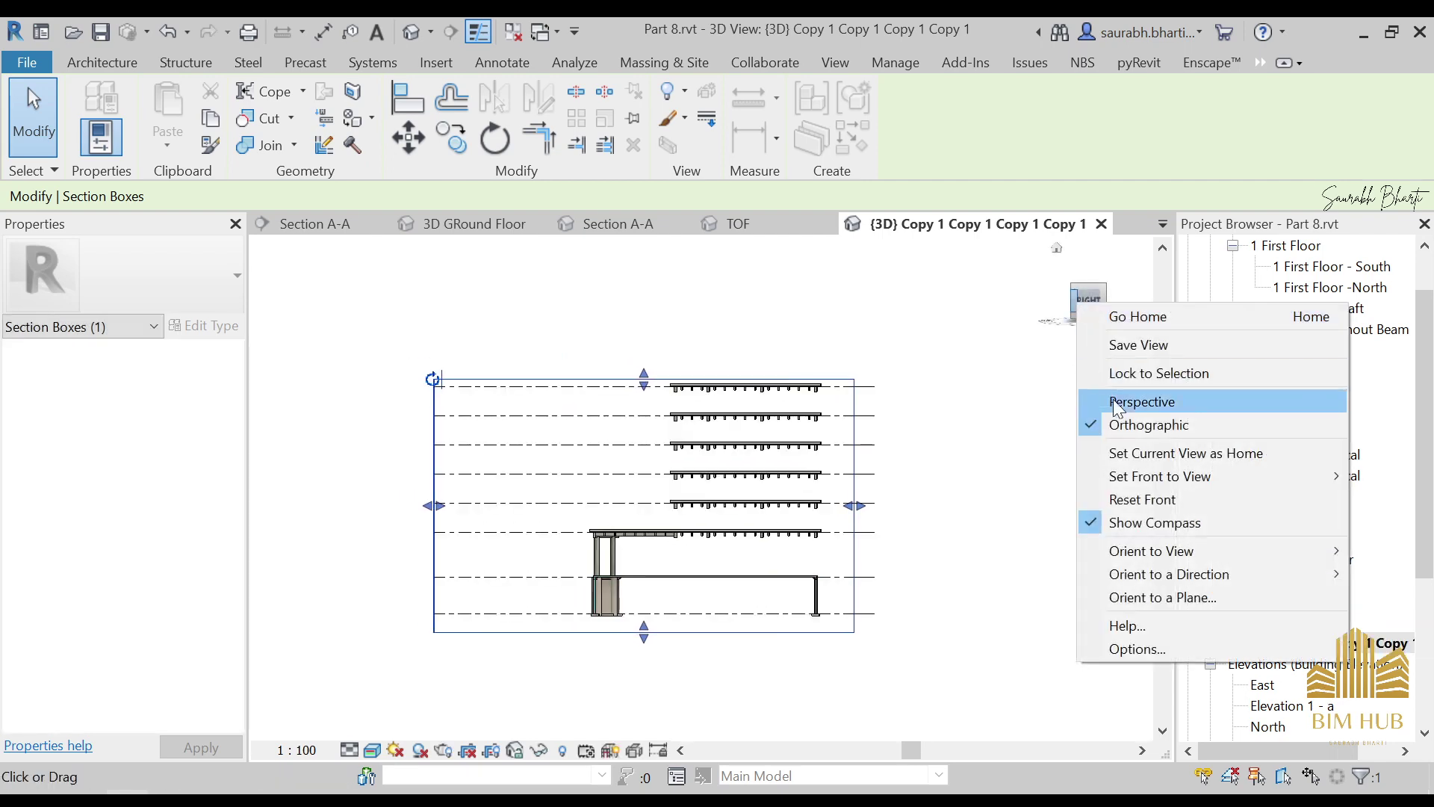
pyautogui.rightClick(1086, 294)
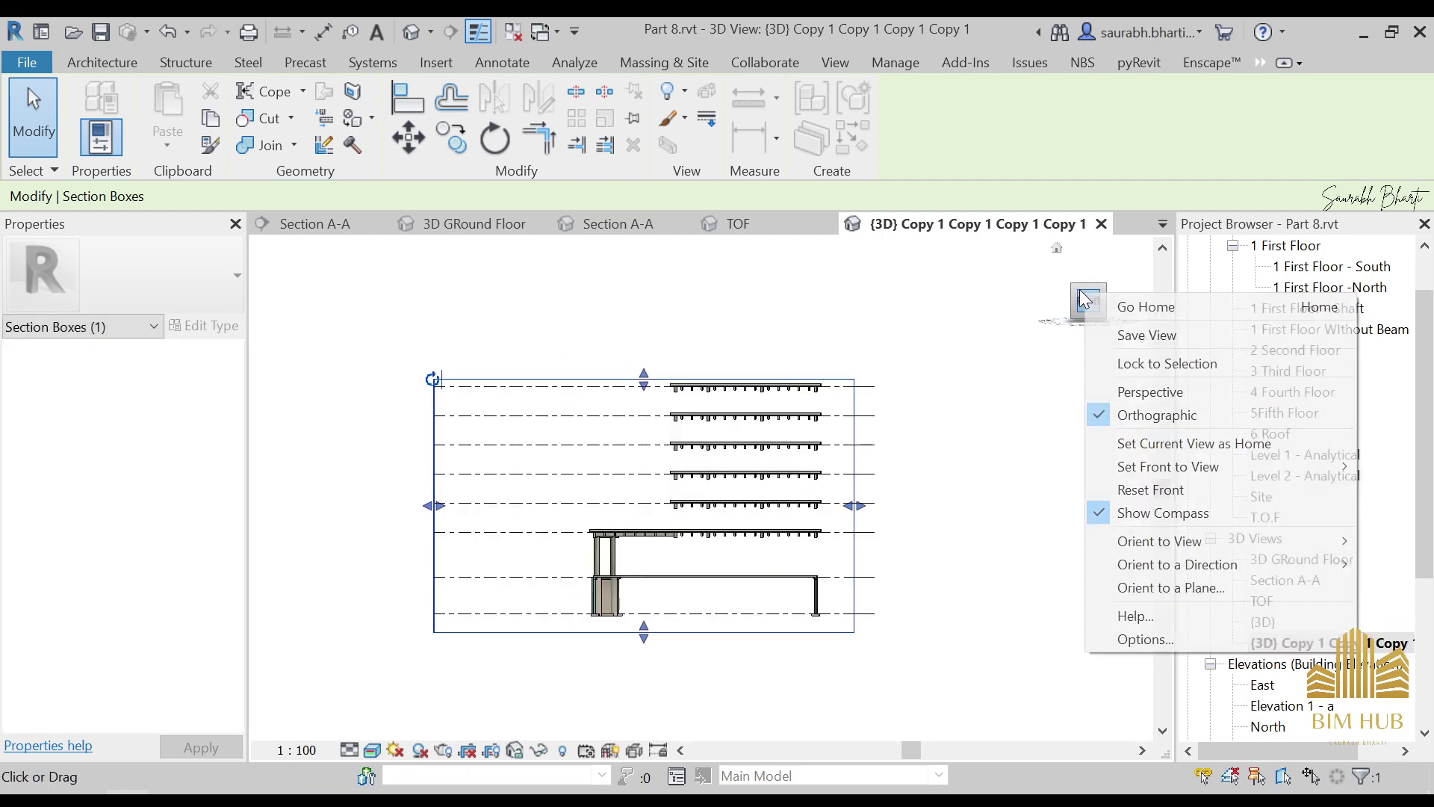
pyautogui.rightClick(1074, 285)
pyautogui.moveTo(1165, 542)
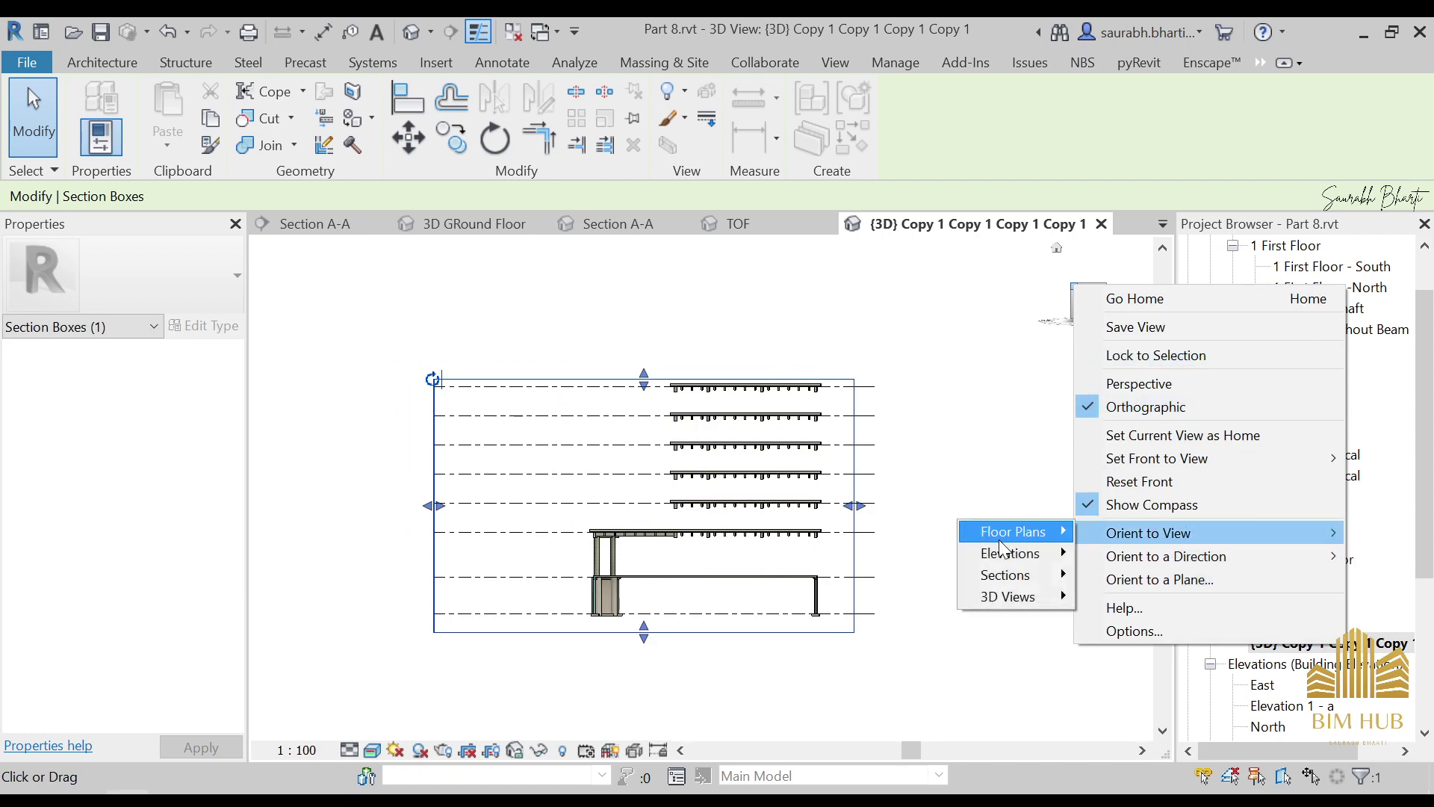
pyautogui.moveTo(1055, 606)
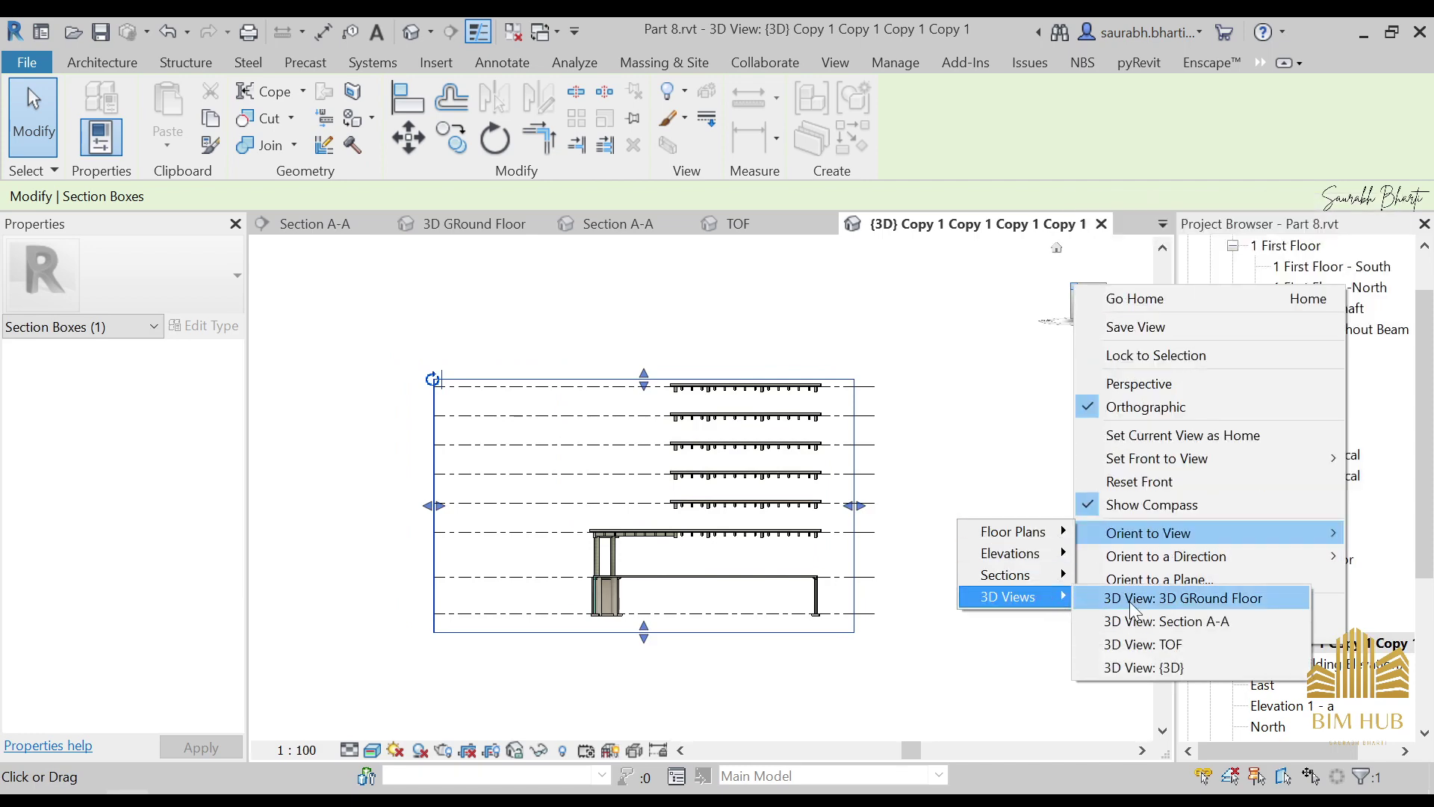
pyautogui.click(1156, 663)
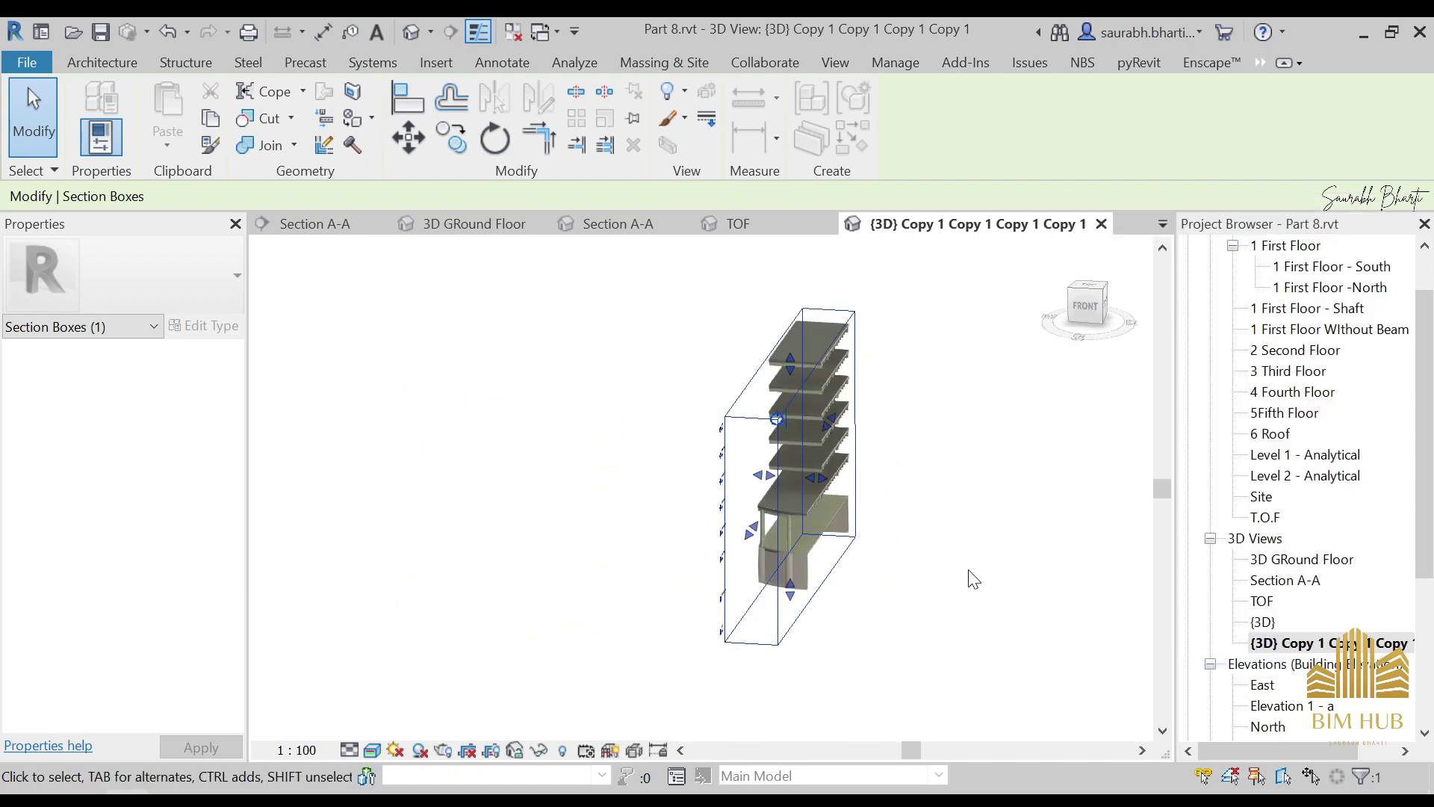
# Turn off the section box of the copied {3D} view and examine the shaft opening in the roof
pyautogui.keyDown('shift'); pyautogui.moveTo(916, 495); pyautogui.dragTo(818, 465, button='middle'); pyautogui.keyUp('shift')
pyautogui.press('Escape')
pyautogui.click(1251, 647)
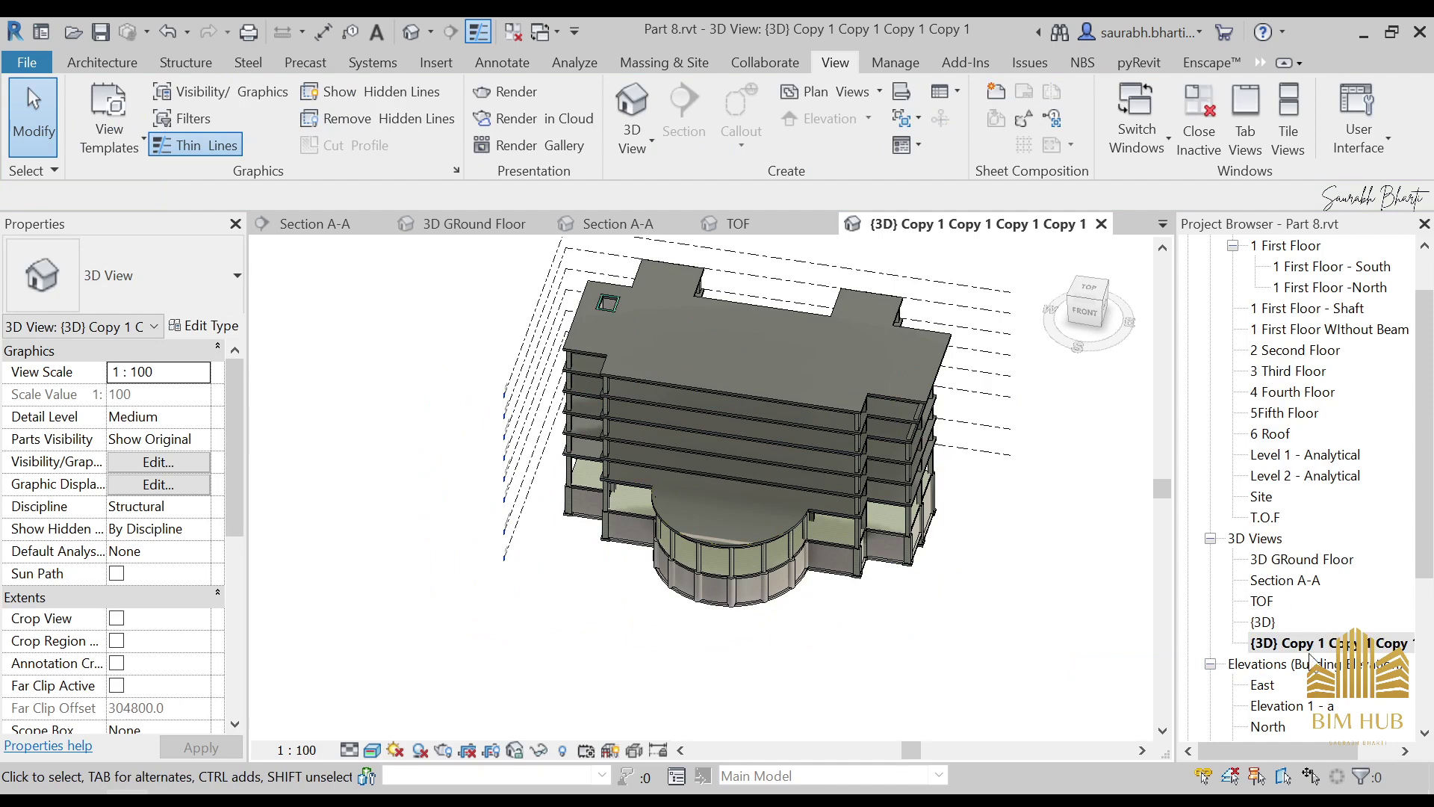
pyautogui.scroll(4, 631, 323)
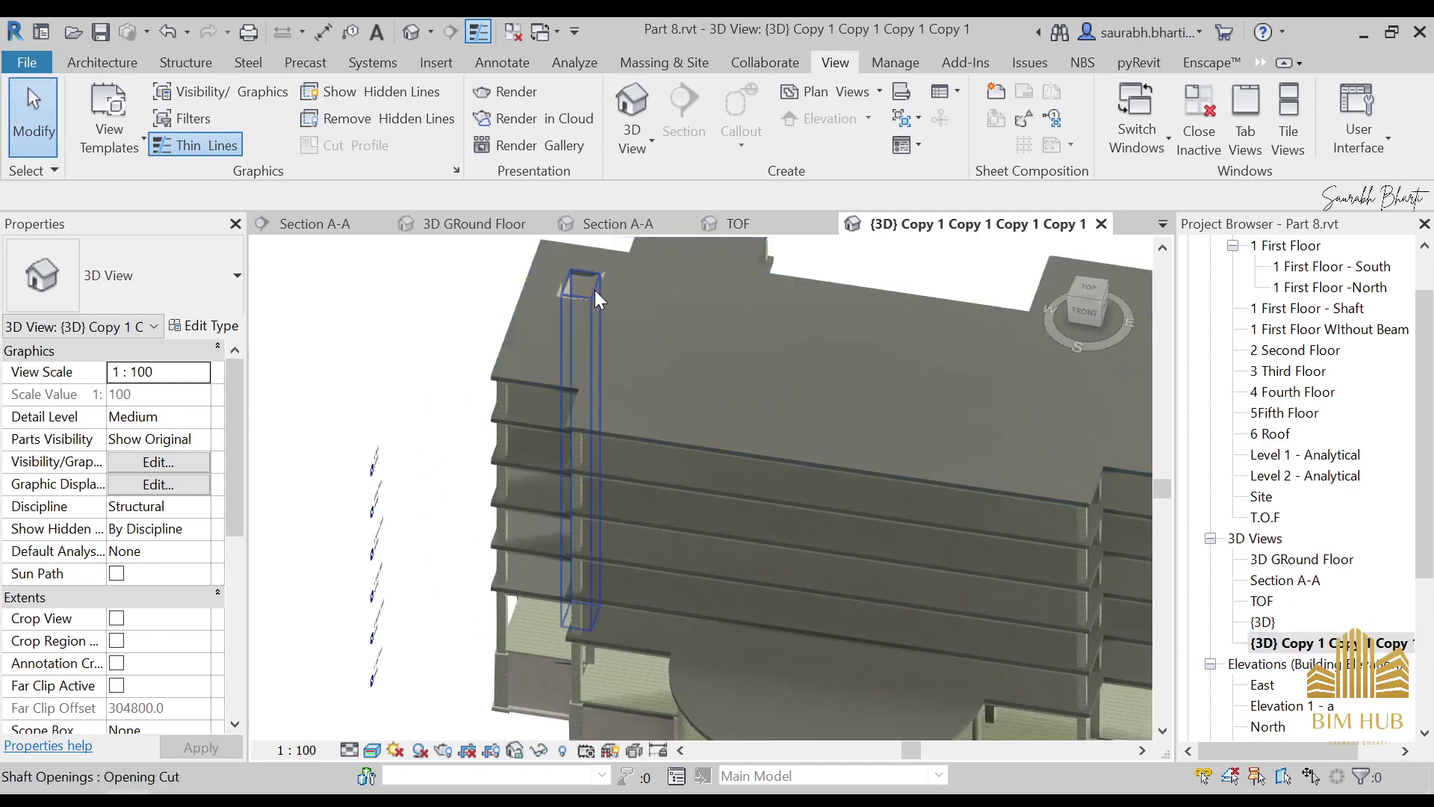
pyautogui.scroll(1, 1277, 509)
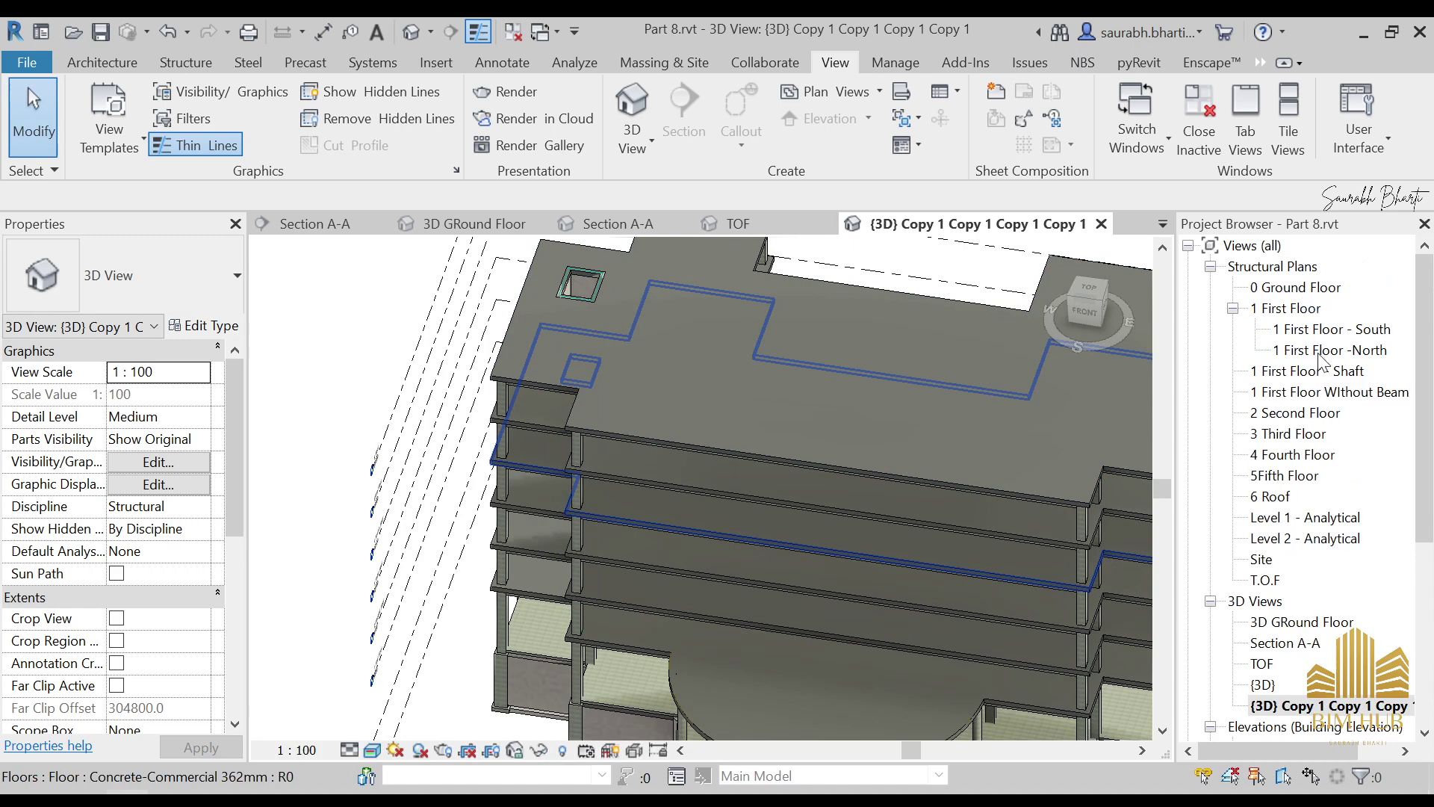
# Select the chain of four shaft walls in the 0 Ground Floor plan and isolate them in {3D} with Selection Box
pyautogui.doubleClick(1328, 331)
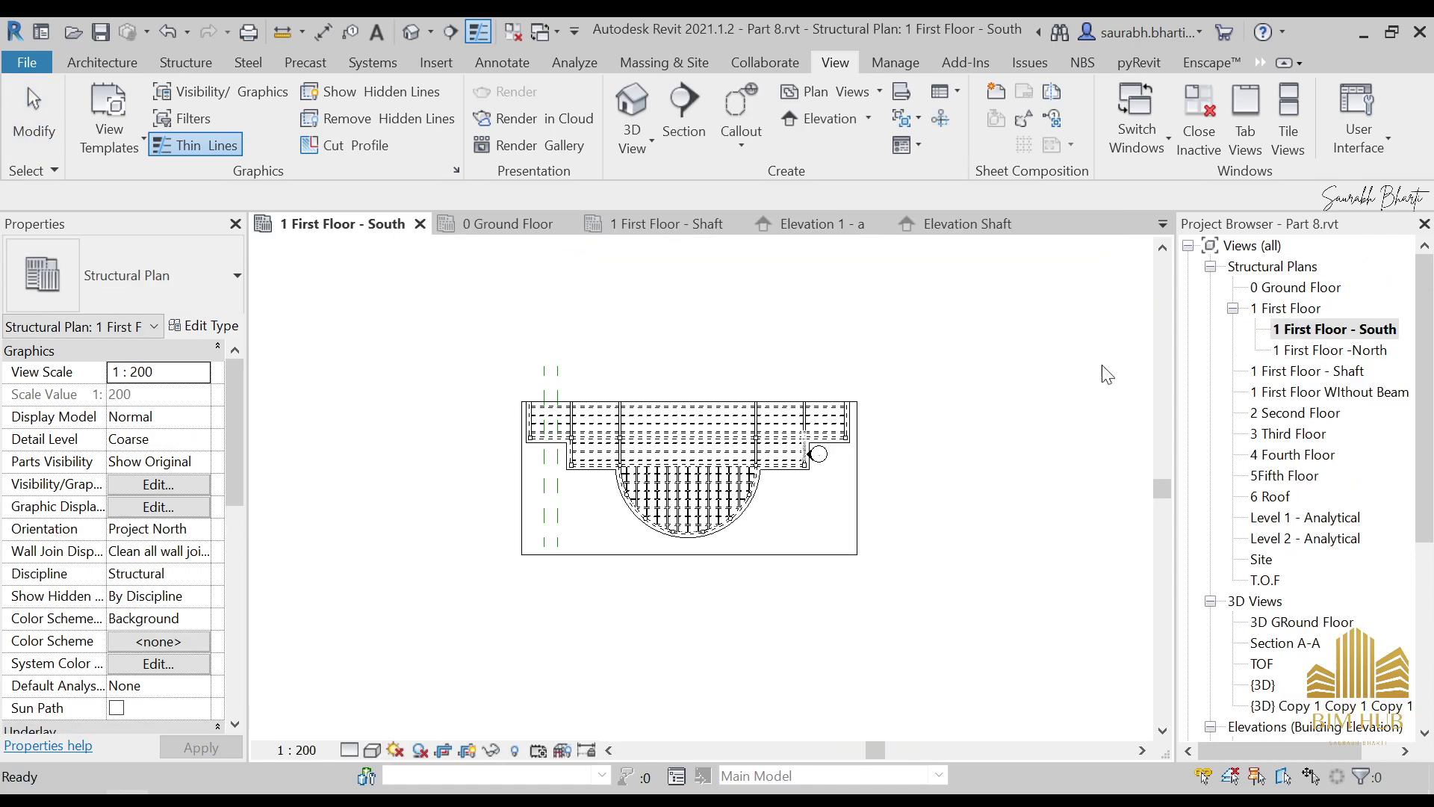
pyautogui.doubleClick(1291, 289)
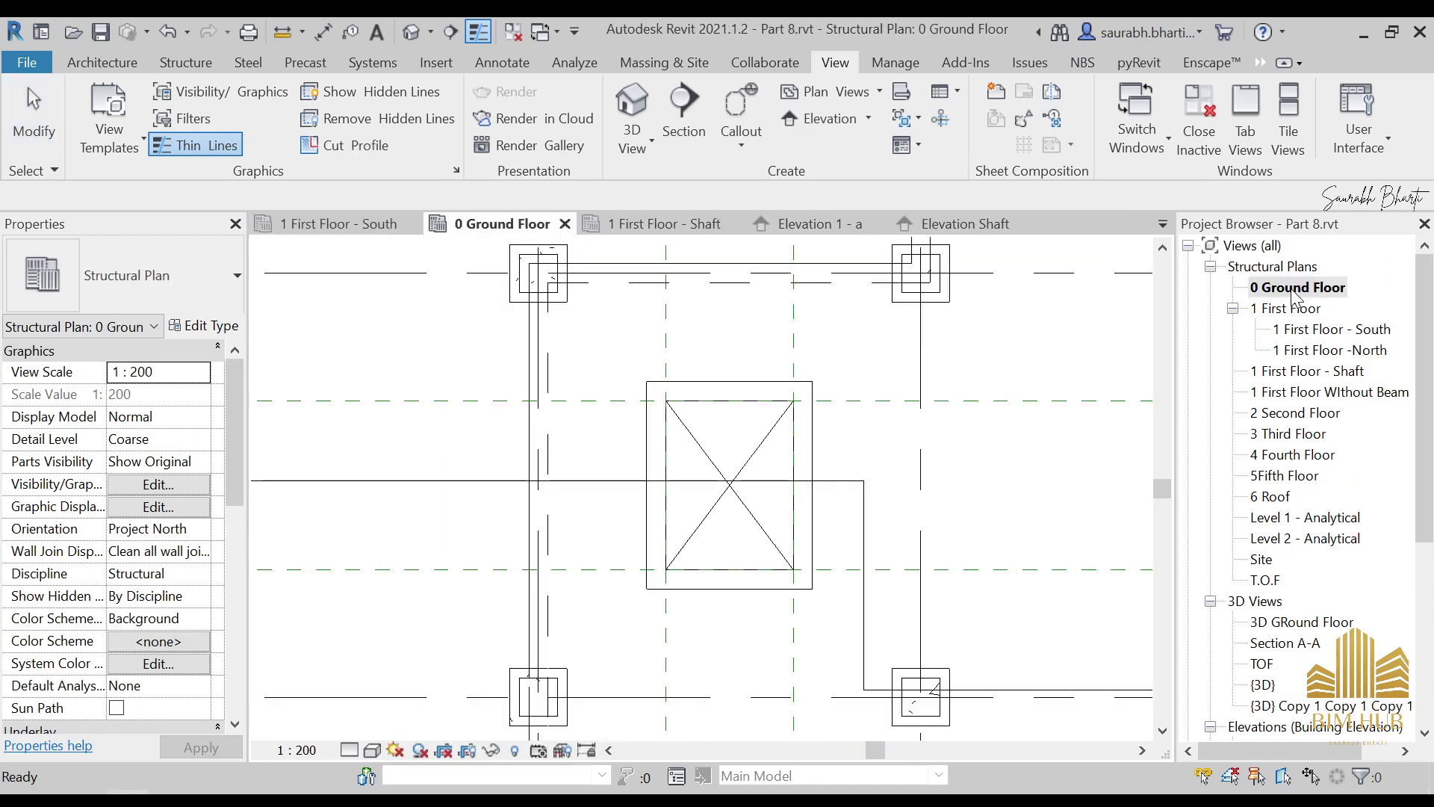
pyautogui.press('Tab')
pyautogui.click(660, 409)
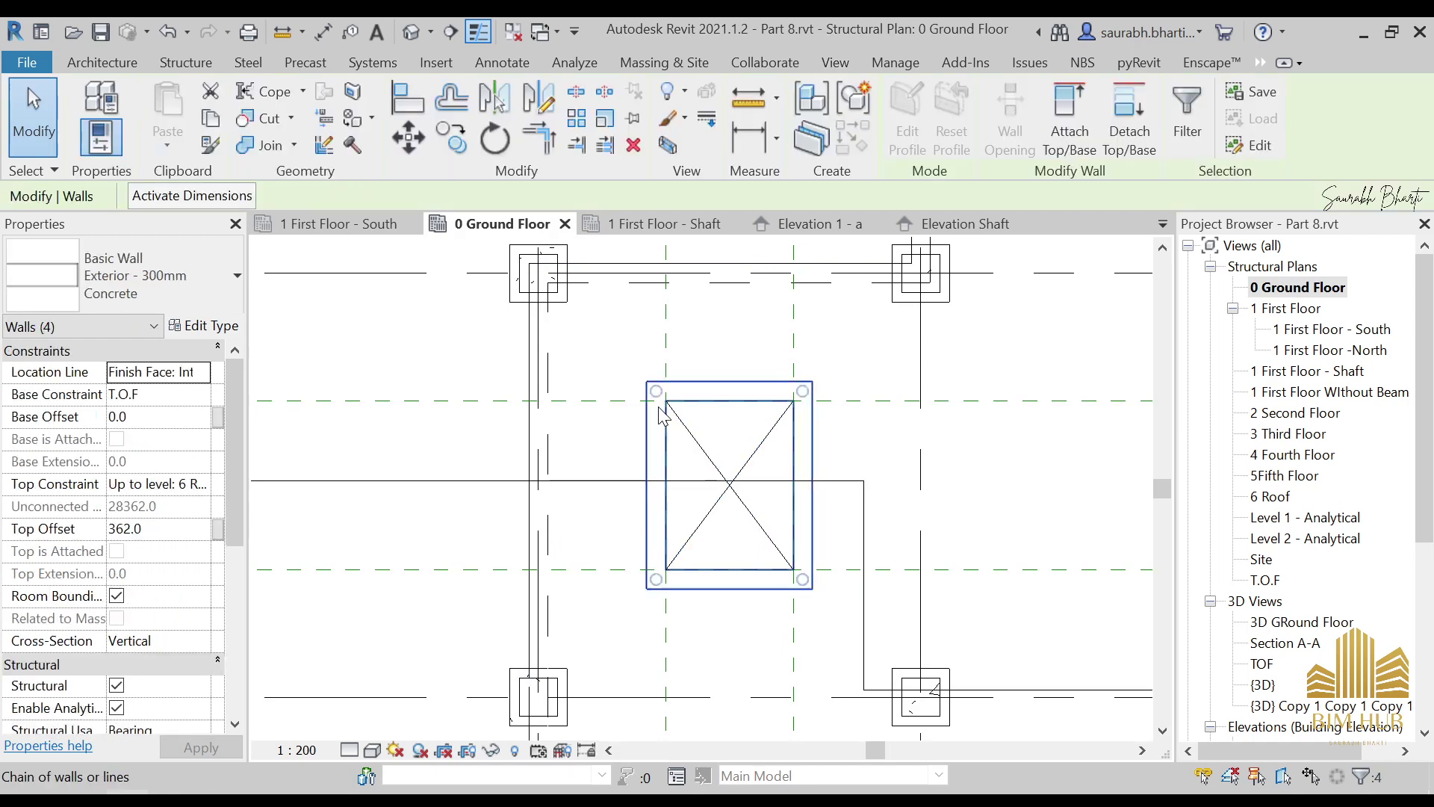
pyautogui.rightClick(662, 414)
pyautogui.click(678, 145)
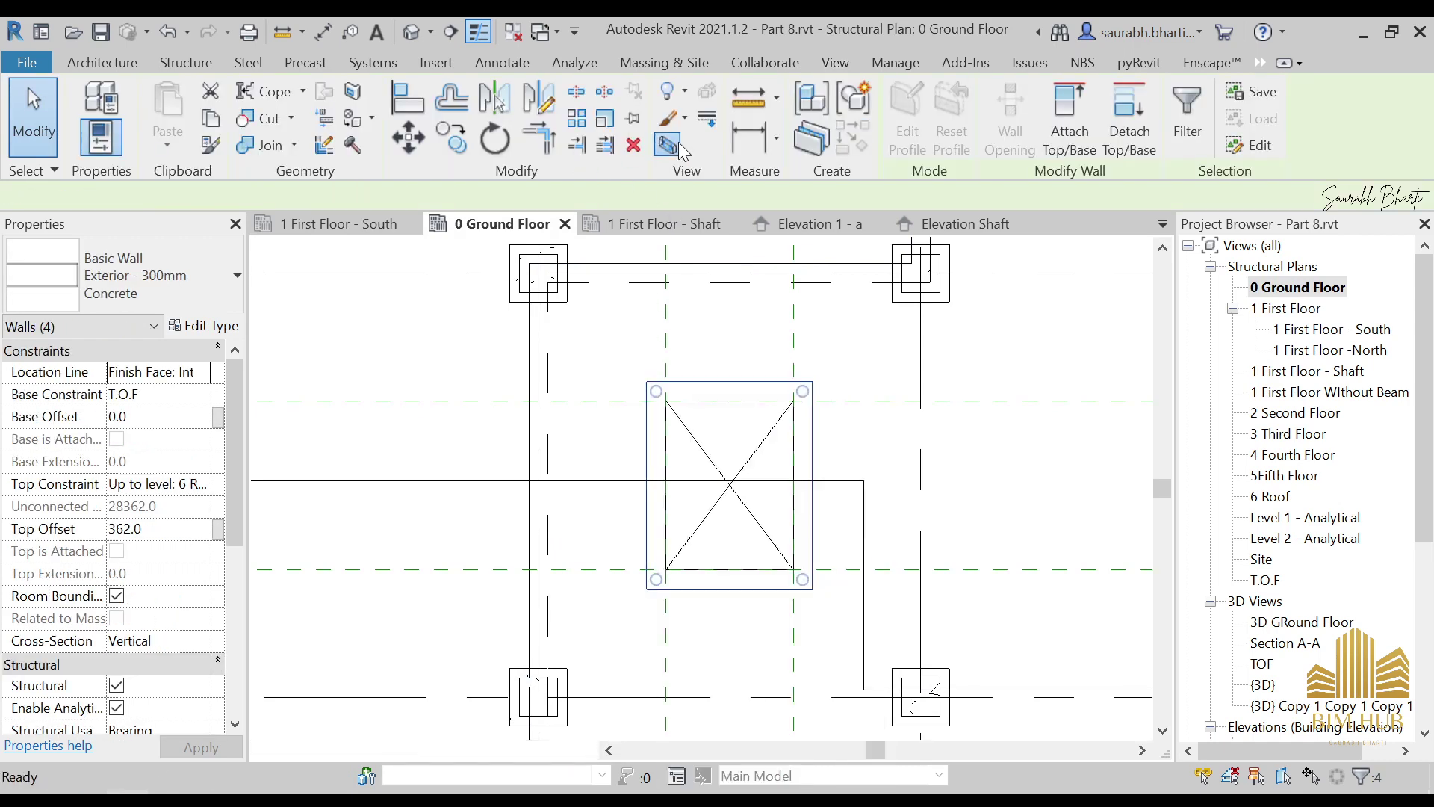
pyautogui.keyDown('shift'); pyautogui.moveTo(936, 559); pyautogui.dragTo(777, 472, button='middle'); pyautogui.keyUp('shift')
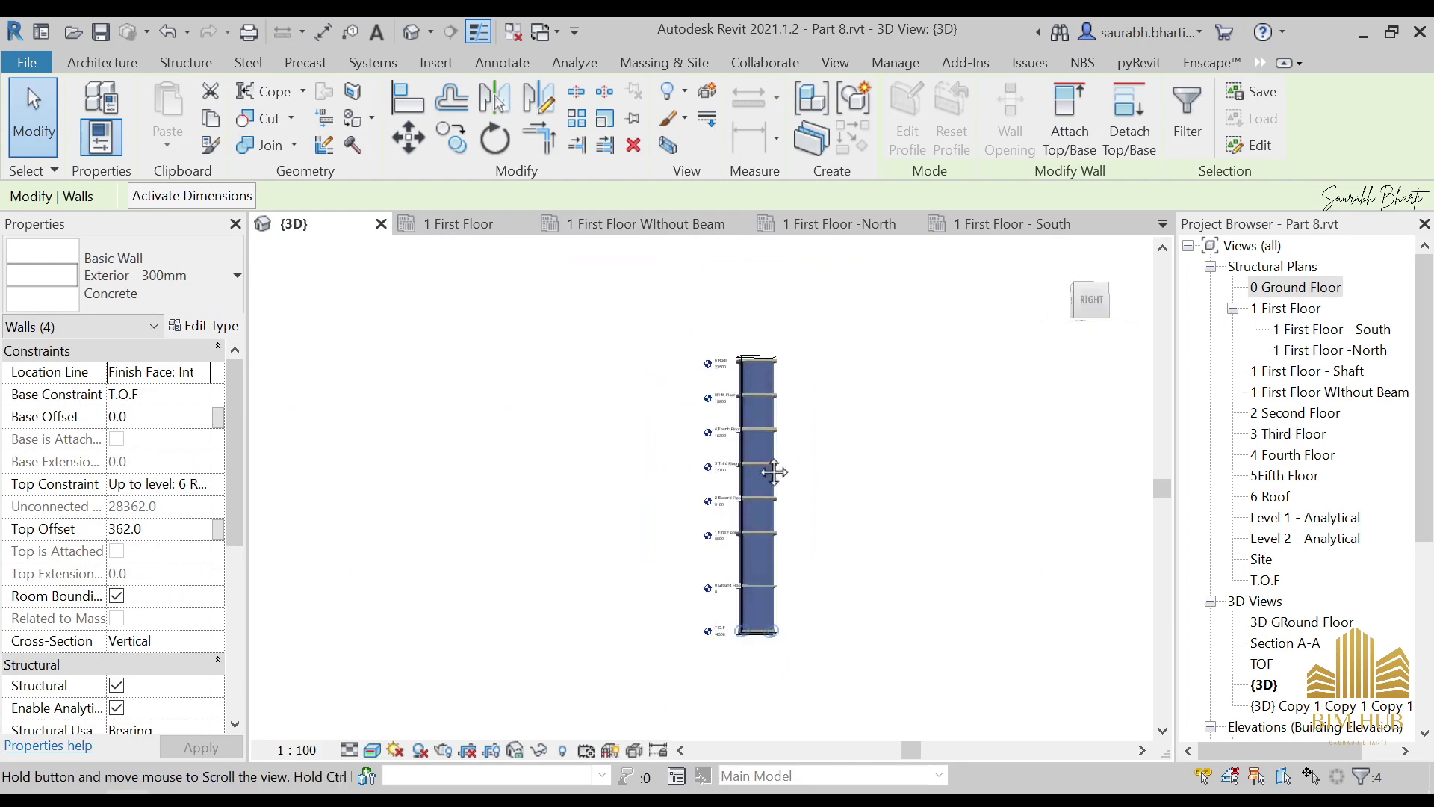
pyautogui.click(1030, 613)
# Open the copied {3D} view and rename it as 3D
pyautogui.doubleClick(1292, 705)
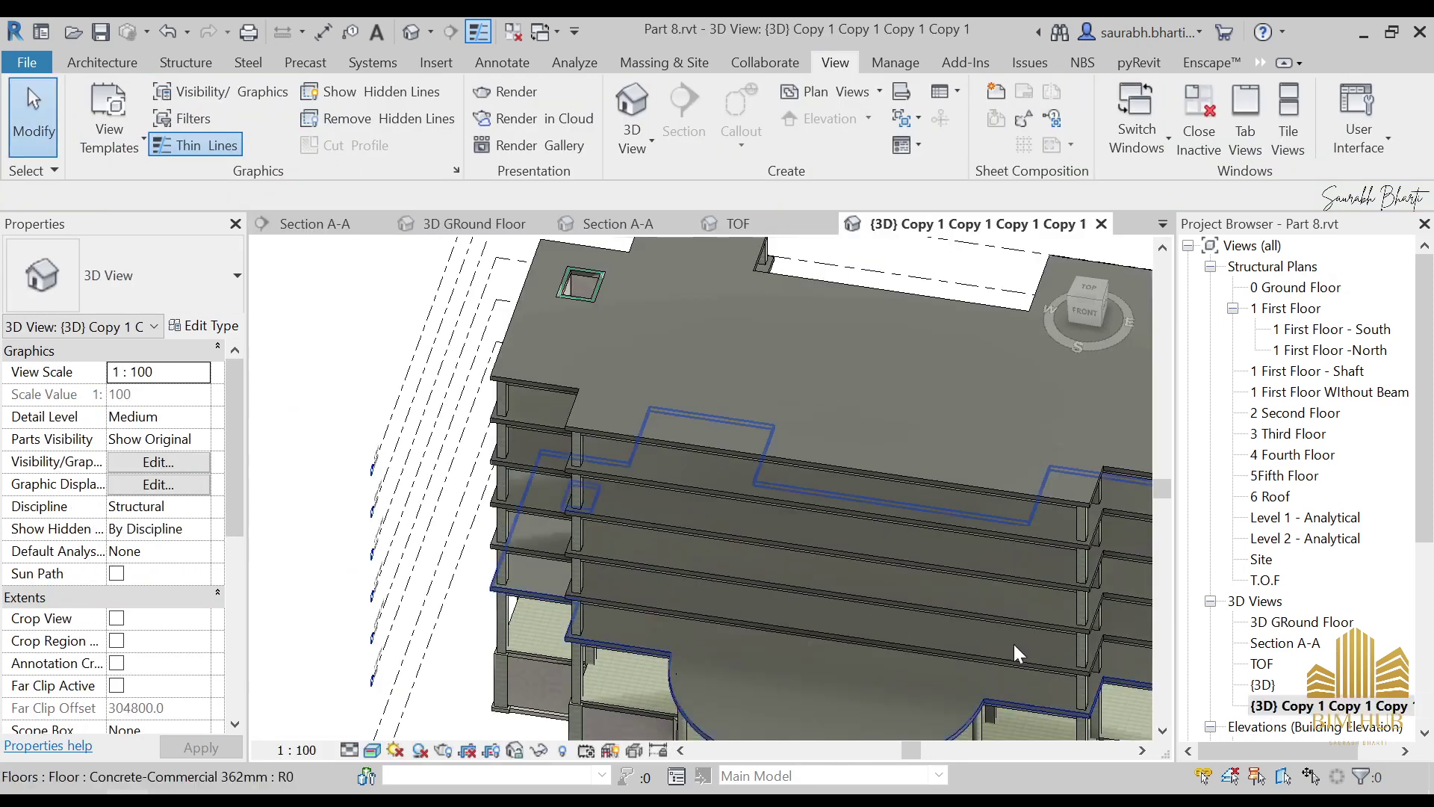
pyautogui.rightClick(1308, 706)
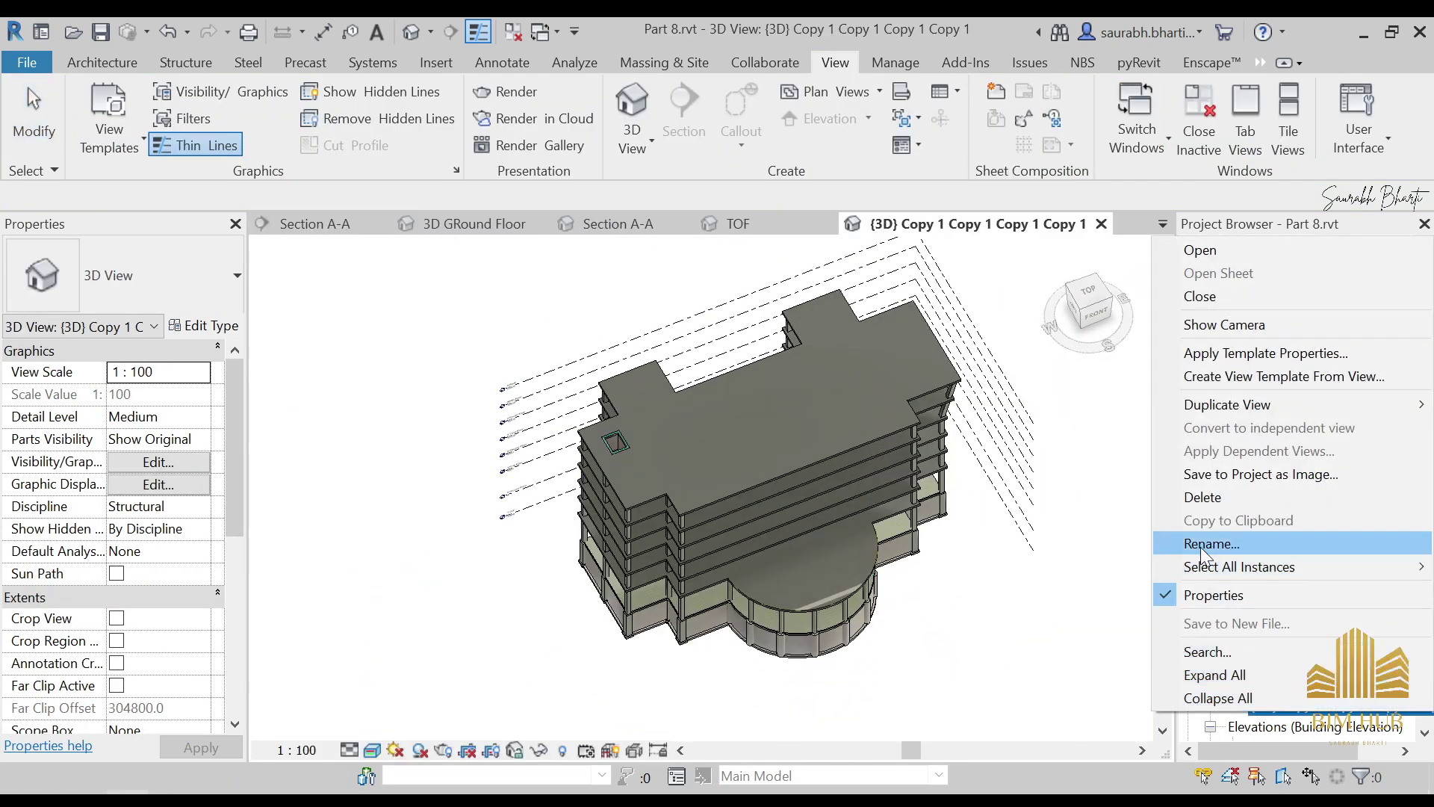
pyautogui.click(1226, 544)
pyautogui.write('3')
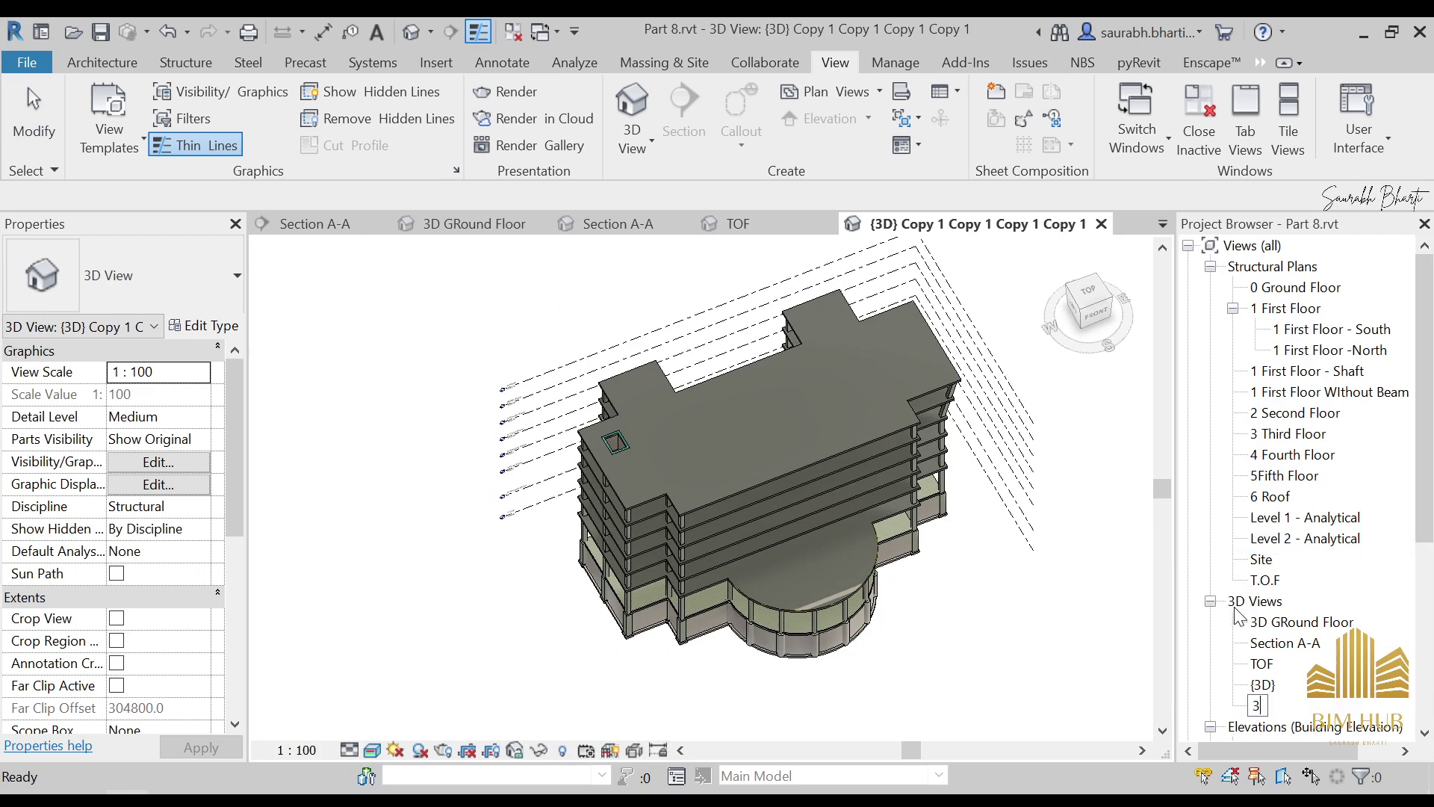
pyautogui.write('D')
pyautogui.press('Return')
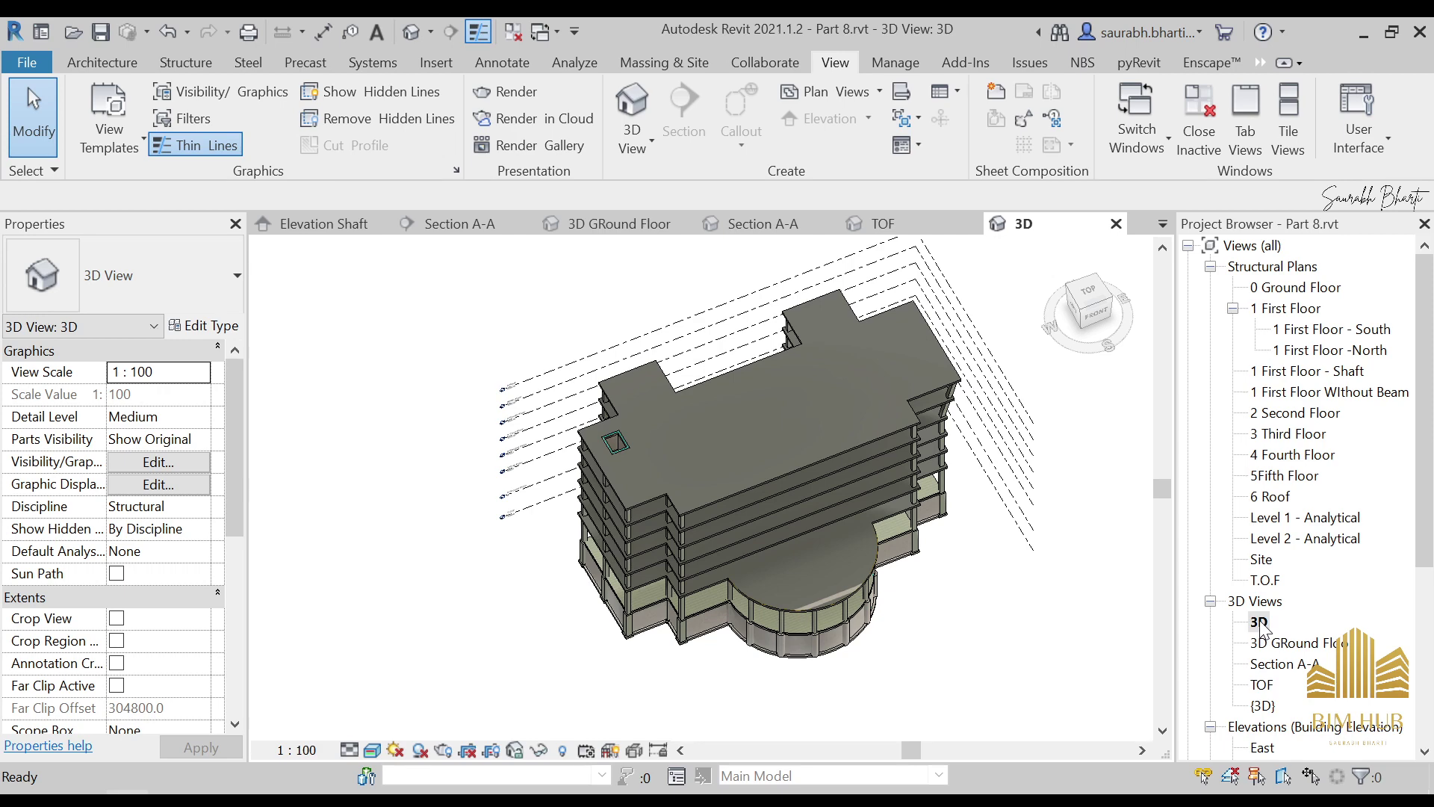
# Orbit the building in the 3D view and switch between it and the default {3D} view to compare them
pyautogui.scroll(-1, 815, 590)
pyautogui.keyDown('shift'); pyautogui.moveTo(815, 596); pyautogui.dragTo(710, 519, button='middle'); pyautogui.keyUp('shift')
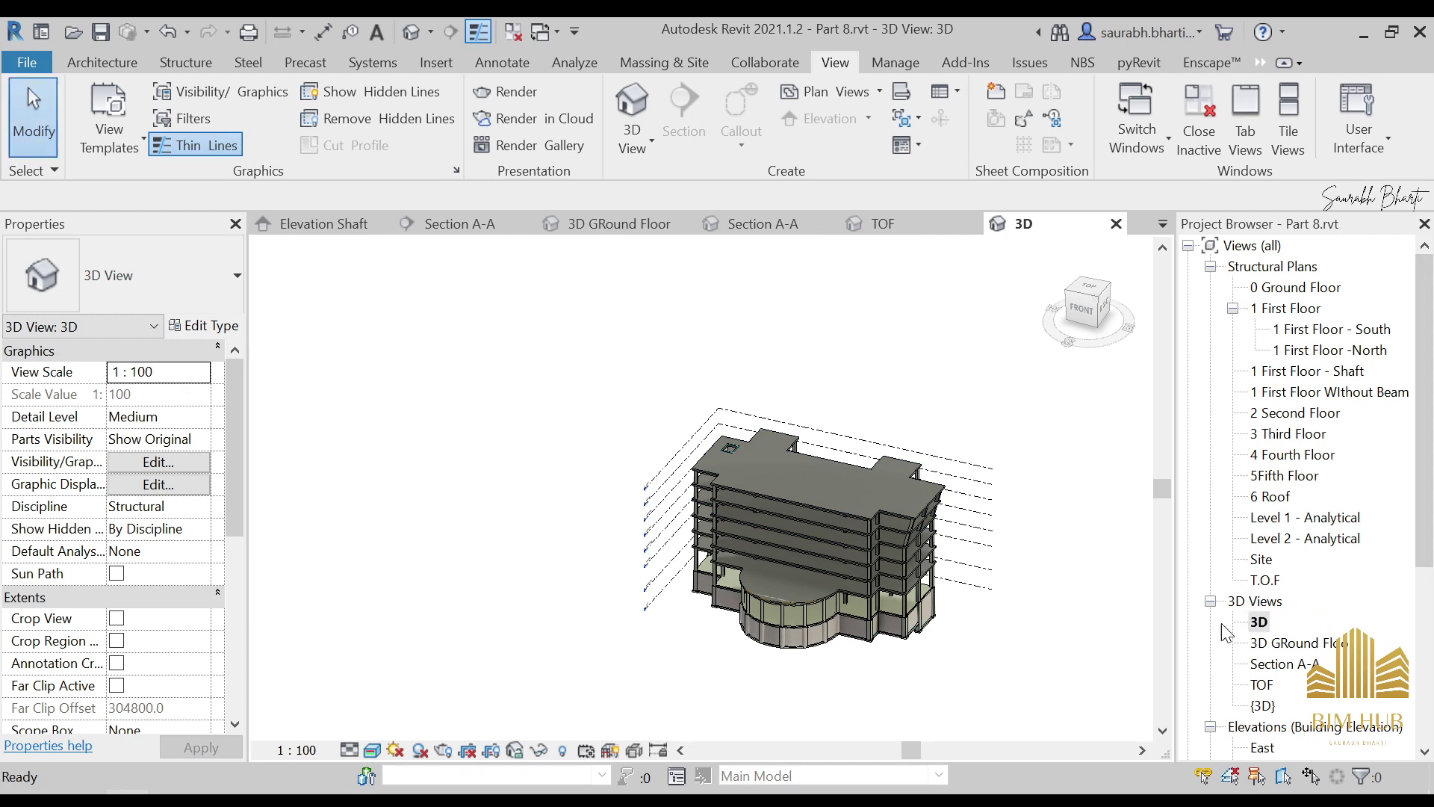
pyautogui.keyDown('shift'); pyautogui.moveTo(811, 564); pyautogui.dragTo(871, 604, button='middle'); pyautogui.keyUp('shift')
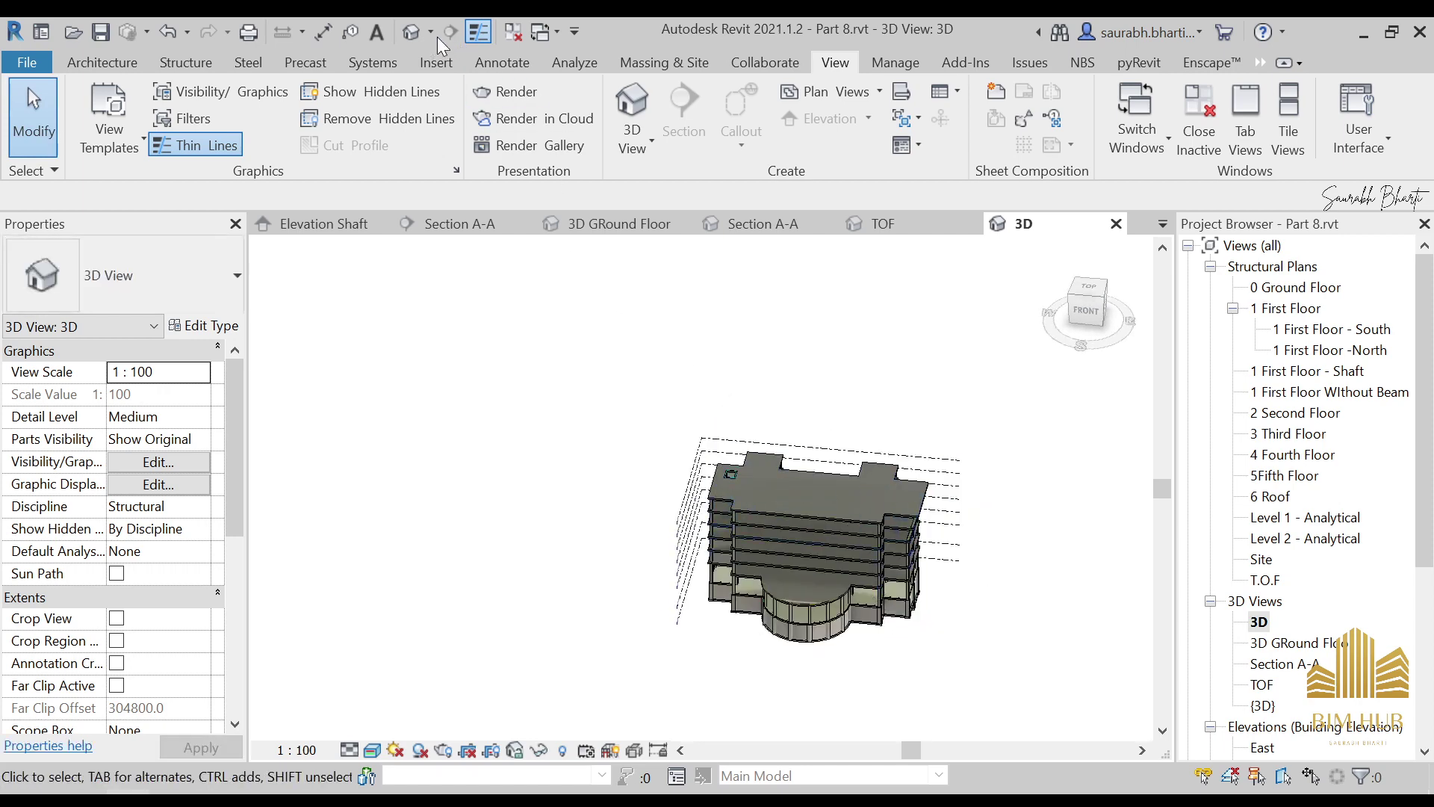
pyautogui.click(412, 32)
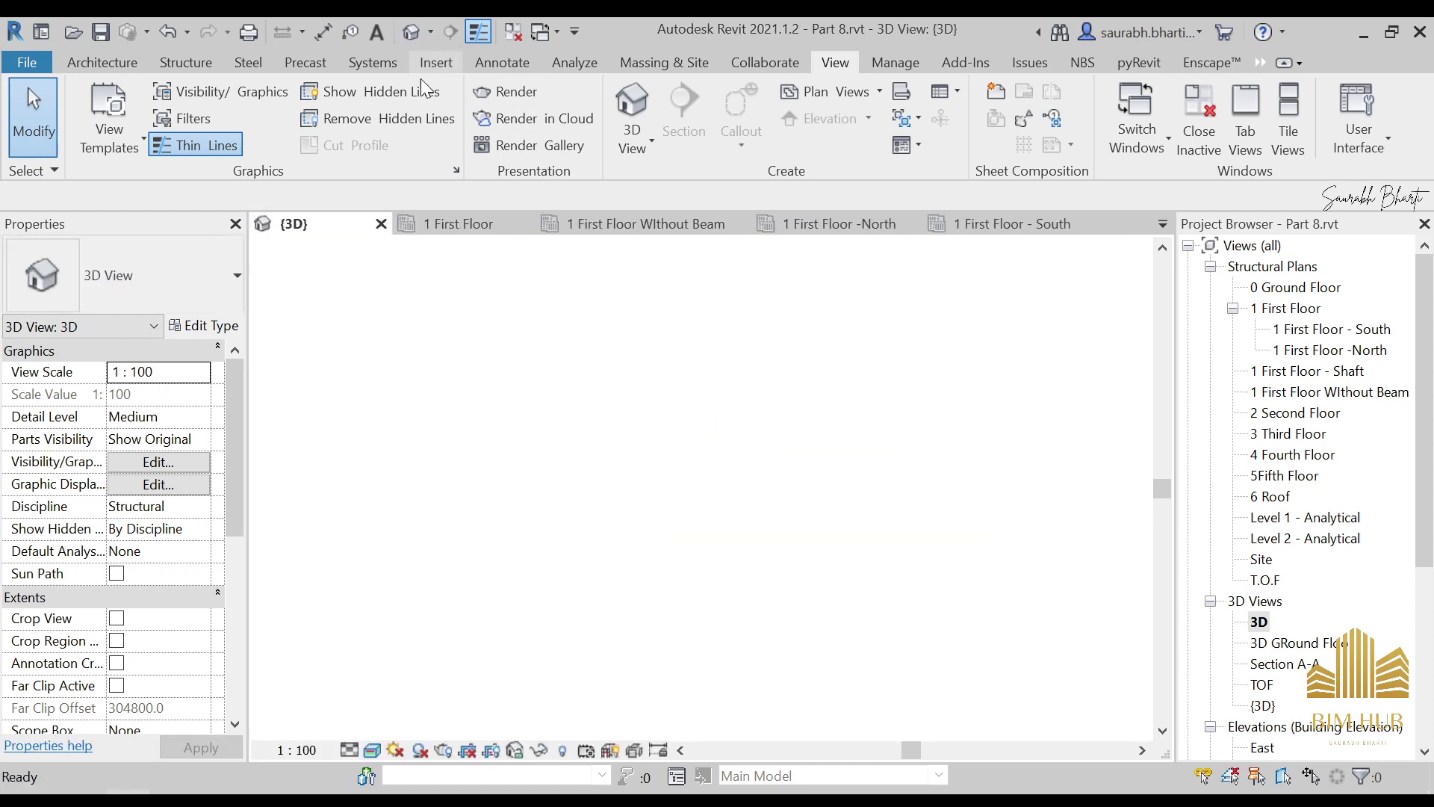
pyautogui.doubleClick(1259, 622)
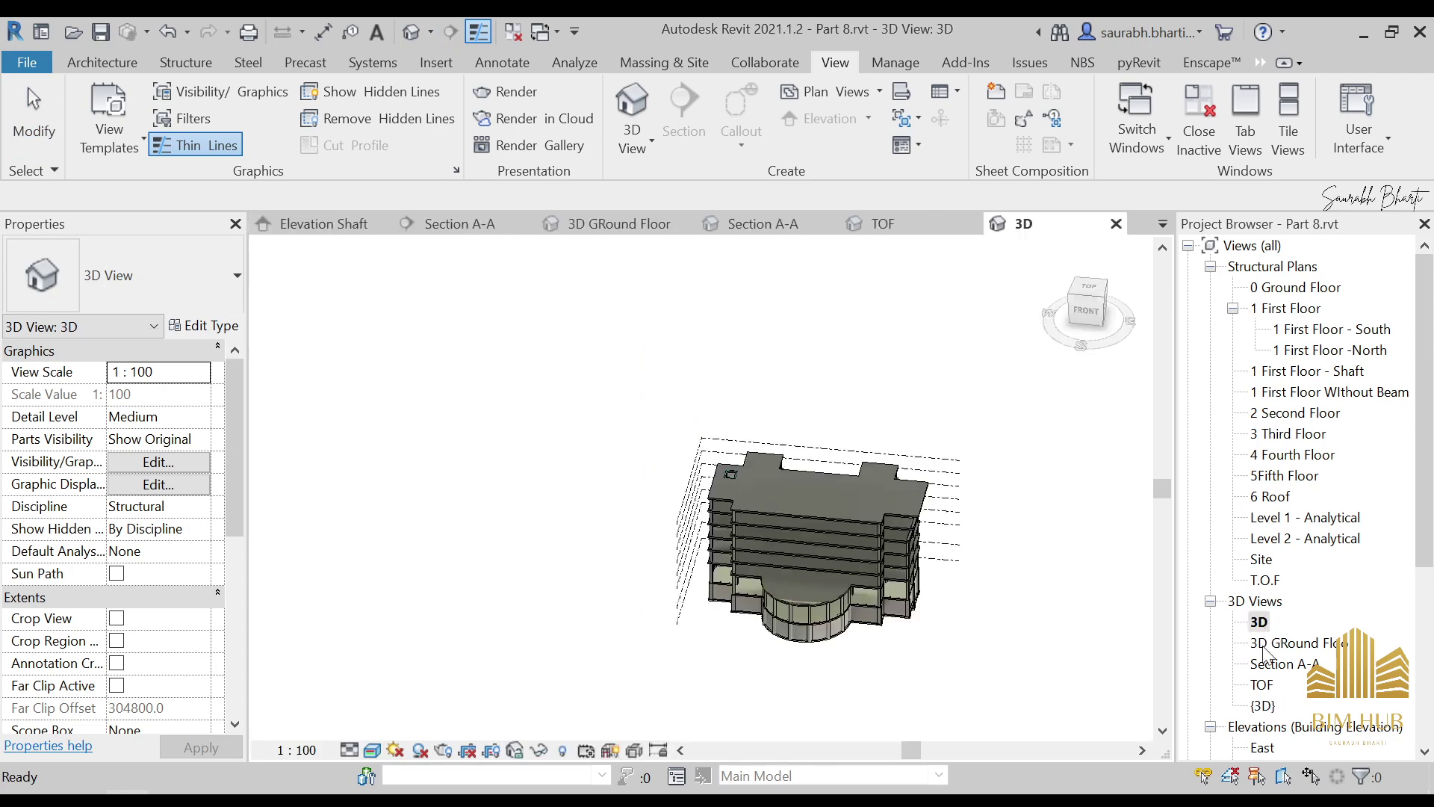
pyautogui.doubleClick(1262, 705)
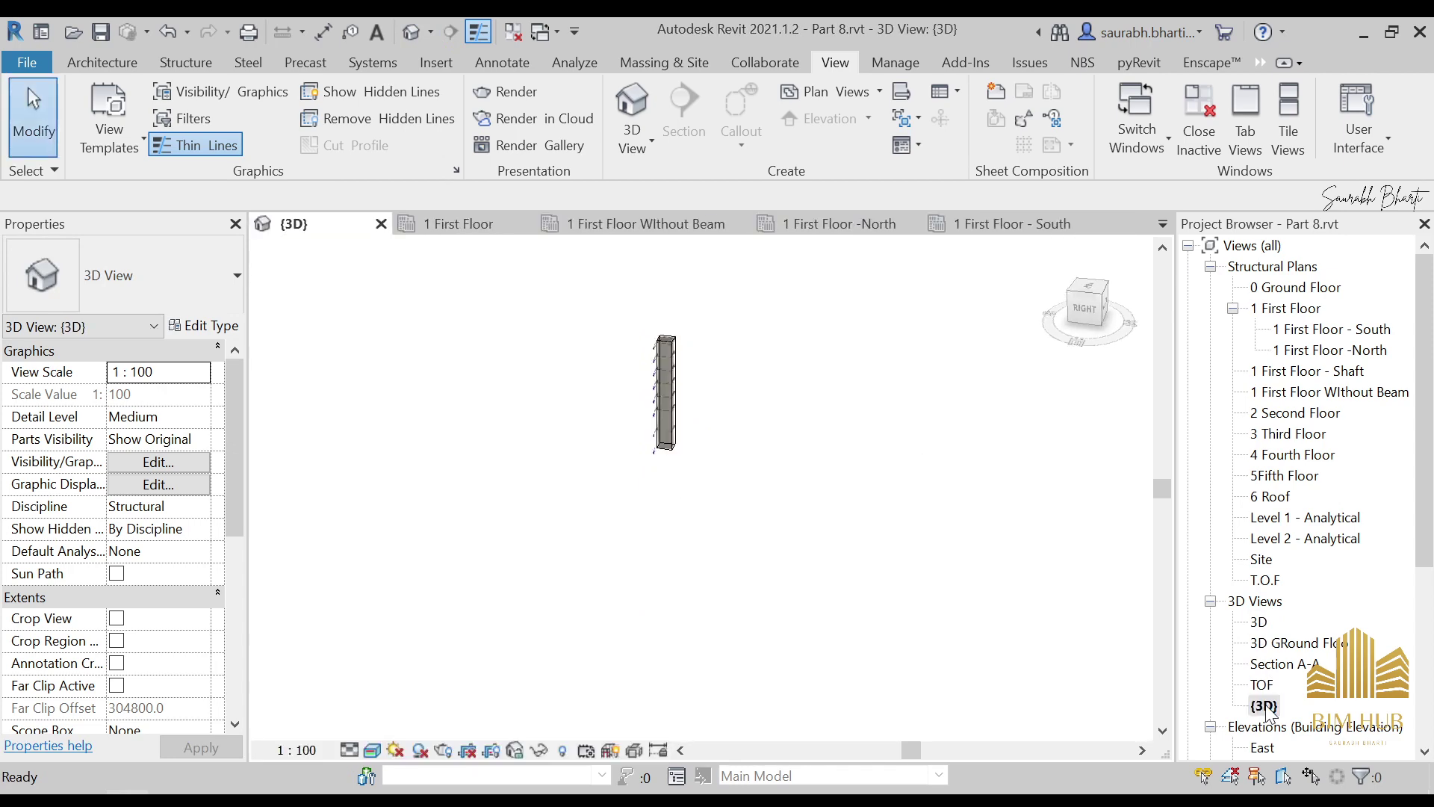
# Undo the view renaming and the Selection Box isolation, and open the copied {3D} view
pyautogui.hotkey('ctrl', 'z')
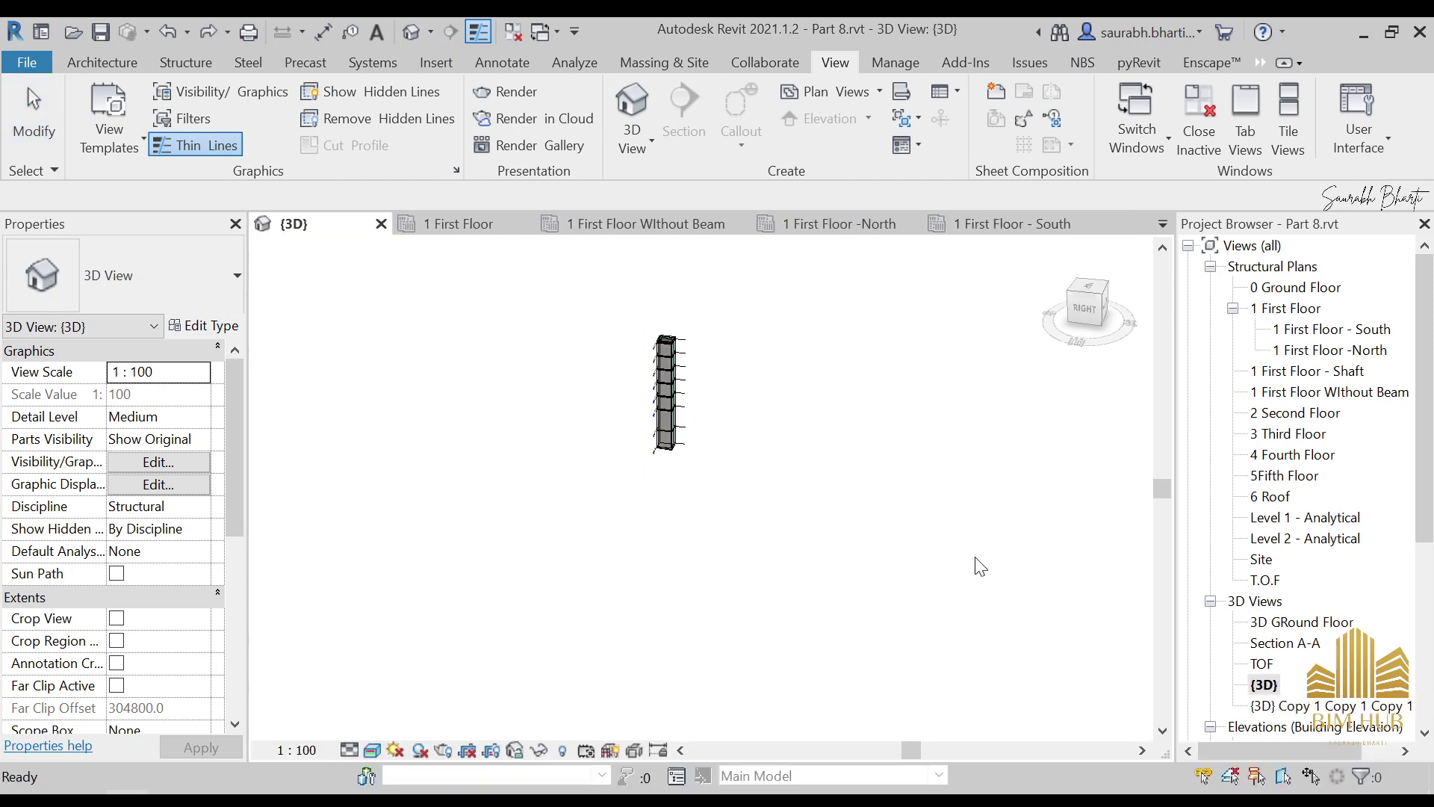
pyautogui.doubleClick(1279, 707)
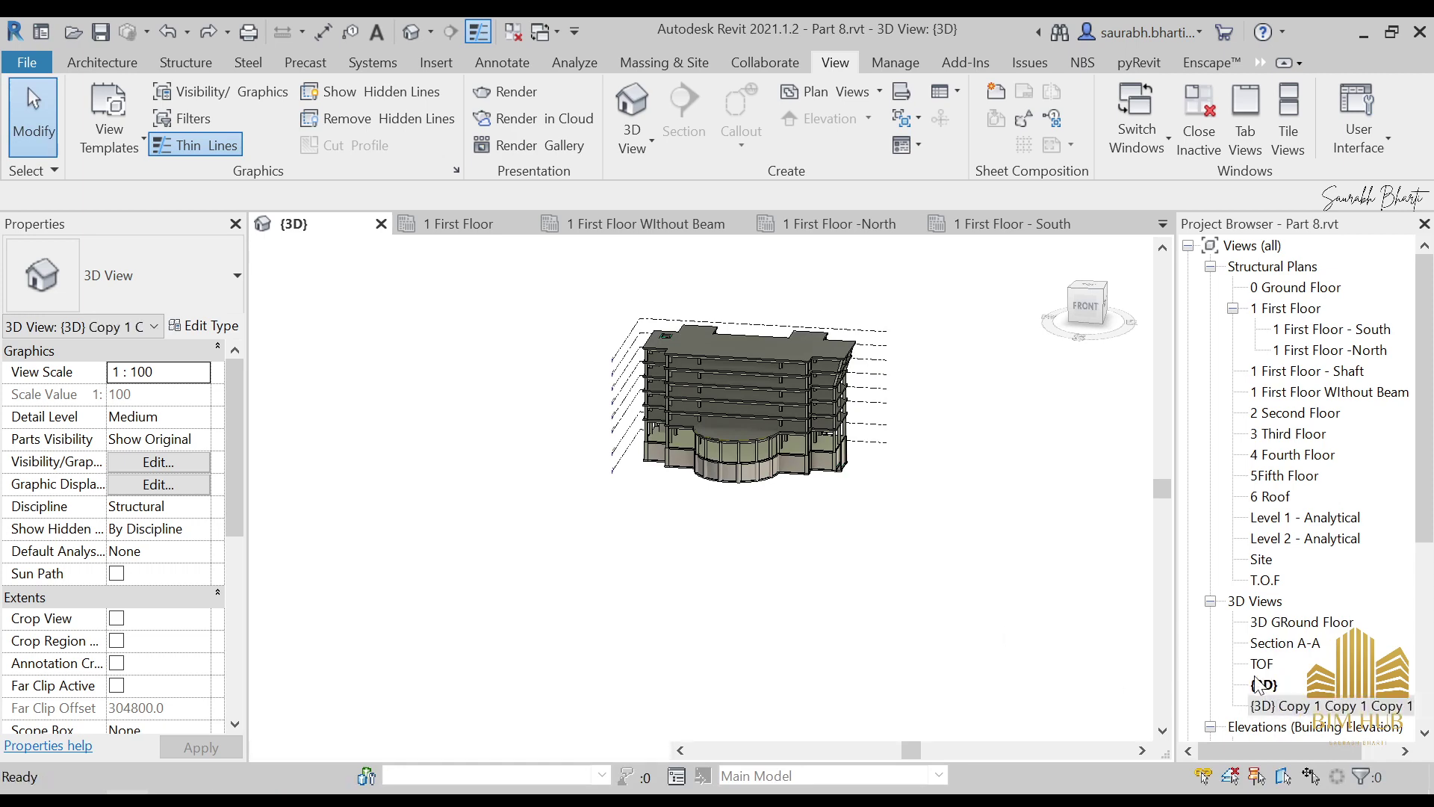
pyautogui.click(1261, 684)
pyautogui.click(1258, 685)
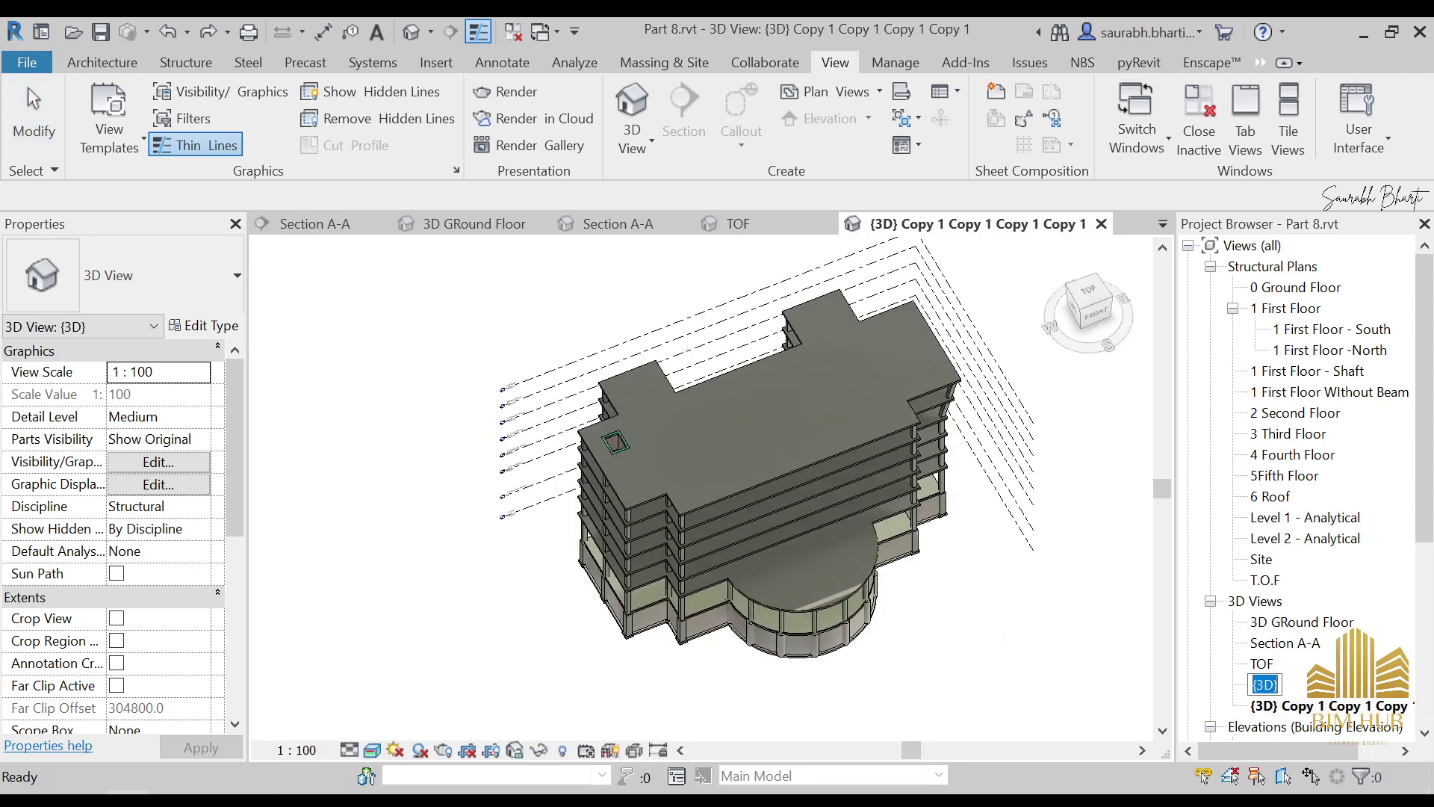
pyautogui.press('Return')
pyautogui.press('Return')
pyautogui.click(1300, 705)
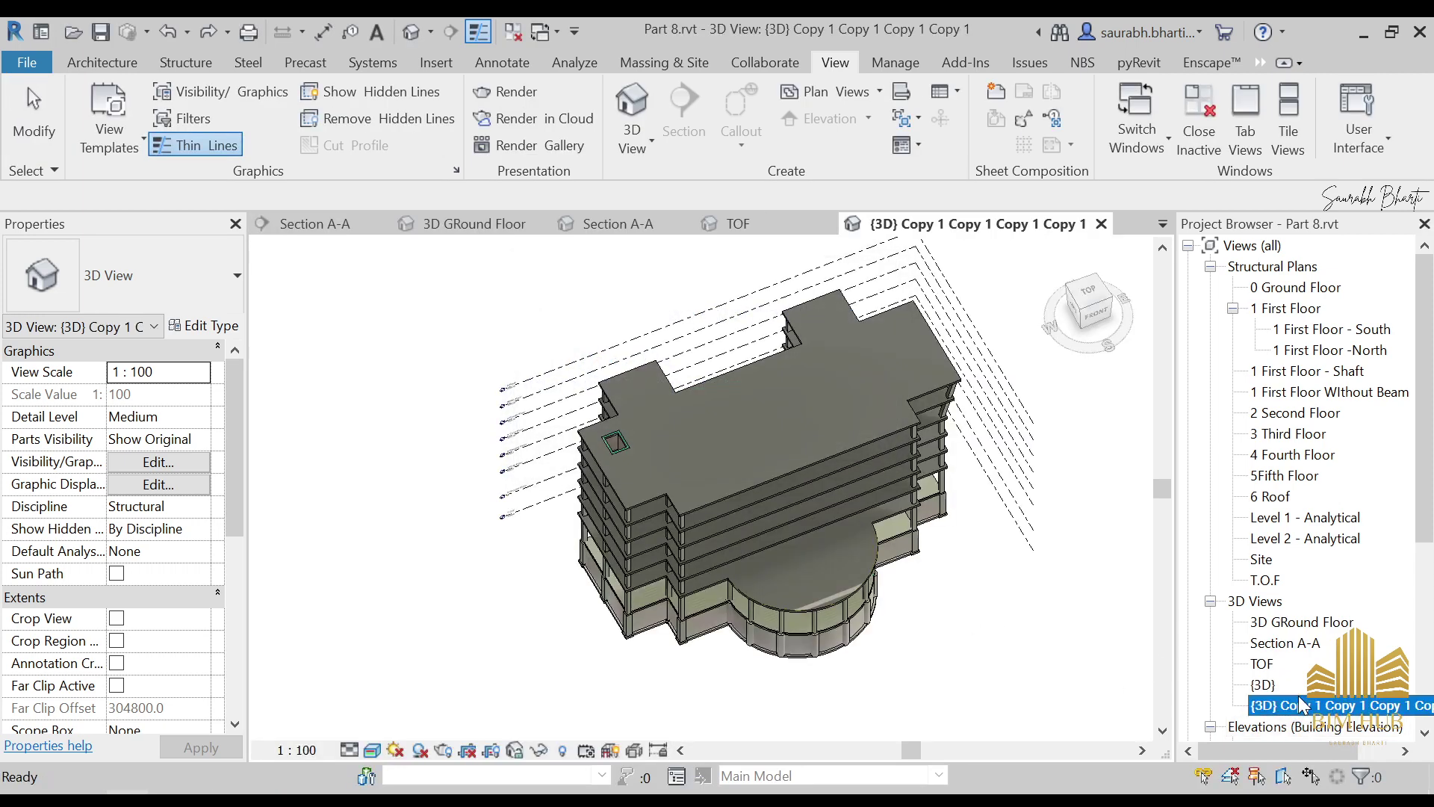
# Open the 1 First Floor - South plan, return to the {3D} view and look at the building from the front
pyautogui.doubleClick(1309, 331)
pyautogui.doubleClick(1318, 287)
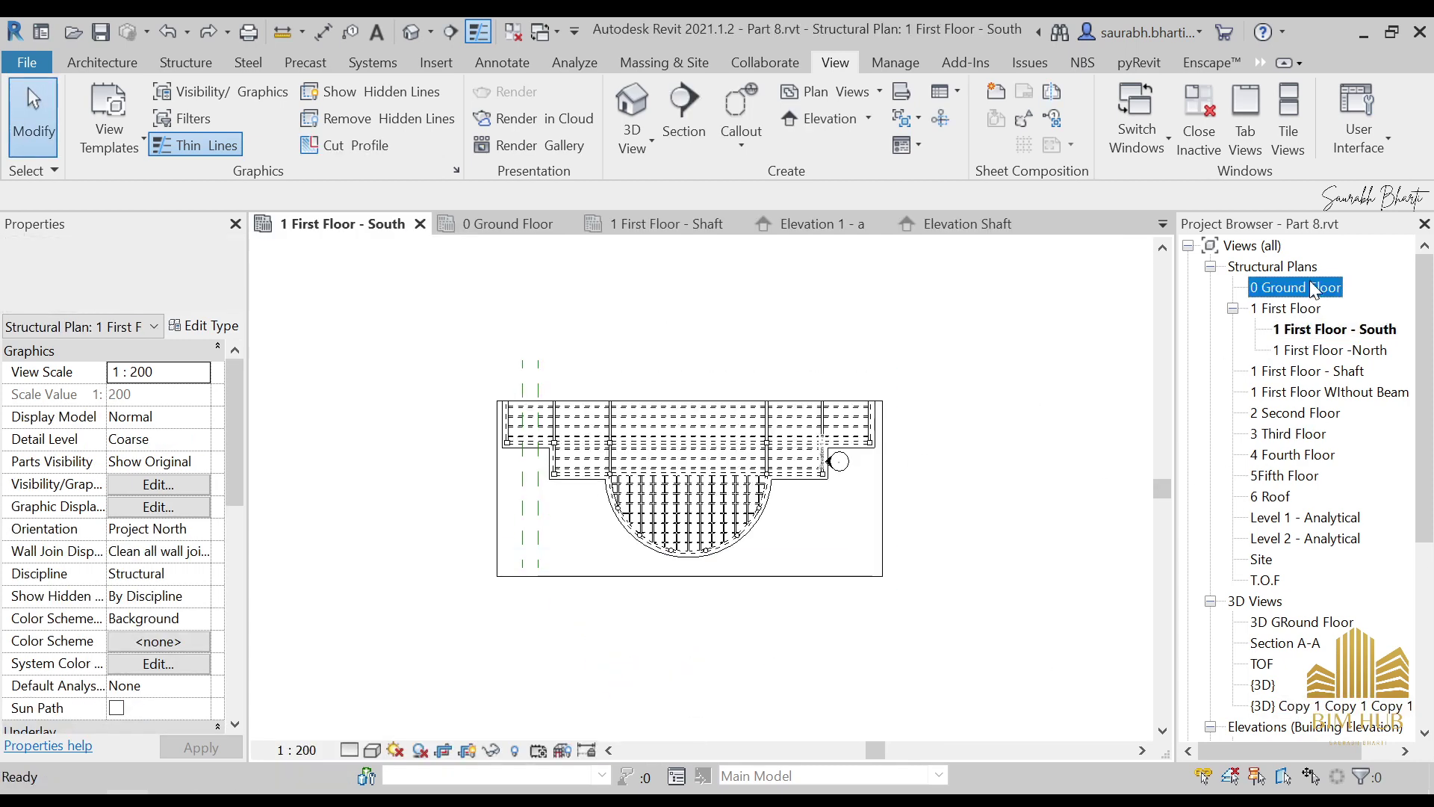
pyautogui.click(1266, 687)
pyautogui.doubleClick(1265, 686)
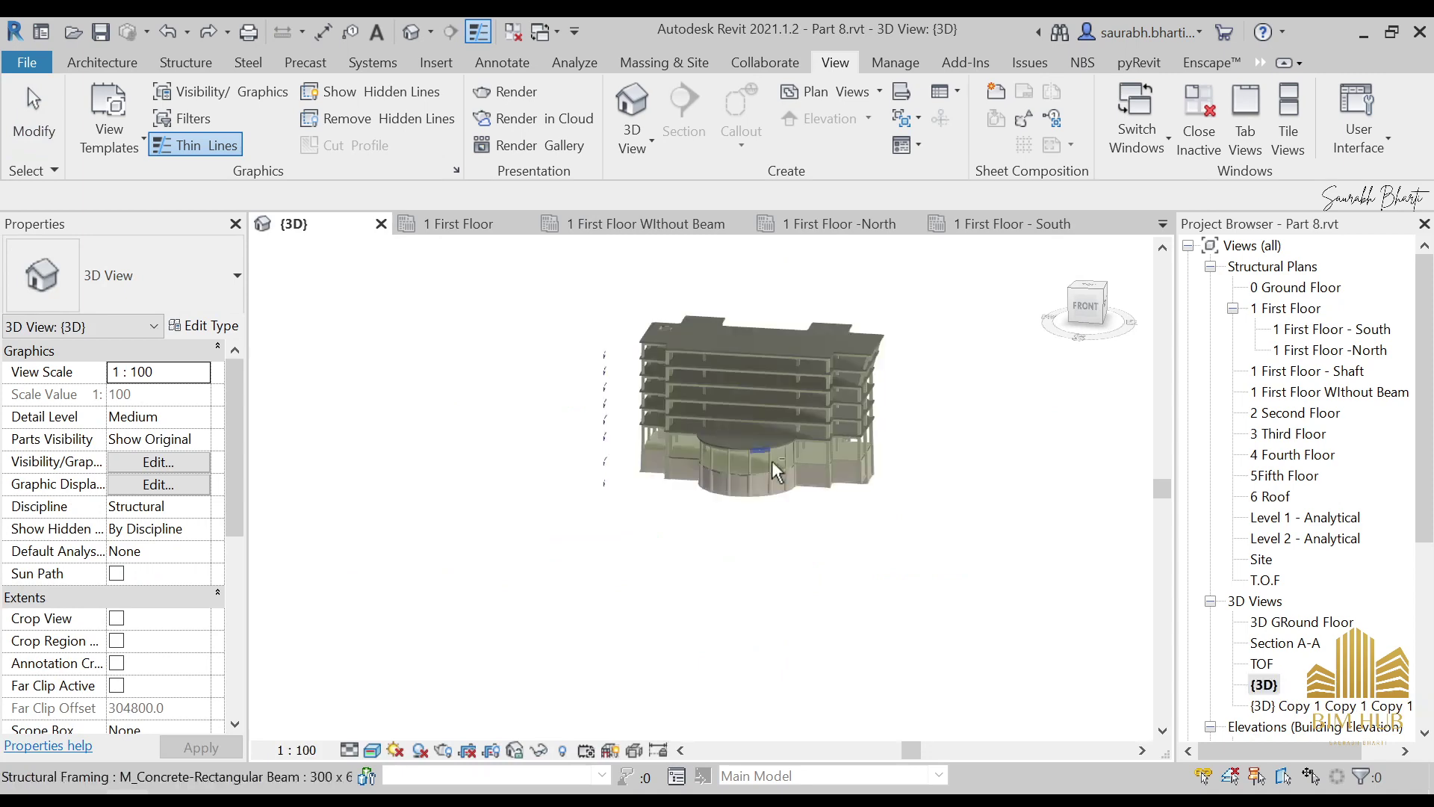
pyautogui.scroll(5, 705, 362)
pyautogui.scroll(-5, 706, 362)
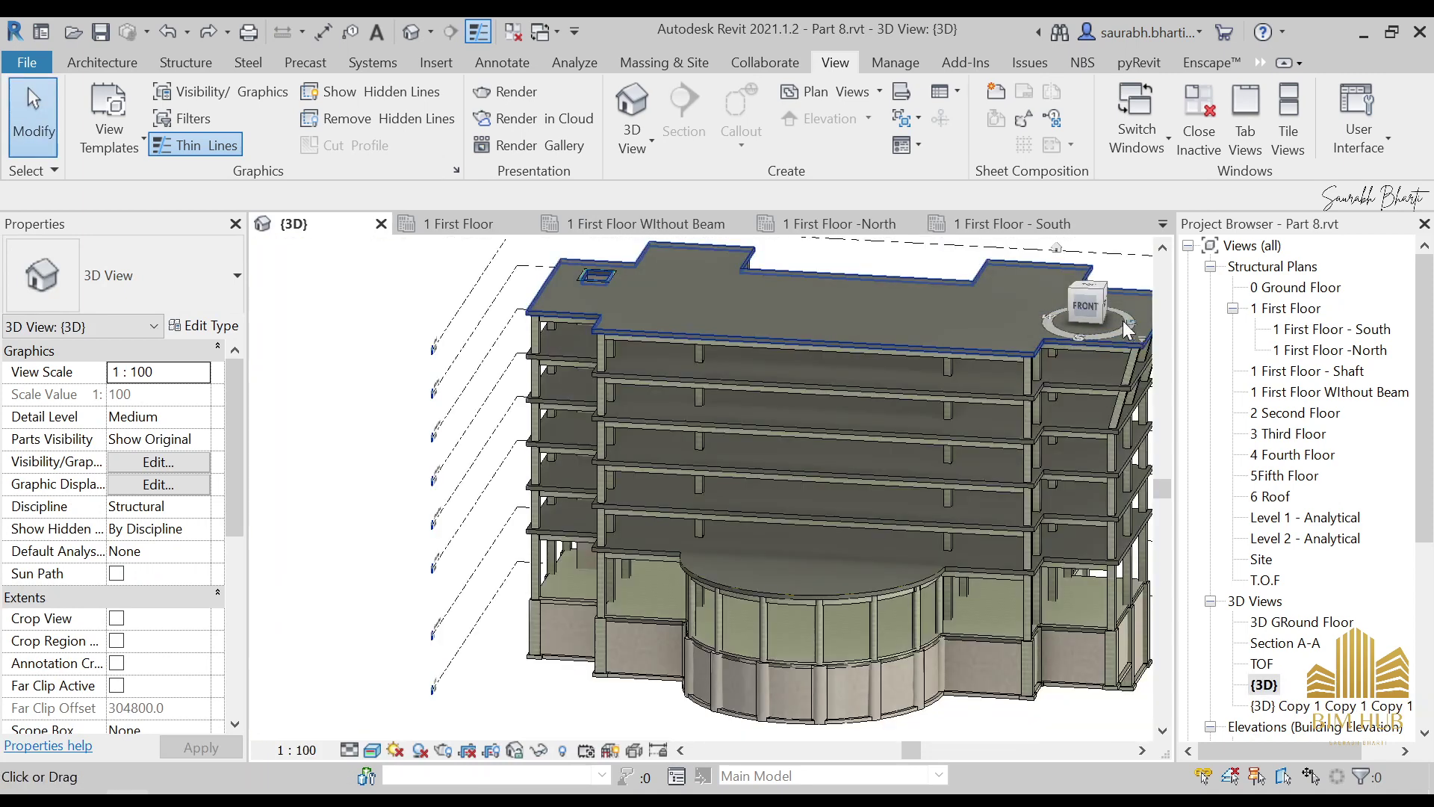
pyautogui.click(1087, 306)
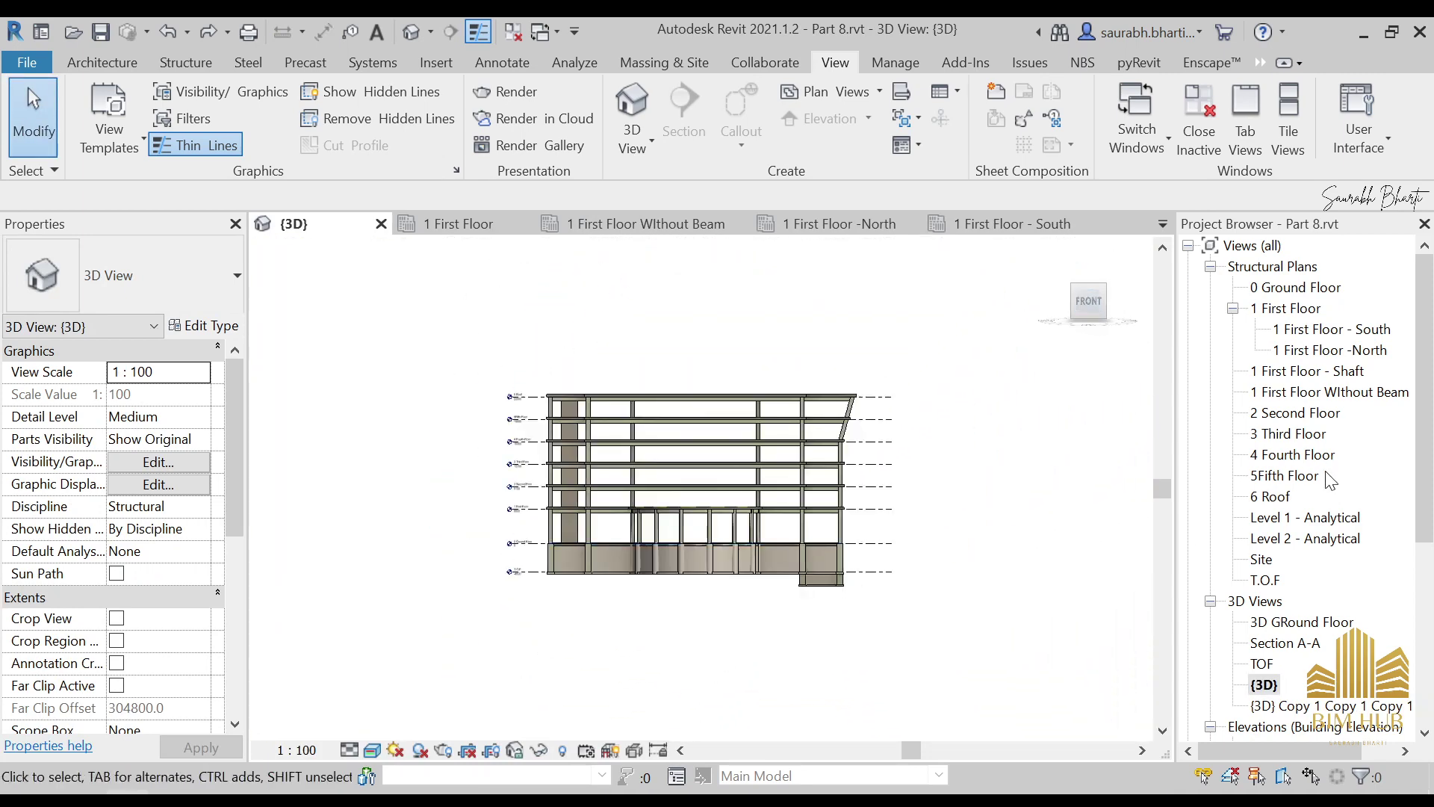
# Open the T.O.F structural plan and examine the foundation corner near grid 2
pyautogui.scroll(-4, 1266, 411)
pyautogui.scroll(3, 1267, 441)
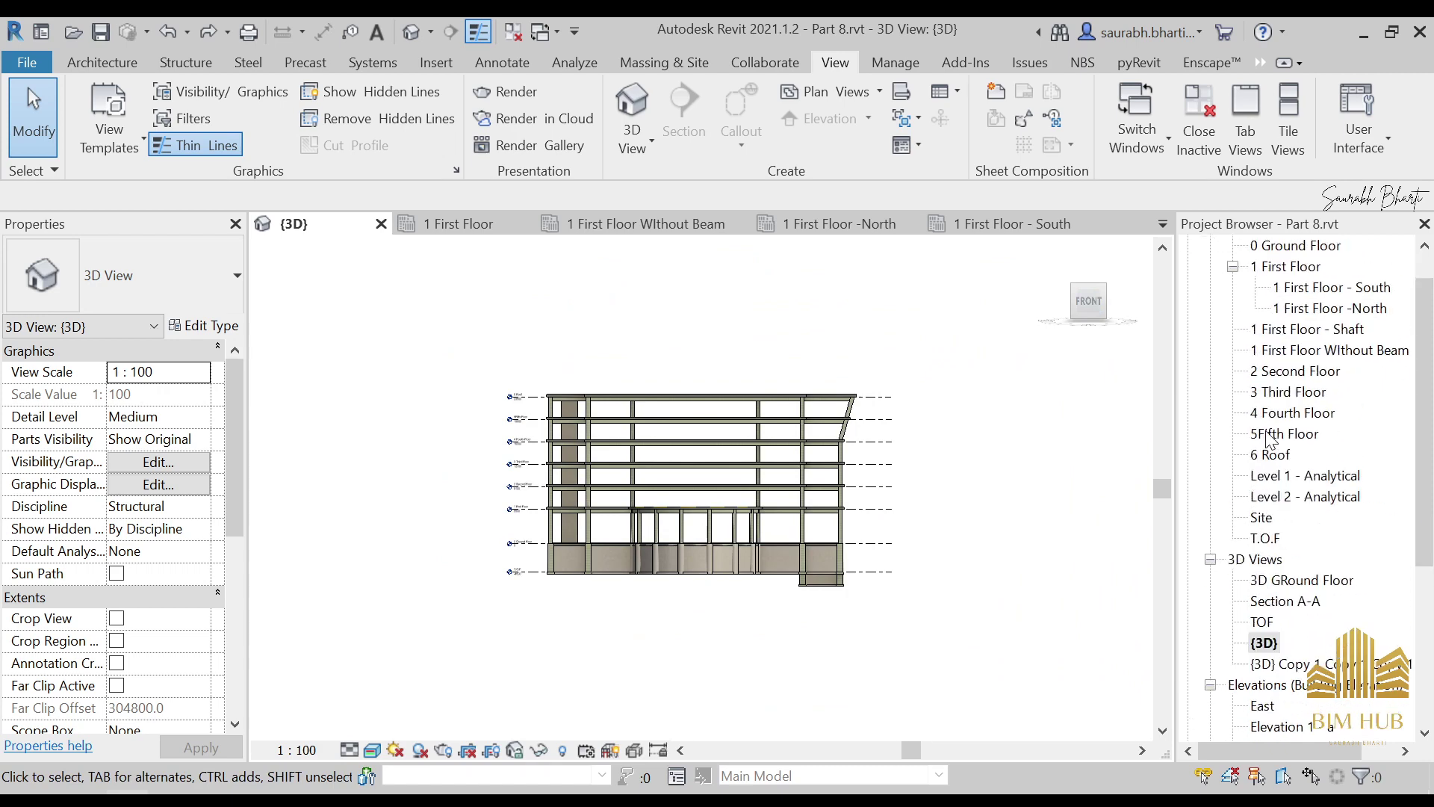
pyautogui.doubleClick(1270, 538)
pyautogui.scroll(5, 762, 485)
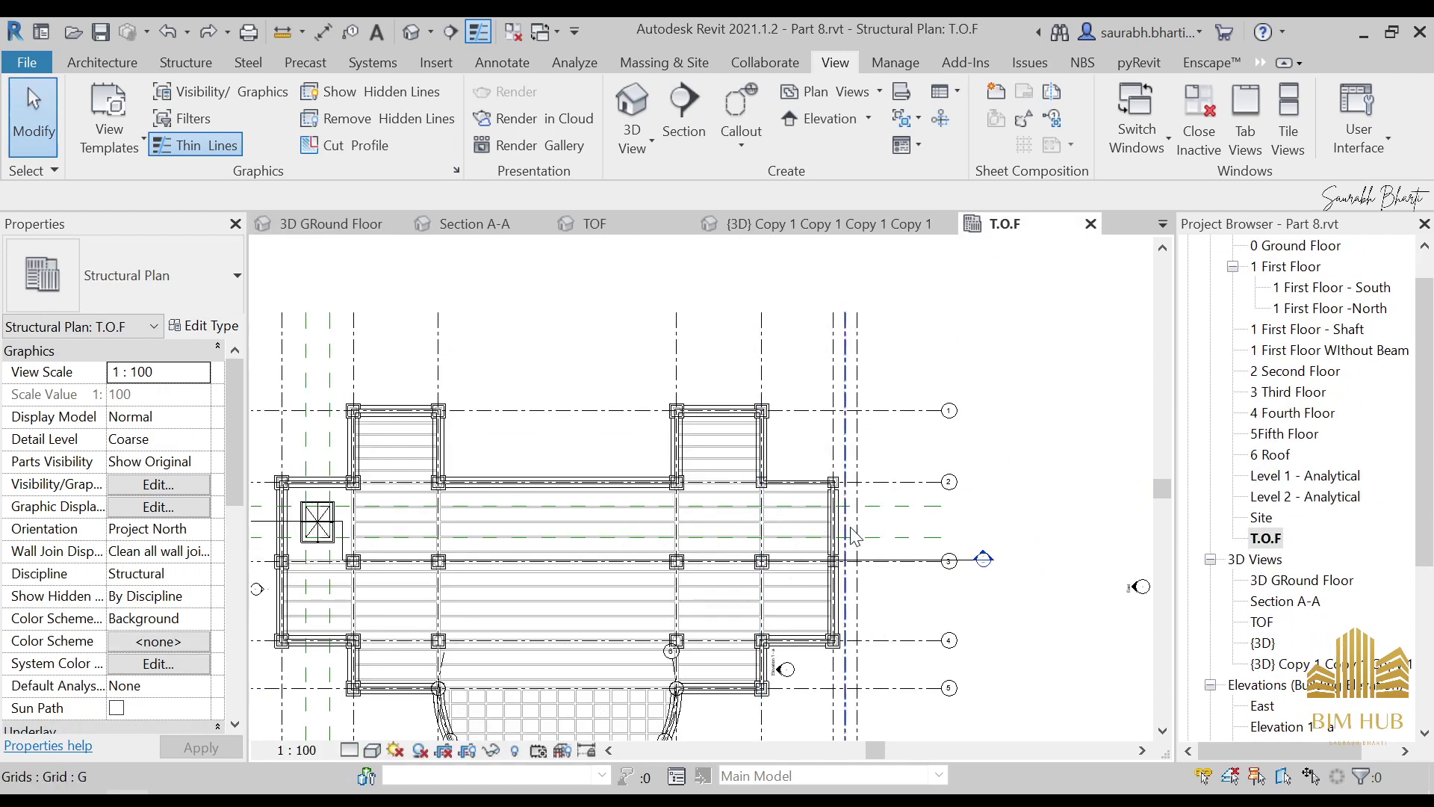
pyautogui.scroll(2, 766, 471)
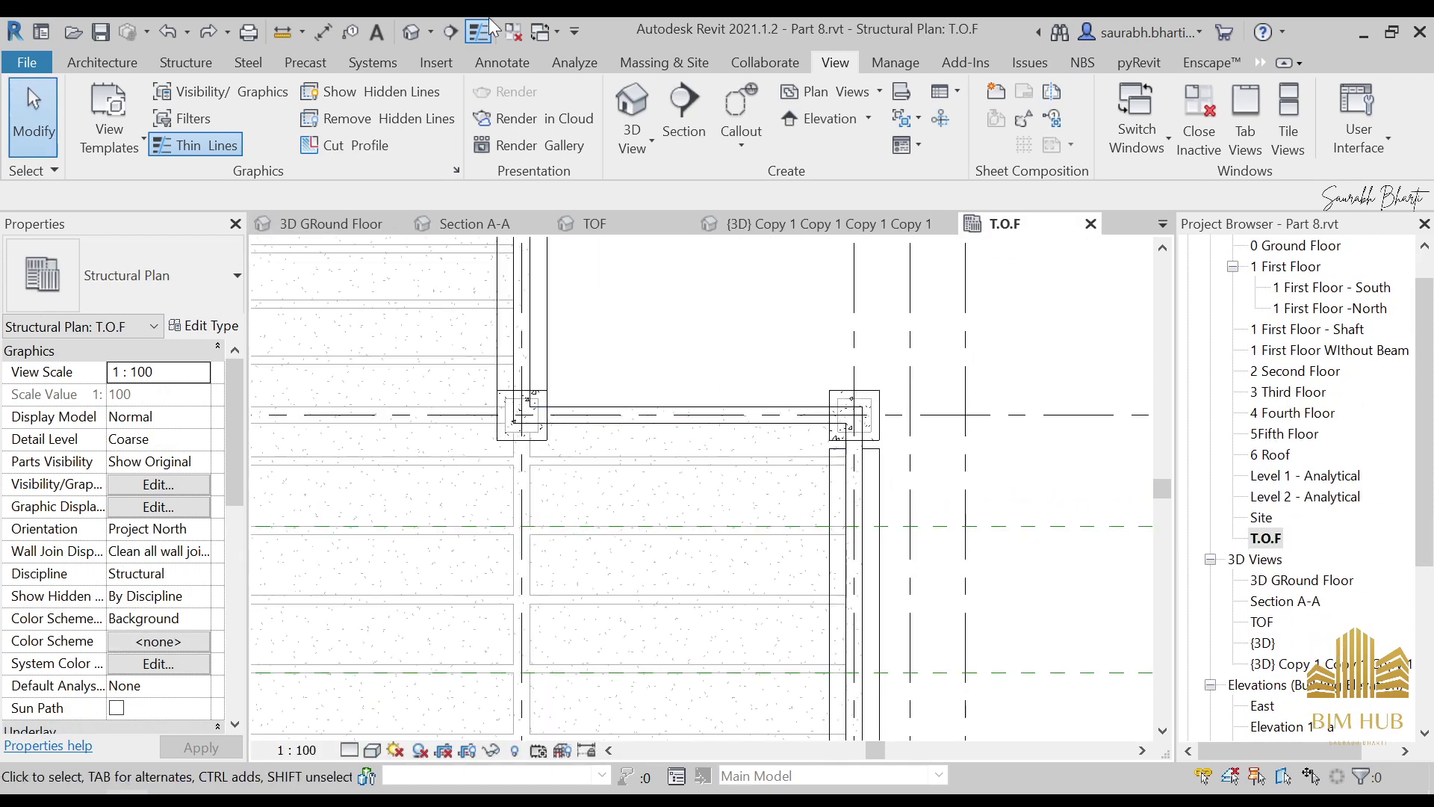
# Return to the {3D} view, orbit to the back of the building and inspect a wall footing and the basement wall beside it
pyautogui.click(411, 31)
pyautogui.keyDown('shift'); pyautogui.moveTo(849, 486); pyautogui.dragTo(1111, 602, button='middle'); pyautogui.keyUp('shift')
pyautogui.scroll(5, 708, 510)
pyautogui.scroll(5, 693, 546)
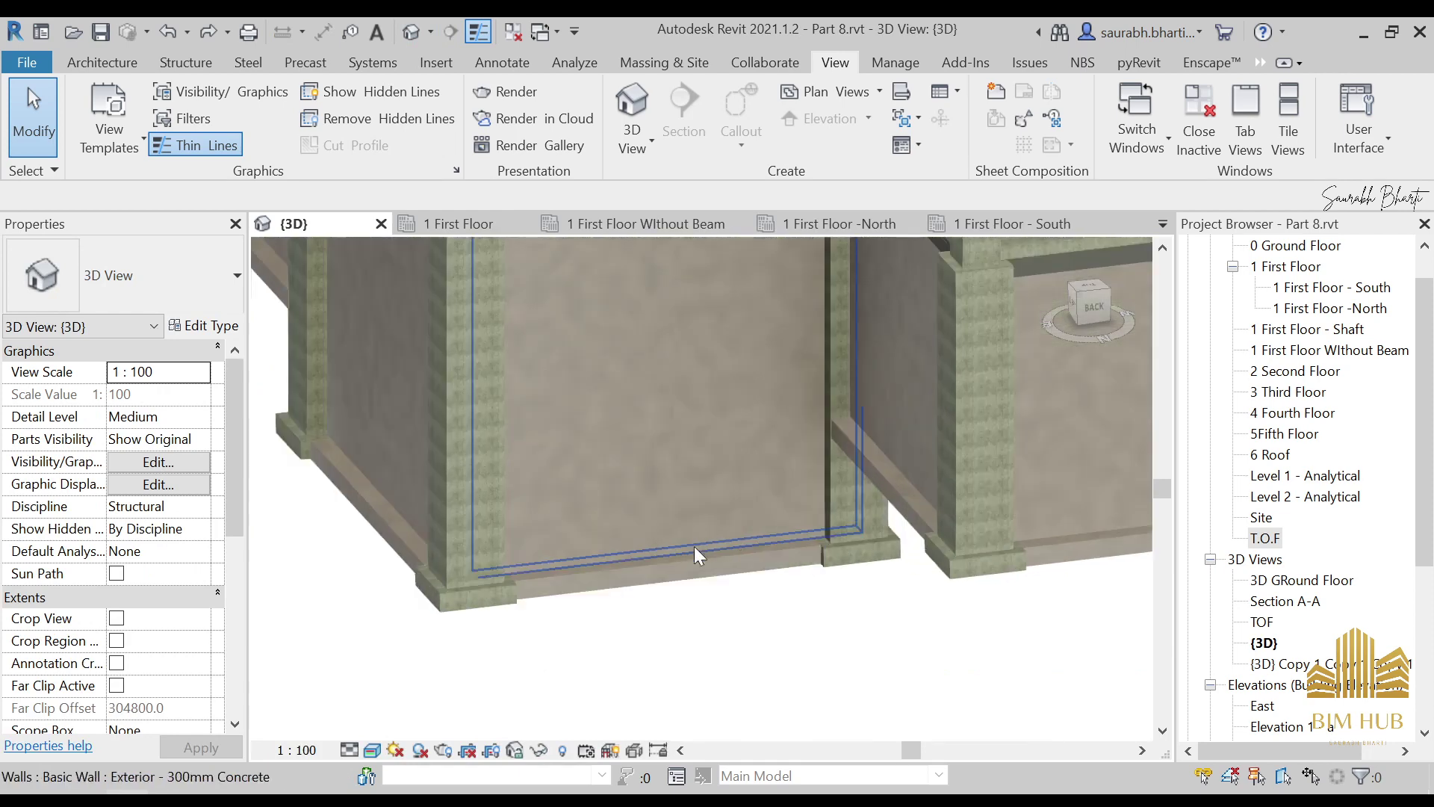
pyautogui.click(691, 580)
pyautogui.scroll(-3, 691, 580)
pyautogui.click(575, 559)
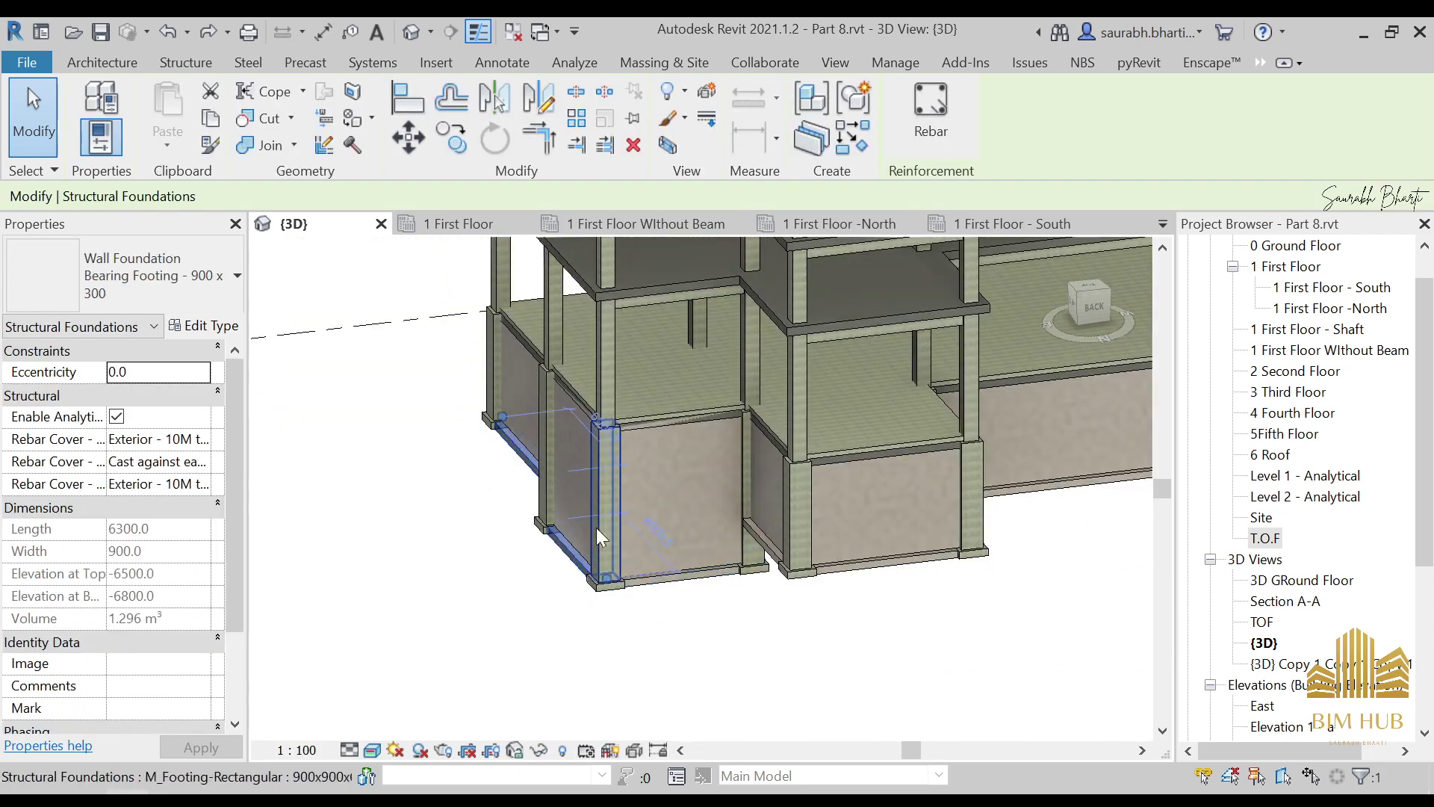
pyautogui.click(867, 525)
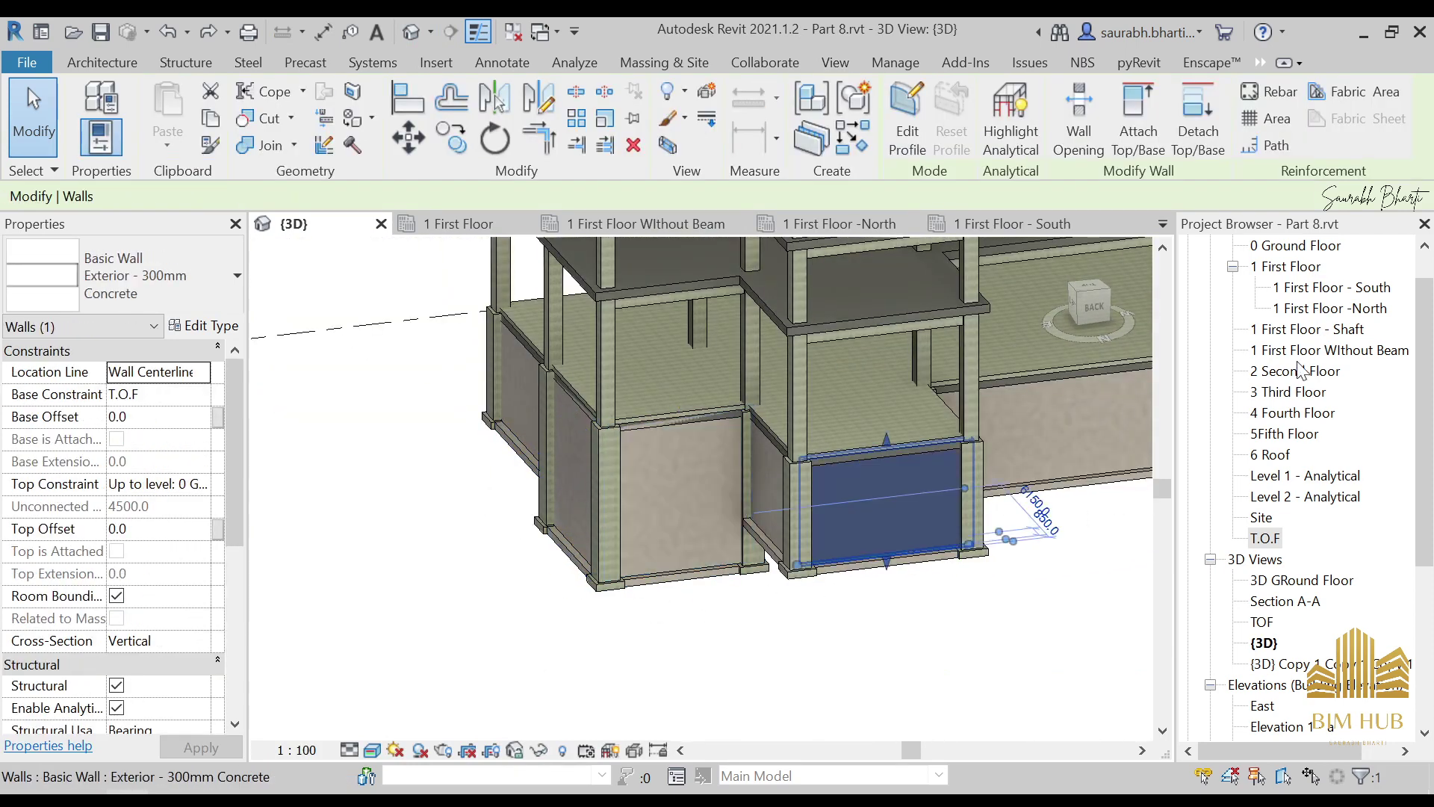
# Check the 0 Ground Floor plan, return to the T.O.F plan and clear the wall selection
pyautogui.scroll(1, 1315, 283)
pyautogui.doubleClick(1314, 287)
pyautogui.scroll(-3, 1314, 373)
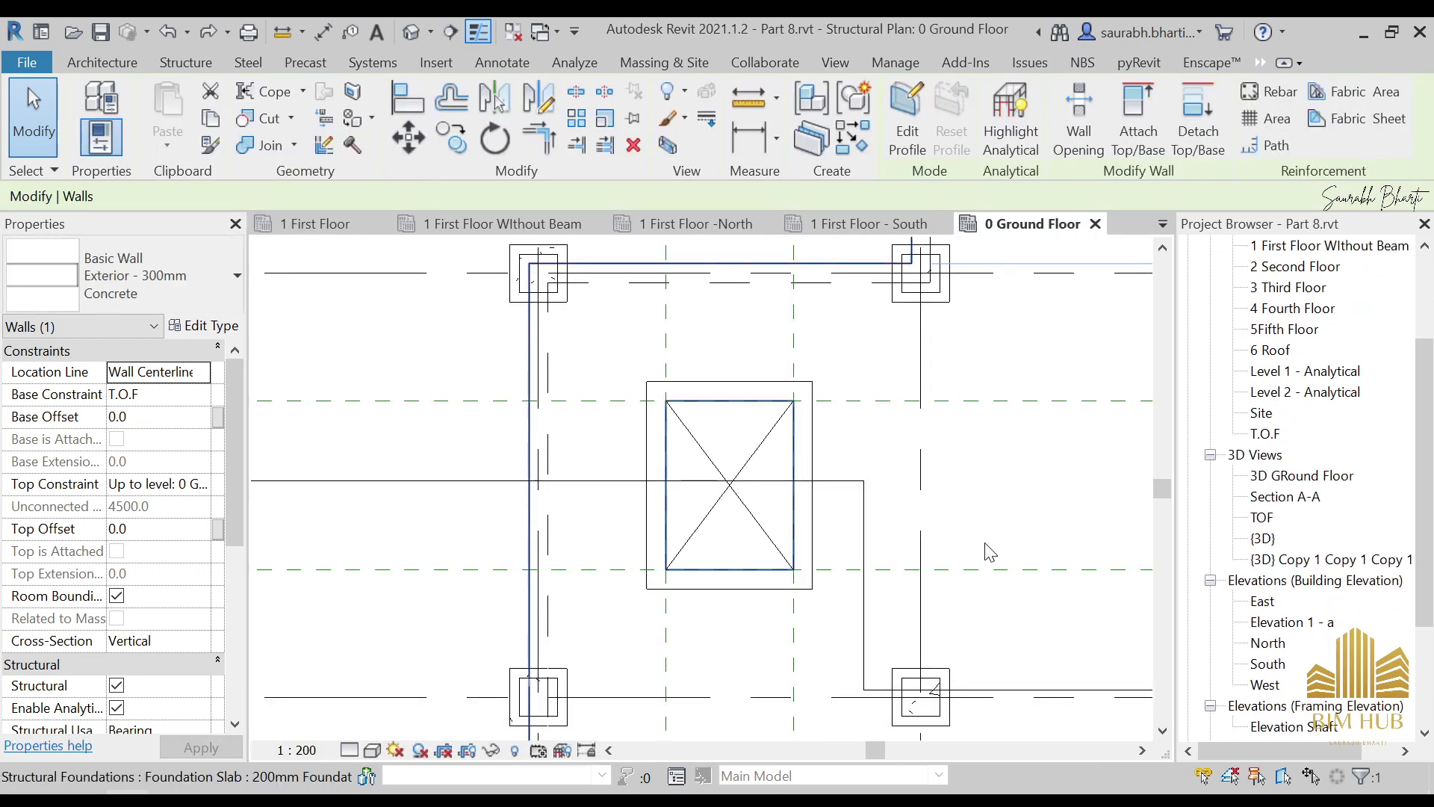
pyautogui.scroll(1, 675, 532)
pyautogui.scroll(-2, 675, 532)
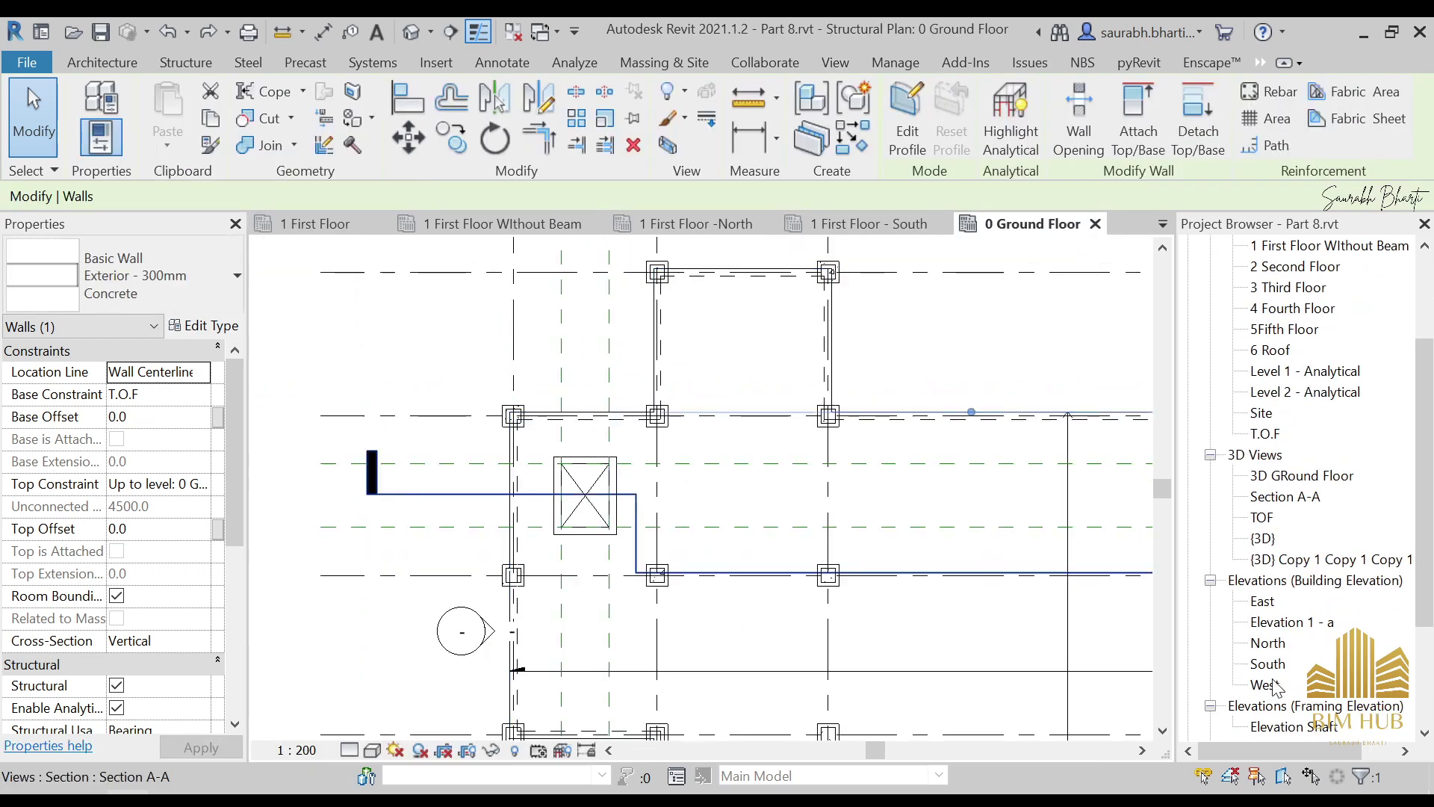
pyautogui.doubleClick(1265, 433)
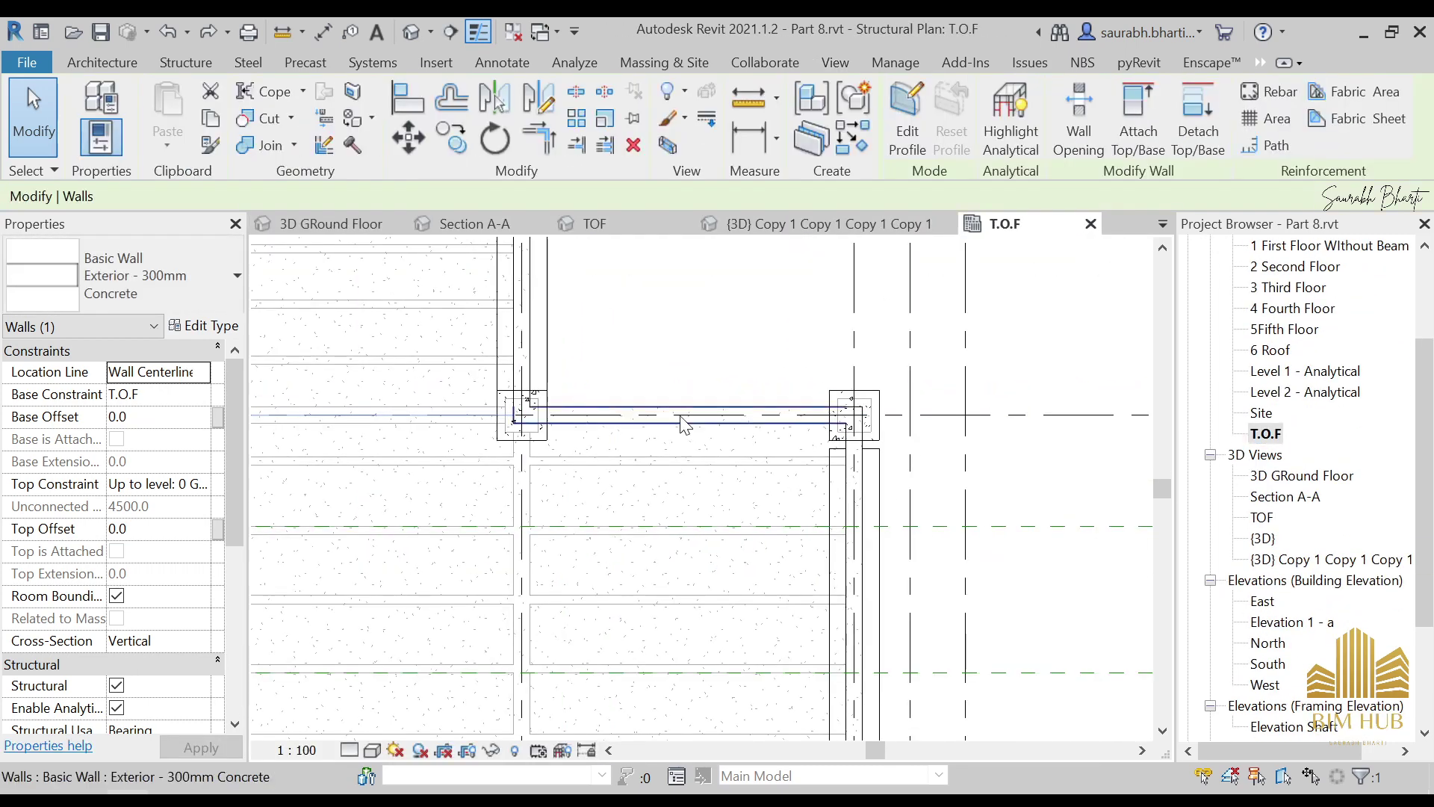
pyautogui.press('Escape')
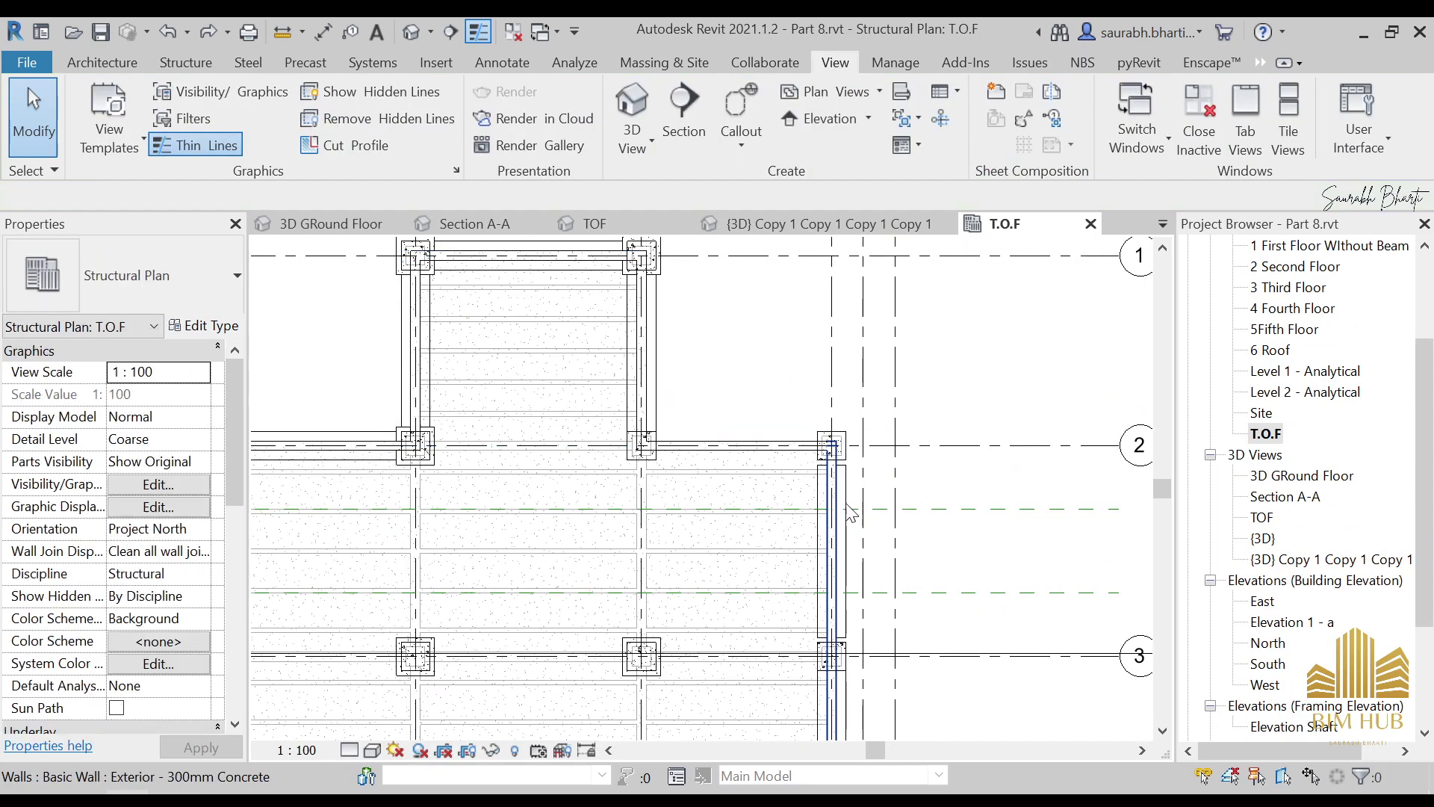
# Inspect the wall footing between grids 2 and 4 at the building's end in the T.O.F plan, and clear the selection
pyautogui.scroll(4, 846, 502)
pyautogui.click(846, 498)
pyautogui.scroll(-4, 784, 502)
pyautogui.scroll(4, 722, 454)
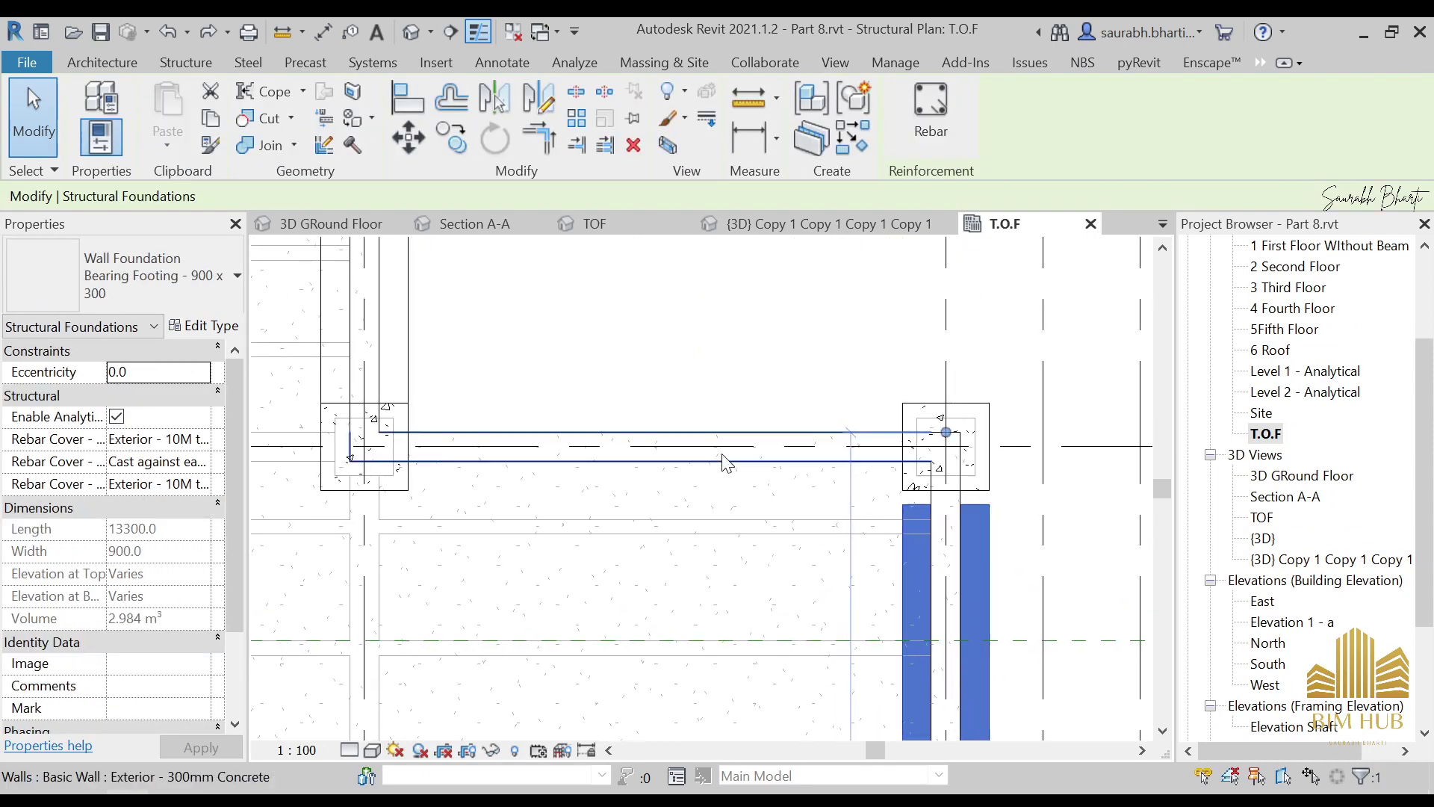
pyautogui.scroll(-5, 719, 456)
pyautogui.scroll(-1, 859, 459)
pyautogui.moveTo(859, 459); pyautogui.dragTo(929, 448, button='middle')
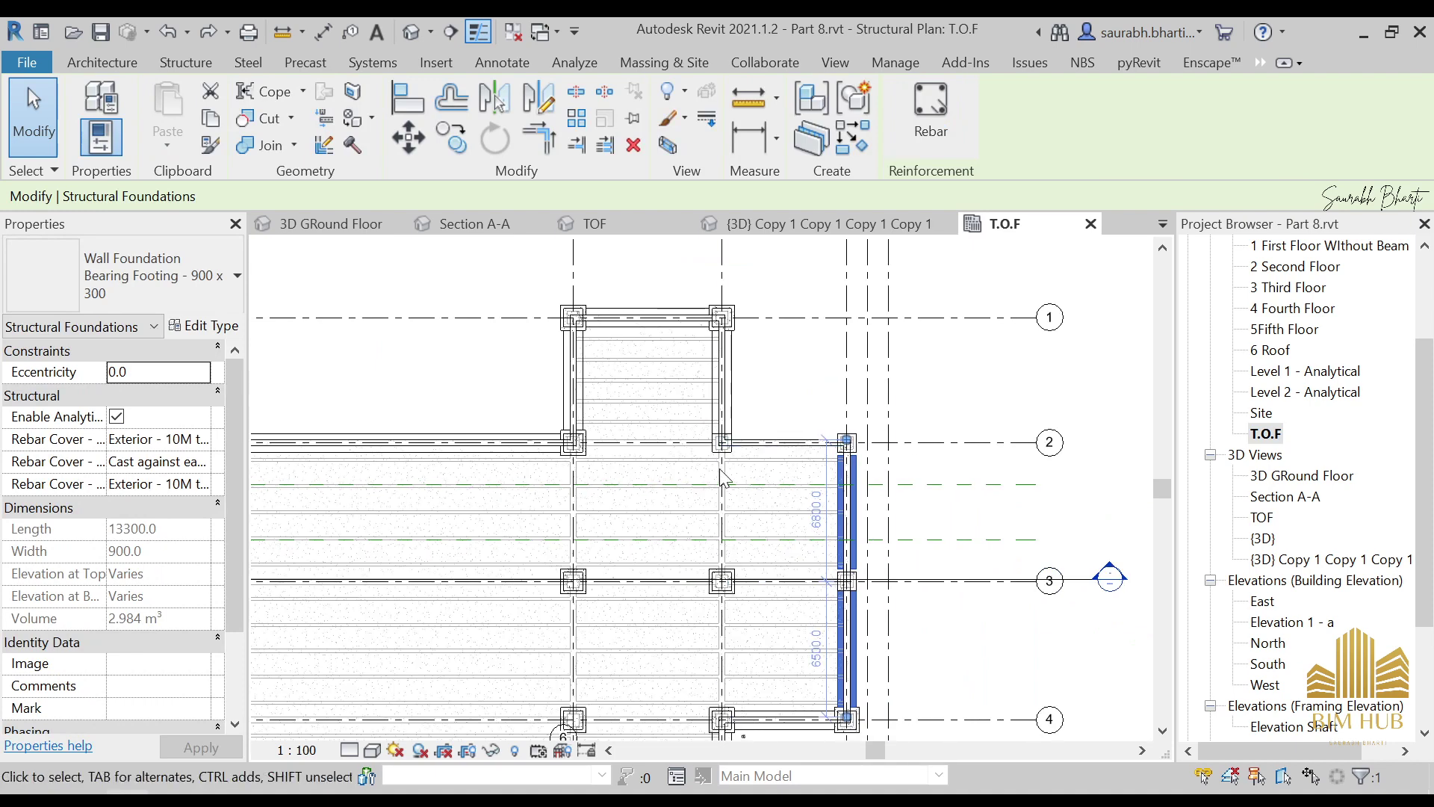
pyautogui.moveTo(721, 468); pyautogui.dragTo(977, 452, button='middle')
pyautogui.scroll(-3, 982, 447)
pyautogui.press('Escape')
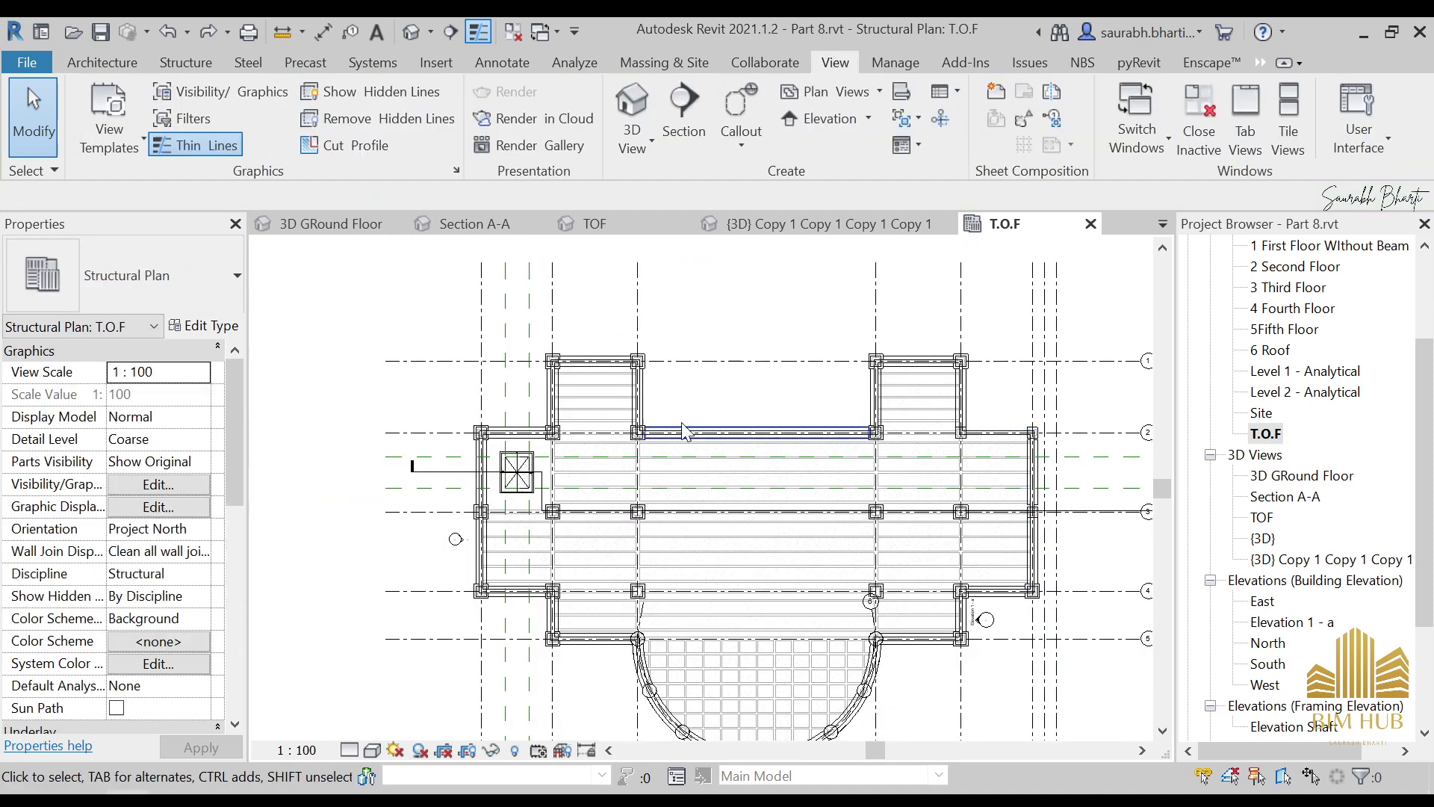
# Set the T.O.F plan's view range to a bottom offset of -6500 and a view depth offset of -6500
pyautogui.scroll(-3, 104, 560)
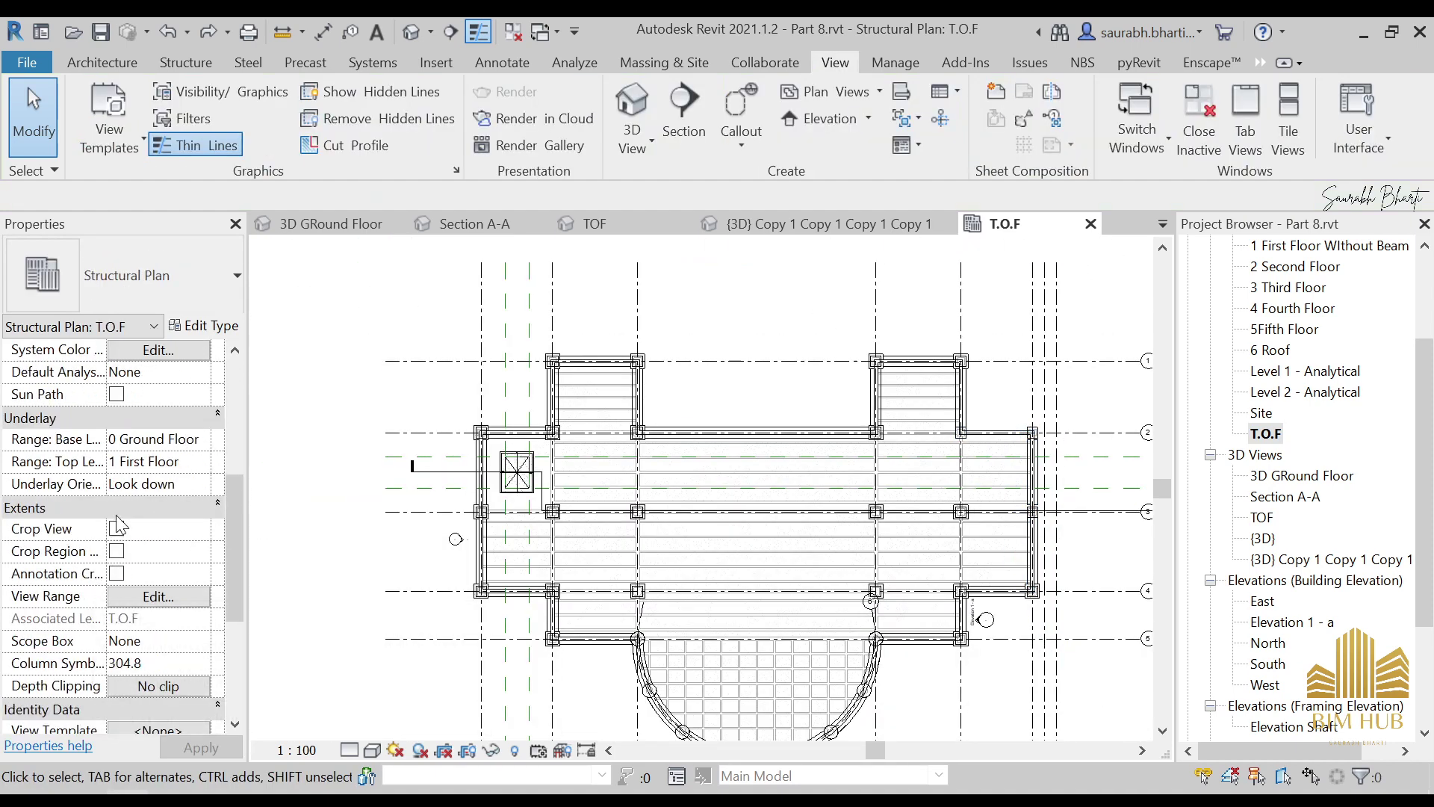
pyautogui.click(153, 596)
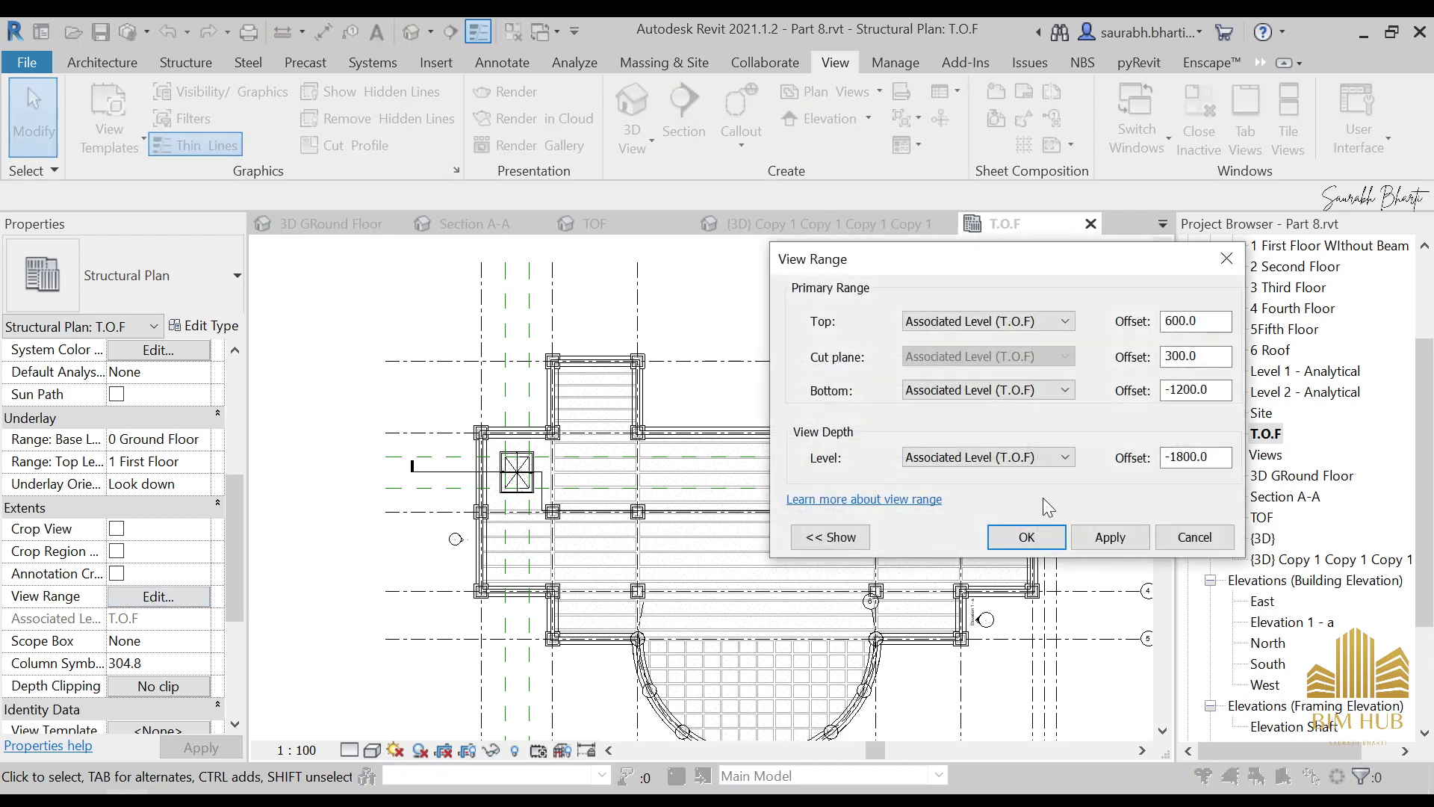
pyautogui.moveTo(1098, 263); pyautogui.dragTo(611, 264)
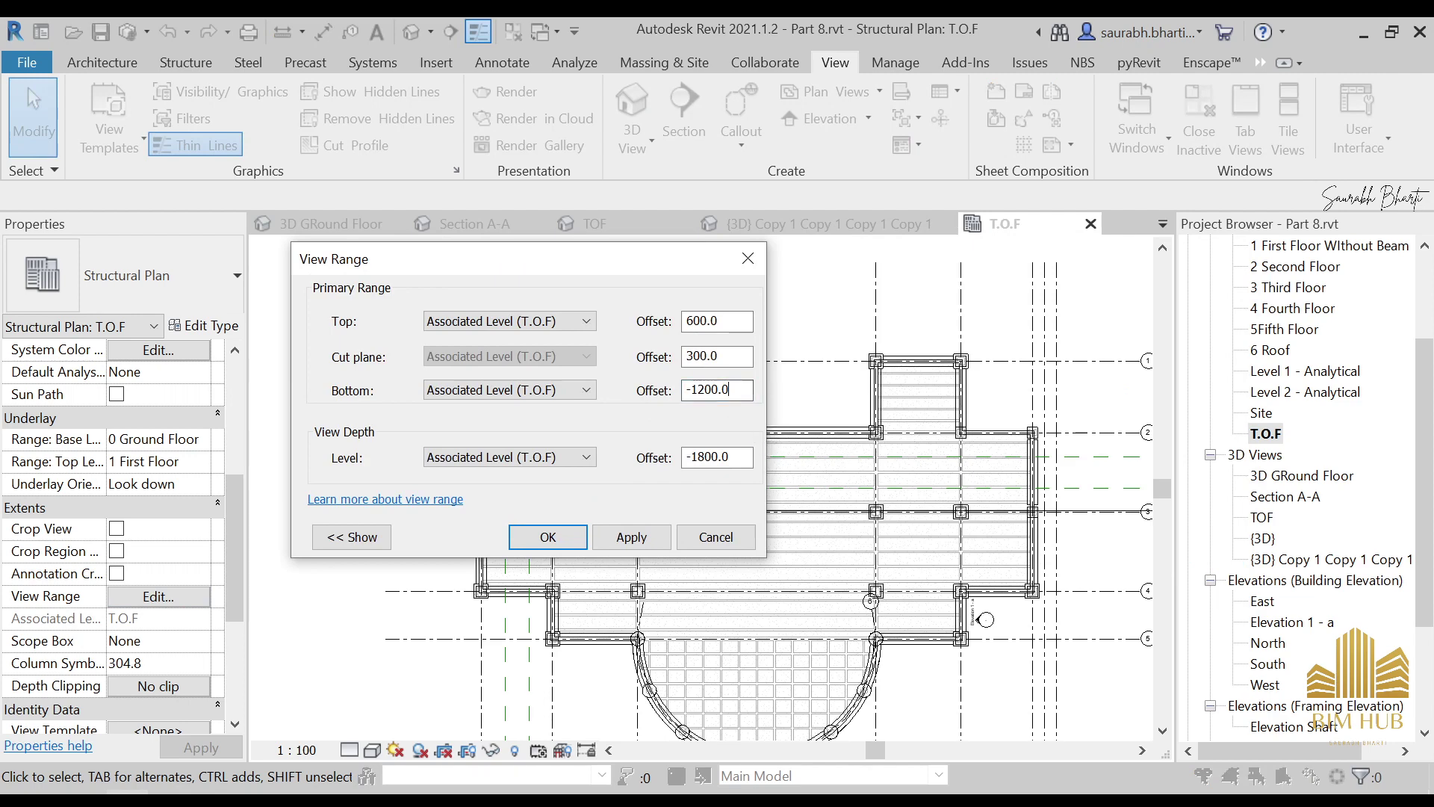
pyautogui.moveTo(747, 389); pyautogui.dragTo(684, 390)
pyautogui.write('-6500')
pyautogui.press('Tab')
pyautogui.press('Tab')
pyautogui.write('-')
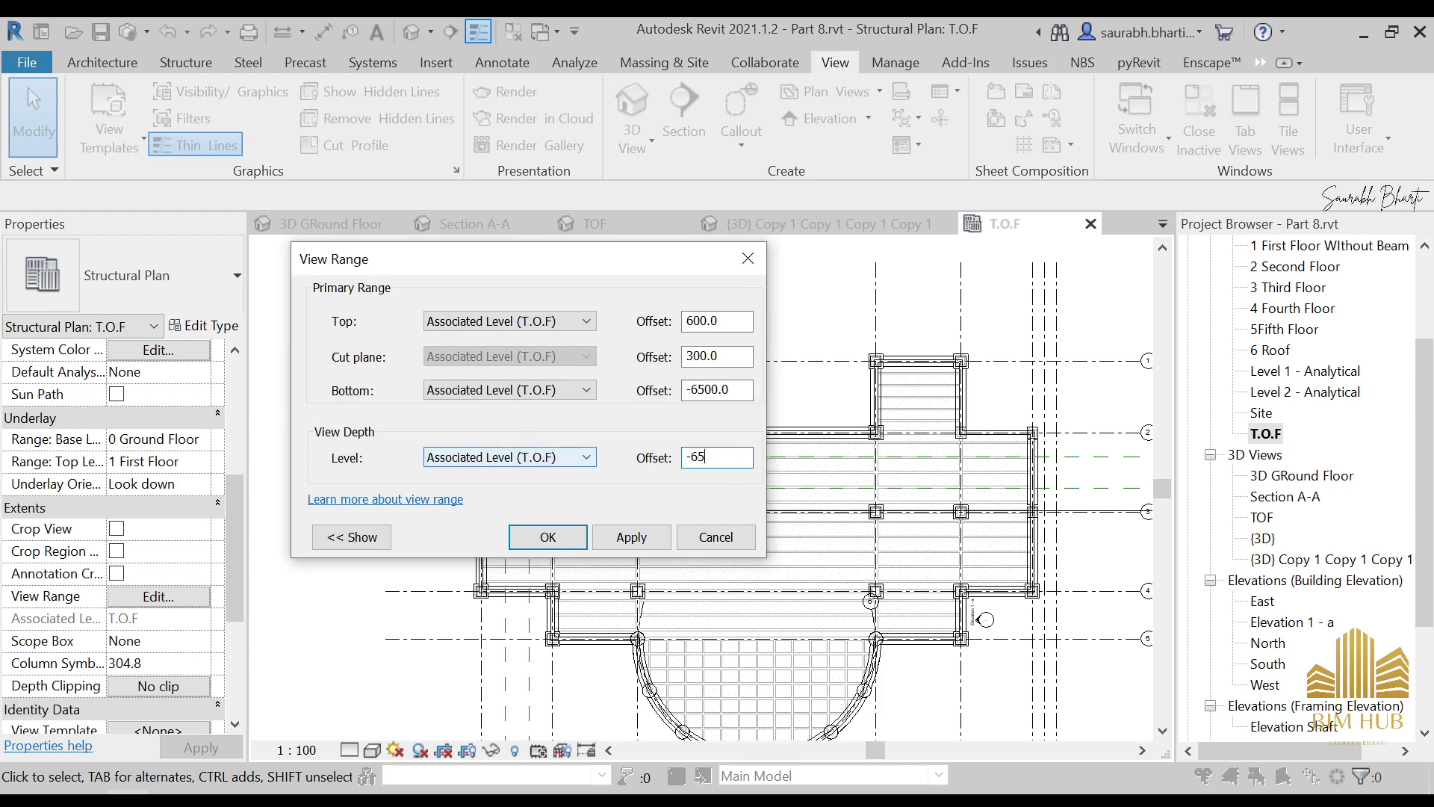
pyautogui.click(643, 537)
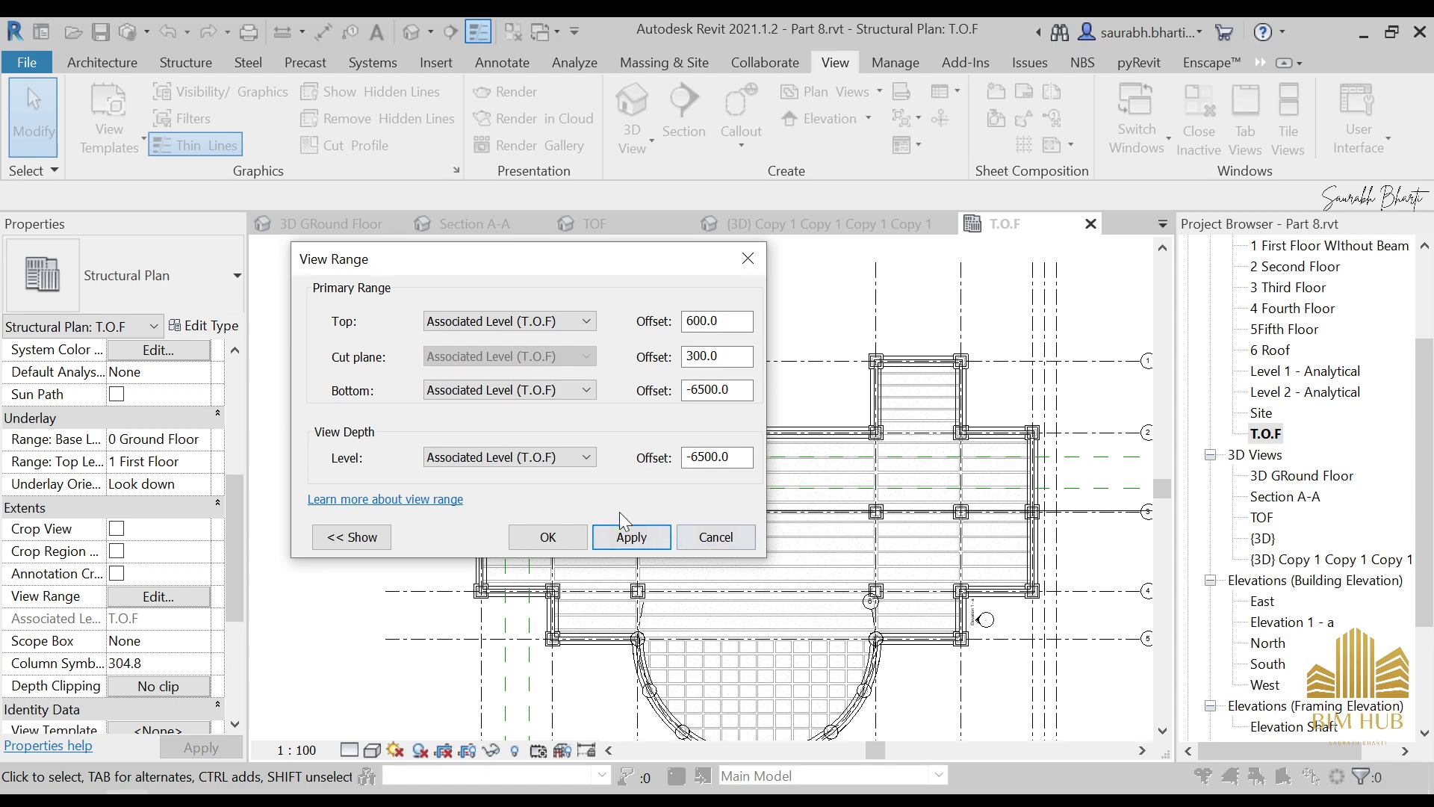
pyautogui.click(547, 536)
# Examine the footings in the T.O.F plan, including the wall footing along grid 4 and the corner at grid 2
pyautogui.scroll(6, 897, 620)
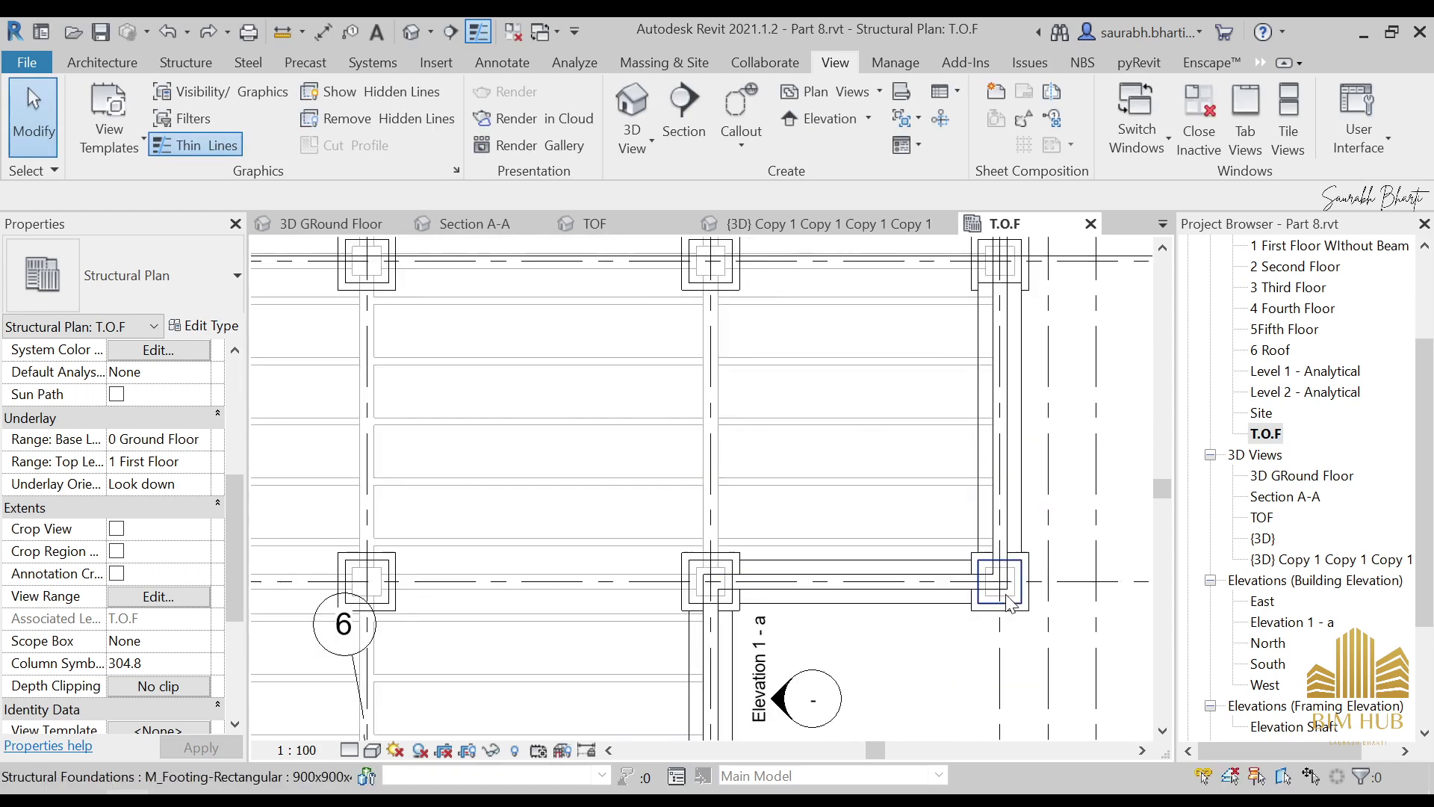
pyautogui.click(884, 590)
pyautogui.scroll(-7, 973, 485)
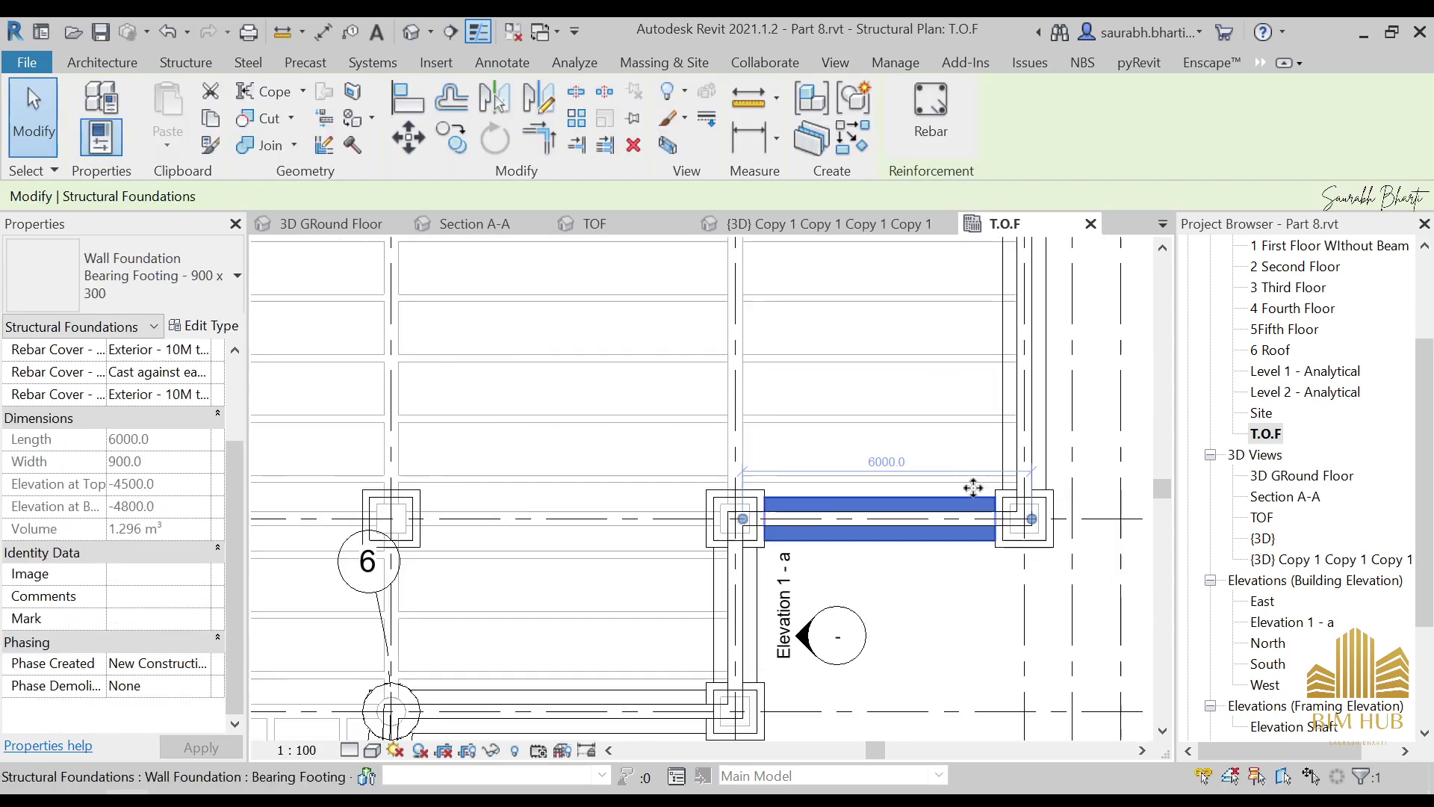
pyautogui.moveTo(974, 471); pyautogui.dragTo(938, 617, button='middle')
pyautogui.click(916, 390)
pyautogui.scroll(3, 916, 389)
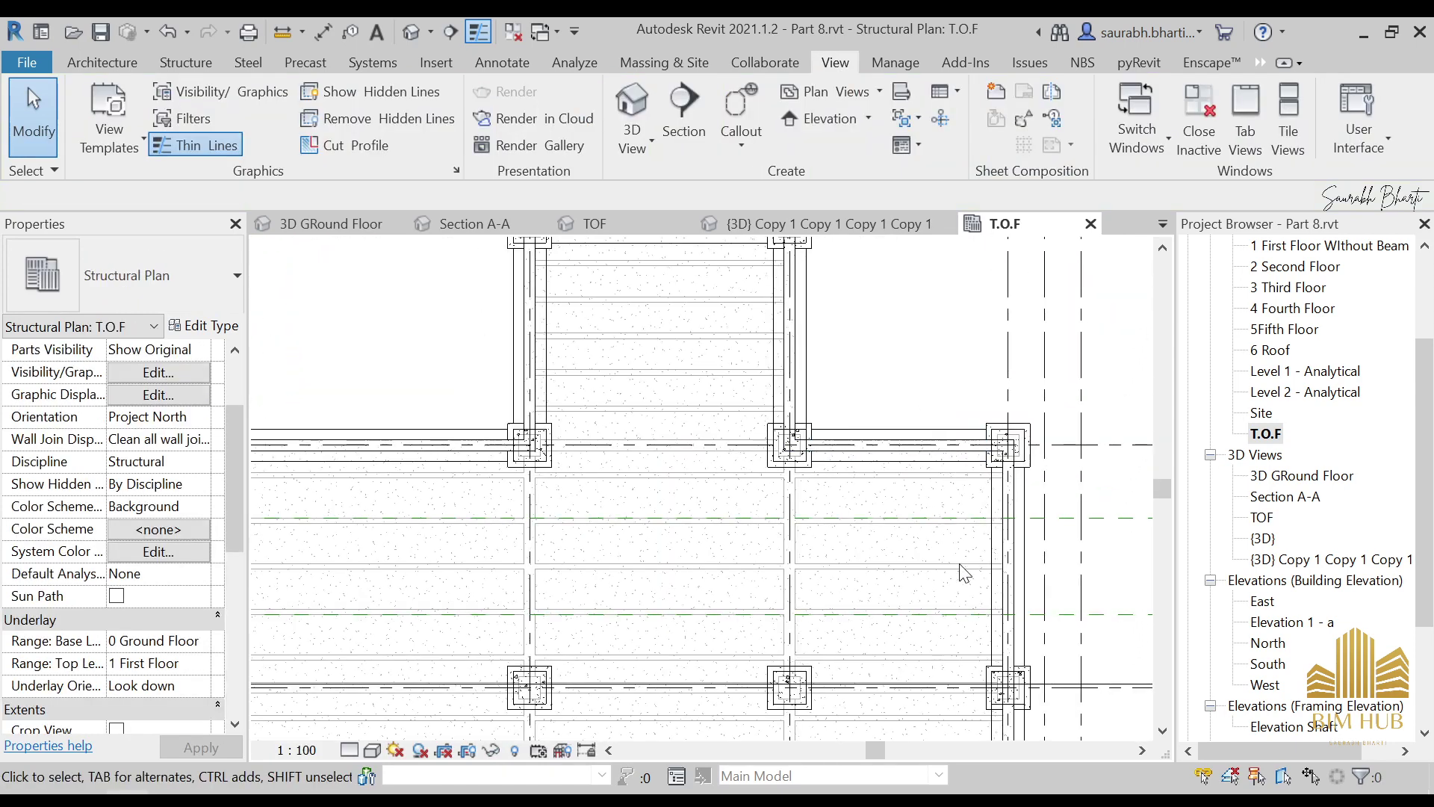
pyautogui.scroll(-5, 934, 560)
pyautogui.scroll(2, 967, 508)
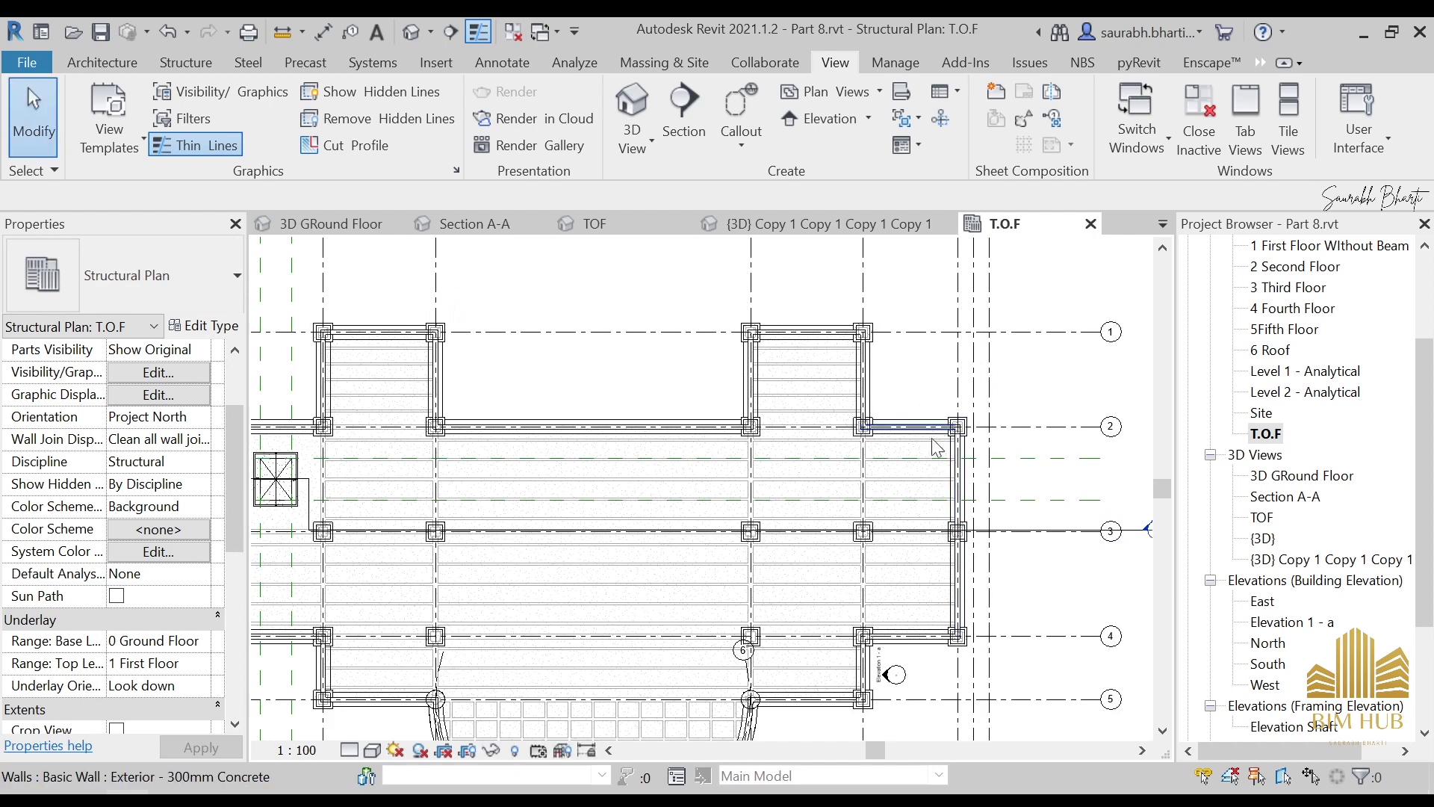
pyautogui.scroll(4, 945, 442)
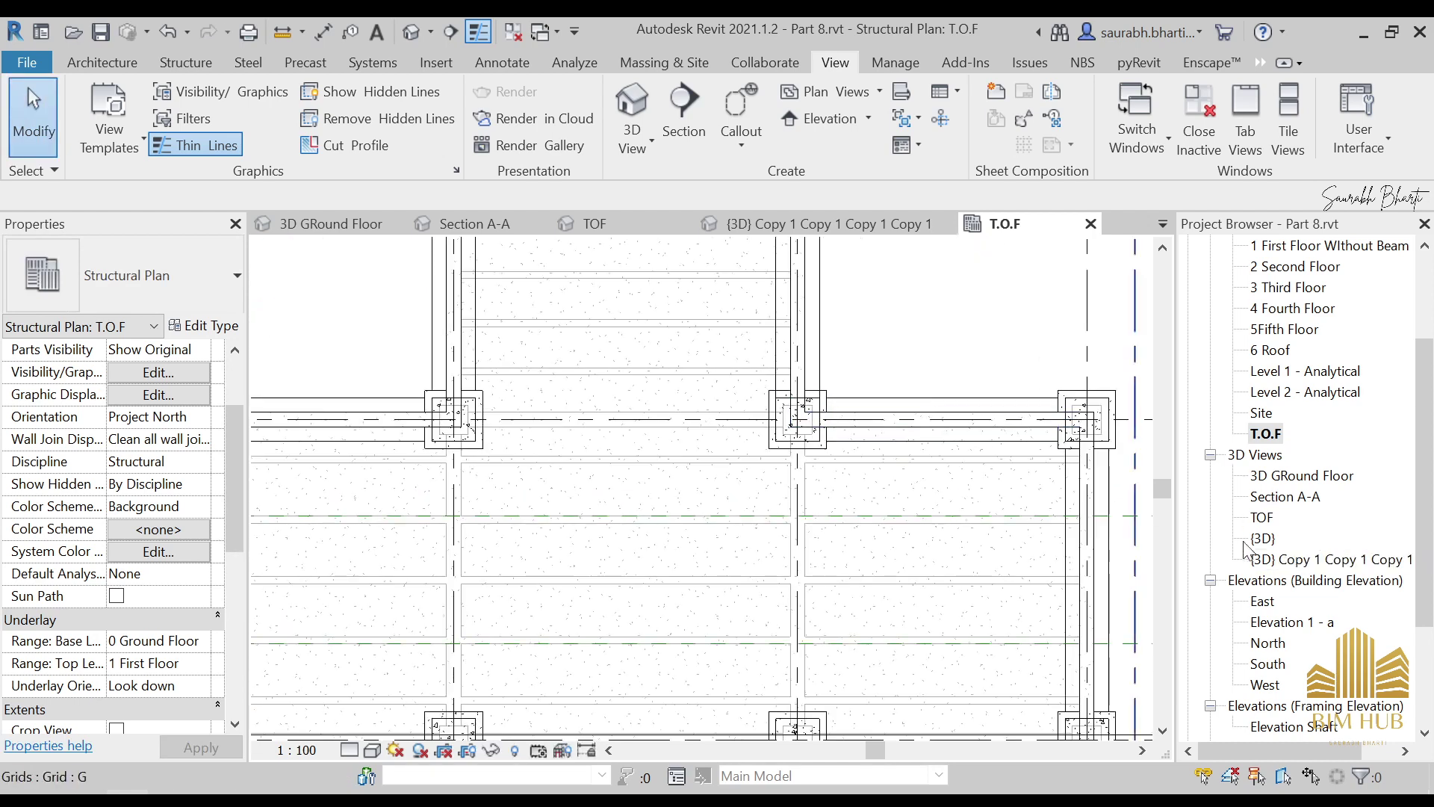
# Rename the copied {3D} view as ELevator and open it
pyautogui.click(1276, 559)
pyautogui.rightClick(1276, 559)
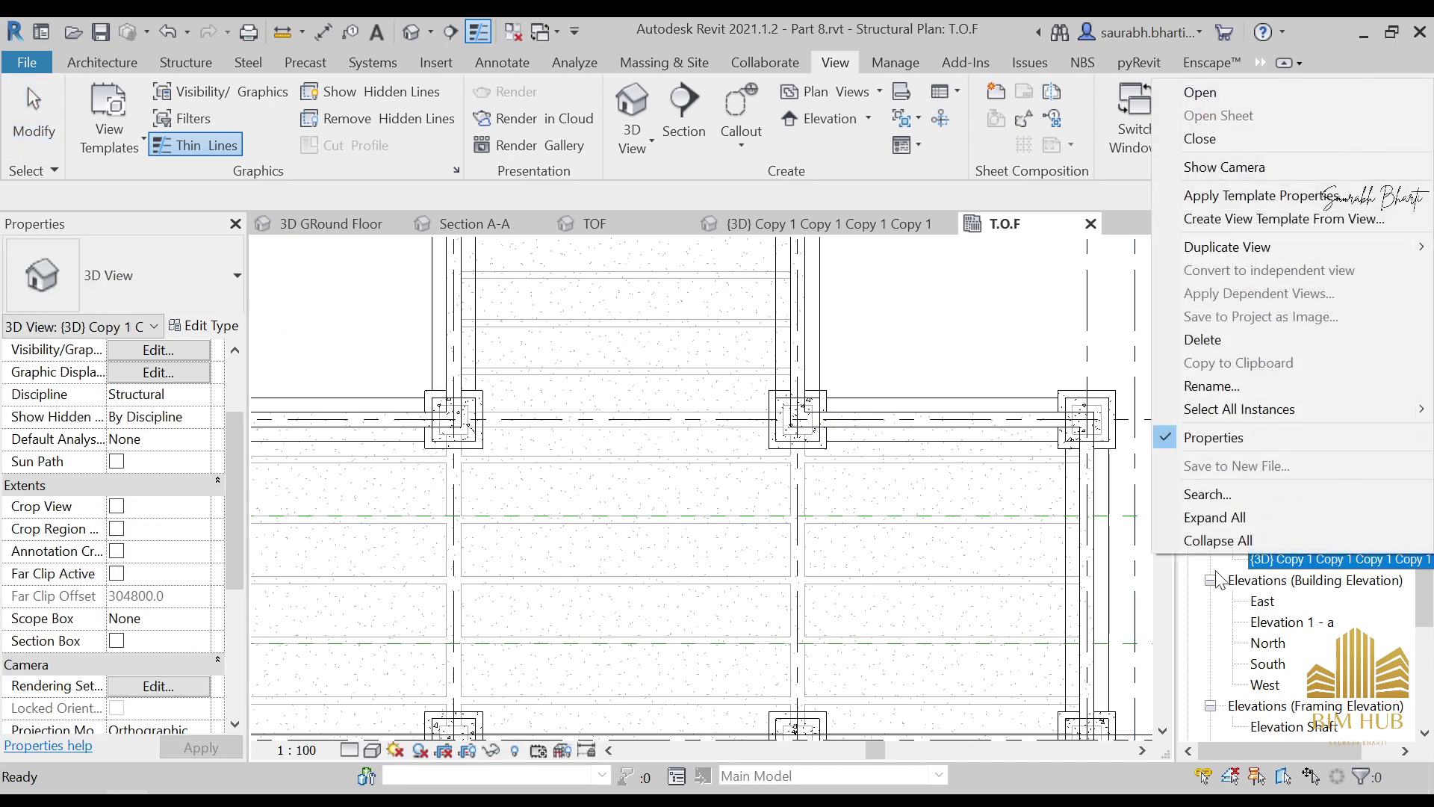
pyautogui.click(1221, 390)
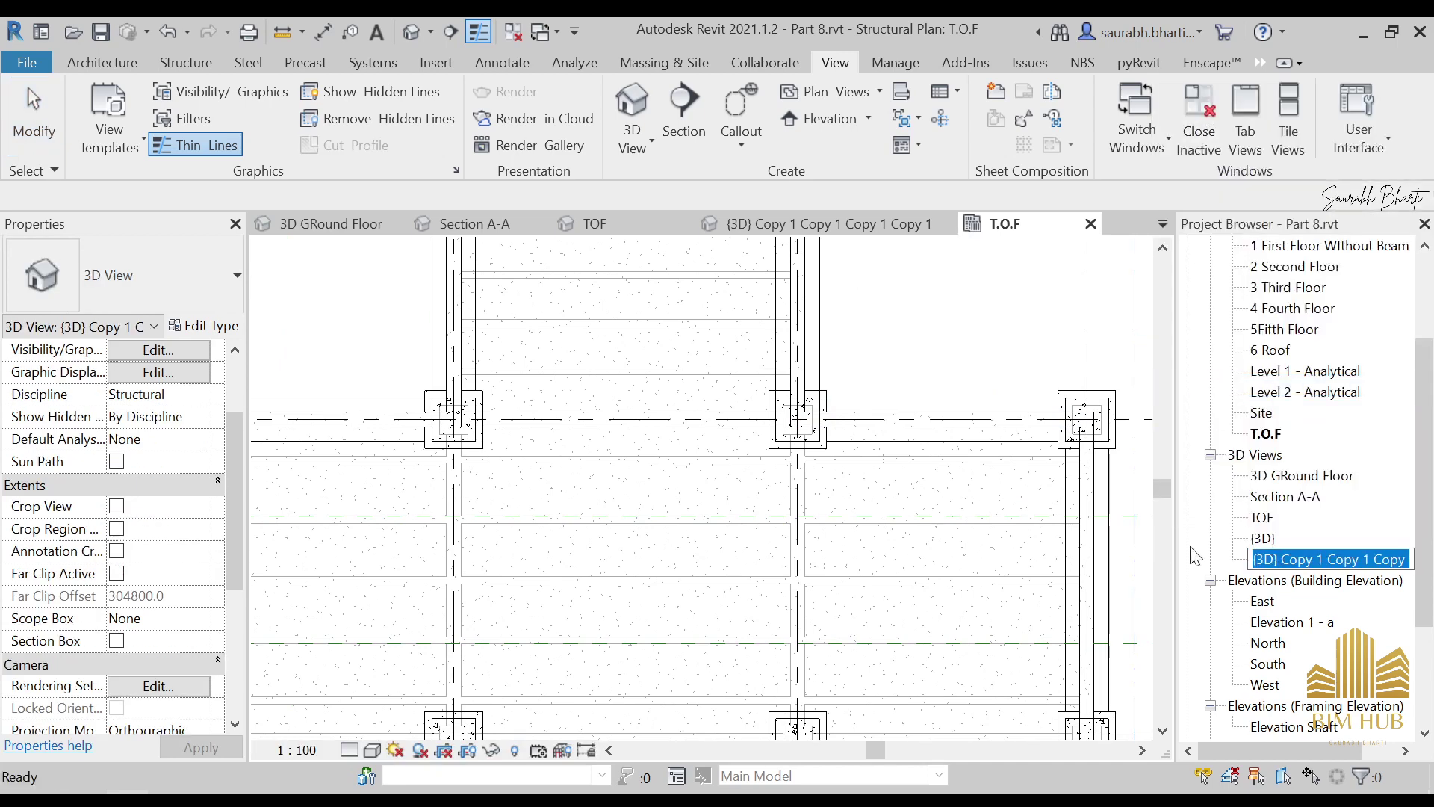
pyautogui.write('ELevator')
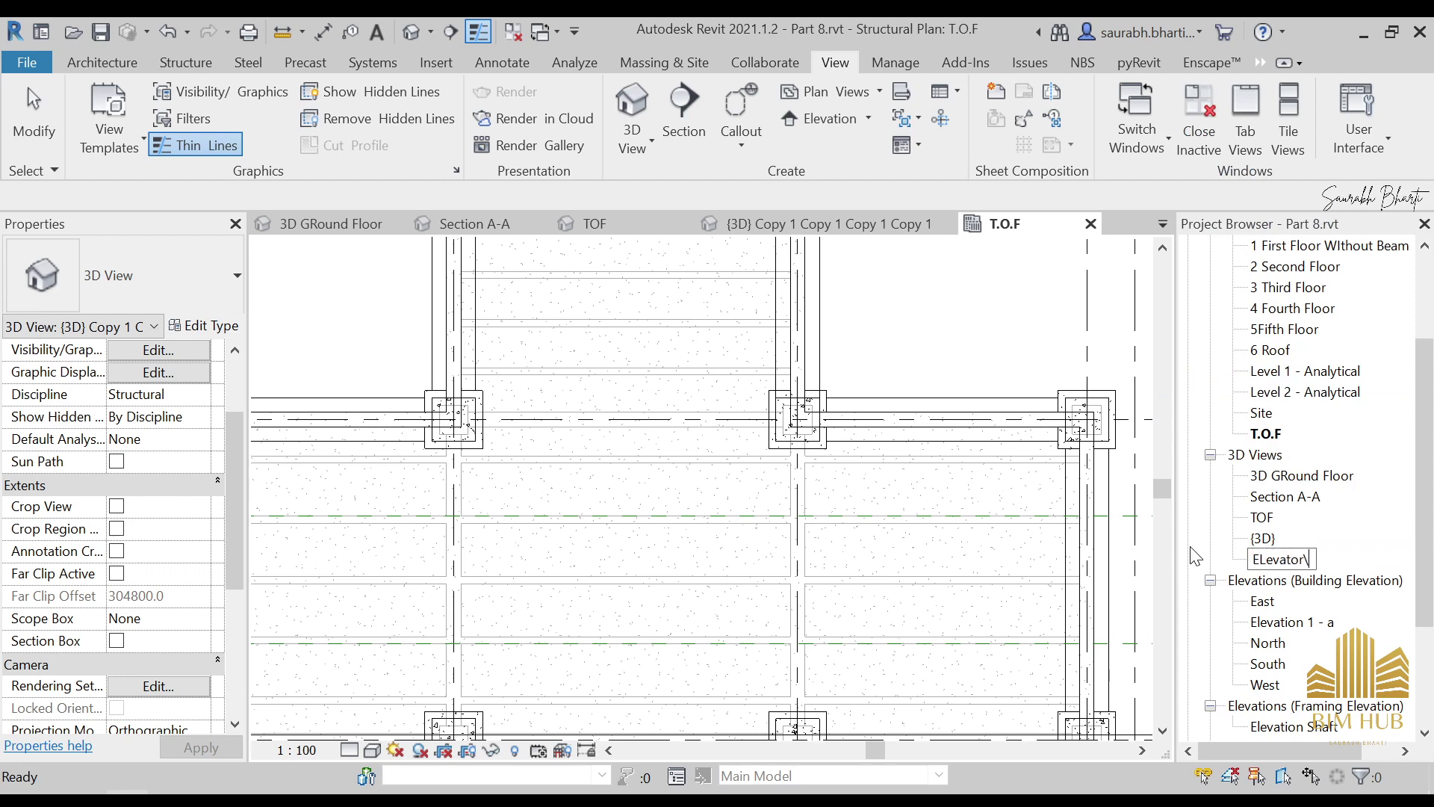
pyautogui.press('Return')
pyautogui.doubleClick(1279, 496)
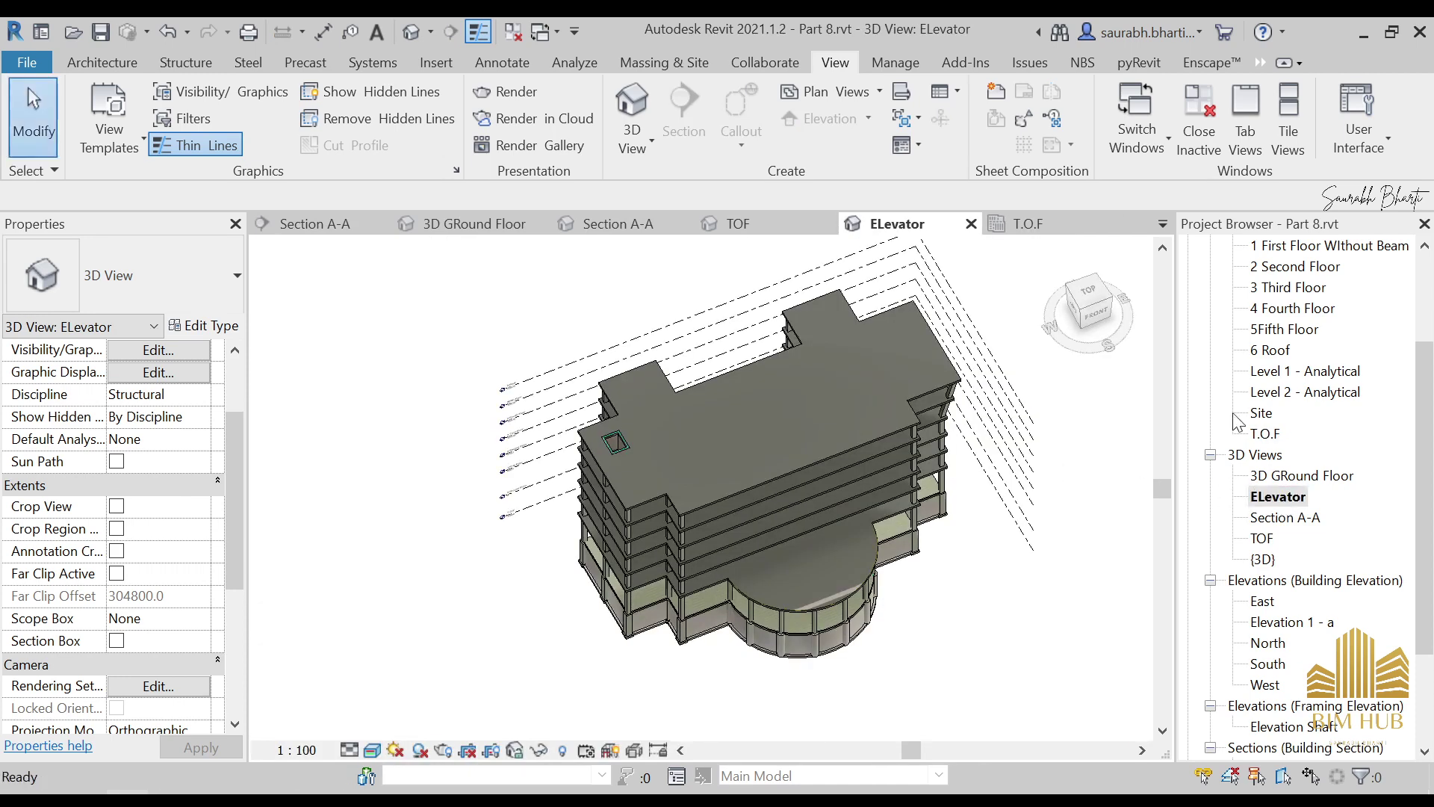
# Switch from the ELevator view to the default {3D} view and open the 1 First Floor - South plan
pyautogui.scroll(3, 1272, 370)
pyautogui.rightClick(1261, 641)
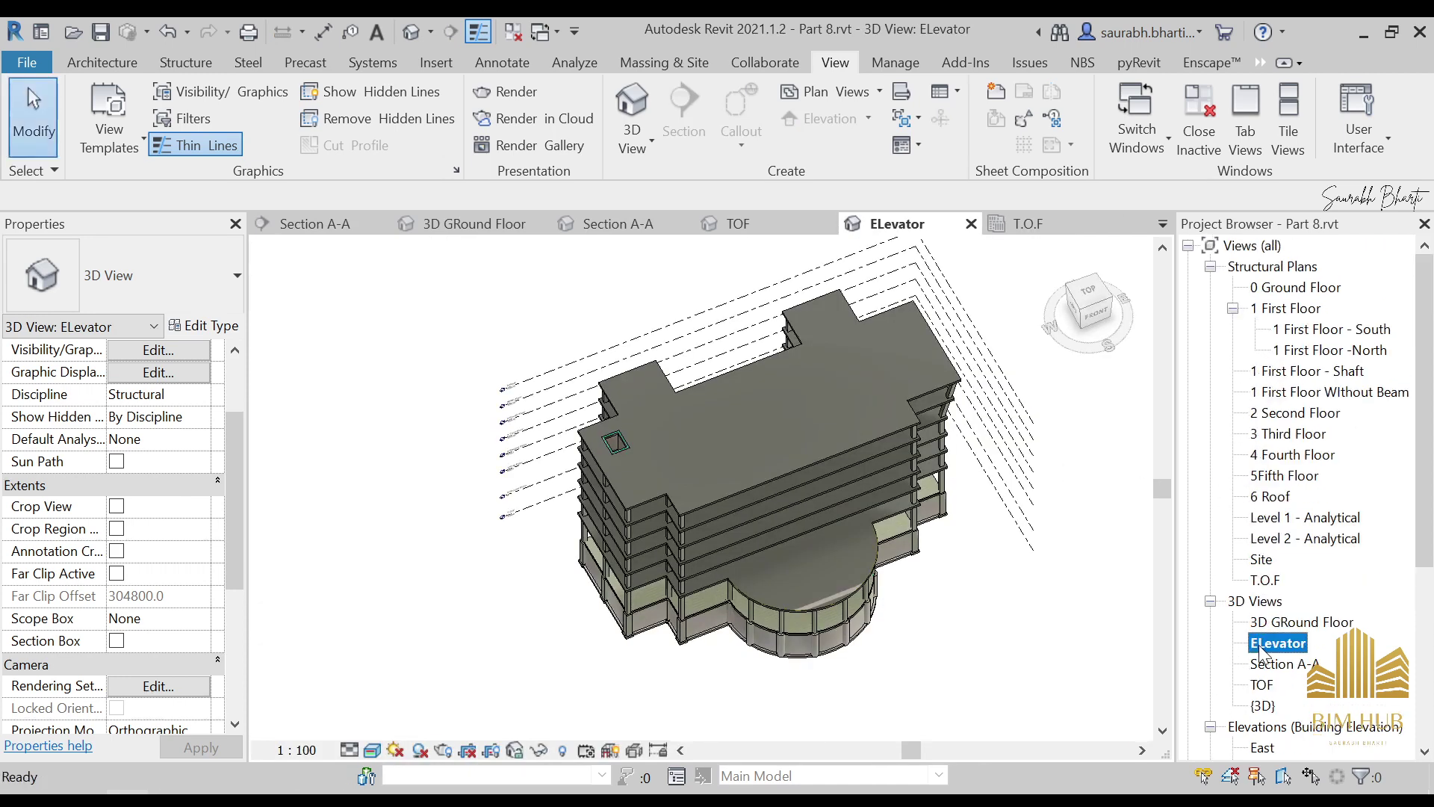
pyautogui.click(1261, 638)
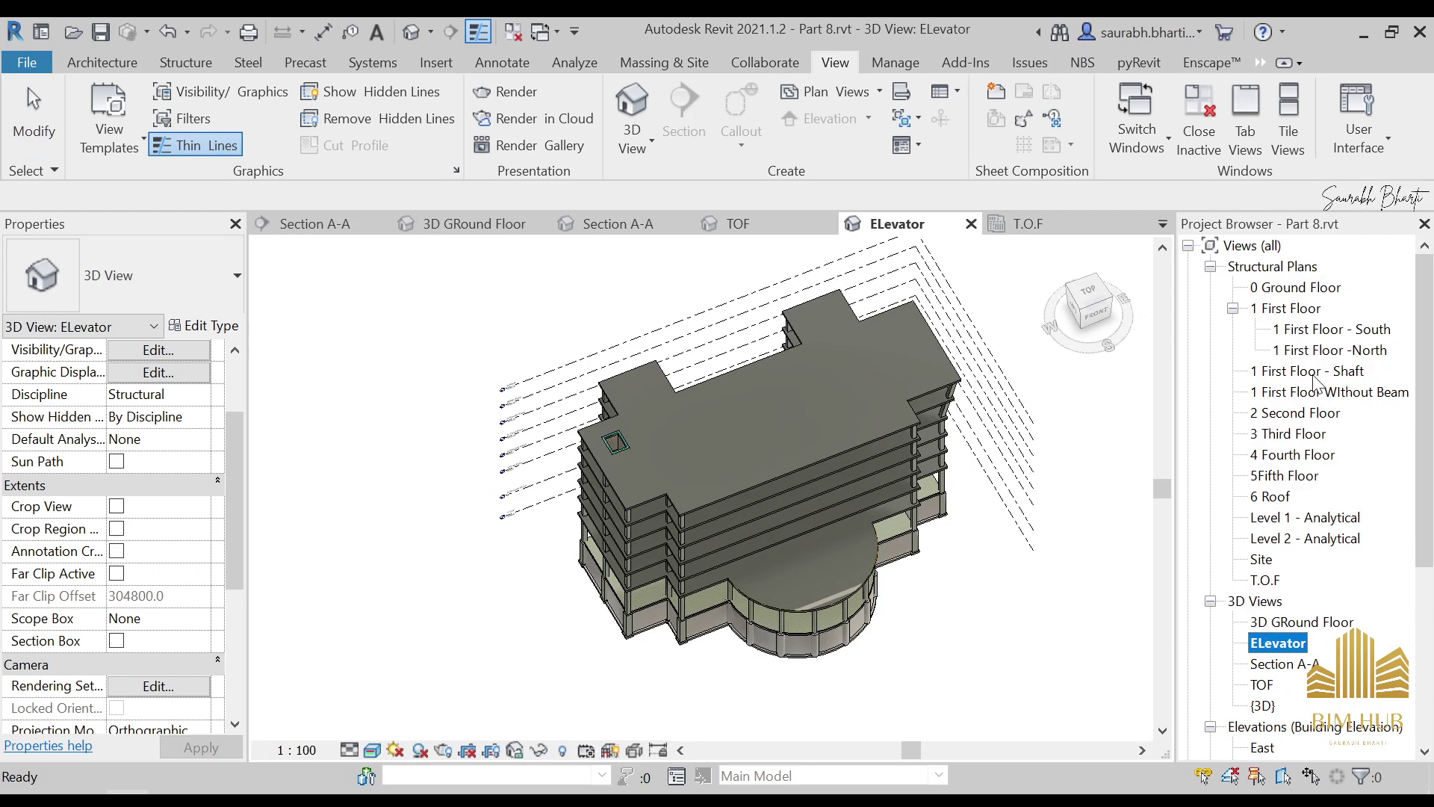
pyautogui.doubleClick(1265, 706)
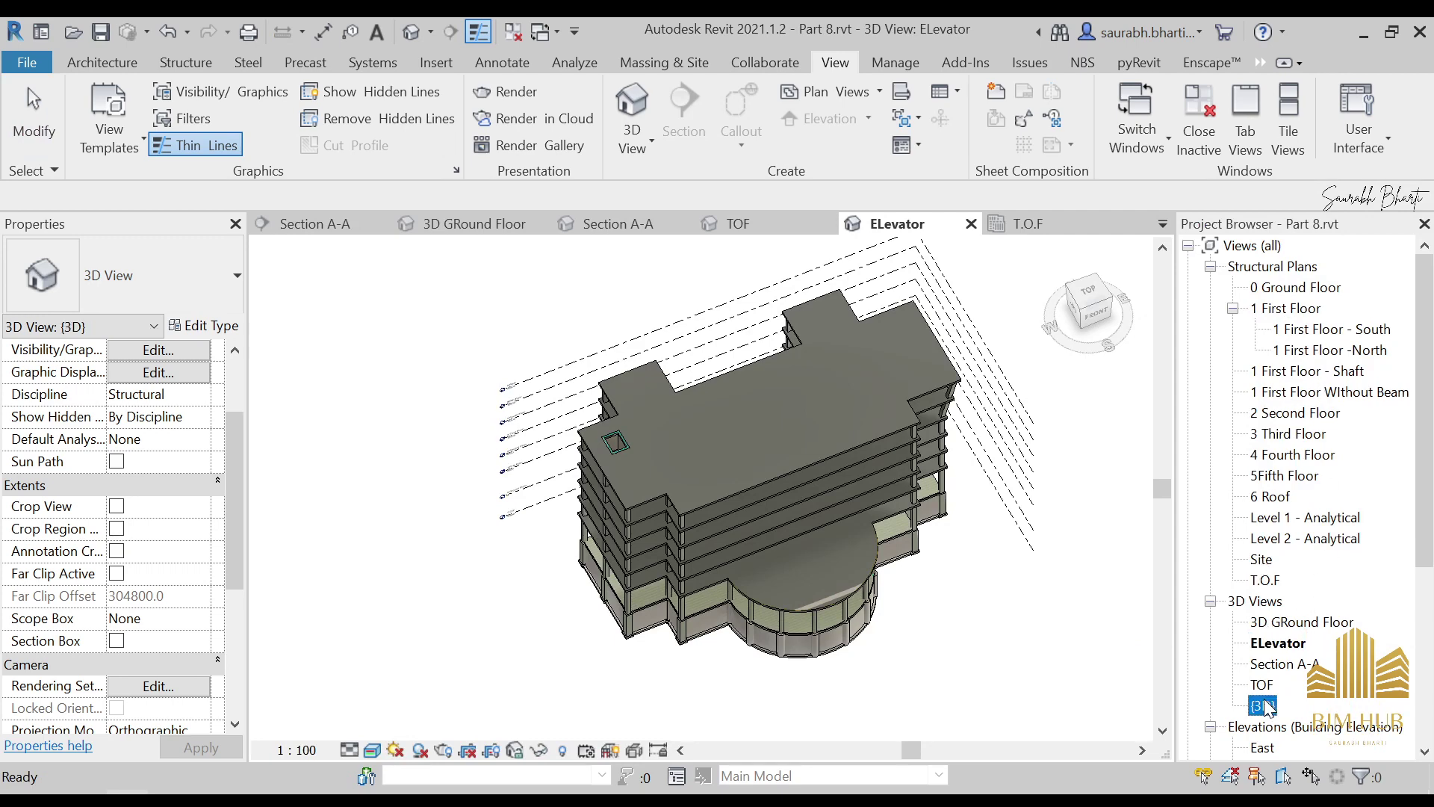
pyautogui.doubleClick(1275, 329)
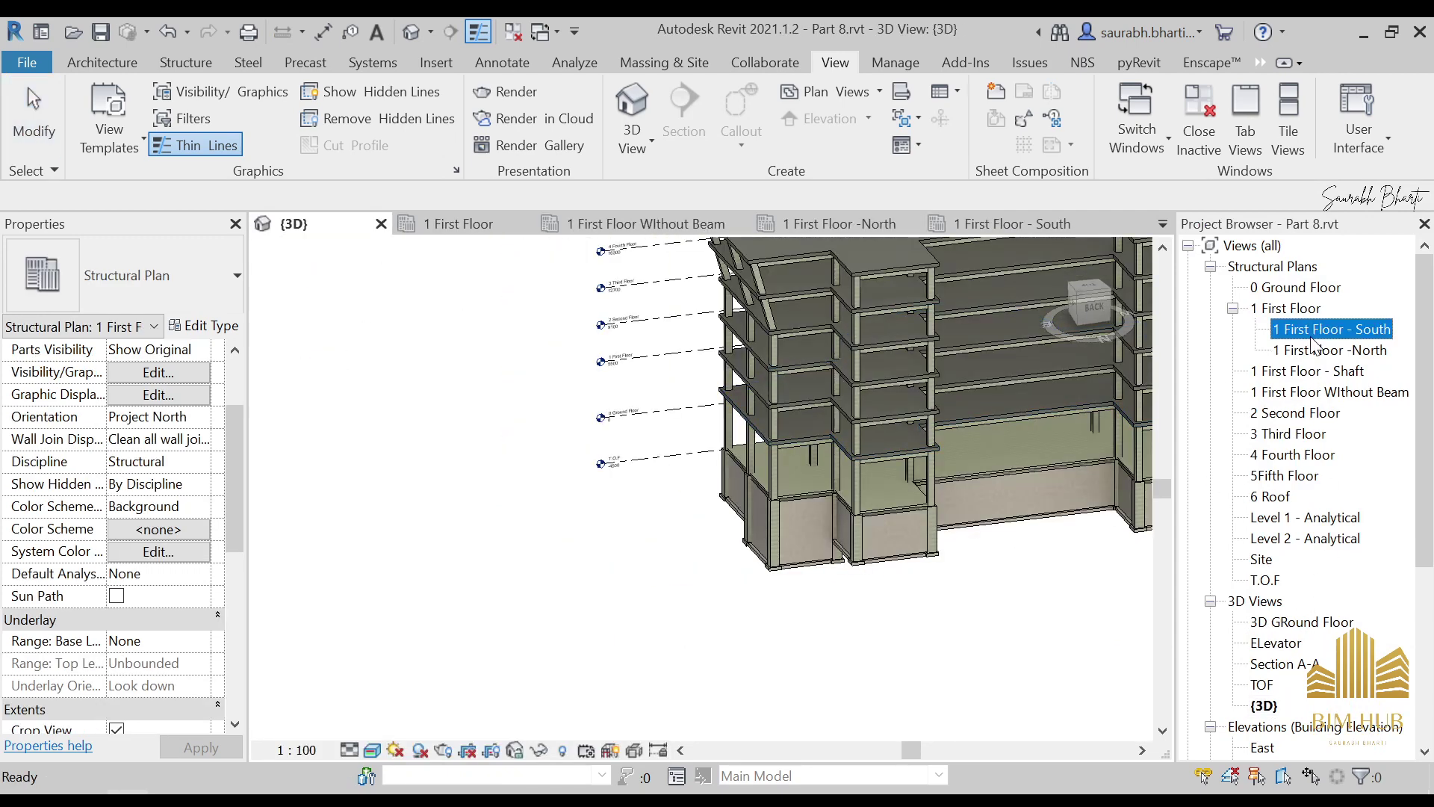
# Select the four connected elevator shaft walls in the 0 Ground Floor plan and isolate them in 3D with Selection Box
pyautogui.doubleClick(1300, 286)
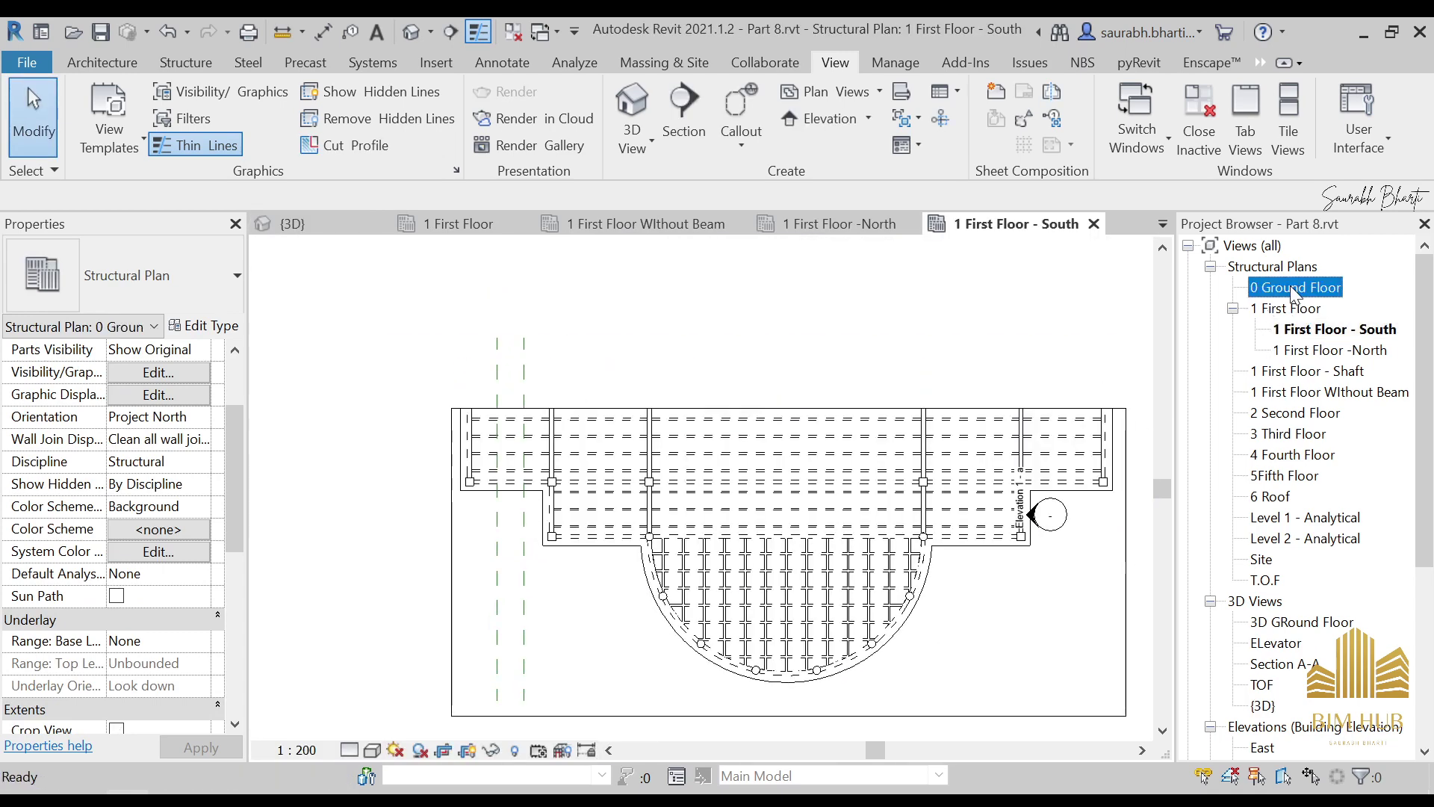
pyautogui.scroll(5, 647, 464)
pyautogui.press('Tab')
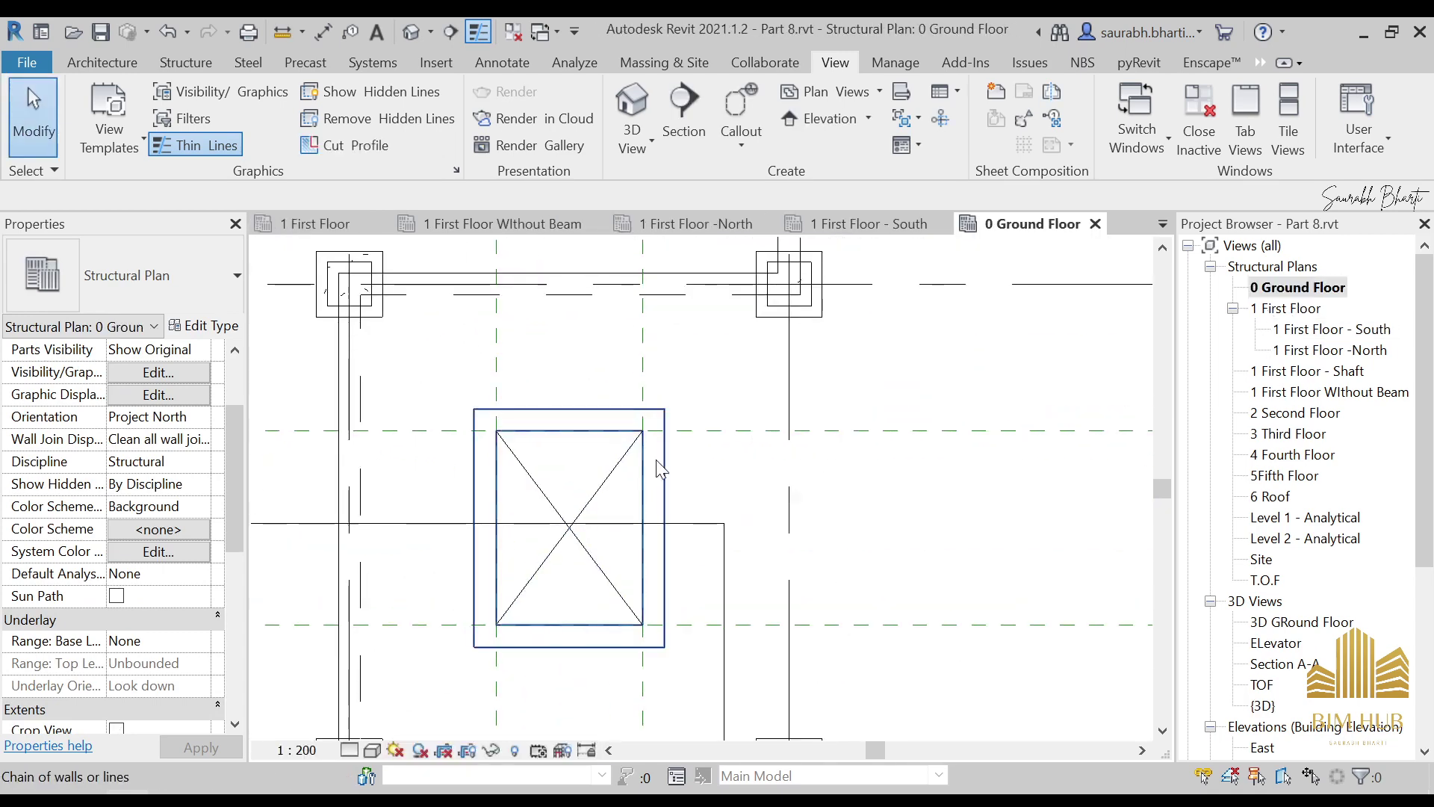
pyautogui.click(649, 470)
pyautogui.rightClick(655, 465)
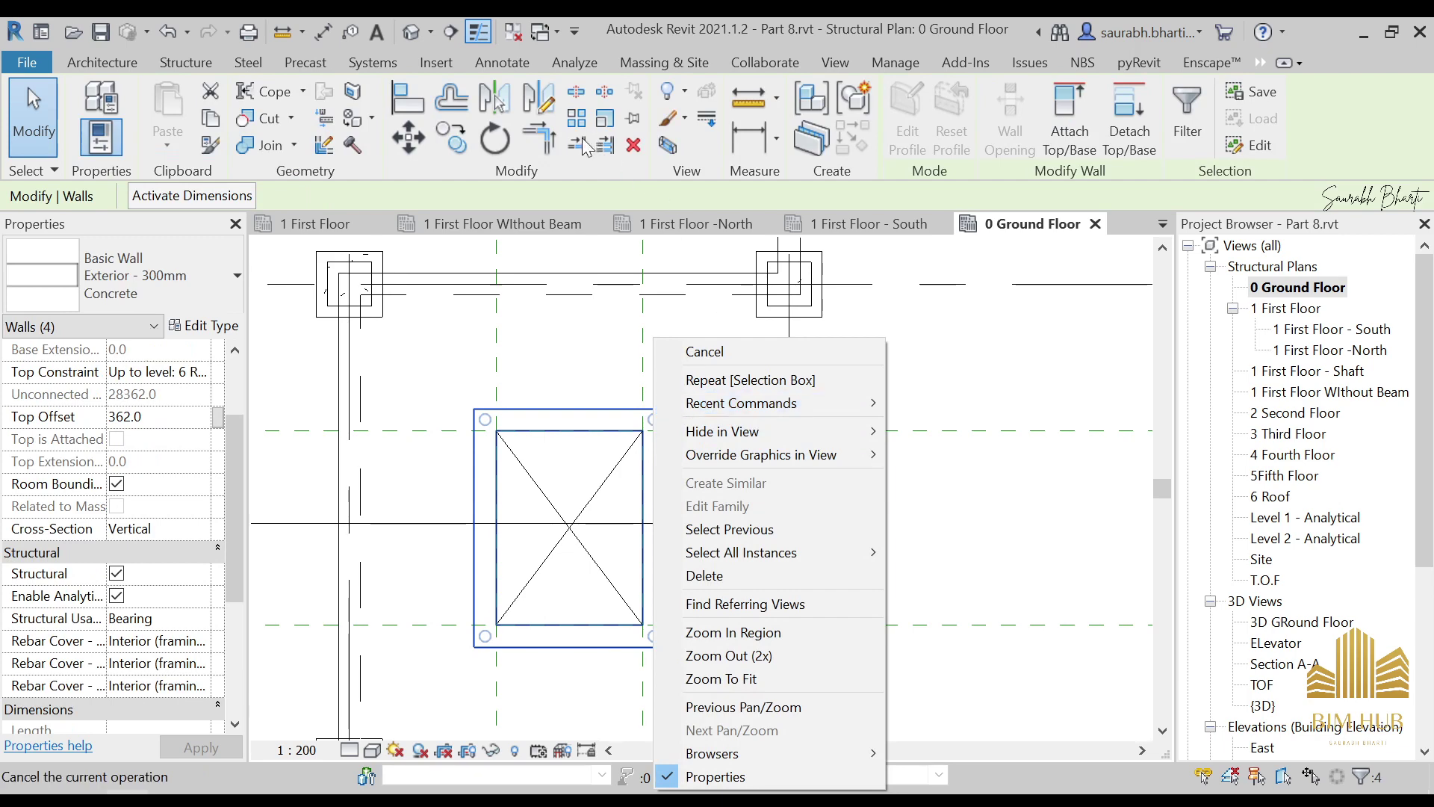
pyautogui.click(668, 144)
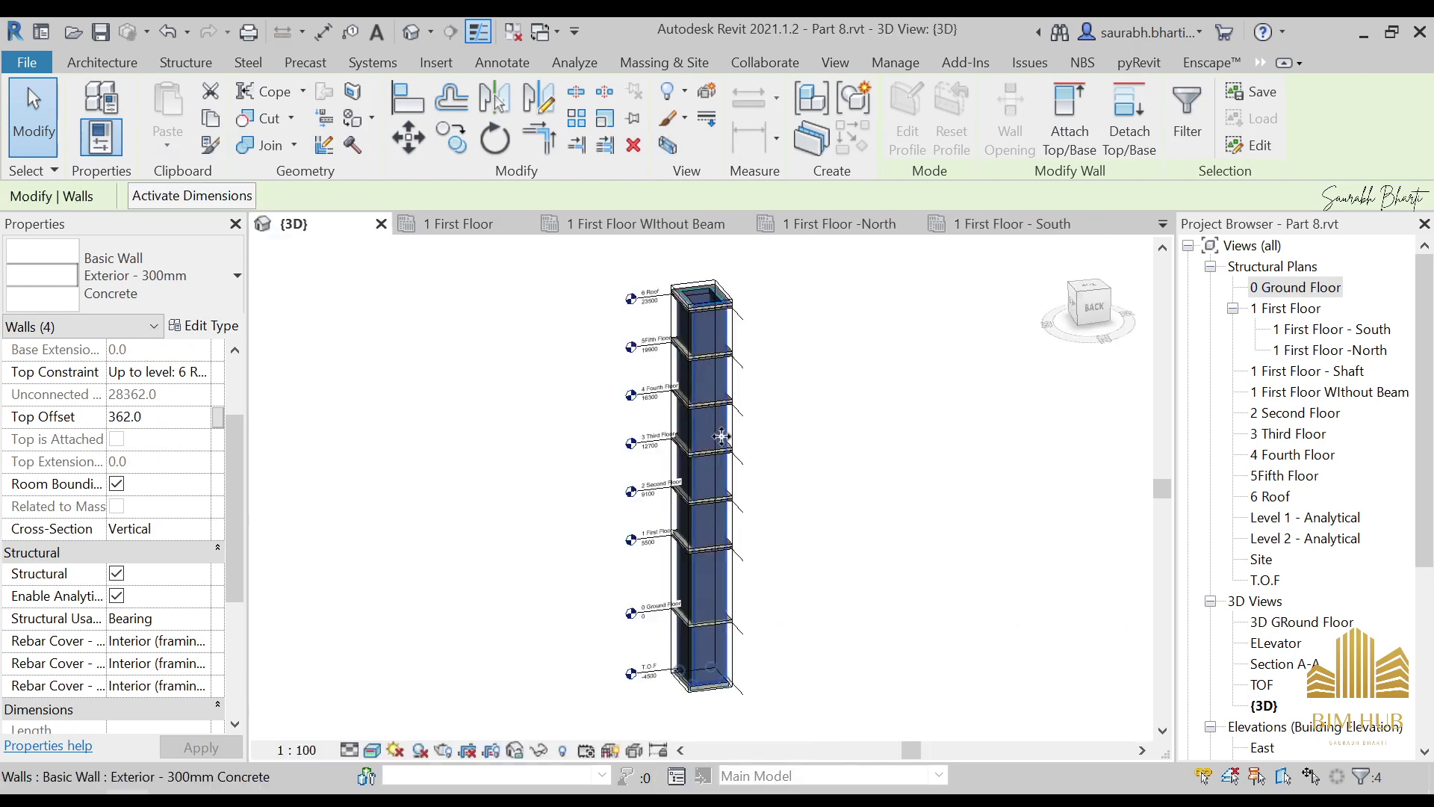
# Examine the isolated elevator shaft in the {3D} view from several sides and look through the saved 3D views
pyautogui.keyDown('shift'); pyautogui.moveTo(810, 463); pyautogui.dragTo(739, 407, button='middle'); pyautogui.keyUp('shift')
pyautogui.scroll(-2, 1274, 553)
pyautogui.click(1262, 600)
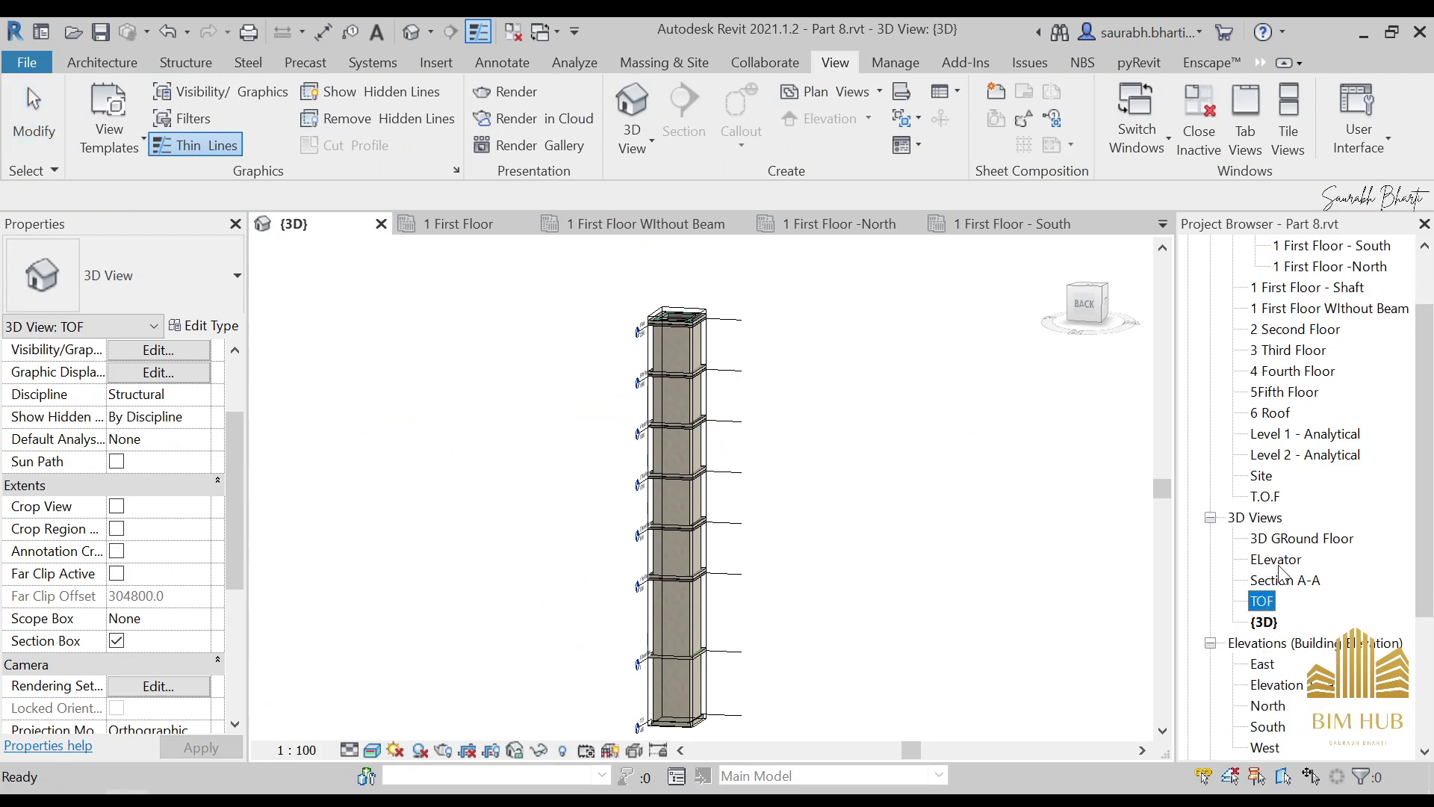
pyautogui.click(1275, 539)
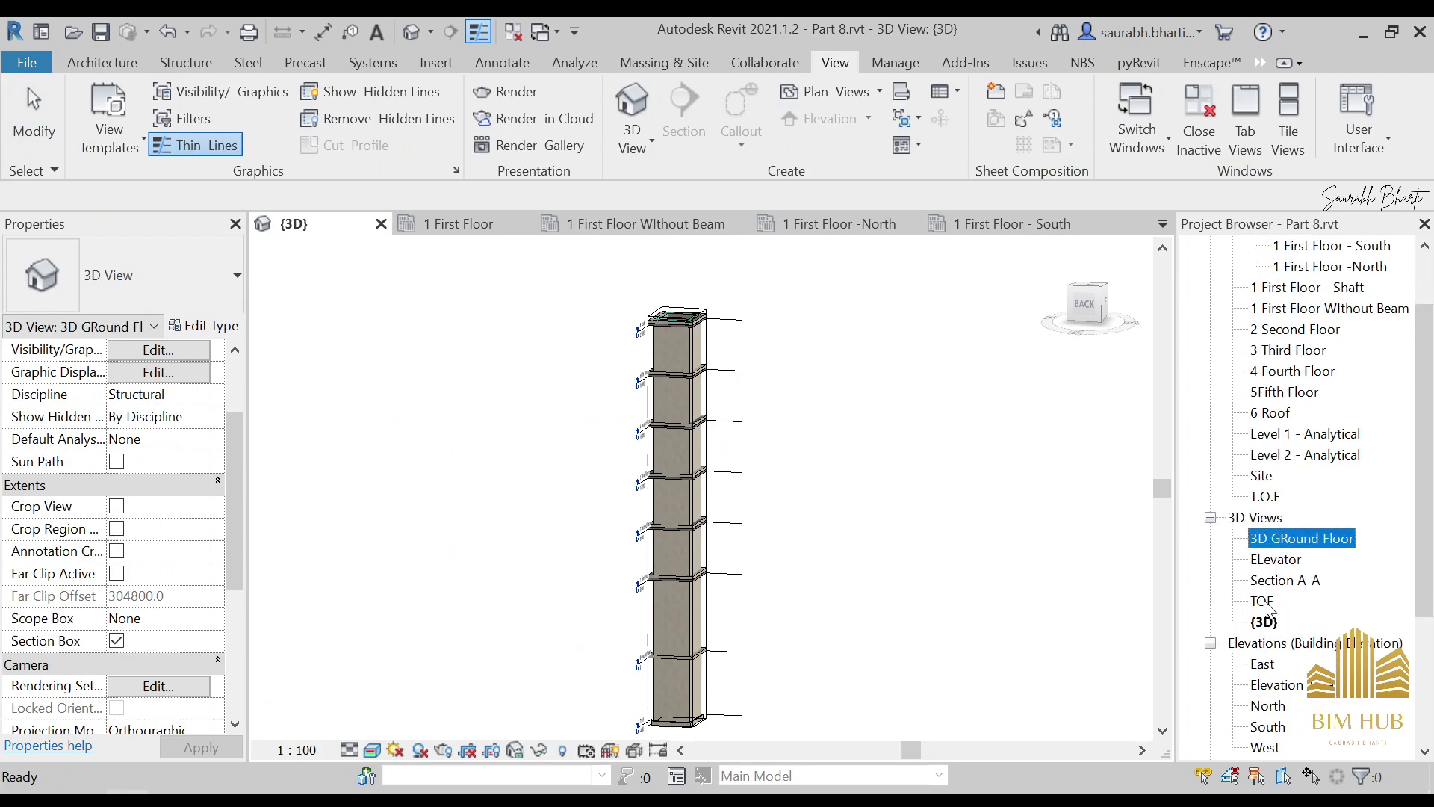
pyautogui.scroll(-2, 1265, 607)
pyautogui.click(1274, 482)
pyautogui.doubleClick(1265, 498)
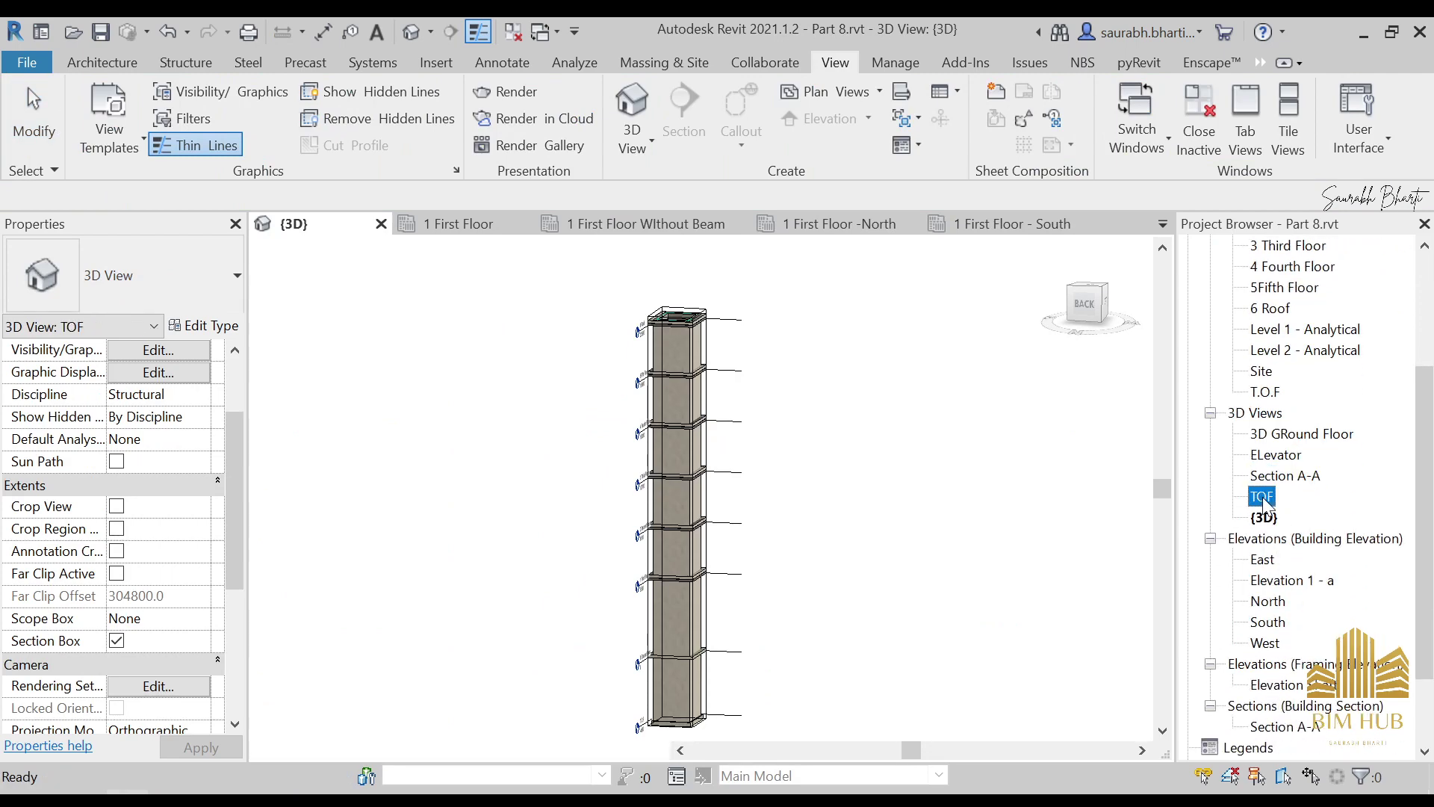
pyautogui.doubleClick(1266, 518)
pyautogui.scroll(-4, 946, 481)
pyautogui.keyDown('shift'); pyautogui.moveTo(985, 521); pyautogui.dragTo(988, 523, button='middle'); pyautogui.keyUp('shift')
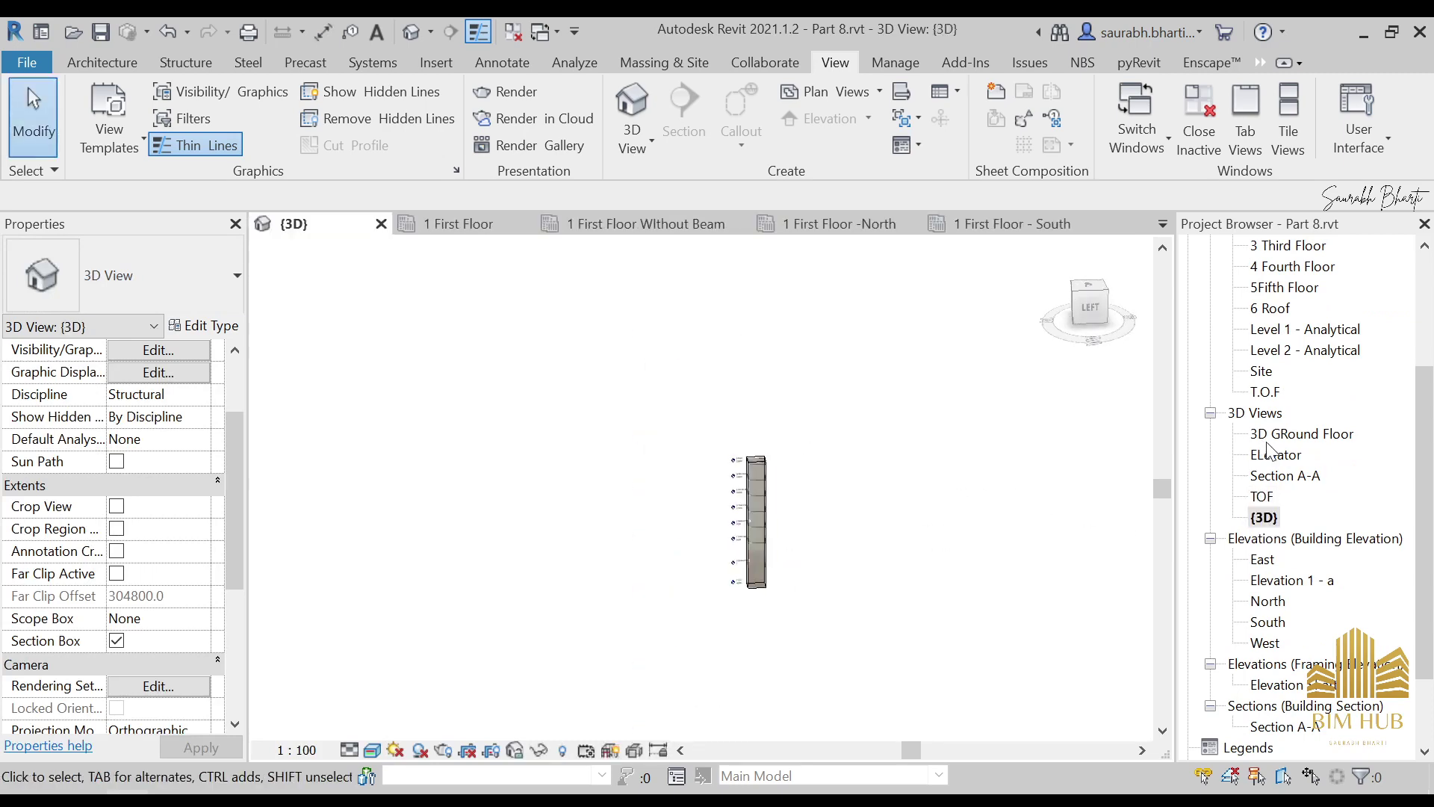
# Open the 3D GRound Floor view for a look and return to the default {3D} view
pyautogui.click(1298, 451)
pyautogui.doubleClick(1300, 434)
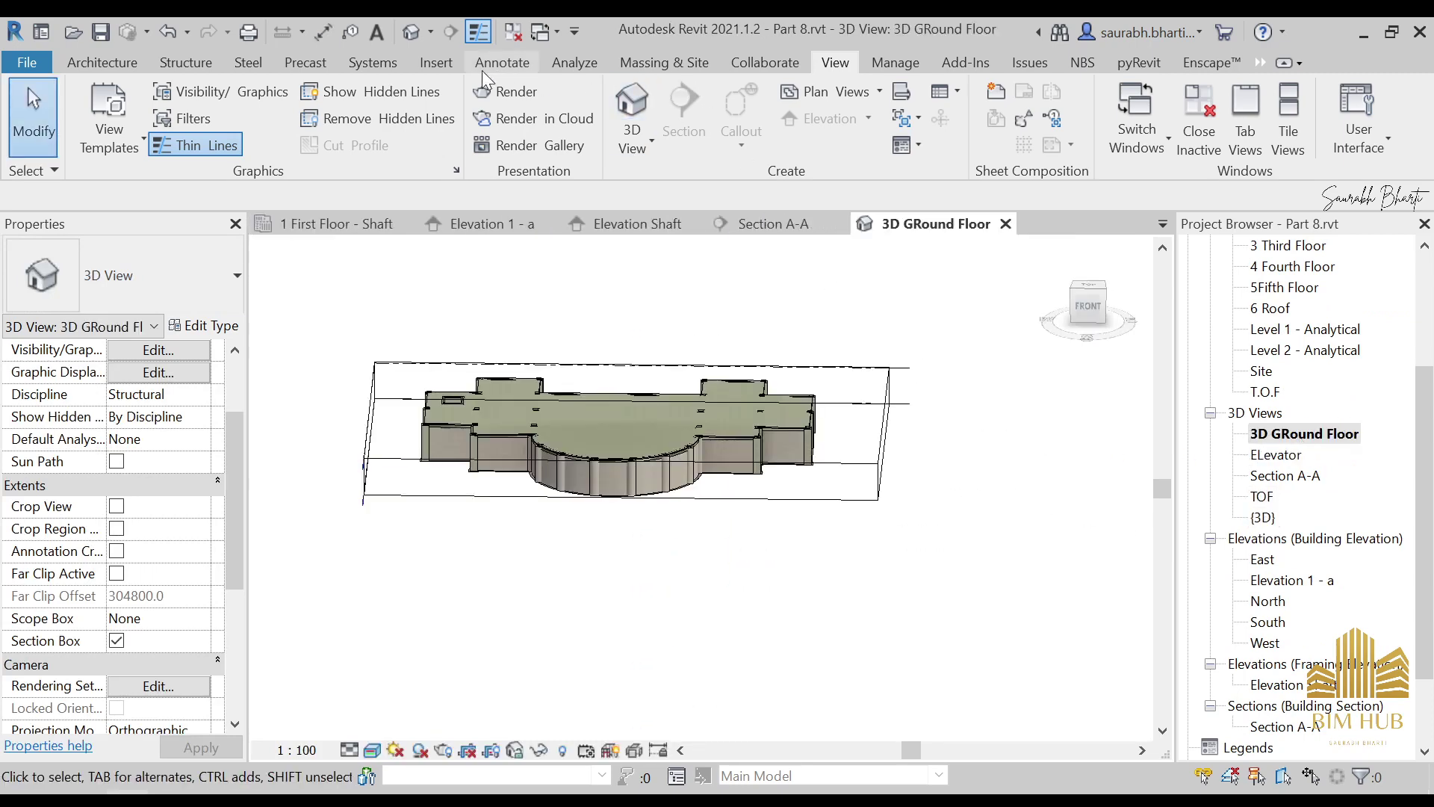
pyautogui.click(407, 37)
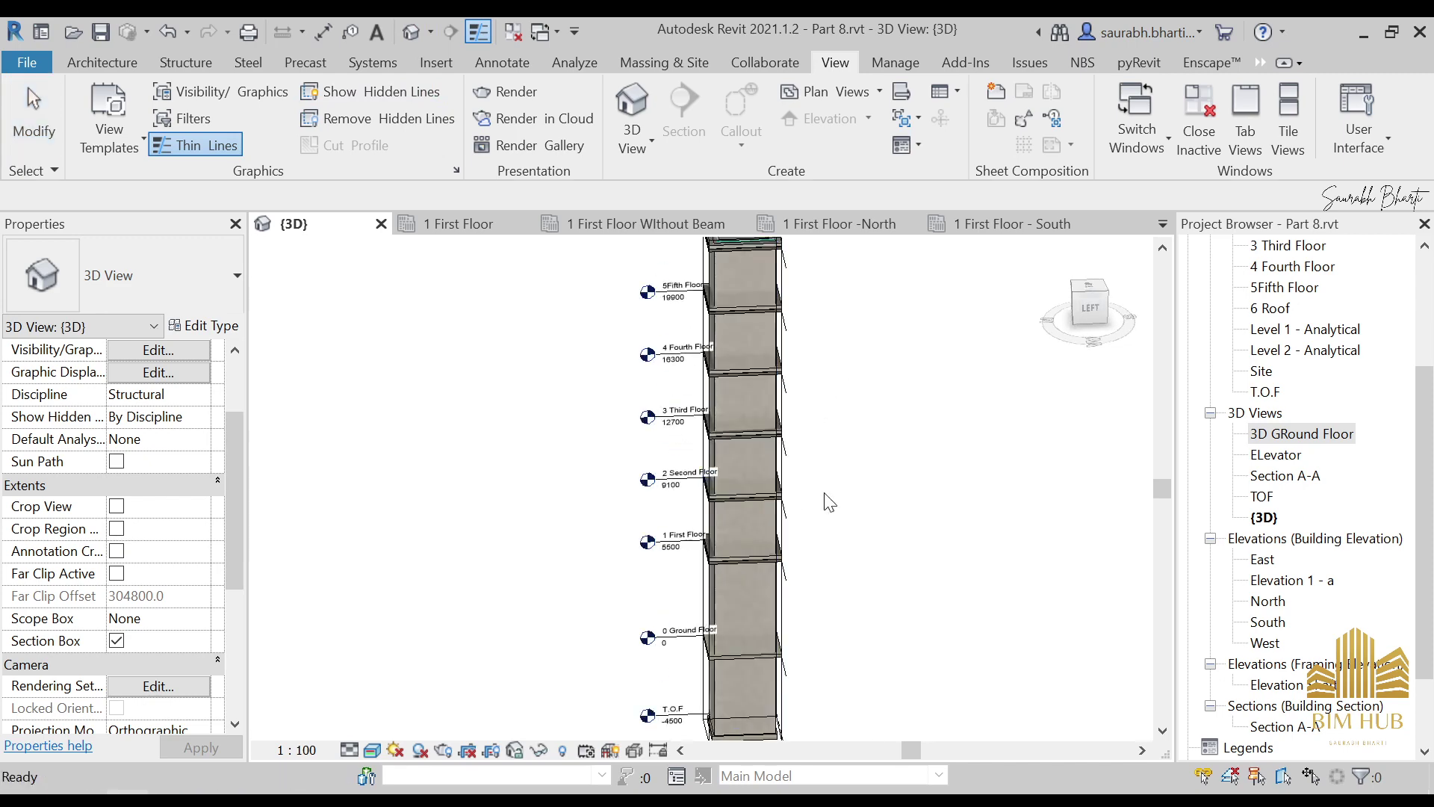
# Turn off the section box in the {3D} view and orient the whole building to its front-right corner
pyautogui.keyDown('shift'); pyautogui.moveTo(823, 496); pyautogui.dragTo(1132, 443, button='middle'); pyautogui.keyUp('shift')
pyautogui.scroll(-4, 754, 468)
pyautogui.keyDown('shift'); pyautogui.moveTo(762, 478); pyautogui.dragTo(993, 635, button='middle'); pyautogui.keyUp('shift')
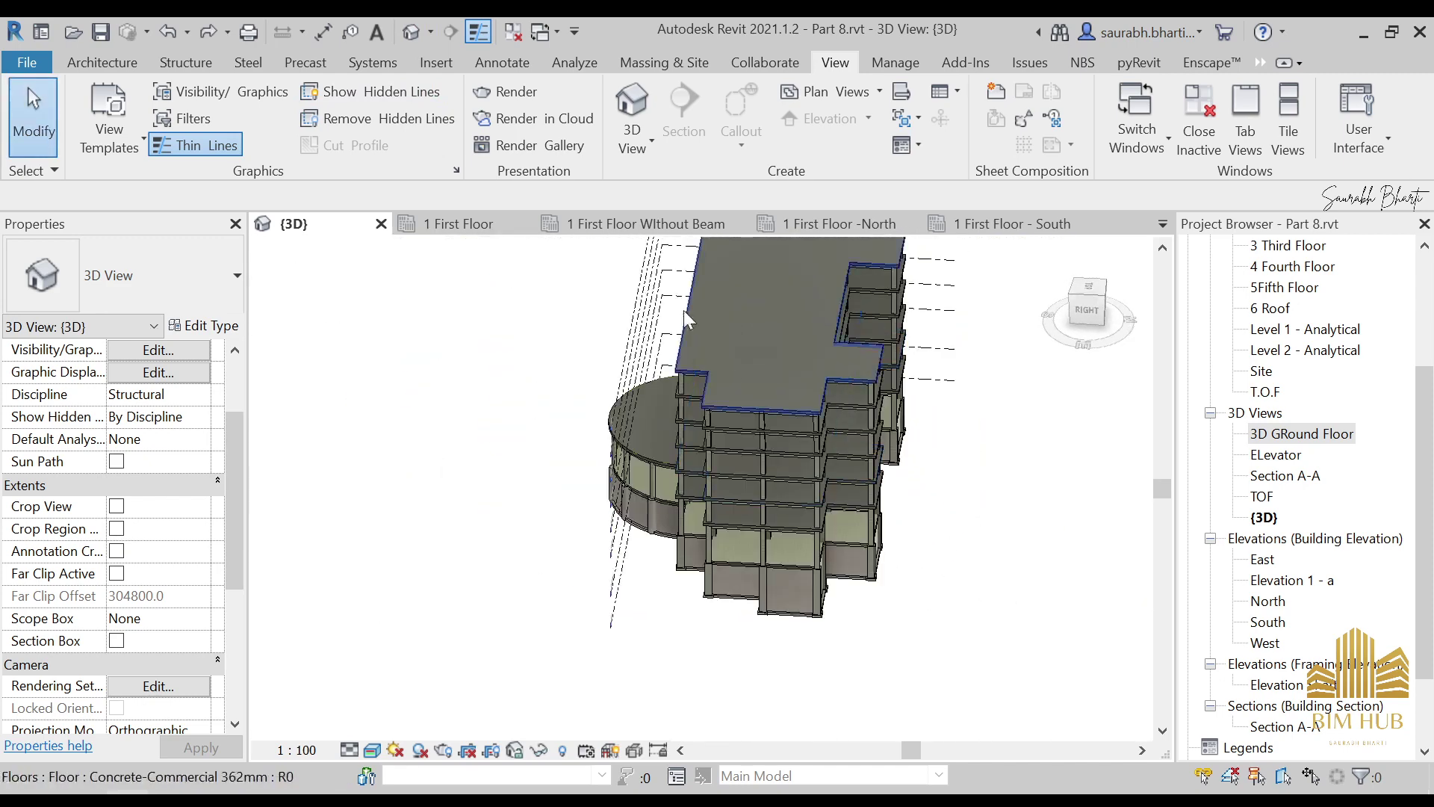
pyautogui.keyDown('shift'); pyautogui.moveTo(736, 502); pyautogui.dragTo(836, 495, button='middle'); pyautogui.keyUp('shift')
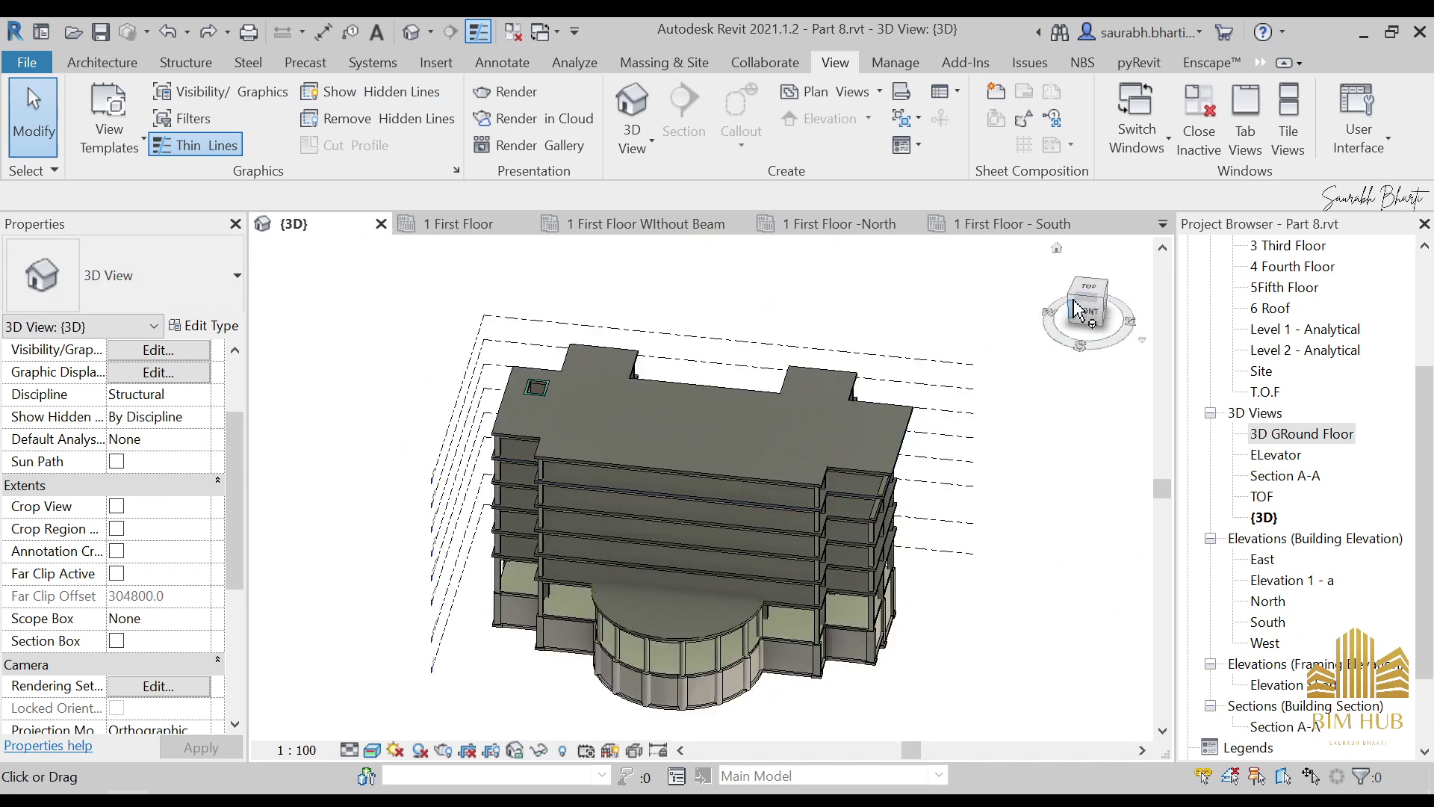
pyautogui.keyDown('shift'); pyautogui.moveTo(981, 463); pyautogui.dragTo(892, 558, button='middle'); pyautogui.keyUp('shift')
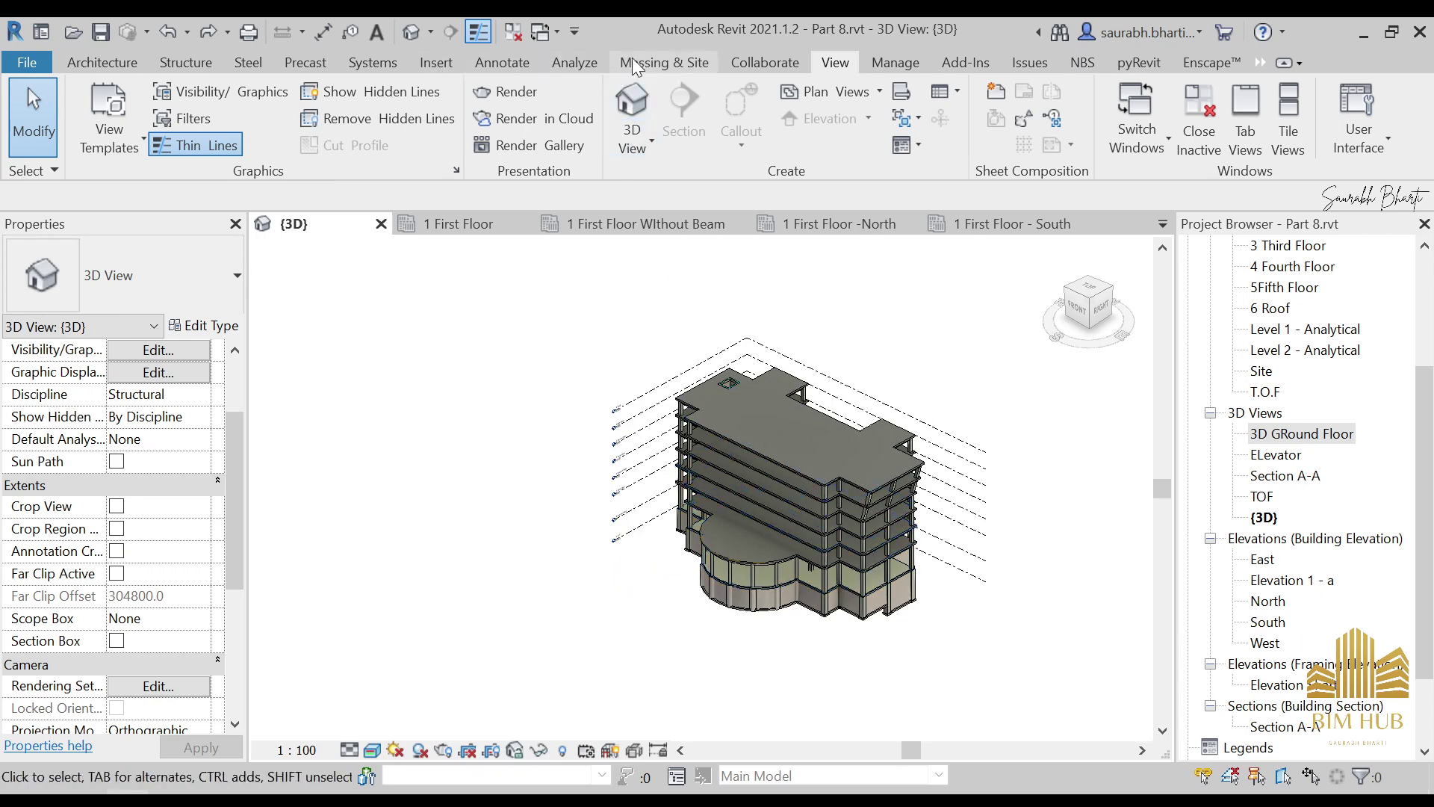
# Examine the whole building and its floor levels in the {3D} view, ending with the front orientation
pyautogui.click(502, 62)
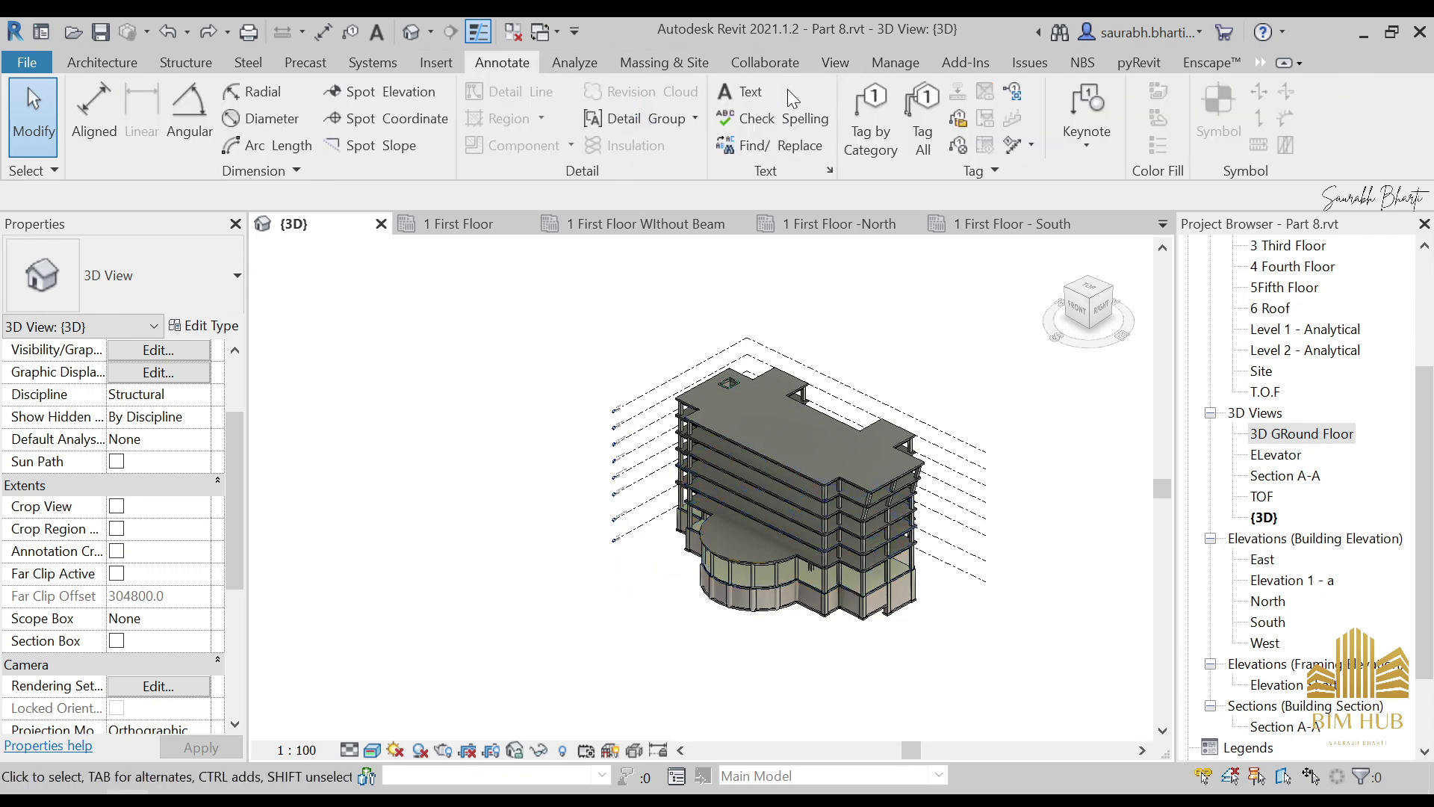
pyautogui.click(837, 64)
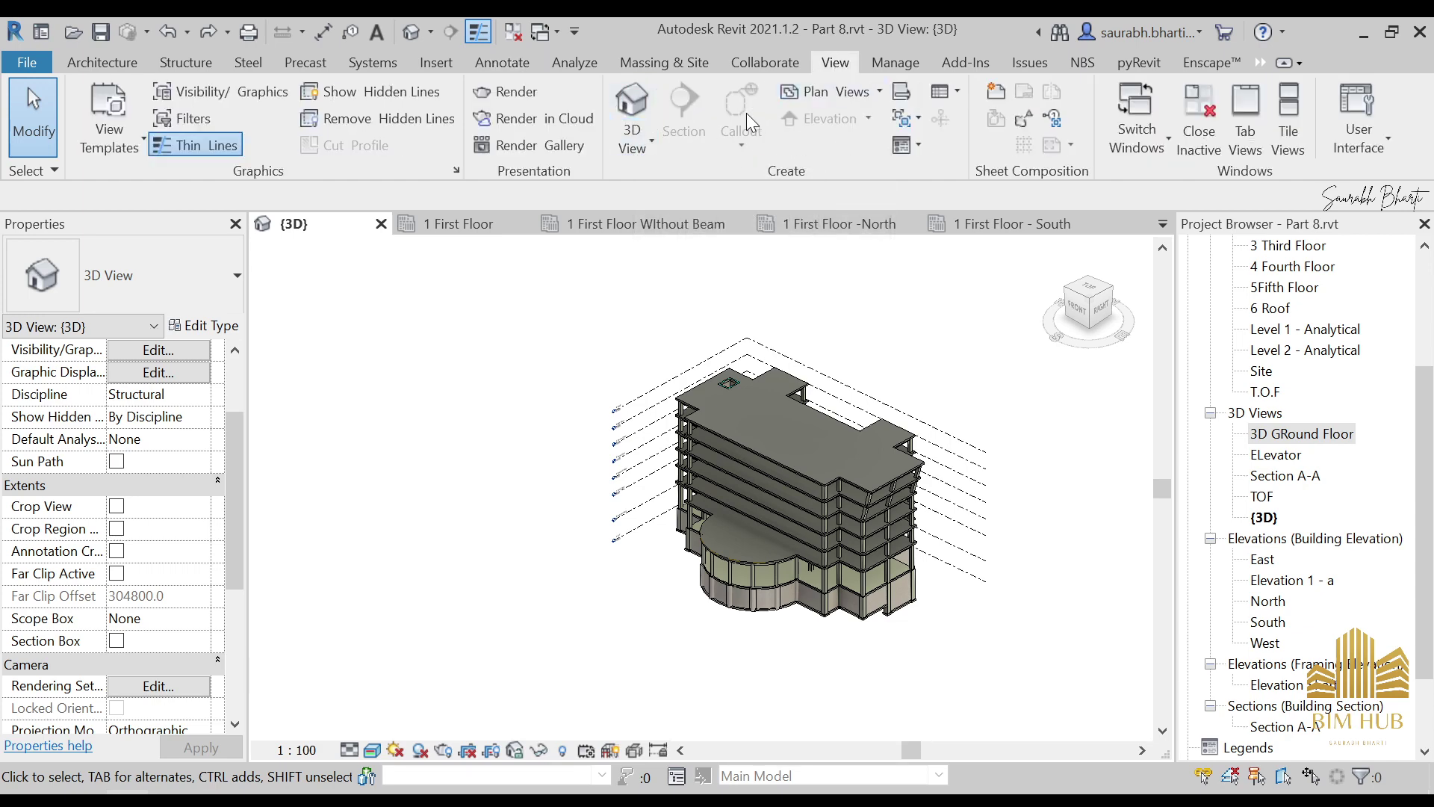
pyautogui.scroll(-2, 655, 364)
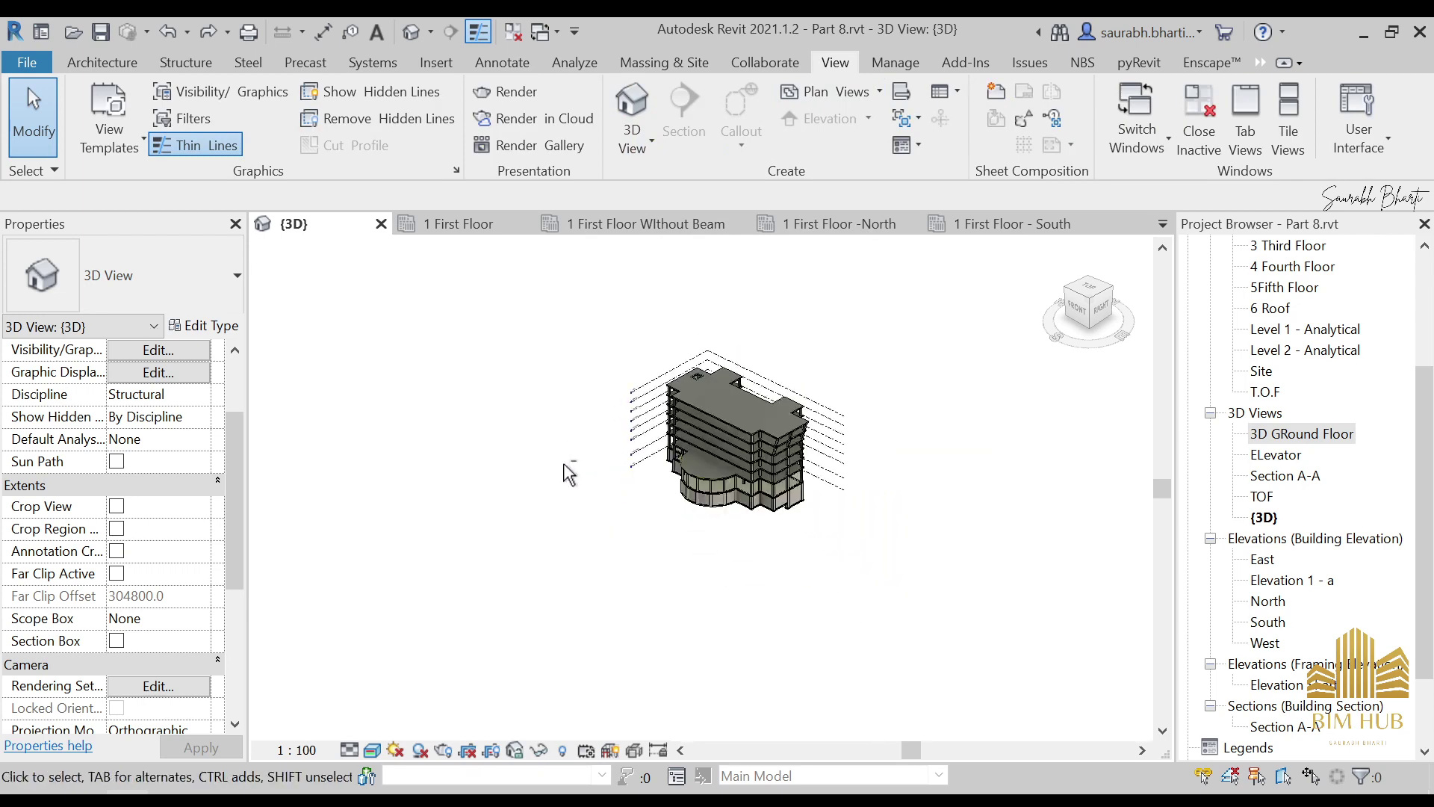
pyautogui.keyDown('shift'); pyautogui.moveTo(568, 465); pyautogui.dragTo(679, 337, button='middle'); pyautogui.keyUp('shift')
pyautogui.scroll(1, 678, 336)
pyautogui.scroll(5, 692, 379)
pyautogui.keyDown('shift'); pyautogui.moveTo(812, 514); pyautogui.dragTo(798, 410, button='middle'); pyautogui.keyUp('shift')
pyautogui.scroll(-2, 1301, 437)
pyautogui.scroll(5, 1304, 441)
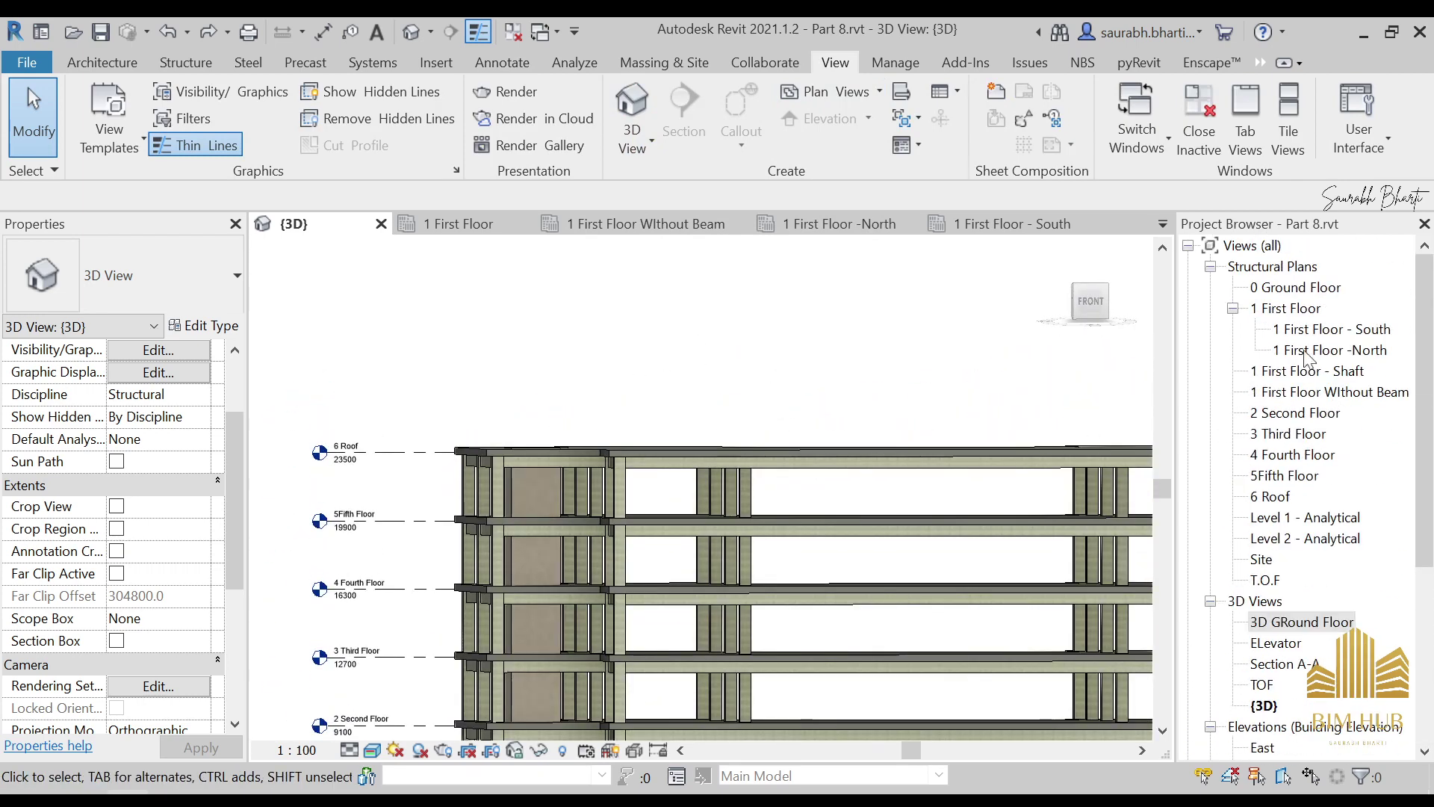
pyautogui.scroll(-4, 935, 389)
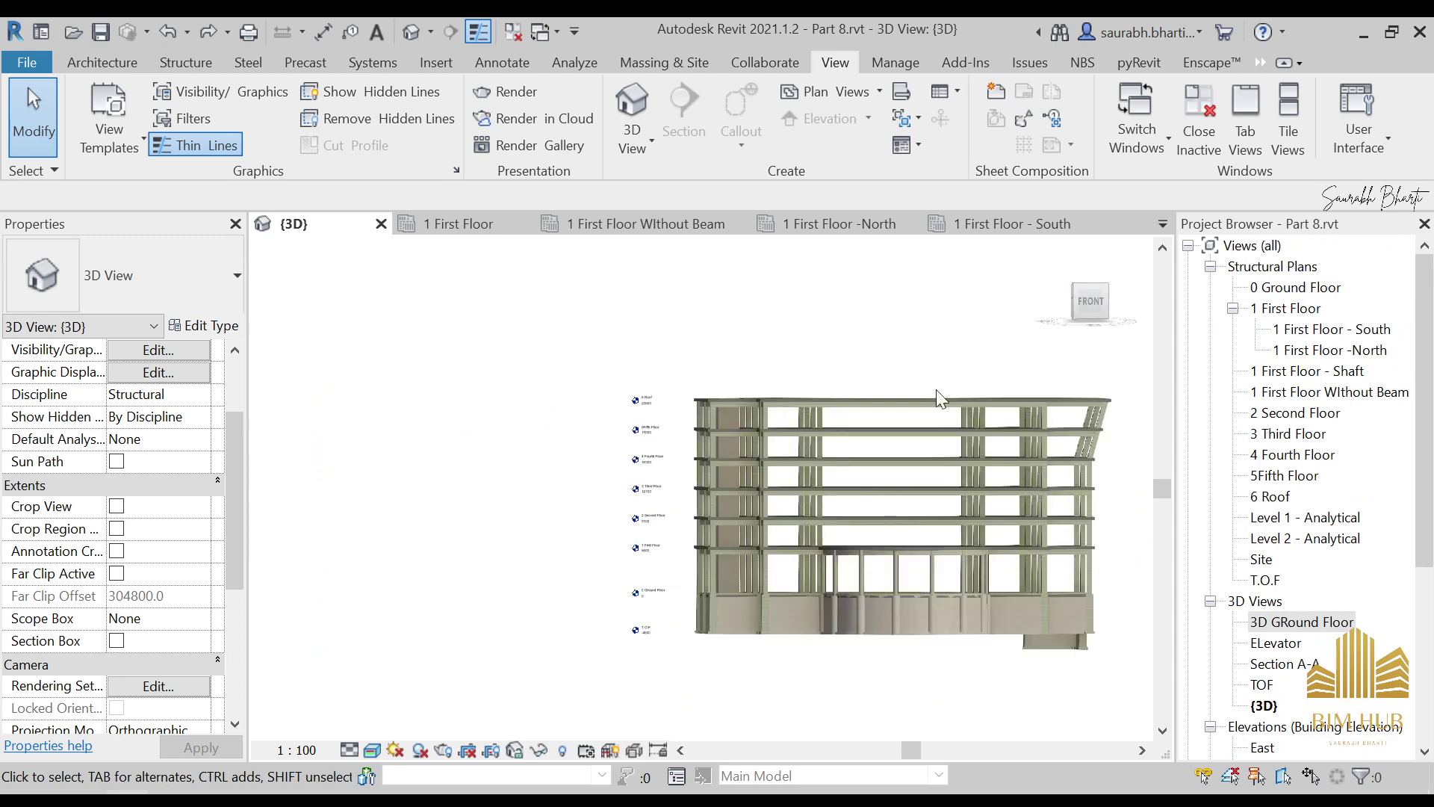
pyautogui.click(1089, 301)
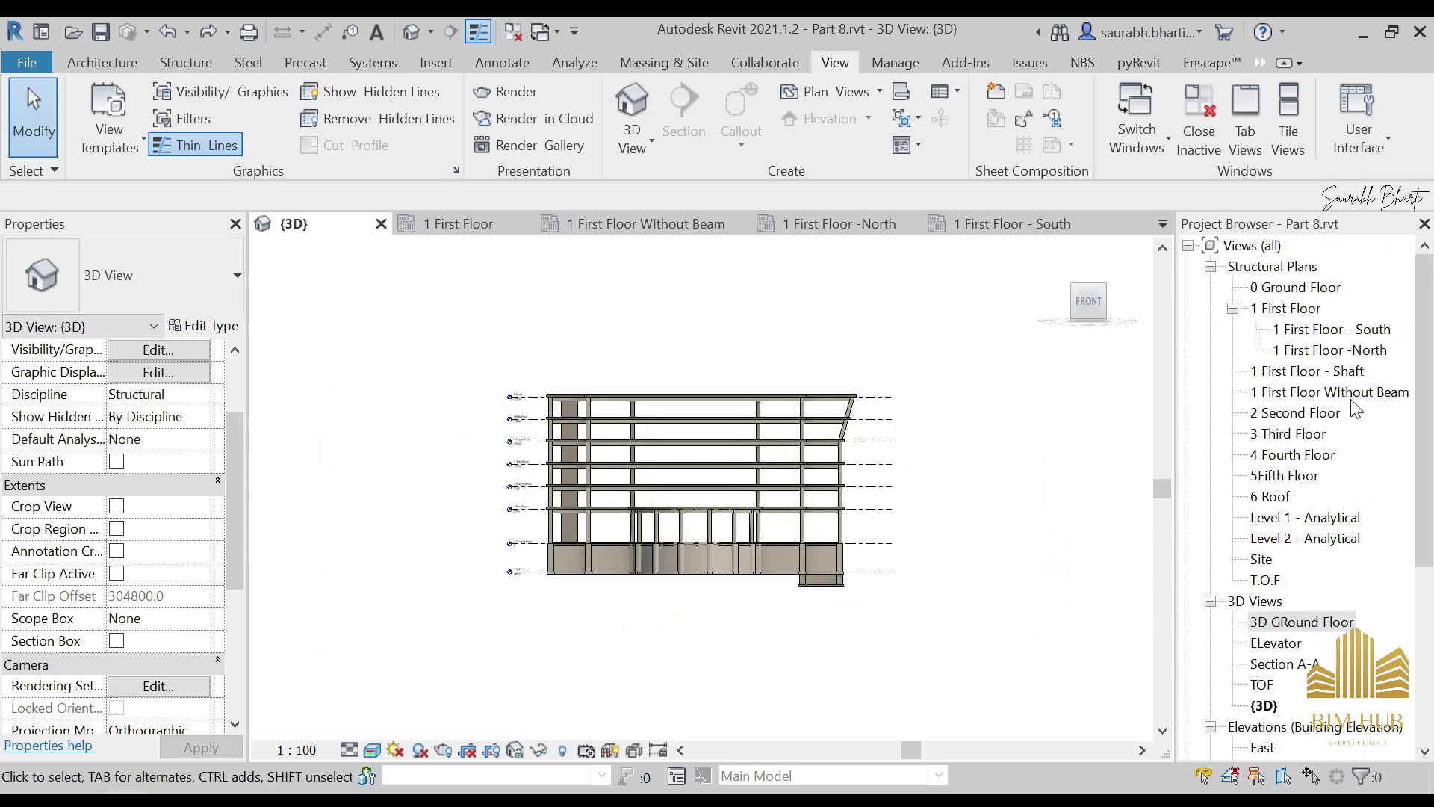
pyautogui.scroll(-1, 1356, 409)
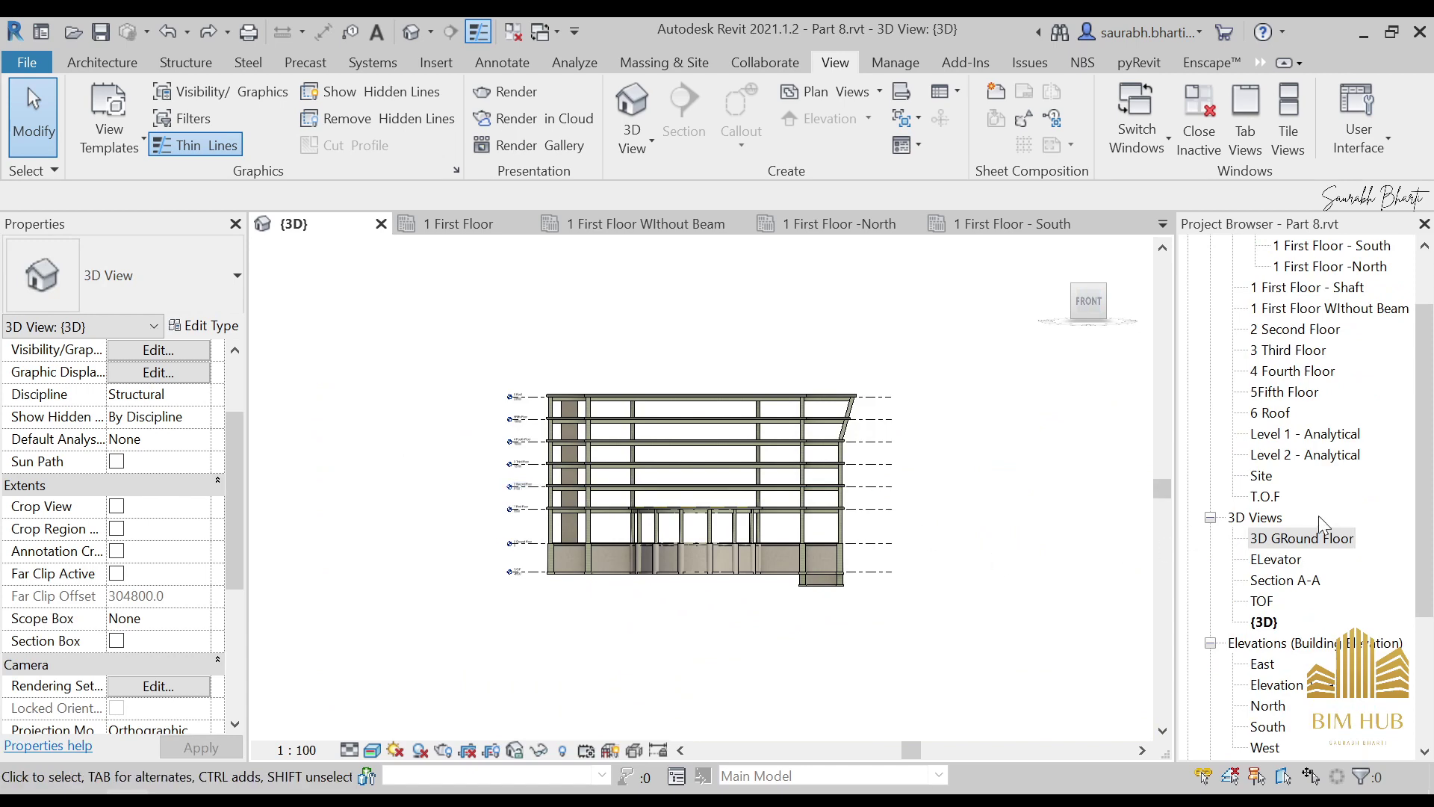